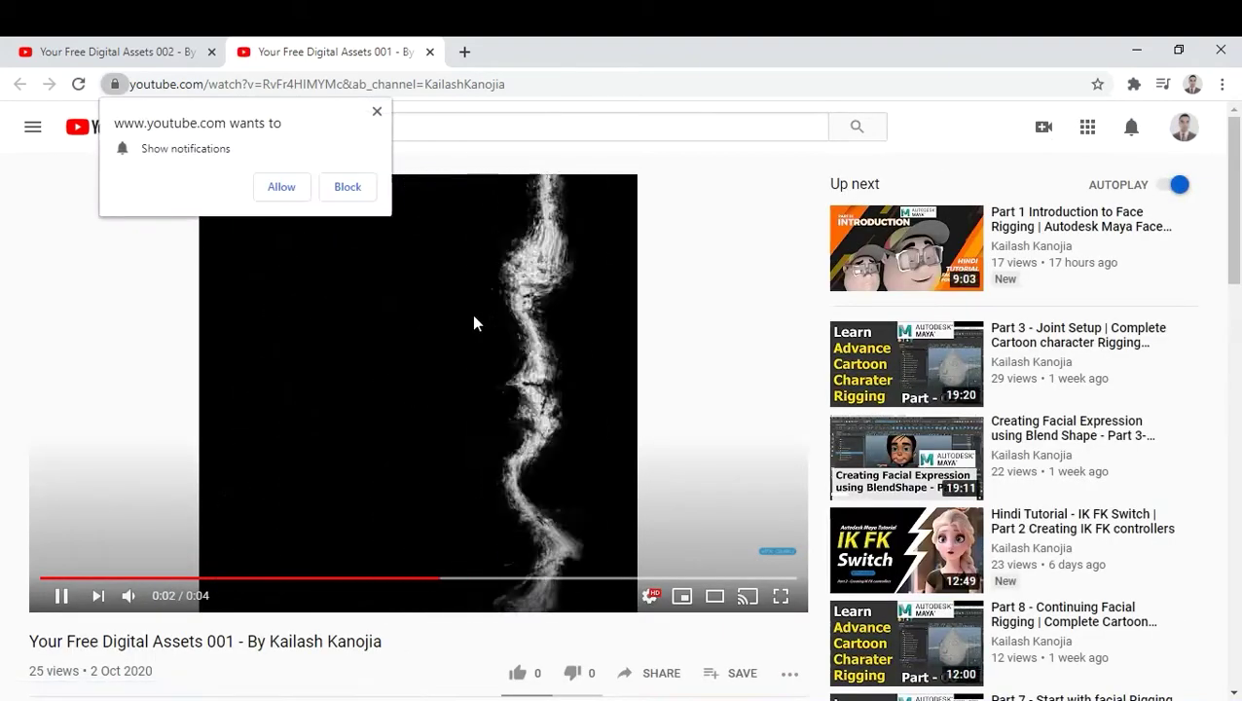
Step: Dismiss the notifications prompt, then replay the first asset dissolve video from the start and pause it
left_click(474, 323)
left_click(377, 113)
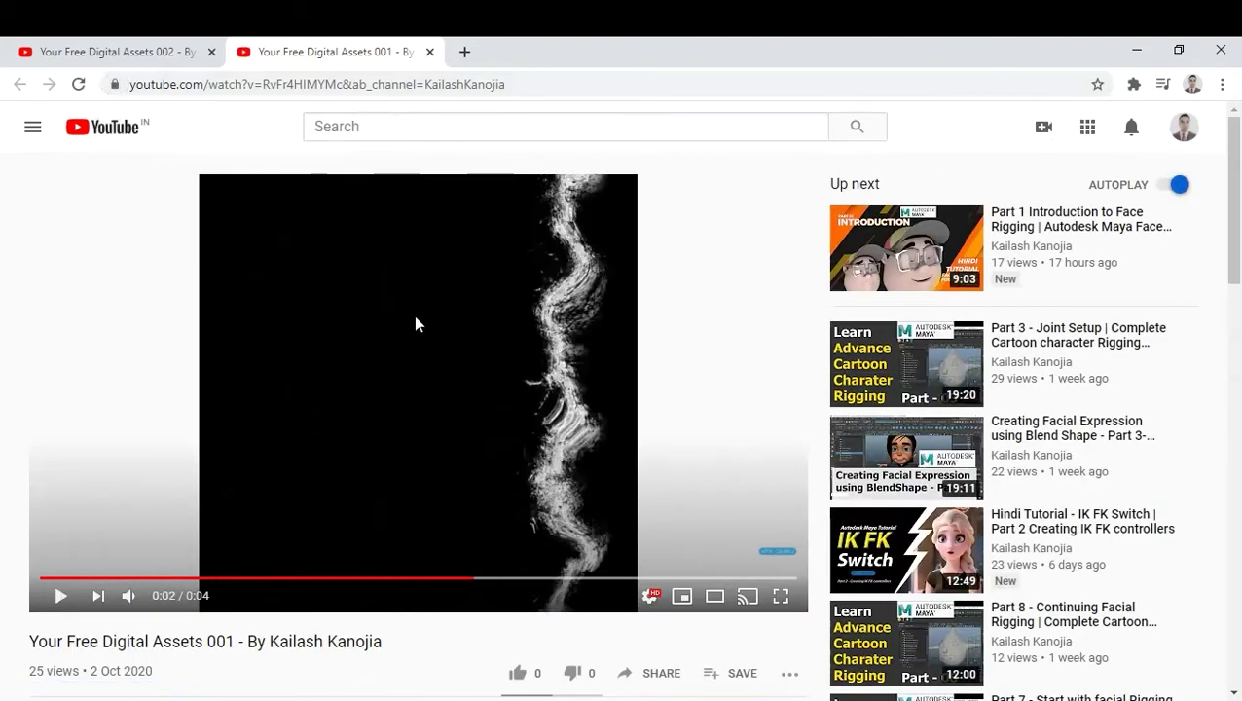
left_click(41, 578)
left_click(60, 597)
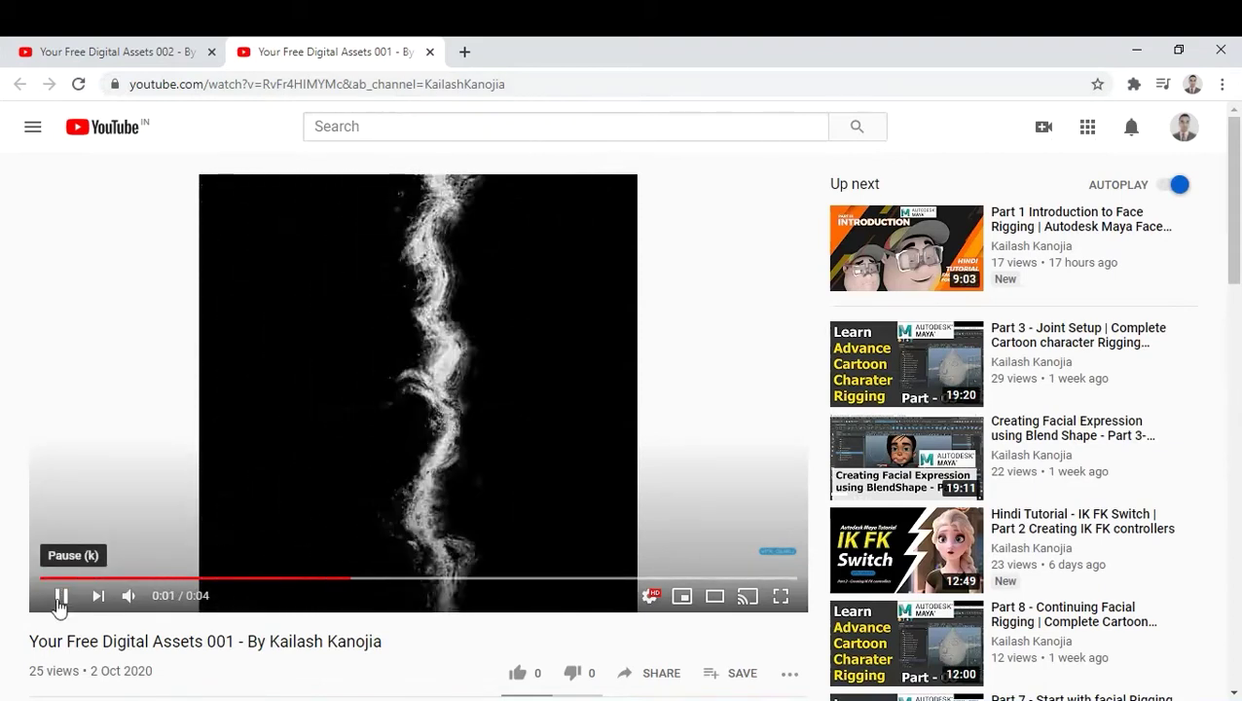
left_click(60, 598)
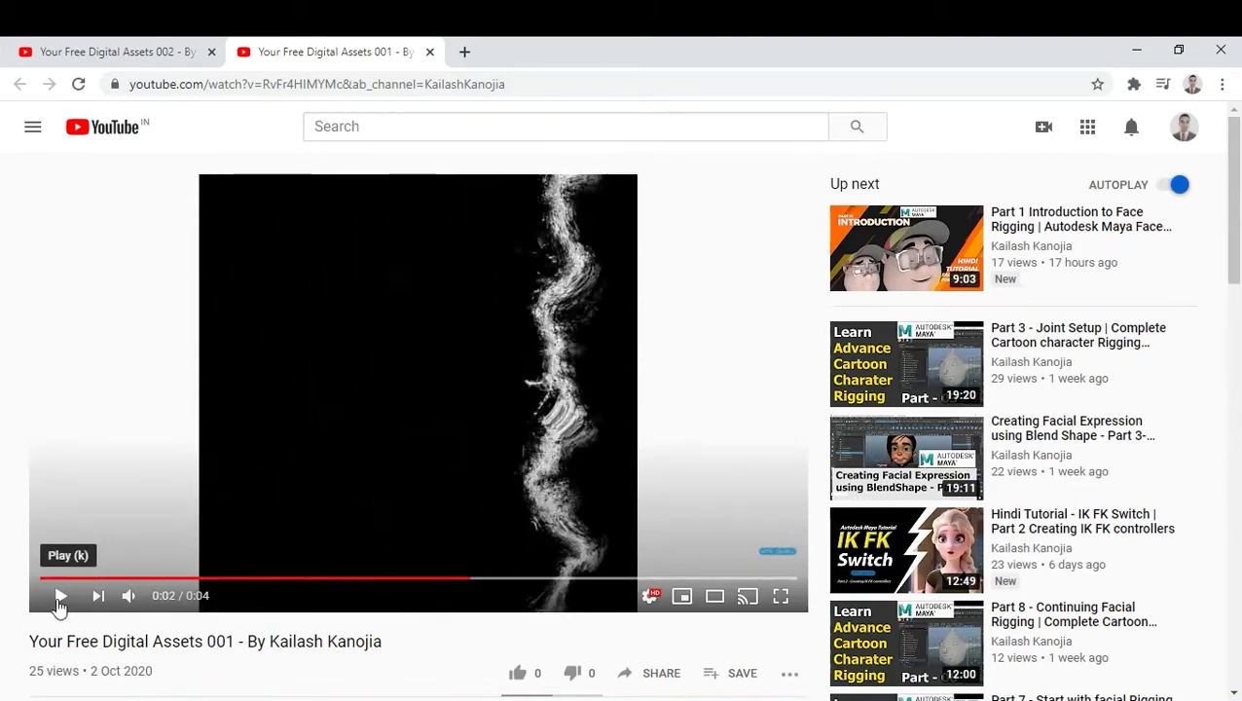
Step: Switch to the Your Free Digital Assets 002 video, pause it, and select the page address
left_click(141, 55)
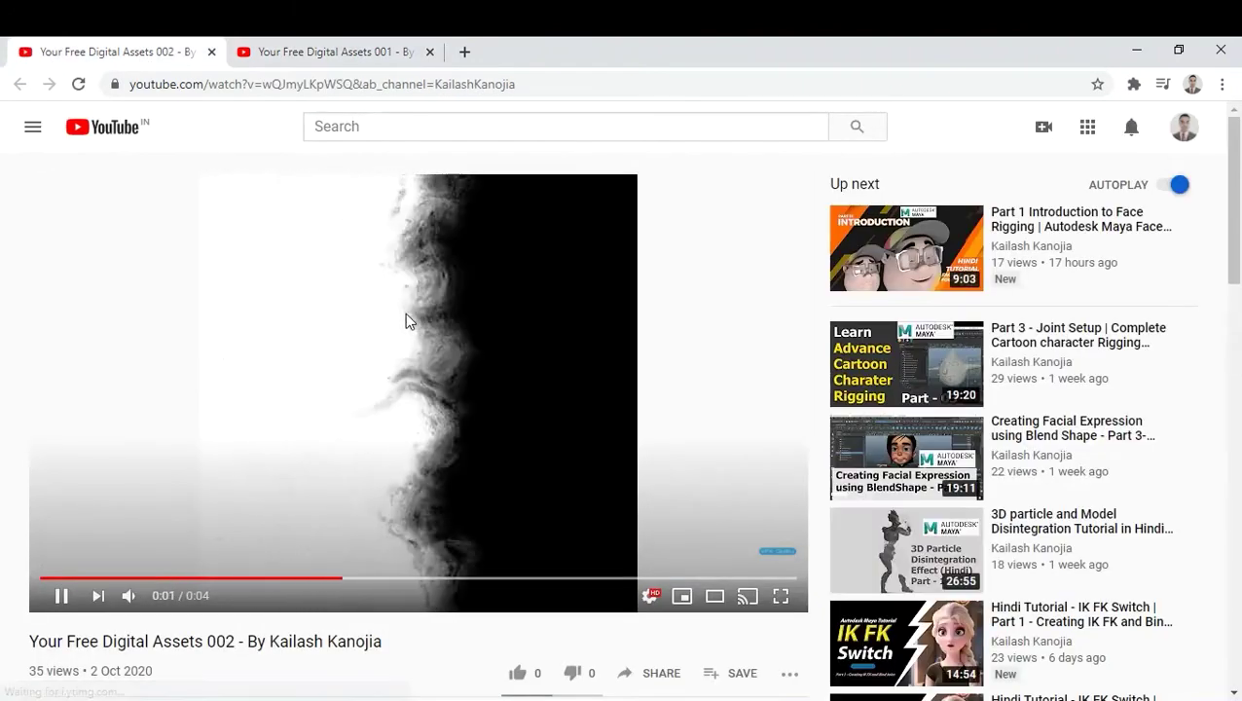
left_click(406, 314)
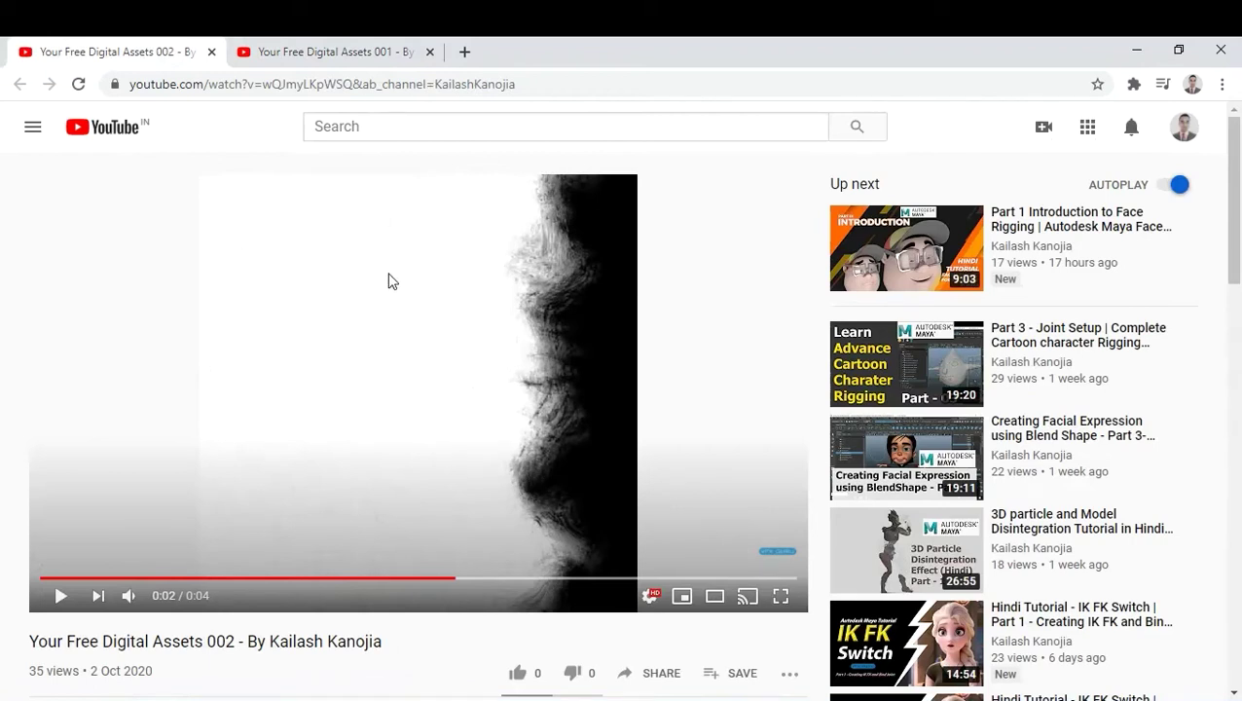
left_click(533, 82)
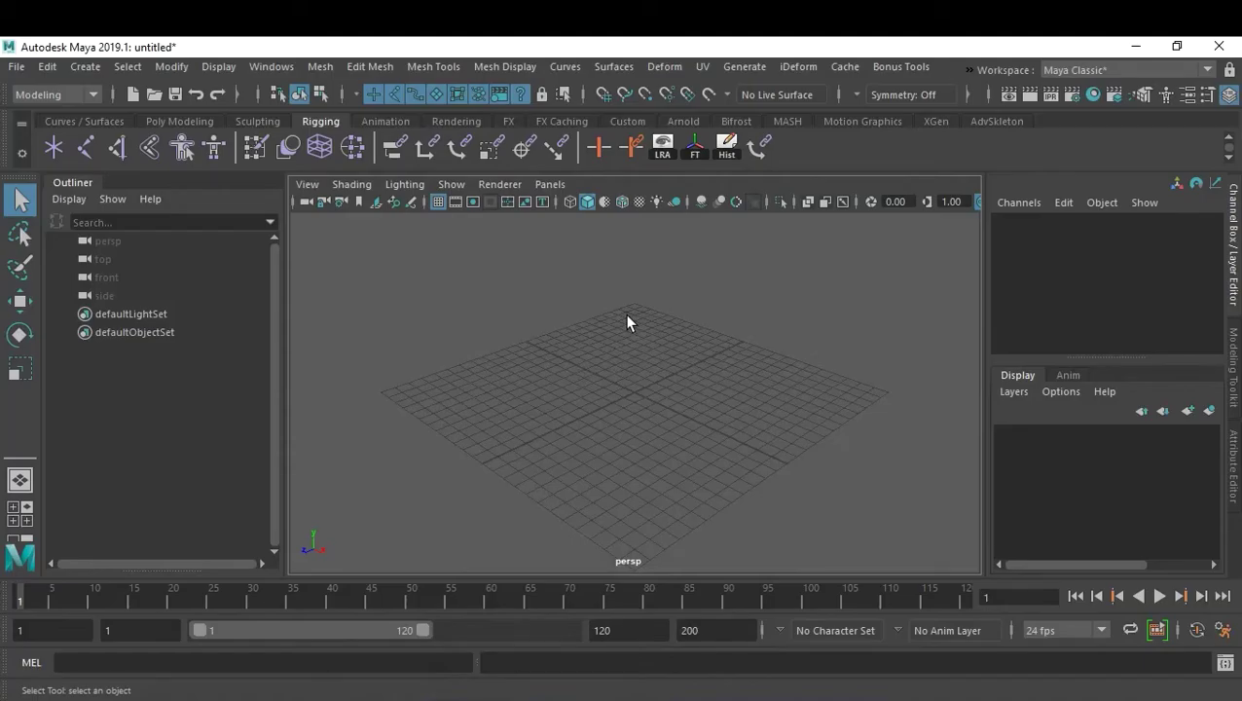
Step: Create a polygon sphere from the Poly Modeling shelf
right_click_drag(574, 358, 700, 369, "alt")
left_click_drag(701, 369, 776, 378, "alt")
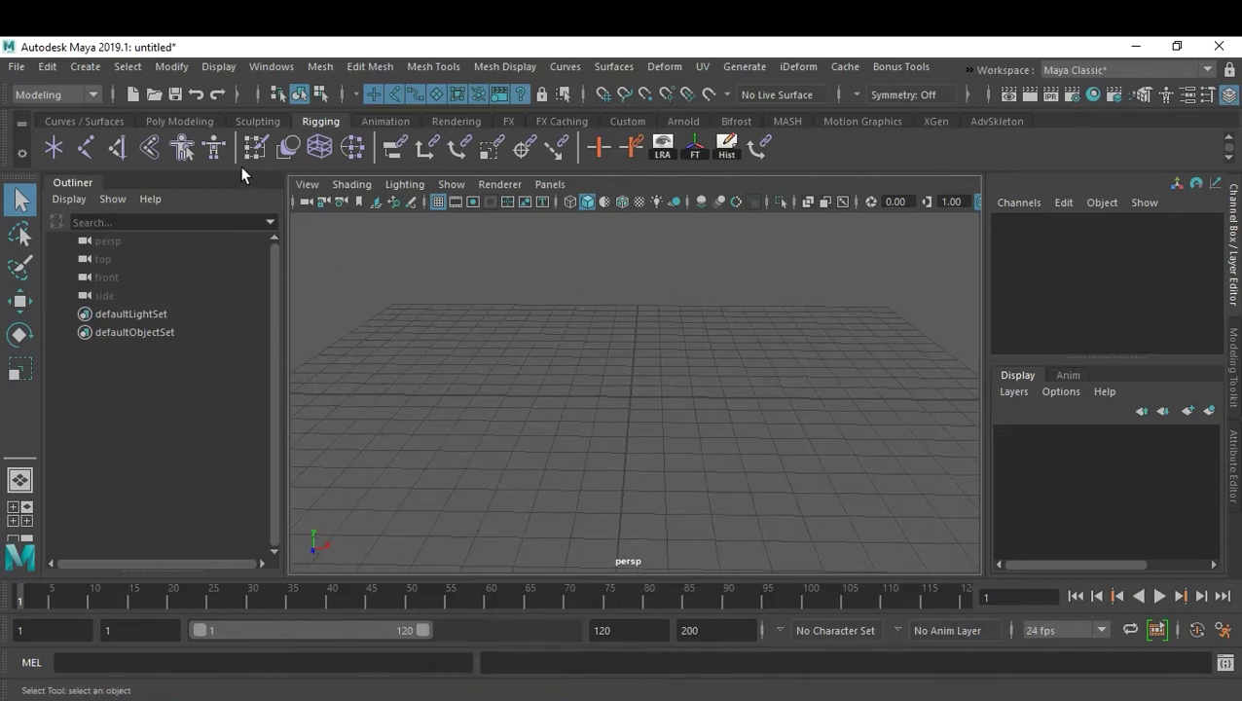
left_click(175, 123)
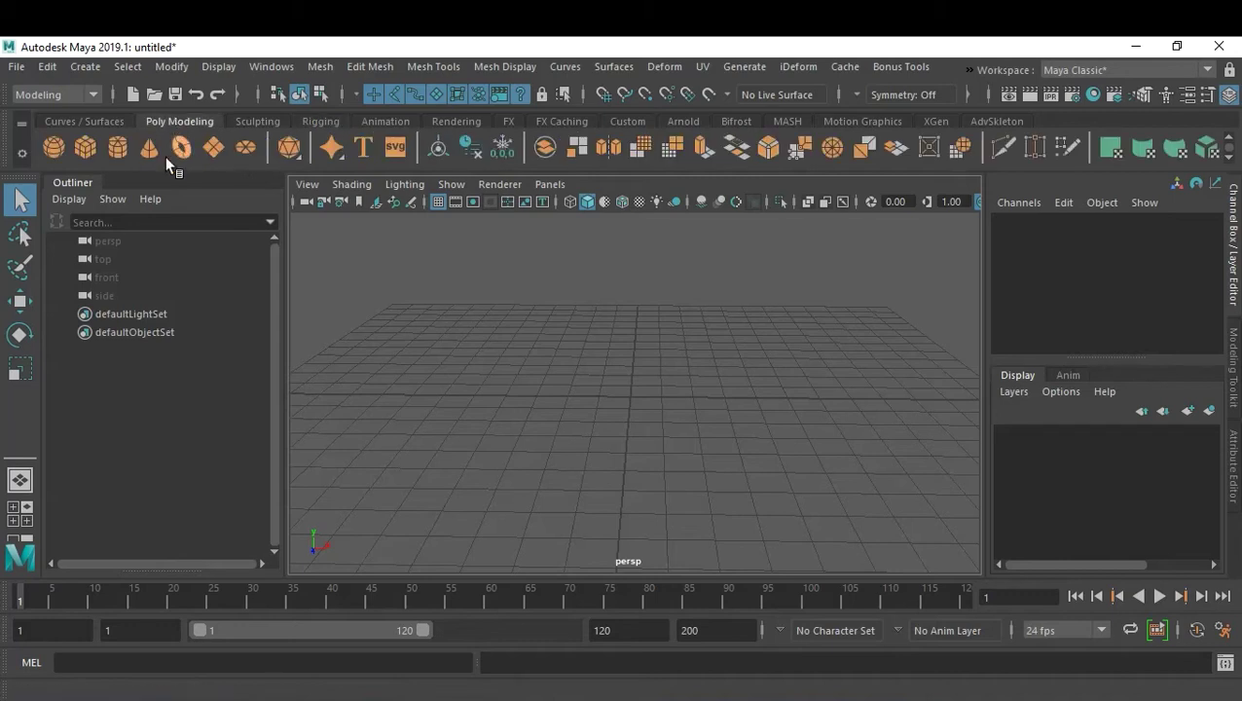
left_click(56, 148)
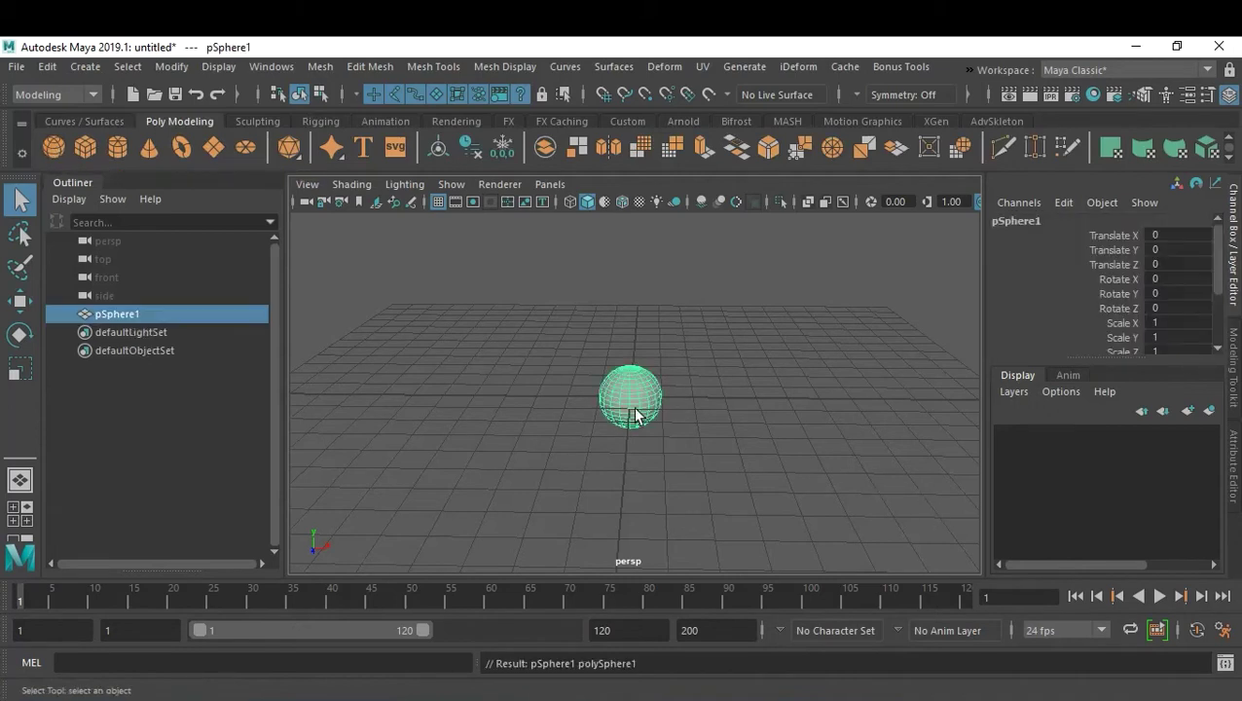
Step: Set the polySphere1 radius to 2.2 in the Channel Box
key("f")
left_click_drag(741, 413, 775, 401, "alt")
scroll(1179, 325, "down", 3)
left_click(1080, 334)
scroll(1100, 326, "down", 2)
left_click(1119, 290)
mouse_move(601, 408)
middle_mouse_down()
mouse_move(637, 408)
mouse_move(608, 400)
middle_mouse_up()
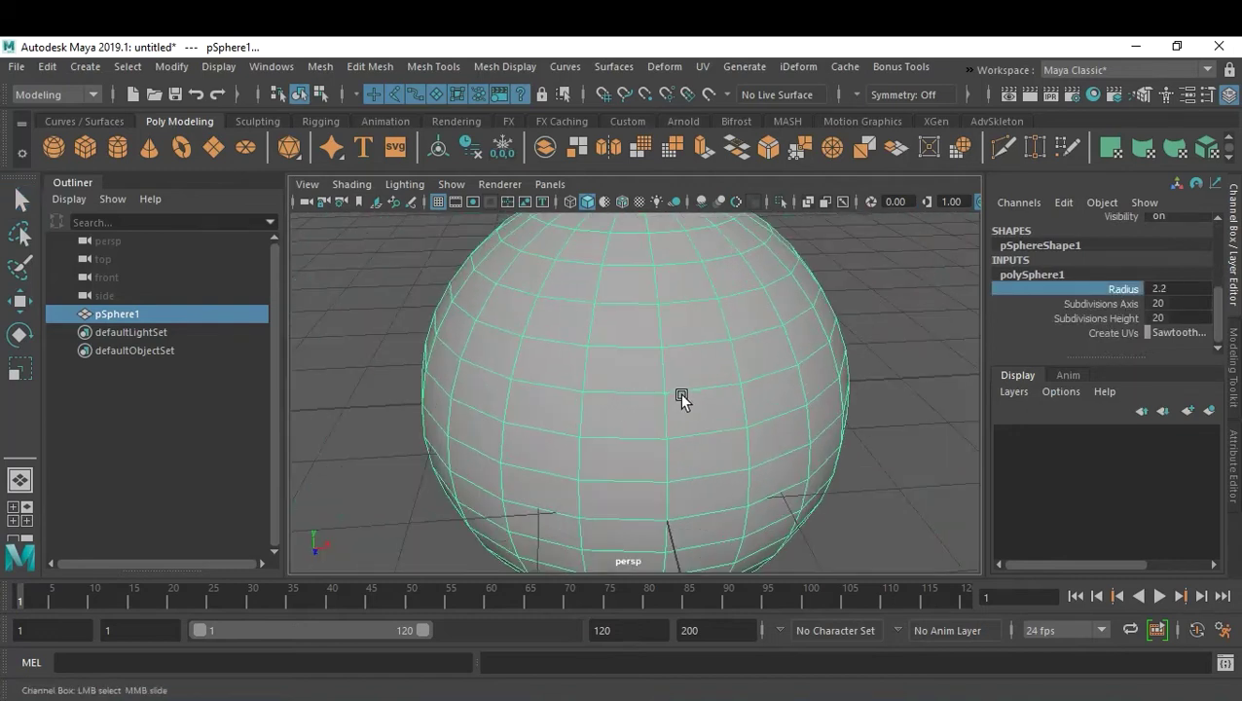
Step: Raise pSphere1 above the grid to Translate Y 2.705
key("w")
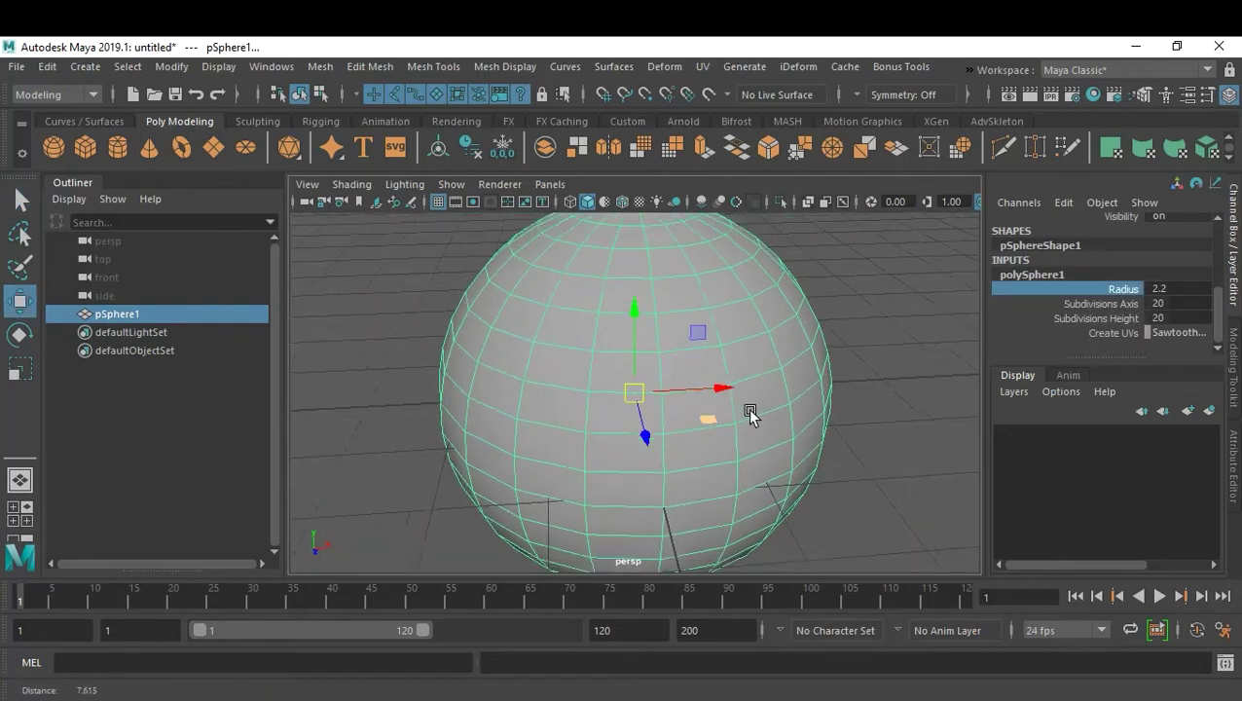
scroll(720, 403, "down", 5)
left_click_drag(694, 408, 644, 189, "alt")
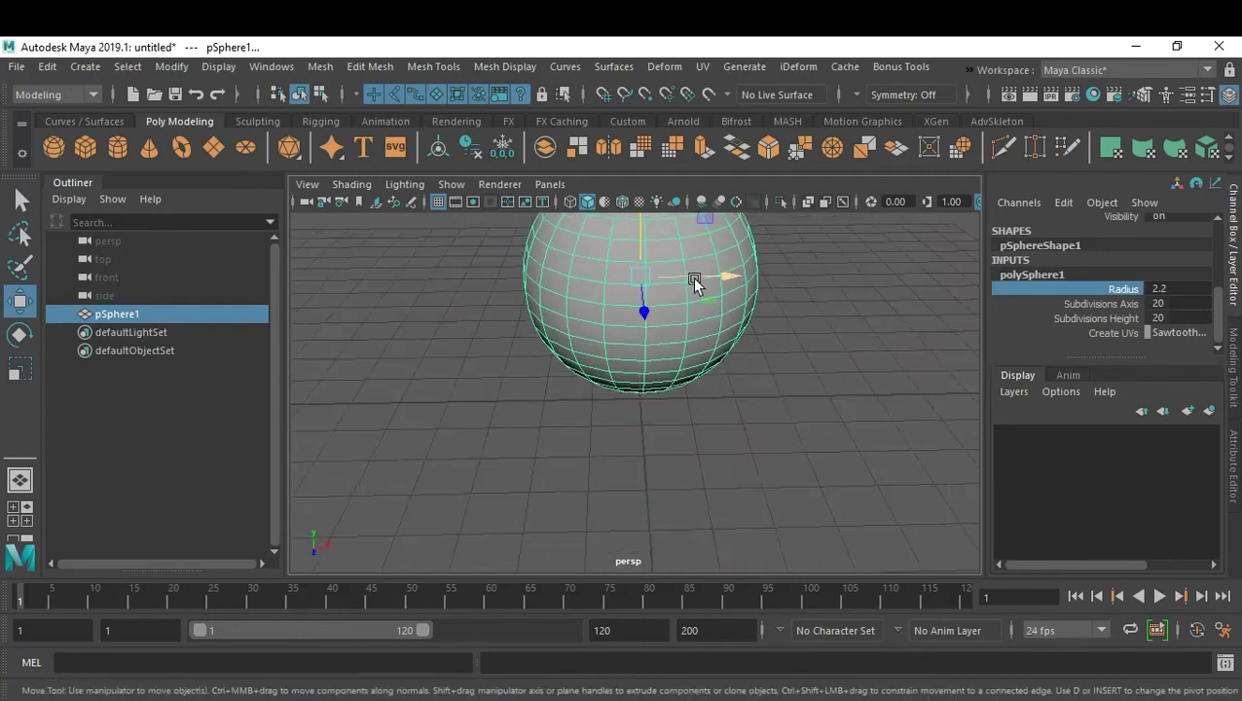
key("f")
left_click_drag(706, 307, 712, 425, "alt")
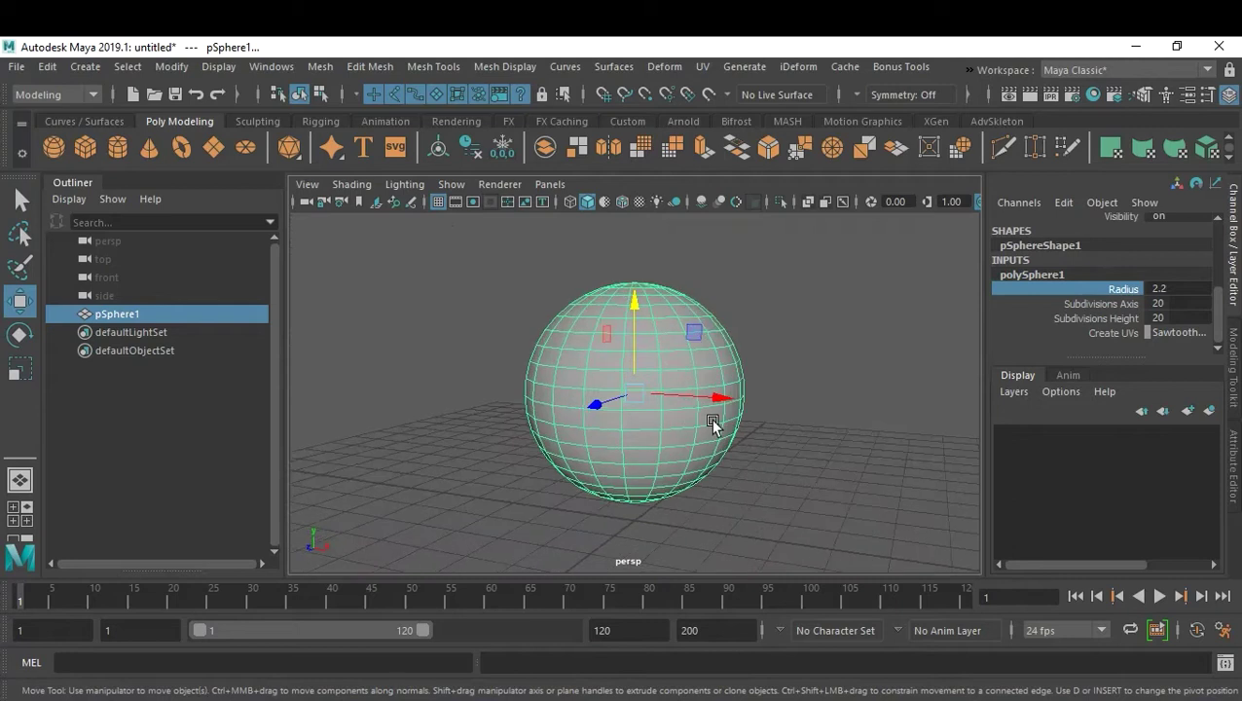
right_click_drag(712, 424, 713, 387, "alt")
left_click_drag(713, 387, 689, 398, "alt")
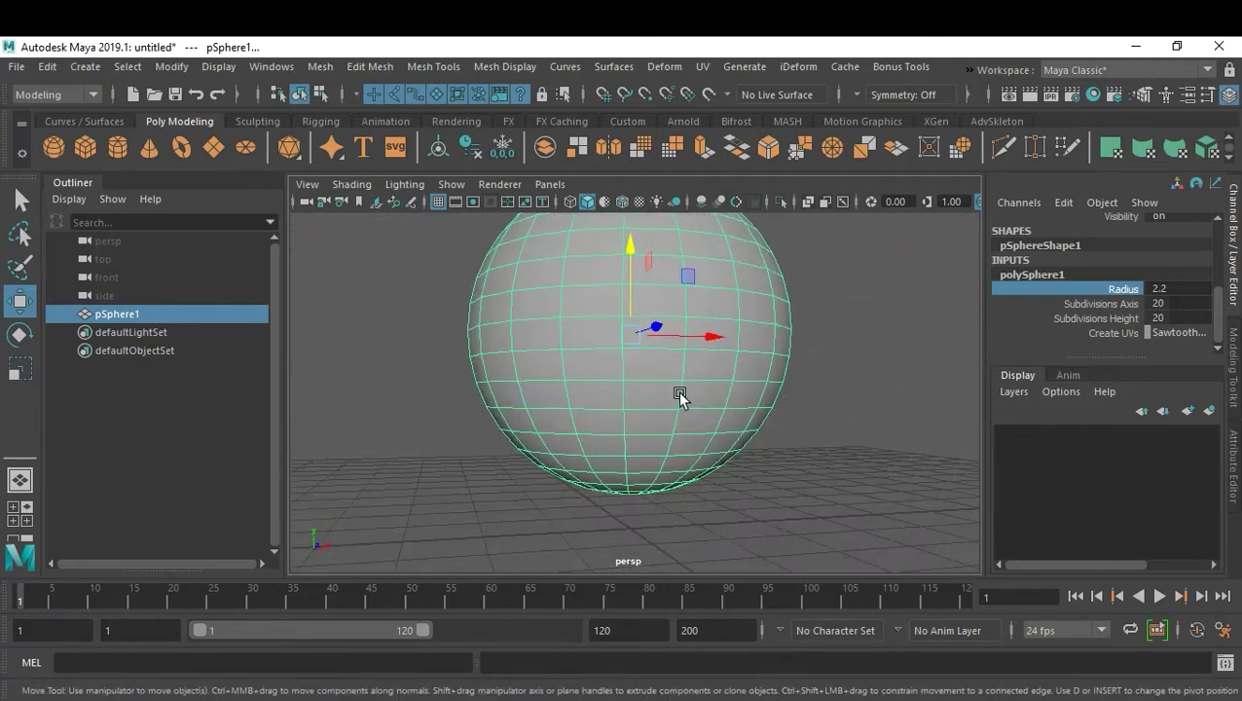
right_click_drag(689, 398, 707, 376, "alt")
left_click_drag(708, 375, 755, 392, "alt")
left_click(855, 367)
mouse_move(856, 367)
left_mouse_down("alt")
mouse_move(810, 366)
mouse_move(837, 352)
mouse_move(735, 331)
mouse_move(826, 368)
mouse_move(845, 360)
left_mouse_up("alt")
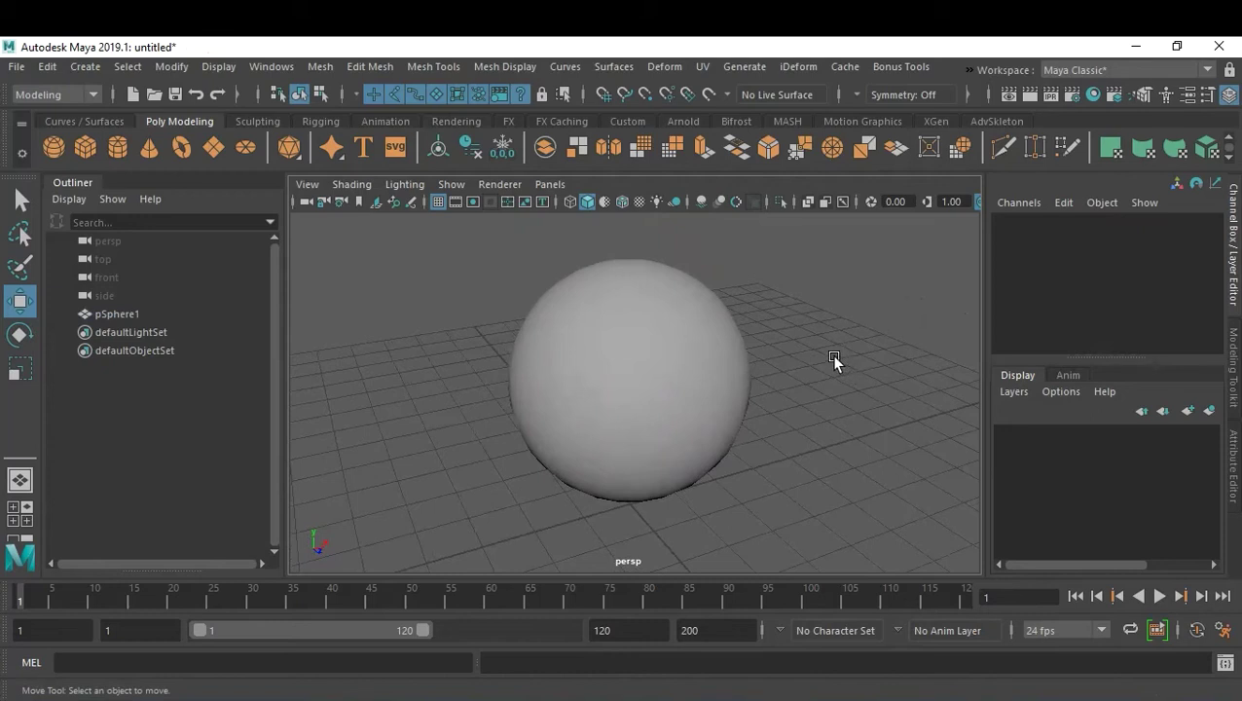
left_click(692, 365)
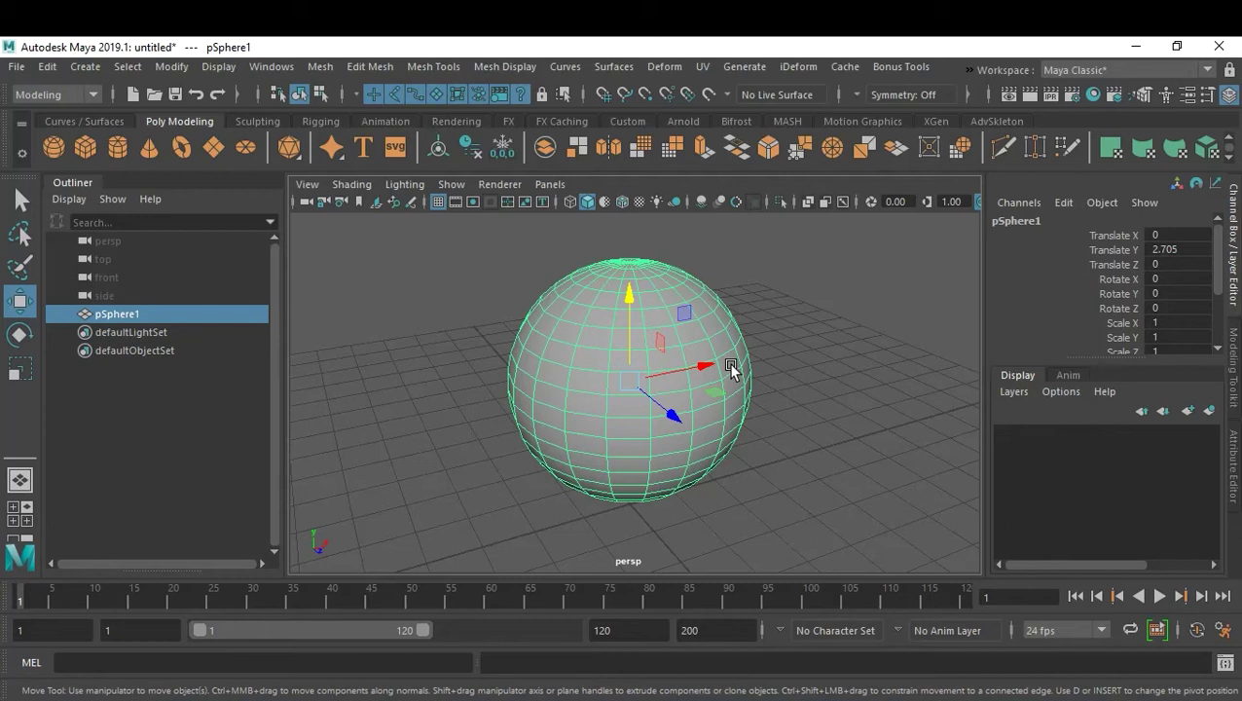
Step: Assign a new Lambert material, lambert2, to the sphere from the marking menu
left_click(786, 362)
left_click(693, 372)
key("ctrl+a")
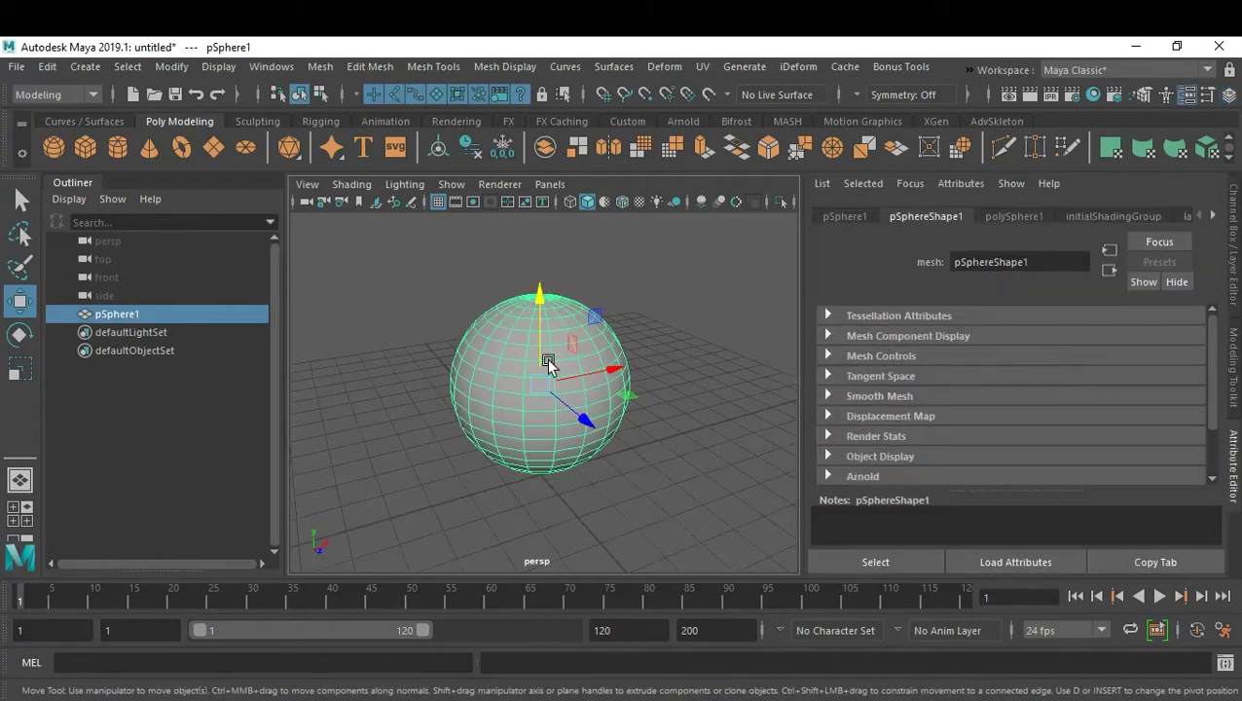
right_click_drag(569, 347, 758, 587)
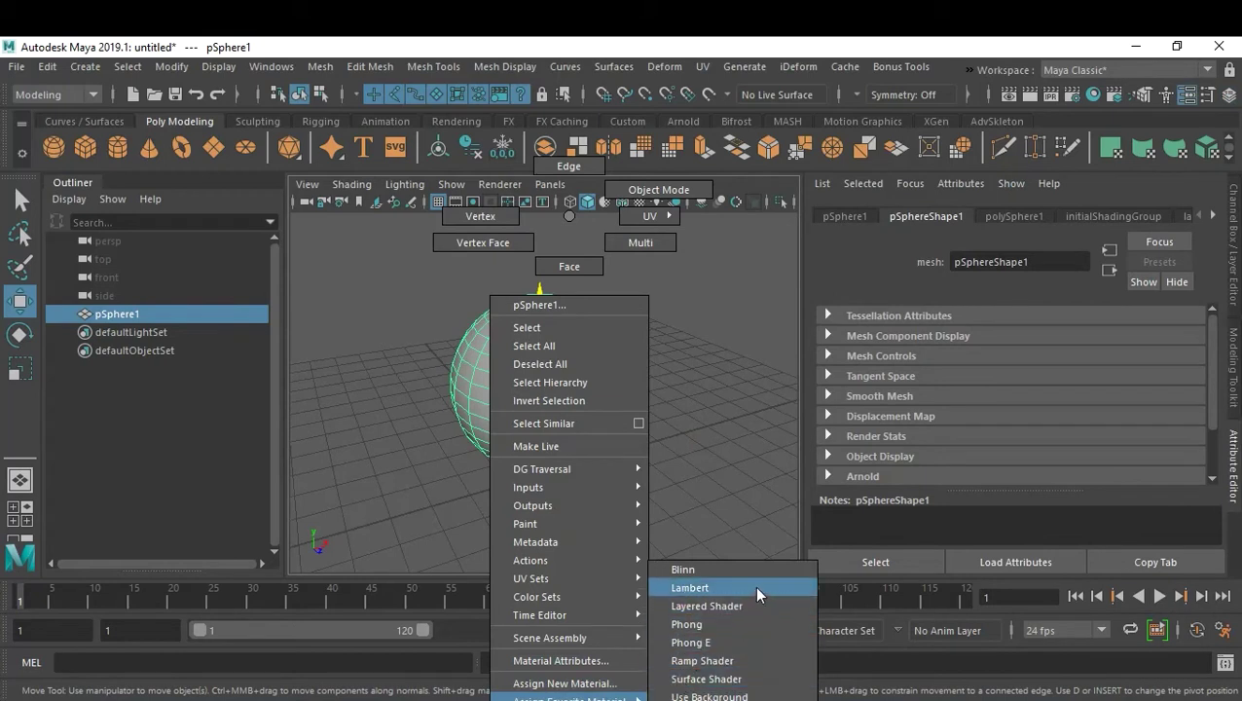
right_click_drag(756, 586, 756, 587)
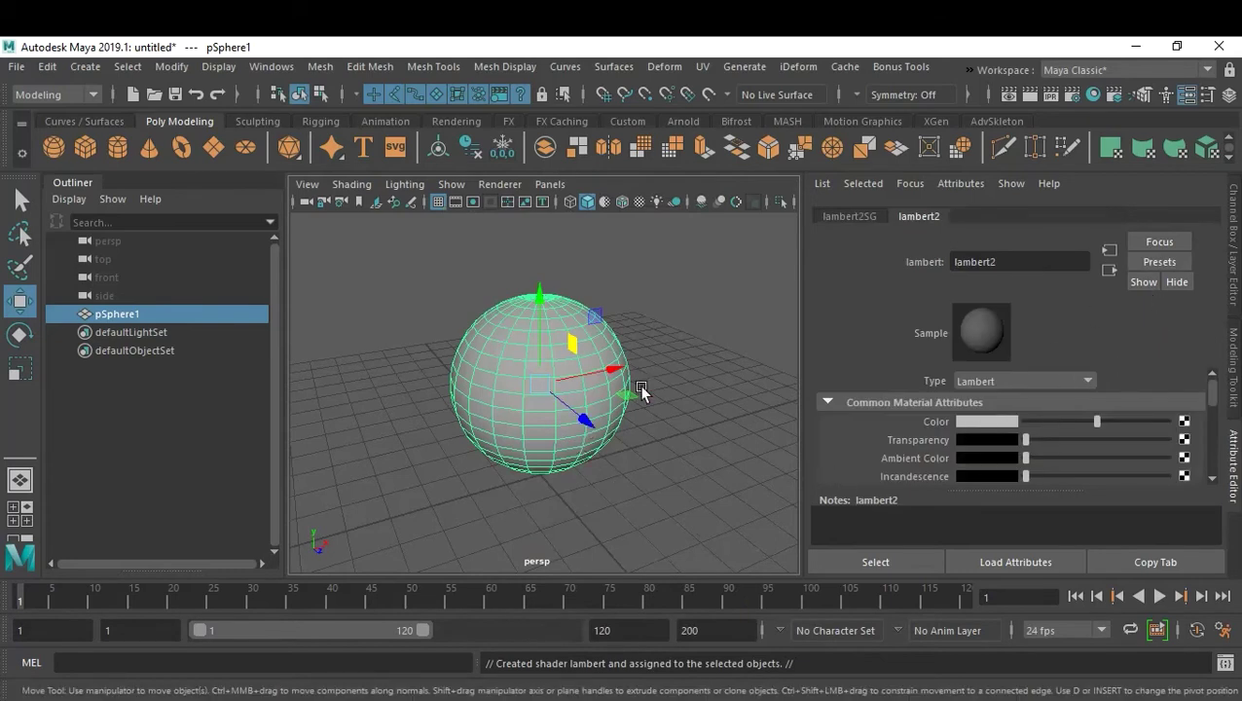
Step: Frame the sphere and try the lambert2 Transparency slider
key("f")
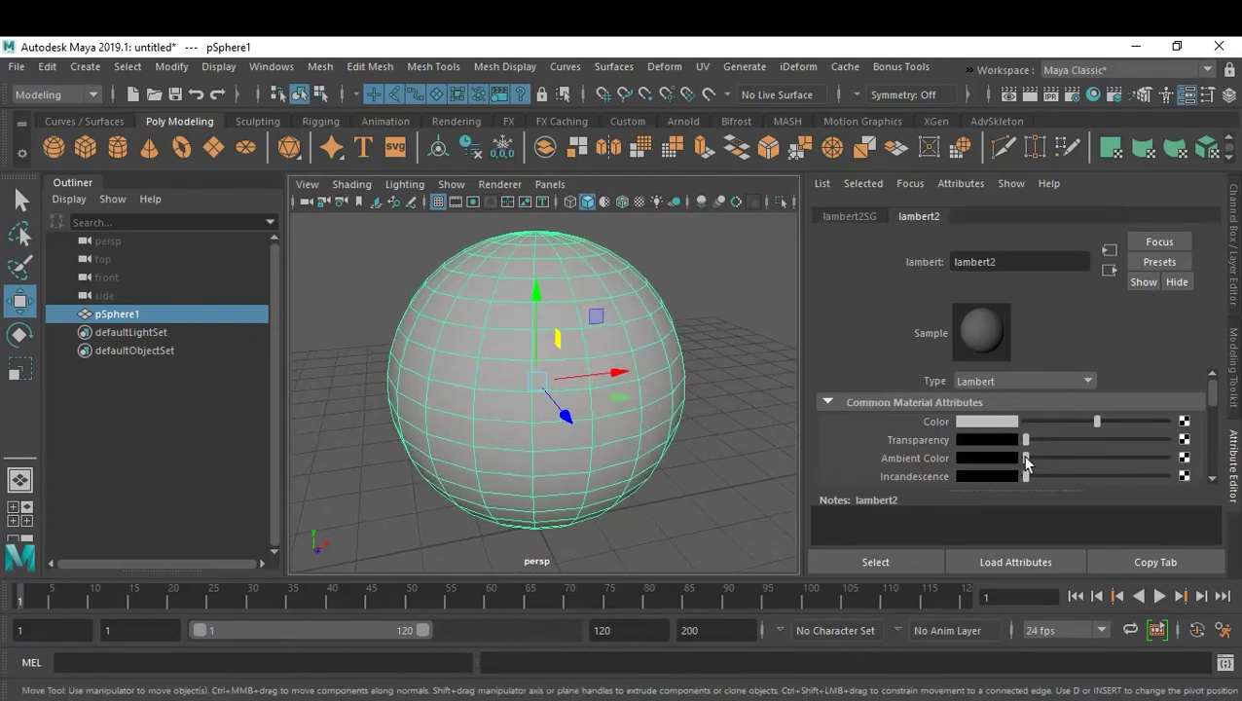
mouse_move(1028, 440)
left_mouse_down()
mouse_move(1119, 442)
mouse_move(1033, 444)
mouse_move(1110, 461)
mouse_move(956, 445)
mouse_move(1109, 443)
mouse_move(1024, 436)
left_mouse_up()
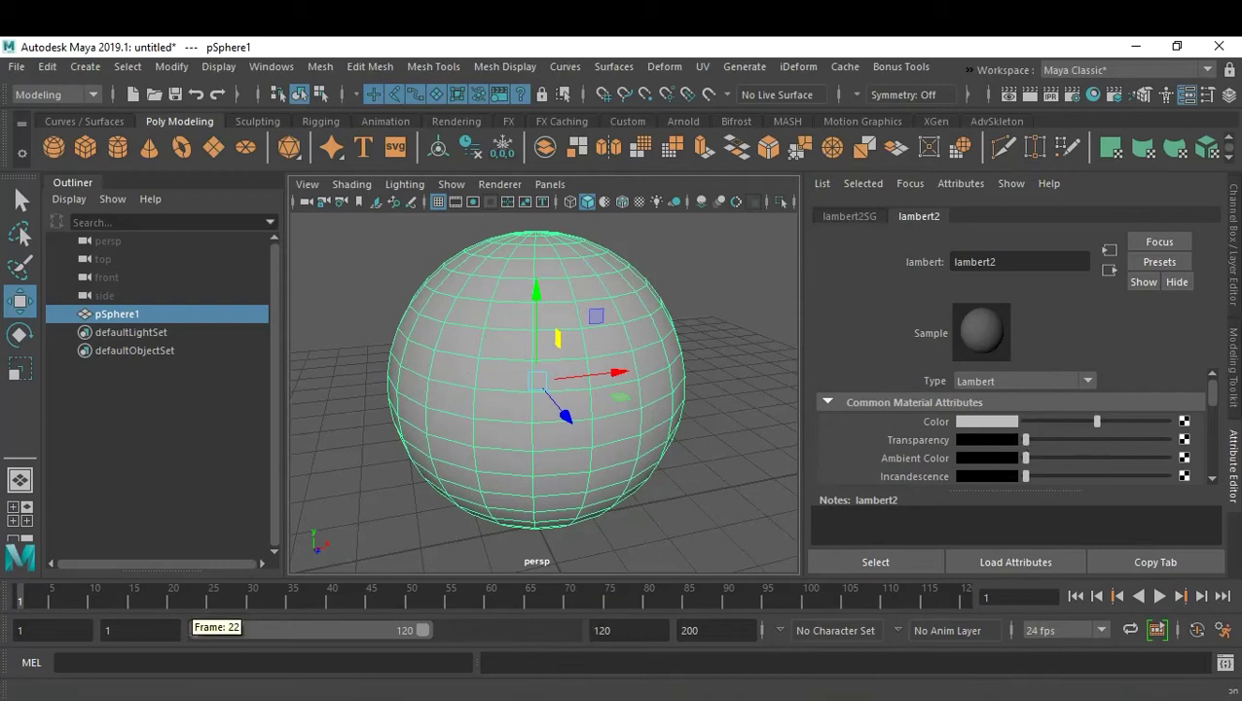
mouse_move(107, 681)
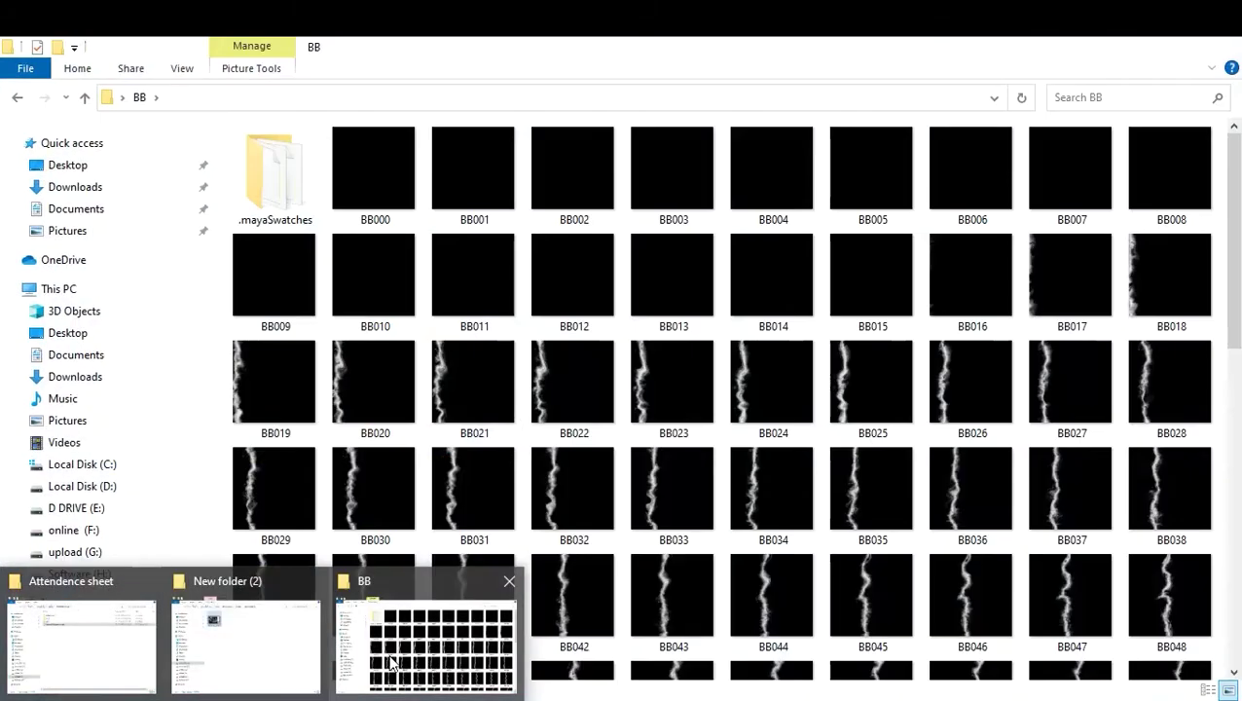
Step: Open the Desktop AA folder of 130 dissolve frames, show its full path, and return to Maya
left_click(425, 658)
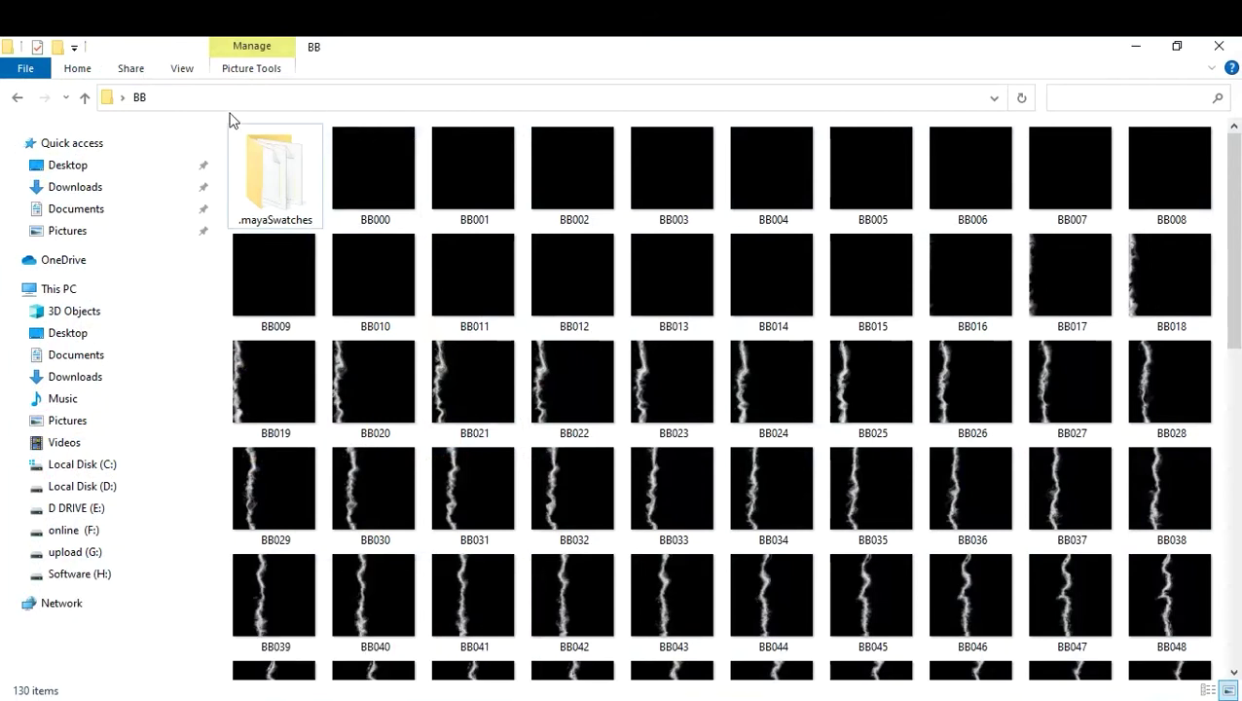
left_click(17, 98)
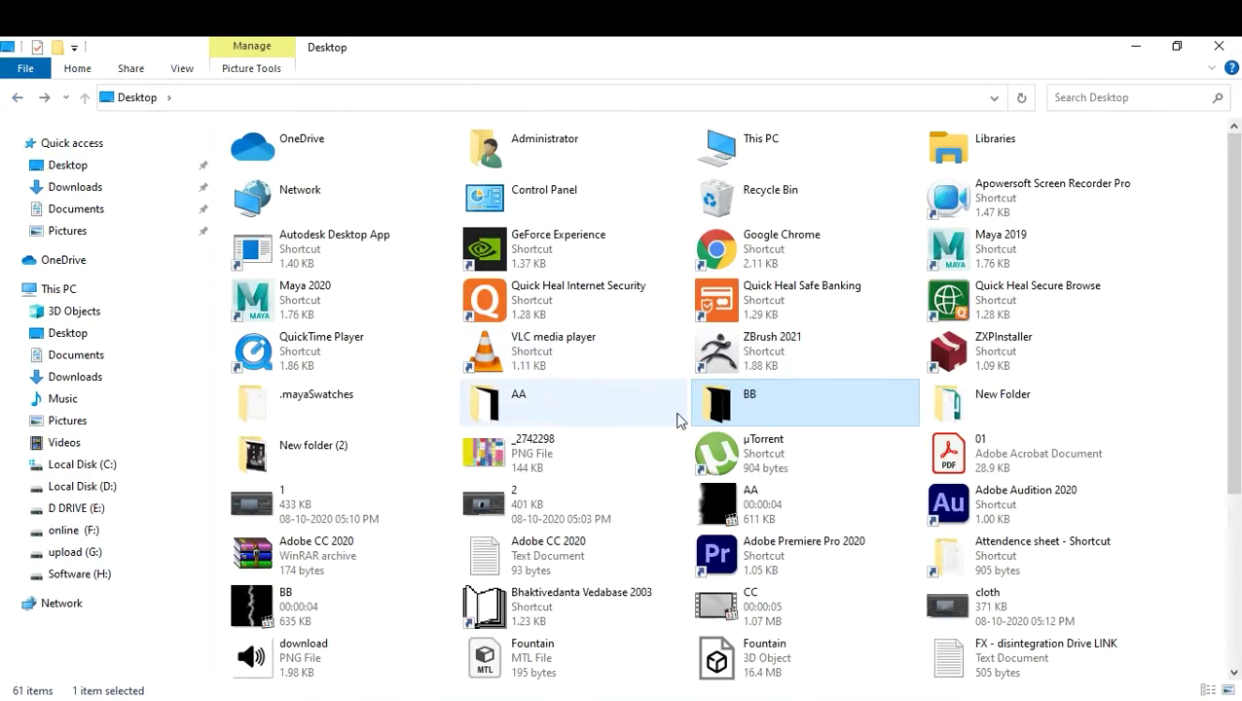
double_click(542, 391)
scroll(681, 475, "down", 6)
scroll(696, 477, "up", 1)
scroll(696, 477, "down", 3)
scroll(696, 477, "up", 3)
scroll(696, 477, "up", 5)
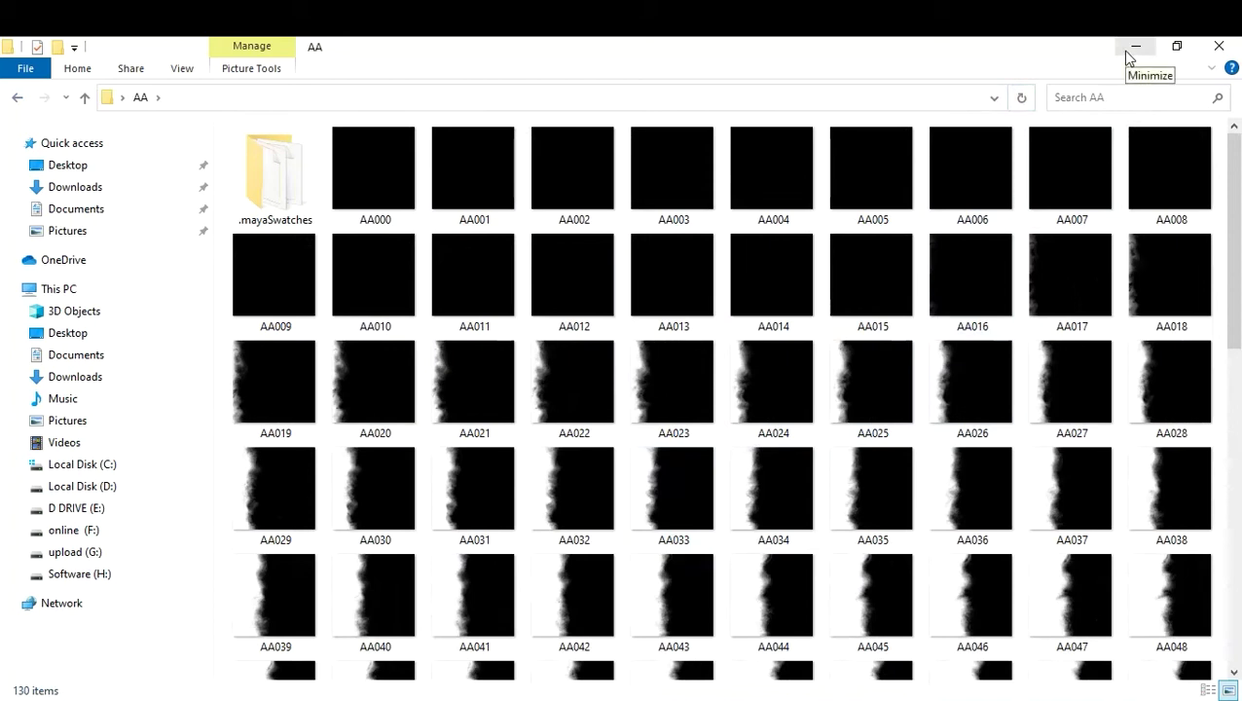
left_click(185, 105)
key("ctrl+c")
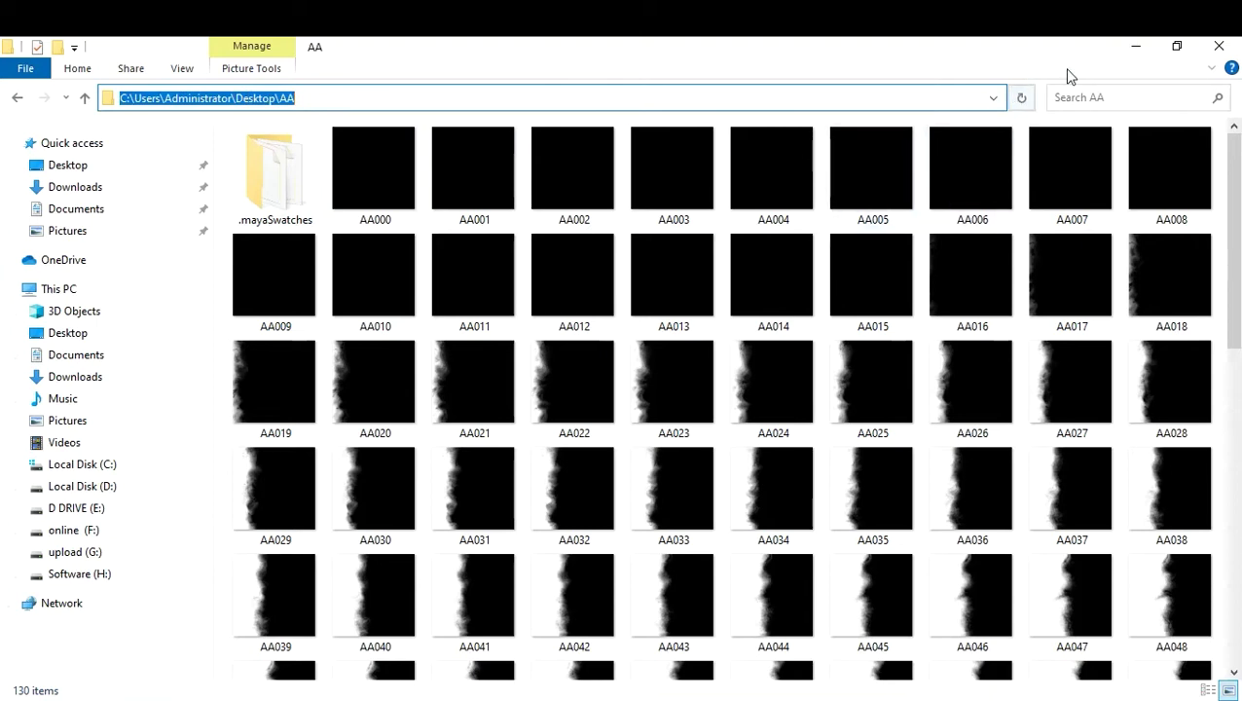
left_click(1134, 46)
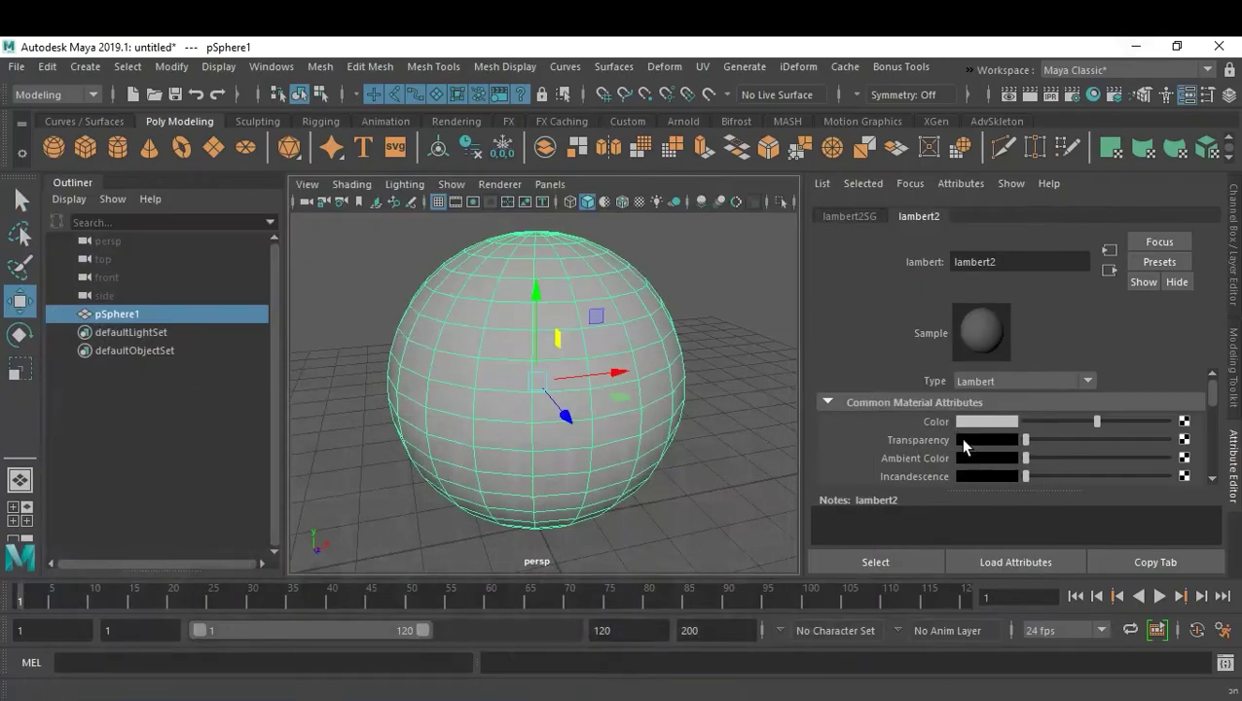
Step: Map a file texture onto lambert2's Transparency and load AA000.jpg from the Desktop AA folder
left_click(1184, 439)
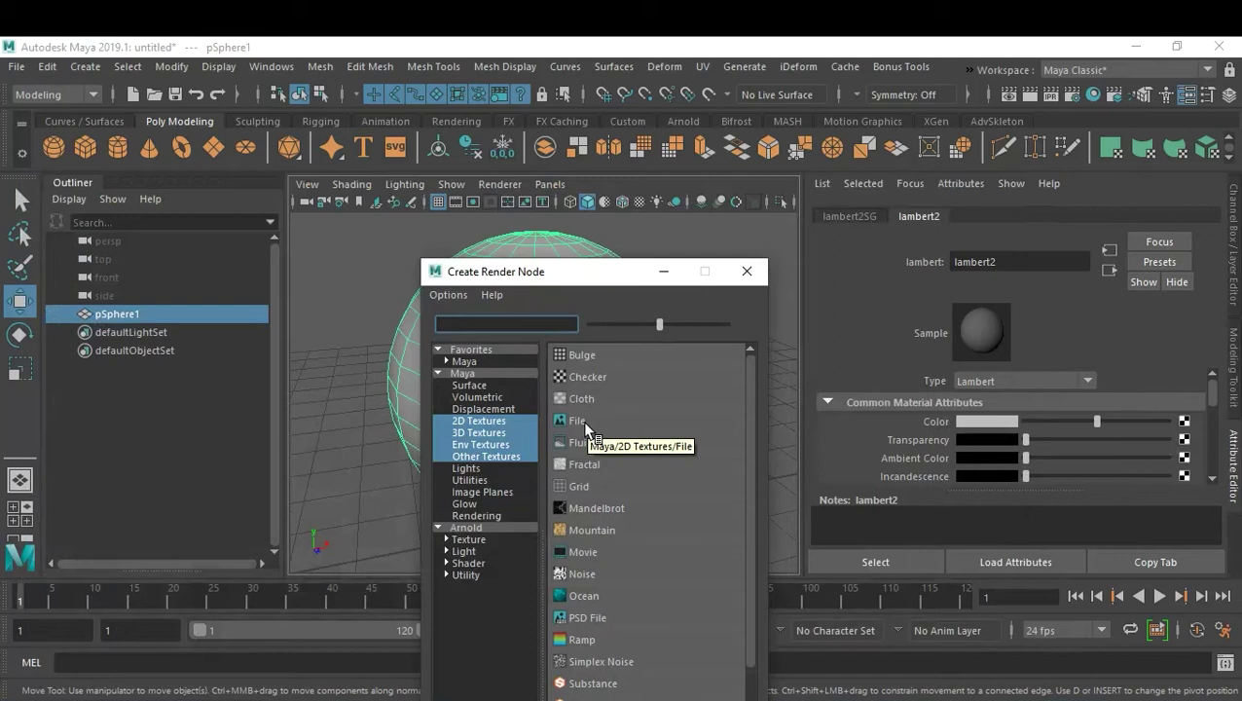
left_click(582, 420)
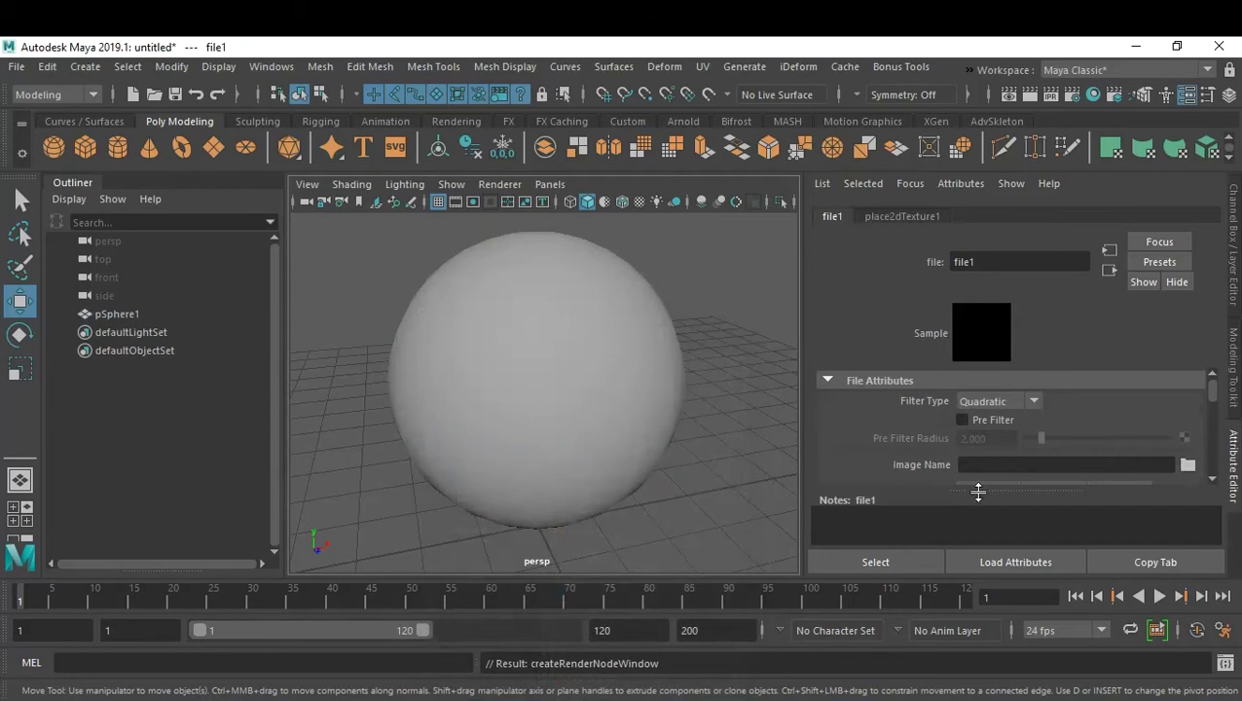
left_click(1186, 465)
left_click_drag(444, 152, 265, 151)
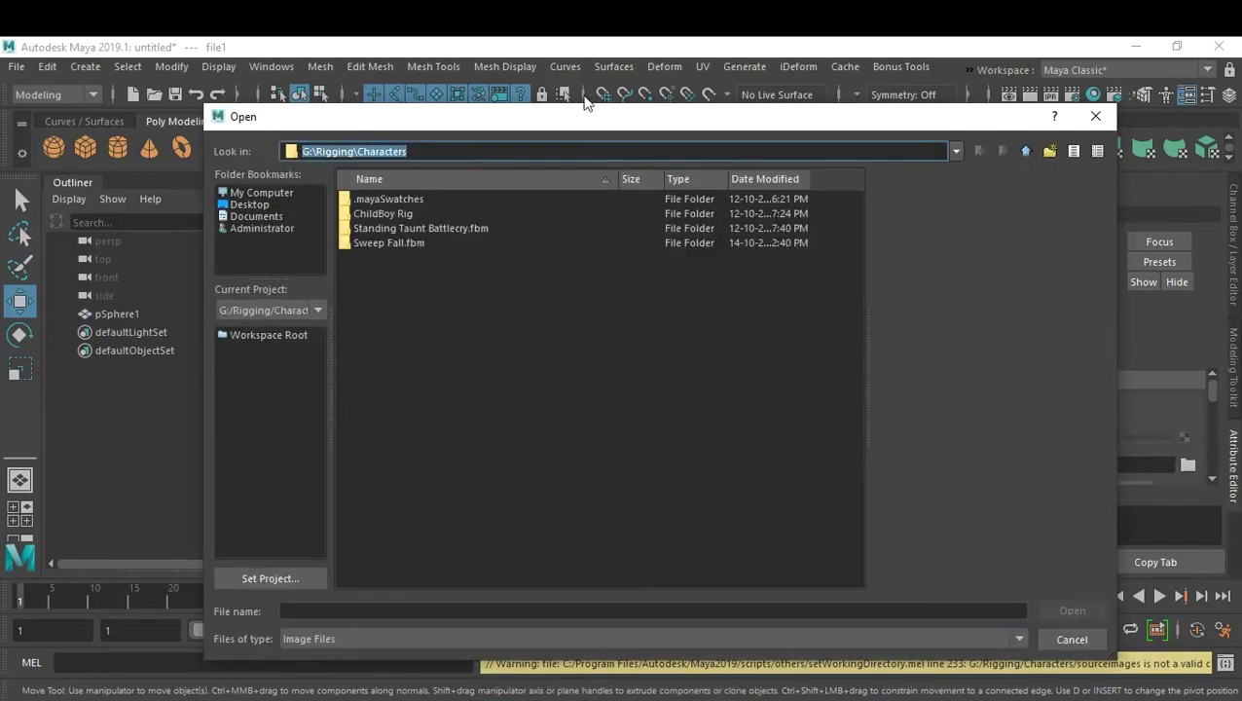
key("ctrl+v")
key("Return")
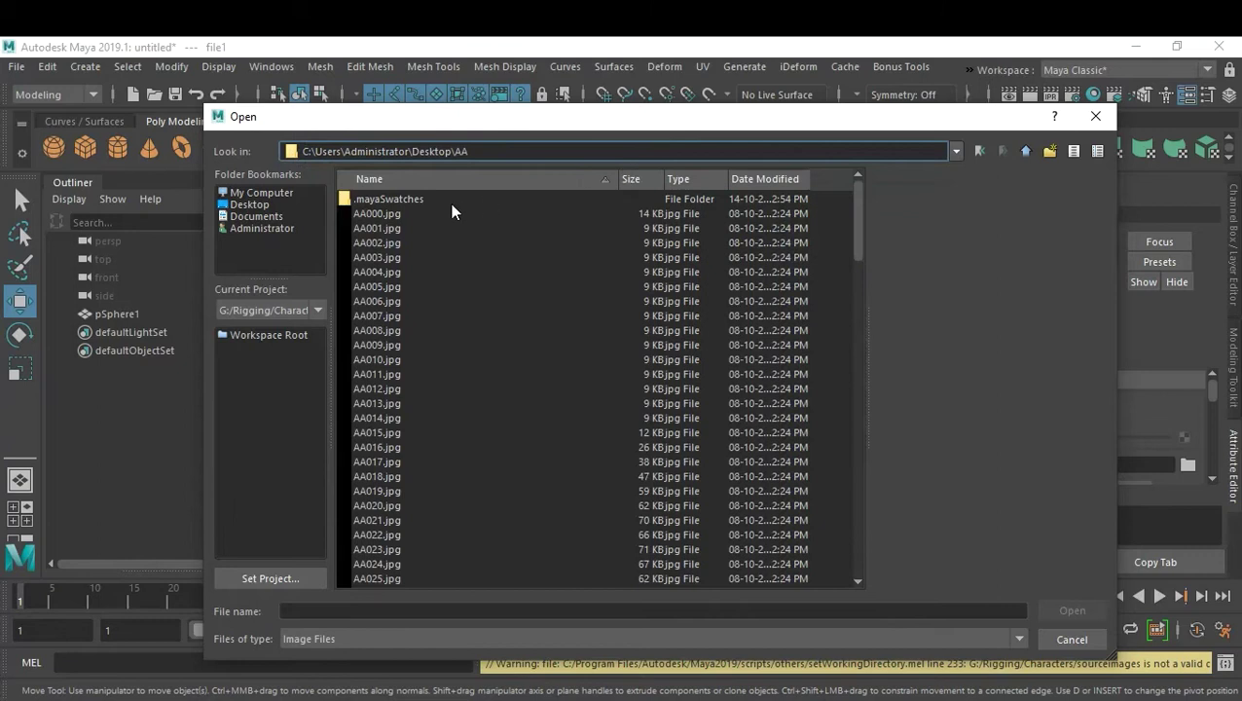
left_click(387, 213)
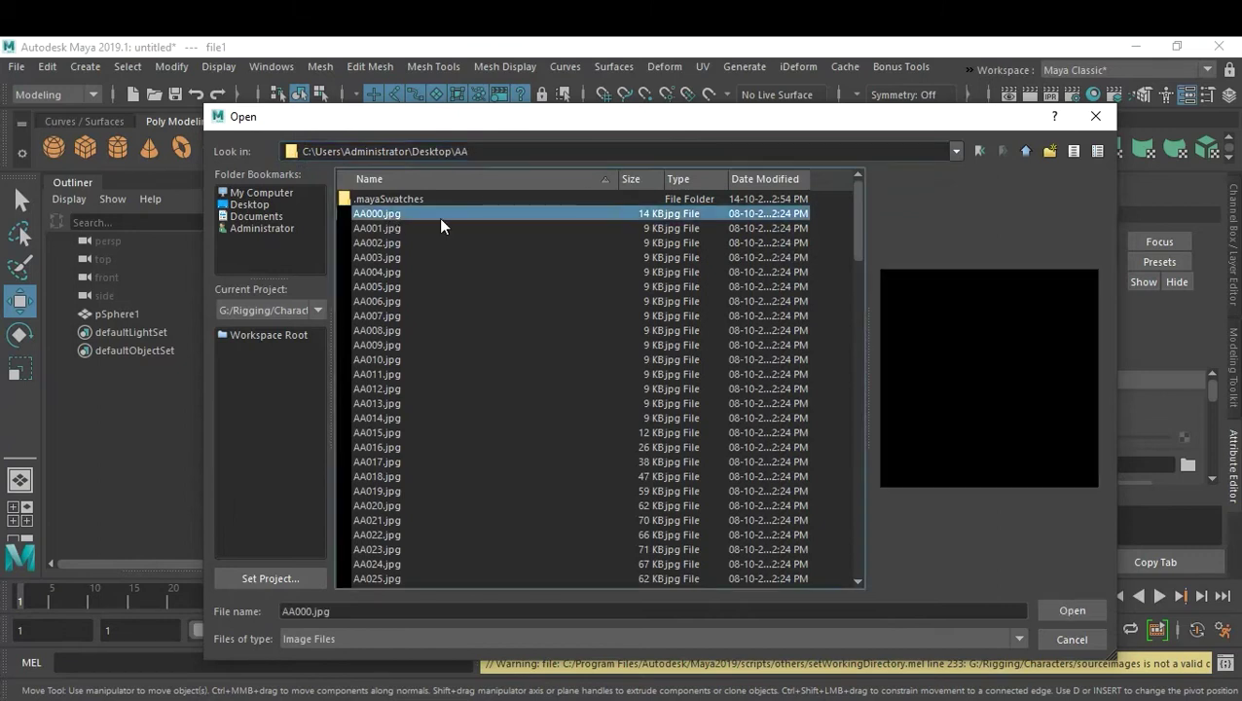
left_click(1067, 616)
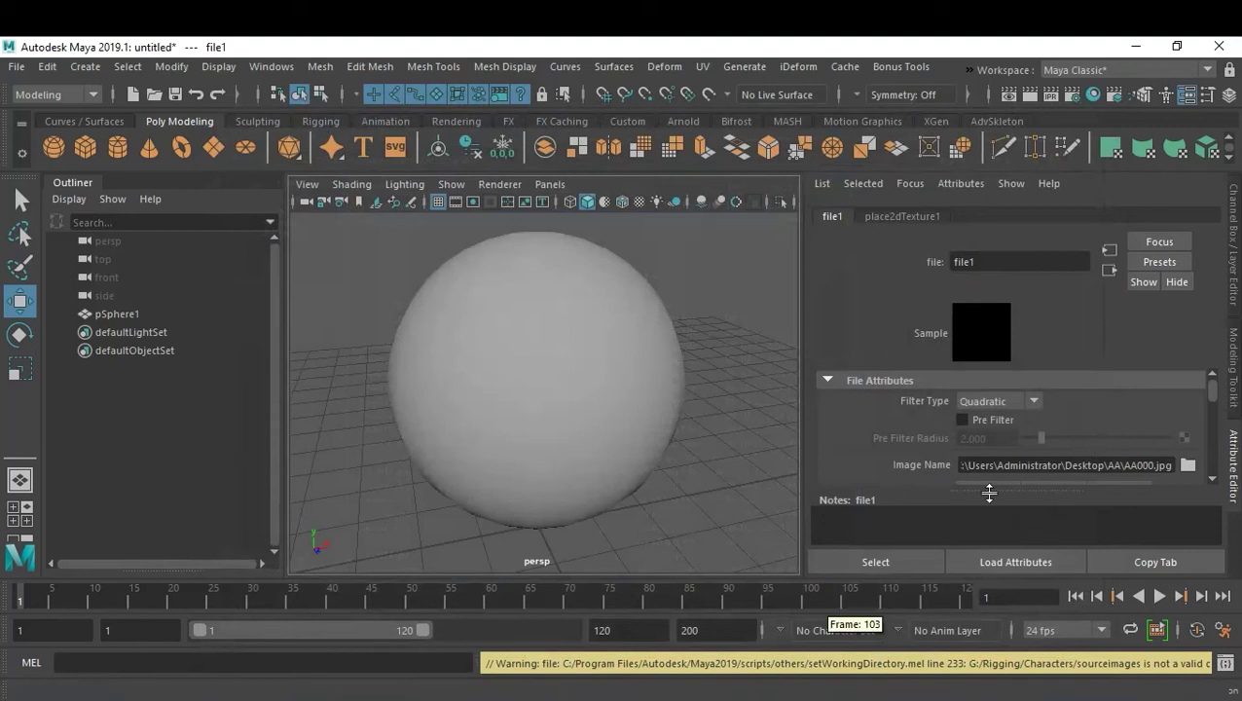
scroll(1107, 413, "down", 2)
Step: Enable Use Image Sequence on file1 and scrub to frame 45 to check the frame number follows
scroll(1106, 416, "down", 2)
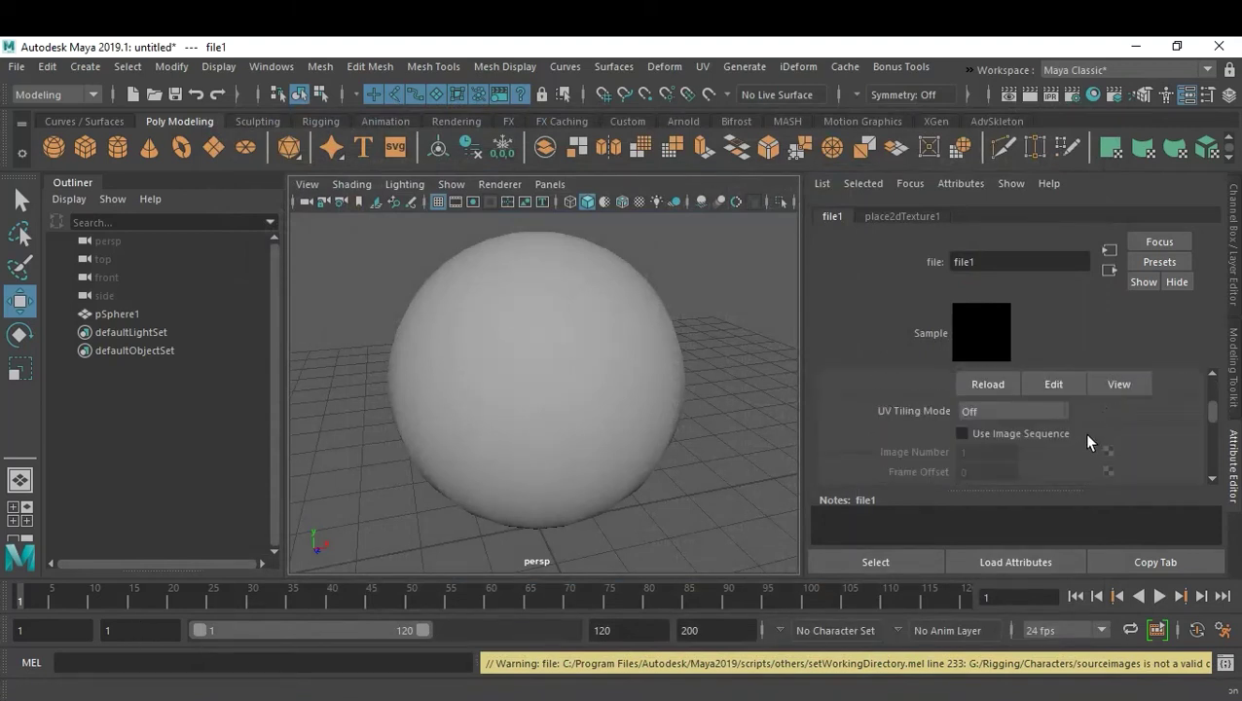
left_click(963, 433)
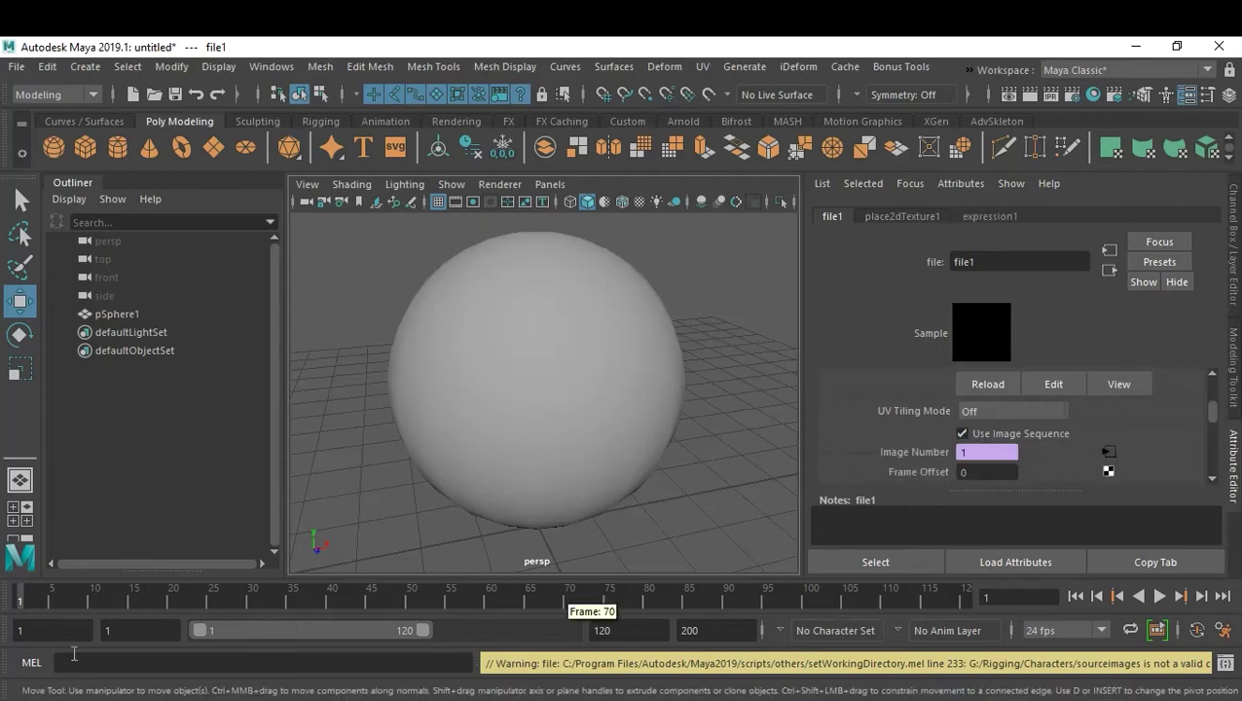
left_click_drag(20, 598, 425, 603)
left_click(370, 598)
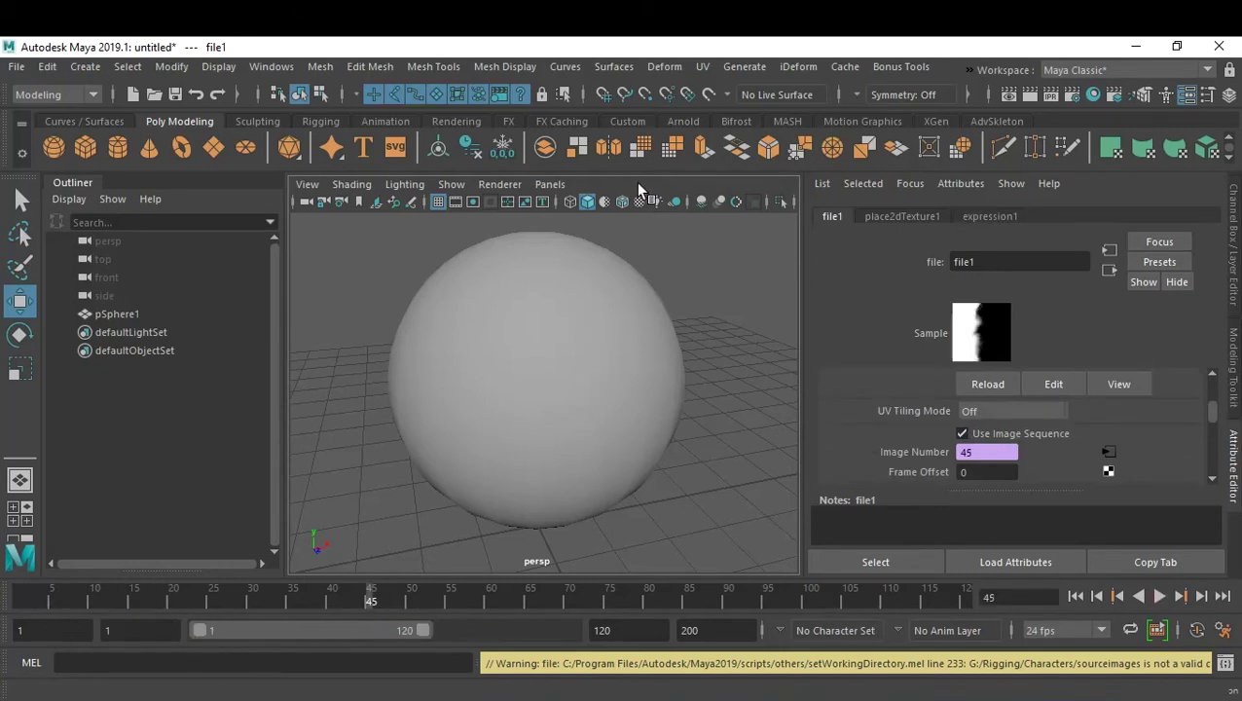
Step: Switch to textured display, scrub frames to watch the sphere dissolve, and add a polygon cylinder
key("5")
key("6")
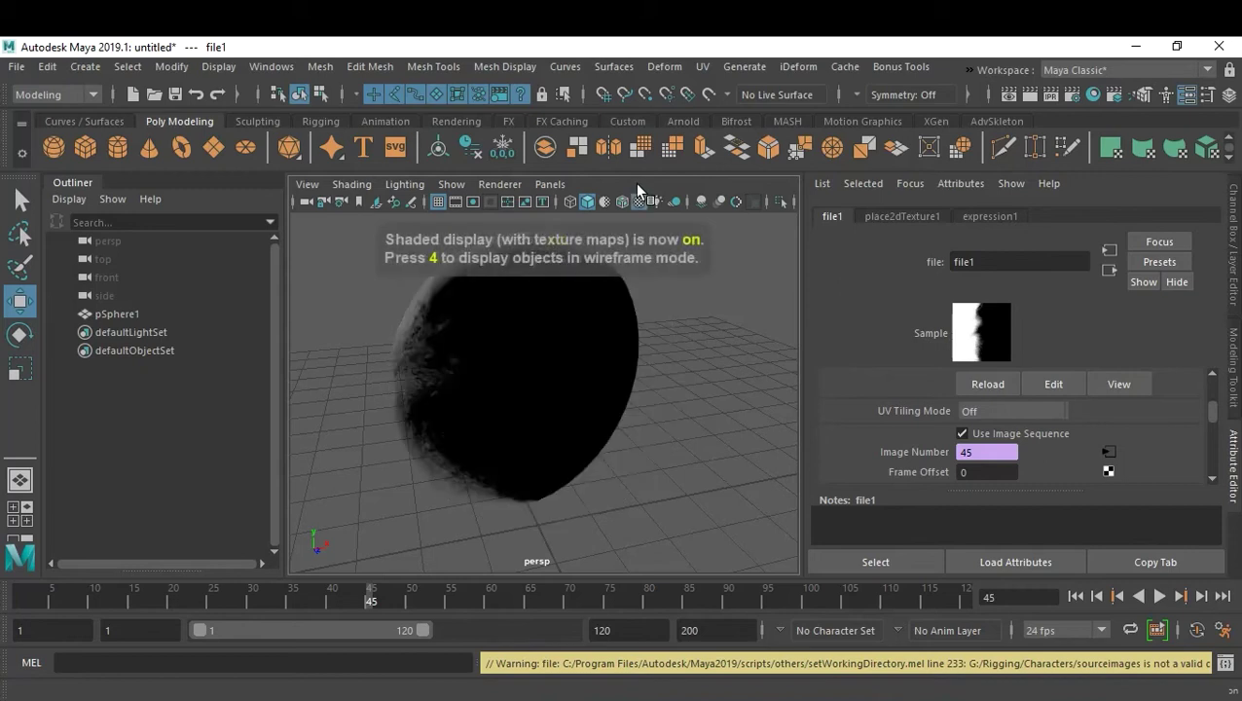
left_click_drag(500, 553, 501, 471, "alt")
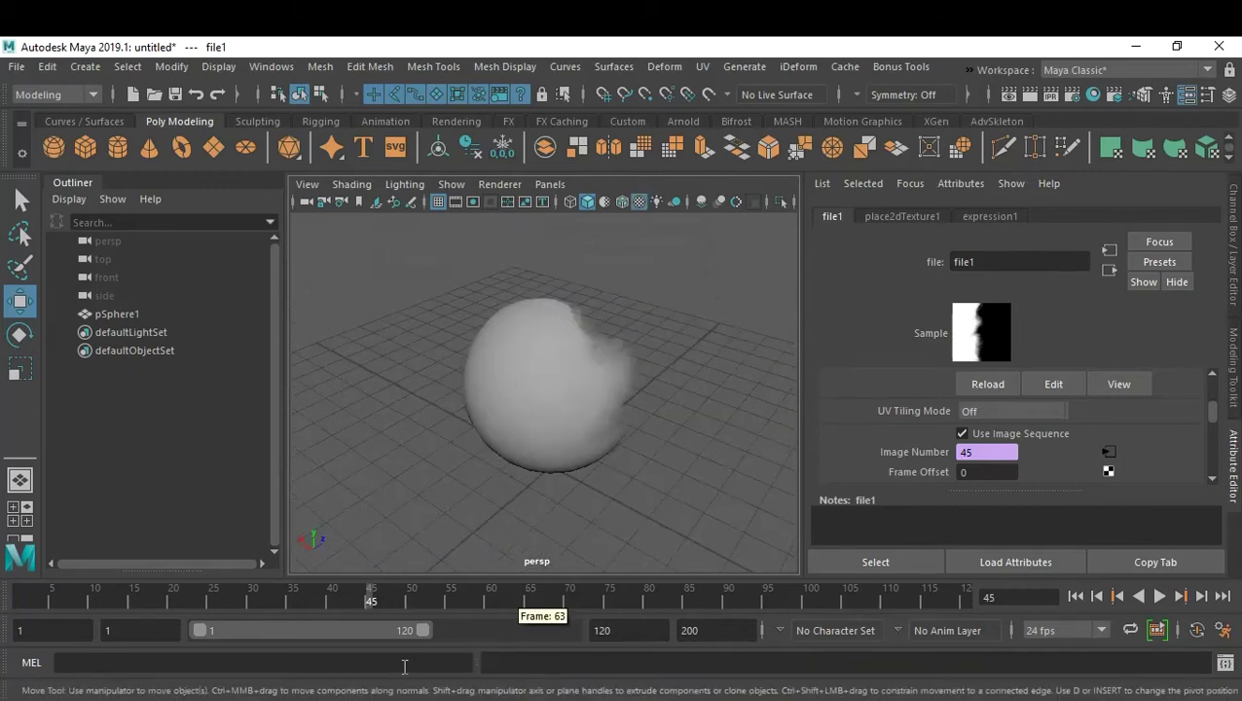
left_click_drag(374, 605, 300, 563)
left_click_drag(426, 390, 584, 442, "alt")
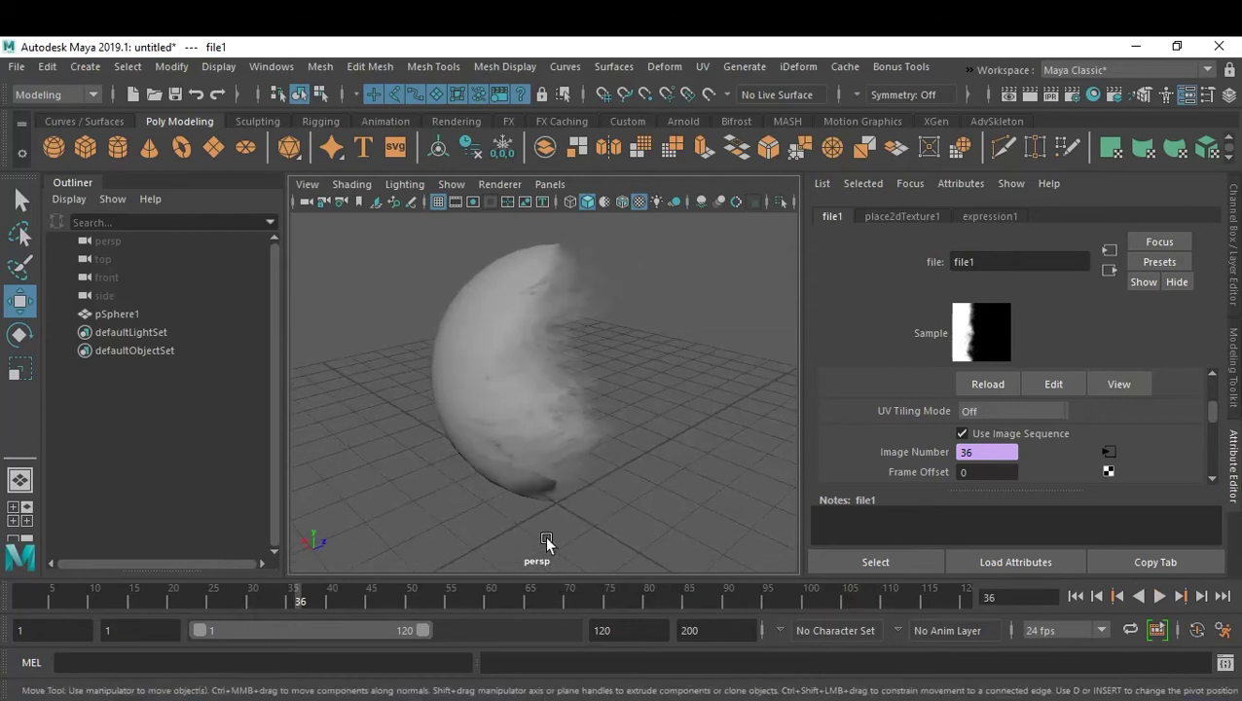
left_click_drag(301, 601, 277, 567)
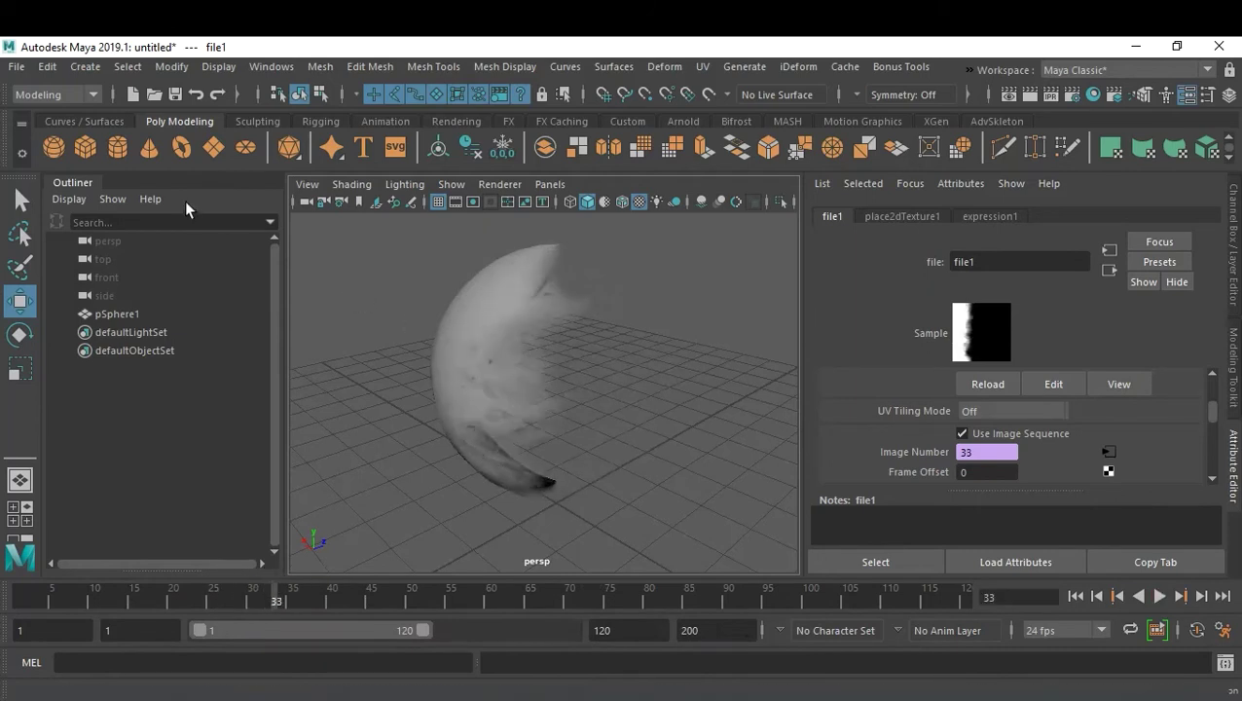
left_click(117, 146)
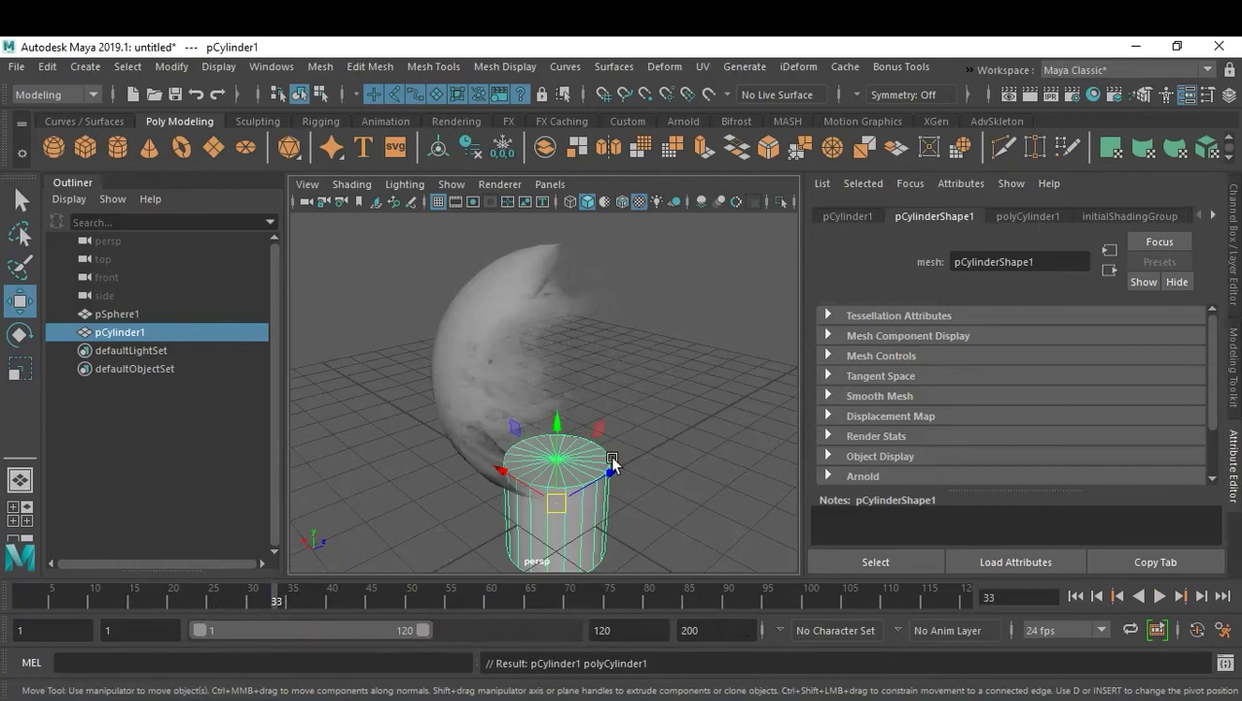
Step: Lift the cylinder above the grid and move it aside from the sphere along Z and X
left_click_drag(609, 460, 564, 382, "alt")
left_click_drag(496, 355, 509, 183)
key("ctrl+a")
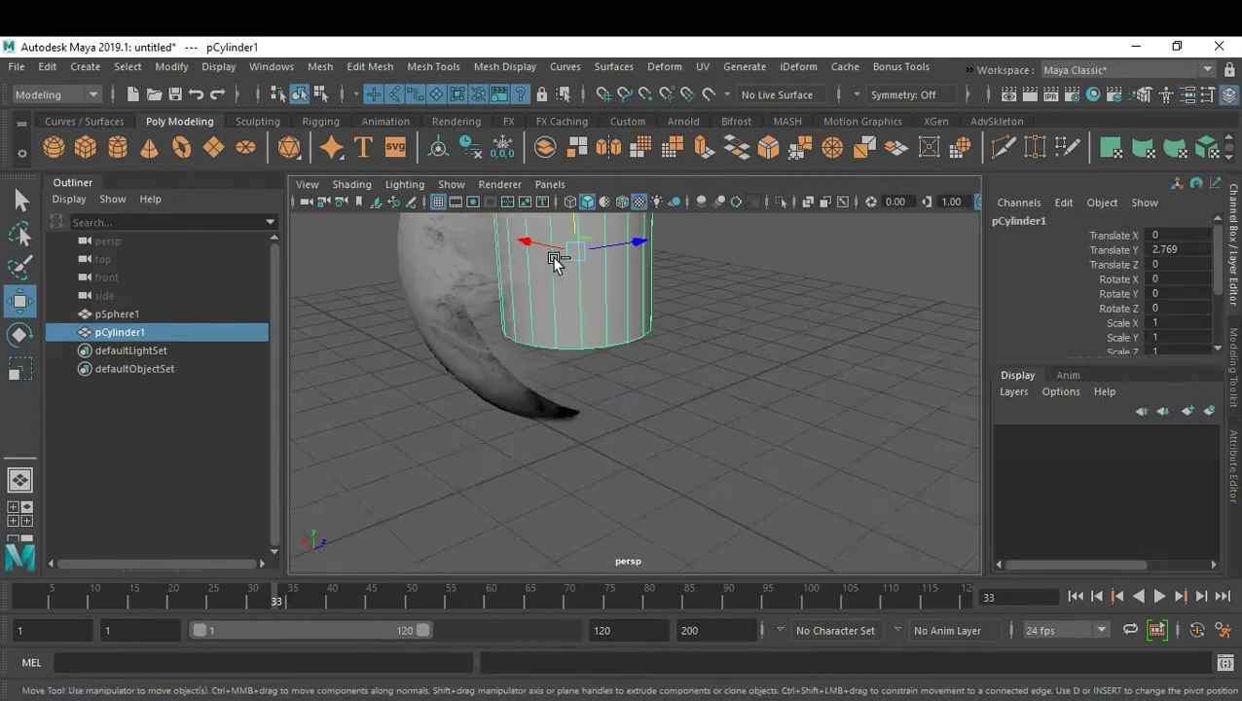
scroll(1148, 294, "down", 3)
left_click(1031, 333)
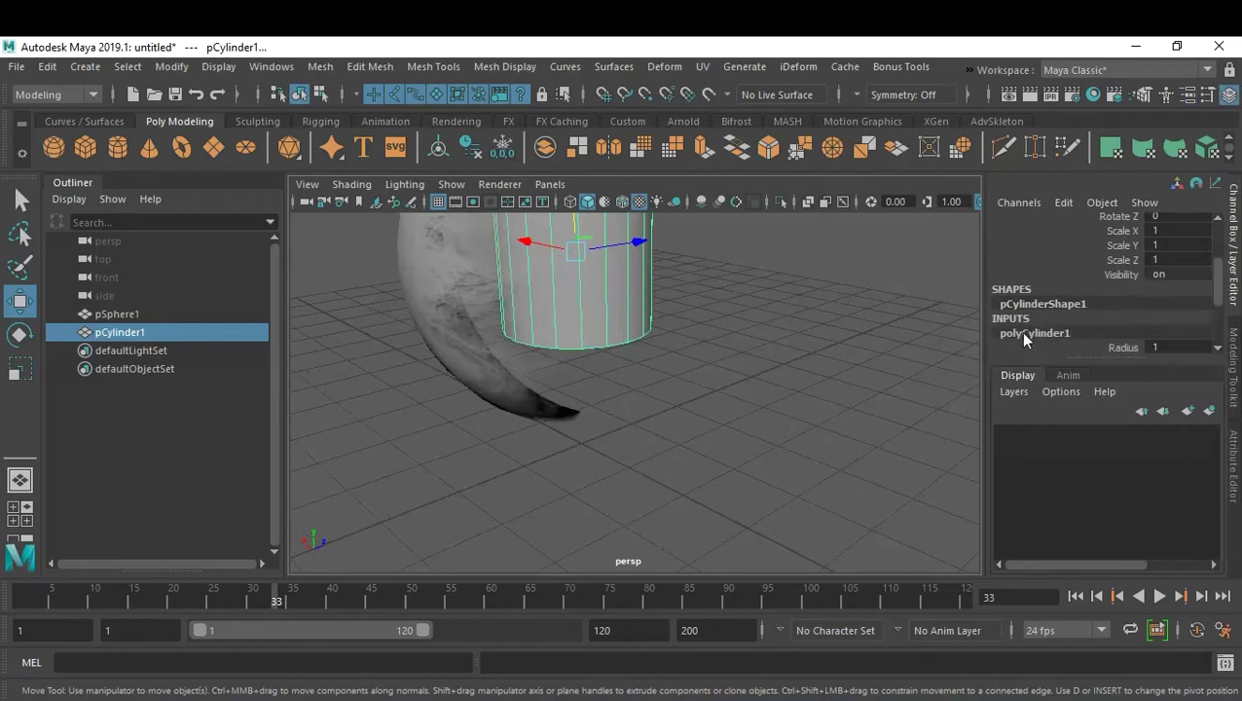
scroll(1020, 330, "down", 3)
scroll(761, 344, "down", 5)
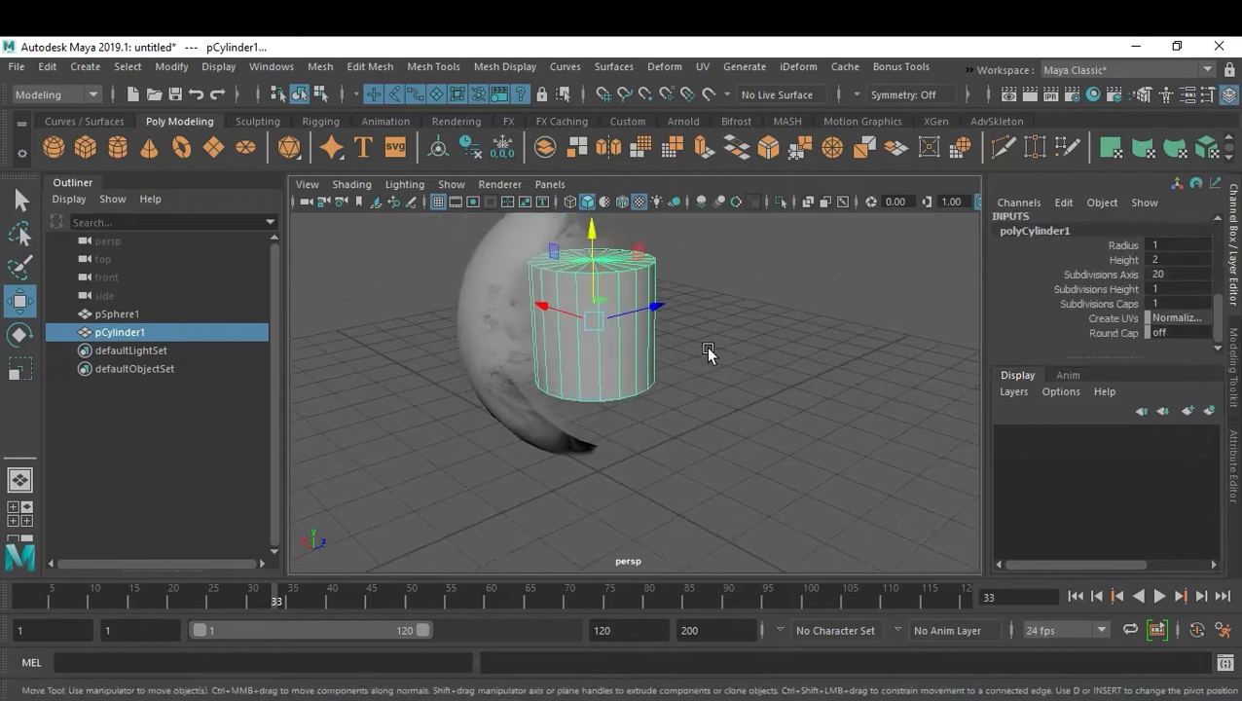
left_click_drag(647, 310, 736, 307)
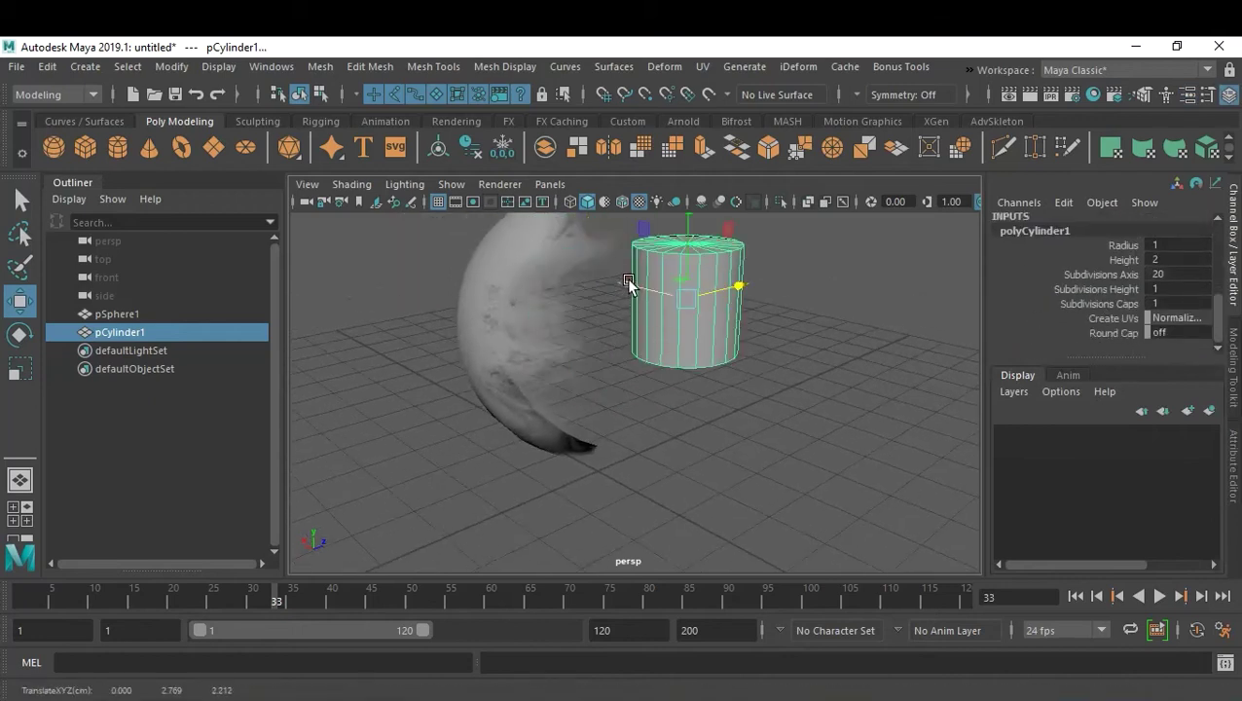
left_click_drag(632, 281, 696, 294)
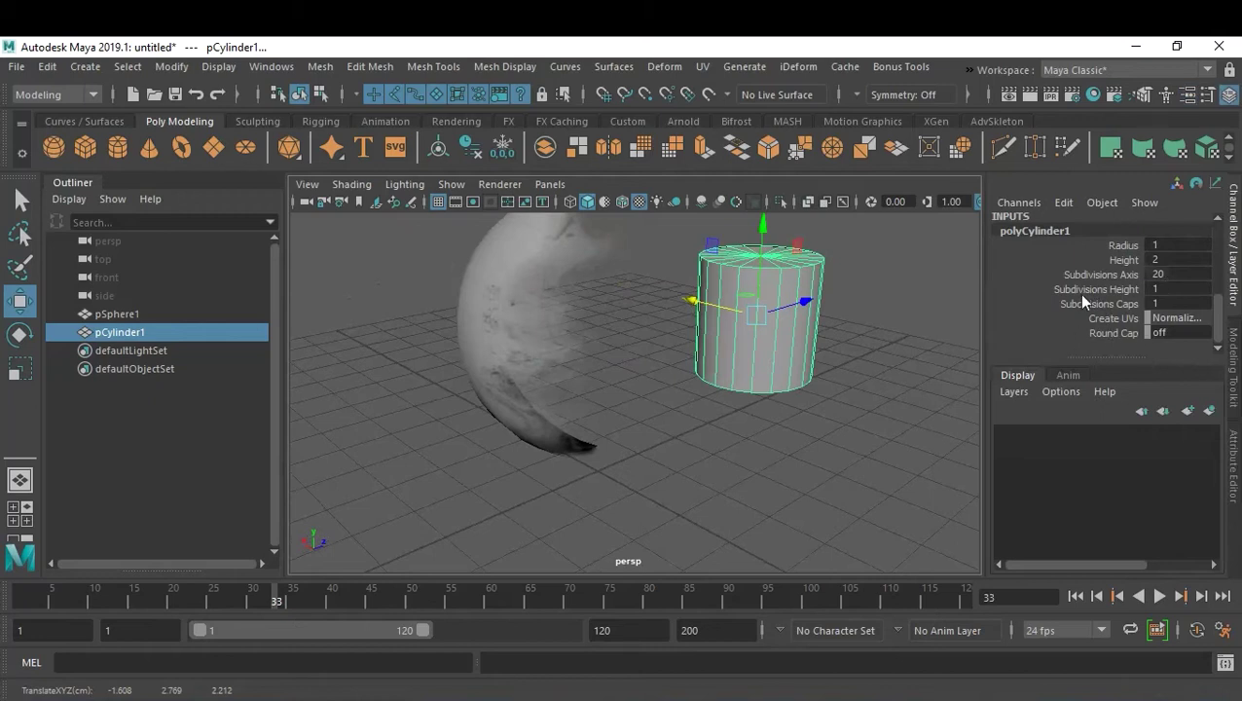
scroll(1080, 296, "up", 2)
Step: Set pCylinder1 to radius 0.9, height 6.2 and 14 height subdivisions
left_click(1121, 285)
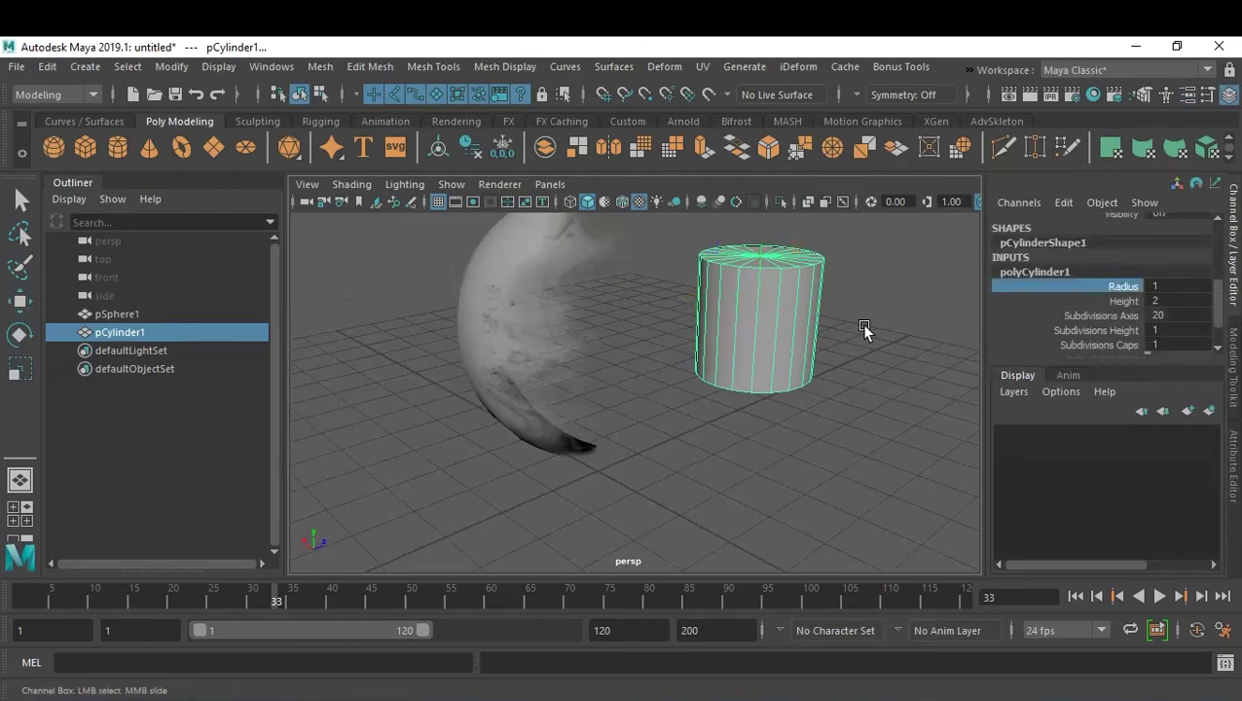
mouse_move(845, 369)
middle_mouse_down()
mouse_move(859, 369)
mouse_move(847, 371)
middle_mouse_up()
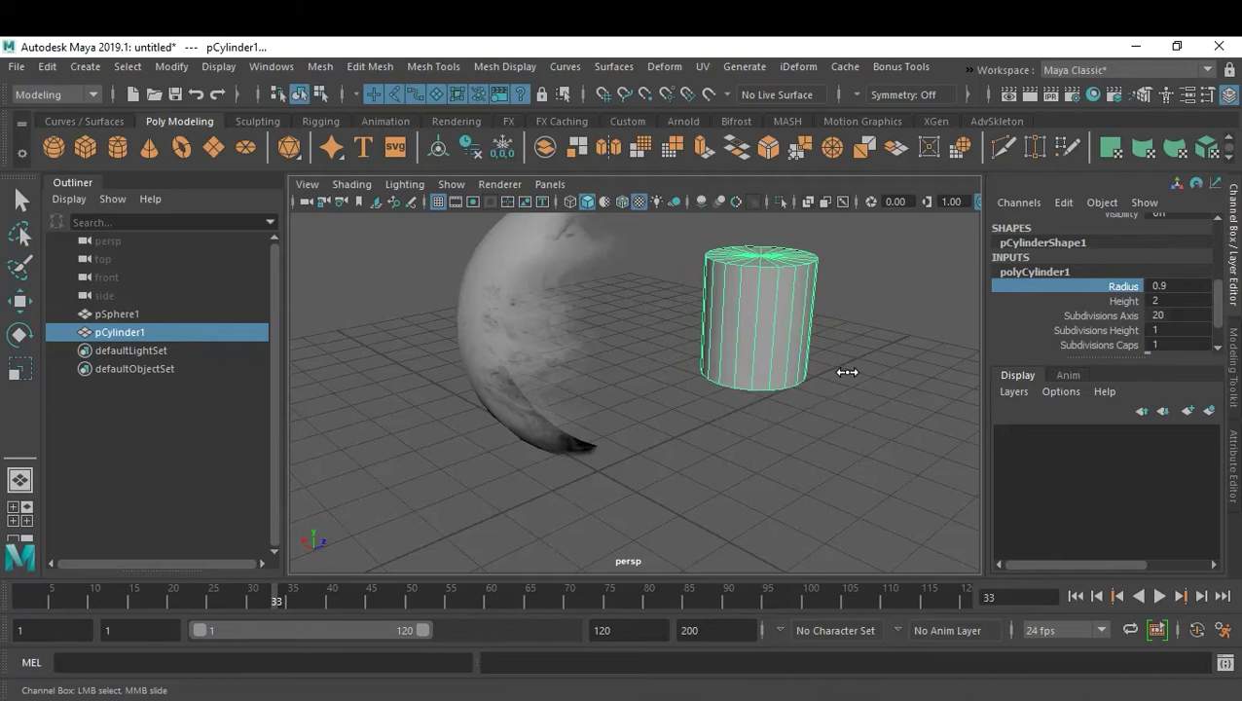
left_click(1109, 302)
middle_click_drag(778, 356, 831, 371)
scroll(870, 376, "down", 3)
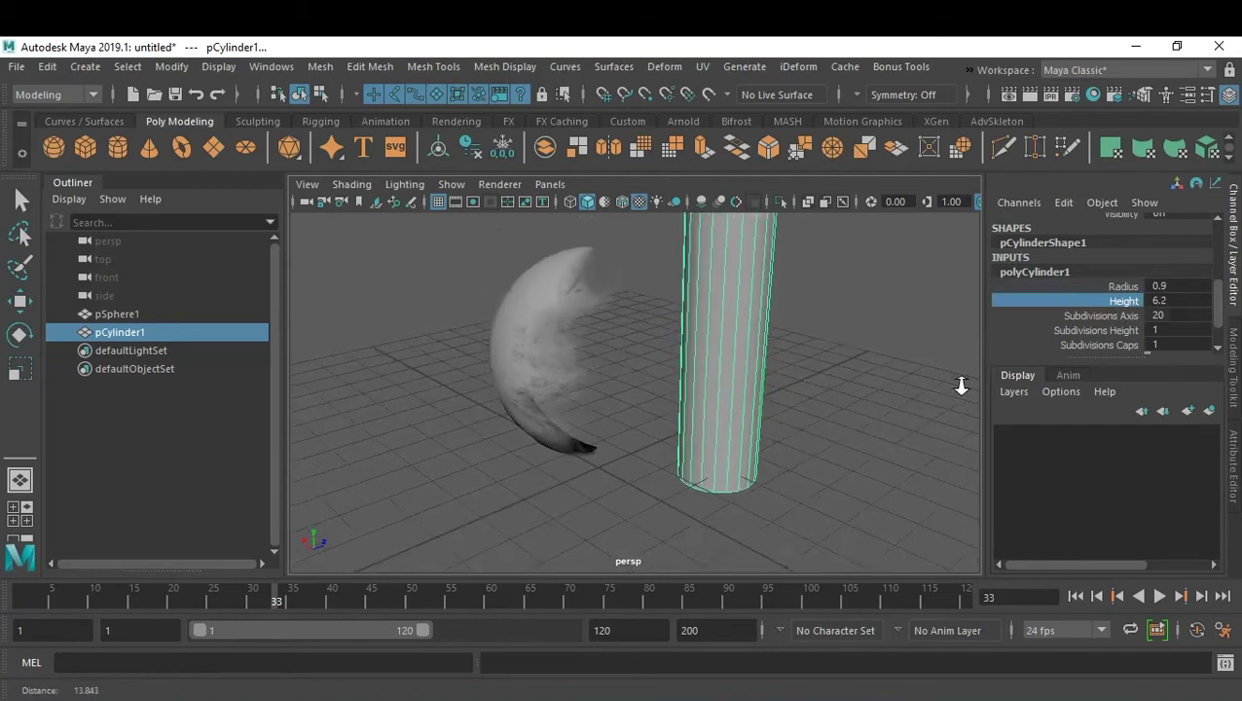
scroll(1138, 331, "down", 2)
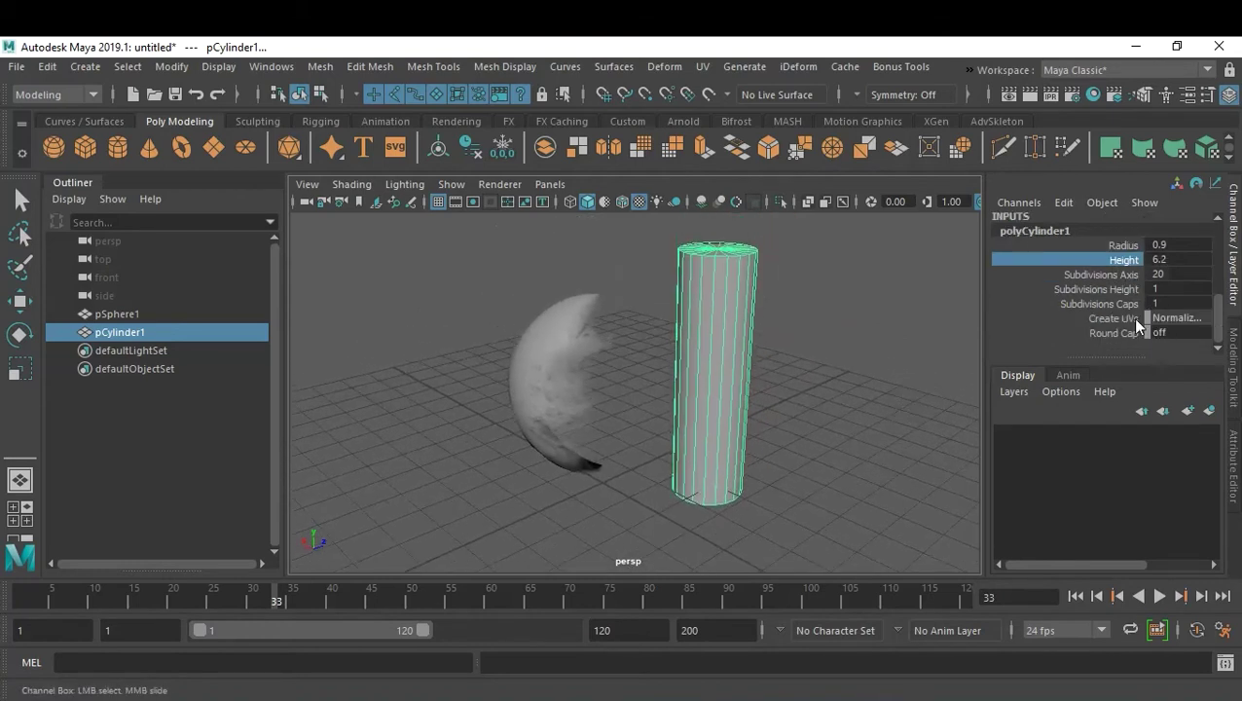
left_click(1094, 289)
middle_click_drag(844, 419, 894, 422)
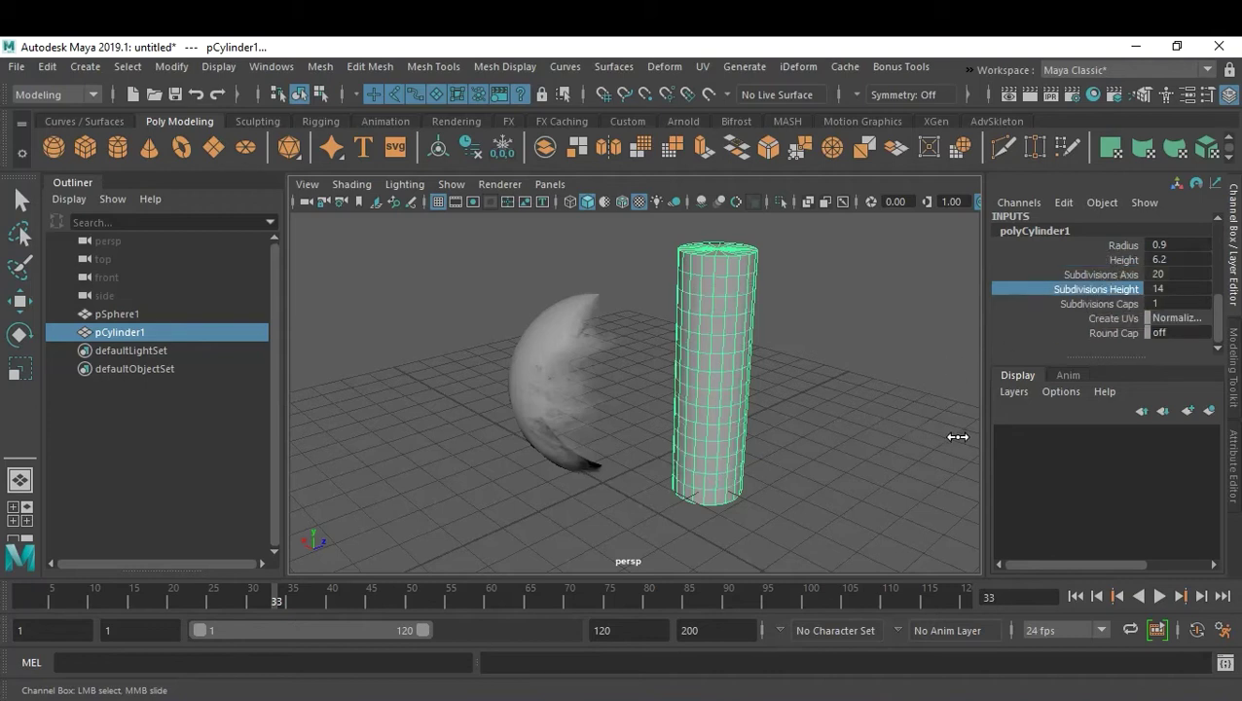
key("w")
left_click(882, 405)
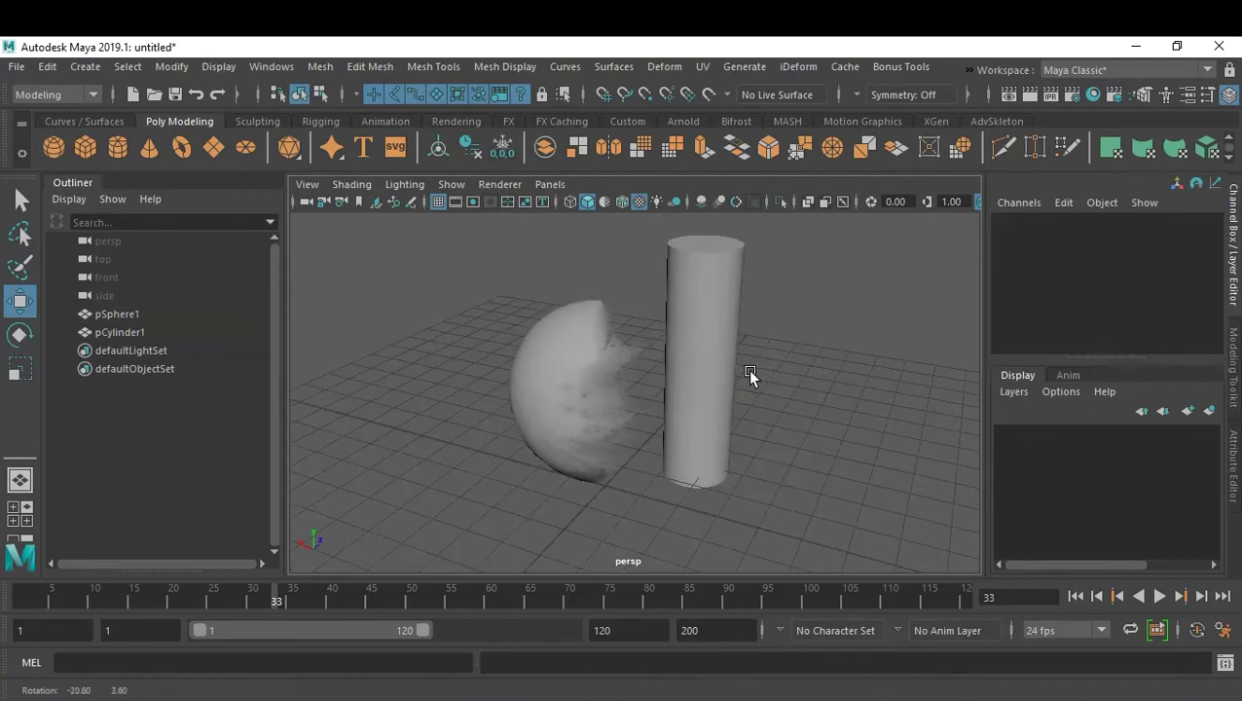
Step: Assign the transparent lambert2 material to the cylinder
left_click(712, 365)
right_click_drag(711, 365, 829, 695)
left_click(821, 393)
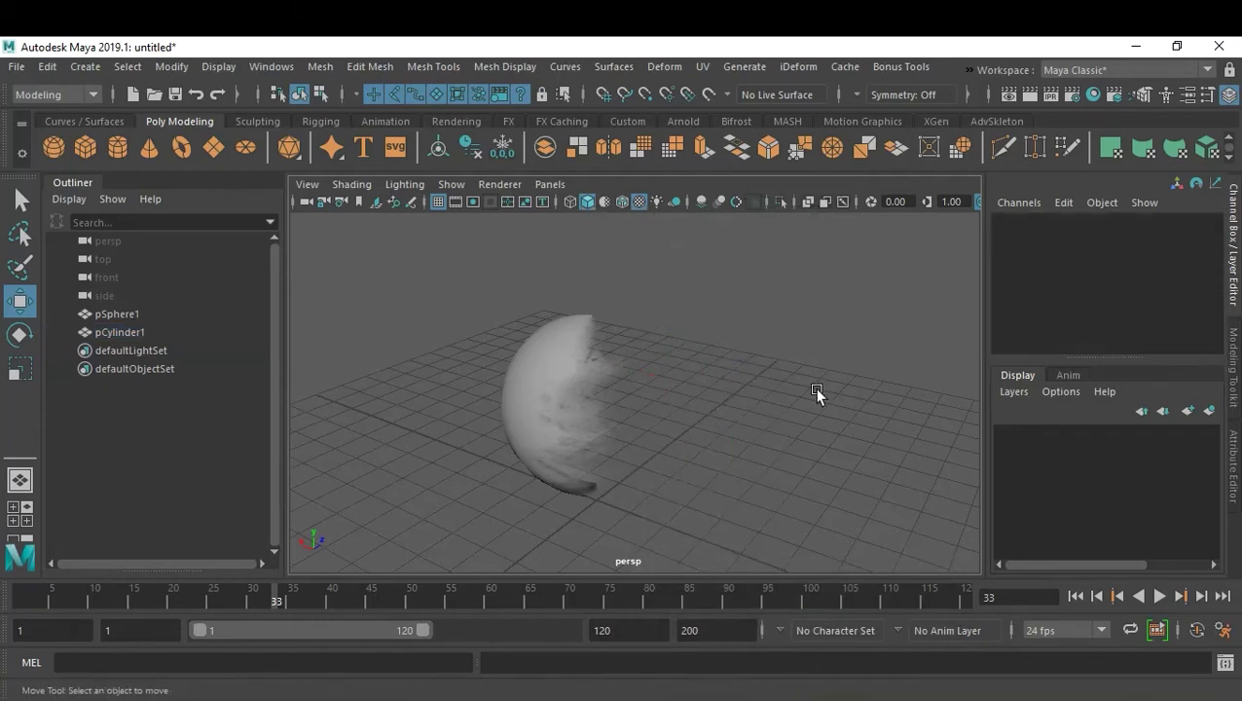
Step: Scrub the timeline to preview both objects fading away around frame 42
mouse_move(255, 596)
left_mouse_down()
mouse_move(280, 599)
mouse_move(100, 604)
mouse_move(465, 613)
mouse_move(317, 609)
mouse_move(370, 606)
left_mouse_up()
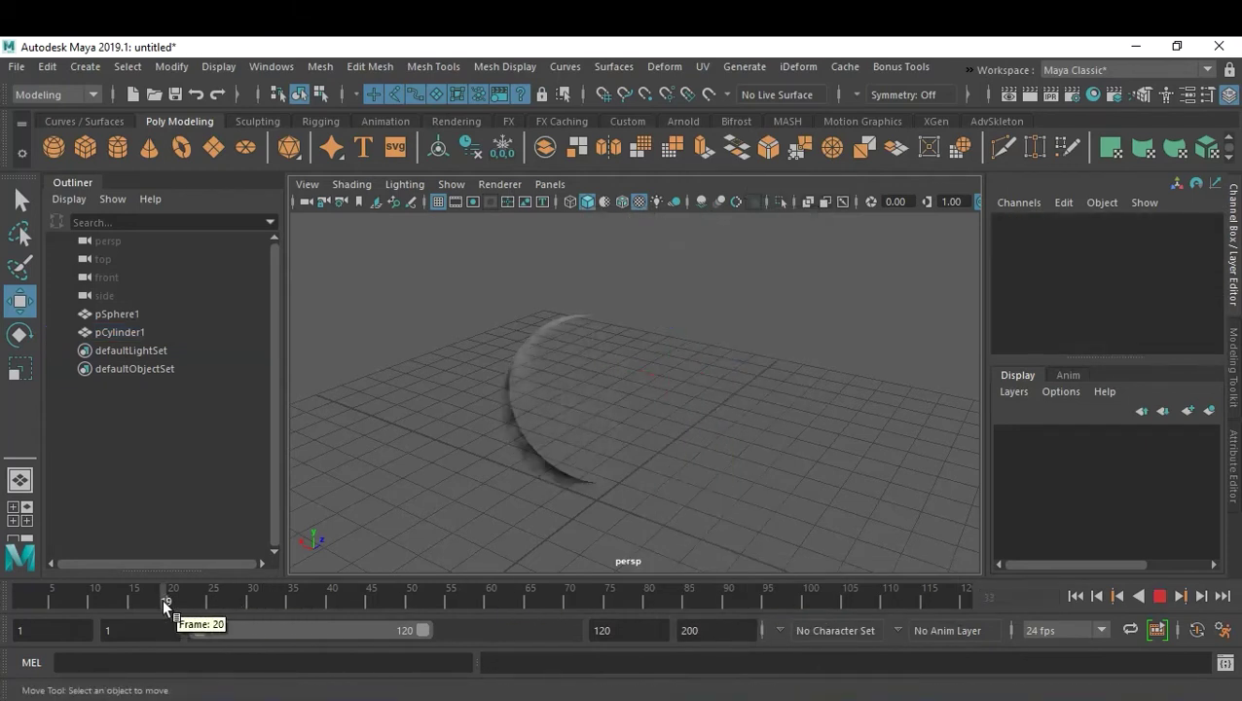
mouse_move(448, 619)
left_mouse_down()
mouse_move(324, 601)
mouse_move(546, 613)
left_mouse_up()
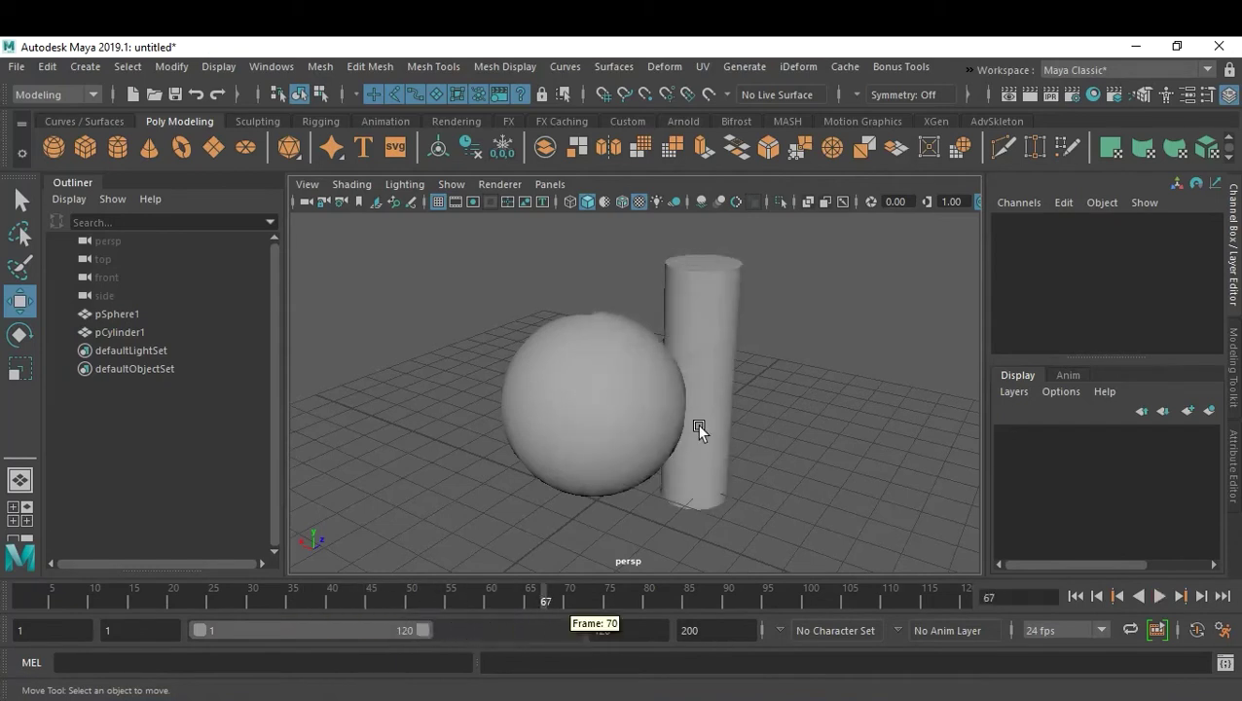
left_click_drag(765, 375, 785, 395, "alt")
left_click_drag(538, 605, 348, 577)
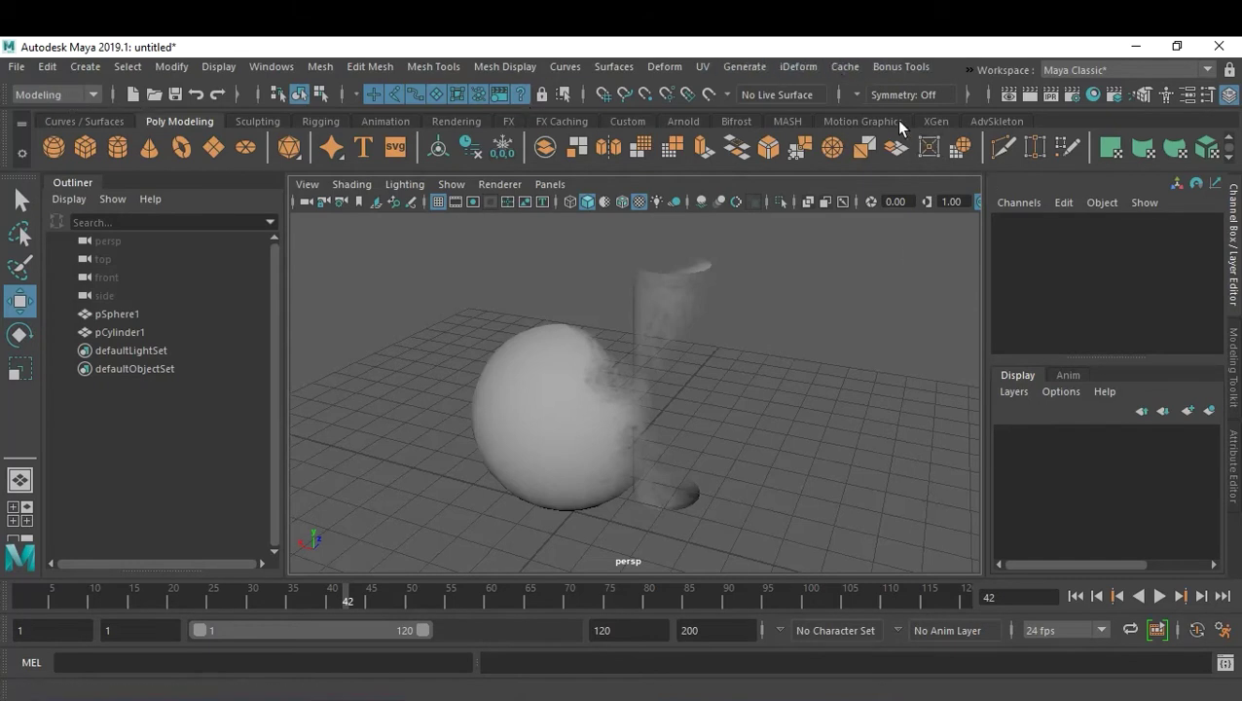
left_click(745, 66)
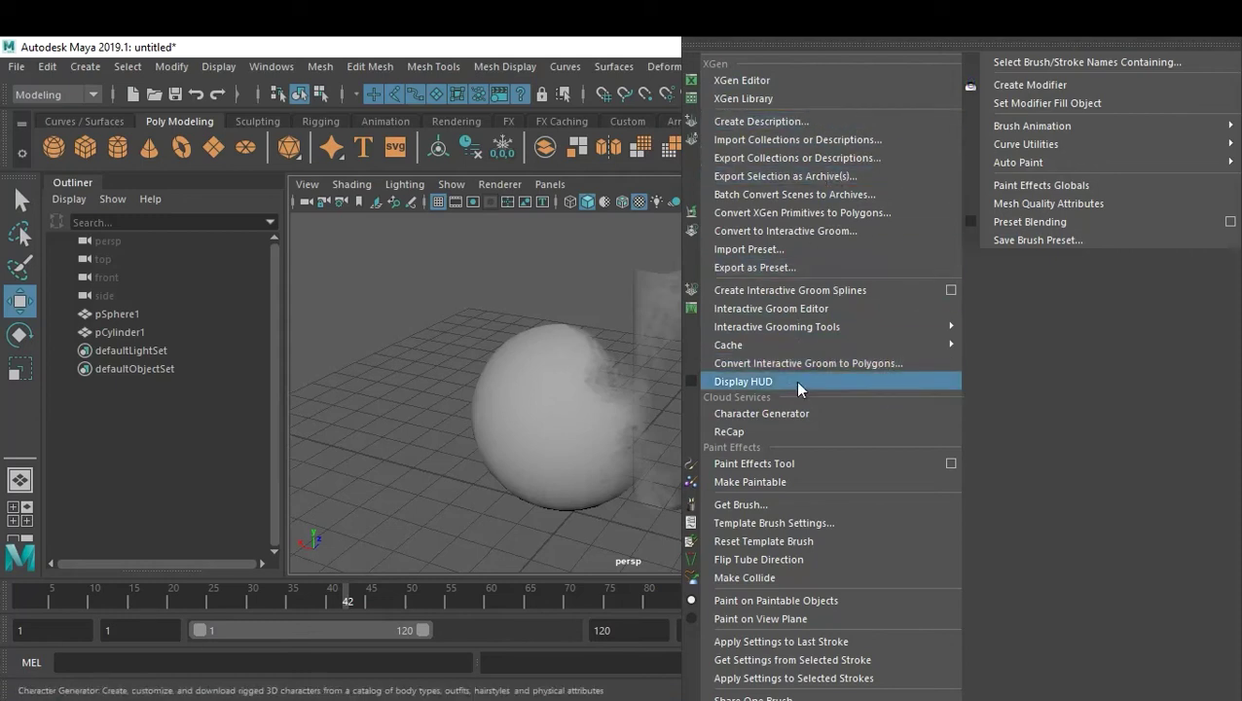
Step: In the Content Browser, navigate to Examples > Modeling > Sculpting Base Meshes > Bipeds
left_click(804, 505)
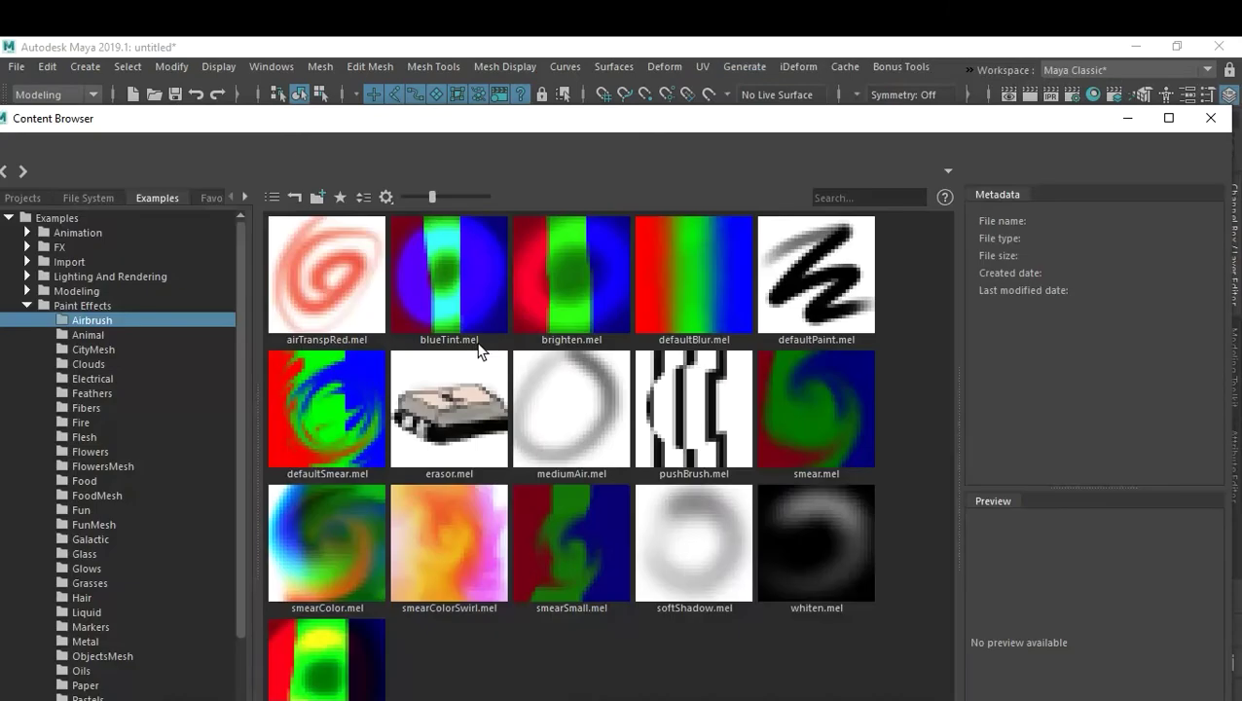
left_click_drag(304, 136, 417, 113)
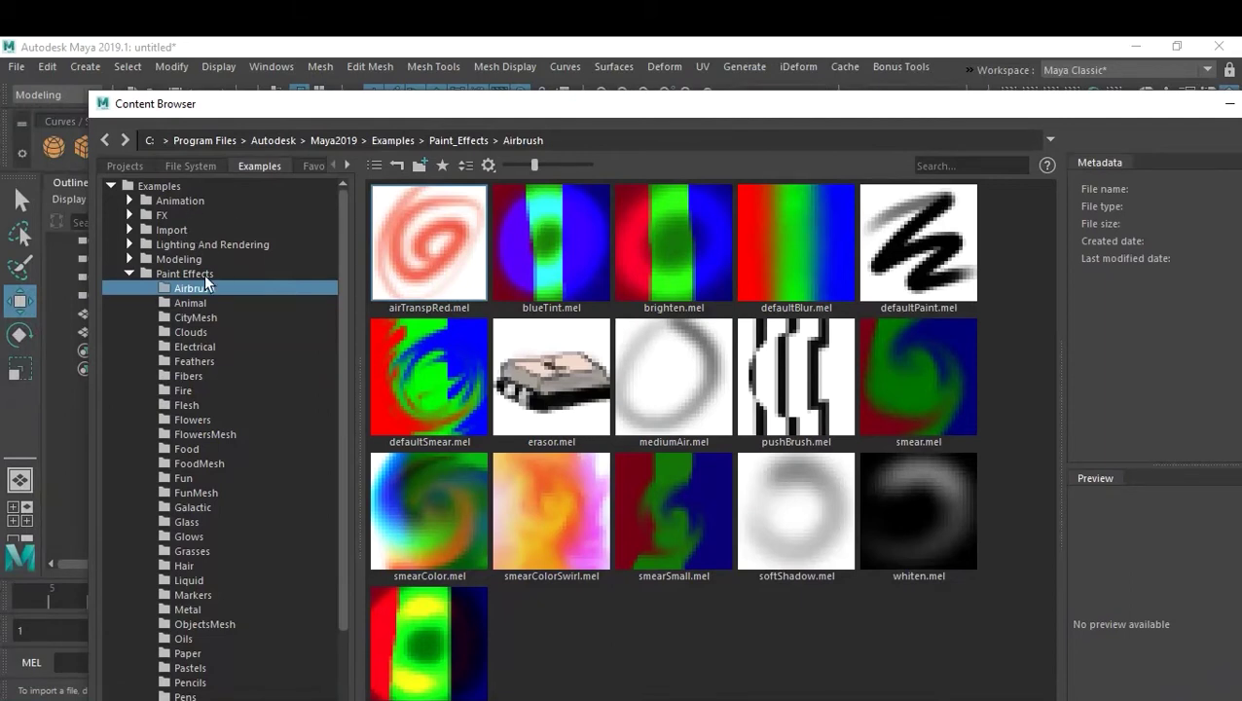
double_click(181, 259)
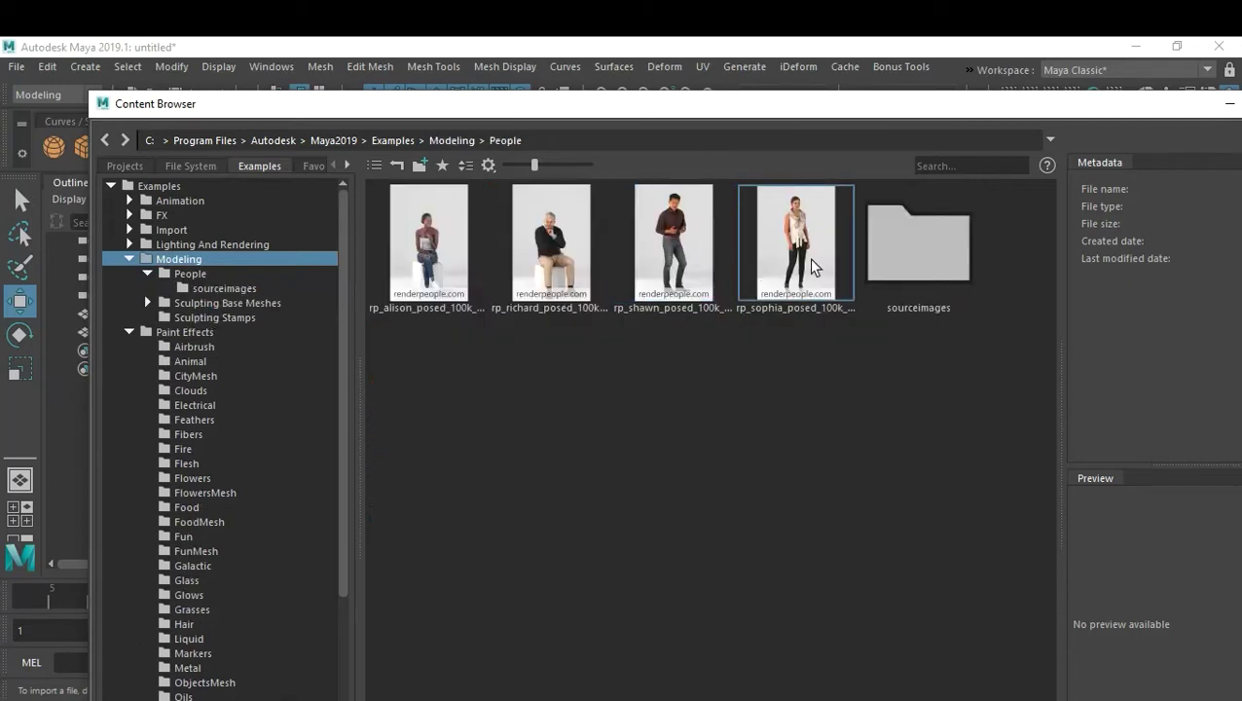
left_click(212, 303)
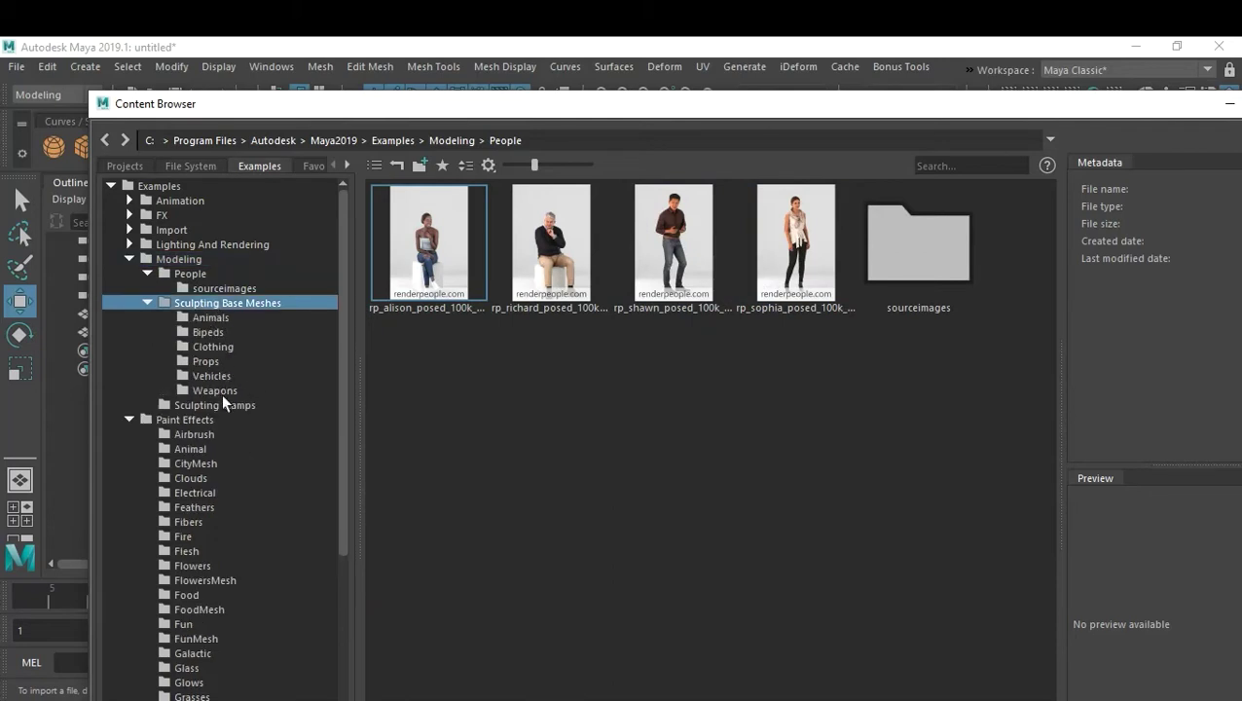
left_click(211, 318)
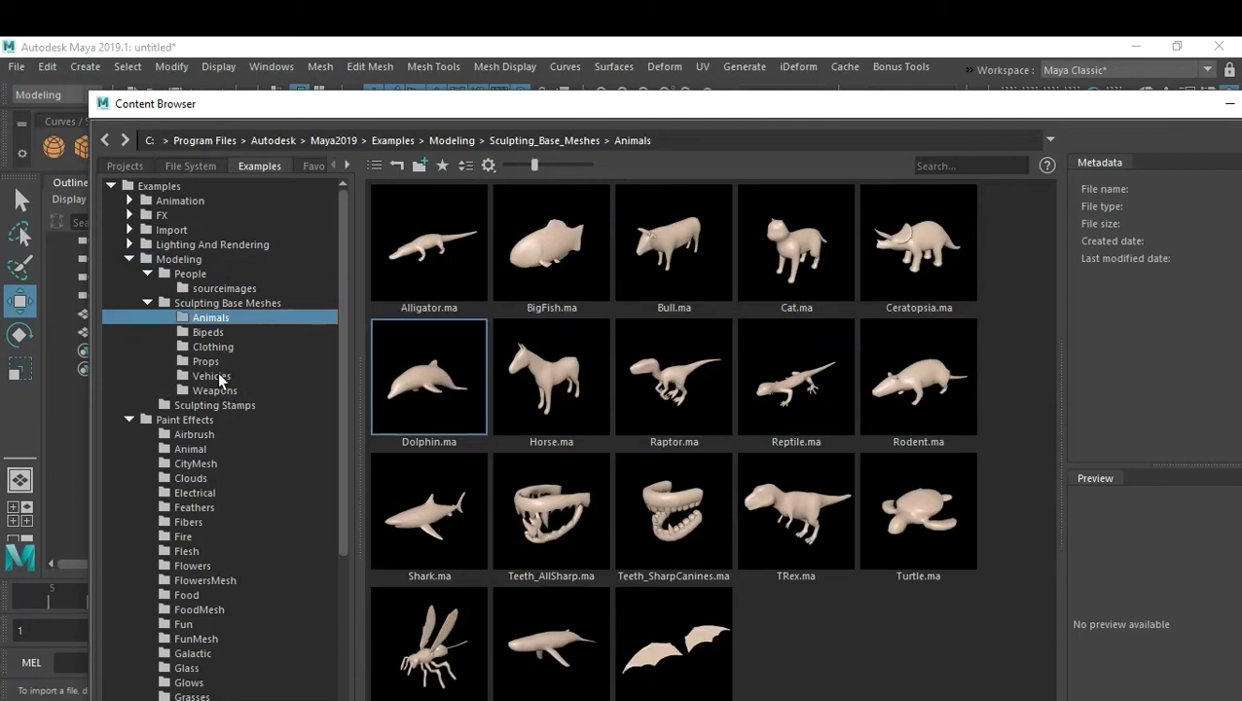
left_click(207, 332)
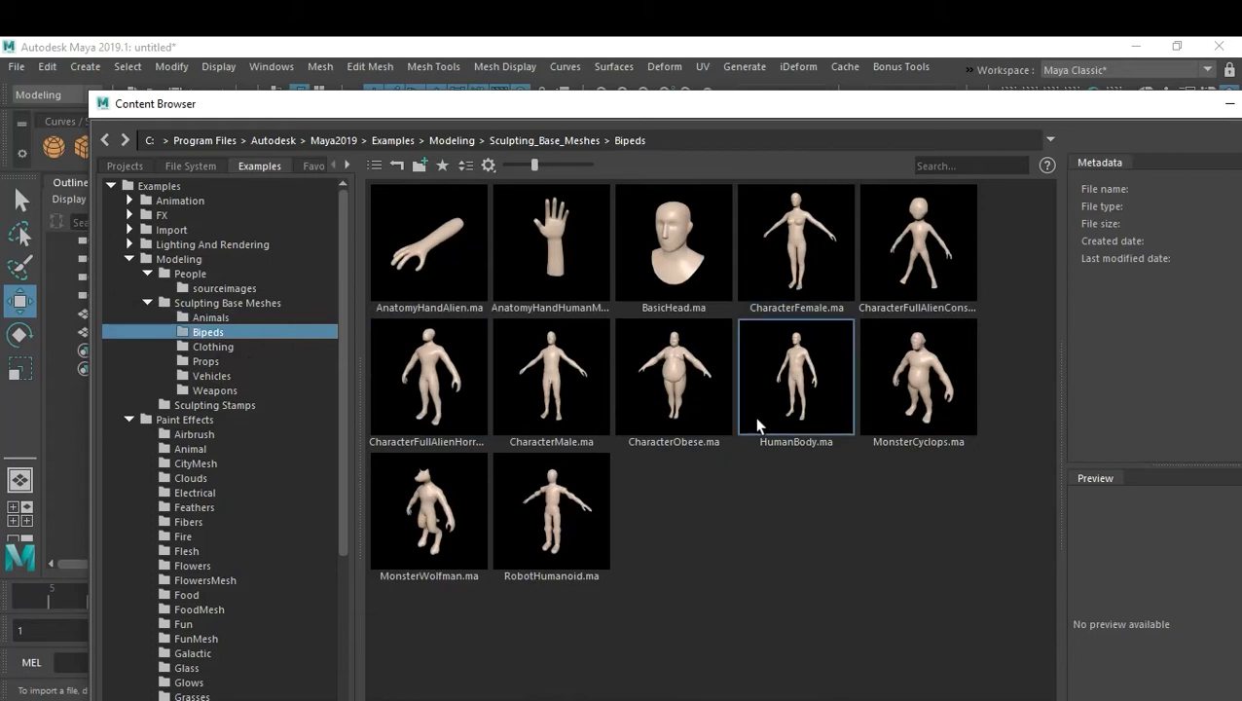
Step: Import HumanBody.ma into the scene
left_click(796, 374)
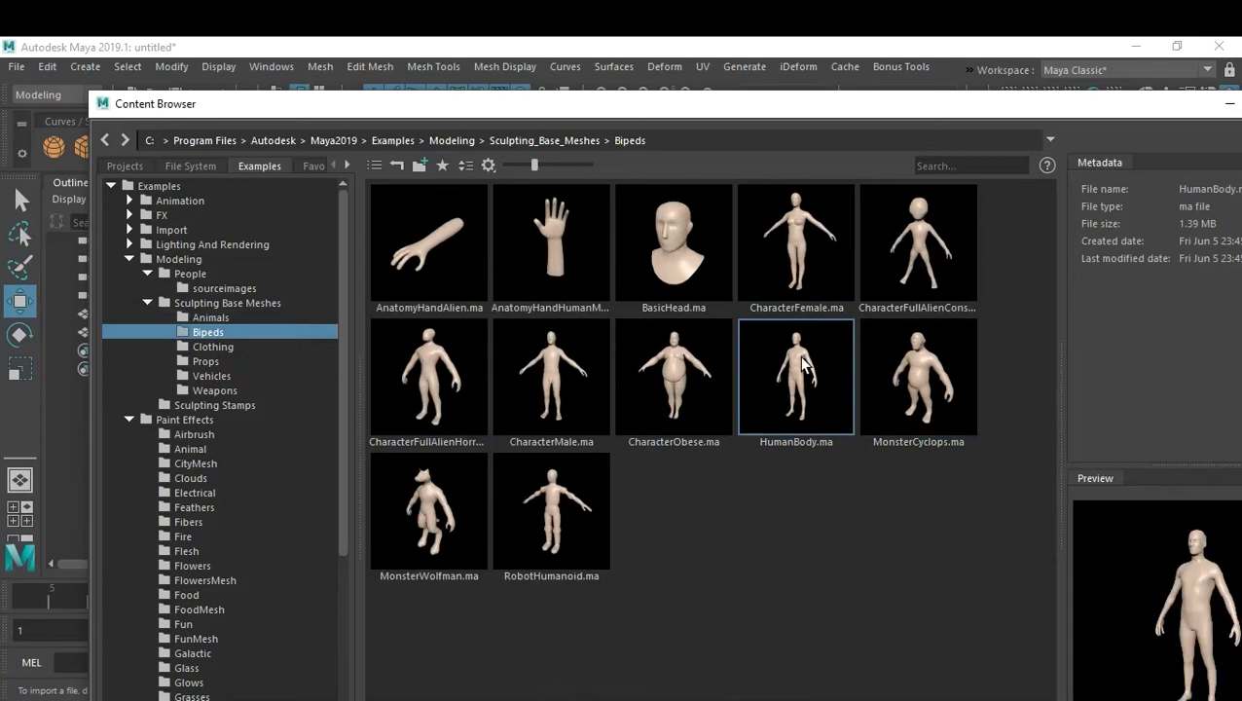
right_click(800, 356)
left_click(850, 371)
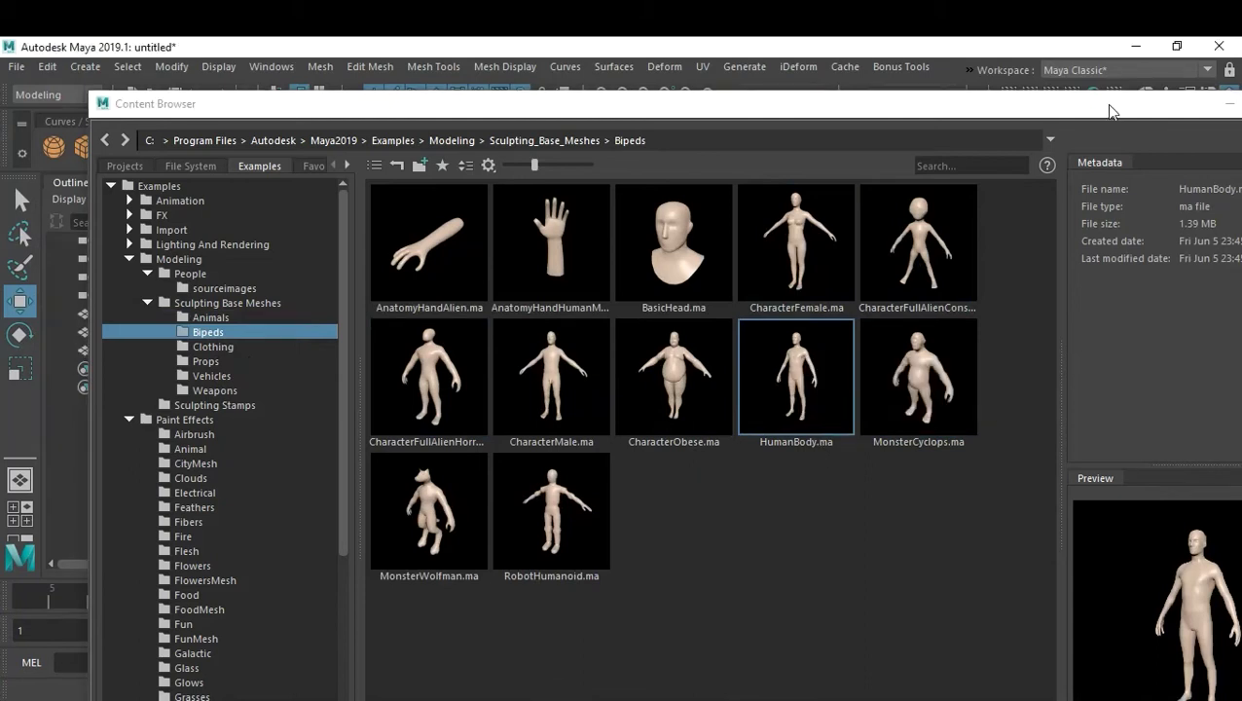
left_click_drag(1104, 104, 1006, 297)
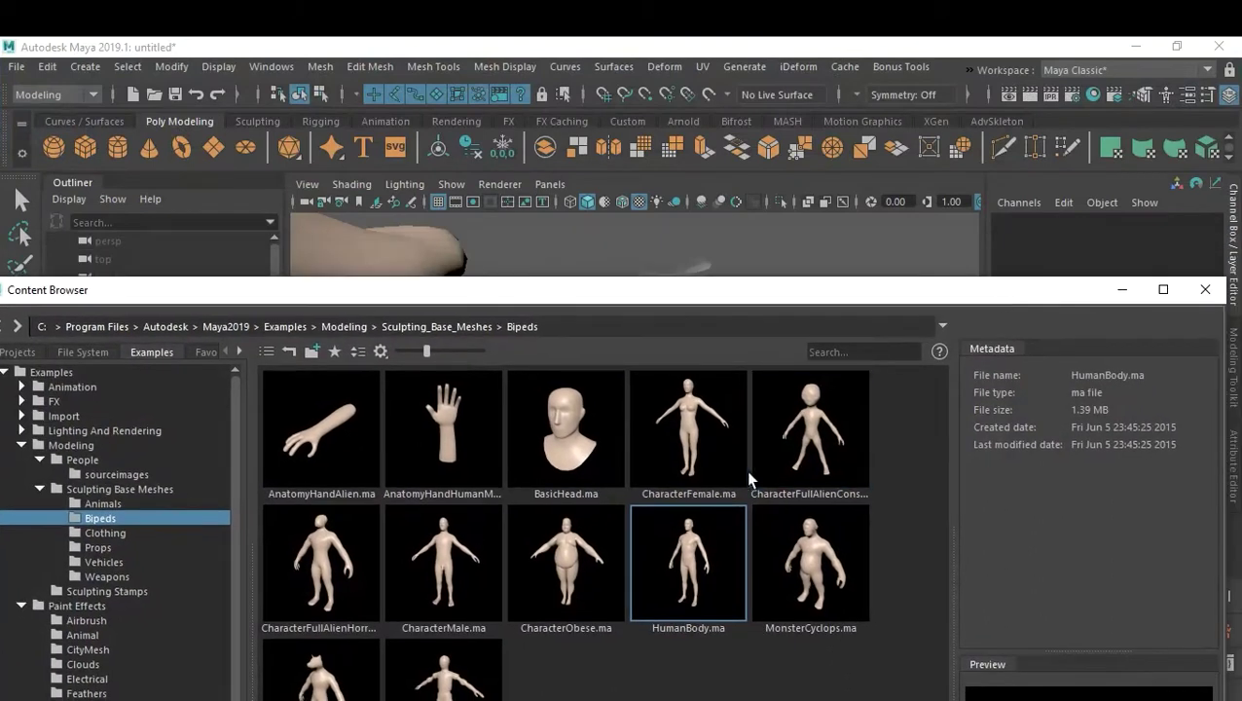
Step: Select the imported HumanBody and set Scale X, Y and Z to 0.1
left_click(1121, 289)
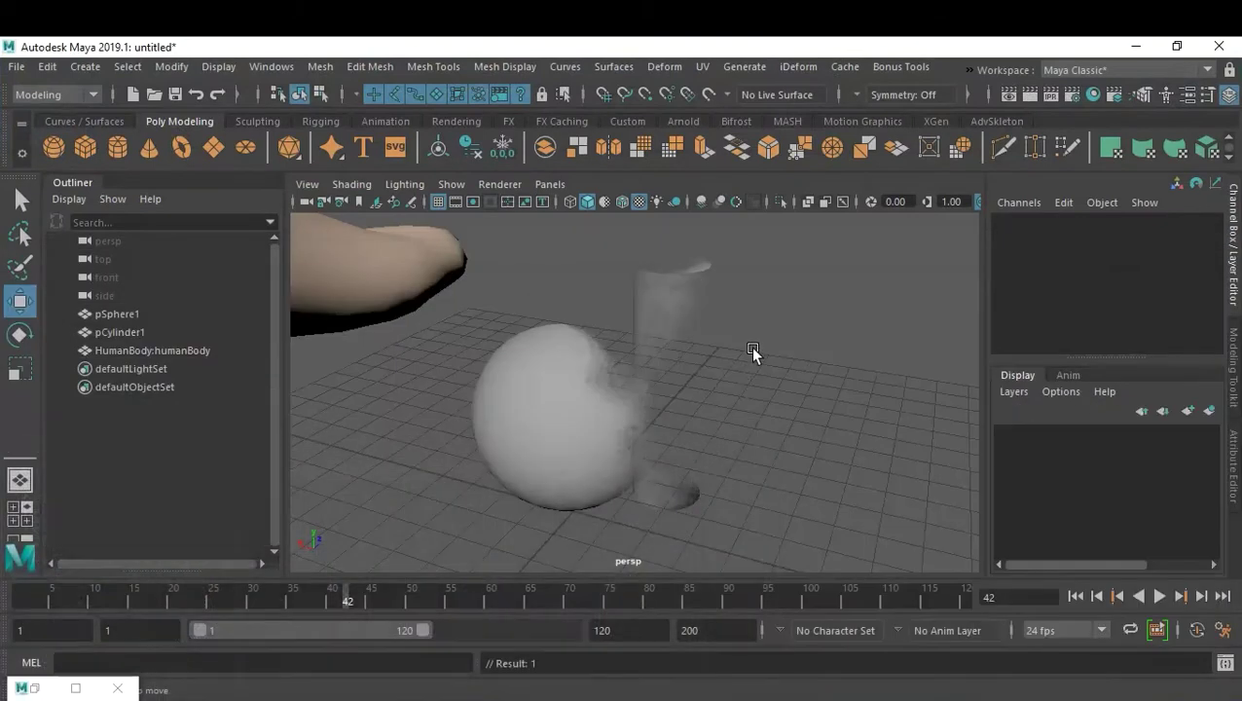
left_click_drag(502, 336, 643, 331, "alt")
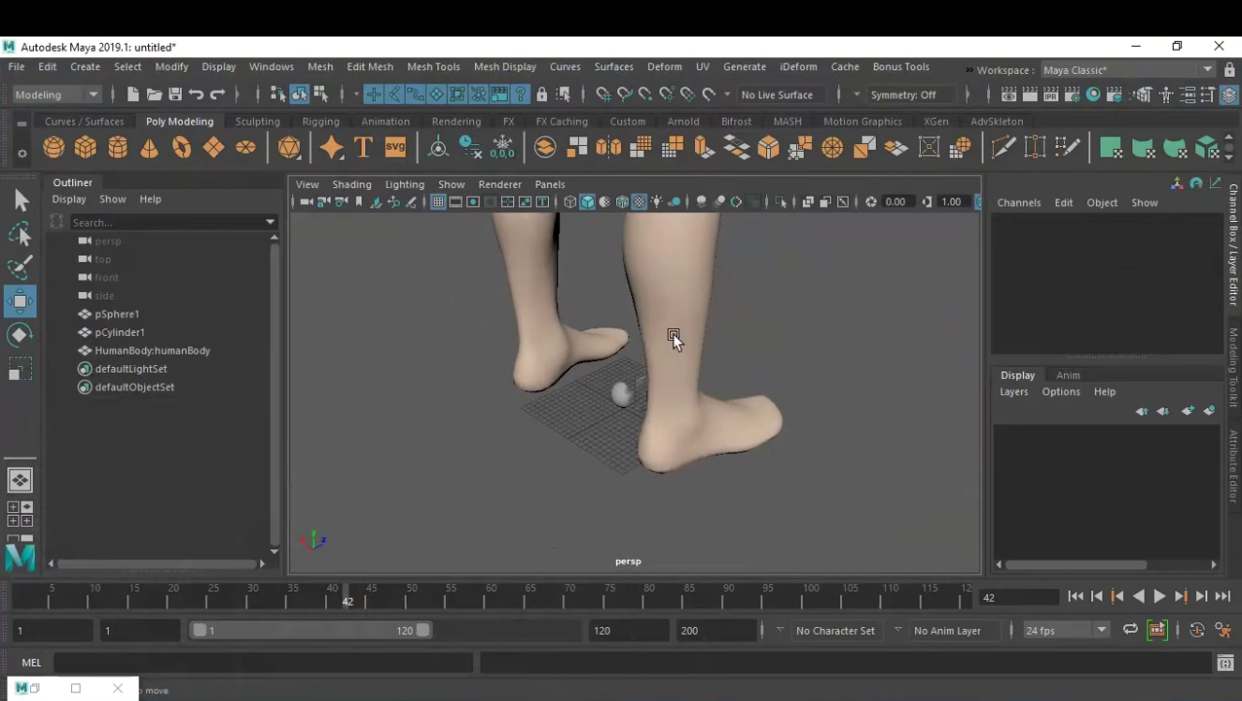
left_click(670, 338)
scroll(816, 345, "down", 5)
scroll(1189, 321, "down", 2)
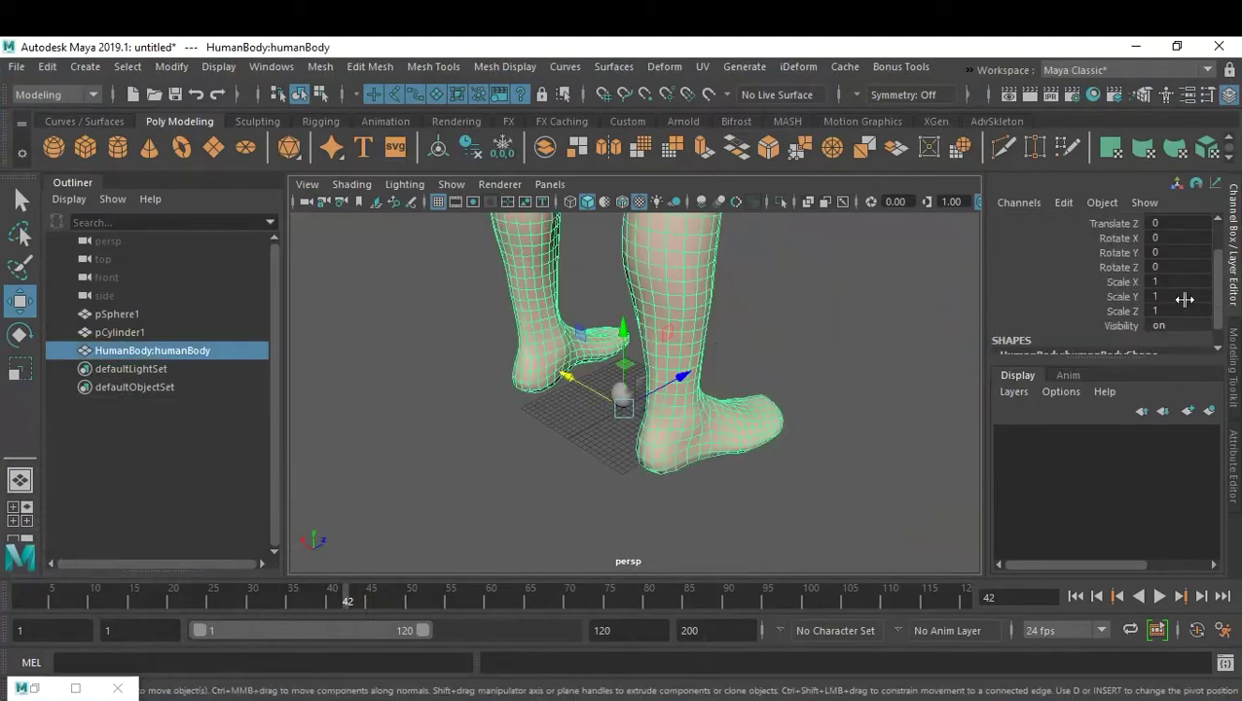
left_click_drag(1175, 282, 1177, 293)
left_click(1193, 310)
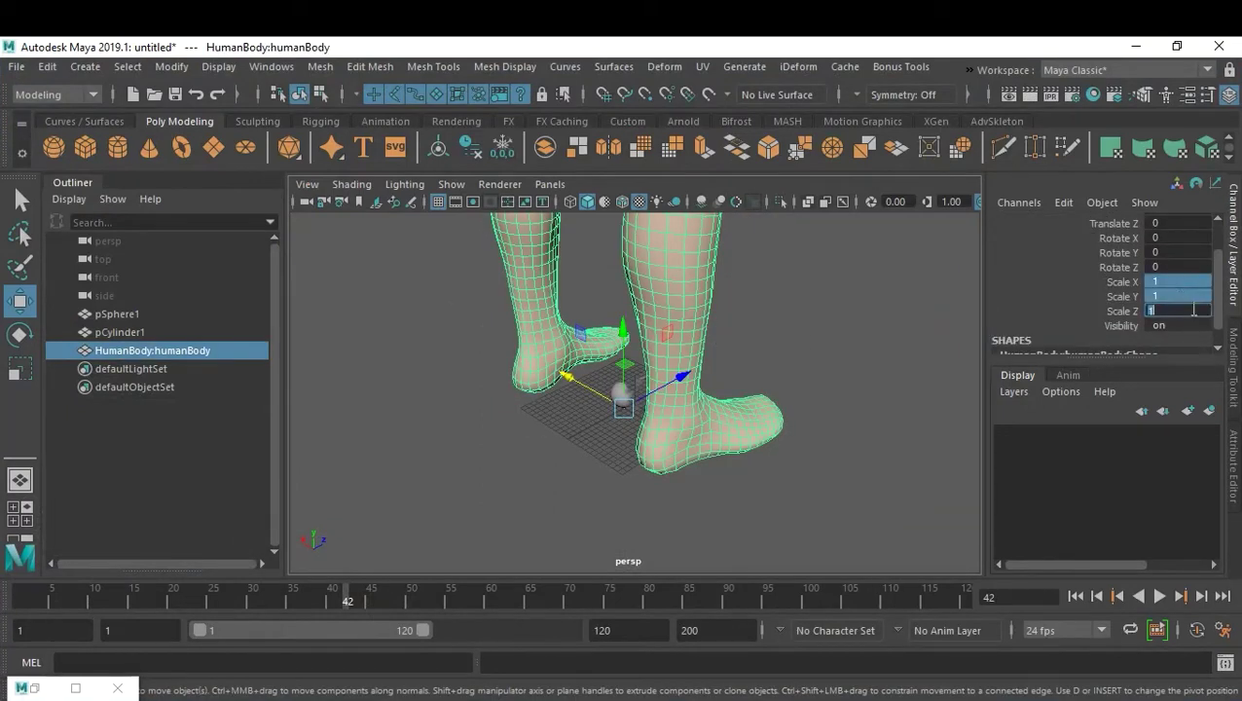
type("0.1")
key("Return")
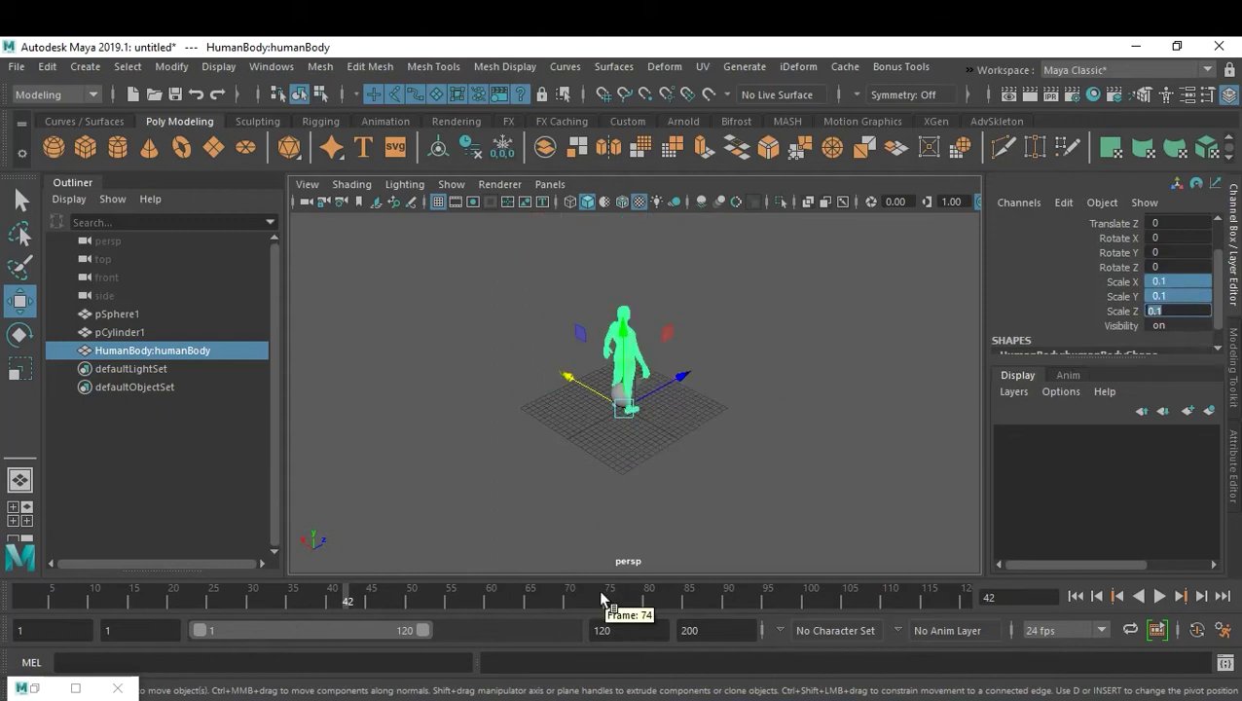
Step: Move the body back along Z to -9.811 and give it a new Lambert material
left_click_drag(688, 374, 654, 395)
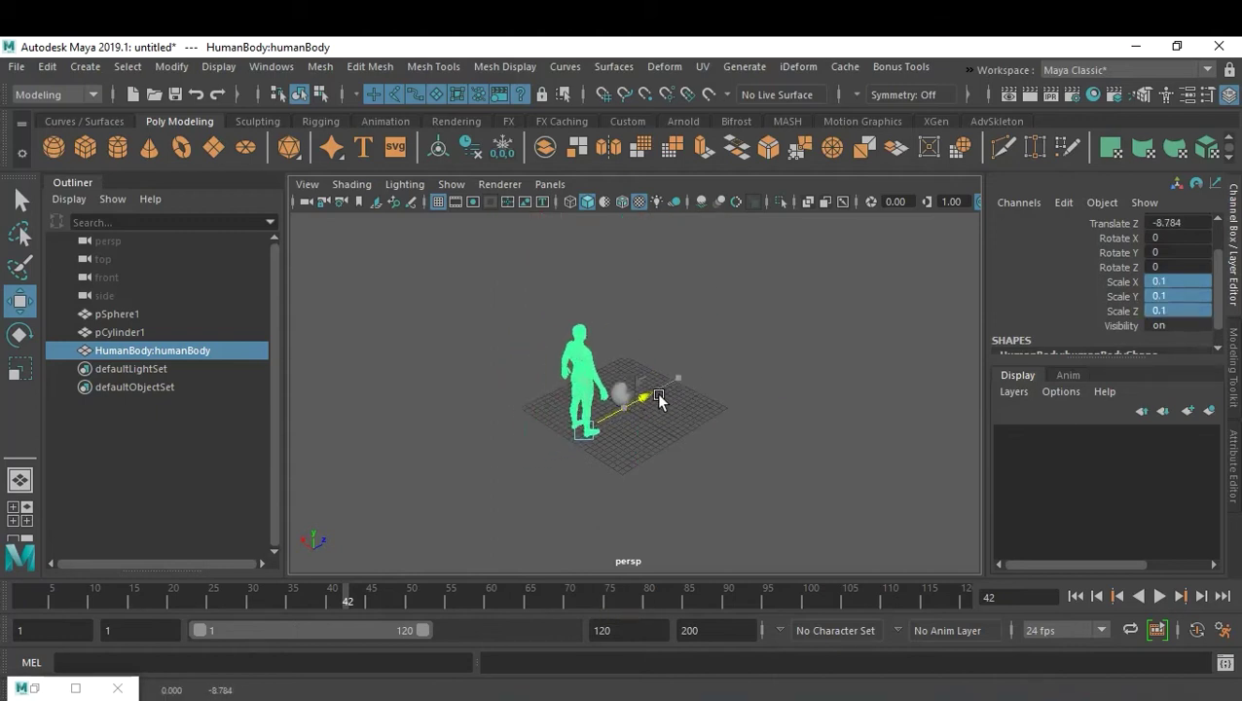
right_click_drag(685, 409, 803, 409, "alt")
left_click_drag(804, 410, 681, 389, "alt")
right_click_drag(681, 389, 706, 393, "alt")
left_click_drag(706, 393, 718, 369, "alt")
right_click_drag(598, 325, 715, 693)
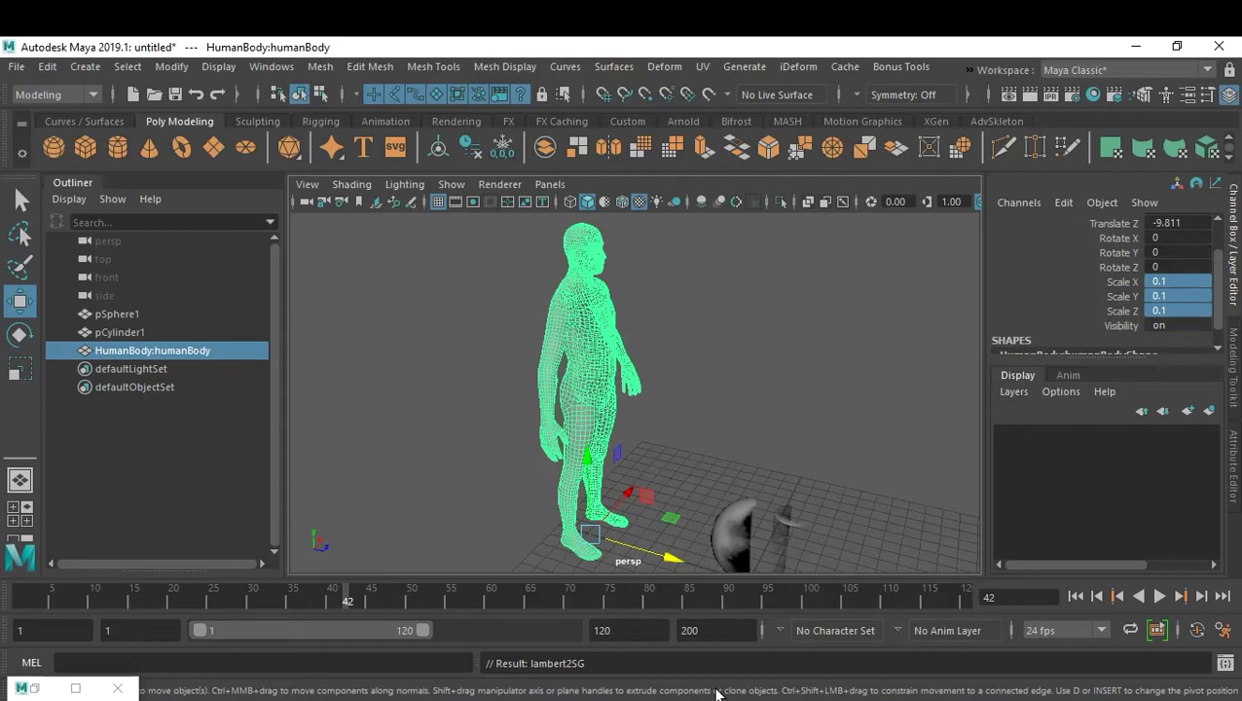
left_click(754, 383)
Step: Play the dissolve animation, stop at frame 84, scrub to frame 88 and reselect the human body
left_click_drag(749, 379, 720, 399, "alt")
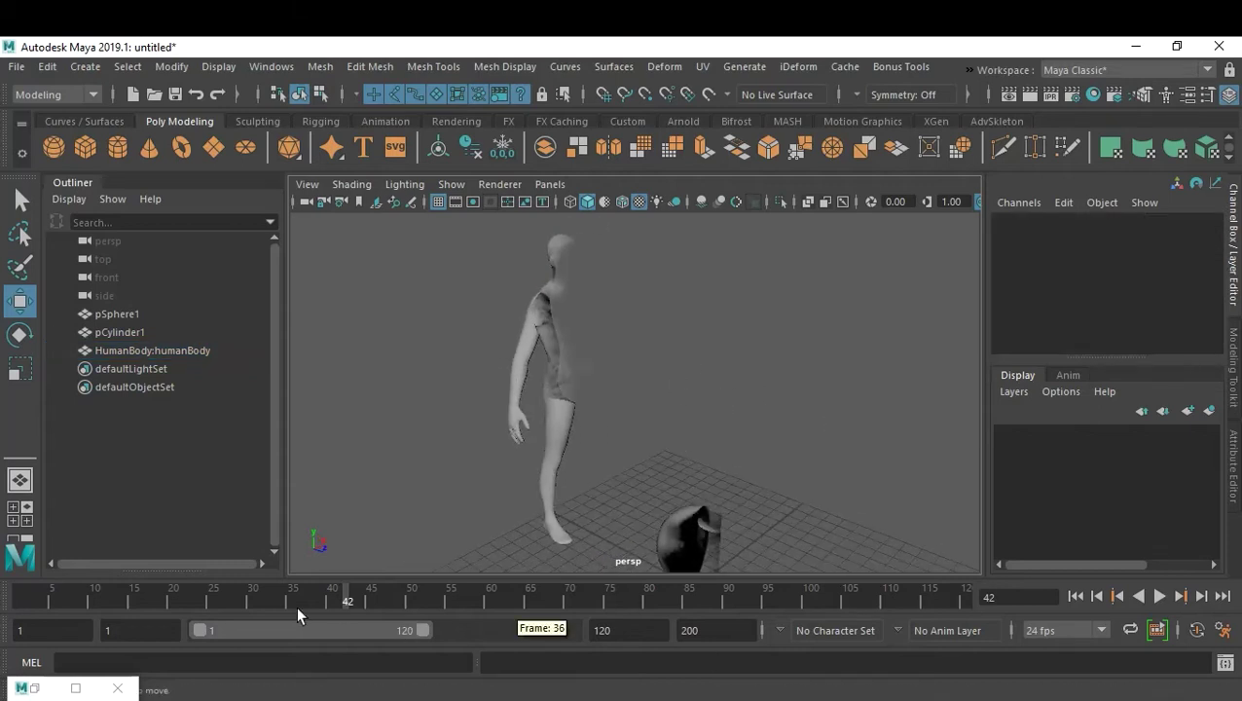
key("alt+v")
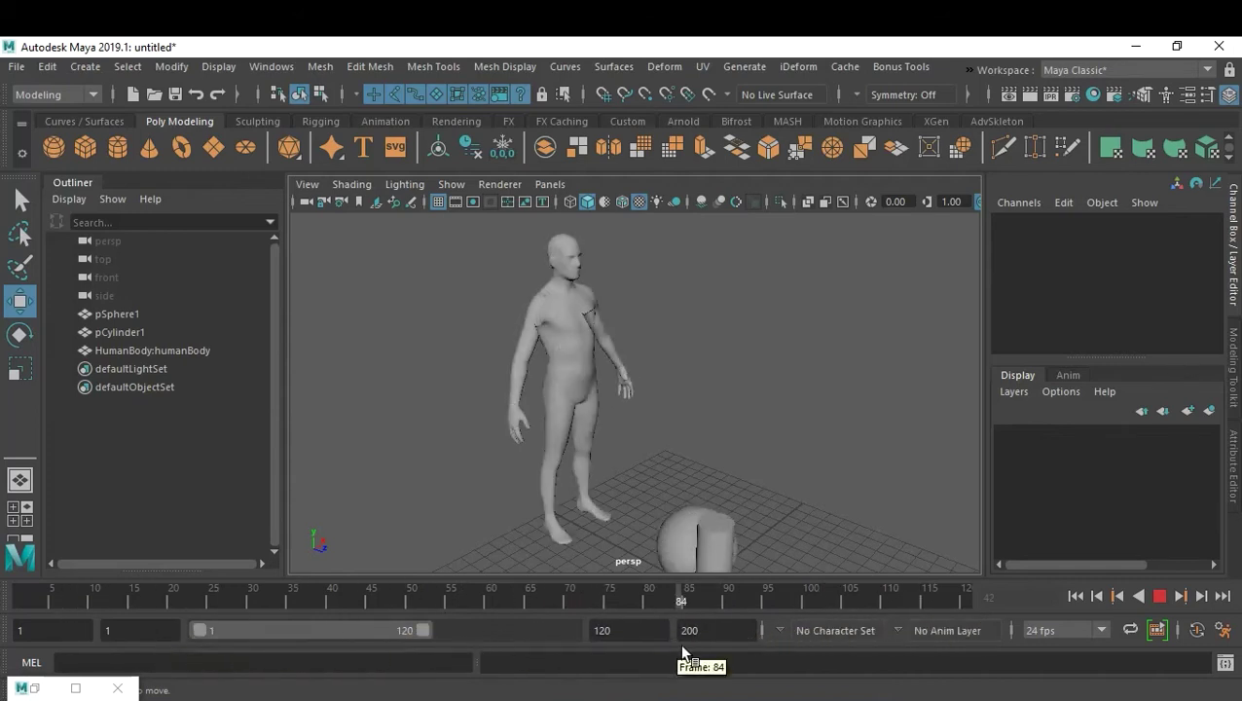
left_click(680, 598)
left_click_drag(793, 379, 713, 401, "alt")
left_click_drag(680, 599, 712, 598)
left_click(613, 375)
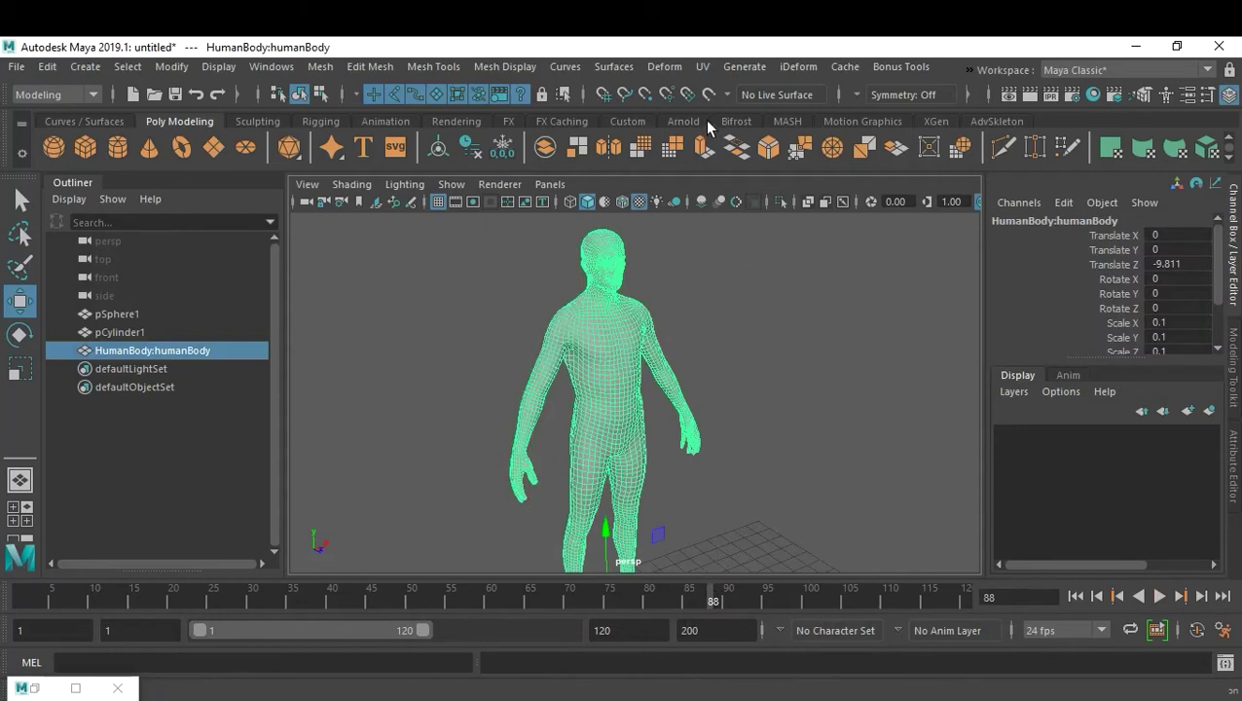
left_click(702, 66)
Step: Open the UV Editor and arrange it so the framed body UV layout sits beside the 3D body
left_click(763, 98)
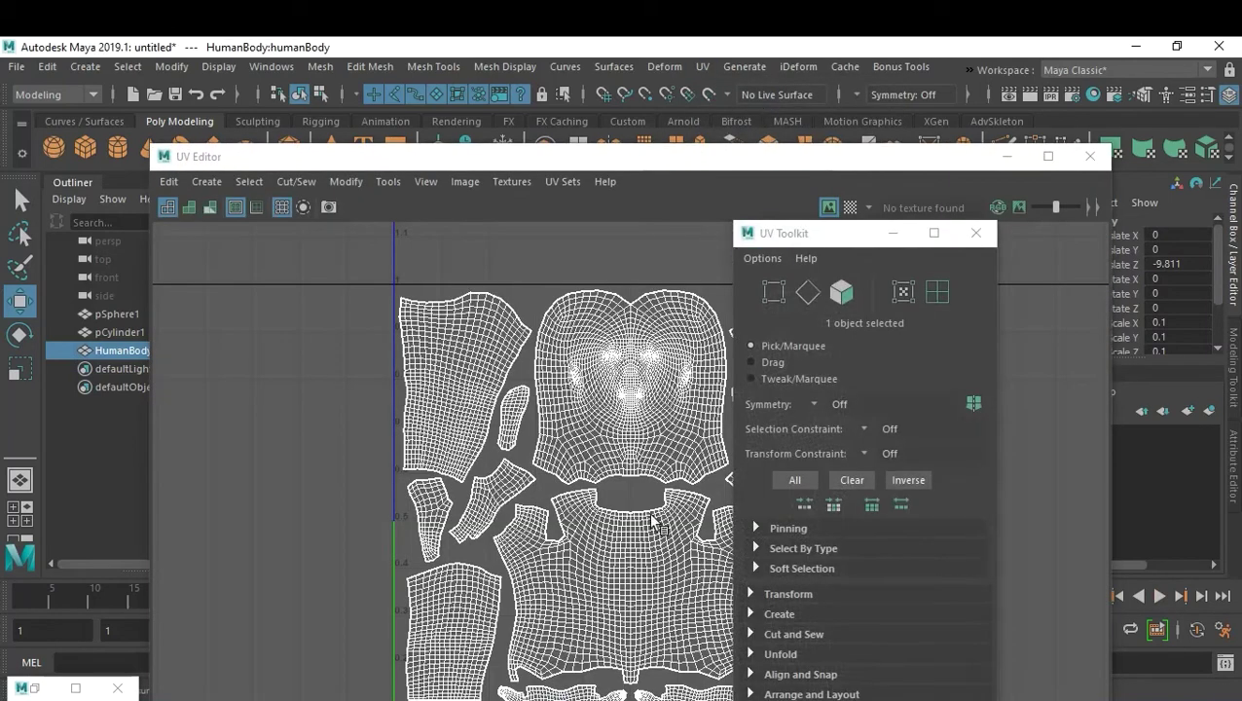
left_click_drag(840, 236, 1054, 235)
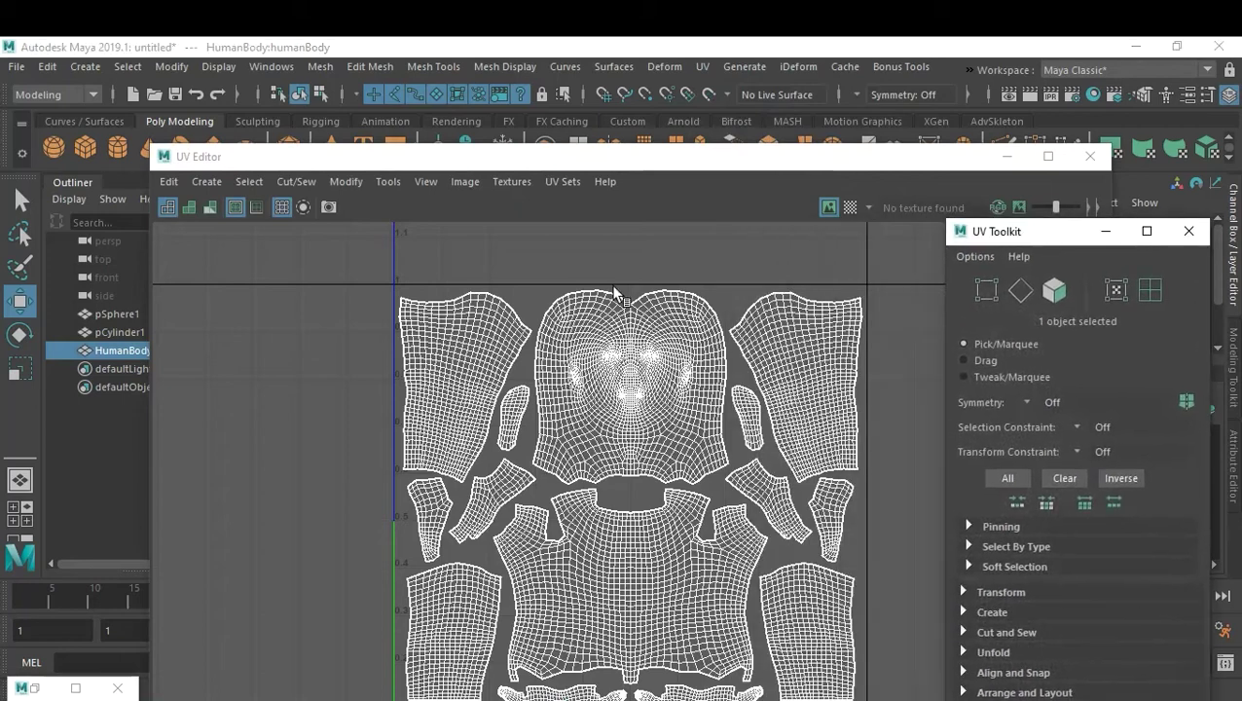
left_click_drag(579, 168, 886, 294)
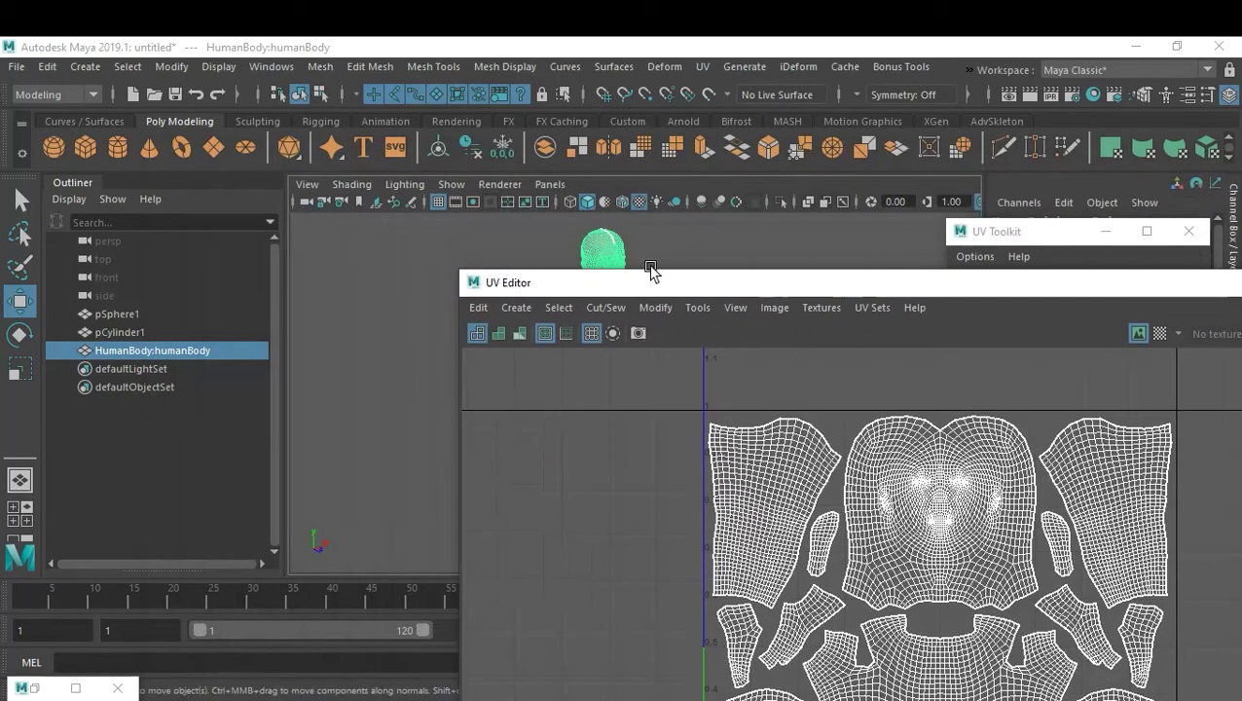
key("f")
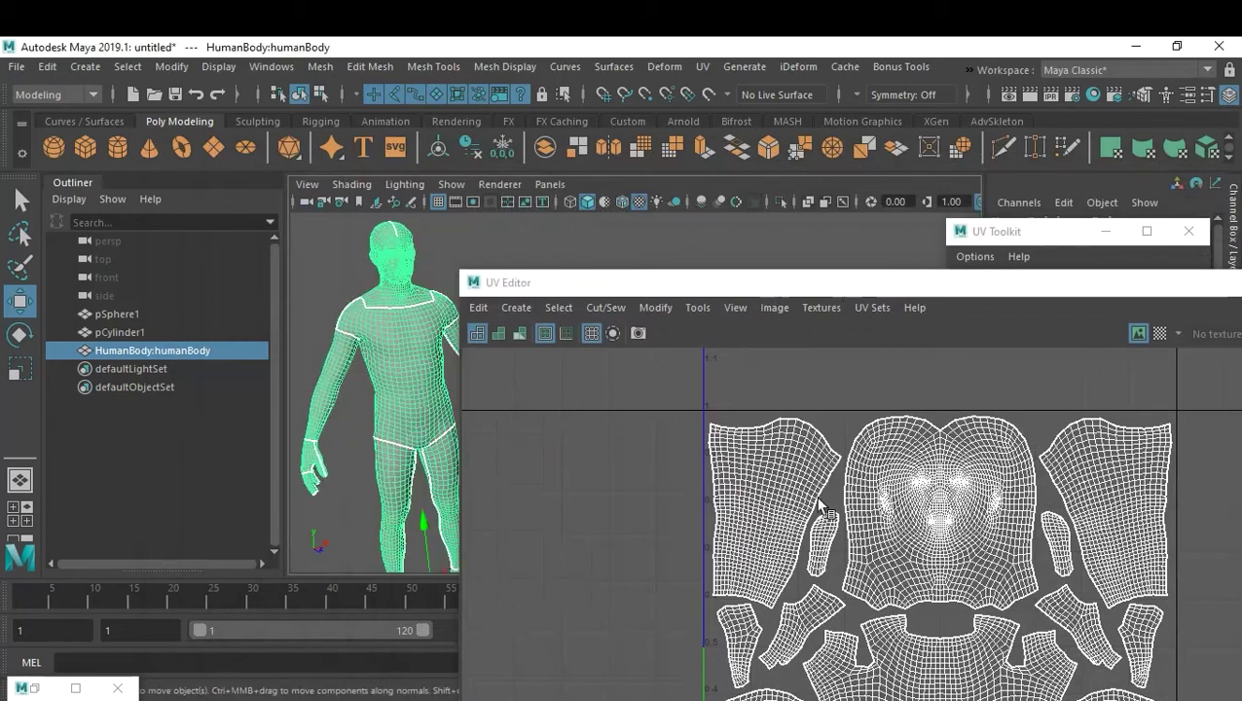
left_click_drag(948, 290, 837, 128)
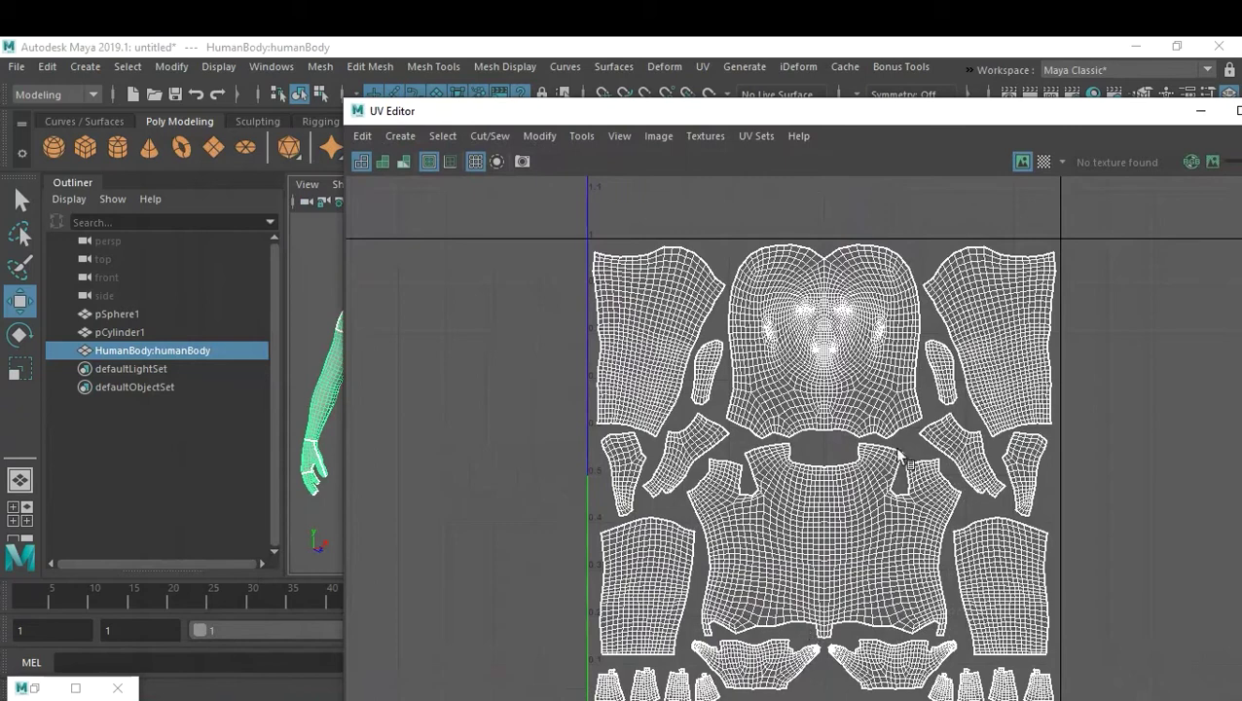
key("f")
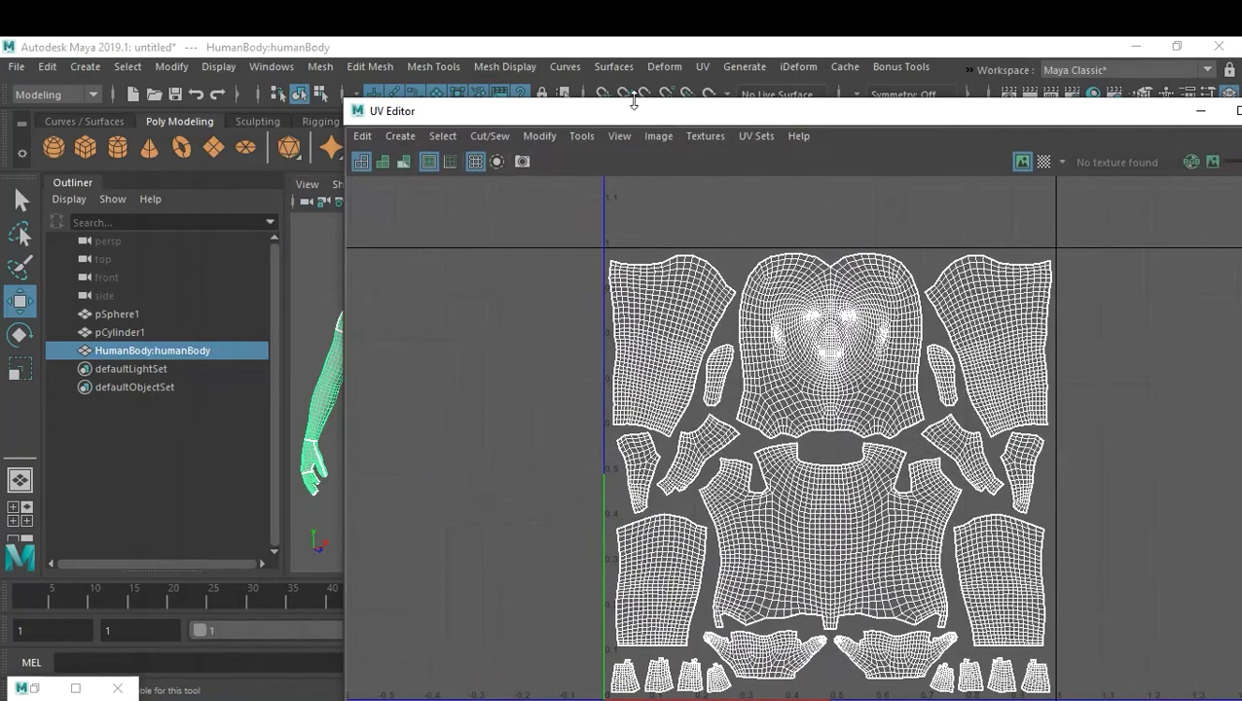
left_click_drag(634, 120, 753, 263)
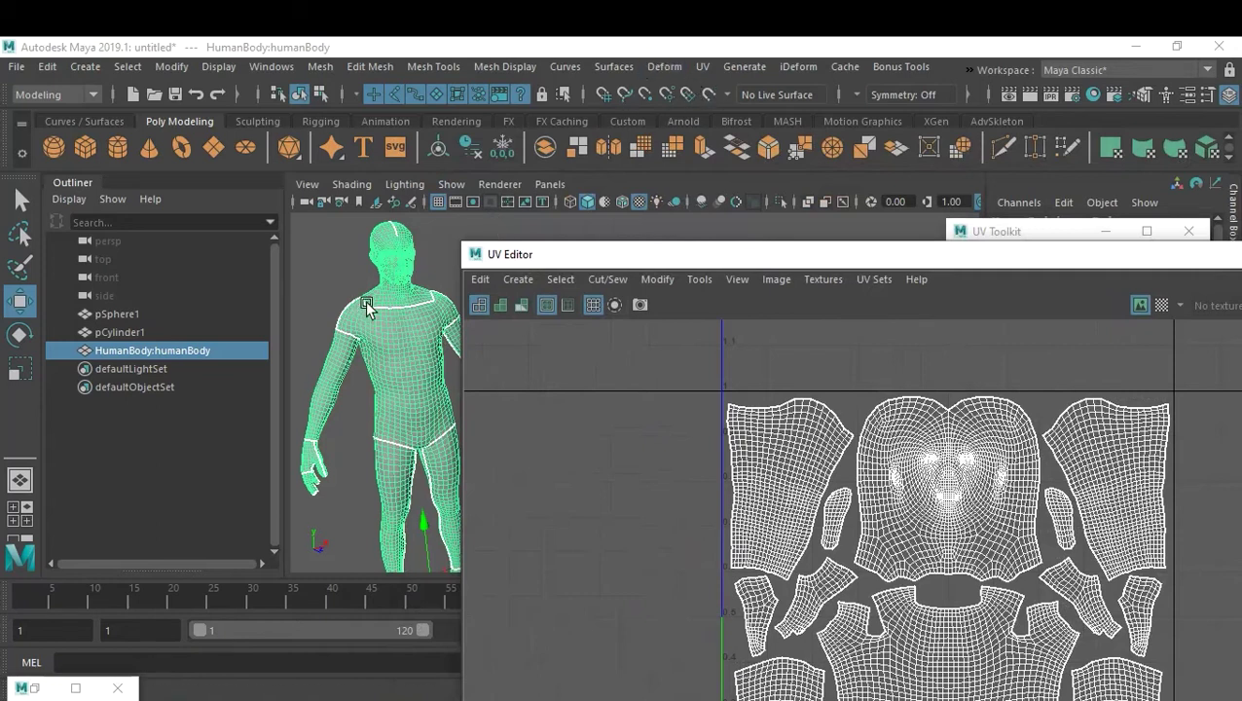
mouse_move(392, 352)
left_mouse_down("alt")
mouse_move(352, 373)
mouse_move(324, 421)
mouse_move(317, 392)
mouse_move(406, 366)
left_mouse_up("alt")
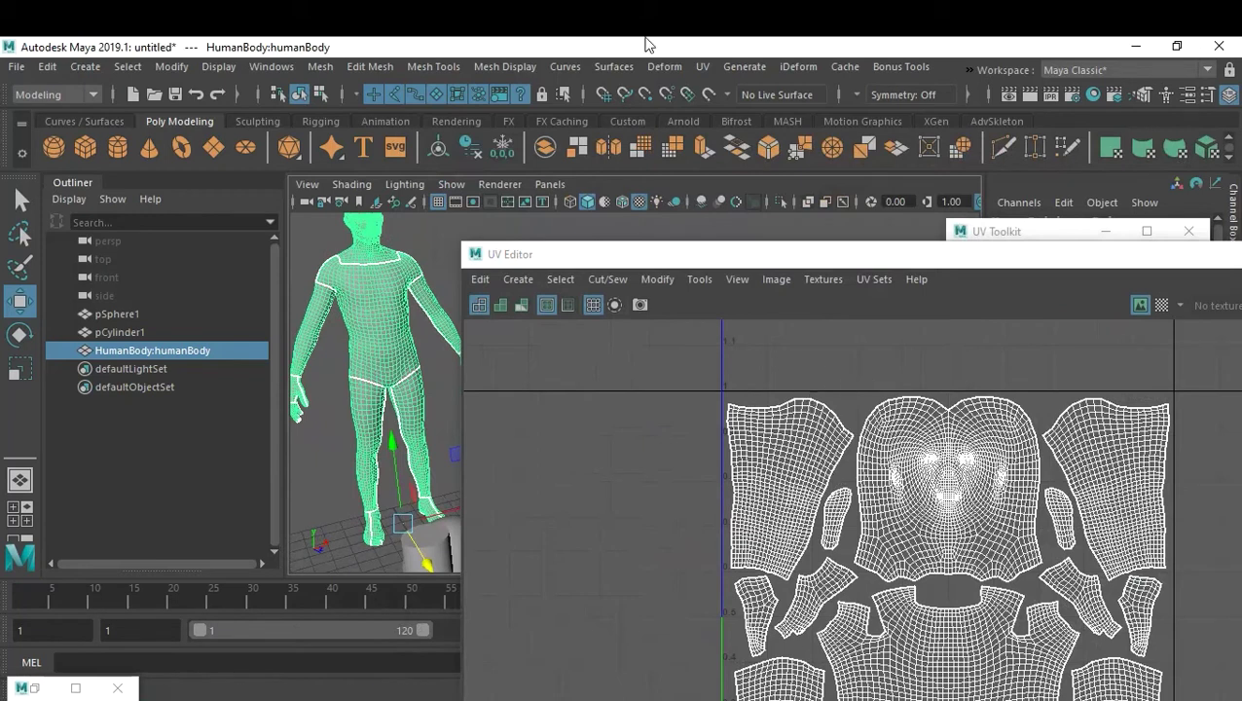
left_click(702, 67)
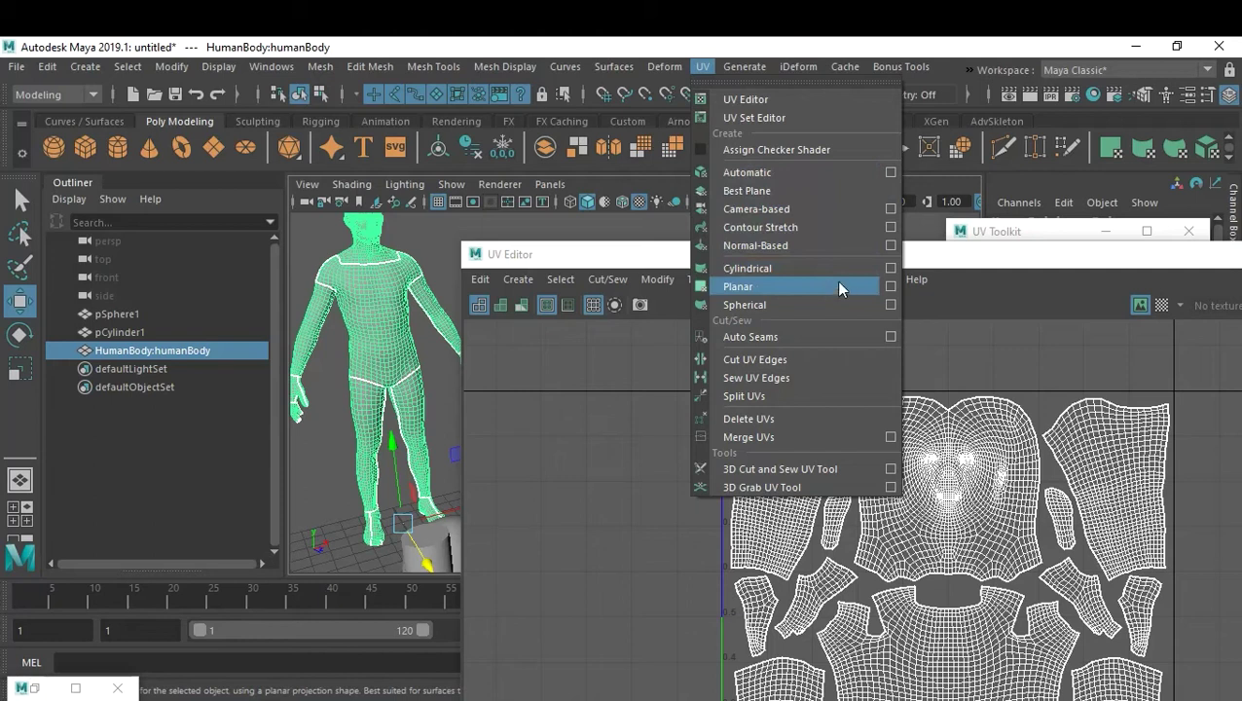
Step: Apply a Z-axis planar projection to the body's UVs
left_click(888, 286)
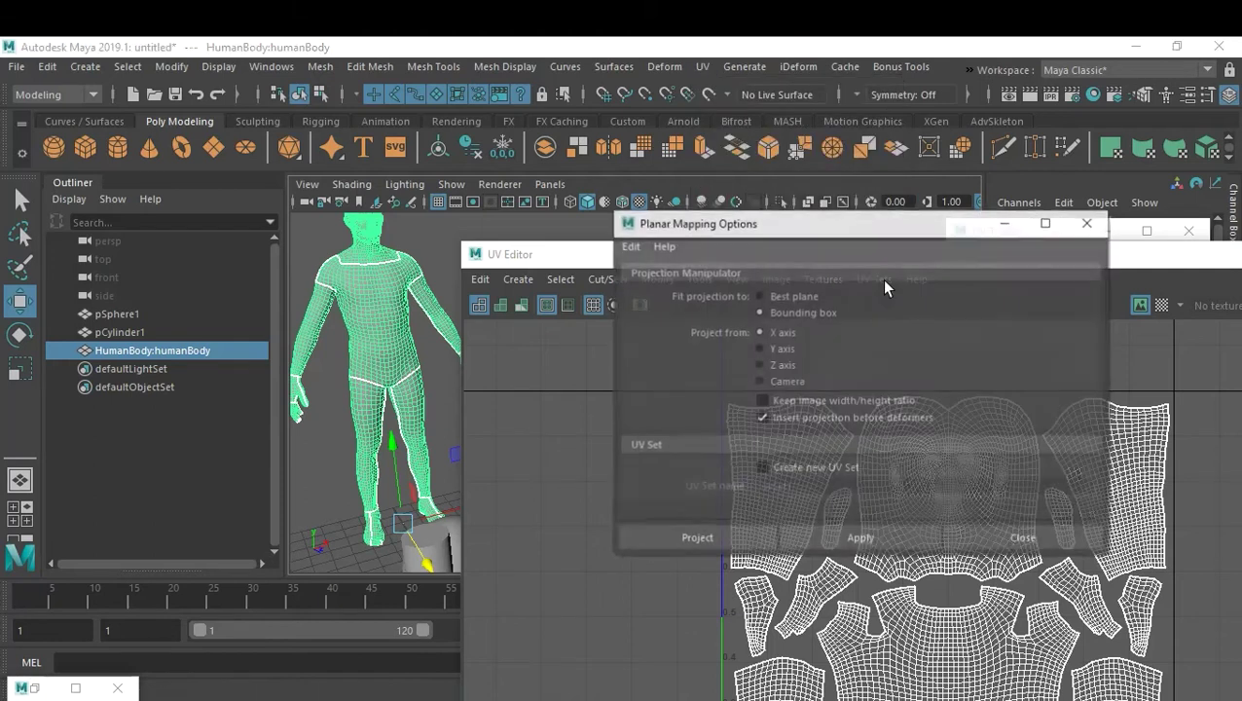
left_click(780, 366)
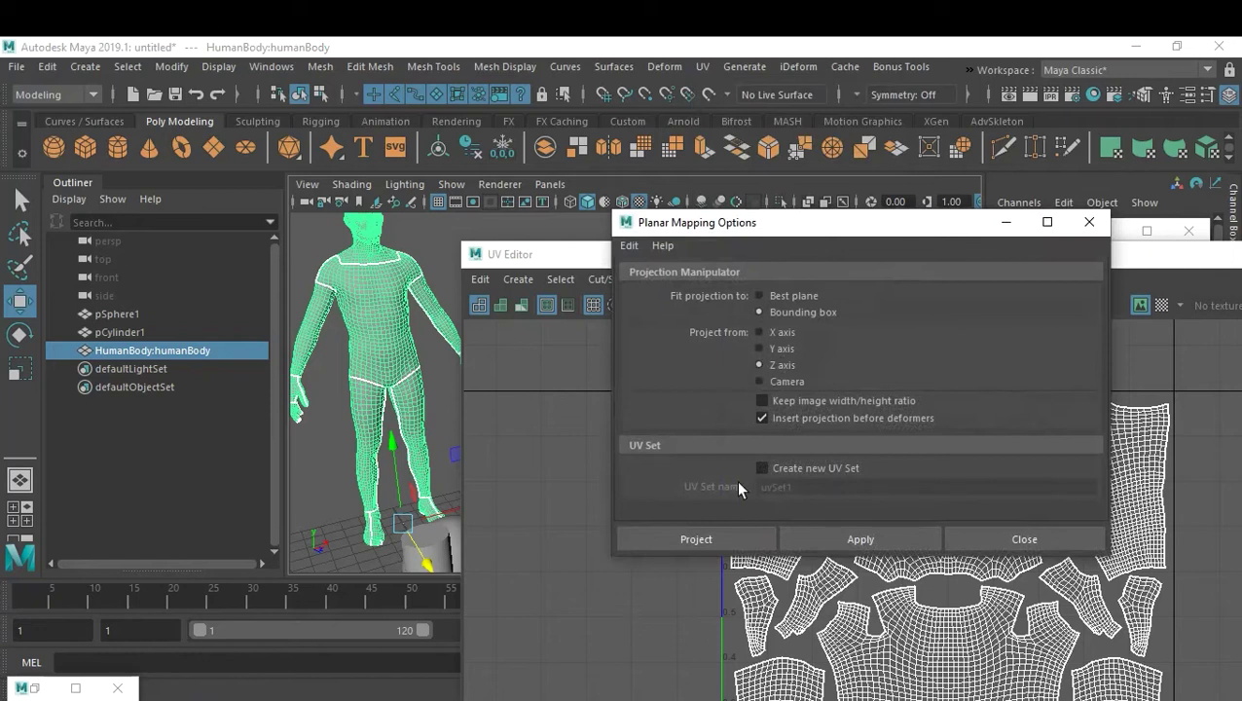
left_click(718, 539)
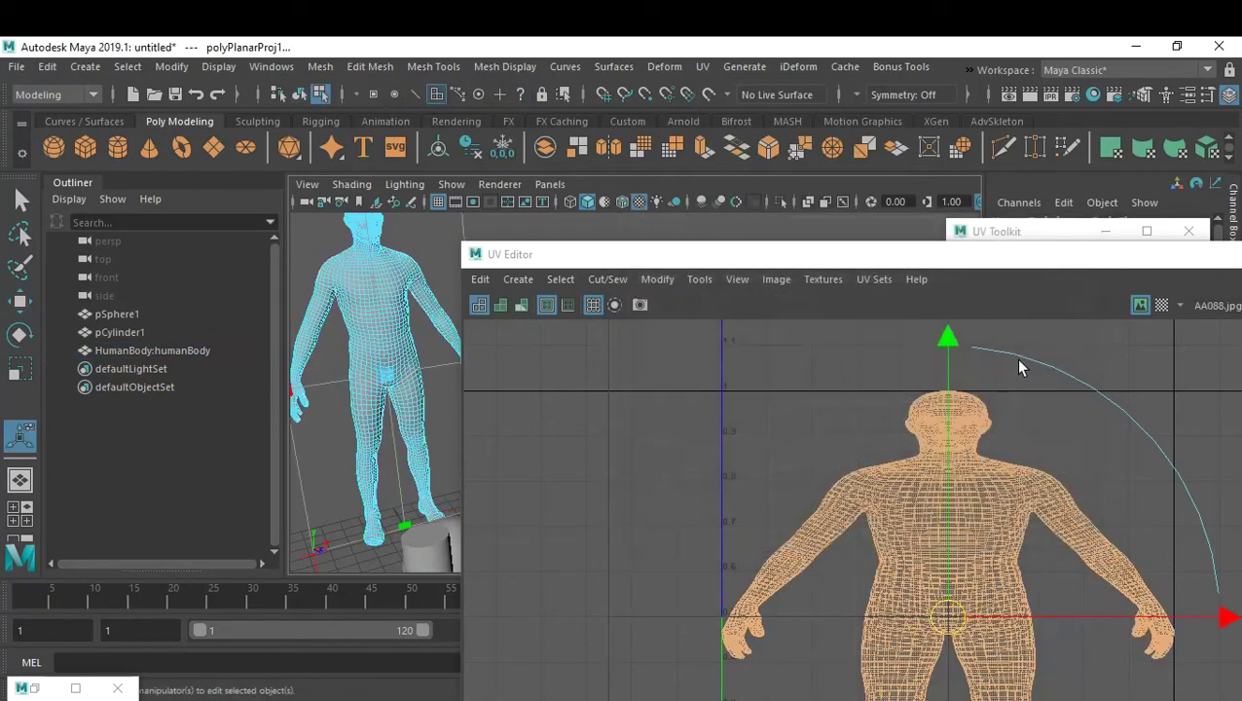
Step: Scale the body UV shell down, narrow it horizontally and move it inside the 0–1 square
key("r")
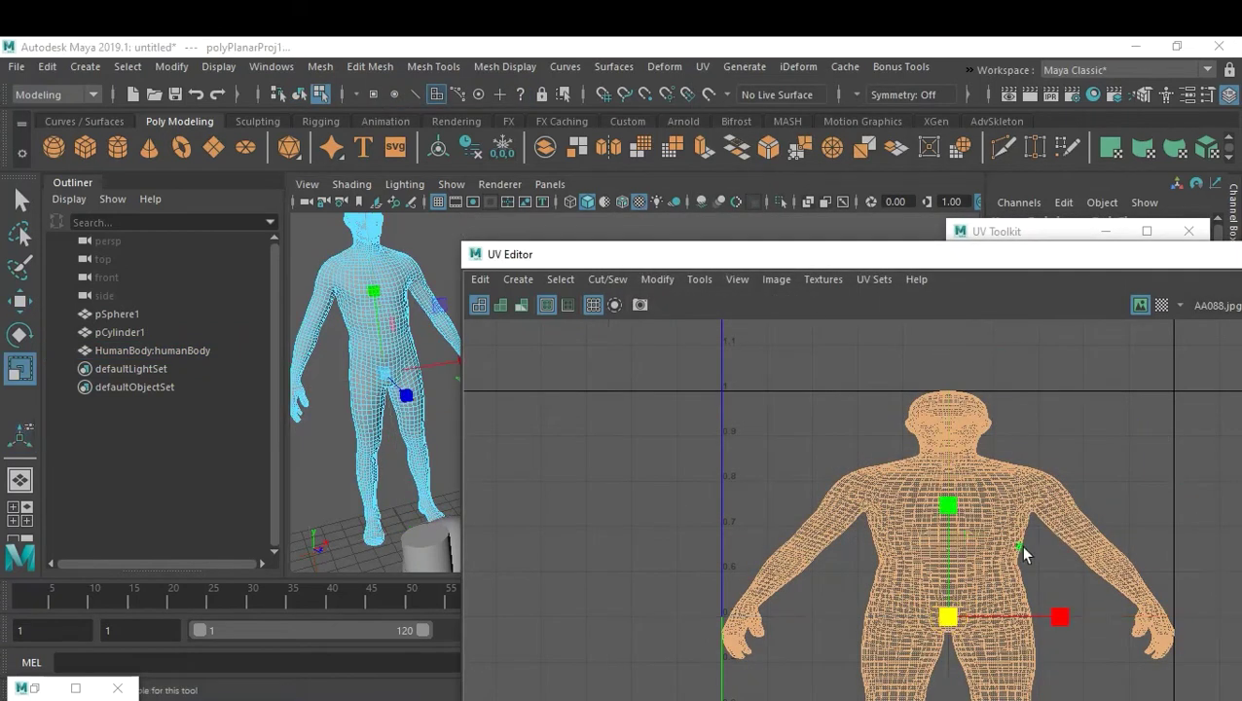
right_click_drag(981, 476, 1056, 469)
left_click(981, 506)
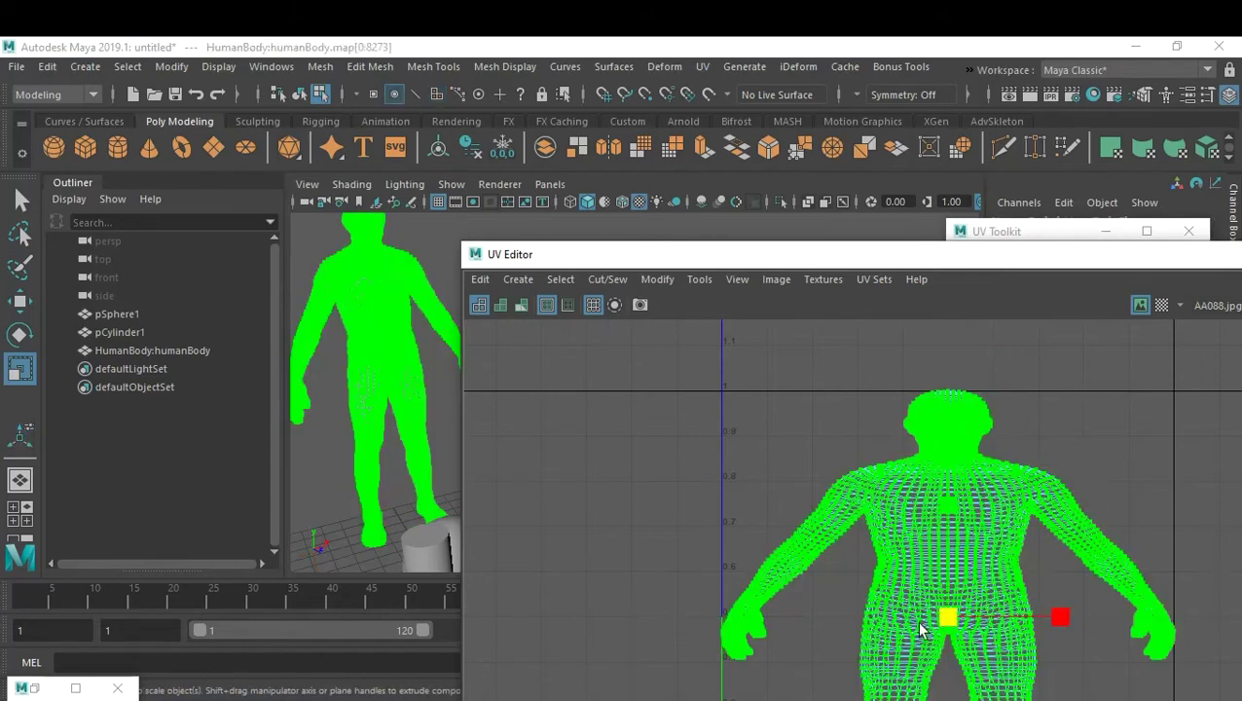
left_click_drag(944, 621, 917, 623)
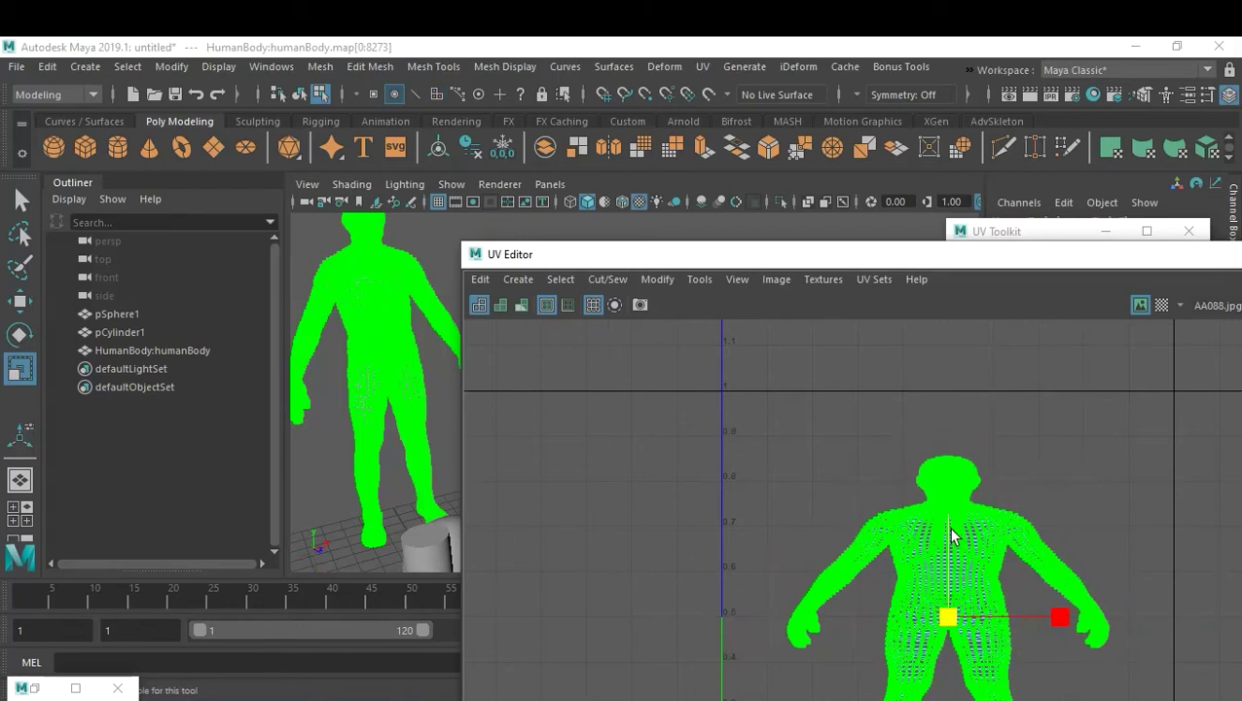
middle_click_drag(969, 551, 892, 416, "alt")
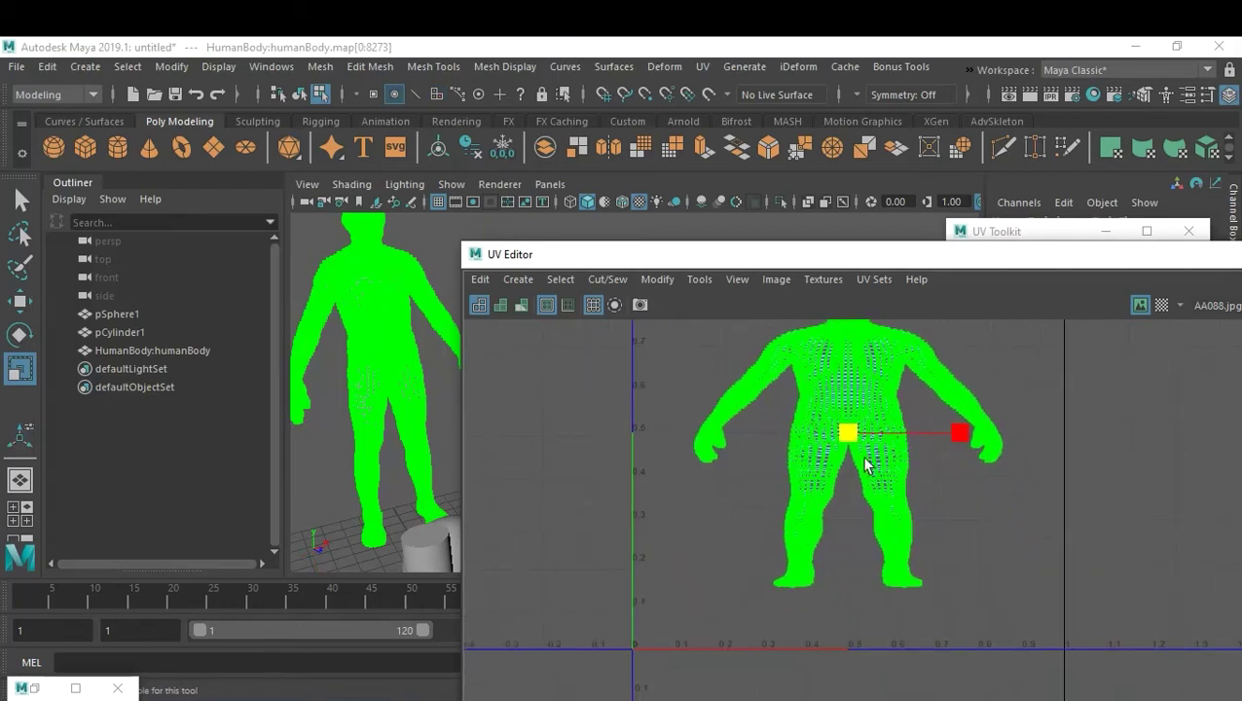
left_click_drag(943, 433, 910, 435)
key("w")
scroll(919, 473, "down", 2)
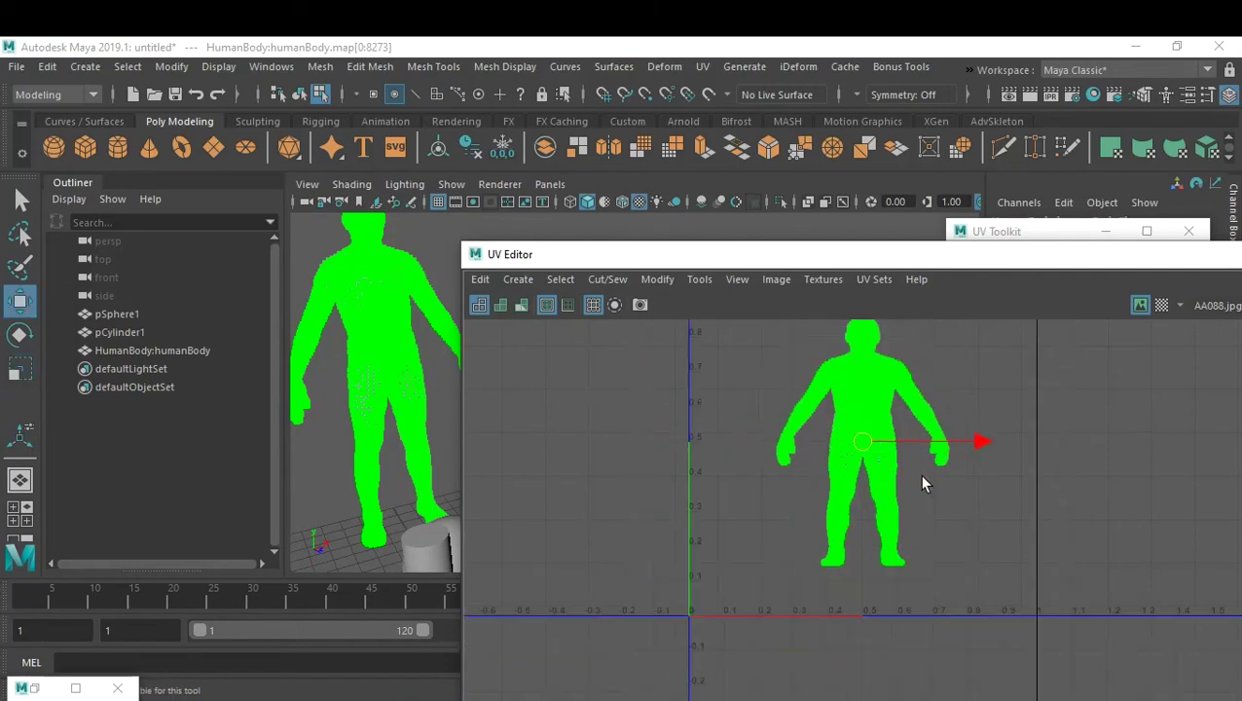
middle_click_drag(920, 479, 923, 532, "alt")
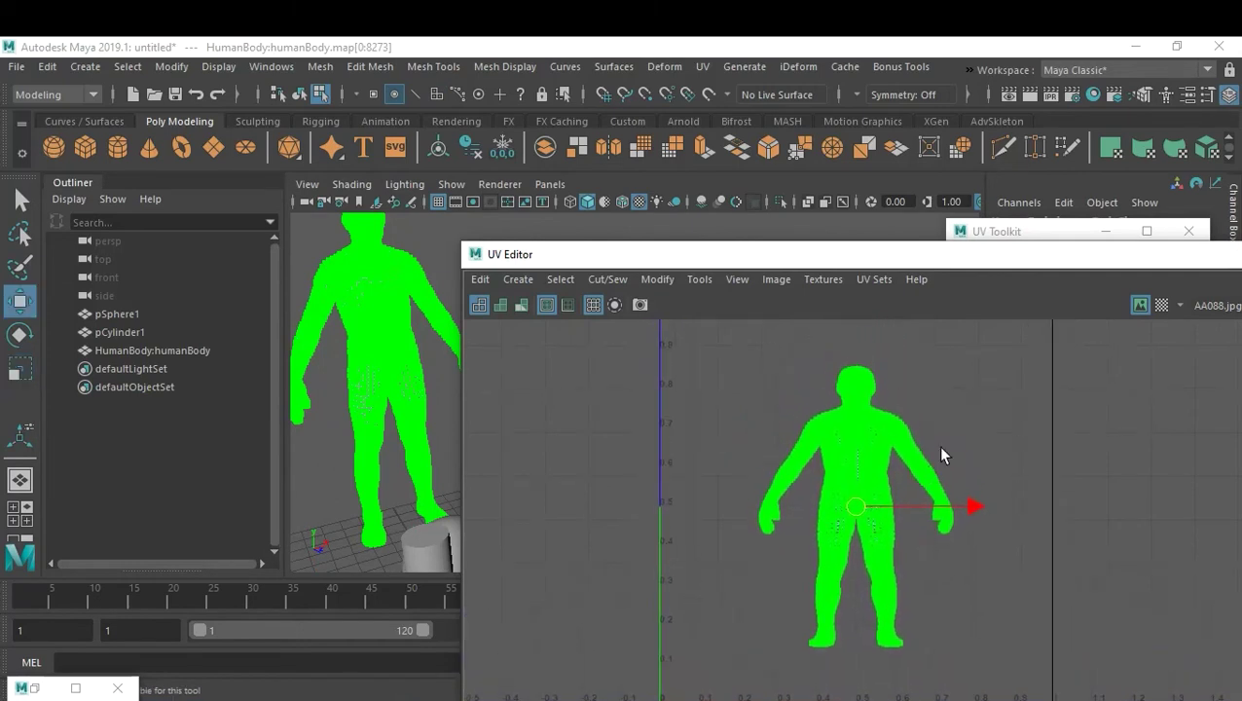
left_click_drag(1043, 260, 850, 273)
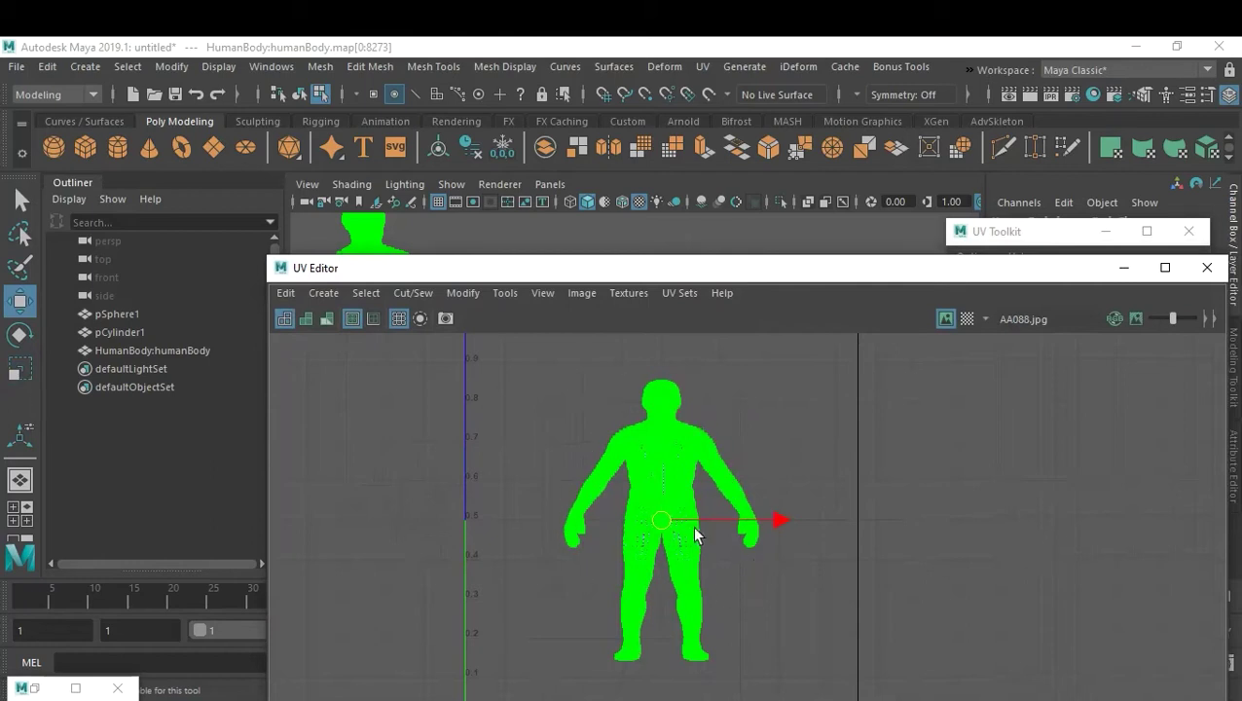
left_click(914, 530)
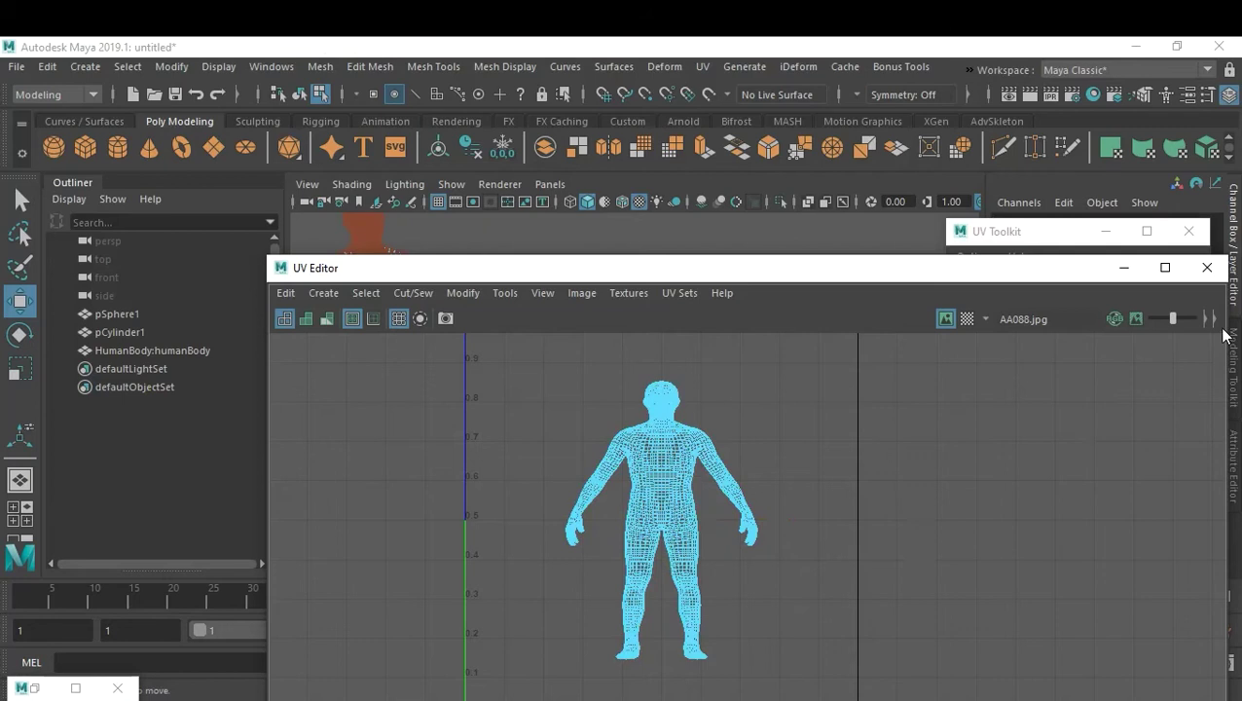
Step: Minimize the UV Editor, leave component mode and scrub the timeline to frame 33
left_click(1123, 268)
key("F8")
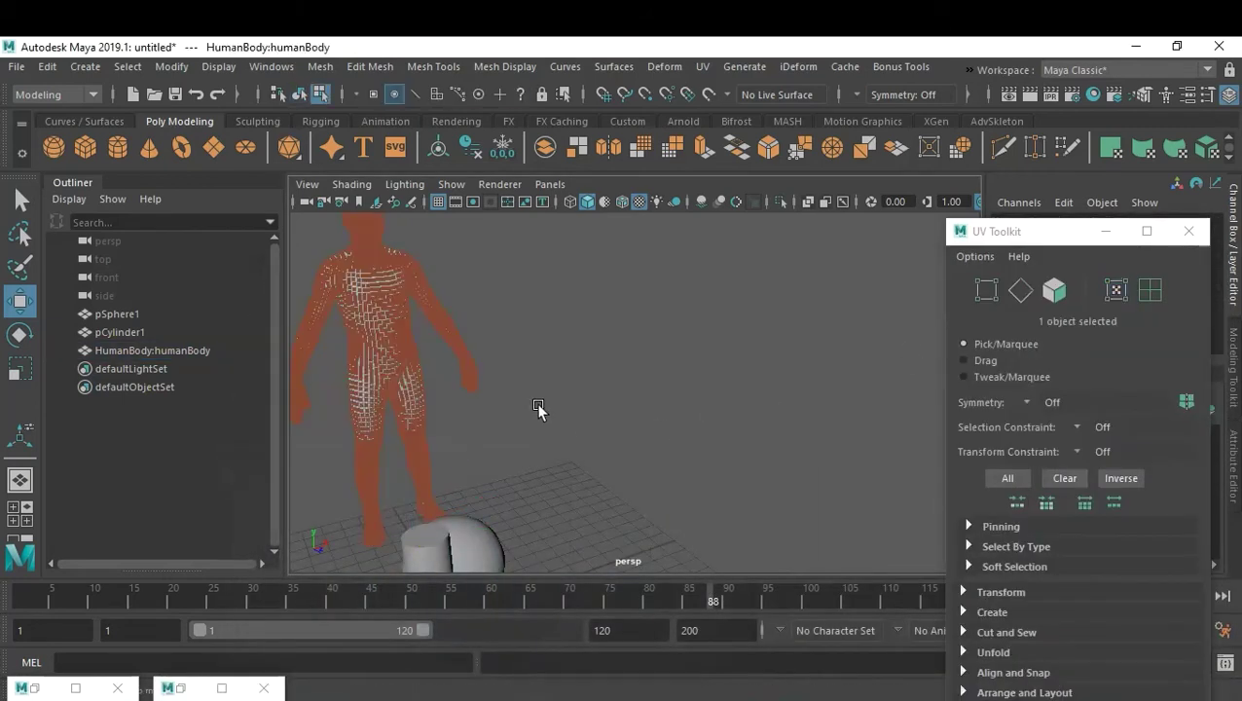
left_click(544, 403)
left_click_drag(552, 396, 563, 404, "alt")
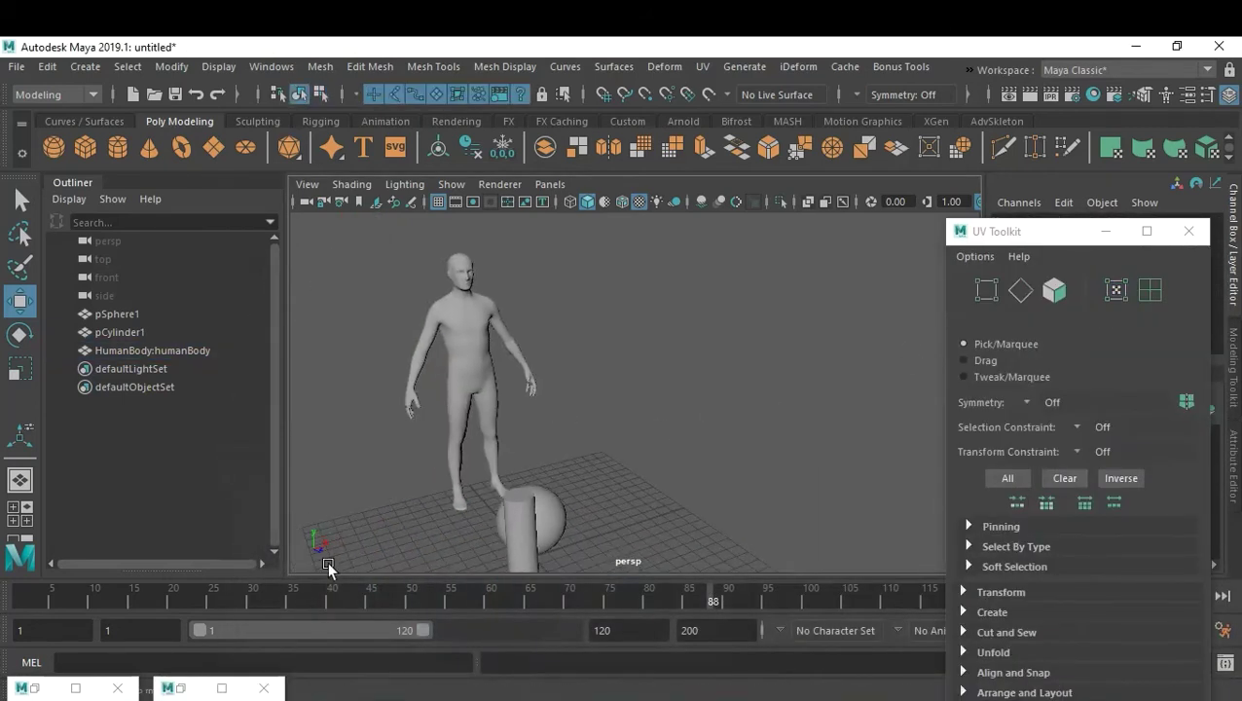
mouse_move(338, 602)
left_mouse_down()
mouse_move(111, 602)
mouse_move(563, 605)
mouse_move(125, 601)
mouse_move(559, 632)
mouse_move(158, 635)
mouse_move(496, 657)
mouse_move(302, 670)
mouse_move(451, 673)
mouse_move(354, 666)
mouse_move(300, 678)
mouse_move(391, 678)
mouse_move(452, 647)
left_mouse_up()
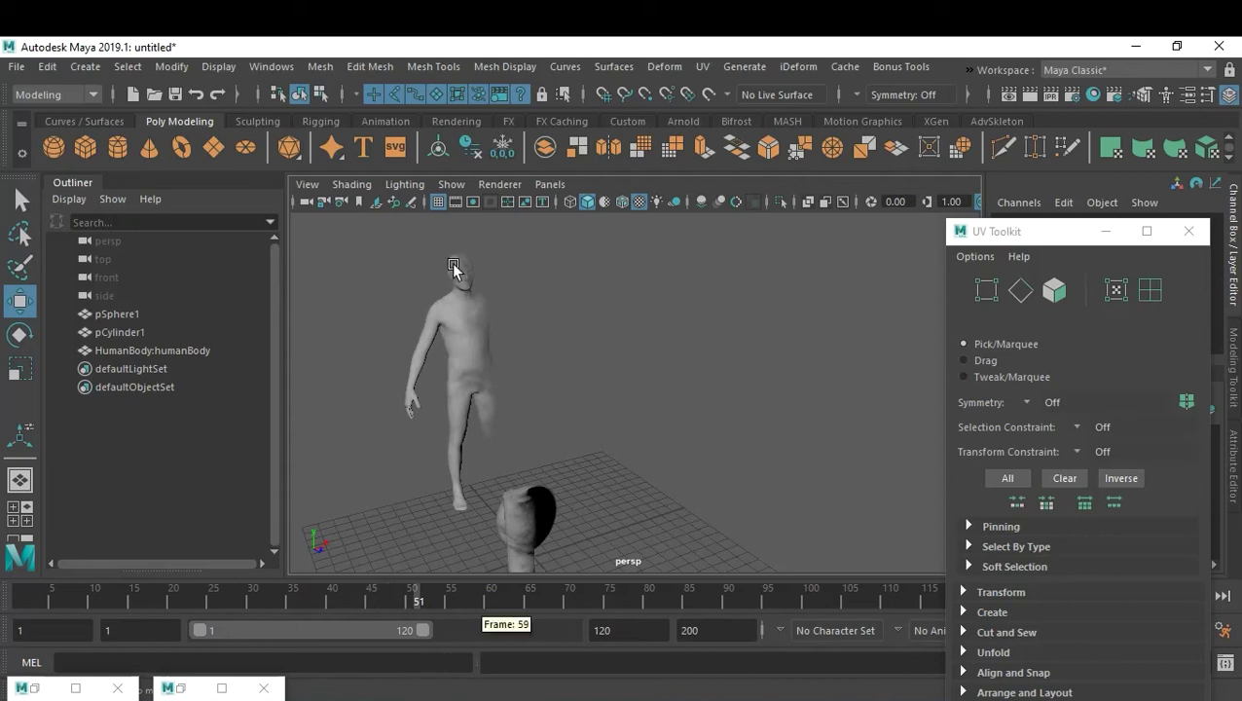
Step: Step the animation back to frame 36 and reselect the HumanBody mesh
left_click(461, 341)
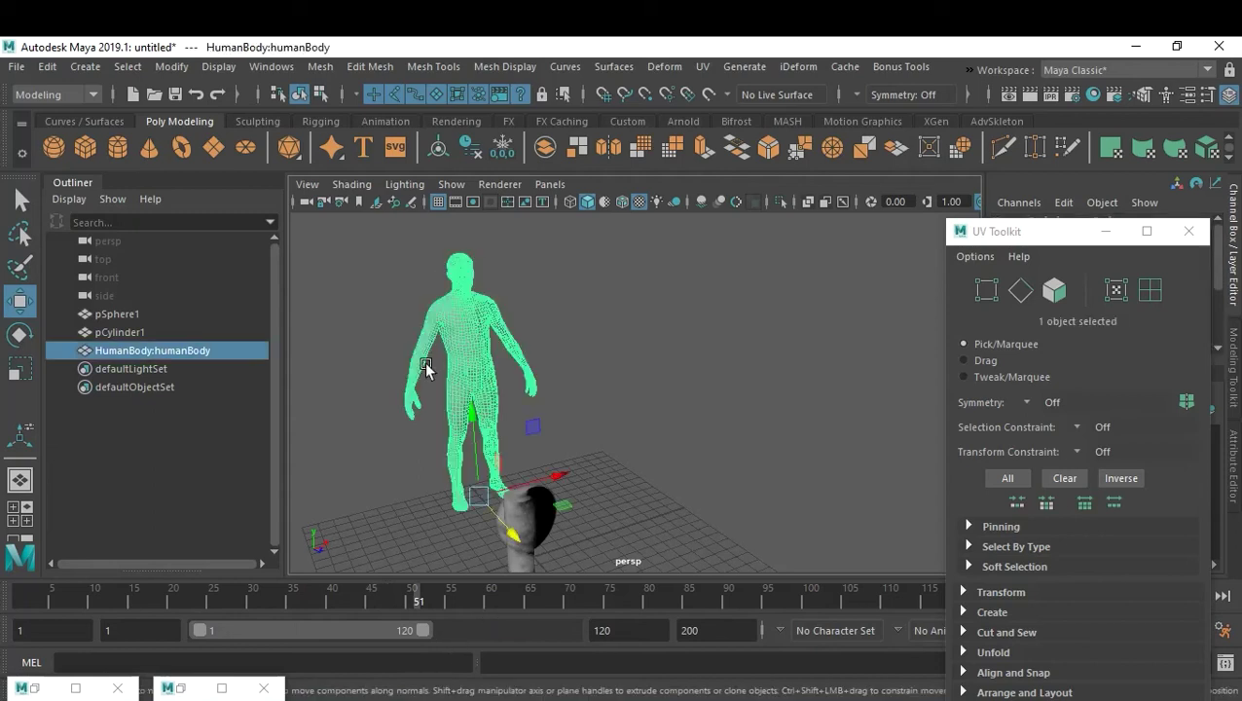
left_click_drag(432, 604, 298, 603)
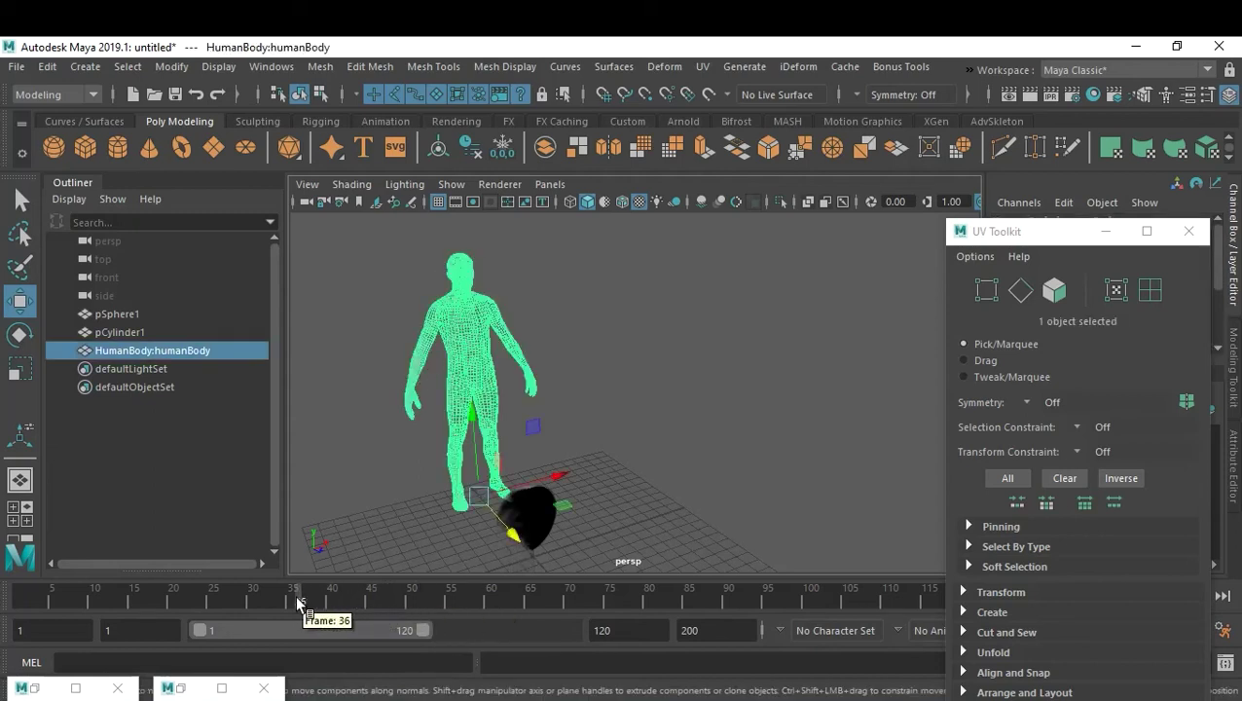
left_click(544, 348)
left_click(421, 365)
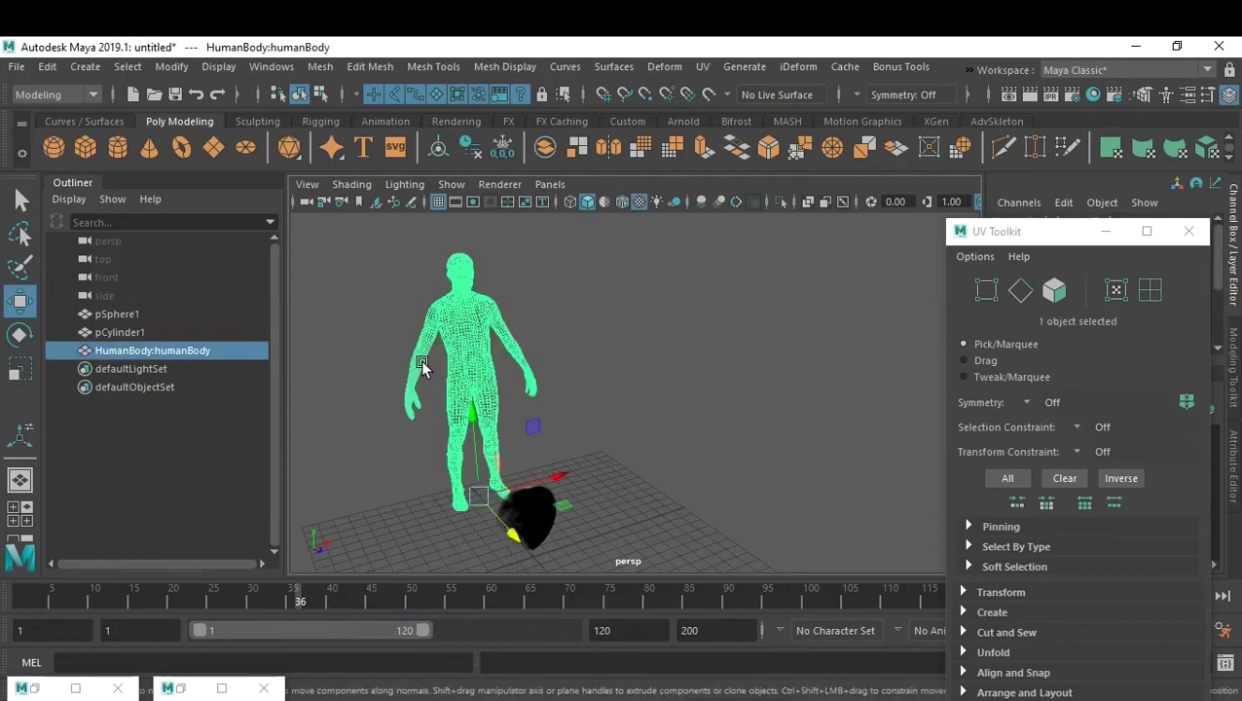
left_click(178, 692)
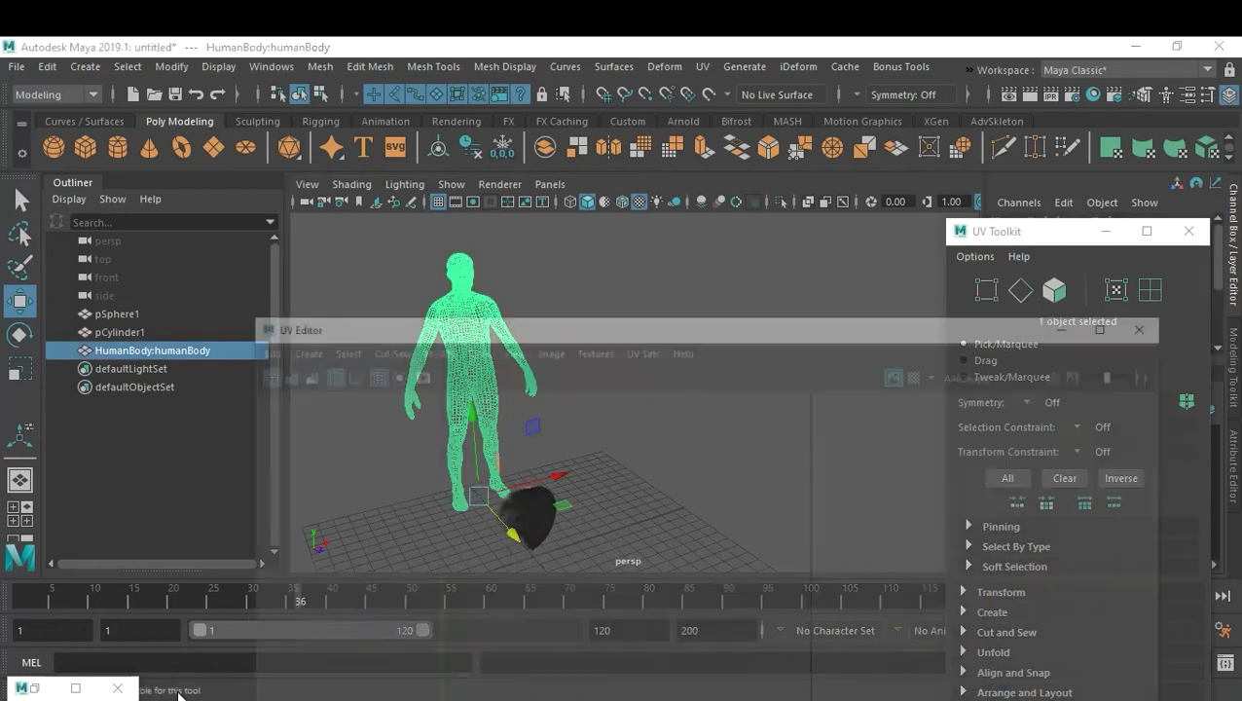
Step: Select the body's entire UV shell in the UV Editor
left_click_drag(753, 268, 942, 242)
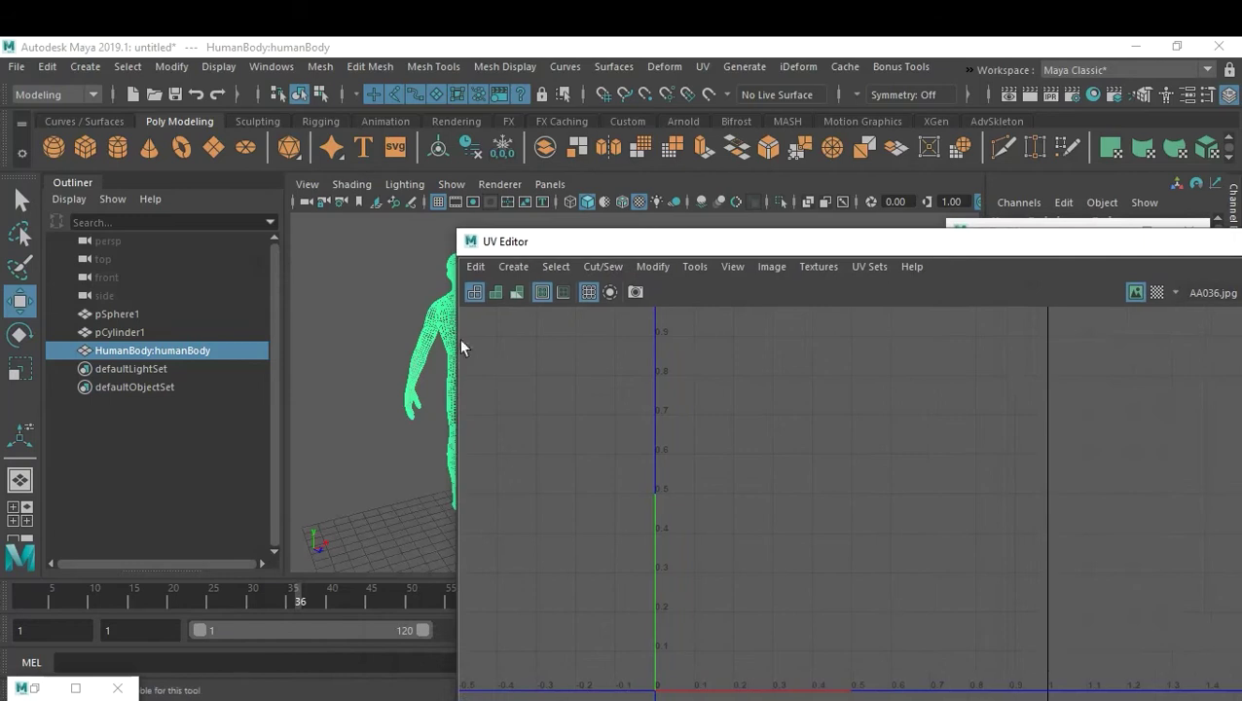
right_click_drag(423, 330, 493, 251)
left_click(439, 318)
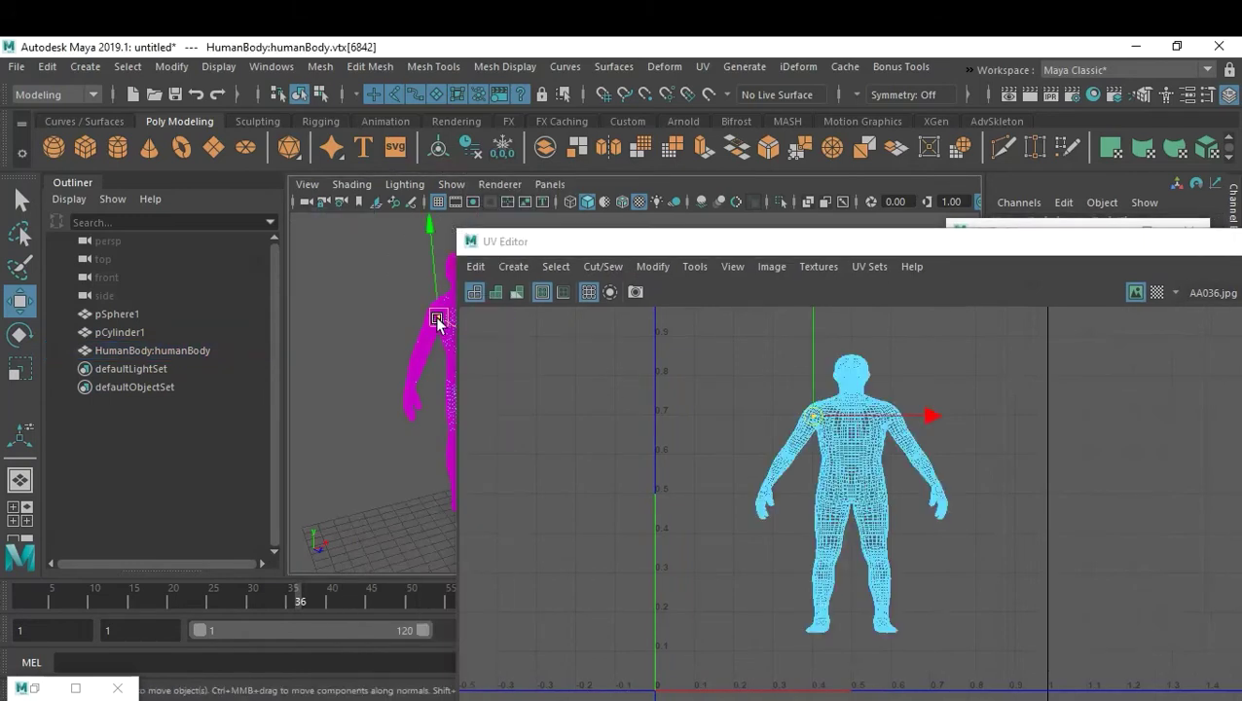
double_click(832, 467)
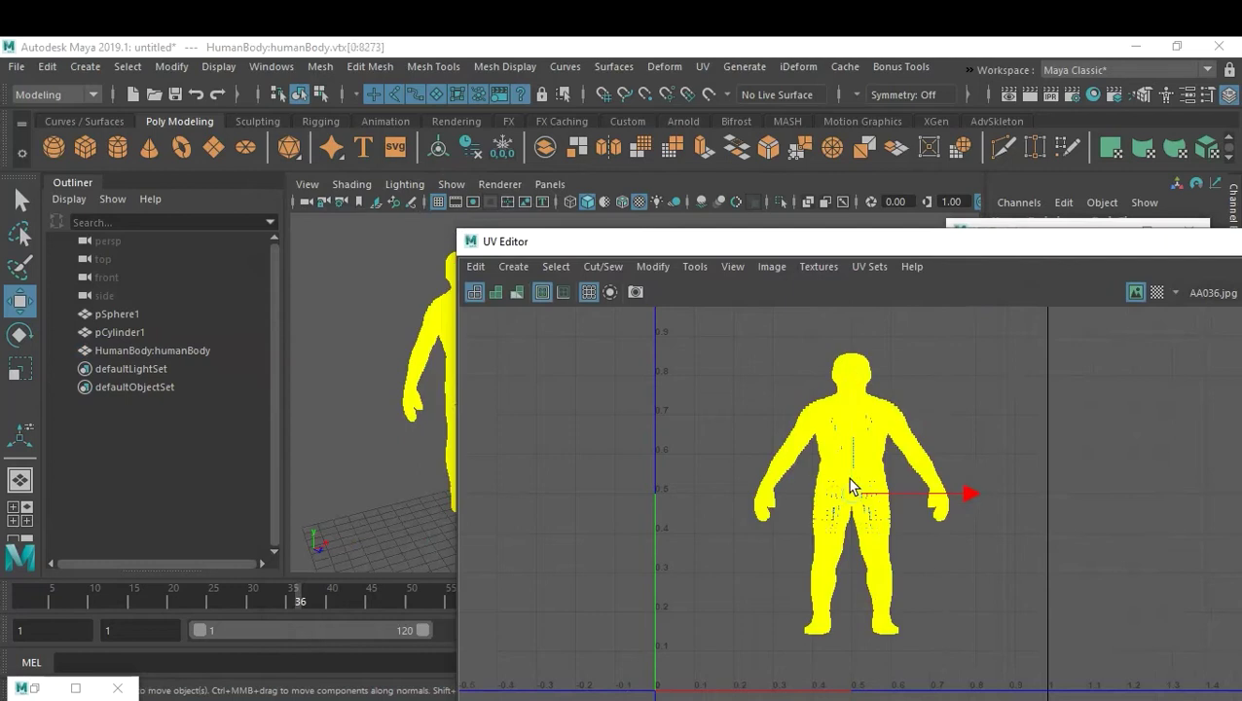
left_click(911, 413)
right_click_drag(889, 425, 937, 440)
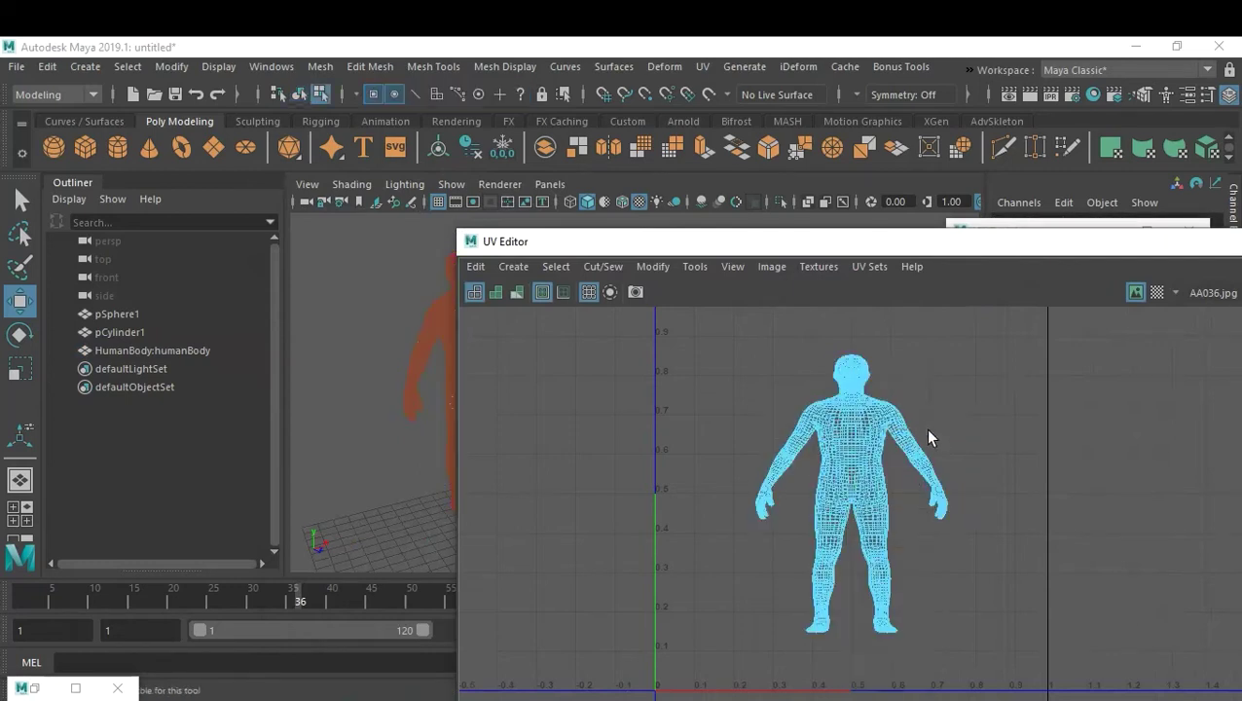
double_click(876, 436)
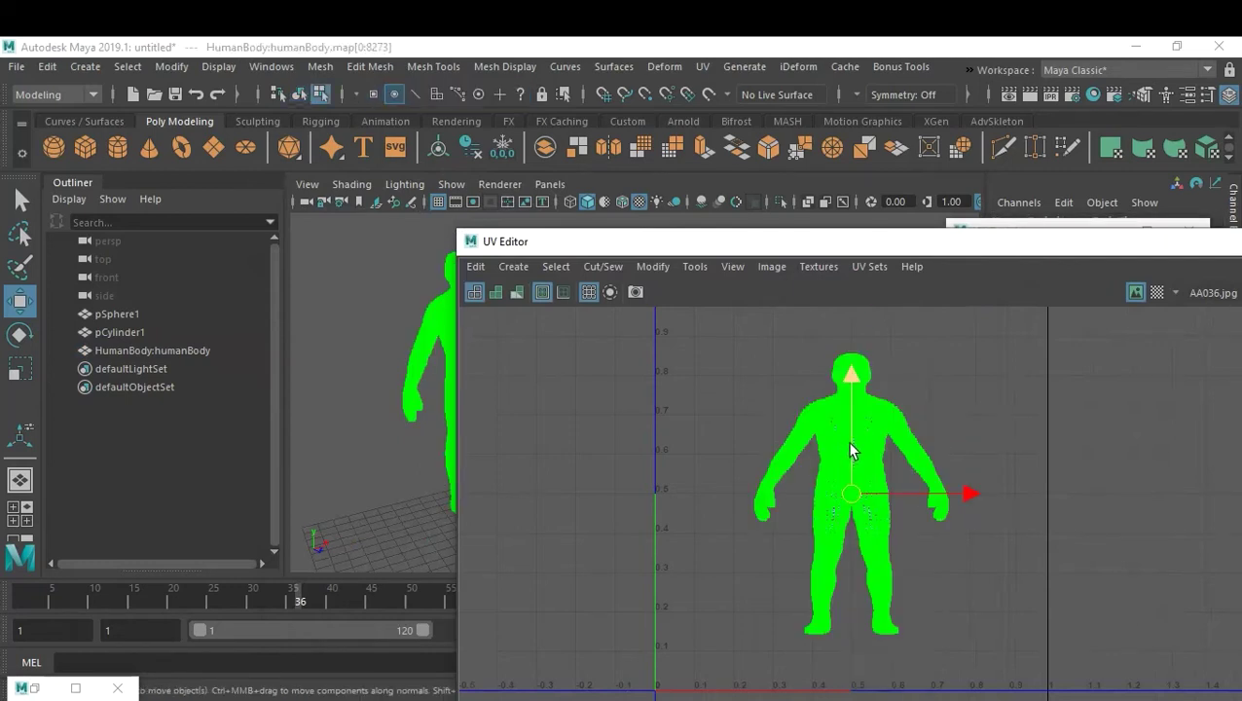
Step: Rotate the UV shell about 90° so the figure lies sideways, then return to object mode
left_click_drag(755, 252, 859, 248)
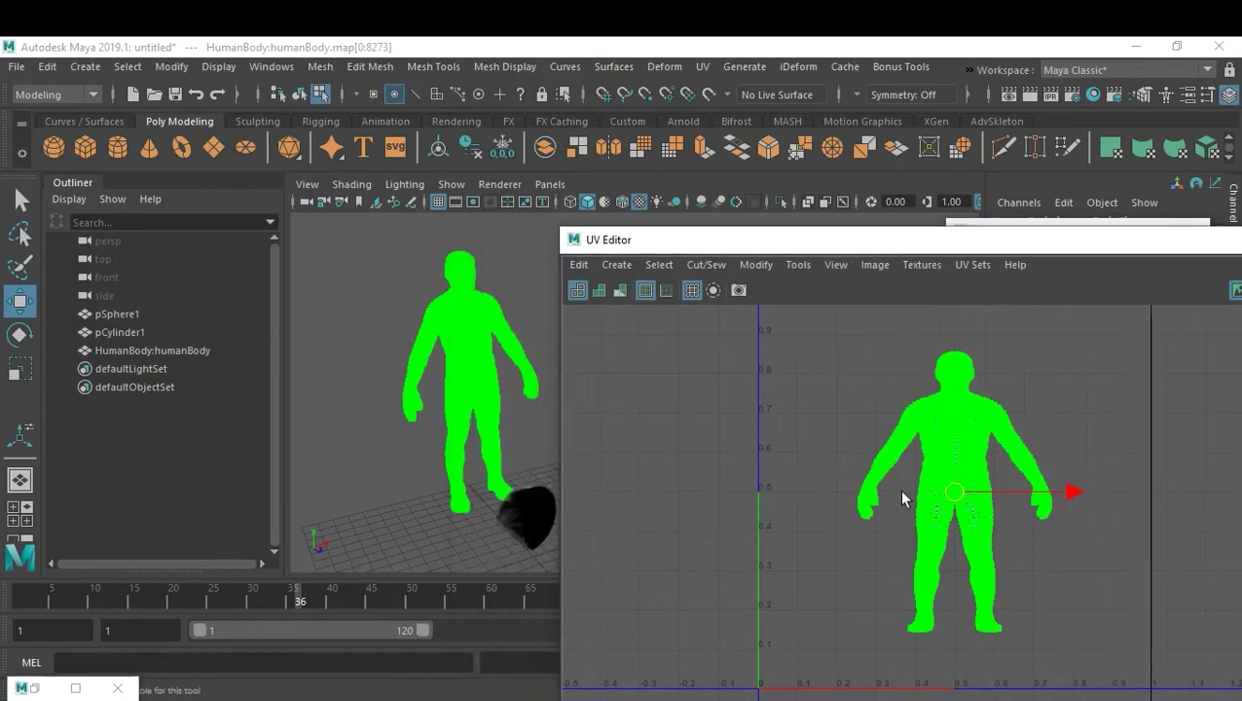
key("e")
left_click_drag(845, 490, 947, 207)
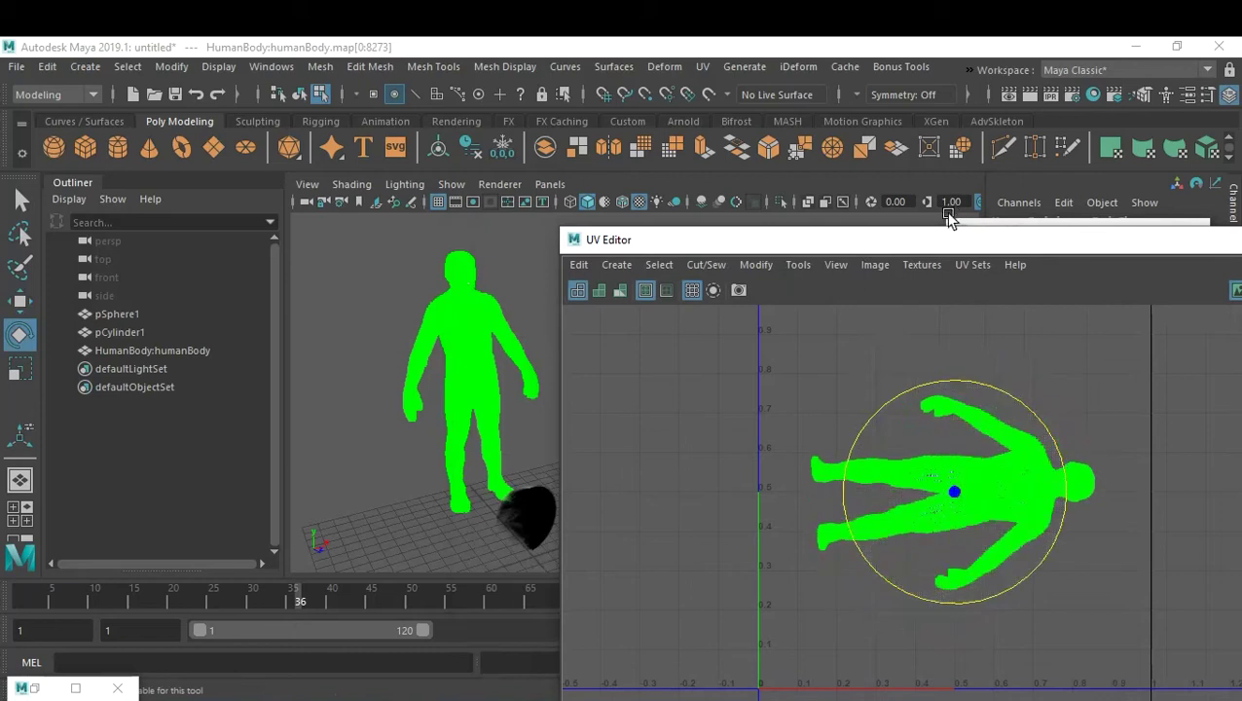
key("F8")
left_click(535, 329)
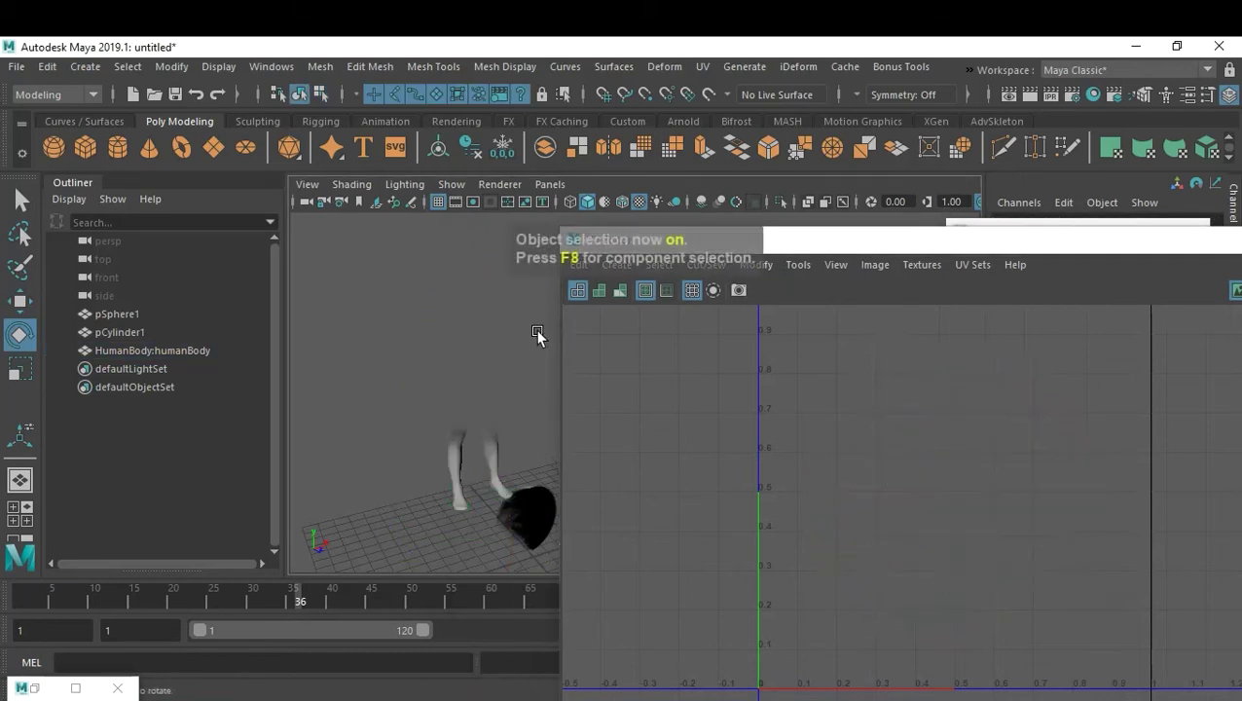
Step: Scrub the timeline to frame 62 to watch the body dissolve from the head down
left_click_drag(291, 595, 501, 520)
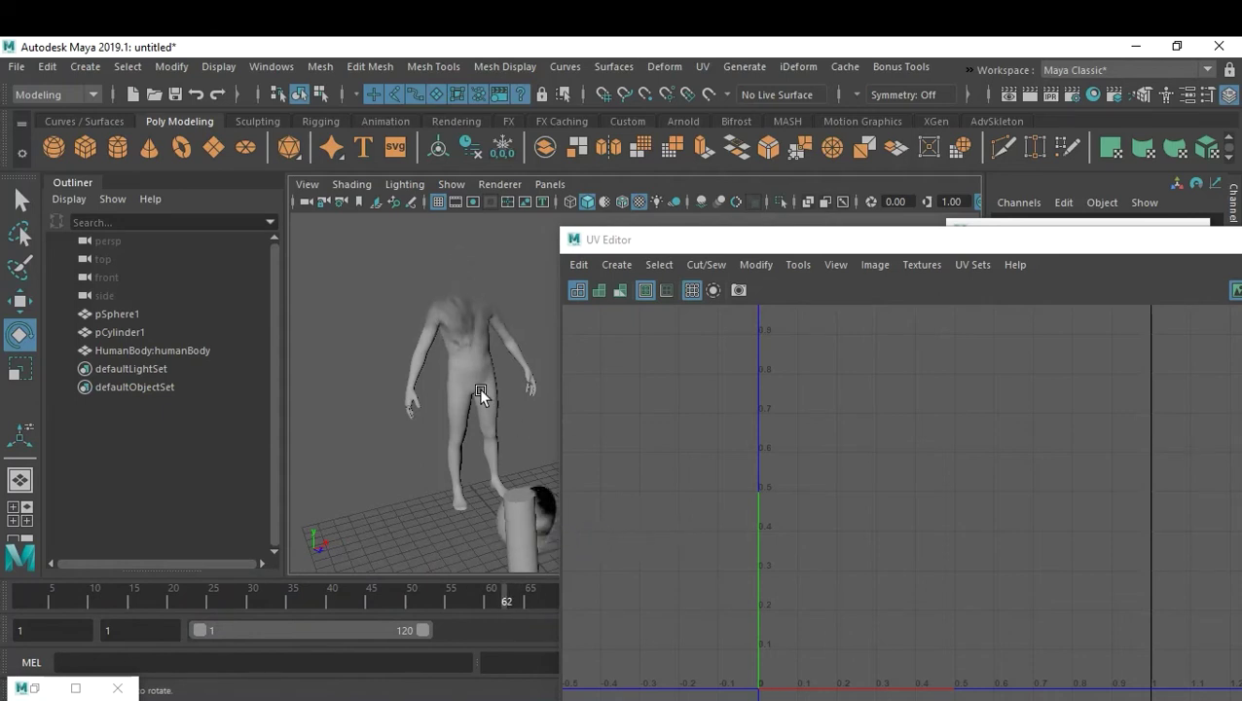
Step: Select the HumanBody and its whole UV shell in the UV Editor
left_click(464, 365)
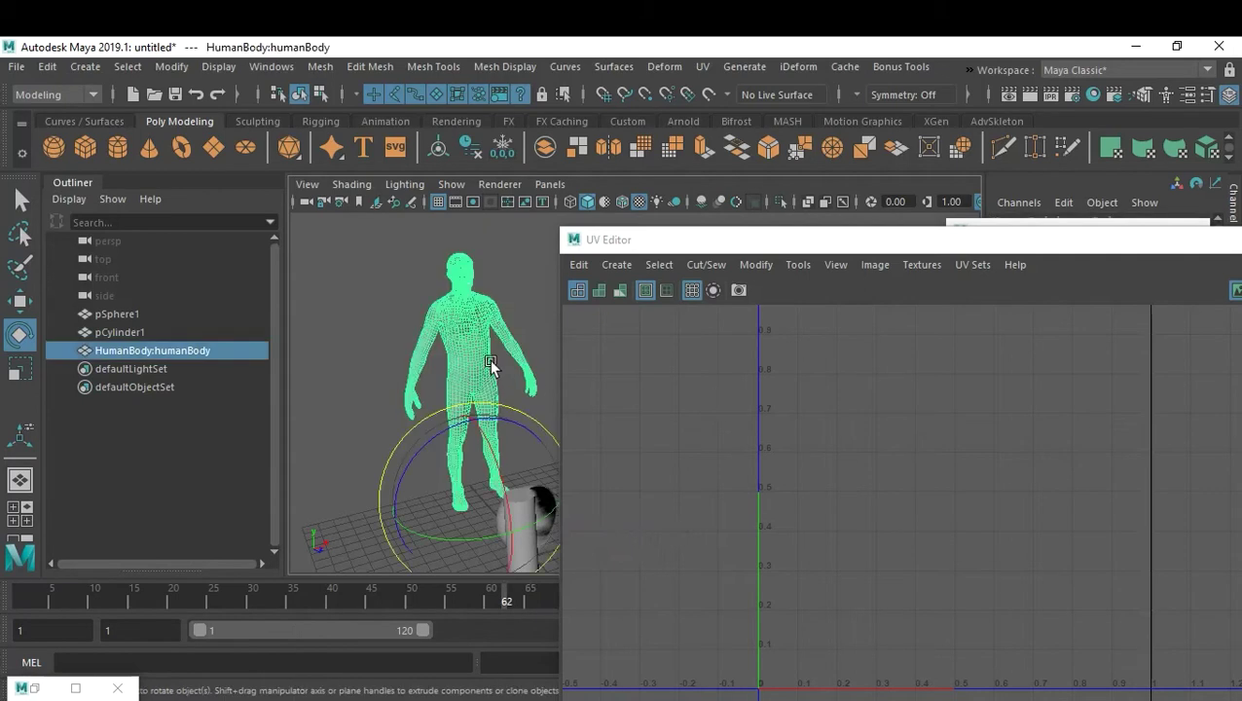
right_click(469, 356)
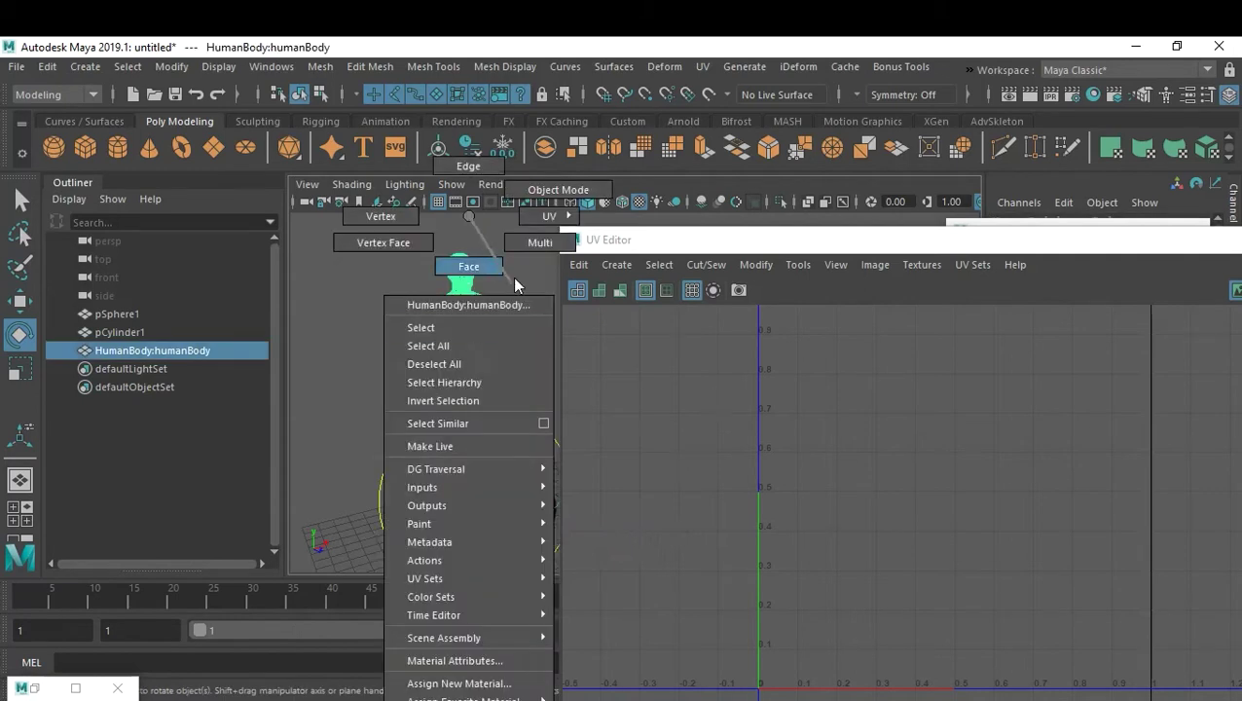
left_click(534, 213)
left_click(458, 348)
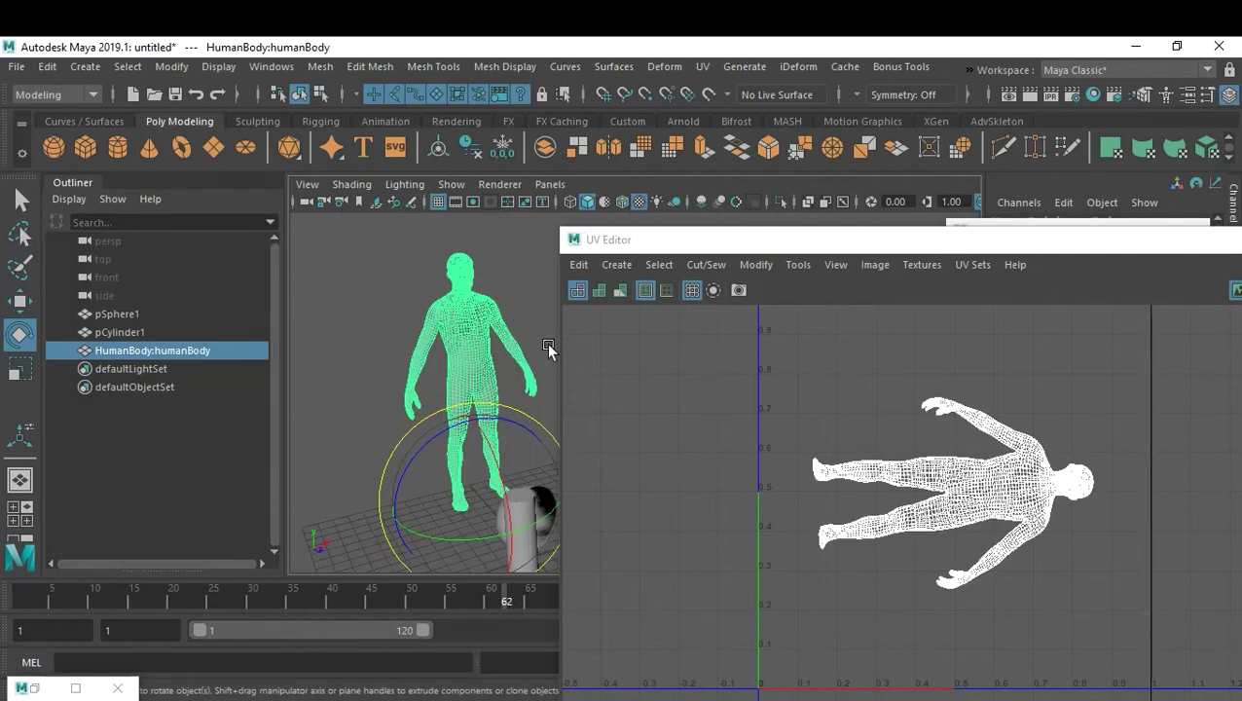
right_click_drag(985, 462, 1026, 465)
left_click(1017, 472)
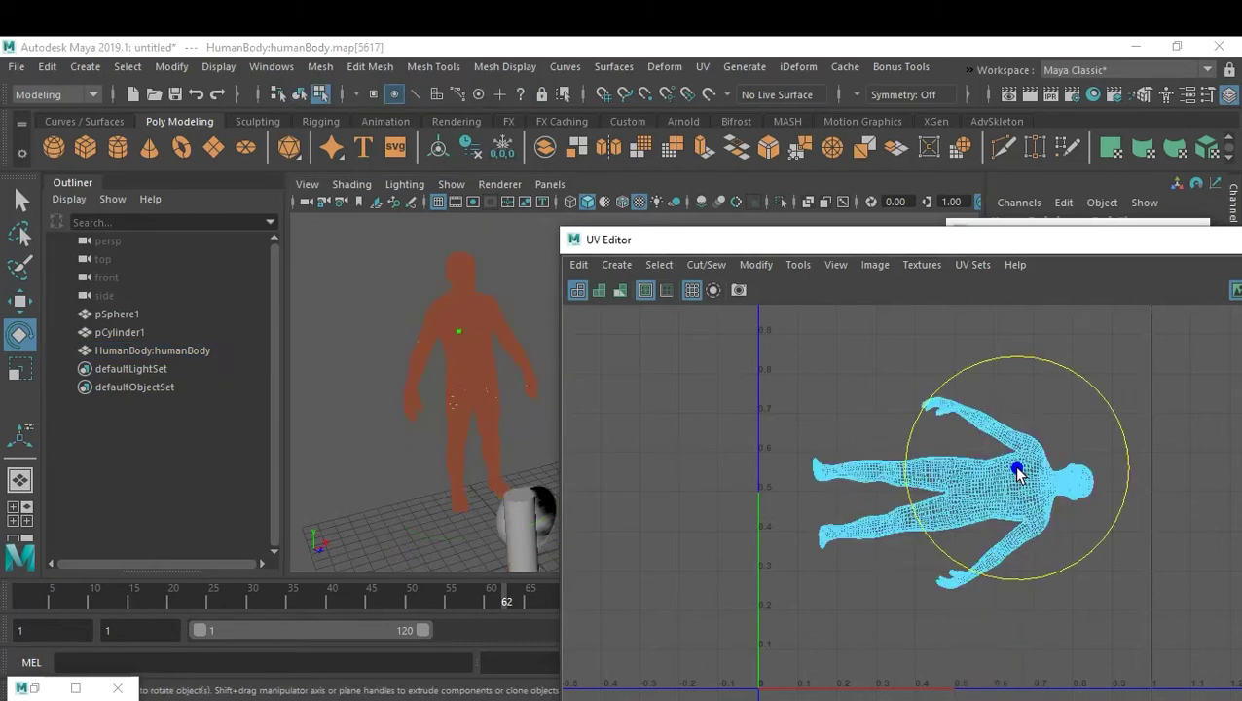
left_click(1005, 494)
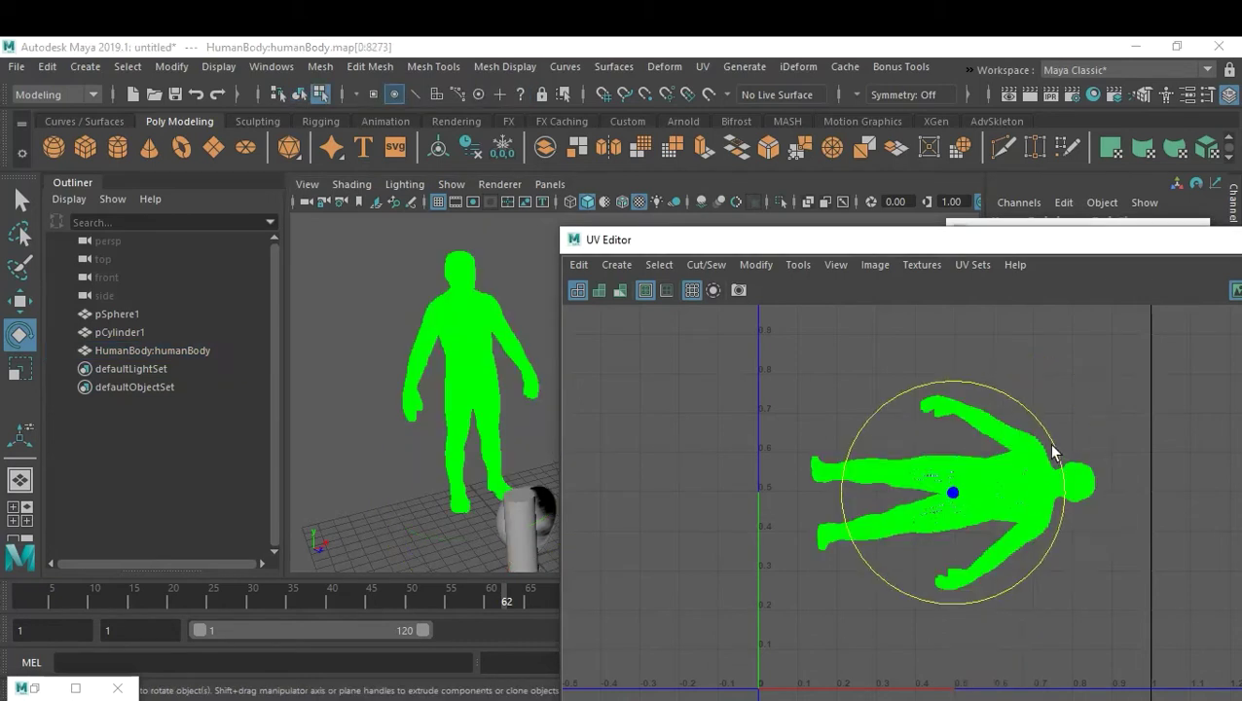
Step: Rotate the UV shell counter-clockwise to a diagonal and scrub back to preview the dissolve
left_click_drag(1051, 453, 1012, 420)
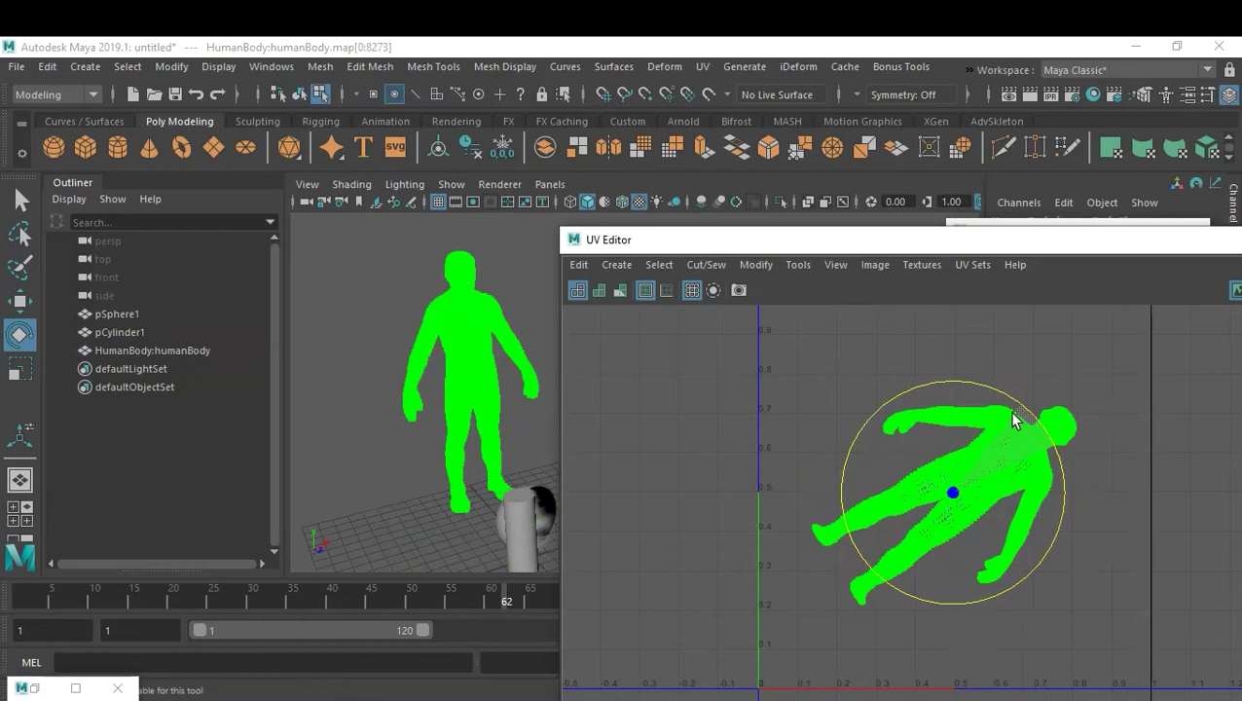
key("F8")
key("F8")
key("F8")
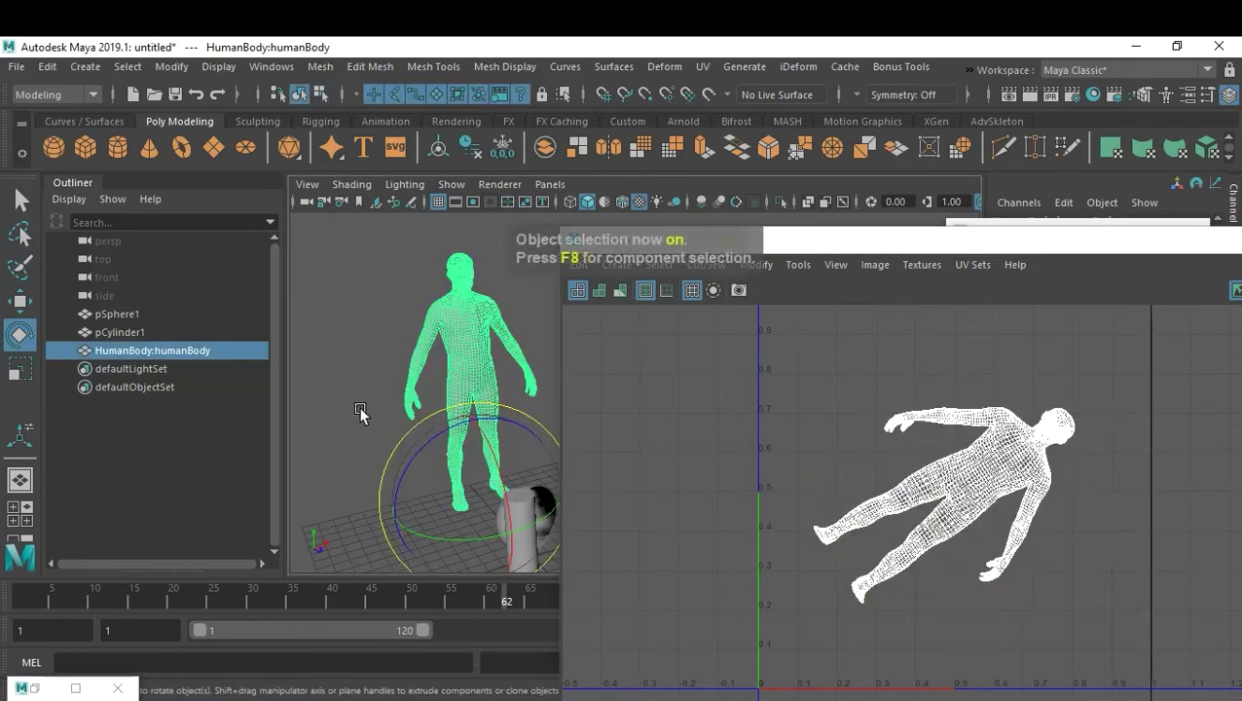
left_click(355, 413)
mouse_move(298, 601)
left_mouse_down()
mouse_move(209, 596)
mouse_move(300, 591)
mouse_move(436, 550)
mouse_move(497, 554)
mouse_move(580, 531)
mouse_move(264, 570)
mouse_move(429, 561)
mouse_move(270, 562)
left_mouse_up()
left_click_drag(1153, 245, 915, 211)
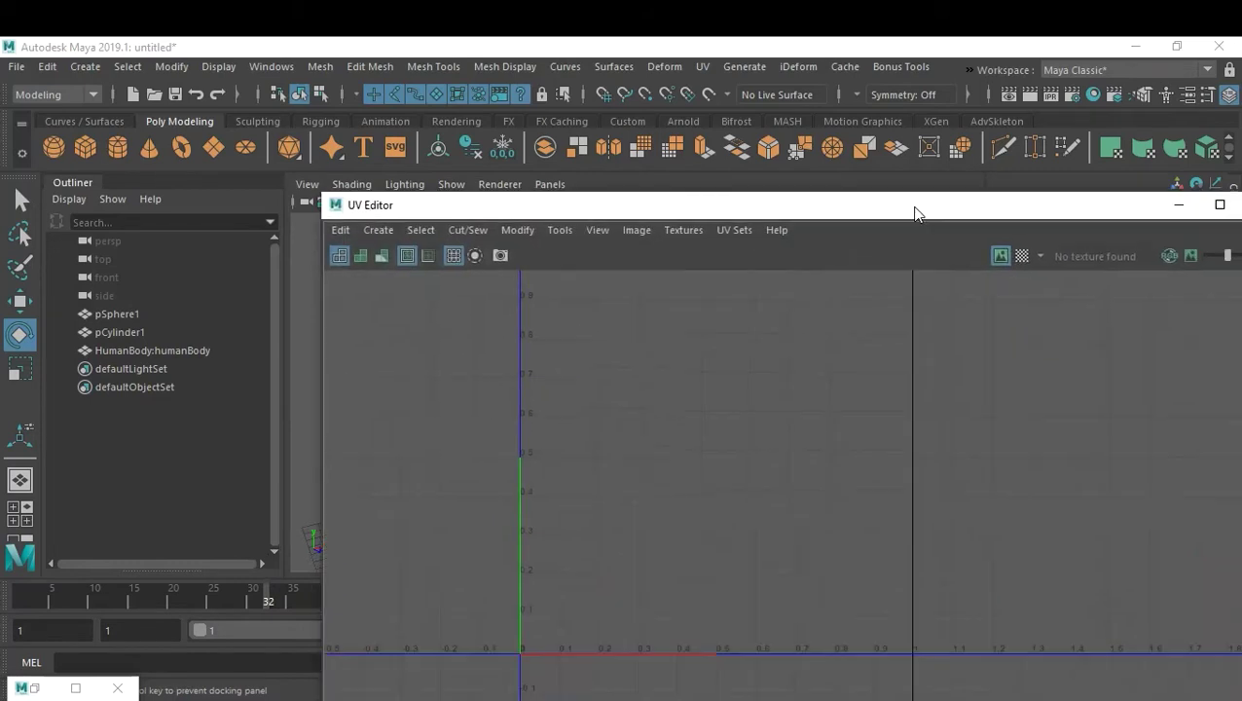
Step: Minimize the UV Editor to reveal the perspective view and select pSphere1
left_click(1177, 212)
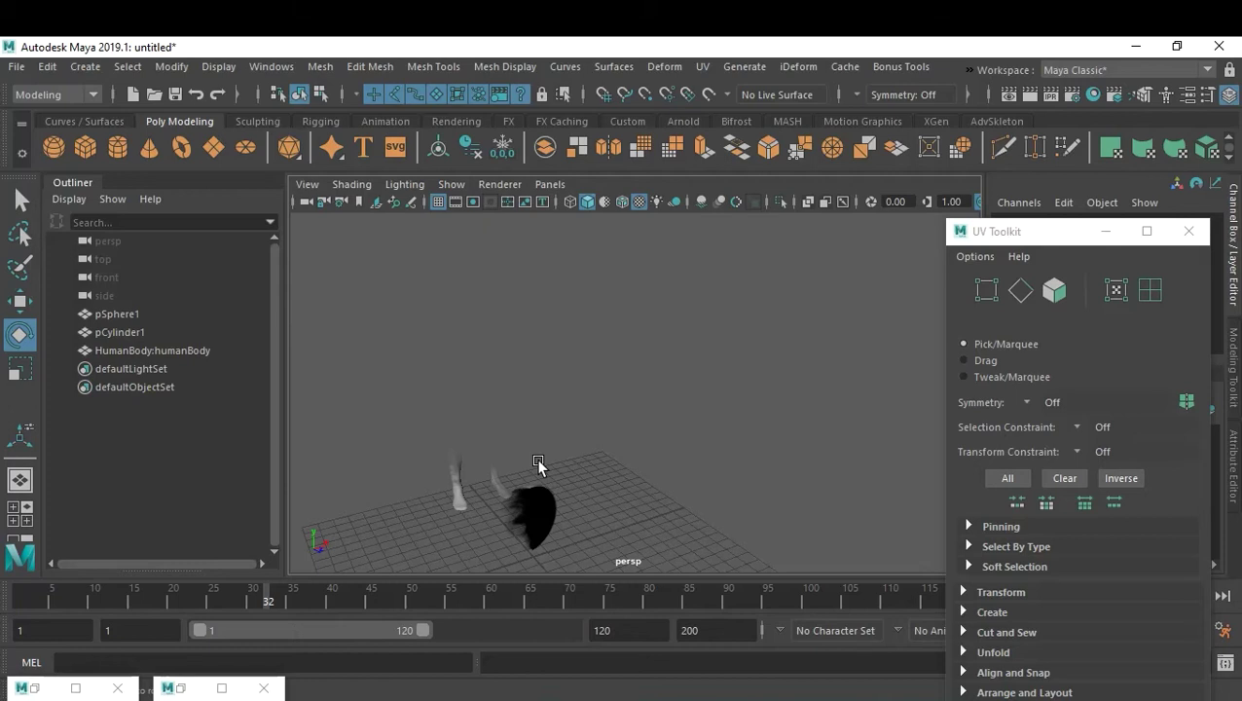
left_click(121, 315)
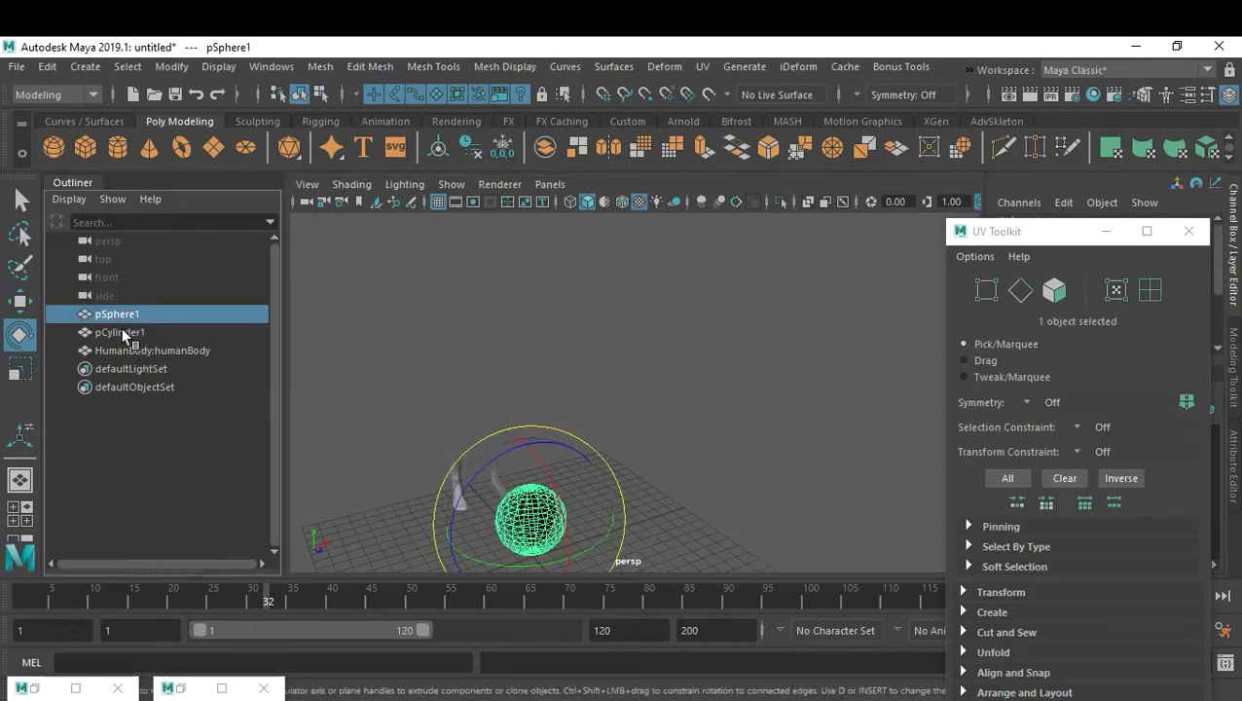
Step: Delete pSphere1 and pCylinder1, then move the HumanBody forward toward the camera
left_click(131, 332, "shift")
key("Delete")
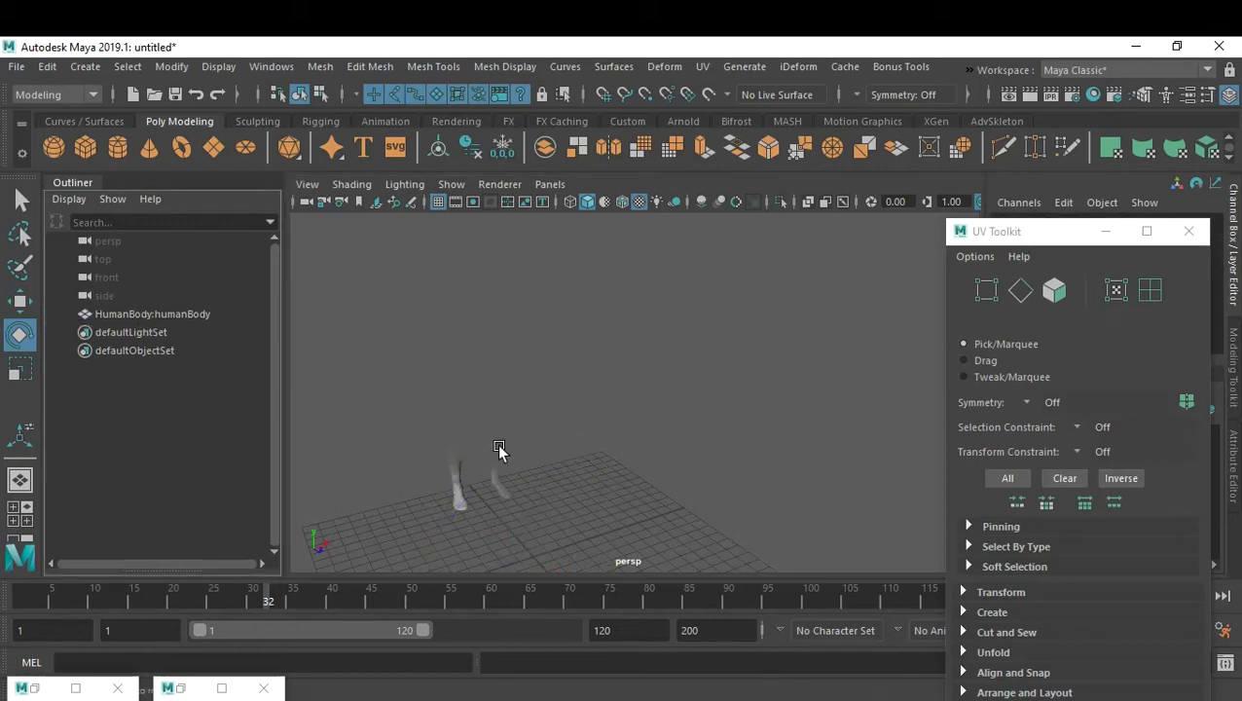
left_click(459, 489)
left_click_drag(546, 480, 488, 446, "alt")
left_click(536, 435)
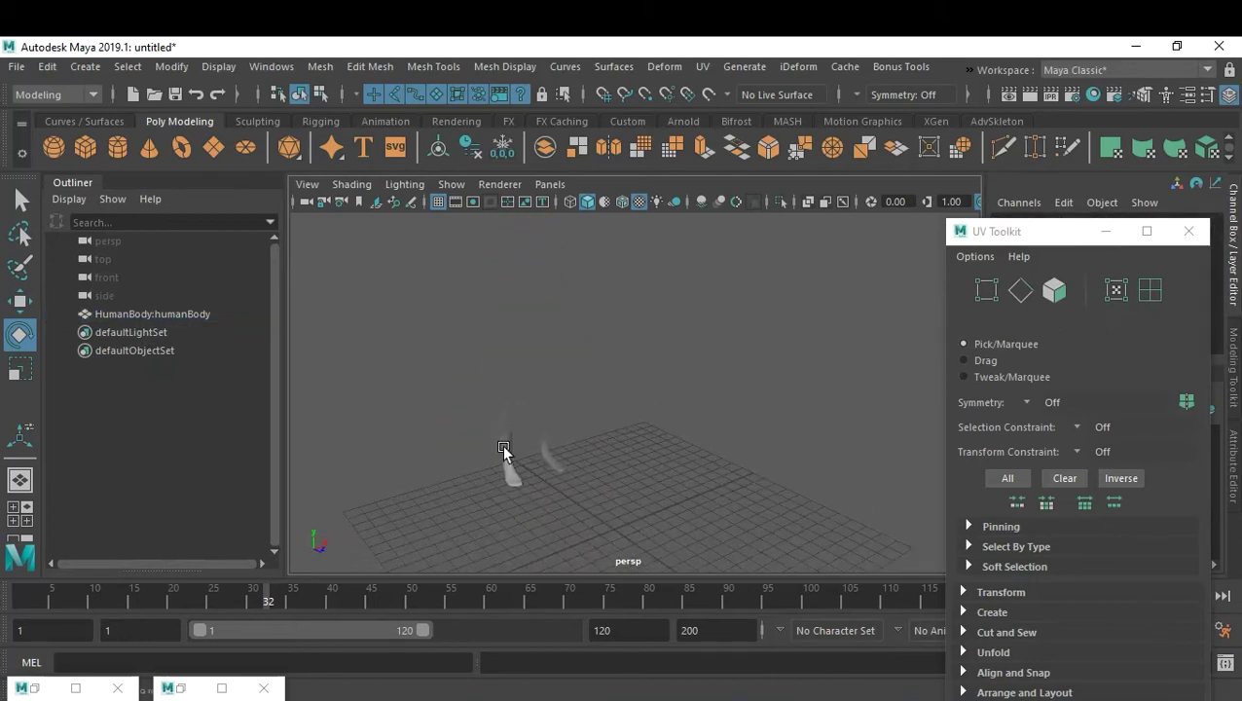
left_click(503, 445)
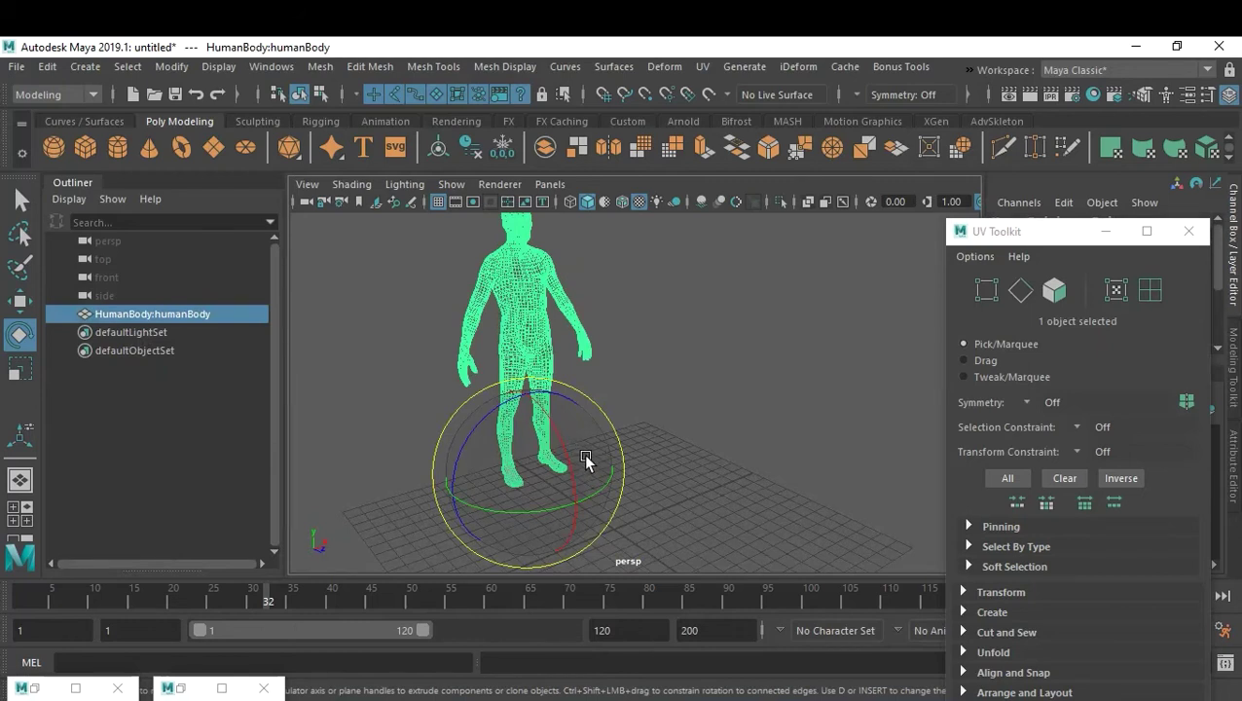
key("w")
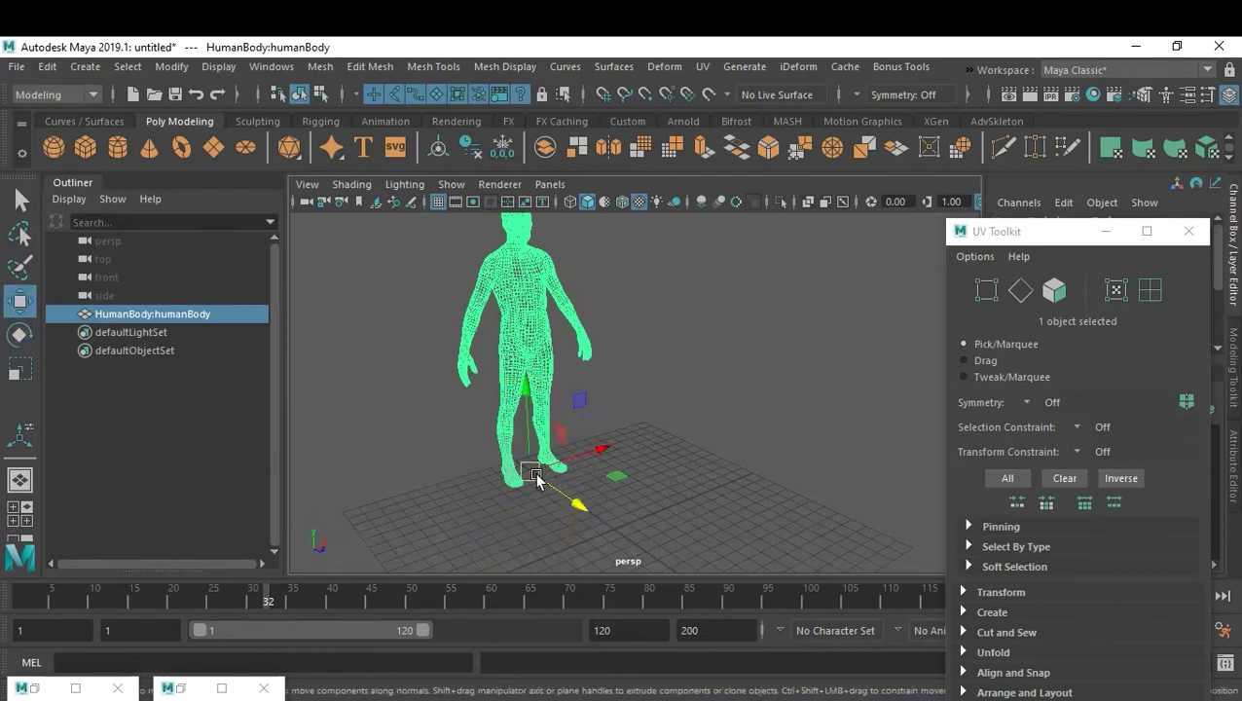
left_click_drag(533, 477, 652, 398)
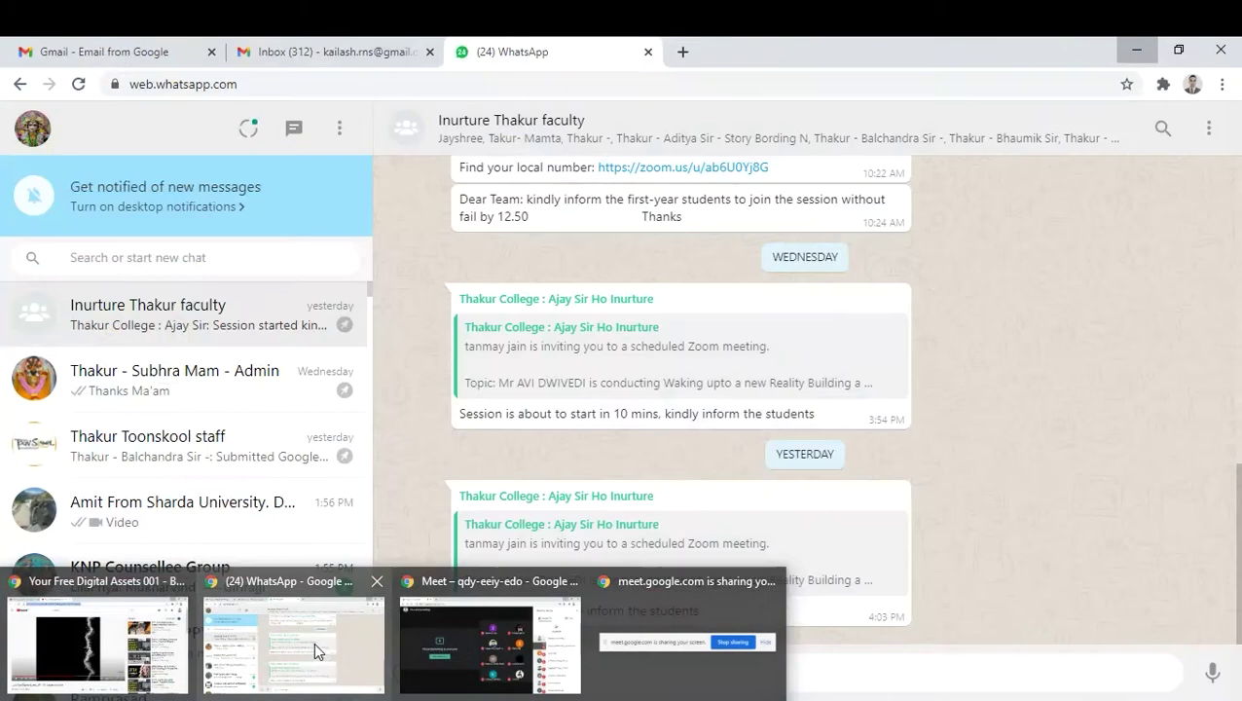
left_click(310, 650)
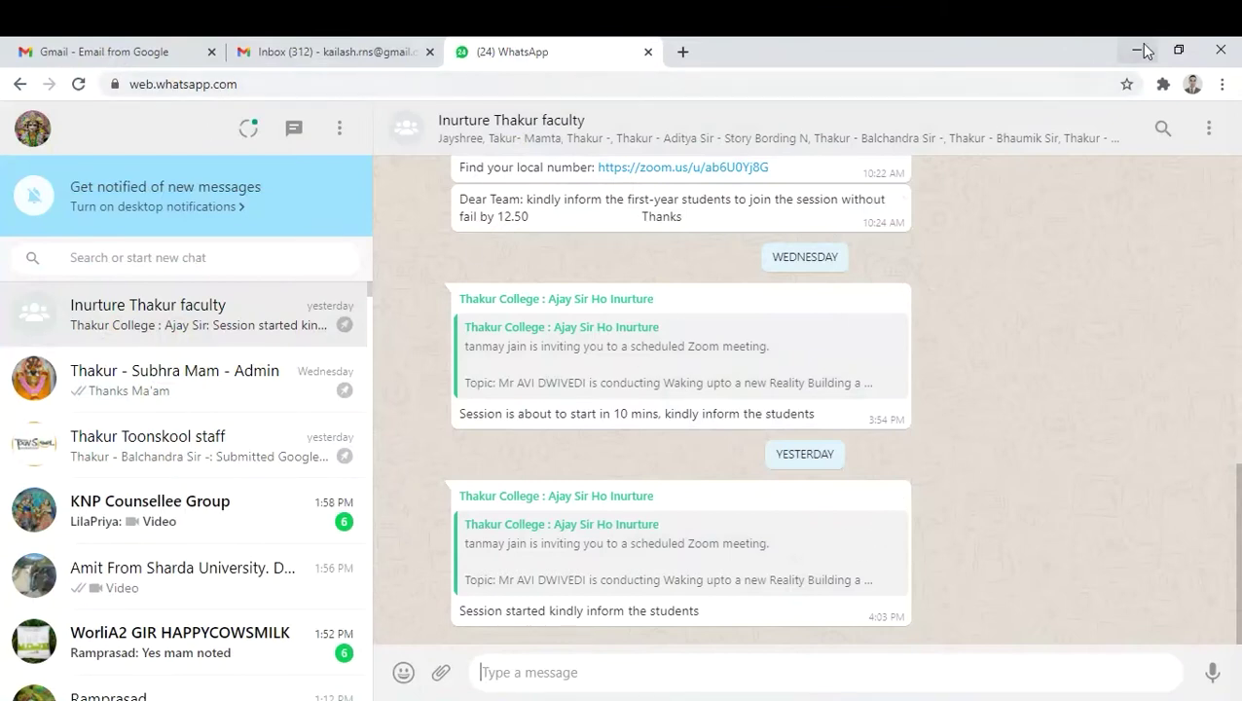
left_click(1139, 51)
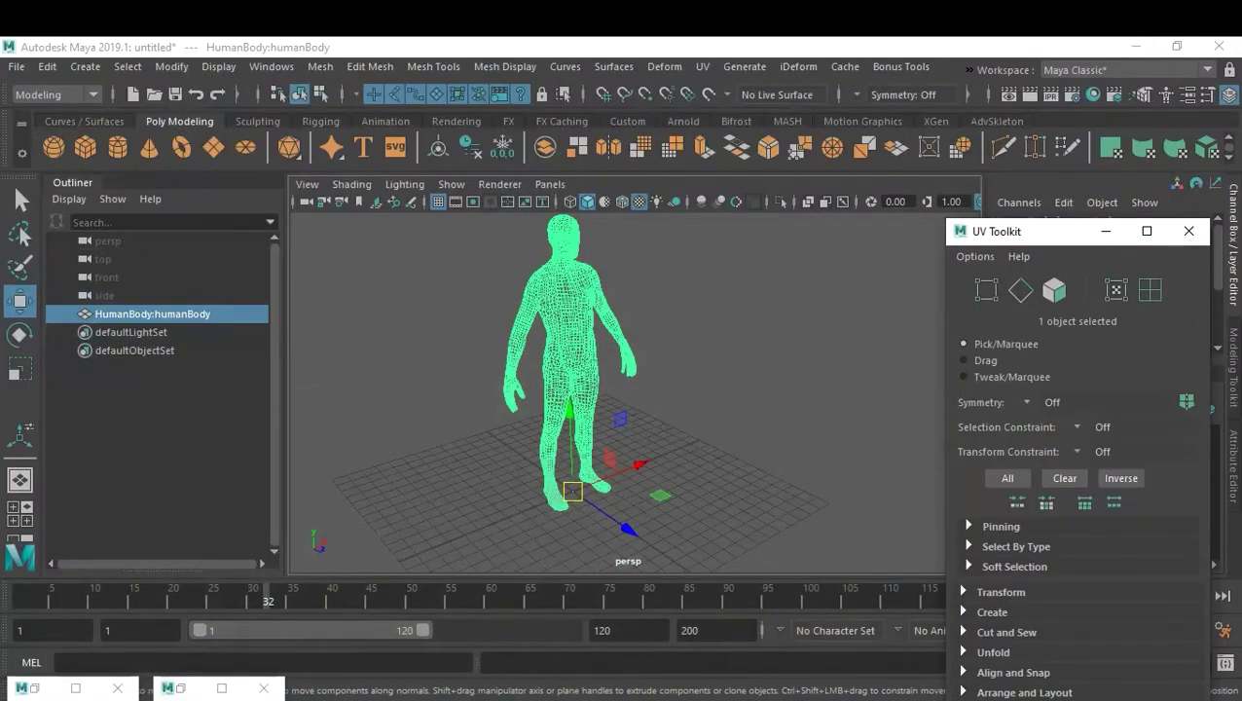
mouse_move(392, 699)
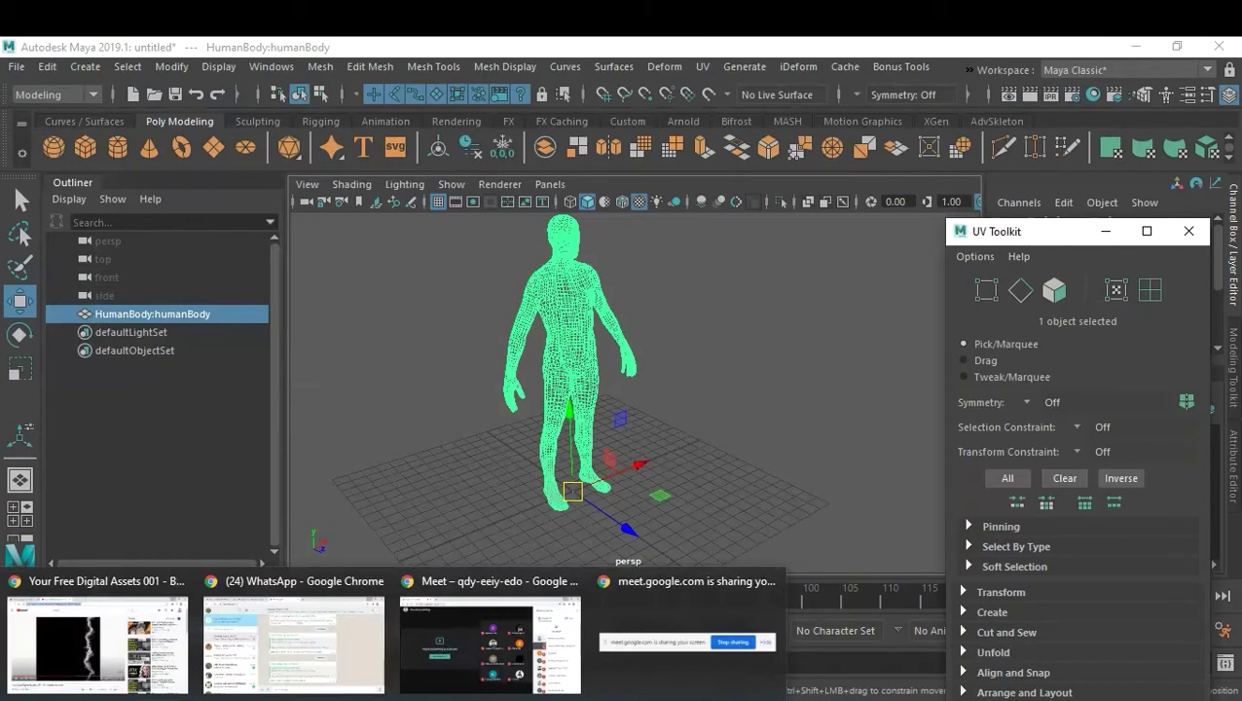
left_click(501, 642)
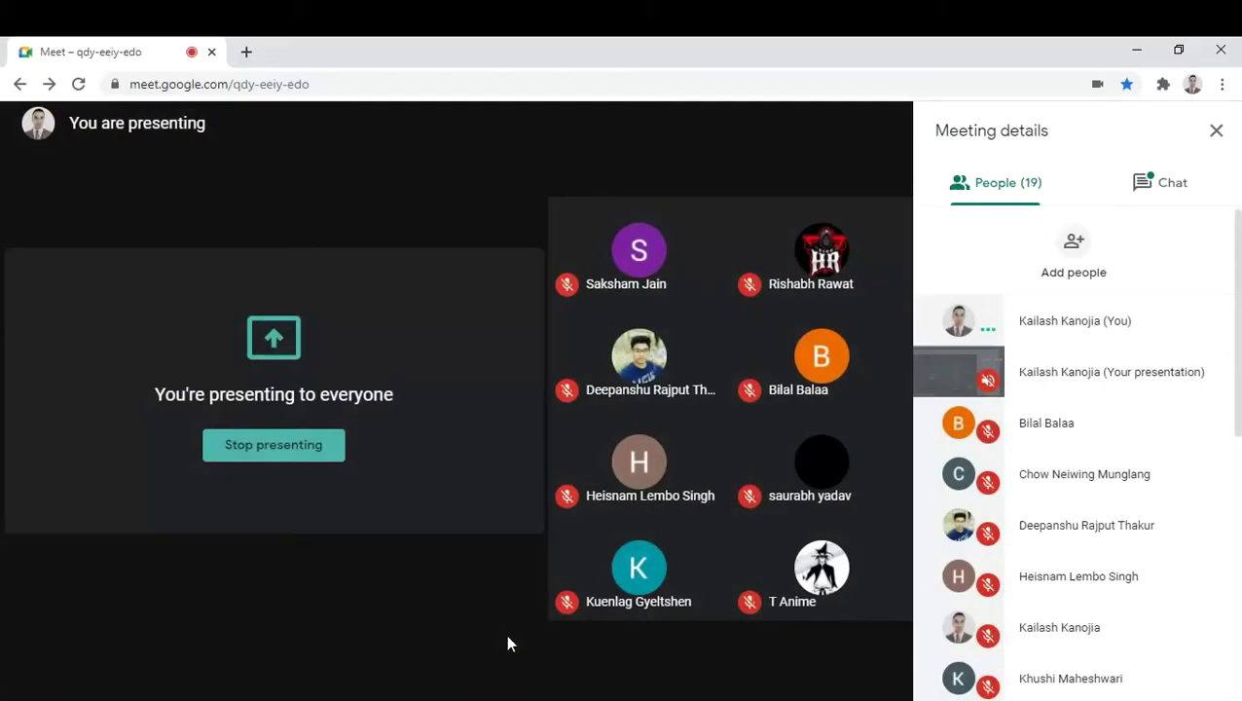
left_click(1158, 187)
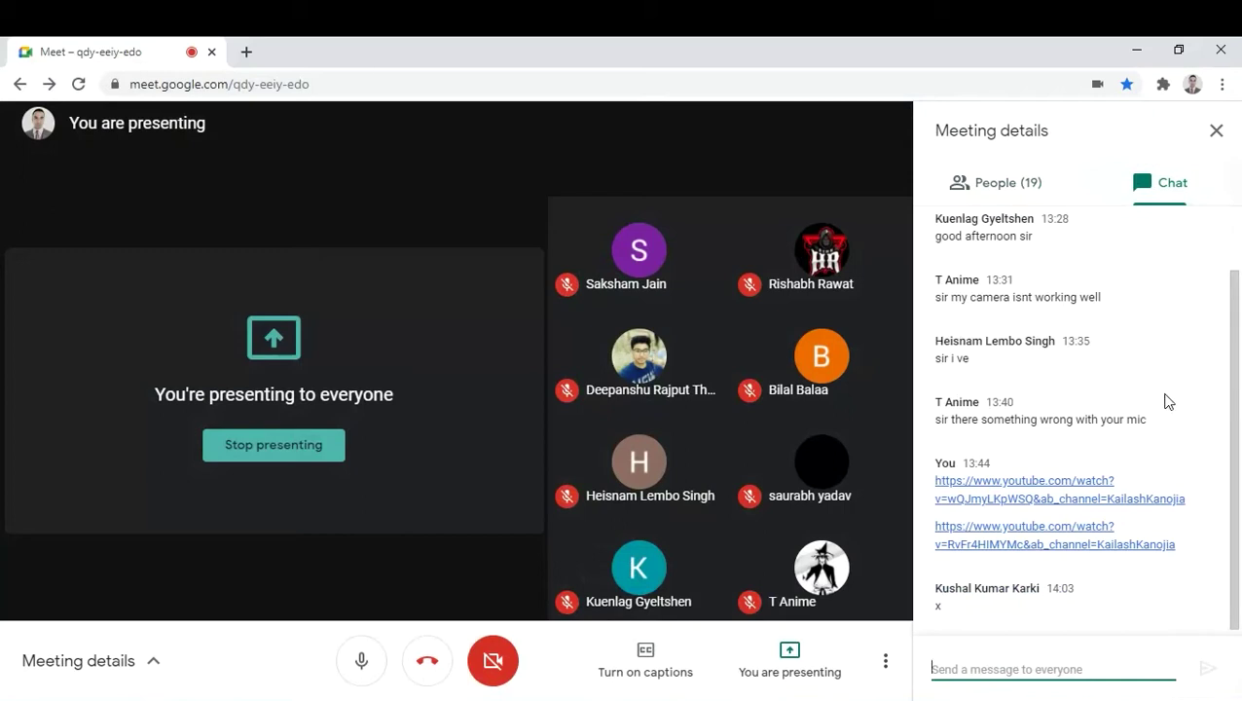
left_click(1135, 50)
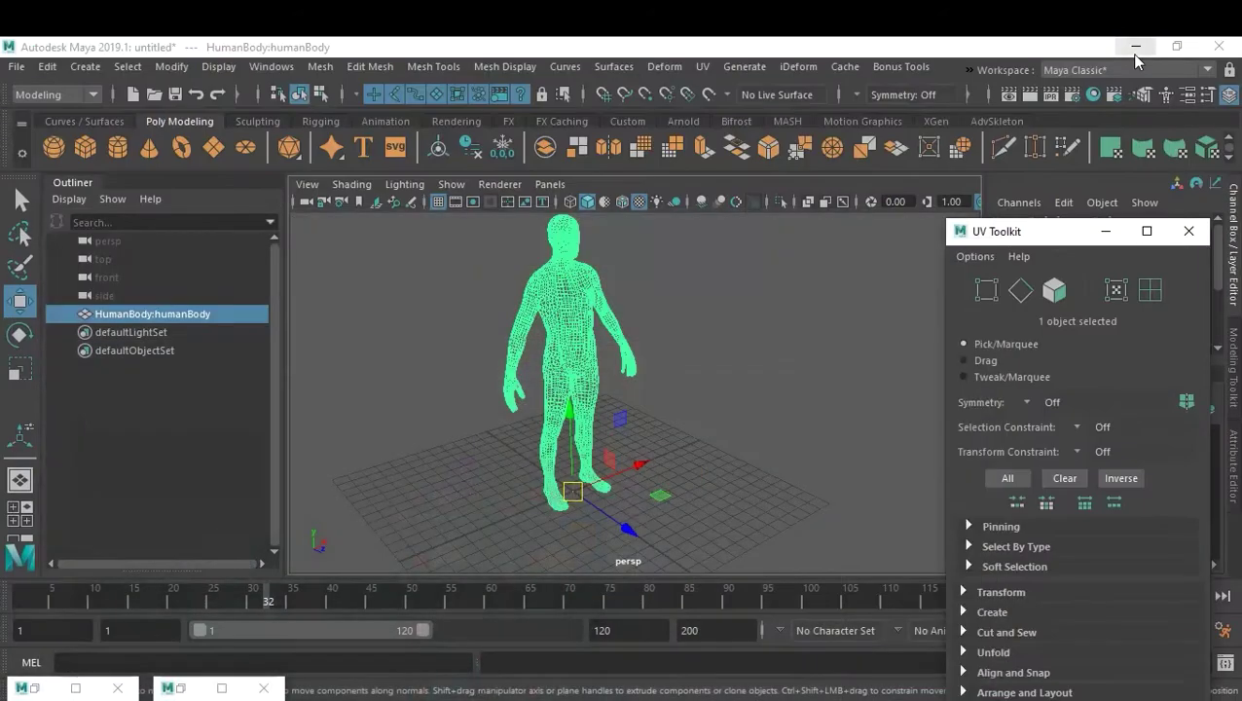
Step: Scrub the timeline to frame 50, close the UV Toolkit and reselect the HumanBody
left_click(773, 393)
left_click_drag(540, 416, 607, 428, "alt")
left_click_drag(249, 601, 417, 628)
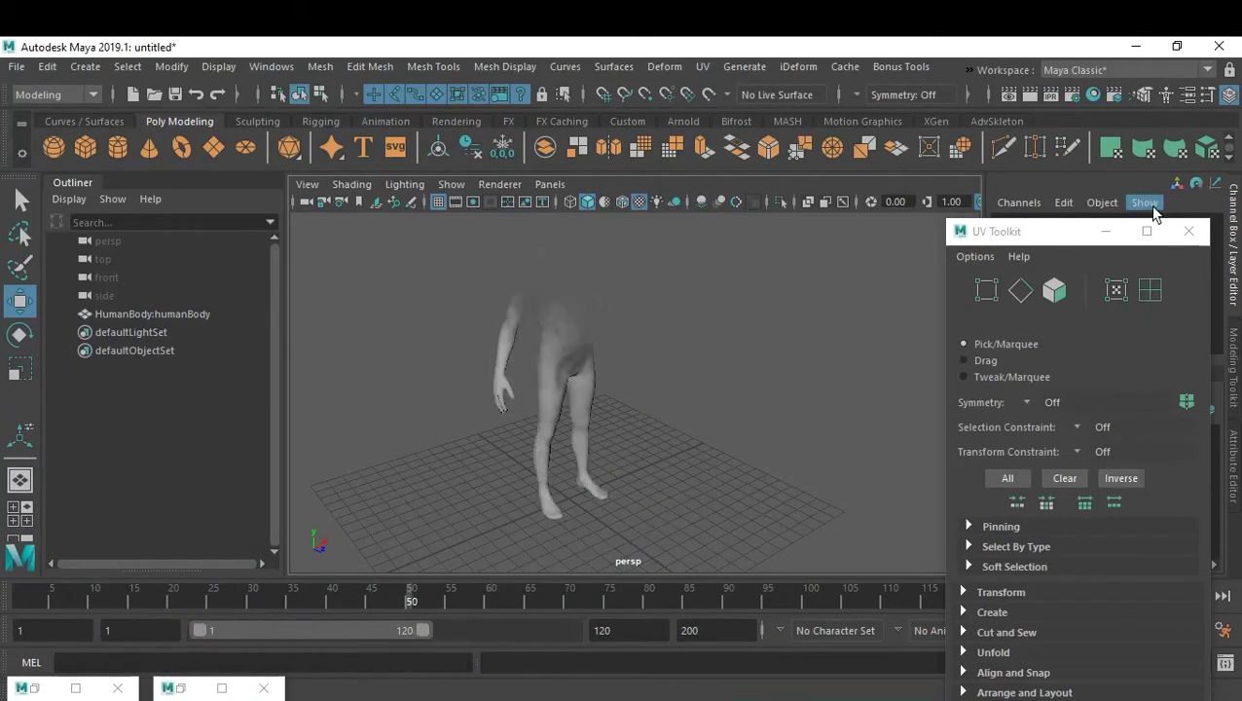
left_click(1189, 230)
left_click(581, 365)
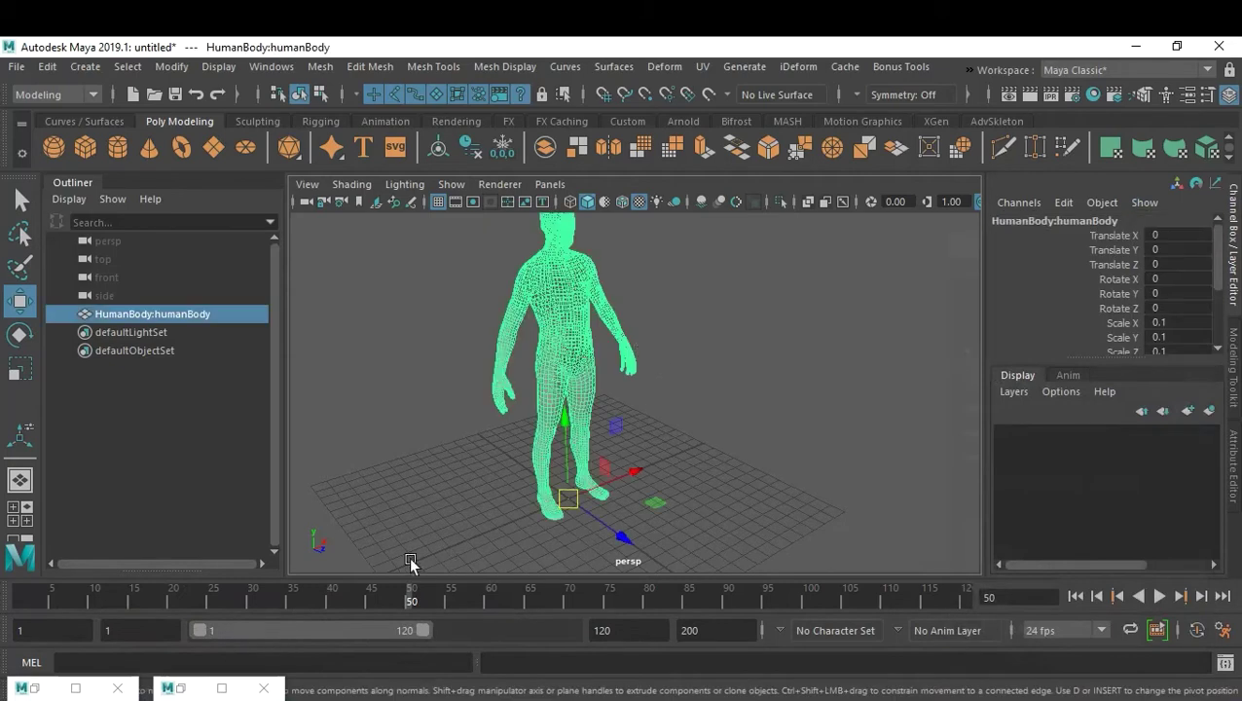
mouse_move(394, 696)
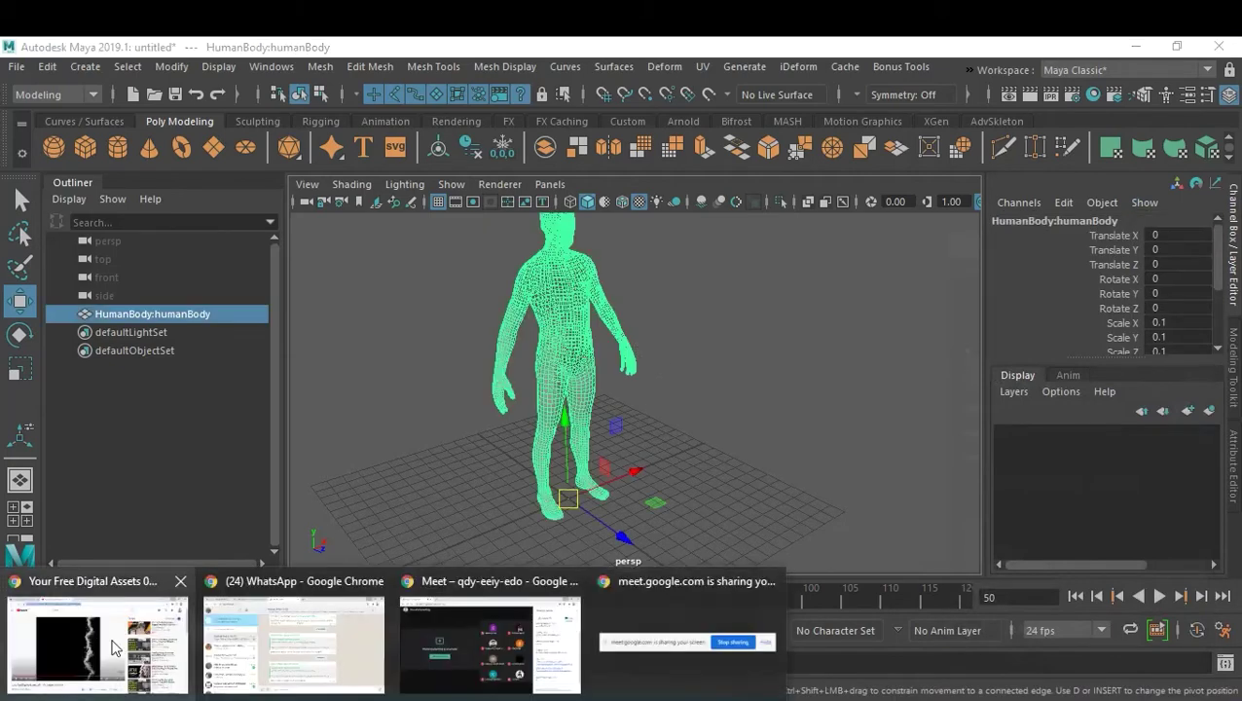
left_click(115, 647)
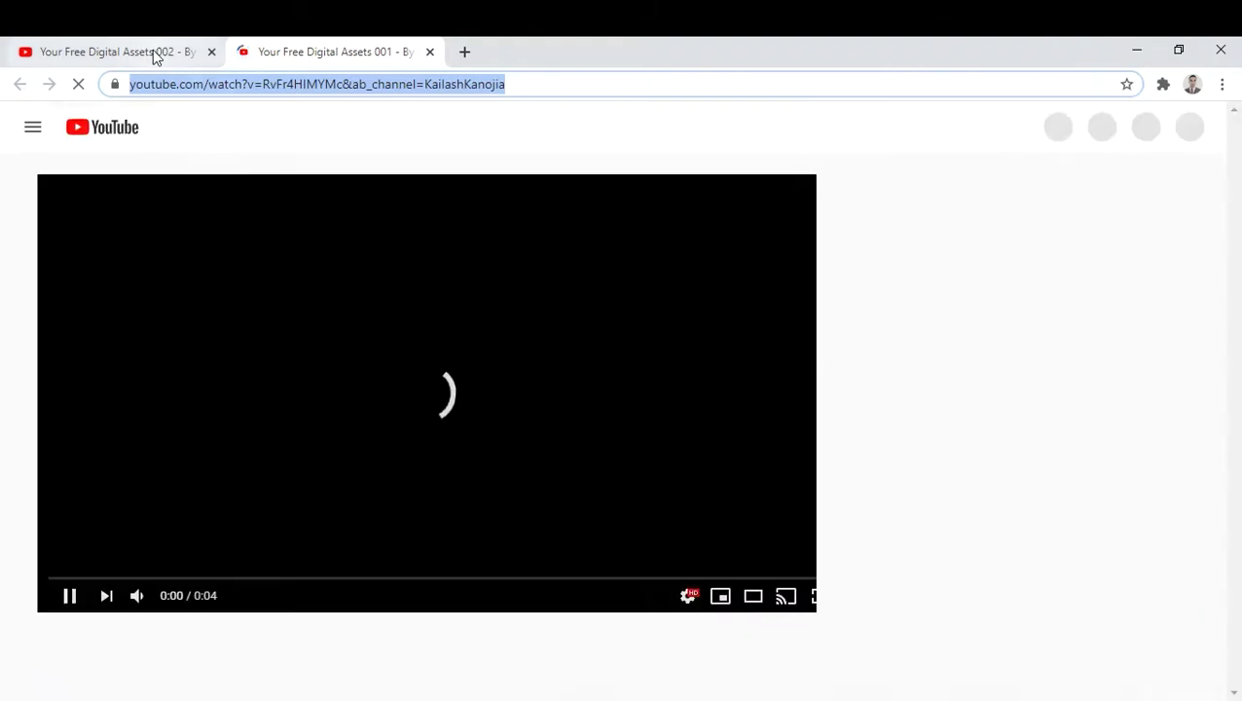
left_click(154, 55)
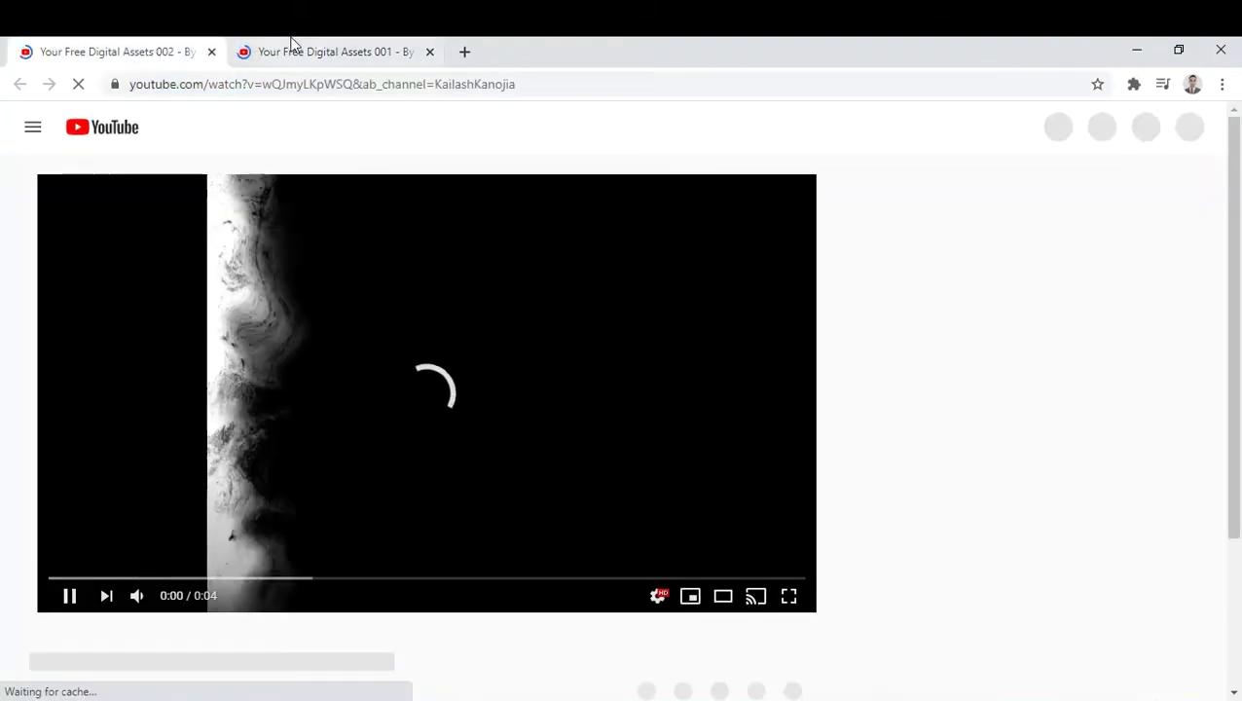
left_click(314, 51)
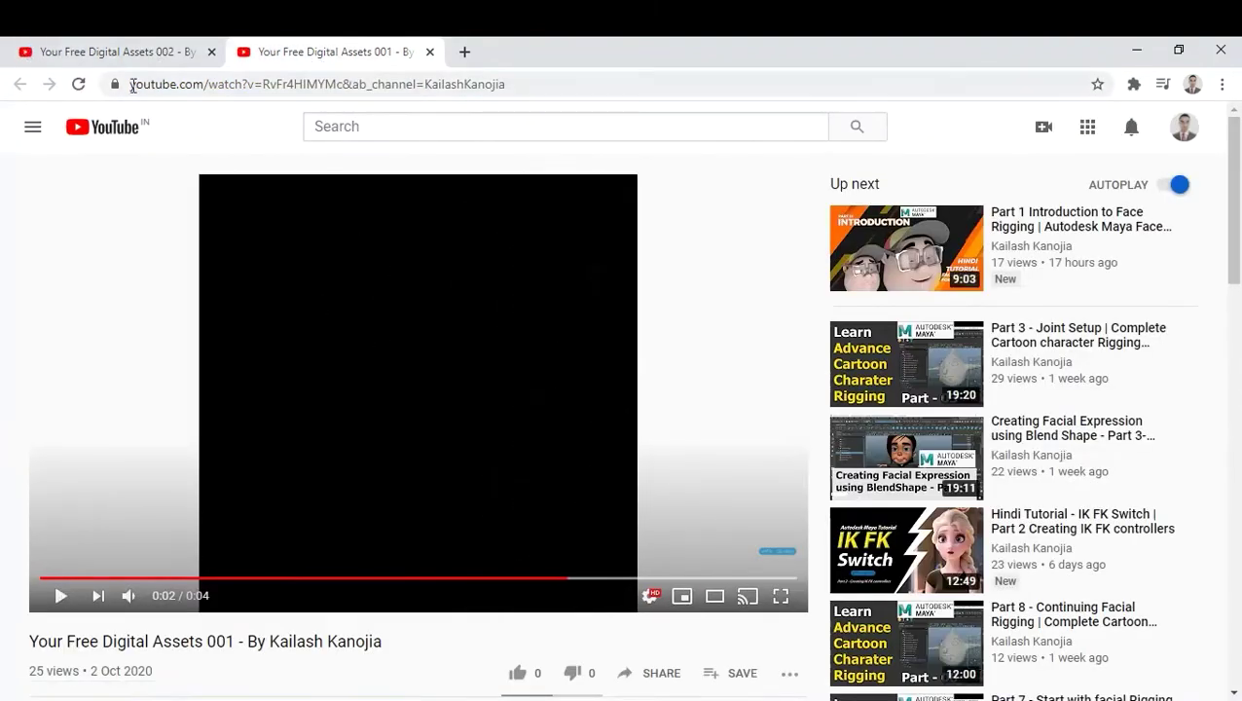
left_click(113, 51)
left_click(375, 367)
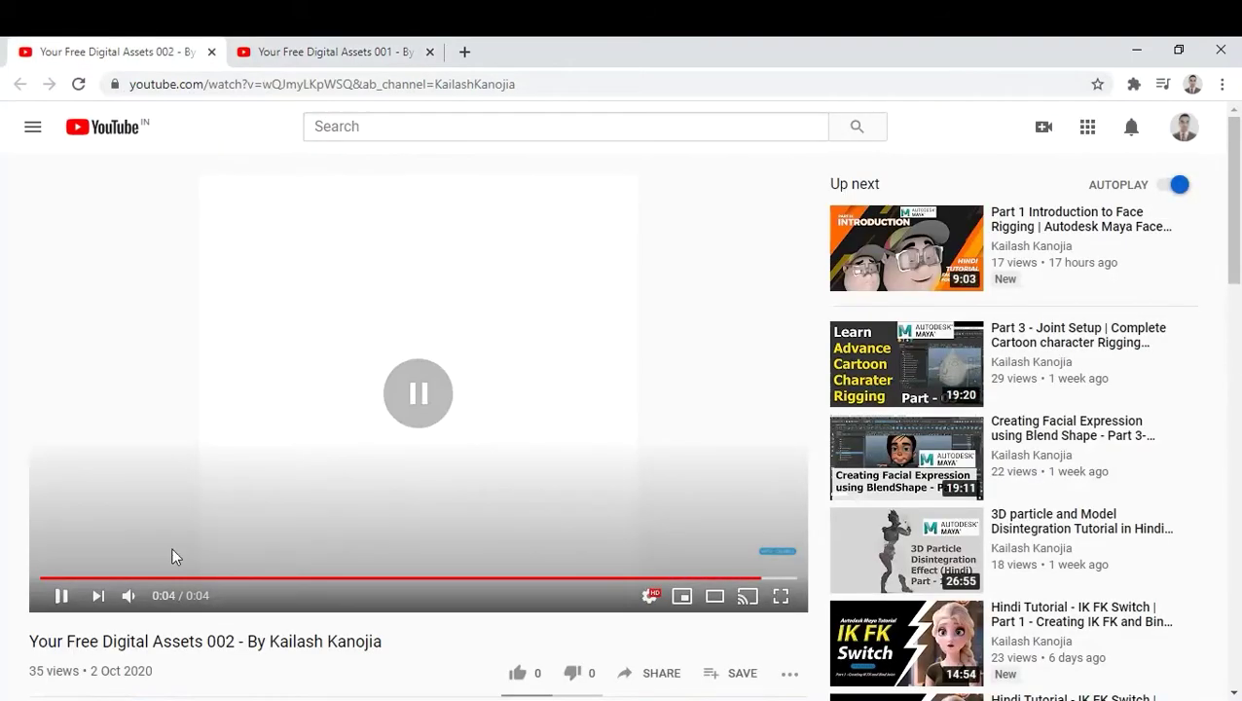
left_click(60, 595)
left_click(418, 457)
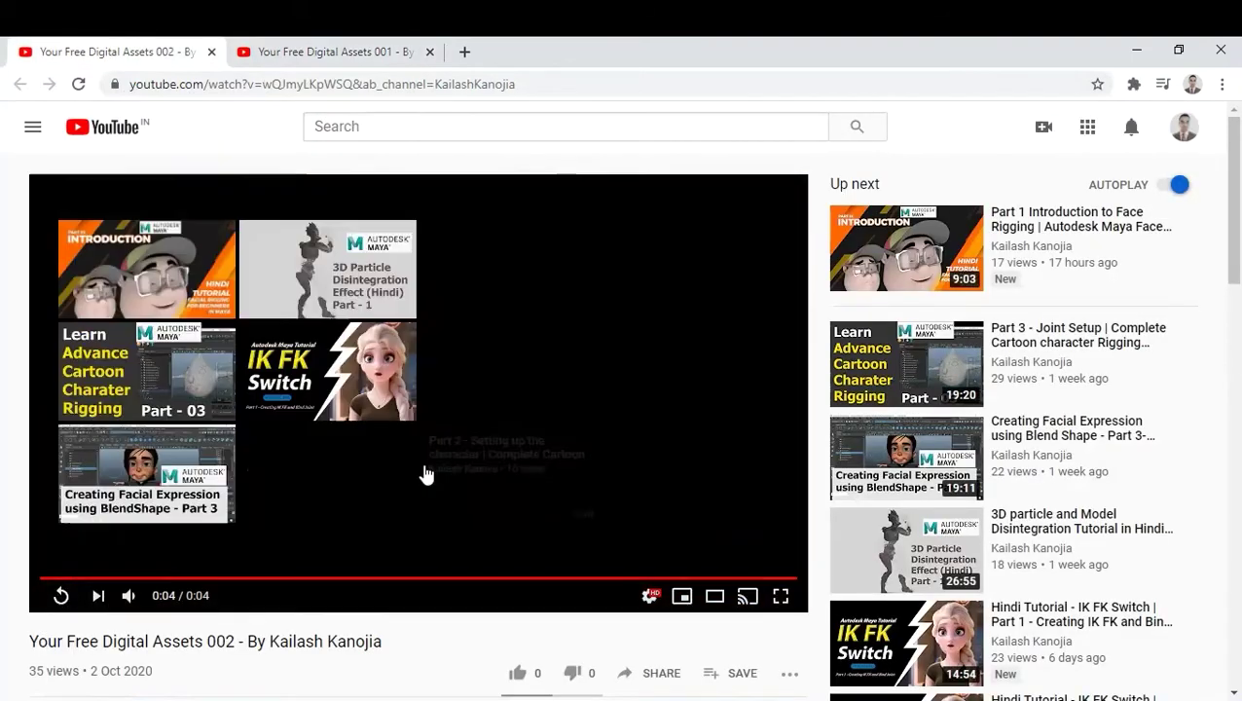
left_click(61, 596)
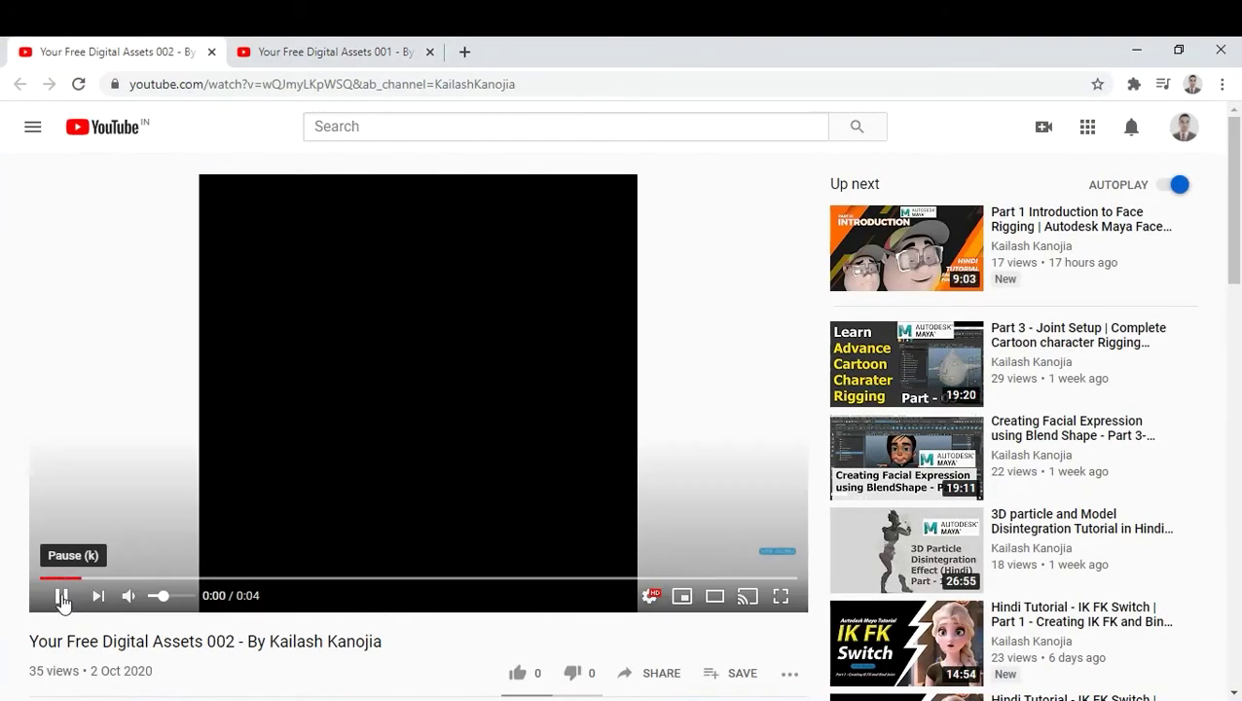
left_click(432, 394)
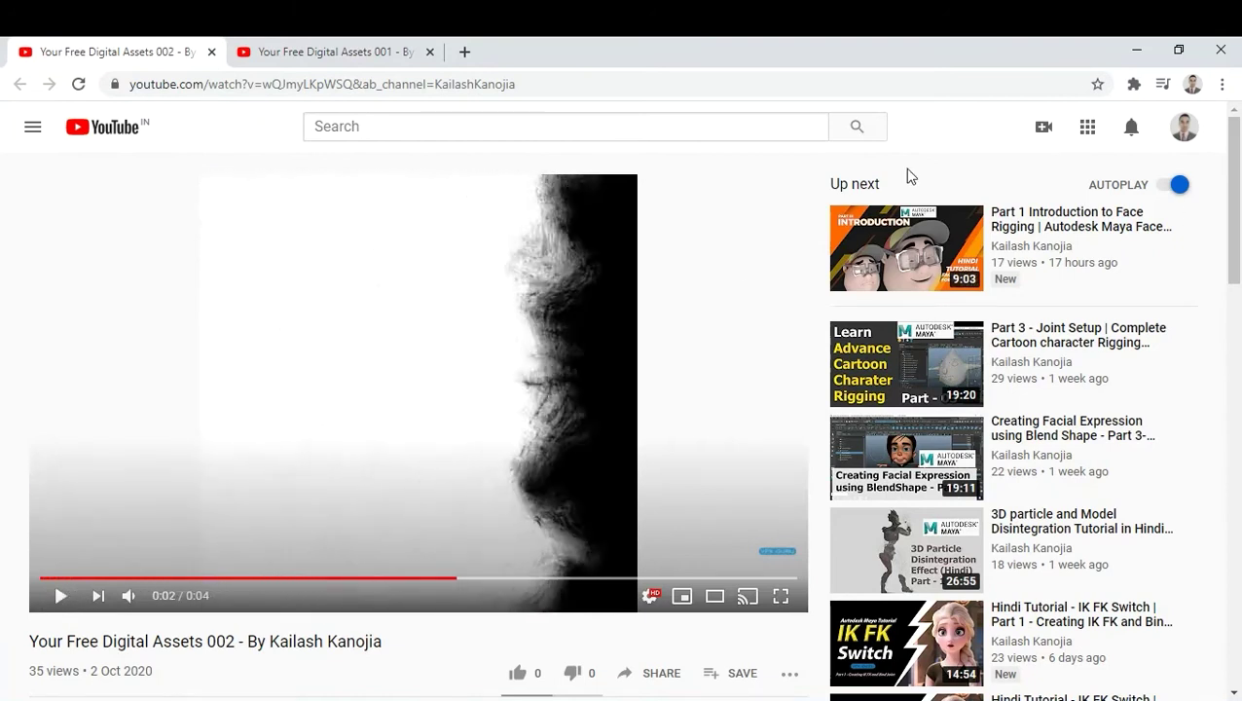
left_click(1135, 51)
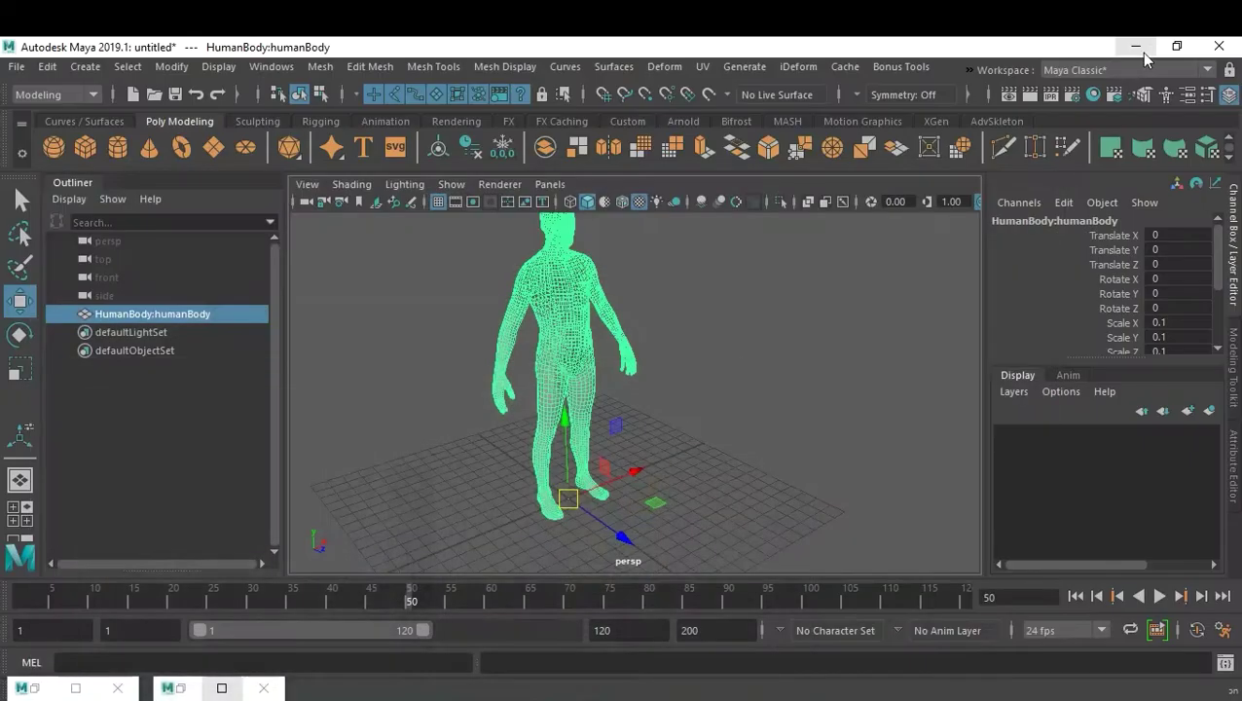
Step: Select the human body and show its lambert2 material attributes
left_click(708, 380)
scroll(678, 363, "down", 3)
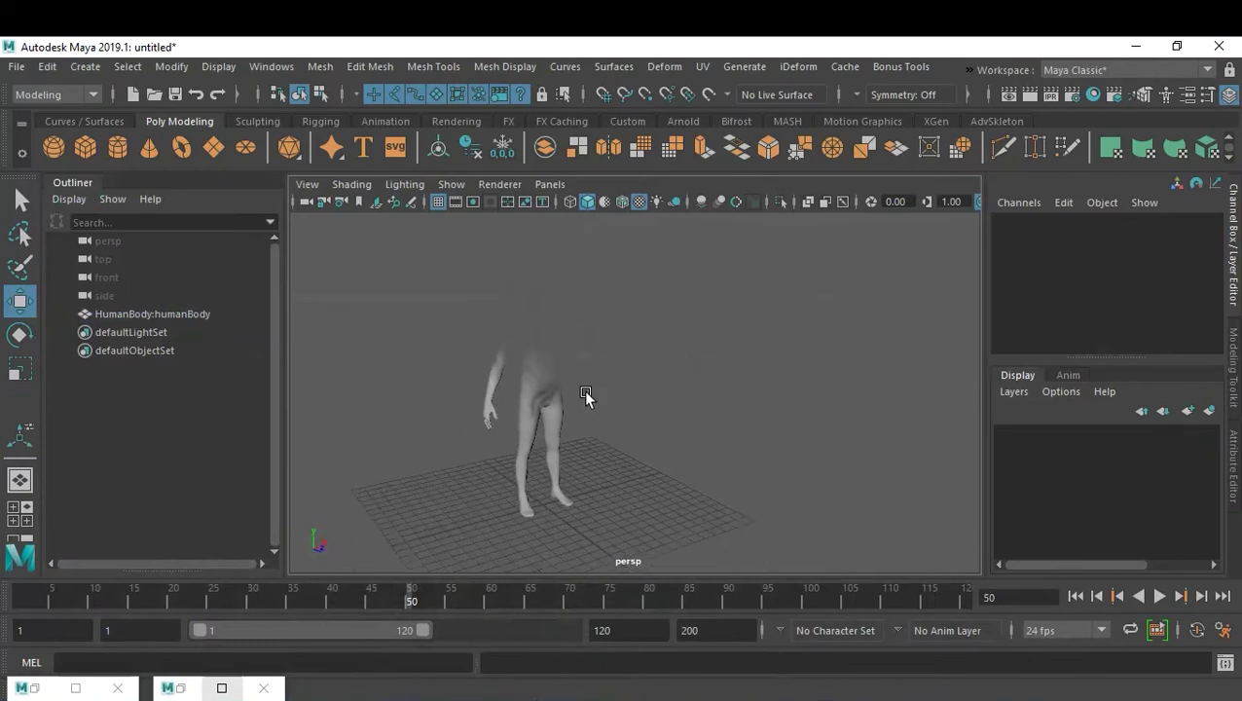
left_click(535, 417)
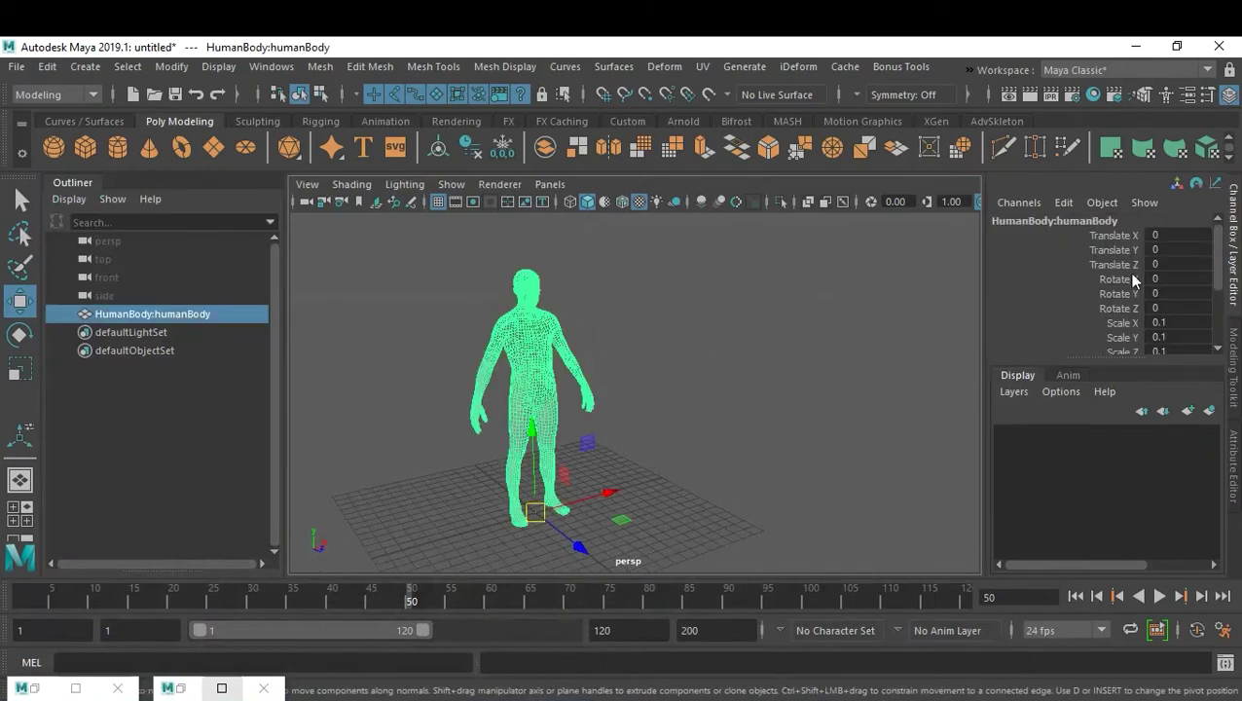
key("ctrl+a")
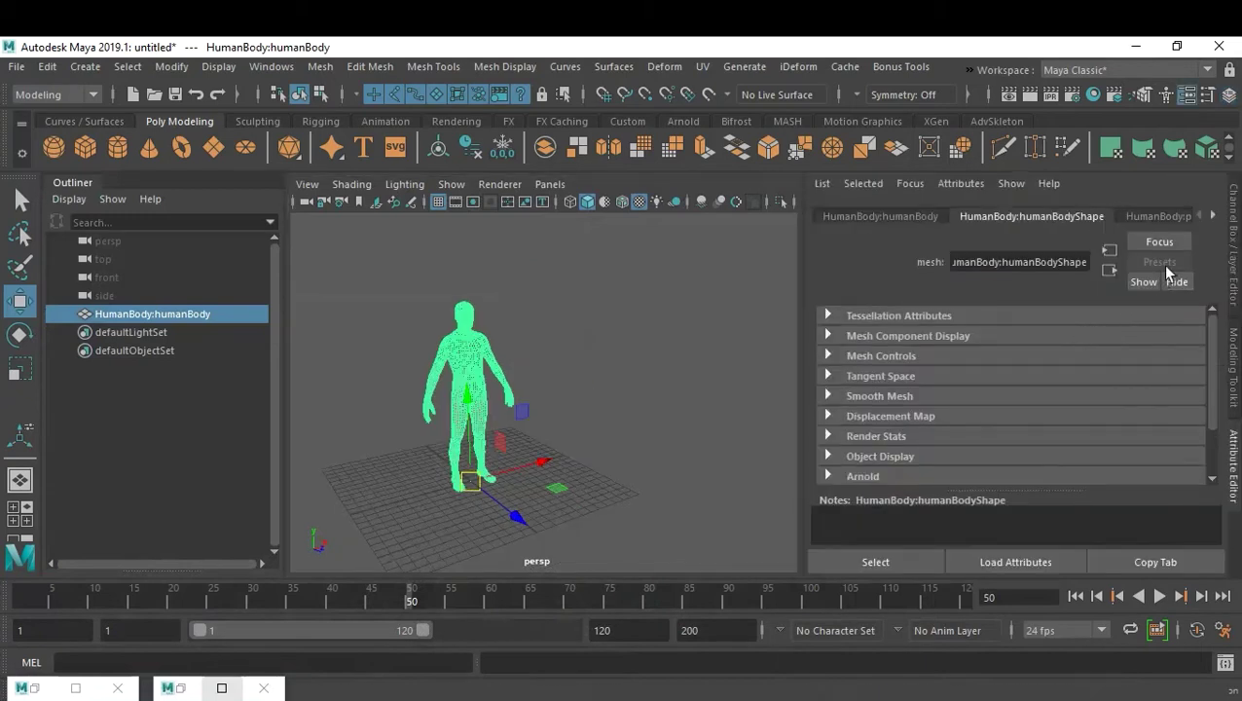
left_click(1213, 215)
left_click(1212, 215)
left_click(1212, 215)
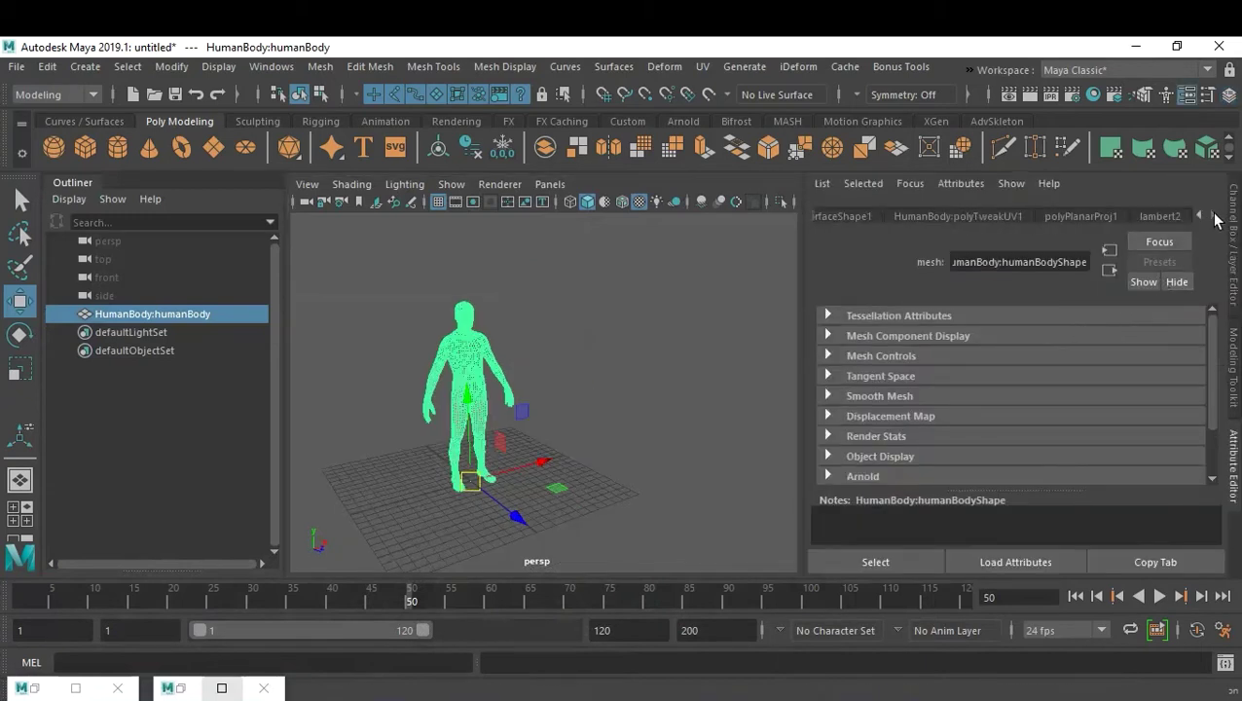
left_click(1160, 216)
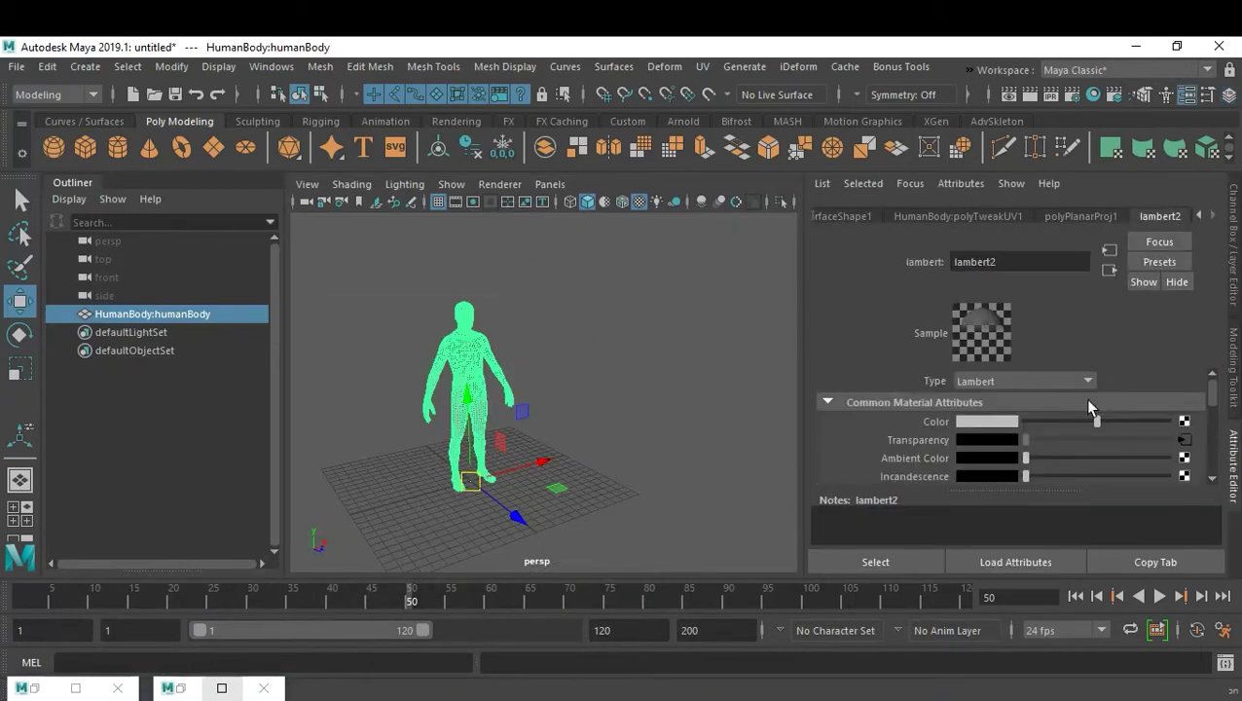
Step: From lambert2's Transparency map, reach file1 and turn on Invert under Effects
left_click(1182, 440)
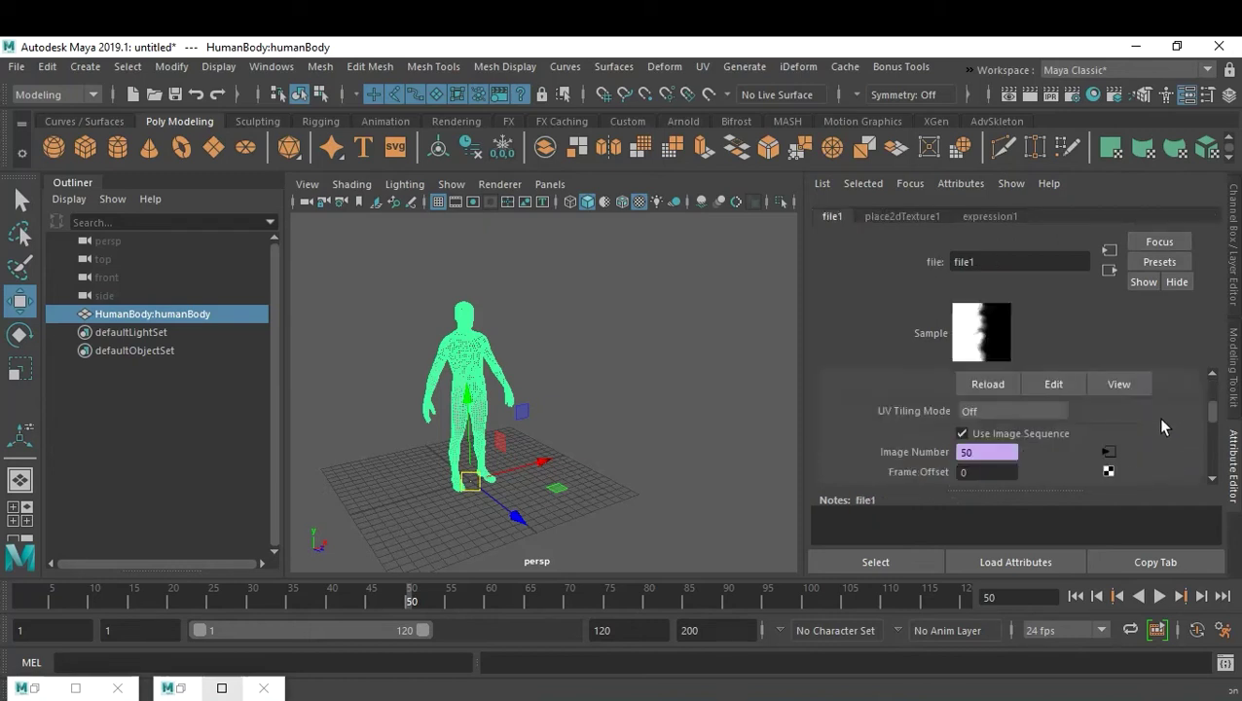
scroll(1155, 418, "down", 5)
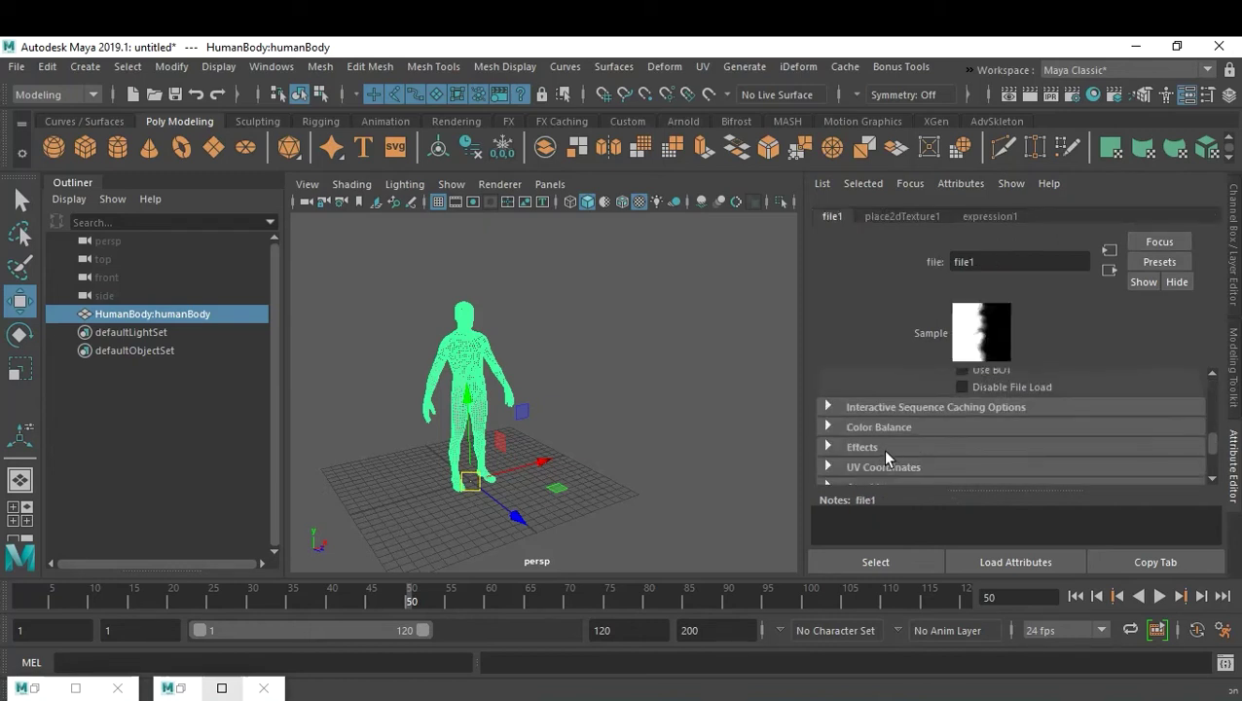
scroll(1065, 373, "up", 2)
scroll(1066, 374, "down", 1)
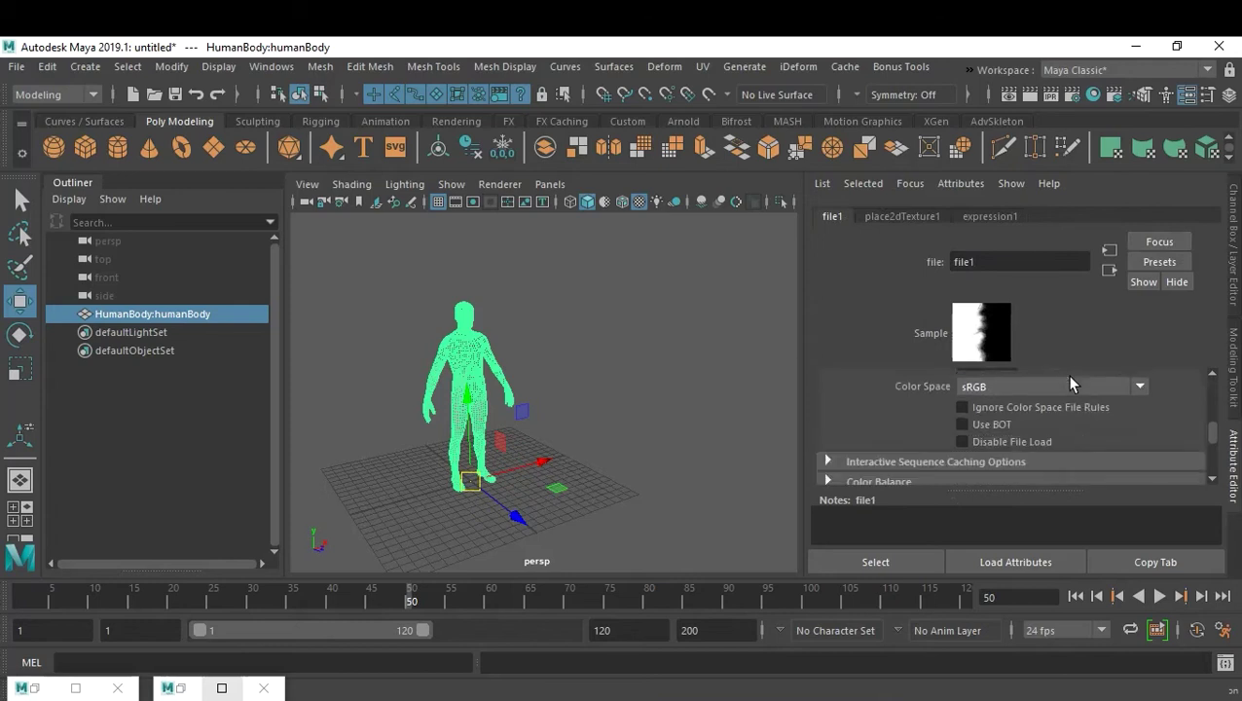
scroll(931, 448, "down", 2)
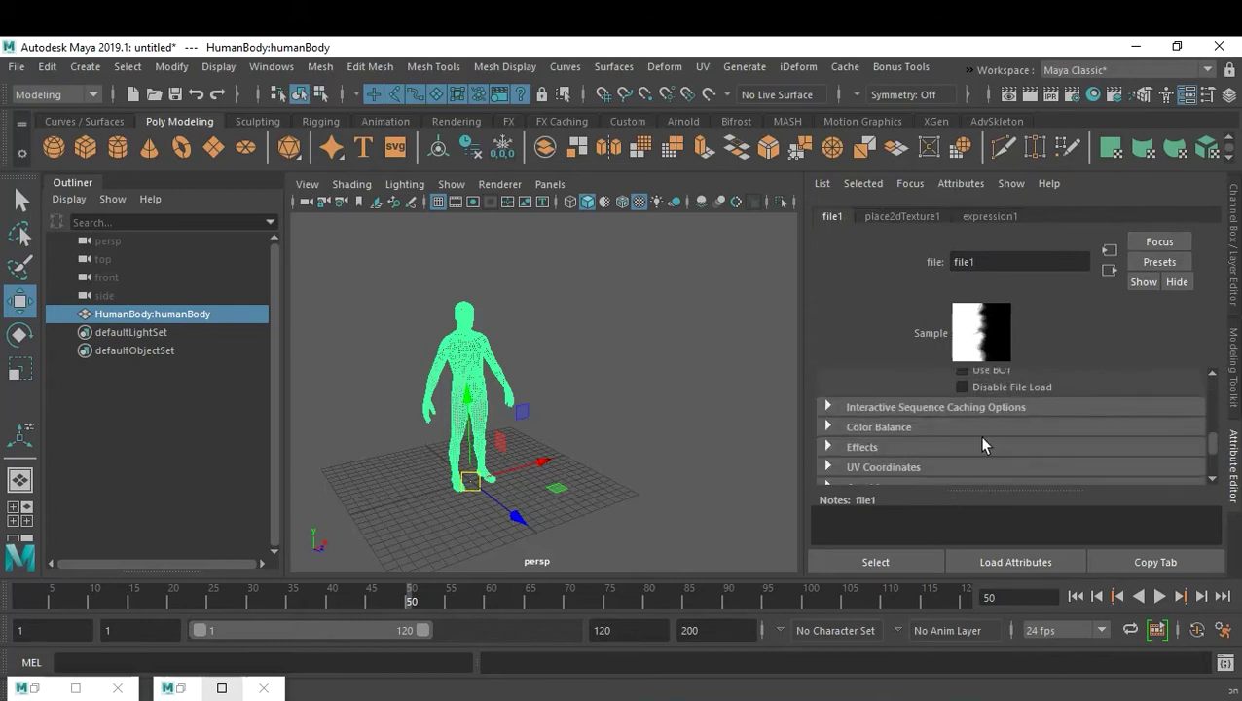
left_click(881, 447)
scroll(964, 440, "down", 4)
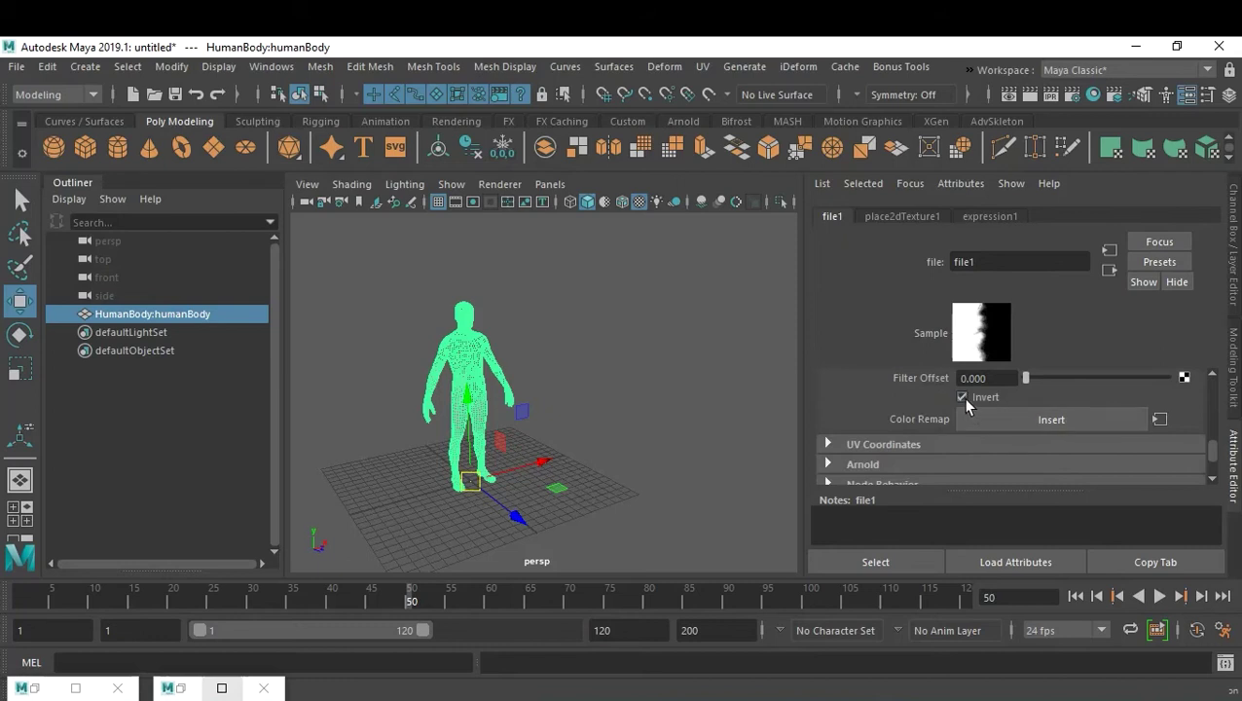
left_click(962, 397)
left_click(623, 419)
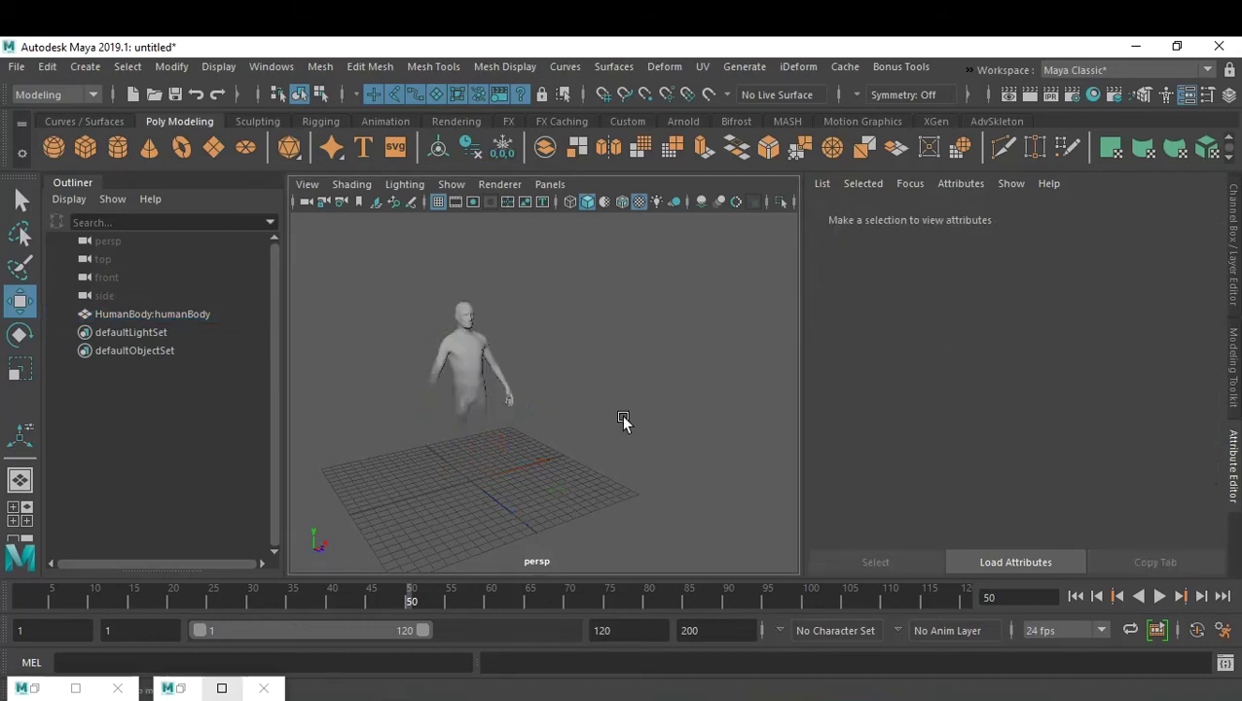
Step: Play and scrub to frame 34, orbiting around the legs to inspect the dissolve
key("alt+v")
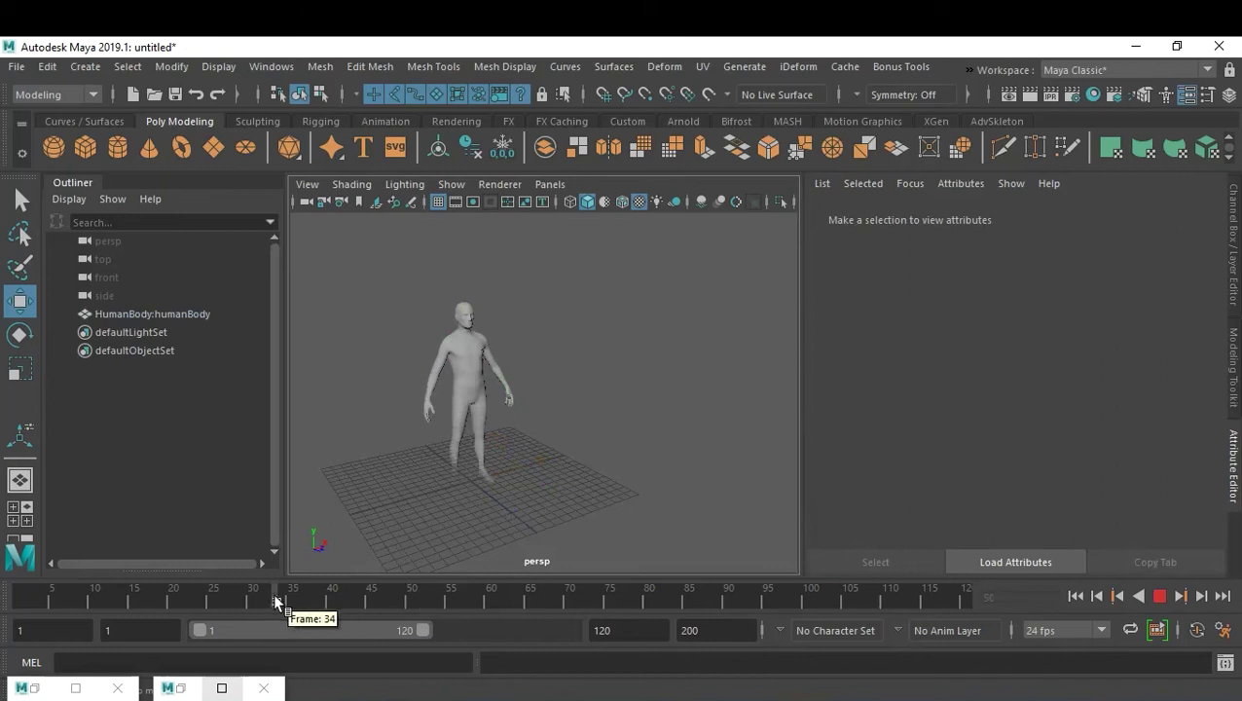
mouse_move(89, 594)
left_mouse_down()
mouse_move(63, 596)
mouse_move(285, 611)
mouse_move(530, 576)
mouse_move(602, 589)
mouse_move(206, 616)
mouse_move(167, 632)
mouse_move(300, 654)
left_mouse_up()
scroll(515, 415, "up", 6)
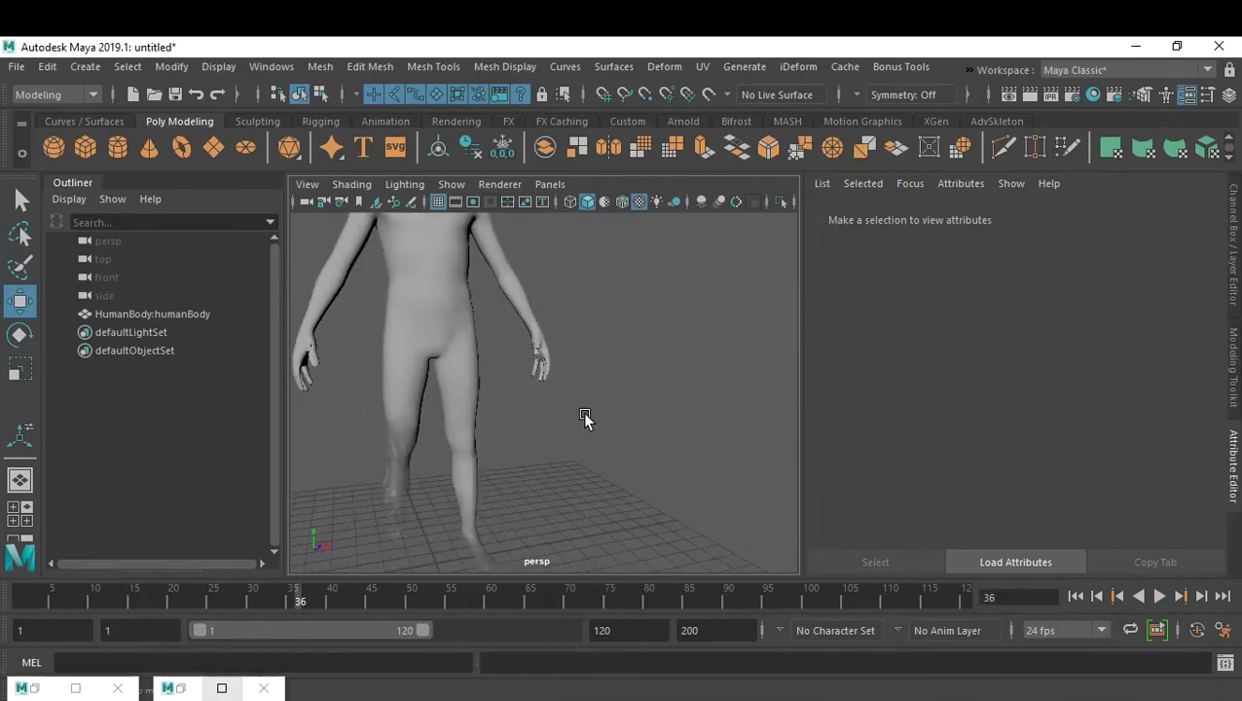
mouse_move(579, 416)
left_mouse_down("alt")
mouse_move(654, 421)
mouse_move(610, 413)
mouse_move(577, 426)
mouse_move(602, 435)
mouse_move(621, 422)
mouse_move(601, 416)
left_mouse_up("alt")
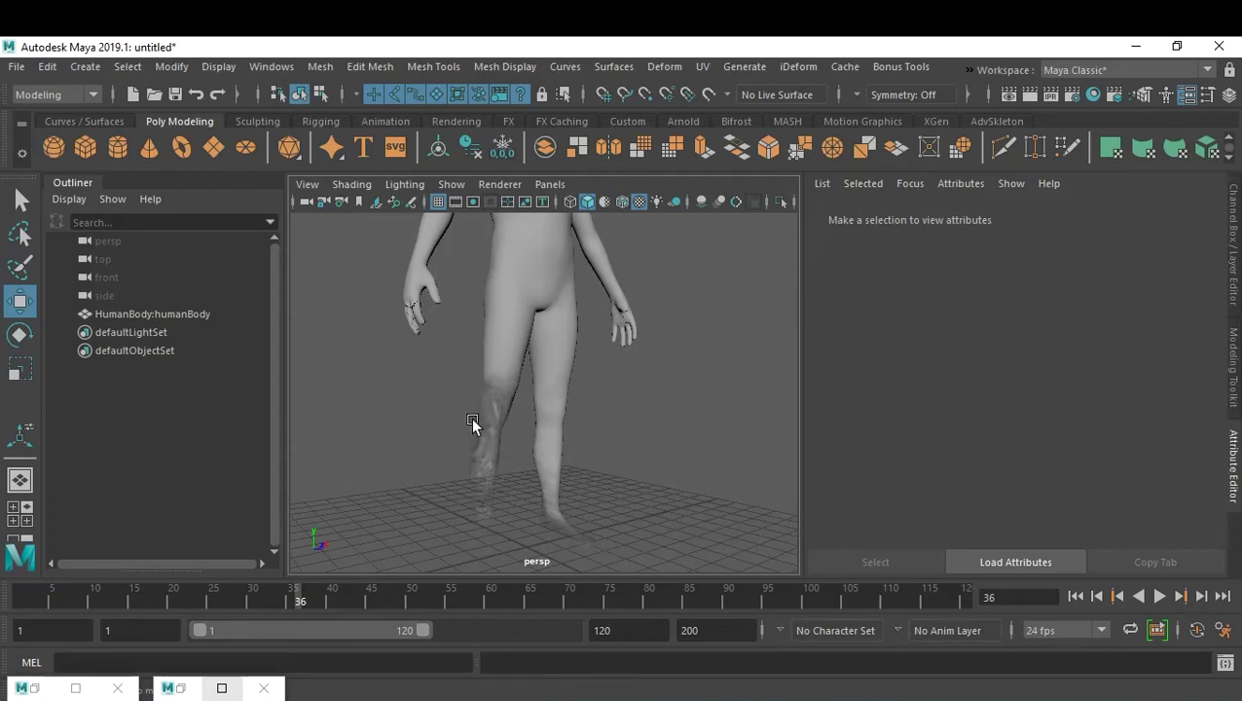
left_click_drag(475, 412, 505, 503, "alt")
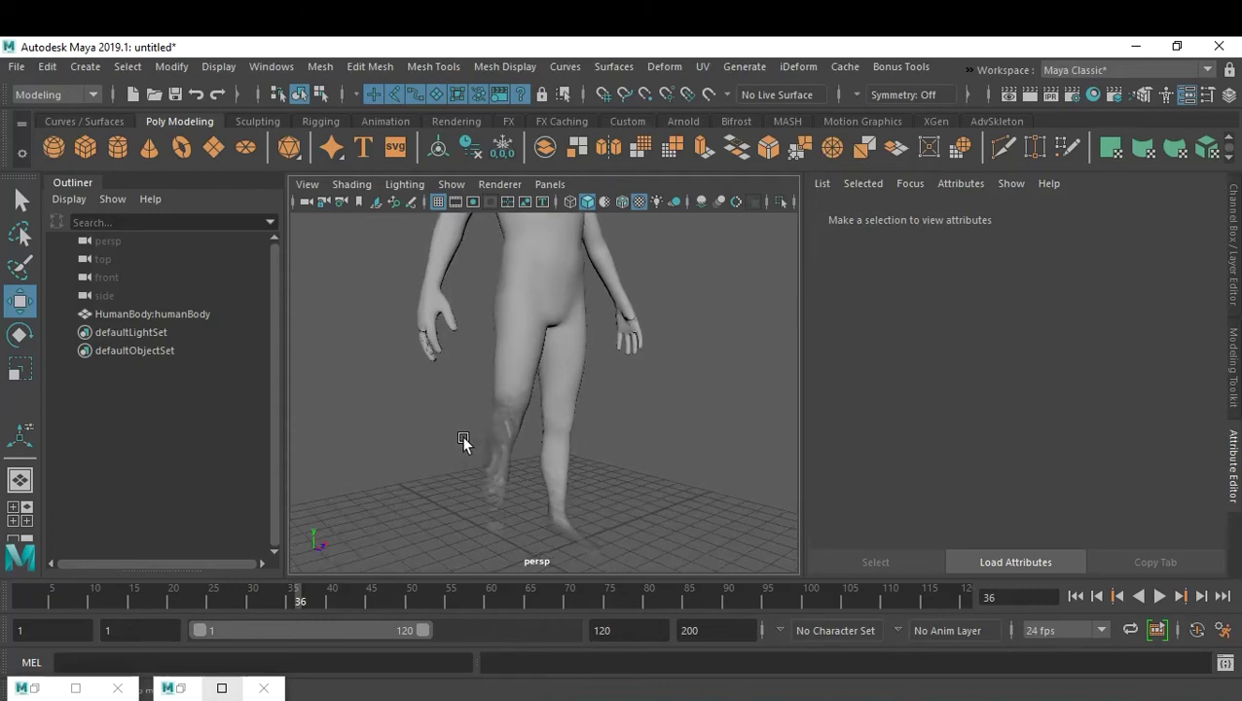
Step: Replay the animation, stop at frame 39 and close the extra Maya window
key("alt+v")
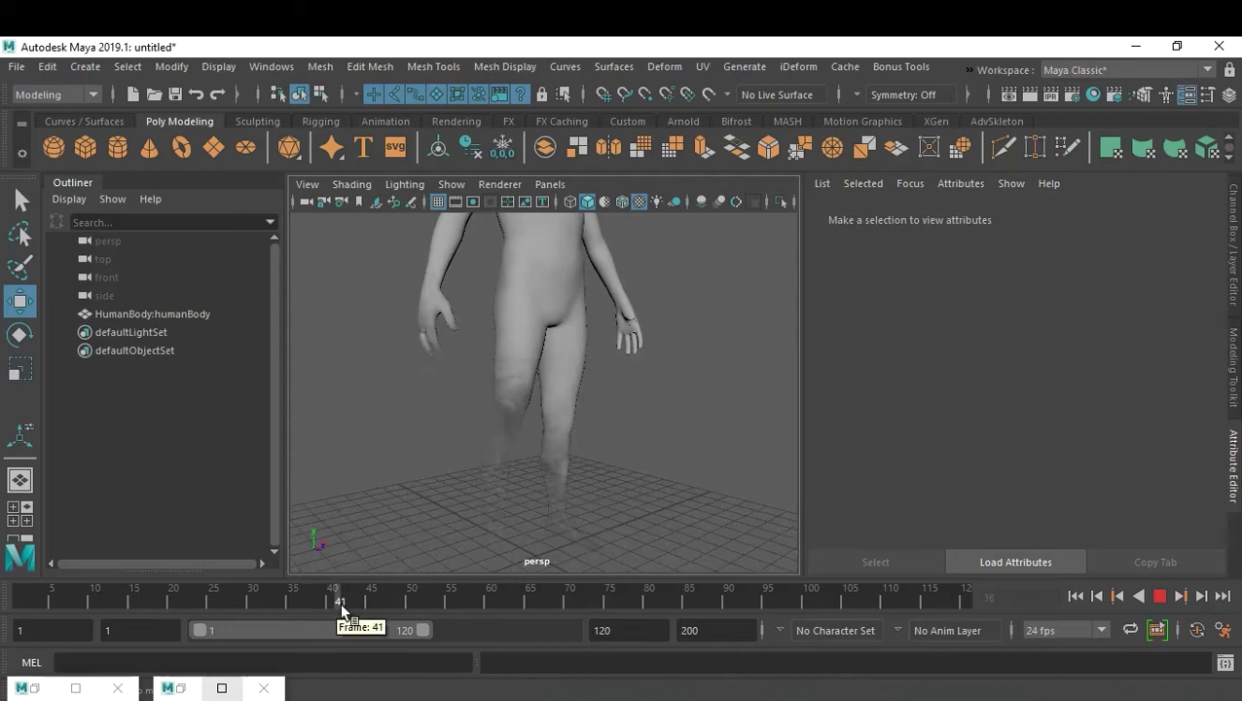
left_click(322, 601)
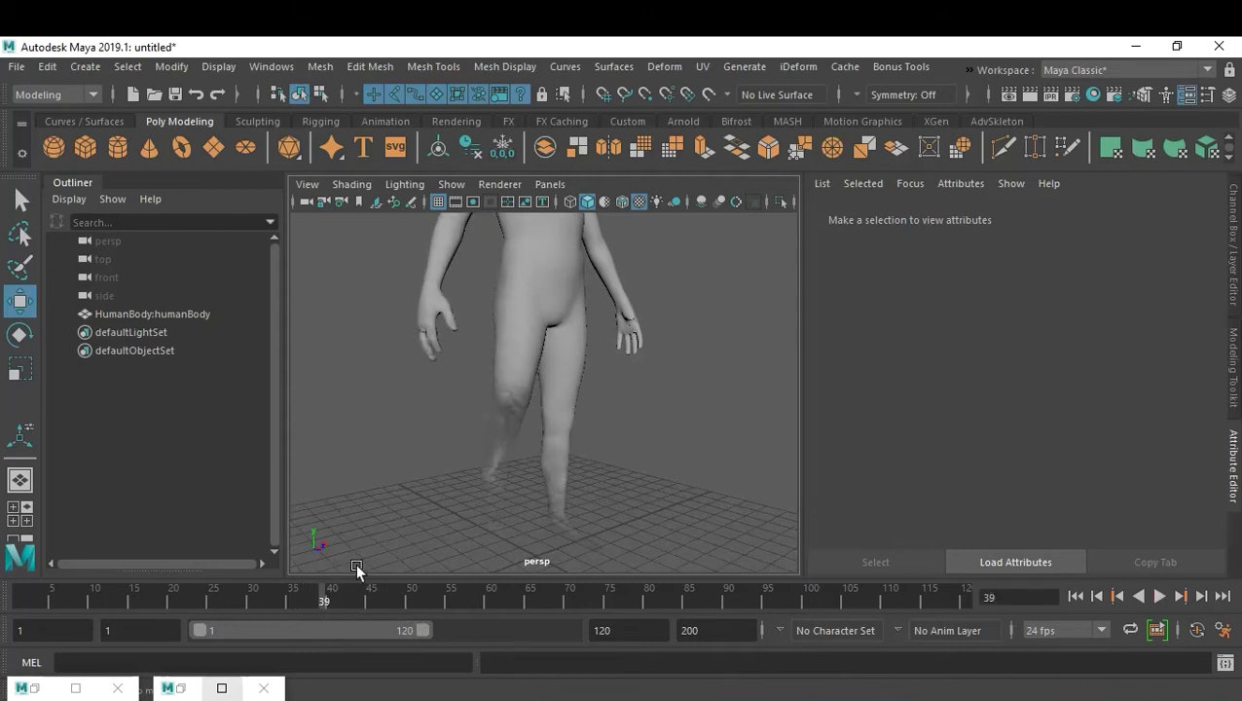
left_click(126, 689)
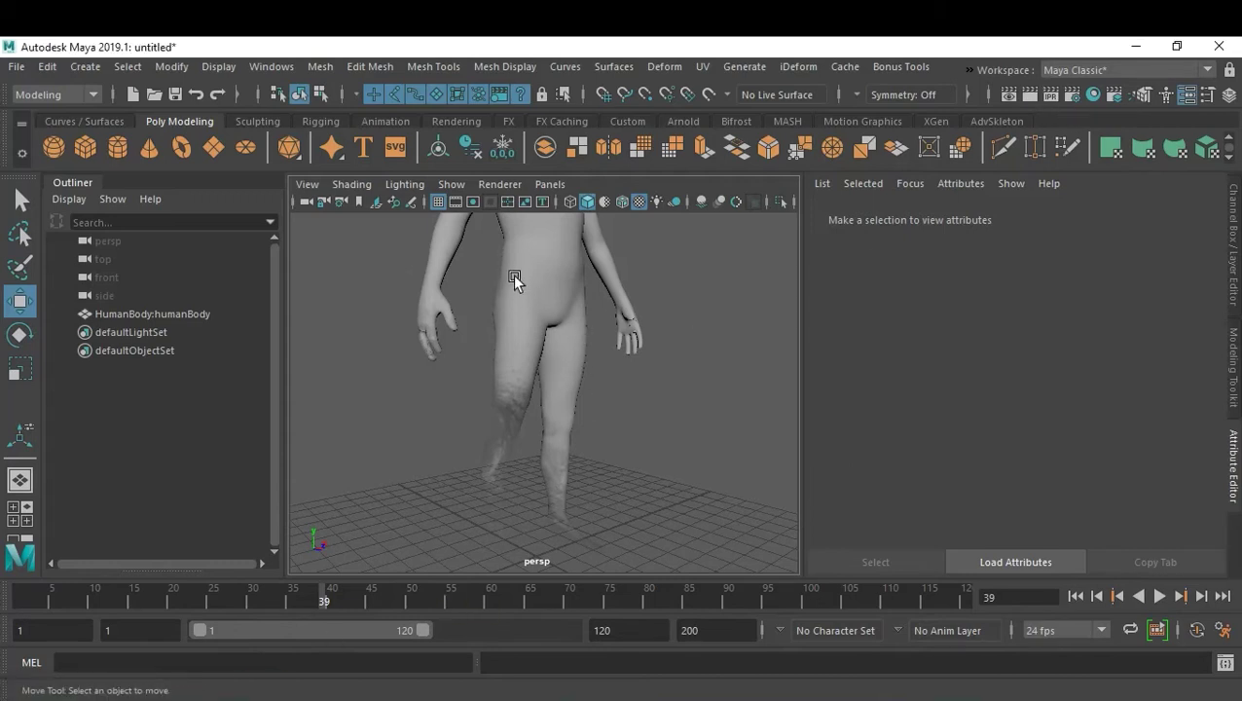
Step: Open Hypershade and list the scene's textures to check file1
left_click(1093, 96)
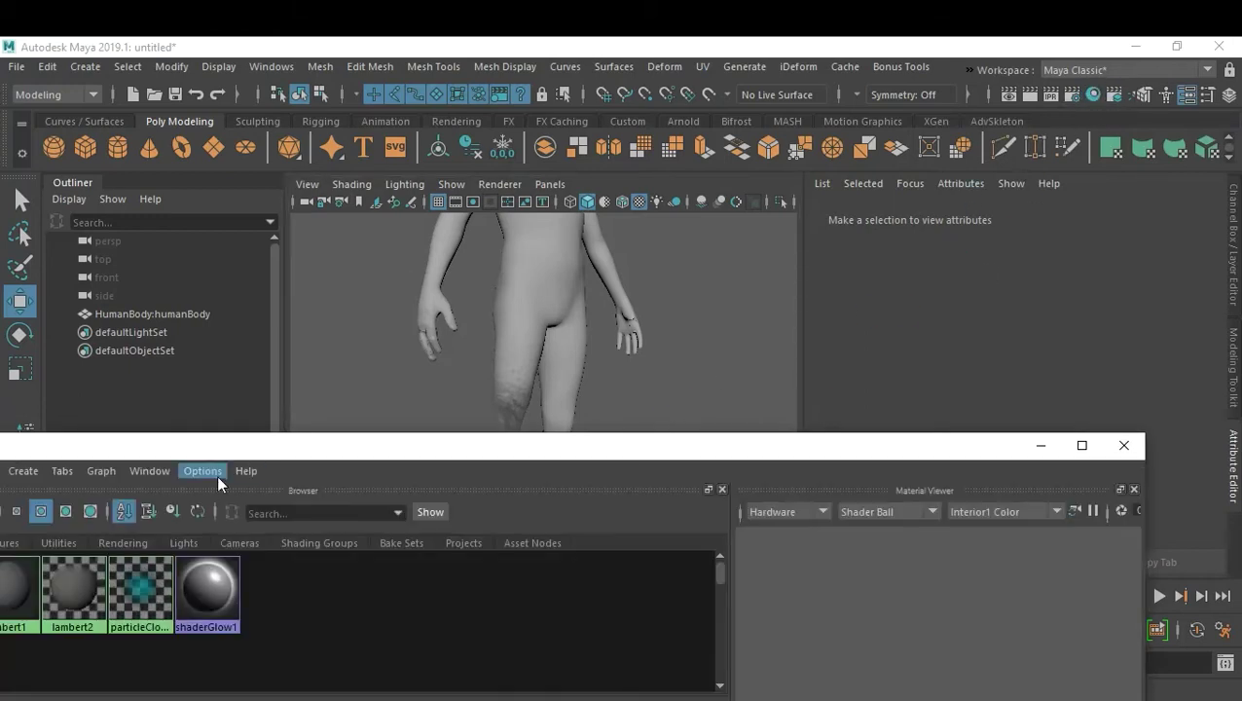
left_click_drag(247, 451, 516, 321)
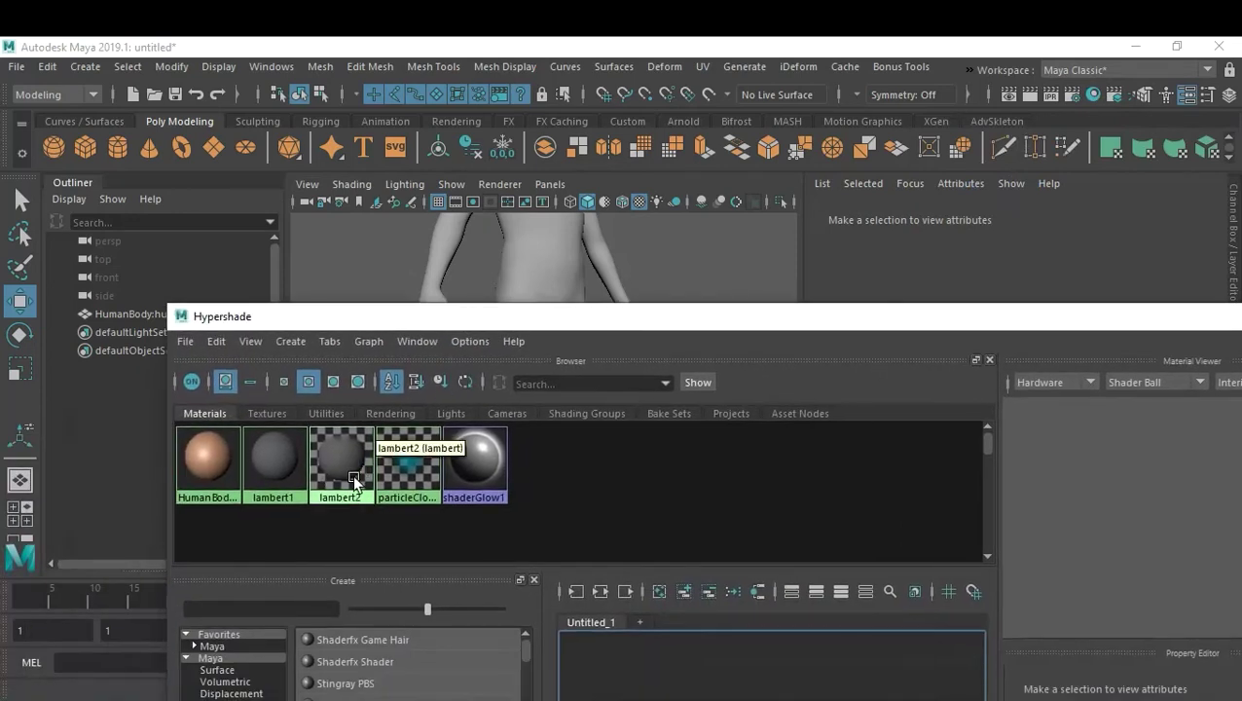
left_click(268, 412)
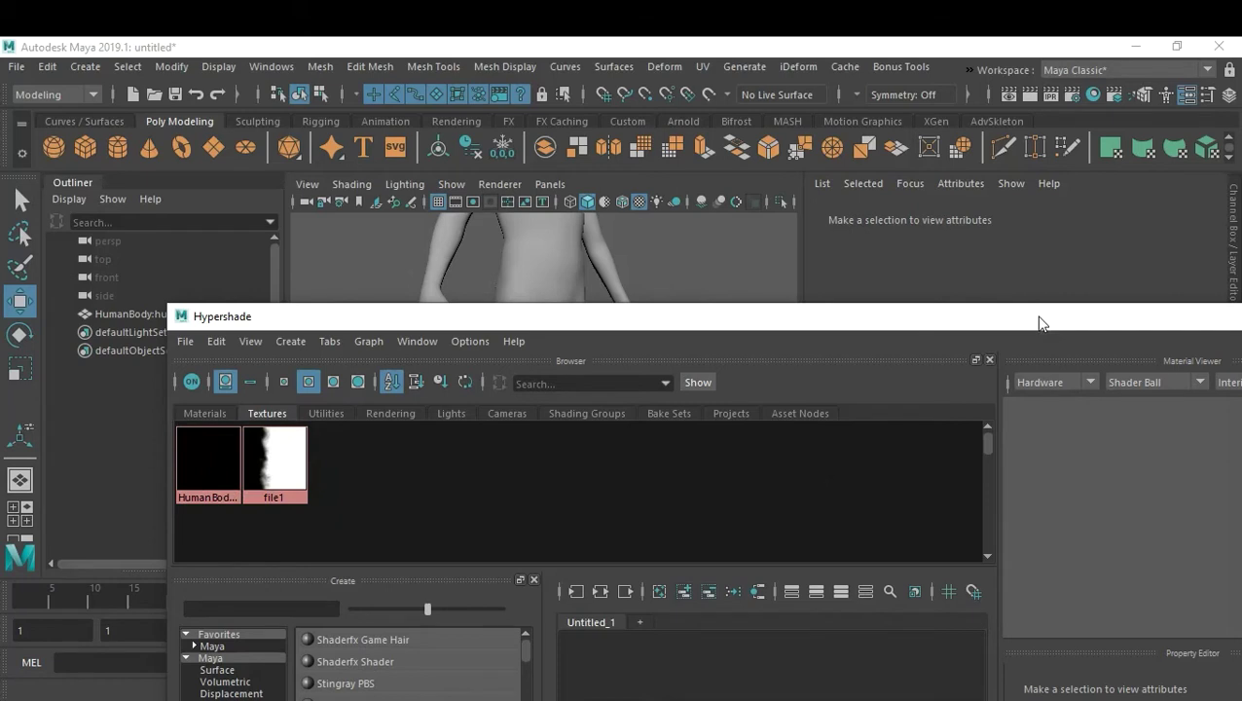
left_click_drag(1039, 323, 929, 341)
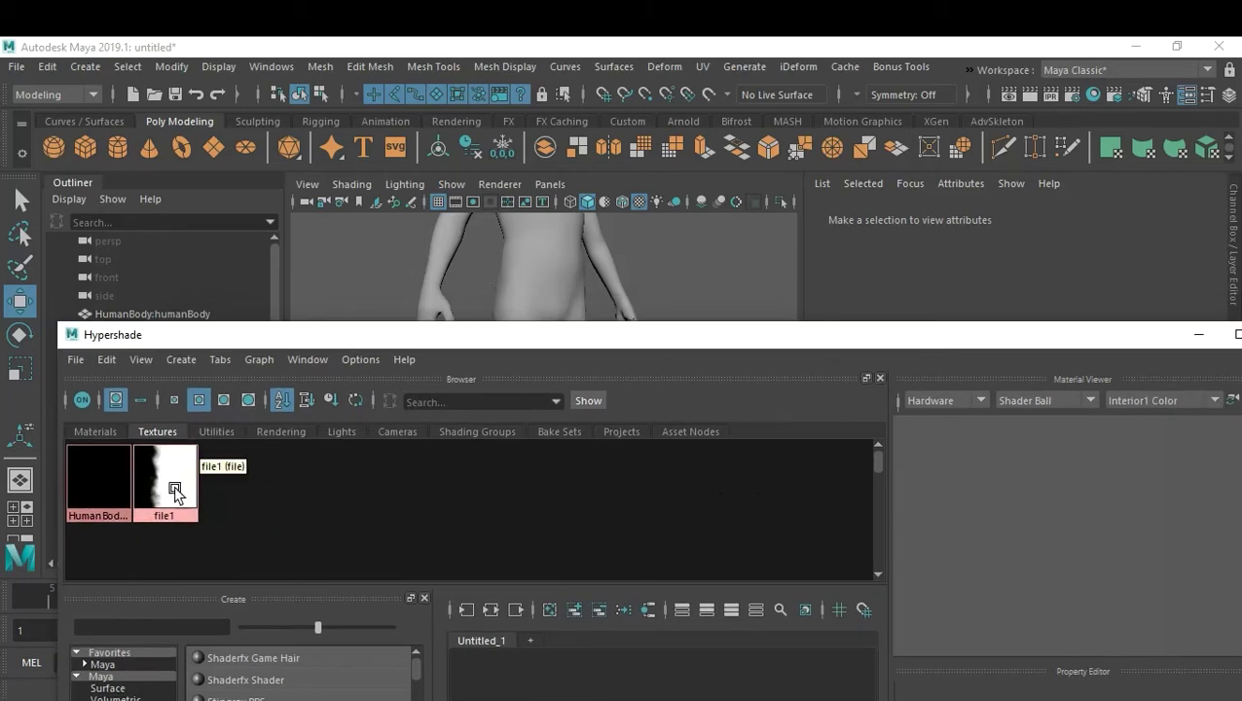
Step: Minimize Hypershade, select the human body mesh and open the Deform menu
left_click(1198, 334)
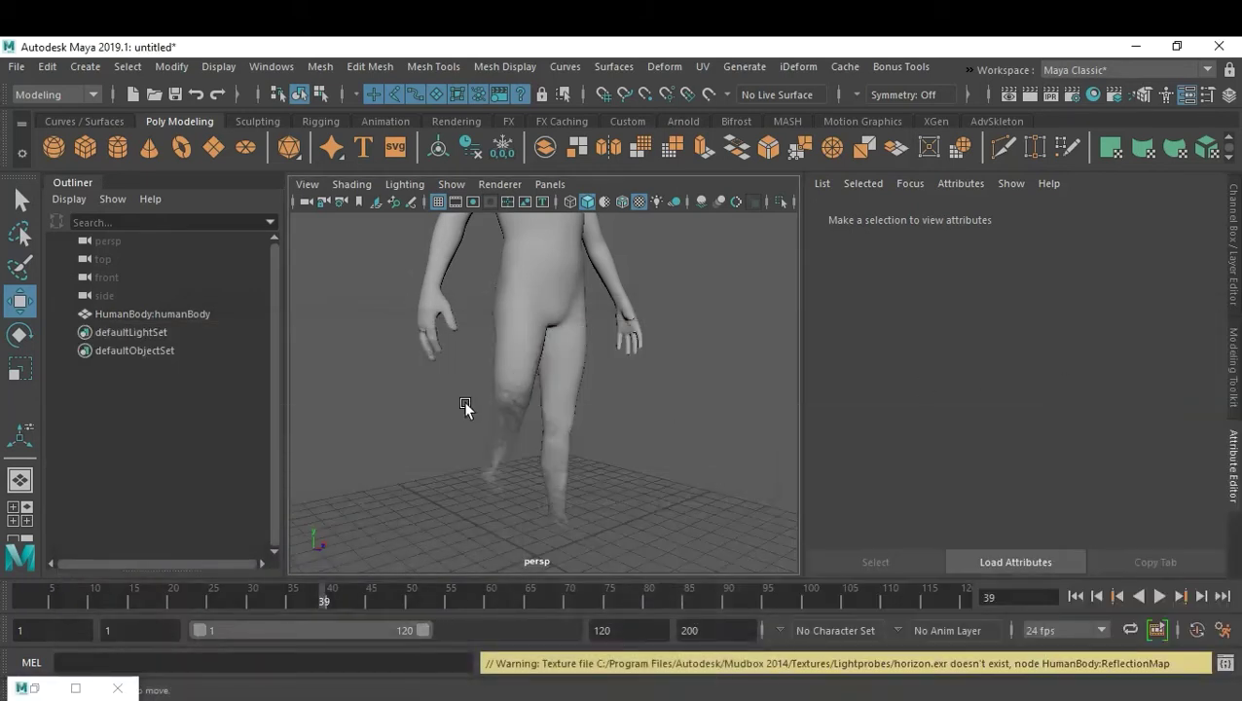
left_click(522, 331)
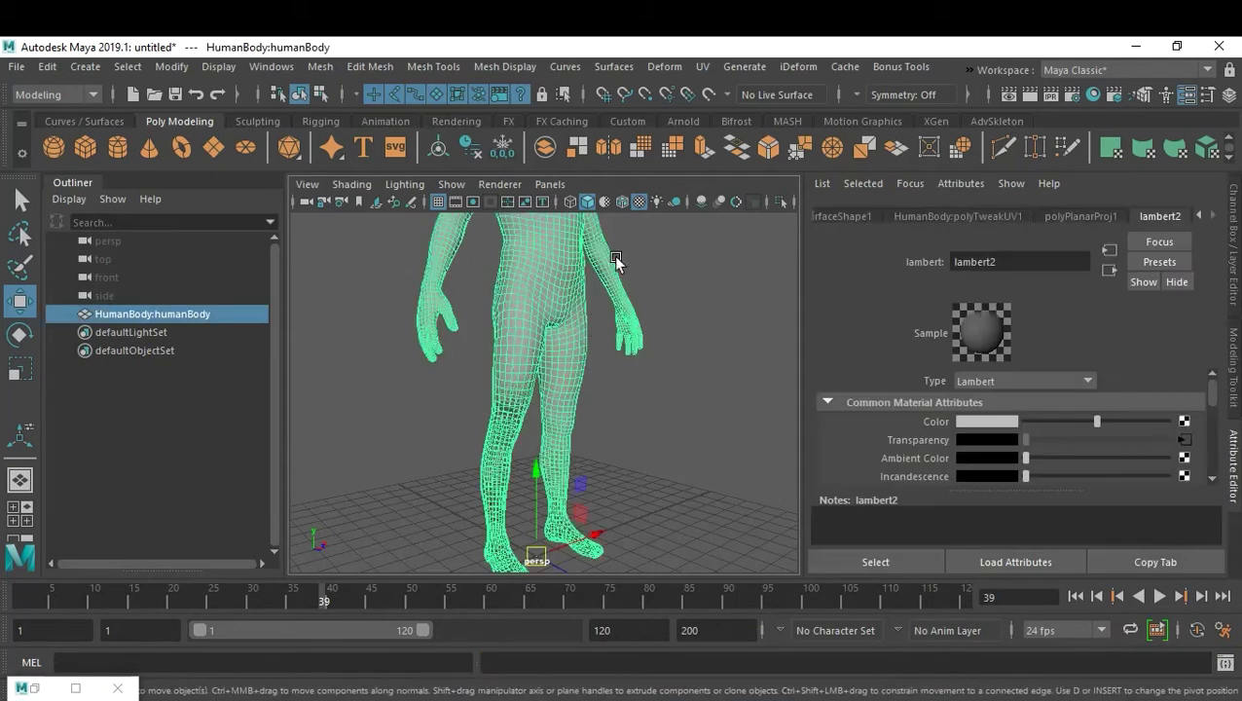
left_click(670, 68)
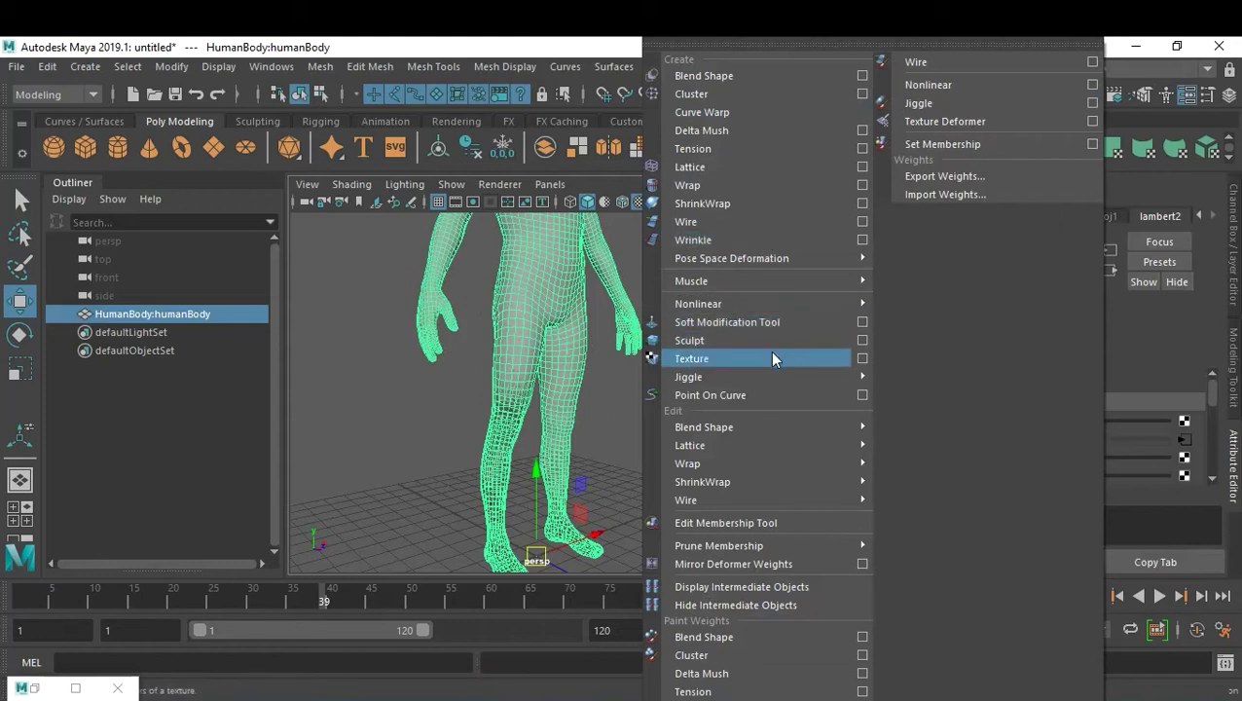
Step: Create textureDeformer1 on the body with Point Space UV, Direction Handle and Strength 1.0
left_click(861, 358)
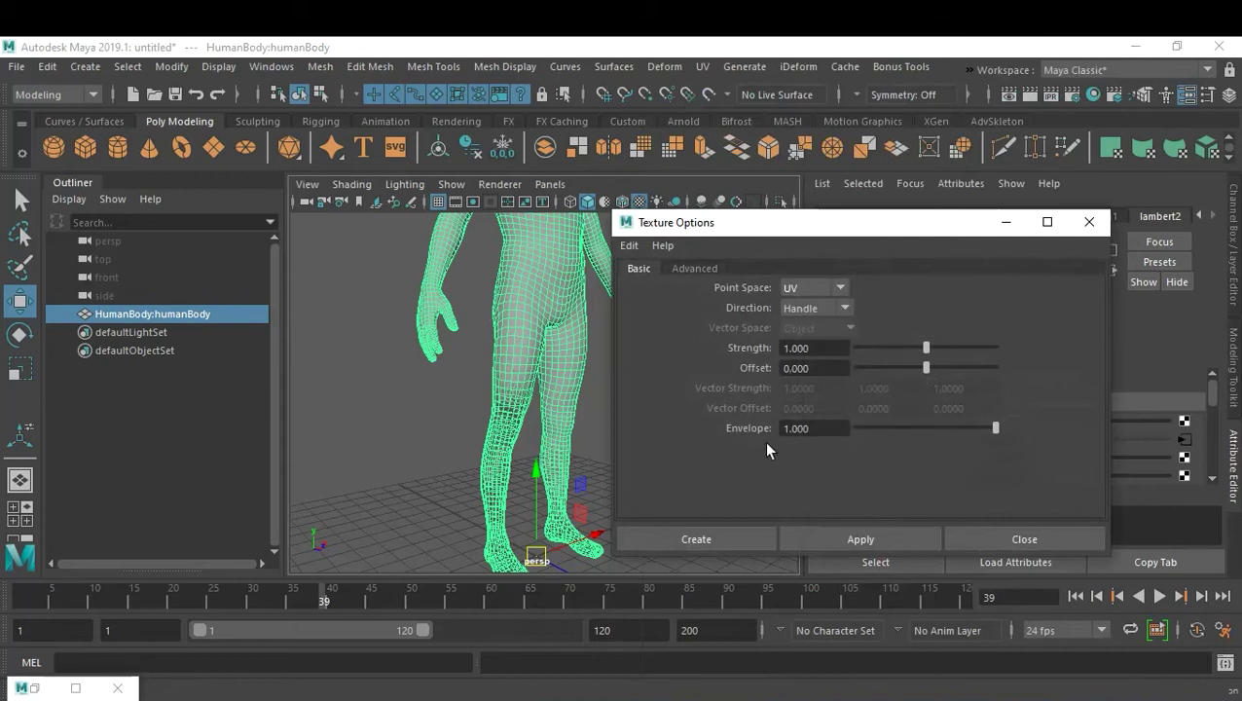
left_click(711, 537)
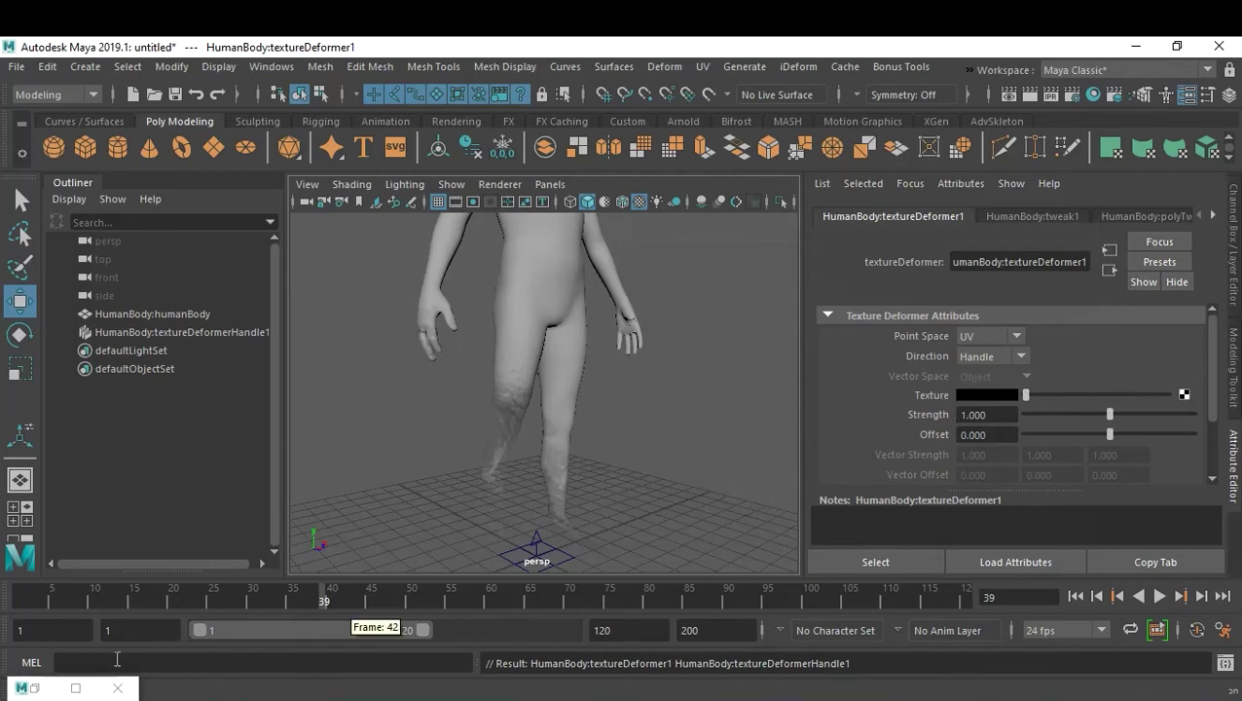
left_click(75, 687)
Step: Connect file1's outColor to textureDeformer1's Texture attribute in Hypershade
left_click_drag(741, 68, 807, 479)
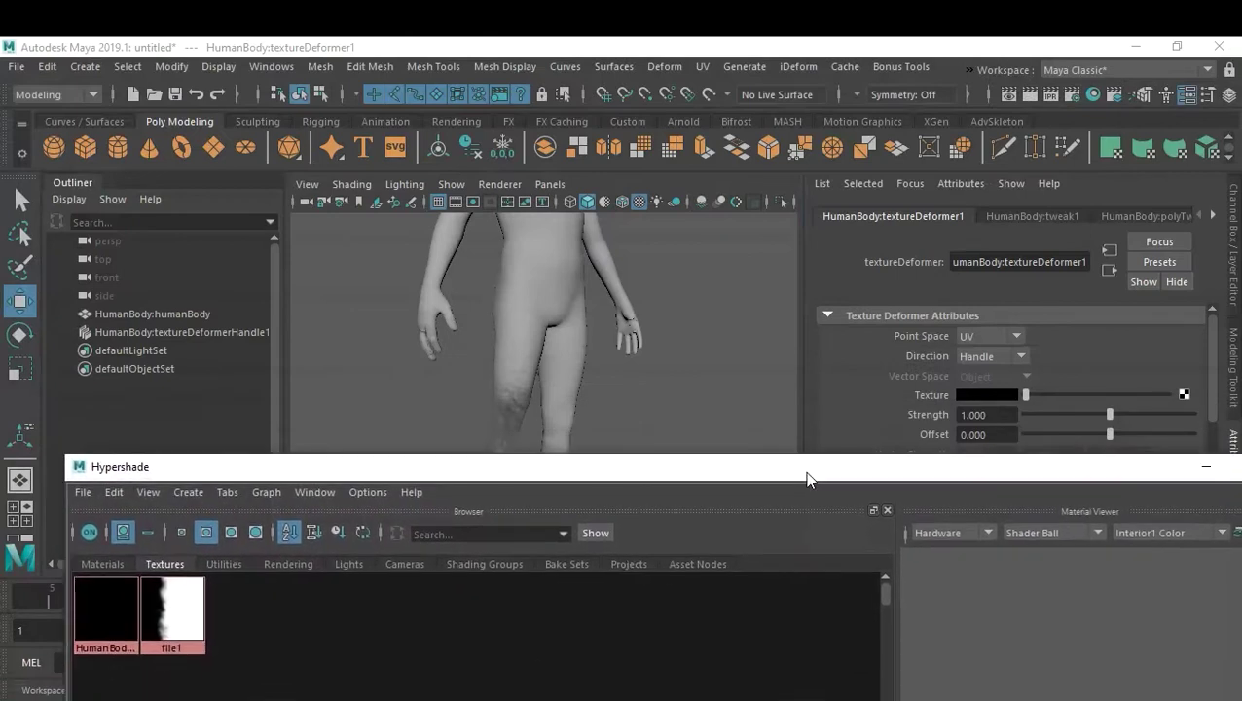
middle_click_drag(200, 627, 181, 617)
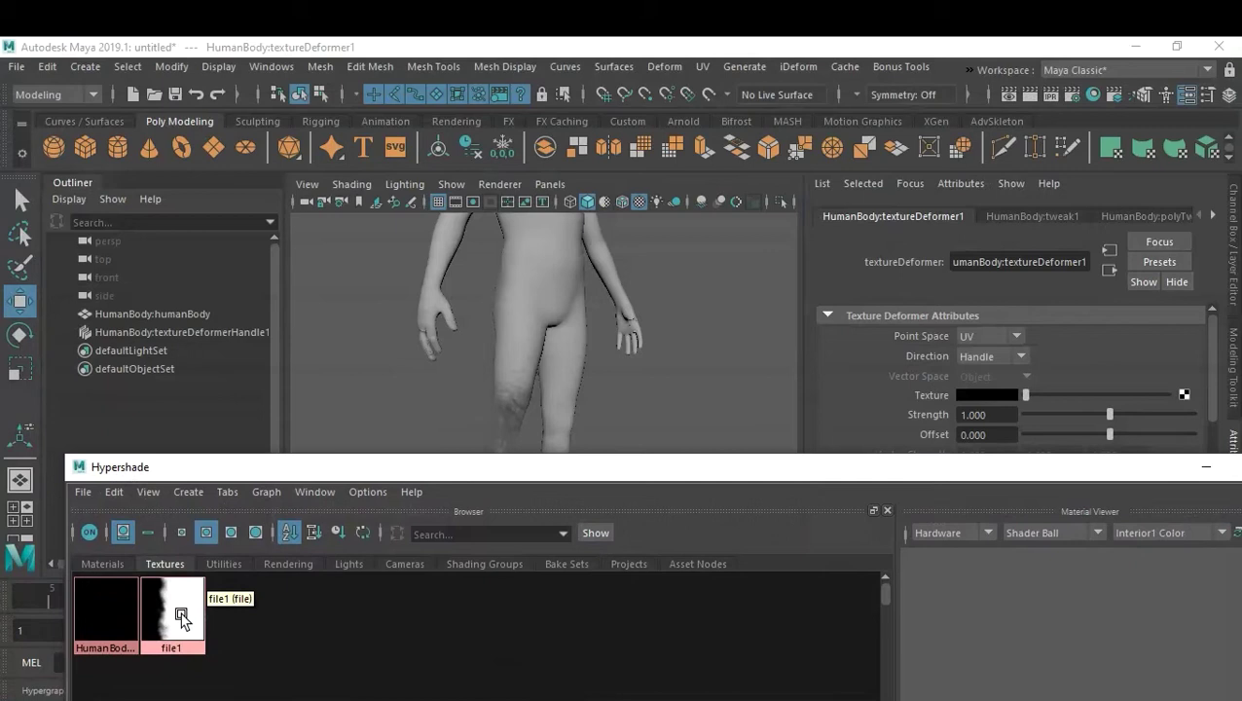
middle_click_drag(183, 617, 1133, 373)
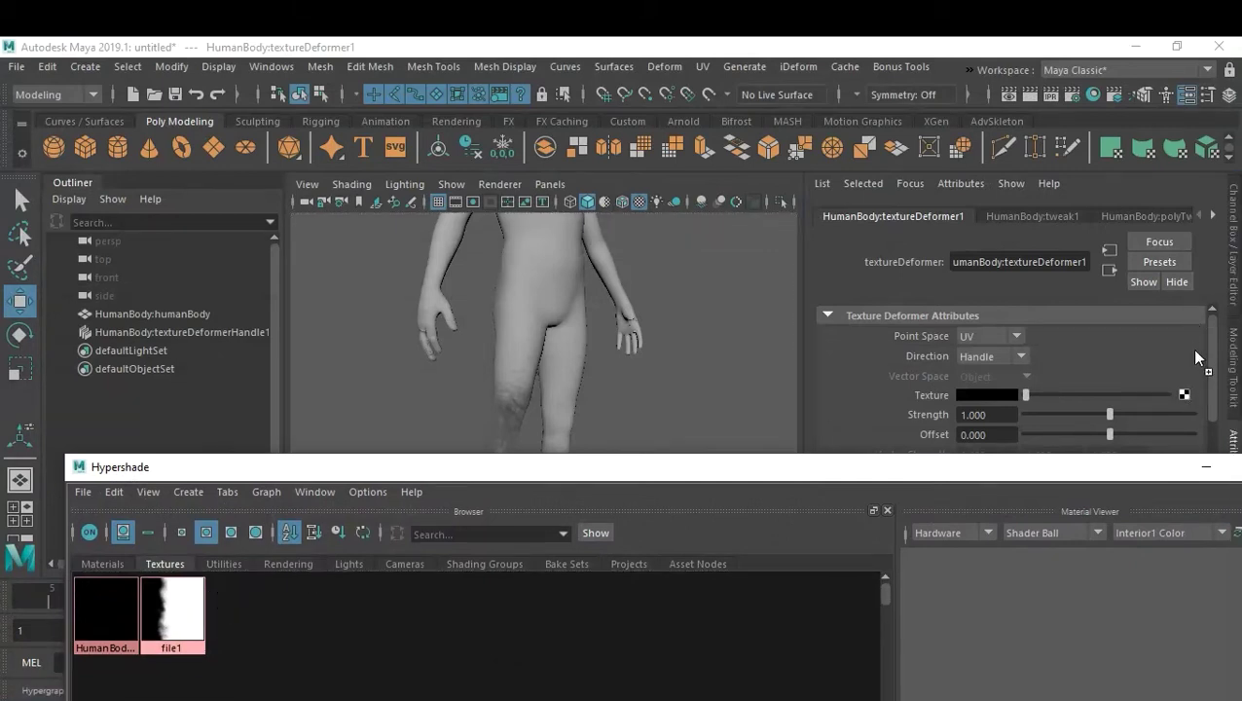
middle_click_drag(1189, 393, 1187, 395)
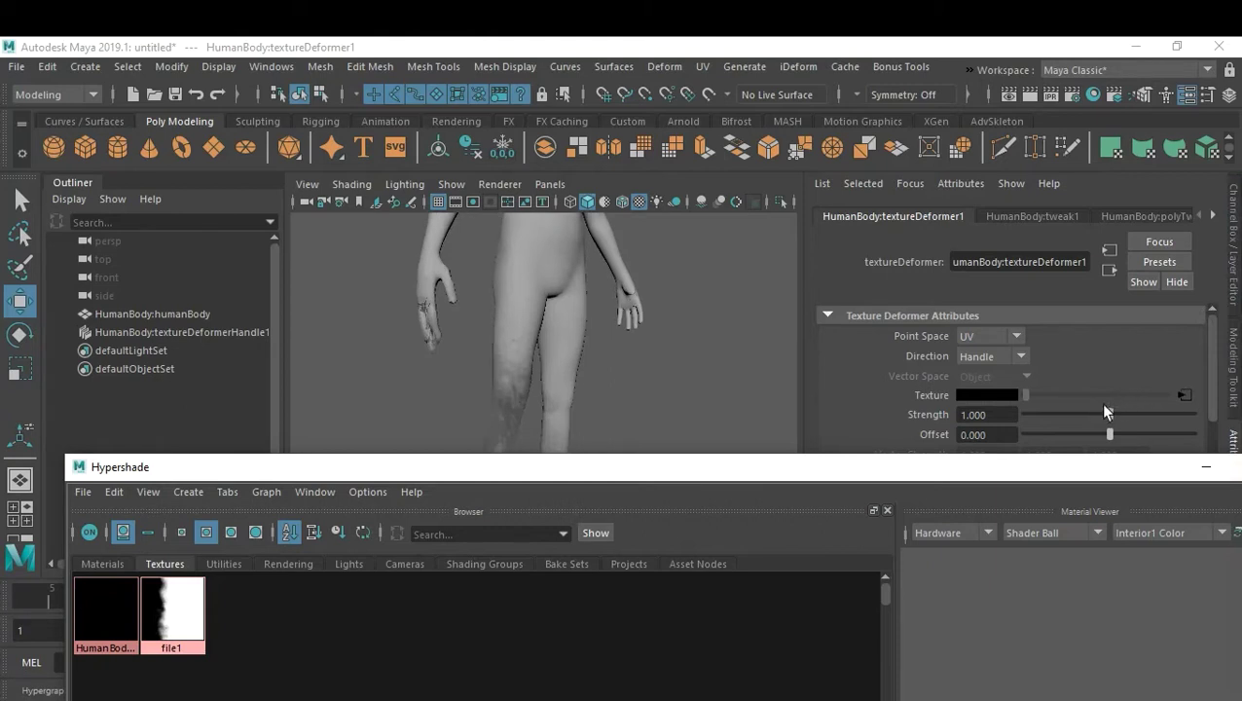
left_click(1206, 468)
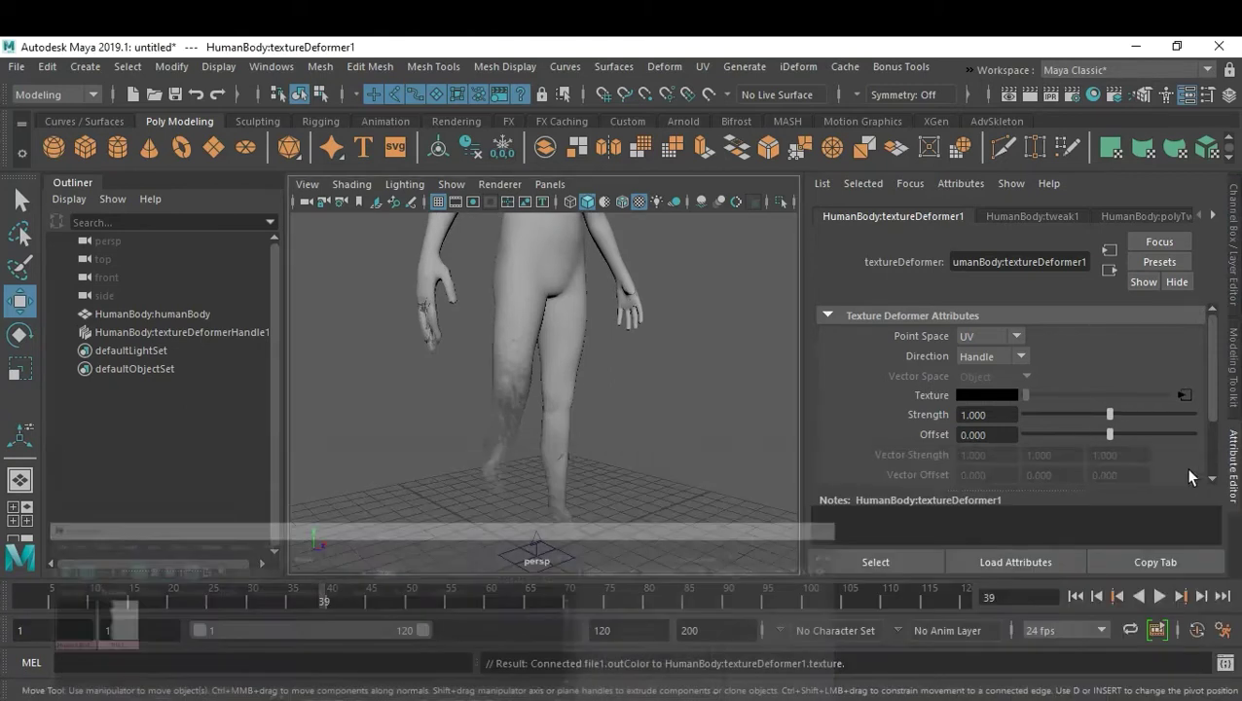
Step: Play the animation and orbit around the body to review the dissolve
left_click_drag(640, 477, 677, 505, "alt")
key("alt+v")
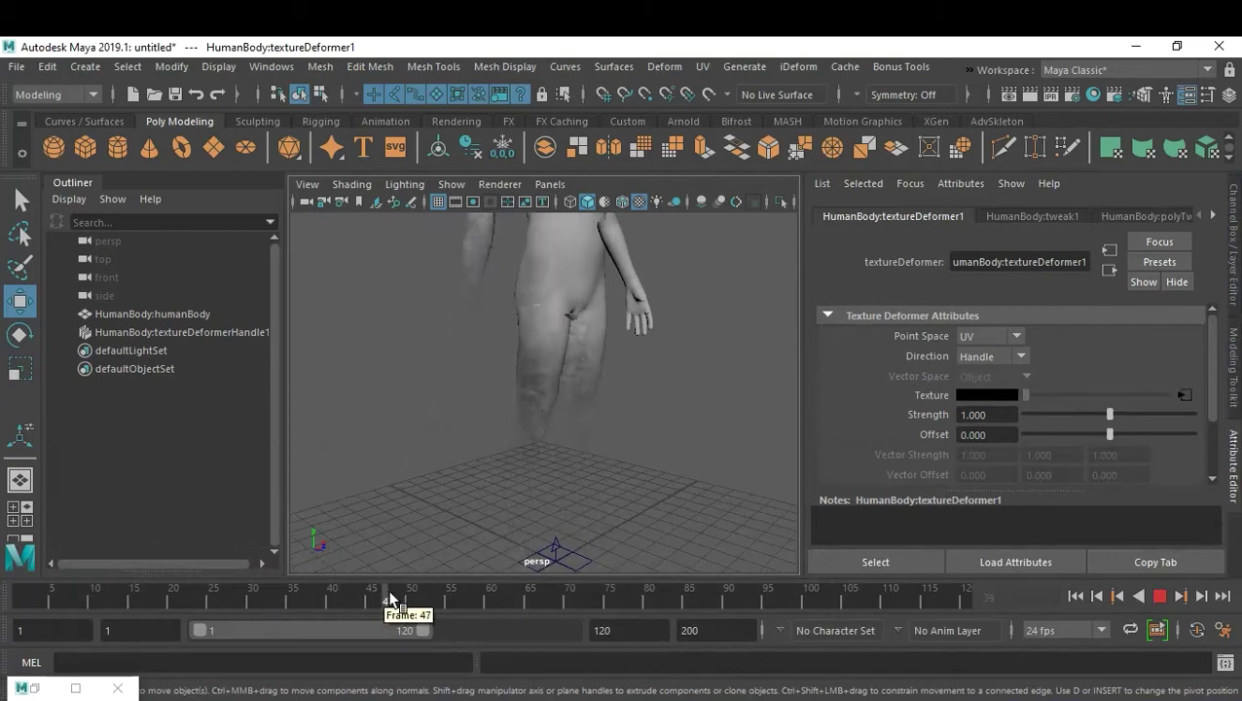
key("alt+v")
left_click_drag(607, 399, 564, 440, "alt")
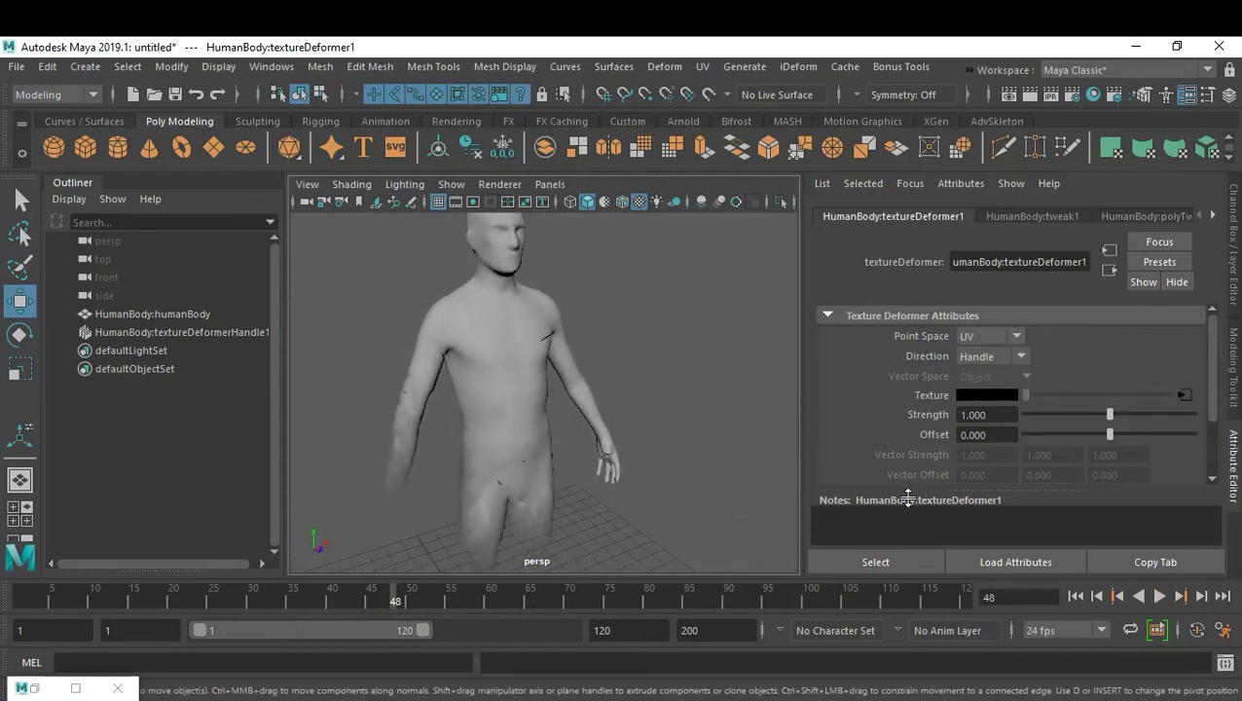
Step: Set textureDeformer1 Strength to 0.462 and Offset to -0.055
left_click_drag(1105, 415, 1056, 448)
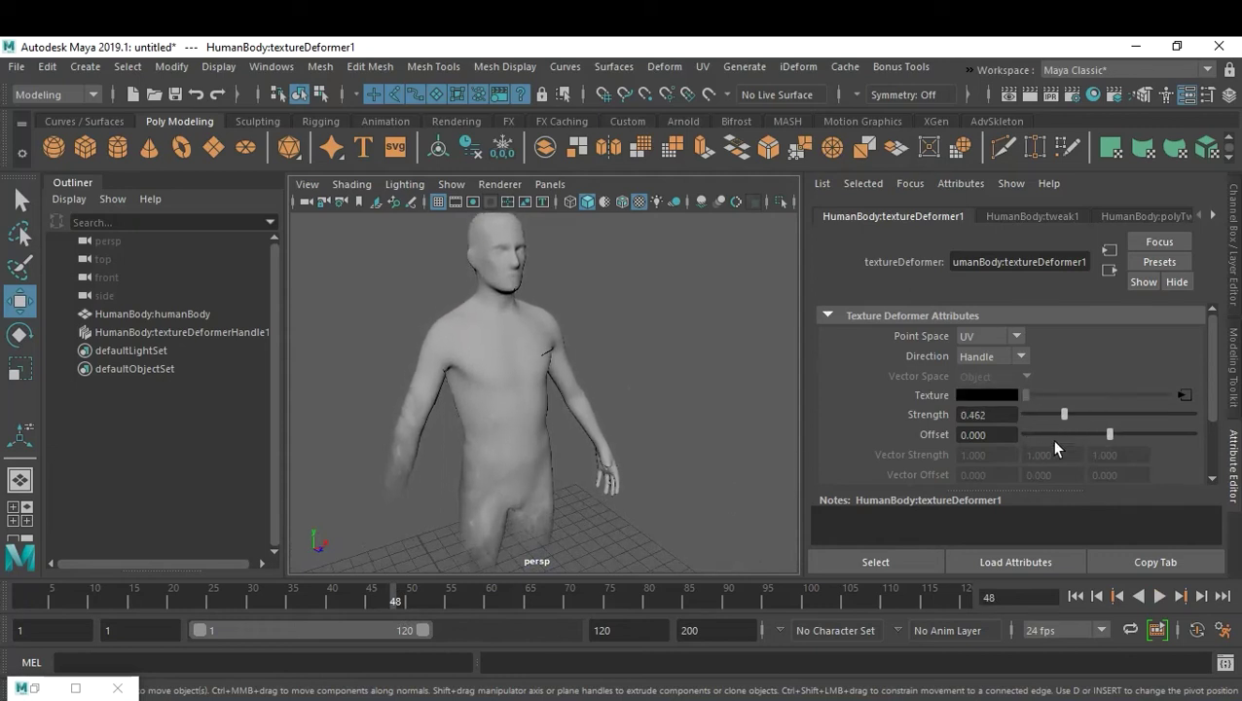
left_click_drag(1109, 434, 1104, 434)
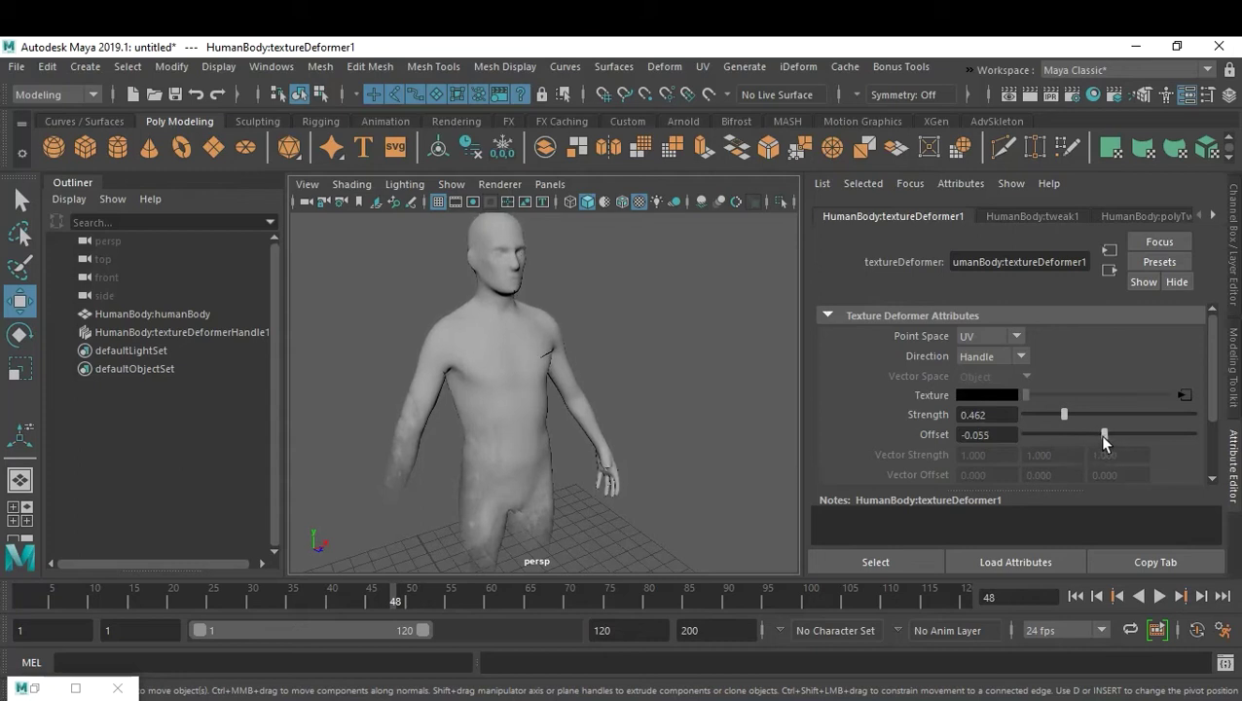
left_click_drag(522, 451, 577, 411, "alt")
left_click(1182, 396)
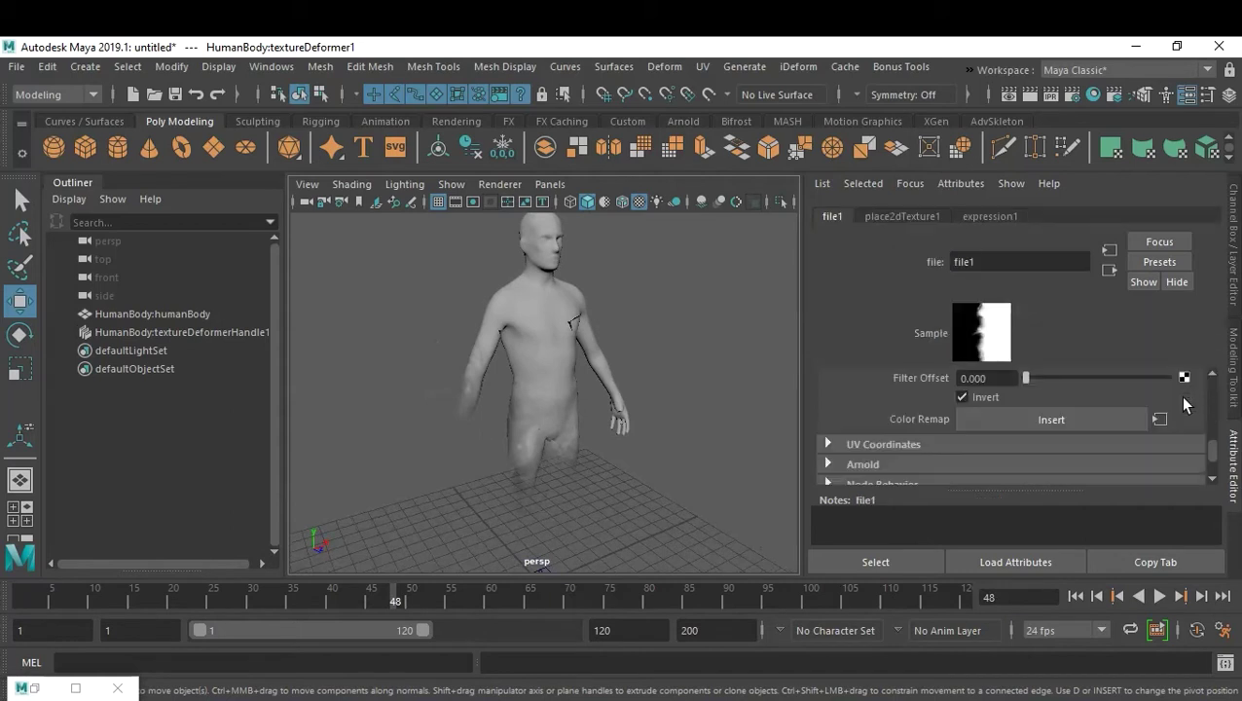
Step: Toggle file1's Invert off and back on, then scrub and play the dissolve to frame 46
left_click(962, 397)
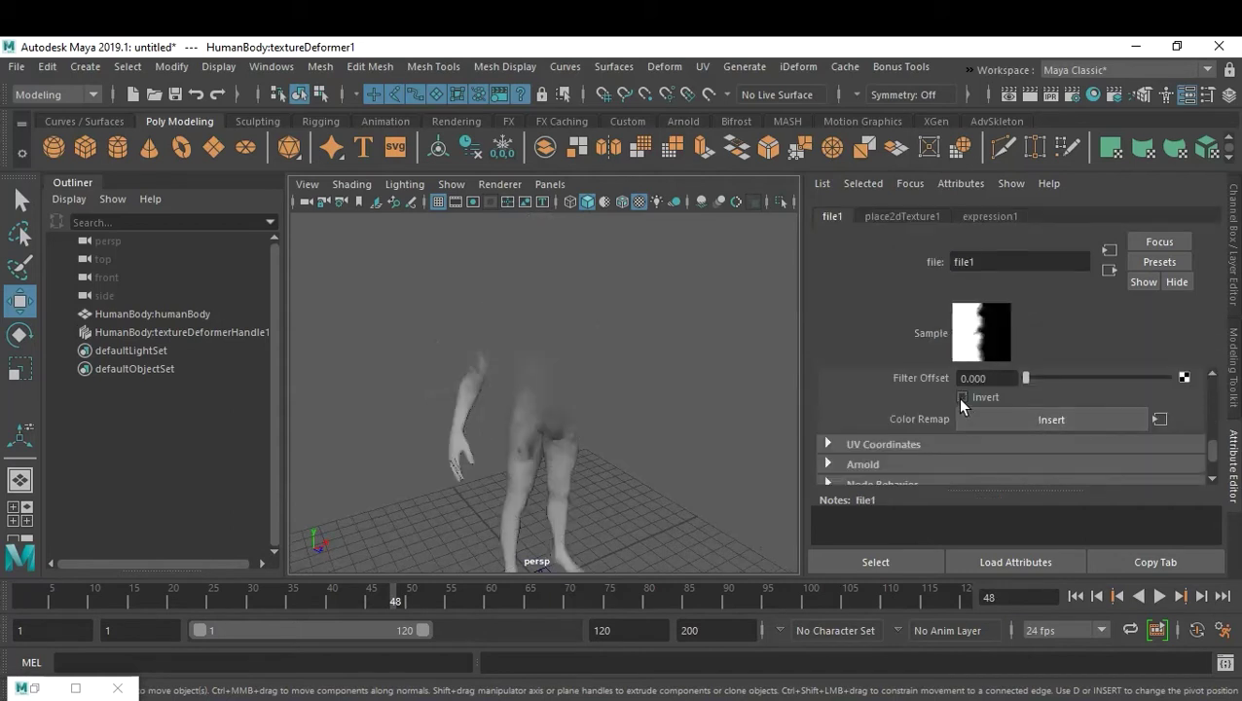
left_click(962, 397)
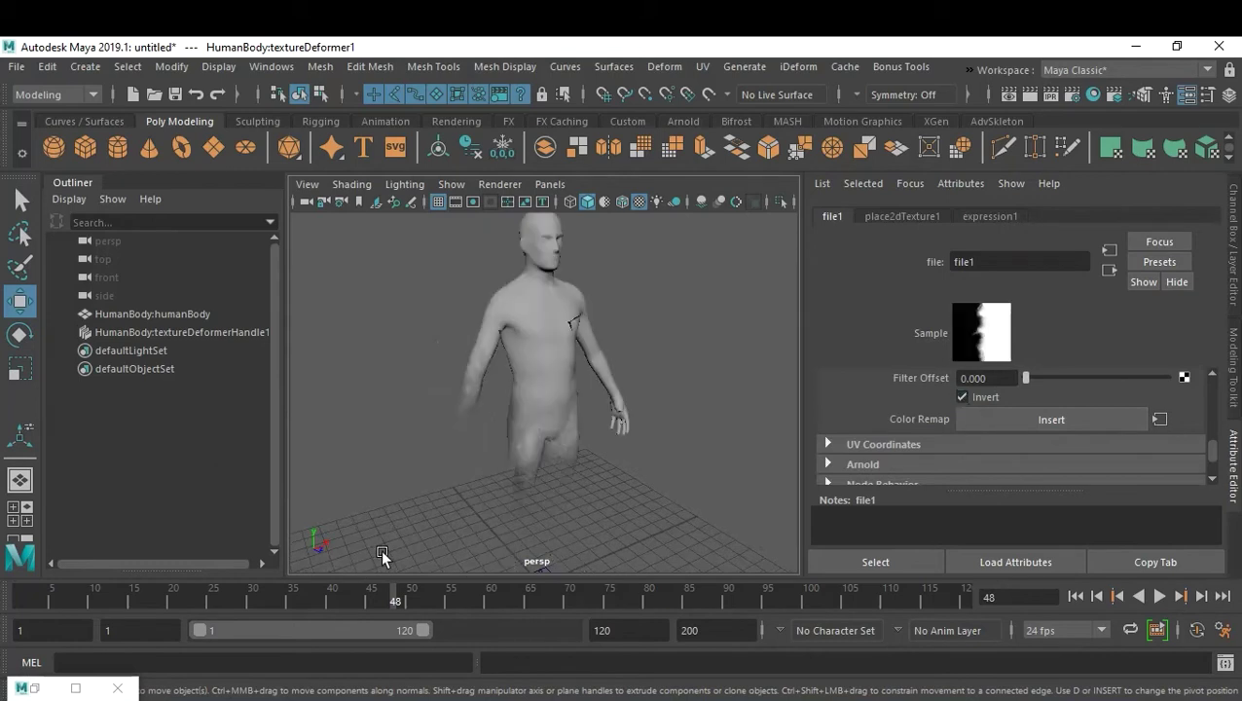
left_click_drag(395, 600, 454, 678)
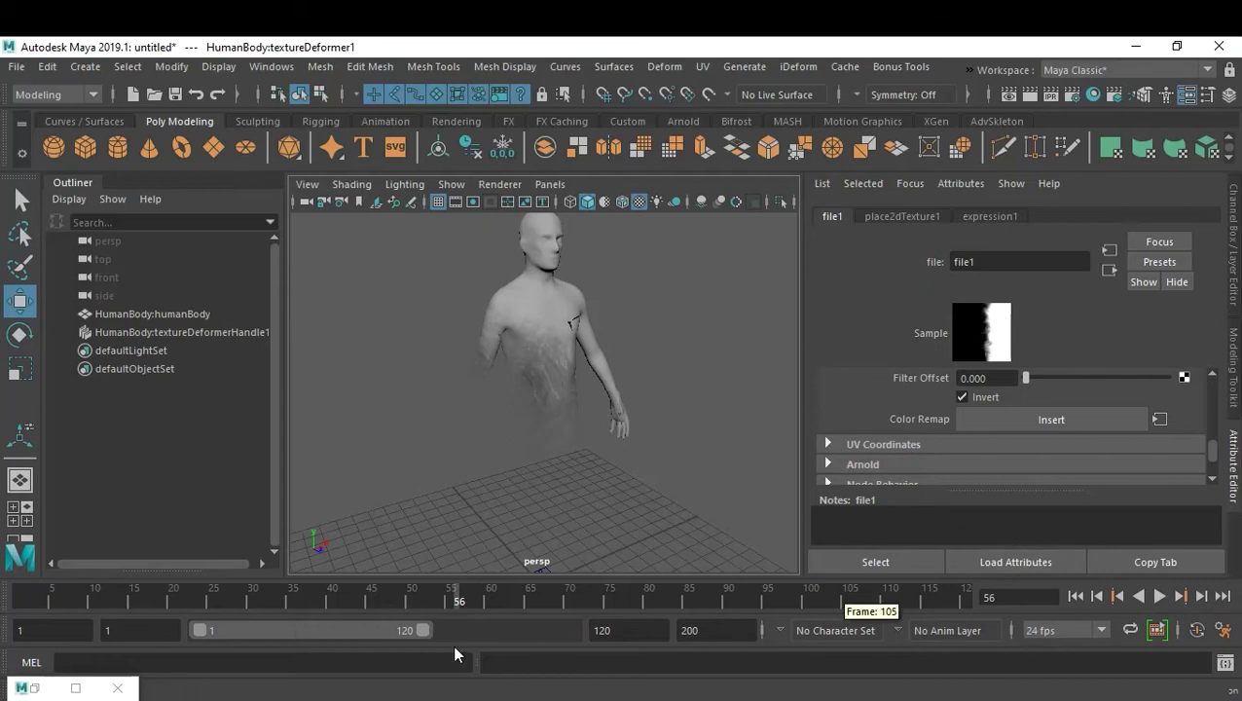
left_click_drag(462, 595, 302, 599)
key("alt+v")
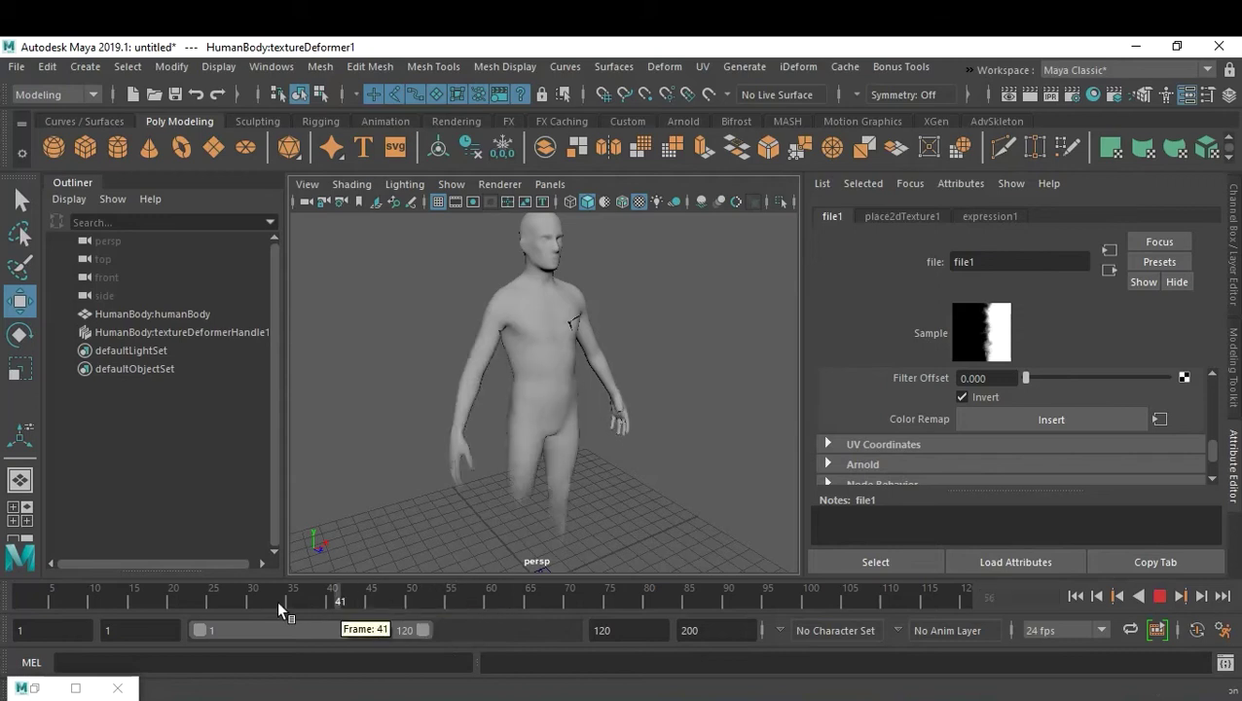
left_click_drag(403, 613, 373, 609)
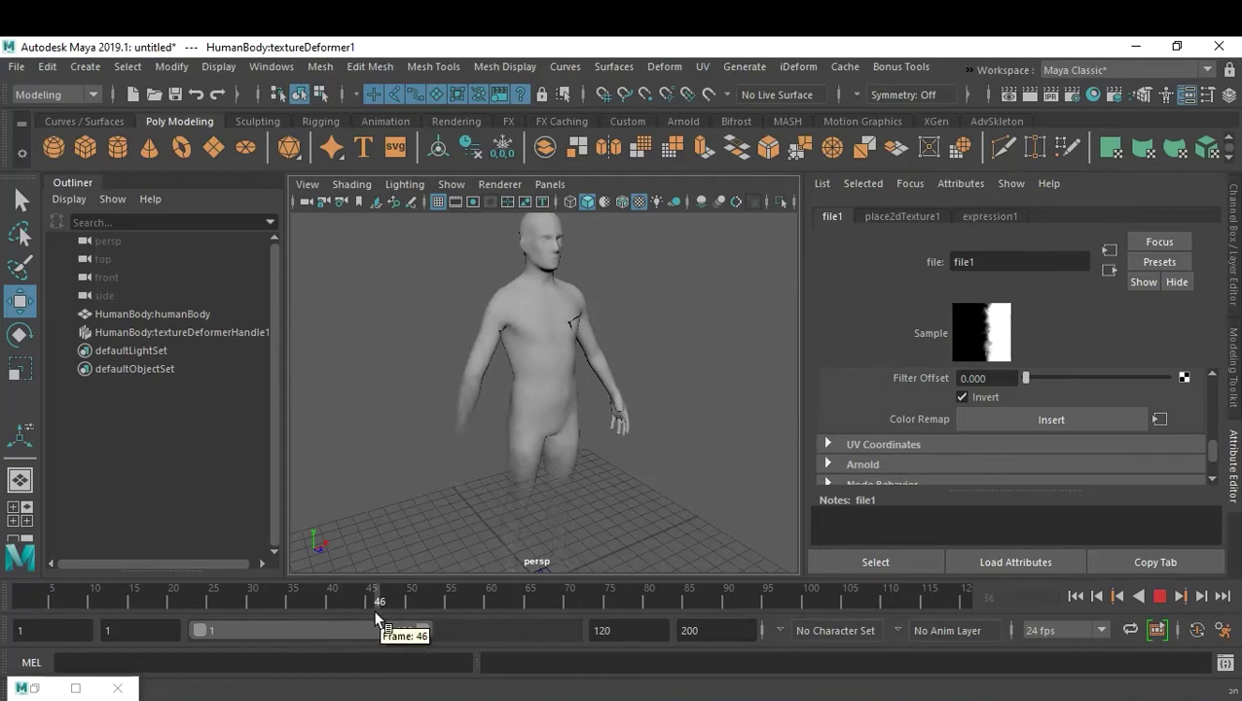
Step: Set textureDeformer1 Strength to 0.670 and Offset to -0.011, previewing up to frame 47
left_click(234, 332)
left_click(1078, 216)
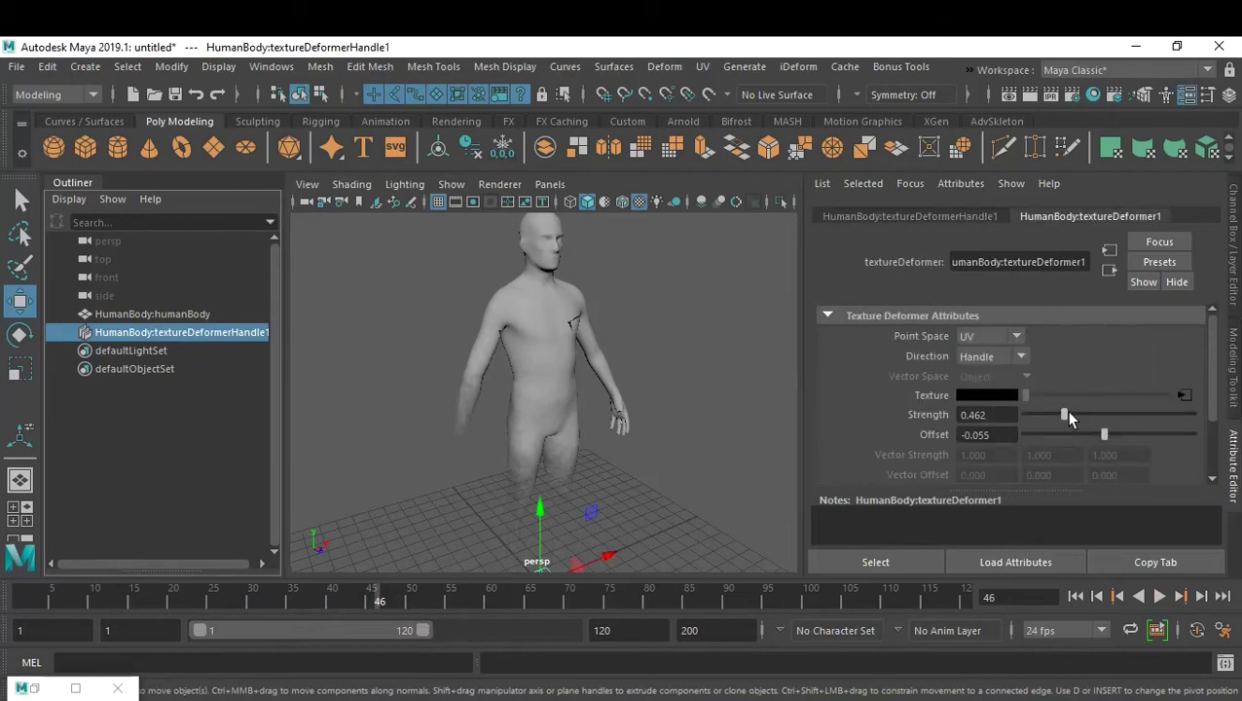
mouse_move(1067, 412)
left_mouse_down()
mouse_move(1129, 417)
mouse_move(1082, 421)
left_mouse_up()
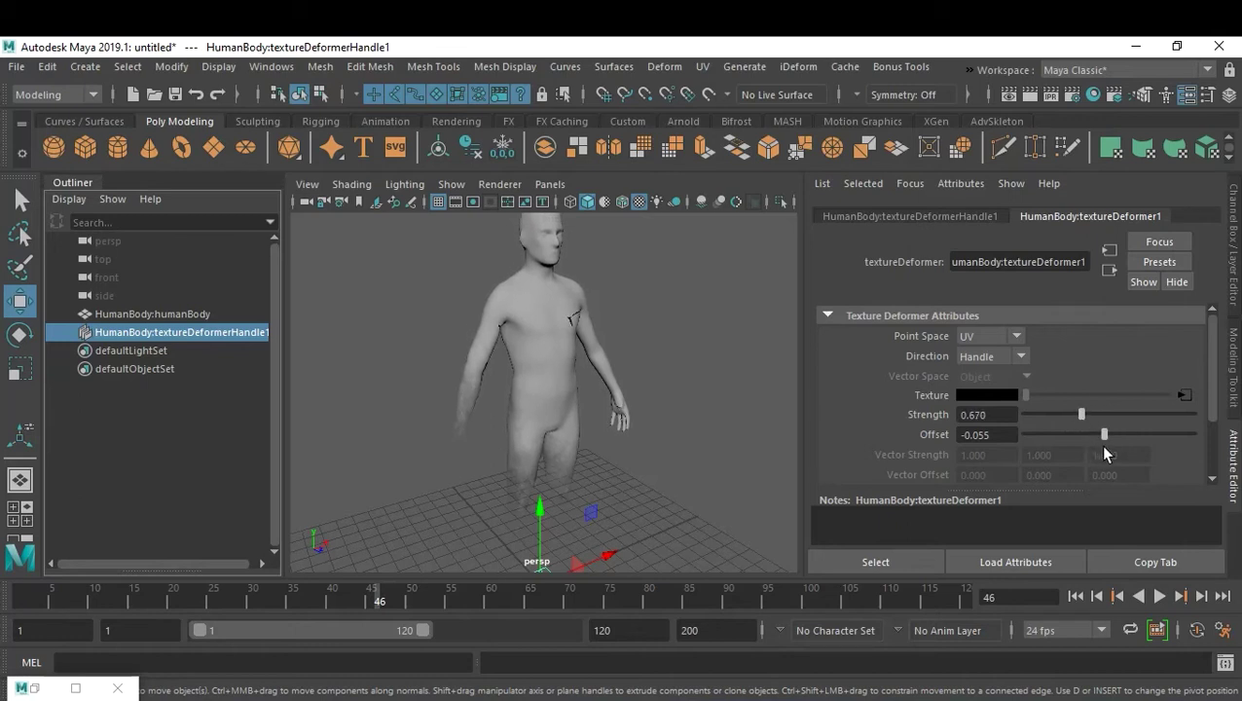
left_click_drag(1105, 435, 1108, 435)
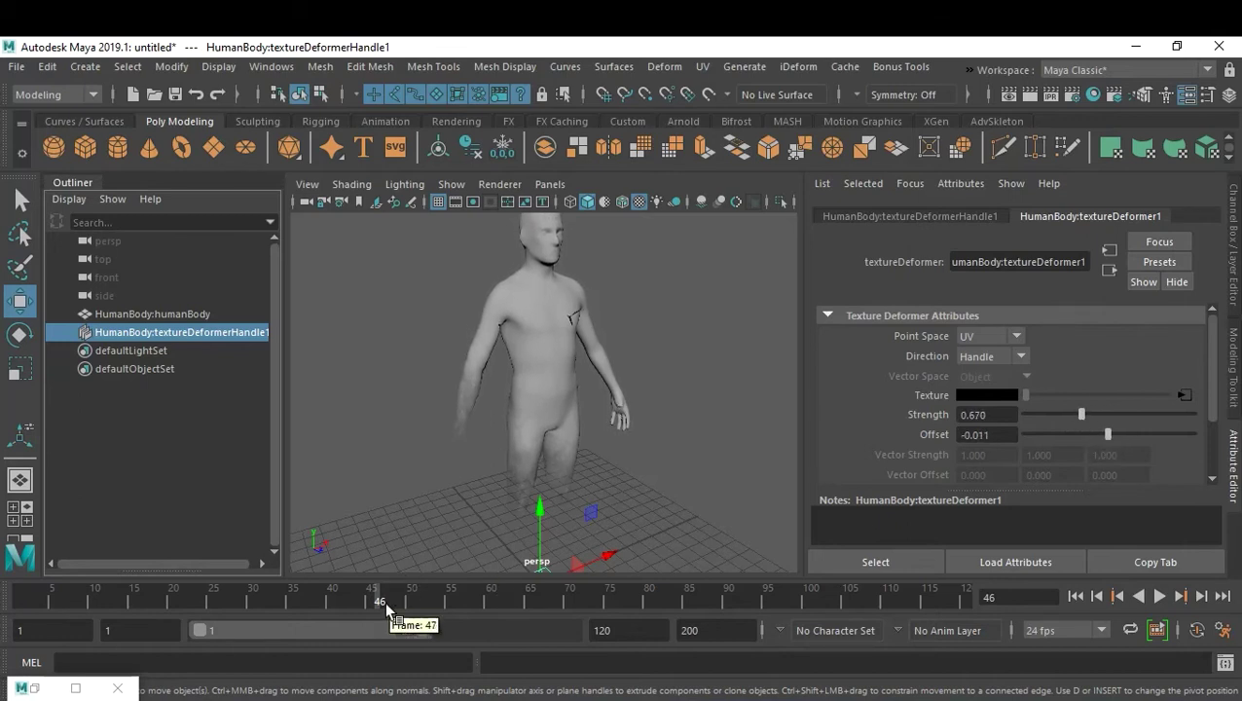
key("alt+v")
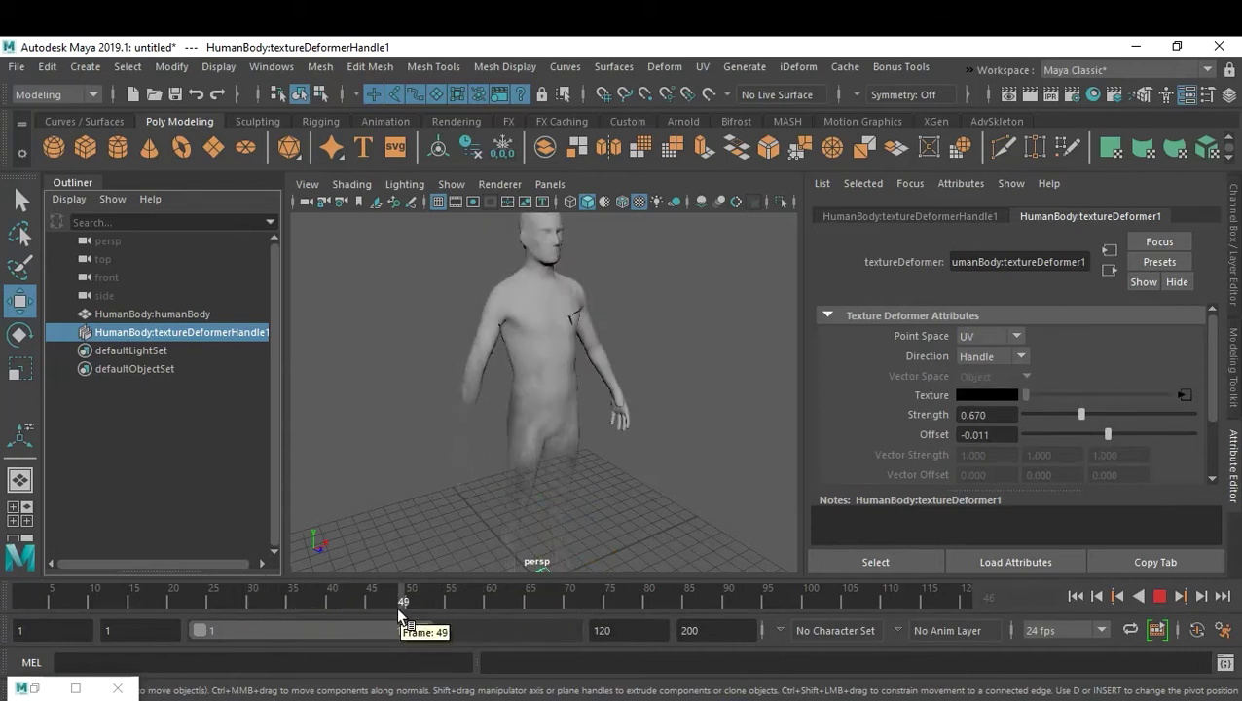
left_click(383, 601)
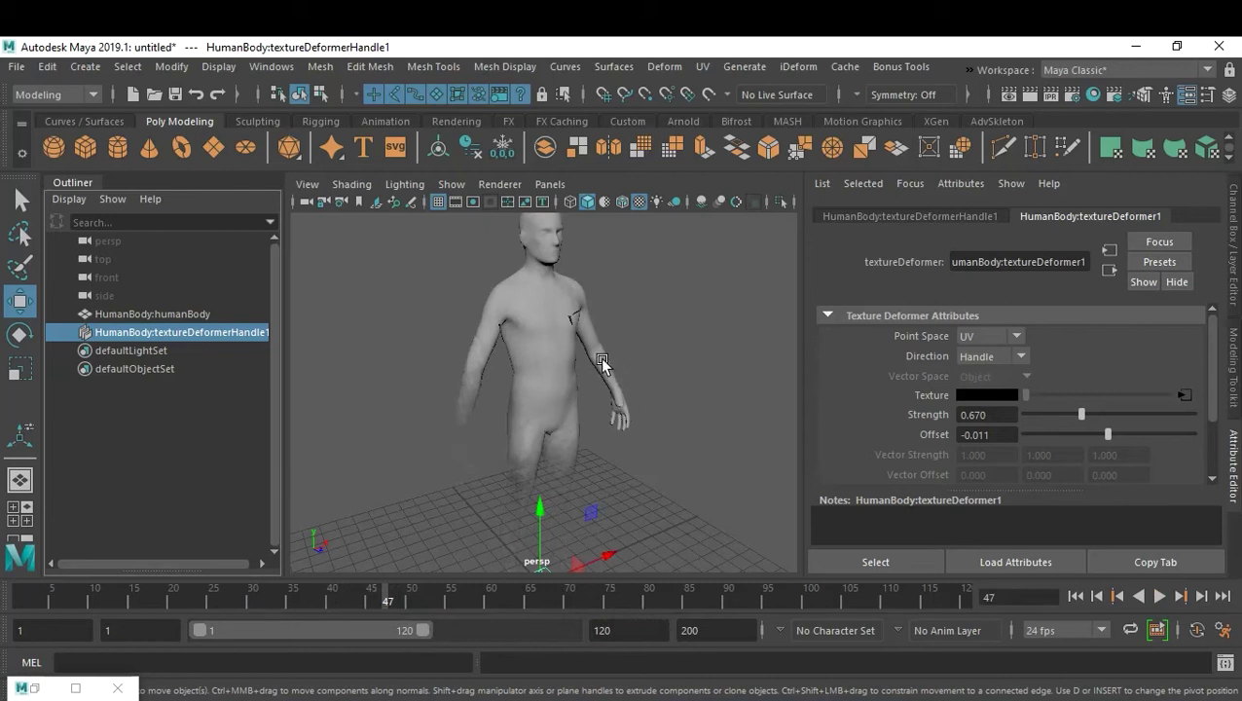
Step: Drag file1 onto lambert2's Bump Mapping in Hypershade, creating a bump2d1 node
left_click(545, 319)
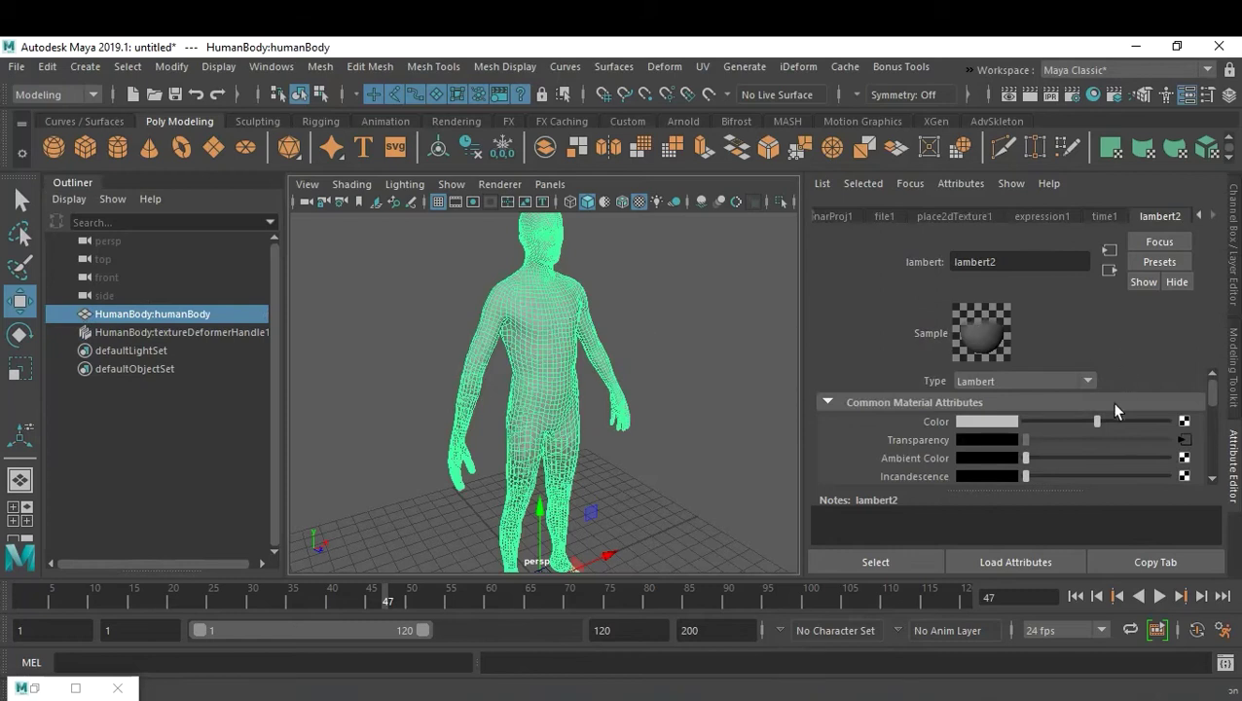
scroll(1109, 402, "down", 4)
scroll(949, 429, "down", 3)
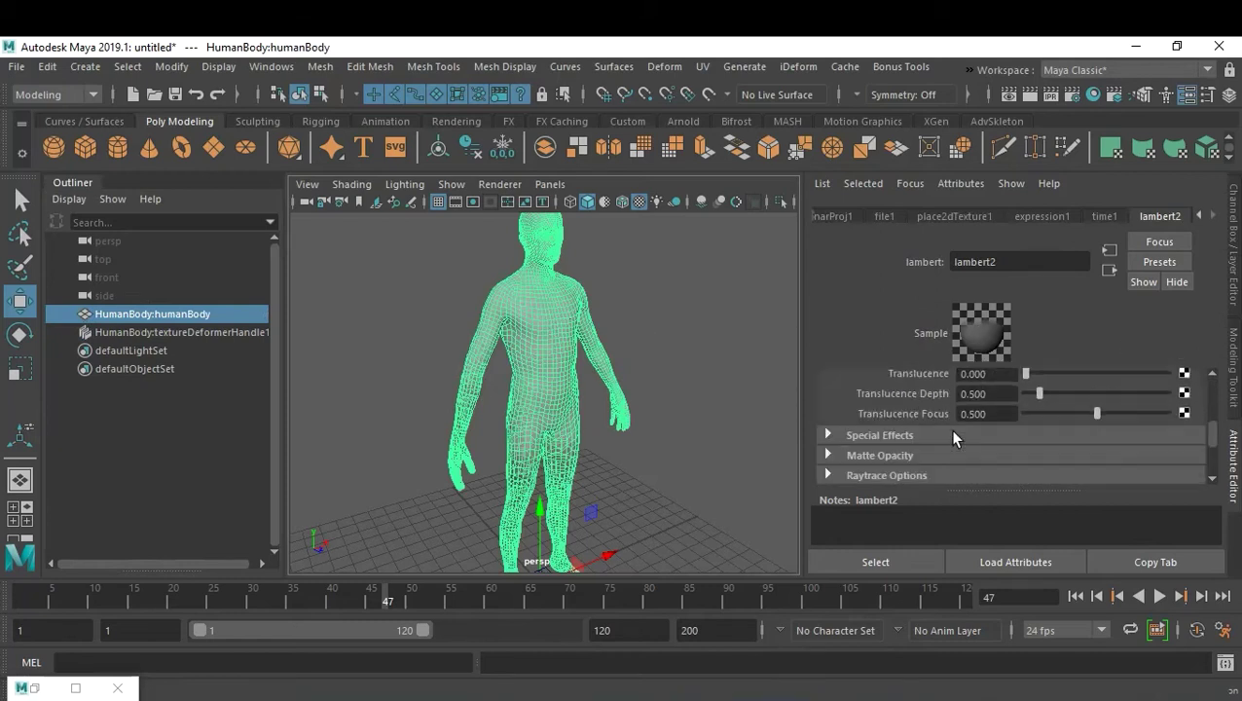
scroll(954, 427, "up", 3)
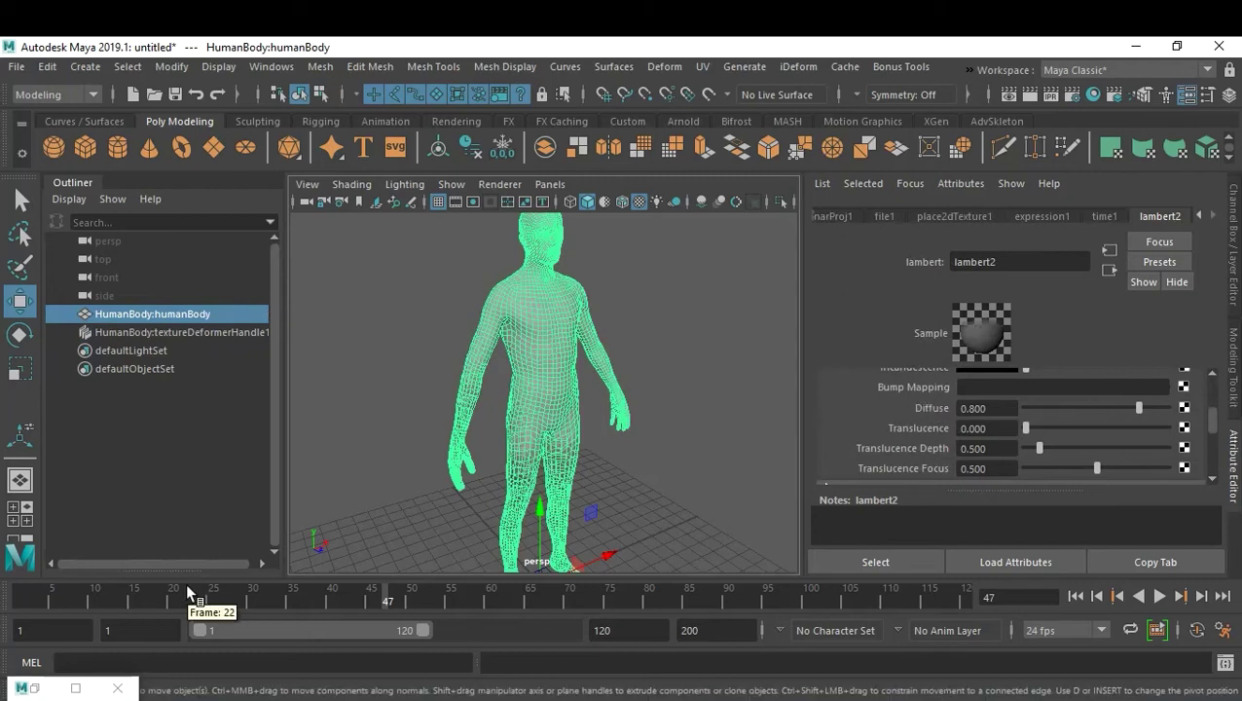
left_click(75, 687)
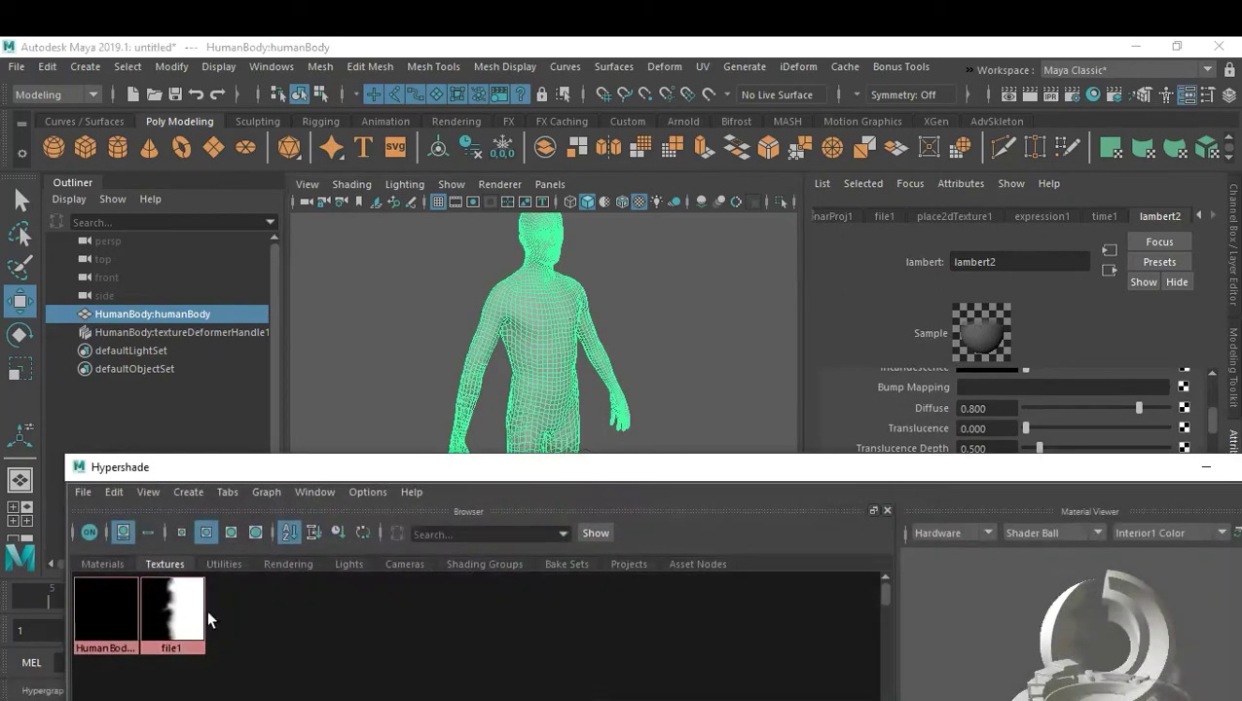
left_click_drag(603, 475, 615, 516)
middle_click_drag(199, 660, 1180, 386)
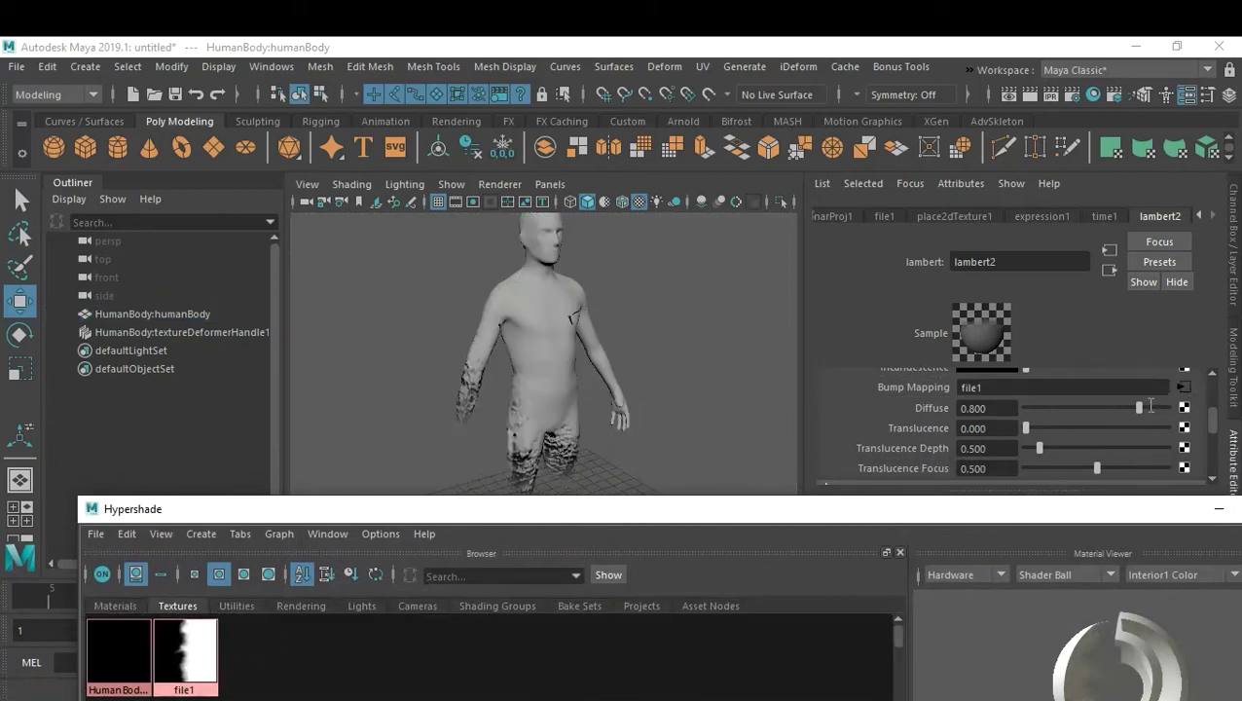
left_click(1221, 511)
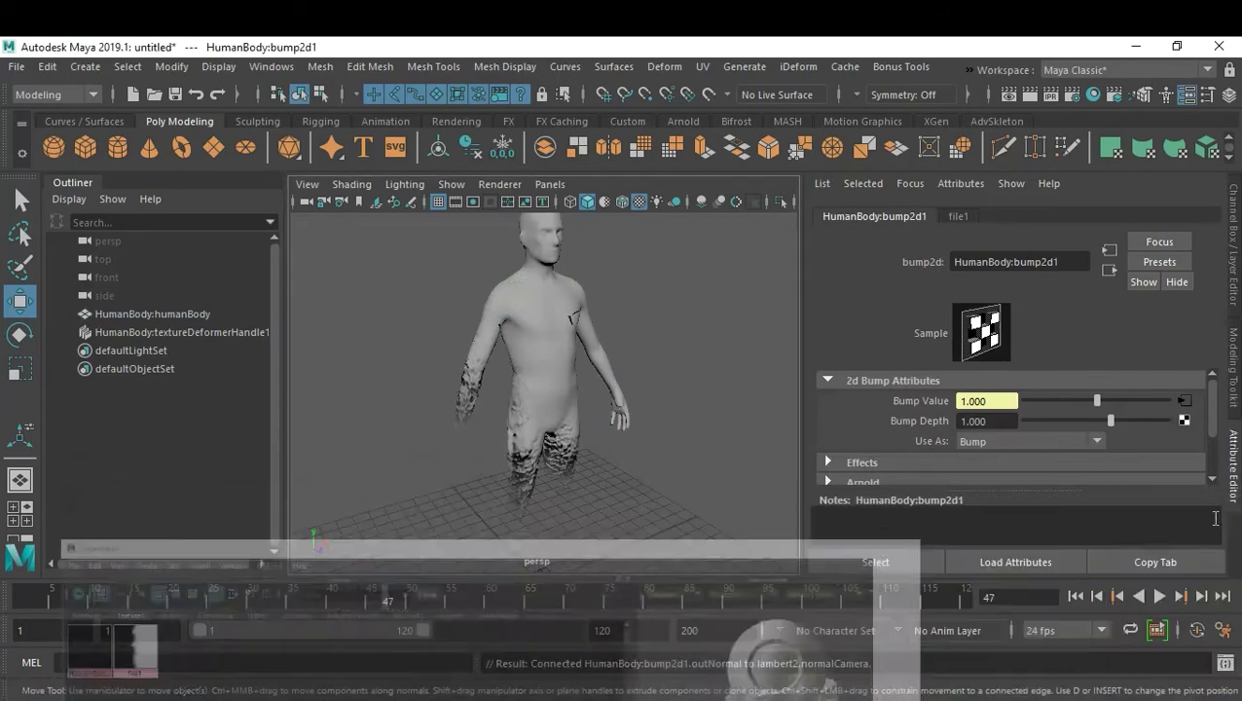
Step: Set bump2d1's Bump Depth to 0.2 after trying 0.1, preview playback and return to frame 1
key("alt+v")
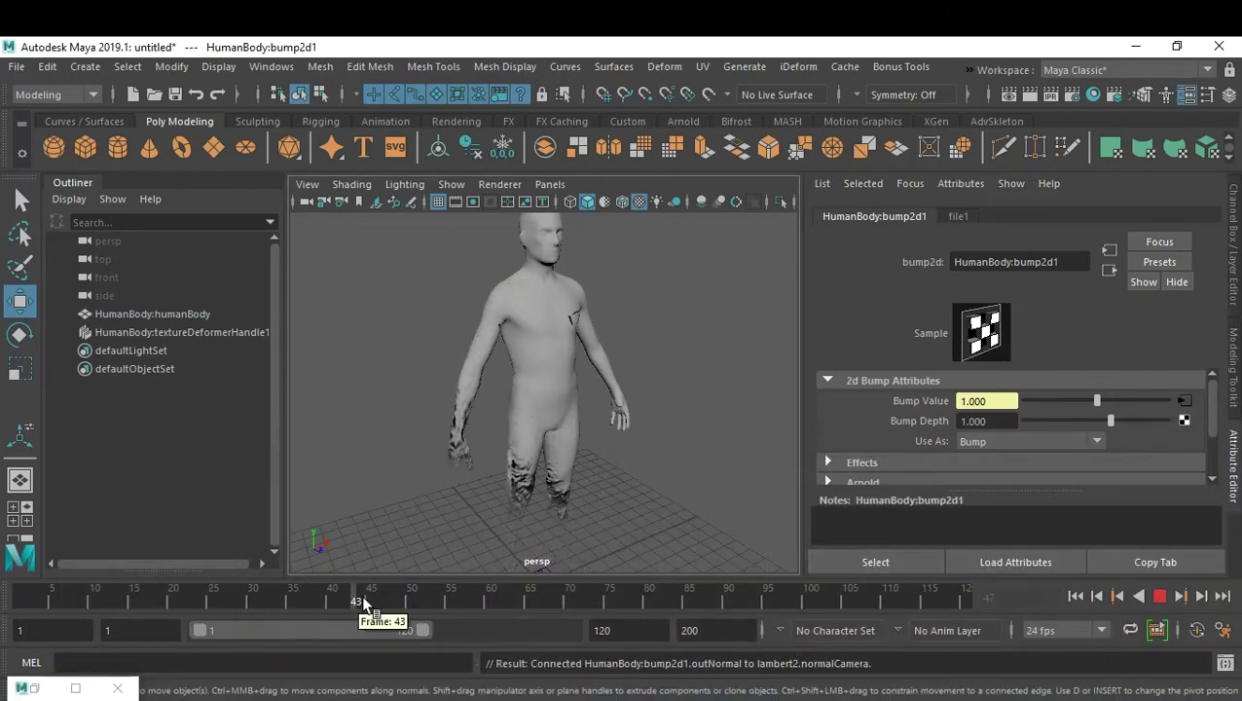
left_click(420, 601)
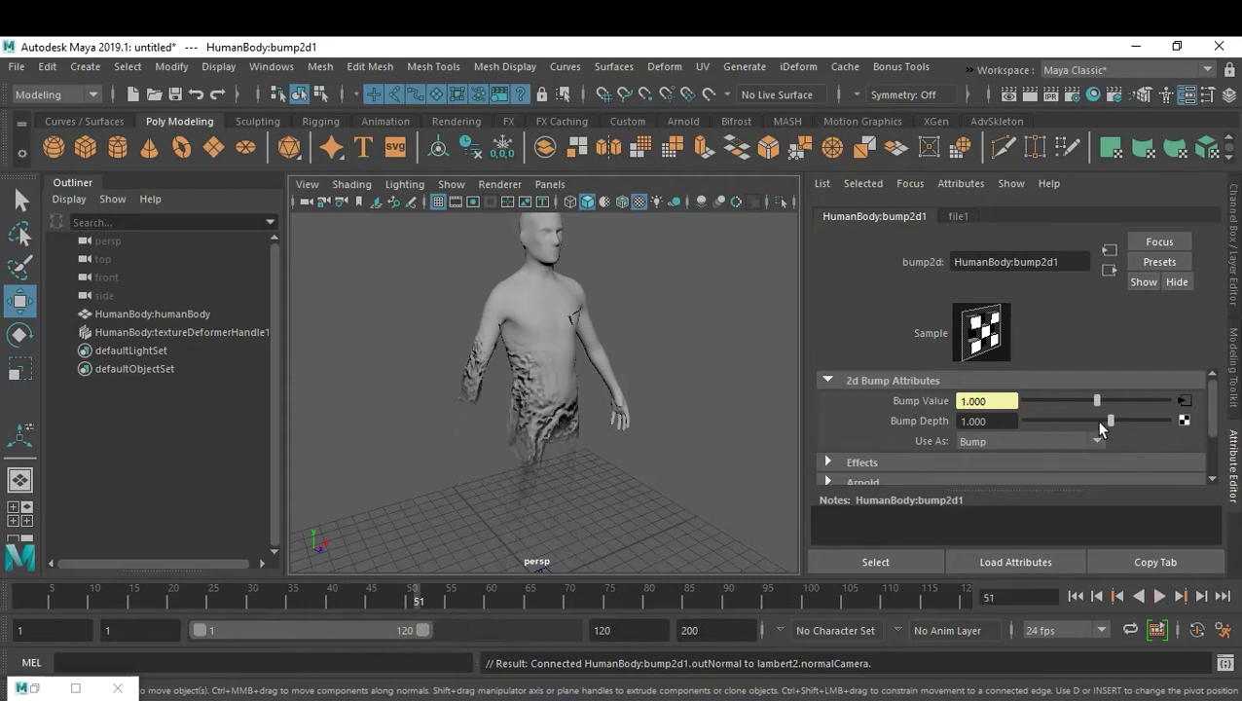
left_click(998, 417)
type("0.2")
key("Return")
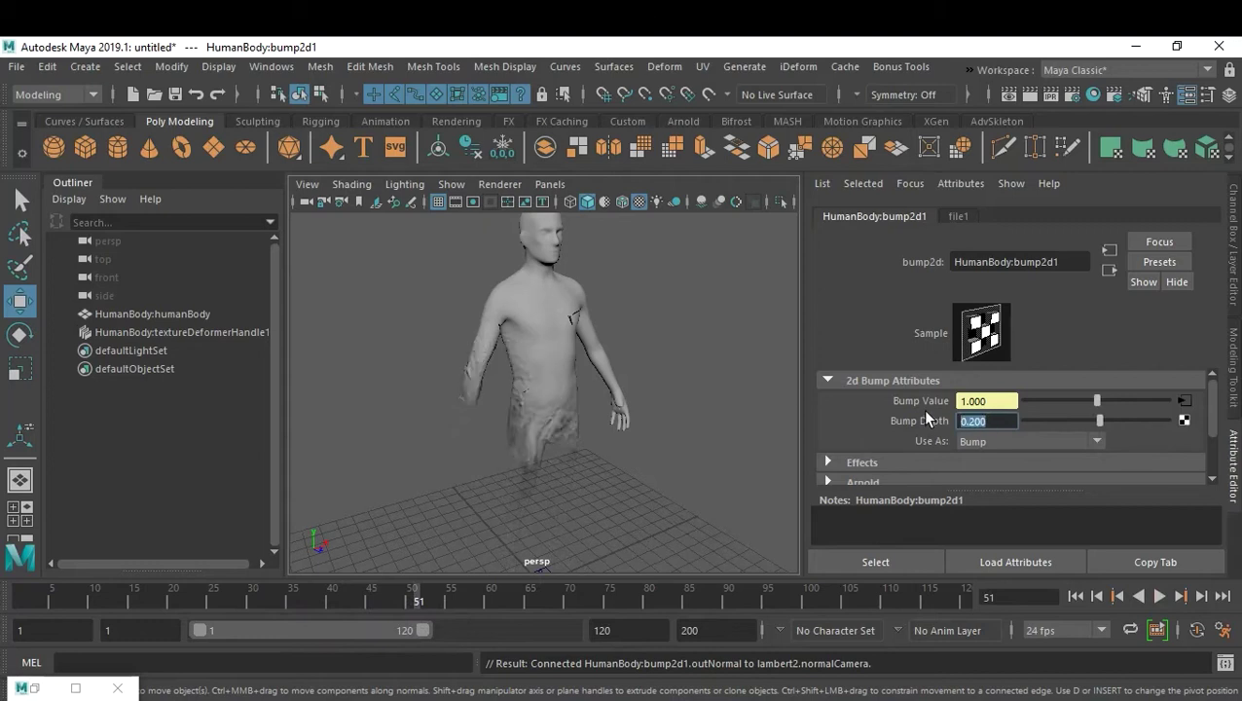
type("0.1")
key("Return")
type("0.2")
key("Return")
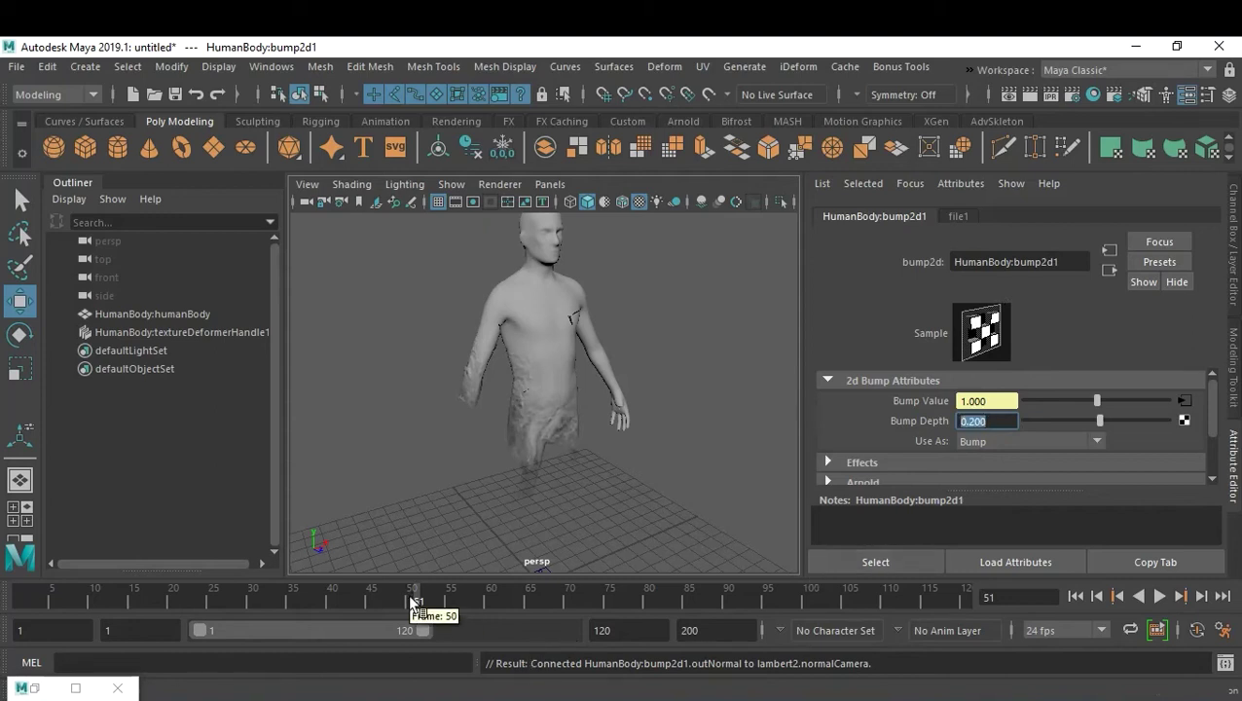
key("alt+v")
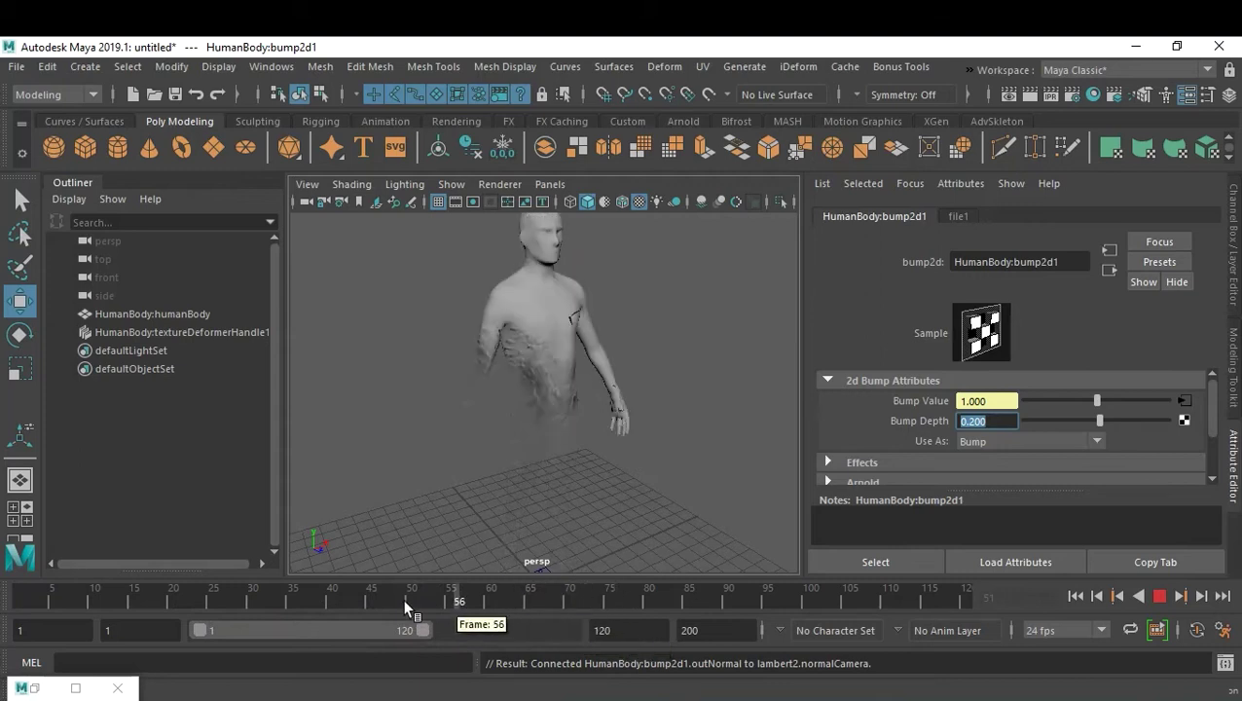
left_click(24, 595)
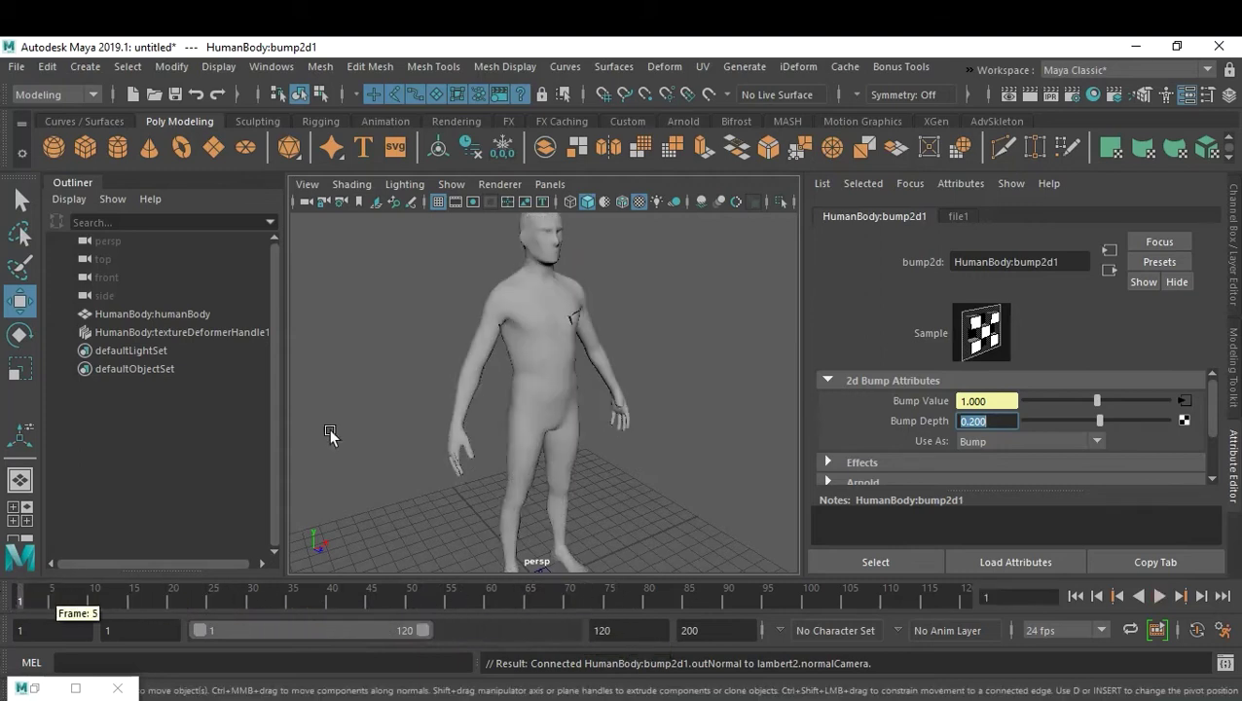
Step: Deselect the body and open Save Scene As on the G:\Rigging\Characters folder
left_click_drag(598, 418, 560, 429, "alt")
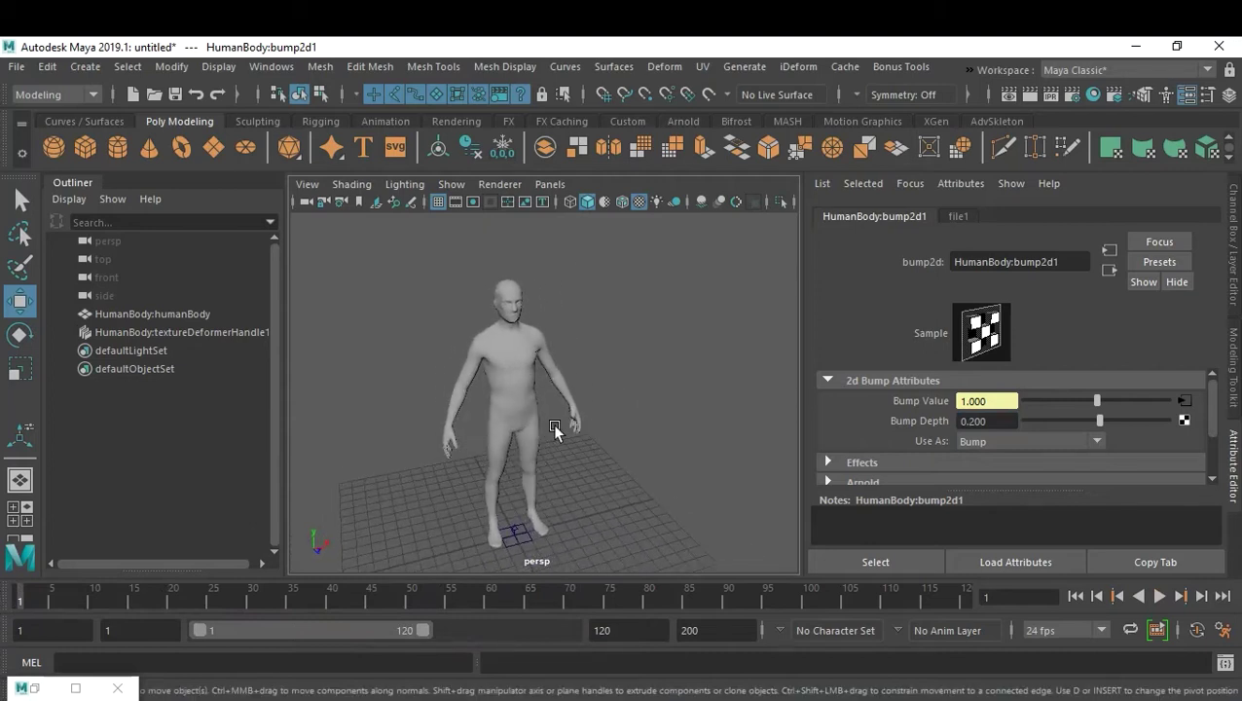
left_click(598, 358)
mouse_move(587, 368)
left_mouse_down("alt")
mouse_move(604, 363)
mouse_move(571, 356)
left_mouse_up("alt")
left_click(527, 360)
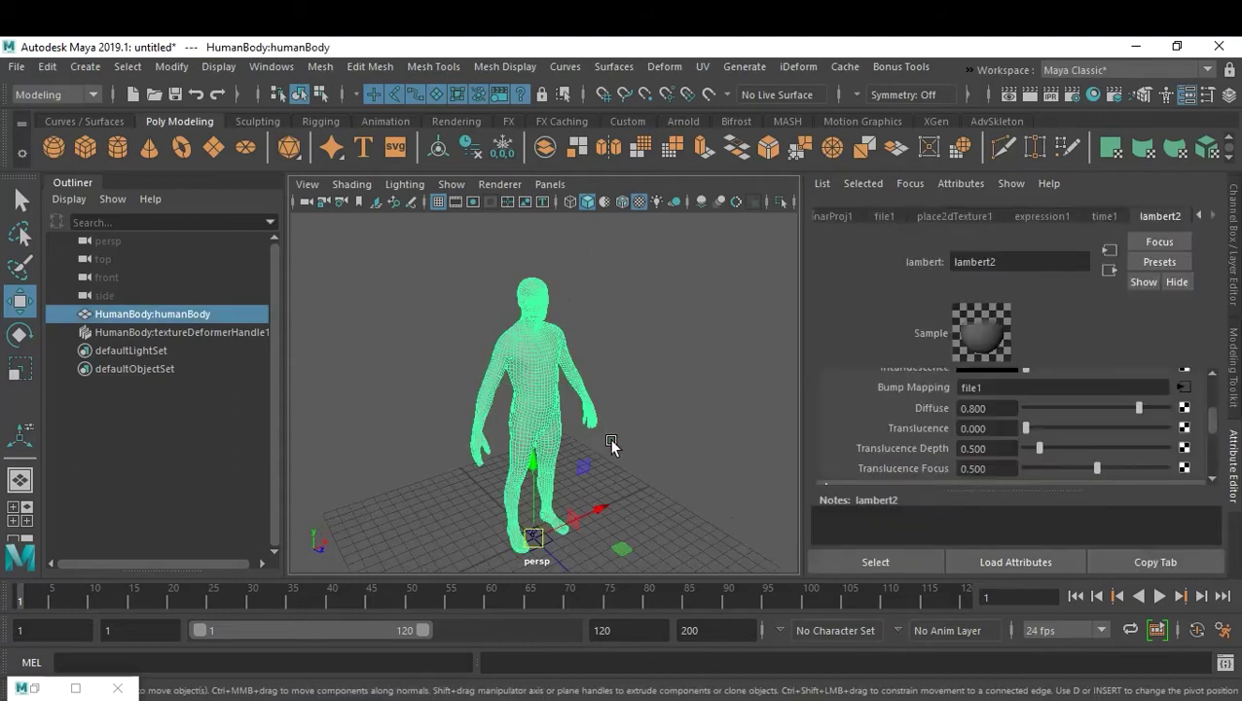
left_click(620, 325)
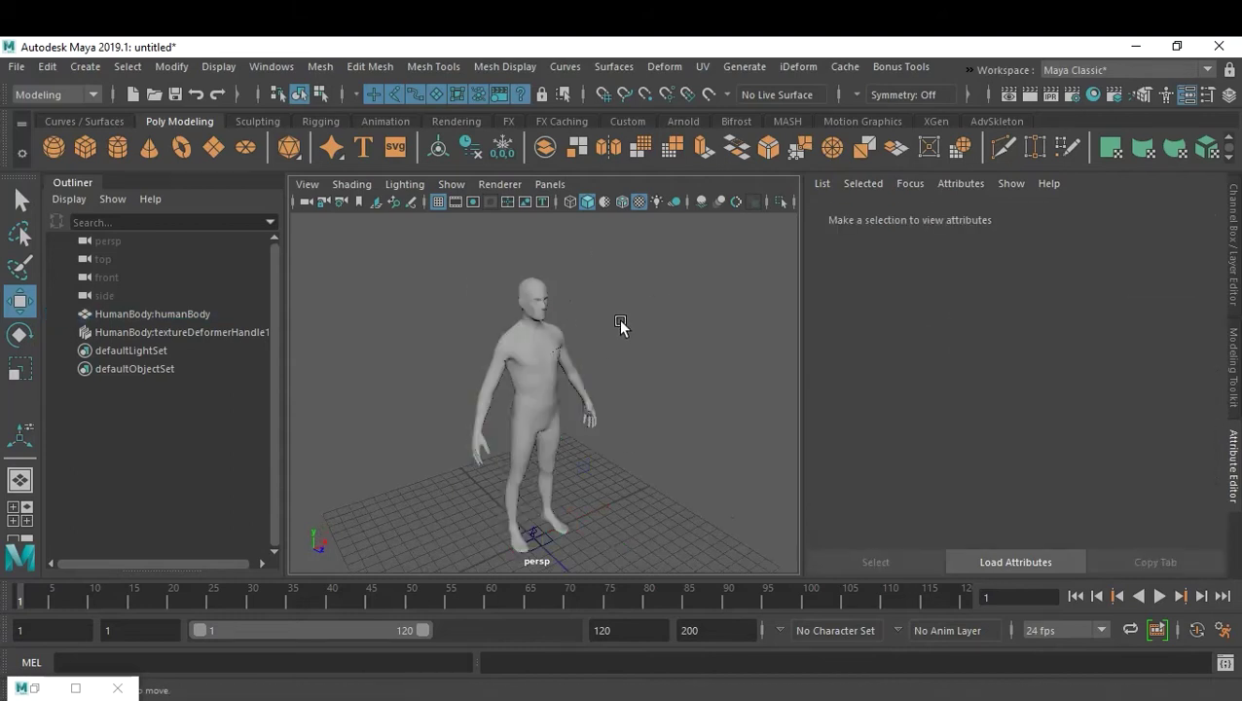
key("ctrl+shift+s")
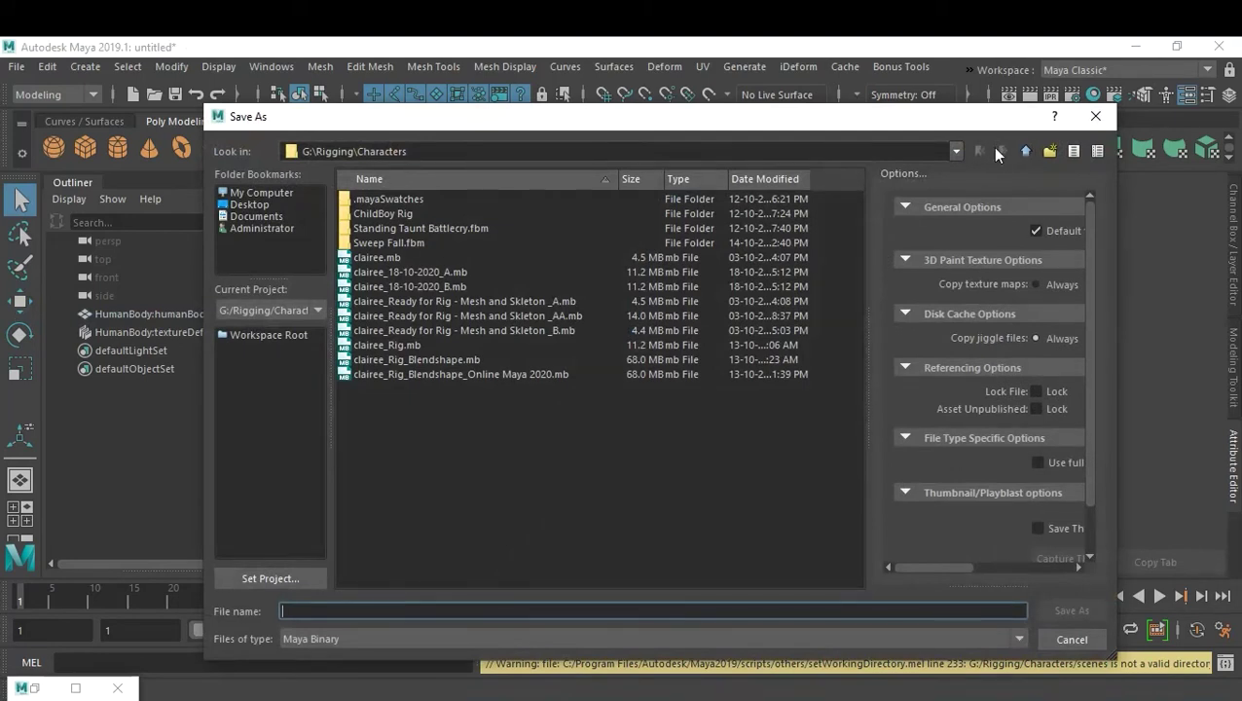
Step: Save the scene as 23-10-2020_3D disintegration.mb in G:\FX Session_, then play the dissolve
left_click(956, 152)
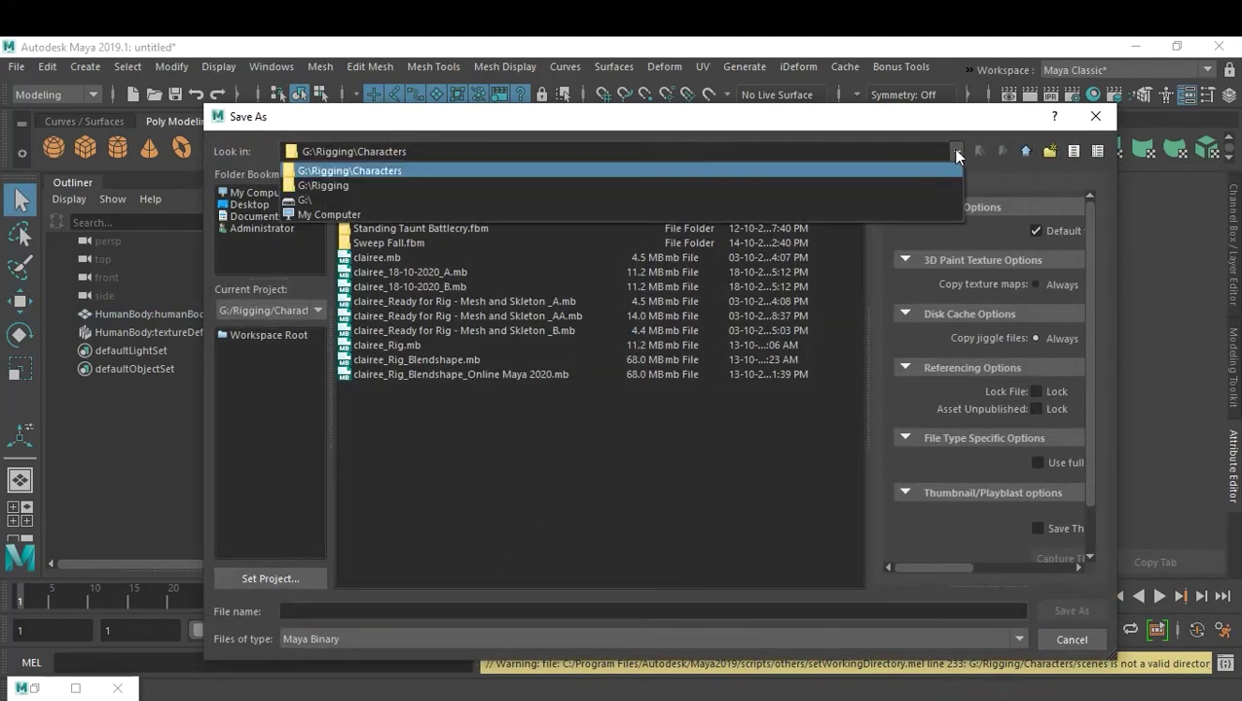
left_click(416, 199)
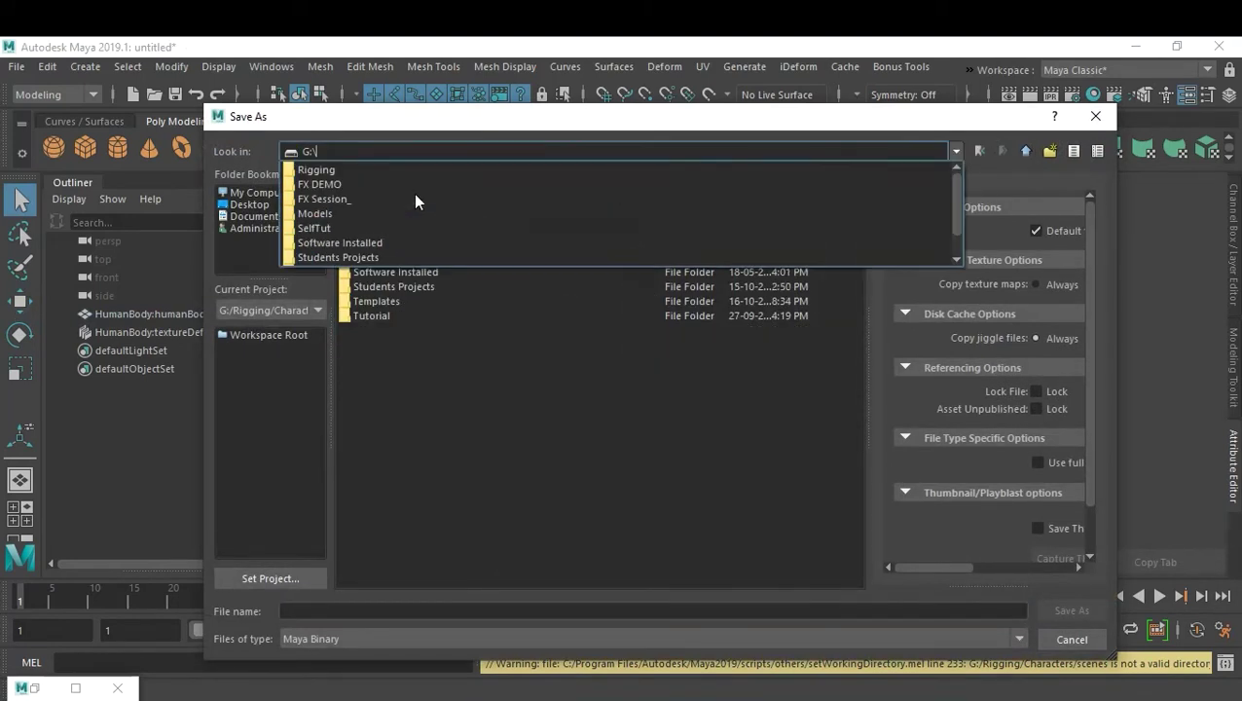
left_click(347, 199)
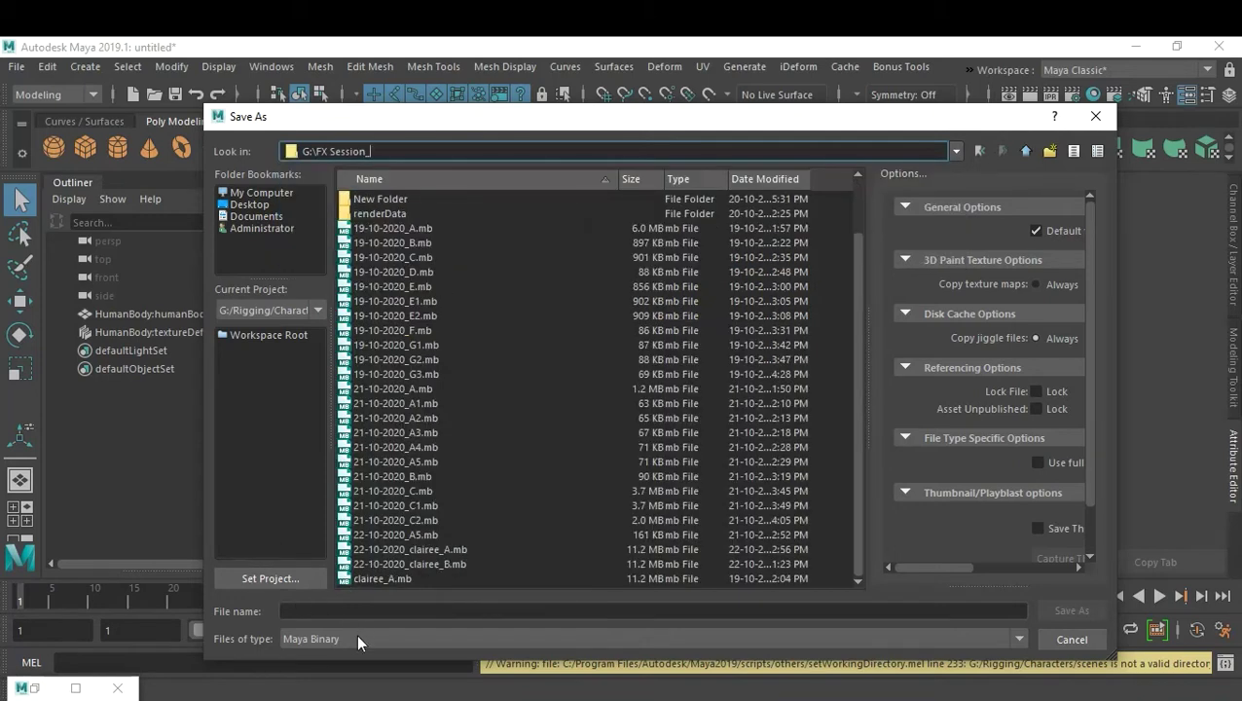
left_click(328, 610)
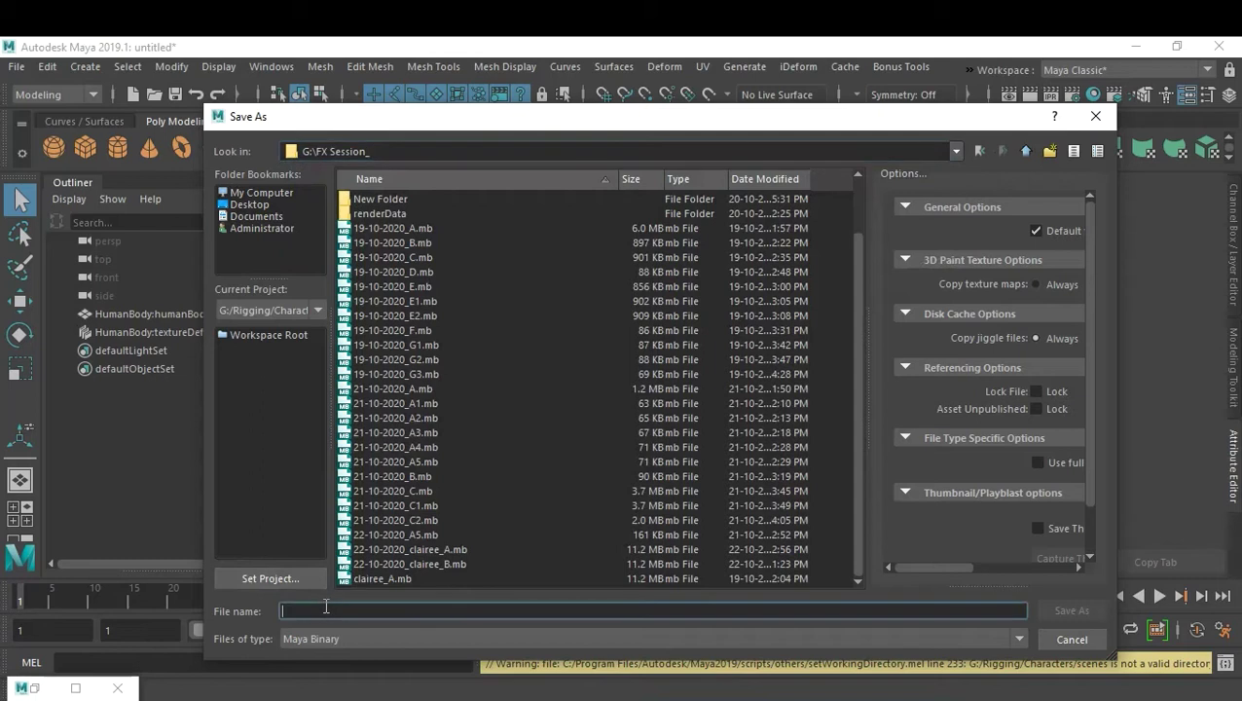
type("23-10-2020_3D disintegration")
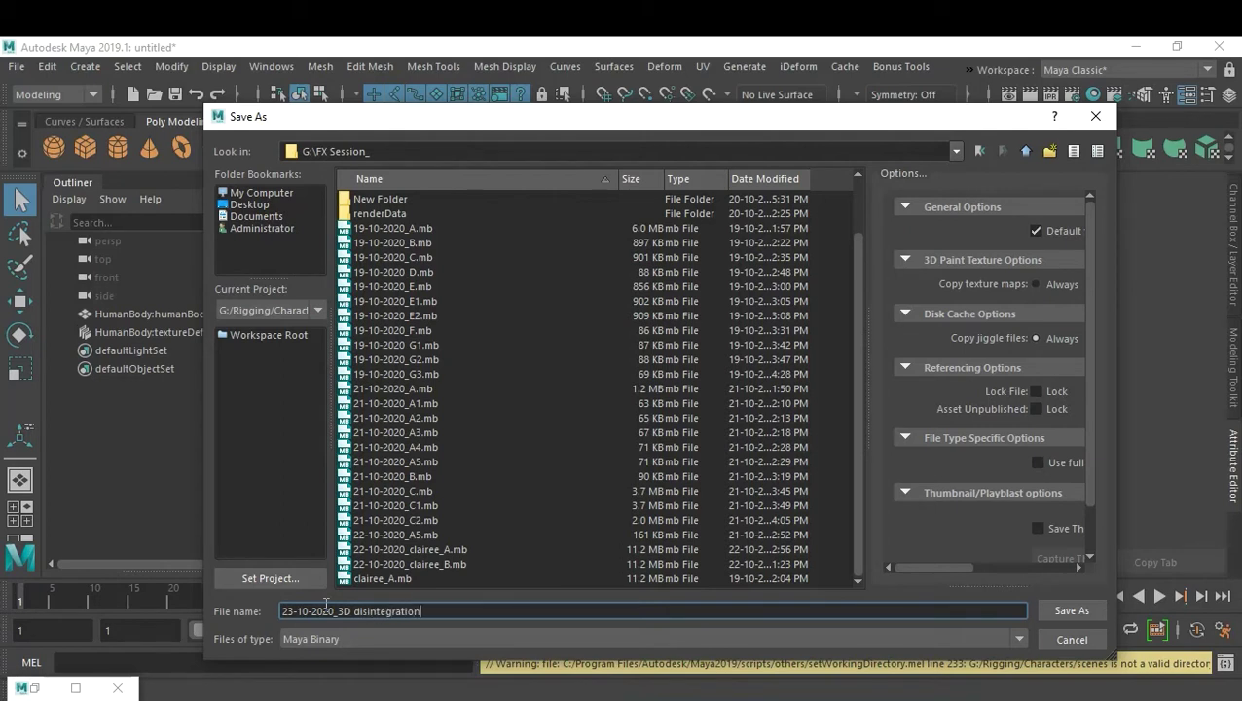
key("Return")
key("w")
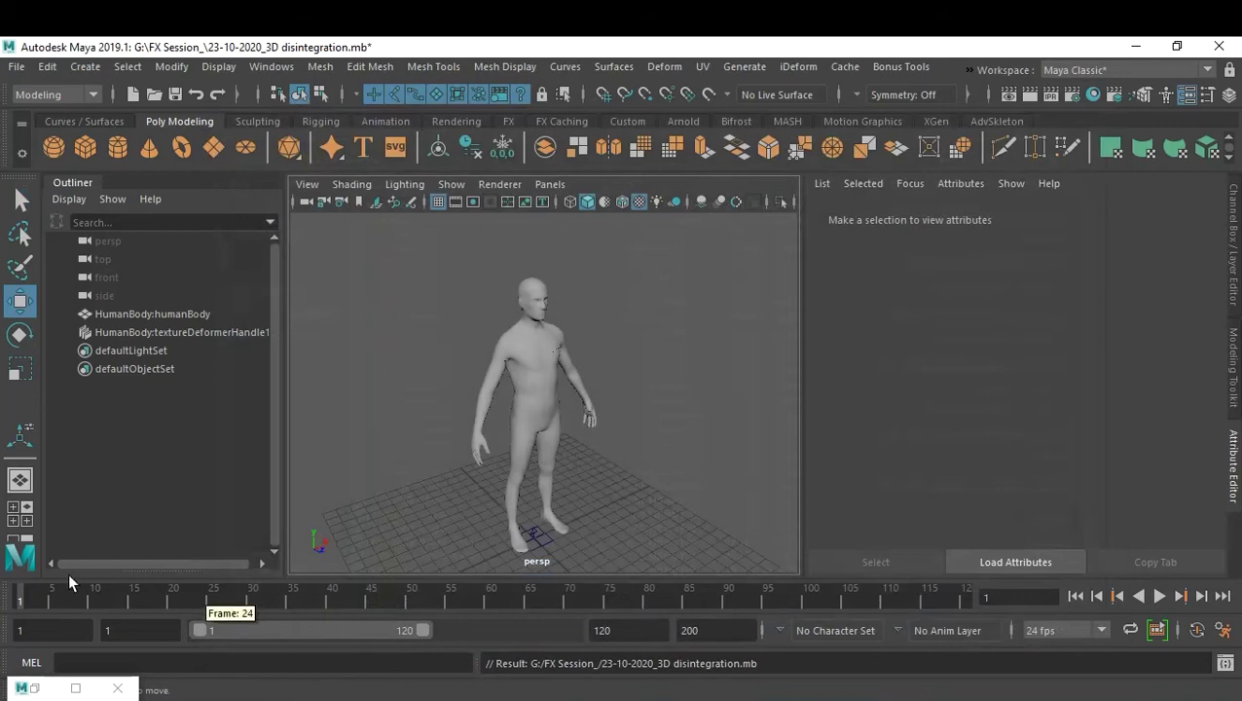
key("alt+v")
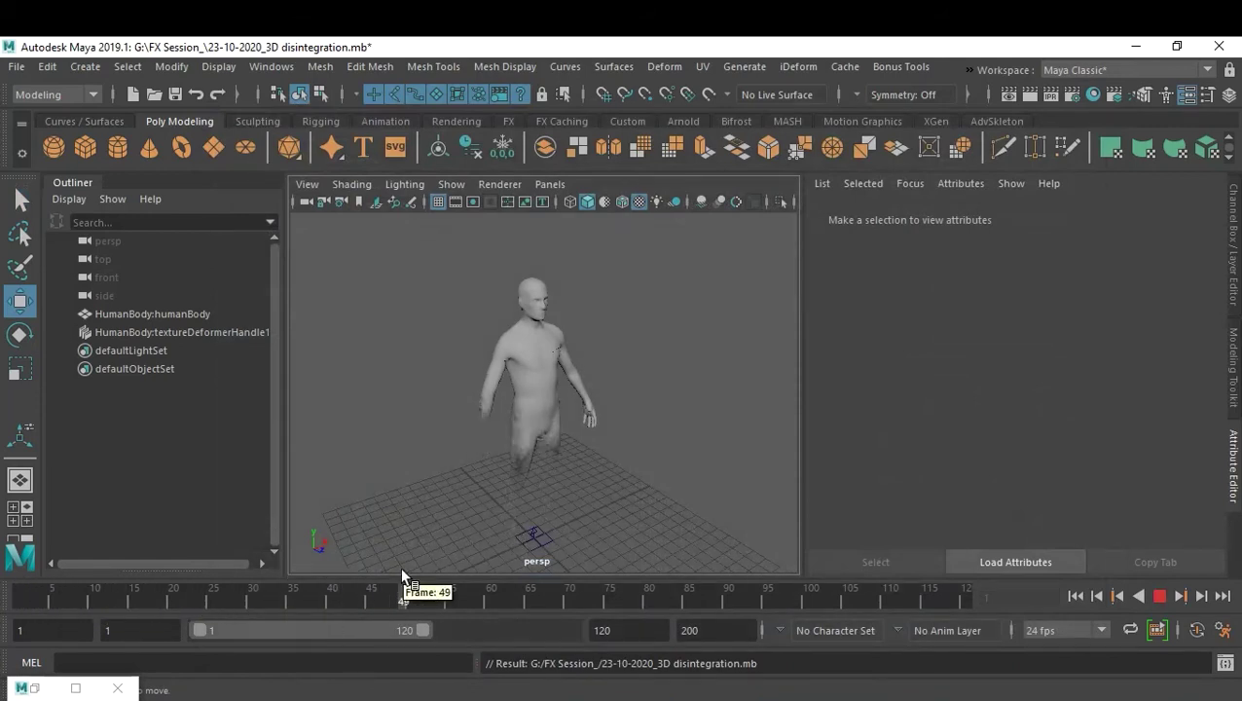
Step: Stop playback at frame 1, select the body, and save the scene
left_click(17, 574)
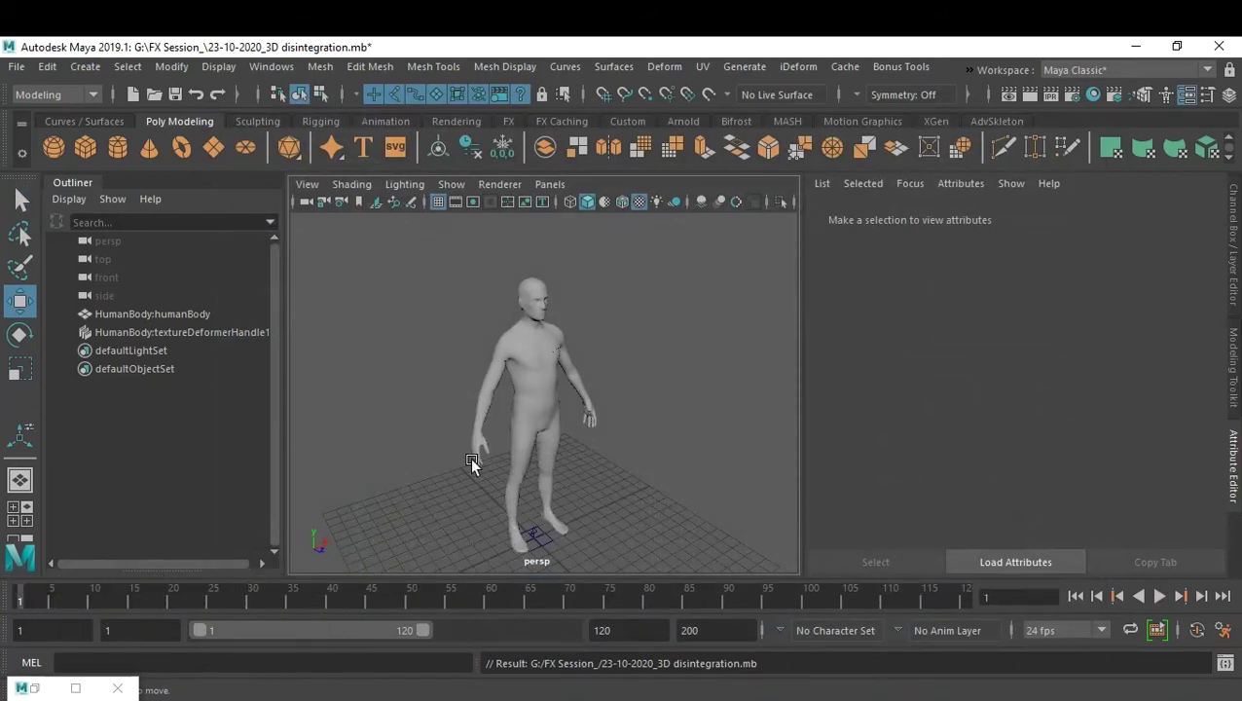
left_click(549, 409)
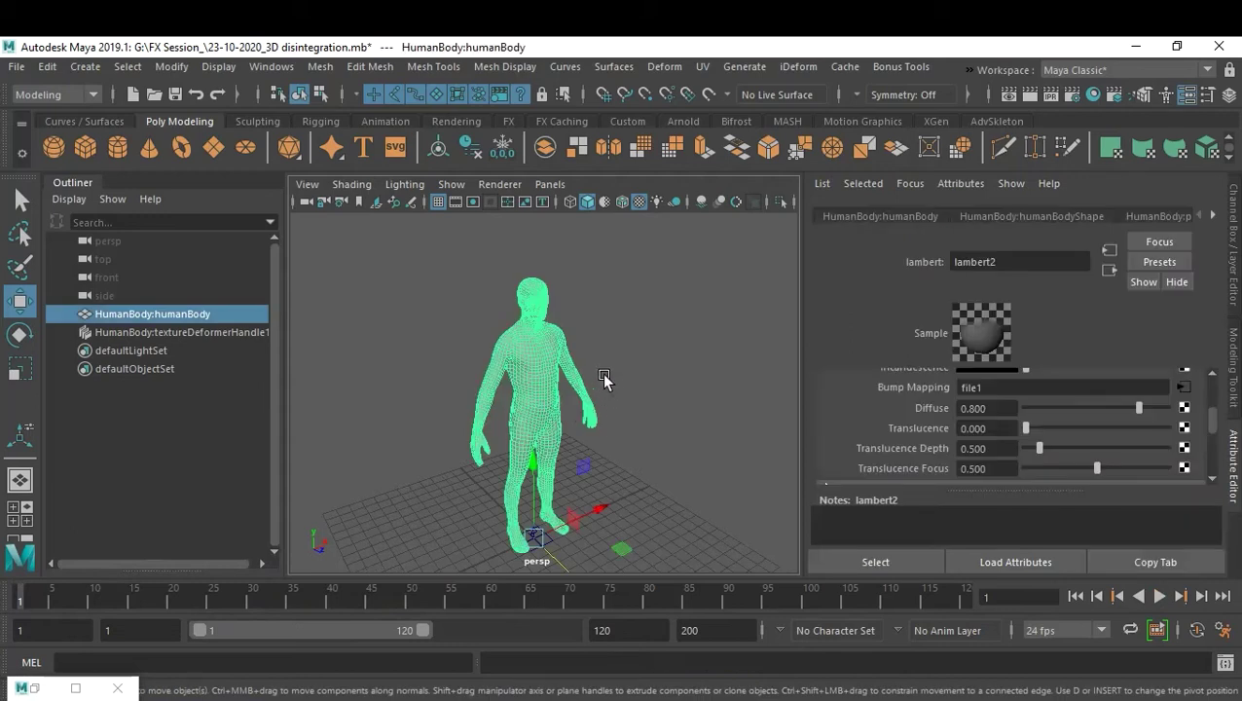
key("ctrl+s")
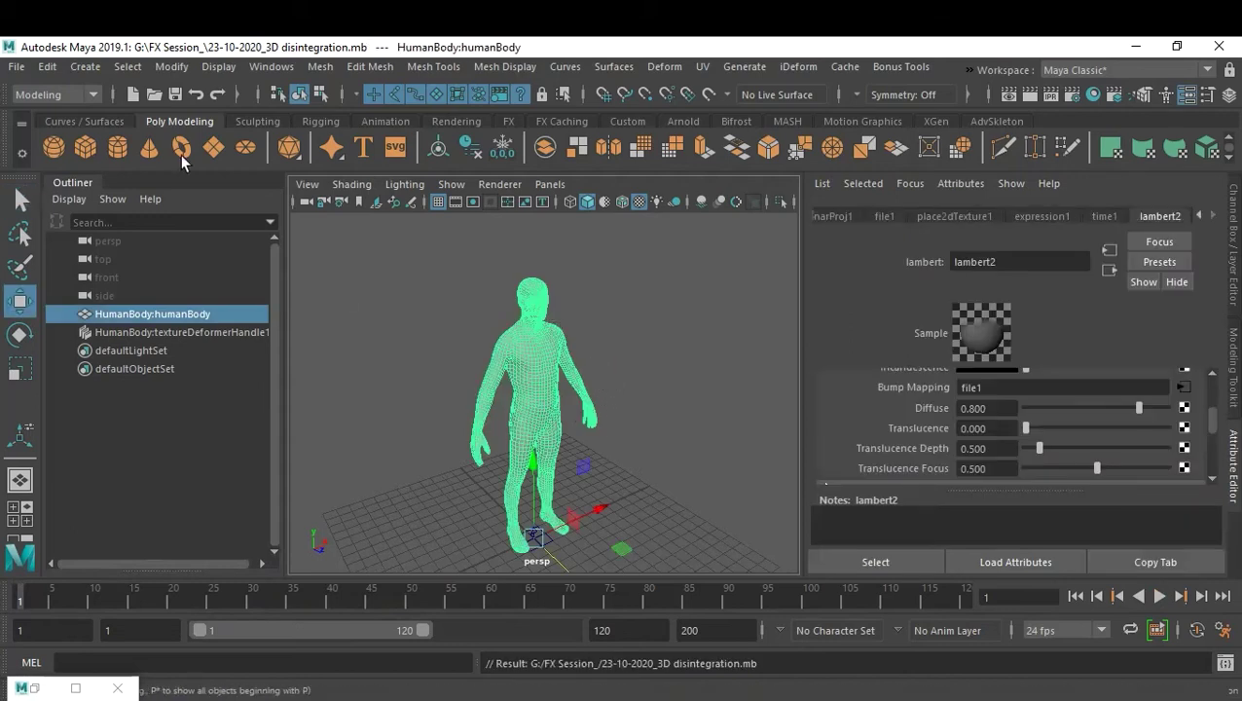
Step: Save a new version of the scene as 23-10-2020_3D disintegration_A.mb
left_click(16, 67)
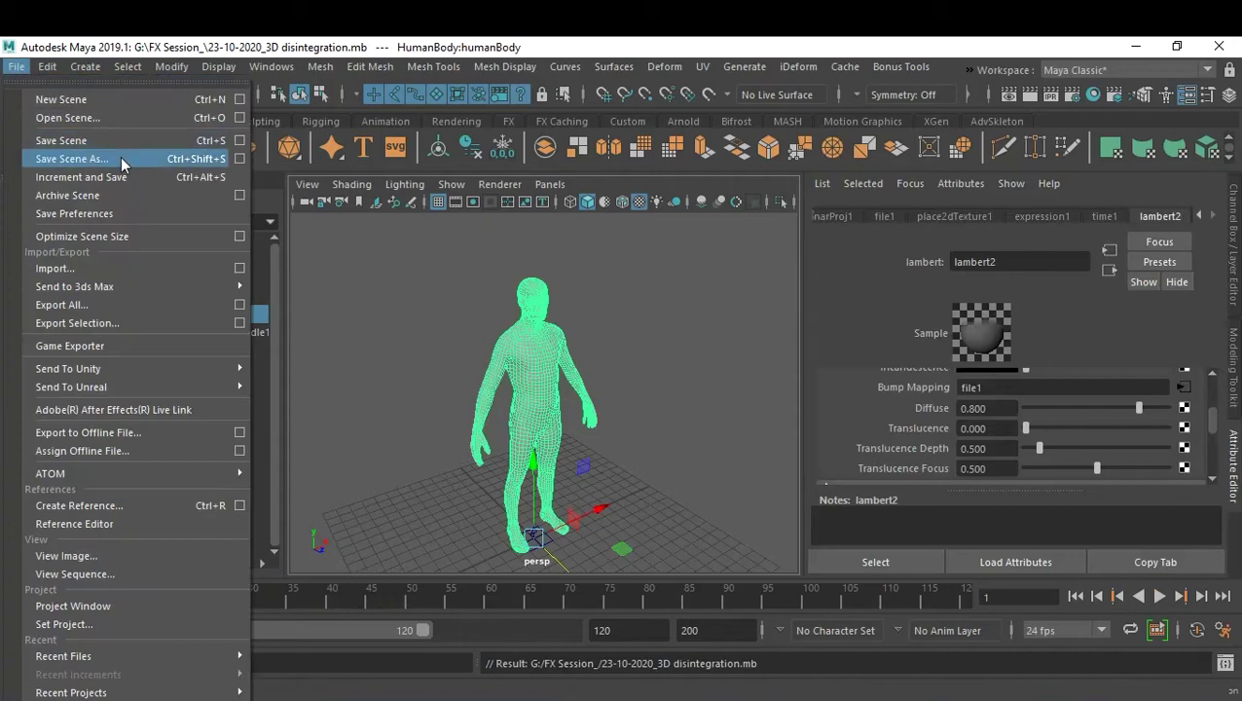
left_click(120, 161)
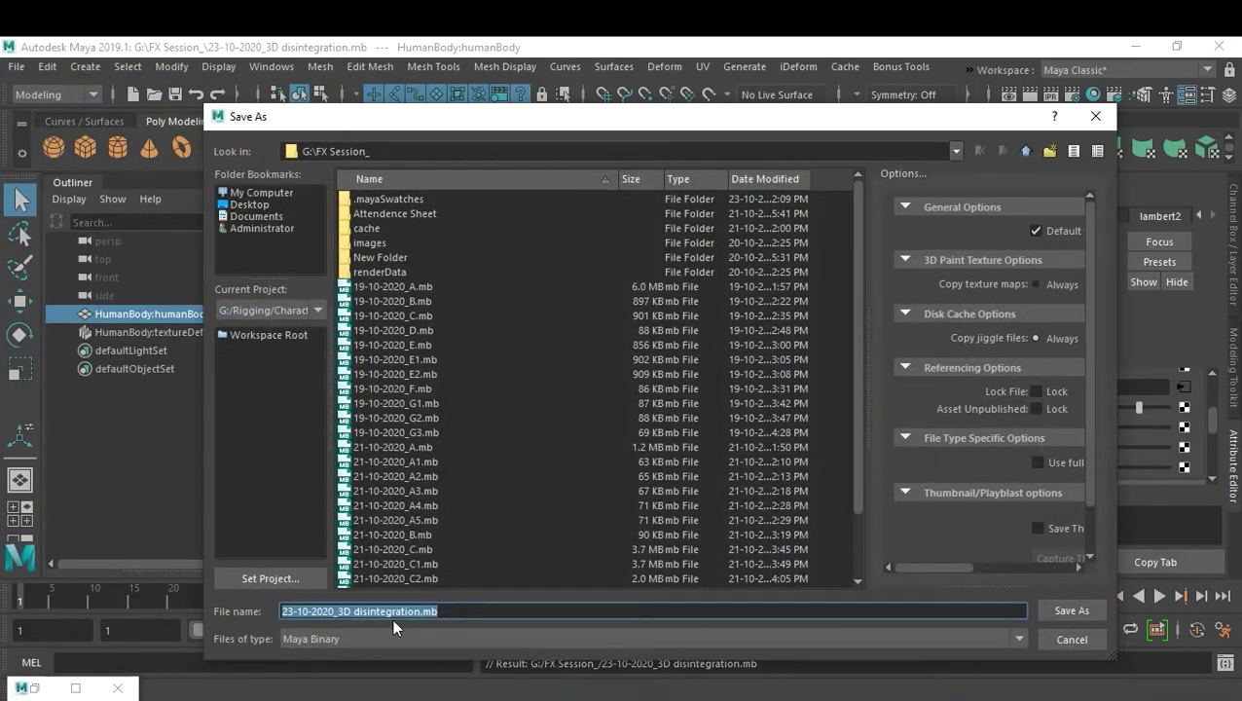
left_click(422, 610)
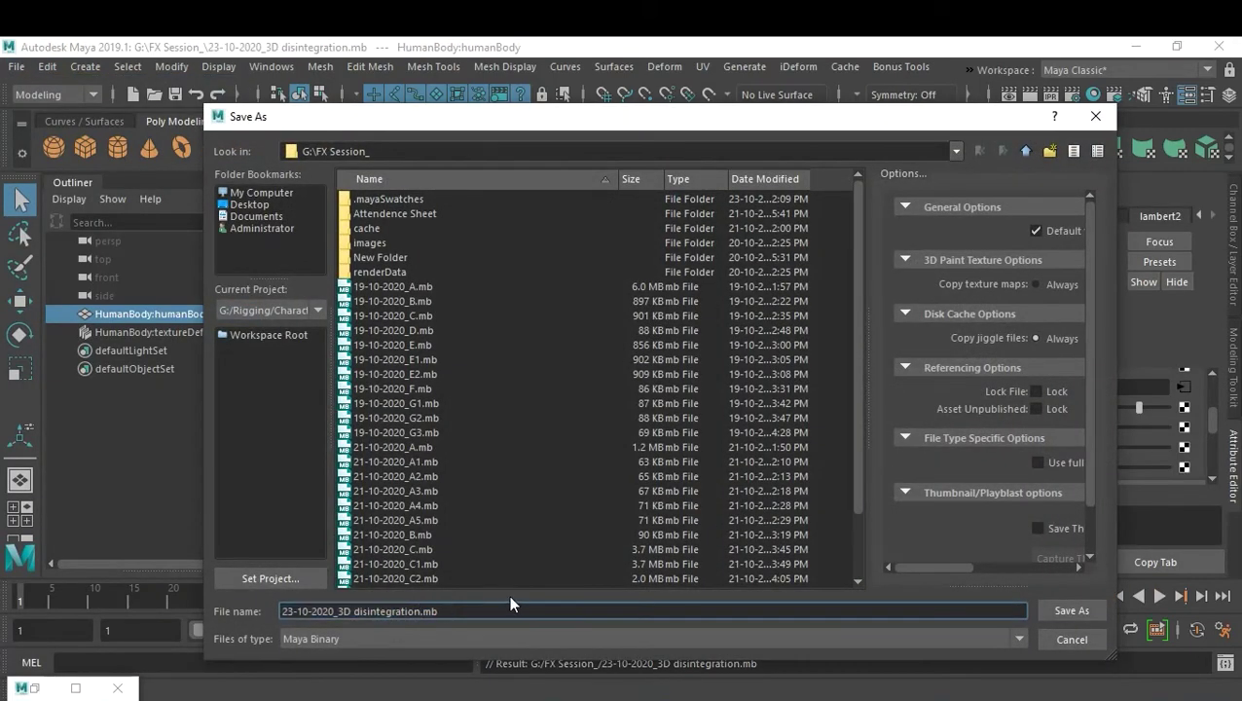
type("_A")
key("Return")
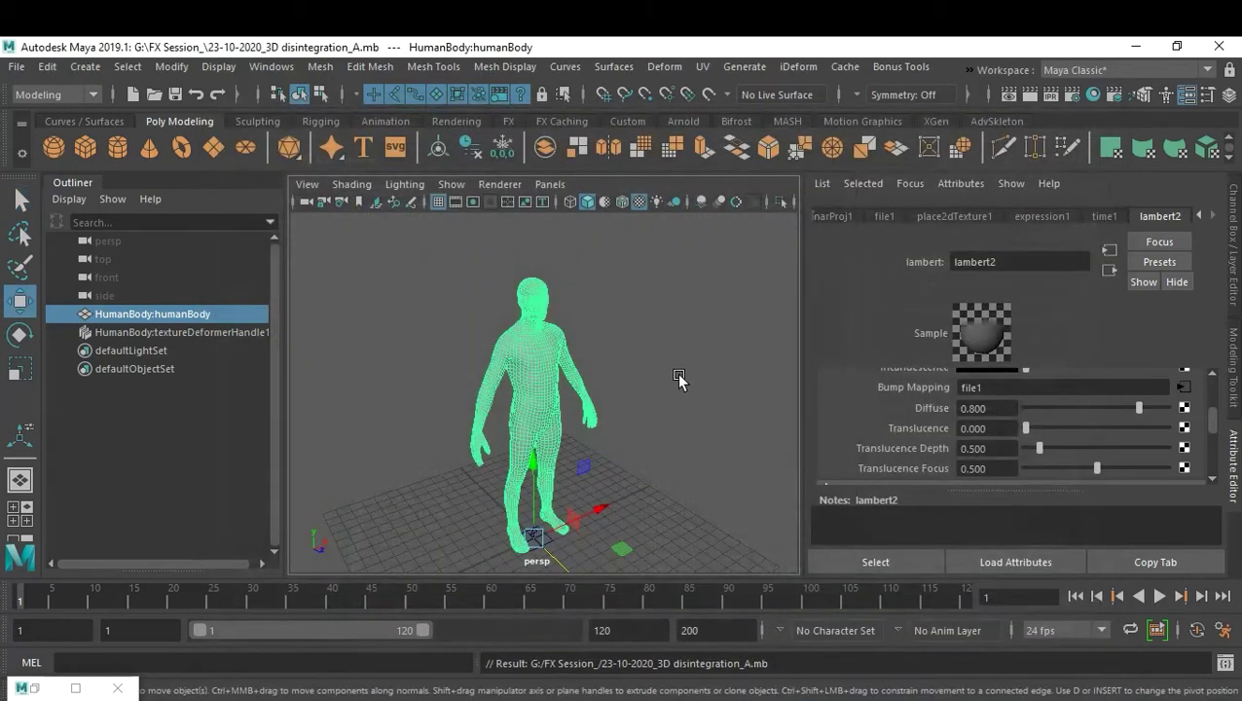
Step: Reselect the body, switch to the FX menu set, and open the Emit from Object options
mouse_move(638, 396)
left_mouse_down("alt")
mouse_move(634, 383)
mouse_move(599, 383)
mouse_move(628, 385)
left_mouse_up("alt")
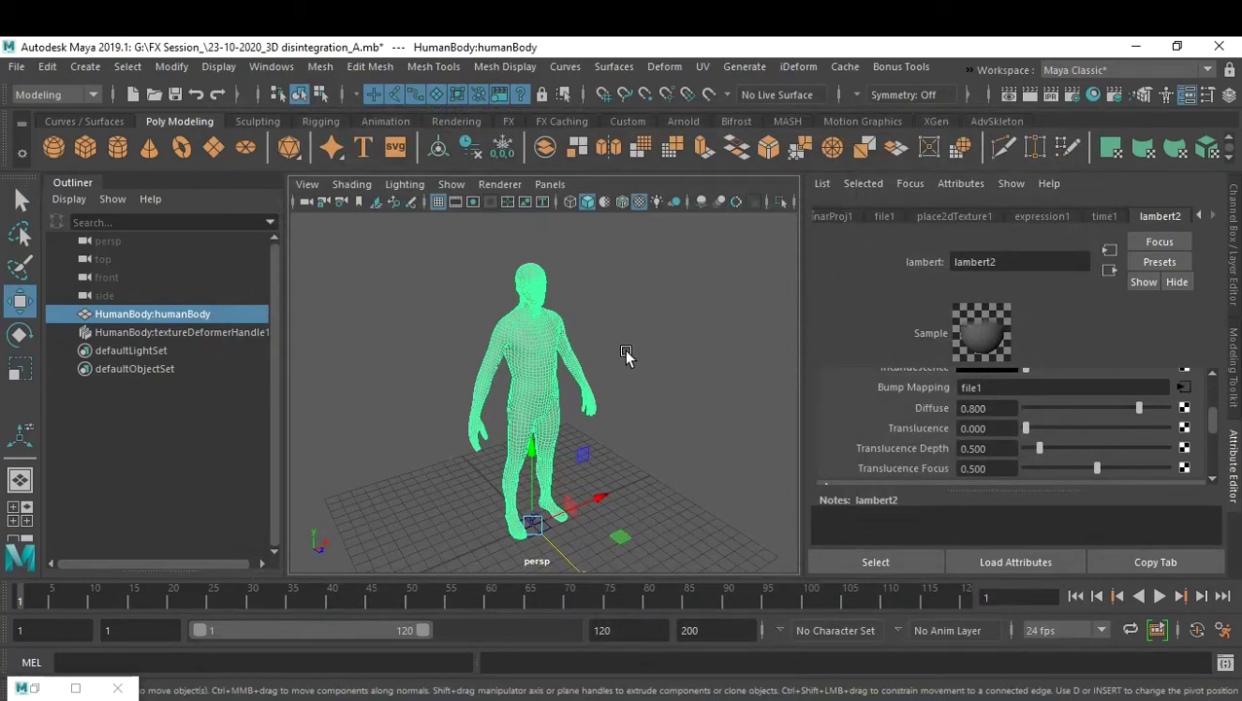
left_click(571, 292)
left_click(517, 324)
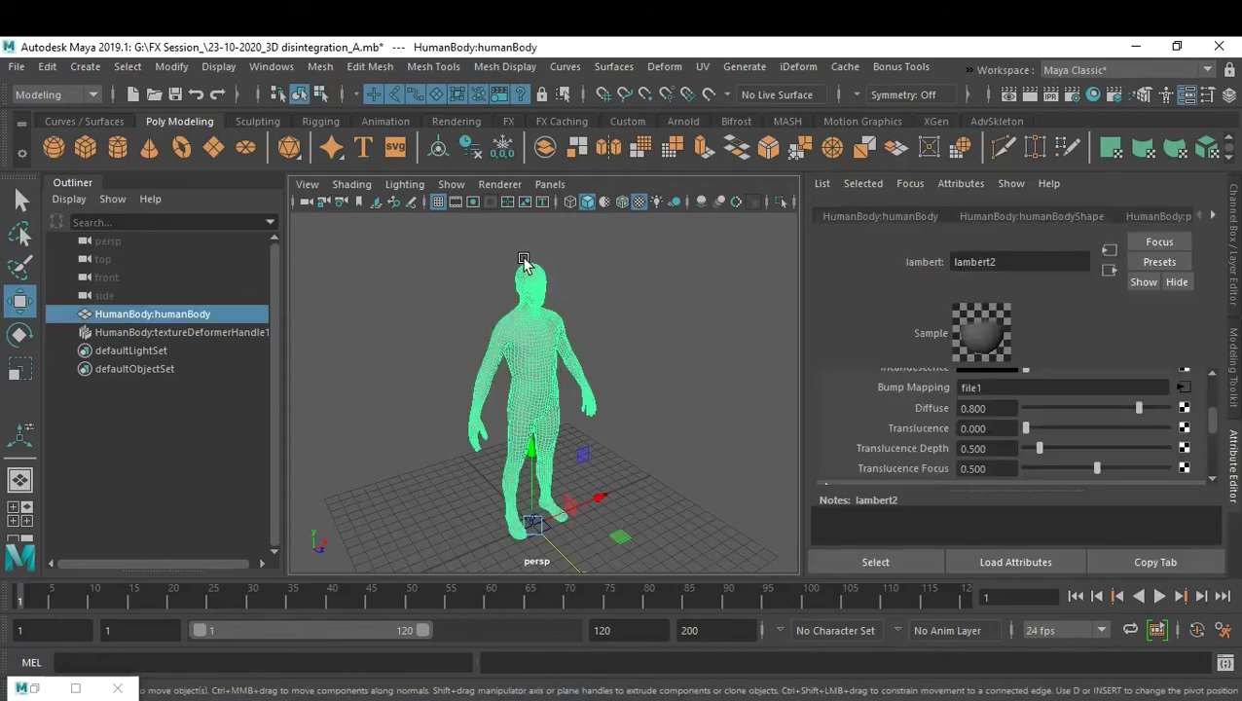
left_click(44, 93)
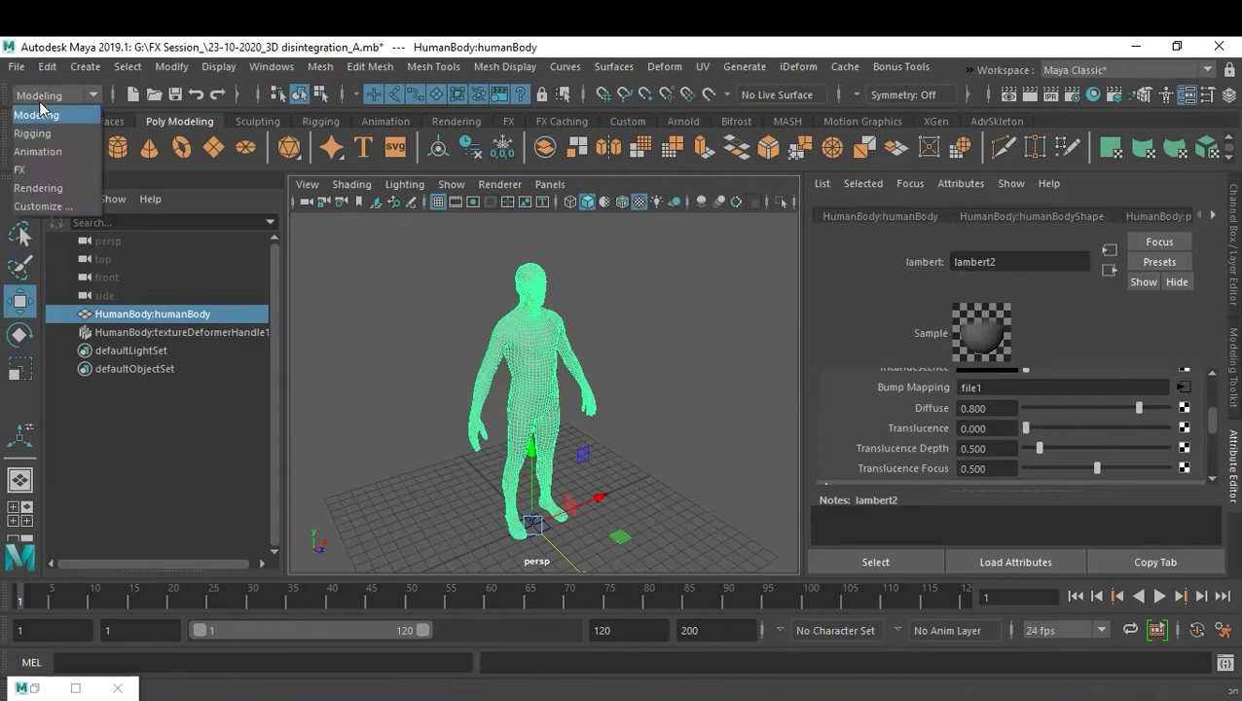
left_click(49, 161)
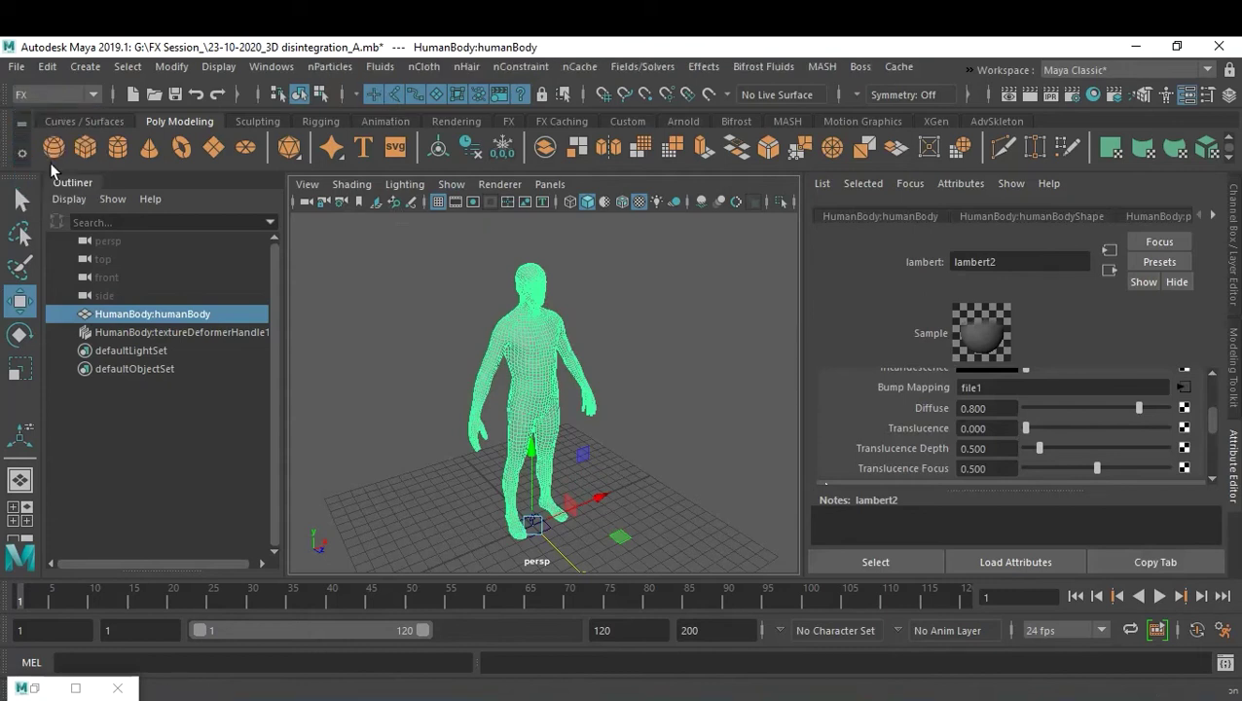
left_click(329, 67)
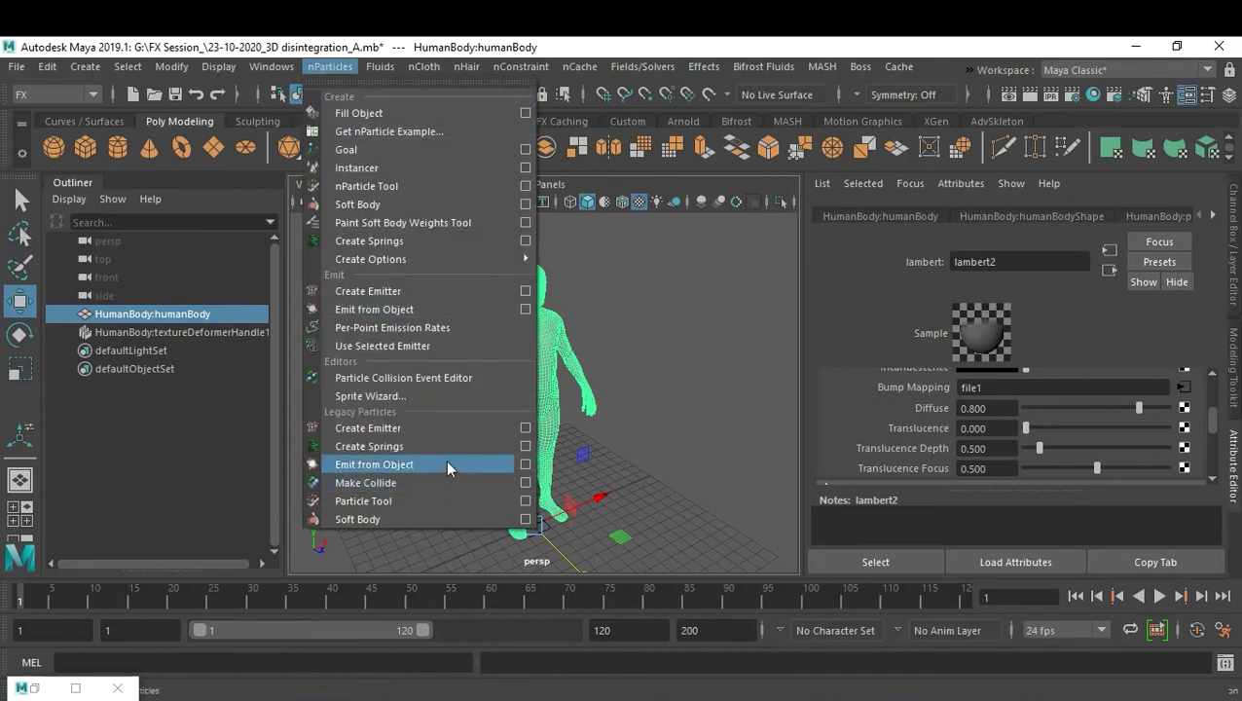
left_click(526, 310)
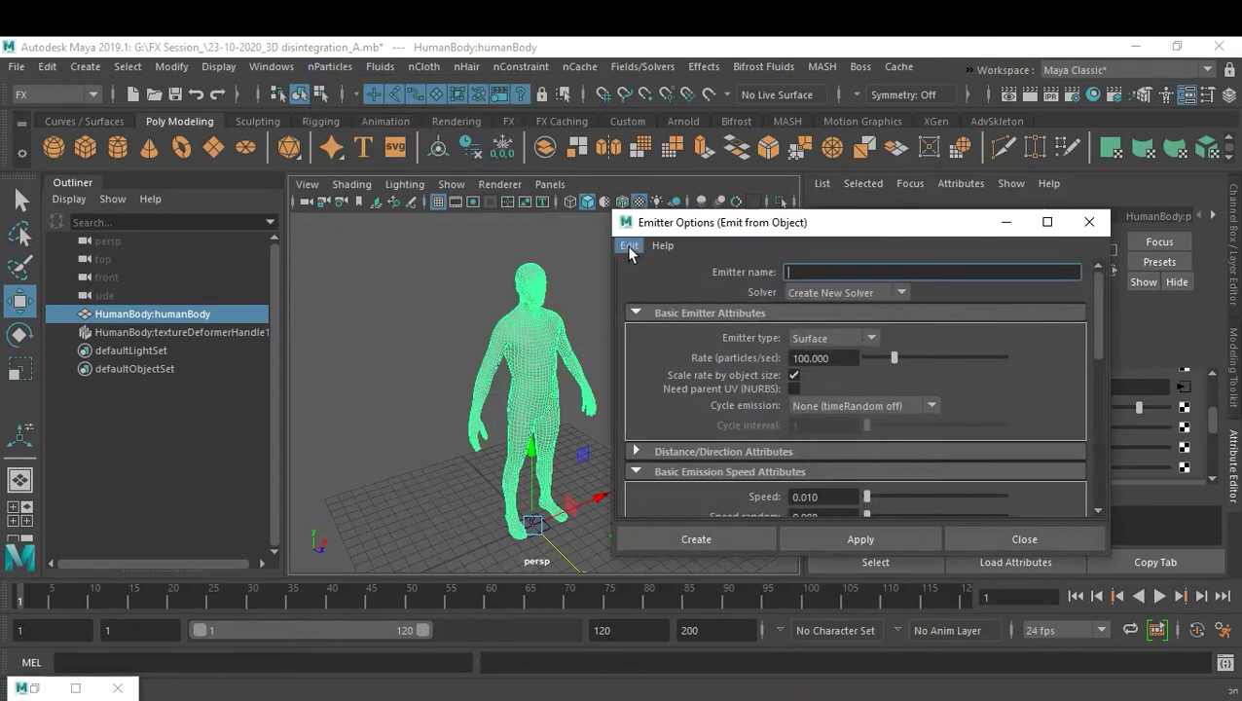
Step: Try a rate of 10, then reset the emitter options to their defaults
left_click(848, 360)
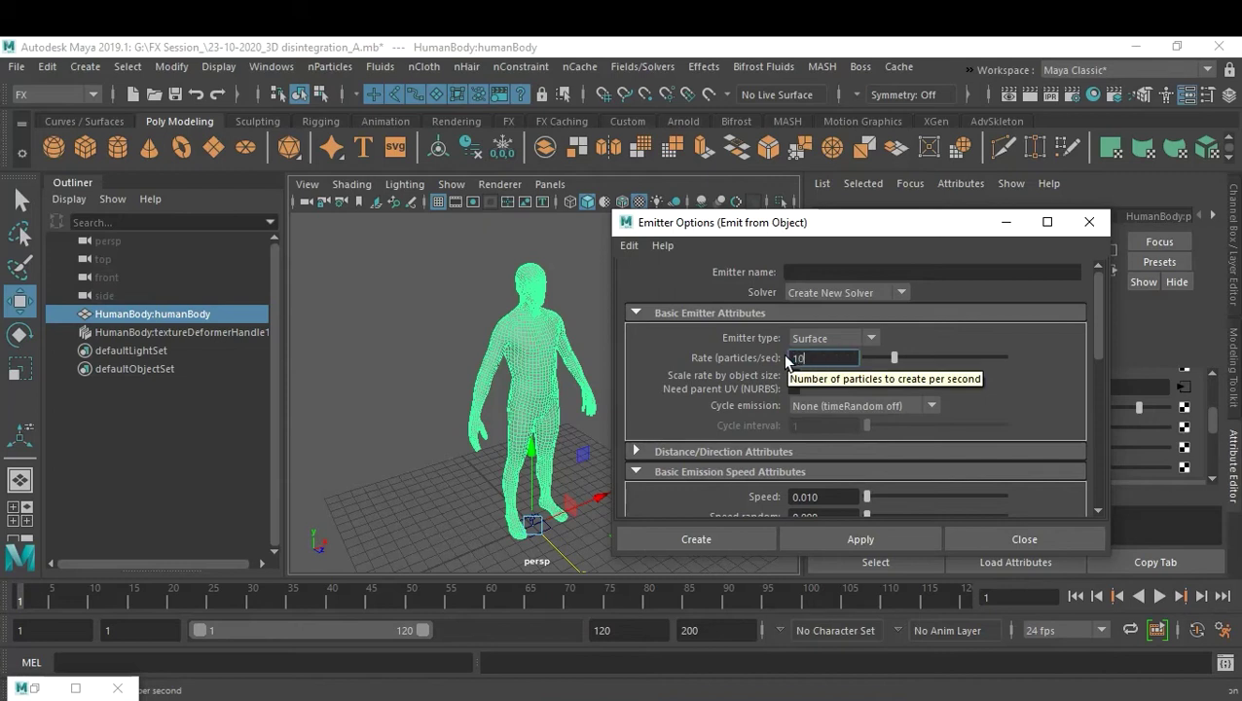
key("Return")
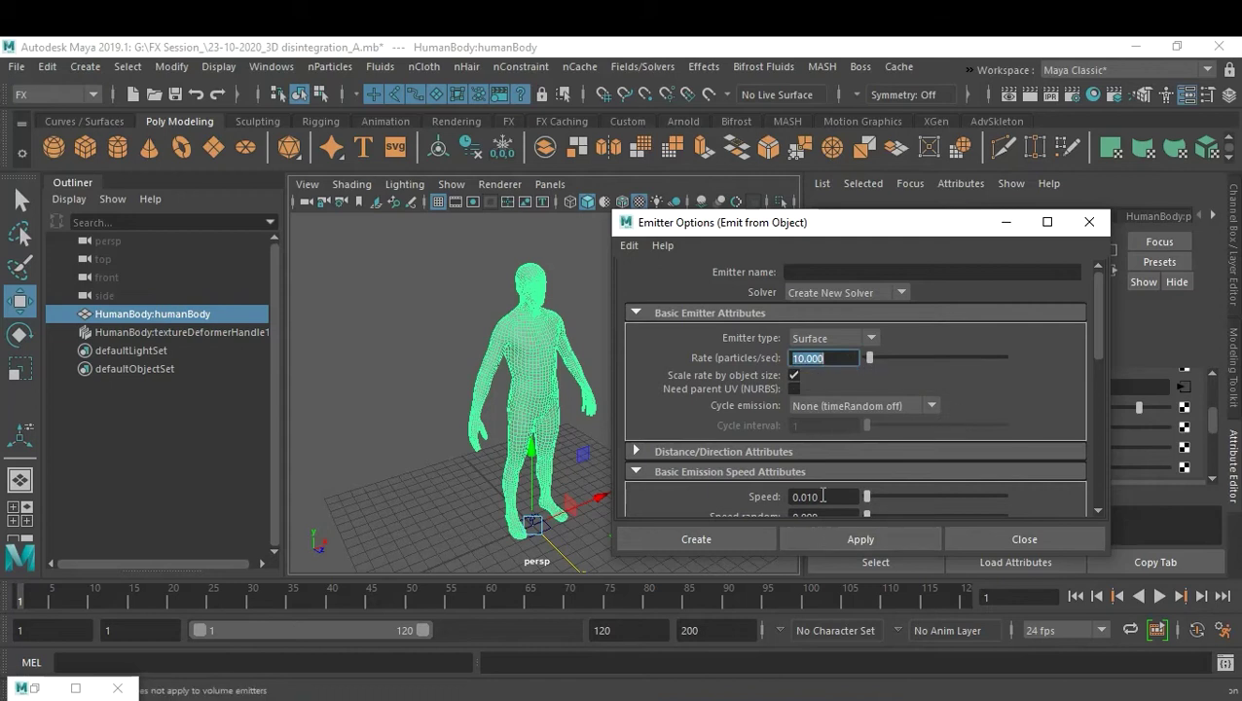
scroll(869, 463, "down", 5)
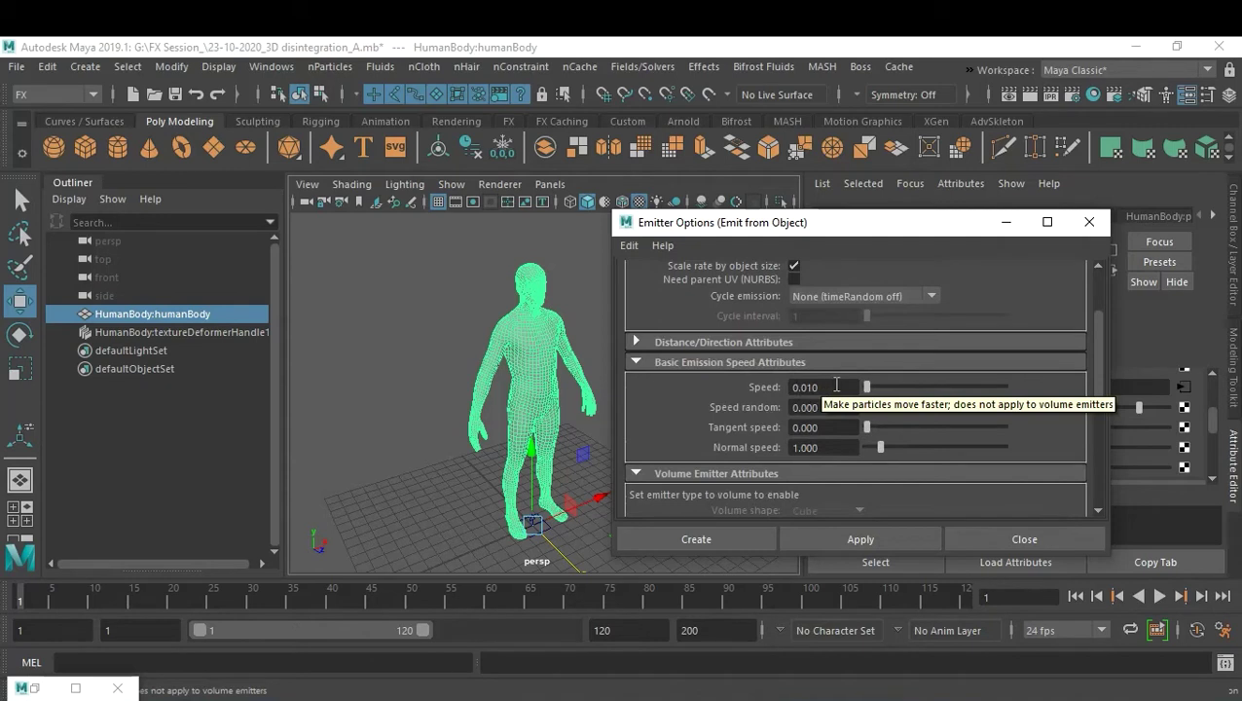
scroll(936, 367, "up", 5)
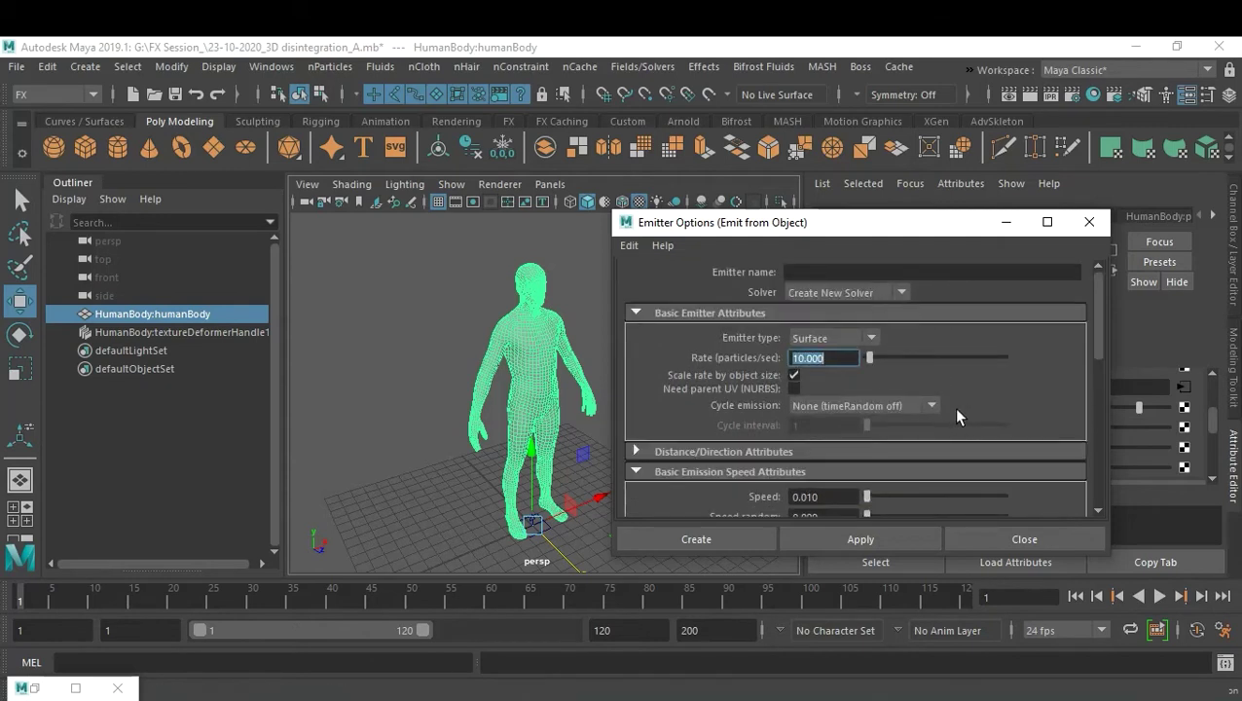
left_click(627, 247)
left_click(638, 281)
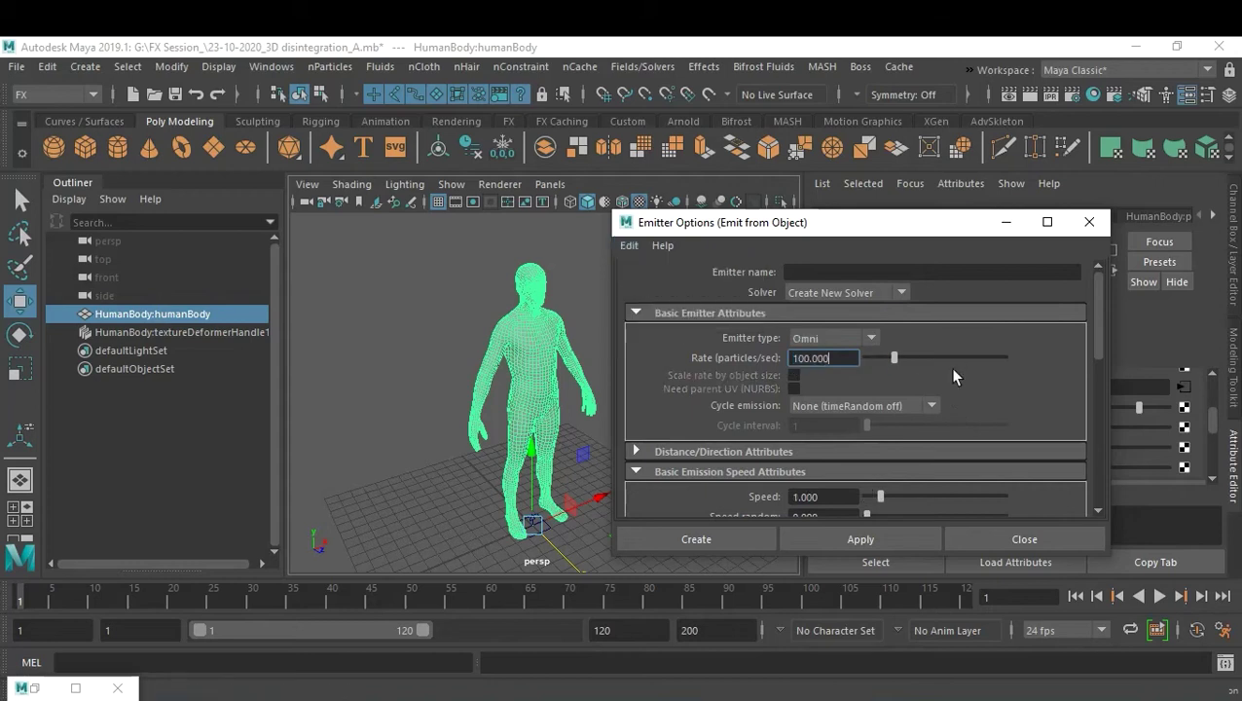
Step: Create a Surface emitter at rate 10 with Scale rate by object size enabled
left_click(846, 338)
left_click(847, 393)
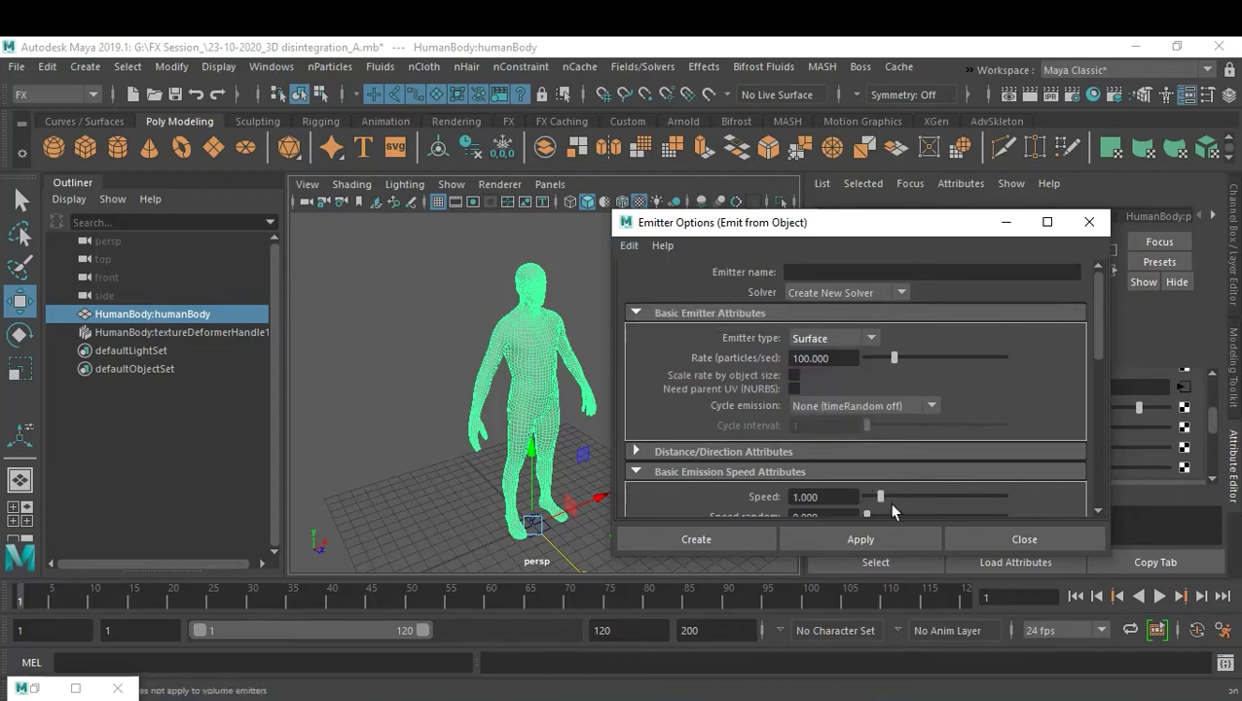
left_click(793, 376)
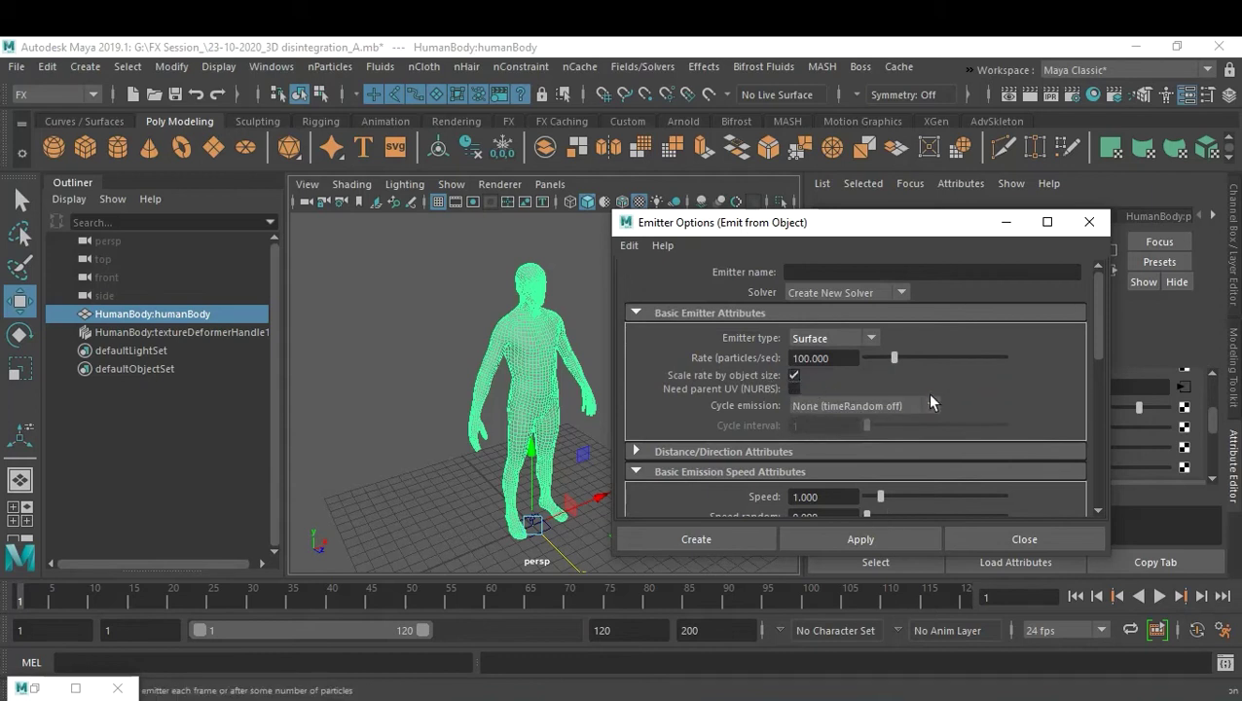
left_click(837, 357)
left_click_drag(837, 358, 765, 356)
type("10")
key("Return")
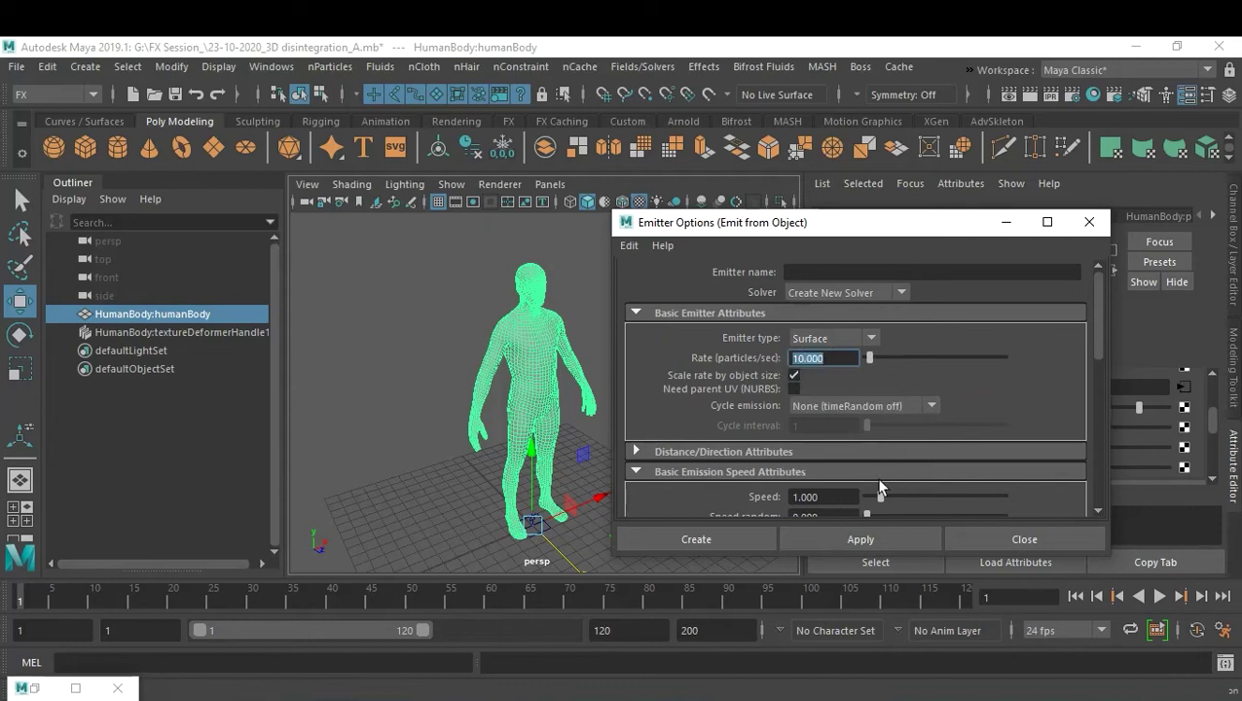
left_click(722, 545)
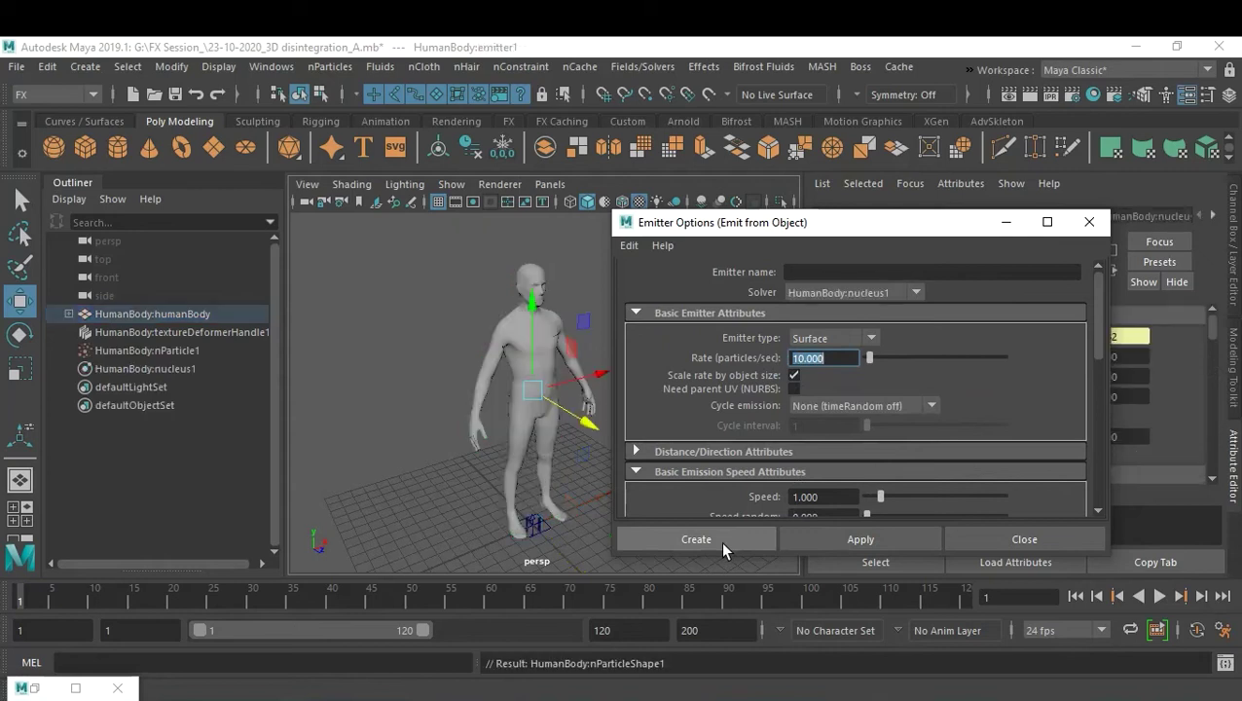
Step: Deselect, start playback, and set Playback Speed to Play Every Frame, Max Real-time
left_click(720, 491)
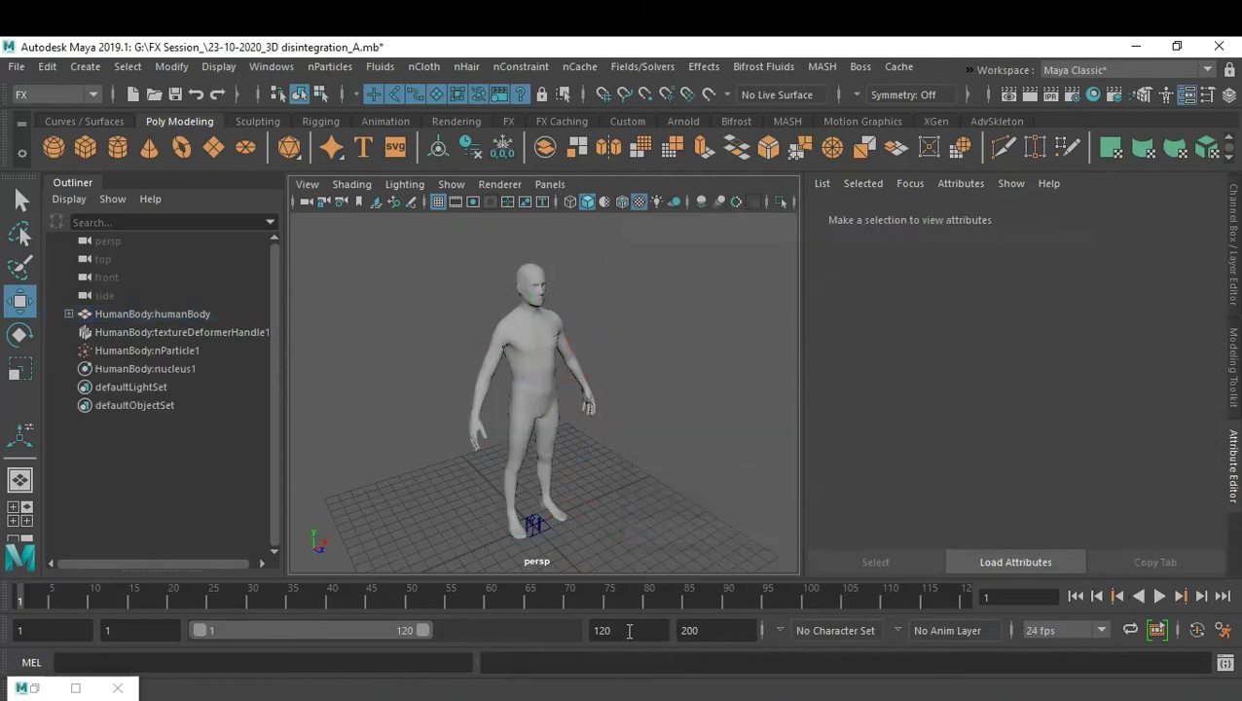
left_click(1159, 595)
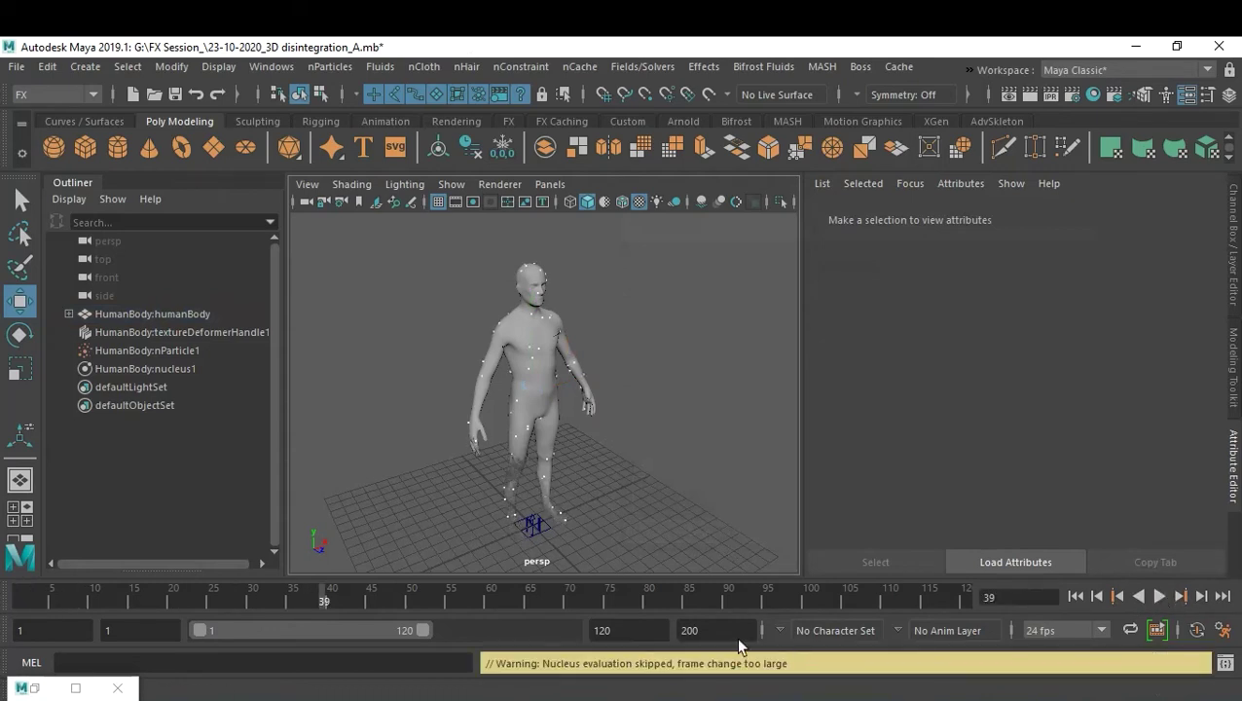
right_click(677, 592)
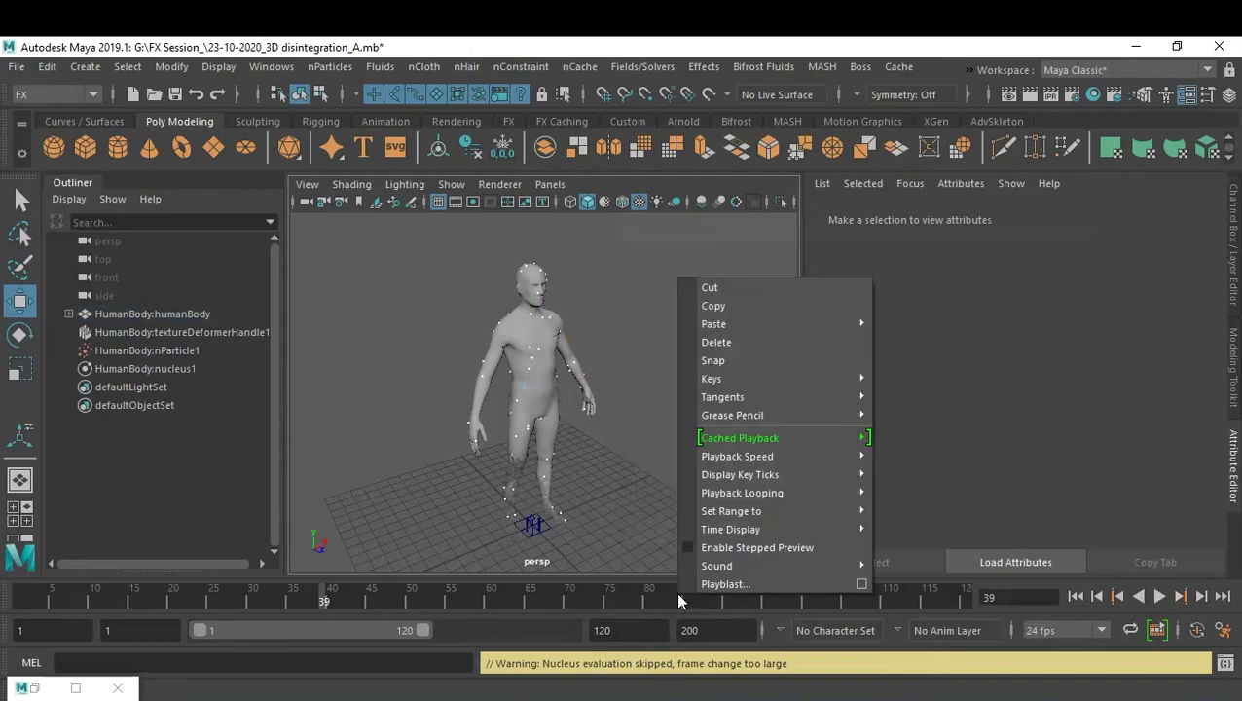
mouse_move(801, 511)
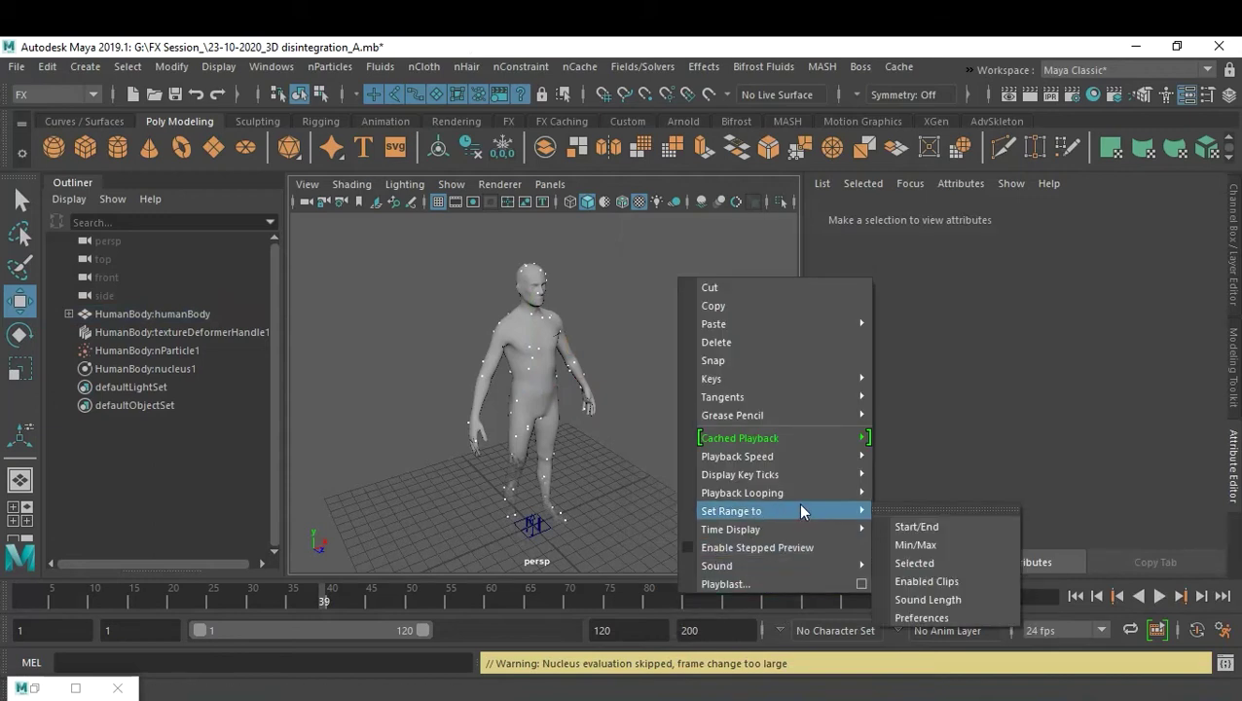
mouse_move(796, 455)
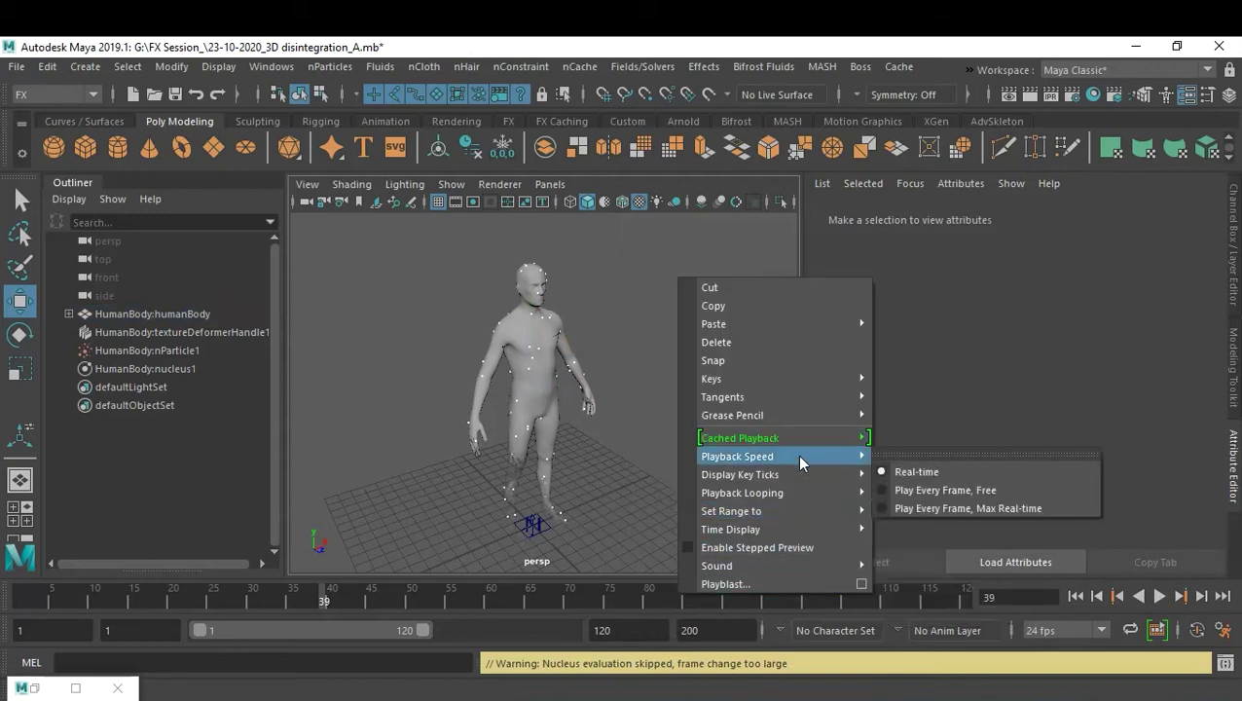
left_click(933, 508)
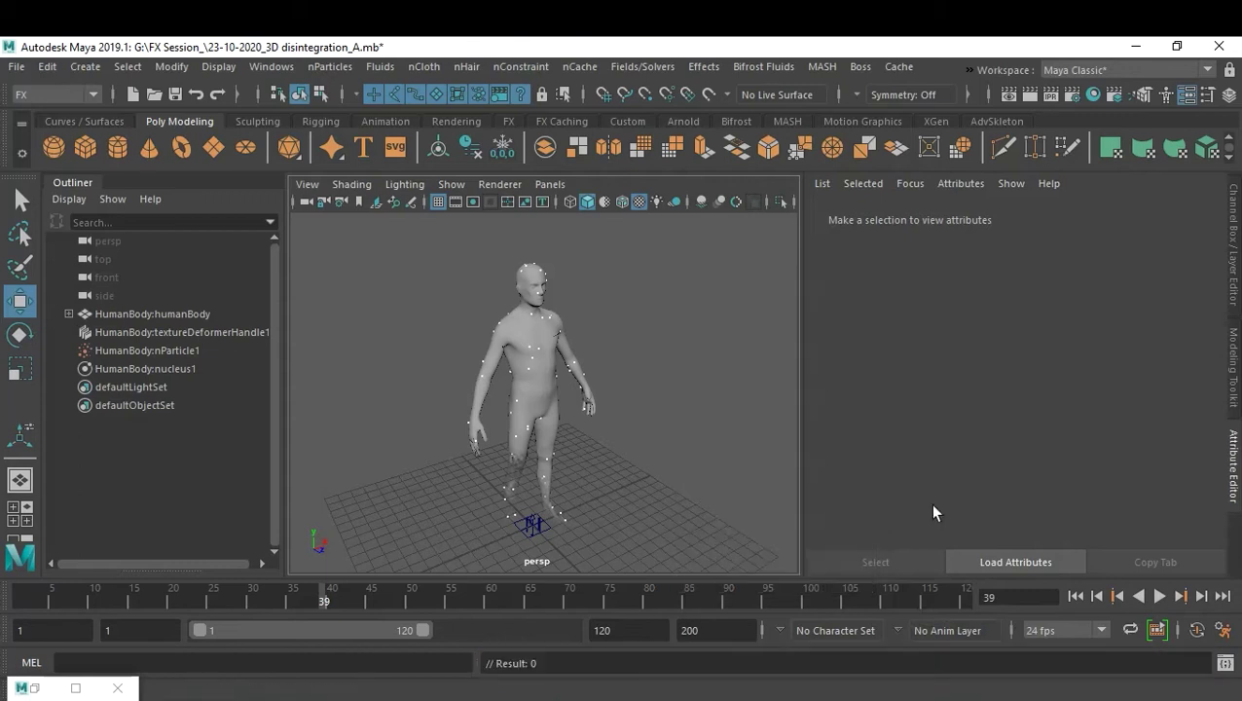
Step: Play the particle simulation from the start with pauses, then rewind to frame 1
left_click(1073, 596)
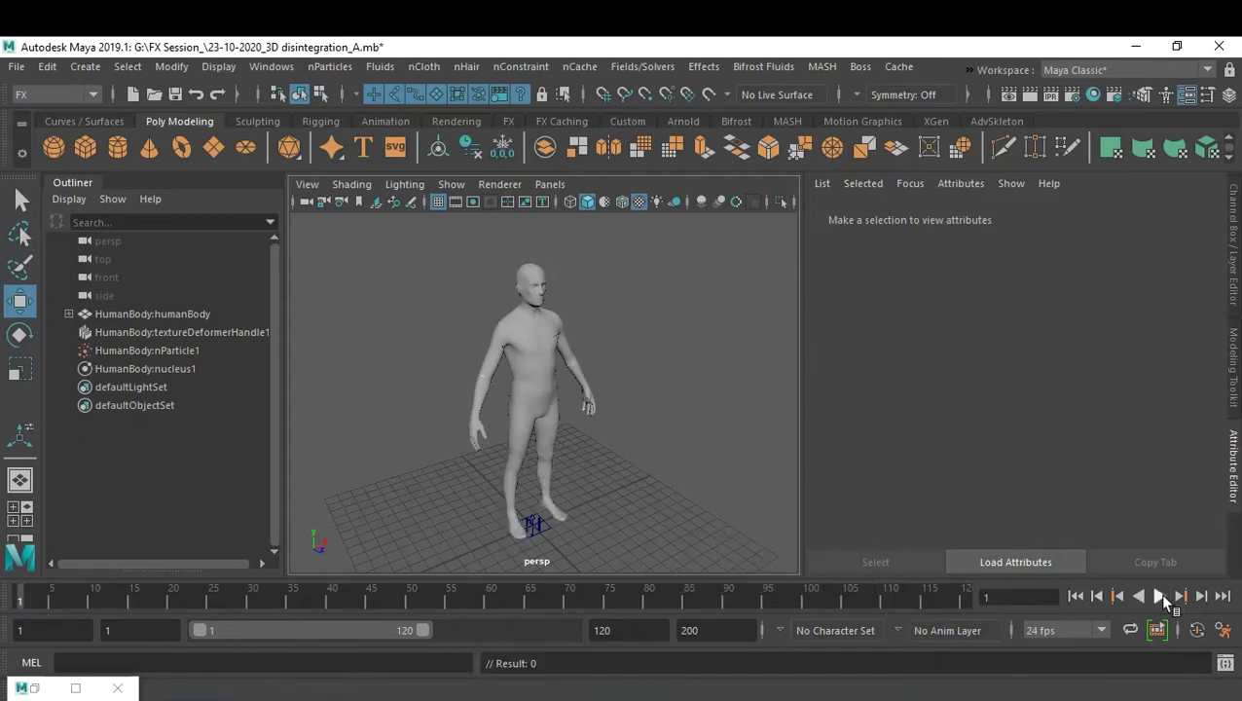
left_click(1159, 595)
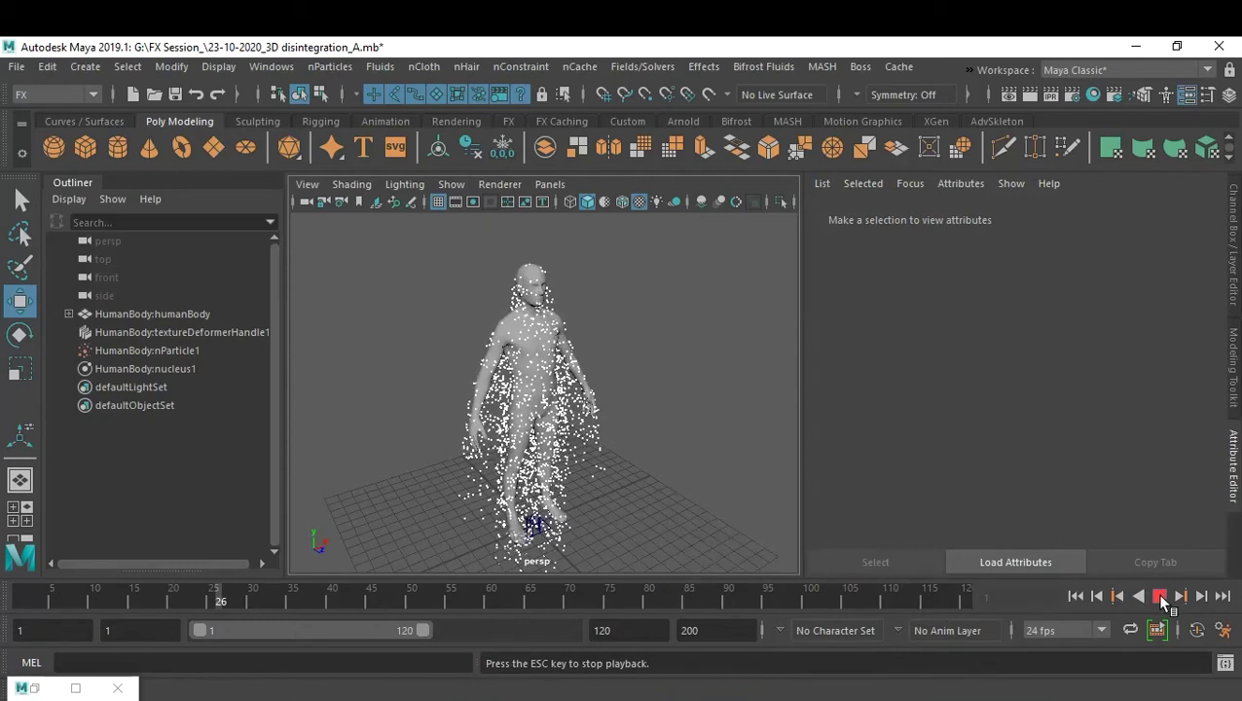
left_click(1159, 597)
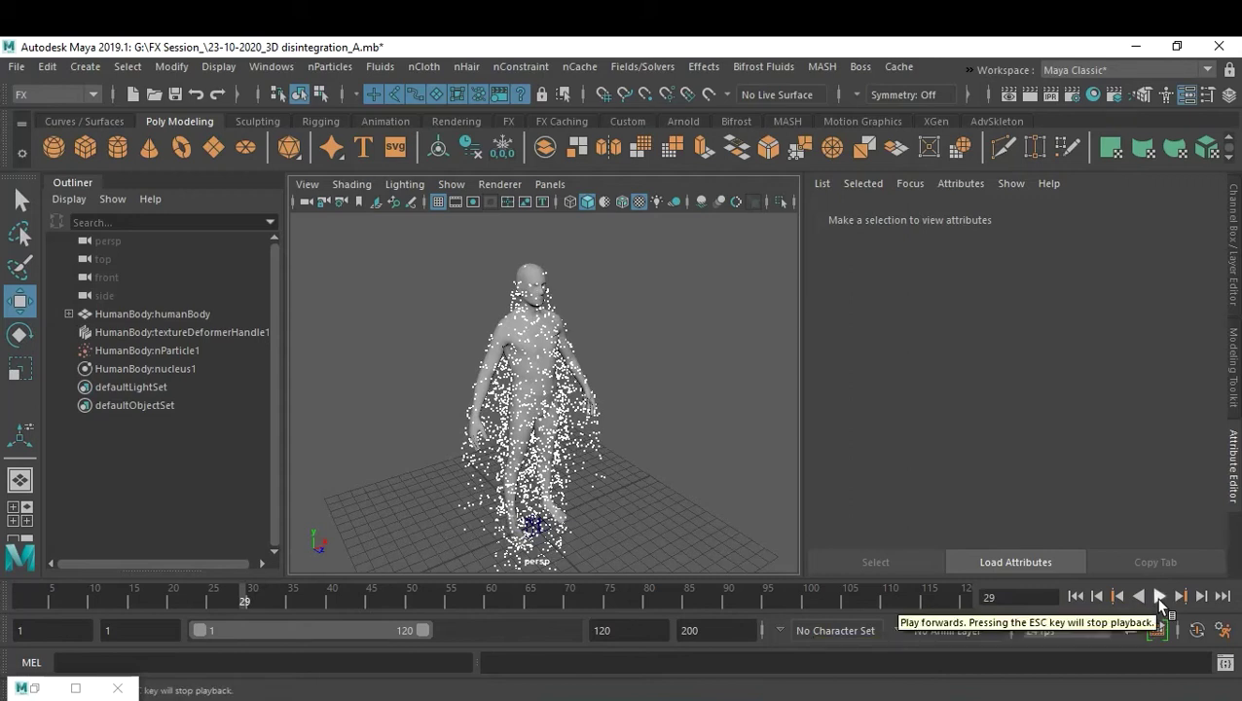
left_click(1159, 597)
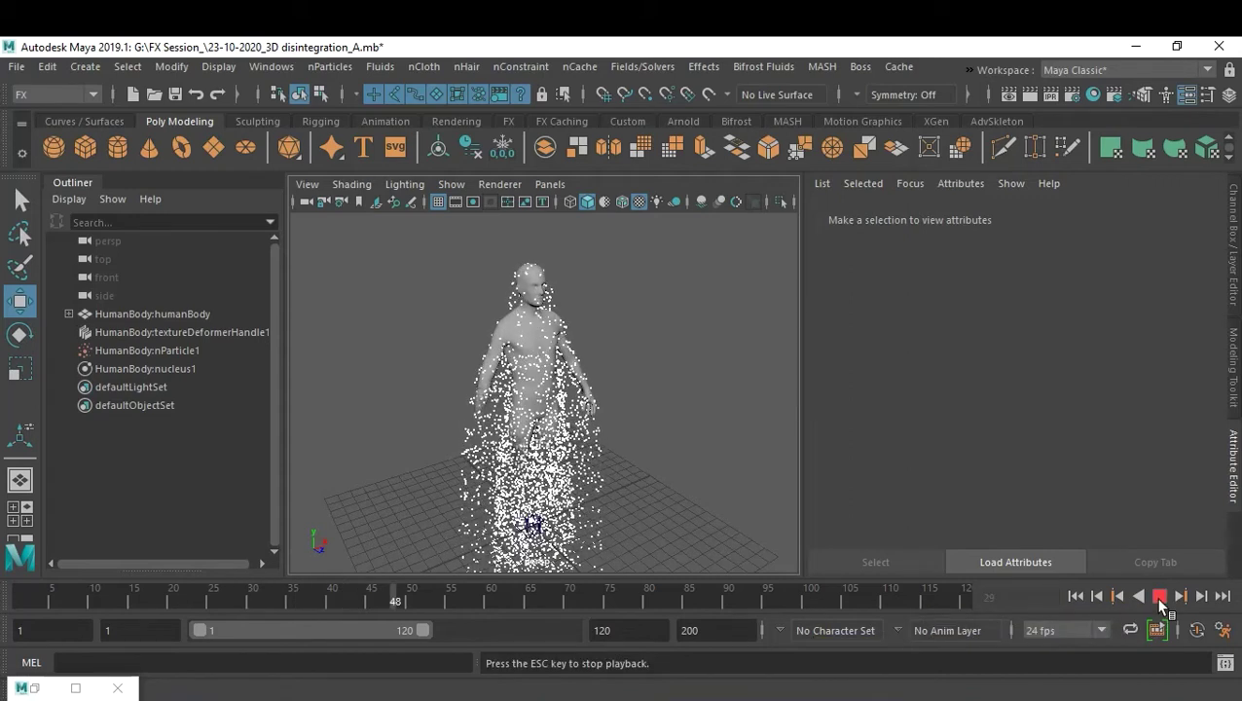
left_click(1159, 597)
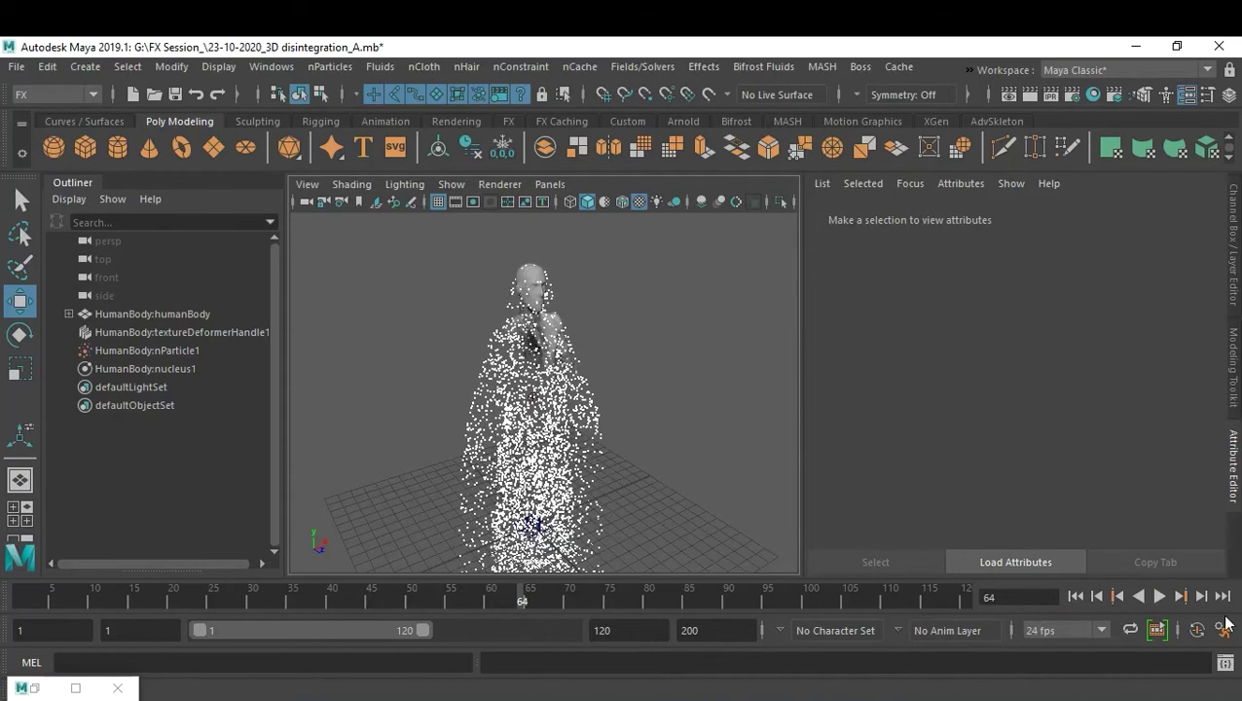
left_click(1077, 596)
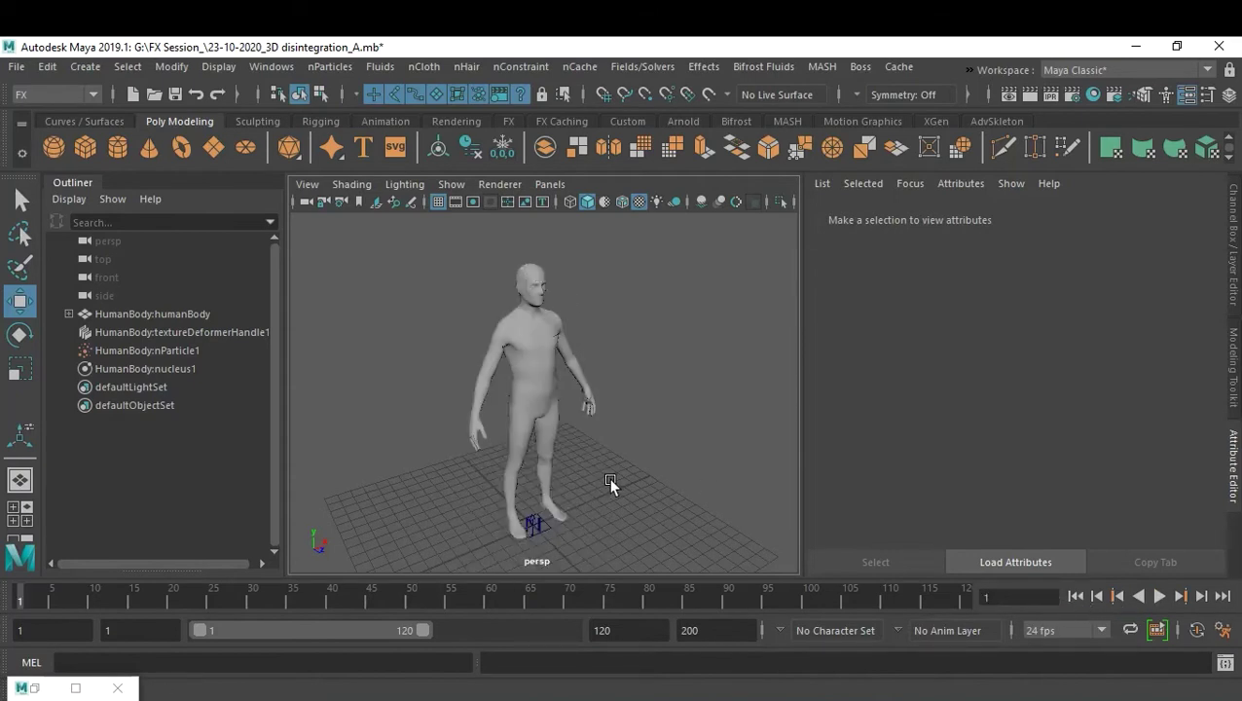
mouse_move(194, 690)
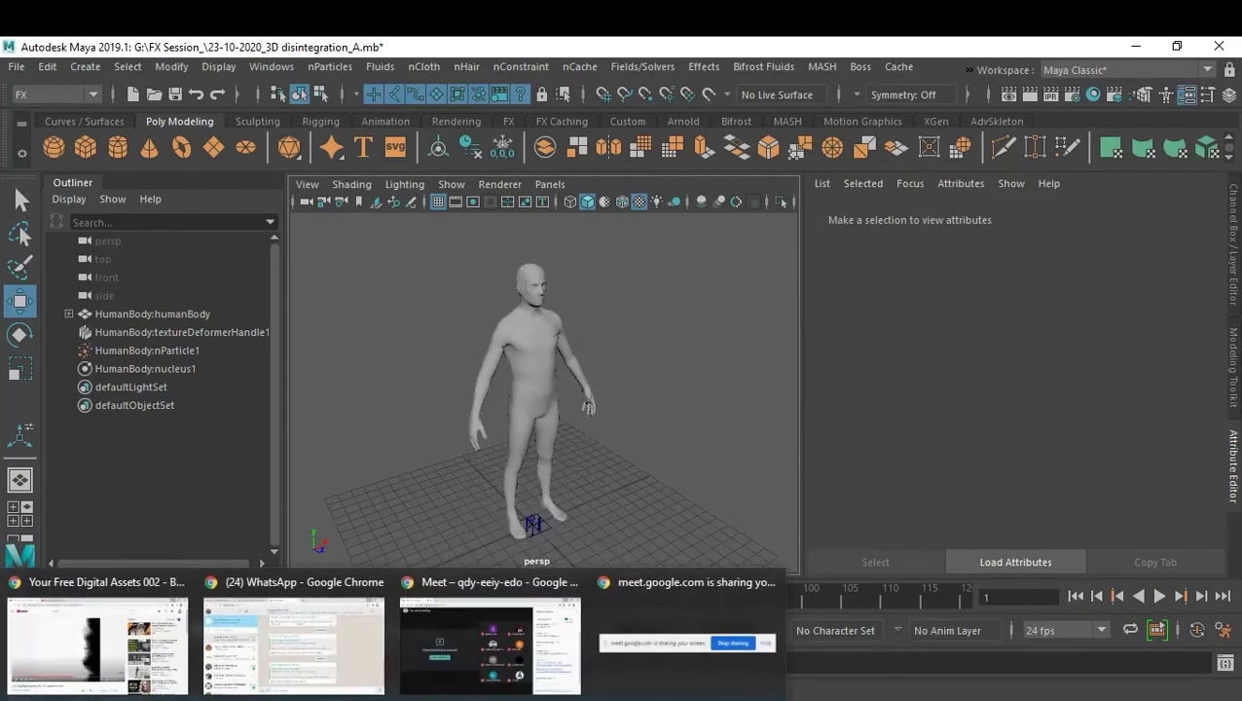
left_click(98, 647)
left_click(330, 52)
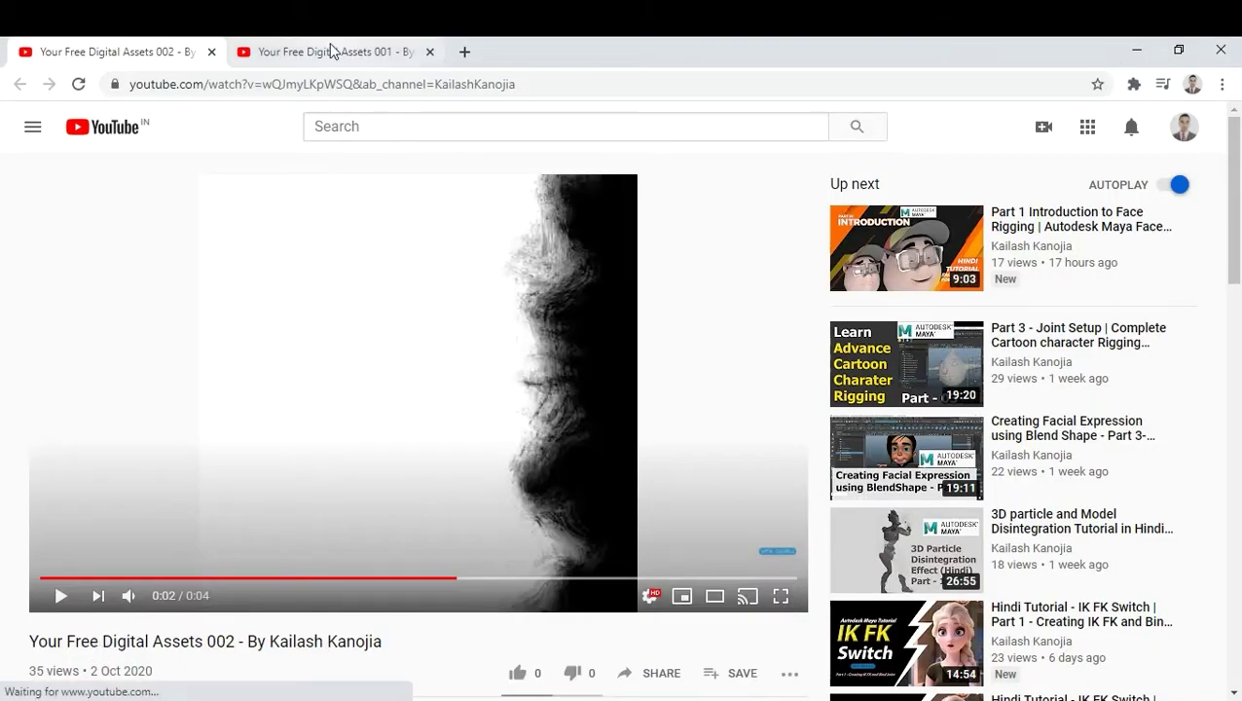
left_click(159, 579)
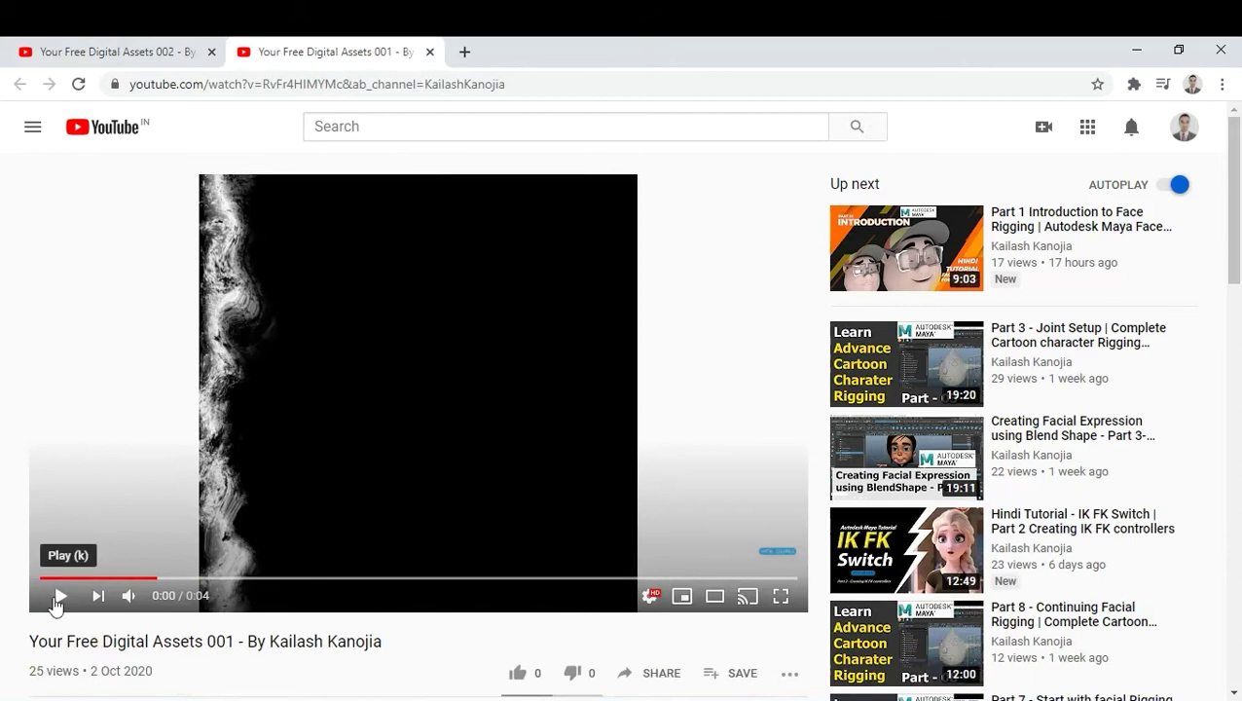
left_click(59, 597)
left_click(60, 597)
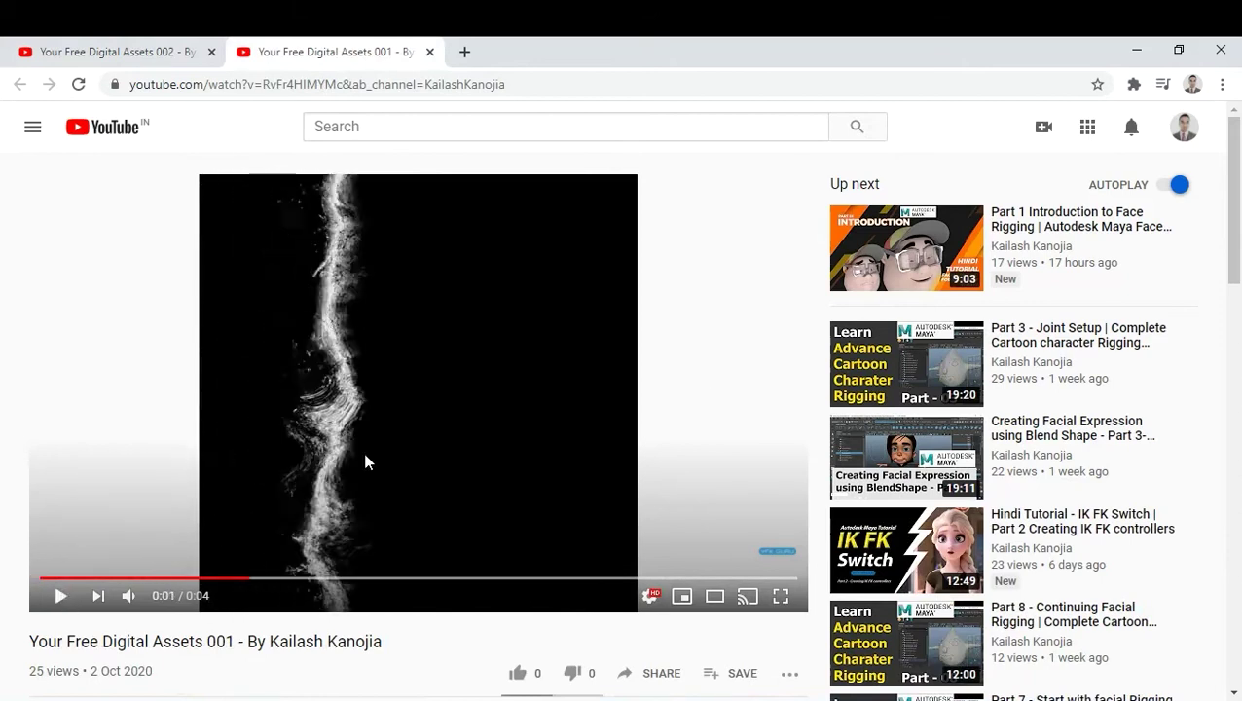
left_click(1136, 50)
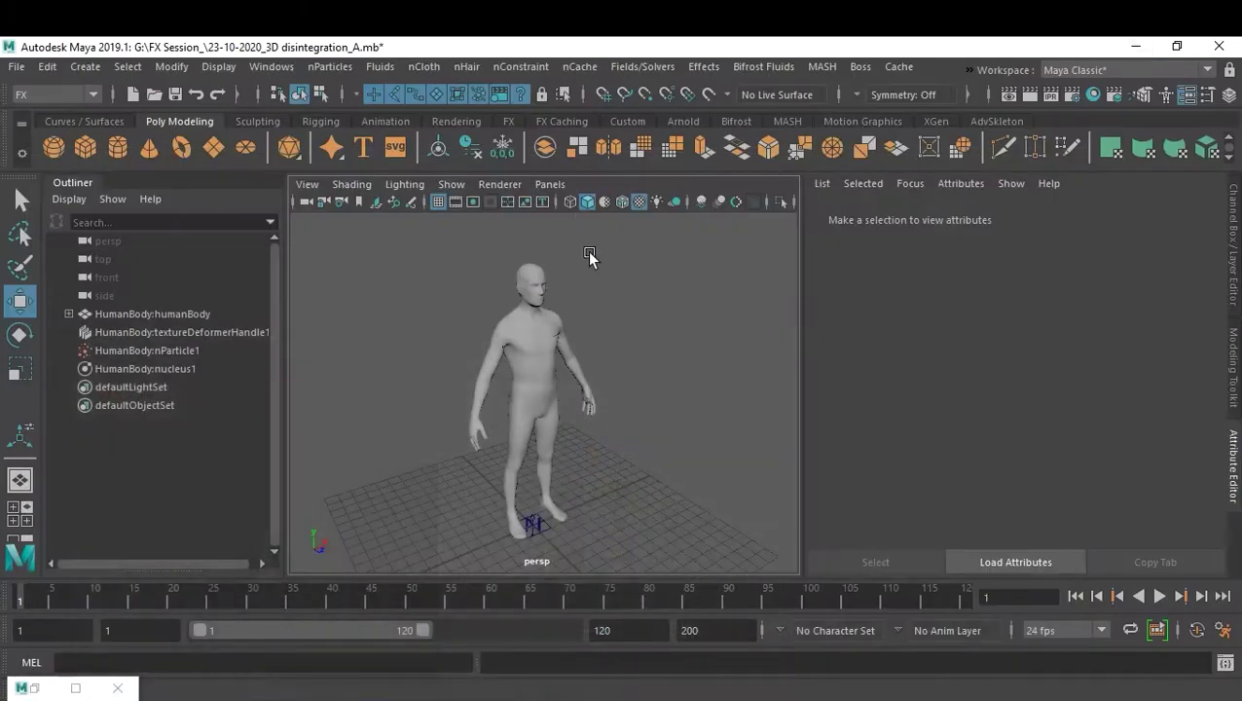
Step: Select emitter1 under humanBody in the Outliner and turn on Enable Texture Rate
left_click_drag(563, 382, 589, 366, "alt")
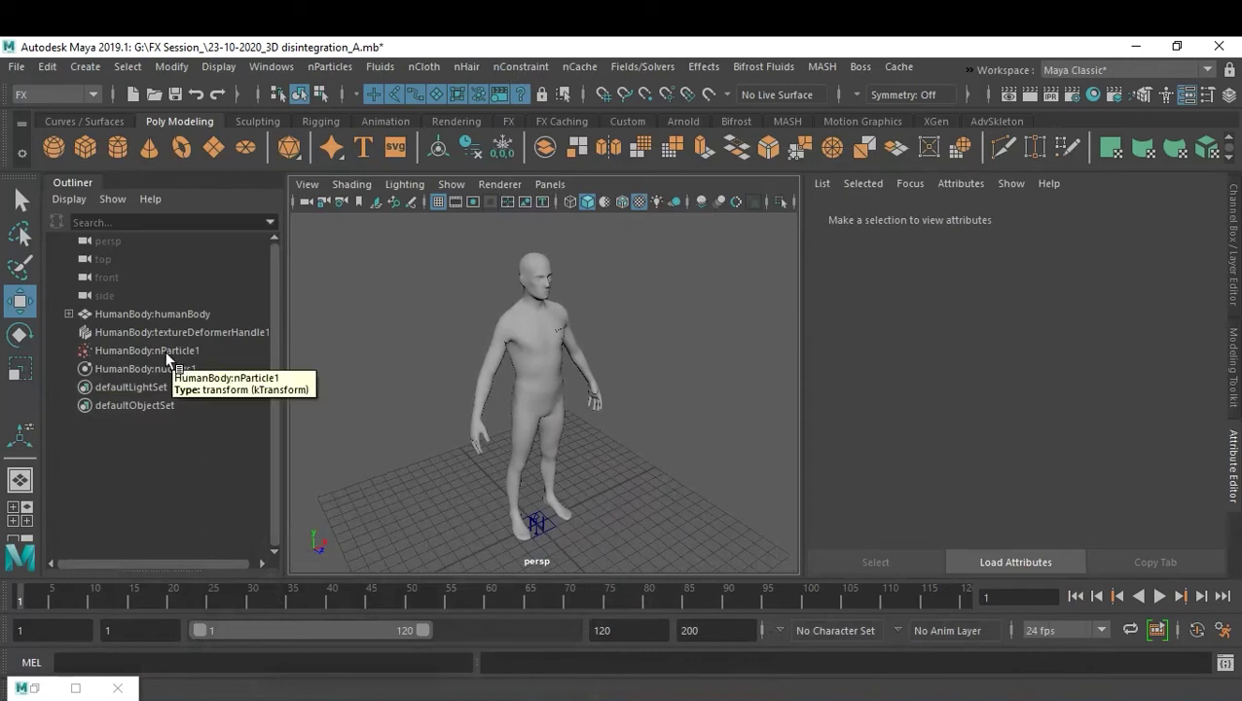
left_click(68, 313)
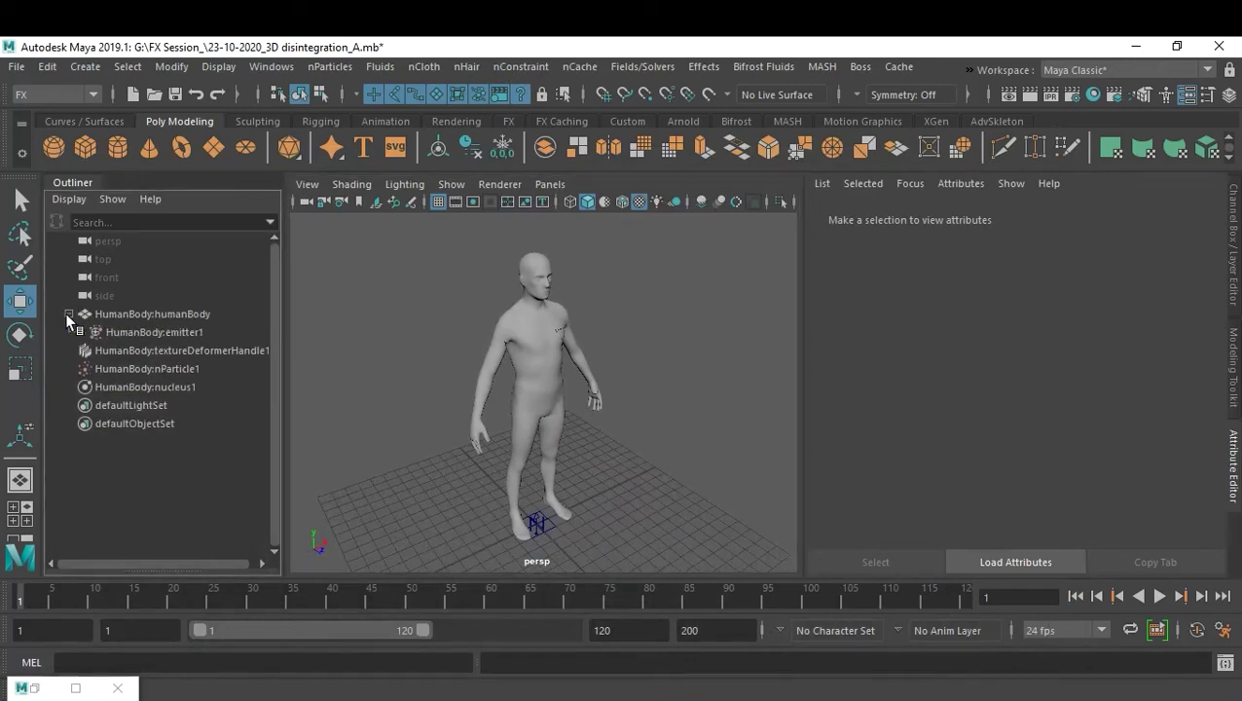
left_click(131, 335)
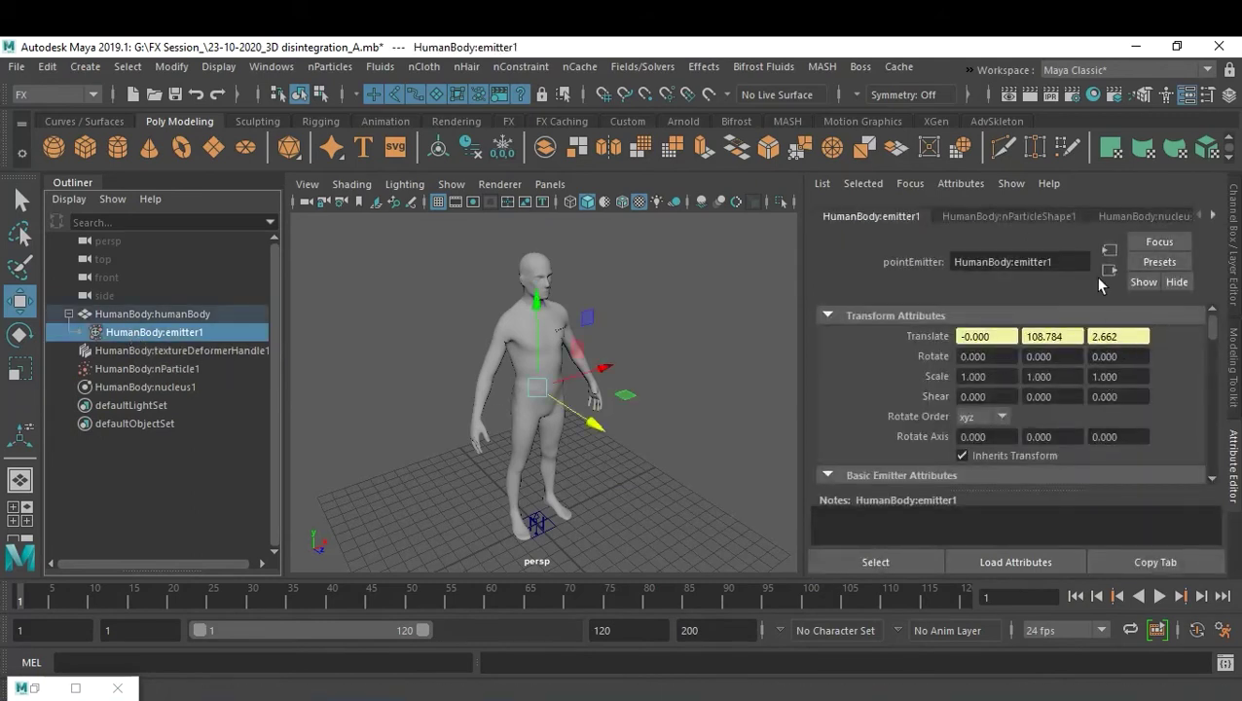
scroll(1175, 425, "down", 10)
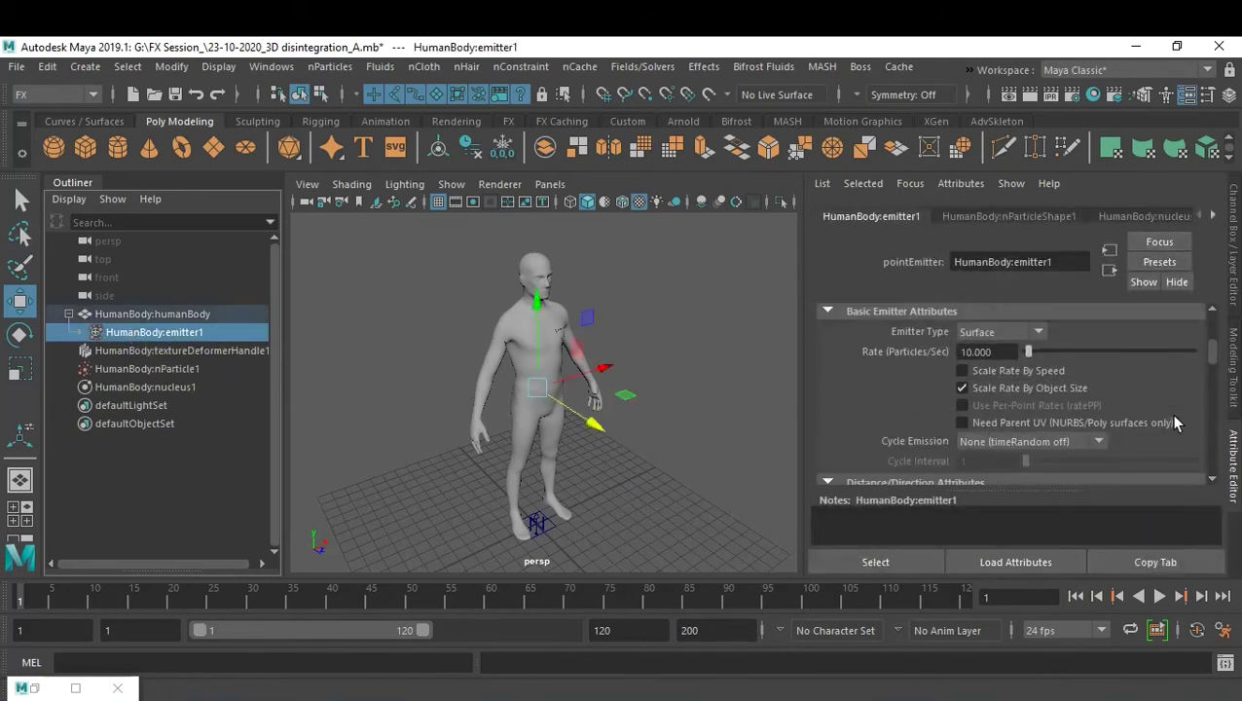
scroll(1174, 422, "down", 2)
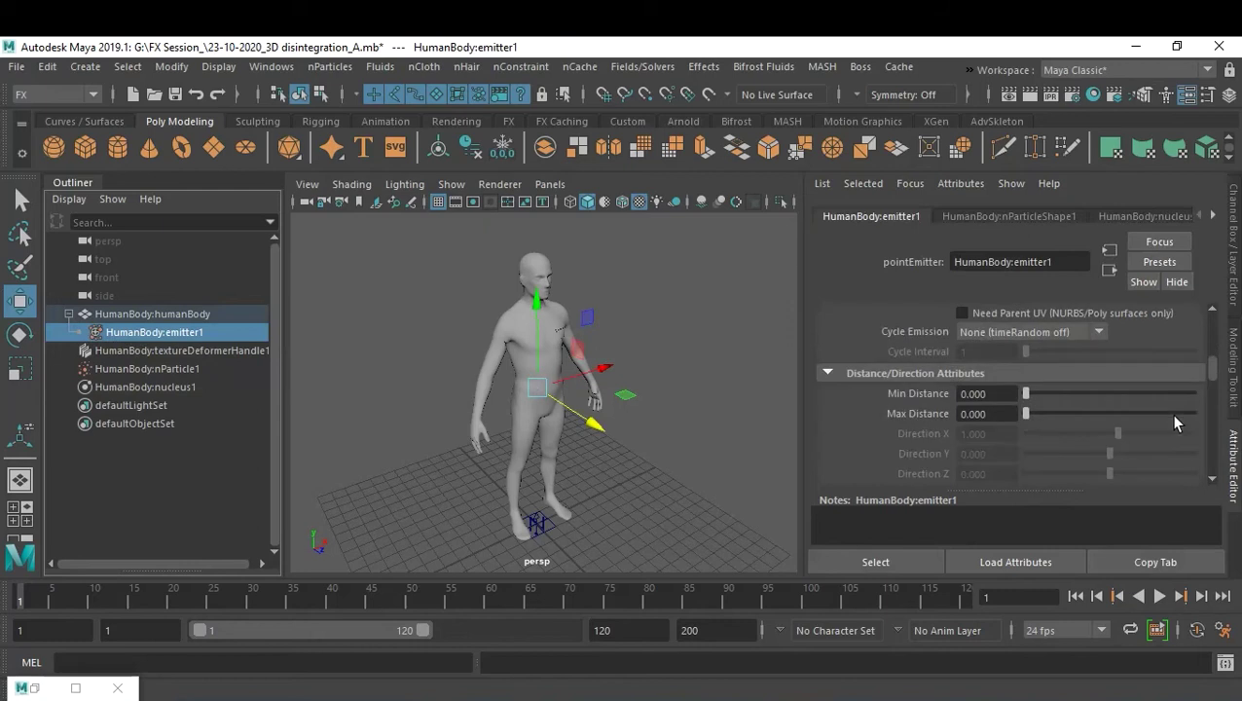
scroll(1174, 421, "down", 6)
scroll(1174, 422, "down", 3)
scroll(1173, 421, "down", 8)
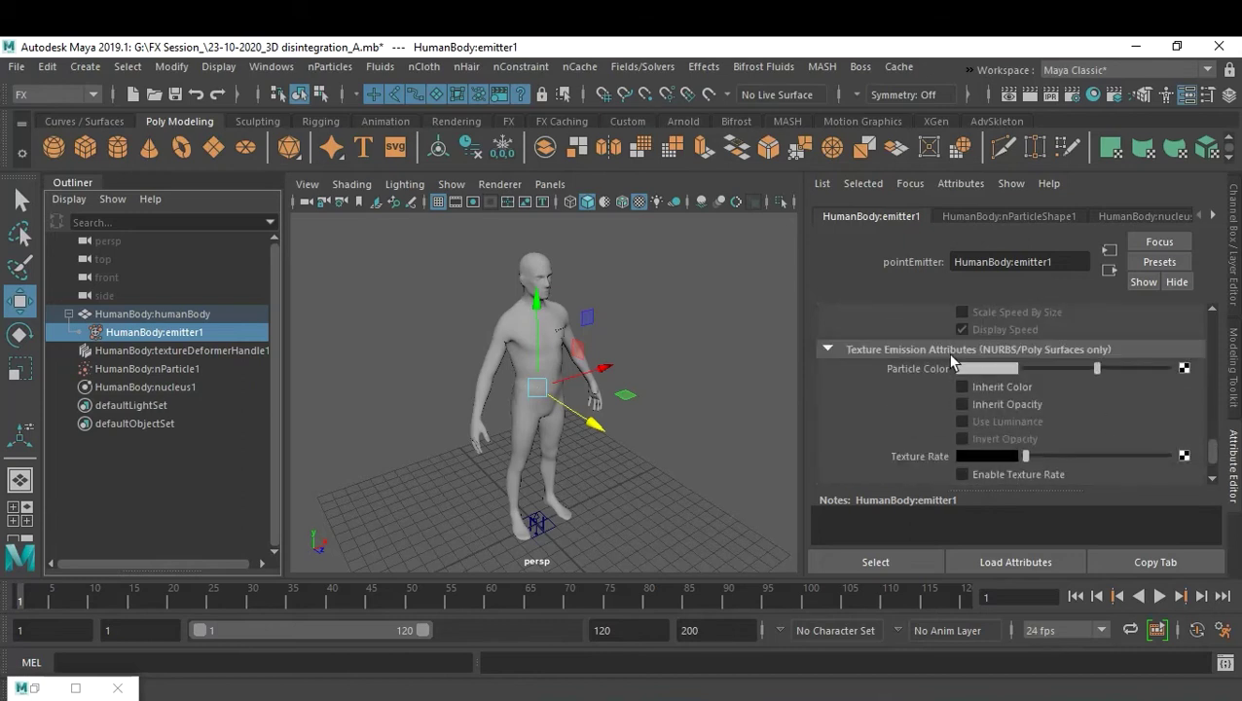
left_click(1011, 476)
Step: Connect a new File texture to emitter1's Texture Rate and browse for its image
left_click(1184, 456)
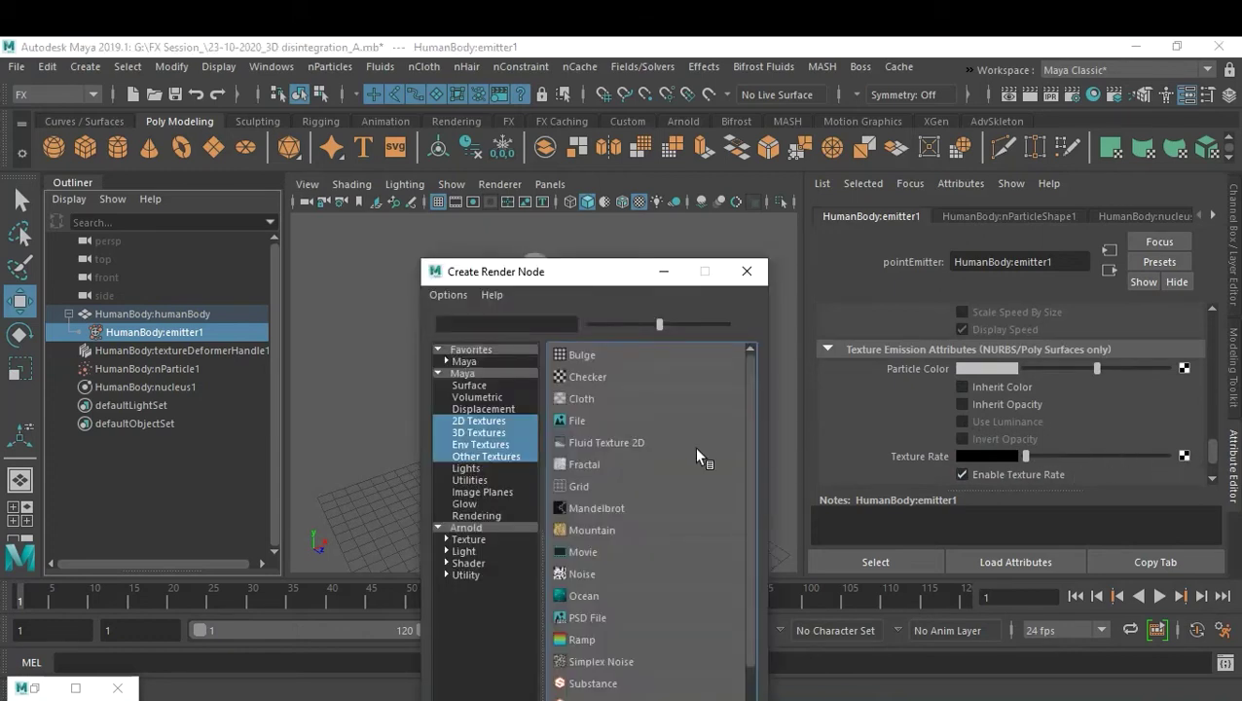
left_click(580, 419)
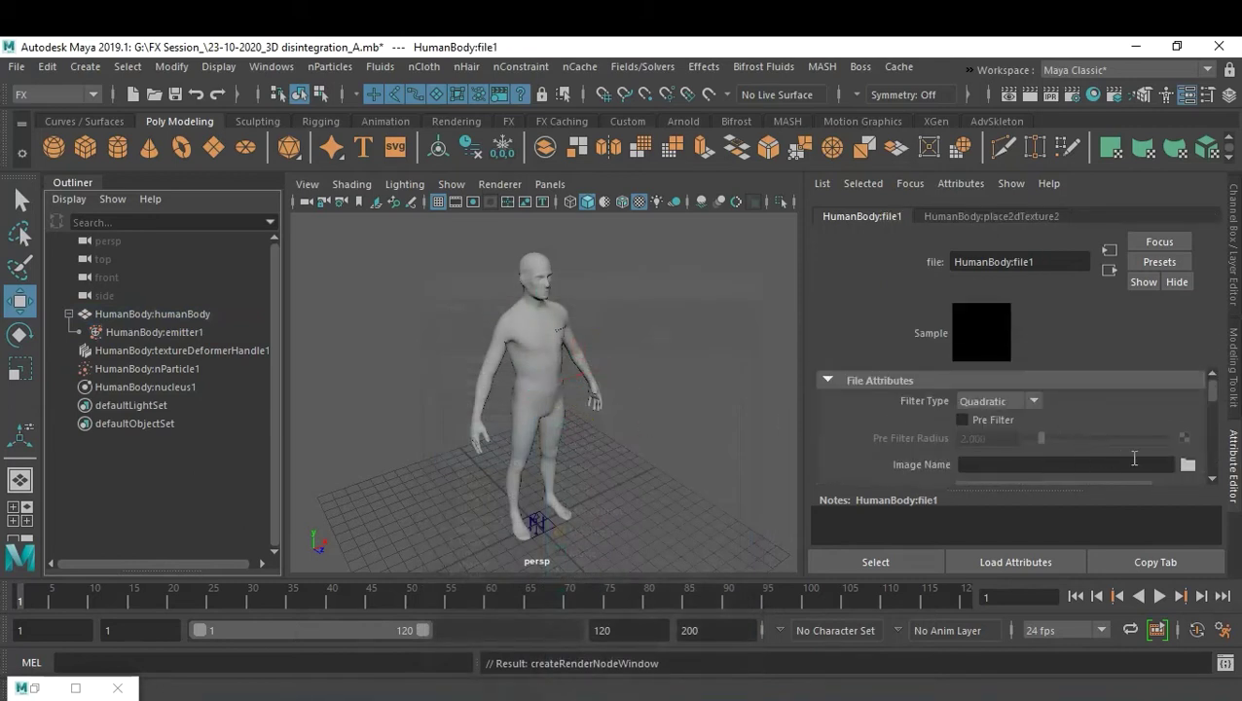
left_click(1187, 465)
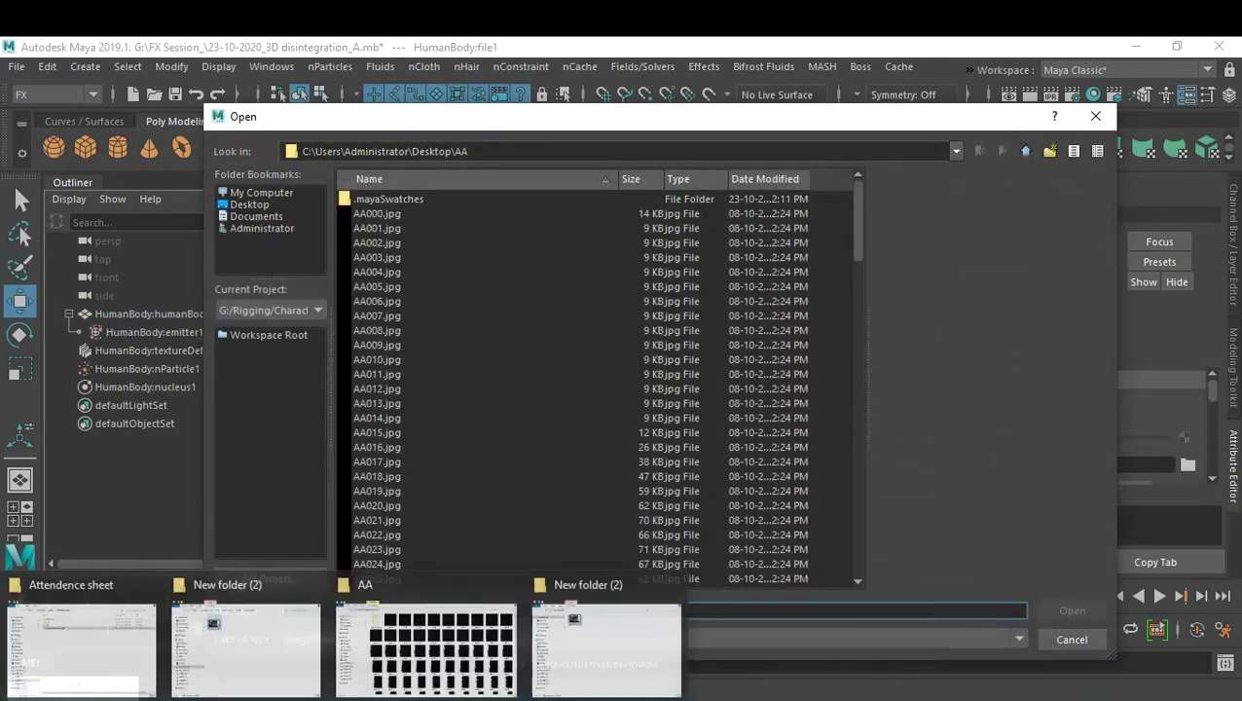
left_click(464, 635)
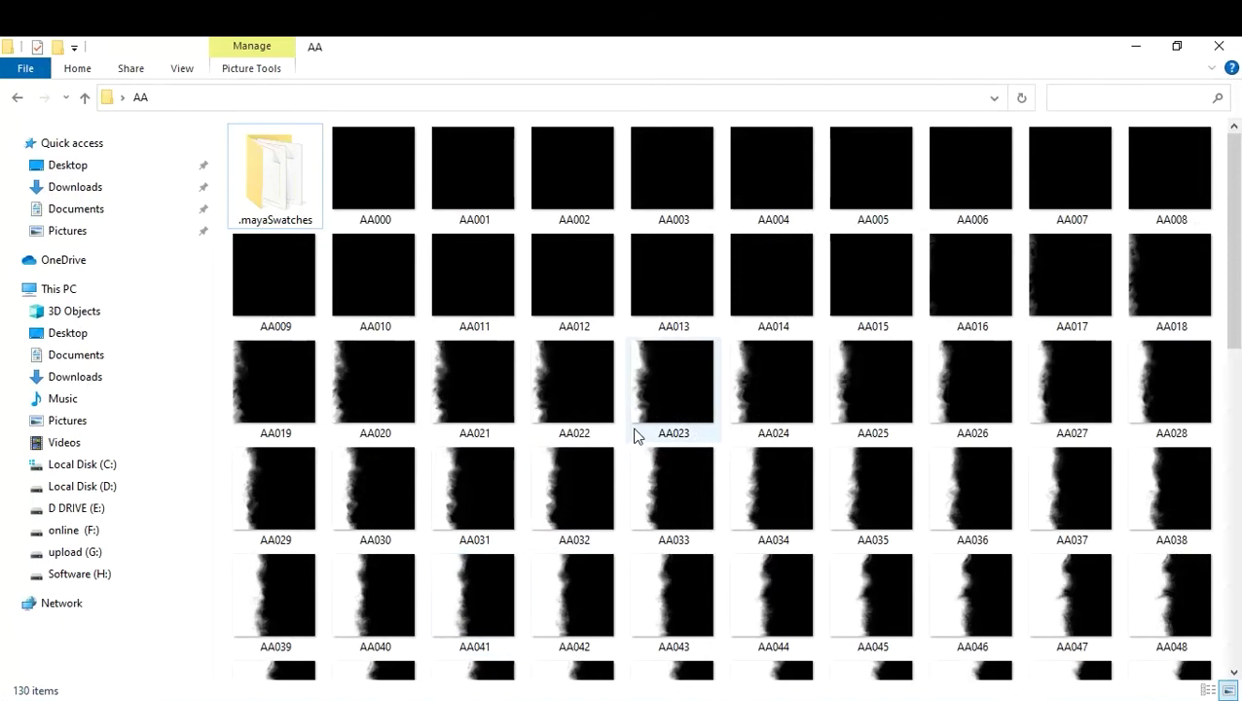
left_click(26, 99)
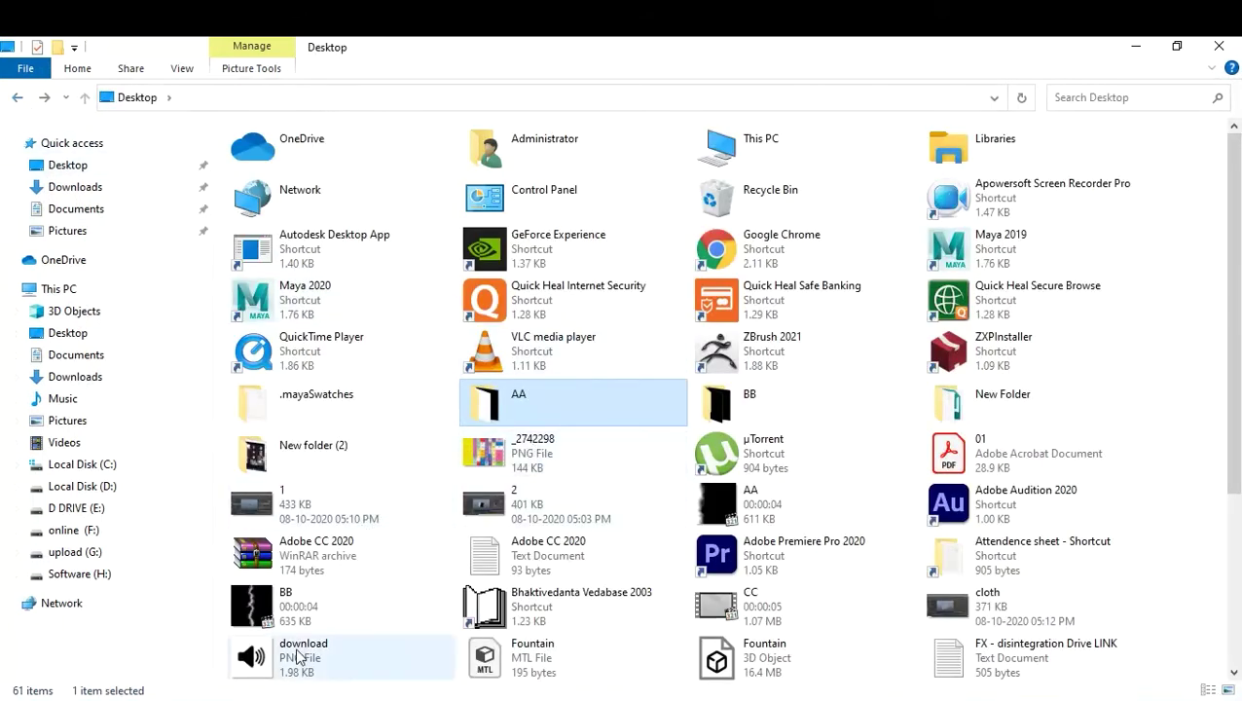
left_click(1135, 47)
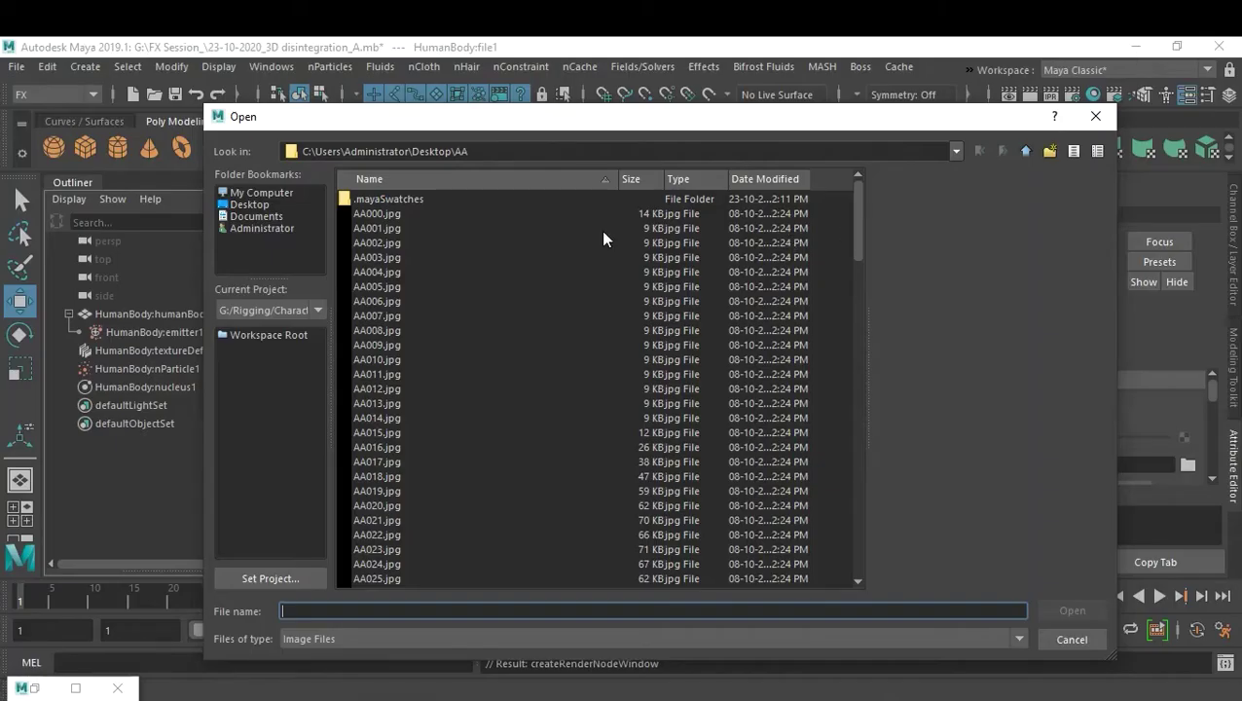
Step: Load BB000.jpg from the Desktop BB folder as file1's image
left_click(1023, 152)
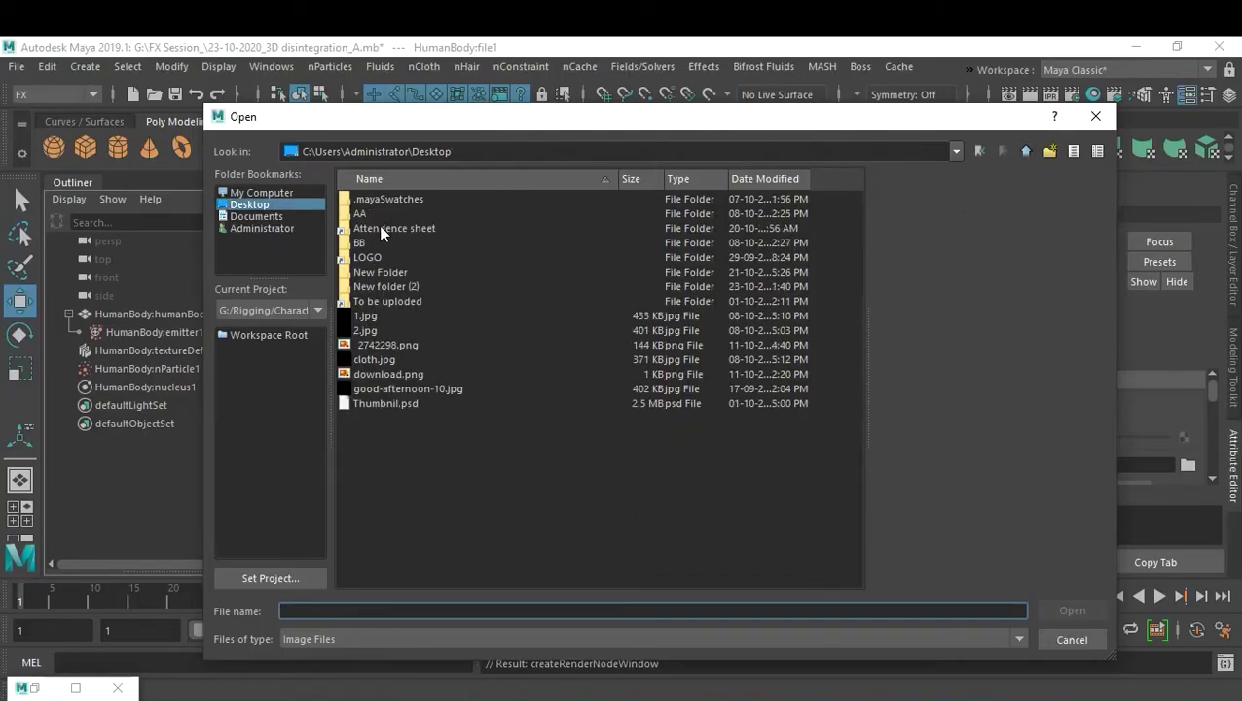
double_click(359, 243)
scroll(408, 352, "down", 5)
scroll(407, 341, "up", 5)
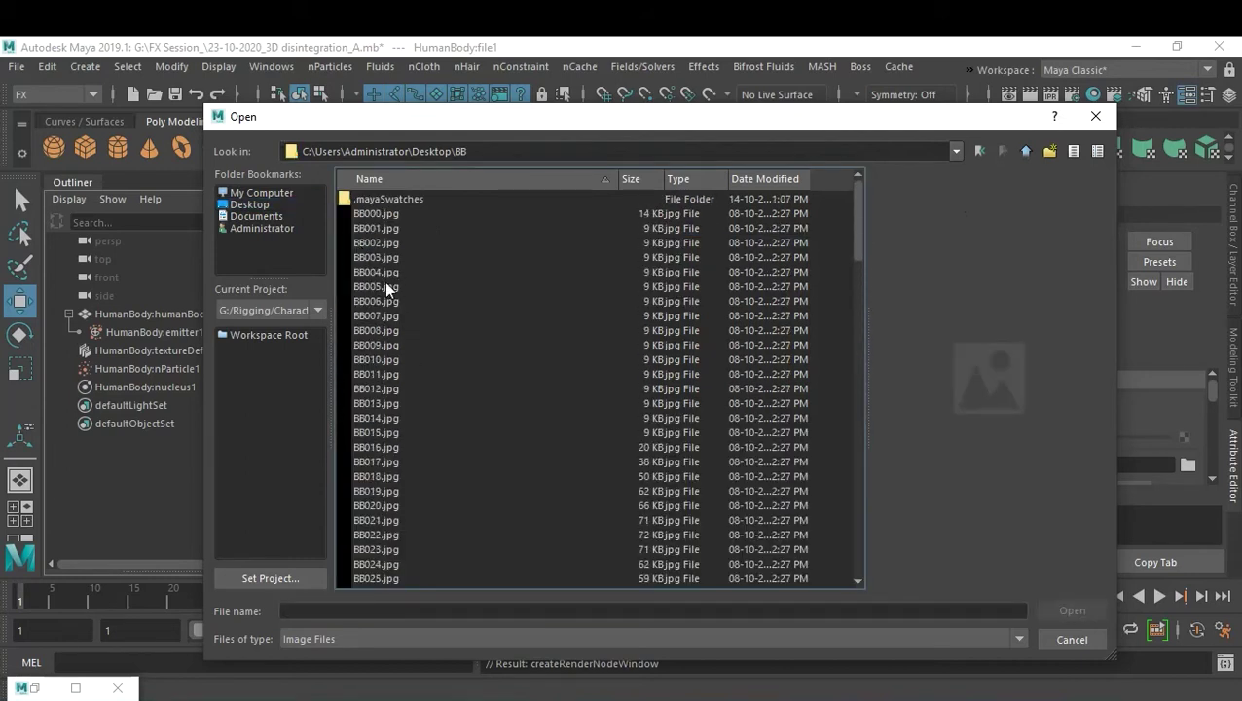
left_click(371, 214)
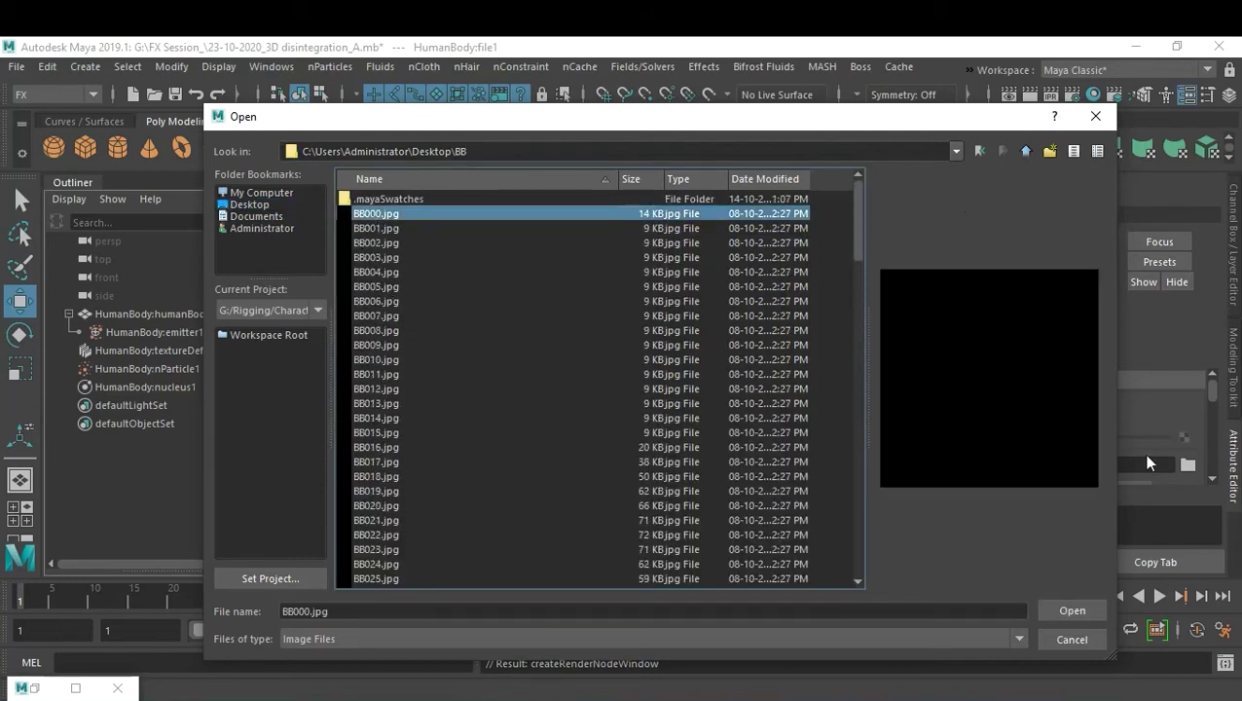
left_click(1071, 610)
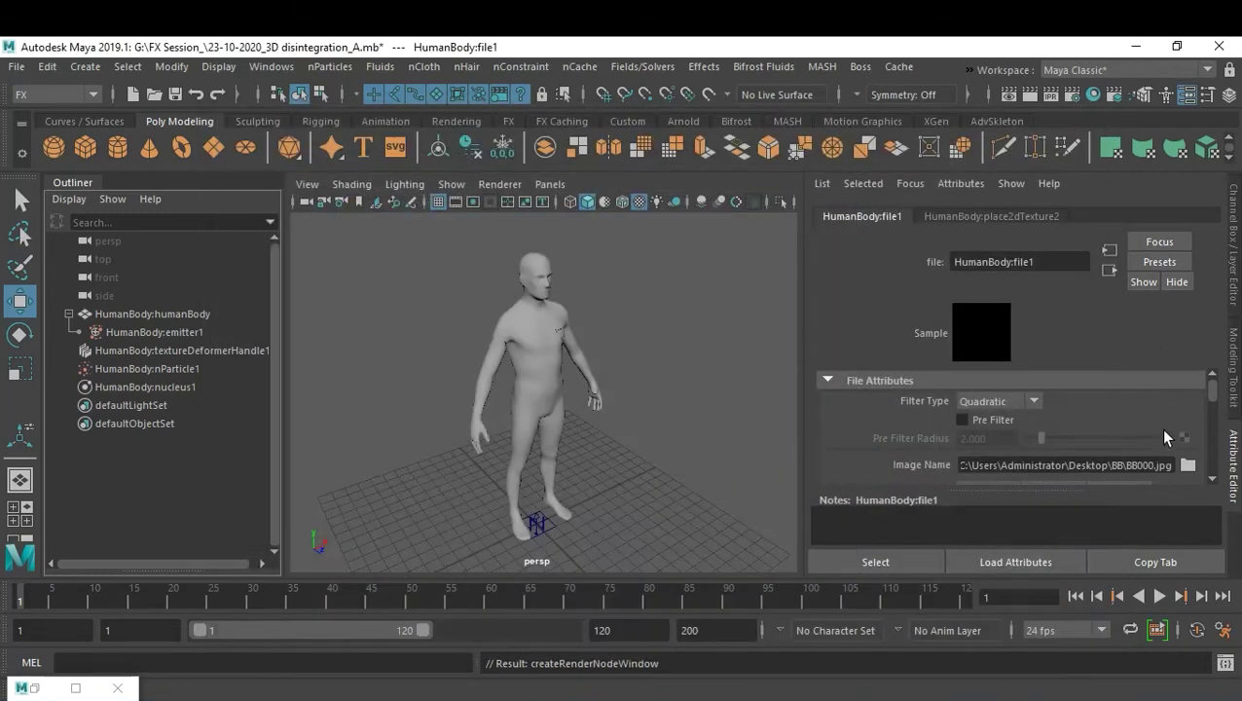
Step: Turn on Use Image Sequence for HumanBody:file1 and play back to watch particles emit
scroll(1163, 438, "down", 3)
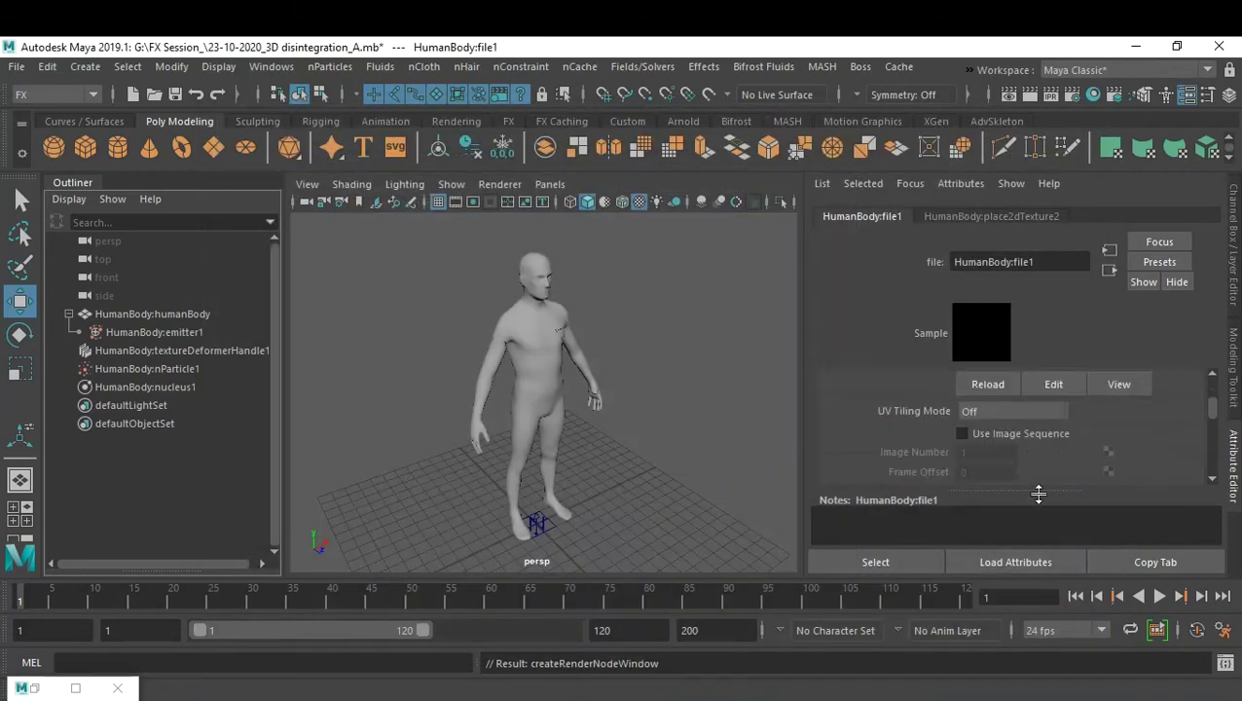
left_click(962, 434)
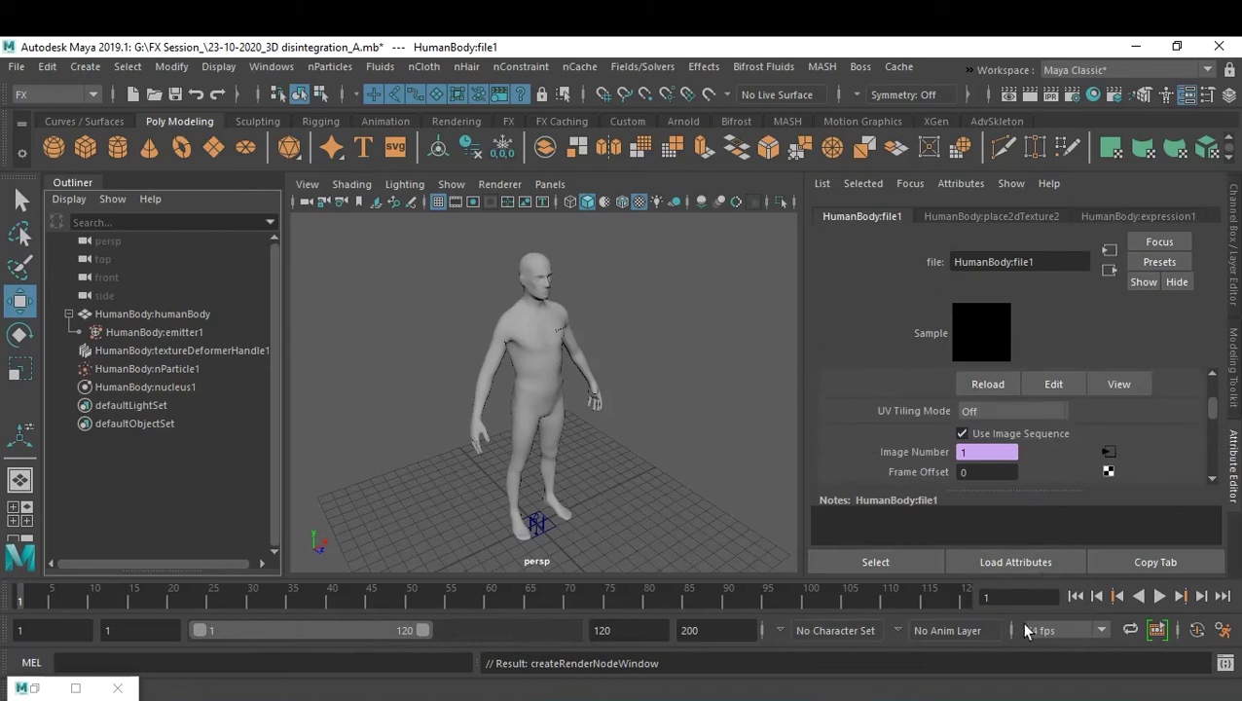
left_click(1159, 596)
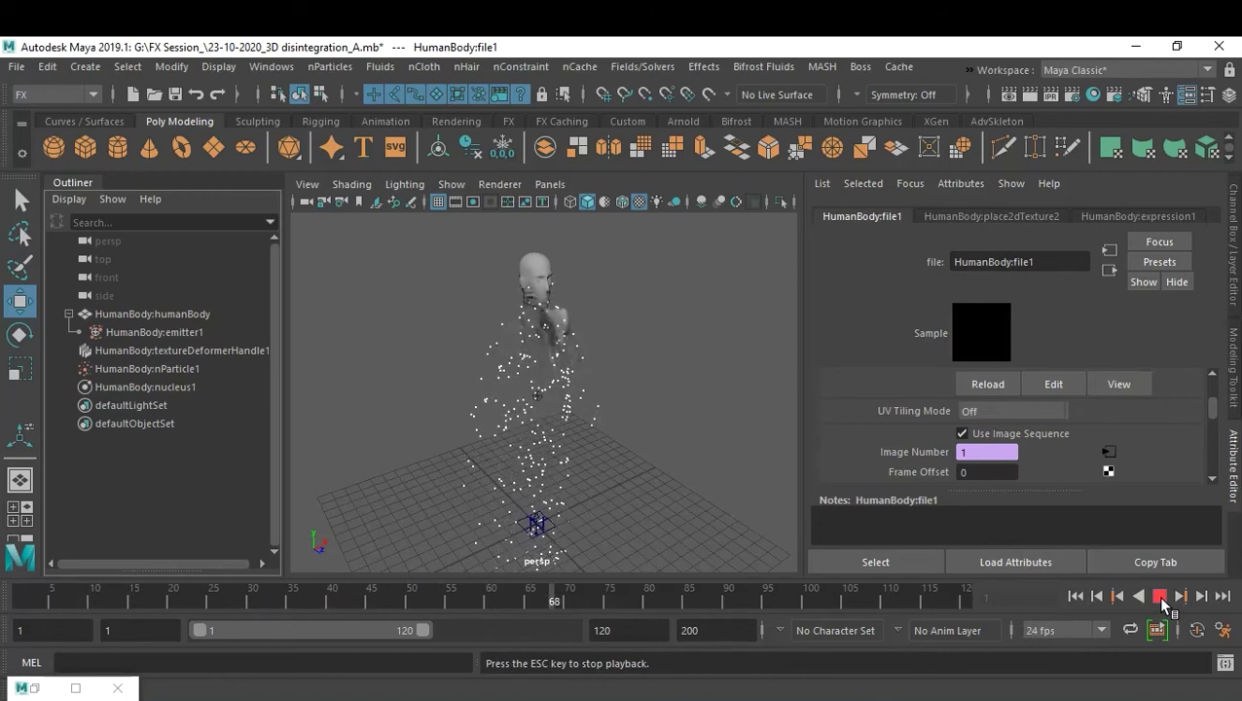
Step: Stop playback at frame 83 with the body fully dissolved, then select HumanBody:emitter1
left_click(1160, 598)
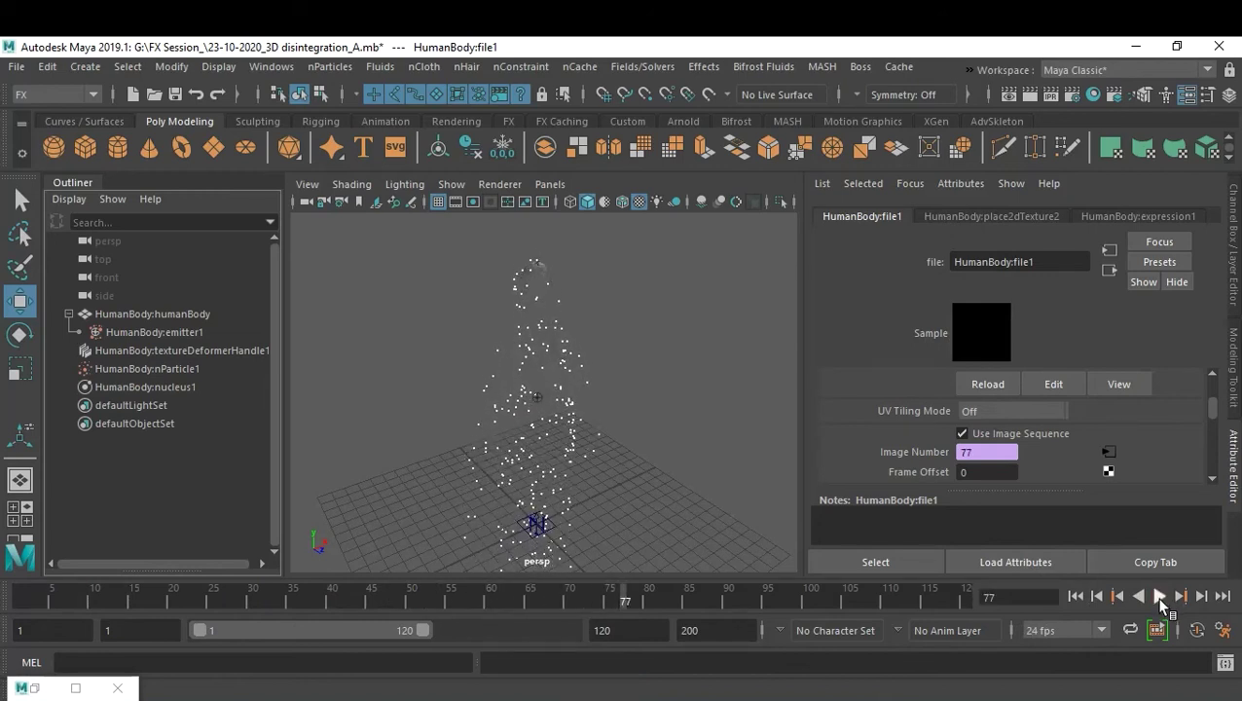
left_click(1159, 597)
left_click(1159, 596)
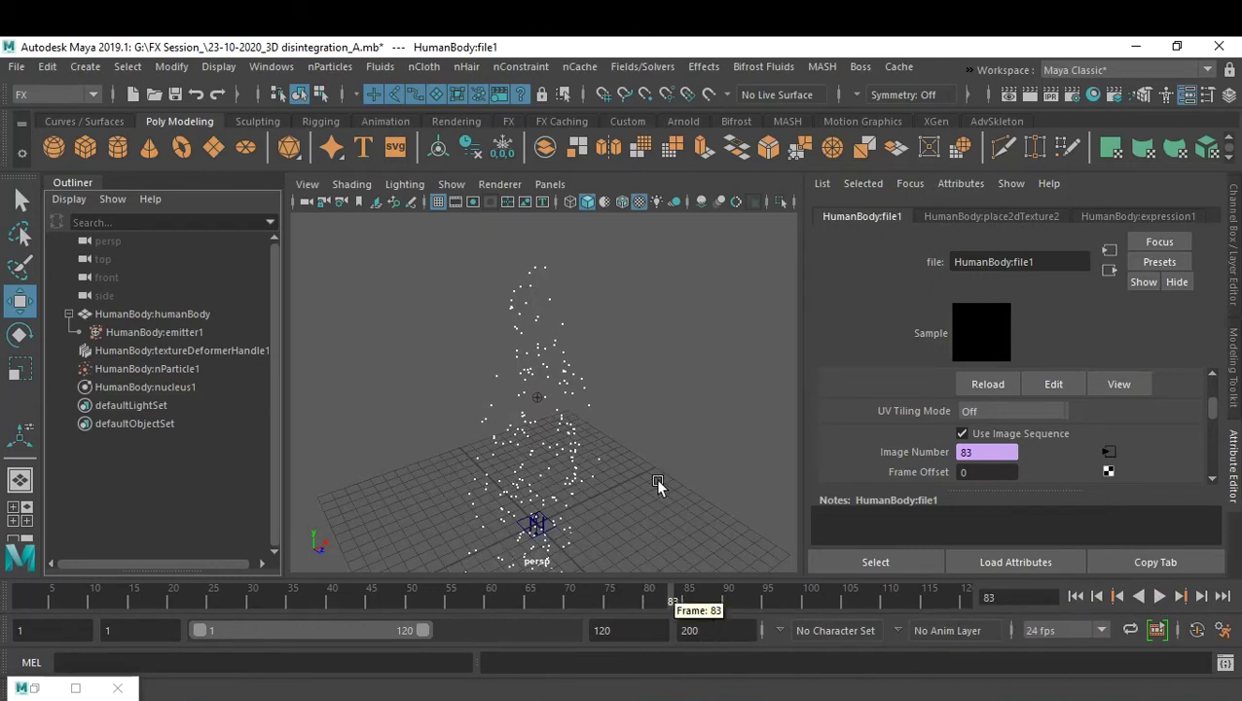
left_click(155, 332)
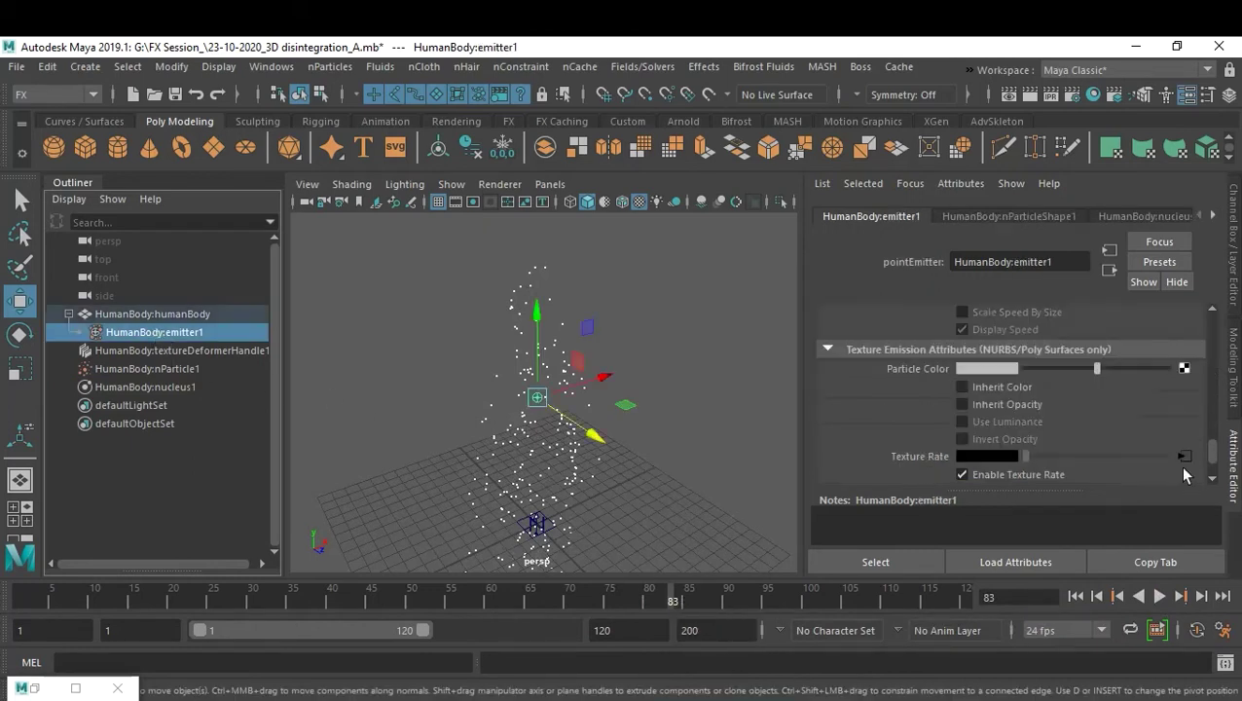
Step: At frame 85, set the emitter Rate (Particles/Sec) to 0 and keyframe it
scroll(1107, 402, "up", 2)
scroll(1112, 407, "up", 5)
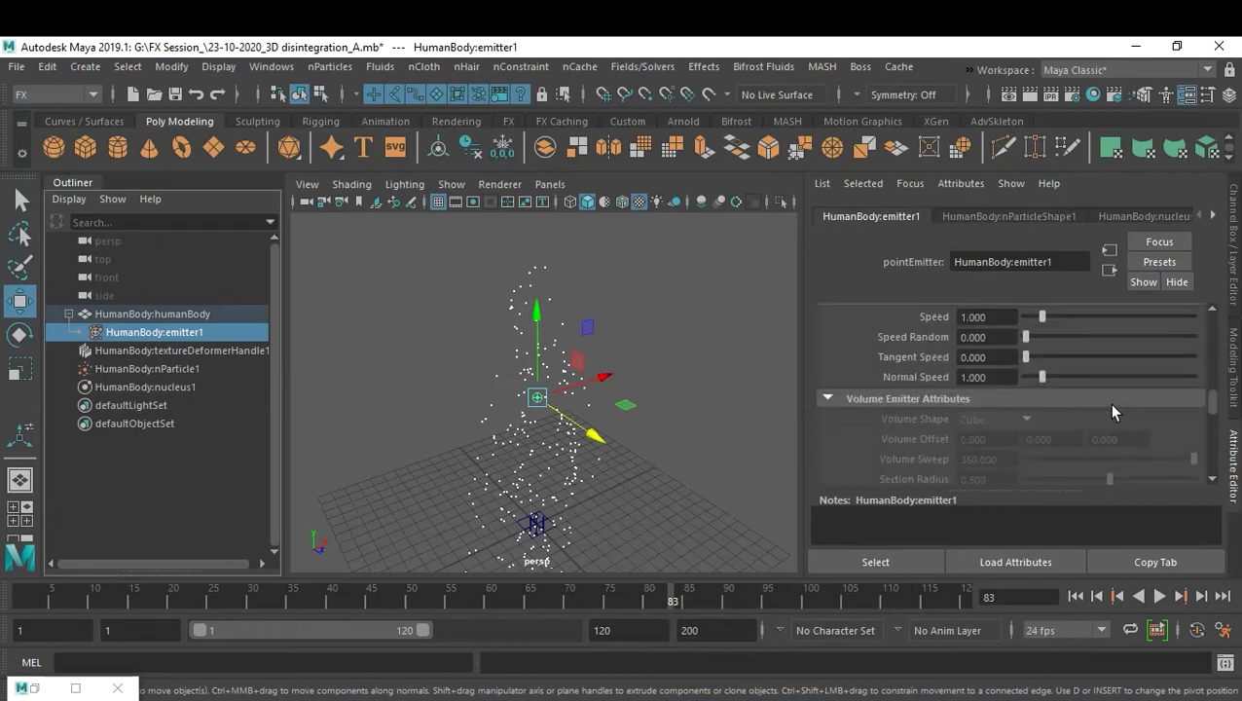
scroll(1112, 409, "up", 5)
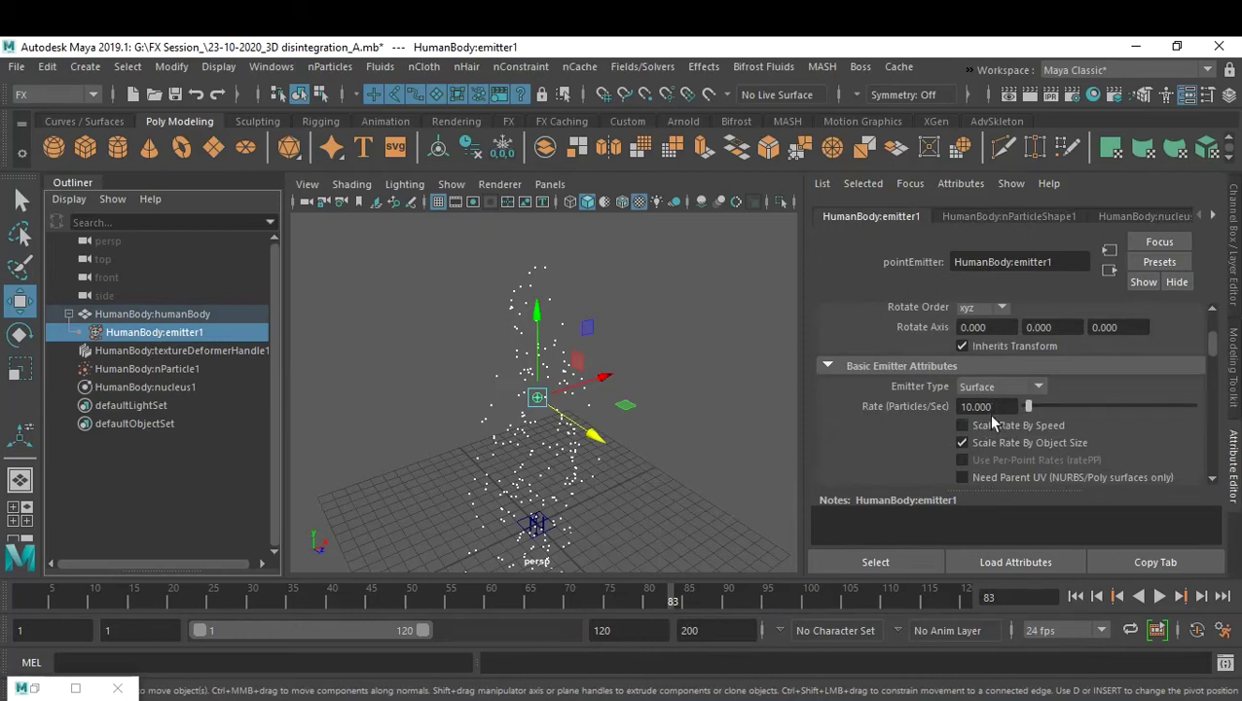
left_click(687, 596)
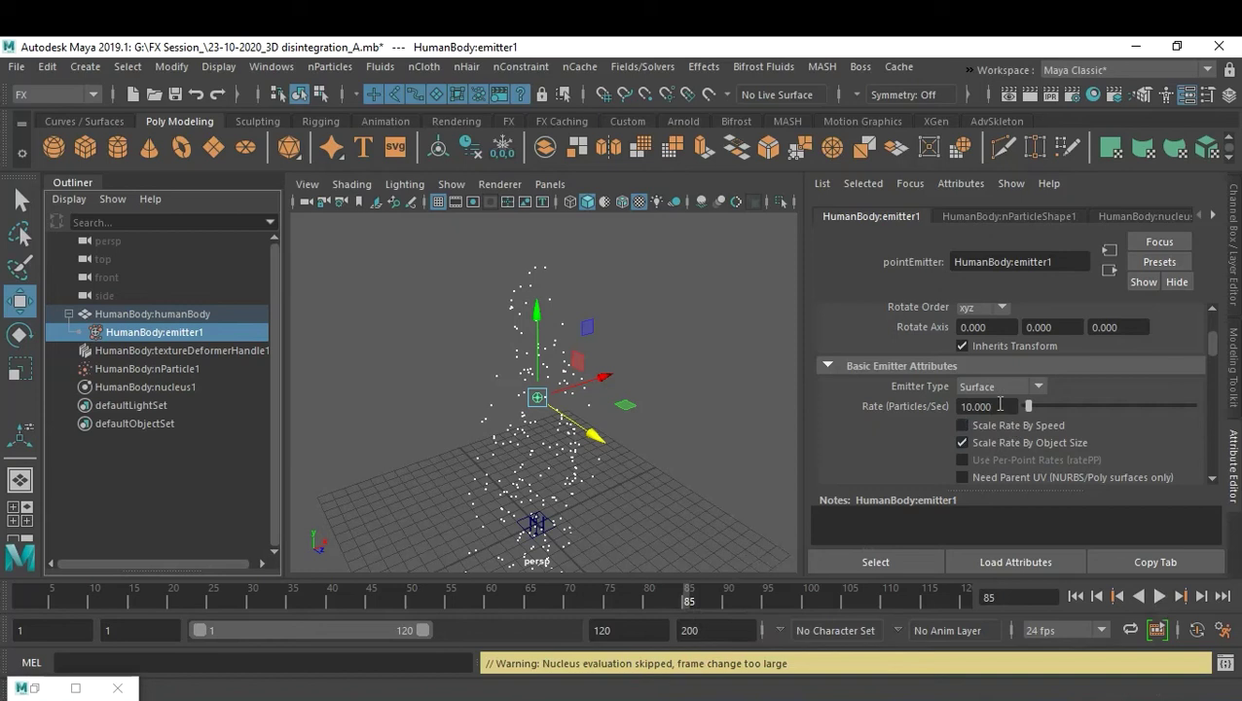
left_click_drag(999, 403, 952, 406)
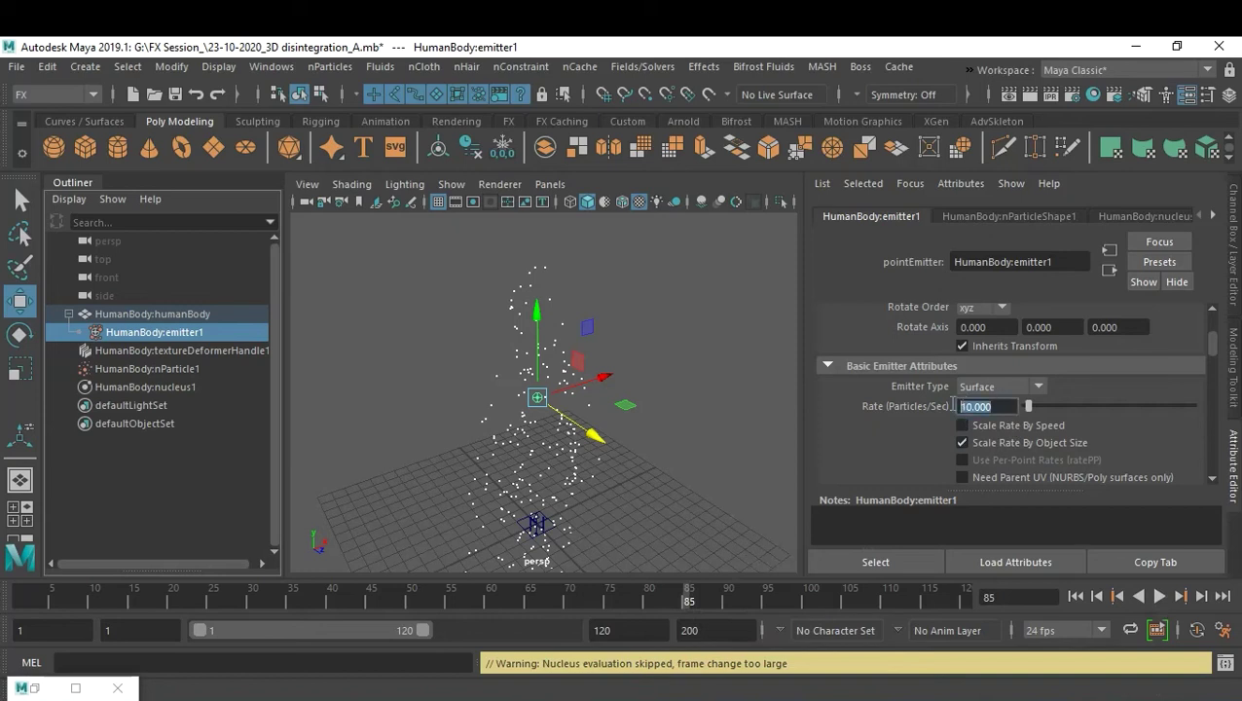
type("0")
key("Return")
right_click(981, 409)
left_click(1012, 435)
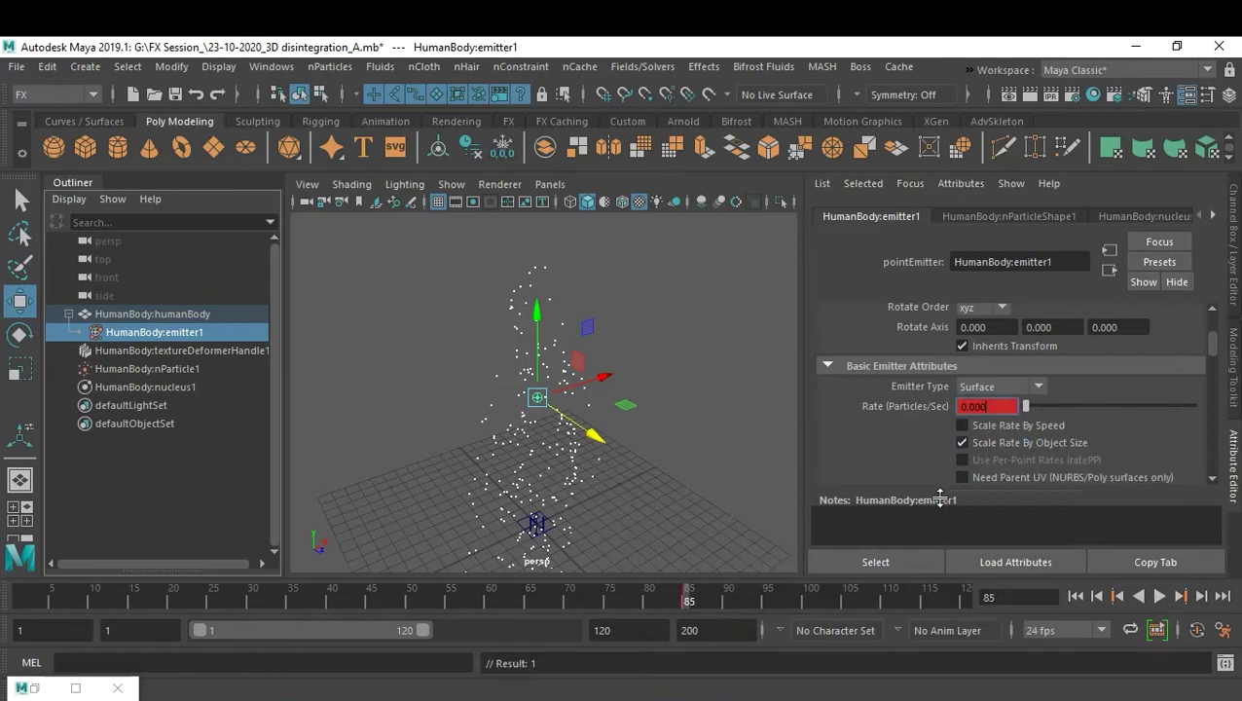
Step: At frame 81, set the emitter Rate to 200 and keyframe it
left_click(658, 600)
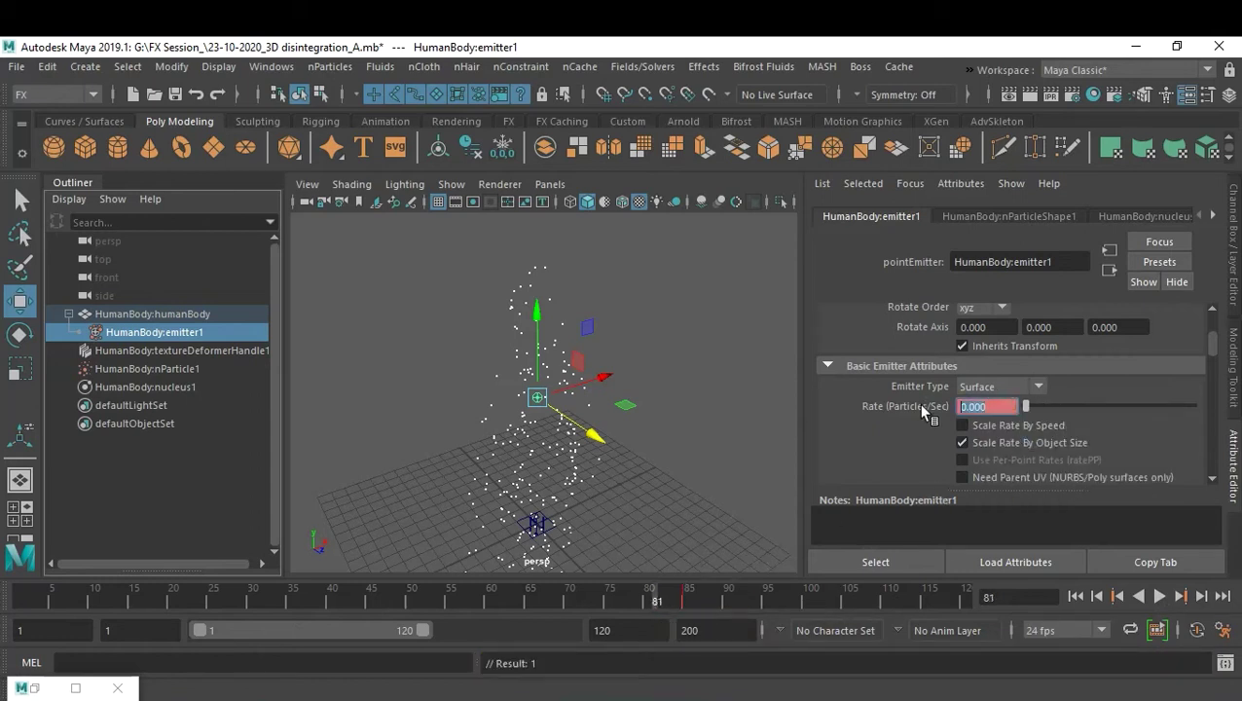
type("200")
key("Return")
right_click(977, 407)
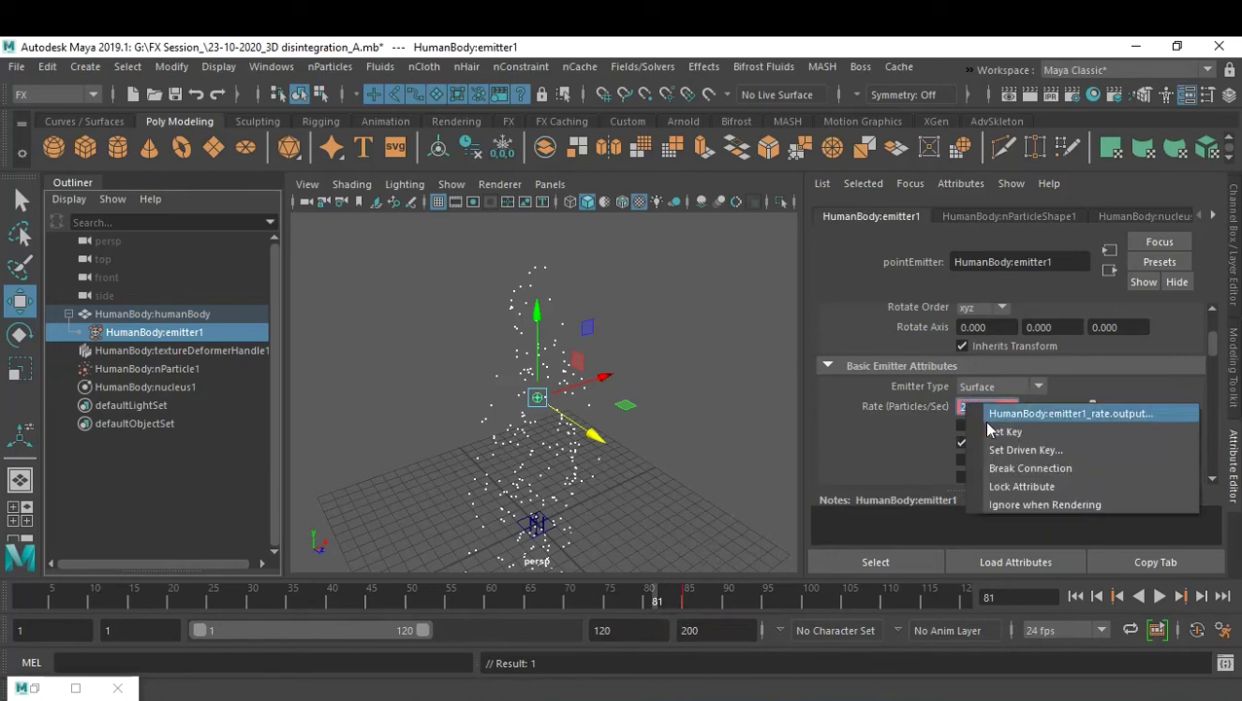
left_click(1002, 431)
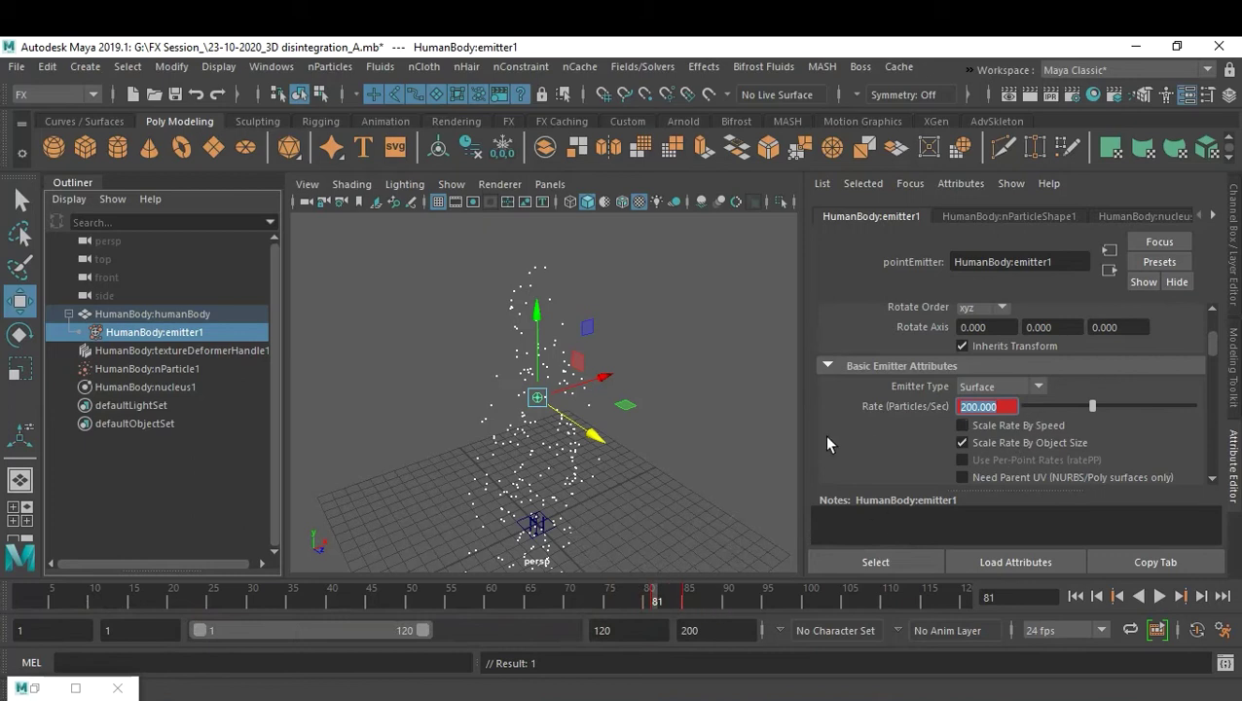
Step: Set nParticle1's Lifespan Mode to Random range with Lifespan 1.000 and Lifespan Random 0.800
left_click(634, 475)
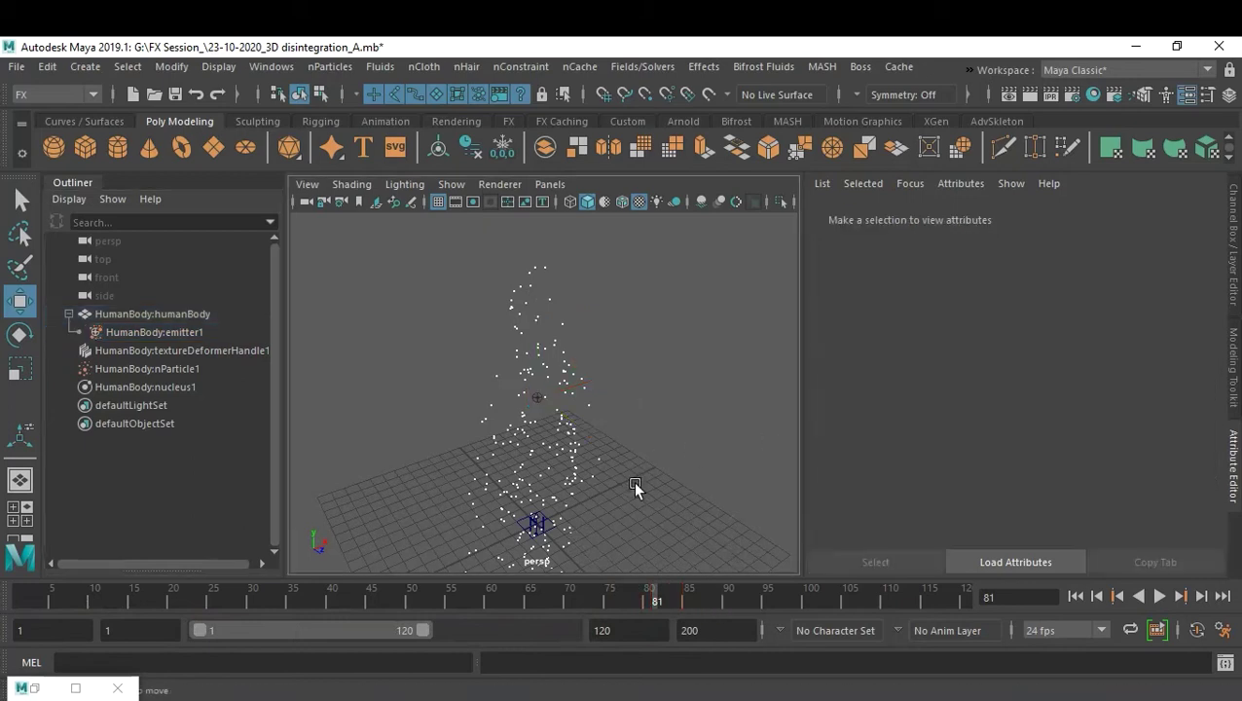
left_click(575, 471)
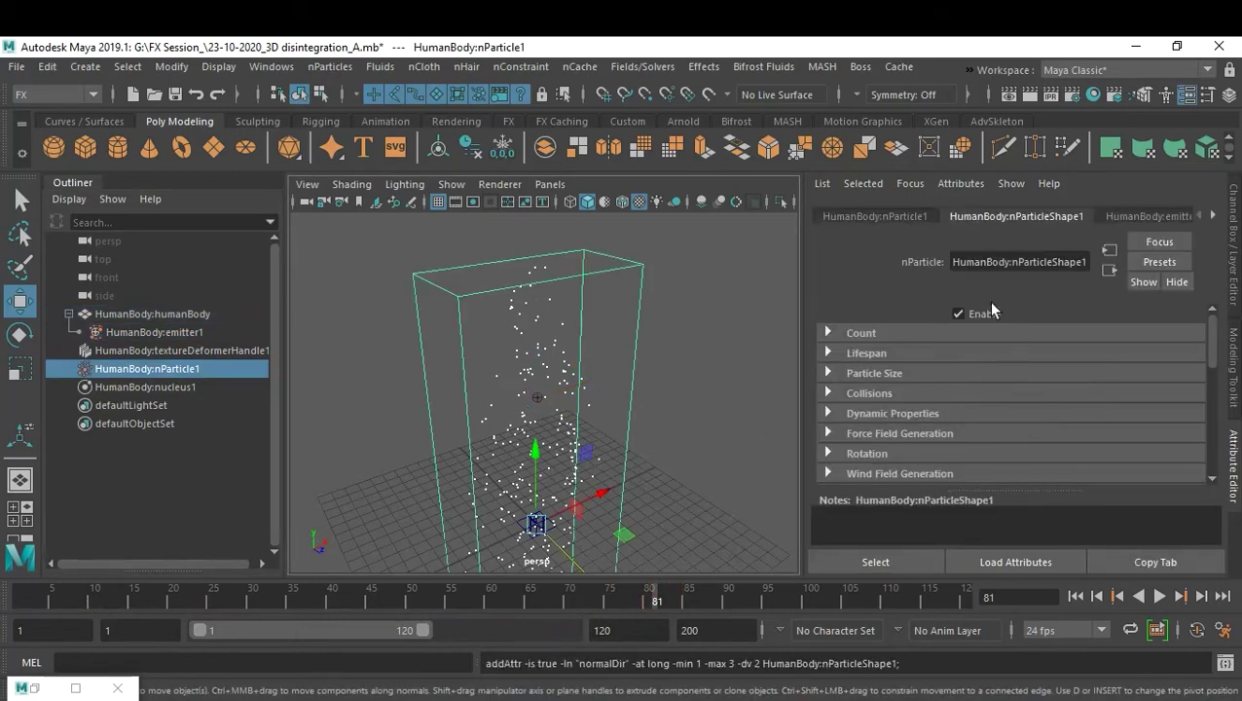
left_click(893, 353)
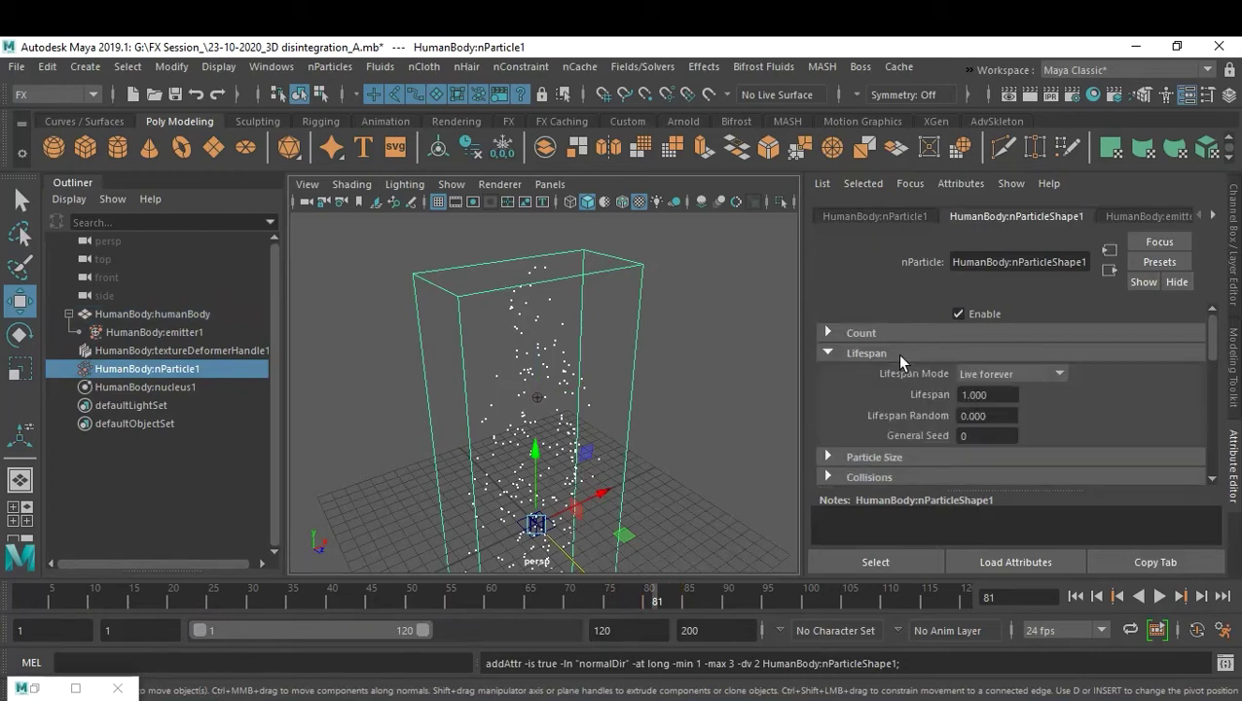
left_click(1039, 374)
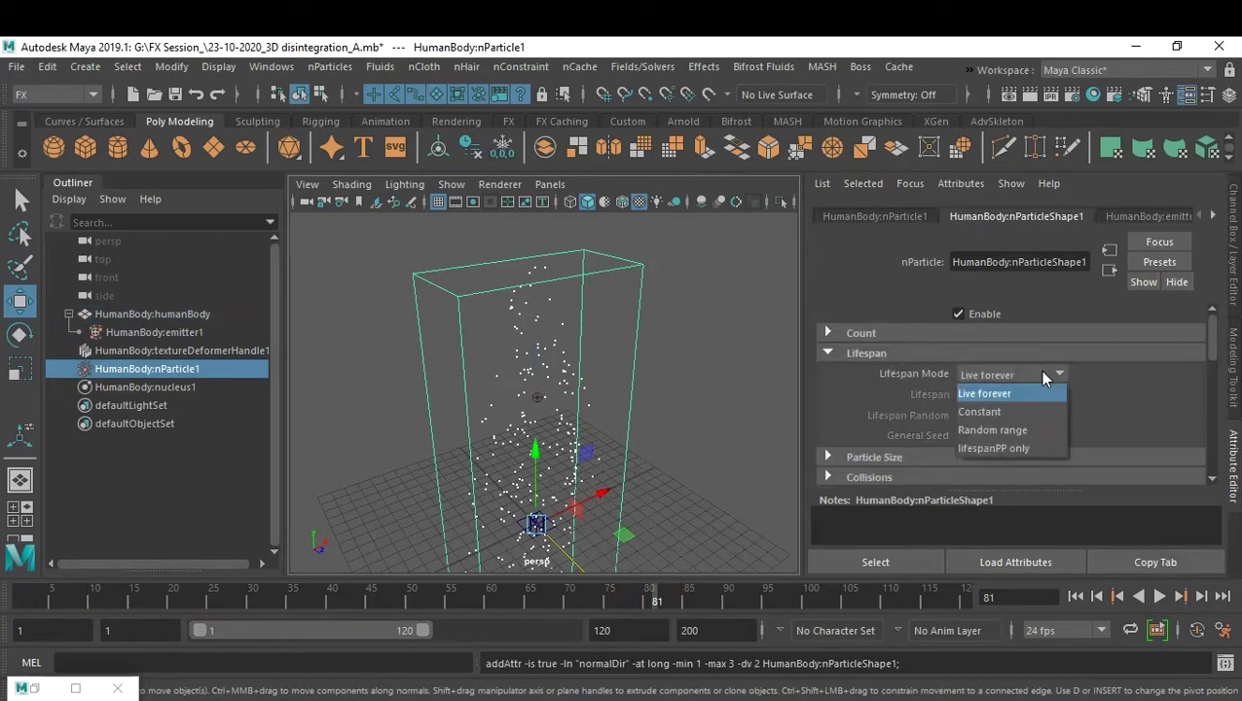
left_click(1036, 430)
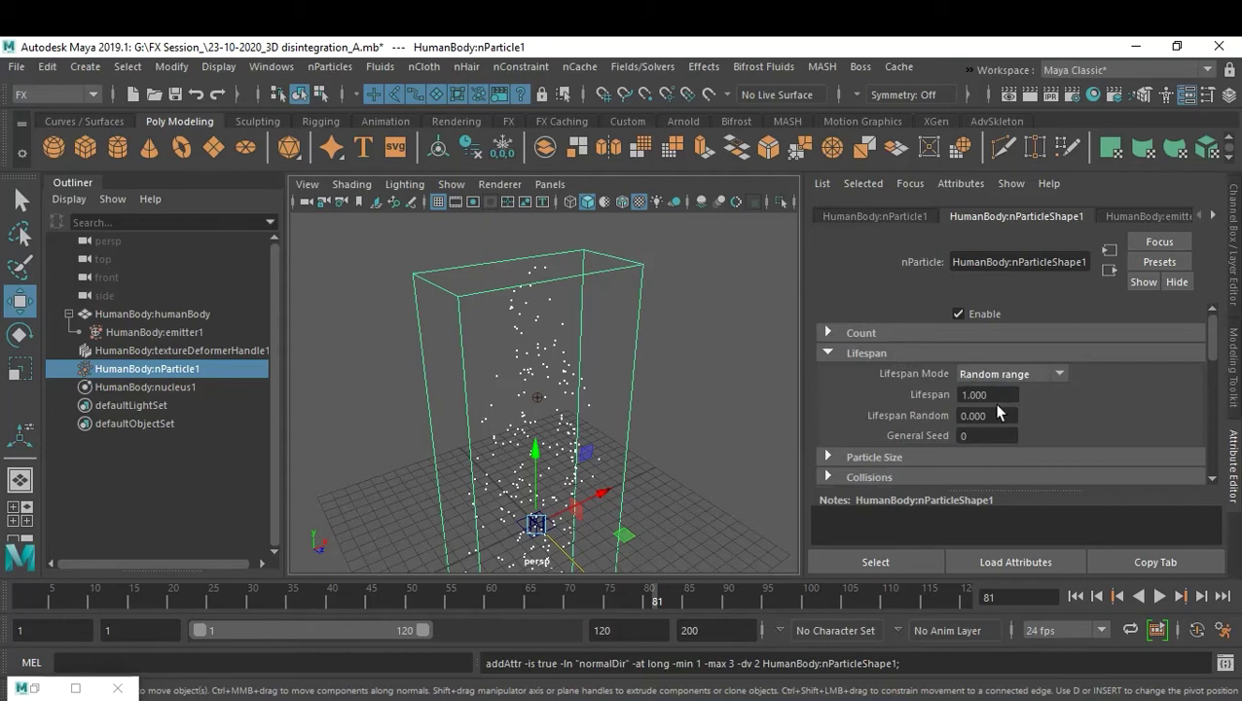
left_click_drag(1002, 415, 952, 419)
key("Return")
Step: Change nucleus1's Gravity Direction Y from -1.000 to 1.000
left_click(156, 389)
scroll(1075, 421, "down", 2)
scroll(1076, 420, "down", 3)
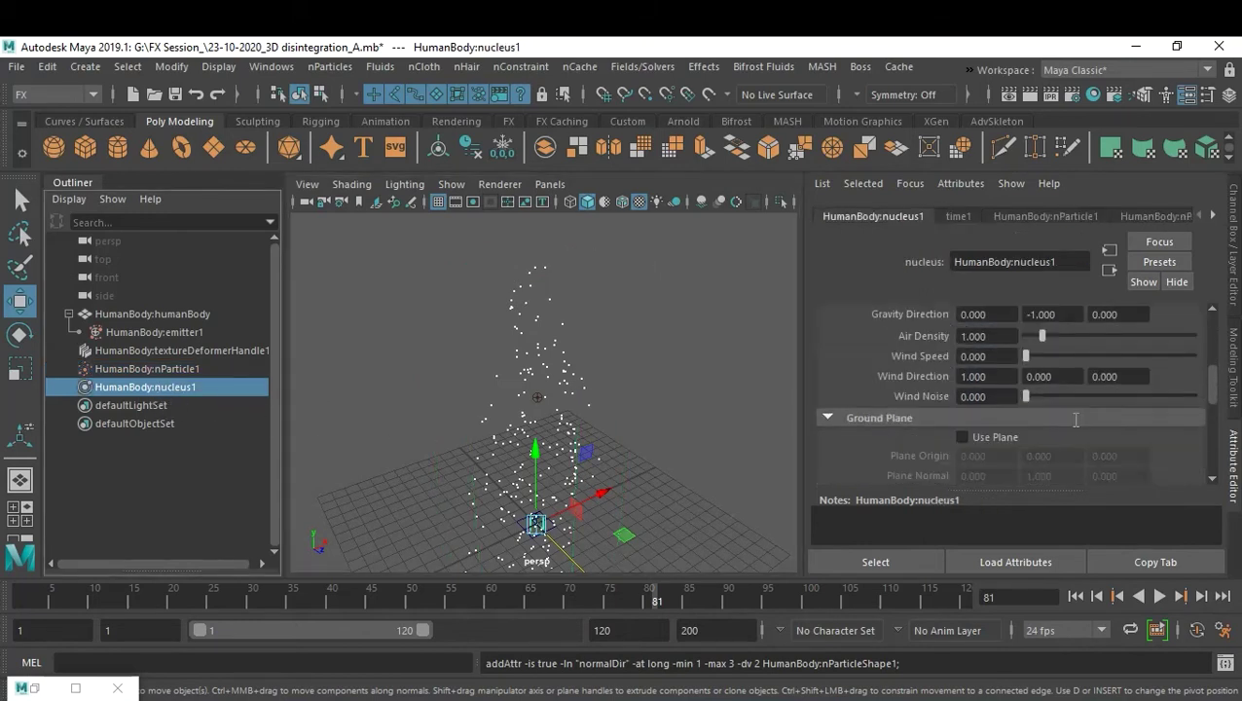
scroll(1075, 424, "up", 2)
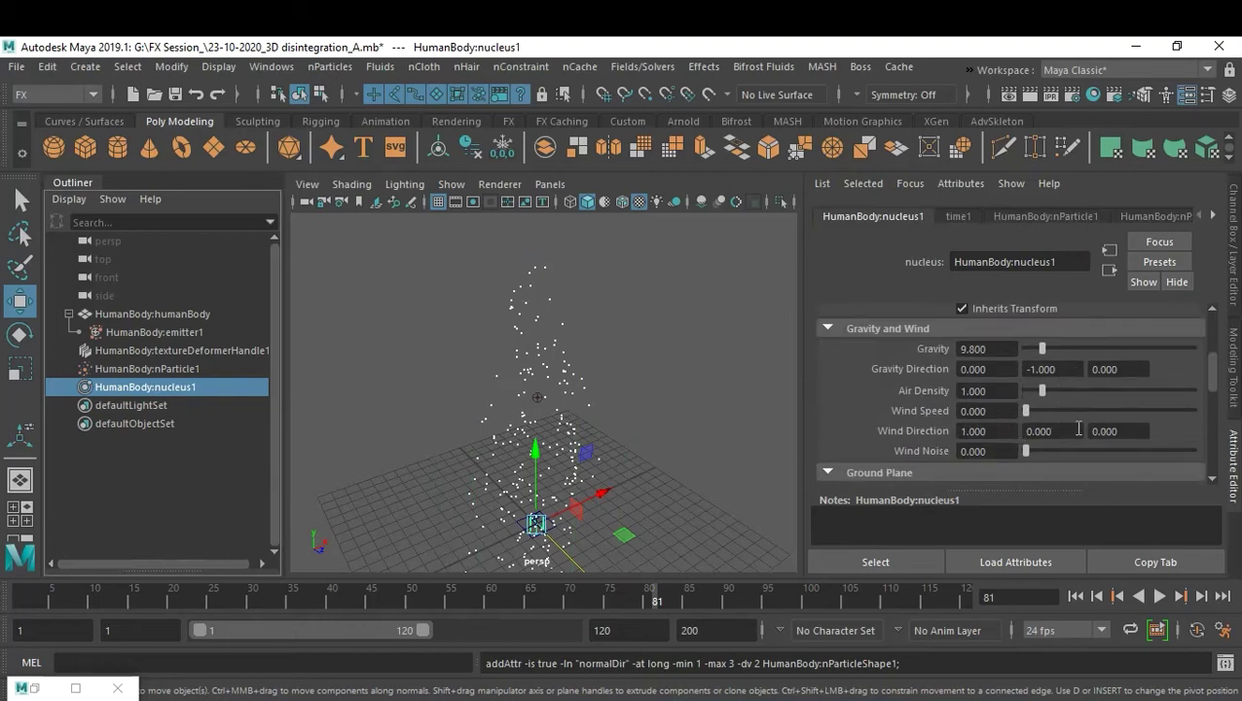
left_click_drag(1062, 369, 1040, 370)
key("Delete")
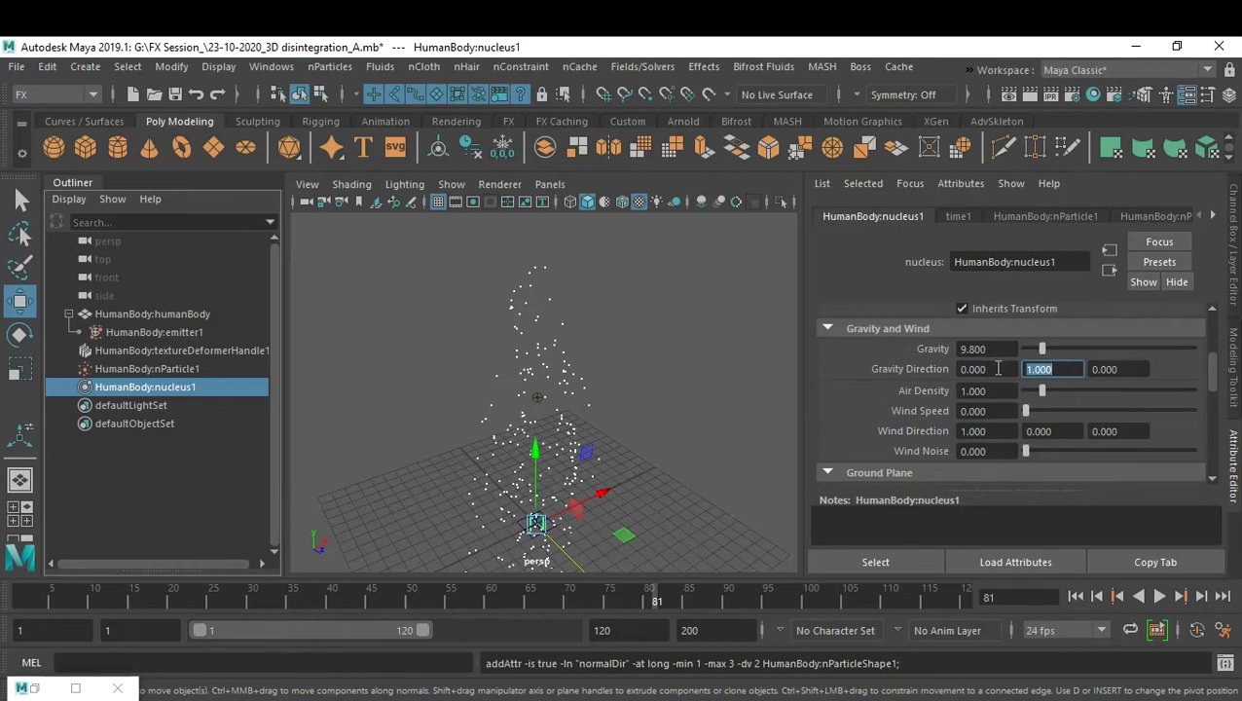
Step: Set the nucleus Gravity Direction to 1, 1, 0 and rewind to frame 1
left_click(965, 369)
type("1")
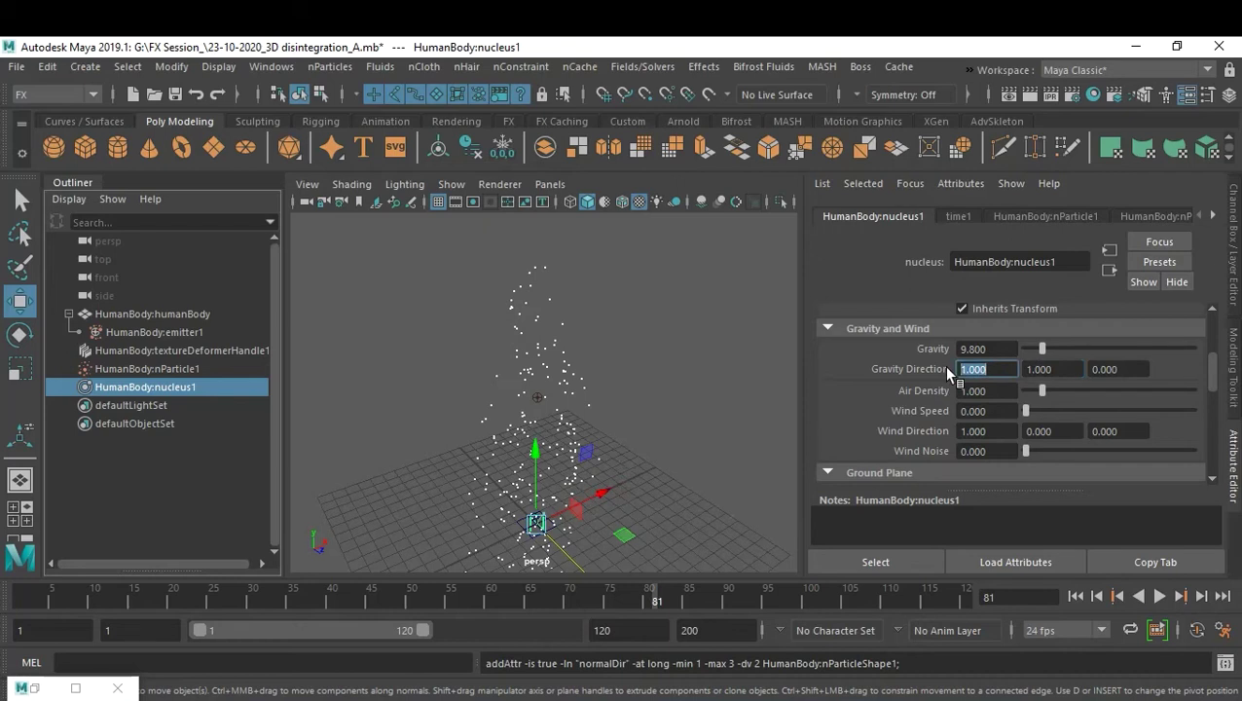
key("Return")
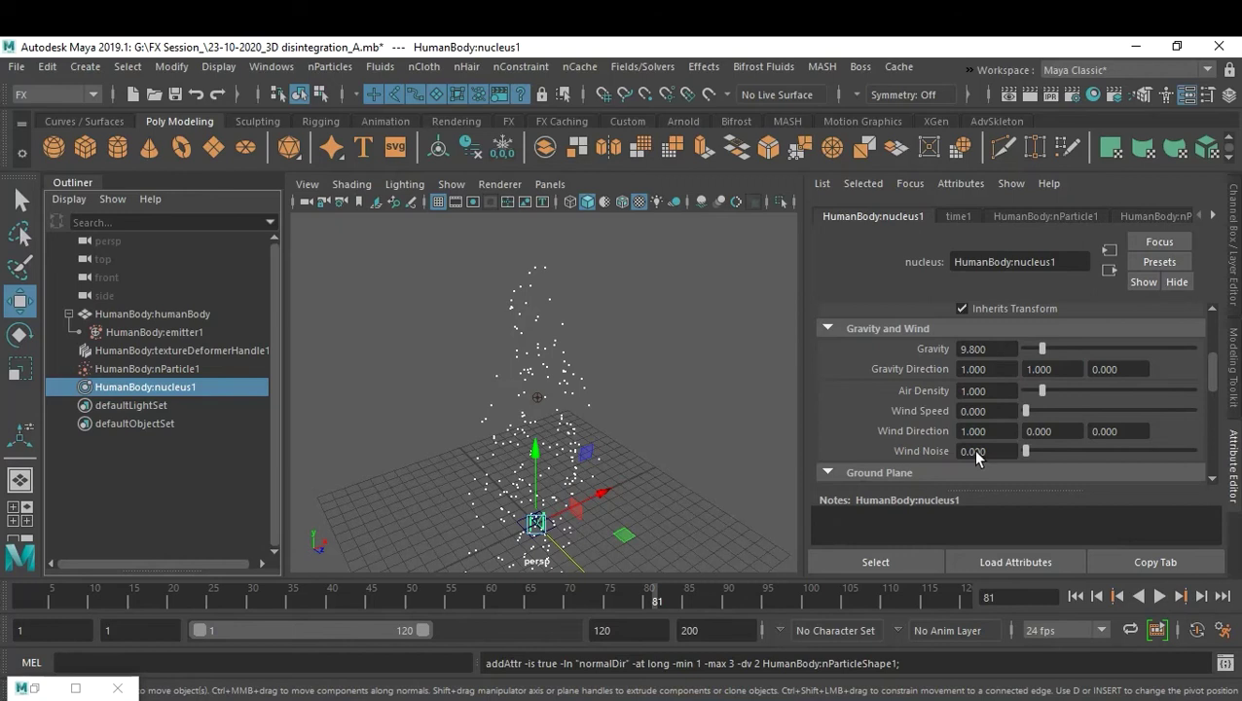
left_click(1075, 595)
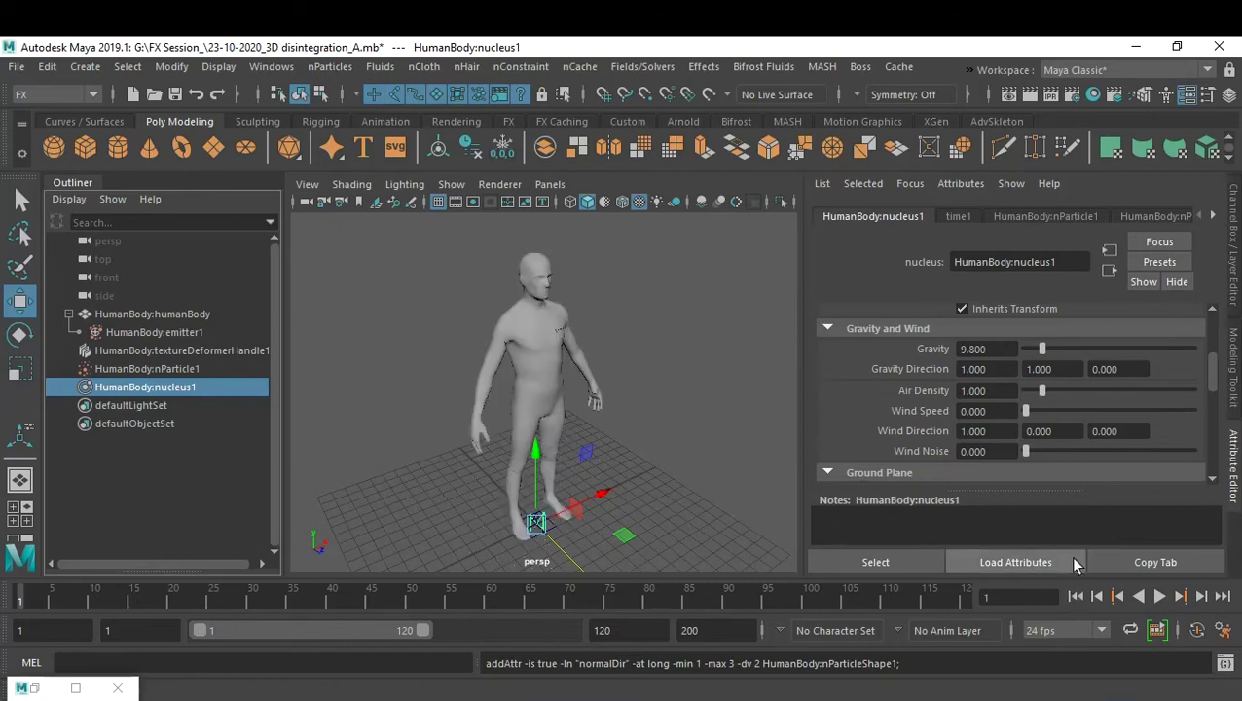
Step: Play the simulation through to frame 119, then rewind to frame 1
left_click(1159, 596)
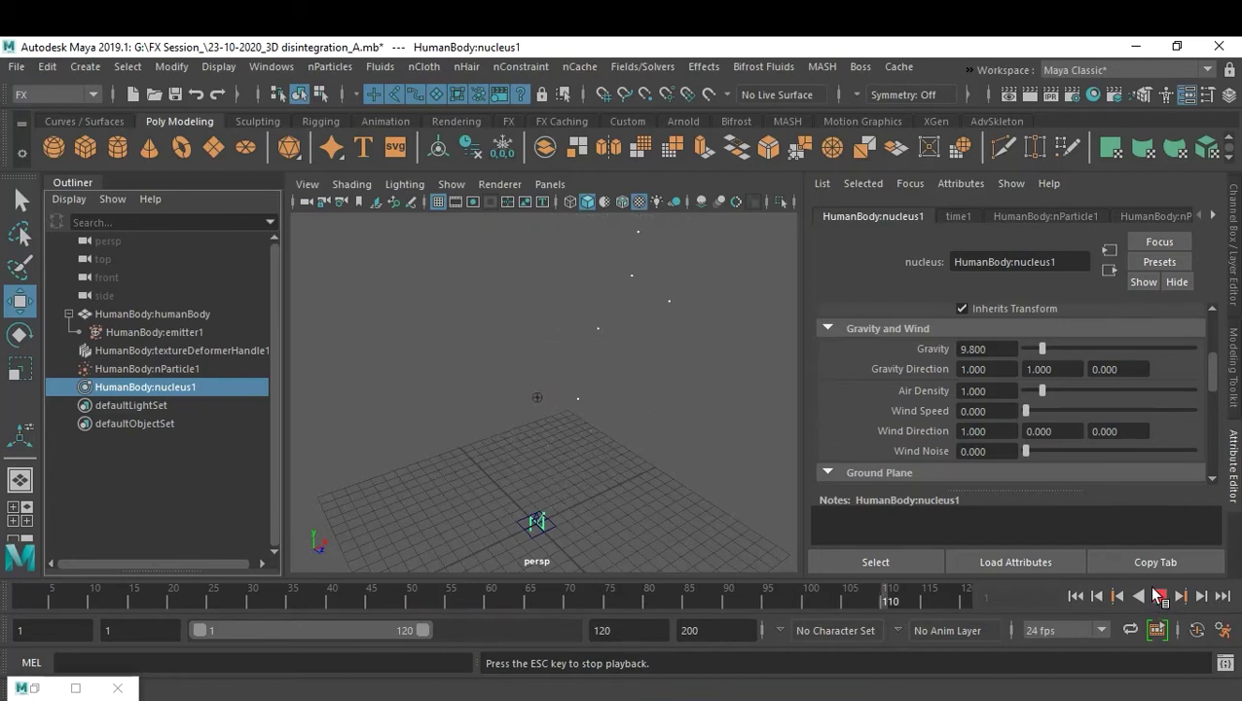
left_click(1160, 596)
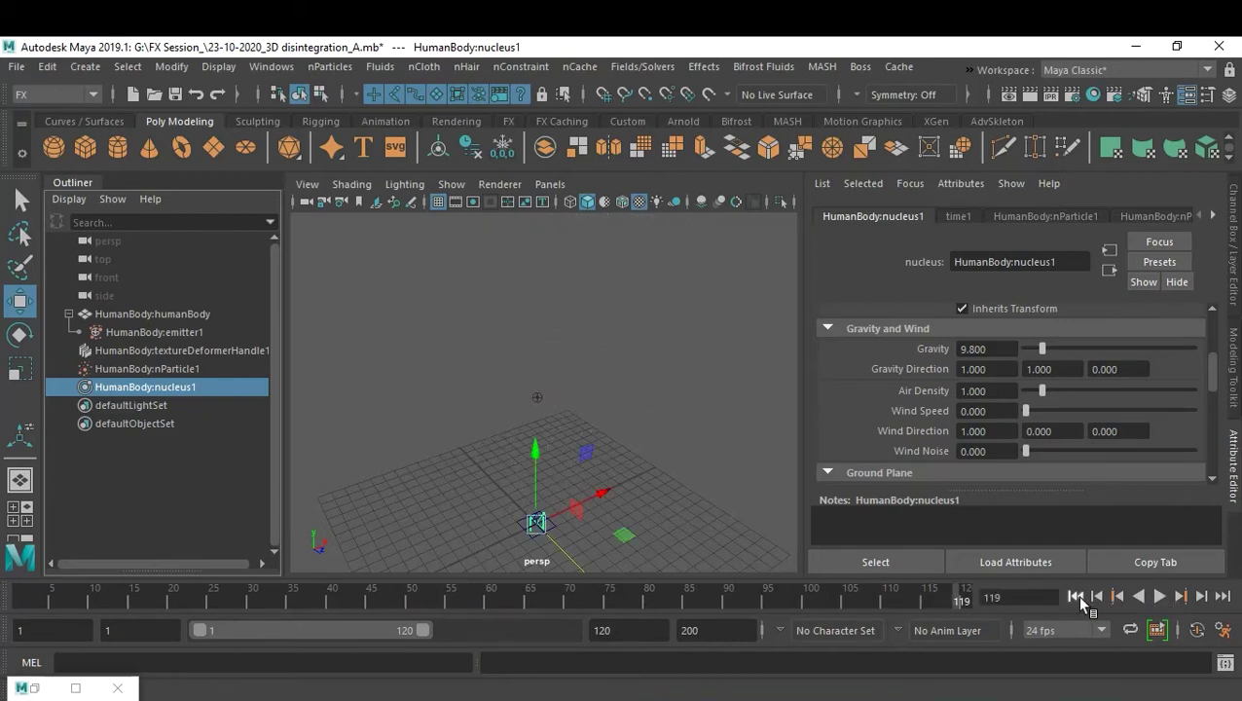
left_click(1076, 596)
left_click_drag(656, 429, 651, 432, "alt")
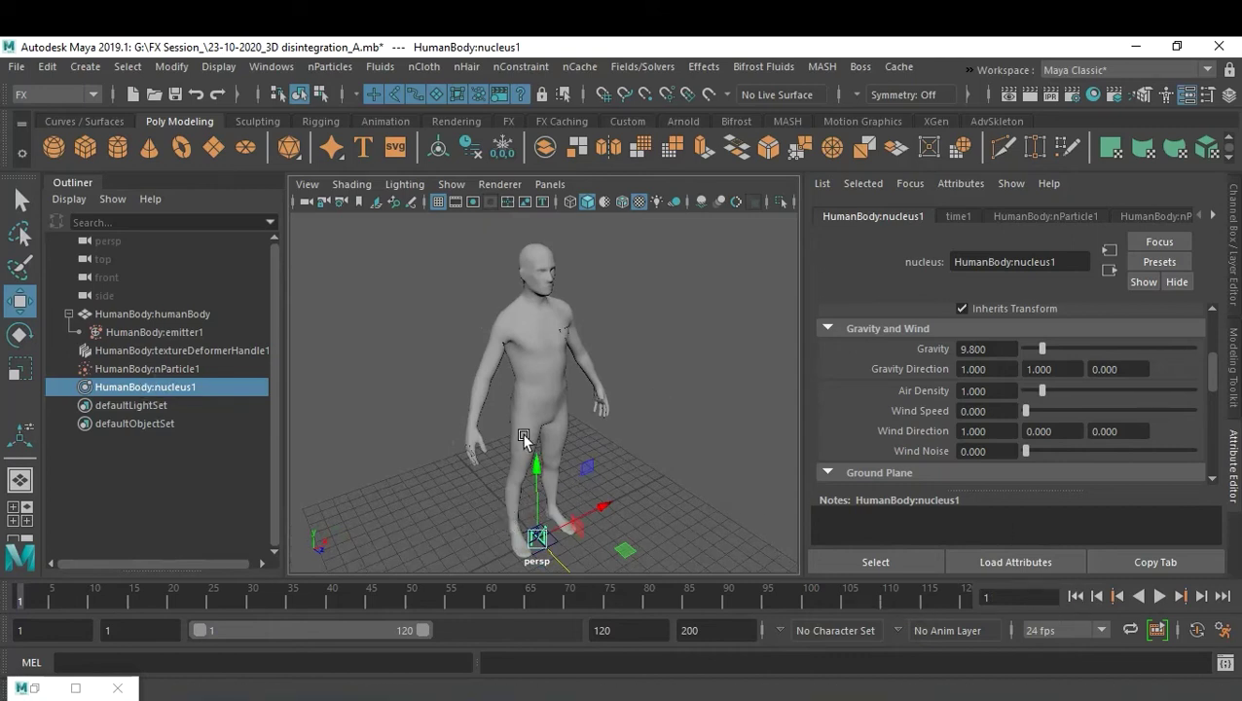
Step: Replay to frame 38, inspect the particles at the feet, and select the human body mesh
left_click(1158, 596)
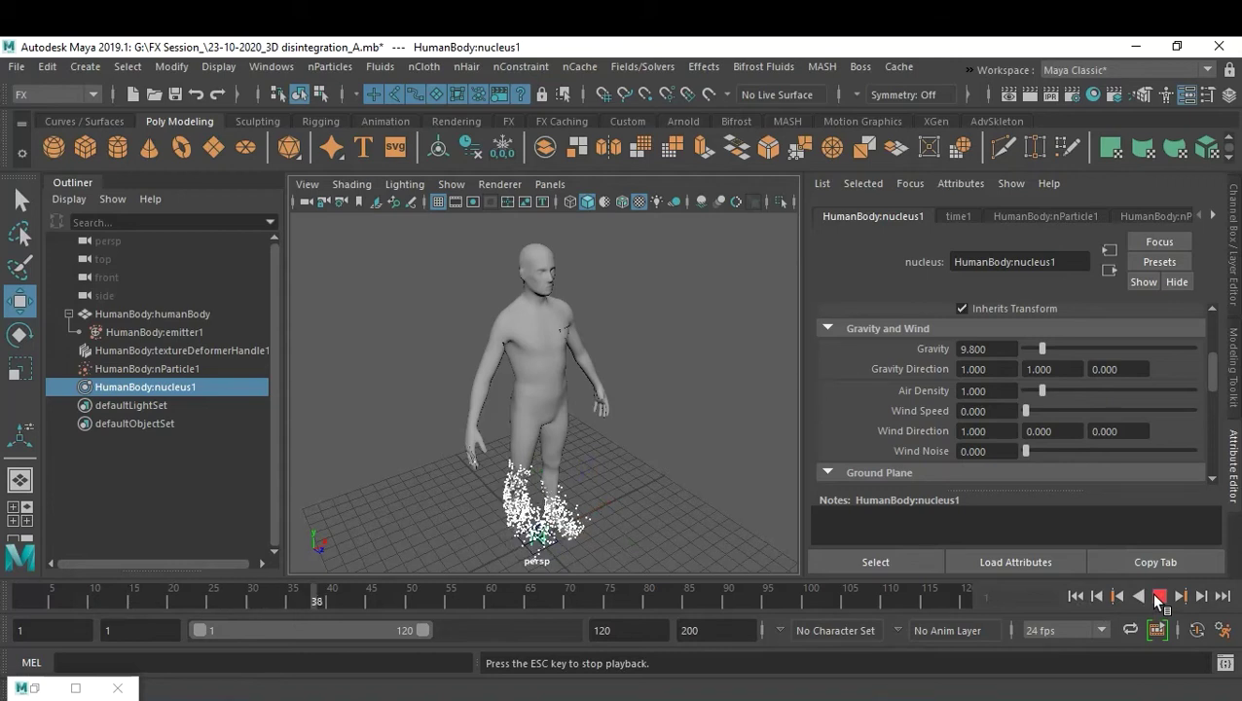
left_click(1158, 596)
scroll(640, 452, "up", 8)
left_click_drag(701, 336, 662, 368, "alt")
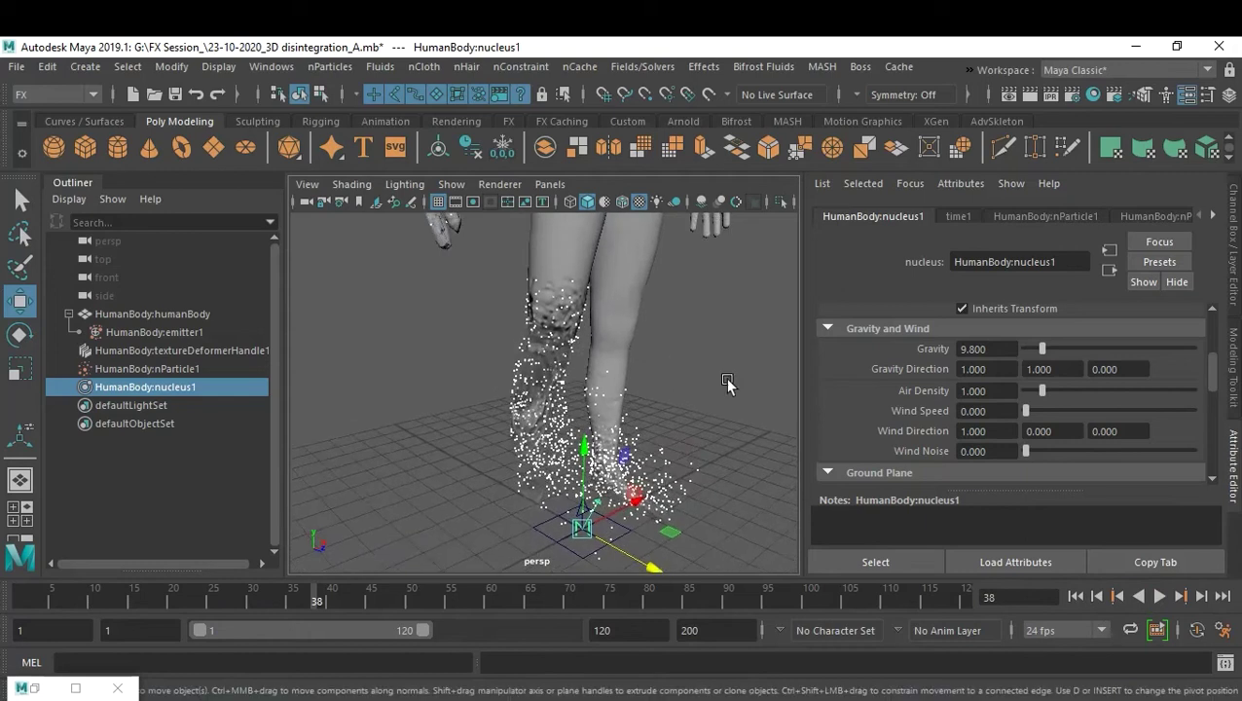
scroll(681, 370, "down", 10)
left_click_drag(649, 416, 657, 415, "alt")
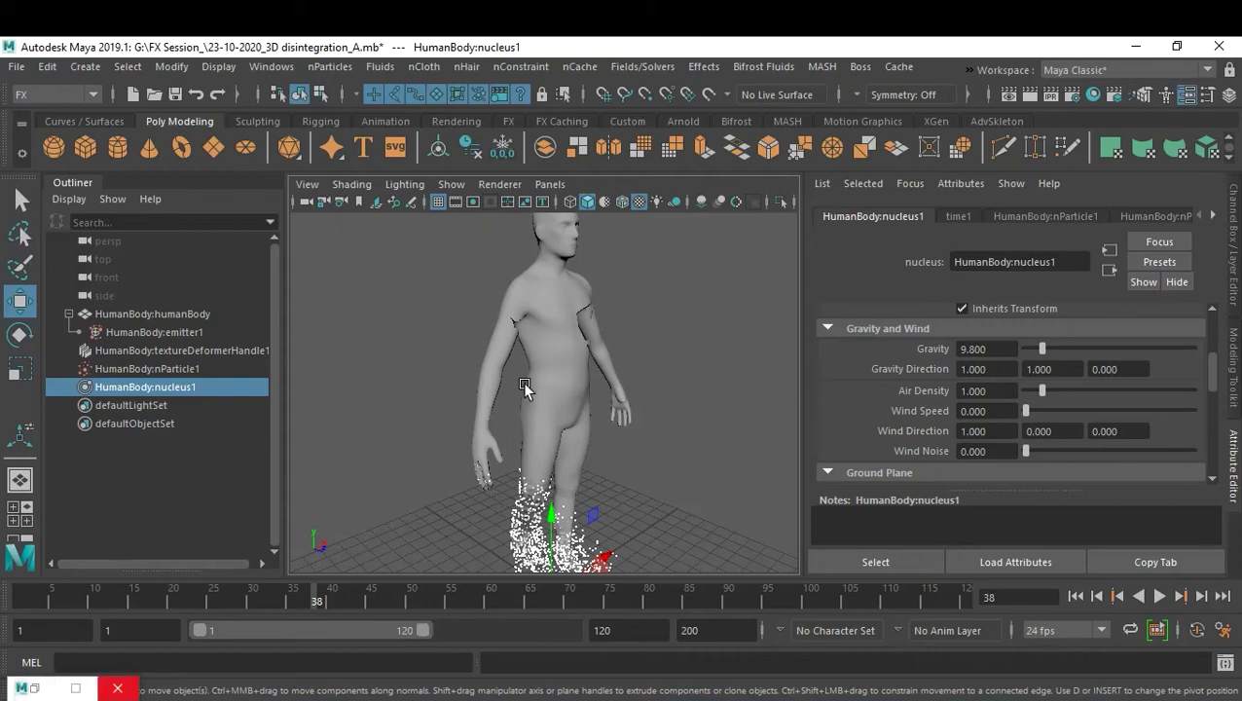
left_click(497, 371)
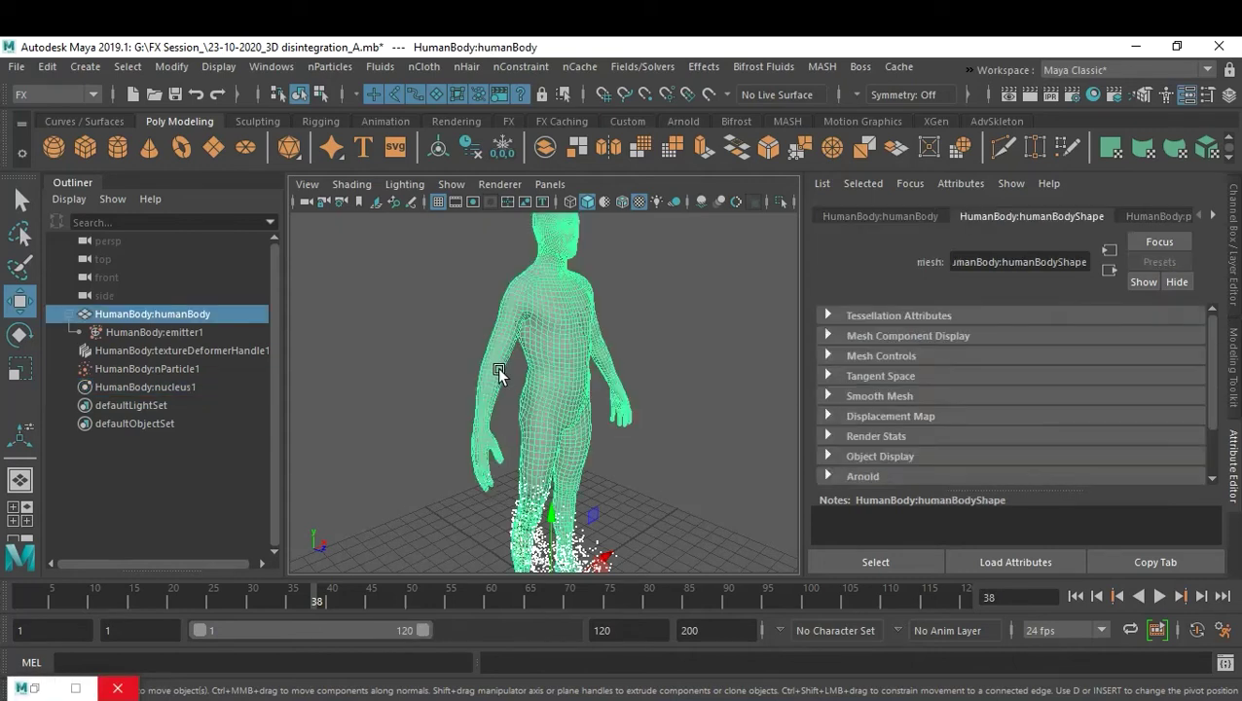
Step: Bring up the file1 texture settings in the Attribute Editor
left_click_drag(1216, 214, 1215, 217)
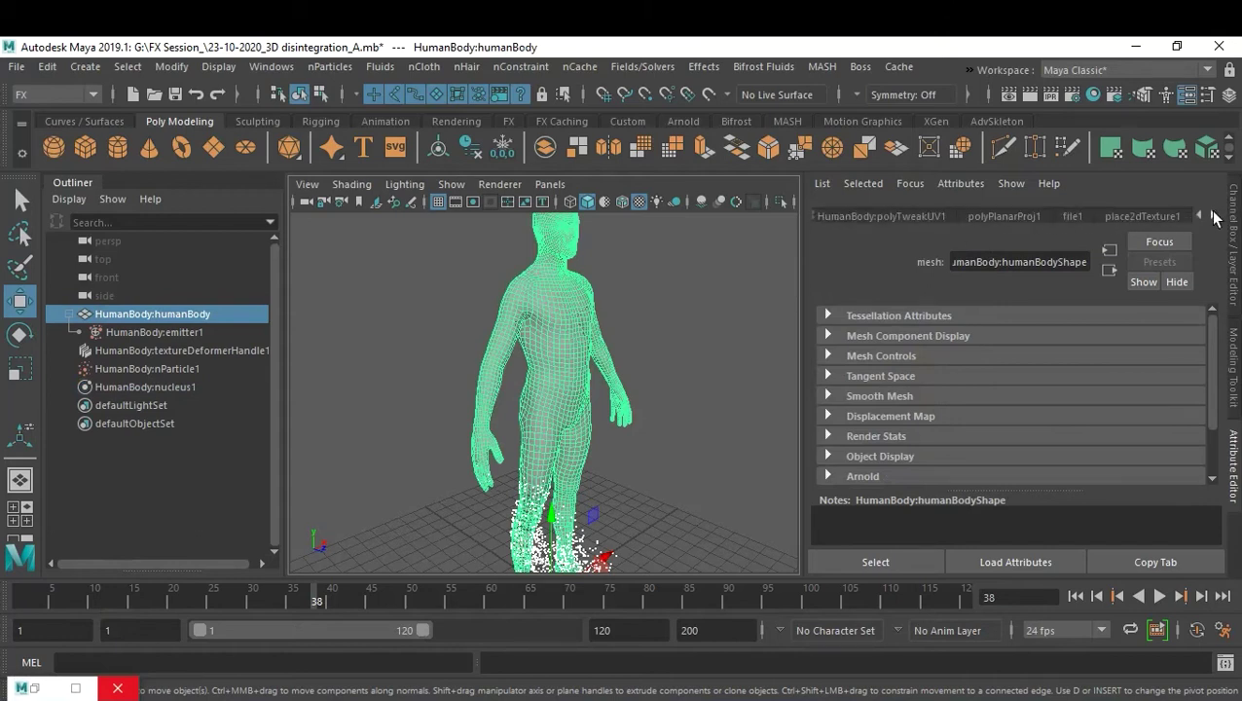
left_click(1133, 217)
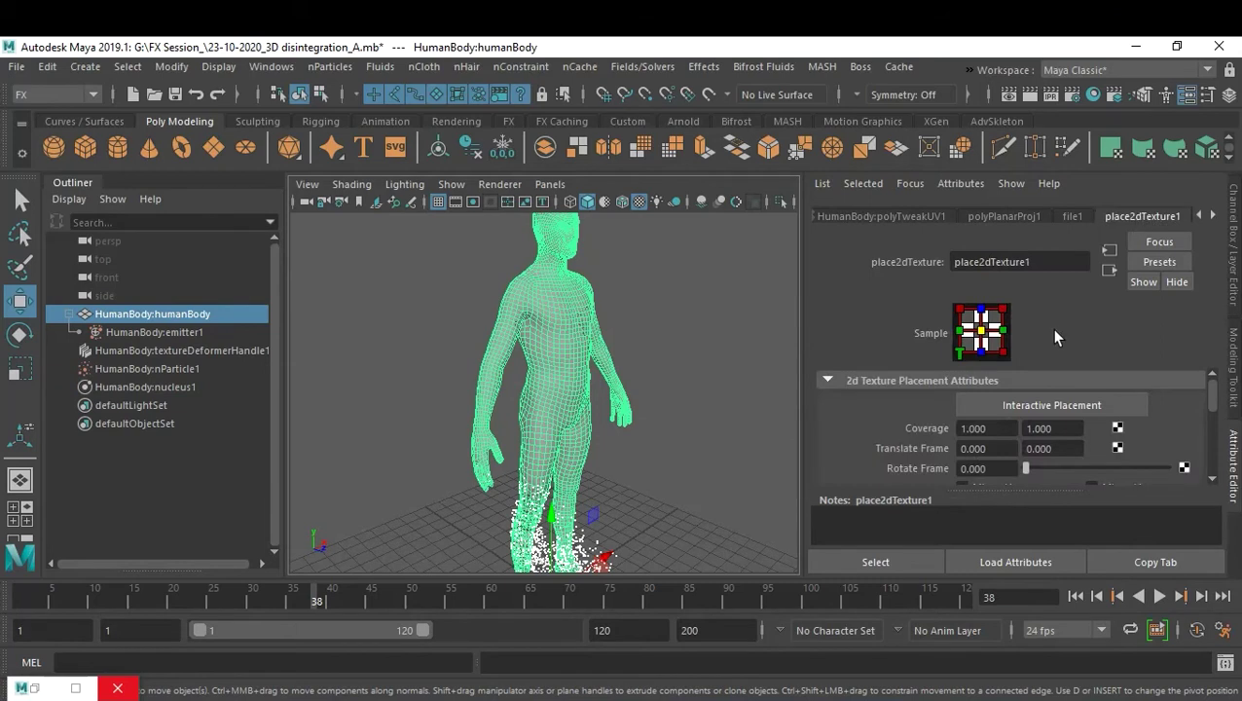
scroll(1104, 415, "down", 3)
scroll(1105, 418, "down", 1)
scroll(1105, 419, "up", 3)
left_click(1067, 219)
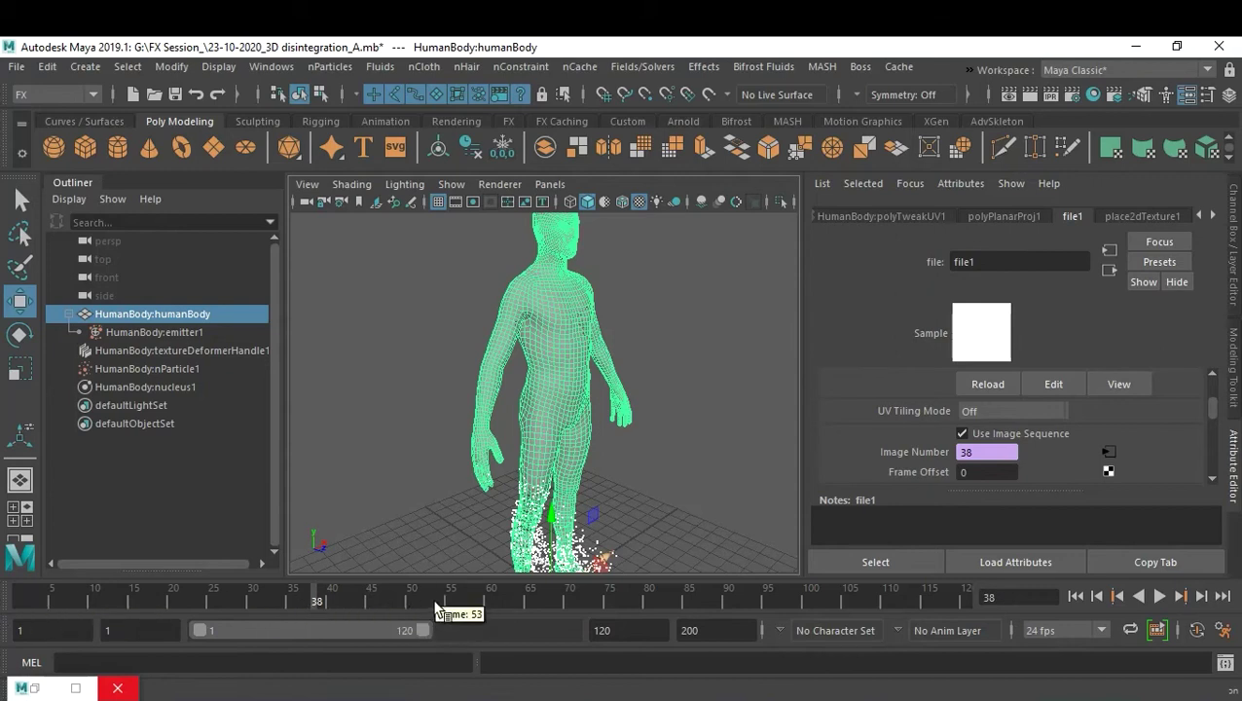
Step: Set file1's Frame Offset to 10 and clear the selection
left_click(983, 473)
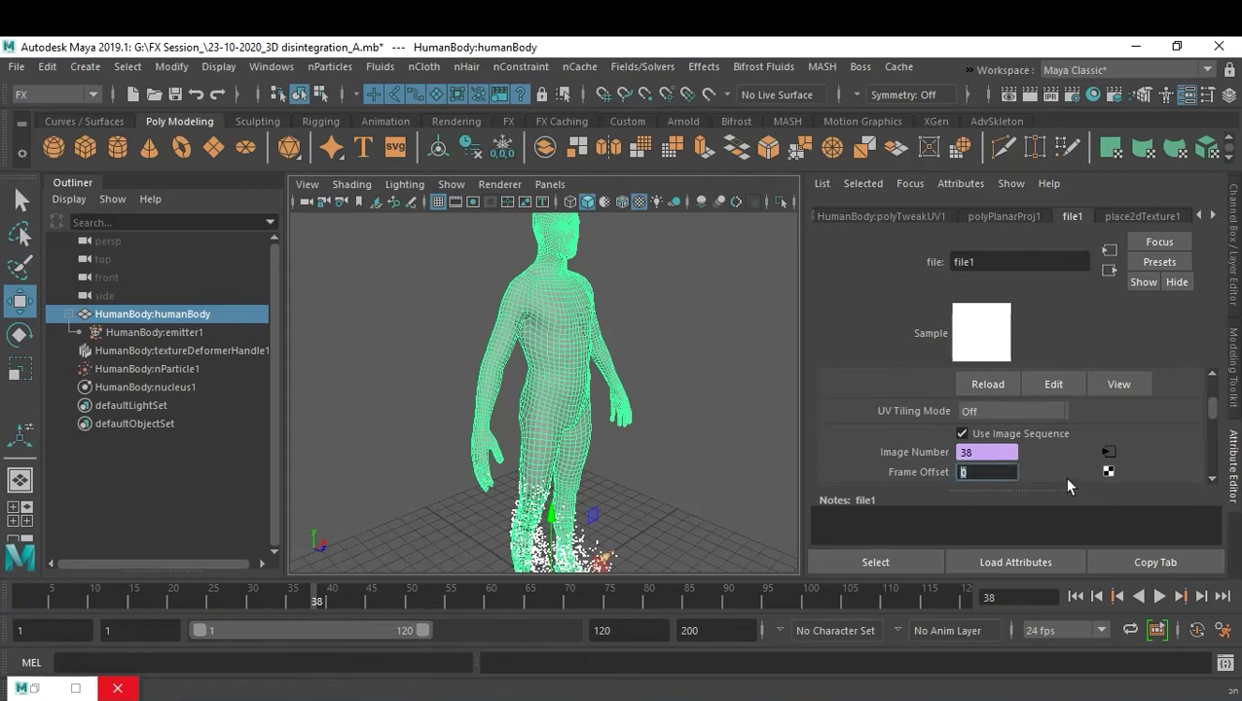
type("5")
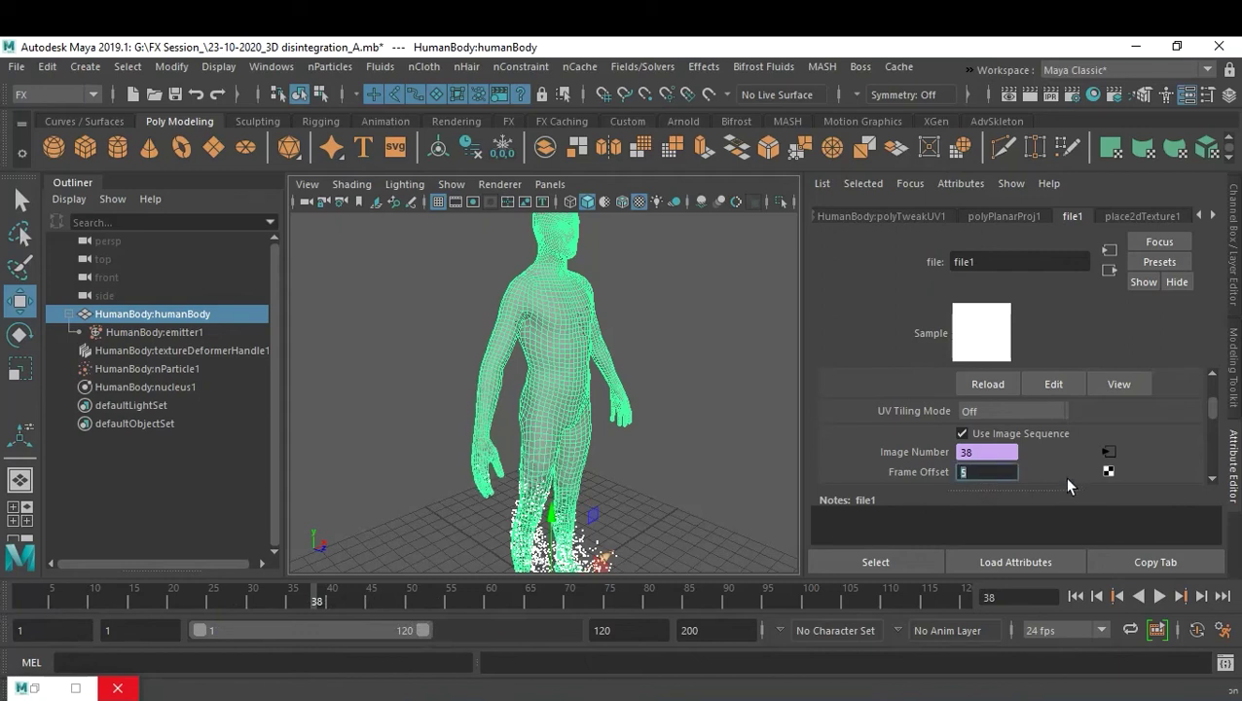
key("BackSpace")
type("10")
key("Return")
left_click(657, 499)
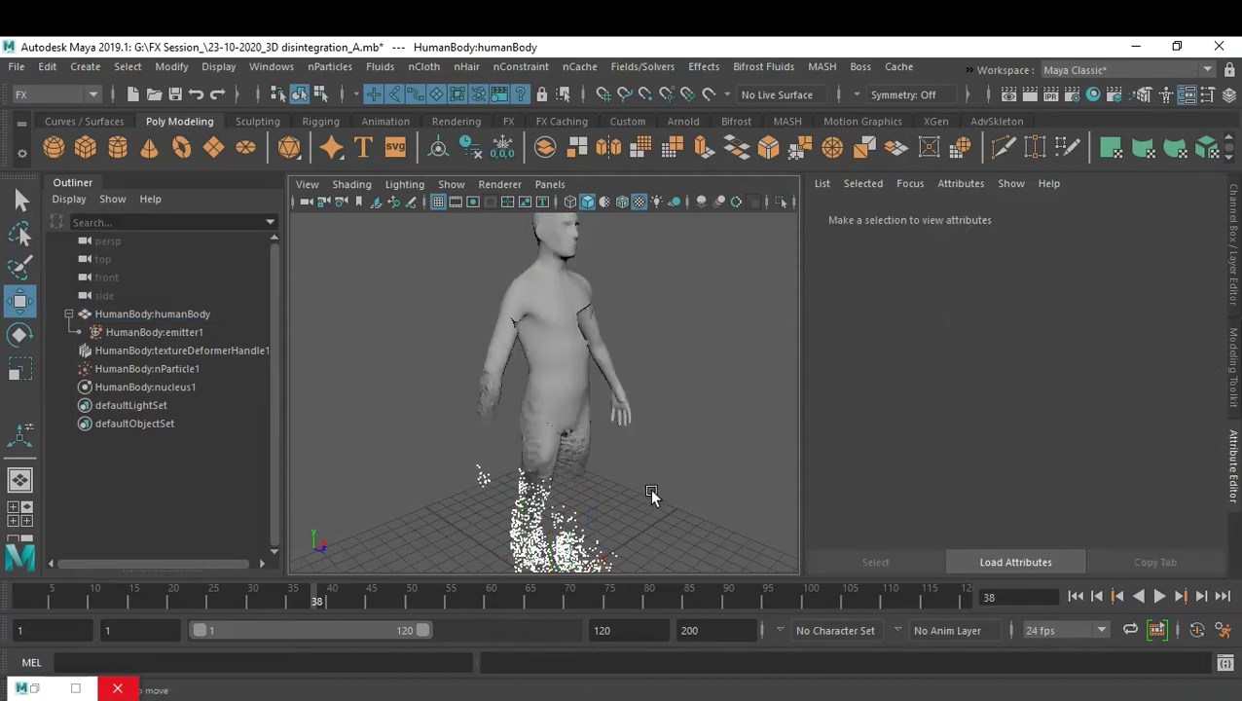
Step: Replay the simulation from frame 1 and stop at frame 28
left_click_drag(620, 480, 651, 413, "alt")
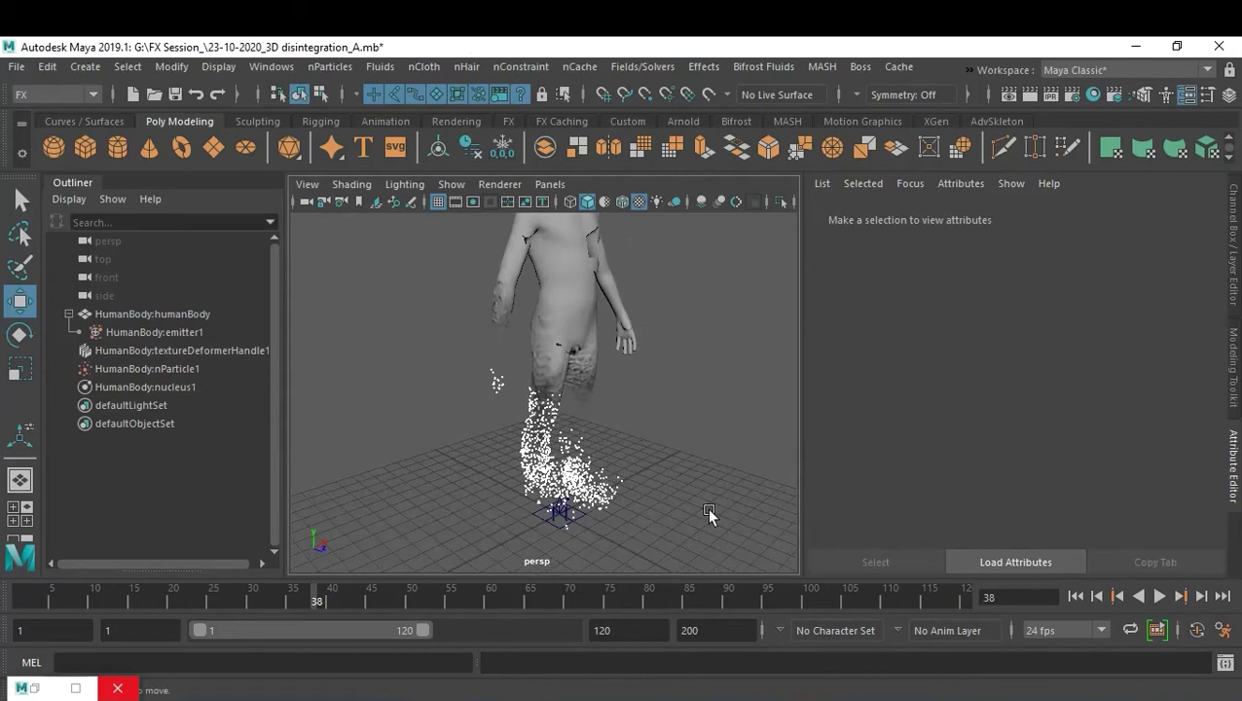
left_click(1076, 597)
left_click(1159, 596)
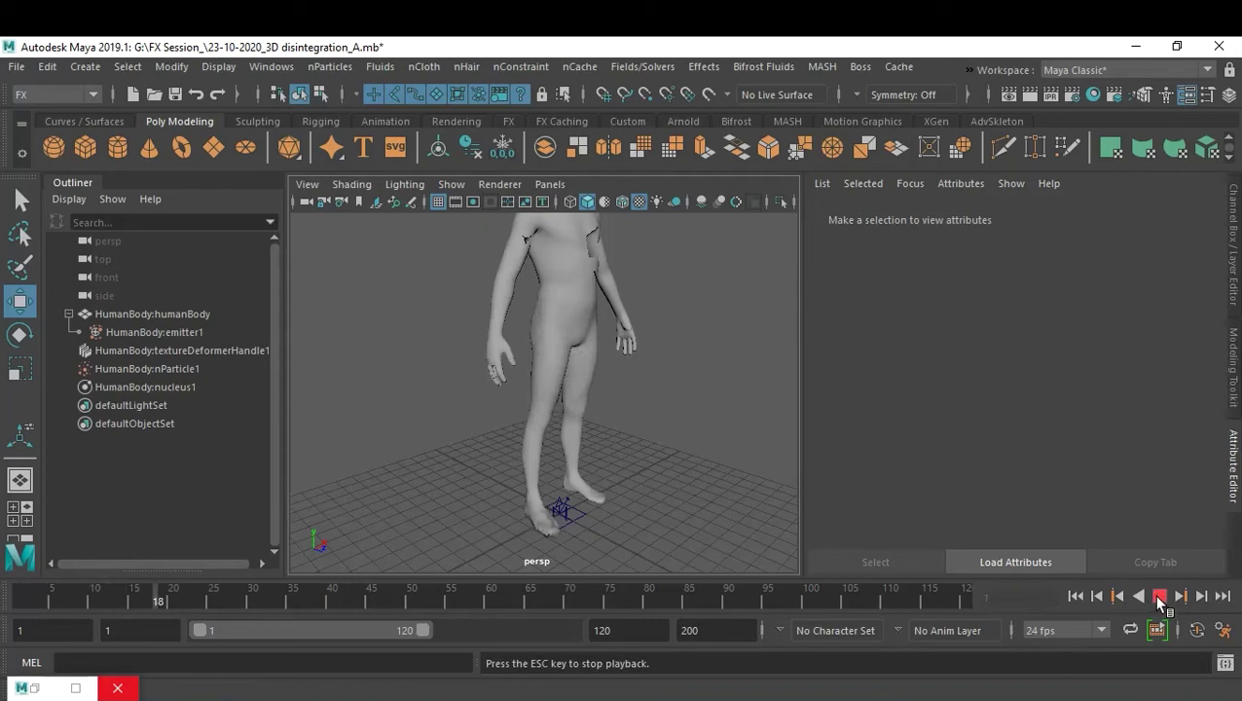
left_click(1159, 597)
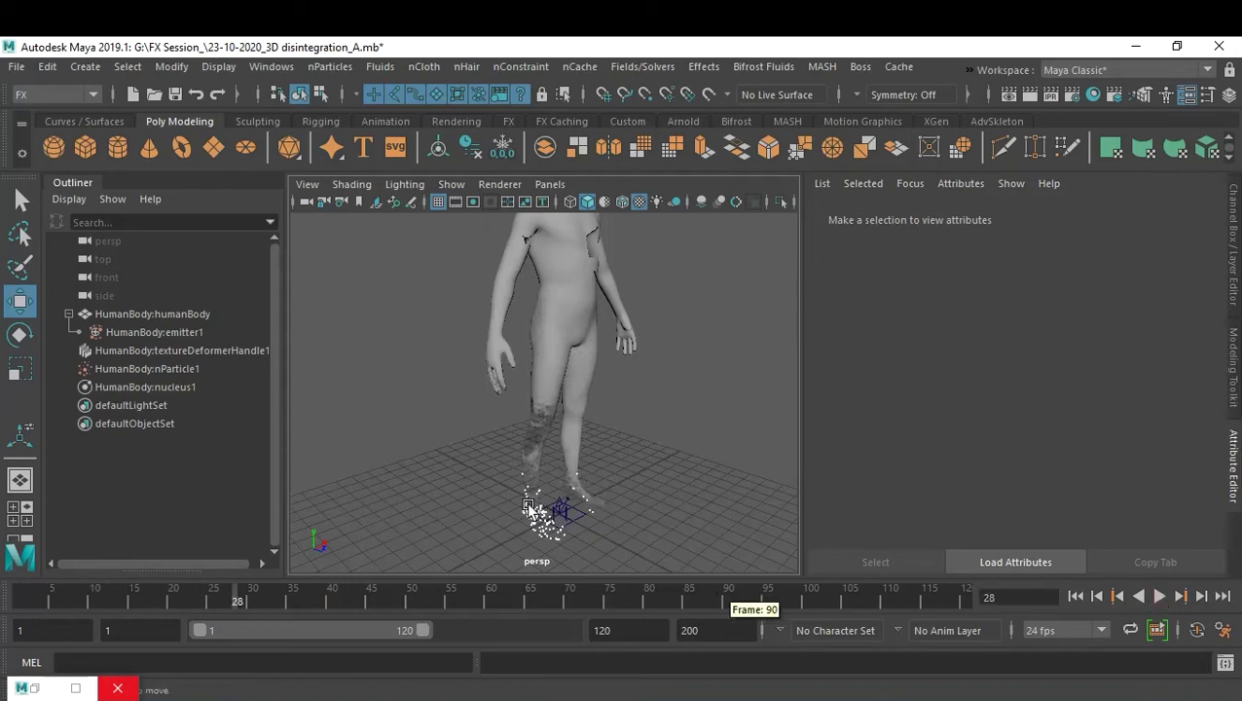
Step: Select the body mesh, set file1's Frame Offset to 5, and deselect
left_click(563, 321)
left_click_drag(997, 470, 951, 471)
type("5")
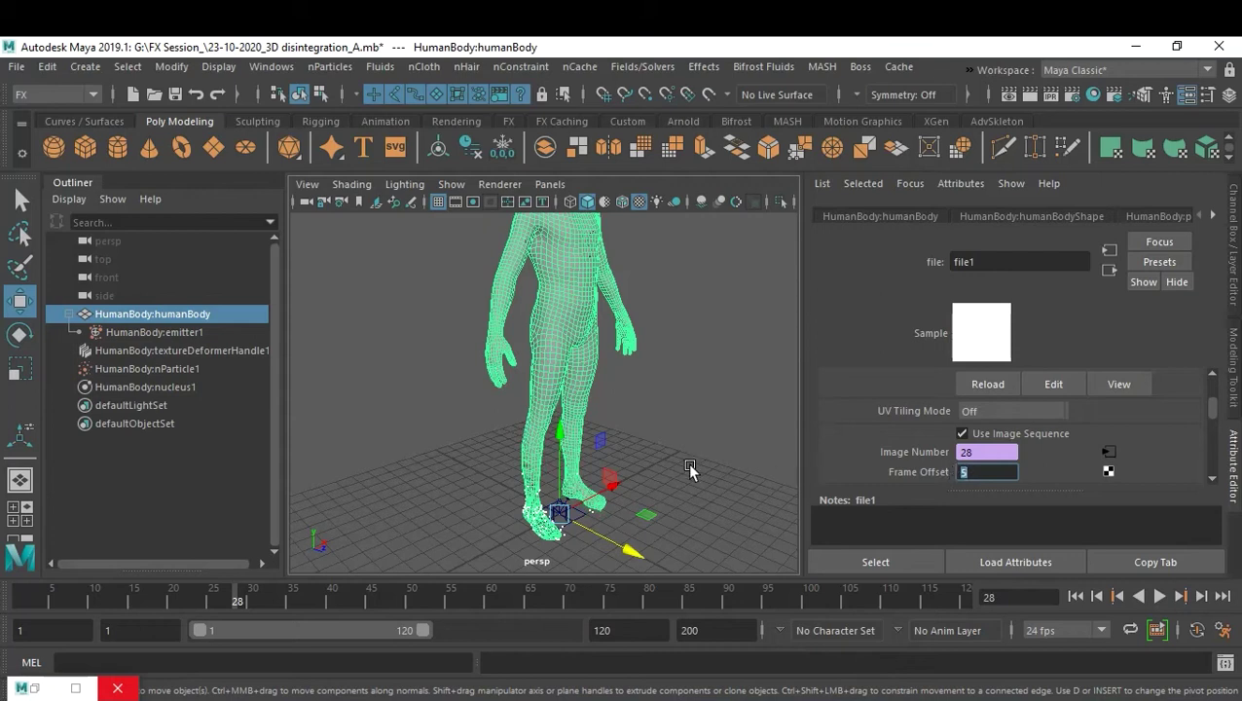
left_click(751, 475)
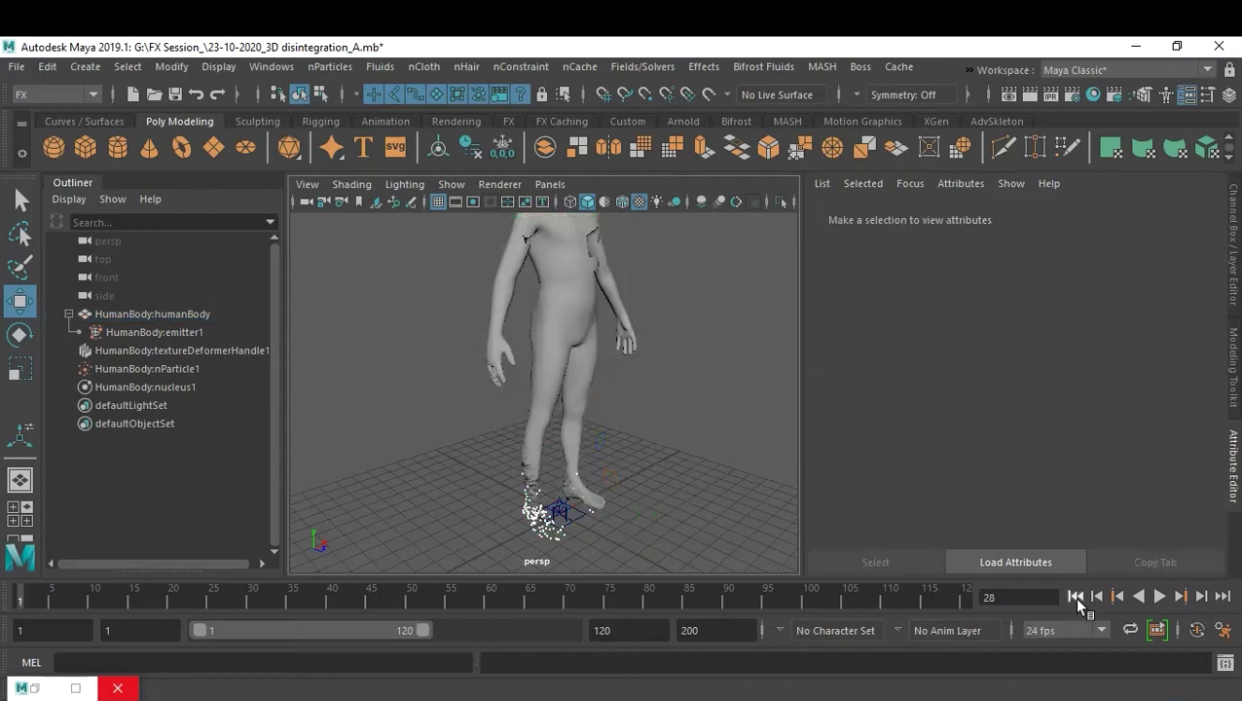
Step: Play the simulation to frame 96 while orbiting, then rewind to frame 1
left_click(1075, 597)
left_click(1157, 596)
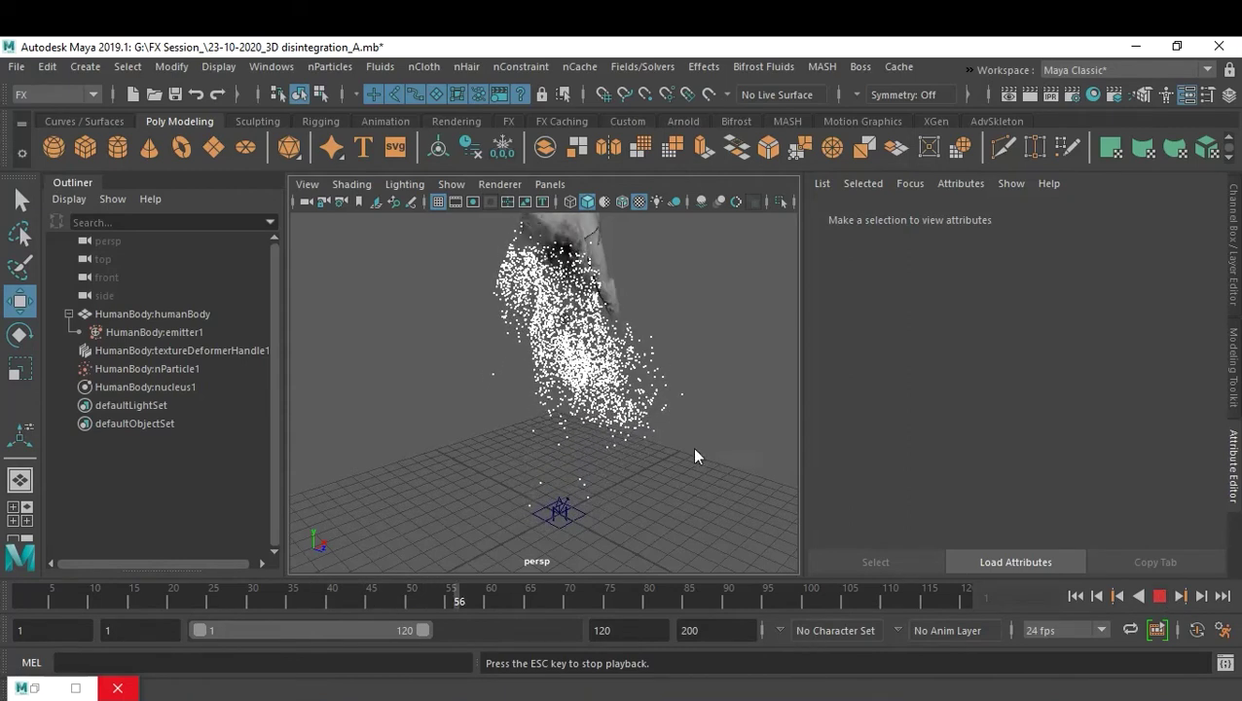
left_click_drag(657, 471, 659, 436, "alt")
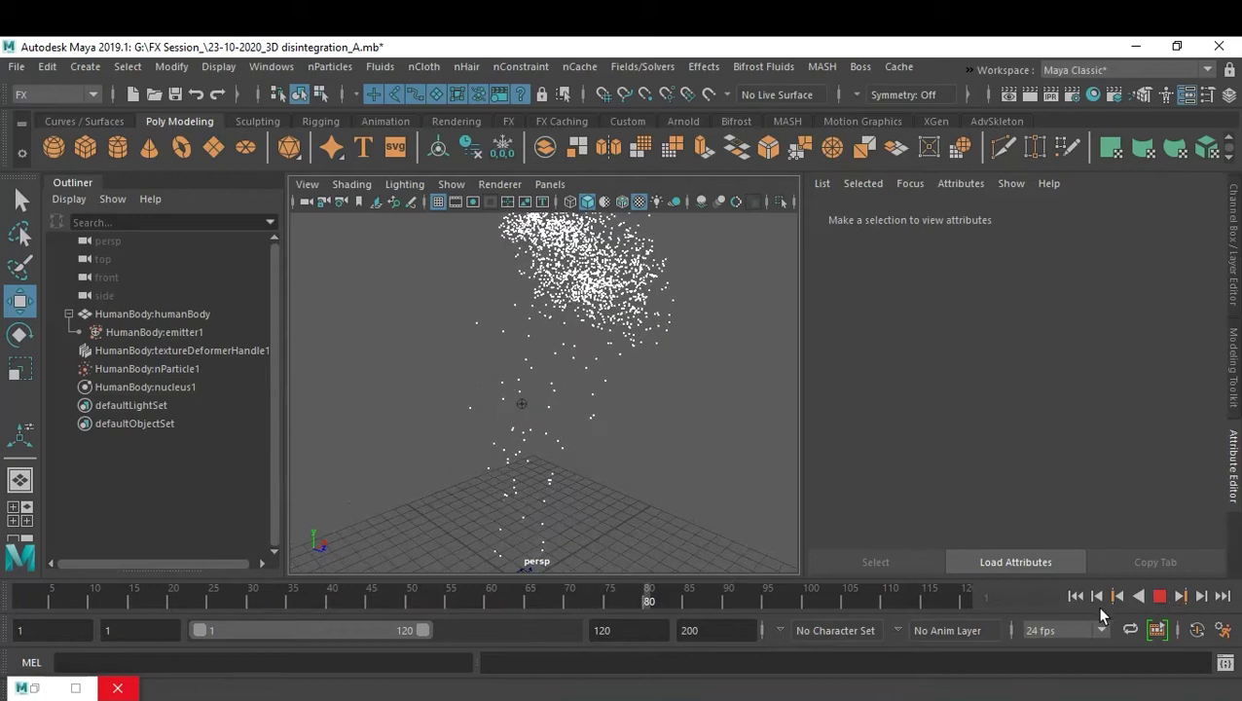
left_click(1159, 596)
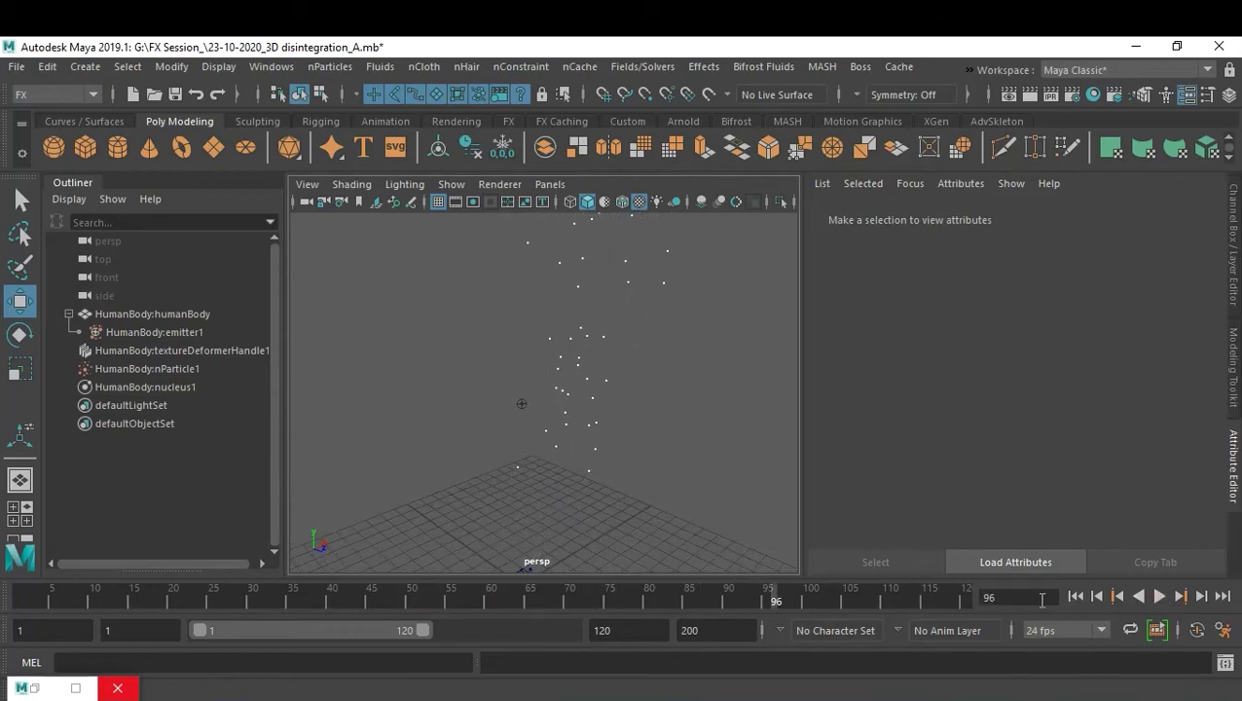
left_click(1076, 596)
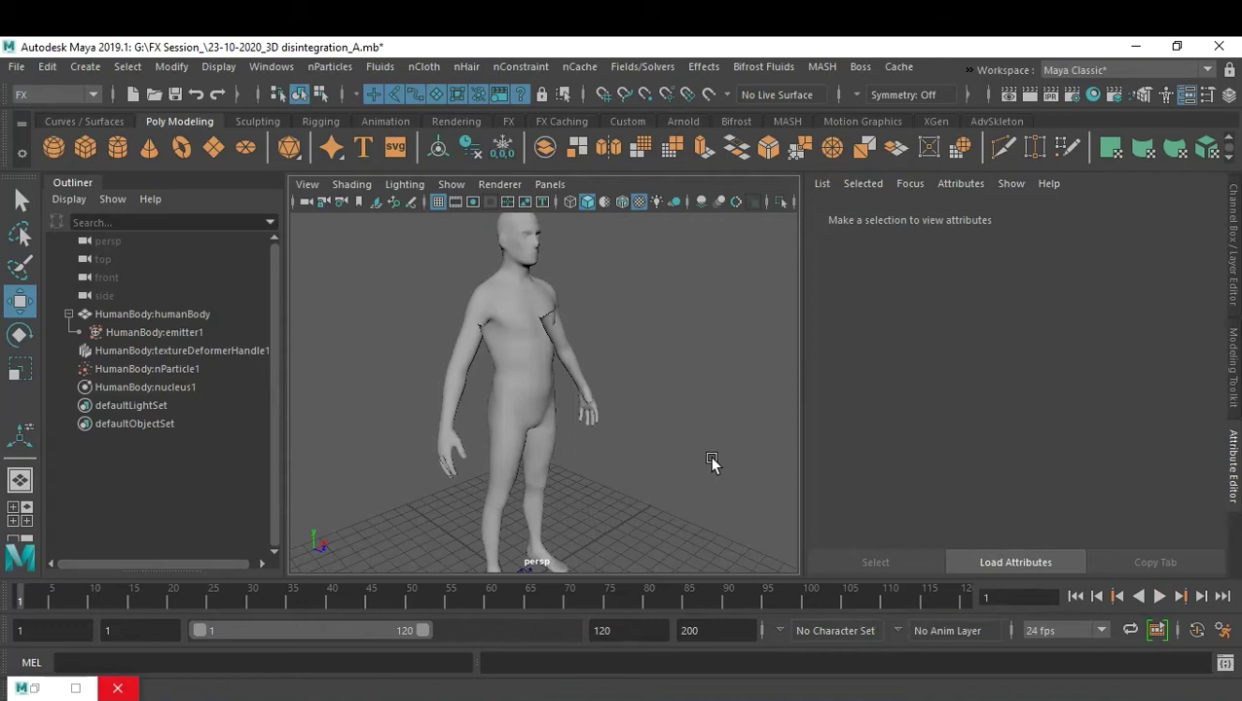
Step: From a front view, play to frame 72 and select the nParticle1 system
mouse_move(611, 411)
left_mouse_down("alt")
mouse_move(593, 410)
mouse_move(621, 407)
left_mouse_up("alt")
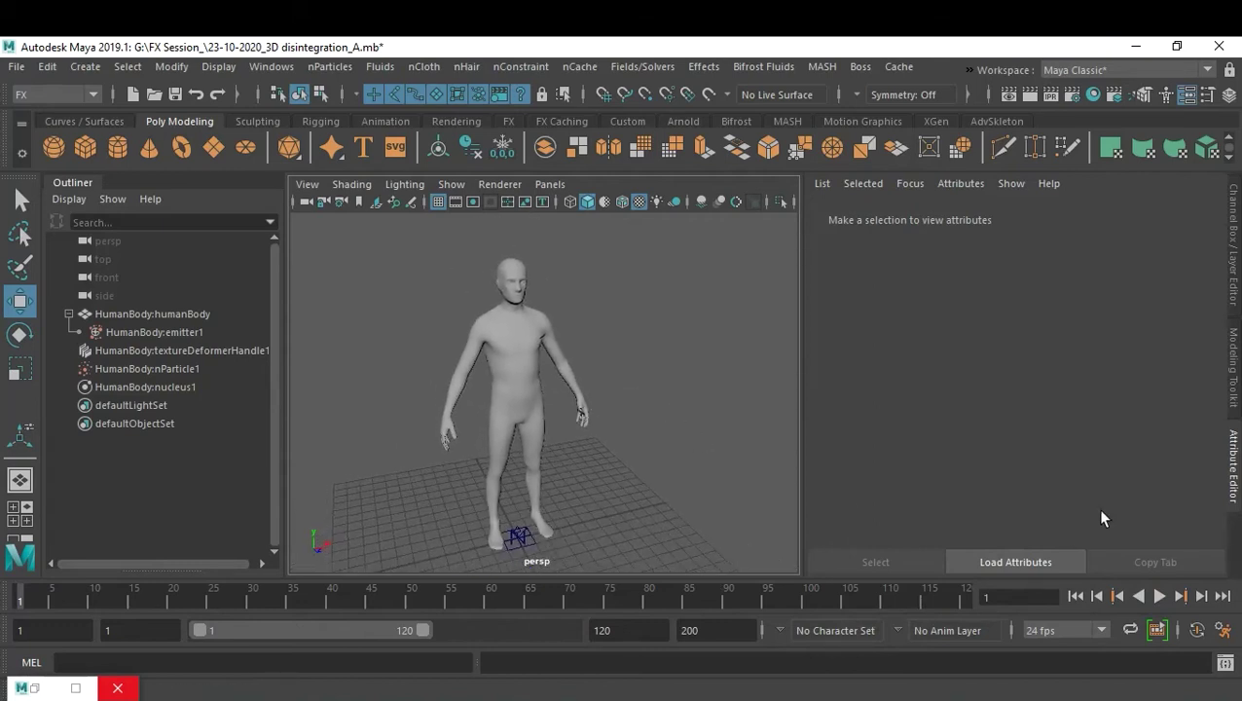
left_click(1158, 596)
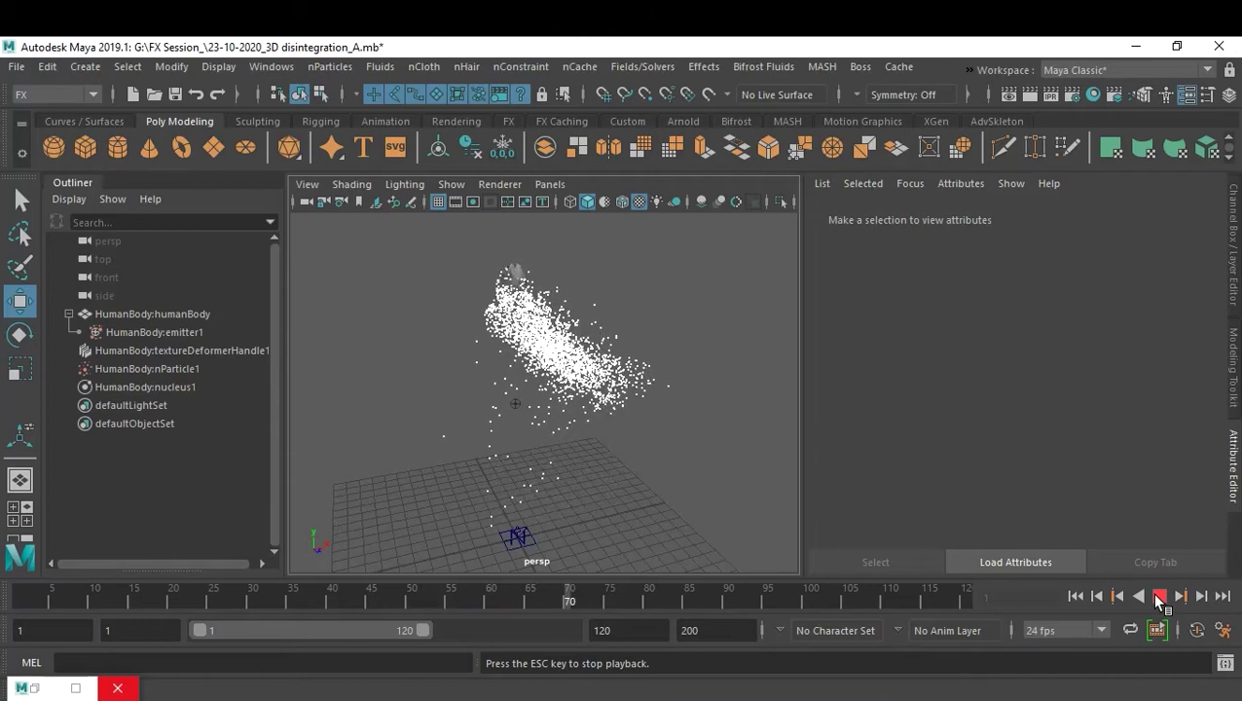
left_click(1158, 595)
left_click_drag(562, 443, 530, 449, "alt")
left_click(146, 368)
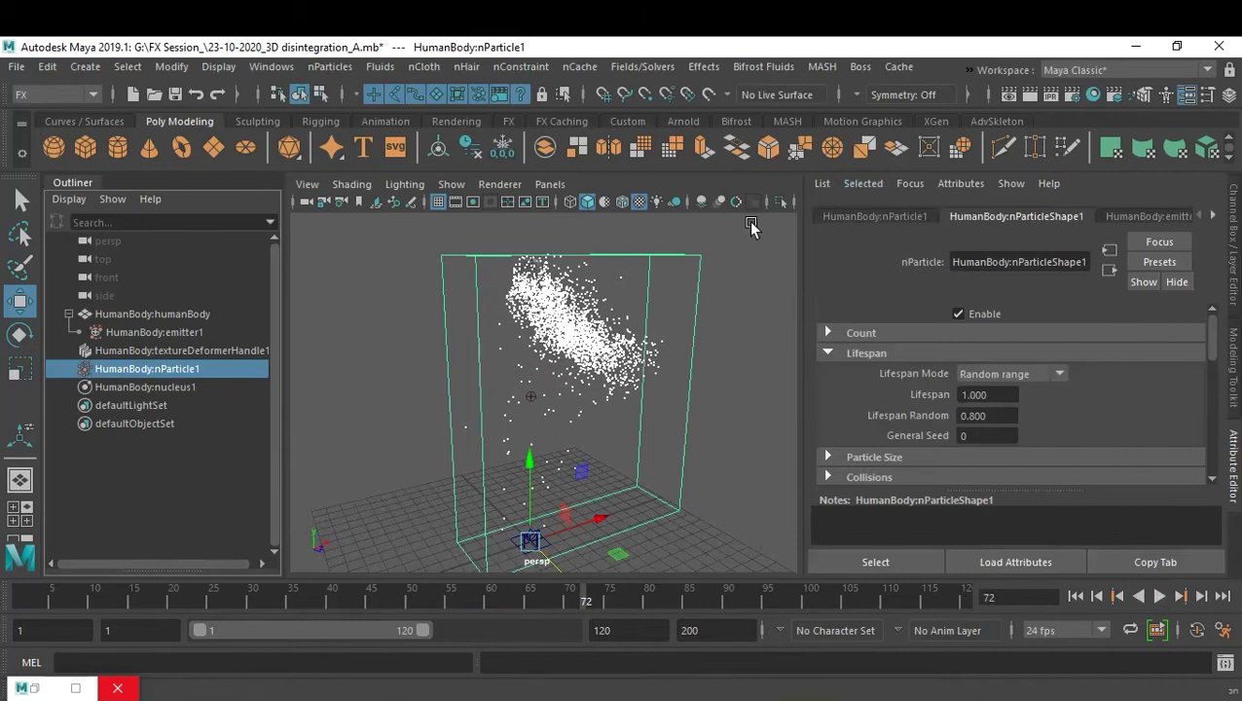
Step: Add a turbulence field to the particles and set its Frequency to 20
left_click(621, 64)
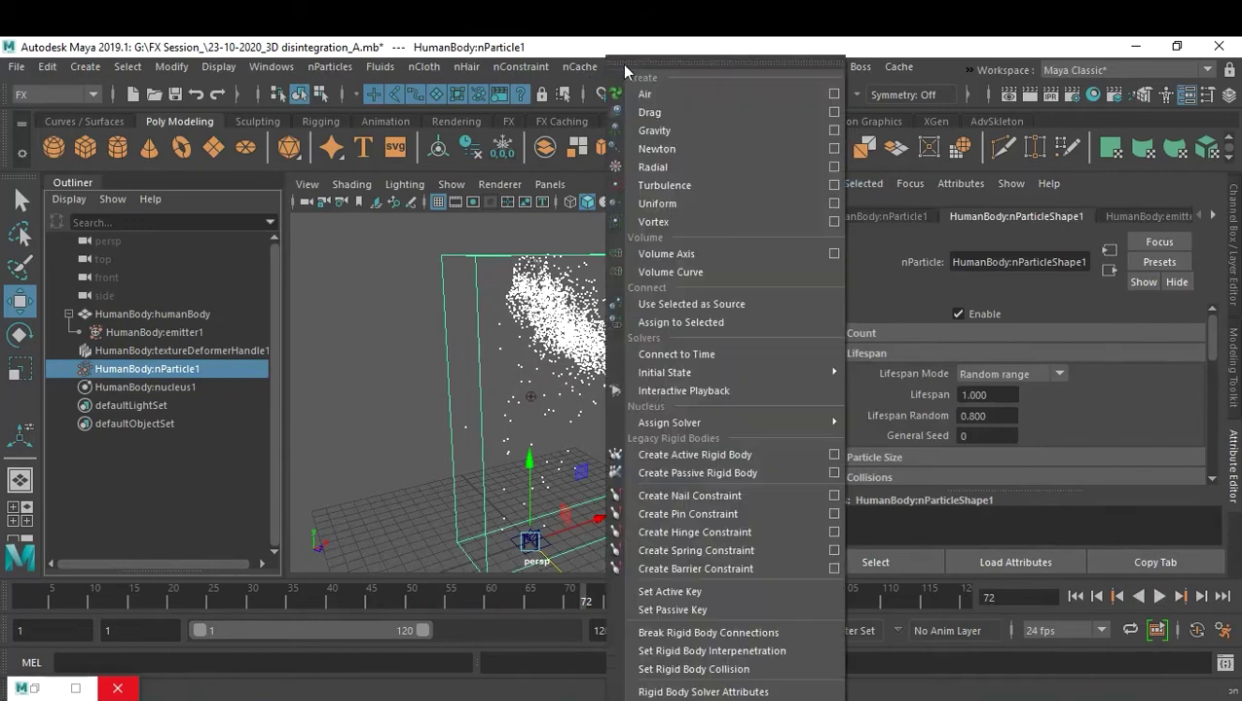
left_click(701, 184)
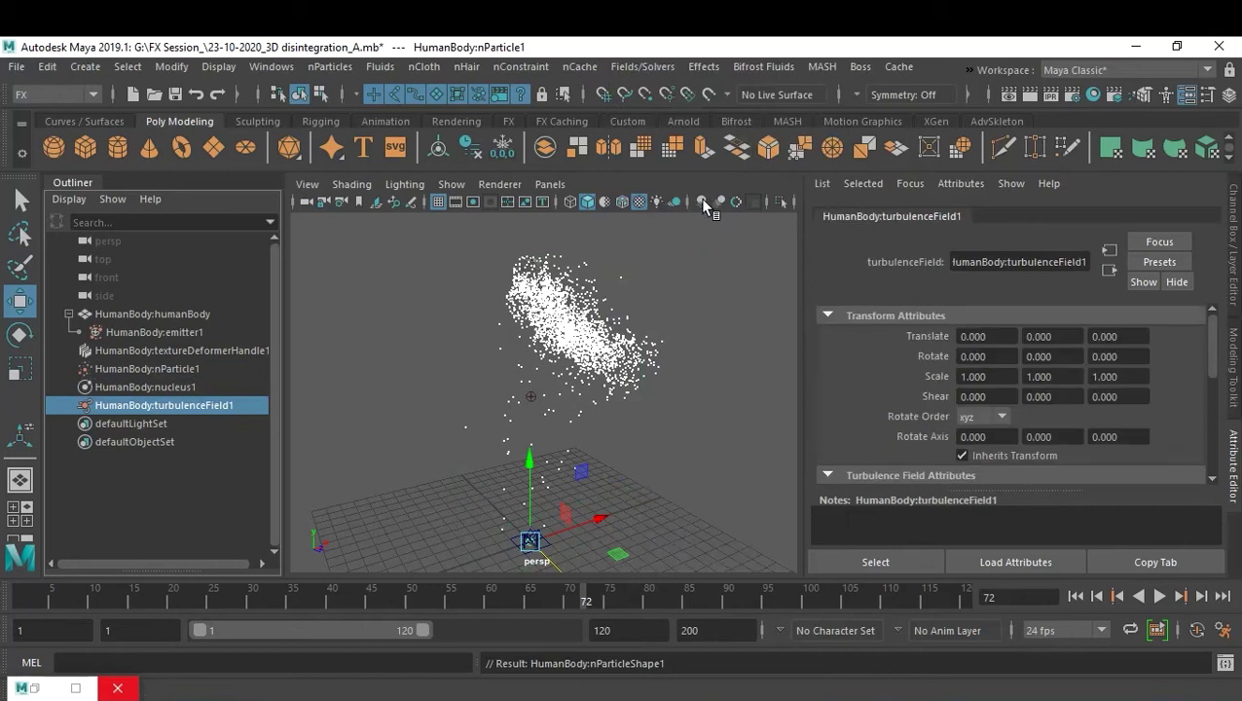
scroll(1106, 414, "down", 5)
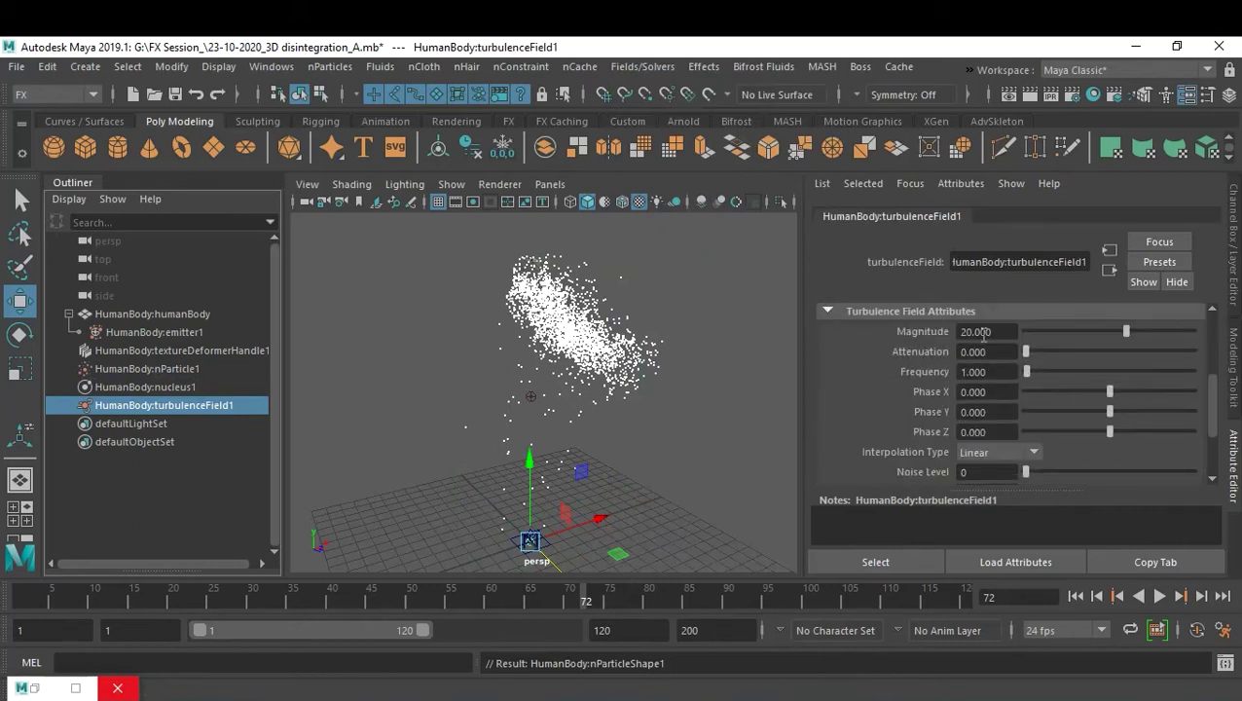
double_click(995, 374)
type("20")
key("Return")
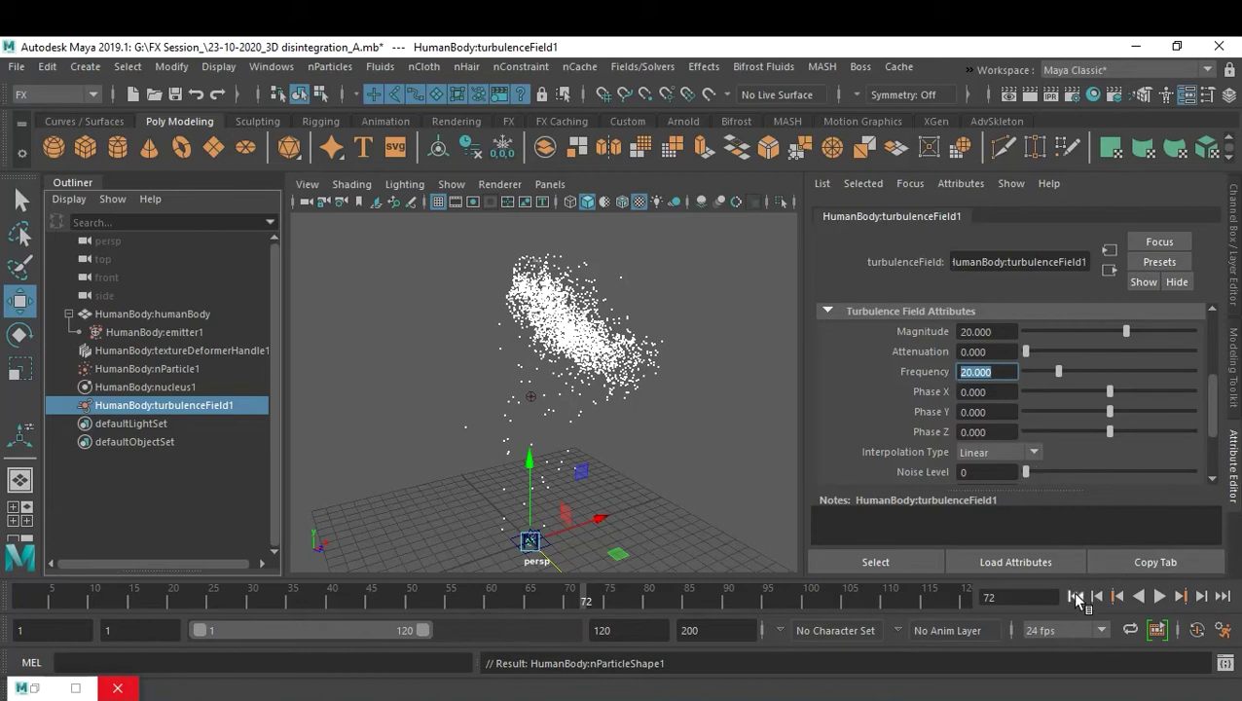
Step: Replay the simulation from frame 1 to preview the turbulence
left_click(1075, 596)
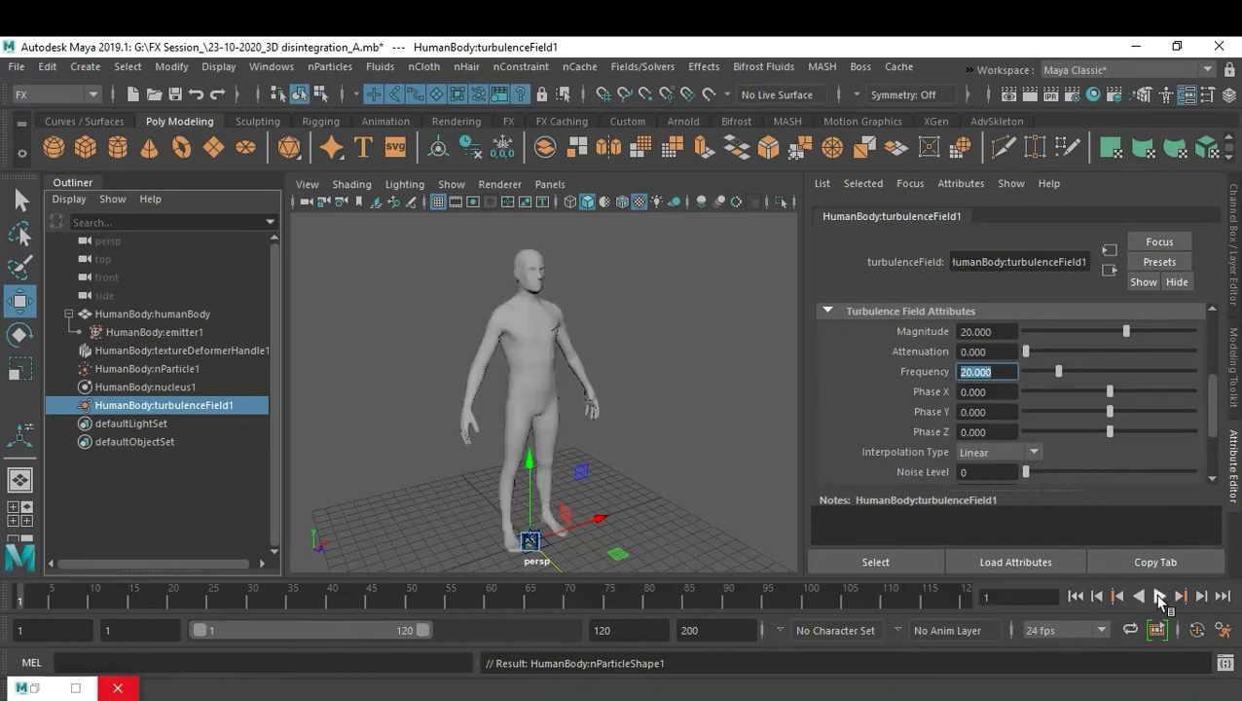
left_click(1159, 596)
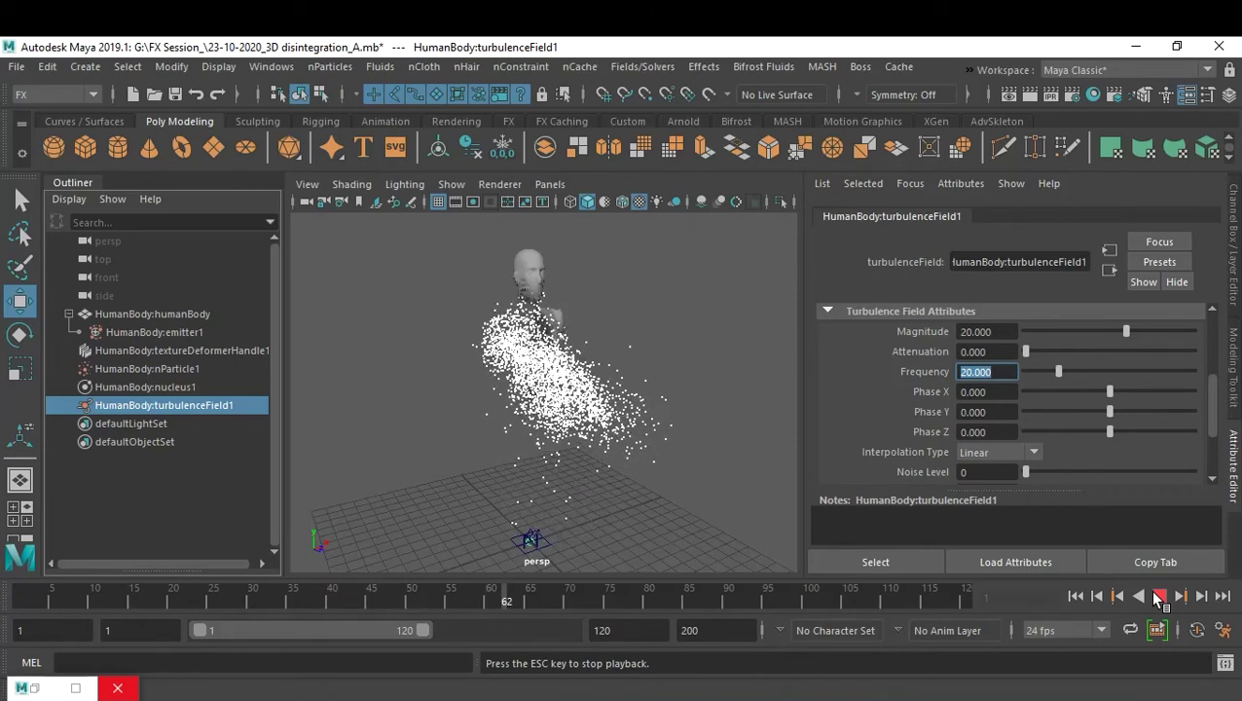
left_click(1158, 596)
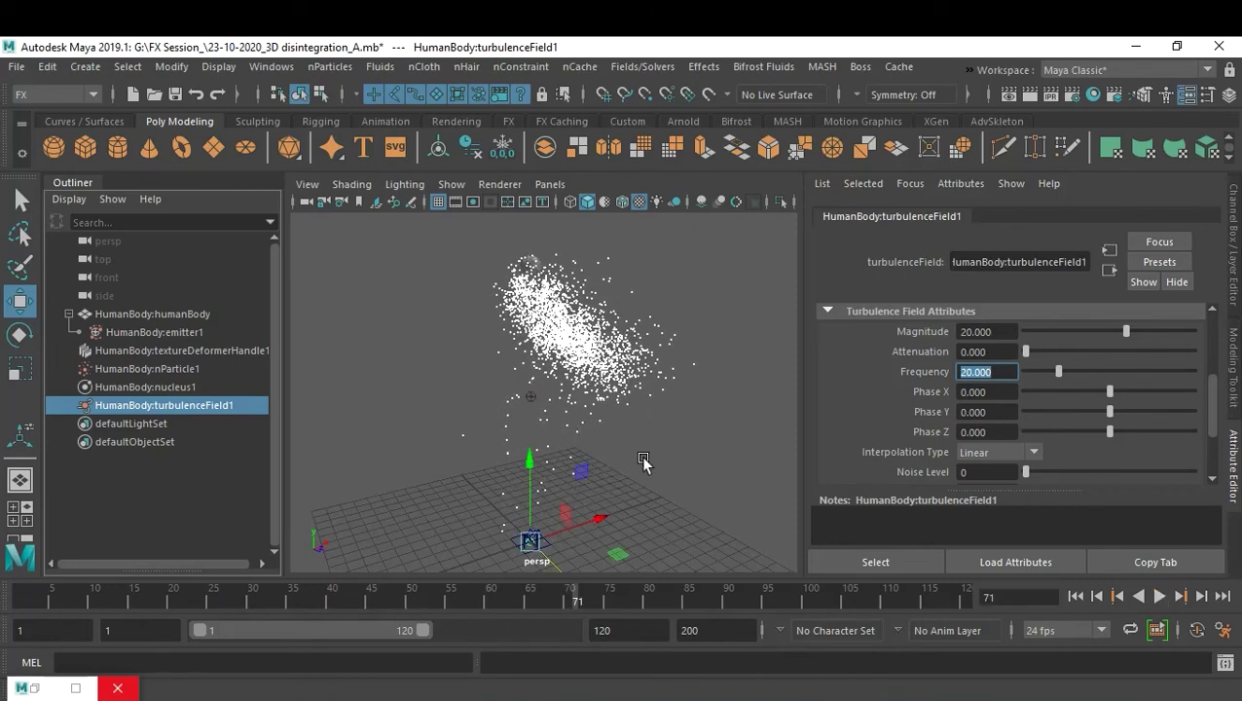
Step: On nParticle1, try Lifespan 2 with Random 1, then Lifespan 3 with Random 2
left_click(131, 369)
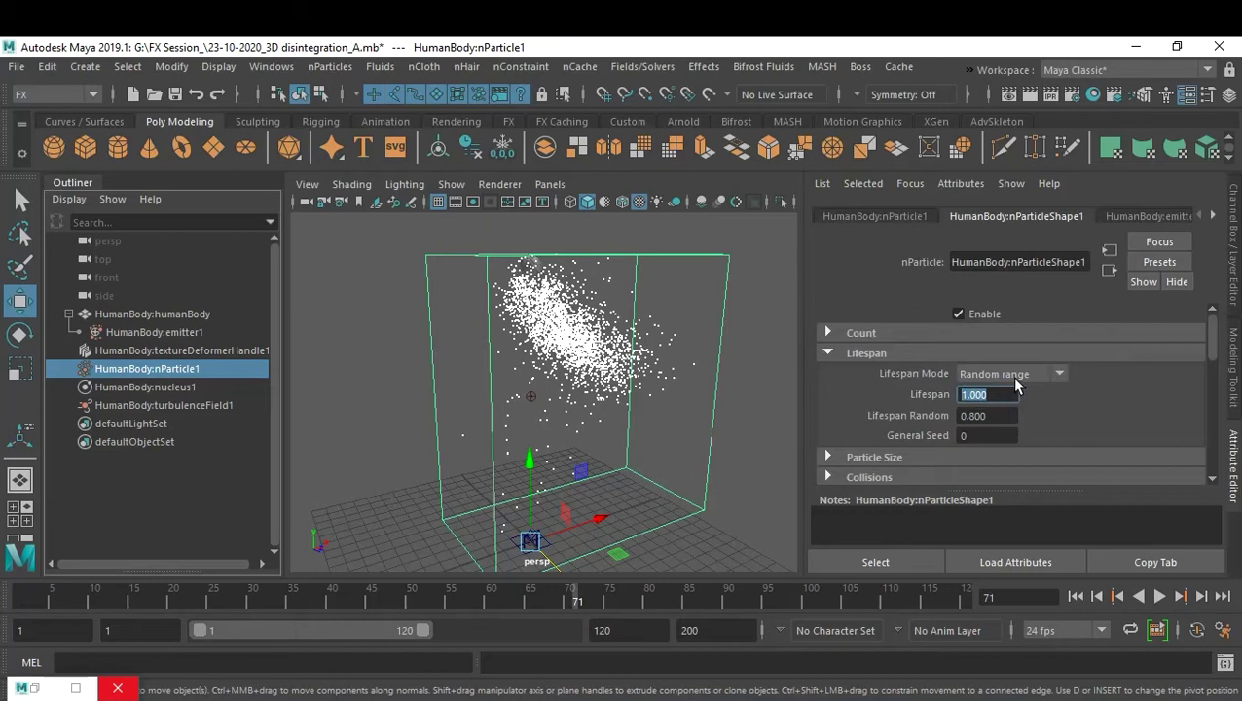
type("2")
key("Tab")
type("1")
key("Return")
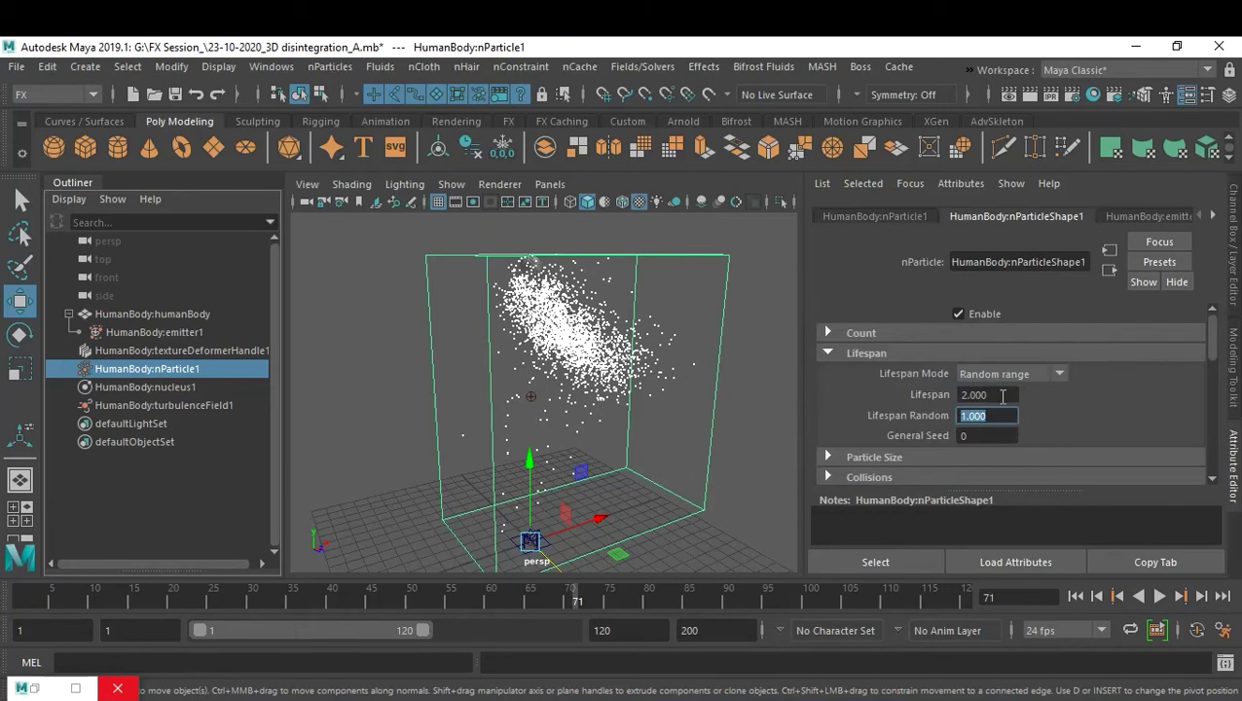
left_click(981, 394)
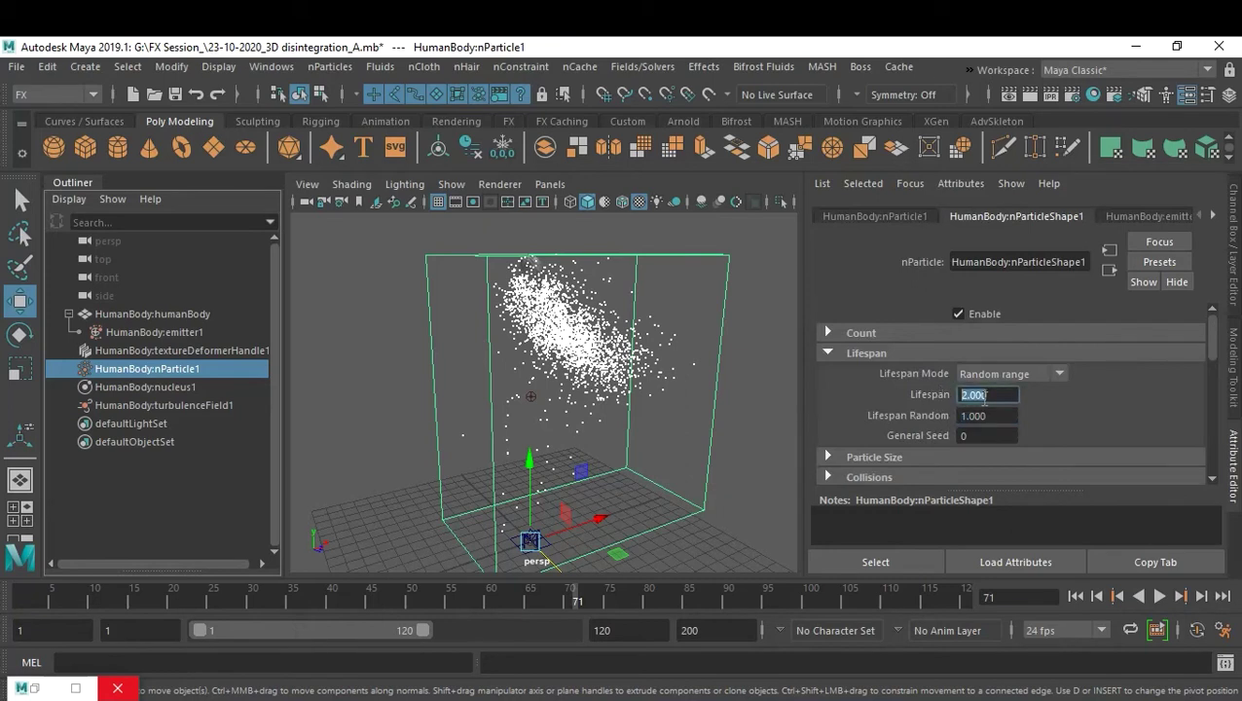
type("3")
key("Tab")
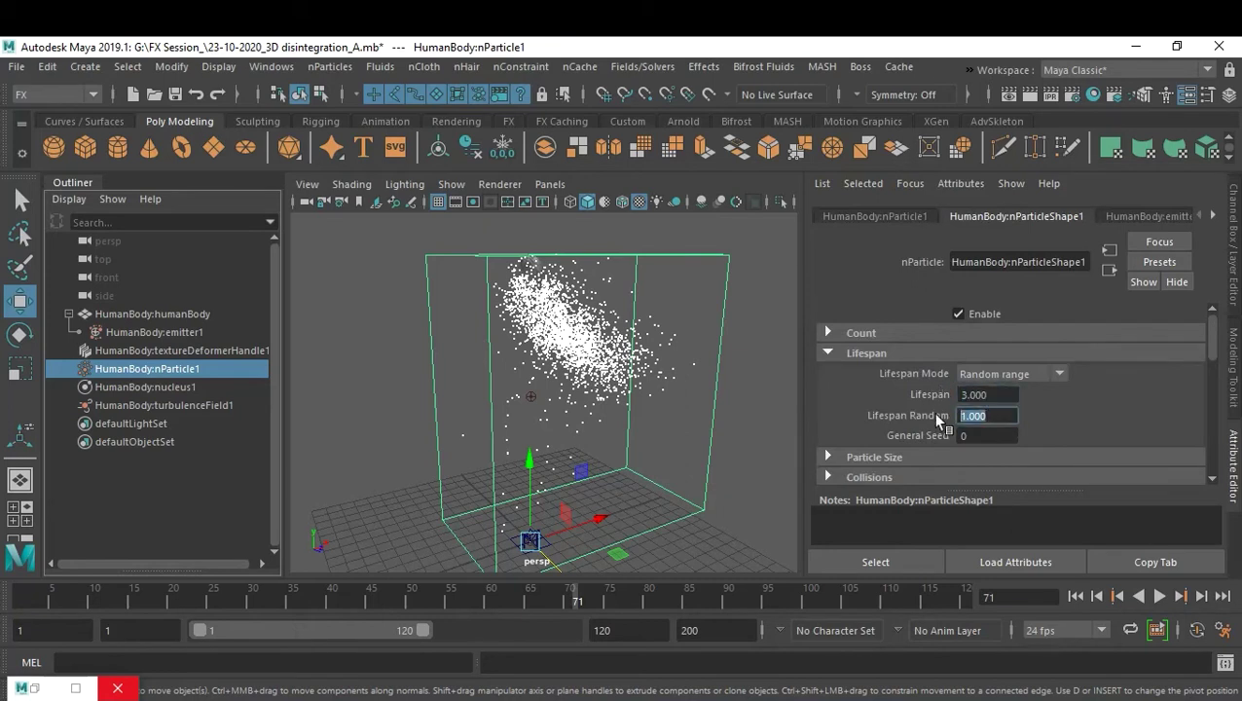
type("2")
key("Return")
Step: Replay the simulation from frame 1 to preview the new lifespan
left_click(1080, 597)
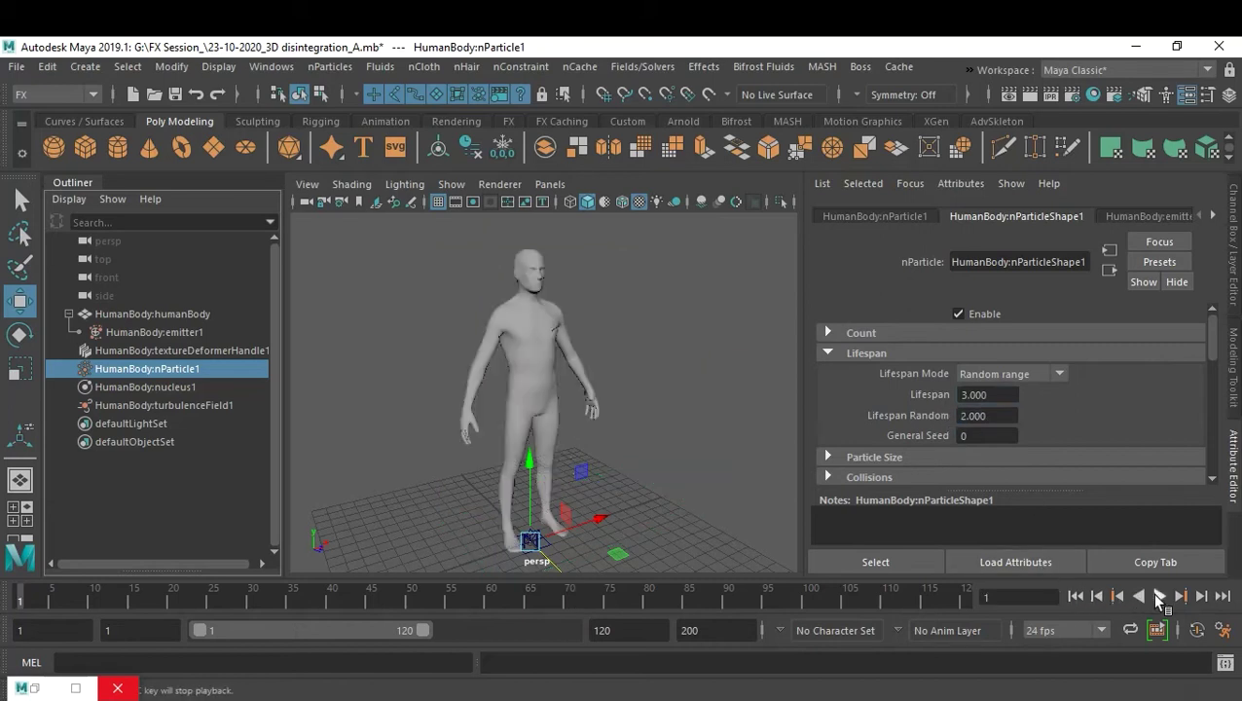
left_click(1159, 595)
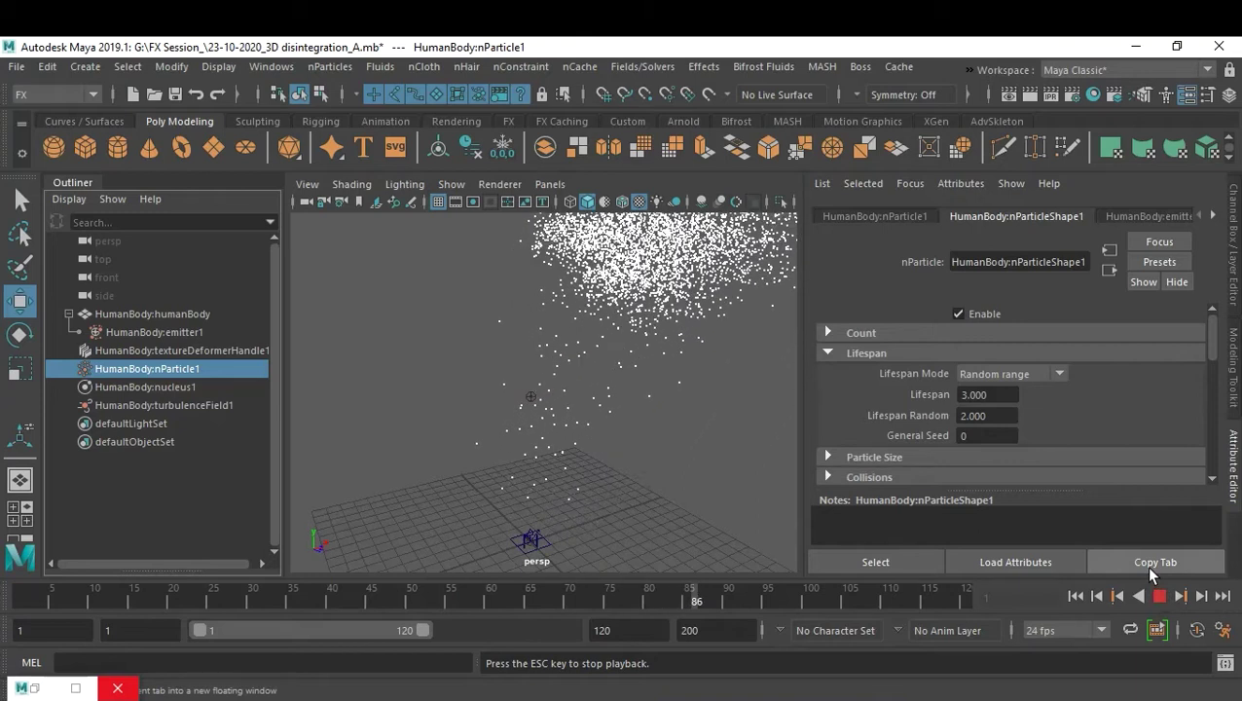
left_click(1148, 572)
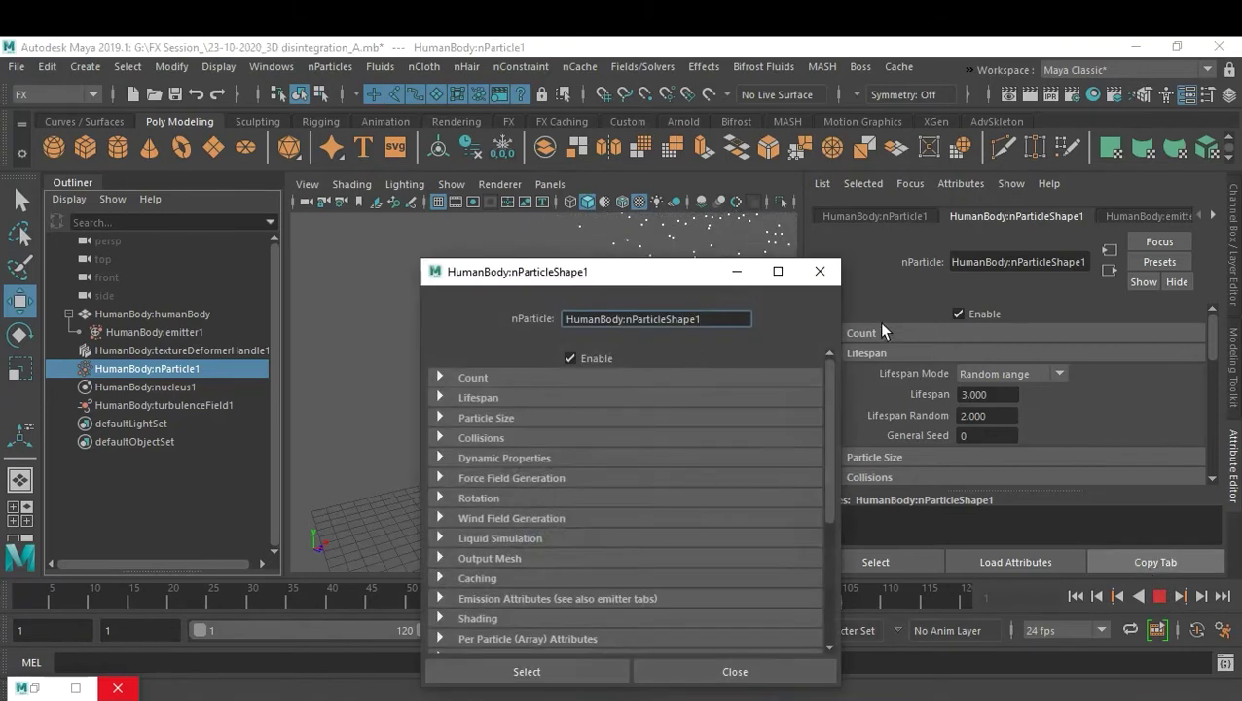
left_click(815, 270)
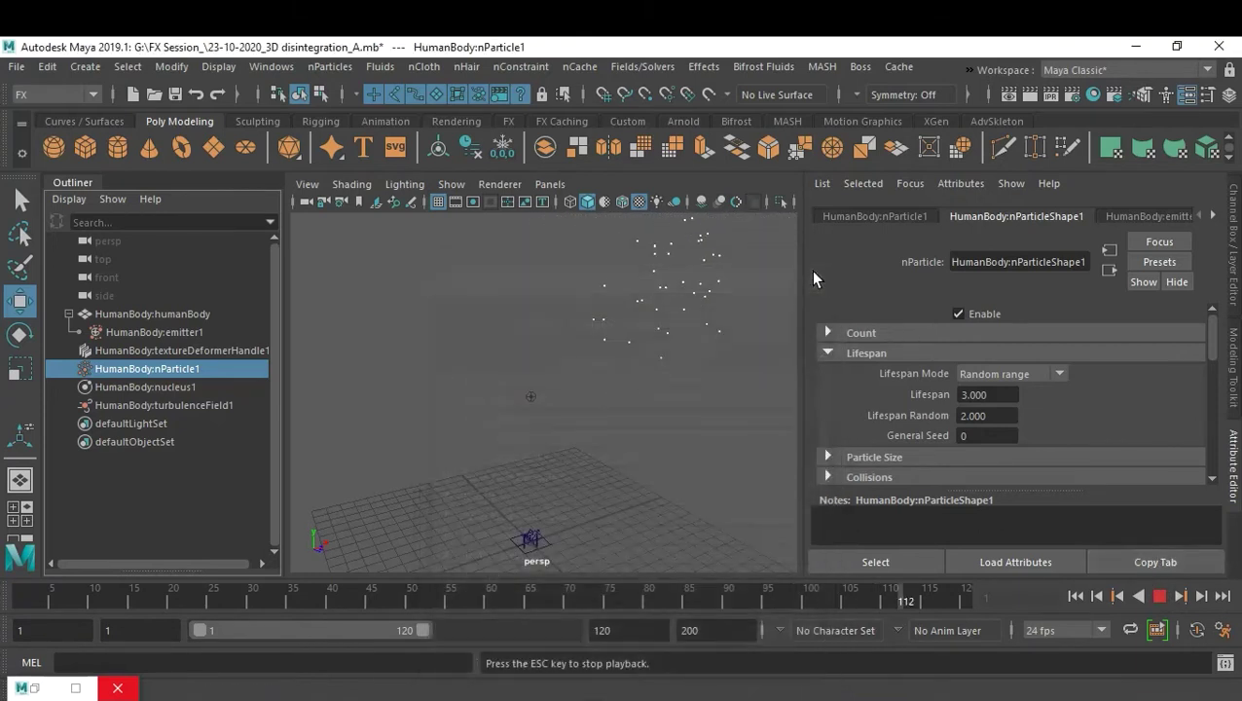
left_click(1159, 595)
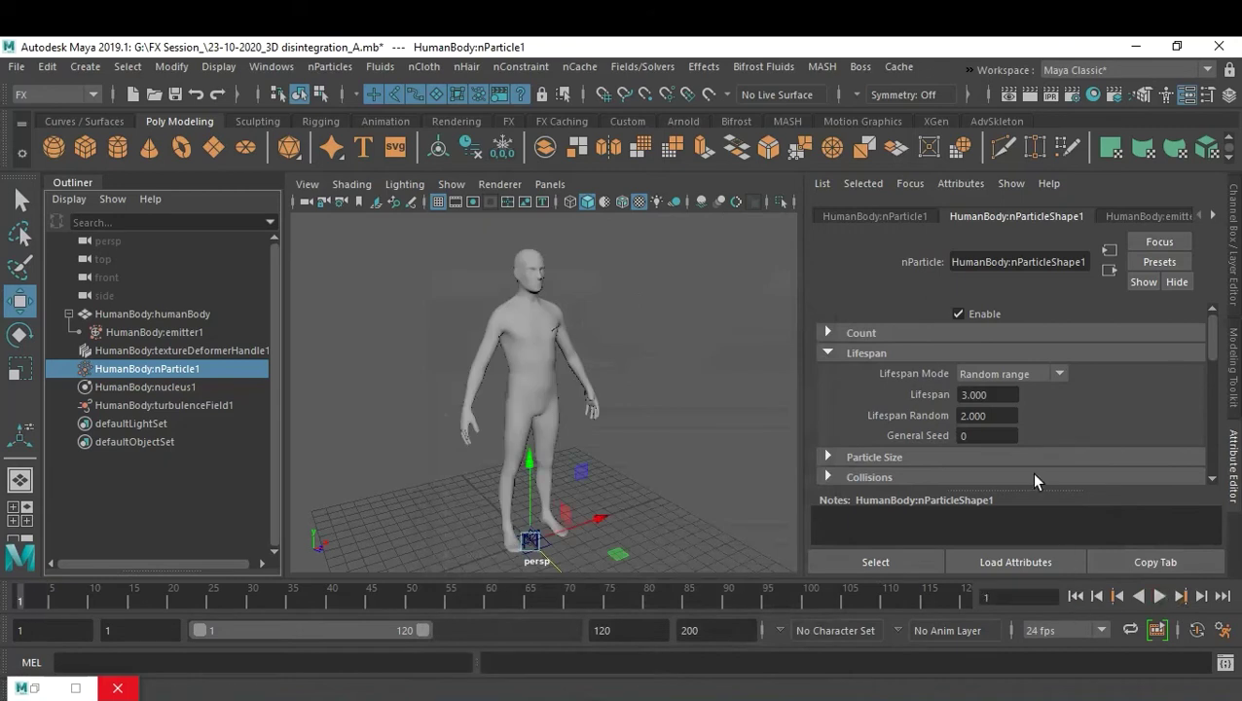
Step: Set Lifespan to 4 and Lifespan Random to 3.5, then replay the simulation
left_click_drag(993, 394, 943, 401)
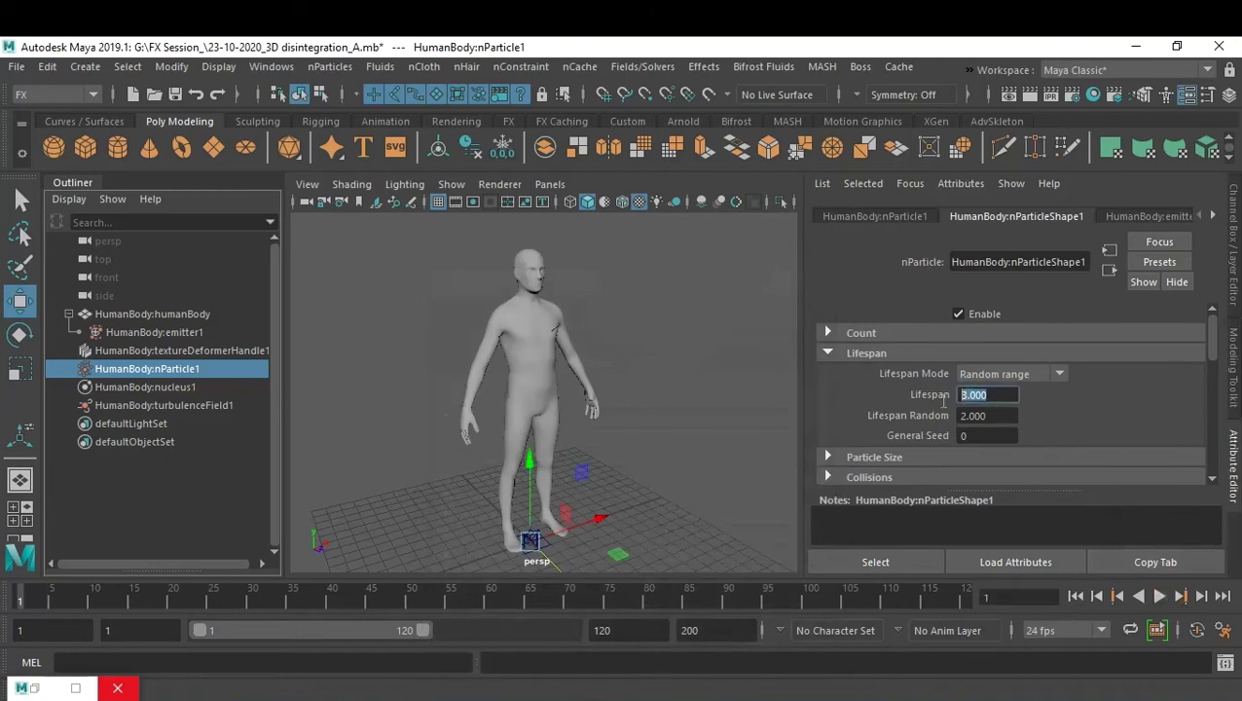
left_click(996, 416)
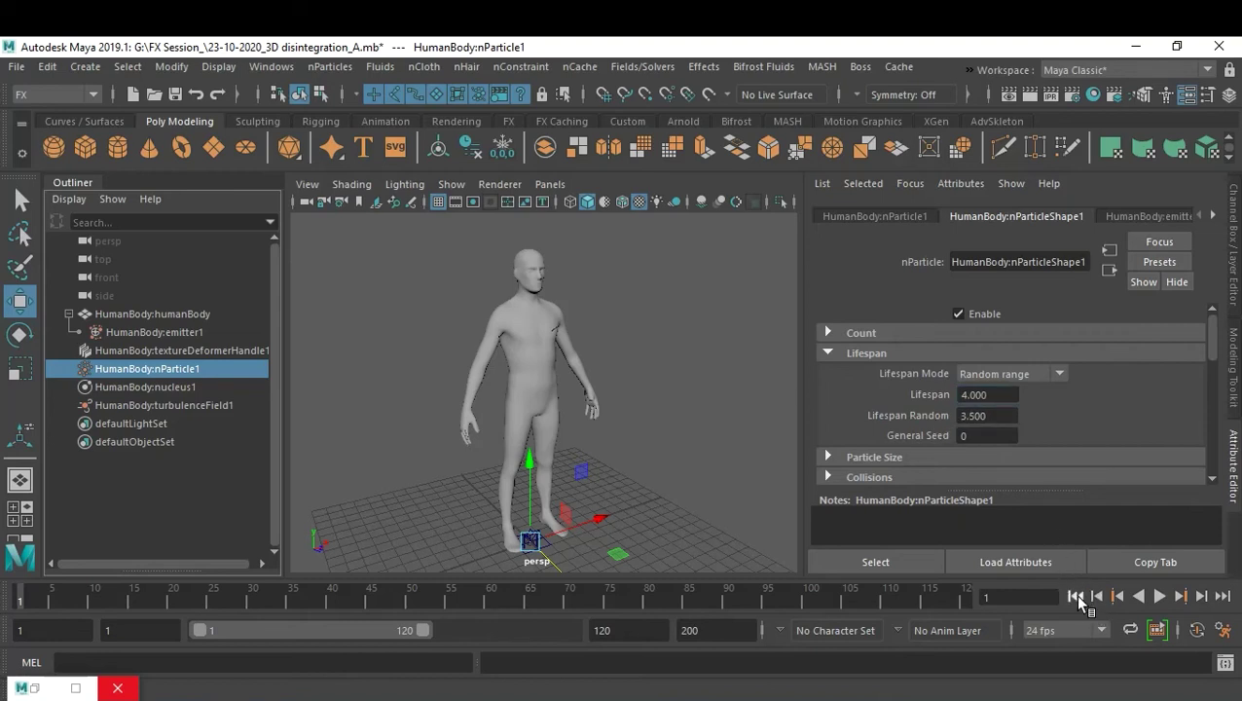
left_click(1158, 596)
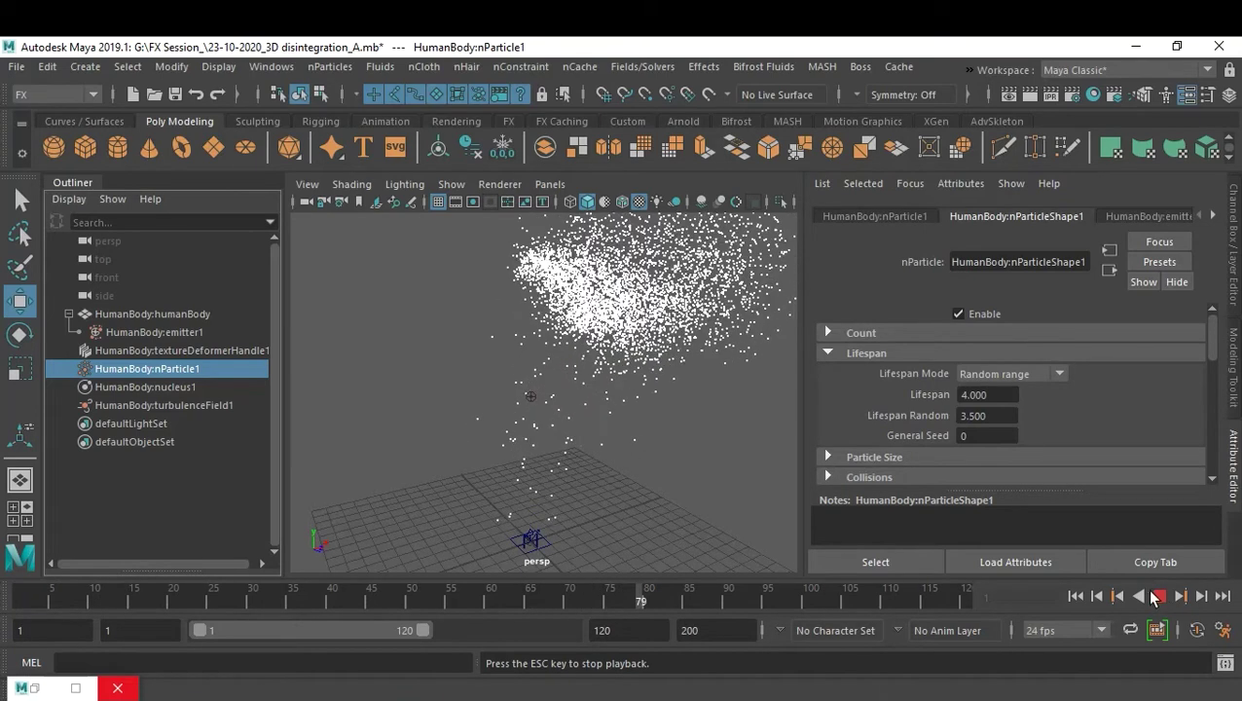
left_click(1156, 595)
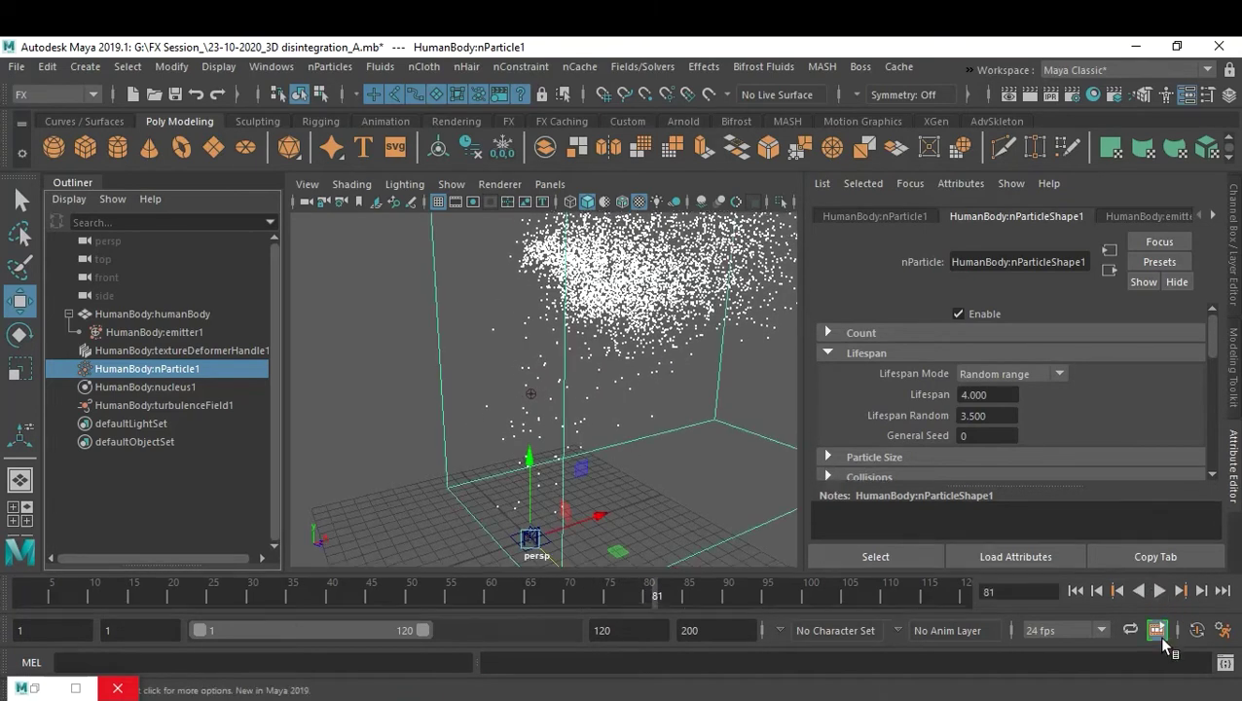
Step: Toggle cached playback, replay the disintegration from a new angle, and reselect nParticle1
left_click(1157, 631)
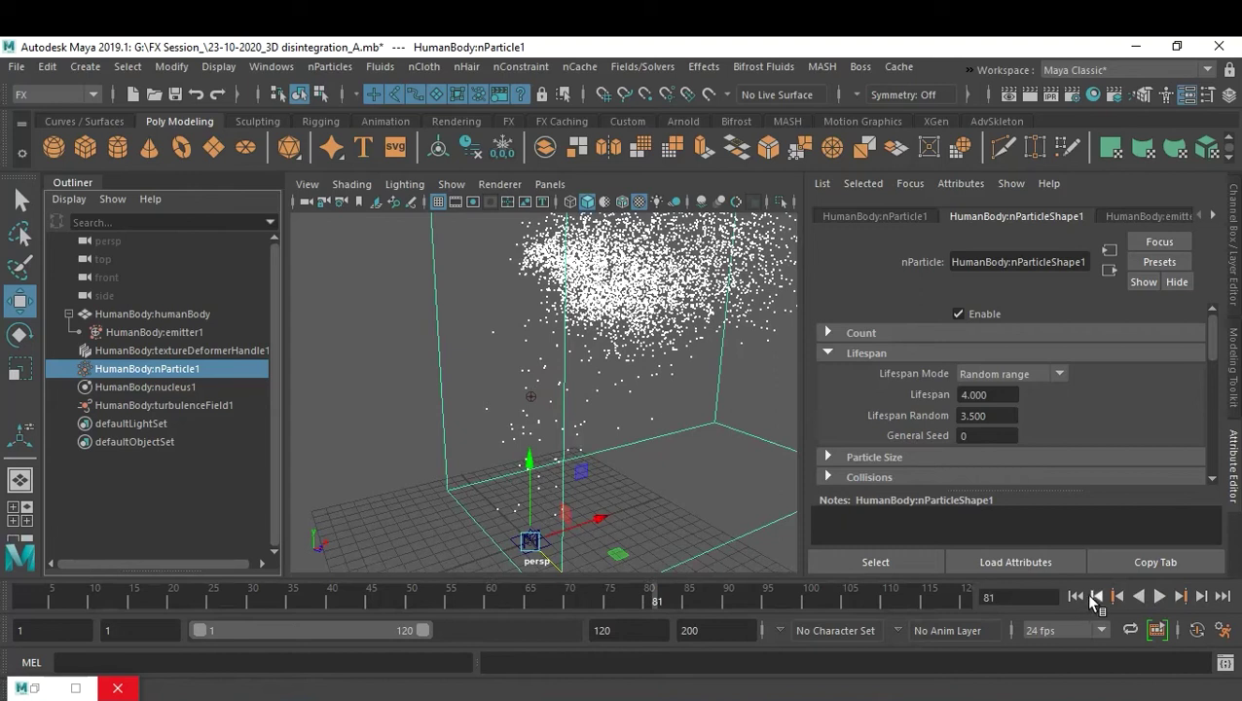
left_click(1075, 595)
left_click_drag(513, 418, 678, 407, "alt")
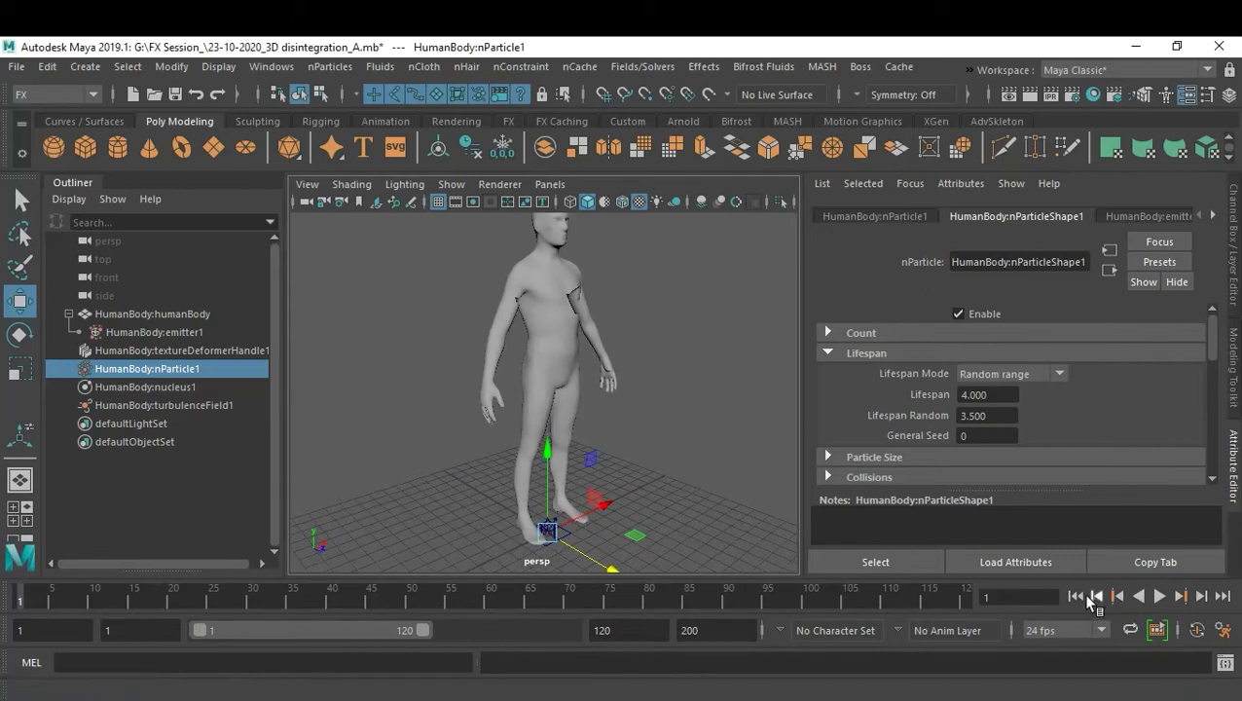
left_click(1159, 597)
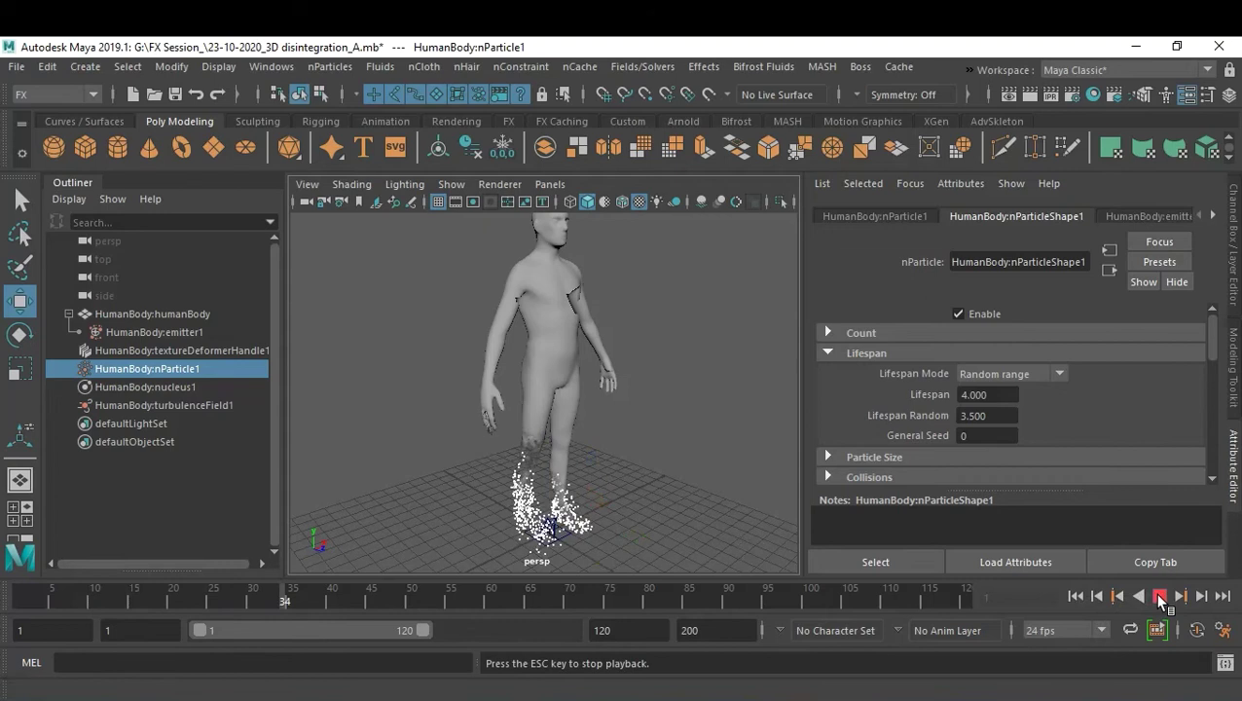
left_click(1159, 598)
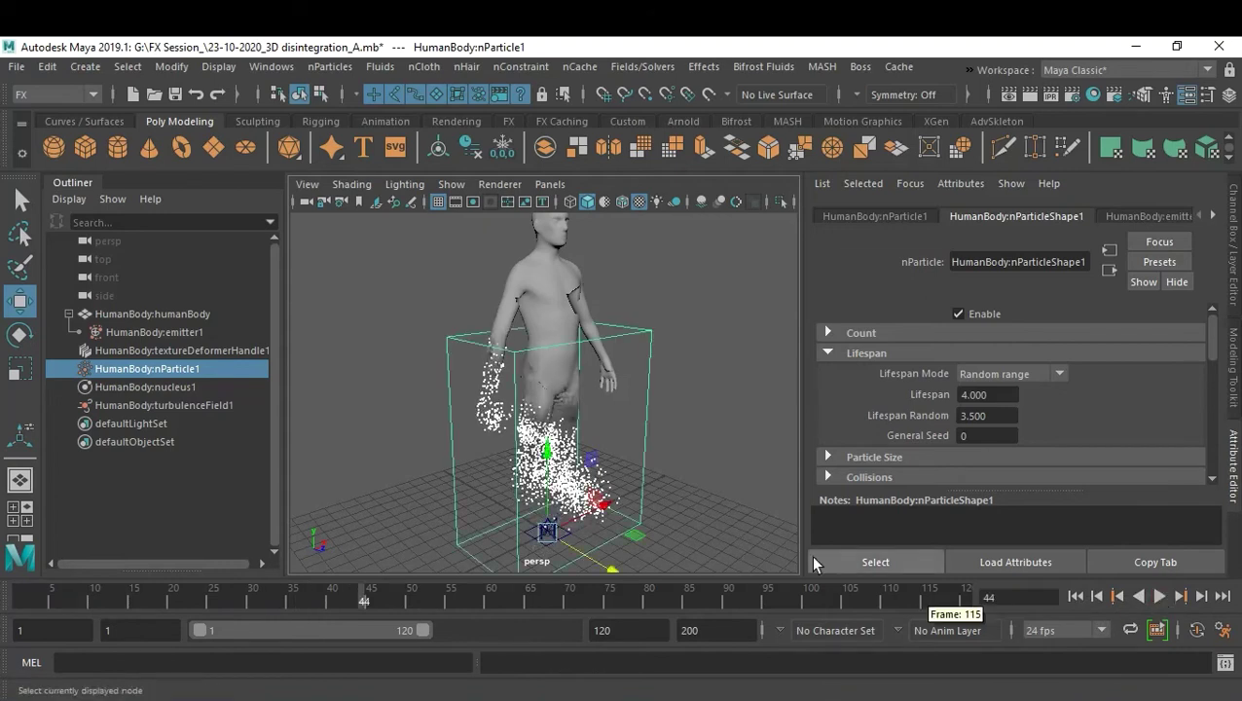
left_click(726, 416)
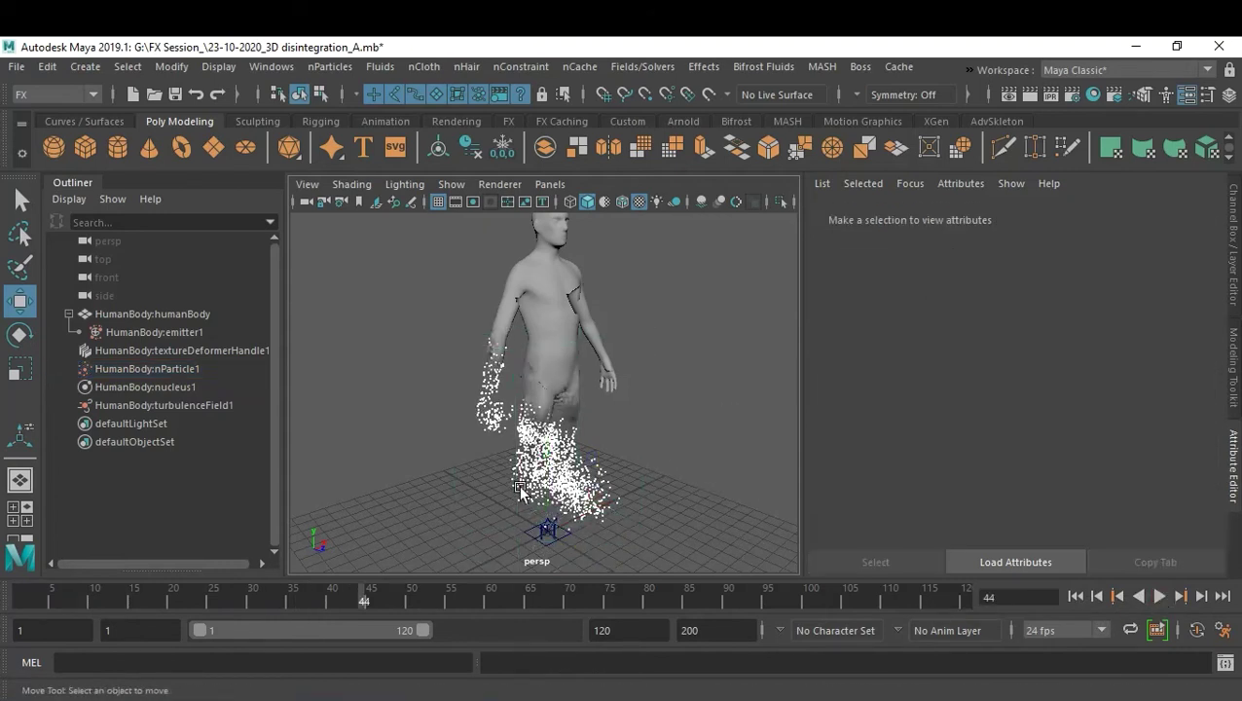
left_click(126, 369)
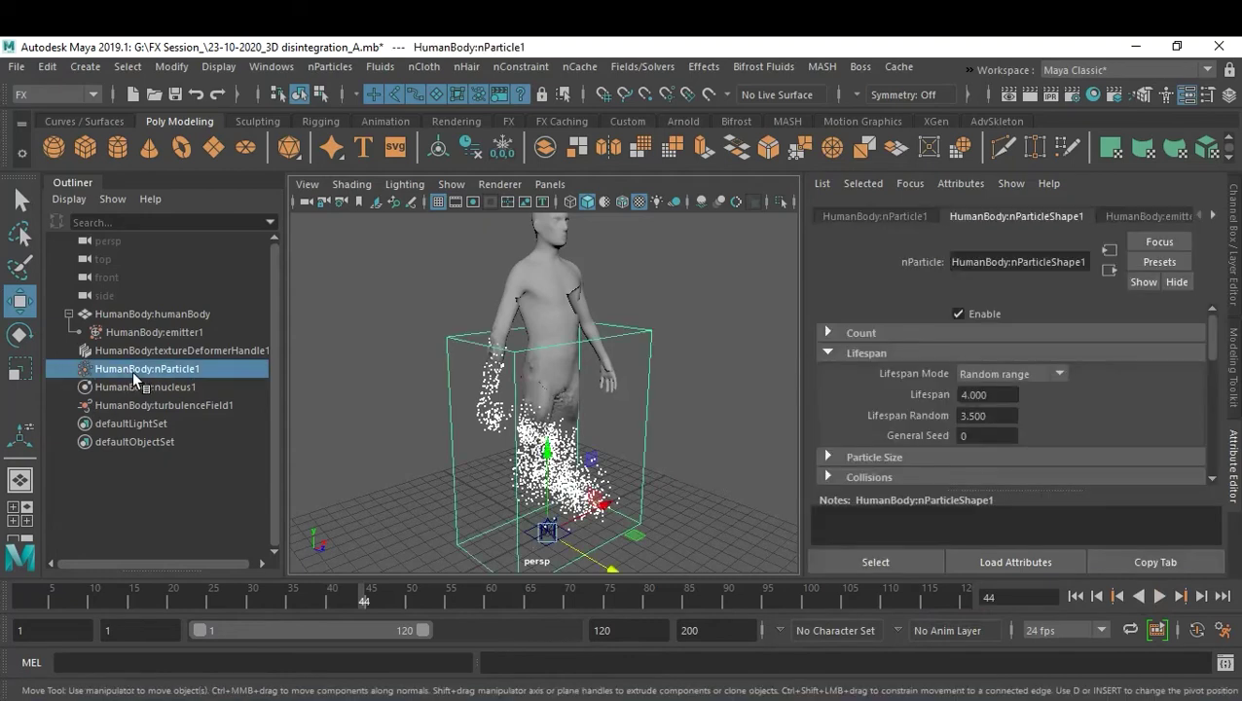
Step: Create a vortex field acting on nParticle1 and review its attributes
left_click(640, 66)
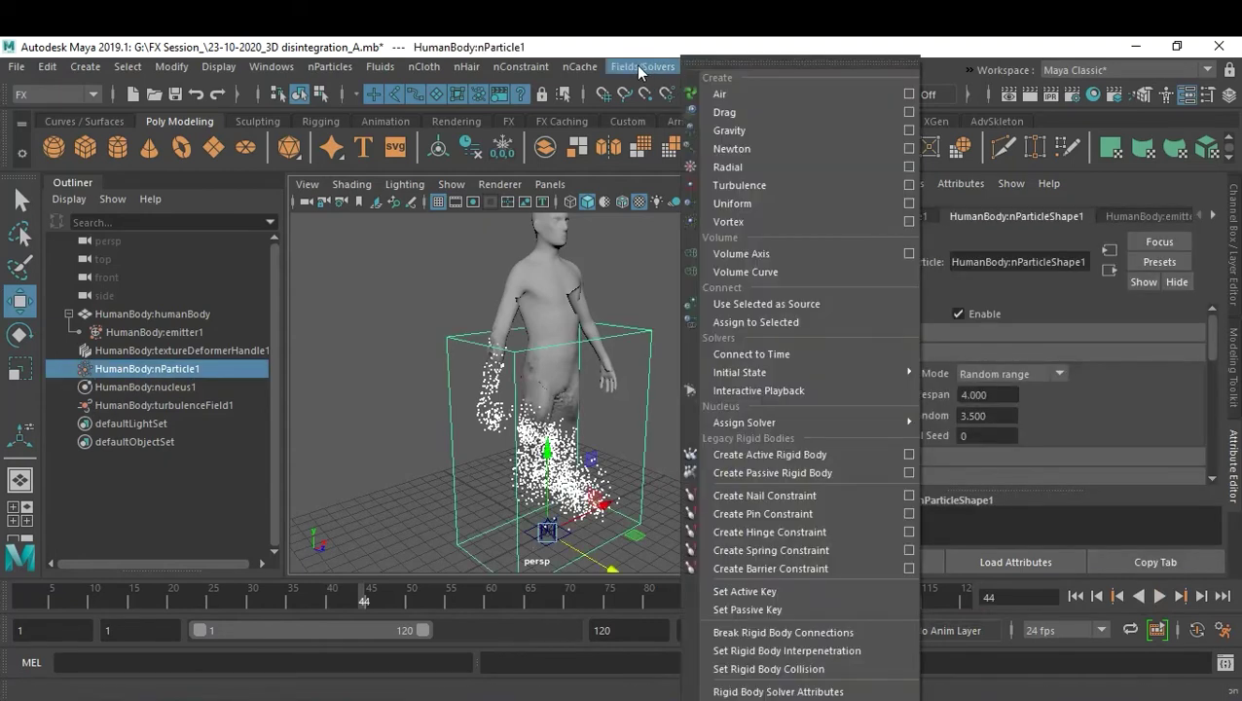
left_click(769, 219)
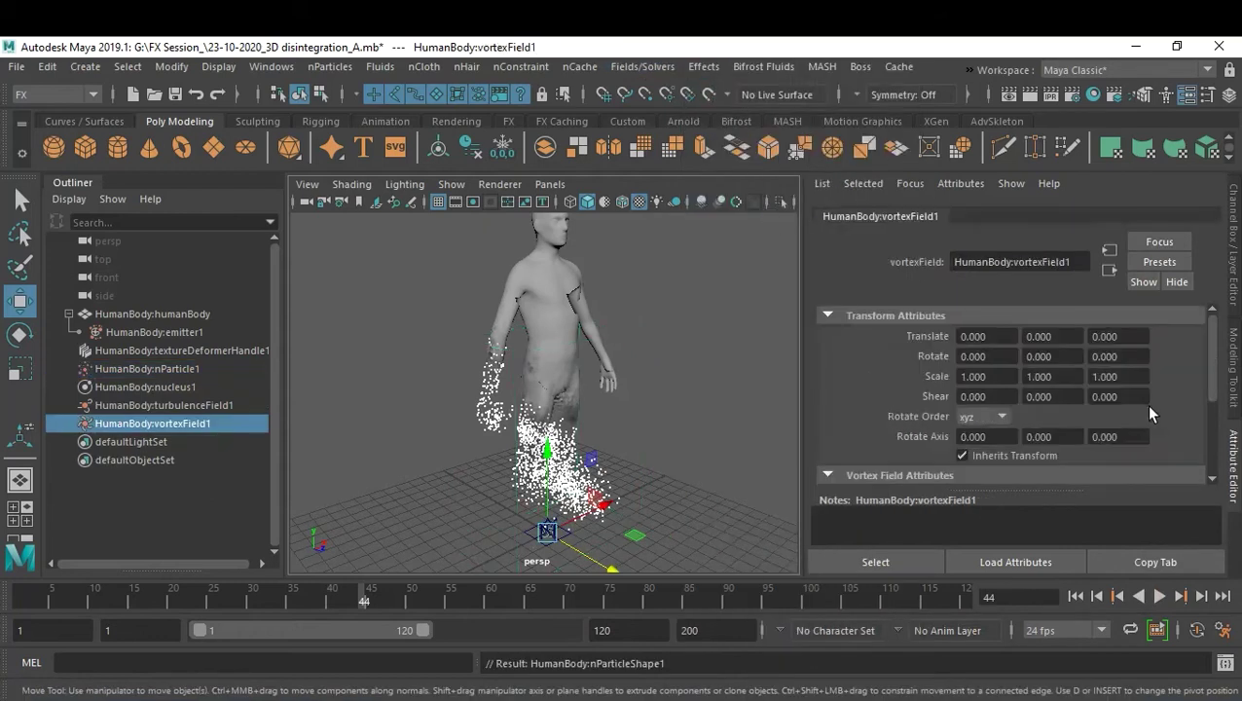
scroll(1087, 407, "down", 3)
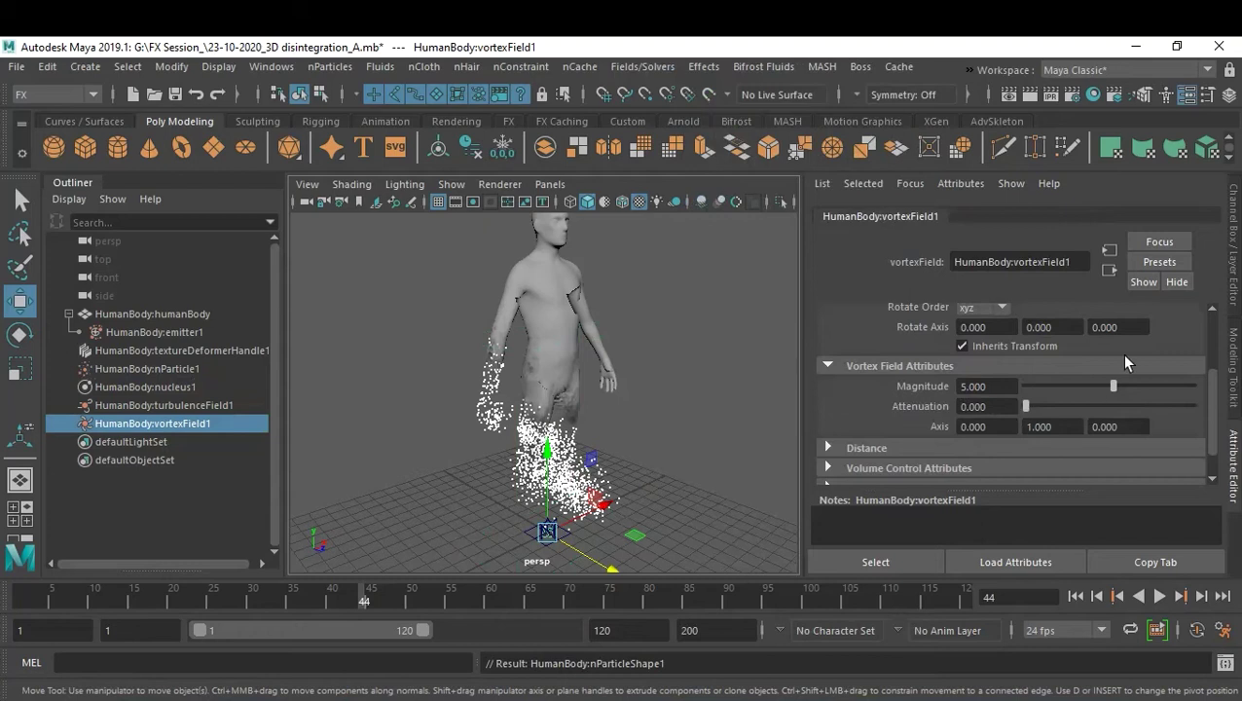
Step: Replay the simulation to preview the swirl, then reselect nParticle1
left_click(1075, 596)
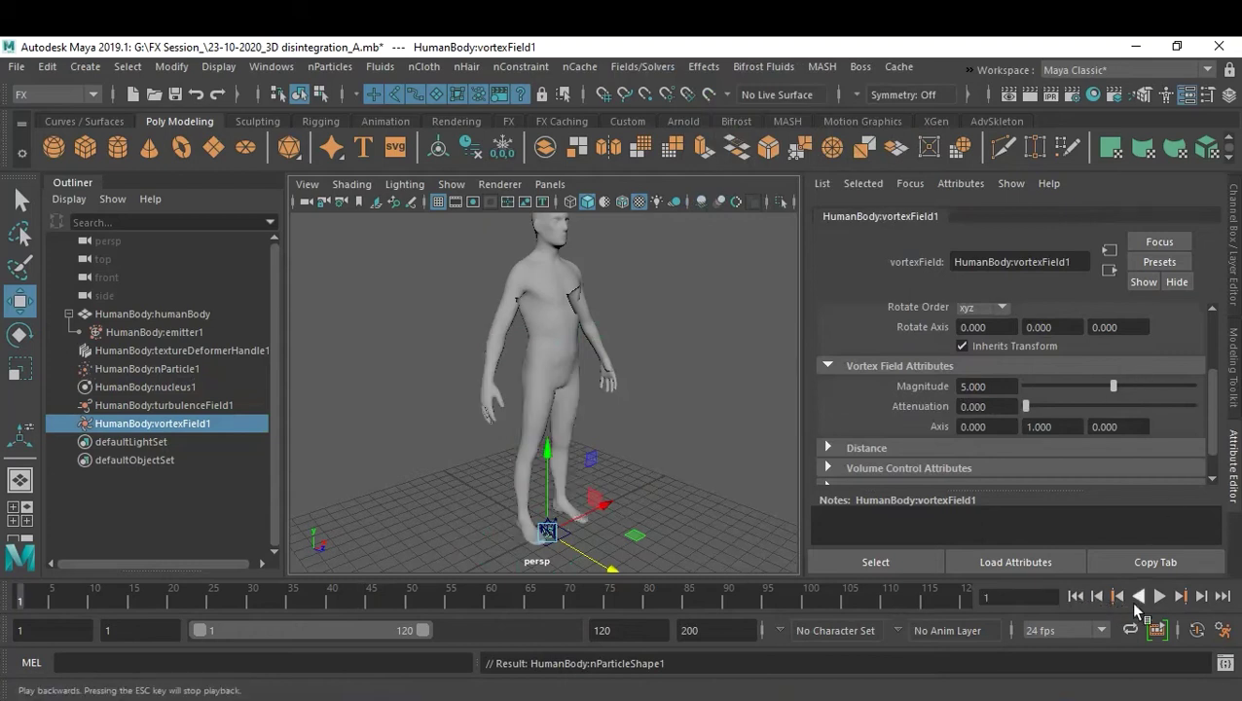
left_click(1160, 595)
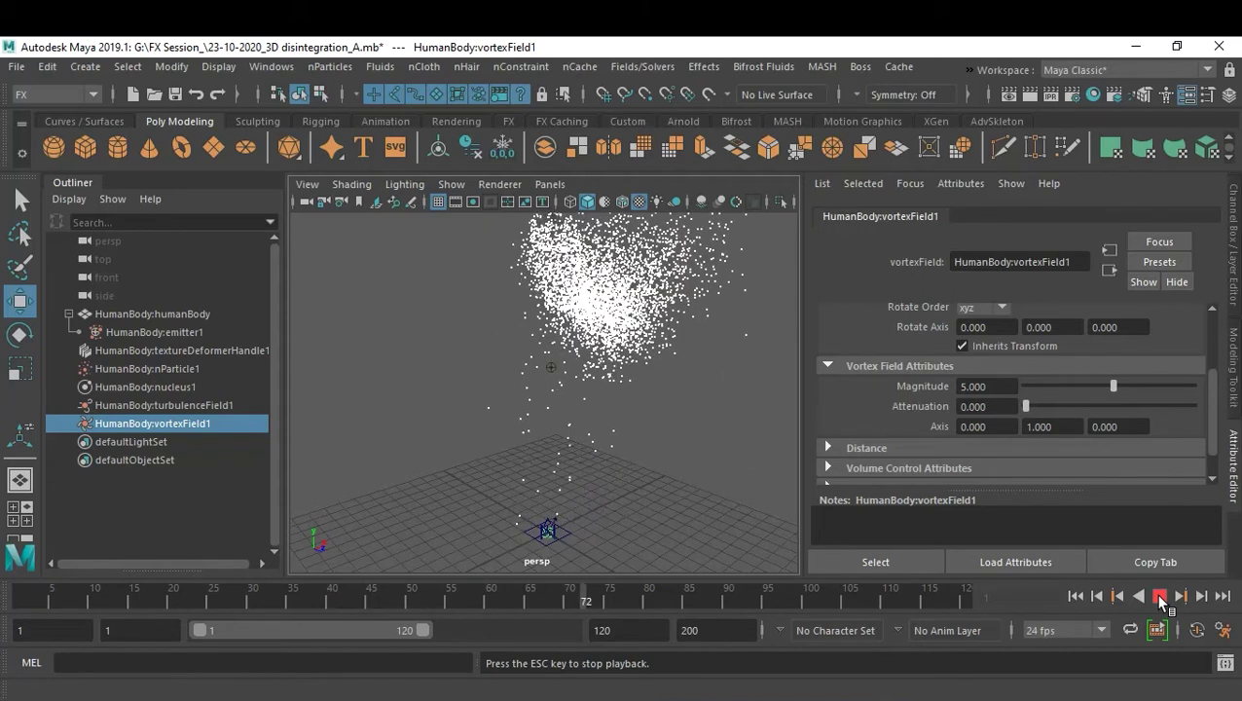
left_click(1159, 596)
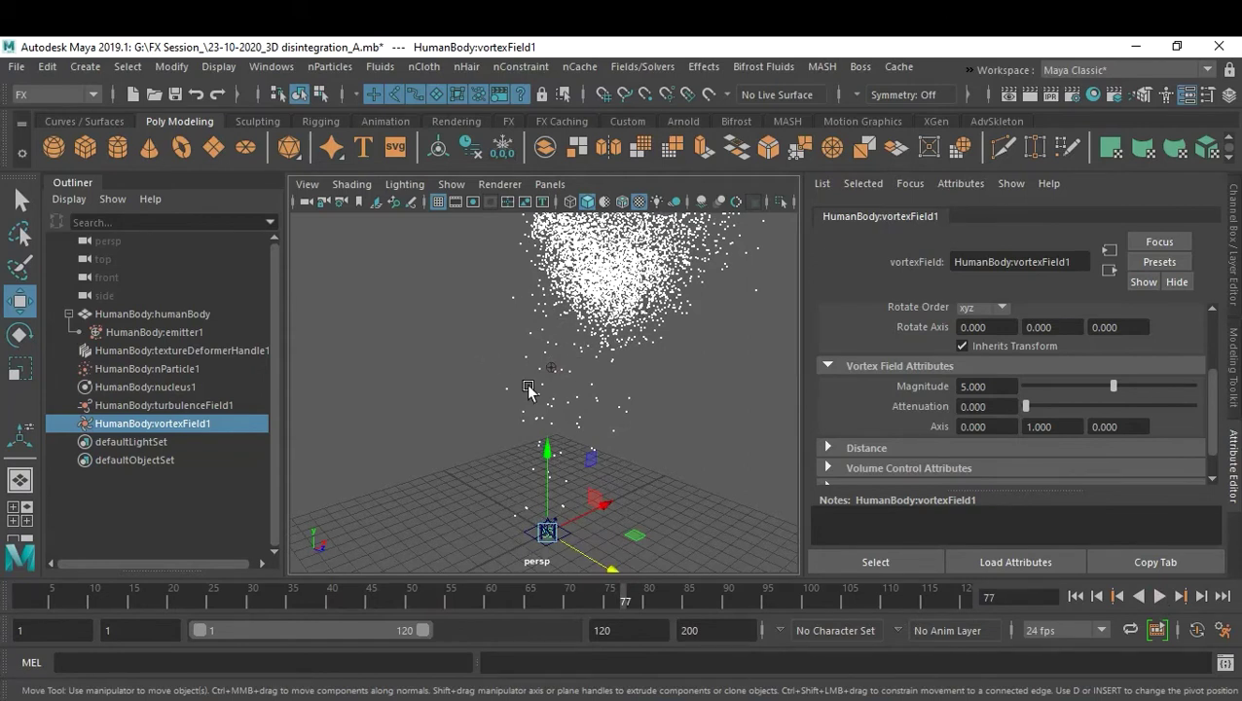
left_click(129, 369)
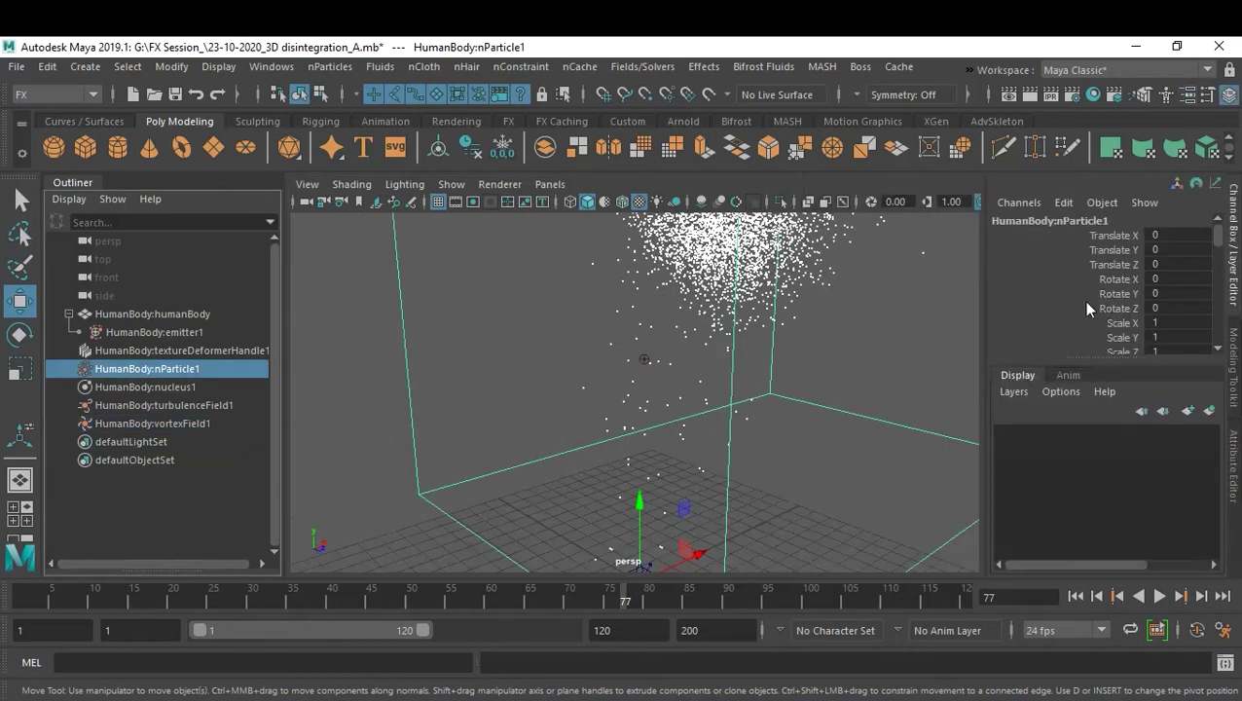
Step: In nParticleShape1's Shading section, reduce Point Size from 2 to 1
key("ctrl+a")
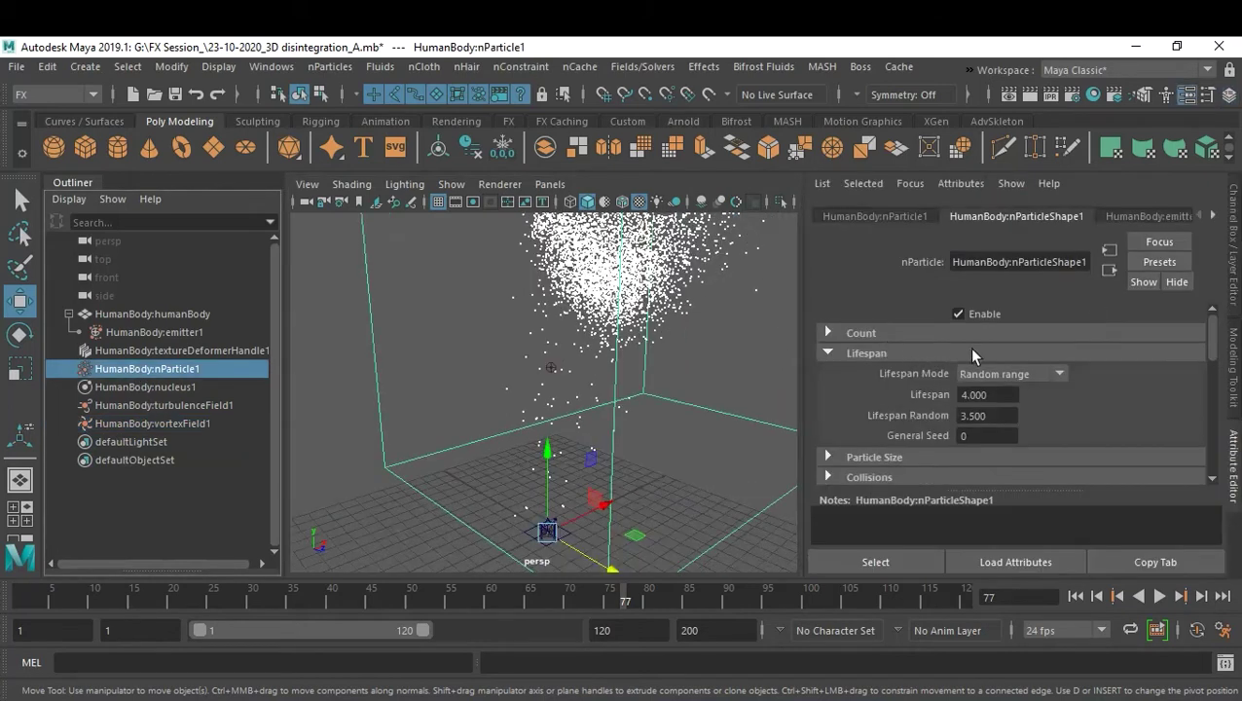
left_click(1210, 216)
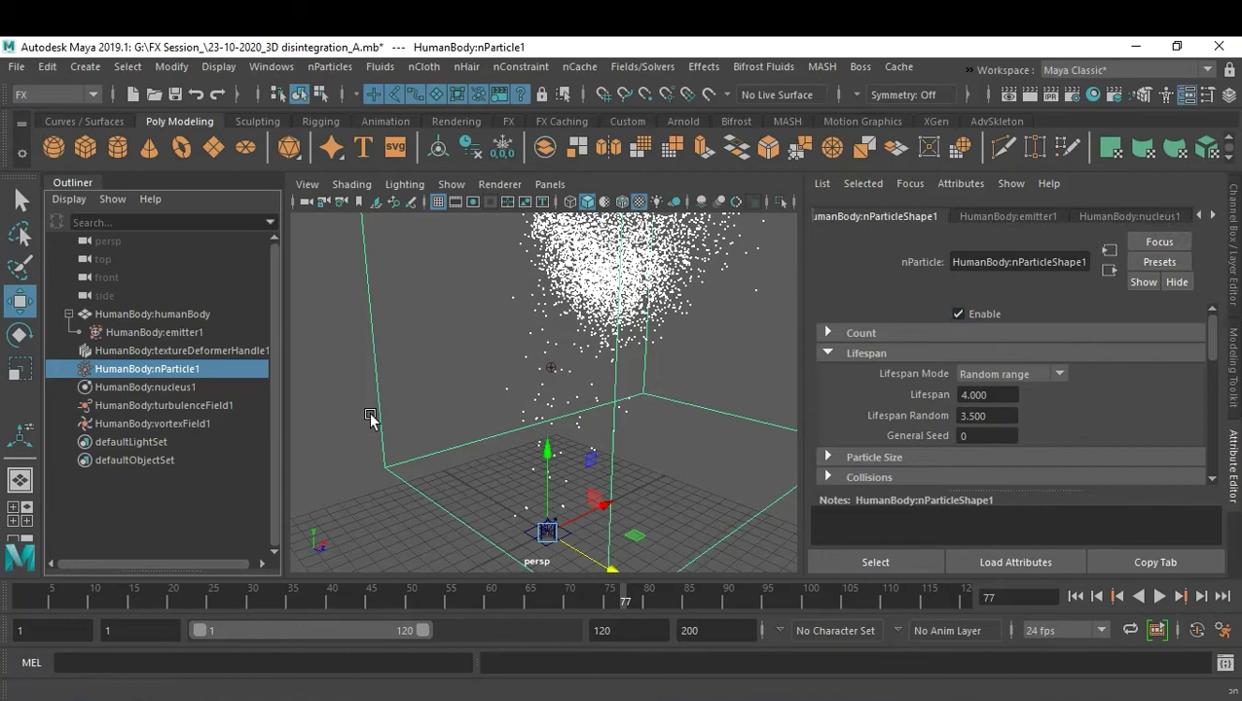
scroll(1098, 389, "down", 3)
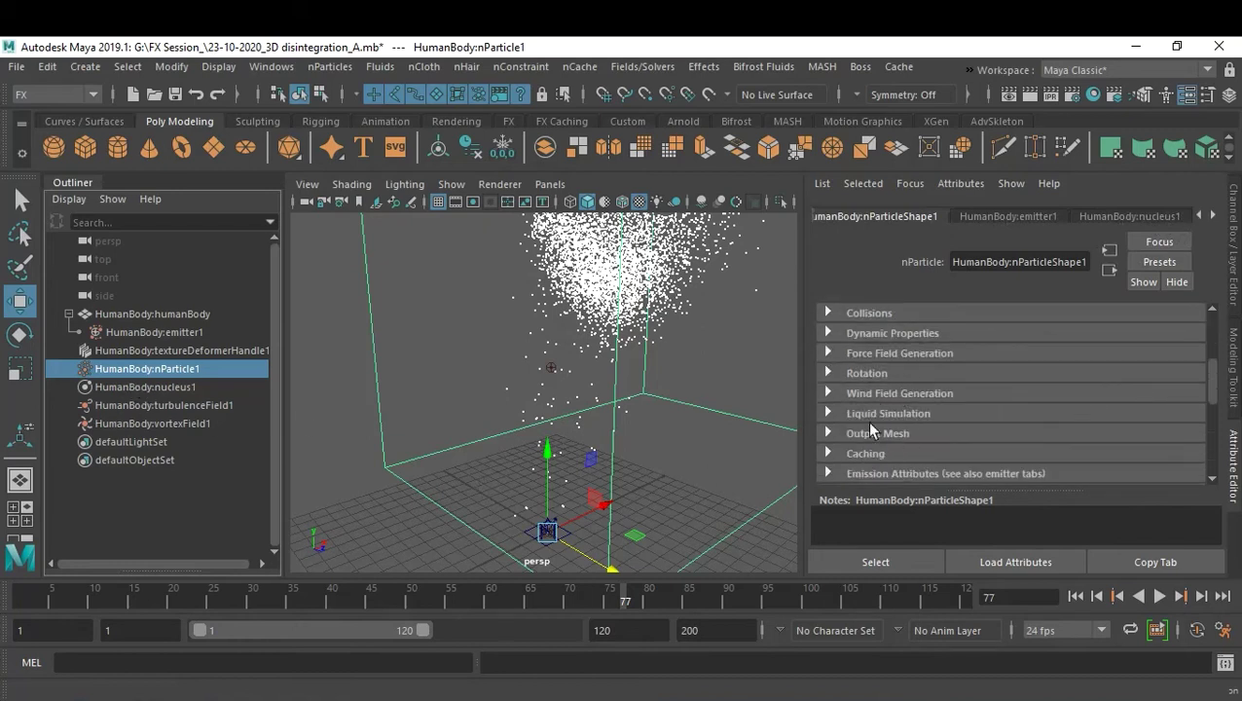
scroll(1041, 431, "down", 2)
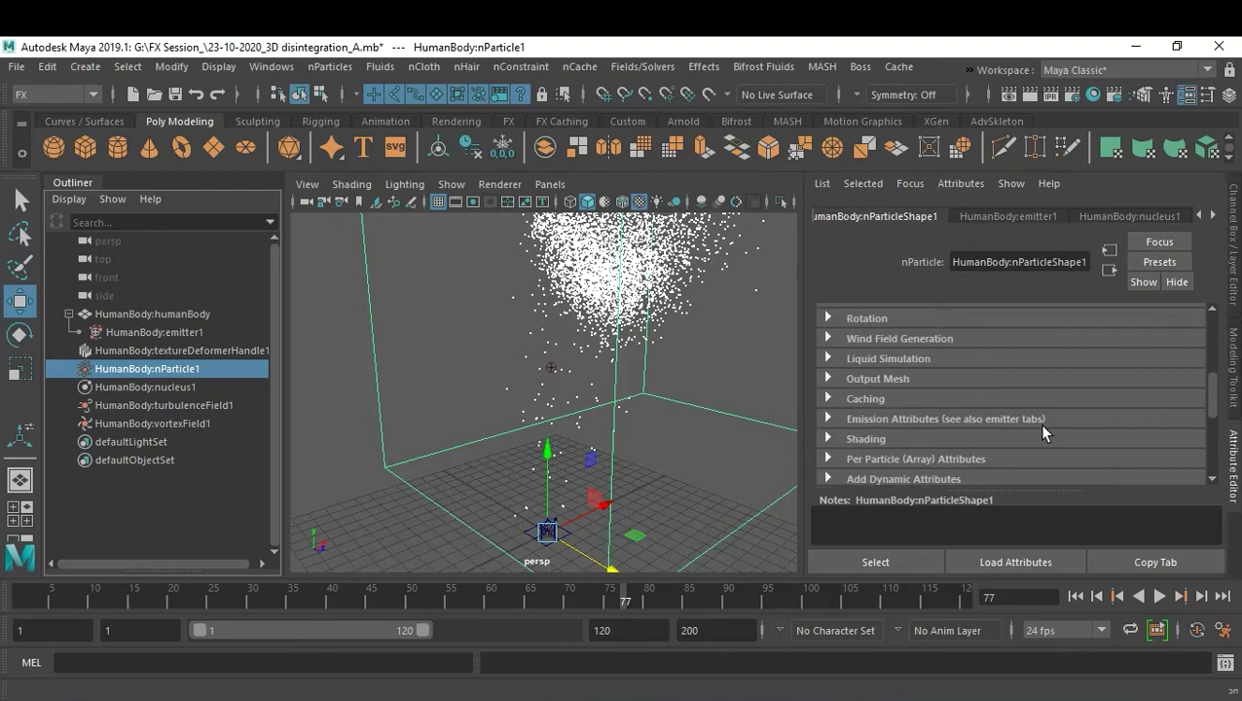
left_click(879, 442)
scroll(1053, 387, "down", 3)
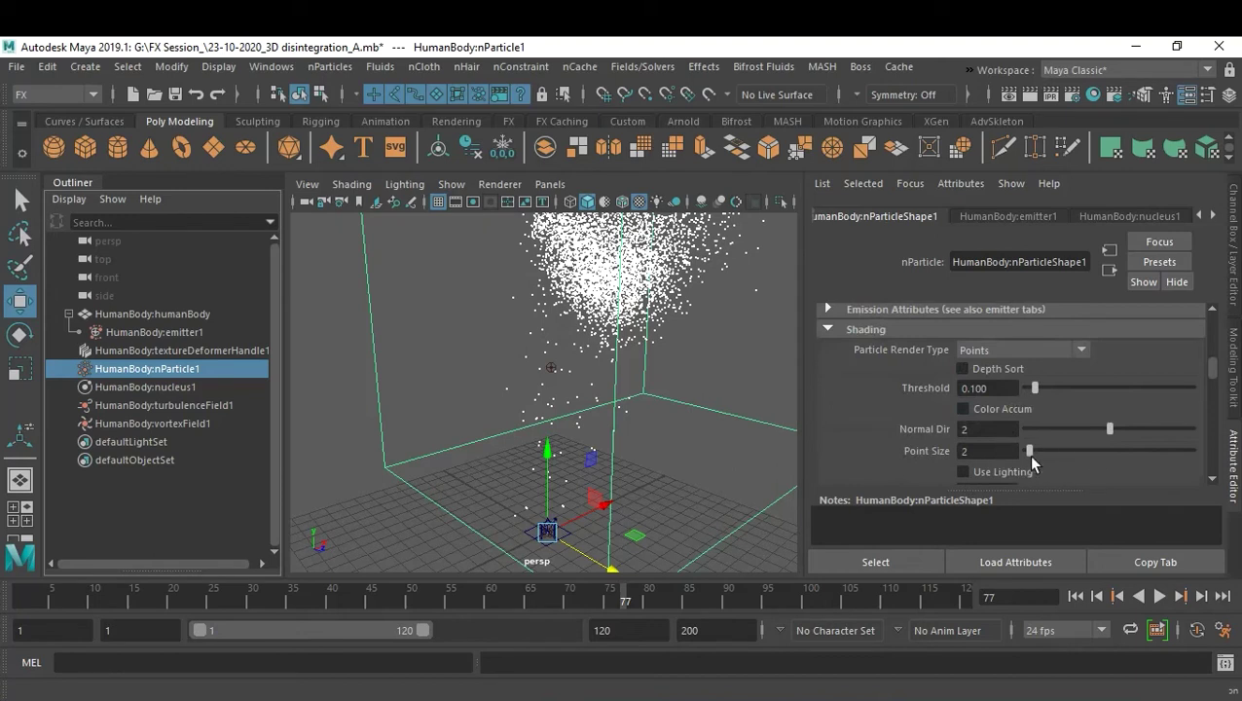
left_click_drag(1030, 450, 1026, 451)
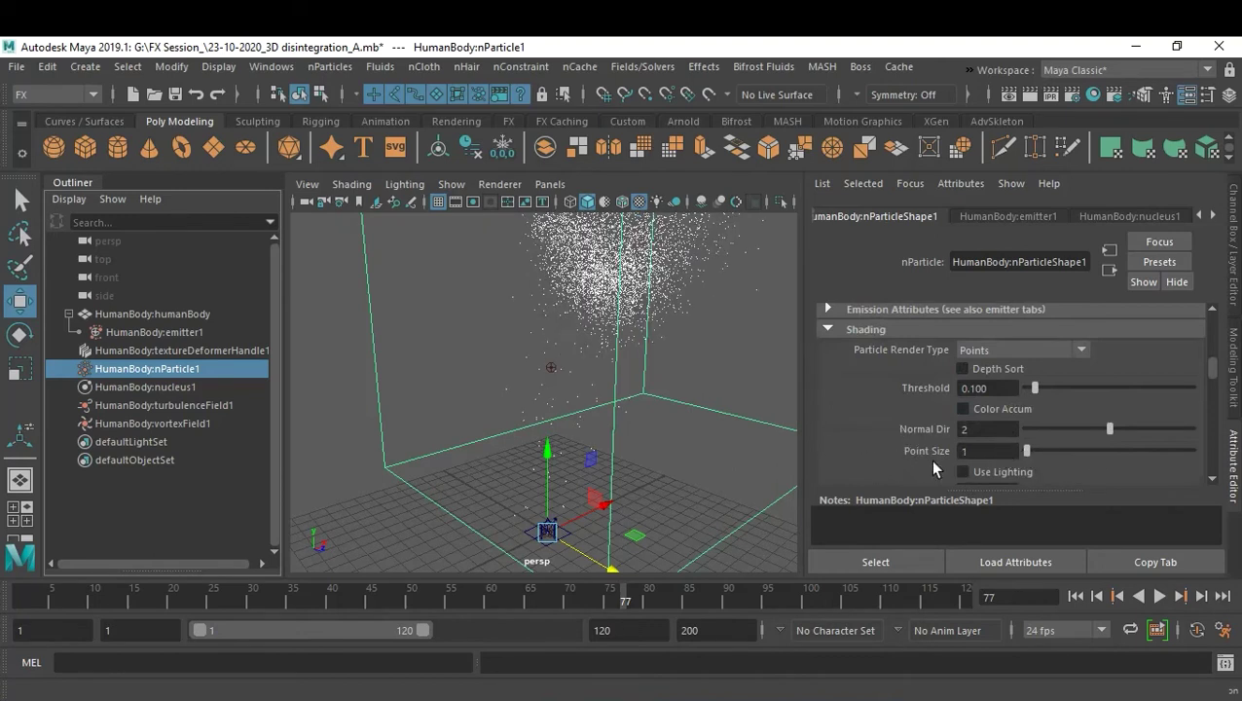
left_click_drag(604, 341, 648, 379, "alt")
right_click_drag(648, 380, 700, 396, "alt")
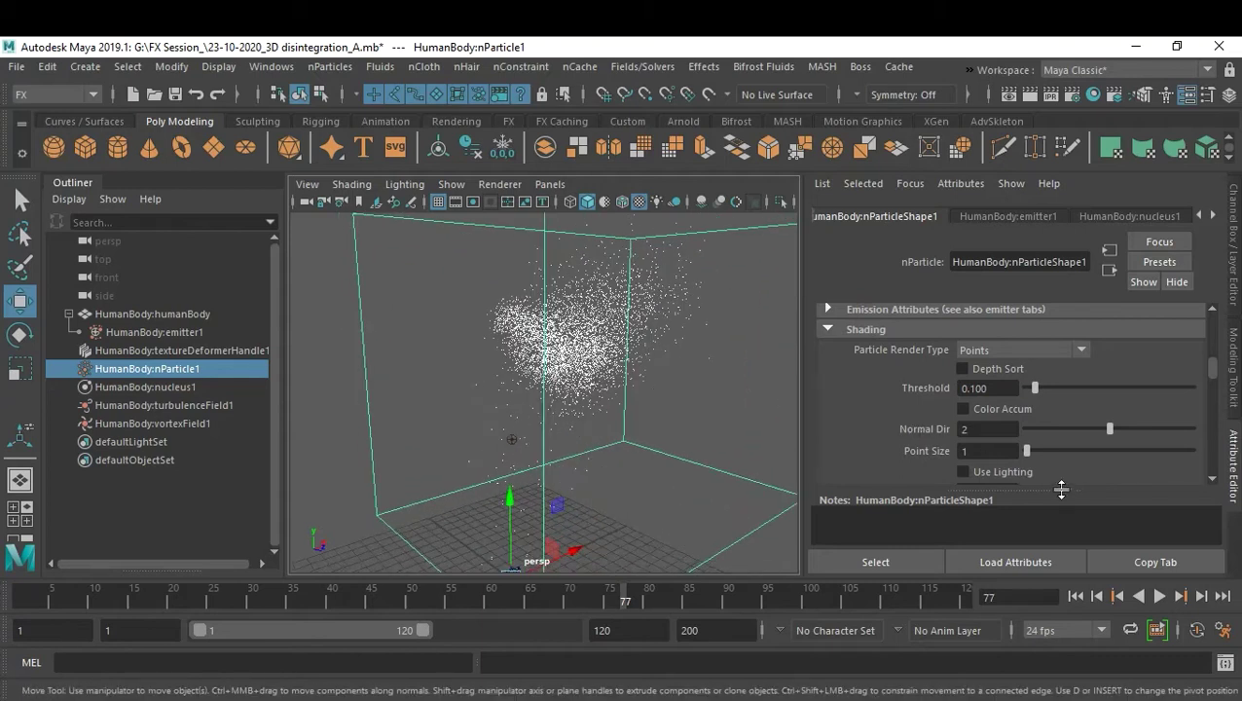
scroll(1067, 457, "down", 8)
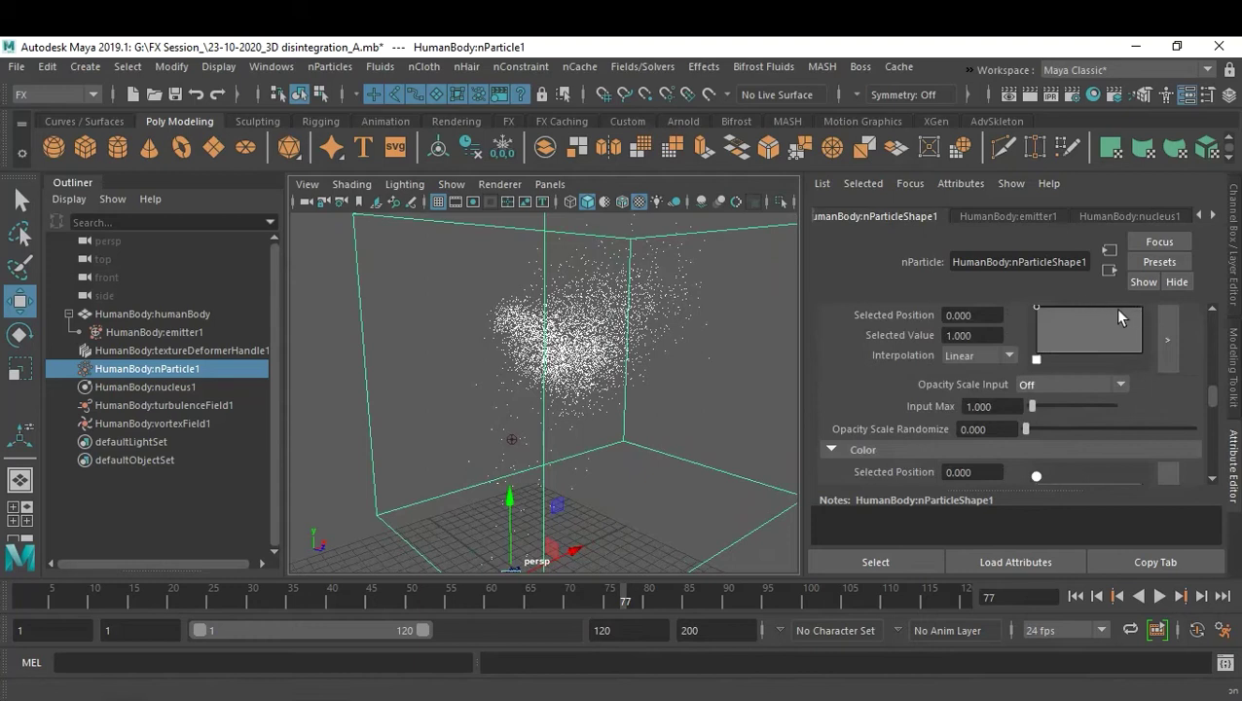
Step: Drive Opacity Scale by particle Age, lowering the ramp's end and adding a middle point
left_click(1115, 383)
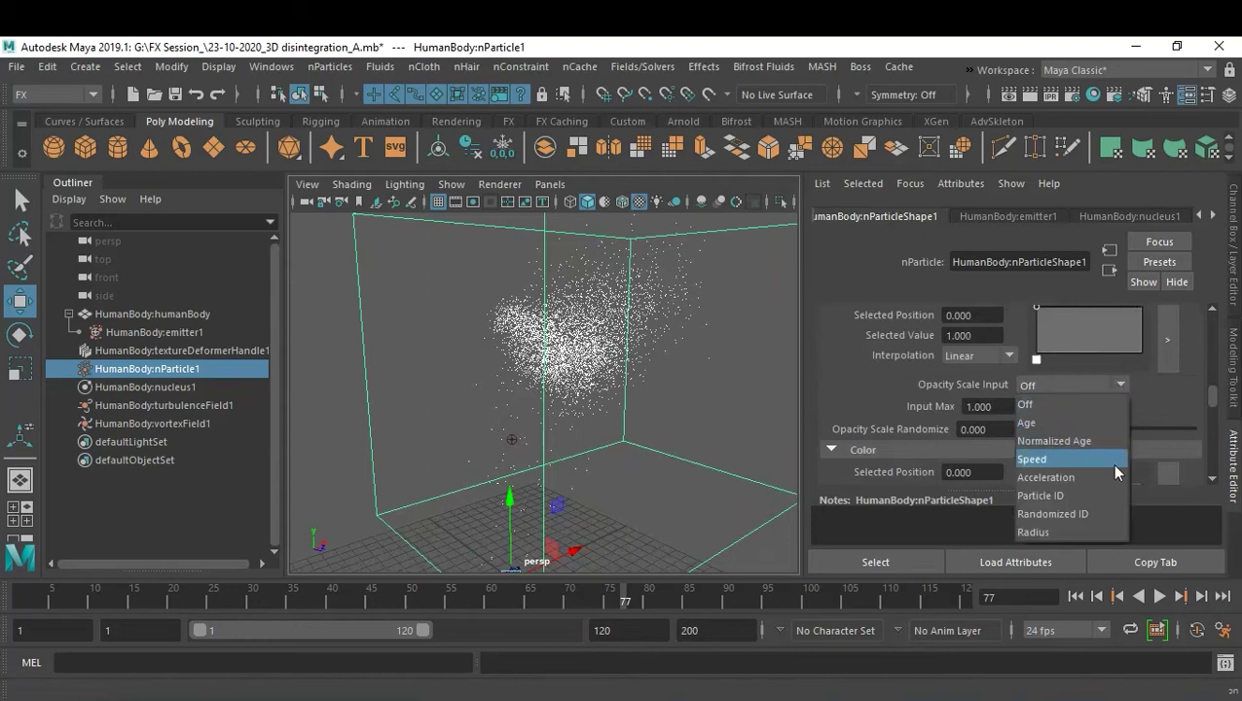
left_click(1083, 424)
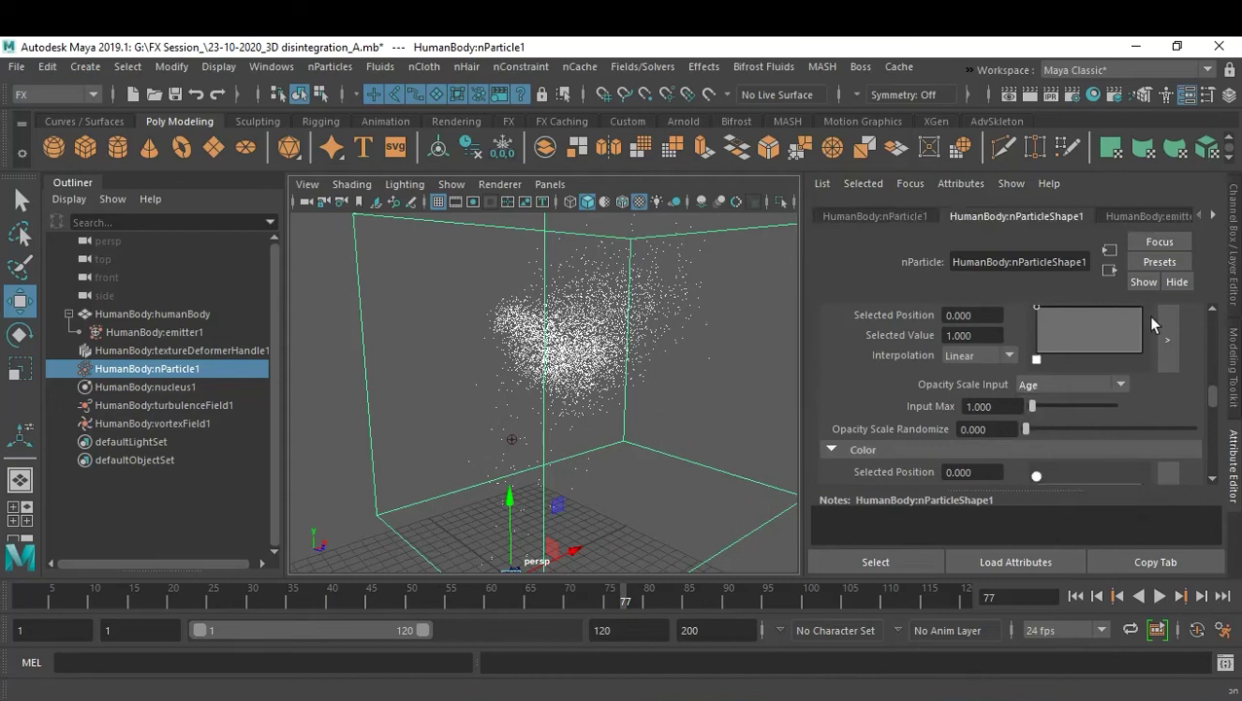
scroll(1153, 354, "up", 1)
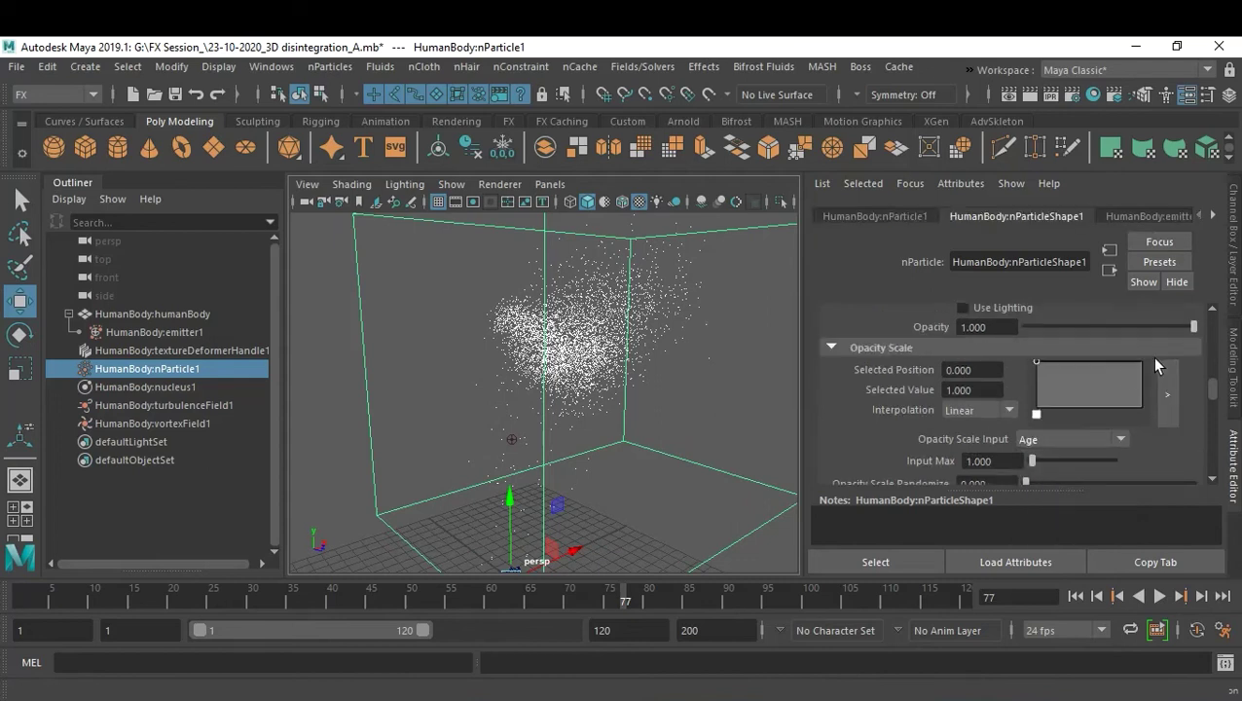
left_click(1080, 374)
left_click_drag(1137, 364, 1159, 403)
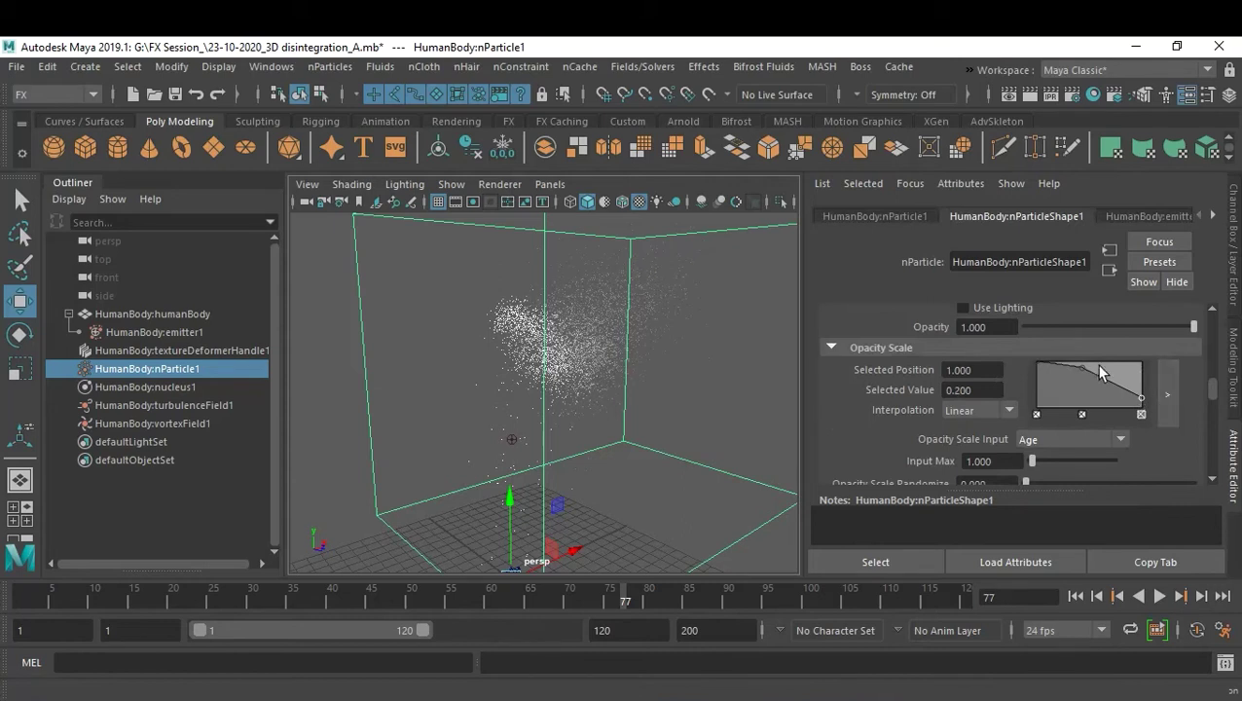
left_click(1081, 414)
left_click_drag(1079, 379, 1095, 368)
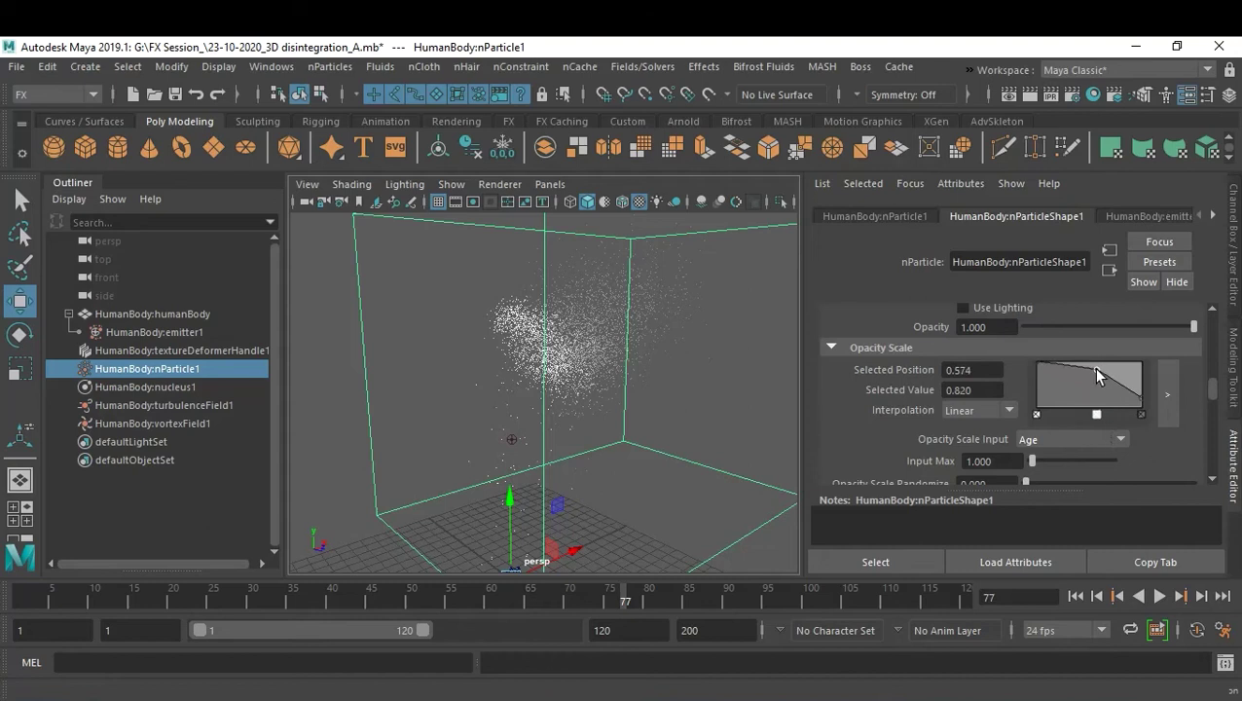
Step: Give the ramp points Spline interpolation, flatten the curve, and set Input Max to 1.124
left_click(953, 411)
left_click(959, 483)
left_click(1036, 361)
left_click(971, 415)
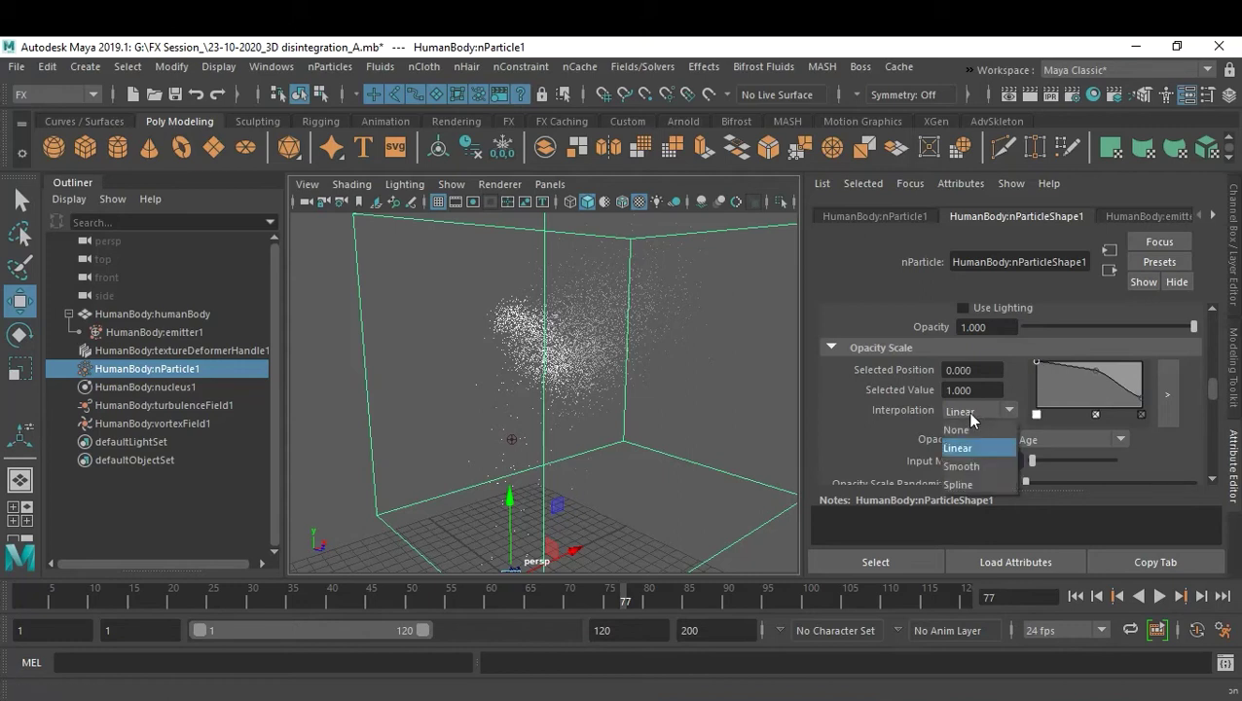
left_click(974, 484)
mouse_move(1095, 369)
left_mouse_down()
mouse_move(1095, 381)
mouse_move(1110, 375)
left_mouse_up()
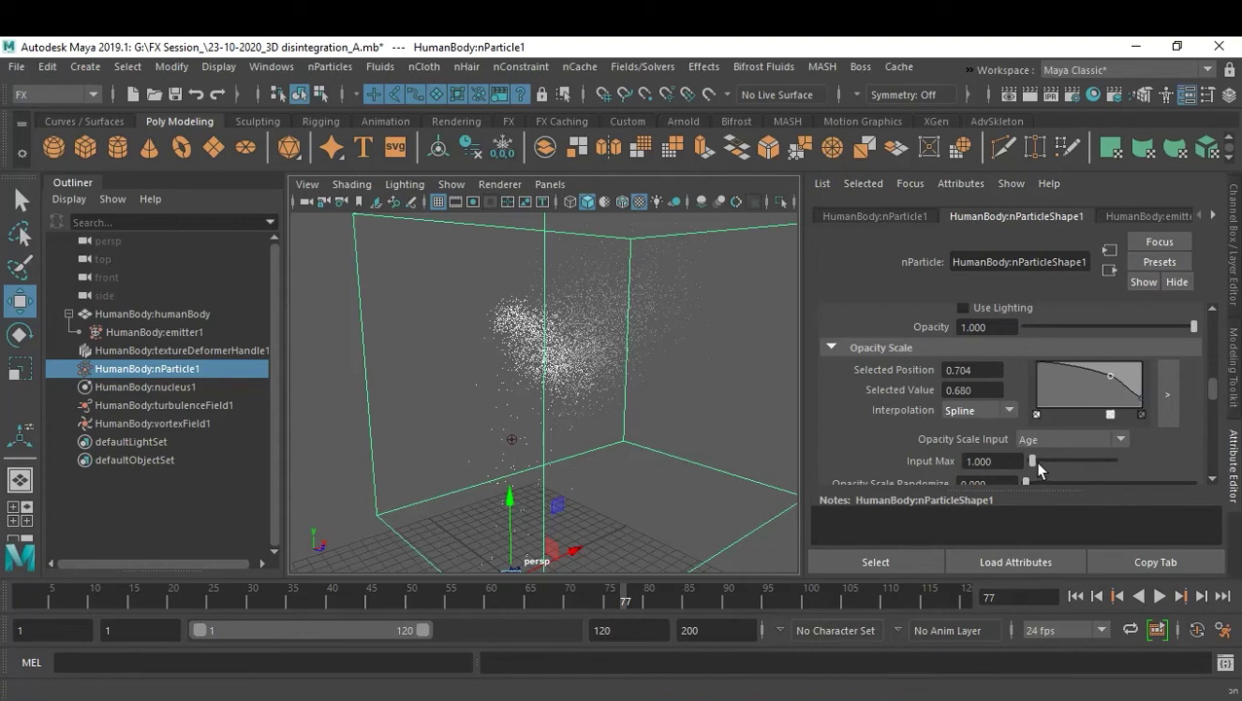
left_click_drag(1041, 459, 1033, 464)
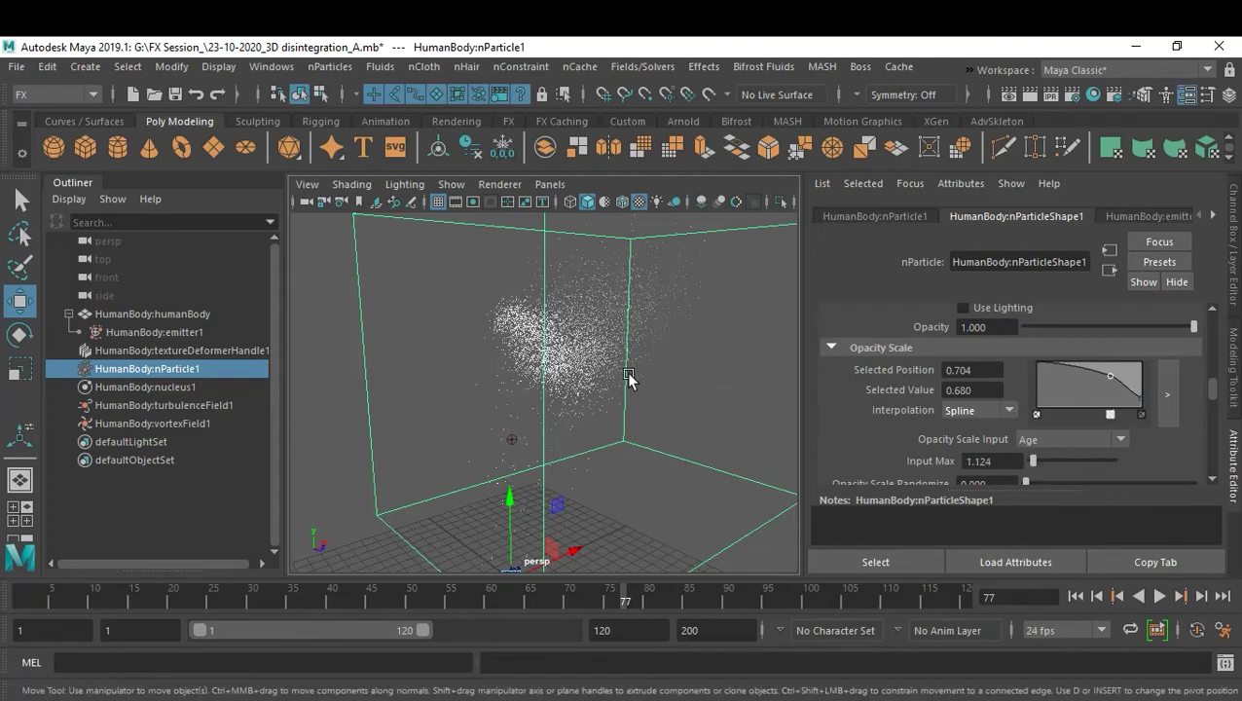
left_click(149, 332)
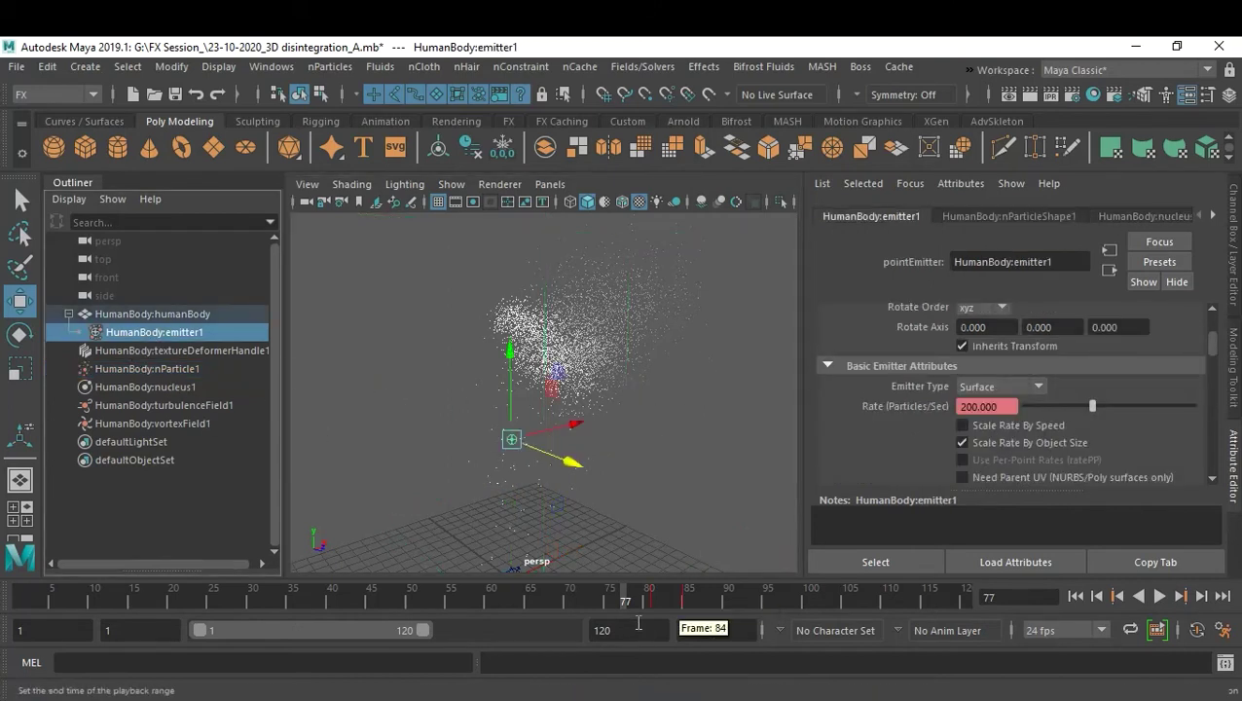
Step: Check the emitter's Rate (Particles/Sec) value at frame 81 and at frame 1
left_click(1159, 595)
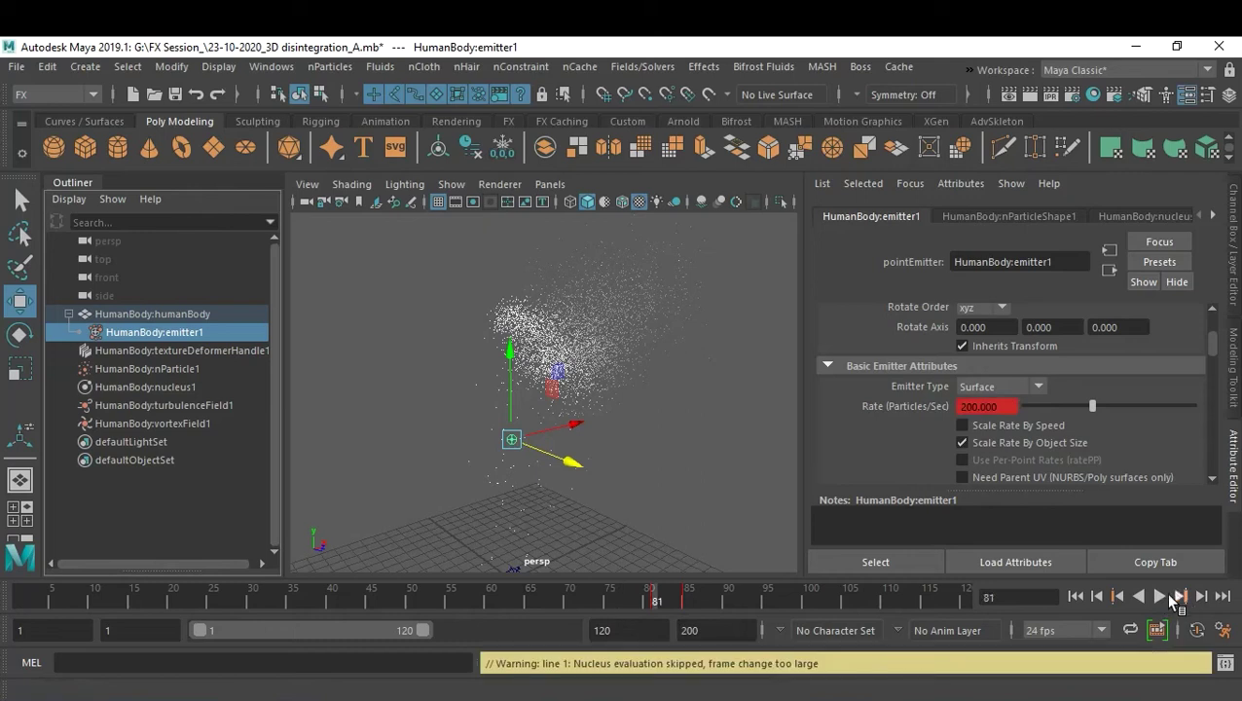
left_click_drag(1000, 407, 942, 407)
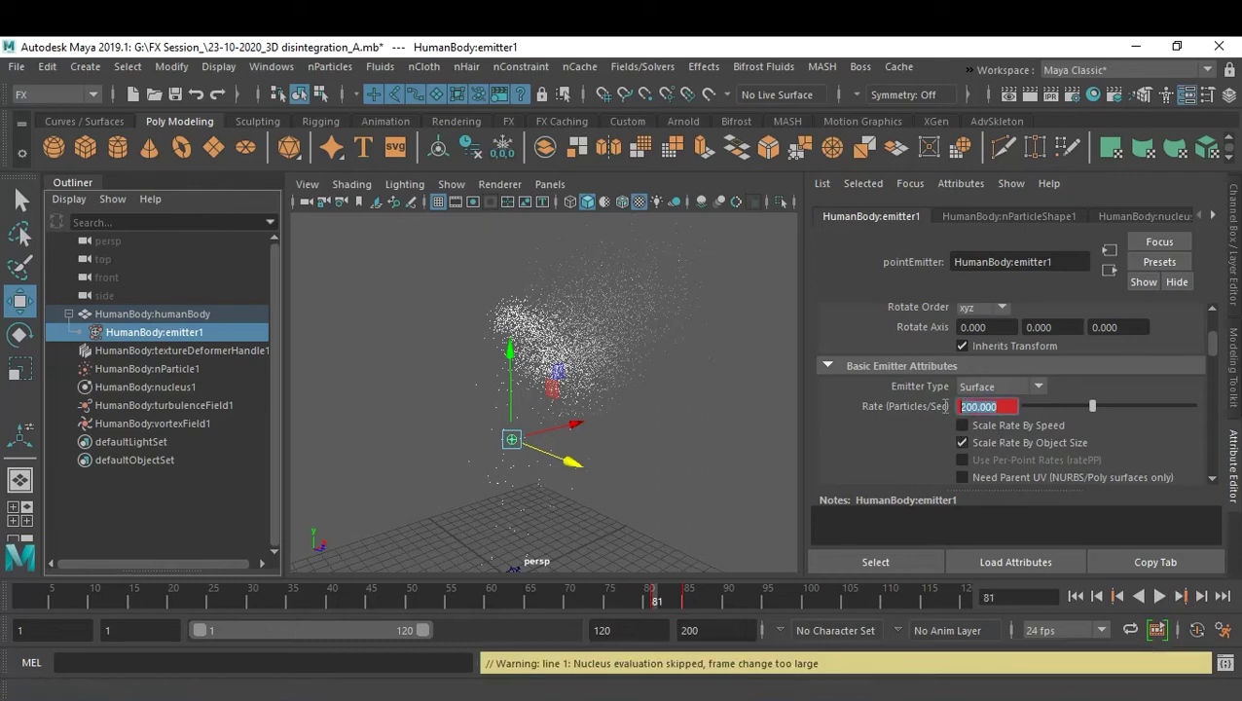
left_click(1009, 413)
left_click(1072, 596)
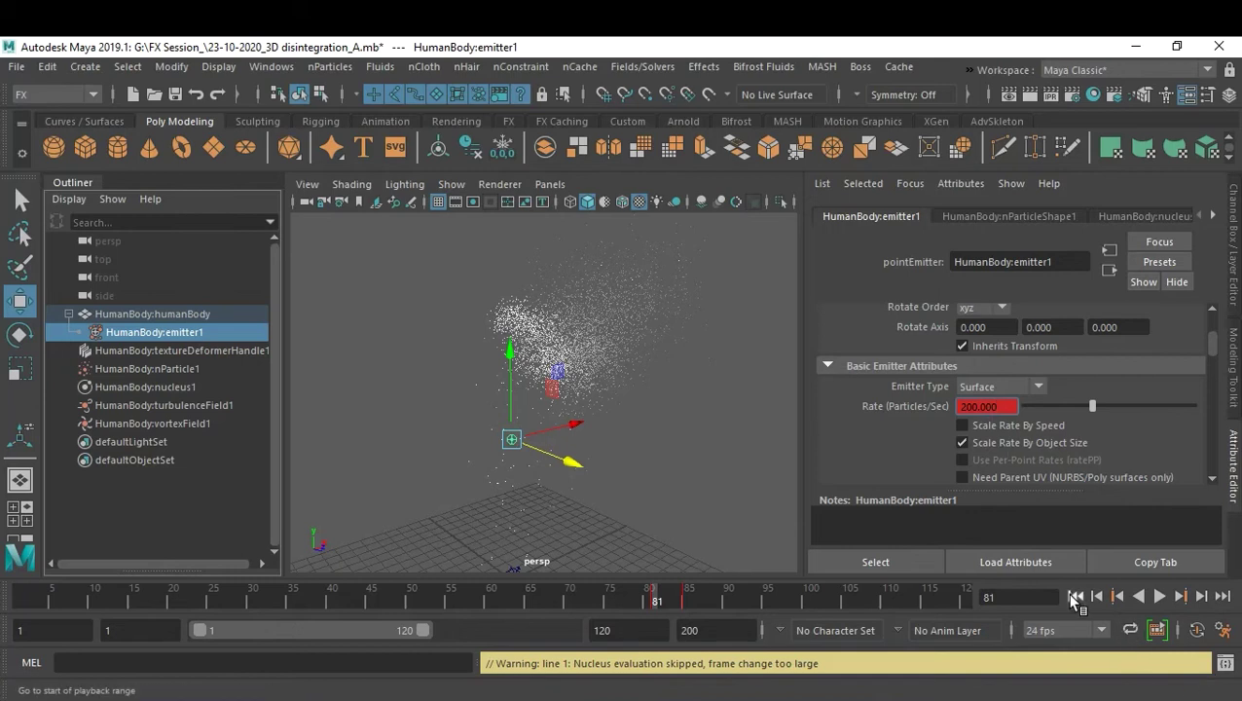
left_click(973, 405)
key("End")
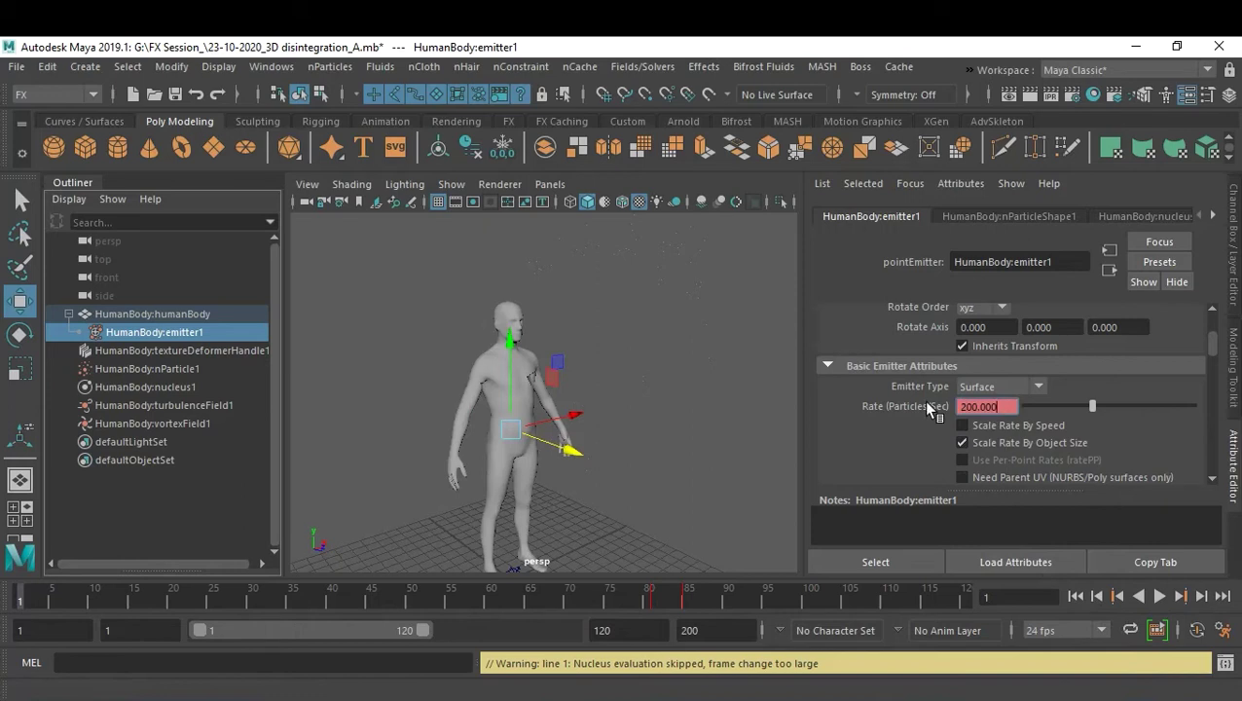
Step: Key the emitter Rate at 500 particles per second on frame 81 and save the scene
left_click(1179, 595)
left_click_drag(1093, 416, 1224, 409)
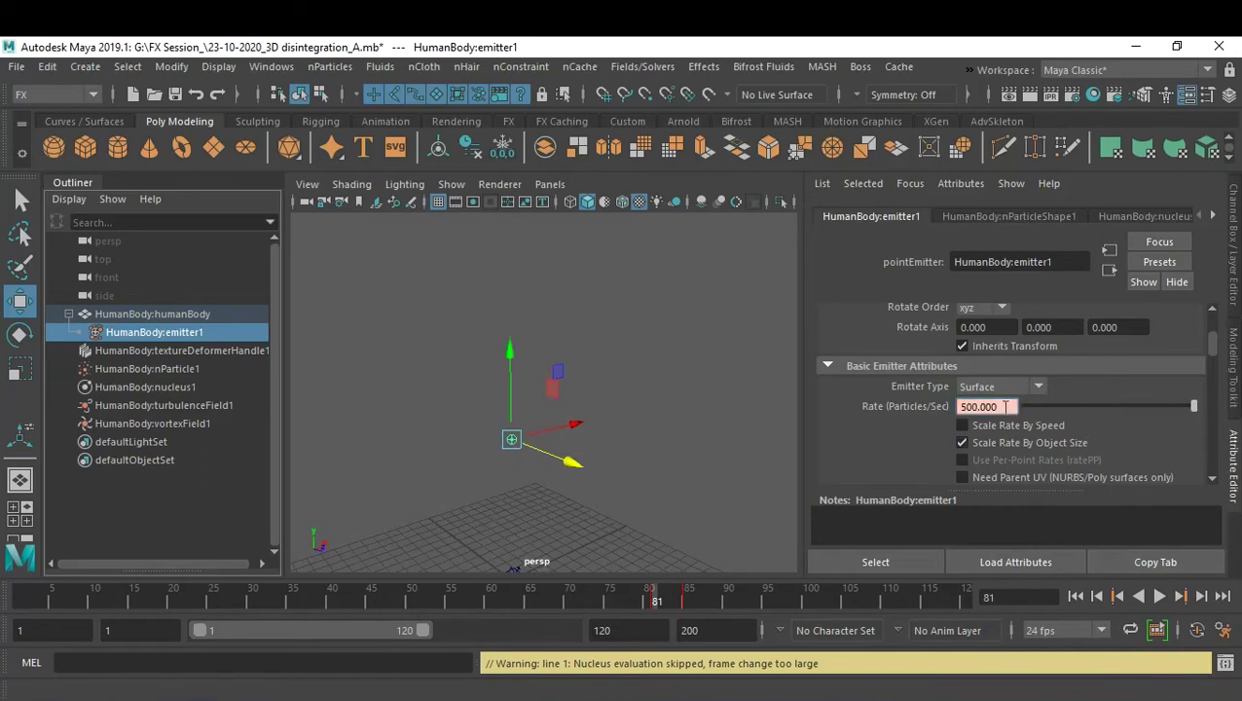
right_click(1004, 406)
left_click(1045, 435)
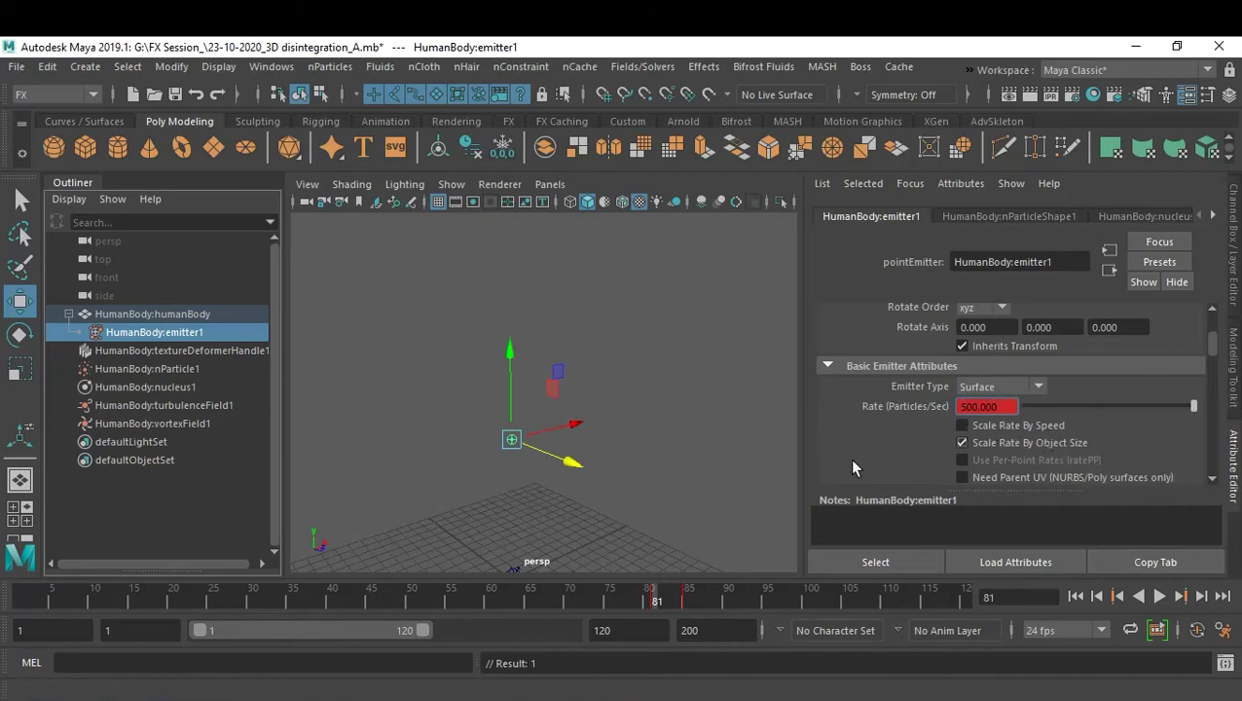
left_click(686, 370)
key("ctrl+s")
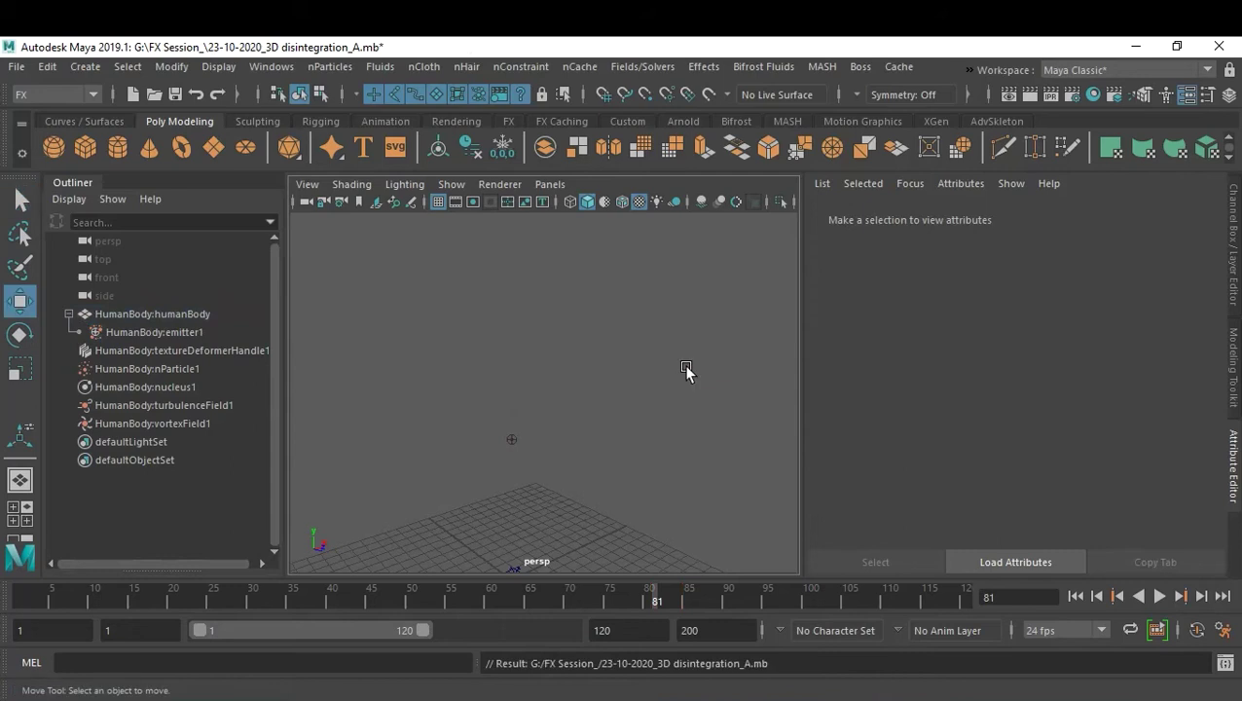
Step: Save the scene as a new version, 23-10-2020_3D disintegration_B.mb
left_click(18, 68)
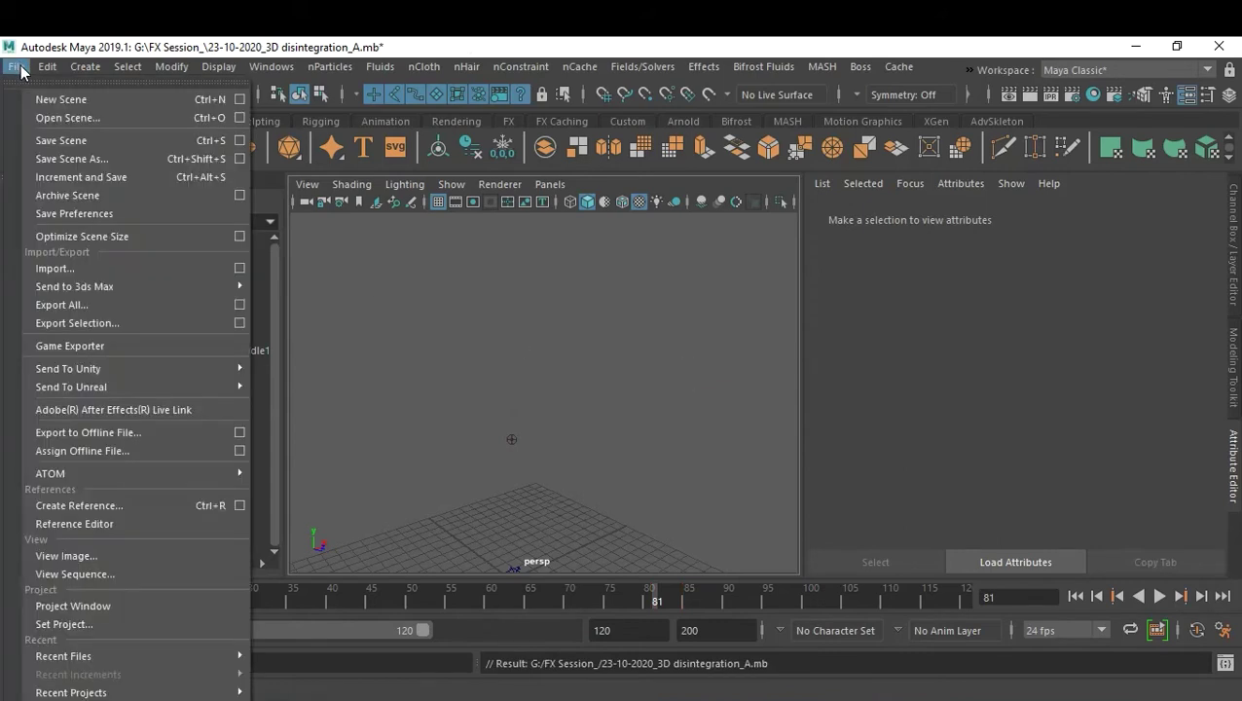
left_click(109, 160)
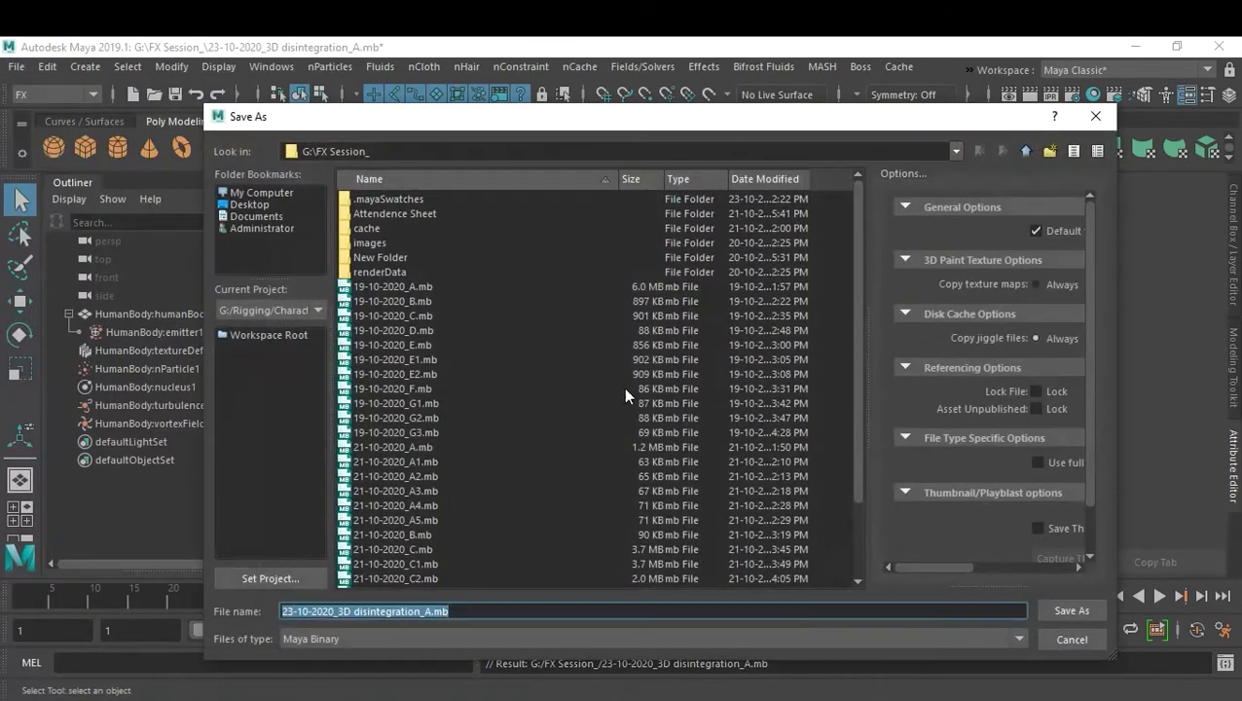
left_click_drag(426, 610, 450, 610)
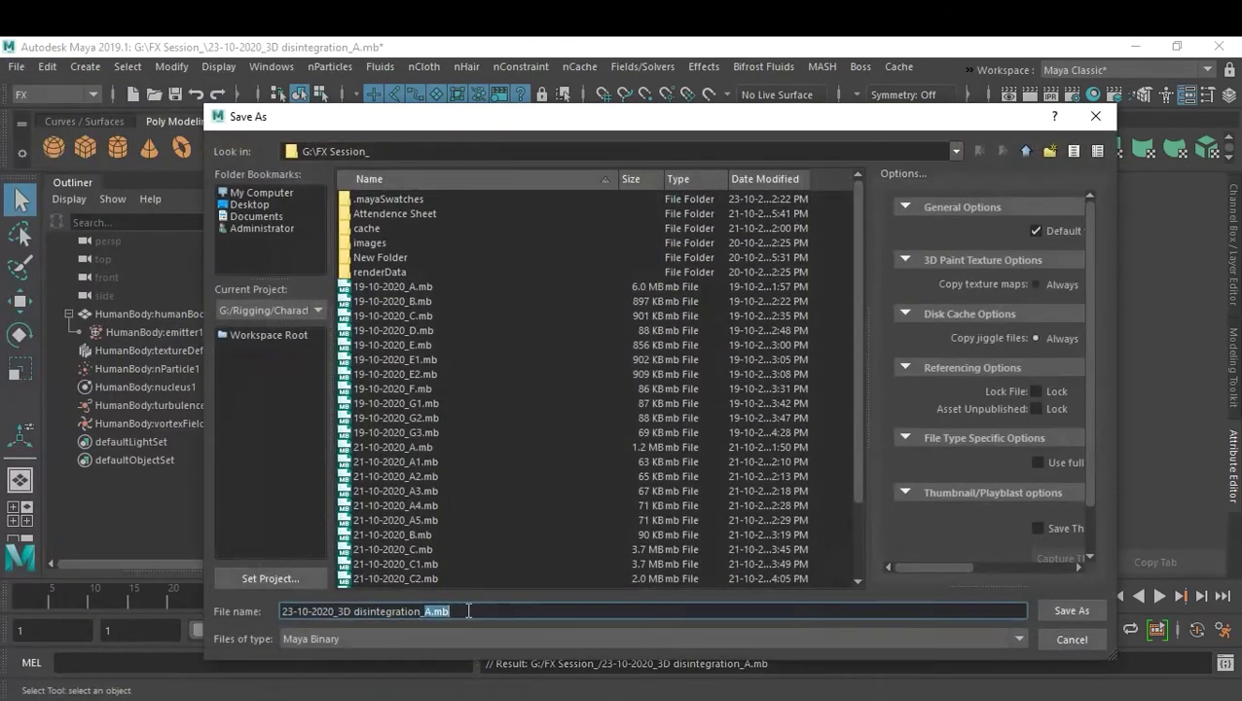
type("B")
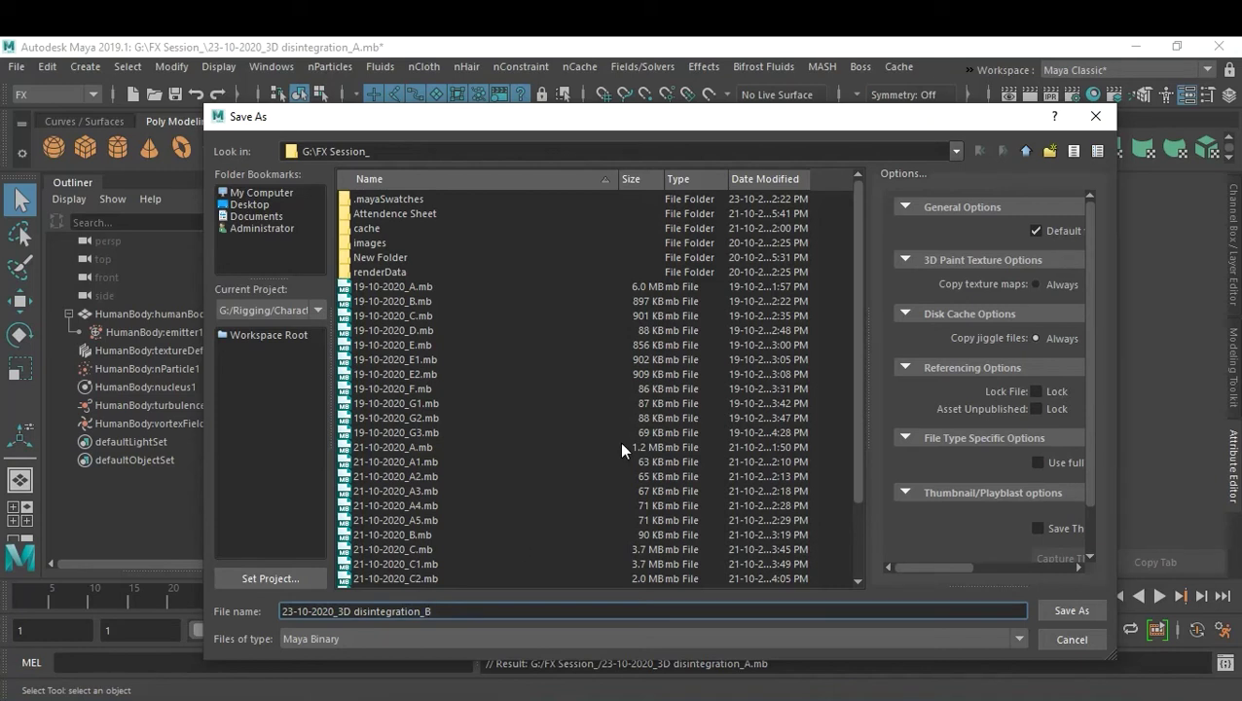
key("Return")
key("w")
scroll(530, 450, "down", 5)
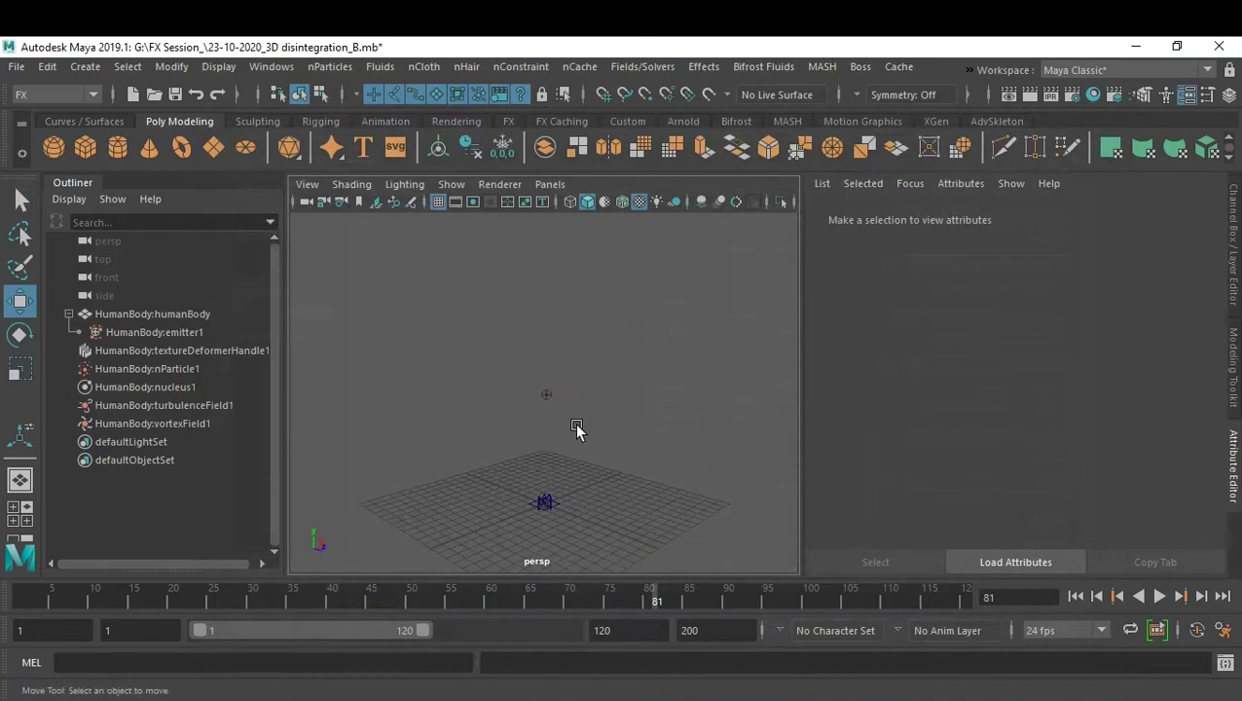
scroll(579, 432, "up", 1)
Step: Replay the disintegration to frame 86, then rewind to frame 1 and select nParticle1
left_click(1075, 595)
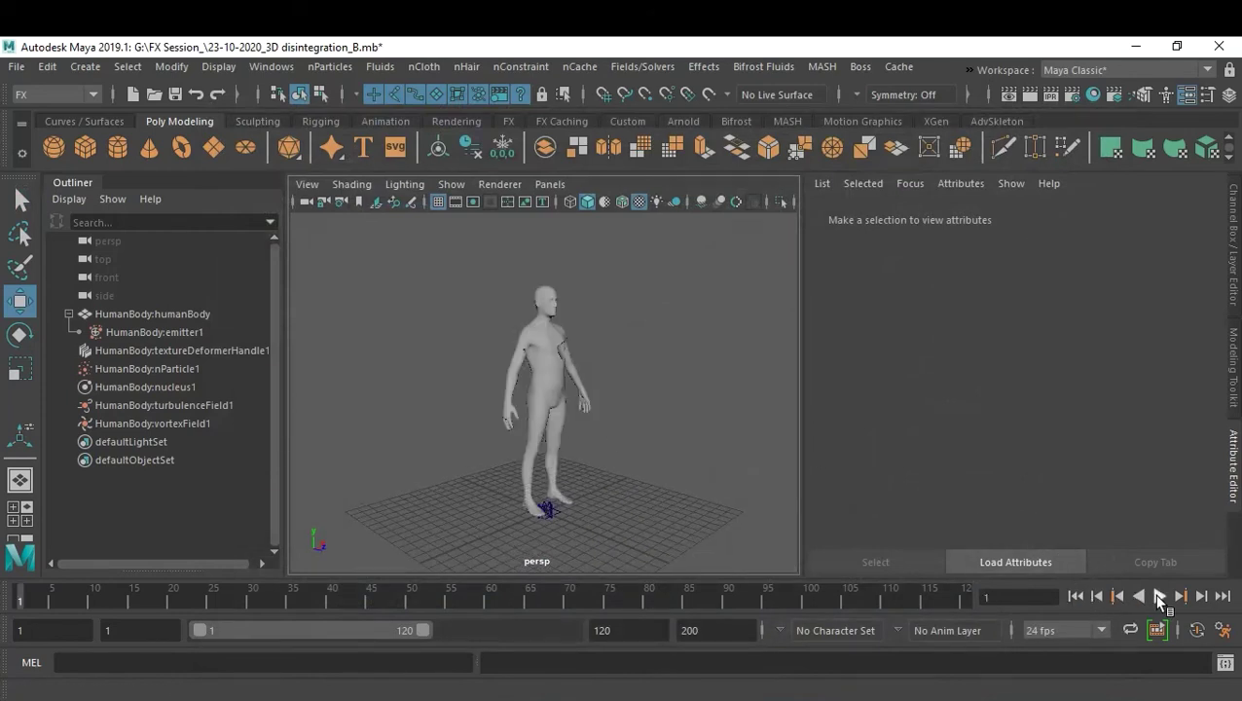
left_click(1159, 597)
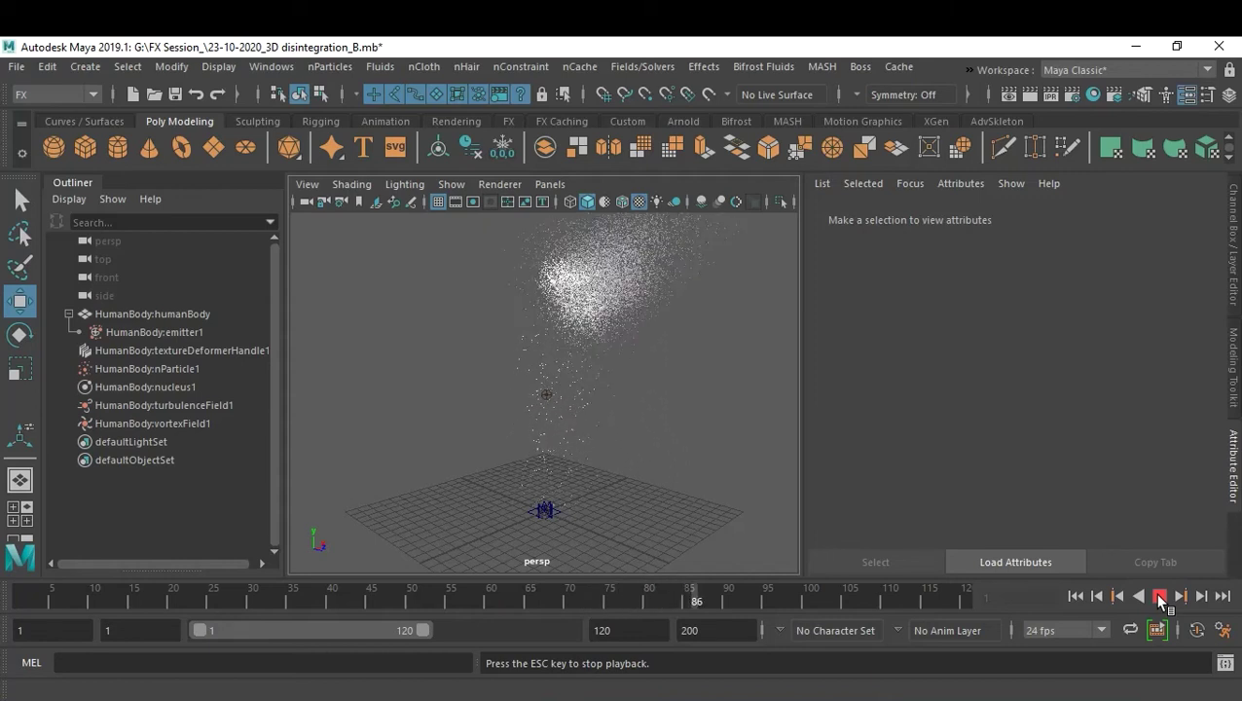
left_click(1159, 596)
left_click(1075, 595)
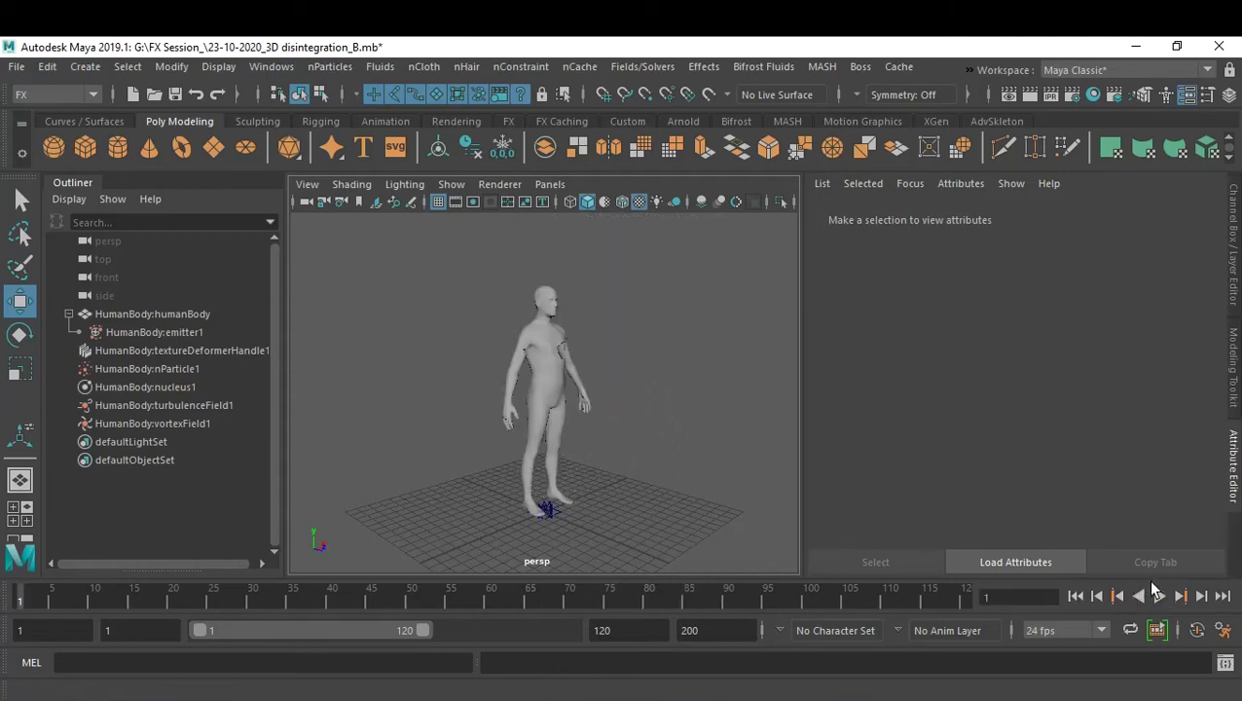
left_click(155, 367)
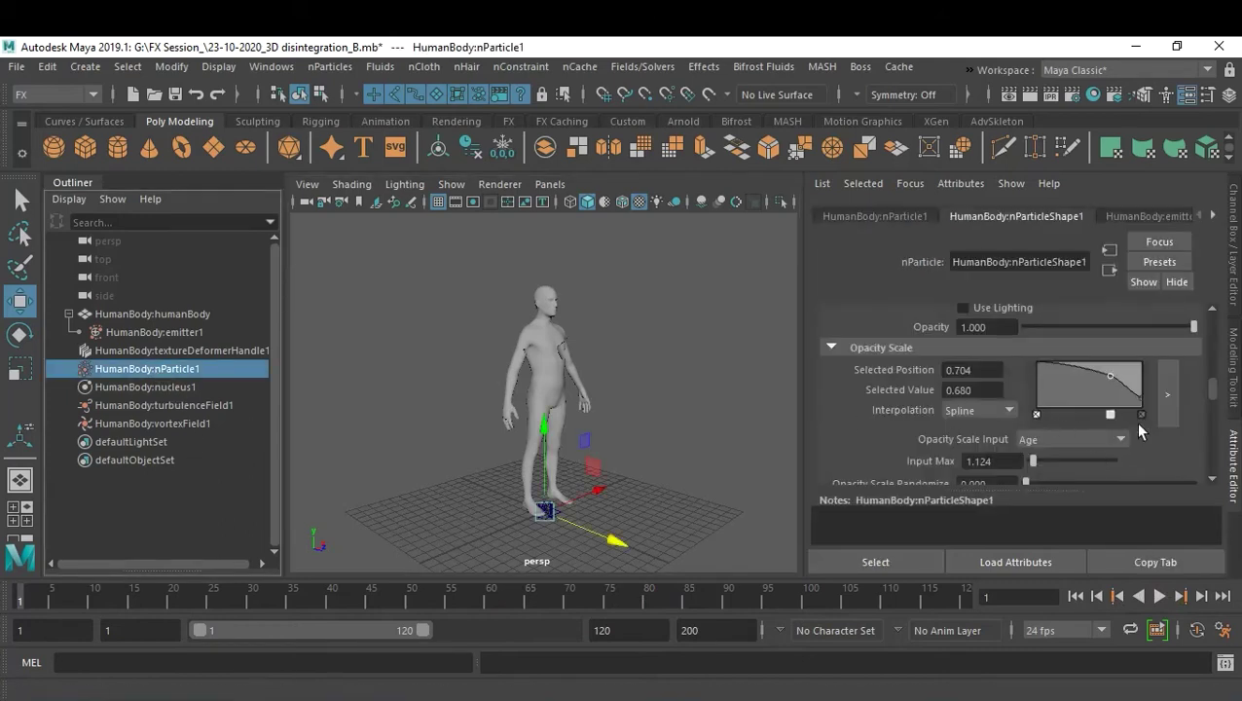
Step: Set the nParticle Color Input to Age
scroll(1134, 422, "down", 2)
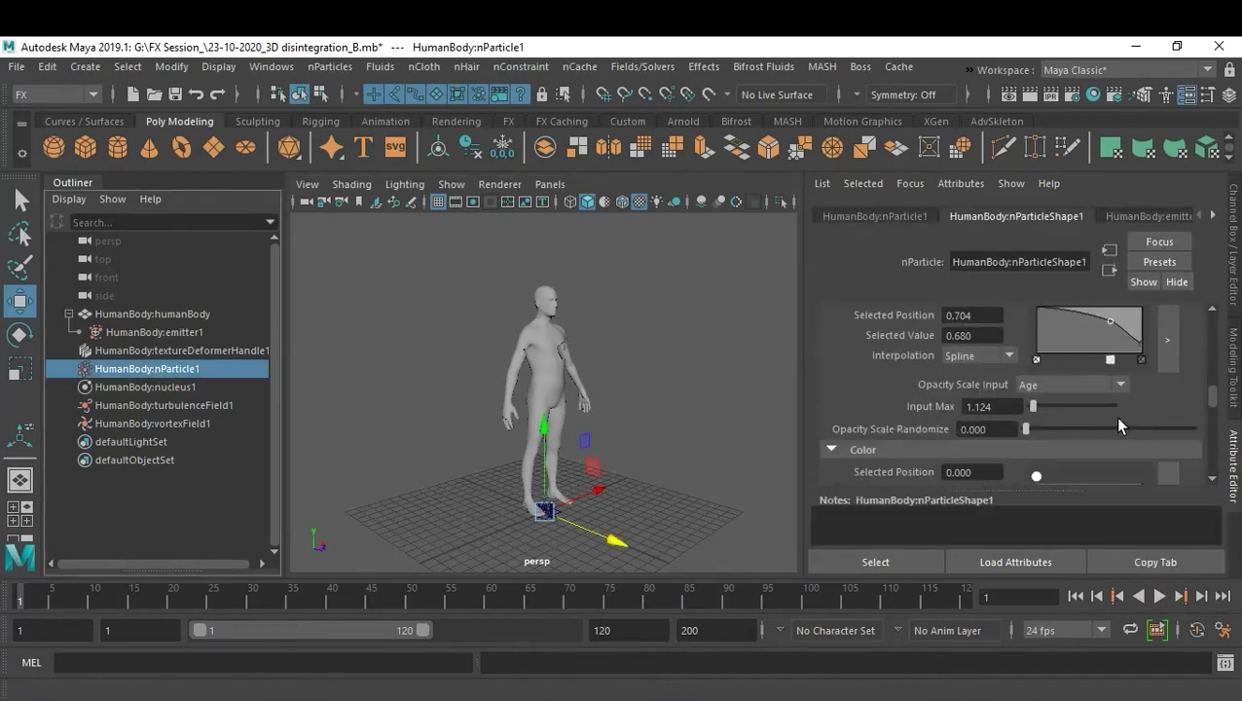
scroll(1114, 417, "down", 4)
scroll(1114, 416, "up", 2)
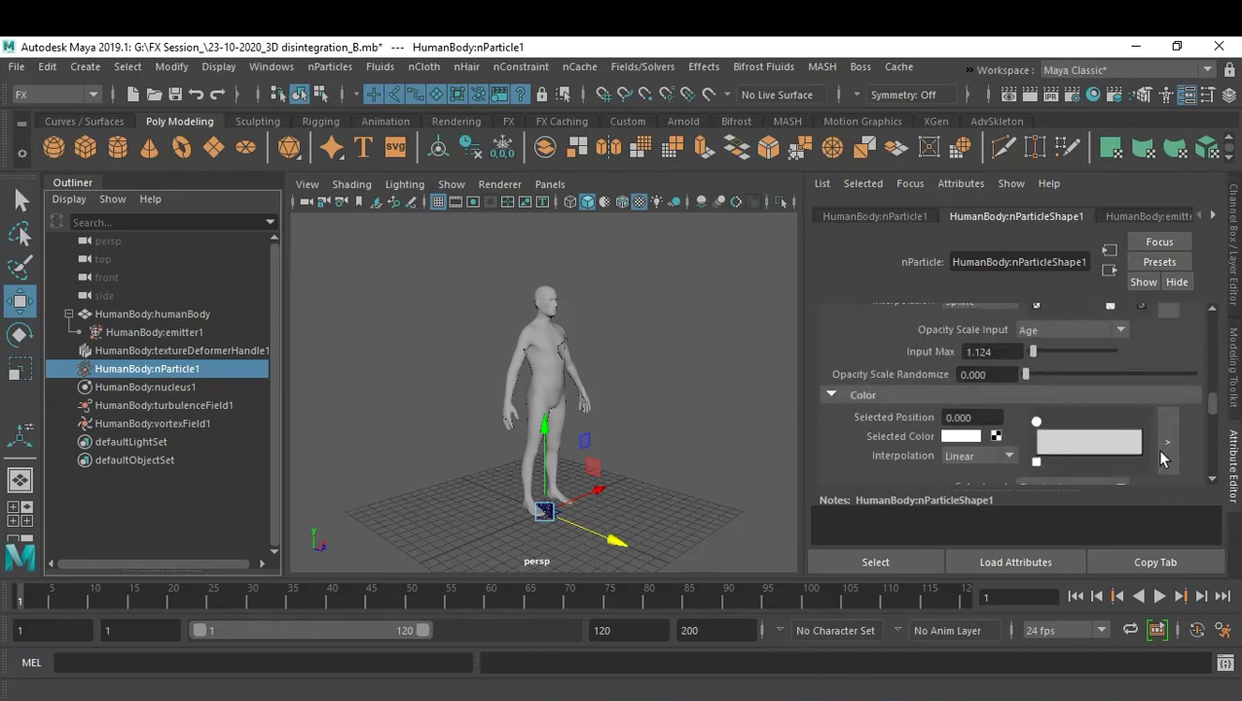
scroll(1139, 443, "down", 2)
left_click(1080, 433)
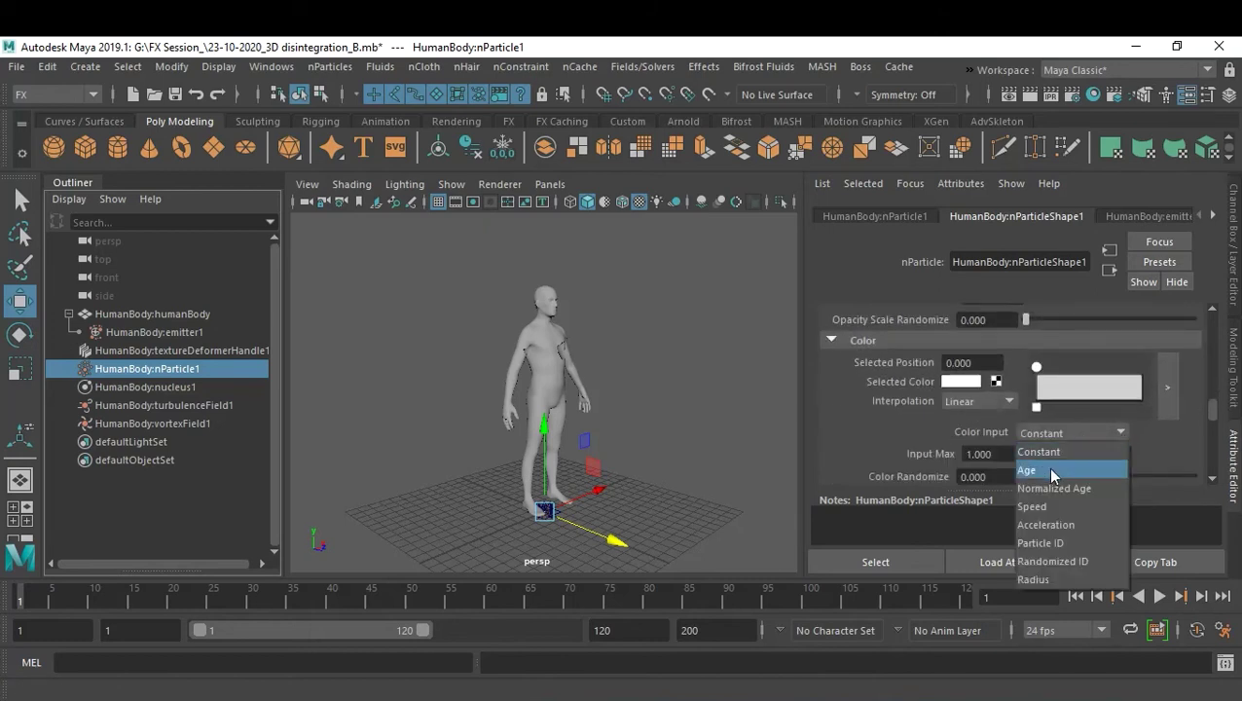
left_click(1027, 470)
Step: Make the colour ramp run from deep red to pink and play the simulation
left_click_drag(1100, 390, 1140, 390)
left_click(953, 382)
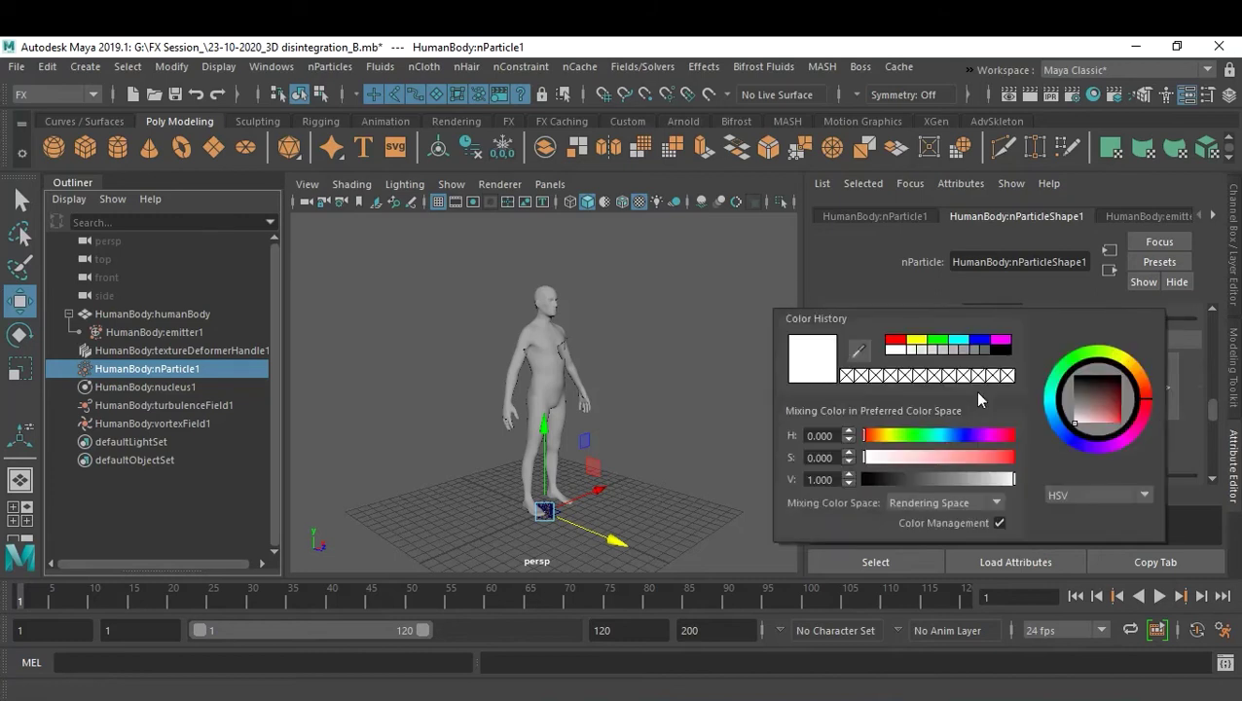
left_click(944, 457)
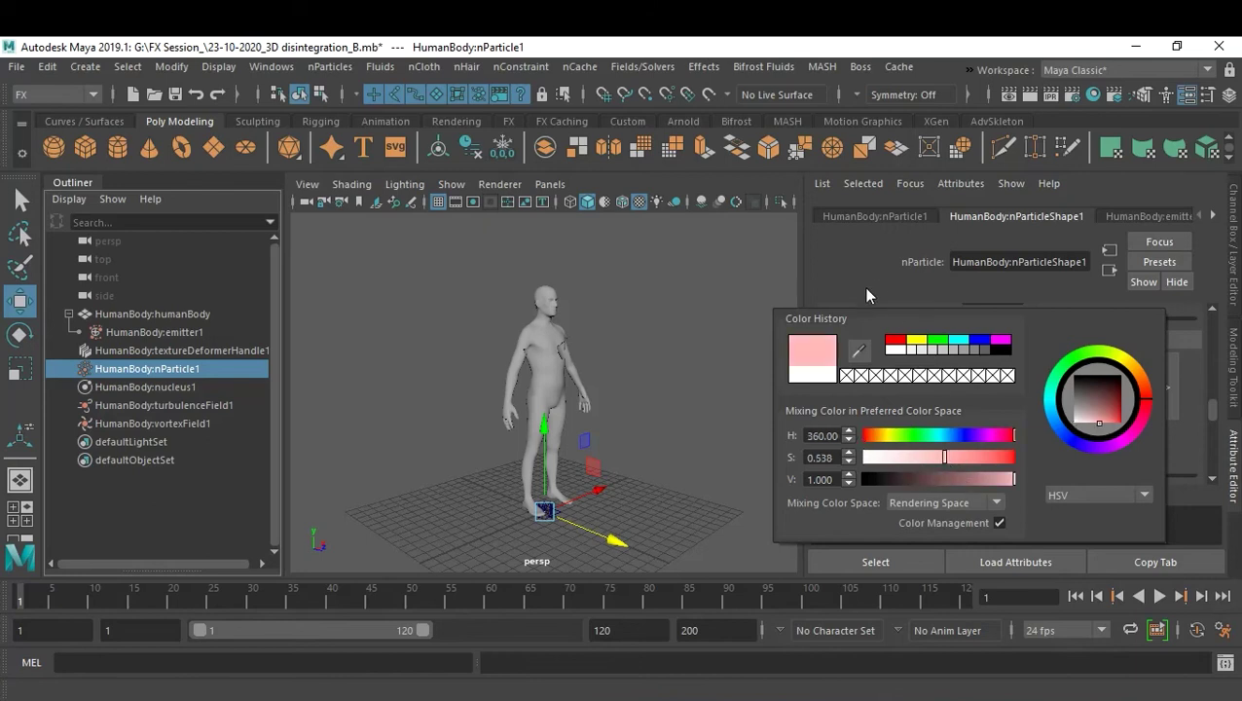
left_click(1037, 367)
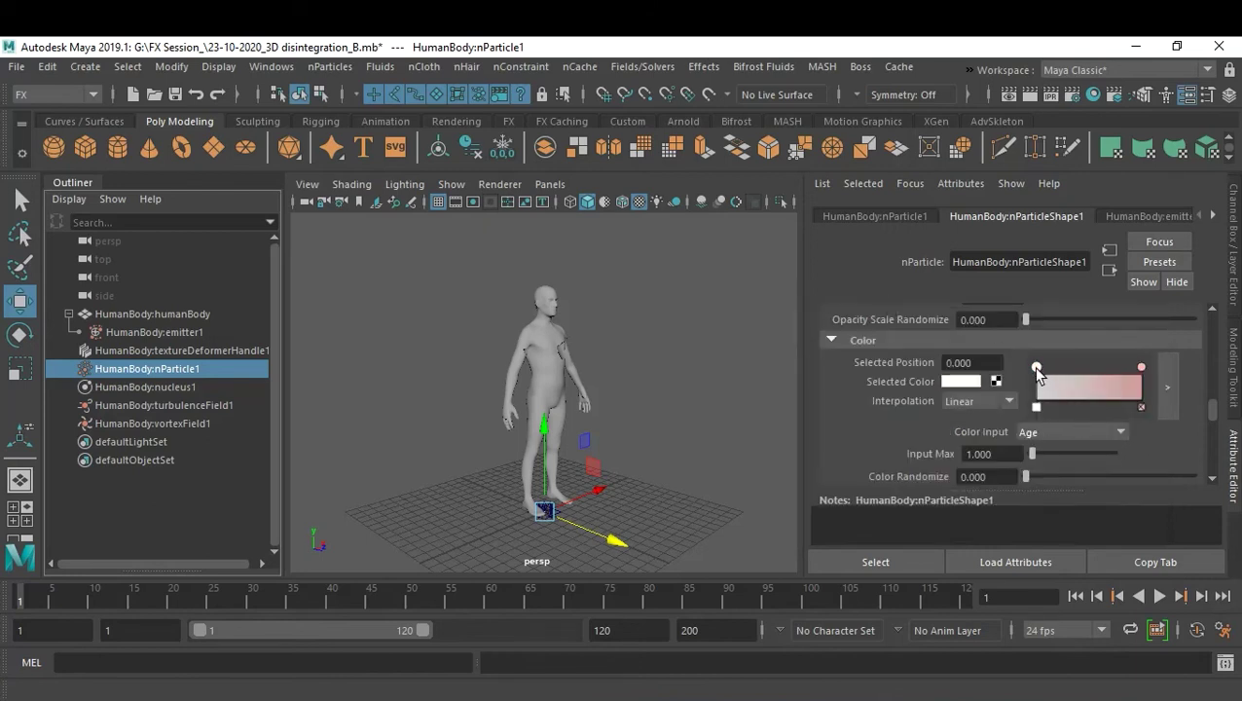
left_click(959, 381)
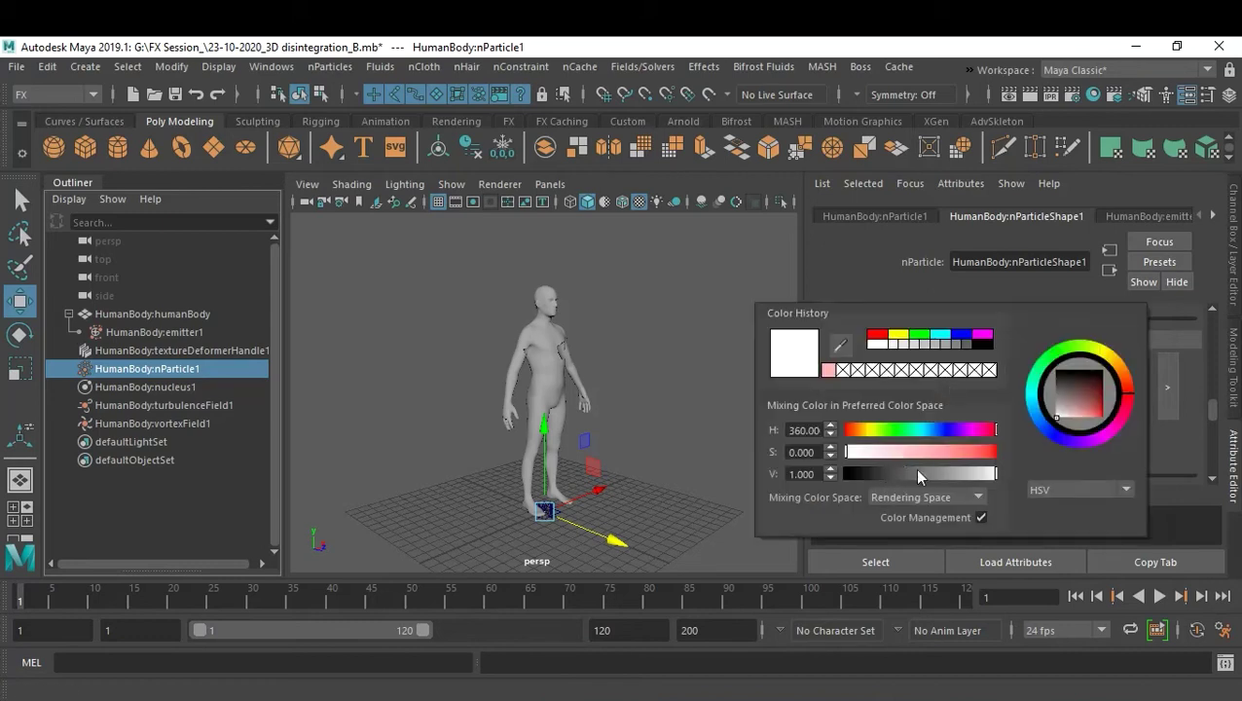
left_click_drag(947, 450, 905, 471)
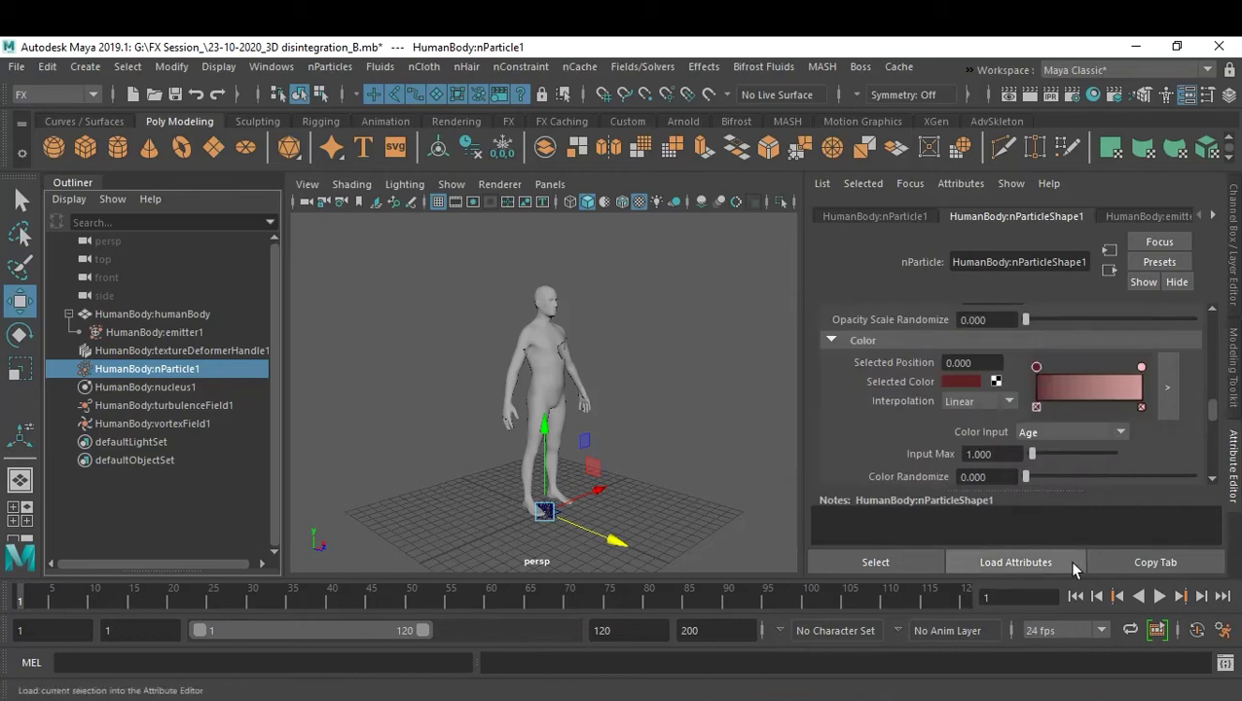
left_click(1159, 596)
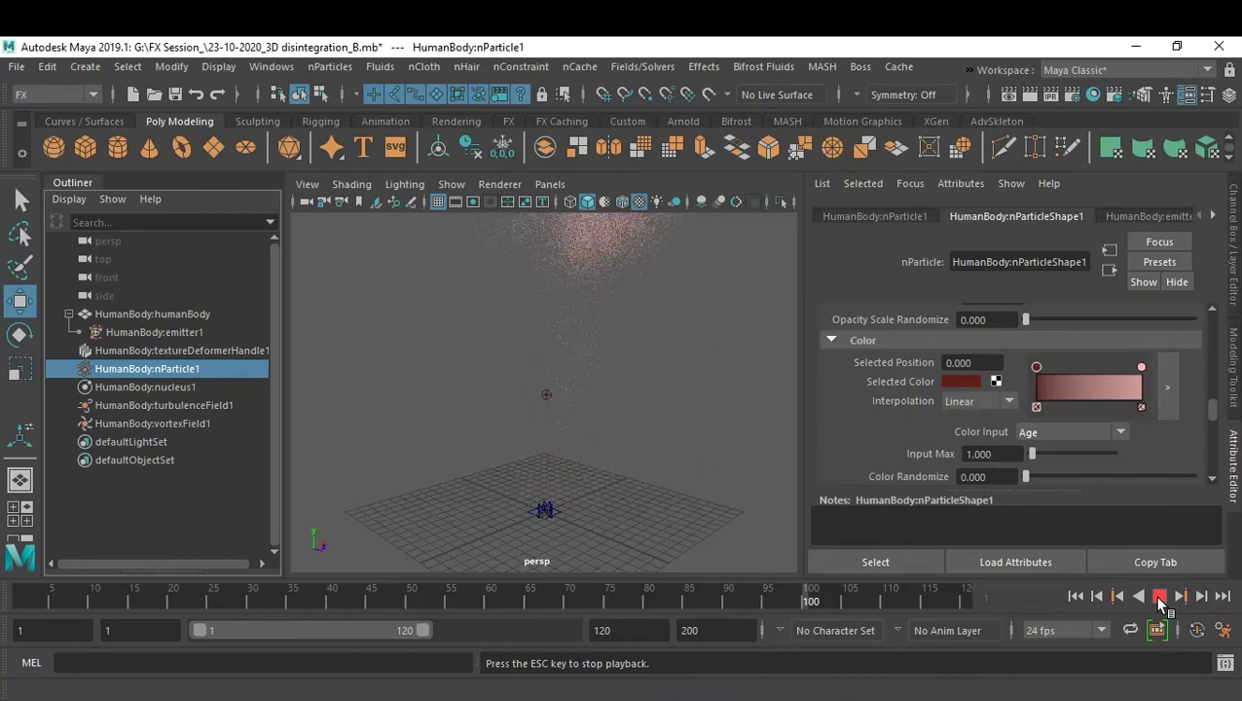
Step: Replay the simulation, pause at frame 61, and orbit around the red particle cloud
left_click(1157, 596)
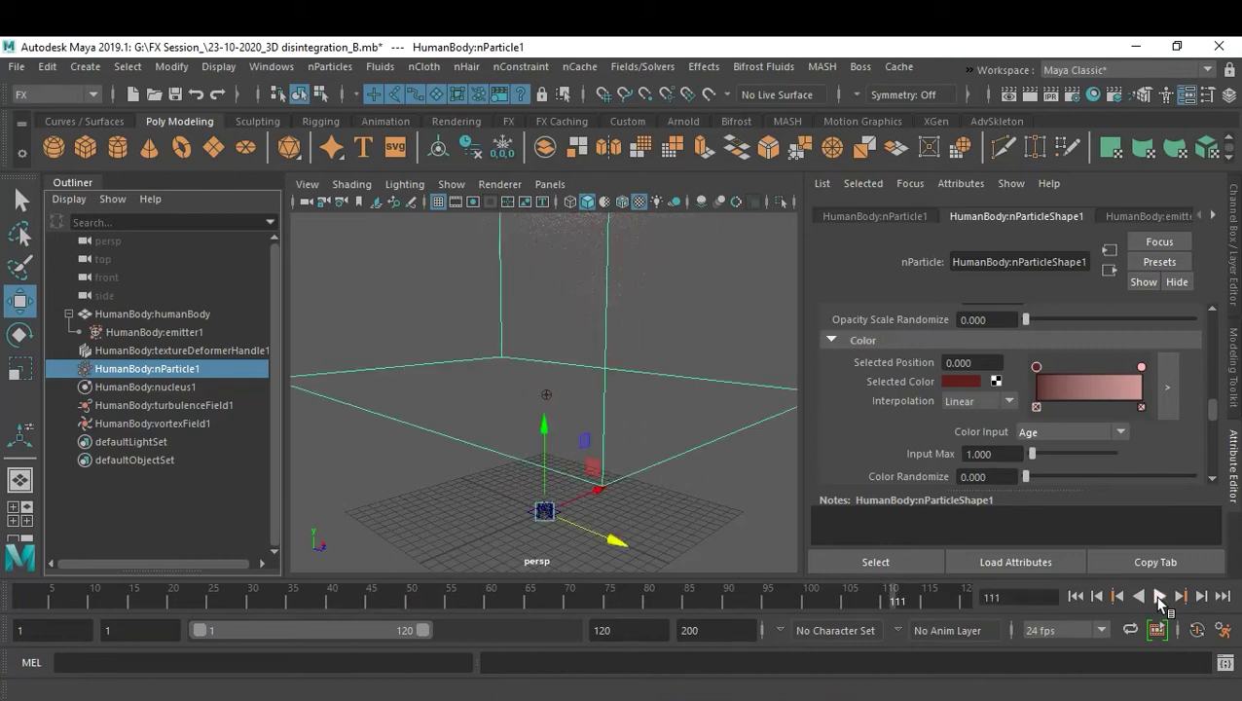
left_click(1157, 597)
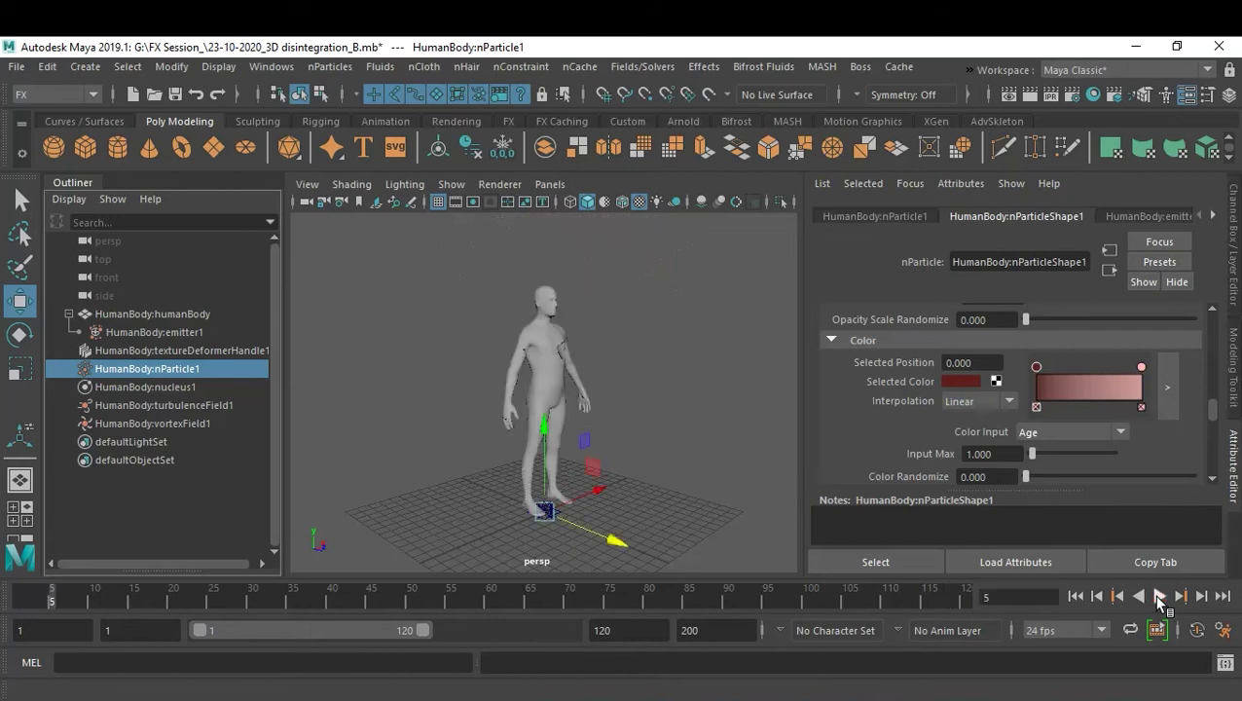
left_click(1157, 596)
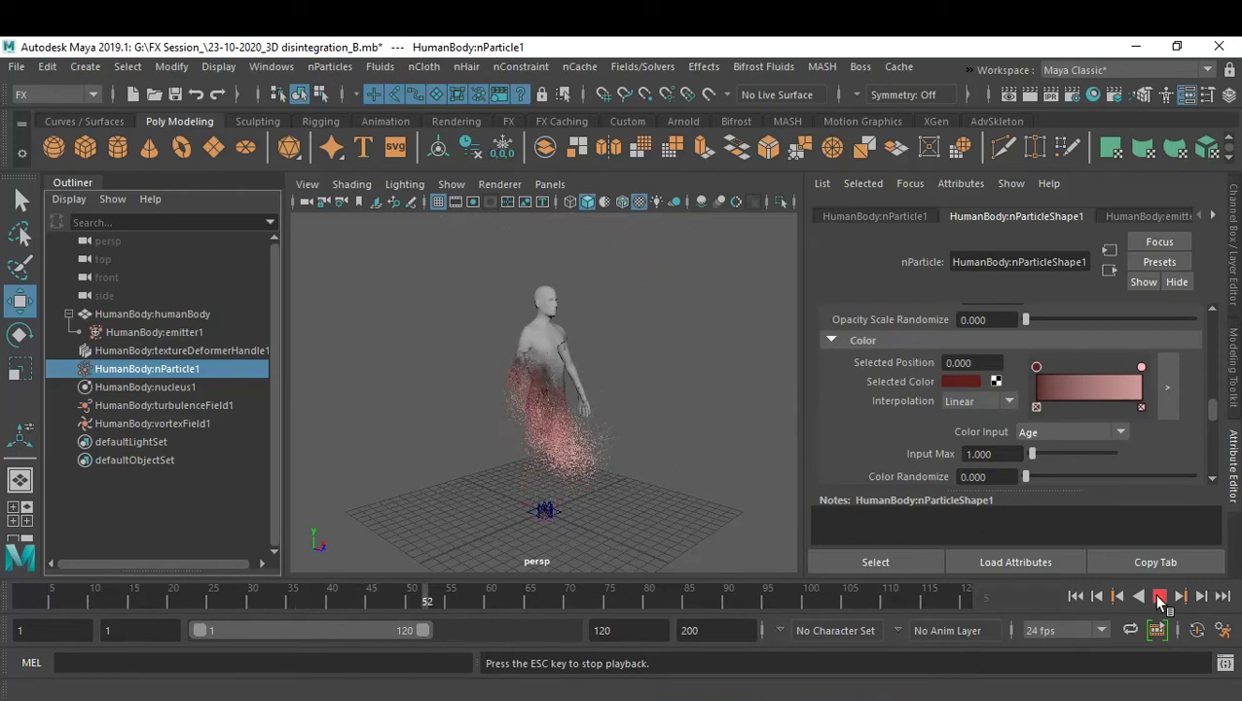
left_click(1158, 595)
scroll(654, 449, "up", 6)
left_click_drag(654, 444, 533, 442, "alt")
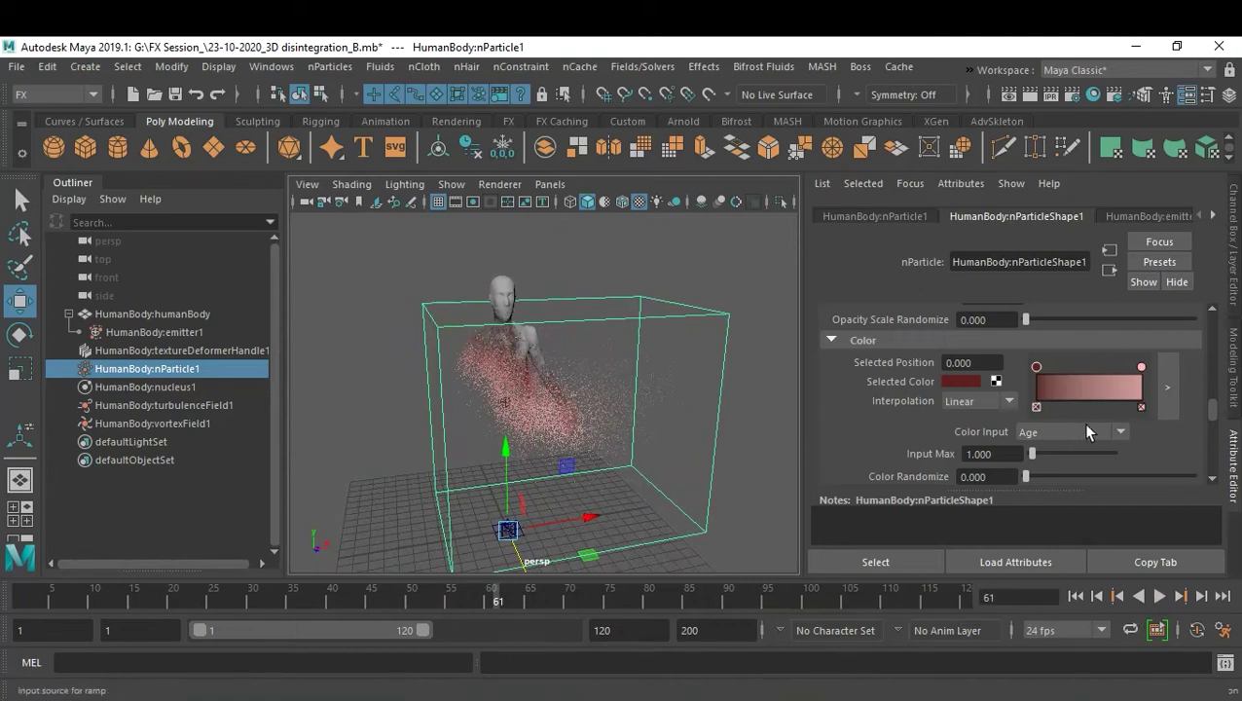
Step: Switch the nParticle Particle Render Type to MultiPoint
scroll(1083, 422, "up", 5)
scroll(1085, 425, "up", 5)
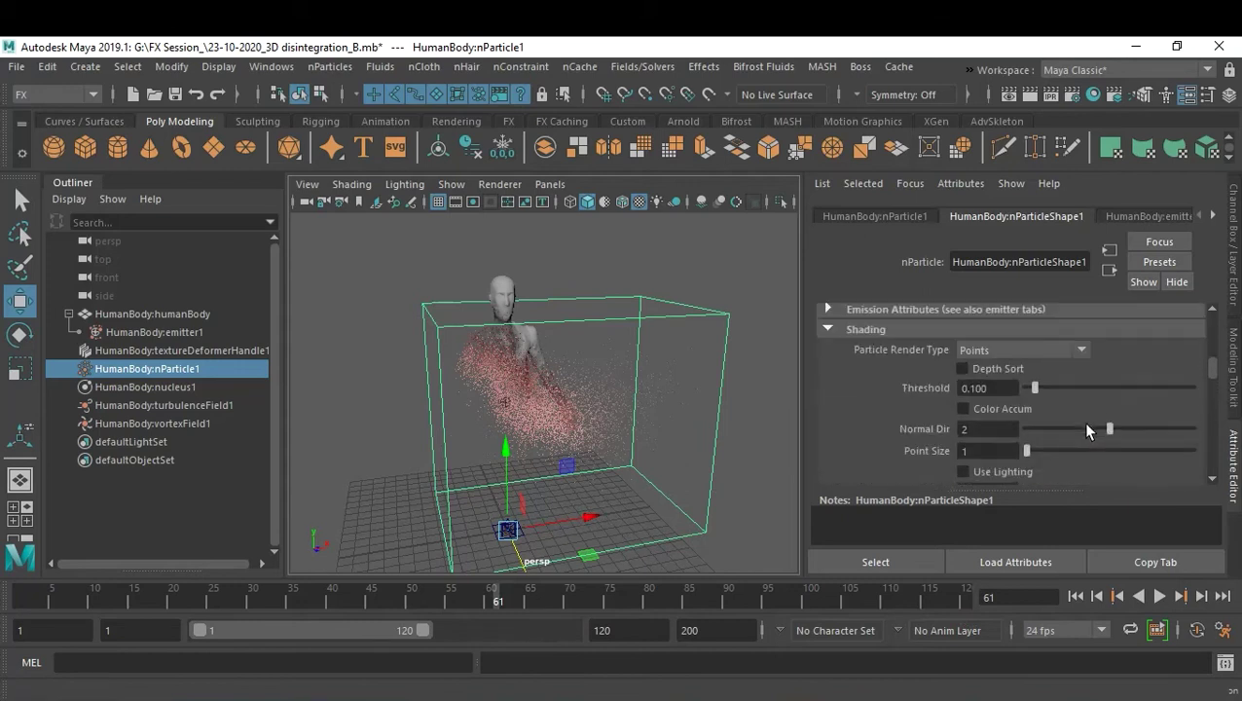
scroll(905, 423, "up", 2)
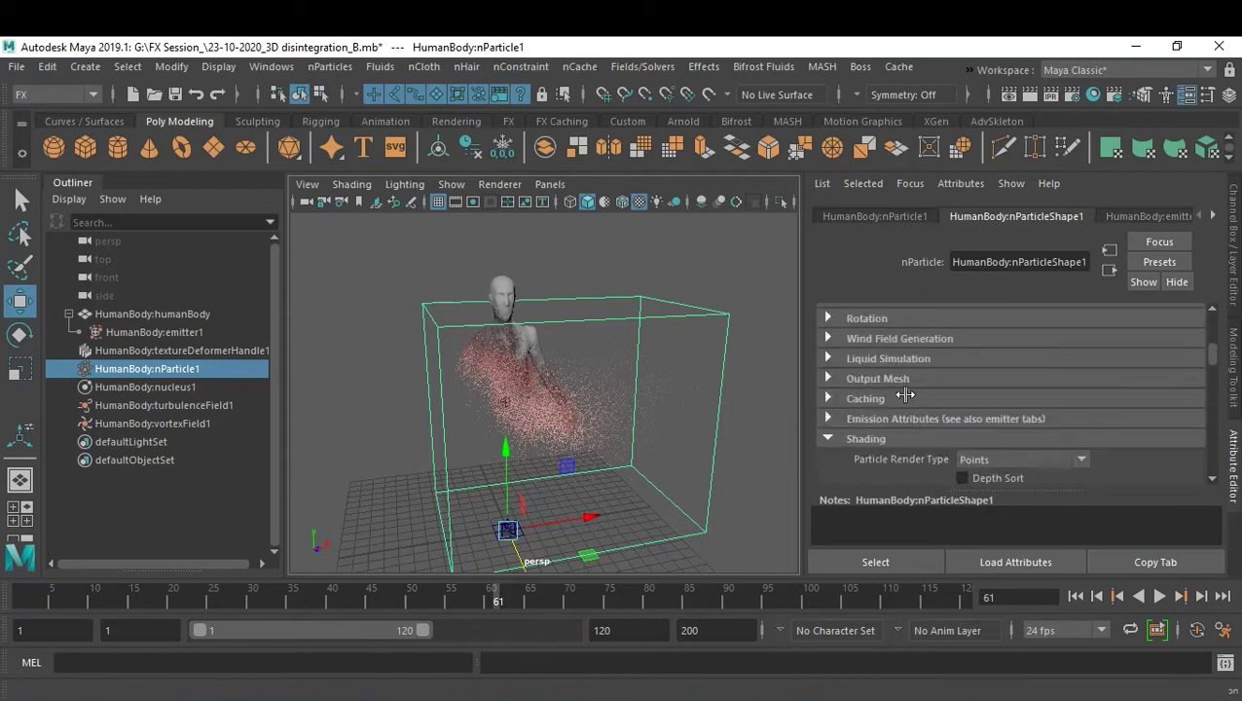
scroll(958, 401, "up", 4)
scroll(959, 389, "down", 4)
left_click(1018, 458)
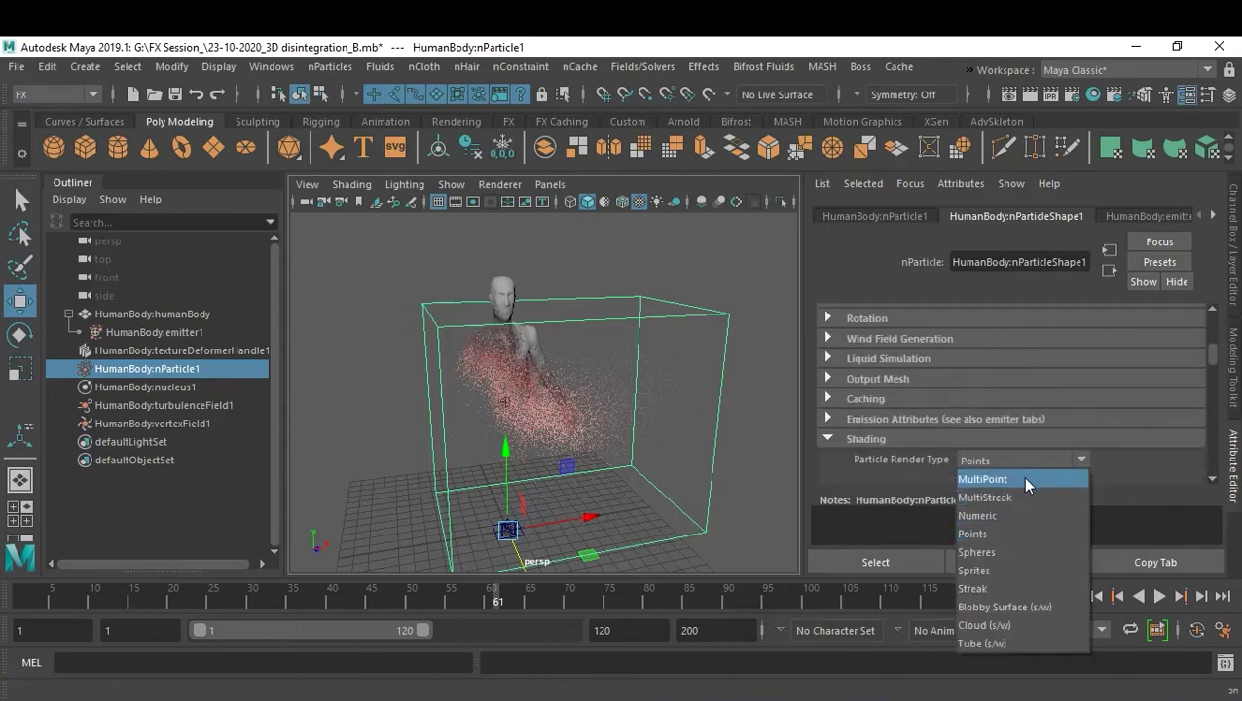
left_click(1022, 477)
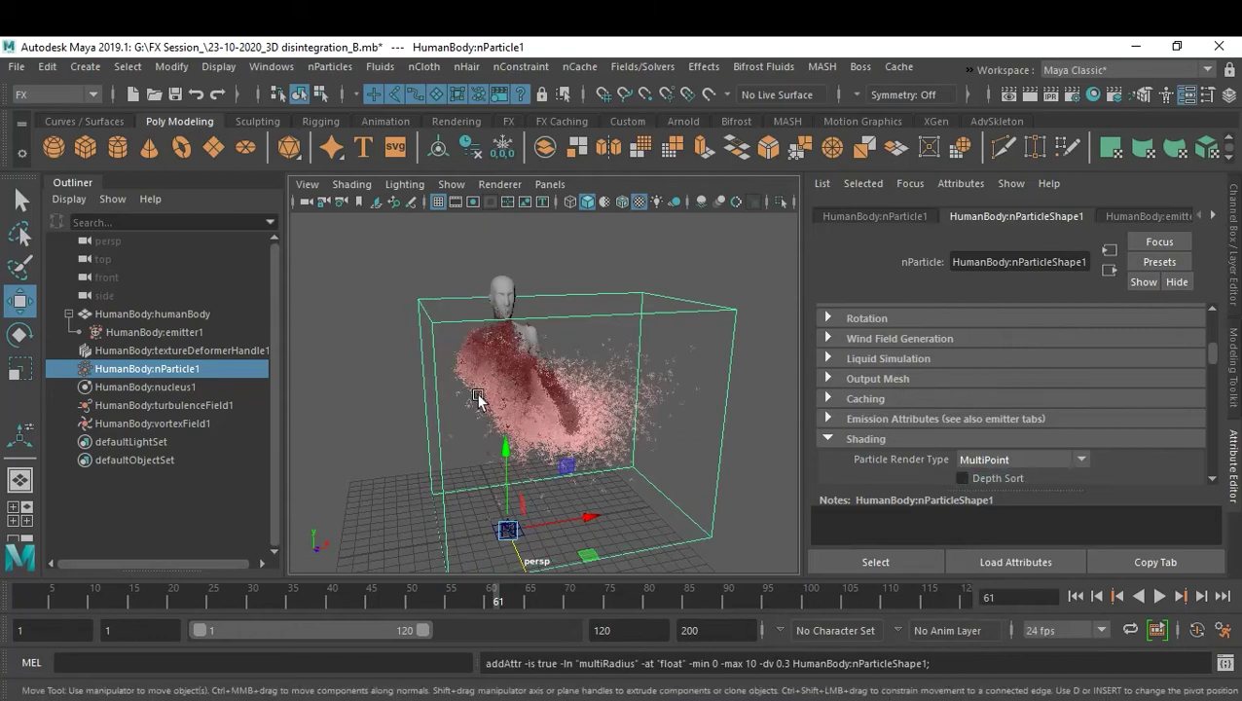
mouse_move(543, 399)
left_mouse_down("alt")
mouse_move(588, 428)
mouse_move(708, 416)
mouse_move(667, 389)
mouse_move(563, 404)
left_mouse_up("alt")
Step: Set Multi Radius to 1.278 and Multi Count to 8
scroll(594, 436, "up", 4)
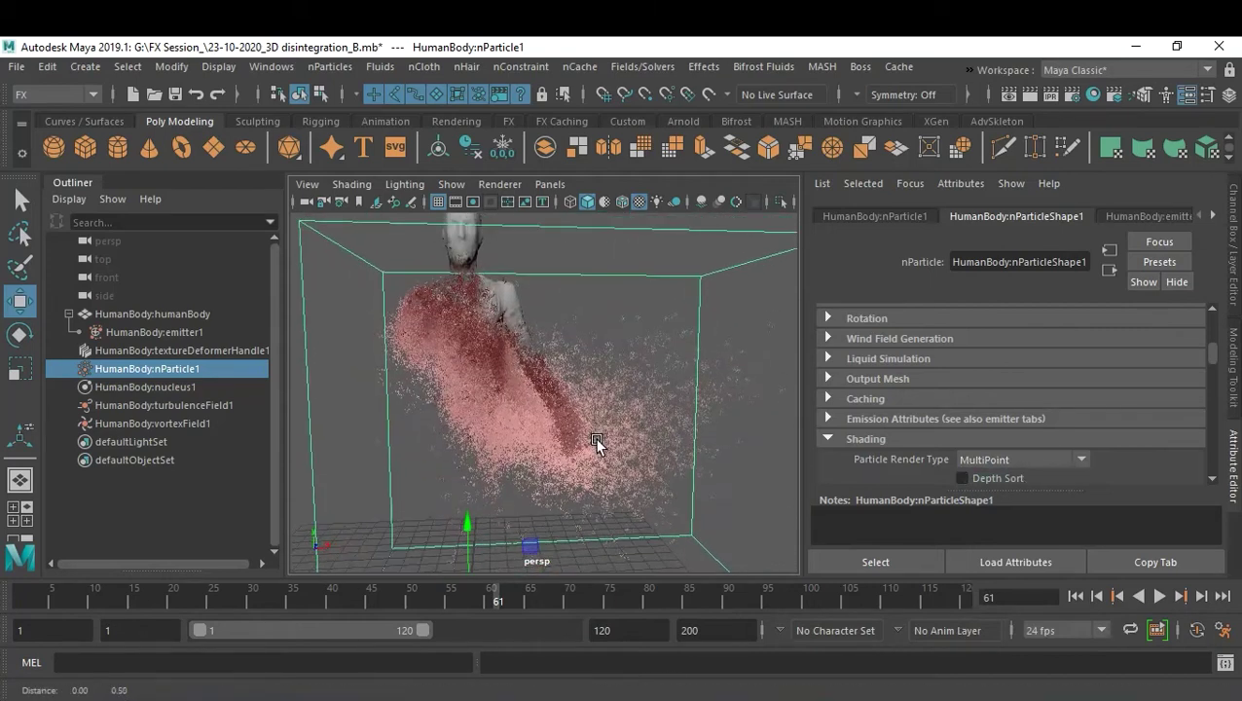
scroll(1141, 436, "down", 2)
scroll(1146, 445, "down", 2)
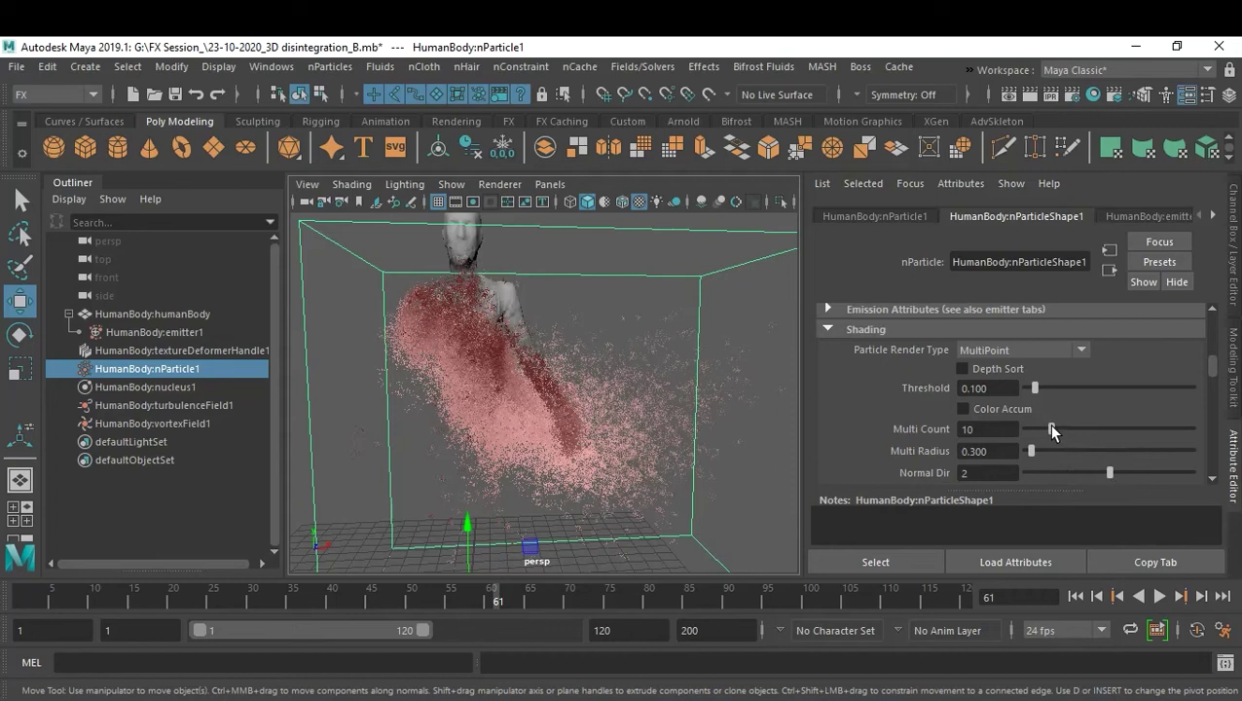
left_click_drag(1038, 453, 1046, 449)
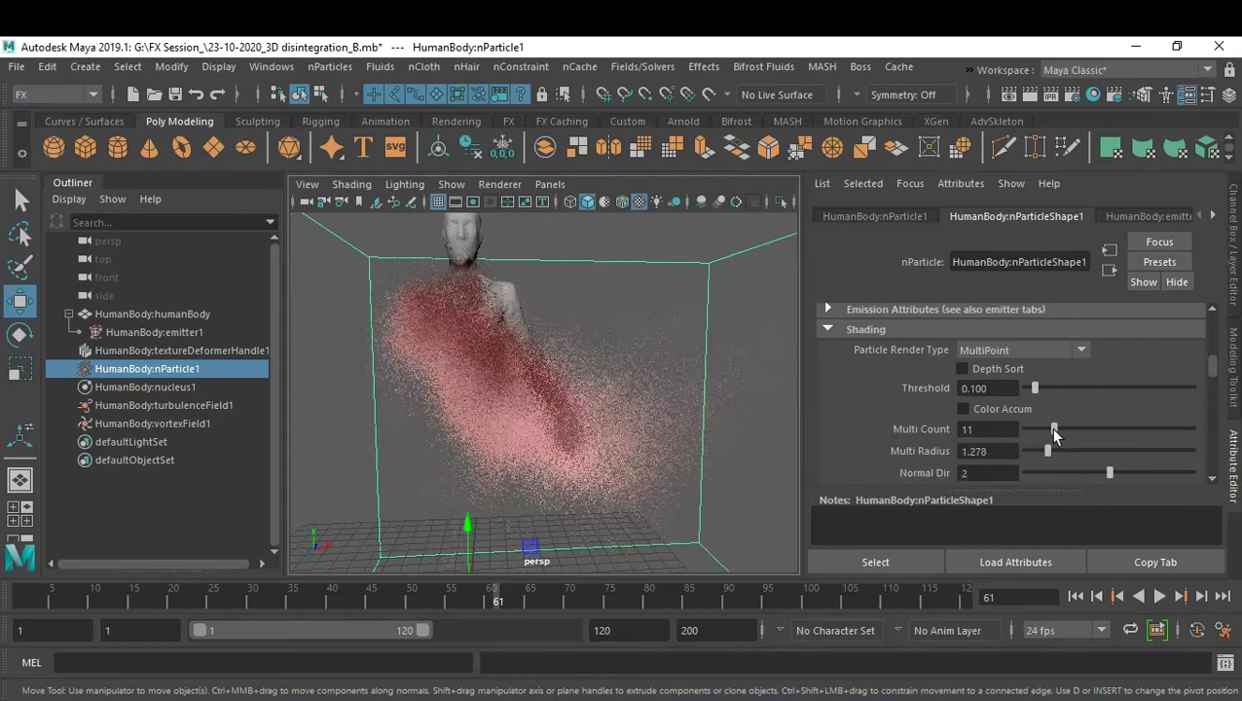
mouse_move(1050, 431)
left_mouse_down()
mouse_move(1024, 429)
mouse_move(1048, 437)
left_mouse_up()
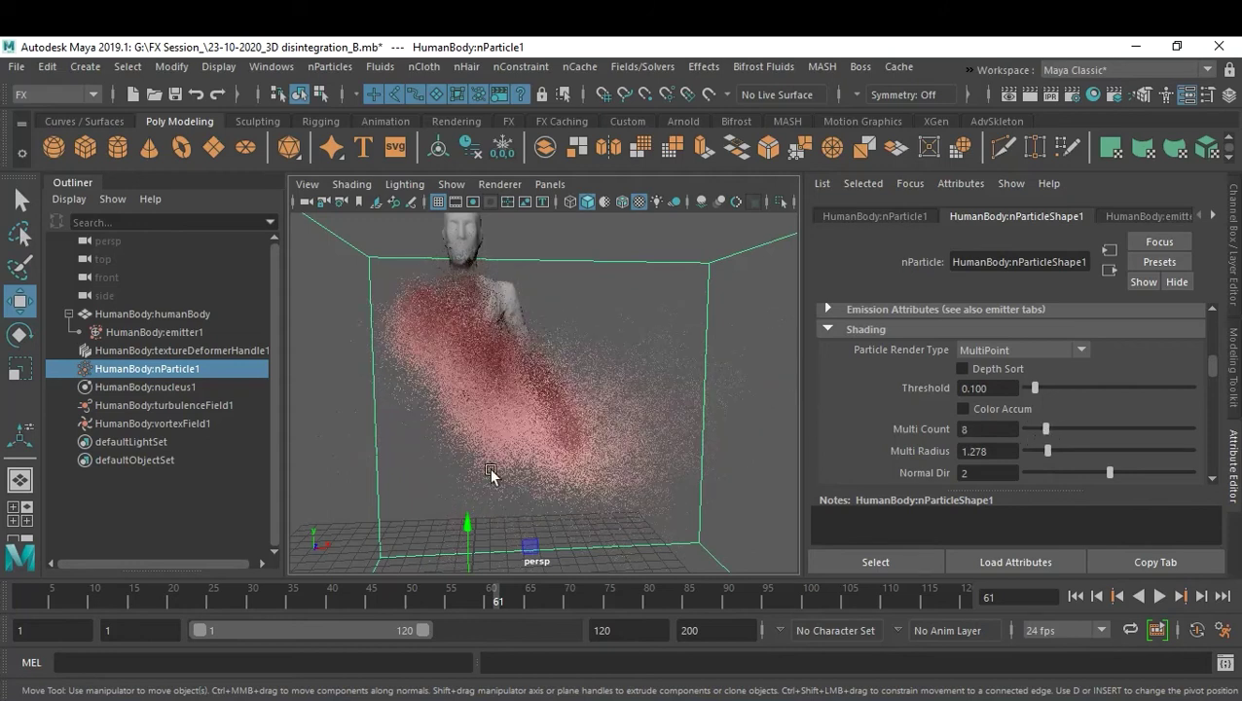
Step: Try Color Accum and Use Lighting, leave both off, and rewind to frame 1
left_click_drag(513, 457, 543, 424, "alt")
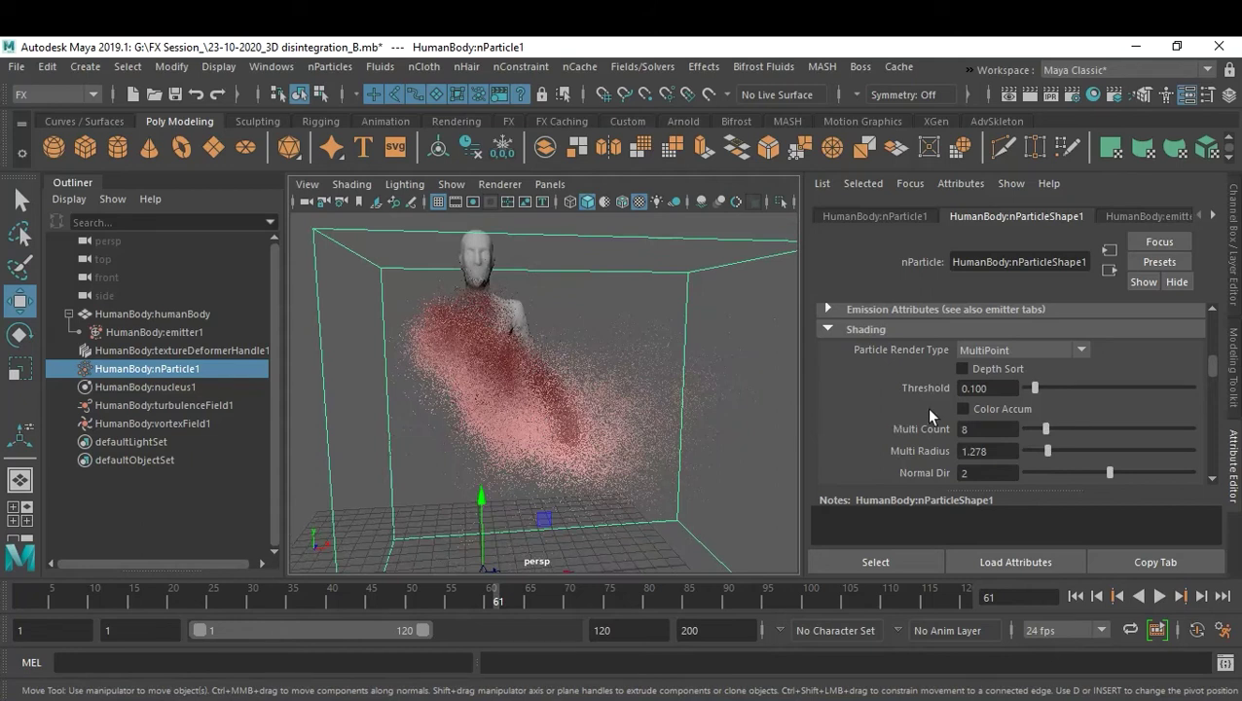
left_click(963, 409)
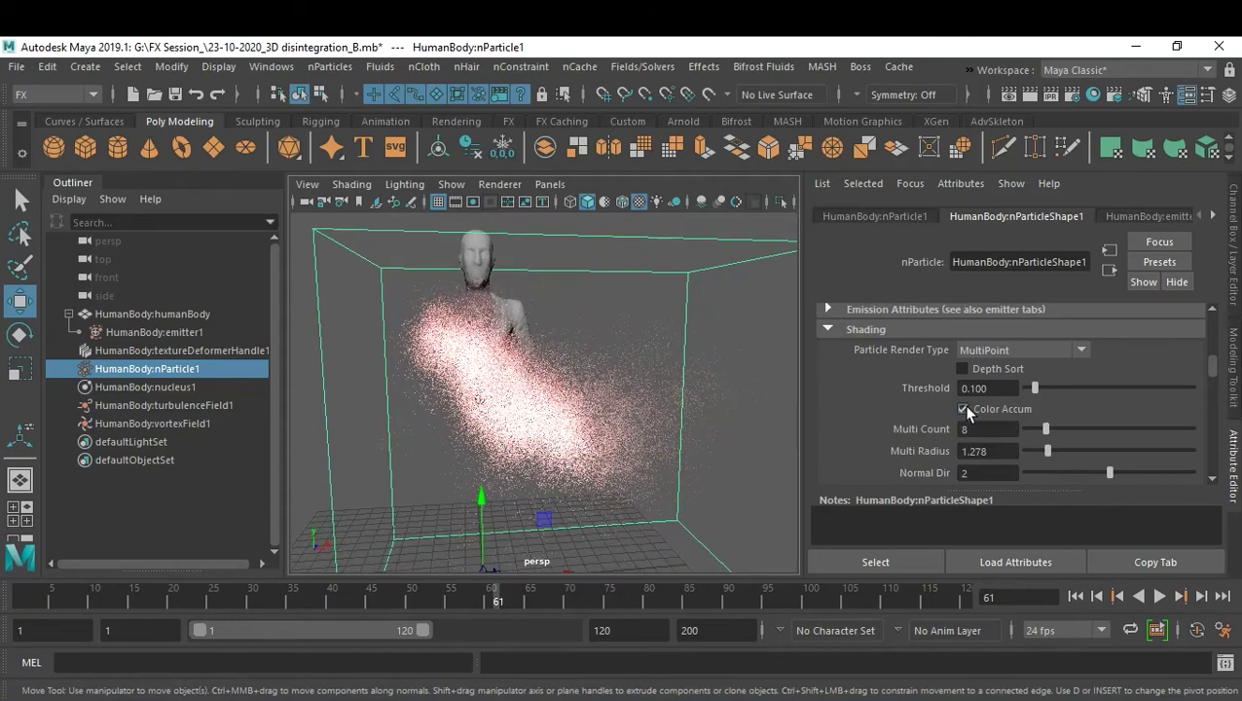
left_click(964, 409)
scroll(982, 422, "down", 2)
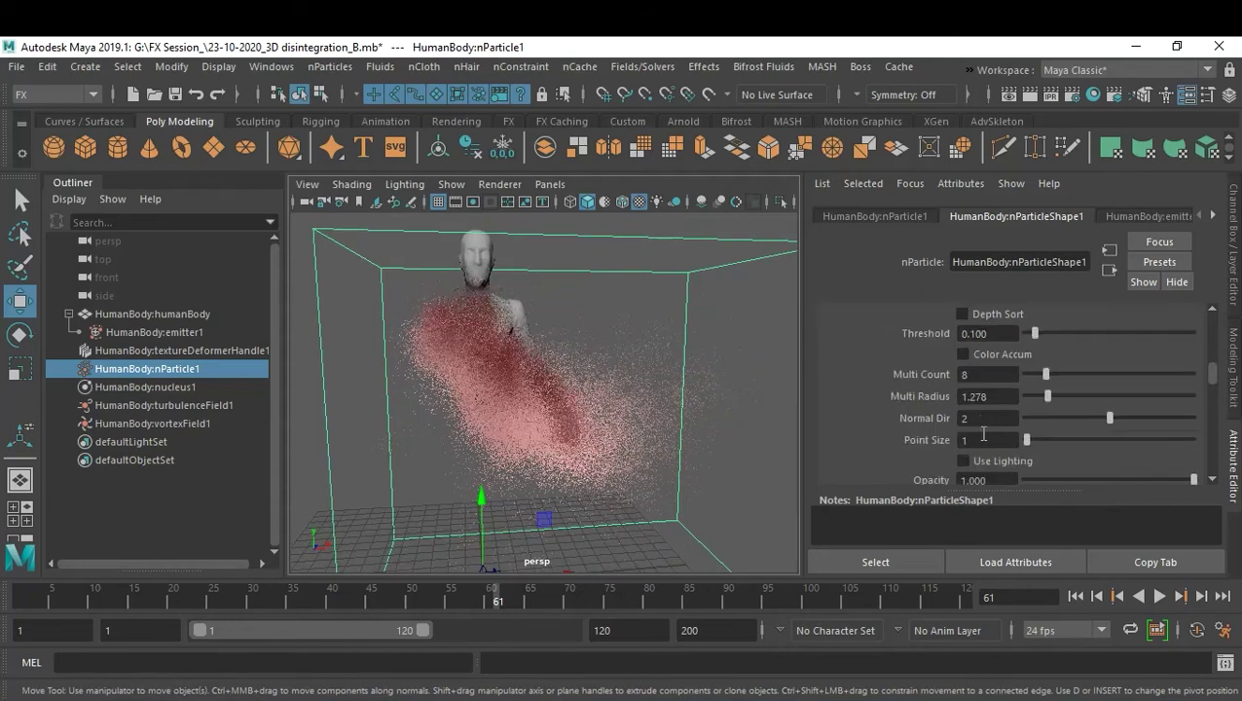
left_click(964, 460)
left_click(963, 461)
left_click_drag(613, 408, 666, 387, "alt")
left_click(1075, 595)
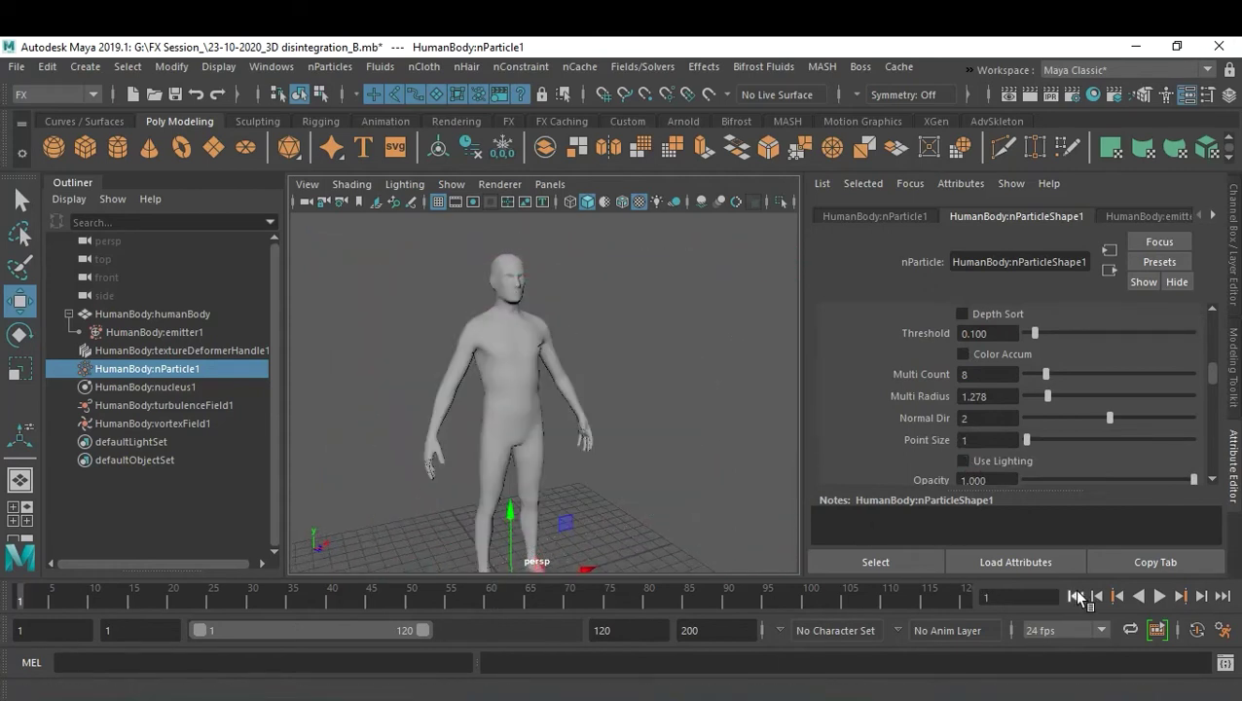
Step: Play the simulation from frame 1 and stop at frame 44 as the legs dissolve
scroll(596, 444, "down", 4)
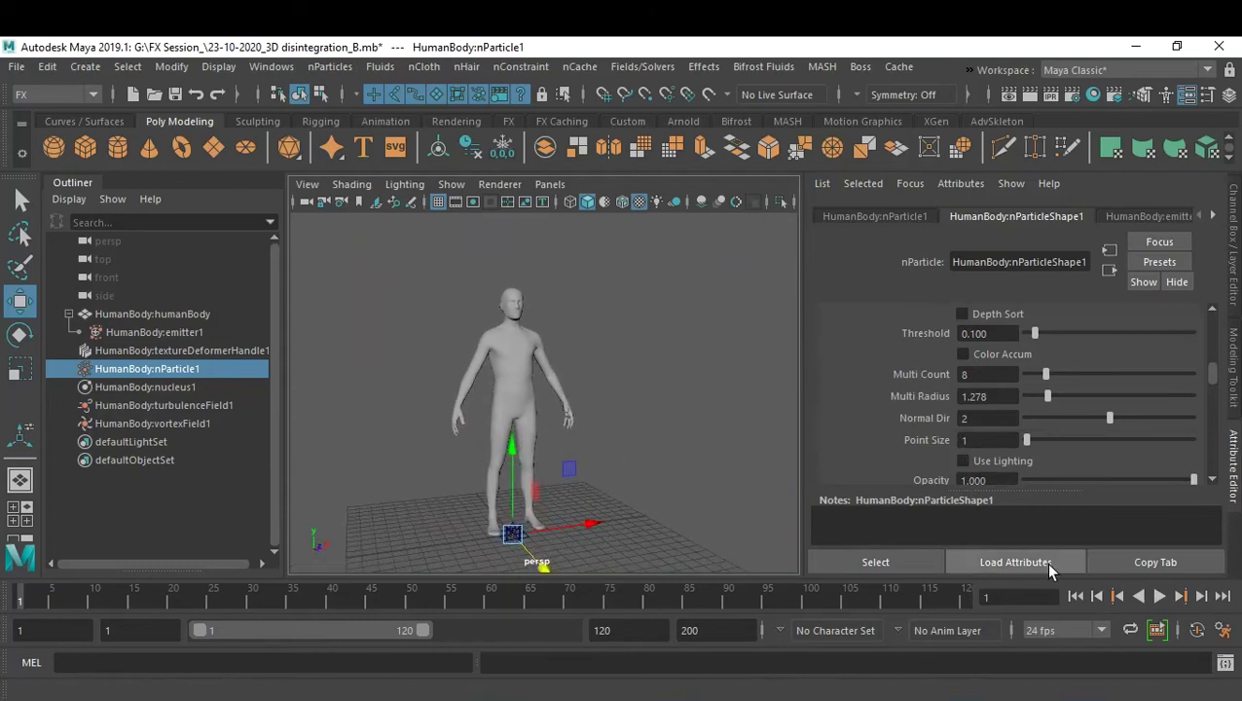
left_click(1160, 595)
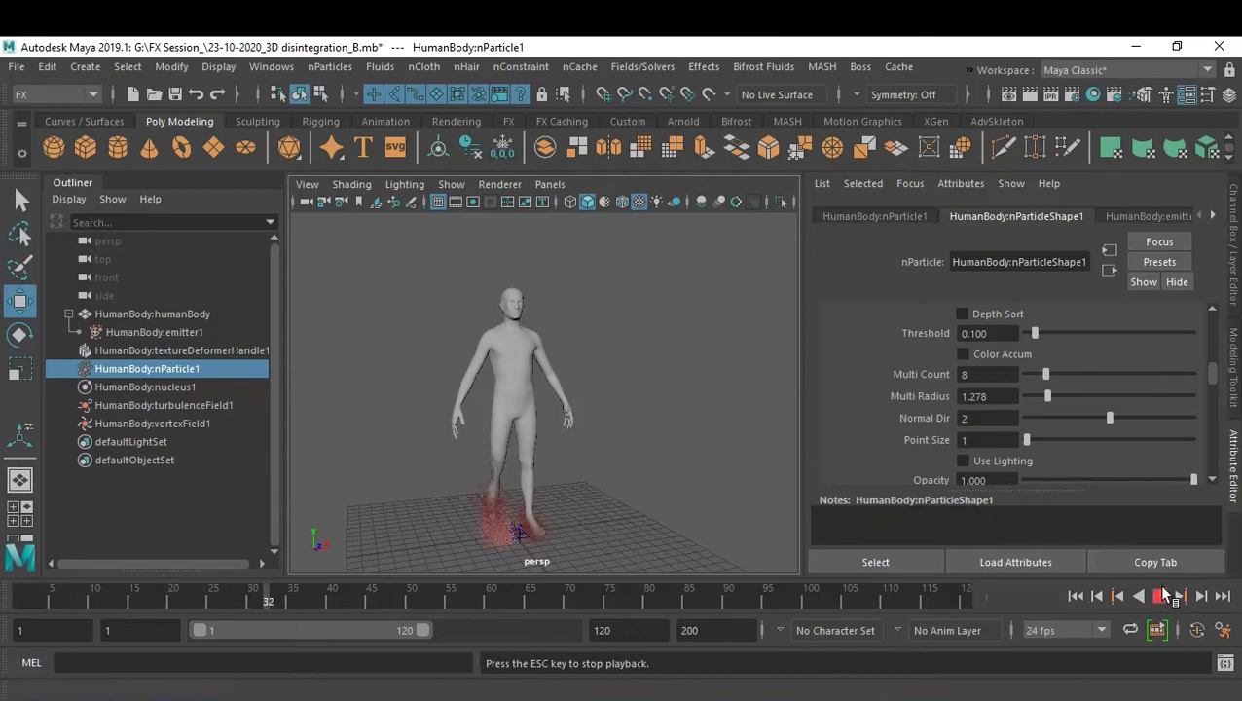
left_click(1165, 594)
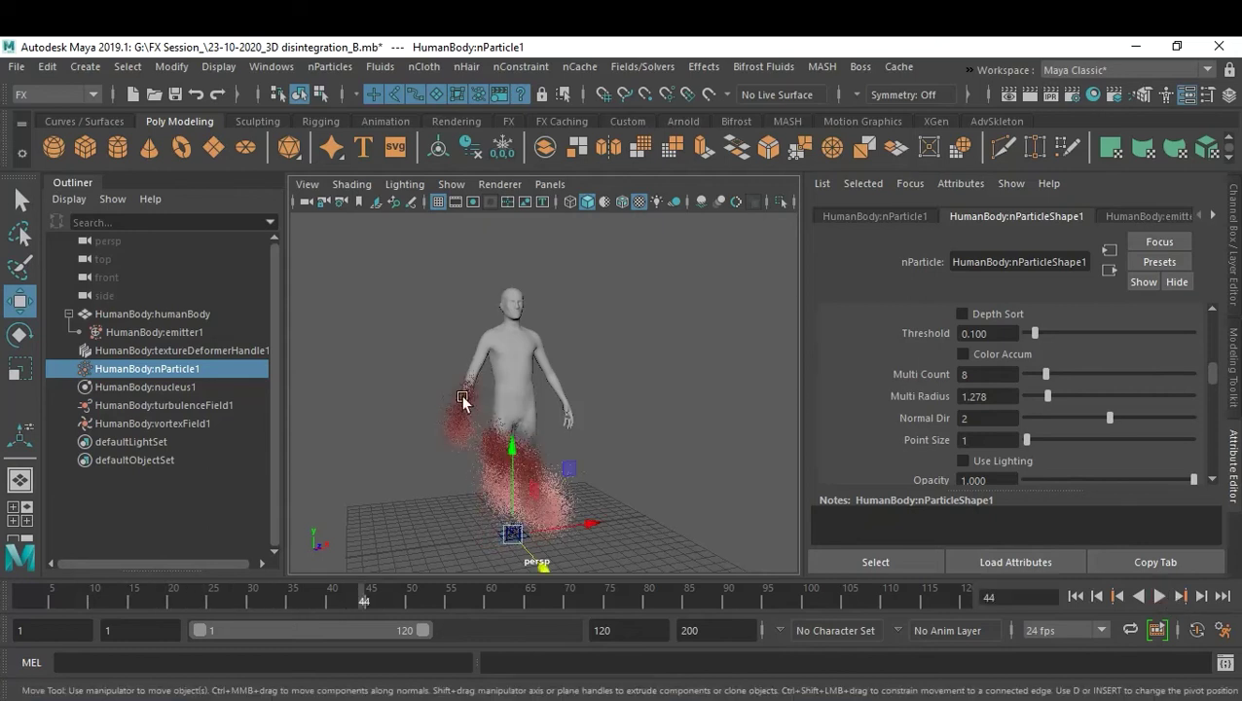
Step: Switch the viewport background to black and deselect everything
key("alt+b")
key("alt+b")
key("alt+b")
mouse_move(646, 369)
left_mouse_down("alt")
mouse_move(669, 376)
mouse_move(660, 369)
left_mouse_up("alt")
left_click(661, 371)
scroll(664, 379, "up", 1)
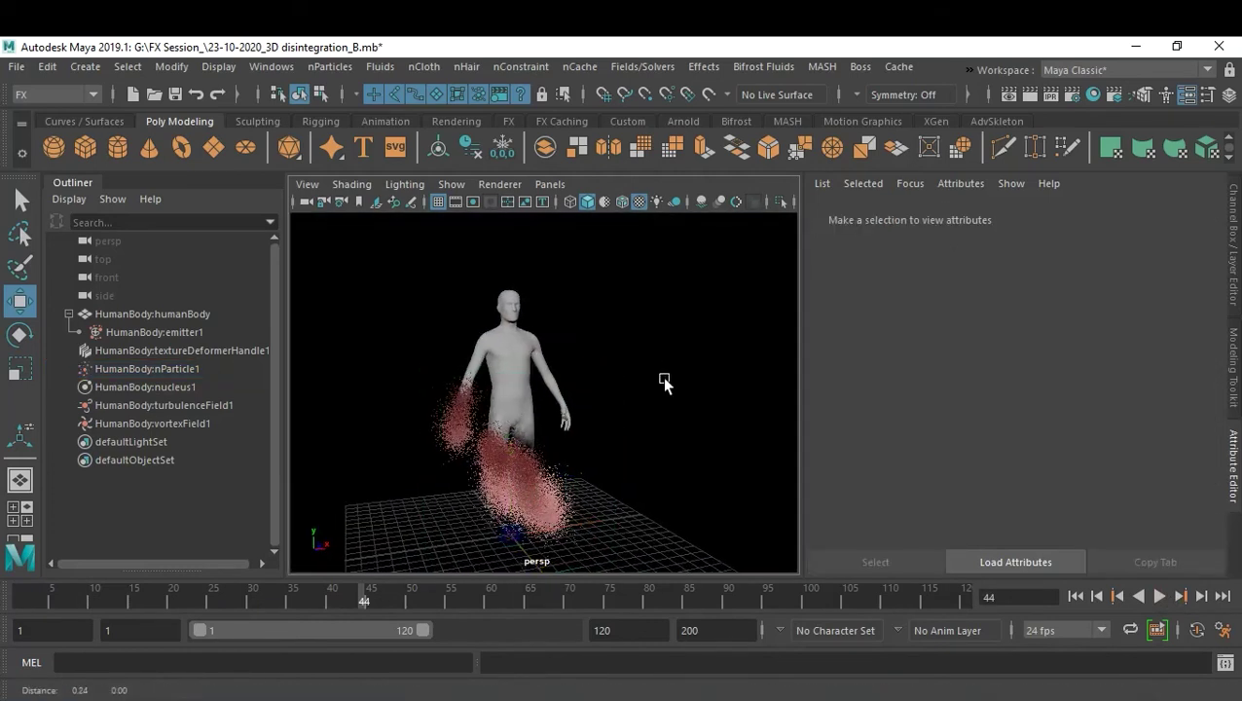
Step: Enable Viewport 2.0 Multisampling Anti-aliasing at 8 samples, then rewind to frame 1
left_click(490, 185)
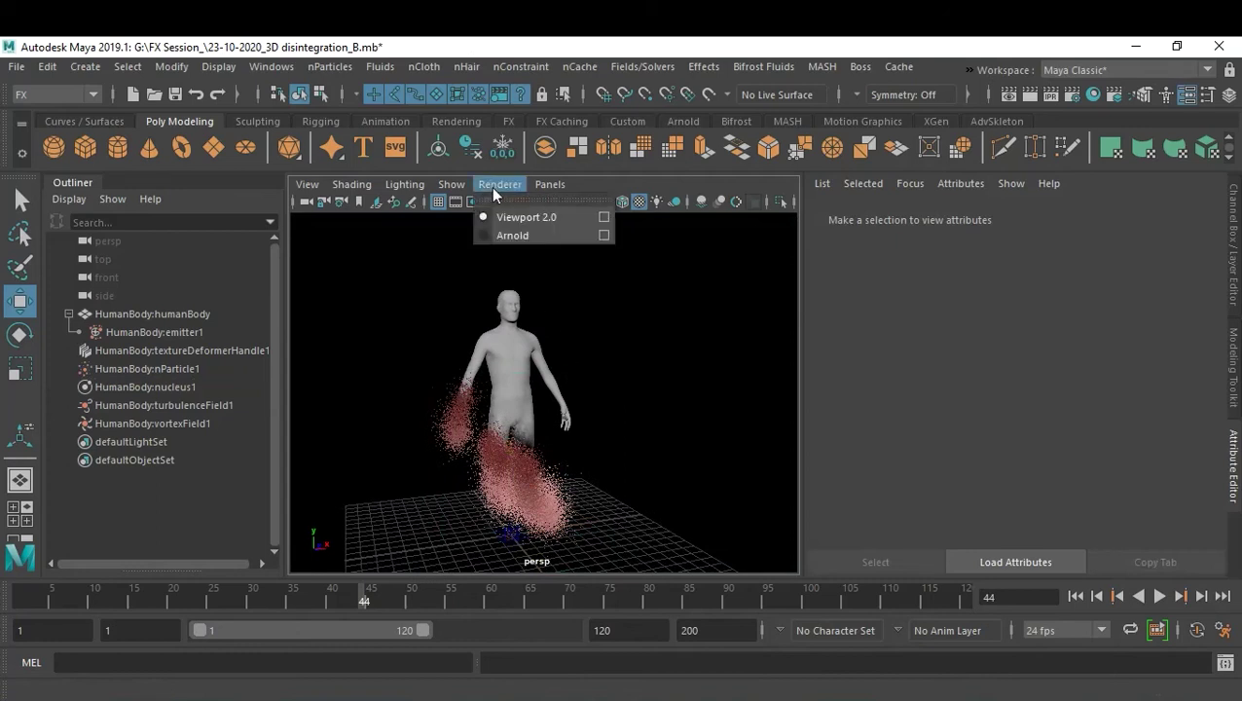
left_click(602, 219)
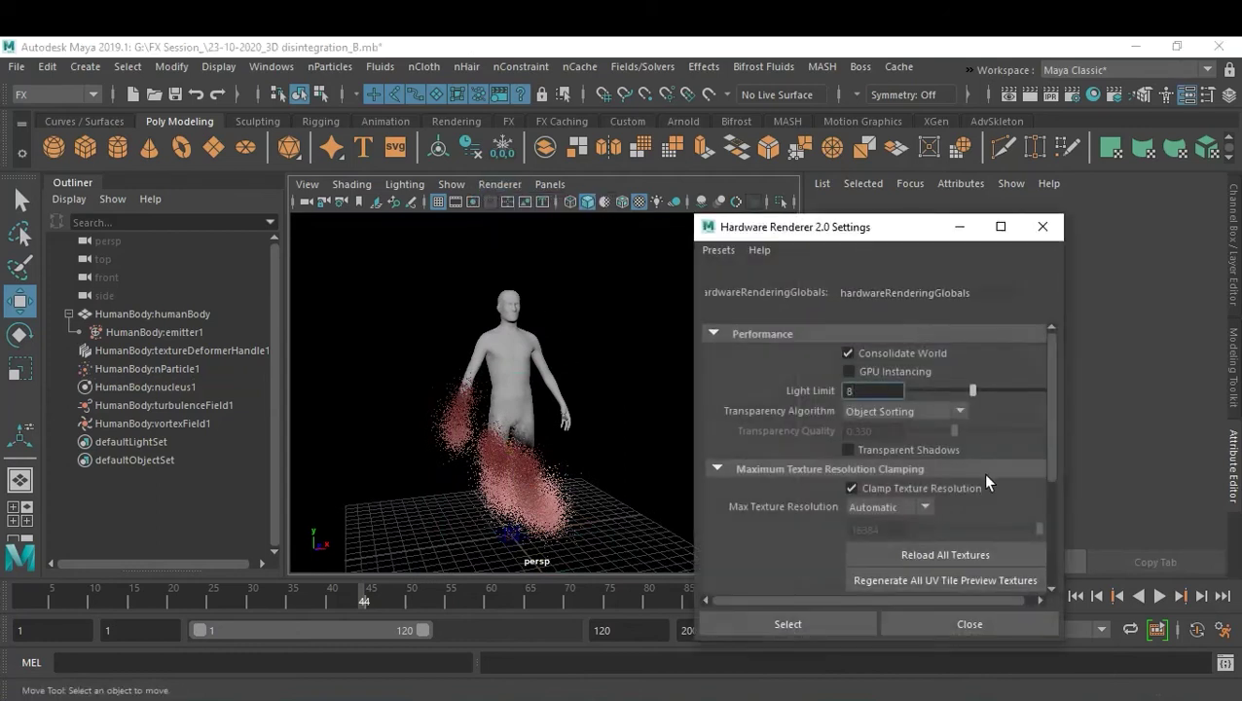
scroll(987, 481, "down", 5)
left_click(760, 502)
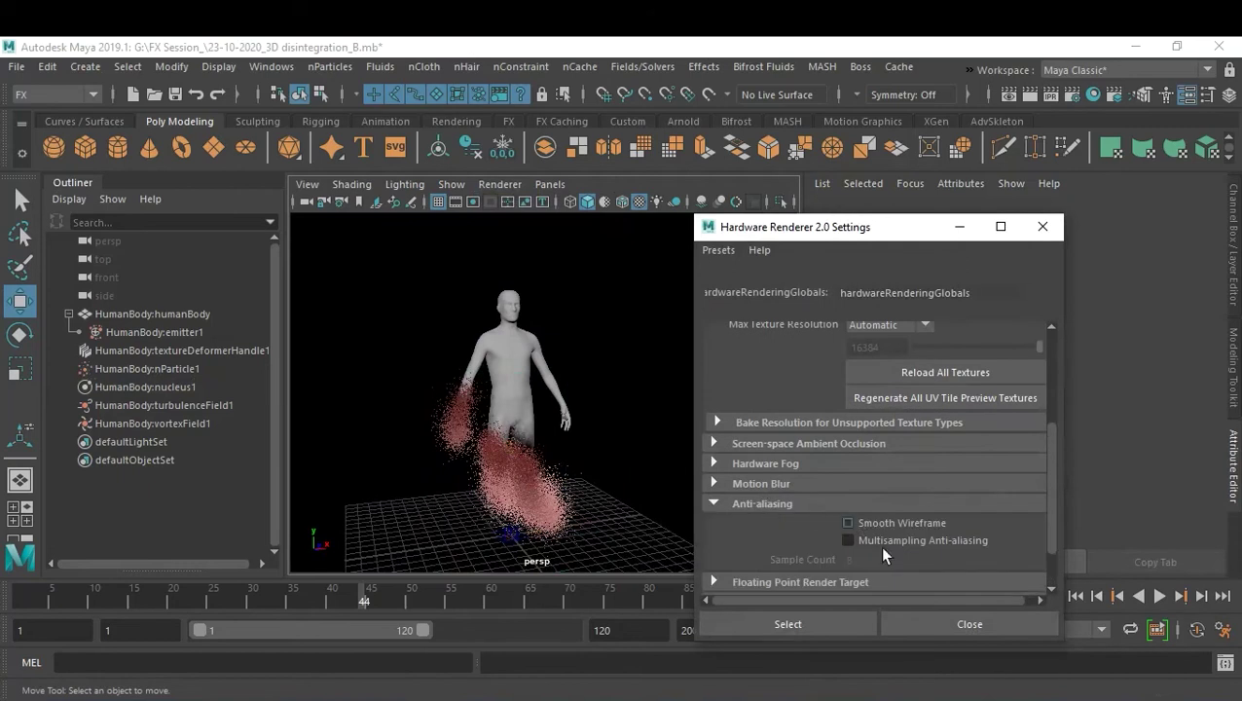
left_click(847, 540)
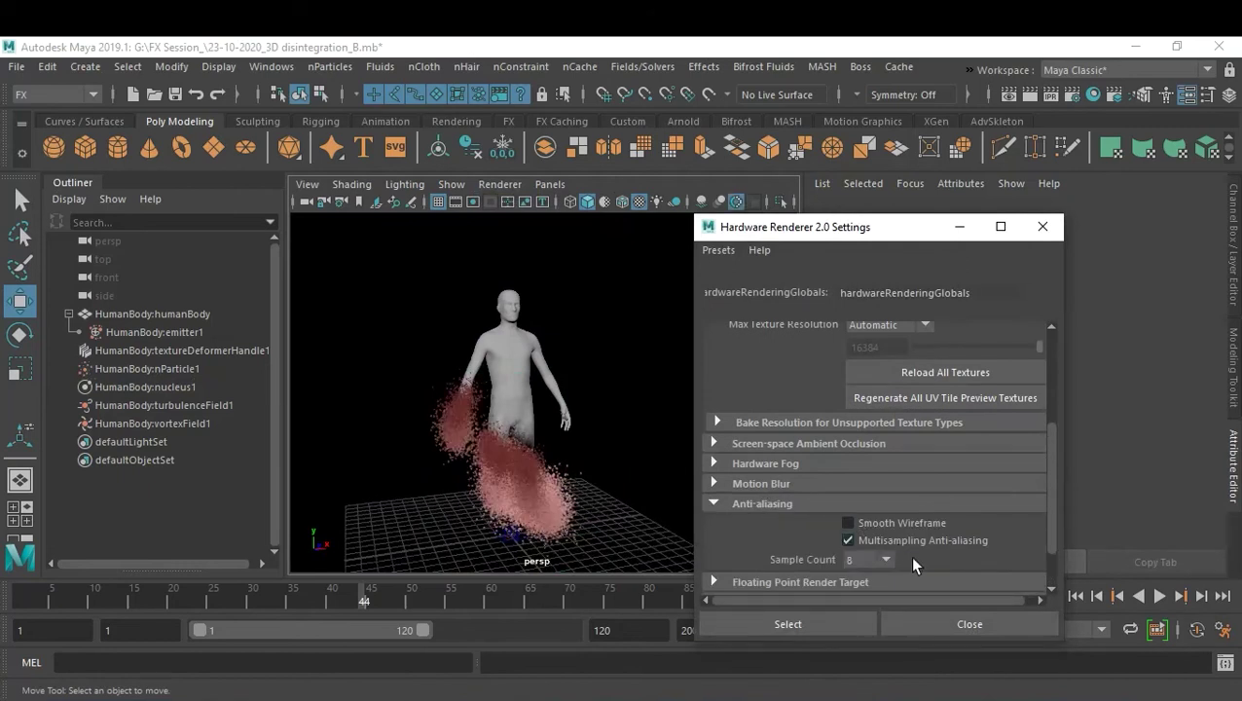
left_click(936, 624)
scroll(693, 430, "up", 2)
scroll(693, 430, "down", 2)
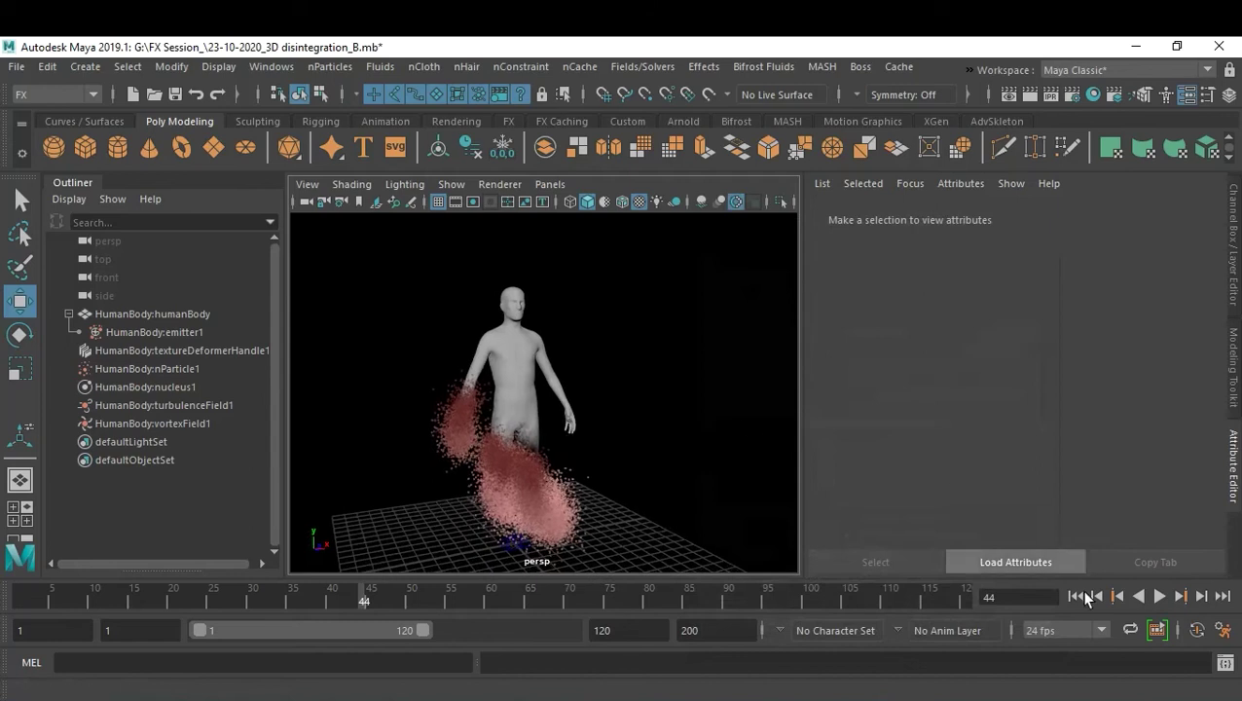
left_click(1074, 595)
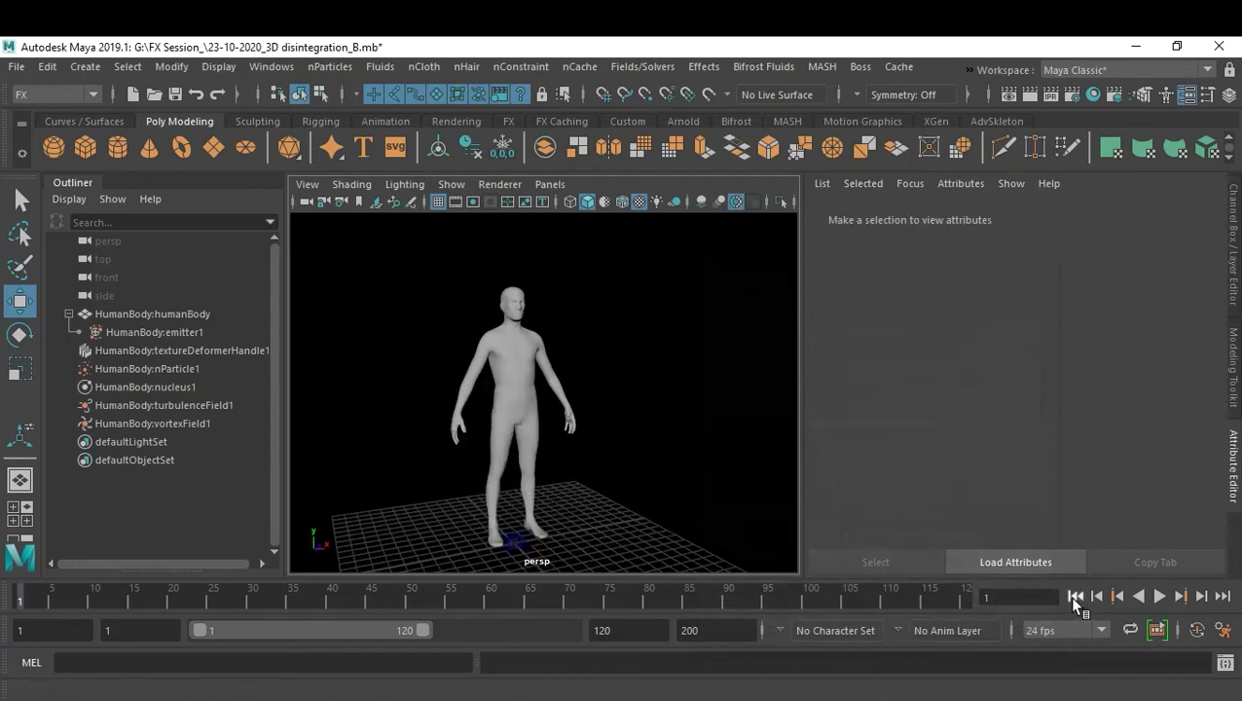
Step: Play the disintegration and stop at frame 97 once the body is a pink cloud
left_click(1161, 596)
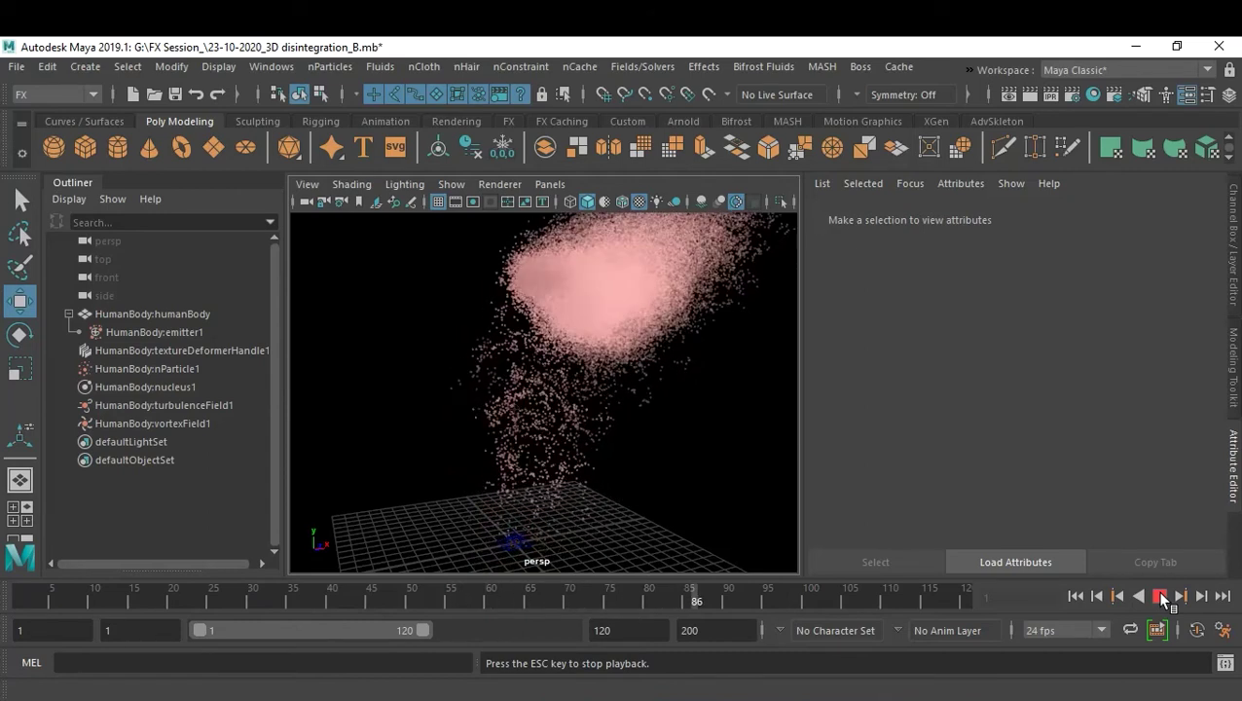
left_click(1160, 595)
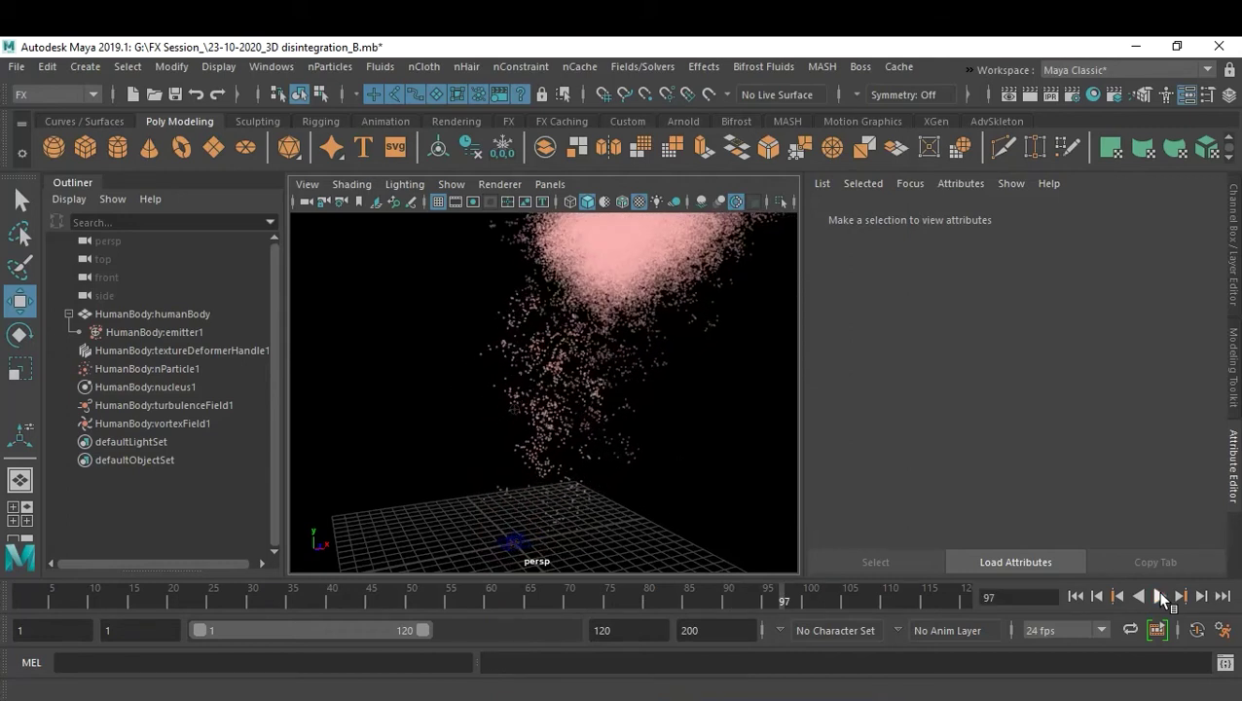
Step: Set nParticle1's Particle Render Type to Streak
left_click(144, 370)
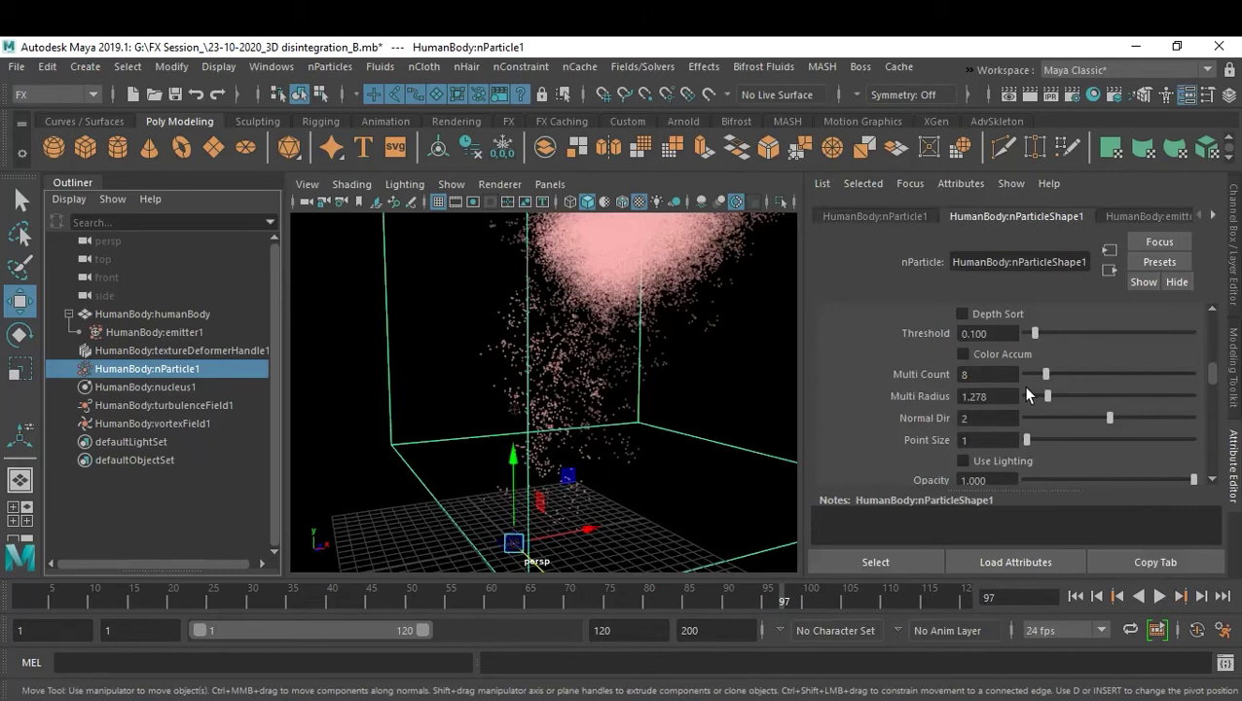
scroll(1026, 389, "up", 2)
left_click(986, 351)
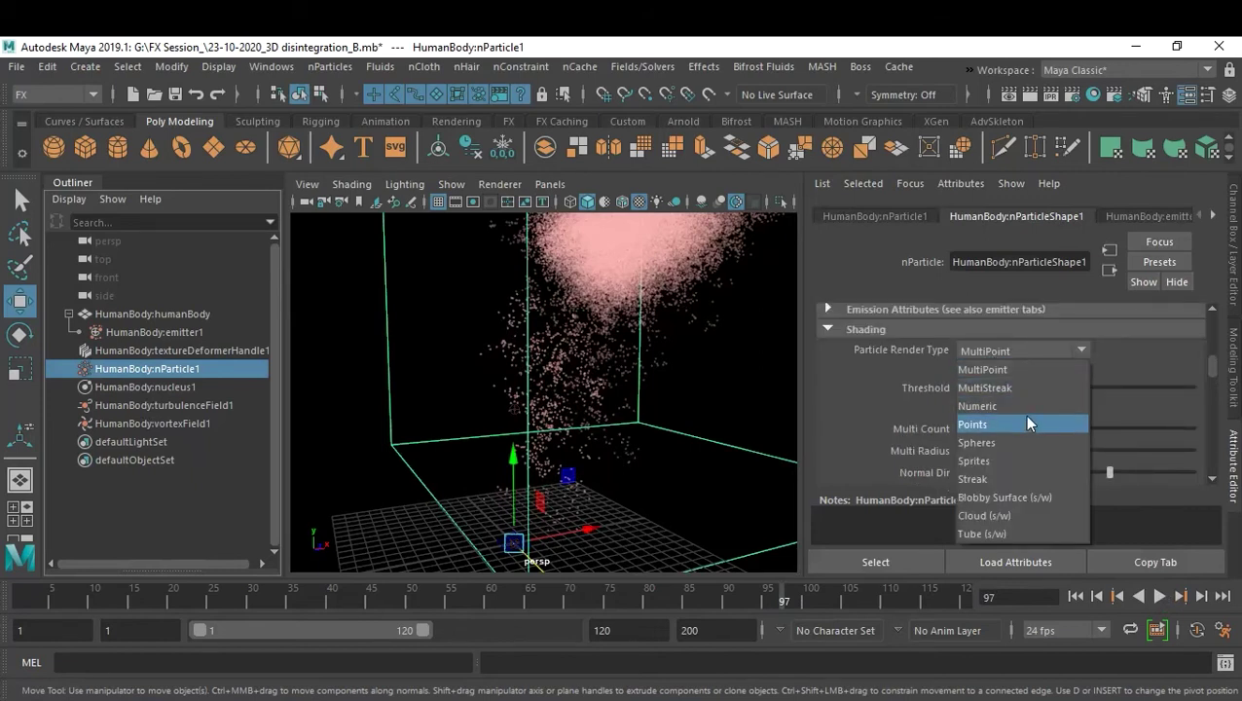
left_click(999, 481)
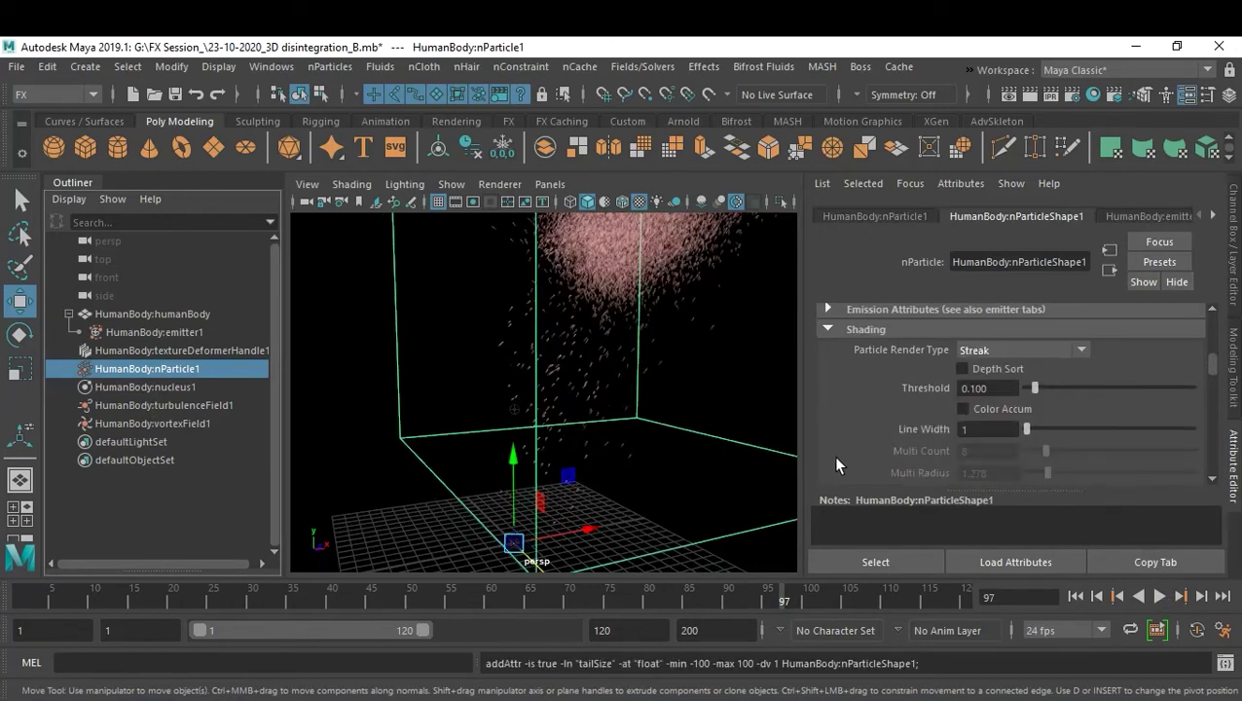
Step: Preview the streak particles by playing from frame 1, stopping, and rewinding
left_click(1074, 596)
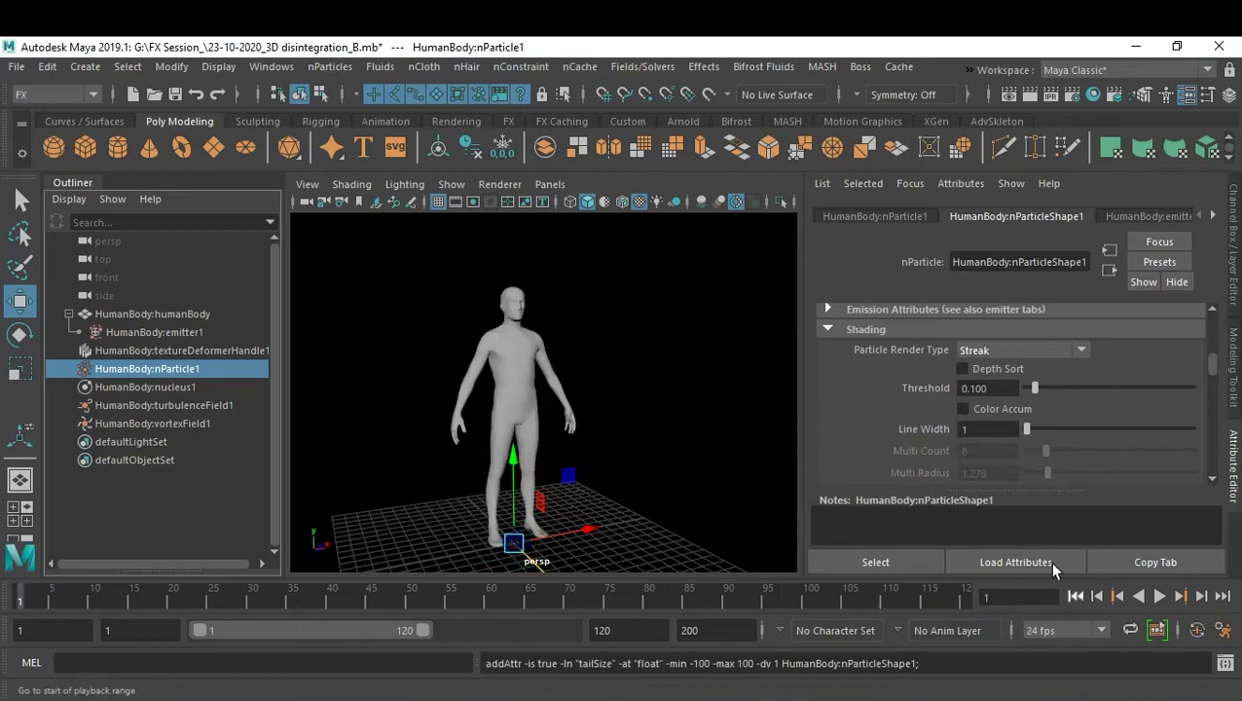
scroll(1133, 467, "up", 3)
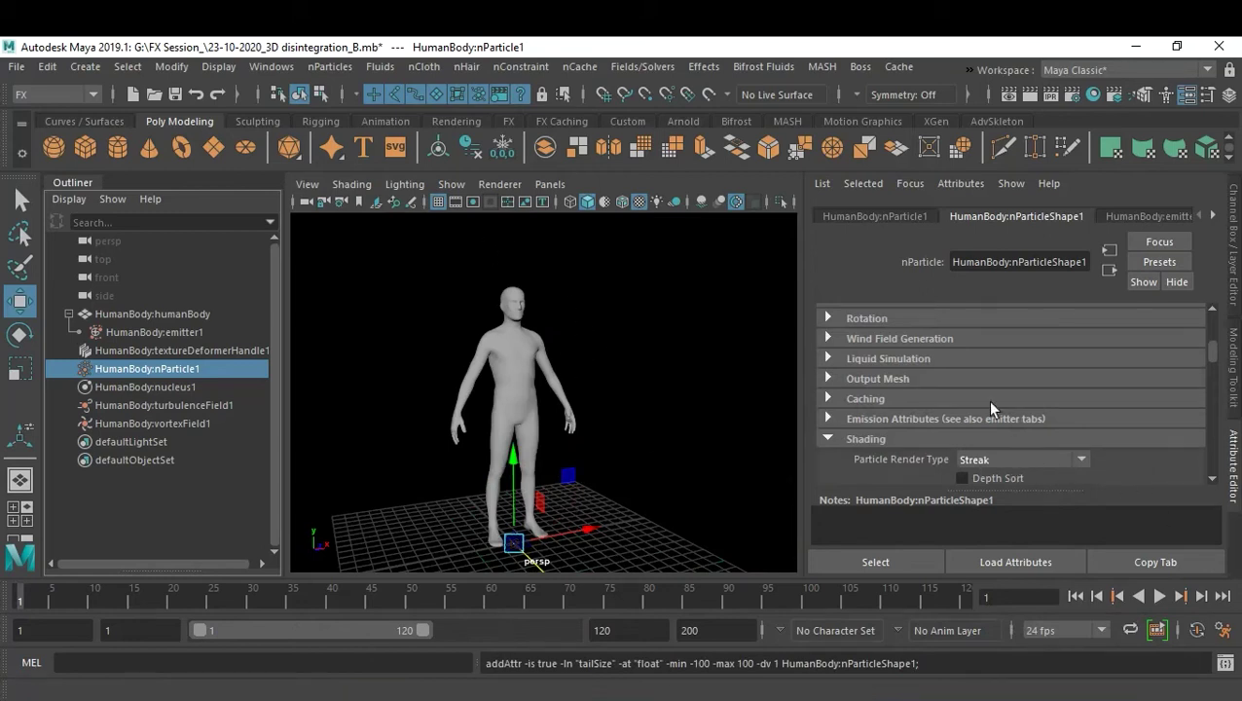
scroll(1116, 461, "down", 3)
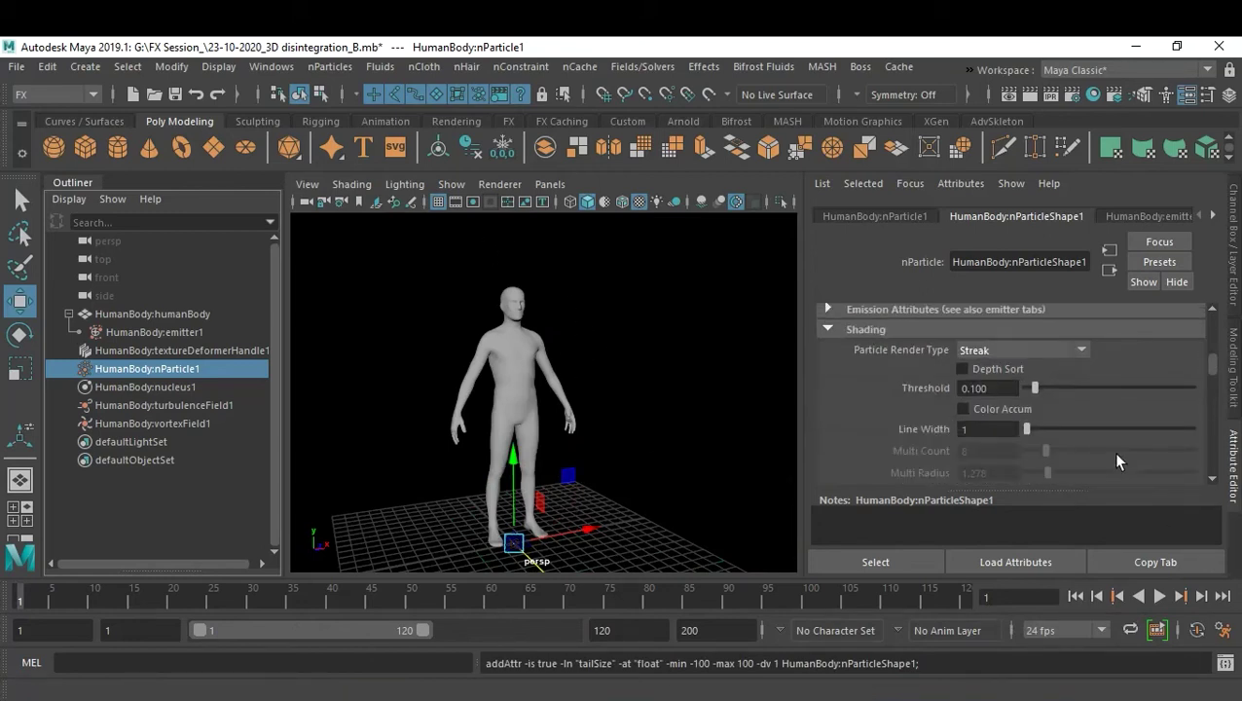
scroll(1117, 461, "down", 2)
scroll(1116, 461, "down", 1)
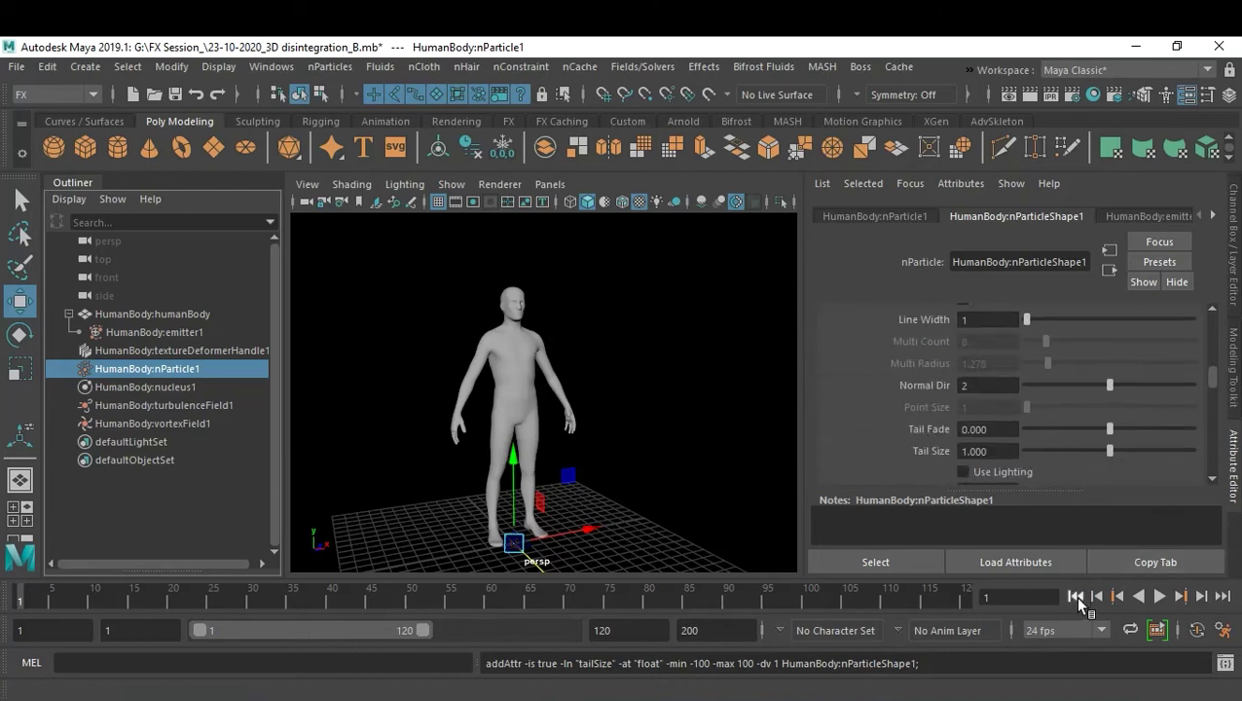
left_click(1159, 595)
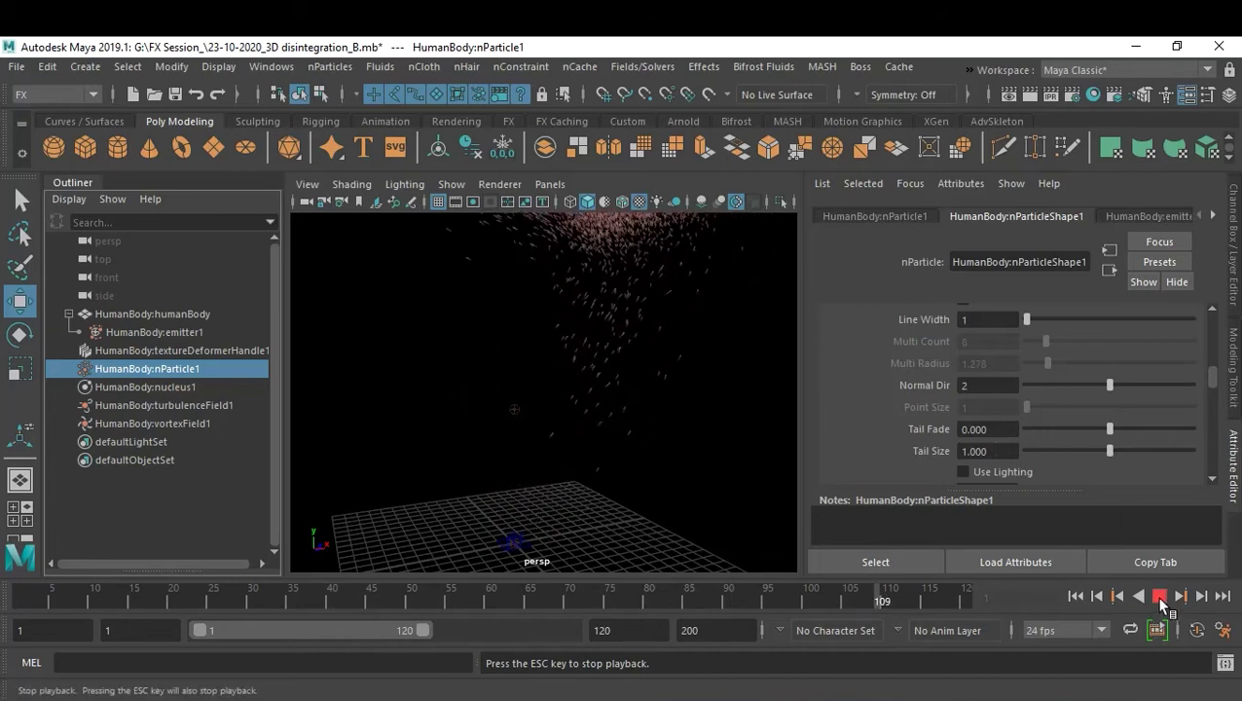
left_click(1159, 597)
left_click(1075, 595)
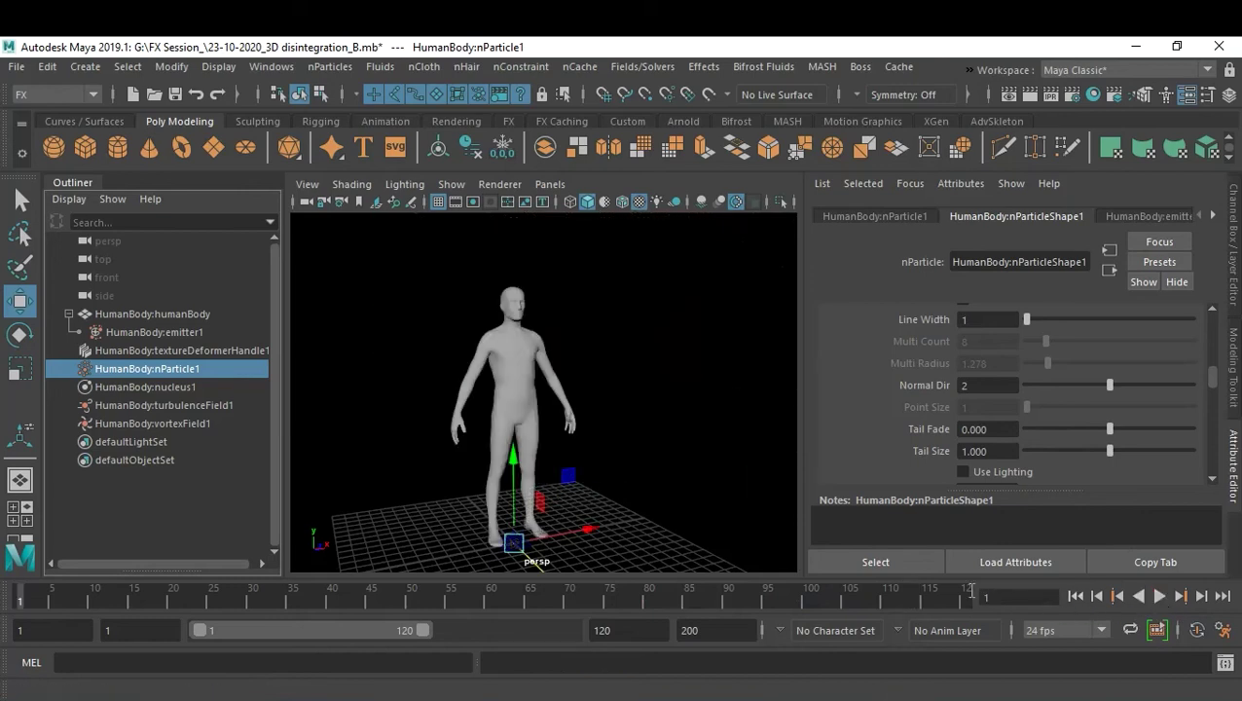
Step: Nudge the vortex magnitude, then give turbulenceField1 frequency 5.495 and magnitude 31.868 during playback
left_click(179, 423)
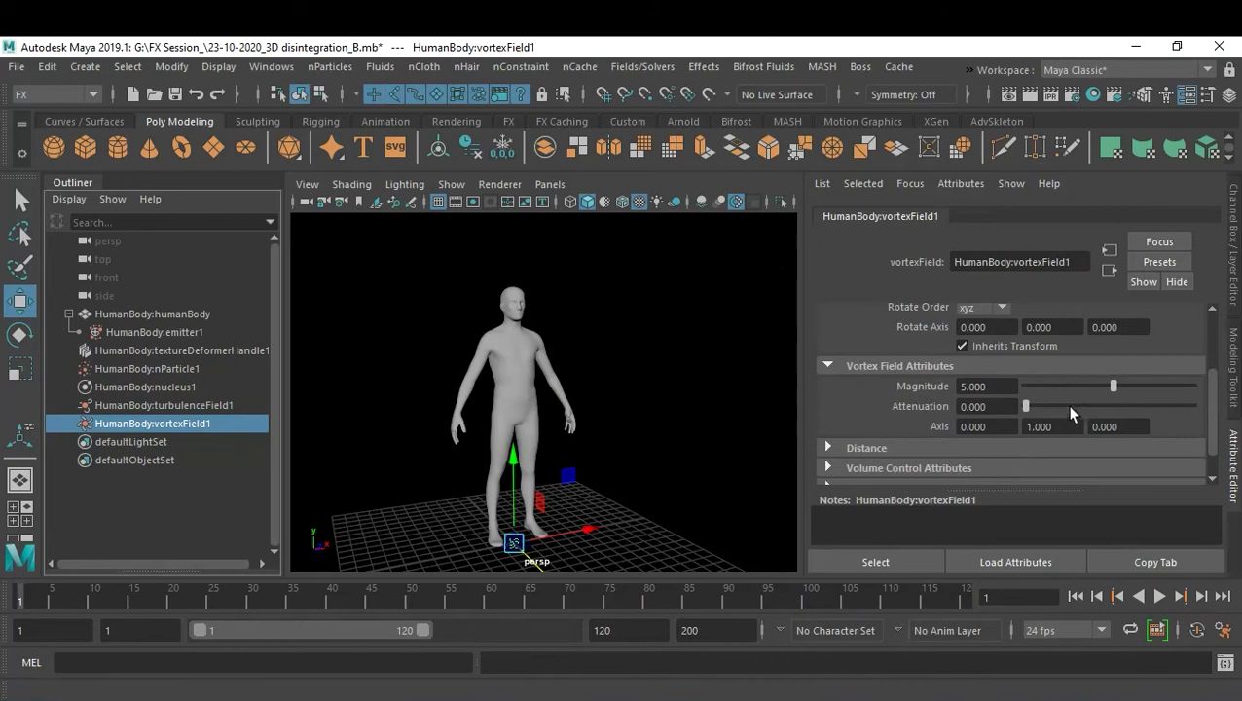
left_click_drag(1111, 388, 1115, 389)
left_click(185, 405)
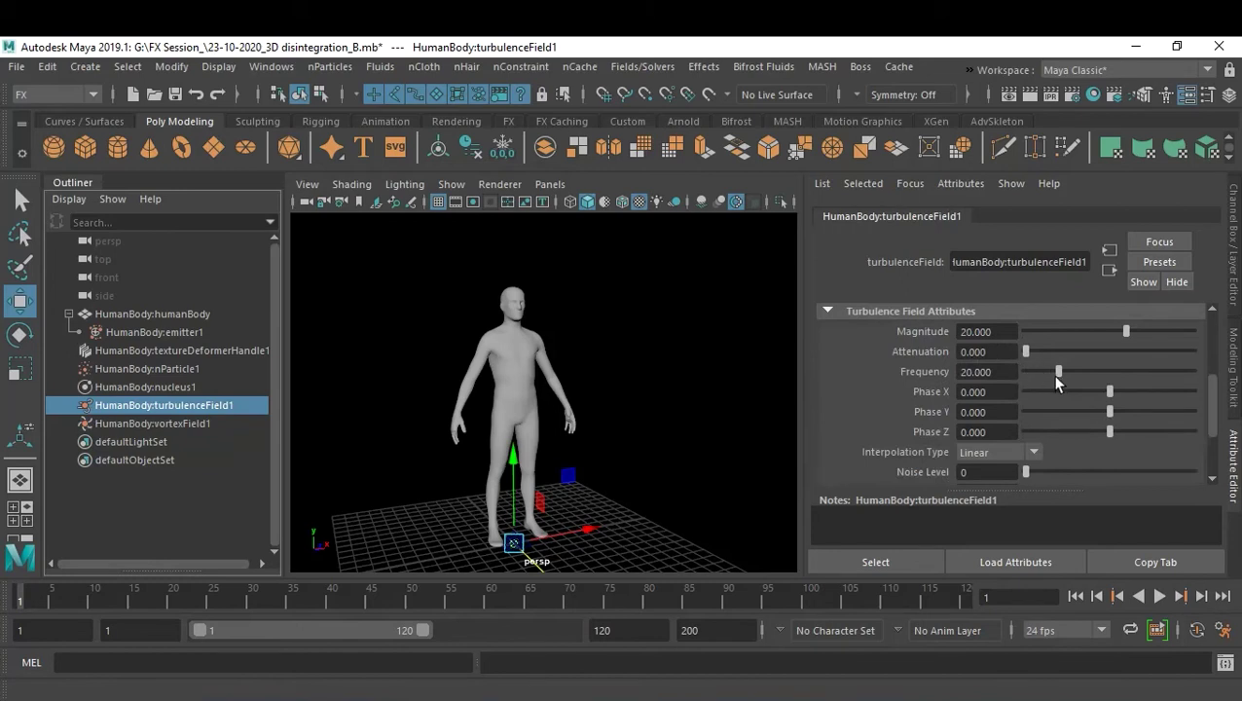
left_click_drag(1056, 372, 1035, 376)
left_click_drag(1126, 331, 1199, 333)
left_click(1159, 597)
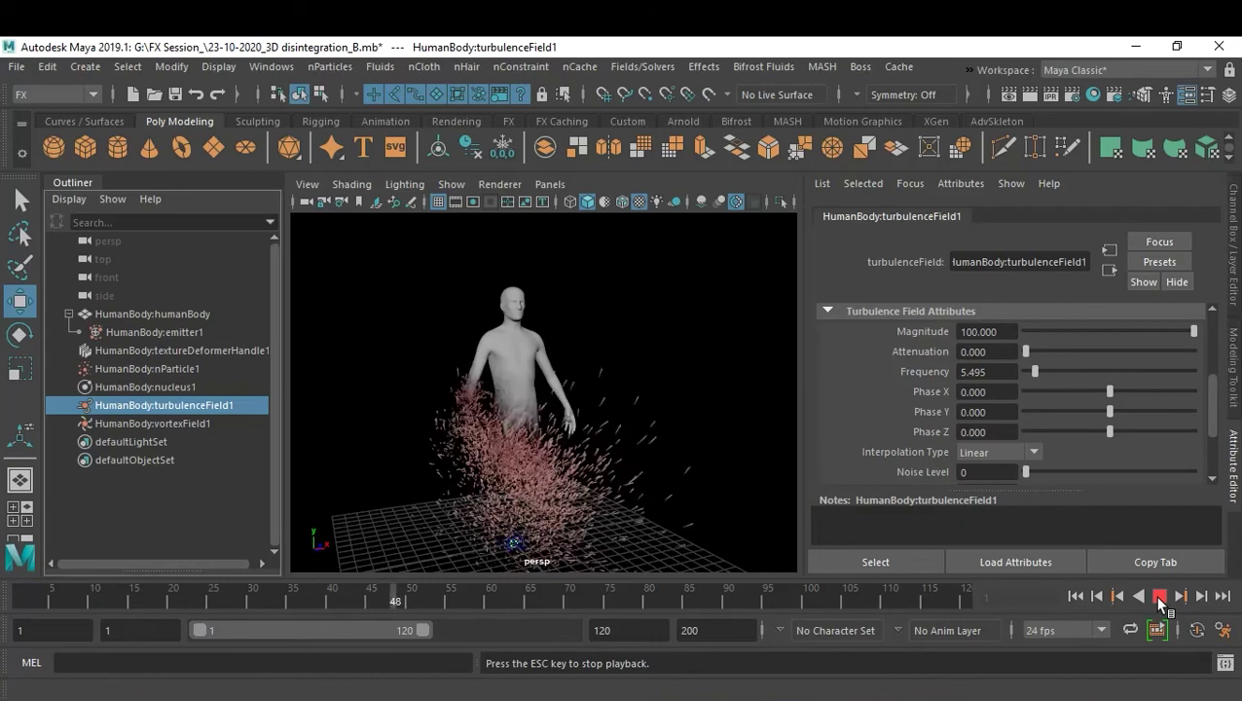
left_click_drag(1184, 332, 1132, 333)
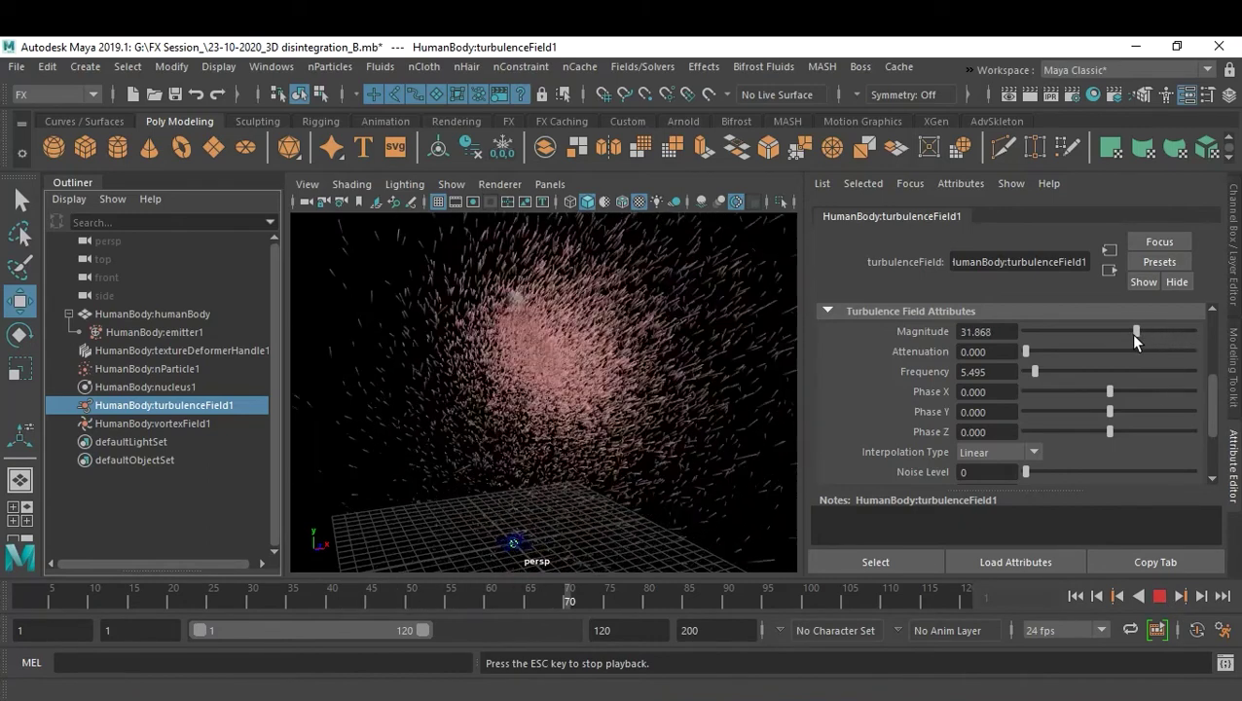
left_click(1159, 596)
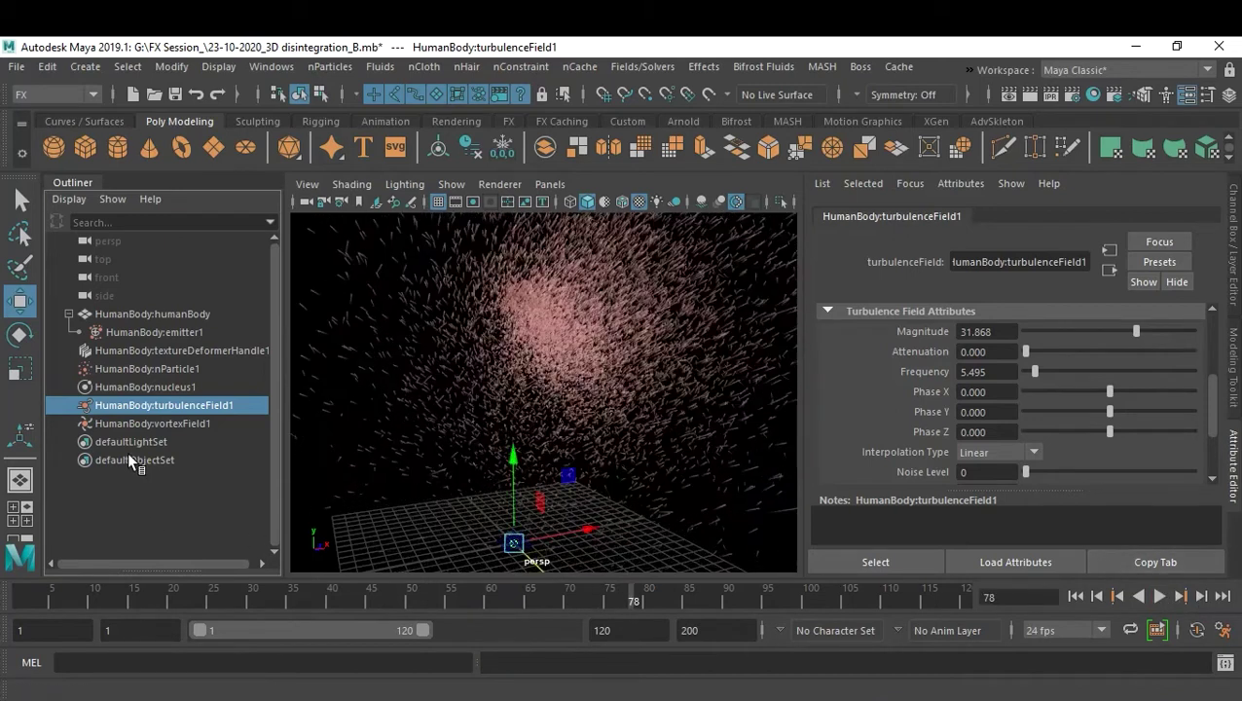
Step: With vortexField1 at magnitude 4.396, replay from frame 1 to frame 80 and orbit the swirling cloud
left_click(170, 425)
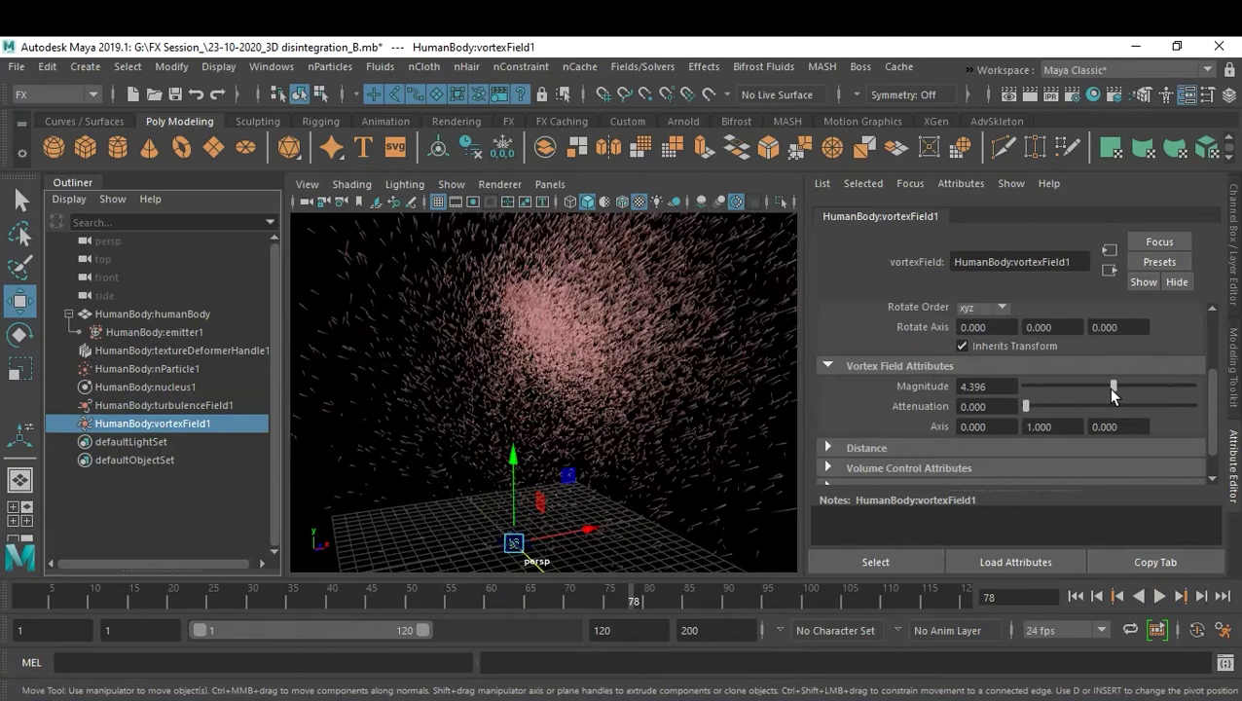
left_click(1075, 595)
left_click(1159, 595)
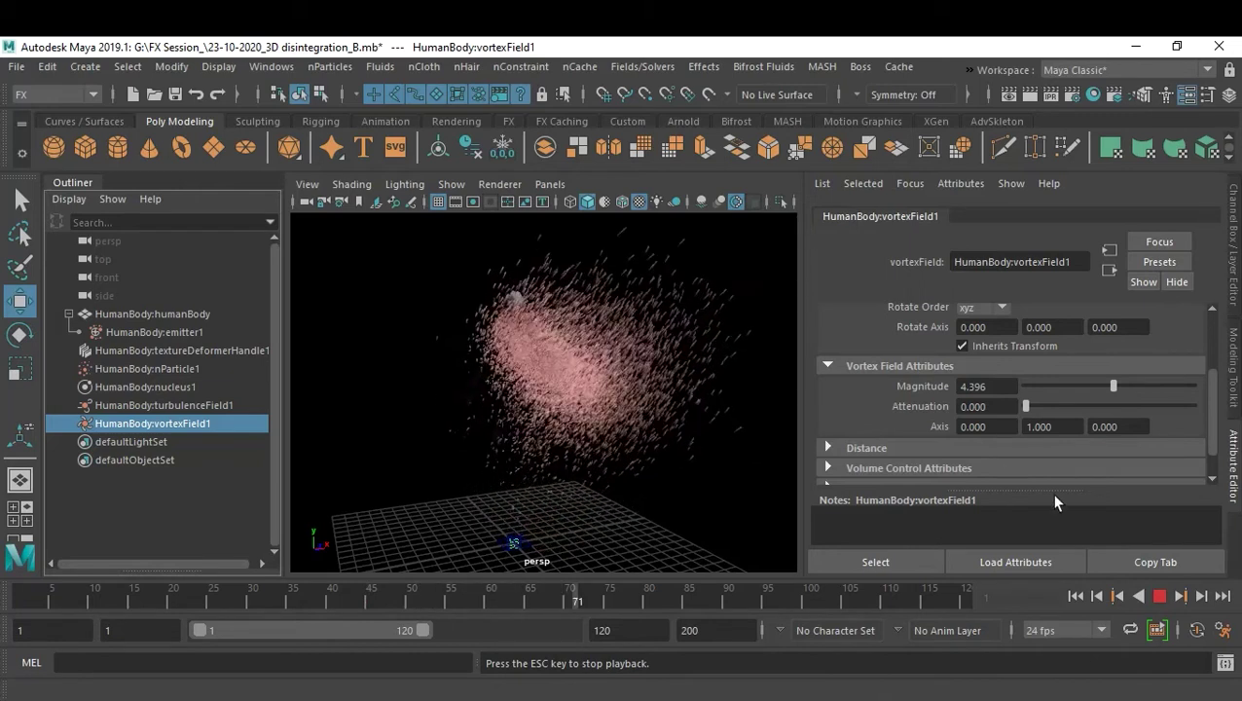
left_click(1159, 595)
left_click_drag(530, 458, 517, 425, "alt")
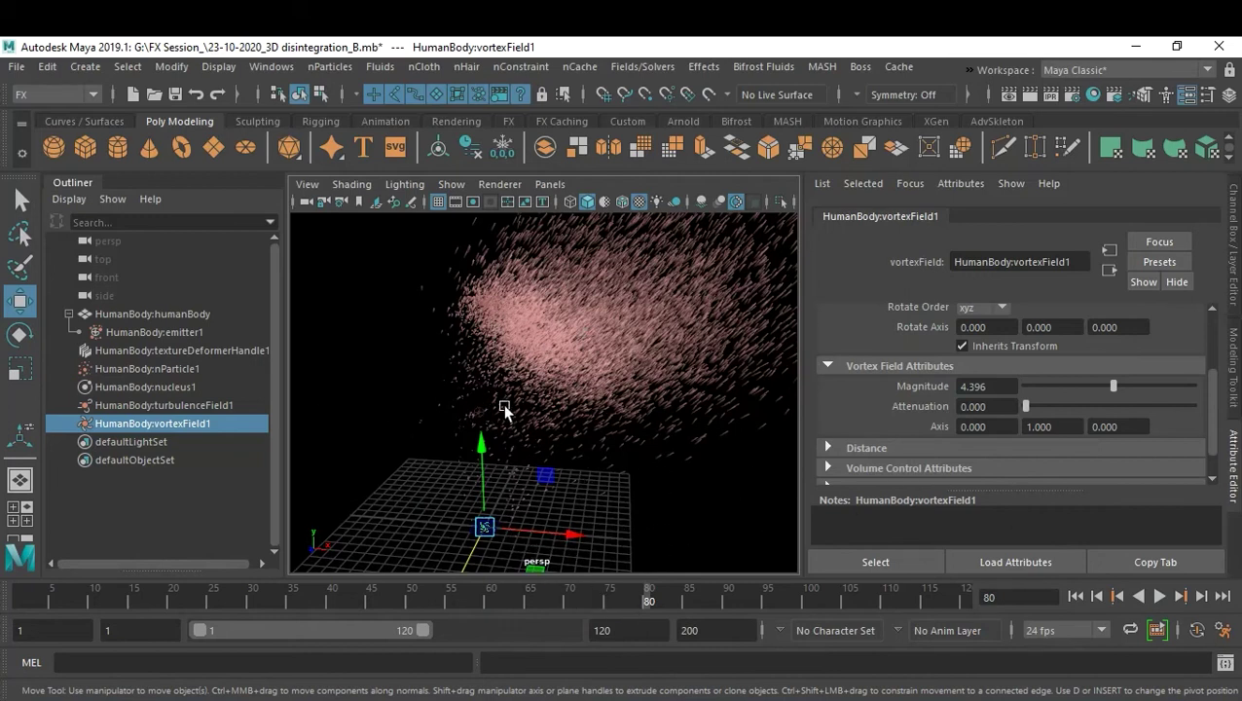
Step: Select nucleus1 and replay the simulation from the start, stopping at frame 90
left_click(159, 387)
scroll(1019, 427, "down", 3)
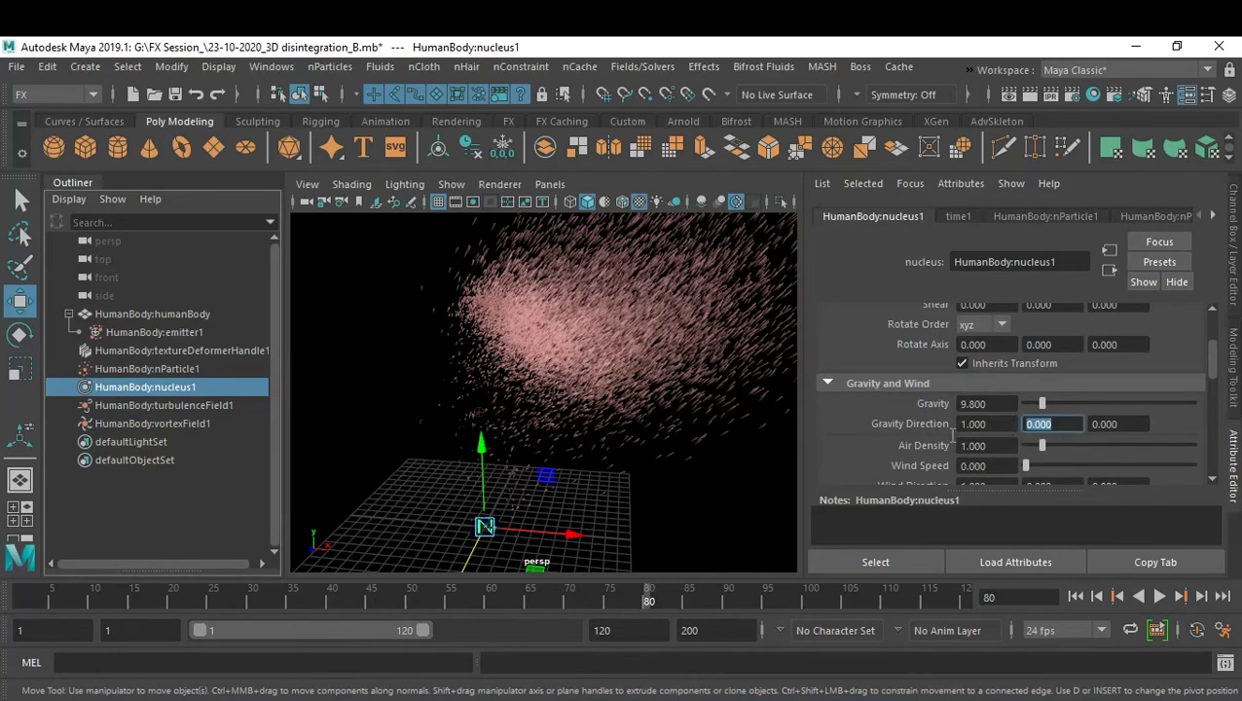
left_click(1075, 596)
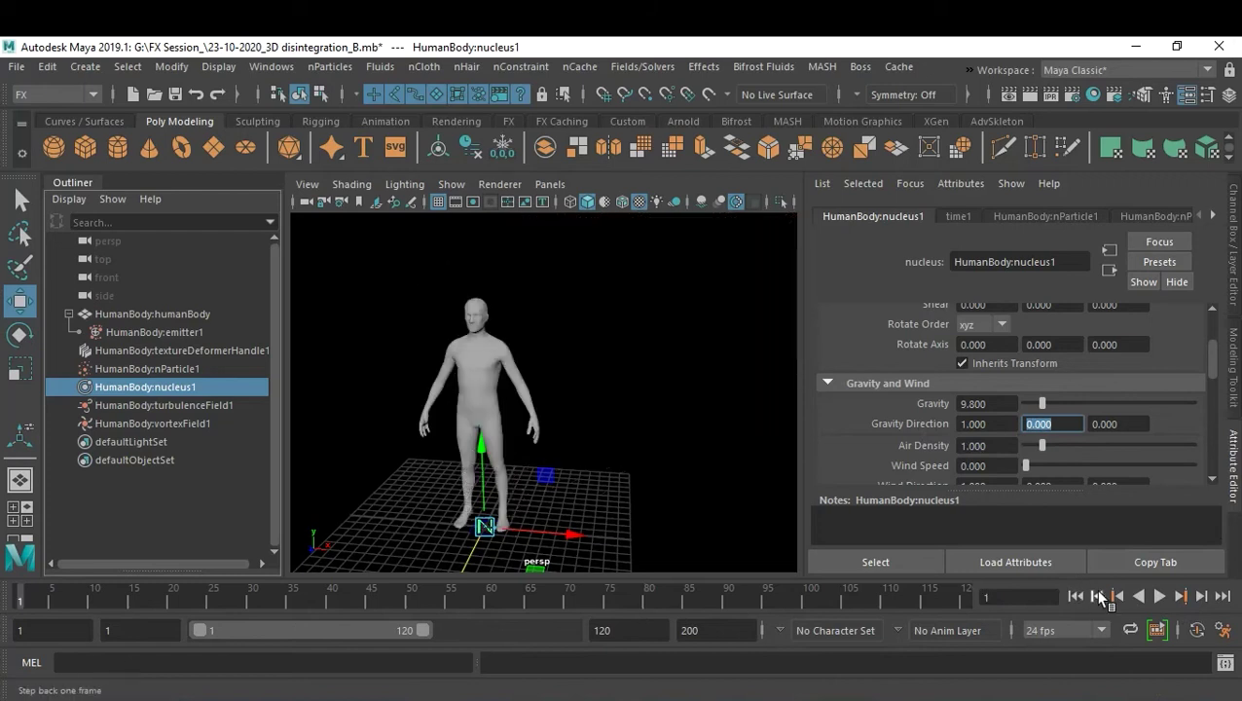
left_click(1159, 596)
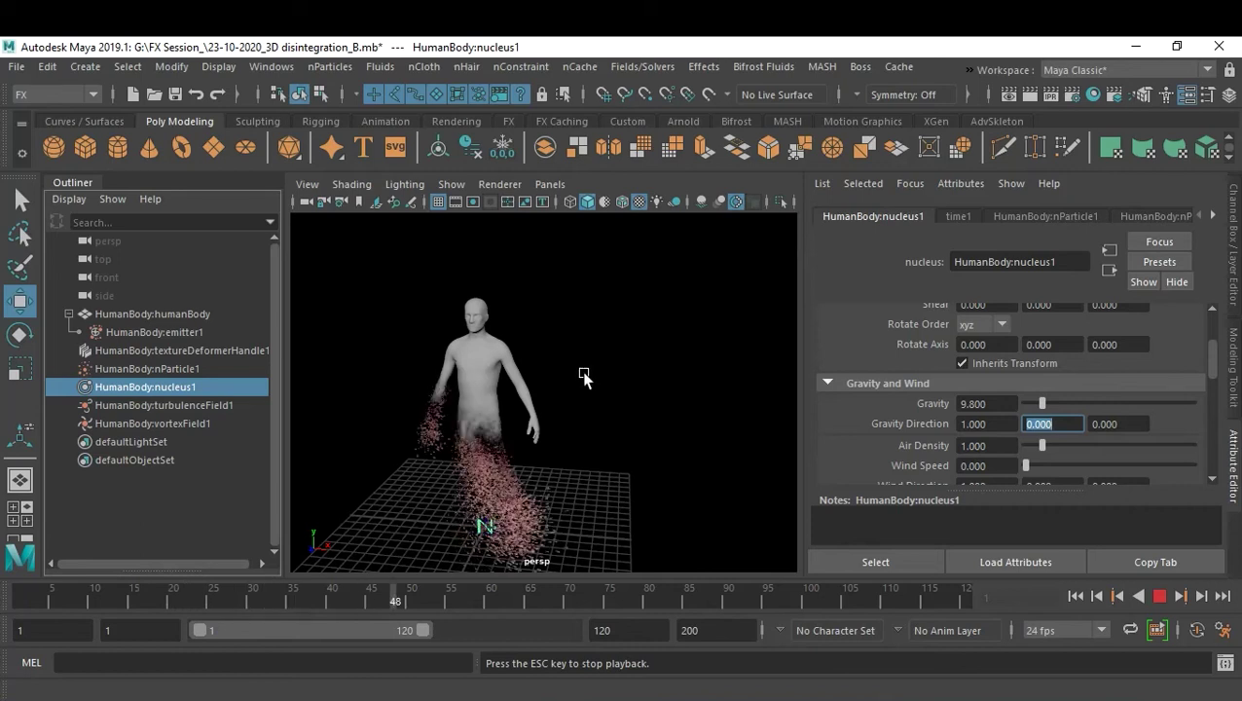
left_click_drag(599, 356, 602, 362, "alt")
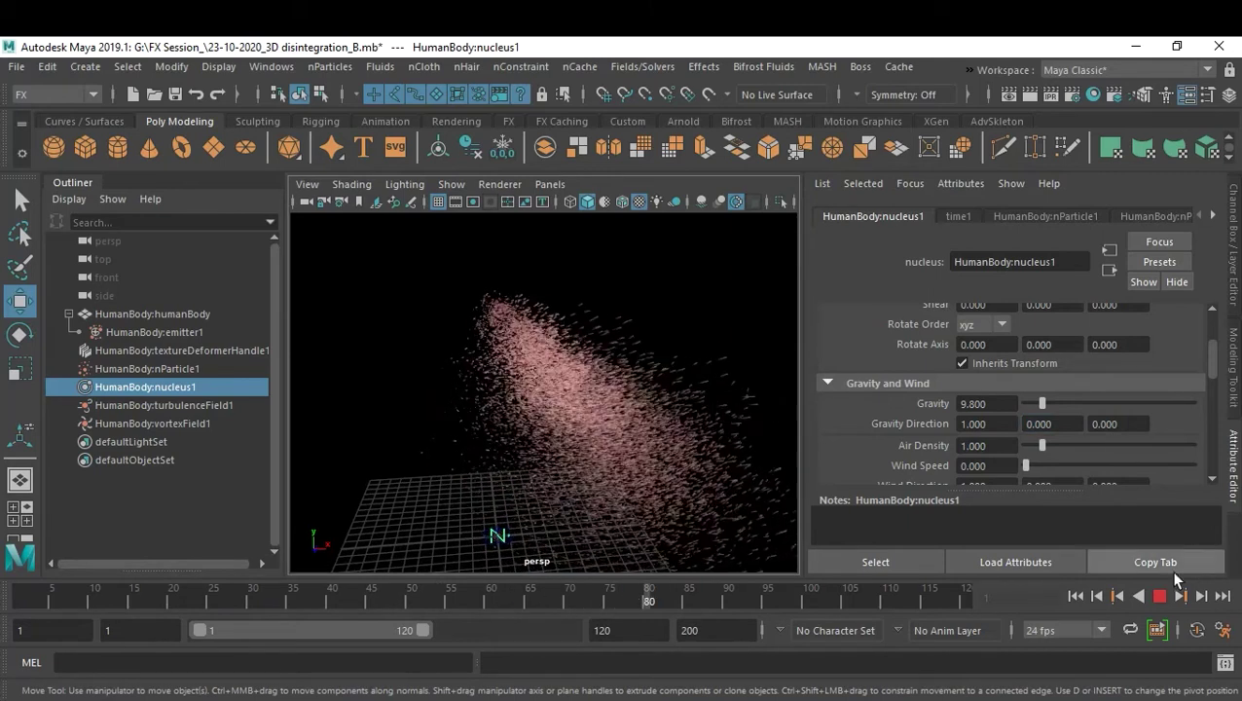
left_click(1160, 596)
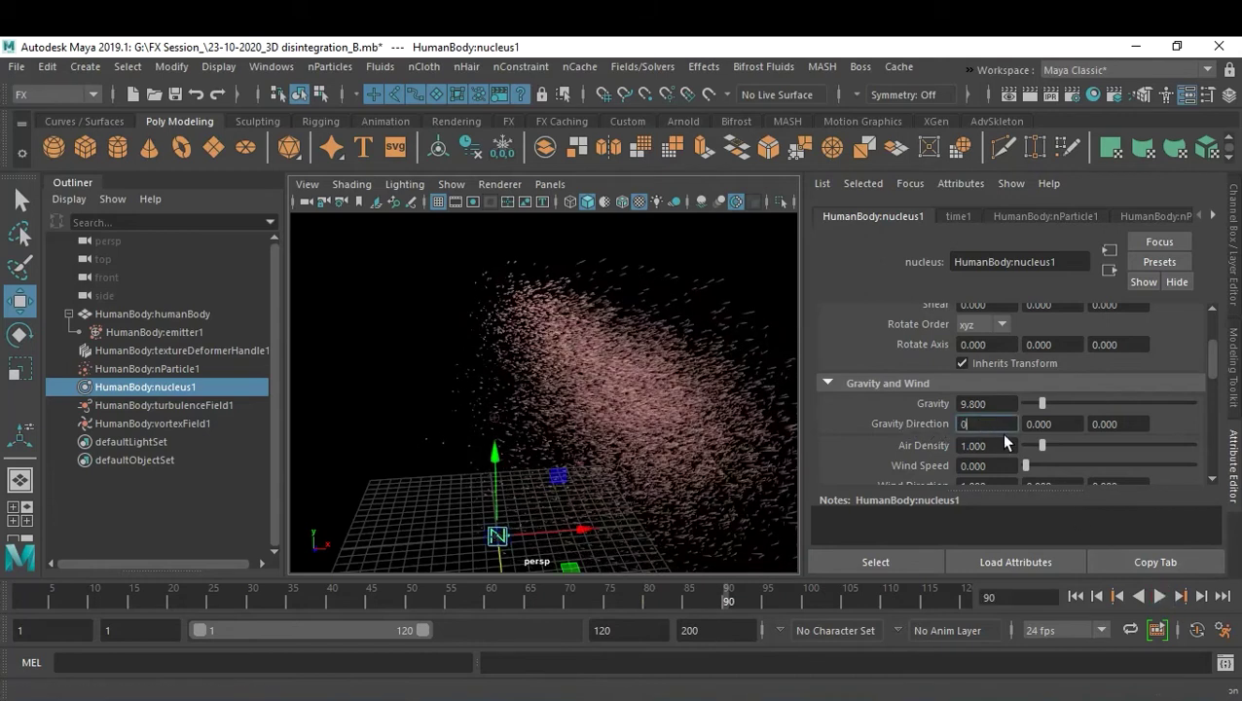
Step: Set nucleus1 gravity direction to 0, 1, 0 and replay to watch particles rise
key("Tab")
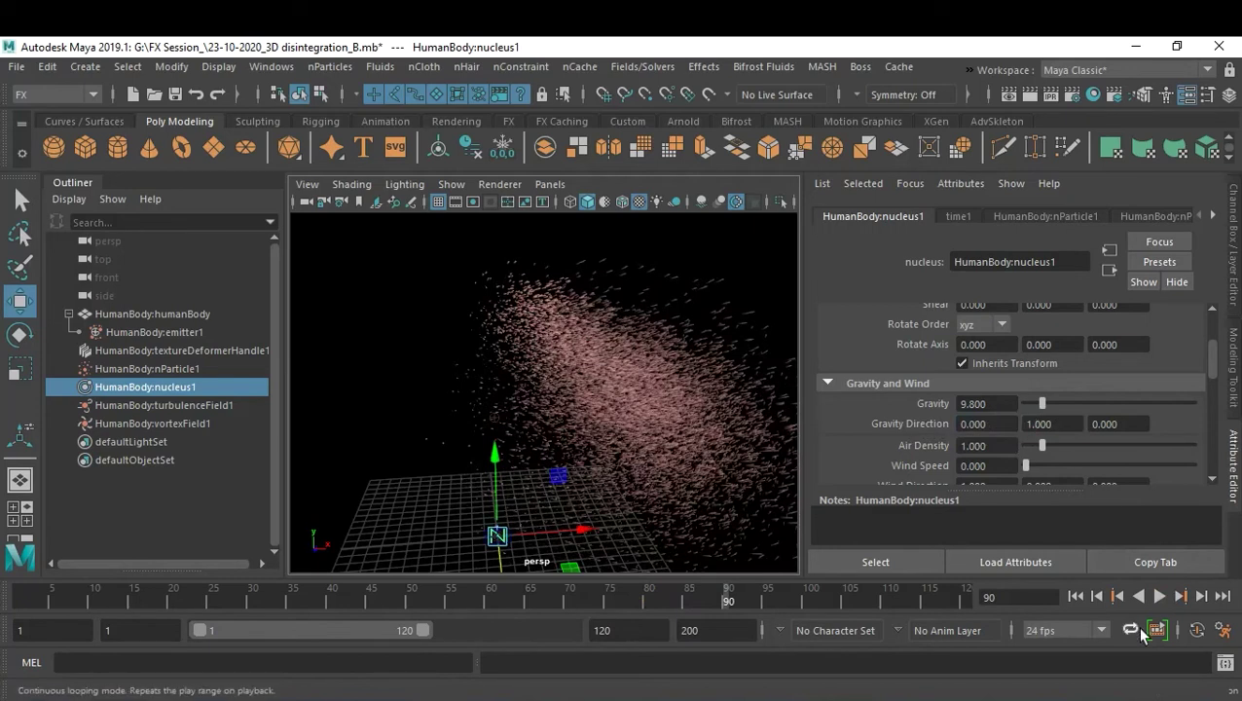
left_click(1074, 596)
left_click(1159, 595)
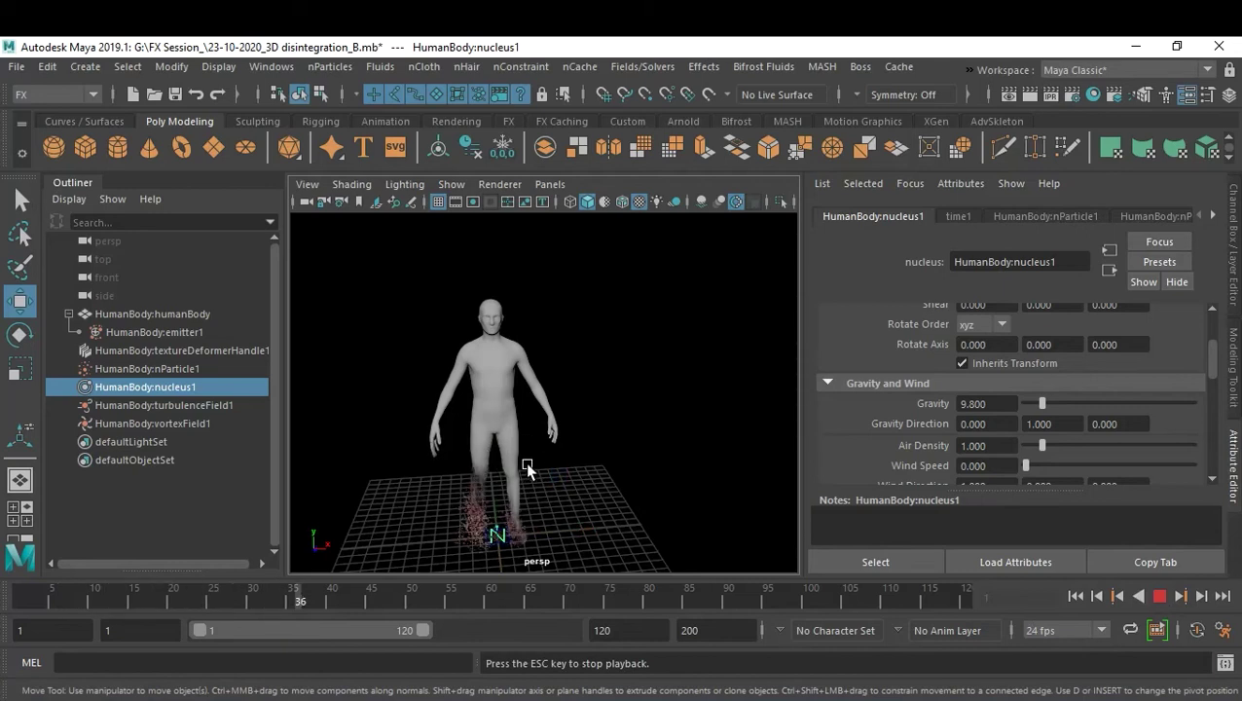
left_click_drag(552, 465, 555, 467, "alt")
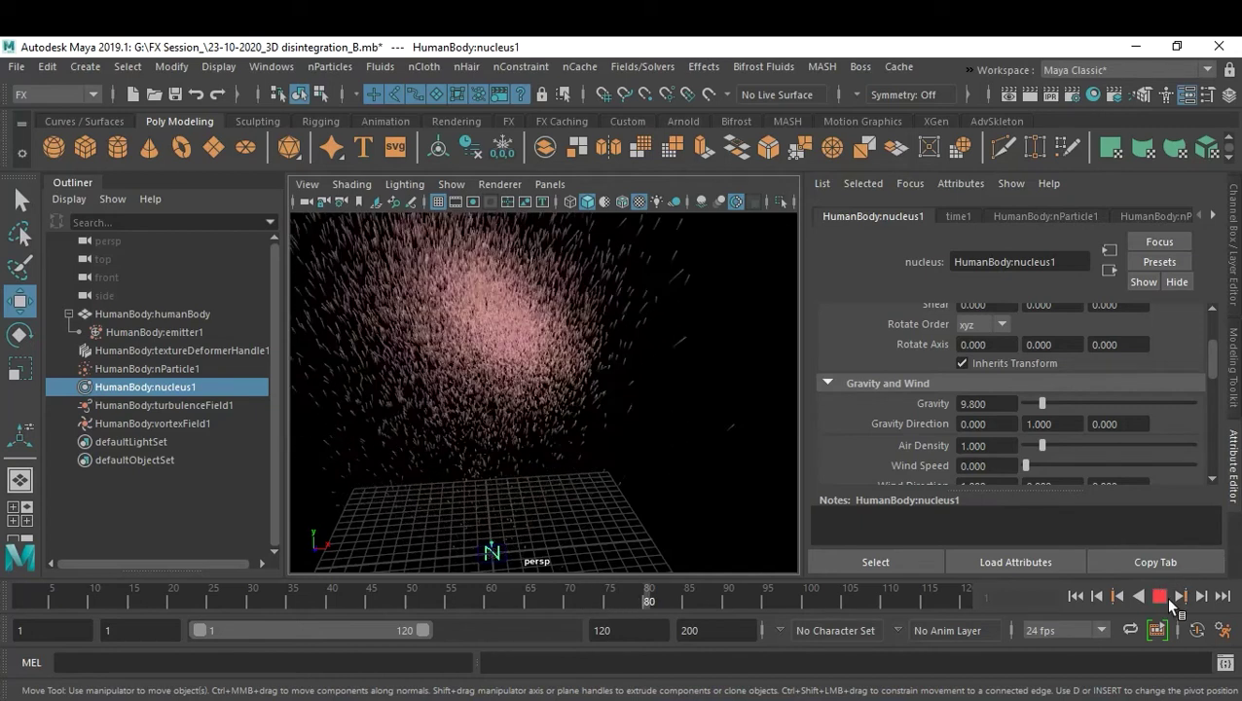
Step: Replay the simulation from frame 1 with nucleus gravity pointing down along 0, -1, 0
key("Escape")
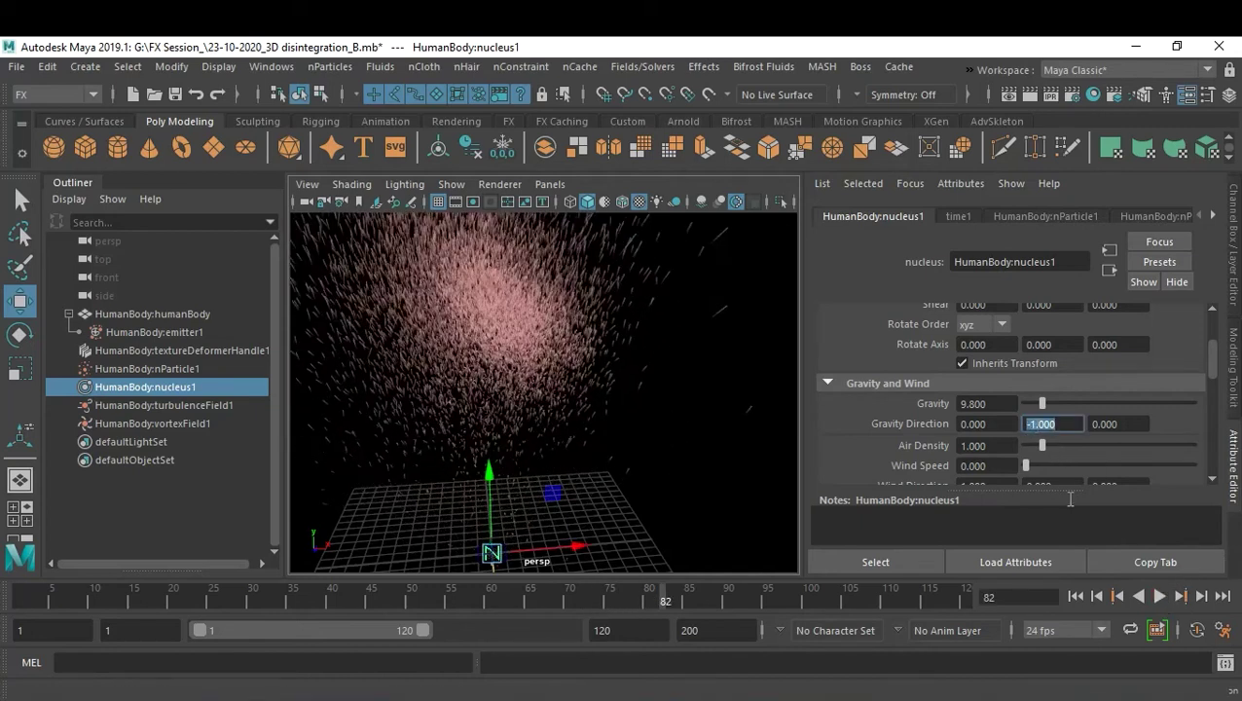
left_click(1075, 595)
left_click(1160, 596)
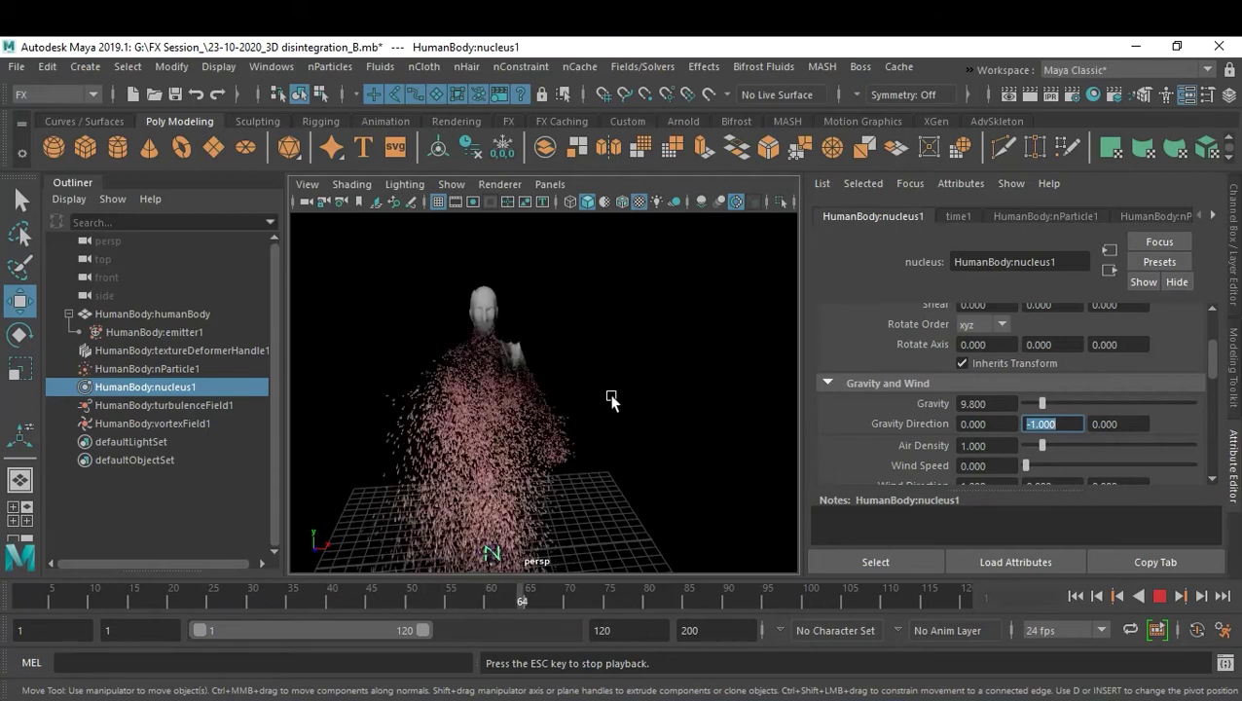
left_click(1158, 597)
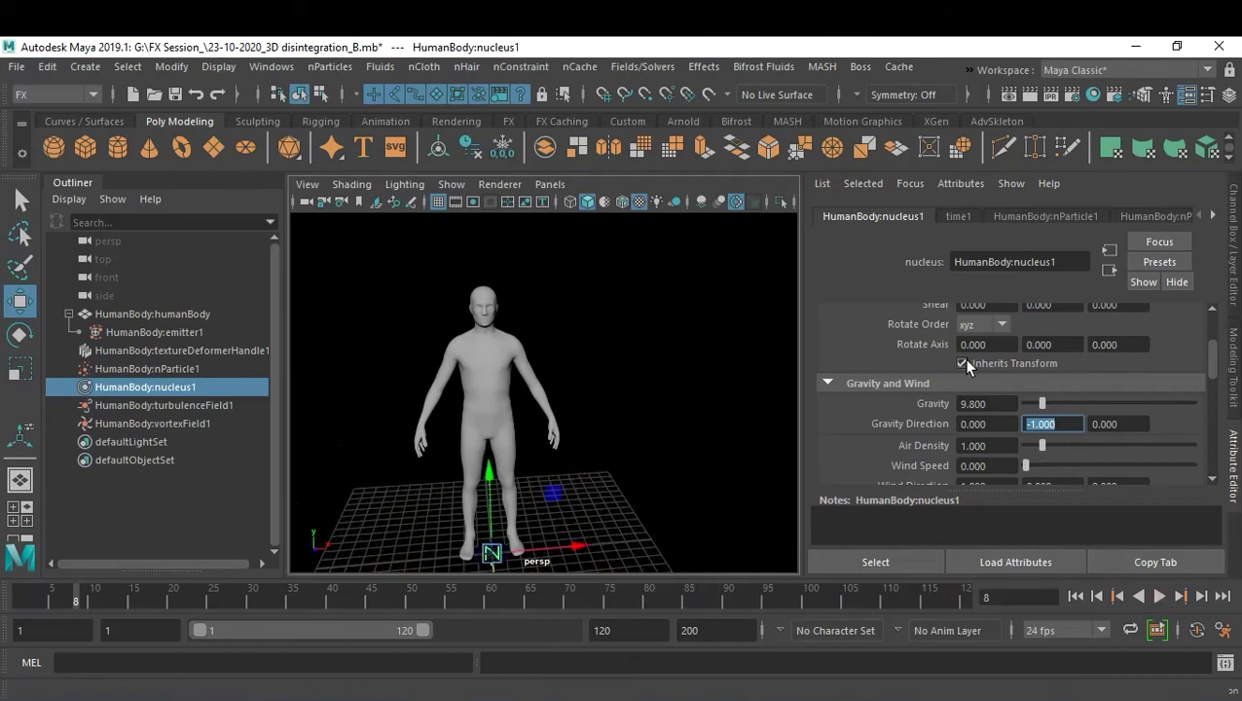
Step: Turn on Use Plane for the nucleus ground plane and rewind to frame 1
left_click_drag(1214, 377, 1220, 392)
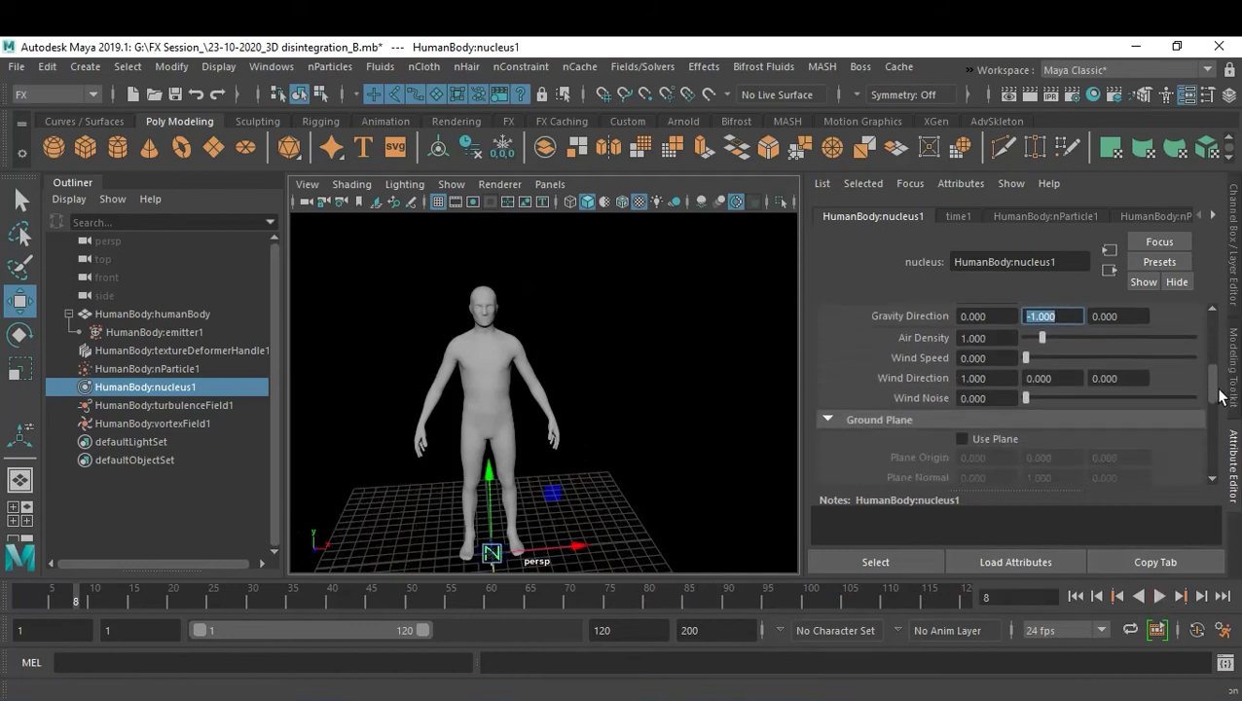
left_click(972, 440)
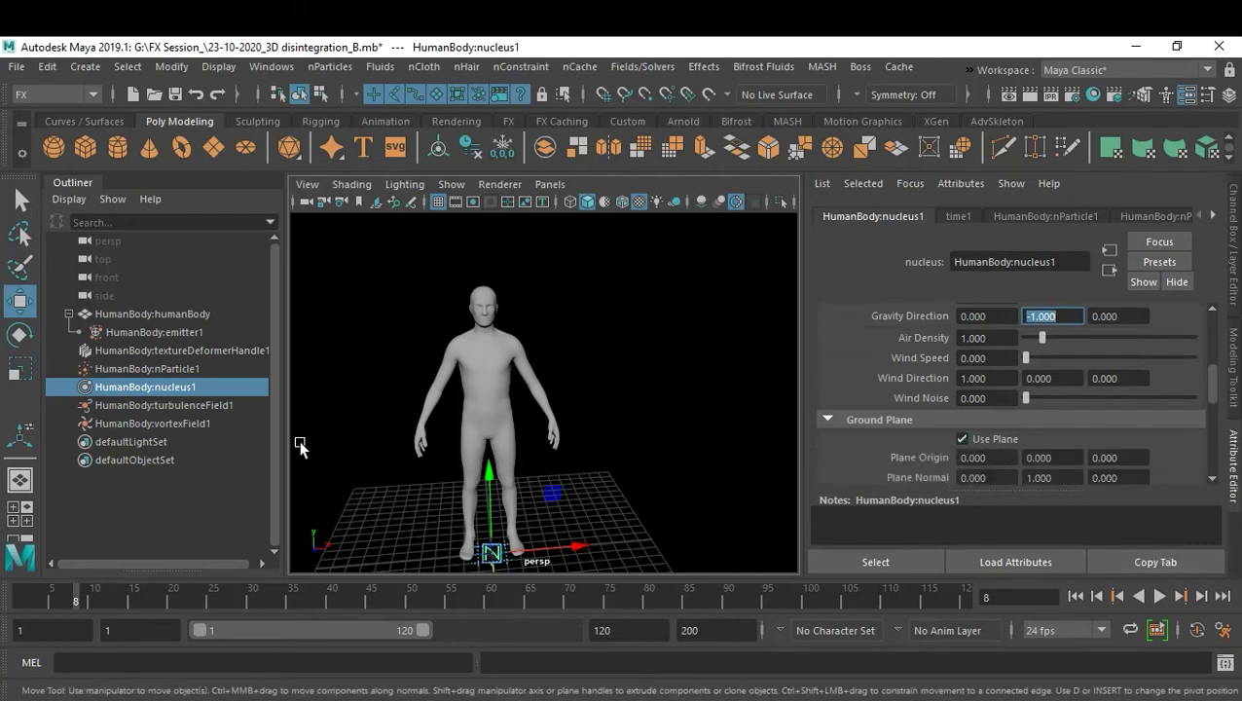
scroll(409, 369, "down", 3)
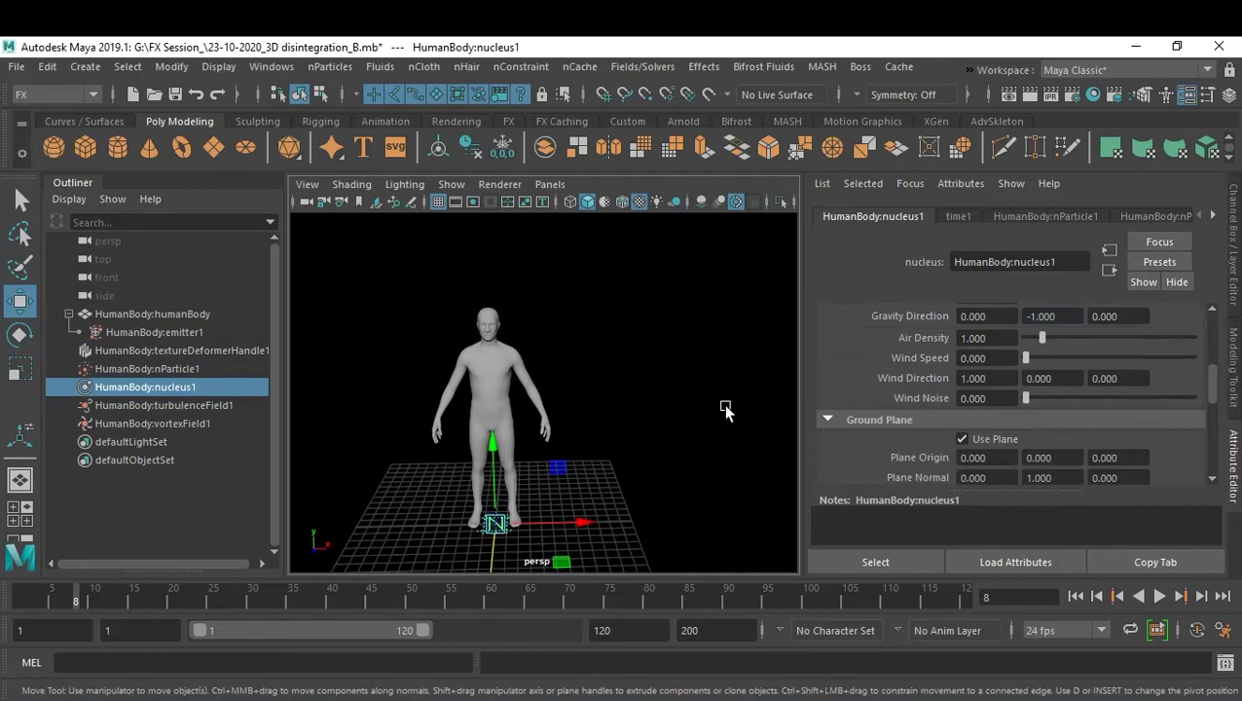
left_click(1074, 596)
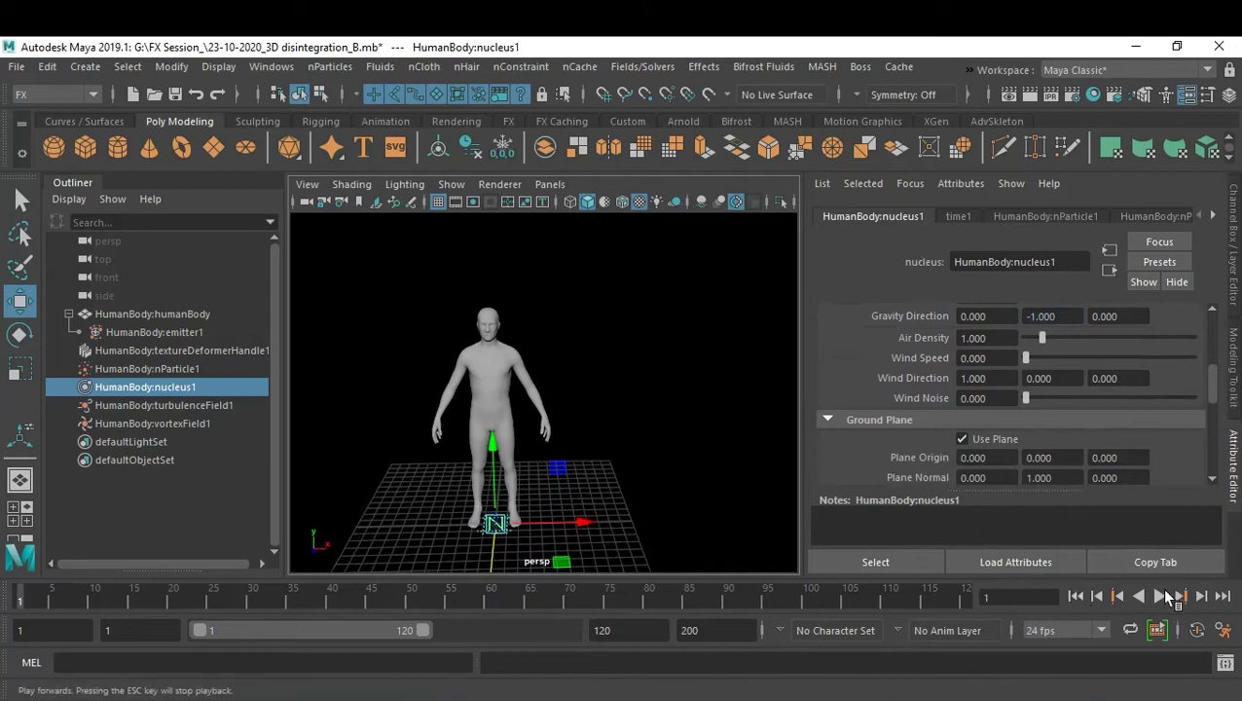
left_click(1158, 596)
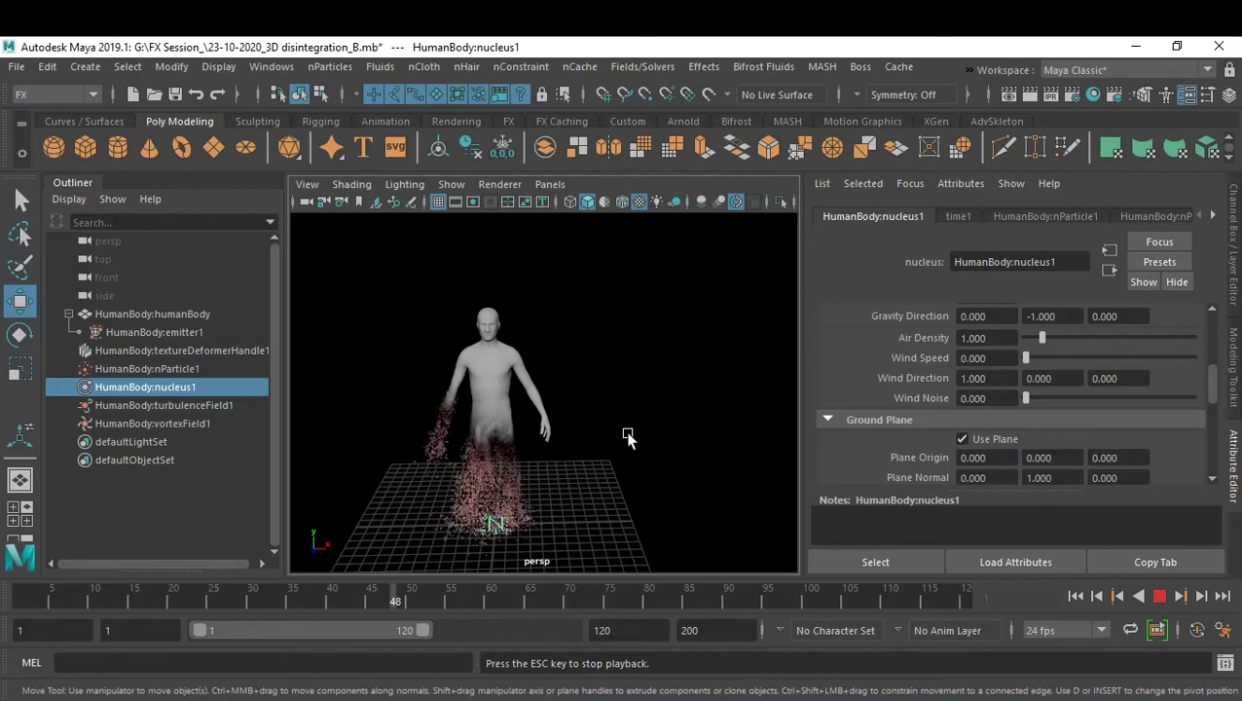
scroll(554, 462, "up", 2)
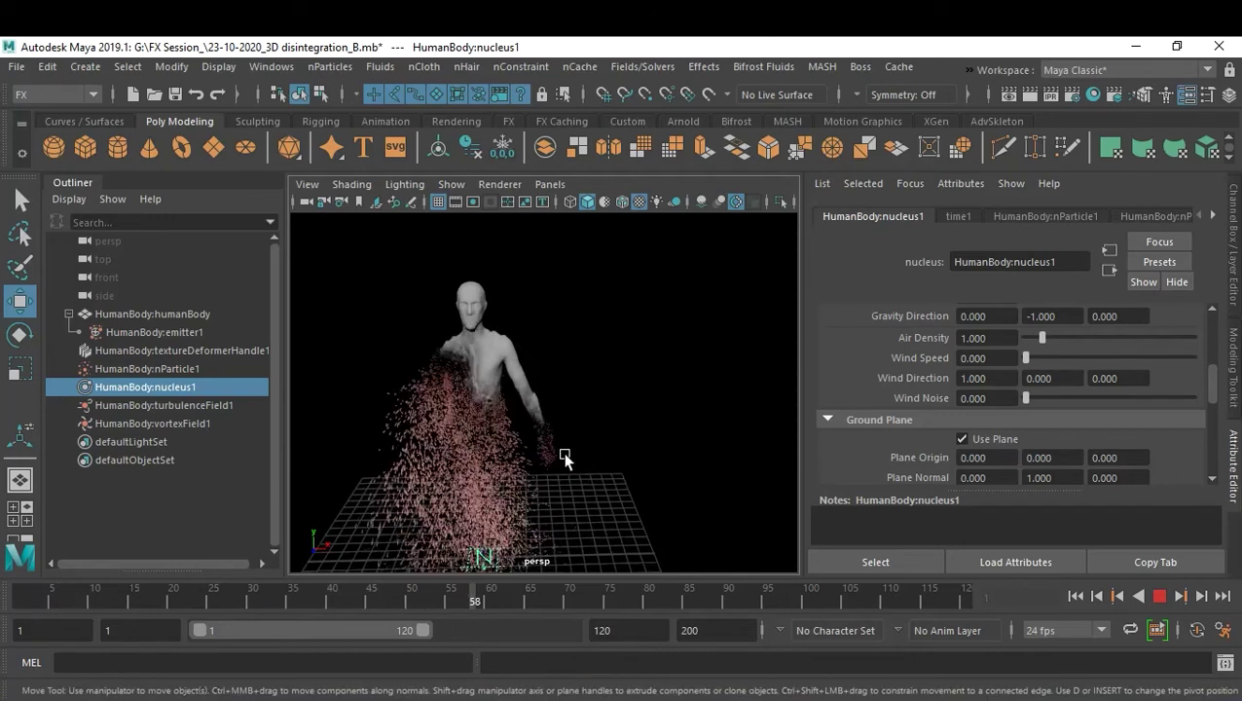
left_click_drag(569, 457, 572, 420, "alt")
mouse_move(573, 420)
right_mouse_down("alt")
mouse_move(615, 416)
mouse_move(568, 422)
right_mouse_up("alt")
scroll(569, 421, "down", 1)
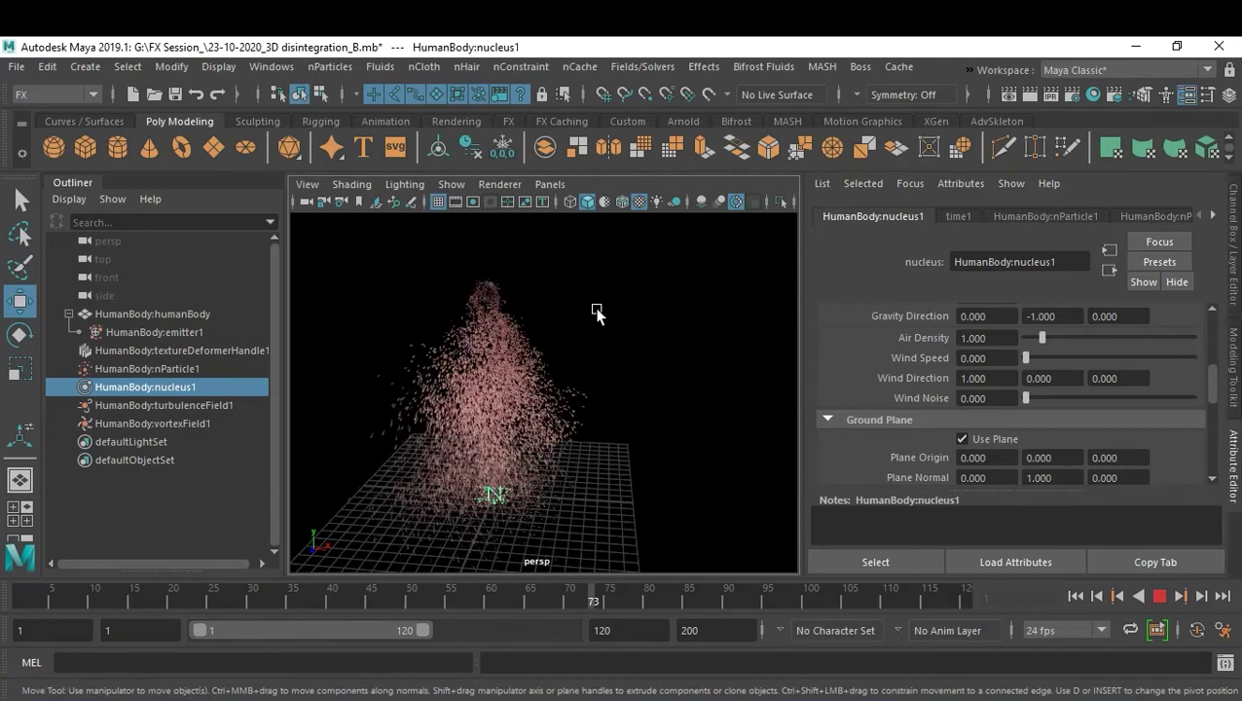
left_click(1157, 595)
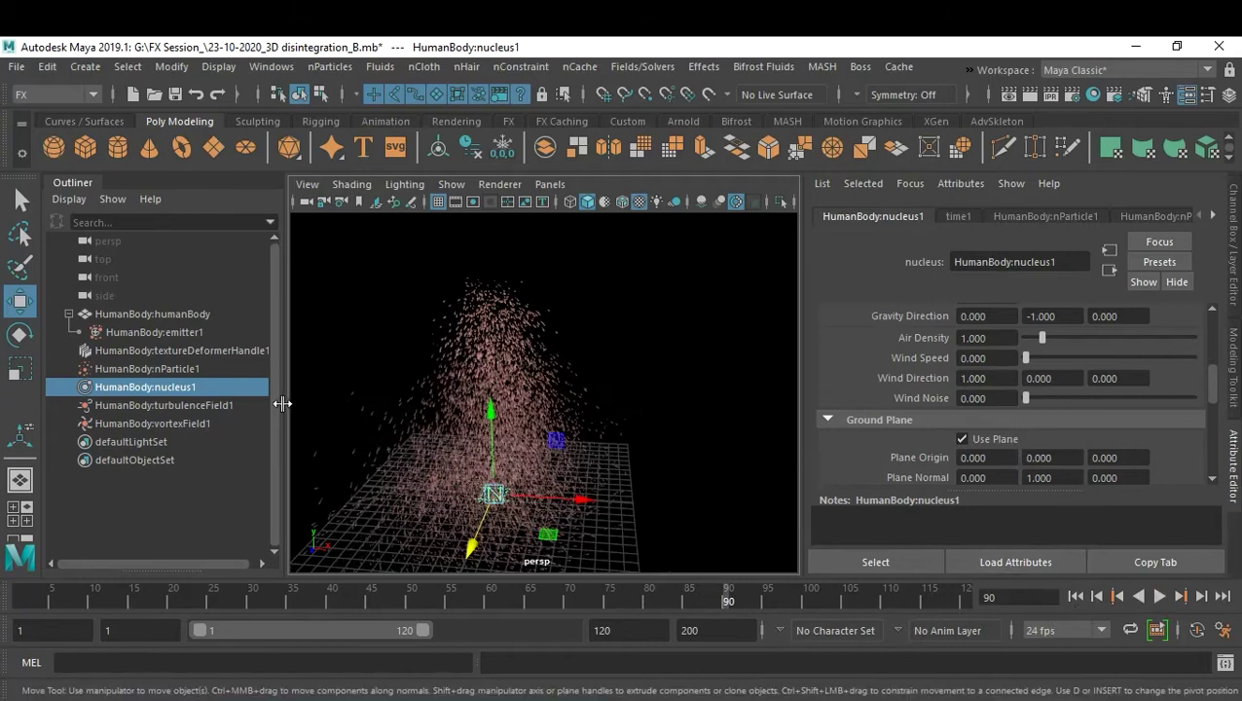
left_click(1075, 595)
left_click_drag(468, 394, 582, 384, "alt")
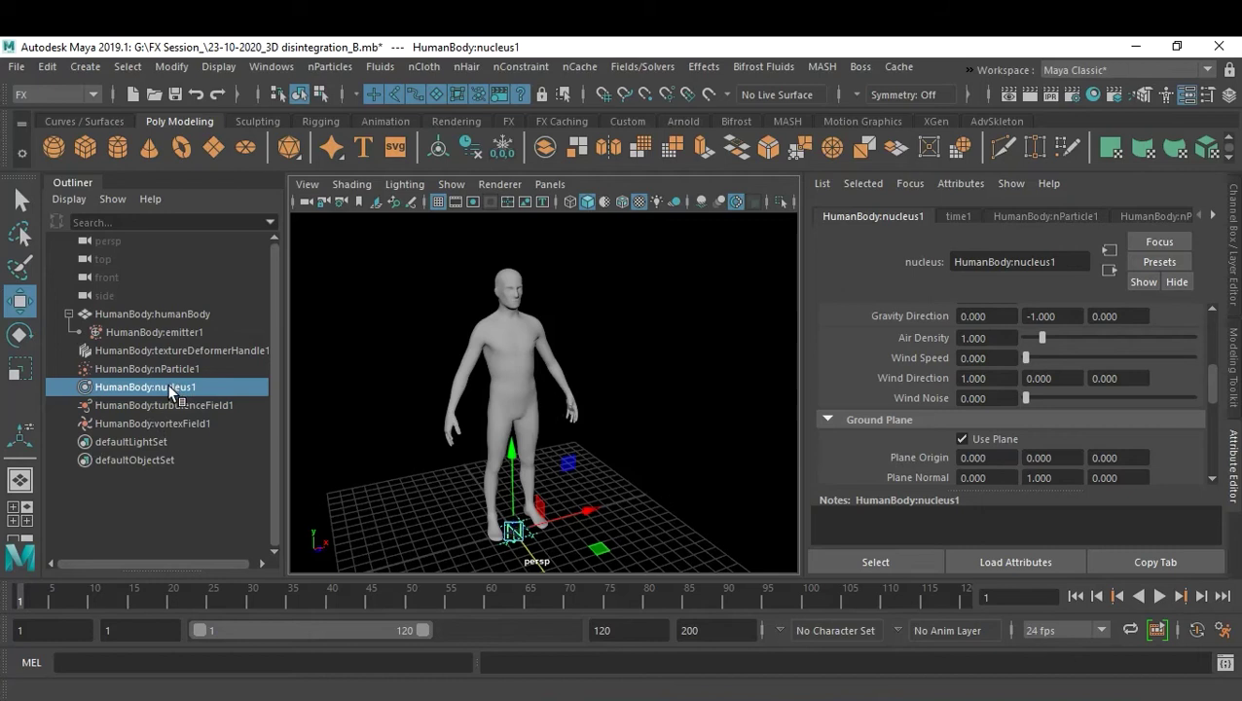
Step: Save the scene and select nParticle1, closing the nCache options without creating a cache
key("ctrl+s")
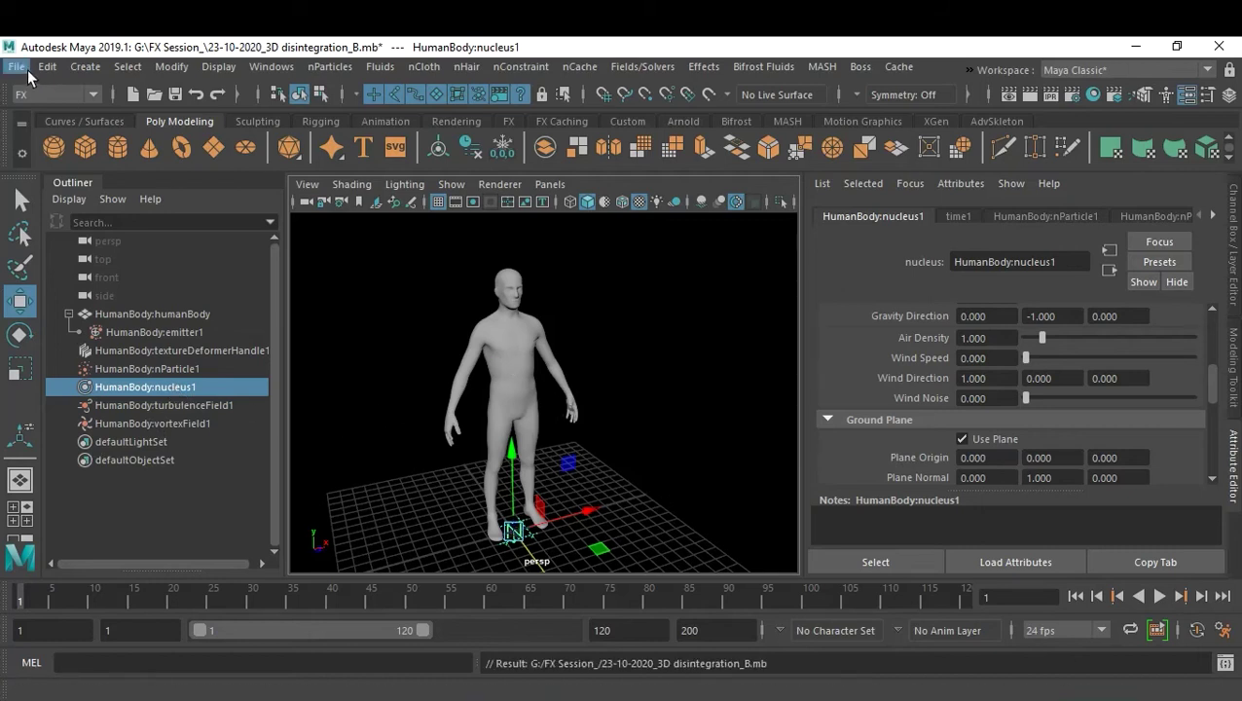
left_click(175, 369)
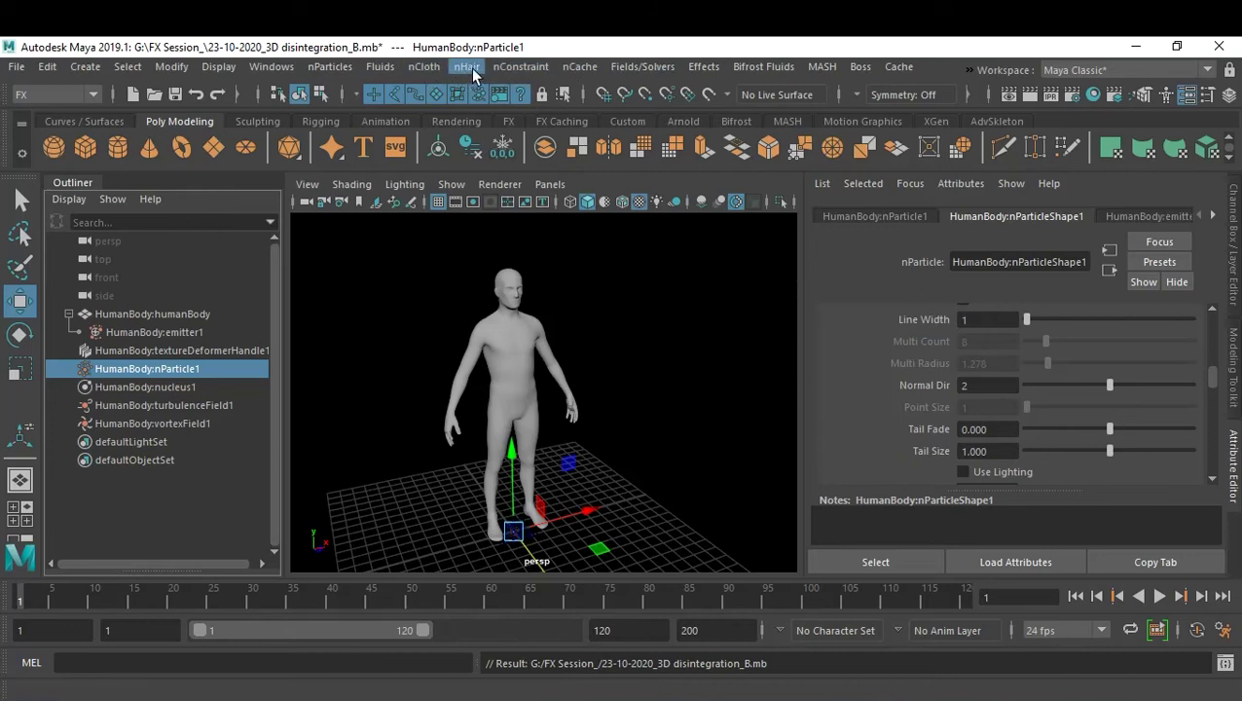
left_click(576, 68)
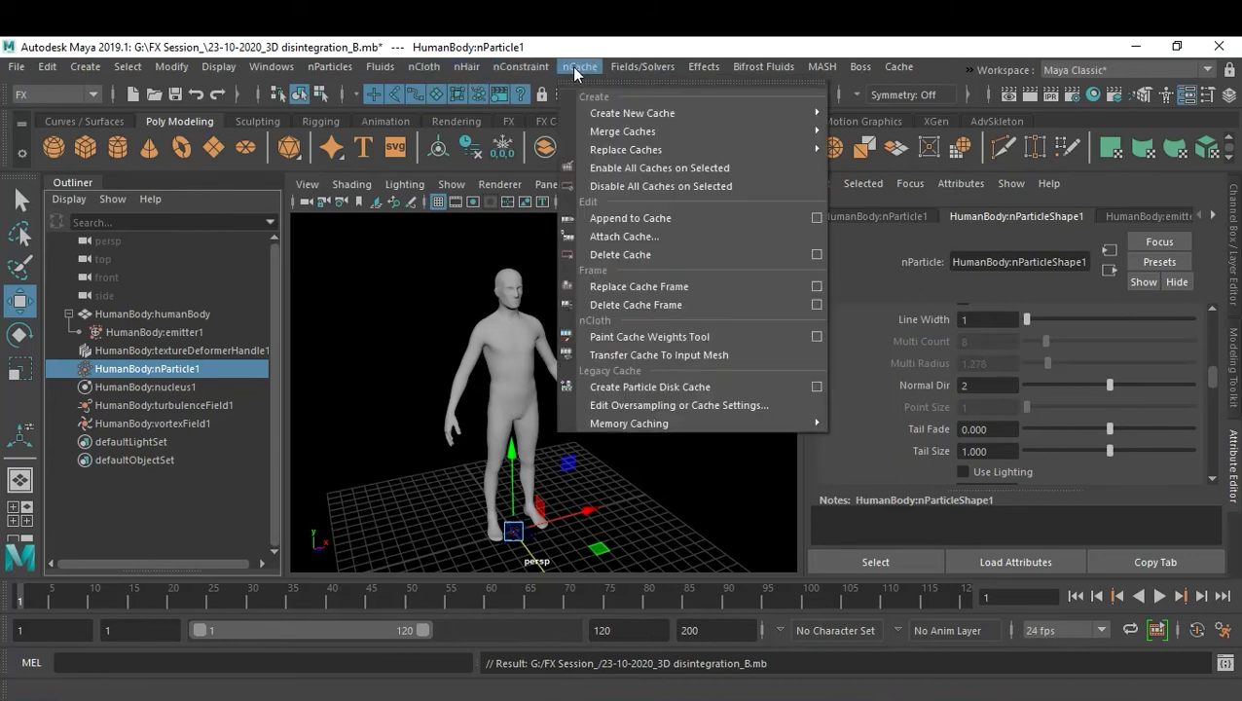
mouse_move(642, 115)
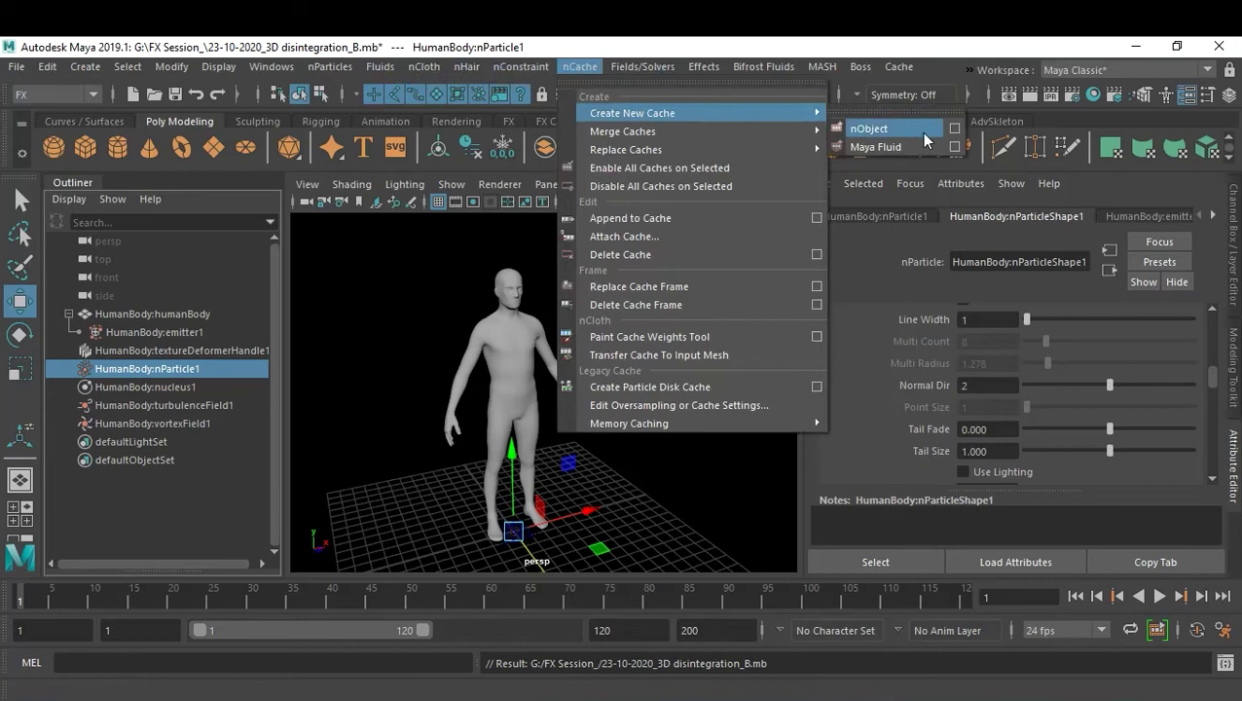
left_click(683, 468)
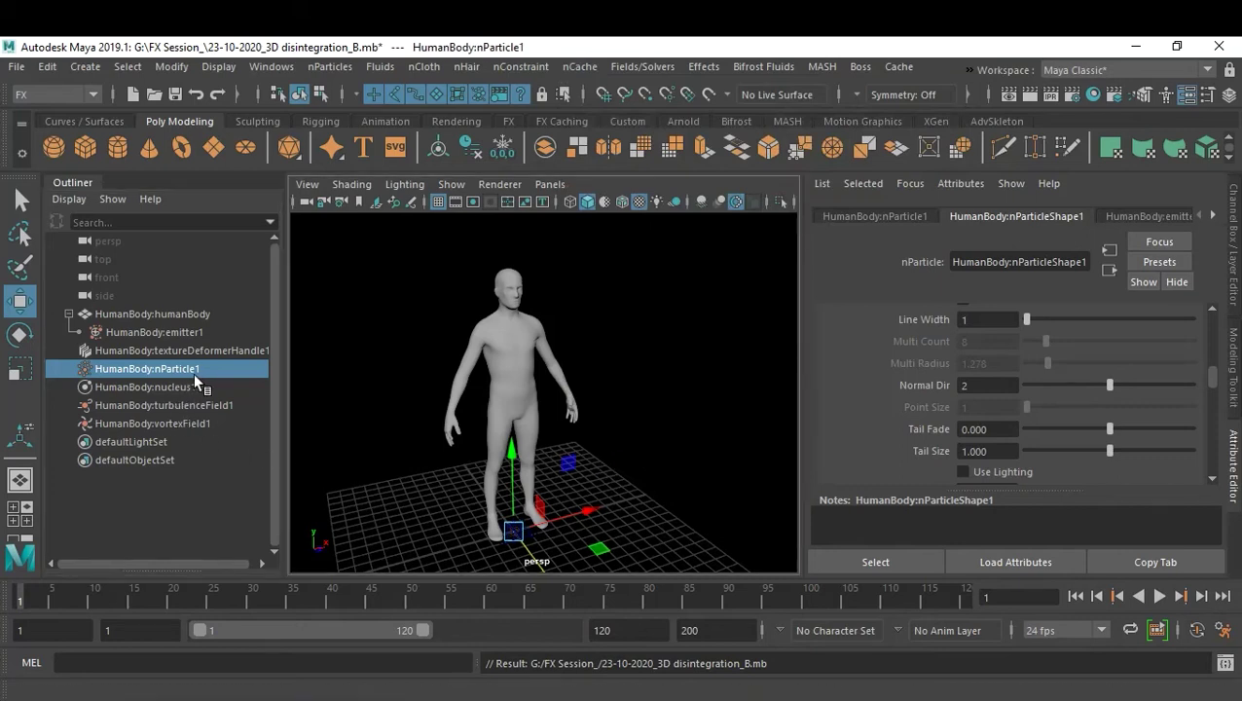
Step: Hide nParticle1, stop playback, and select the human body mesh
key("ctrl+h")
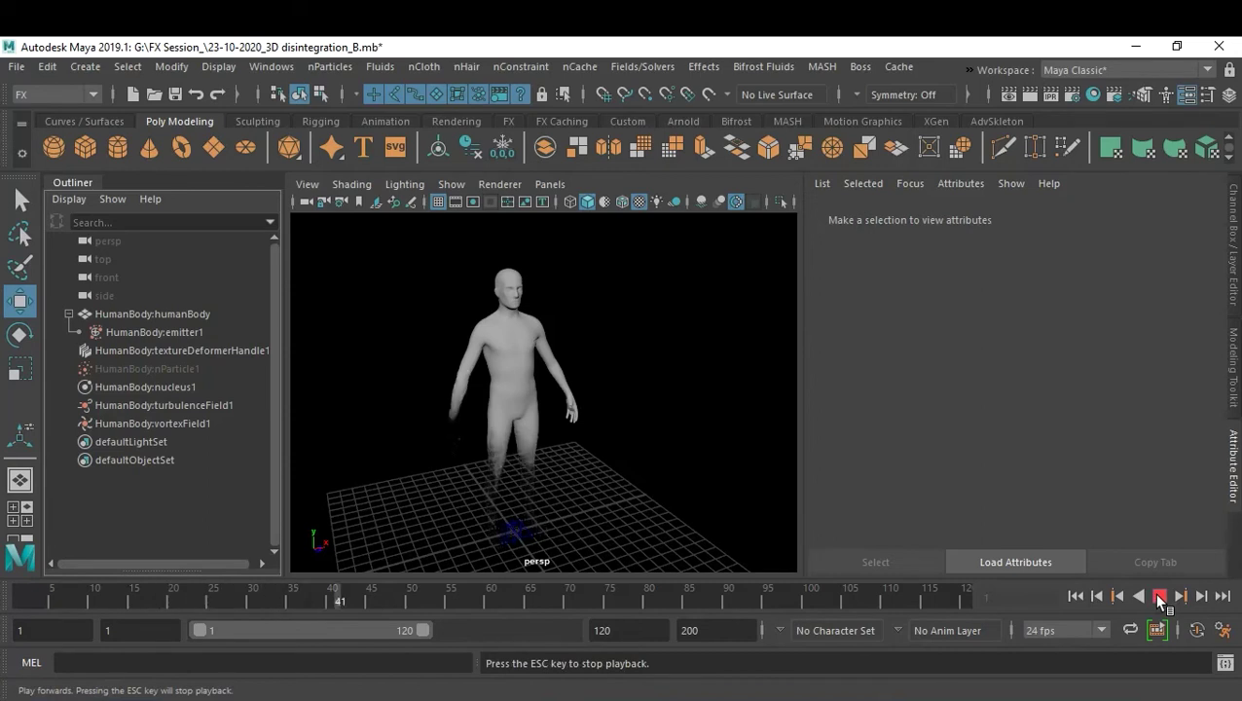
left_click(1159, 596)
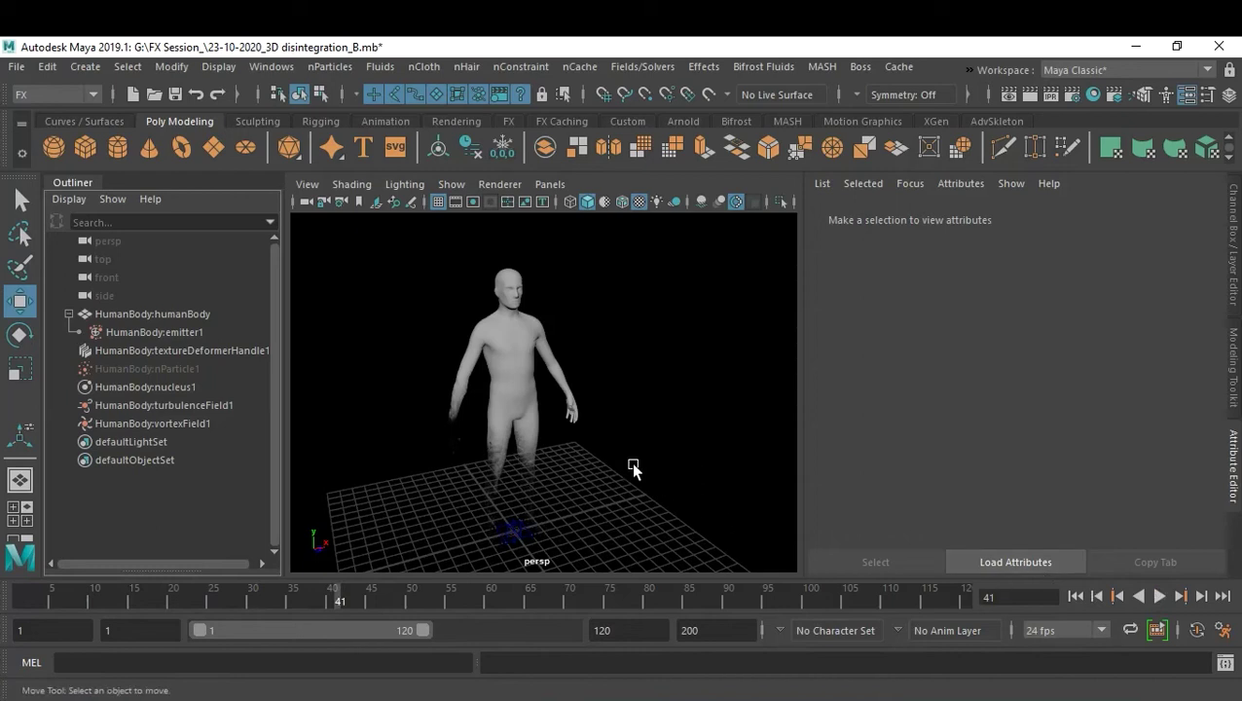
left_click(521, 396)
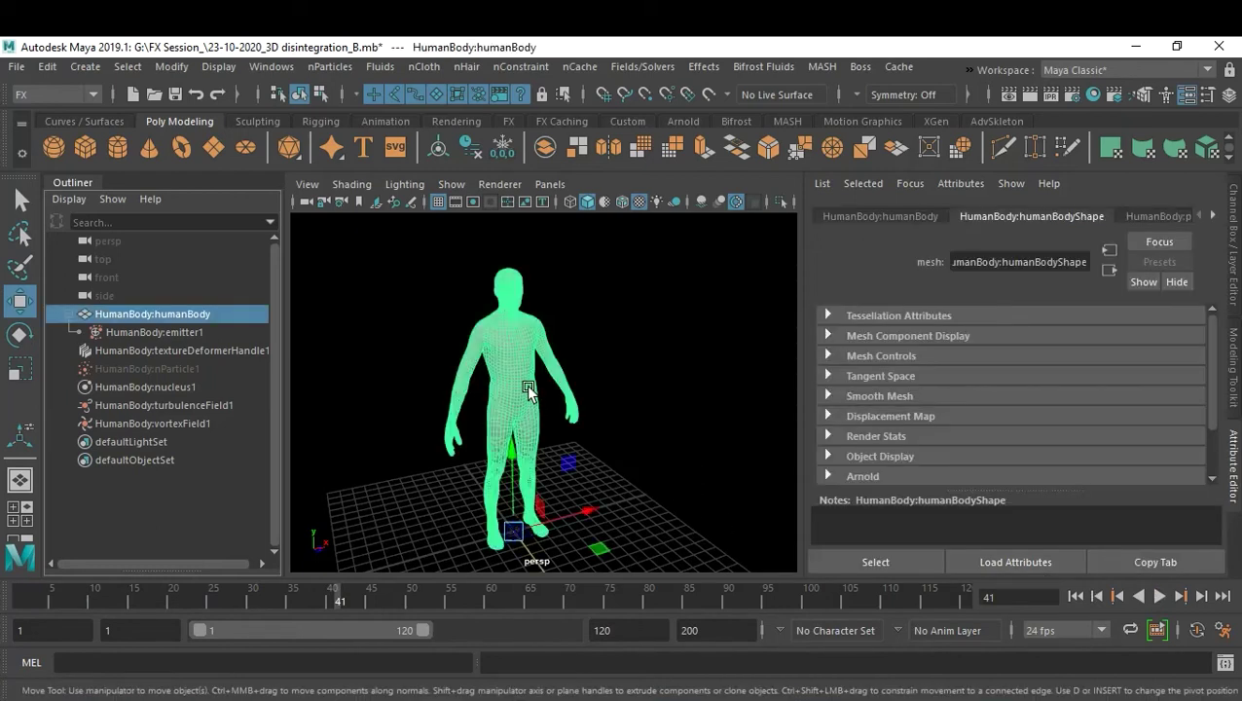
Step: Create an Emit from Object emitter on the human body with Rate set to 100
left_click(330, 68)
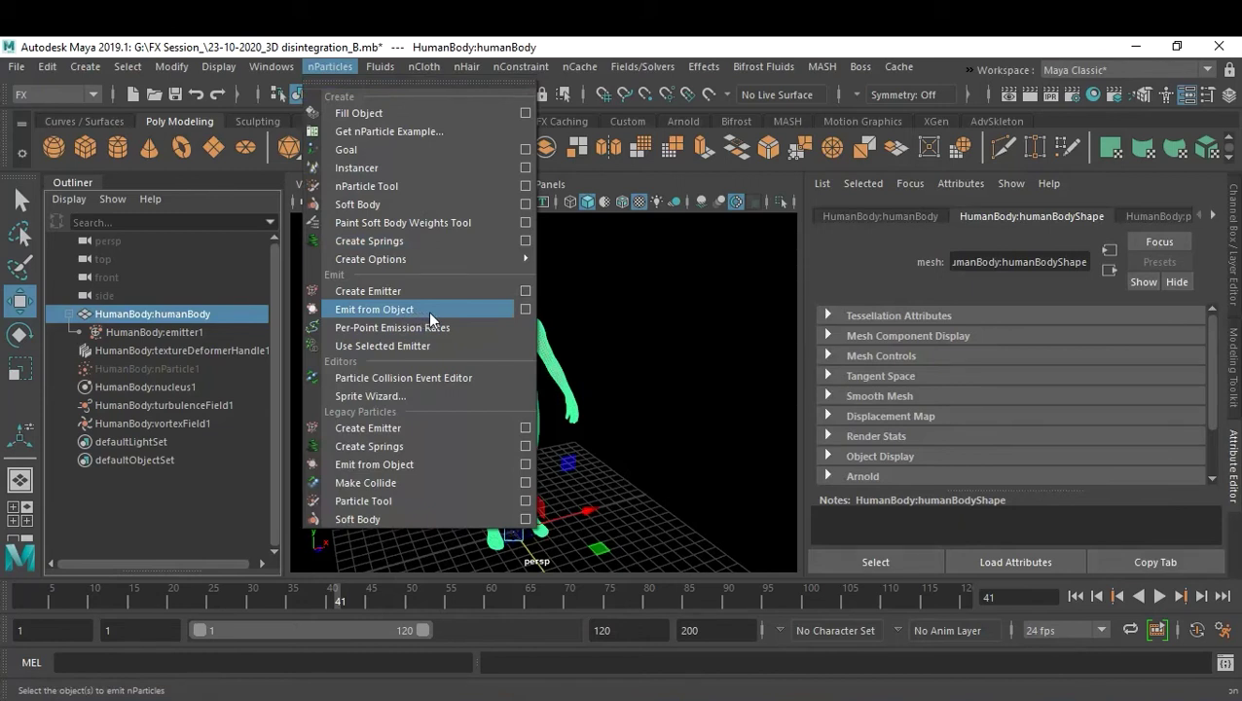
left_click(524, 310)
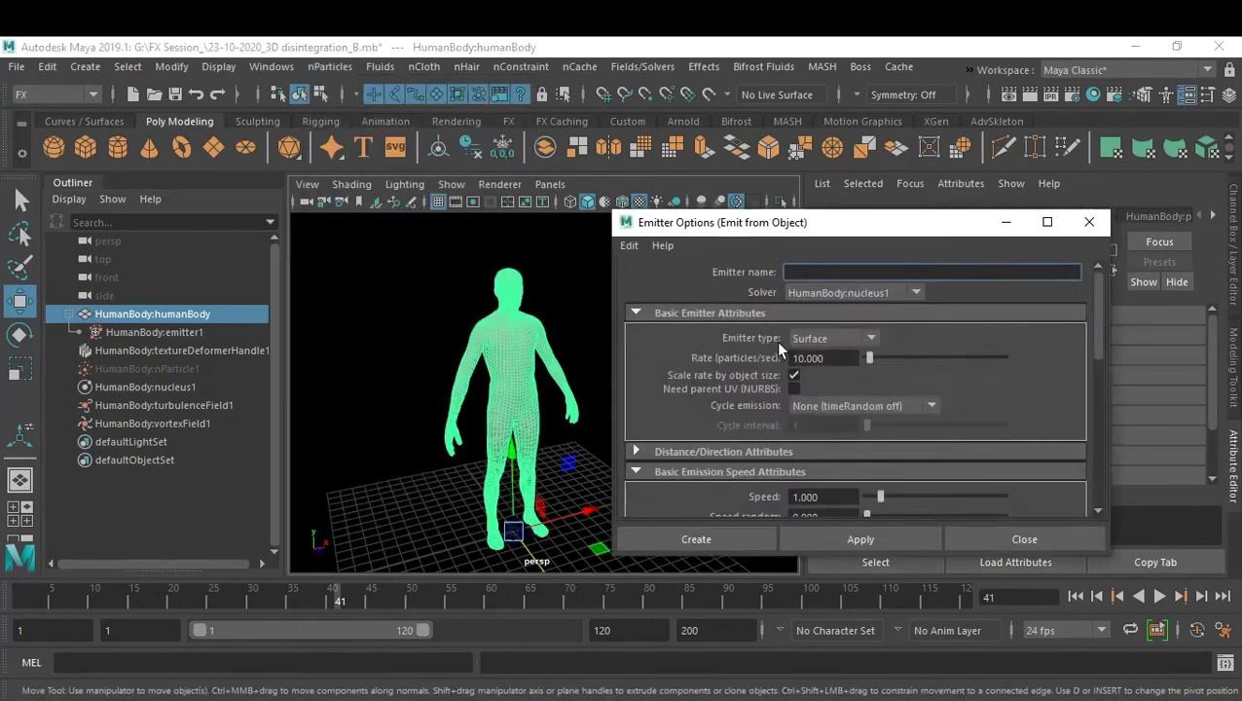
left_click_drag(844, 358, 790, 357)
type("100")
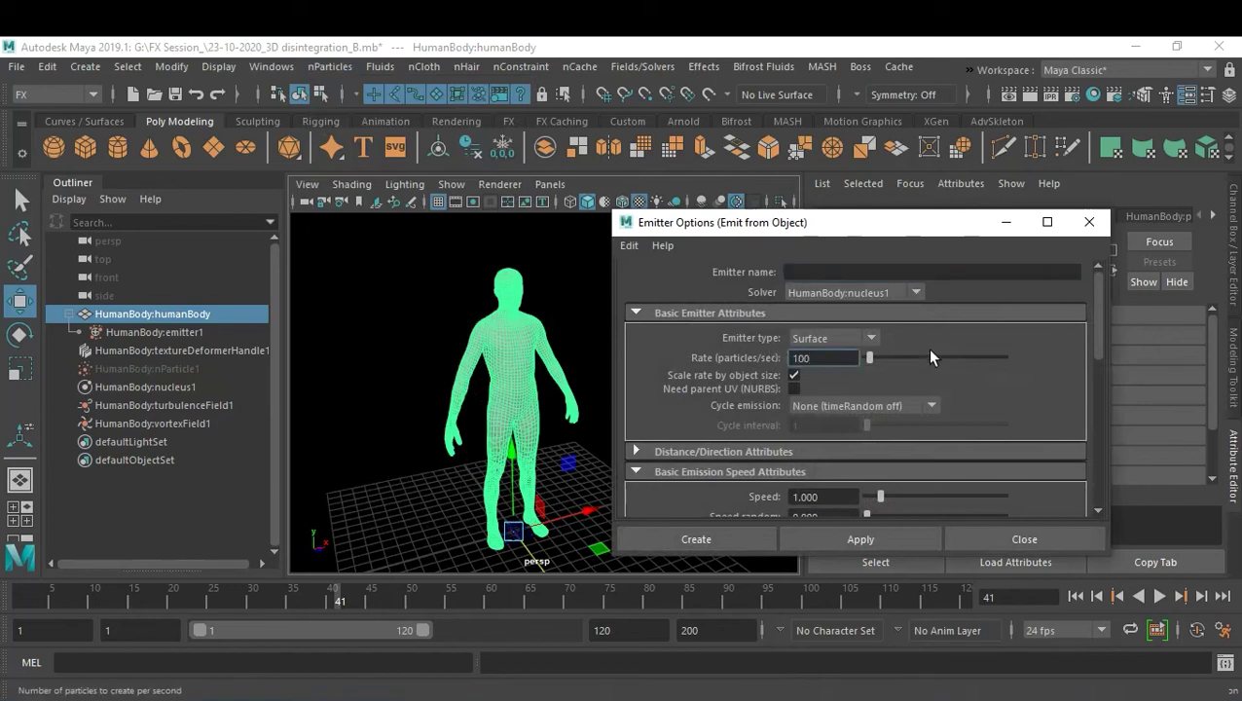
key("Return")
scroll(946, 363, "down", 2)
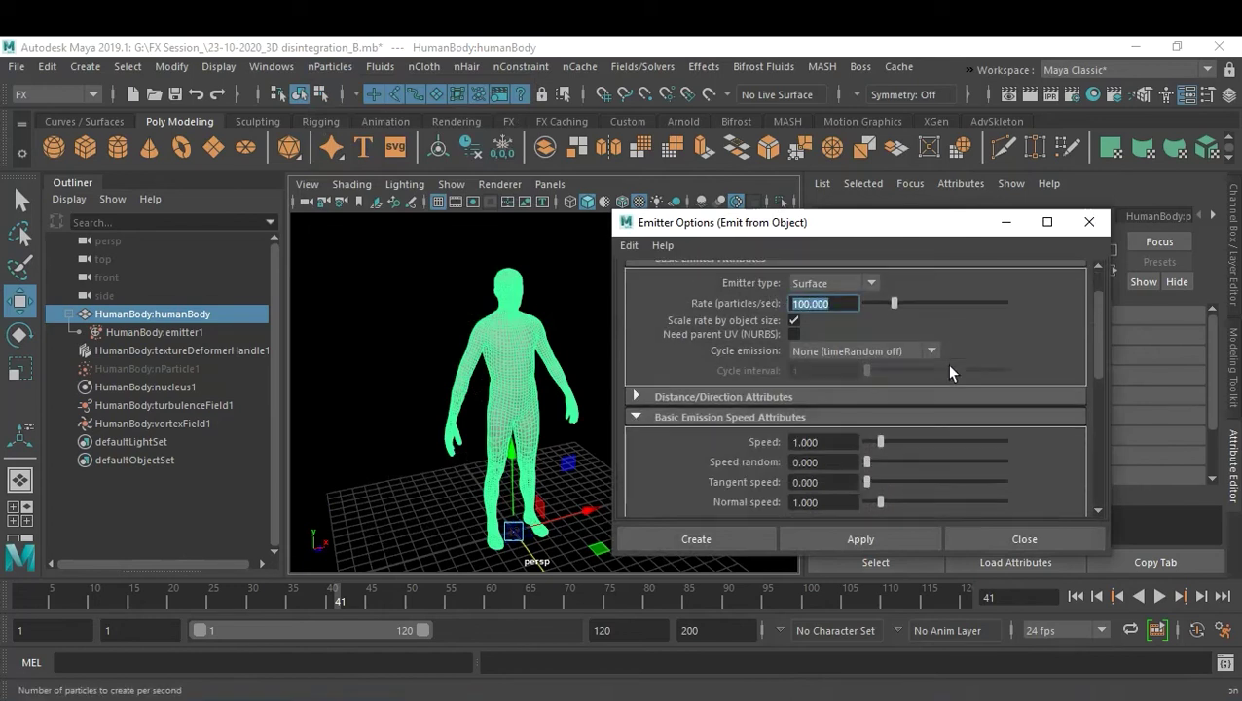
scroll(946, 367, "down", 4)
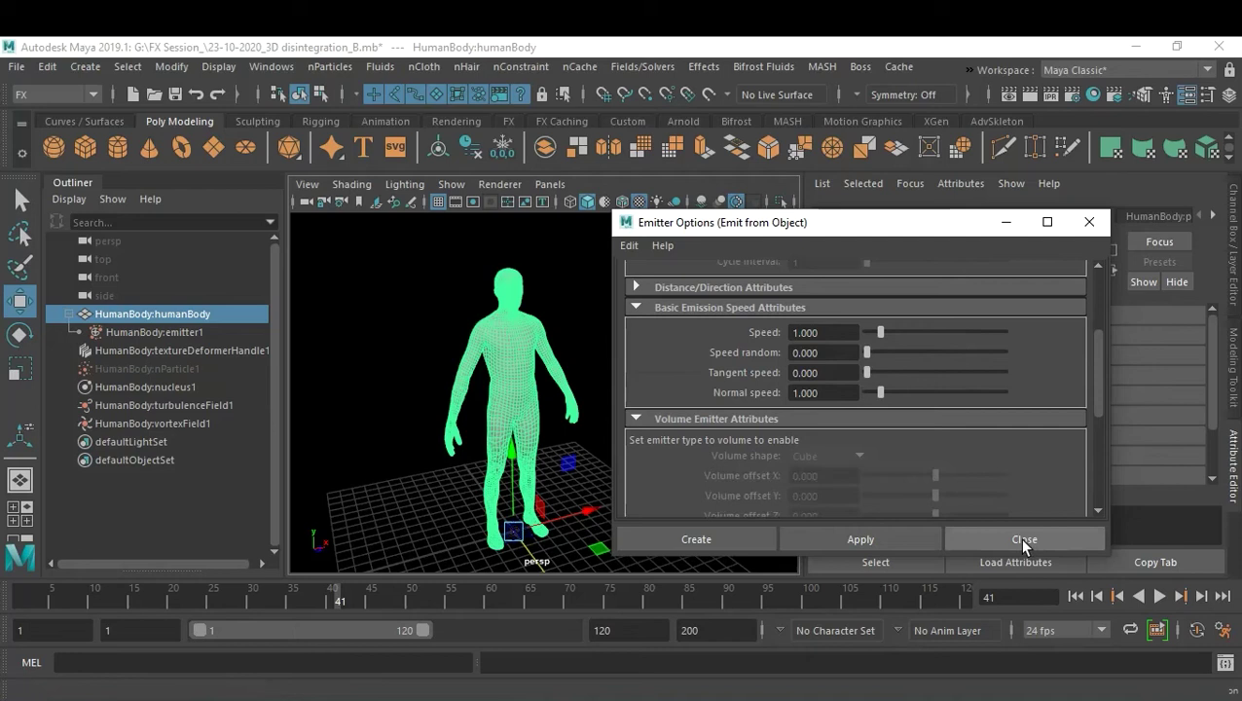
left_click(698, 542)
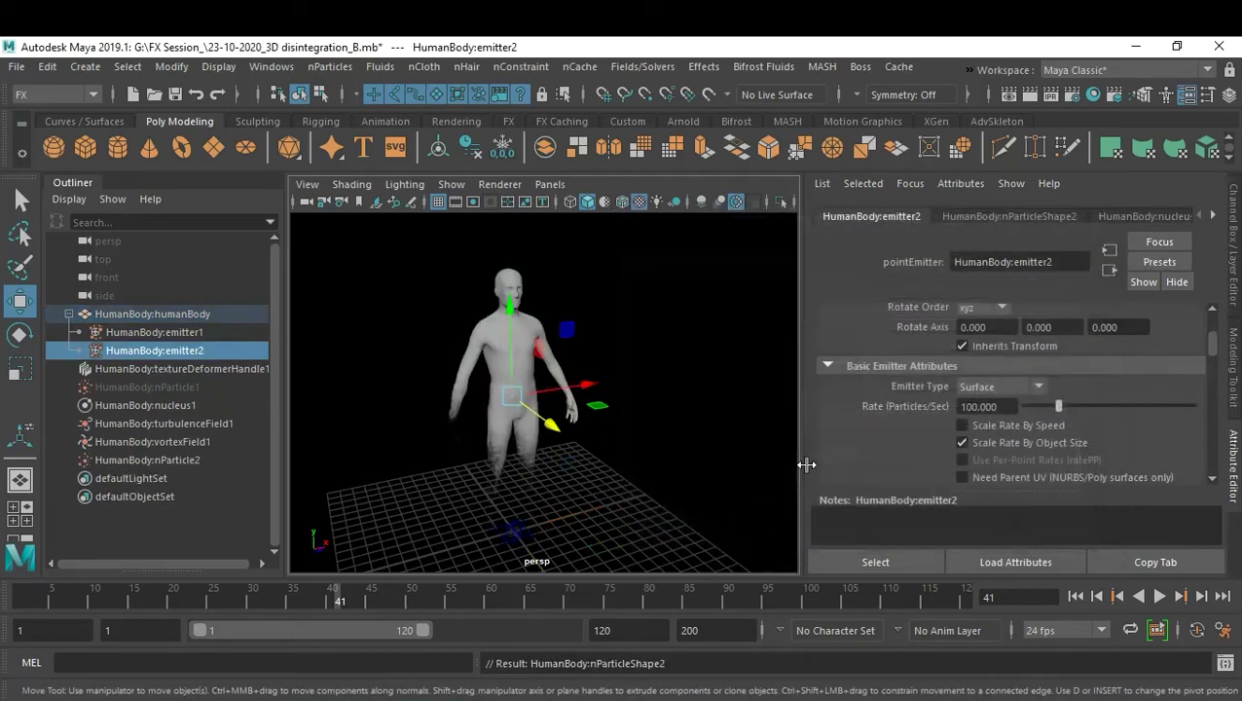
Step: Turn on Enable Texture Rate in emitter2's attributes
scroll(1109, 434, "down", 4)
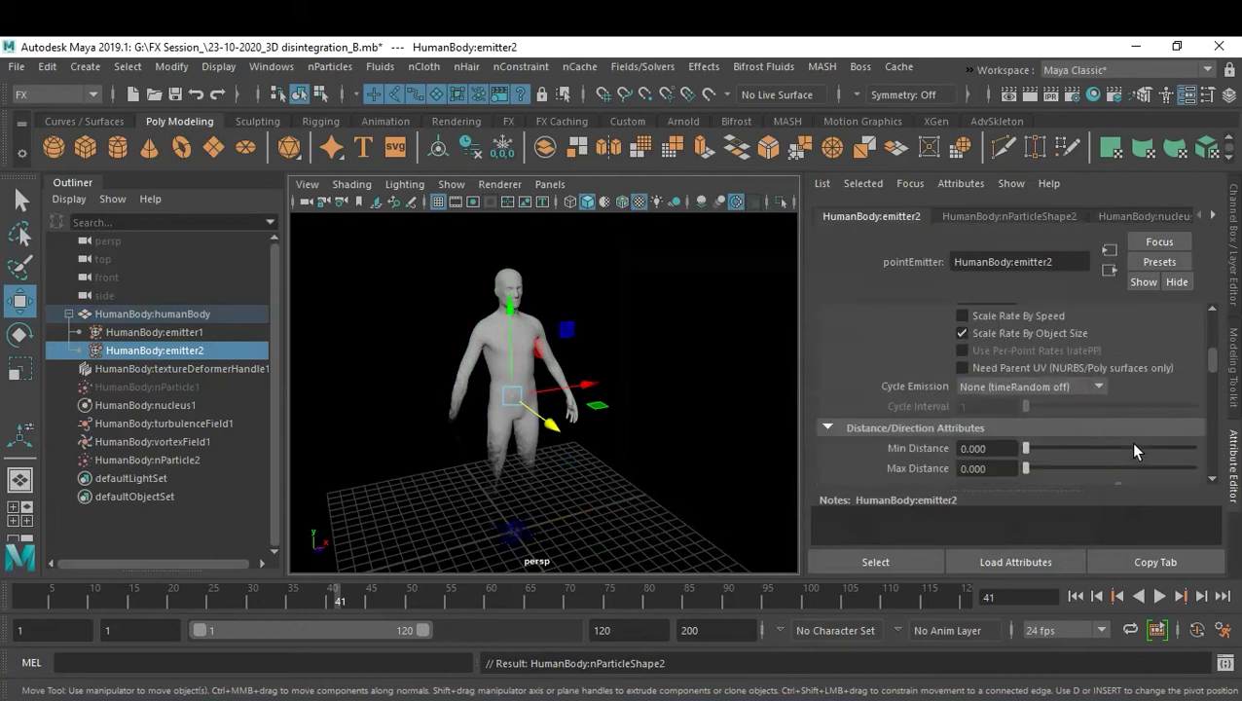
scroll(1134, 450, "down", 10)
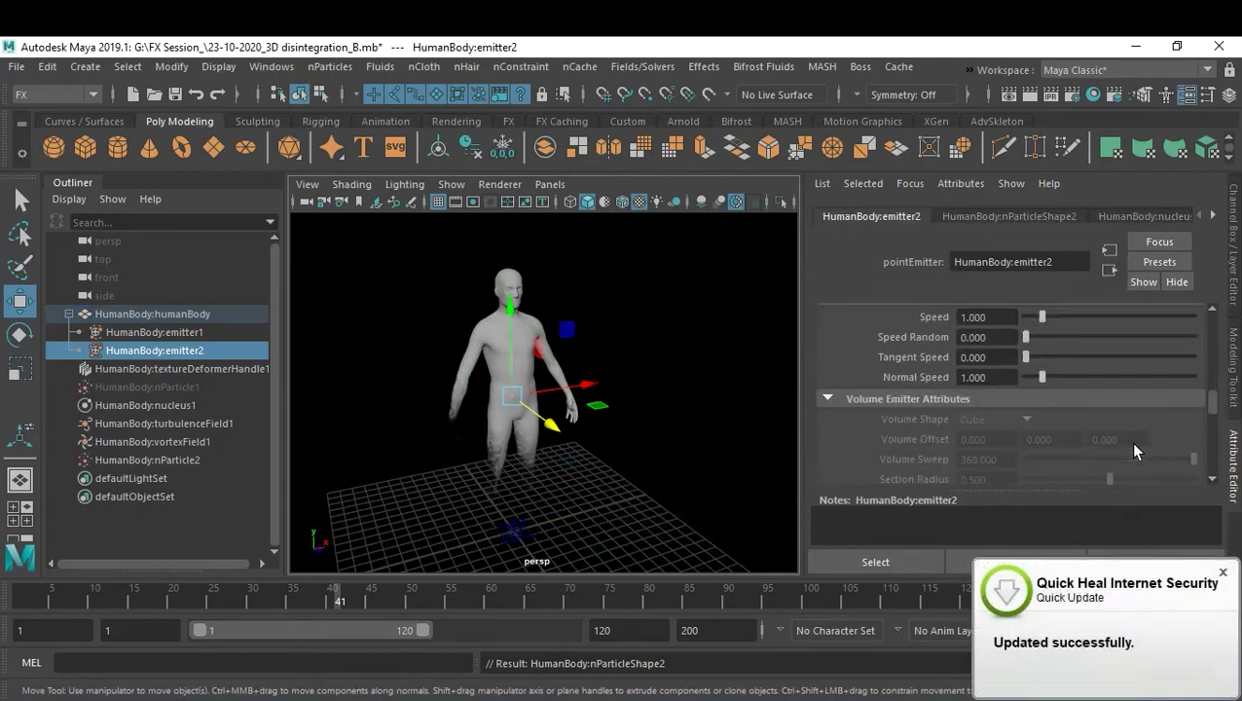
scroll(1131, 450, "down", 4)
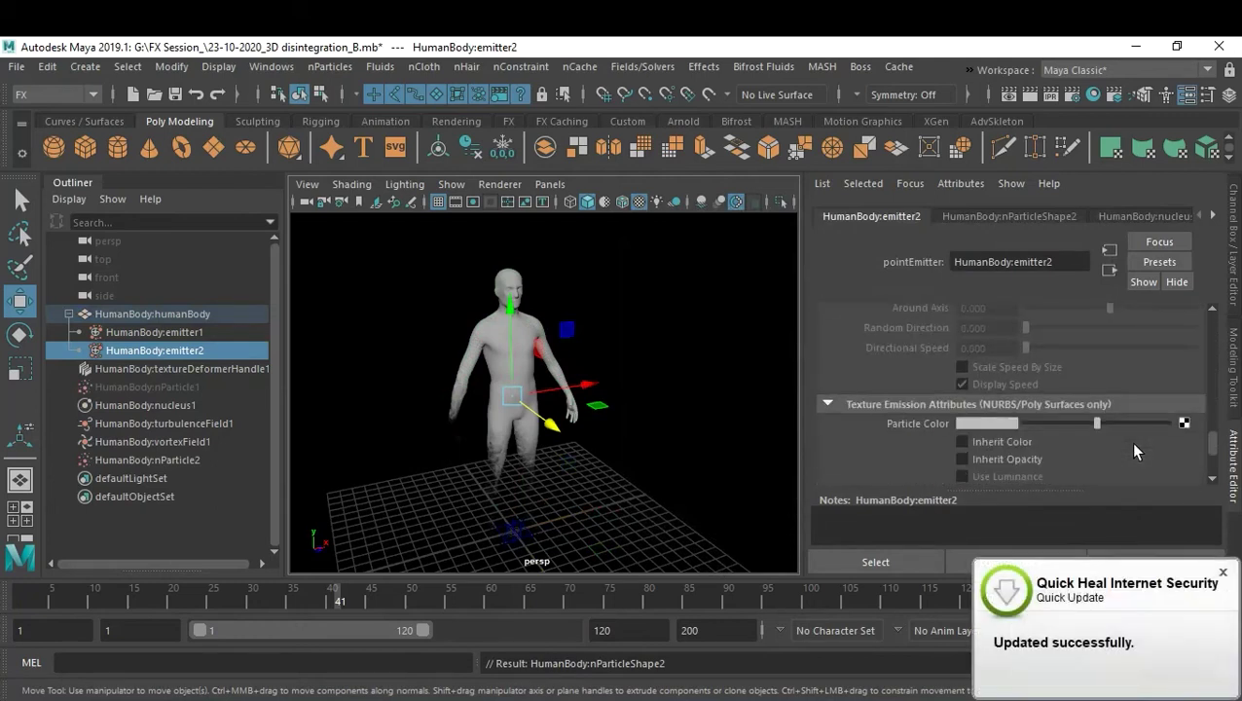
scroll(1074, 458, "down", 1)
scroll(1074, 456, "down", 1)
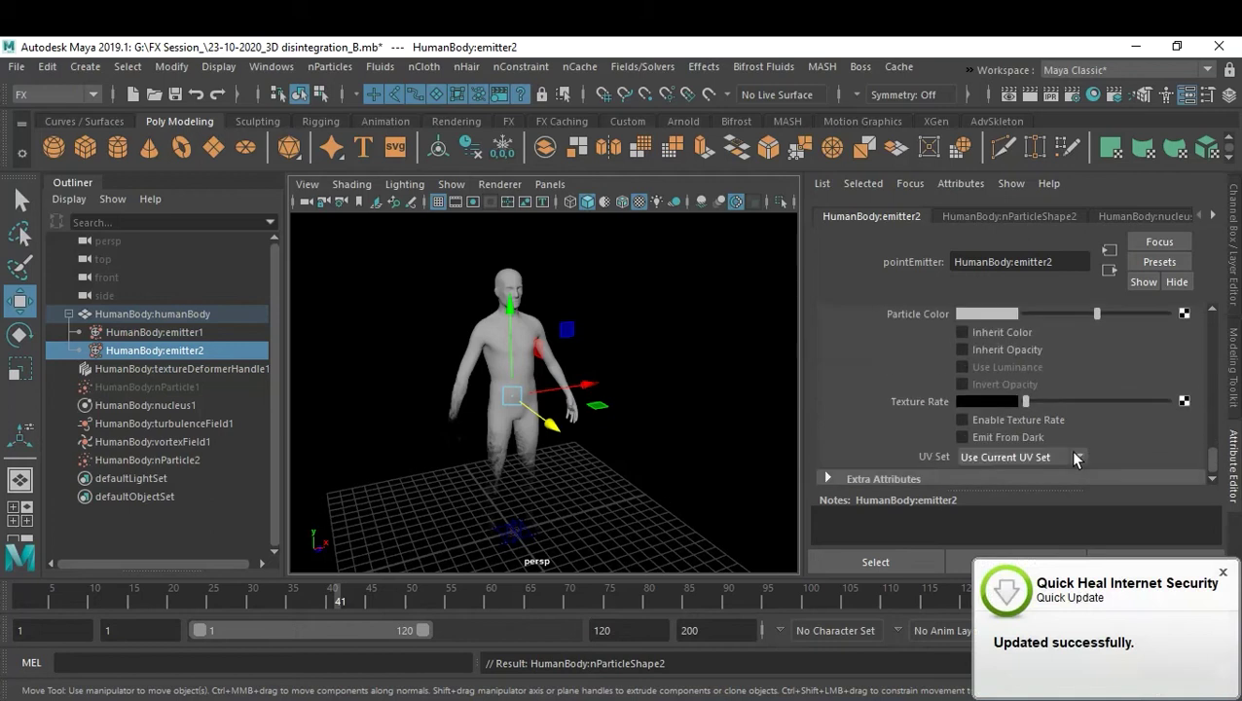
left_click(962, 421)
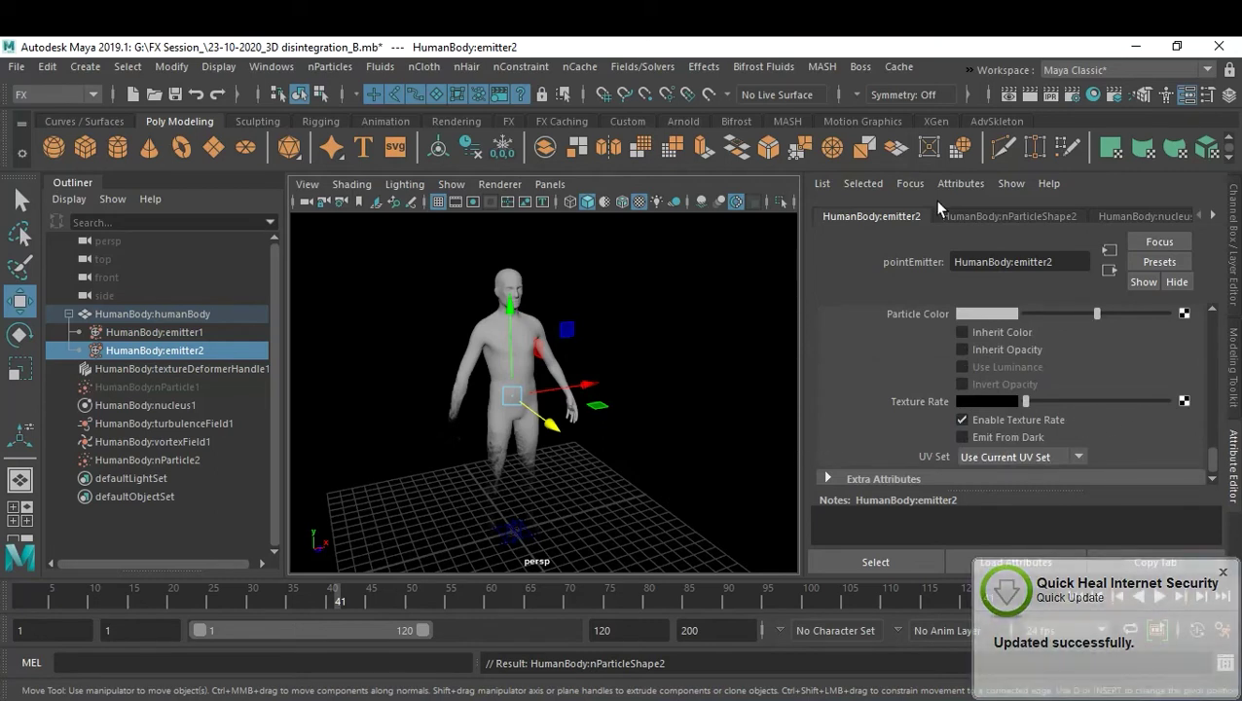
Step: Connect the file1 texture from Hypershade to emitter2's Texture Rate, then minimize Hypershade
left_click(1093, 94)
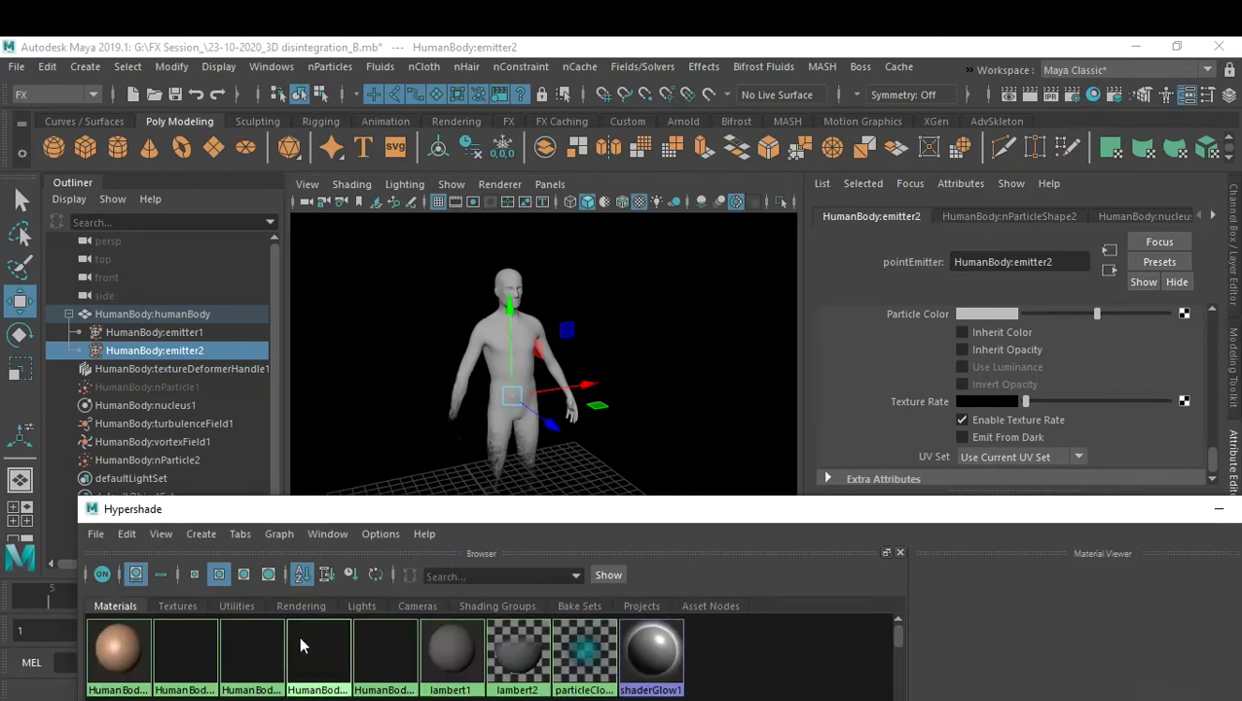
left_click(183, 606)
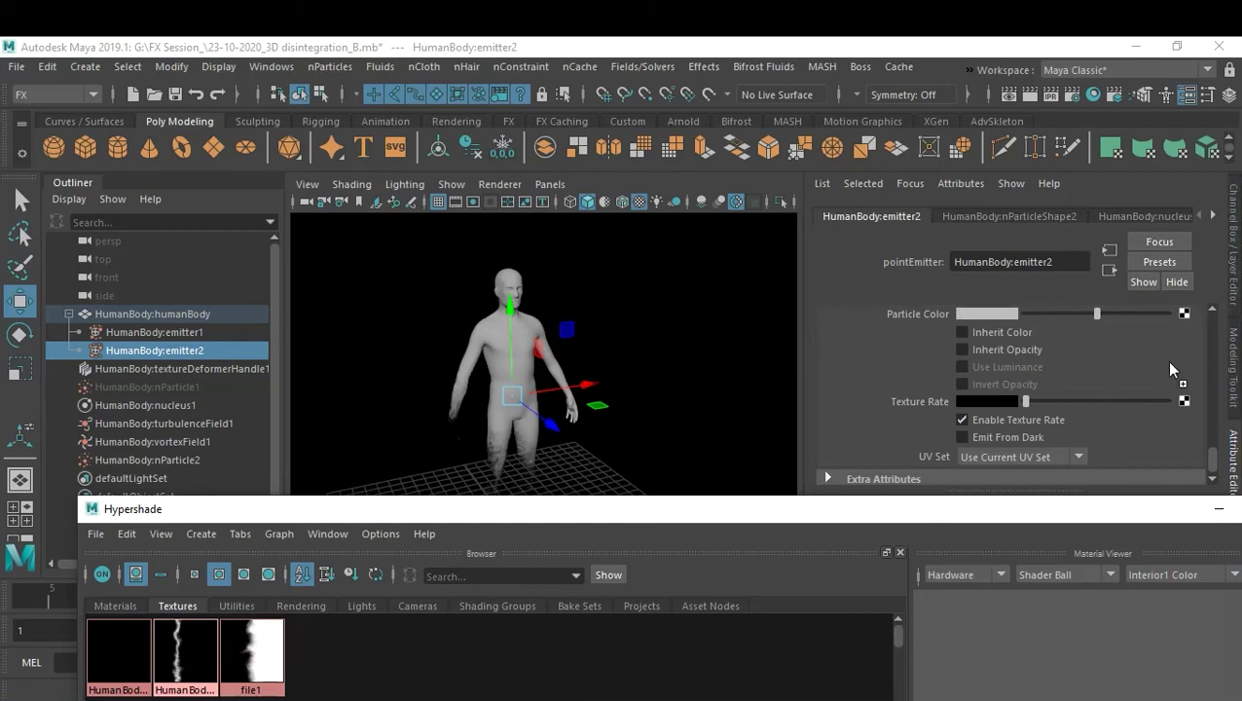
middle_click_drag(1185, 405, 1183, 403)
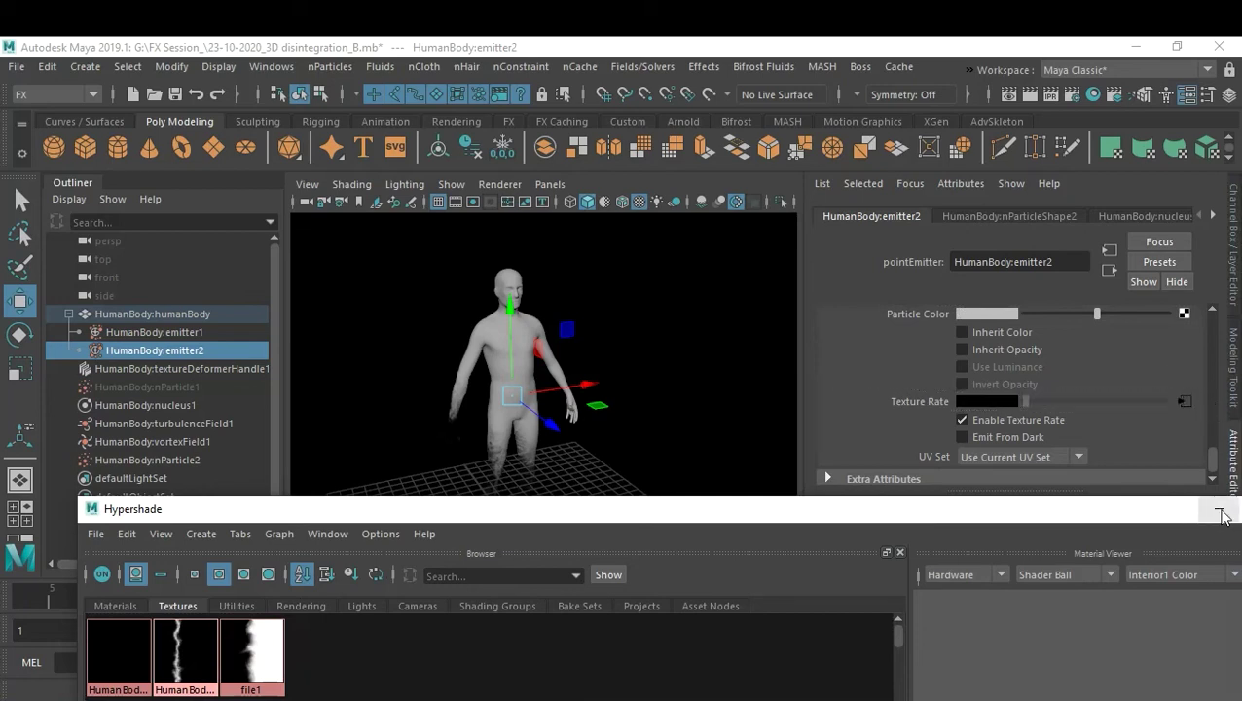
left_click(1218, 508)
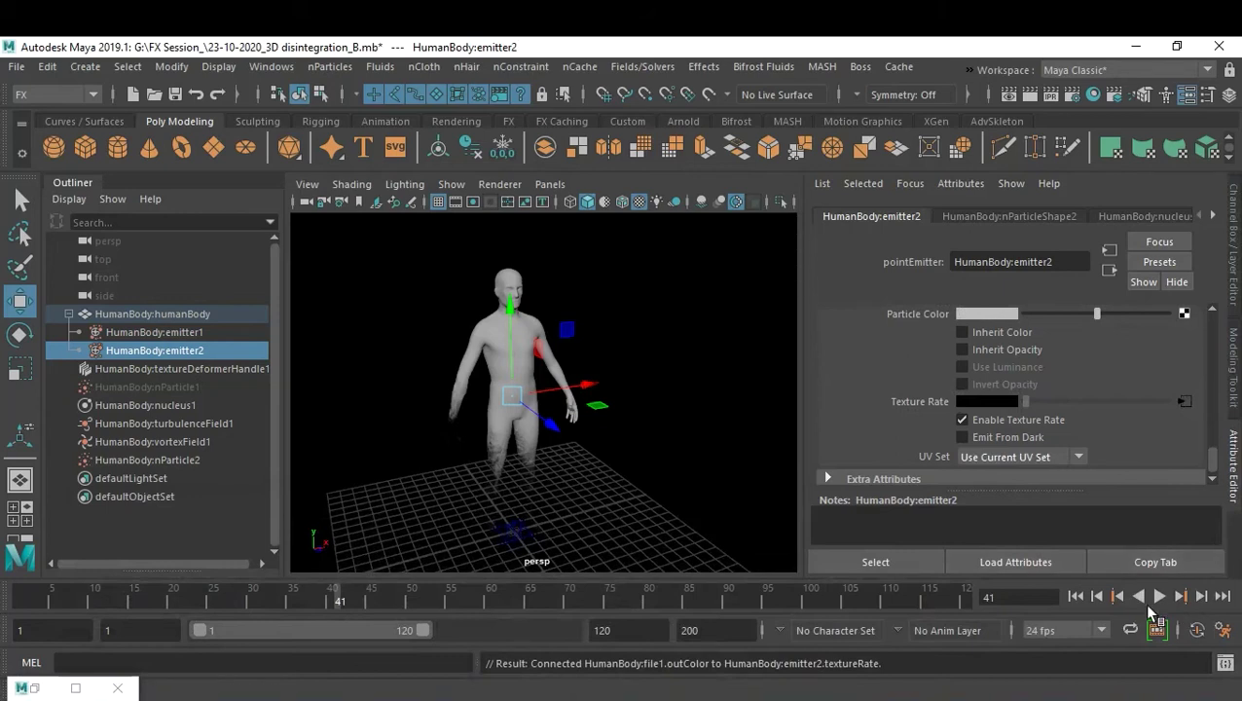
Step: Play the simulation from frame 1 and stop it at frame 69
left_click(1076, 596)
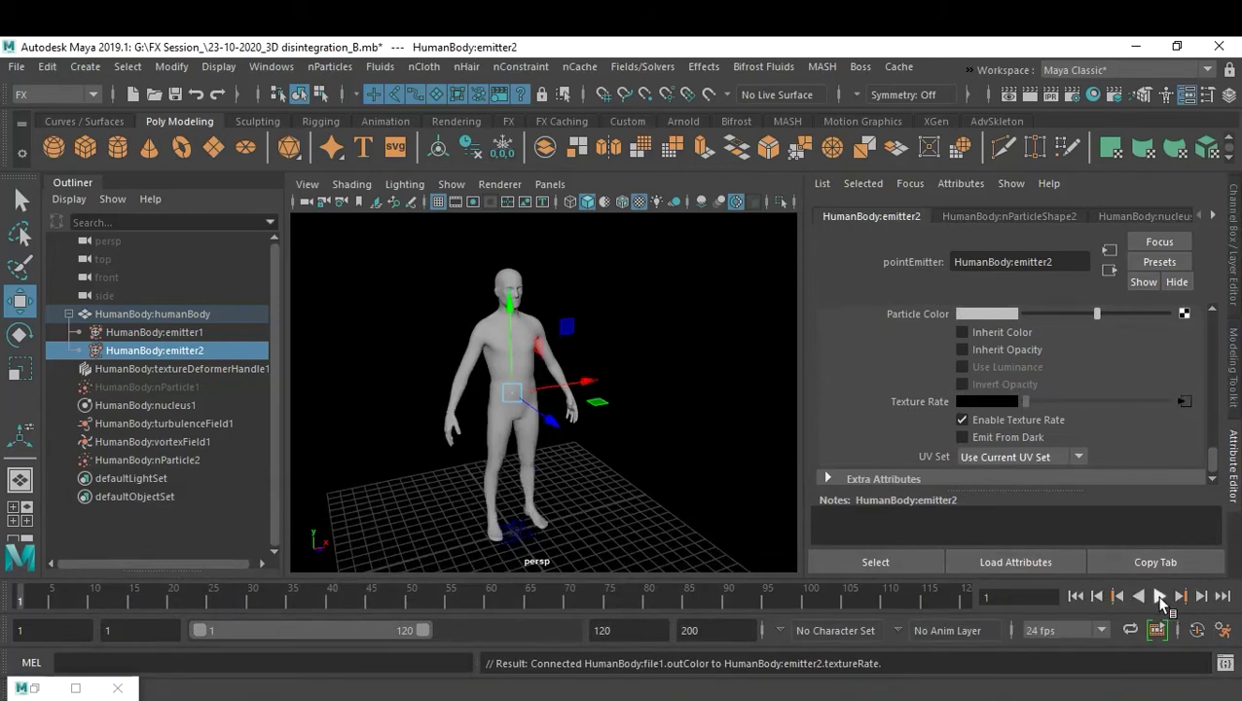
left_click(1159, 597)
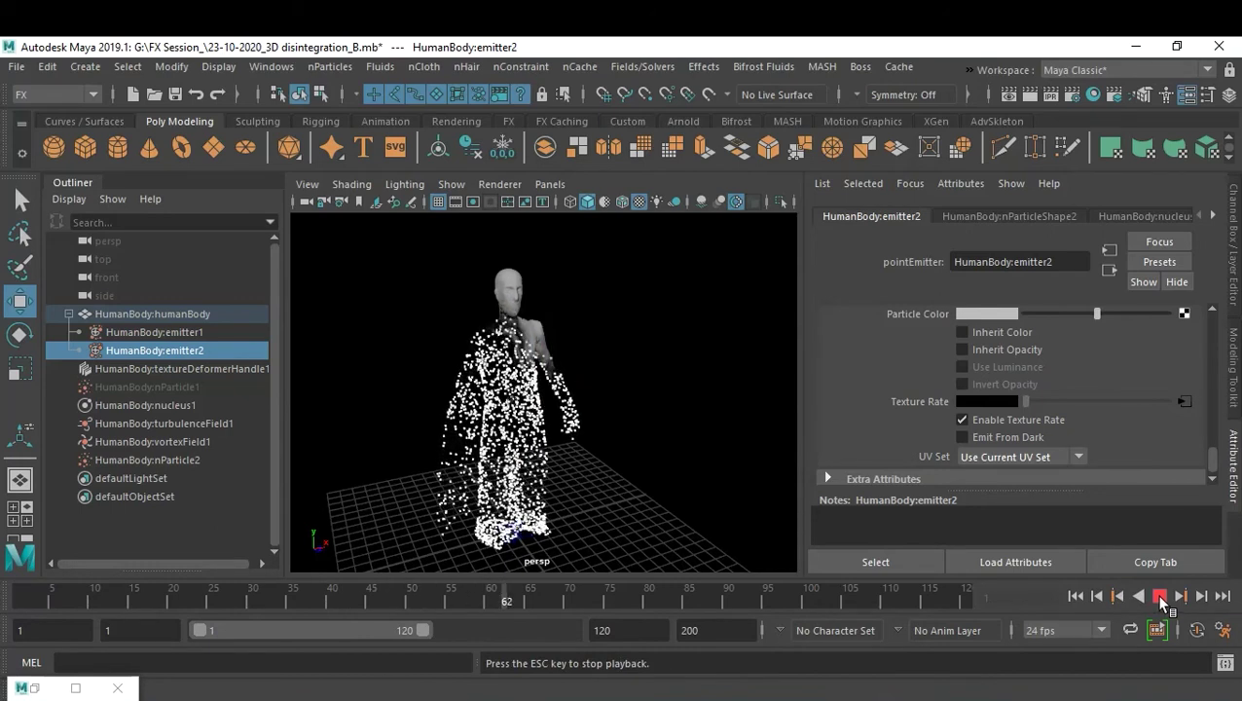
left_click(1159, 596)
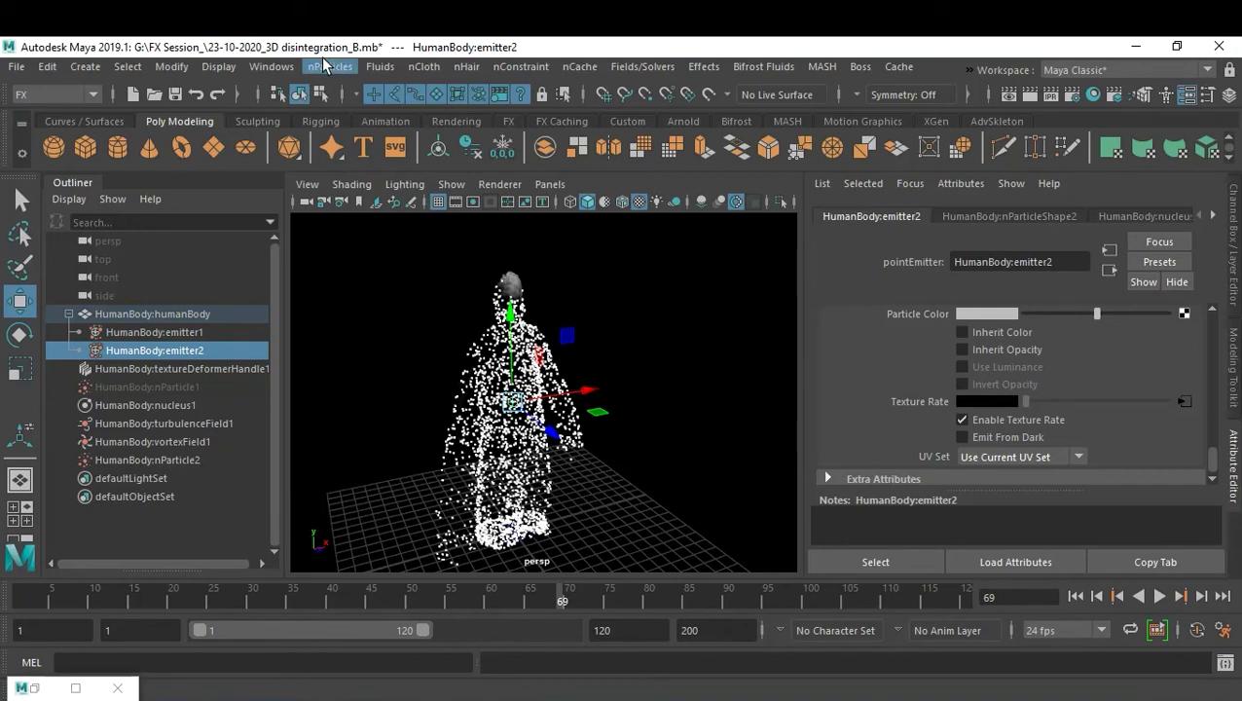
Step: Open the Dynamic Relationships editor and select nParticle2
left_click(273, 66)
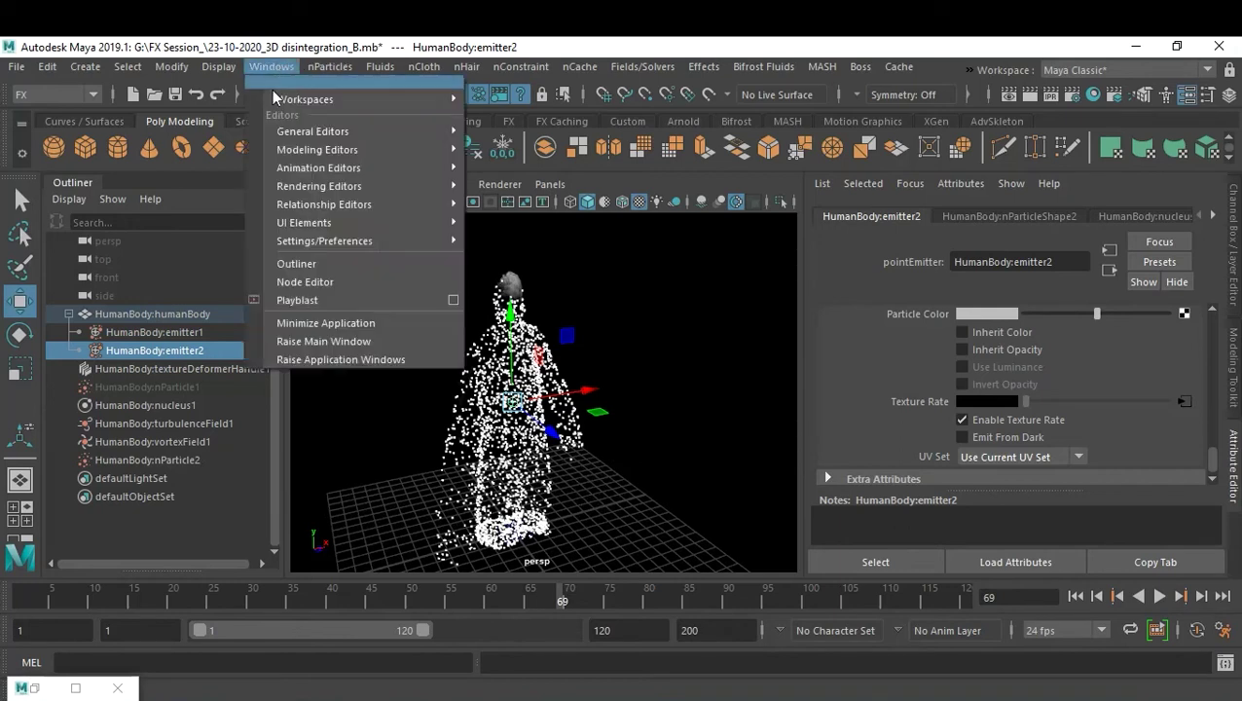
mouse_move(353, 216)
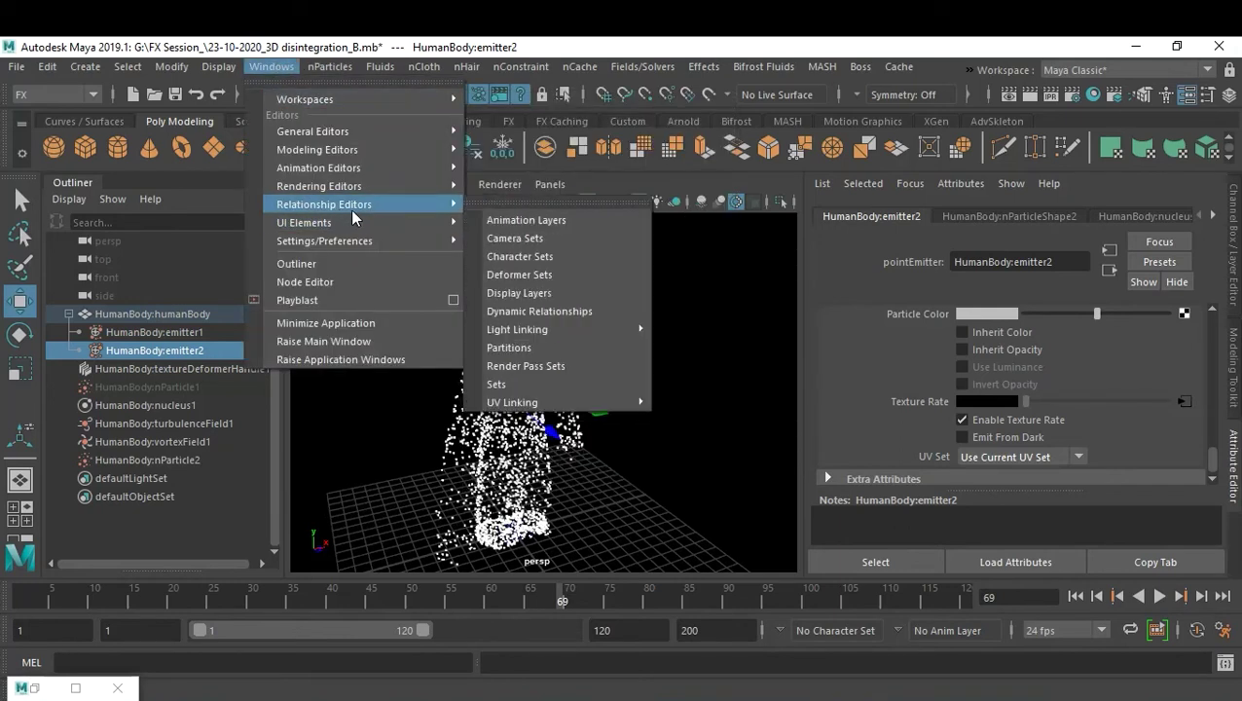
left_click(603, 315)
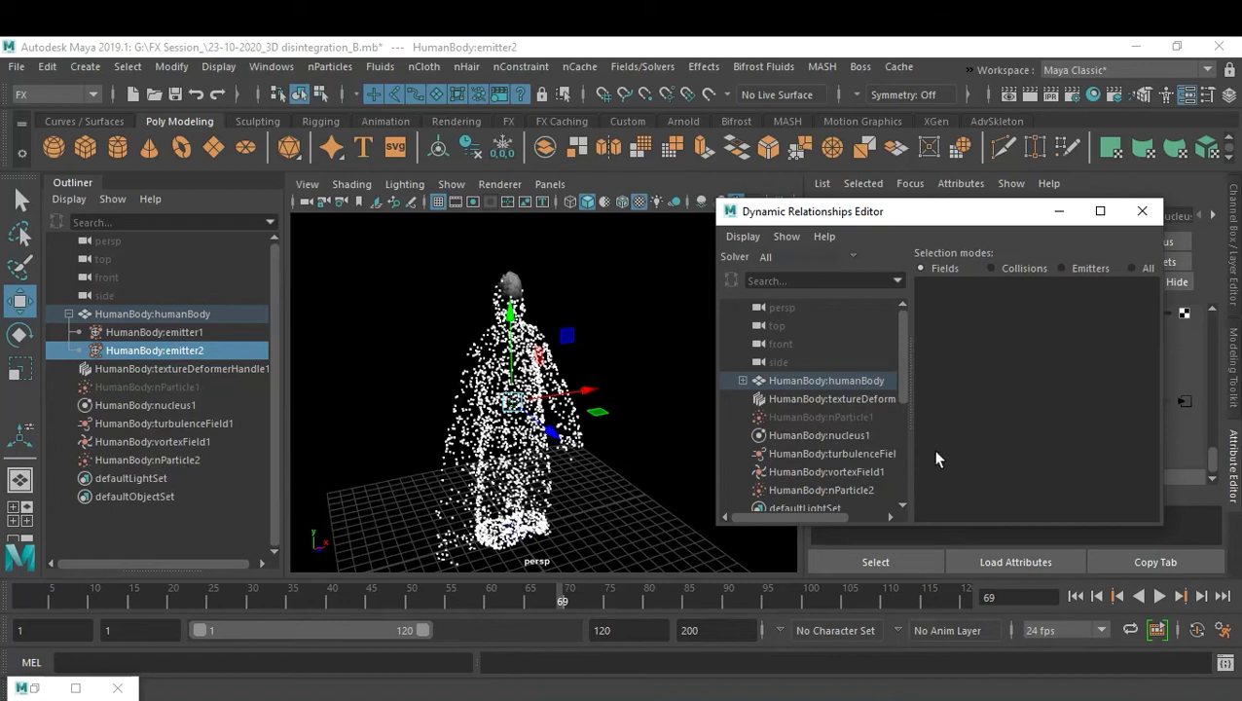
scroll(832, 443, "down", 3)
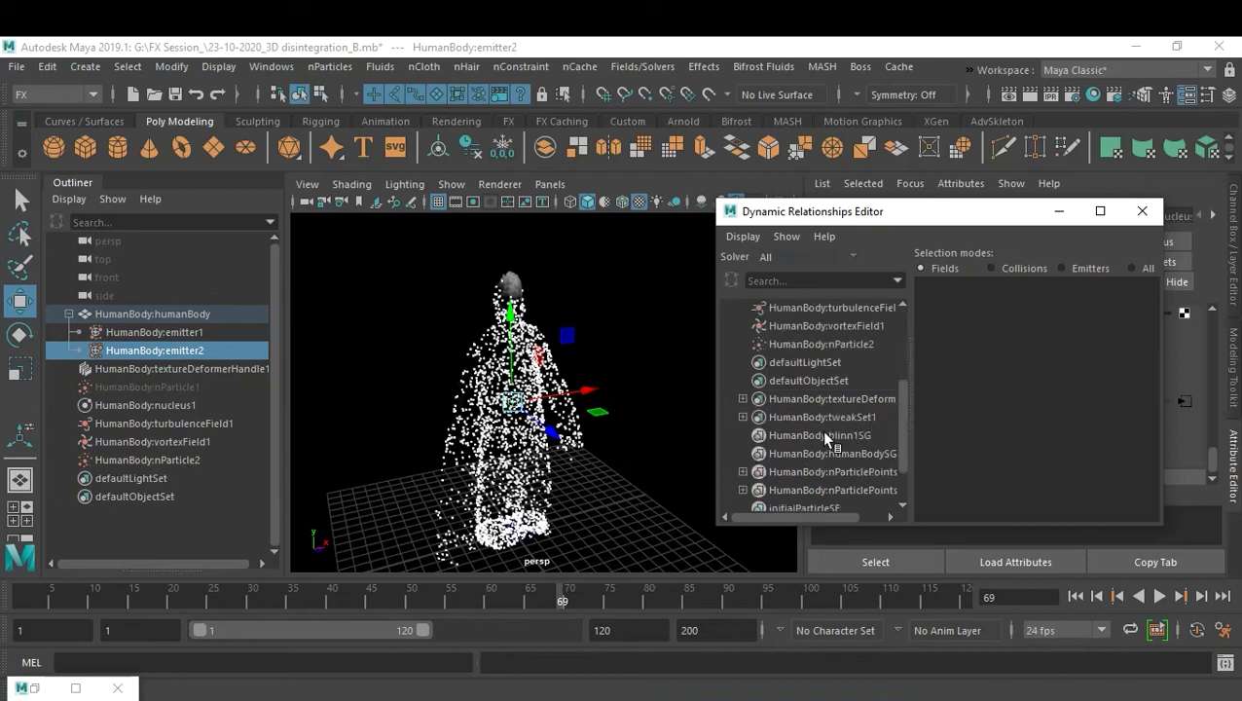
left_click(851, 344)
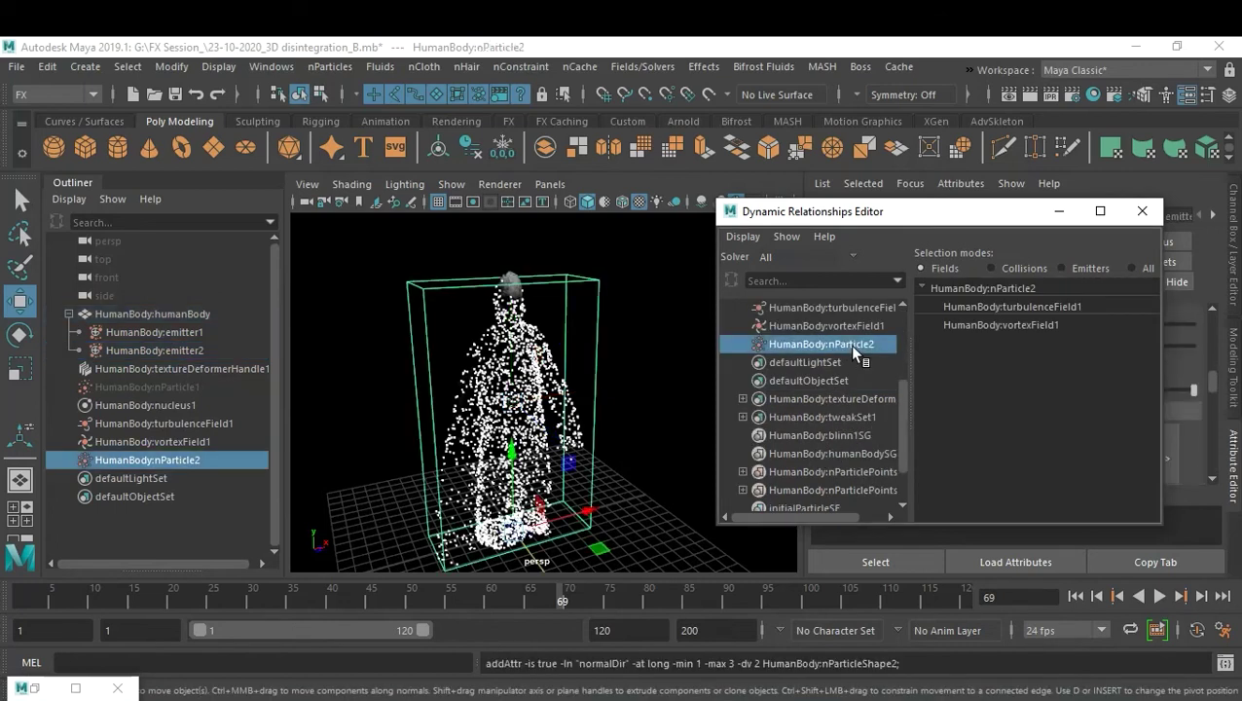
Step: Link nParticle2 to turbulenceField1 and vortexField1, review nParticle1's links, and rewind to frame 1
left_click(1008, 310)
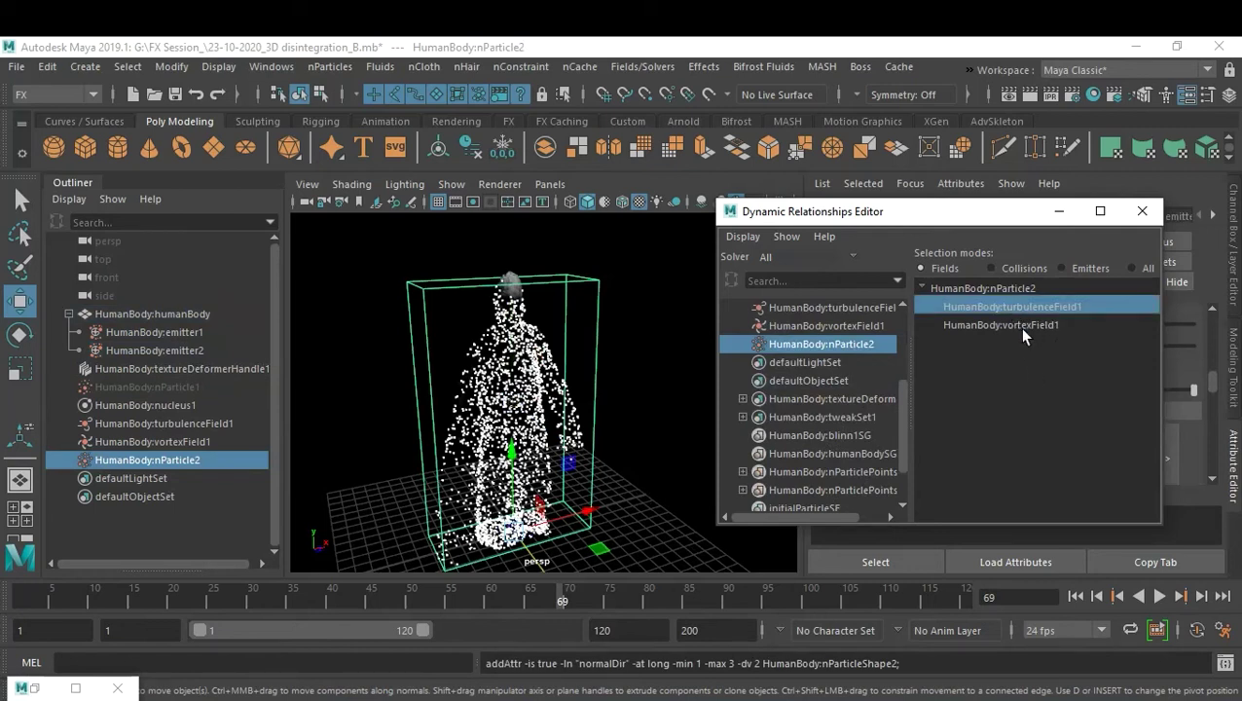
left_click(1020, 327)
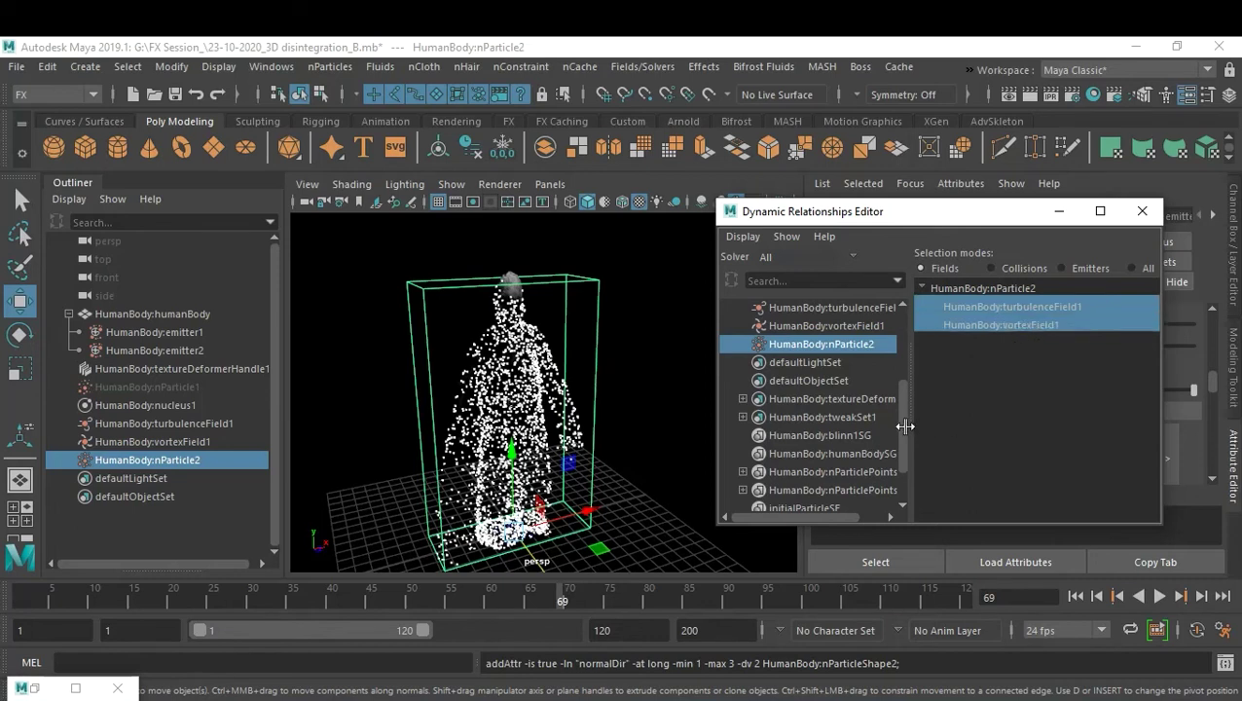
left_click_drag(902, 399, 904, 359)
left_click(876, 344)
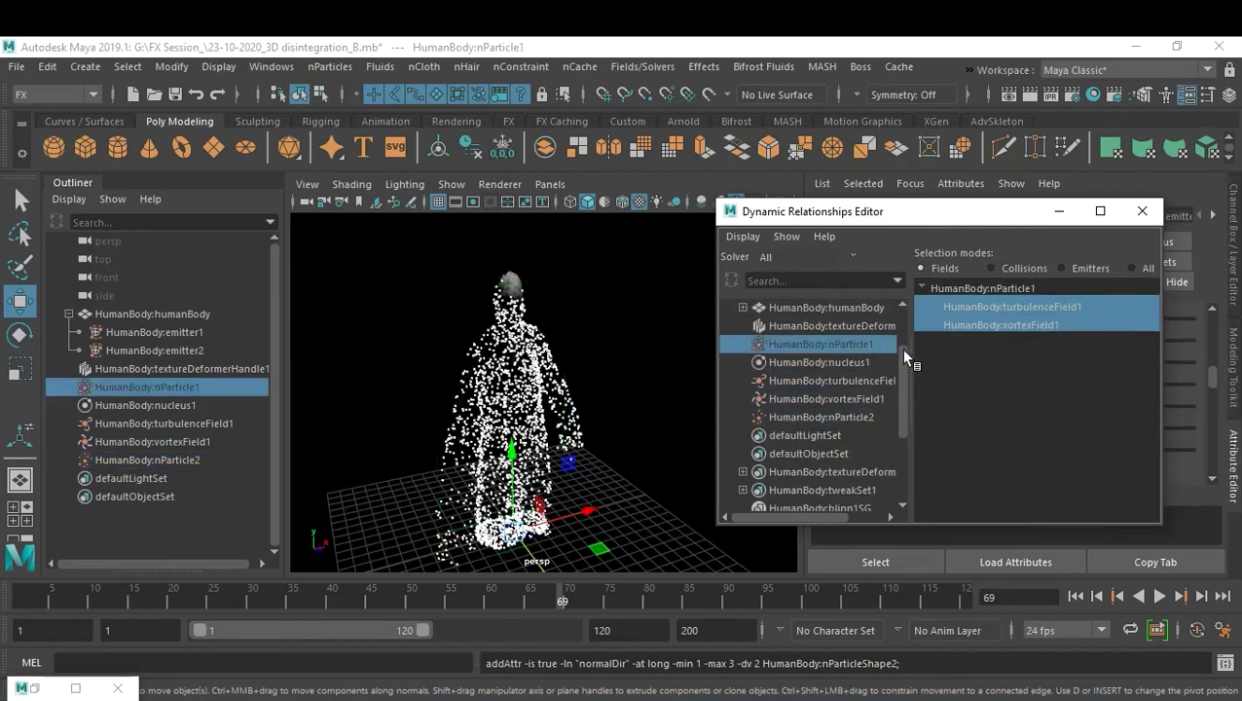
left_click(1059, 211)
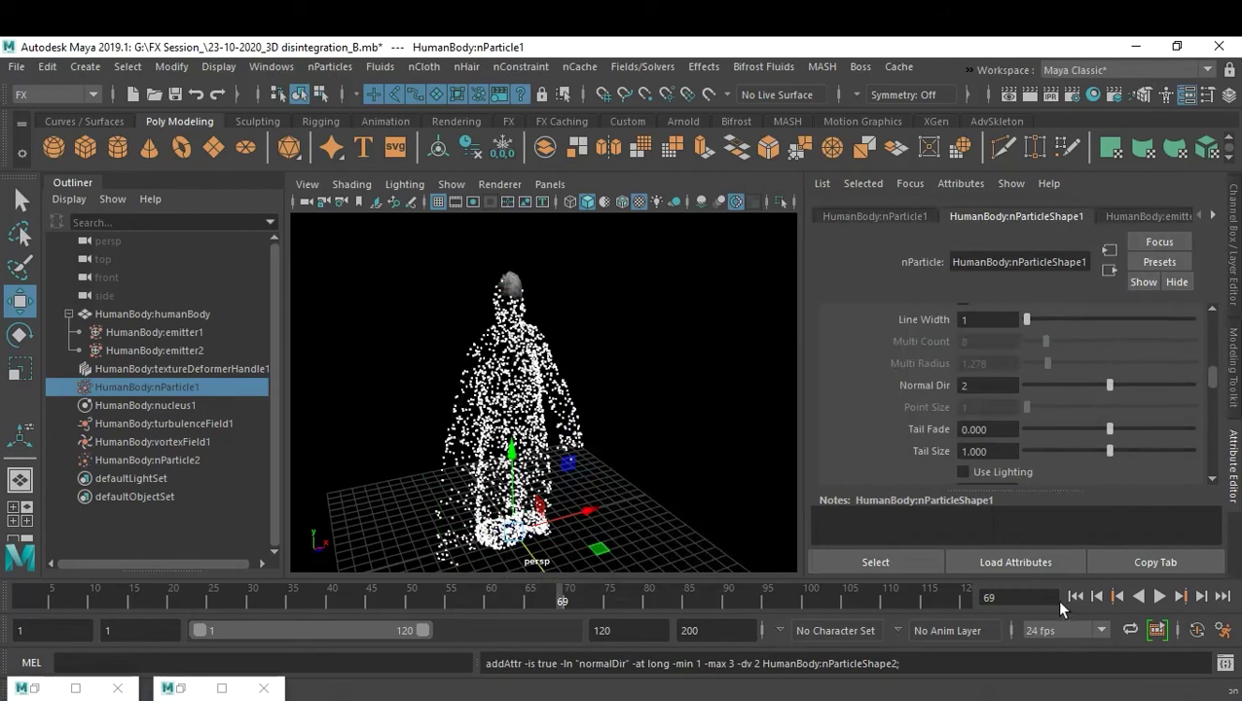
left_click(1075, 595)
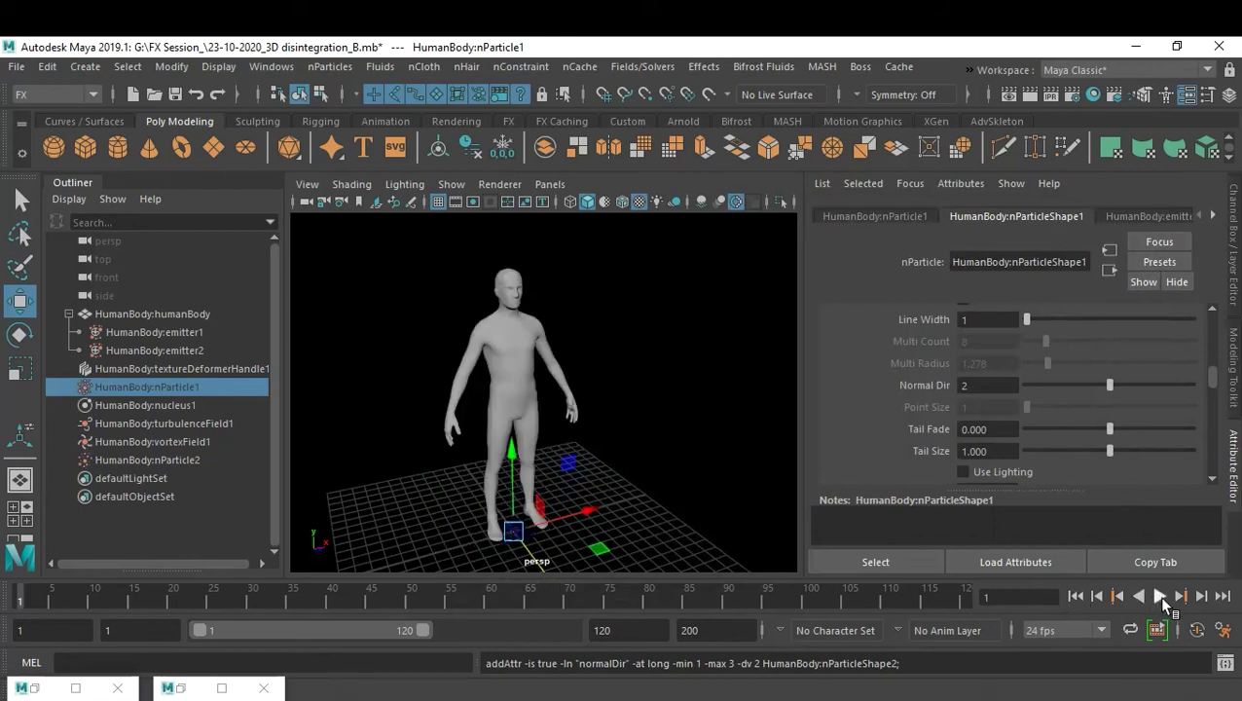
Step: Play the simulation to frame 58, then select nParticle2 to show its shading attributes
left_click(1159, 596)
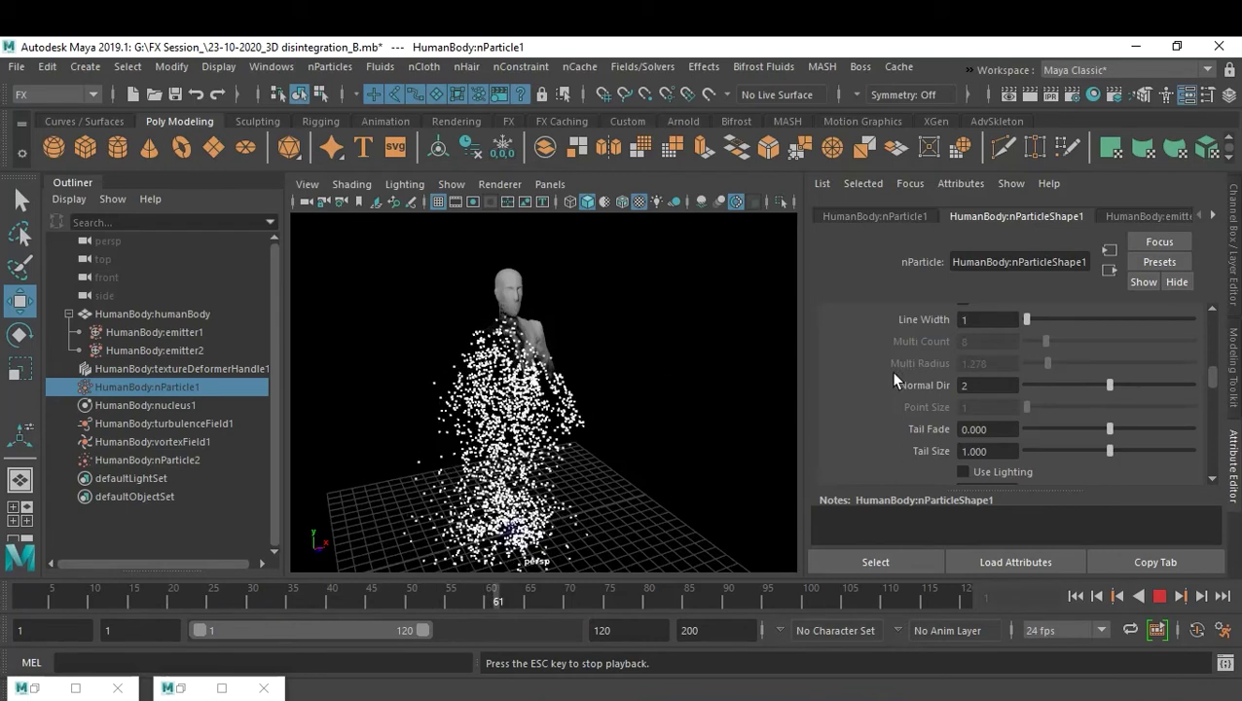
left_click(1157, 594)
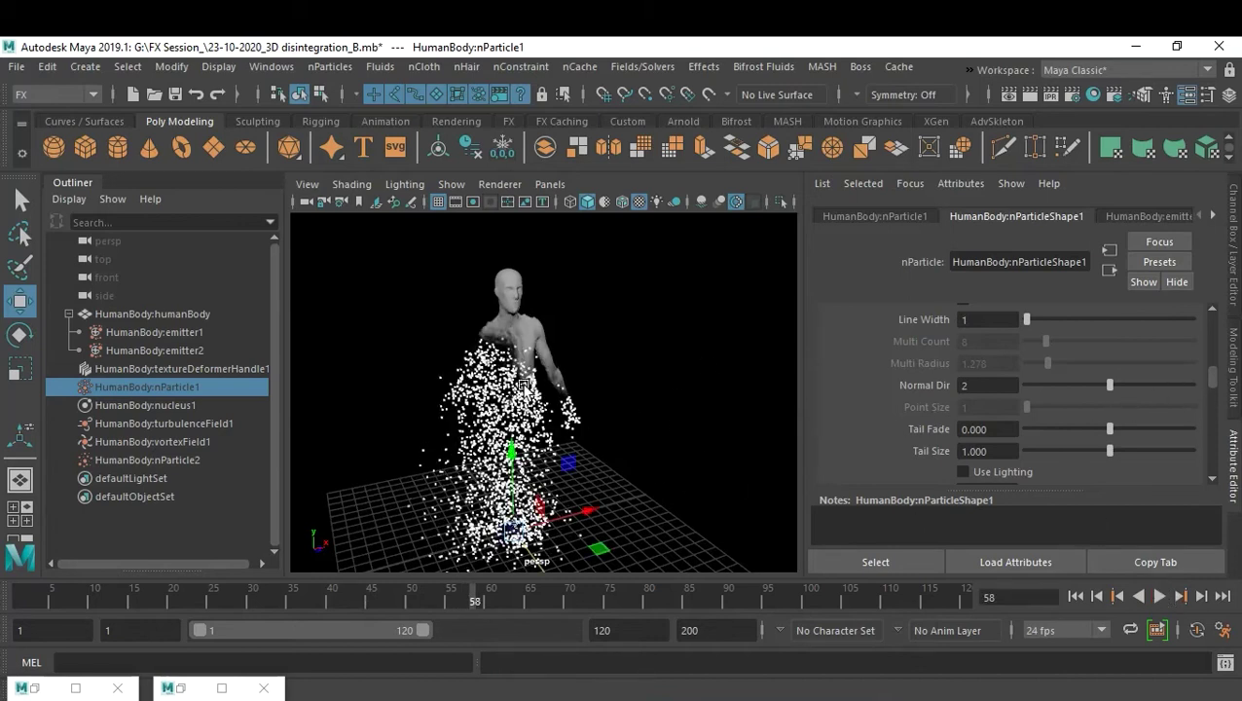
scroll(1100, 367, "up", 5)
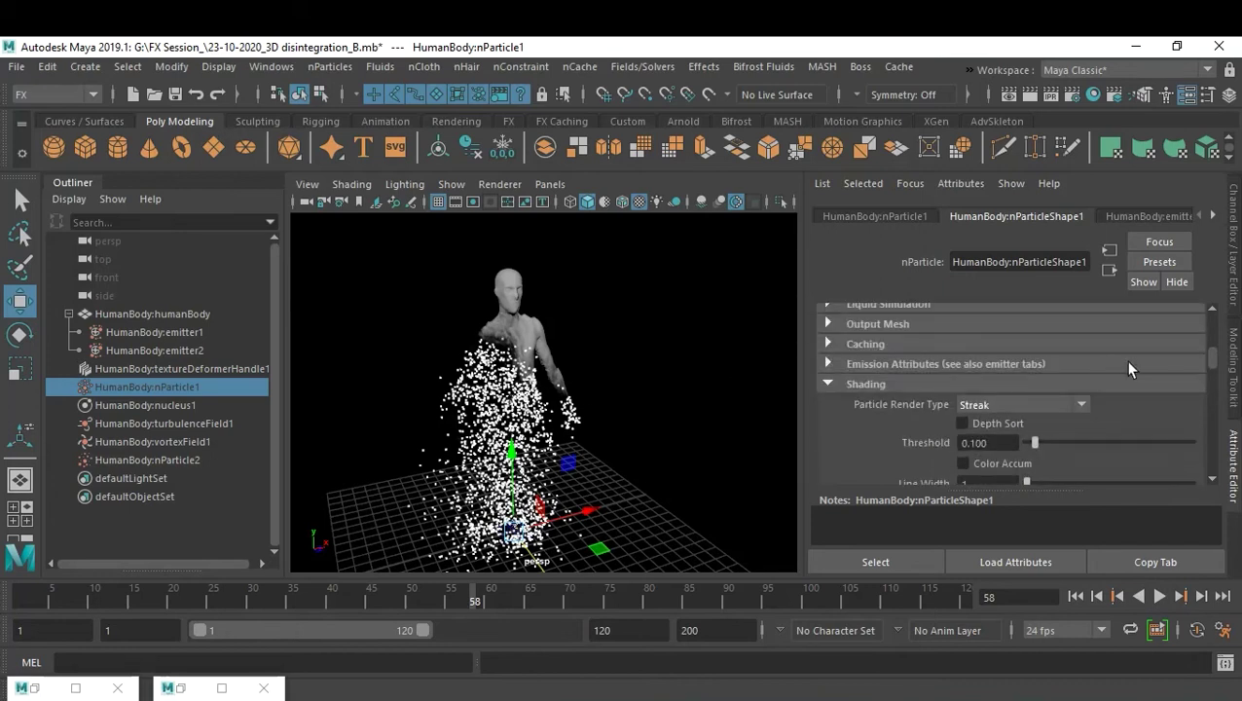
left_click(155, 457)
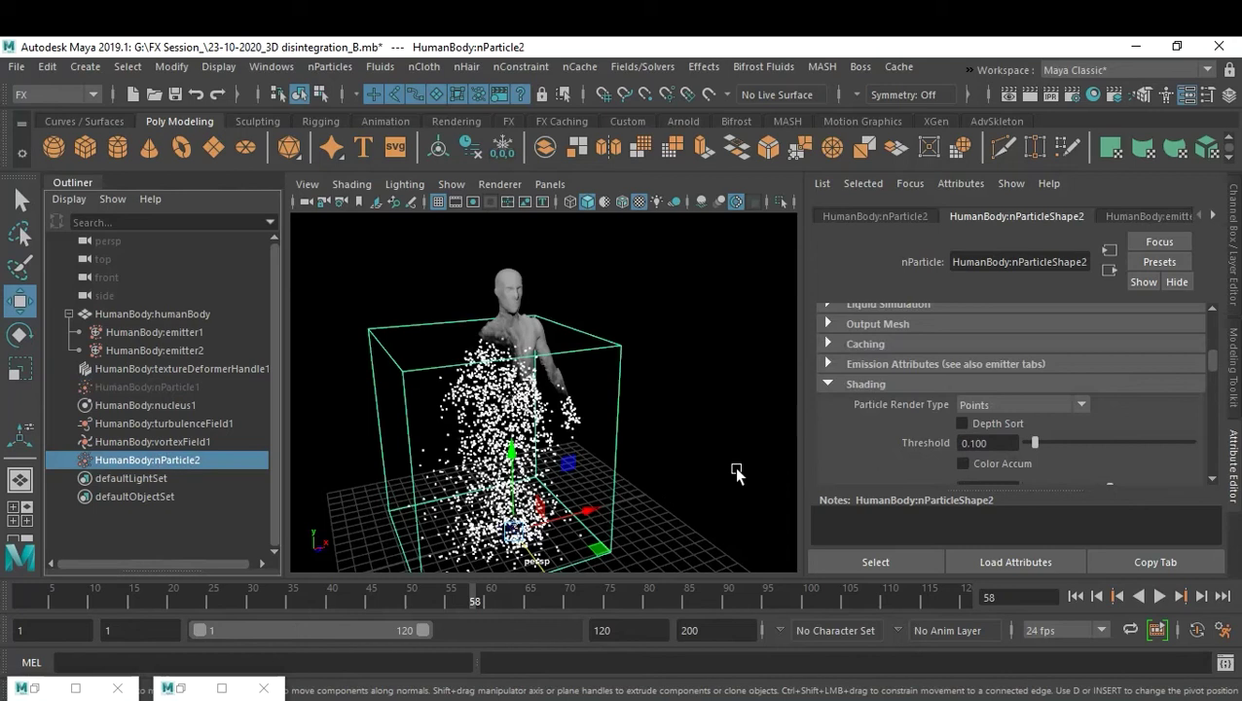
Step: Set nParticleShape2's particle render type to Cloud (s/w)
left_click(1028, 407)
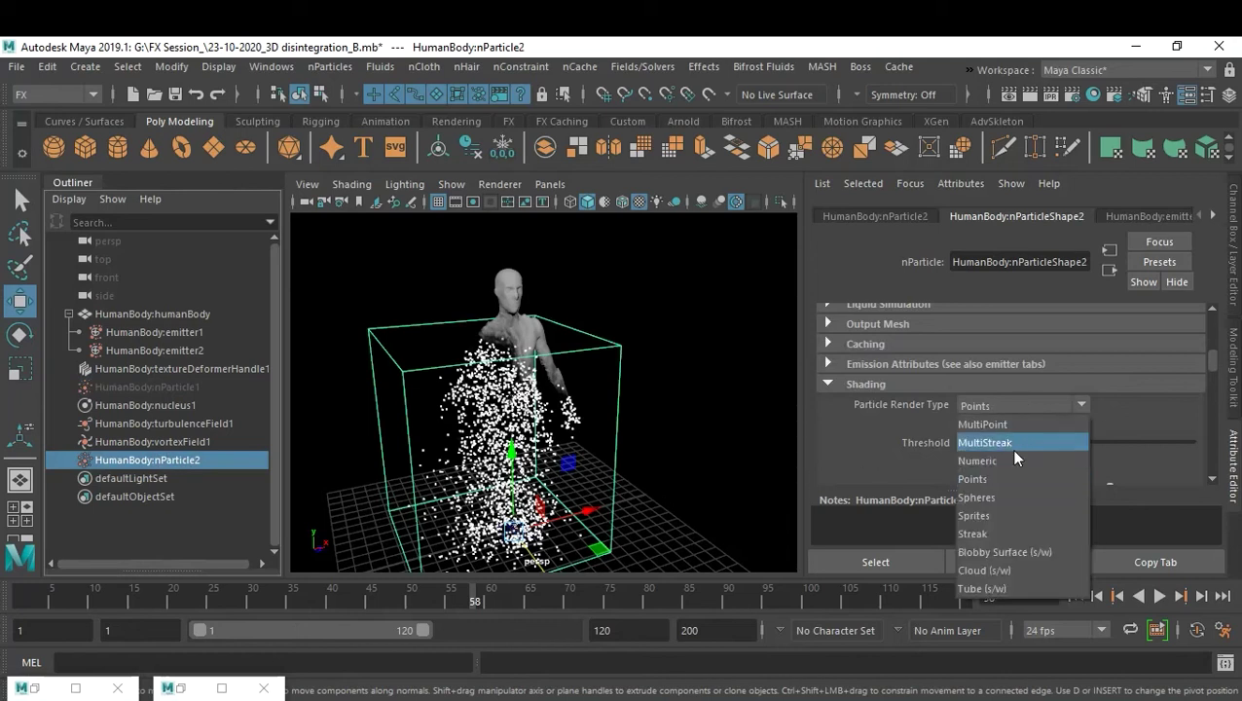
left_click(1032, 567)
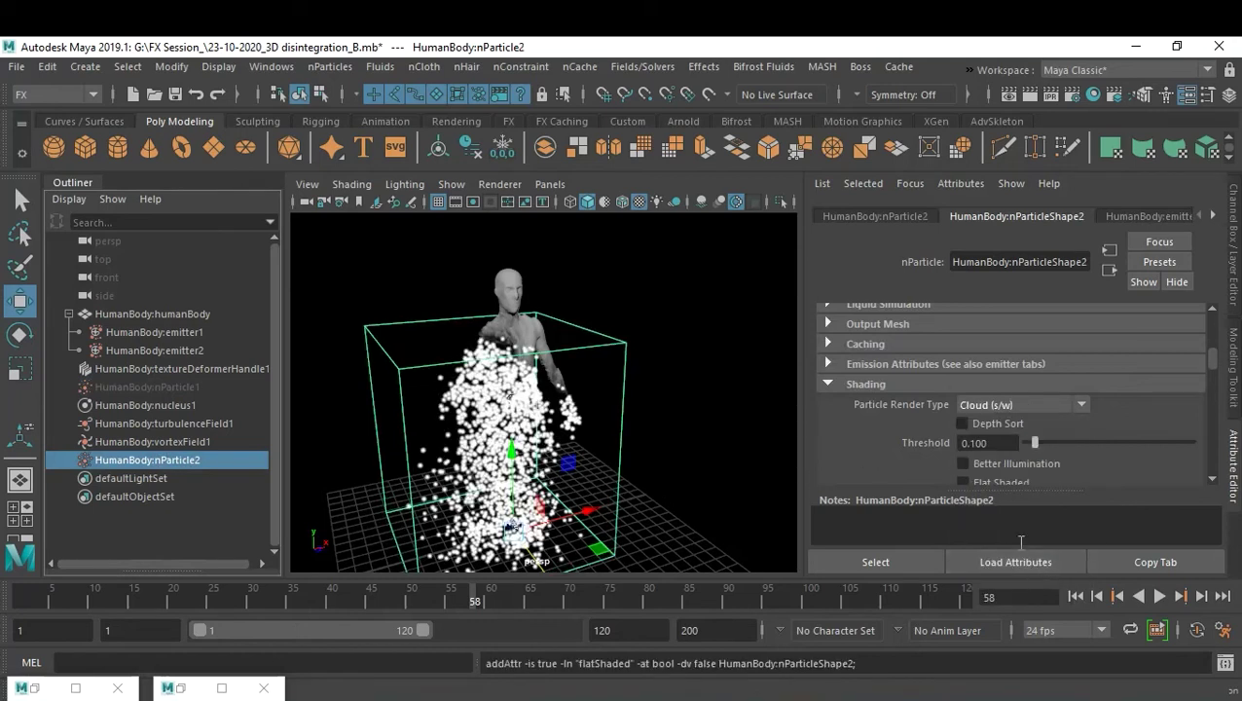
scroll(1065, 454, "down", 5)
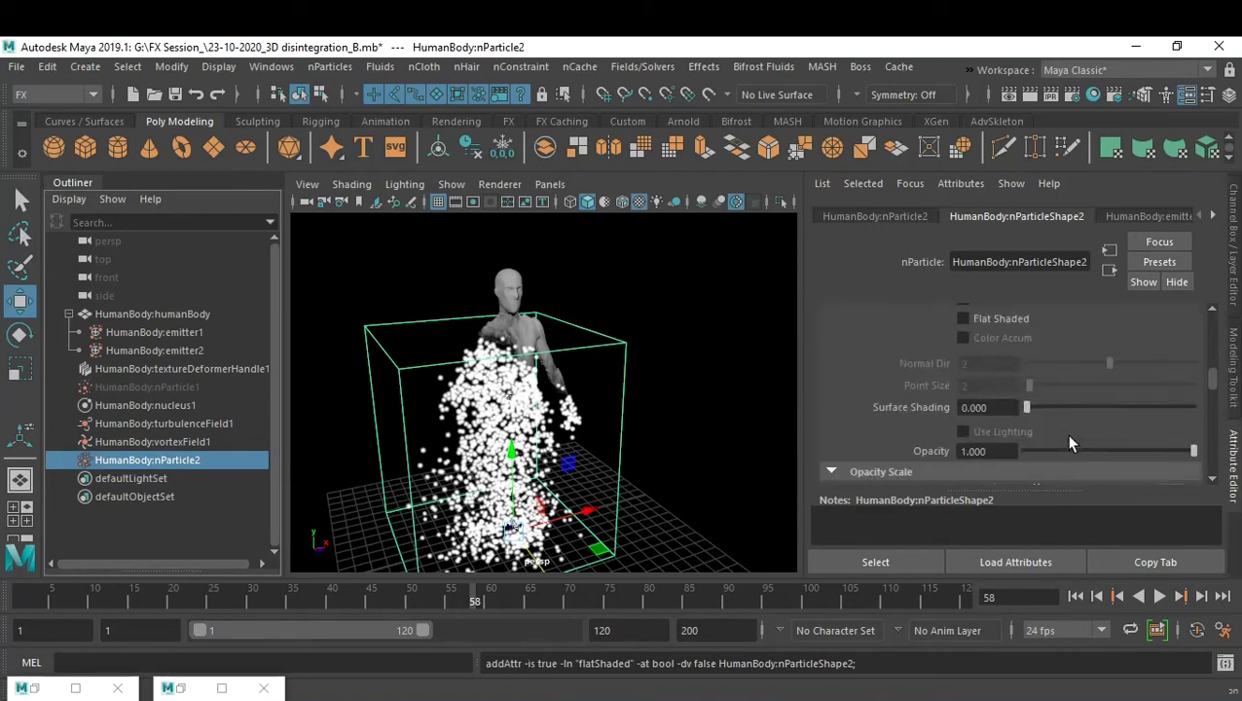
scroll(1067, 440, "down", 3)
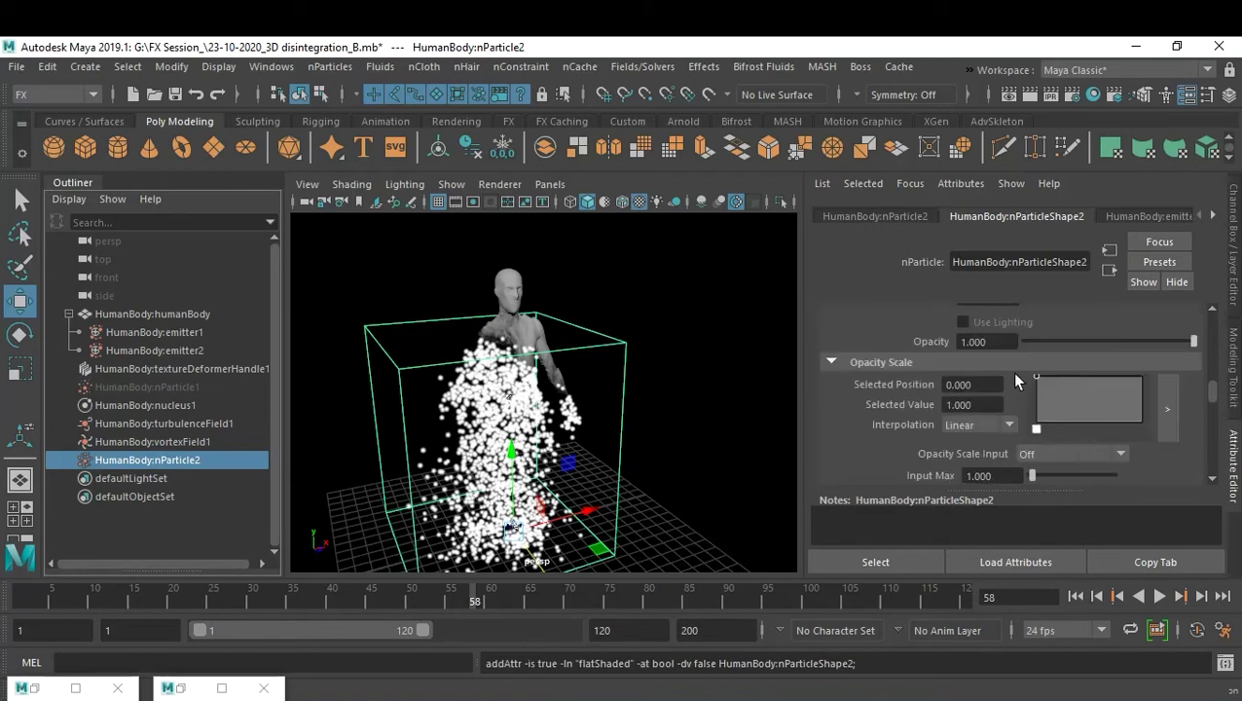
scroll(1128, 425, "down", 4)
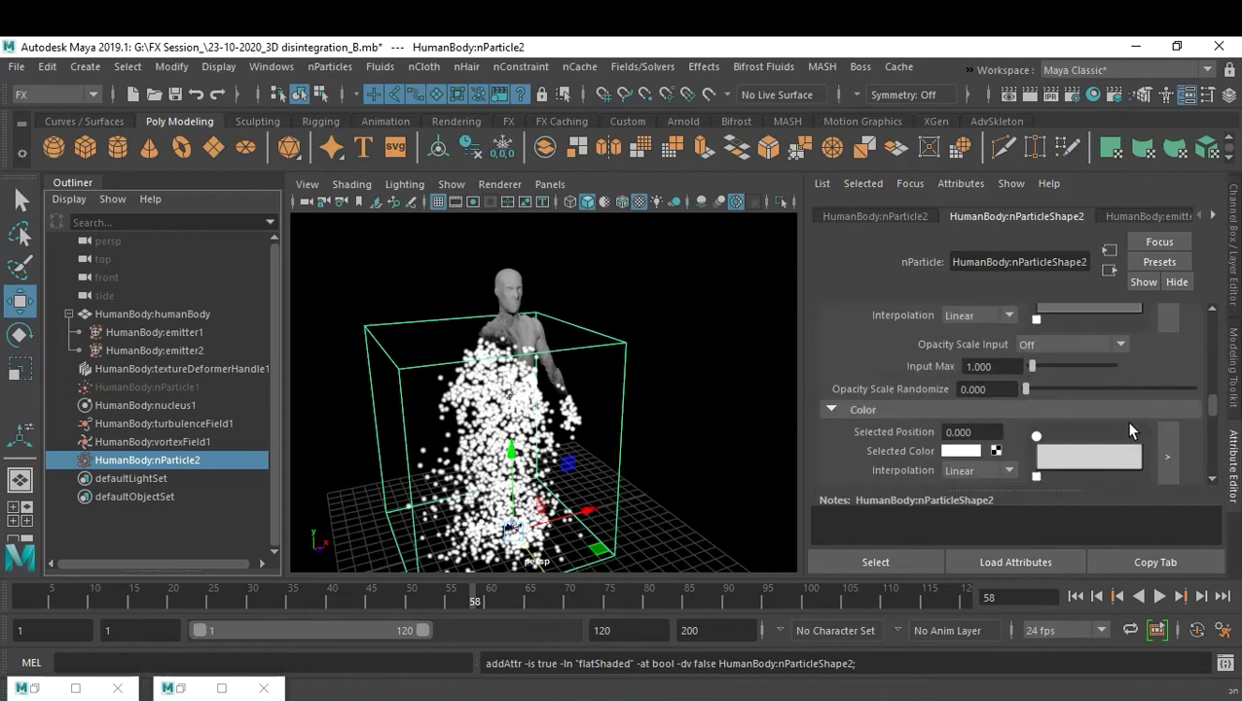
scroll(1129, 425, "down", 4)
scroll(1119, 424, "down", 5)
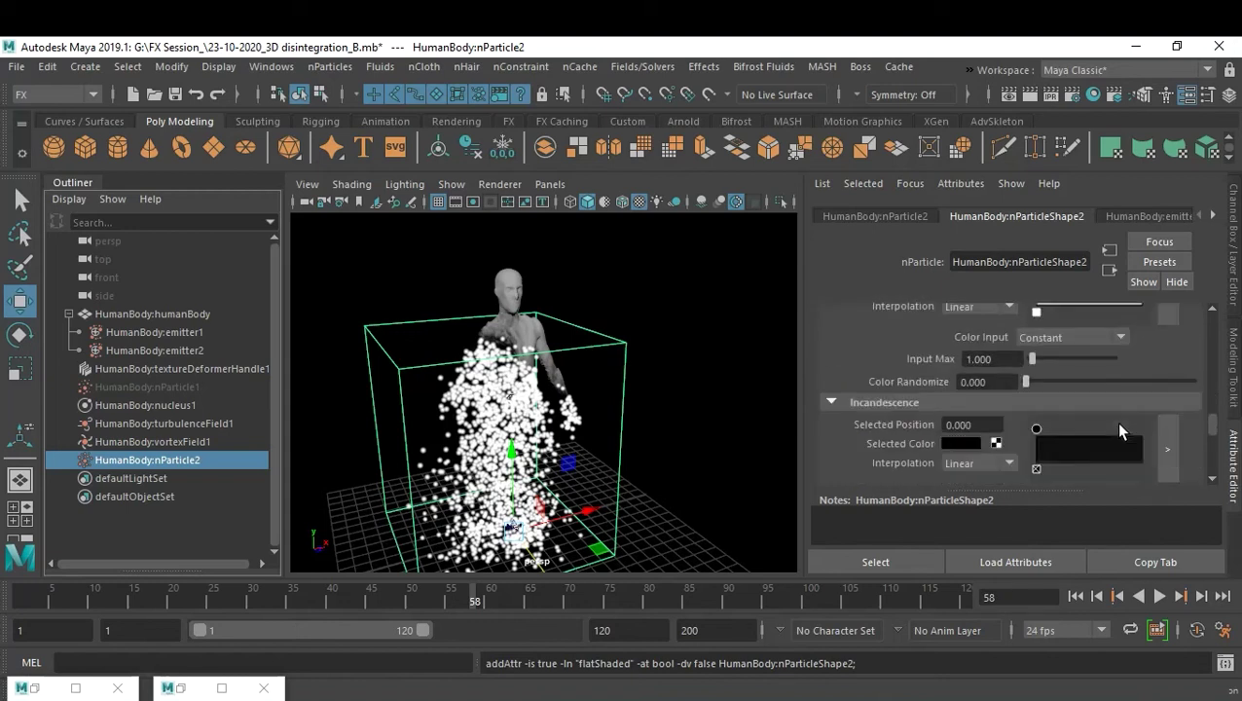
scroll(1118, 431, "up", 10)
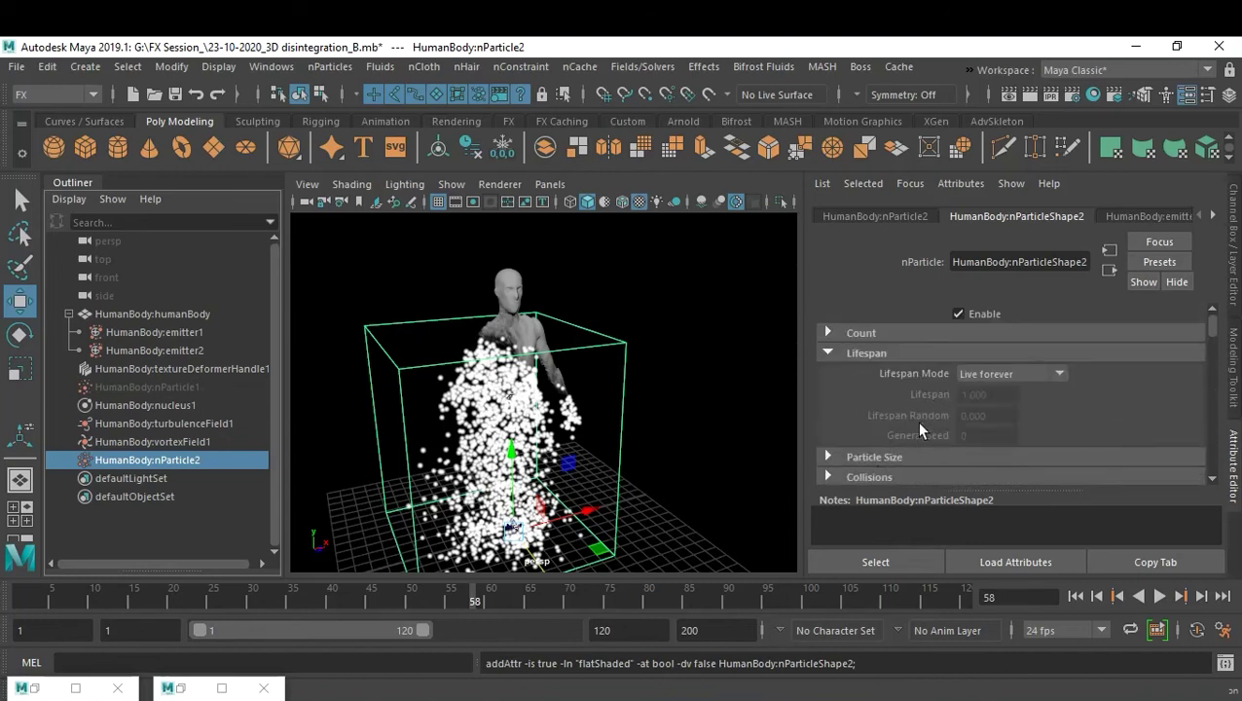
Step: Raise the particle Radius under Particle Size to 0.5
left_click(898, 458)
scroll(1071, 422, "down", 1)
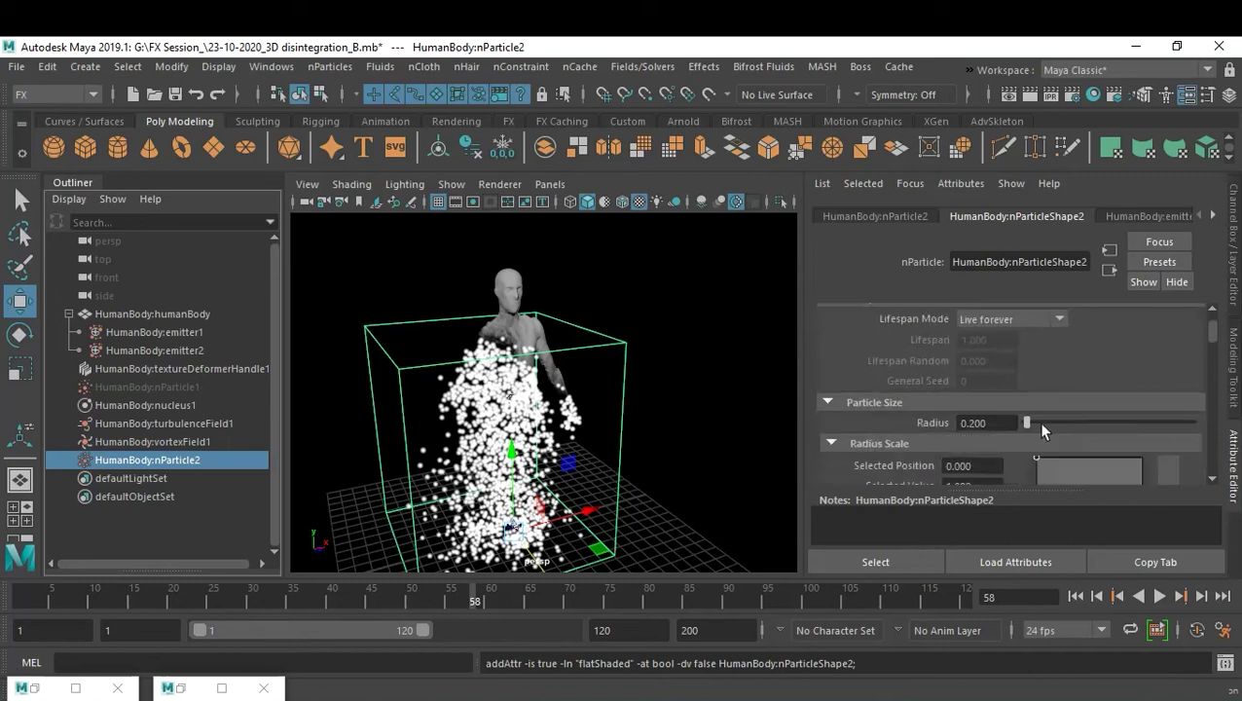
double_click(1008, 422)
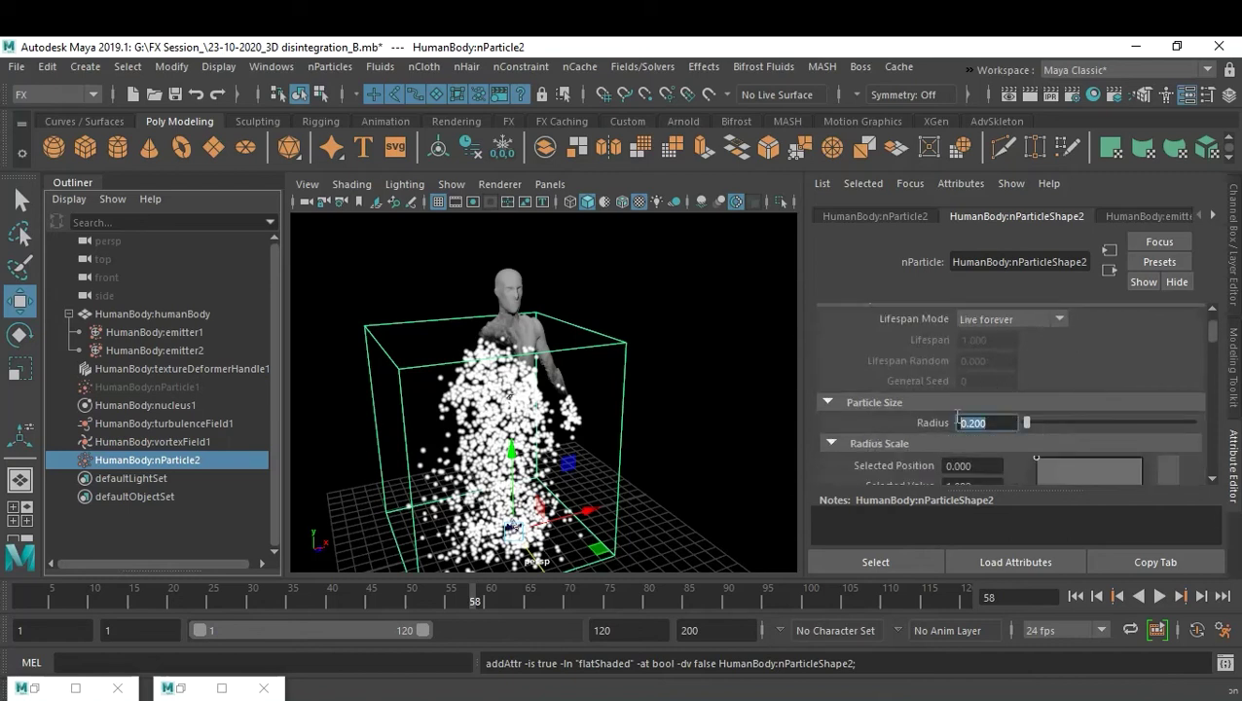
type("0.5")
key("Return")
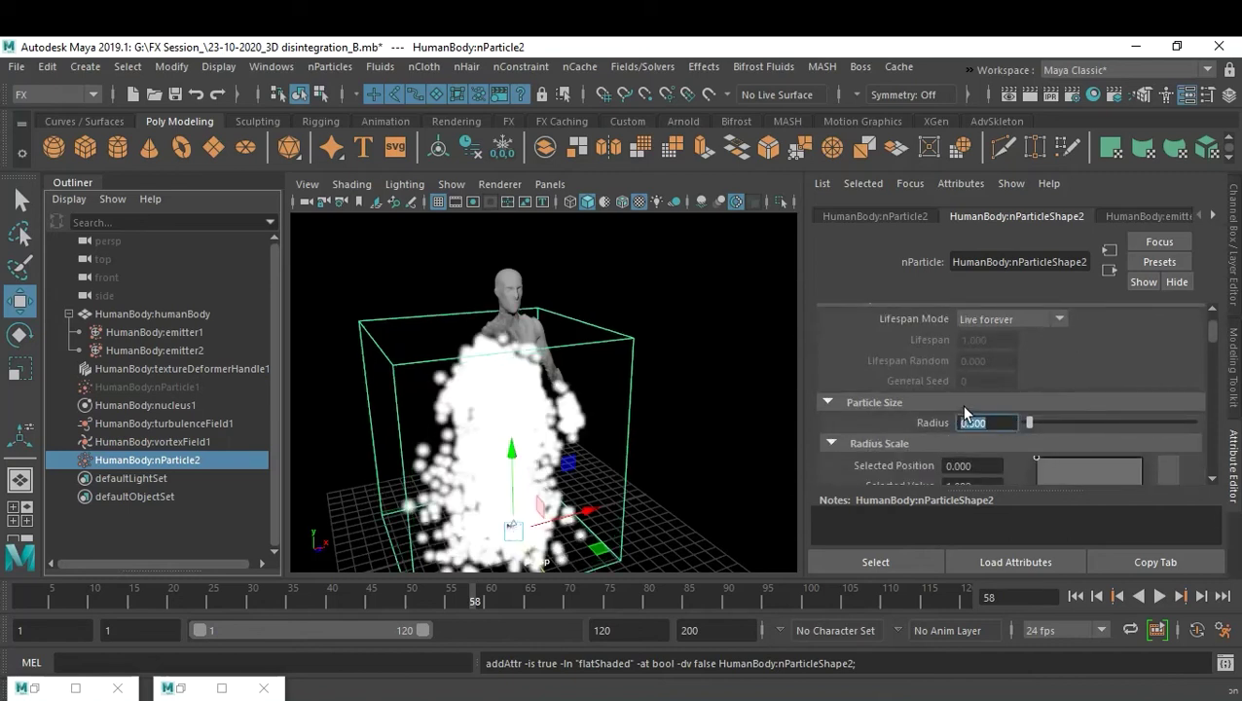
left_click_drag(603, 395, 569, 394, "alt")
scroll(1158, 416, "down", 5)
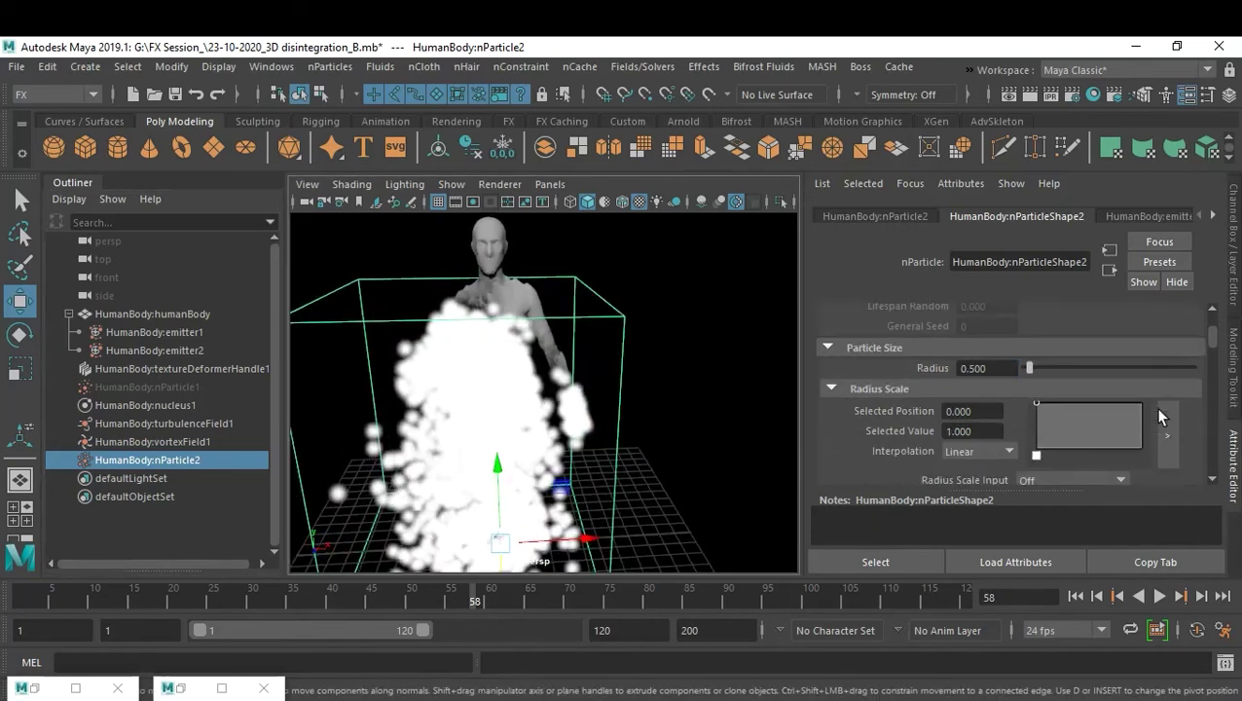
scroll(1158, 416, "down", 2)
scroll(1158, 417, "down", 8)
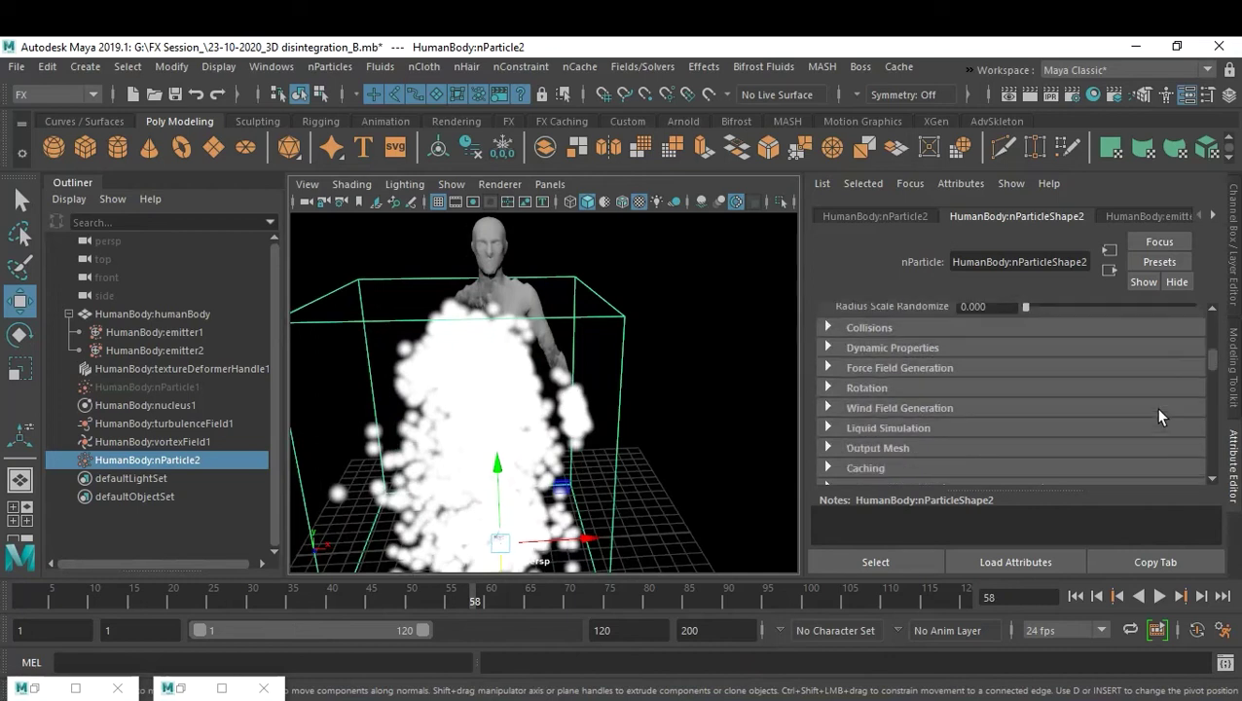
scroll(1158, 417, "down", 6)
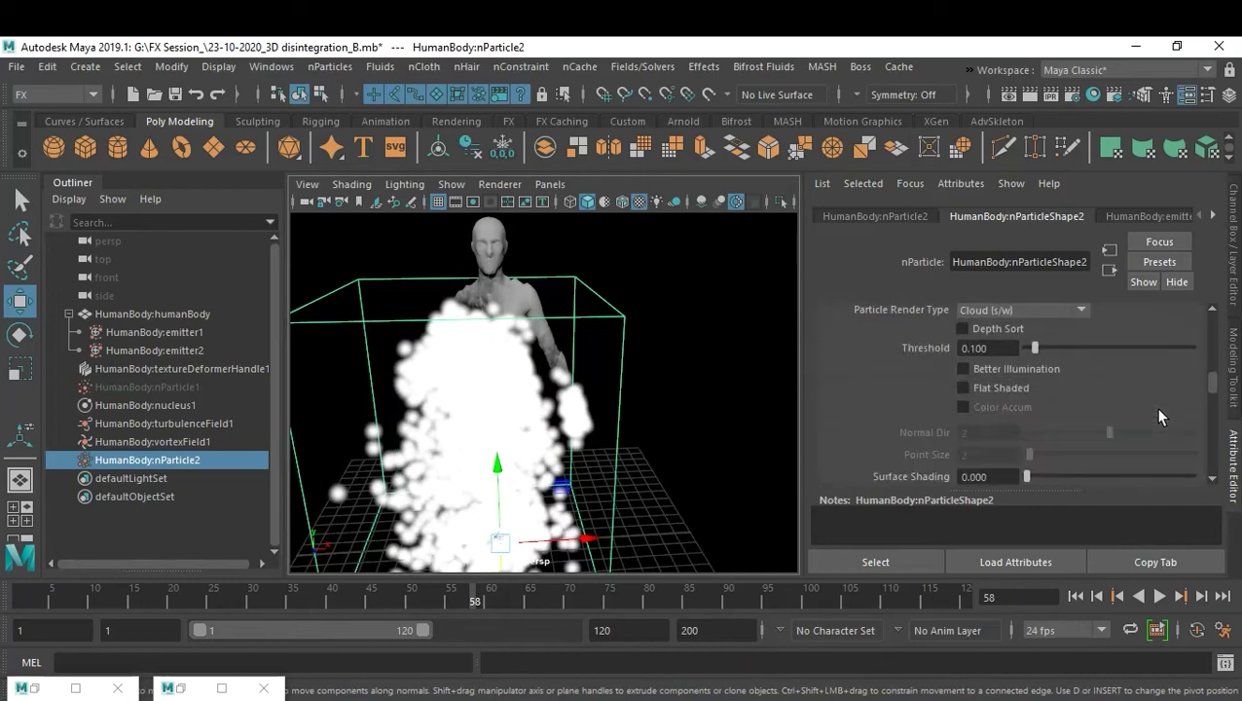
scroll(1158, 417, "down", 8)
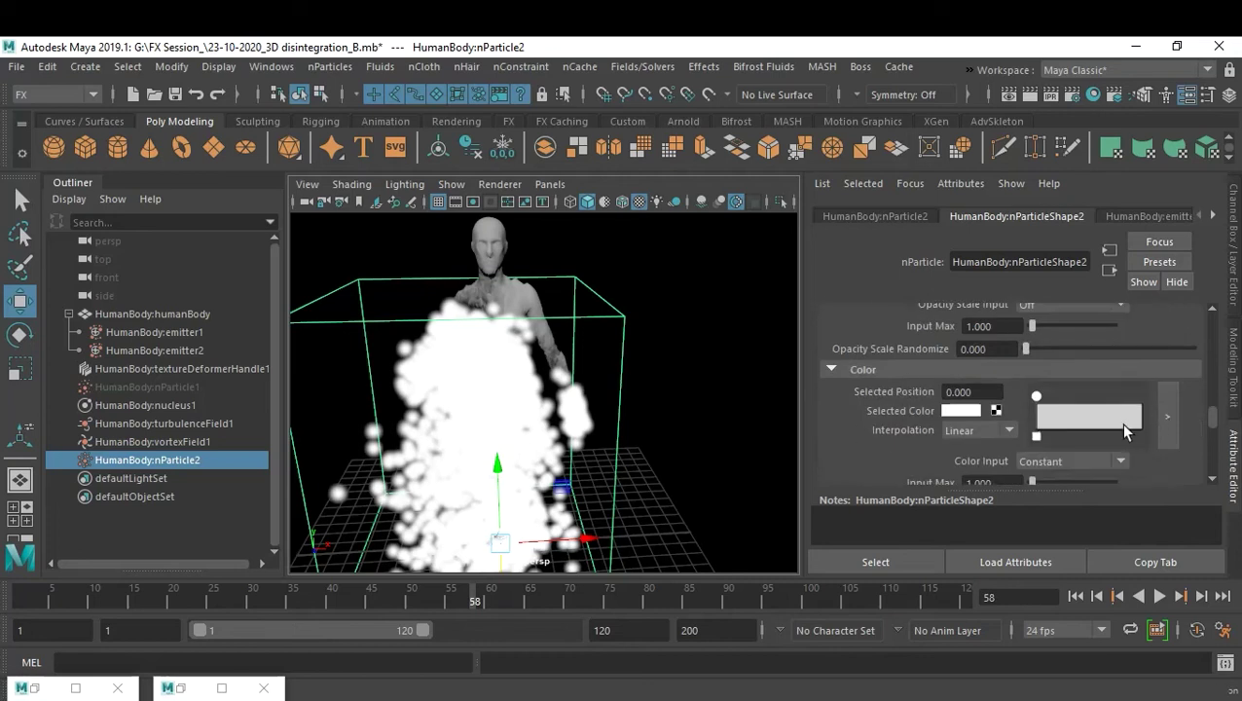
Step: Make the Color ramp run from dark red to a new pink point
left_click(960, 412)
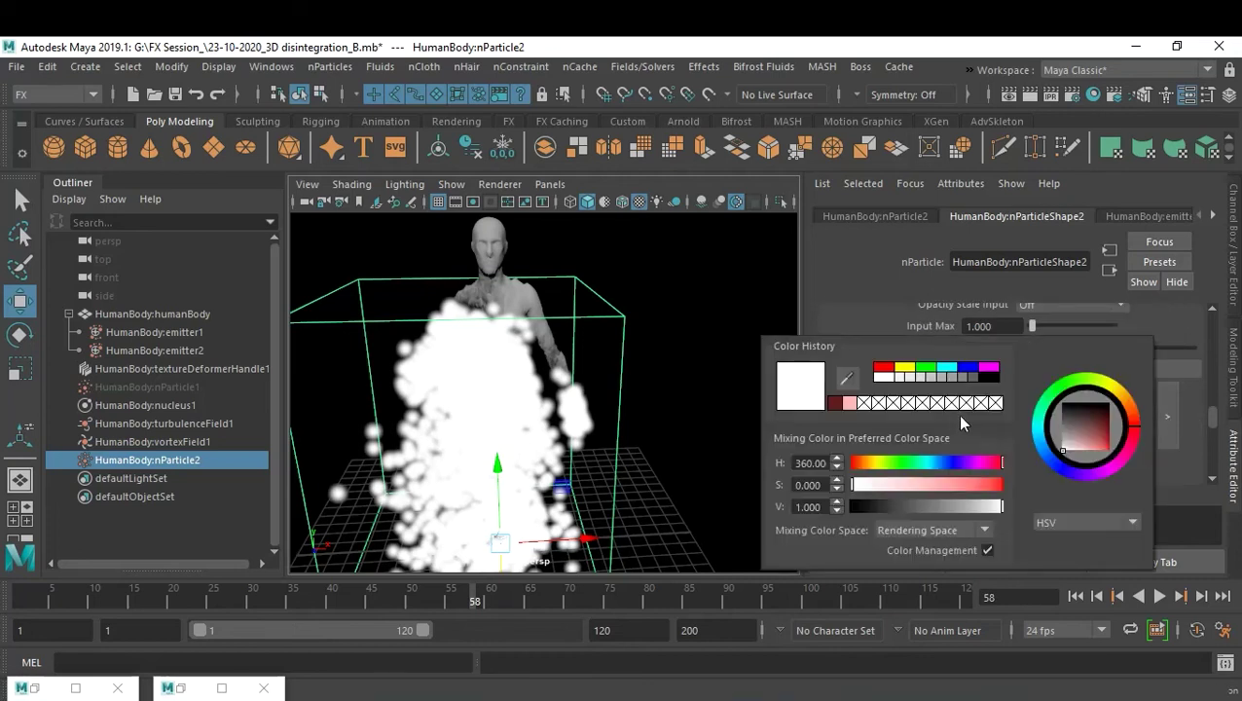
left_click(833, 403)
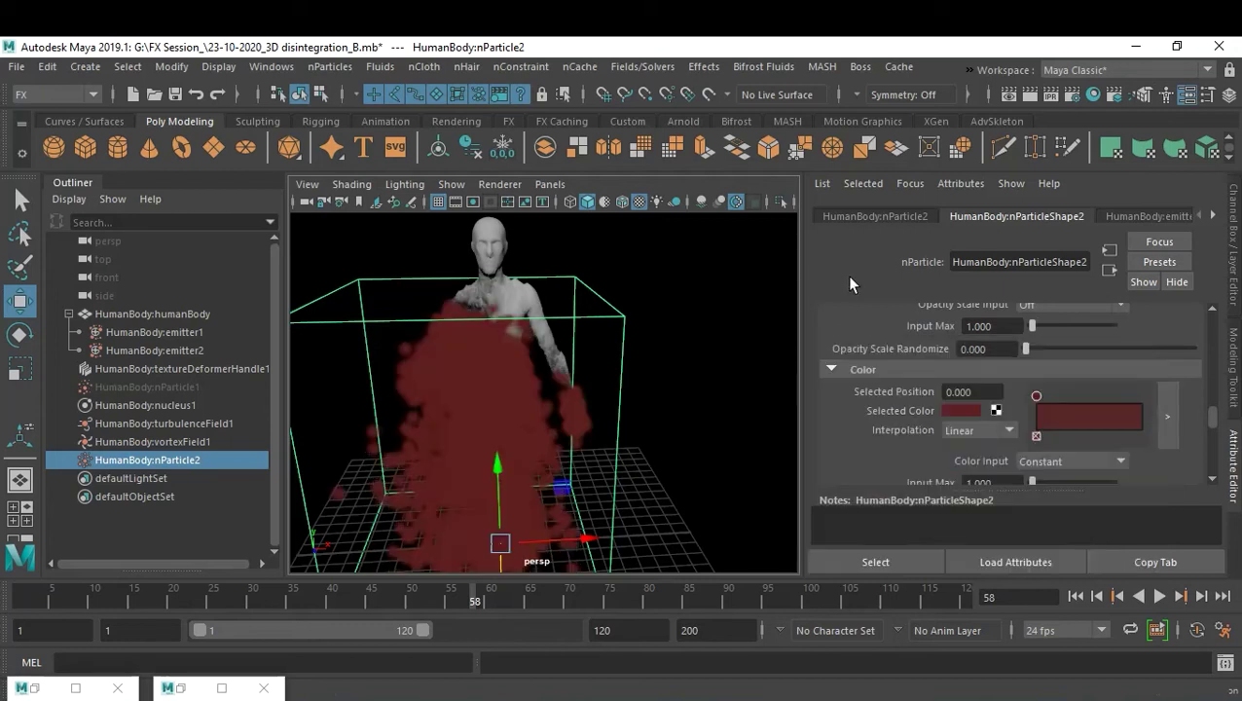
left_click(1115, 426)
left_click(958, 411)
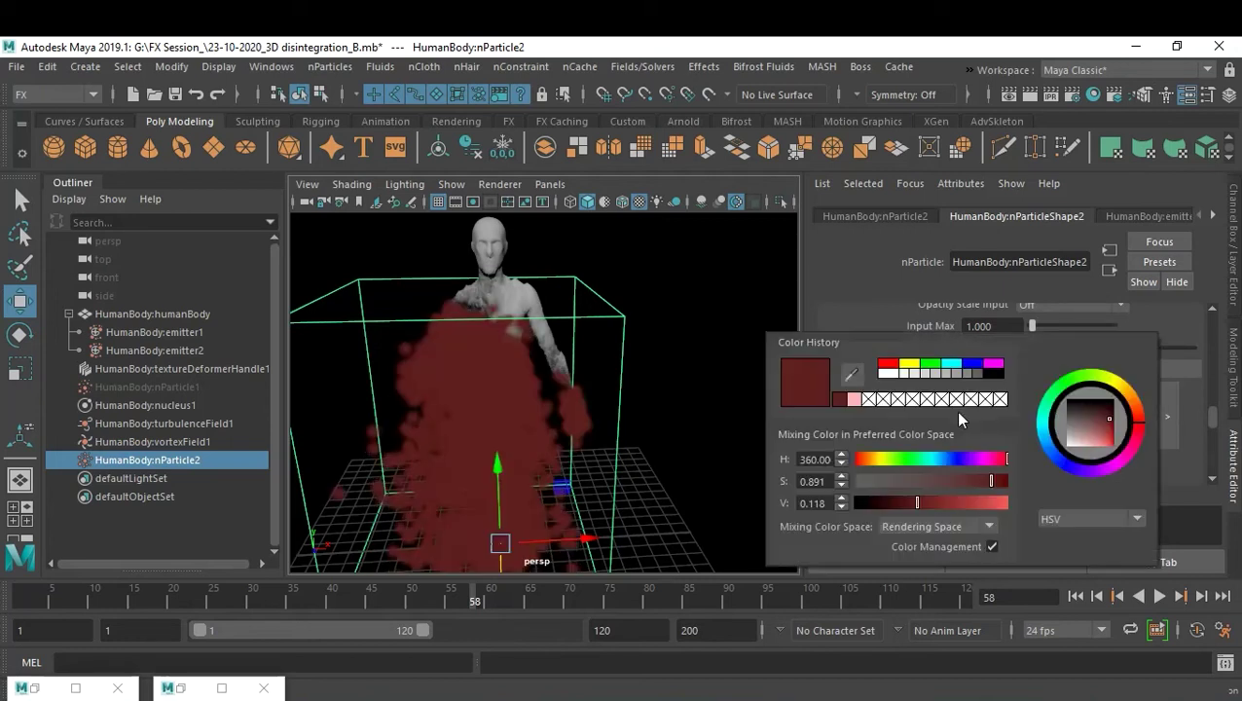
left_click(853, 400)
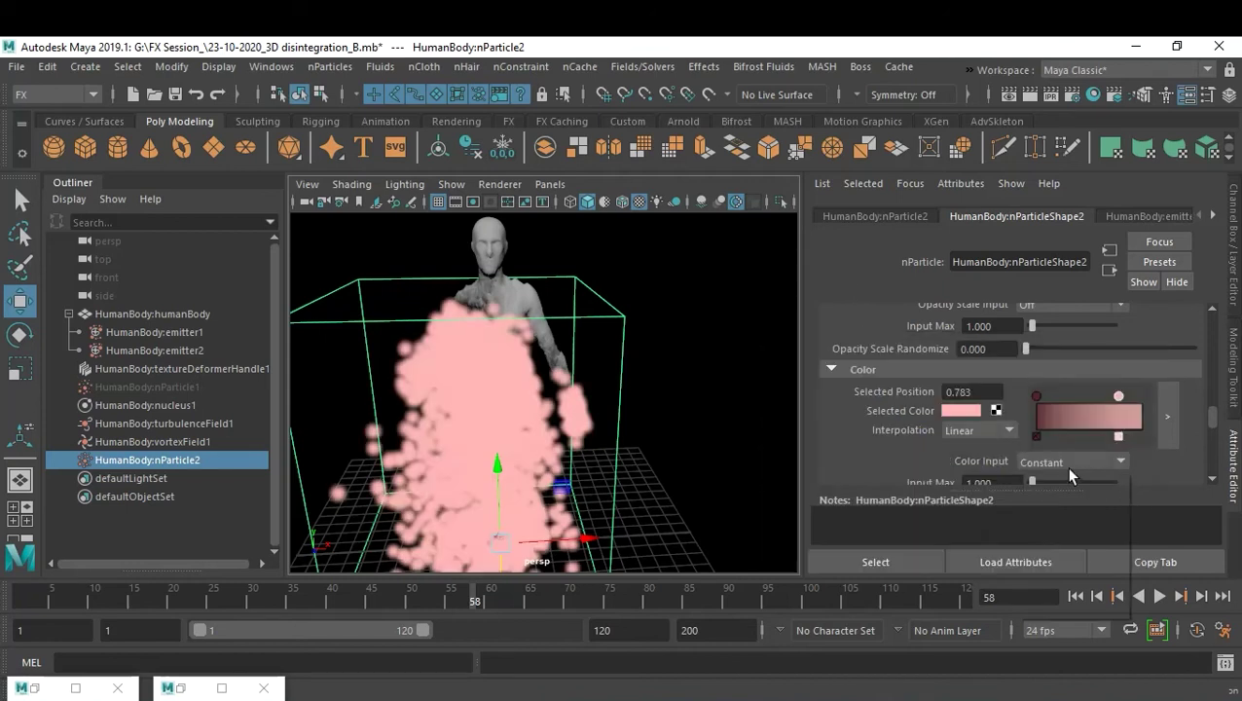
Step: Set the Color Input to Age so particle colour changes over its life
left_click(1067, 467)
left_click(1068, 498)
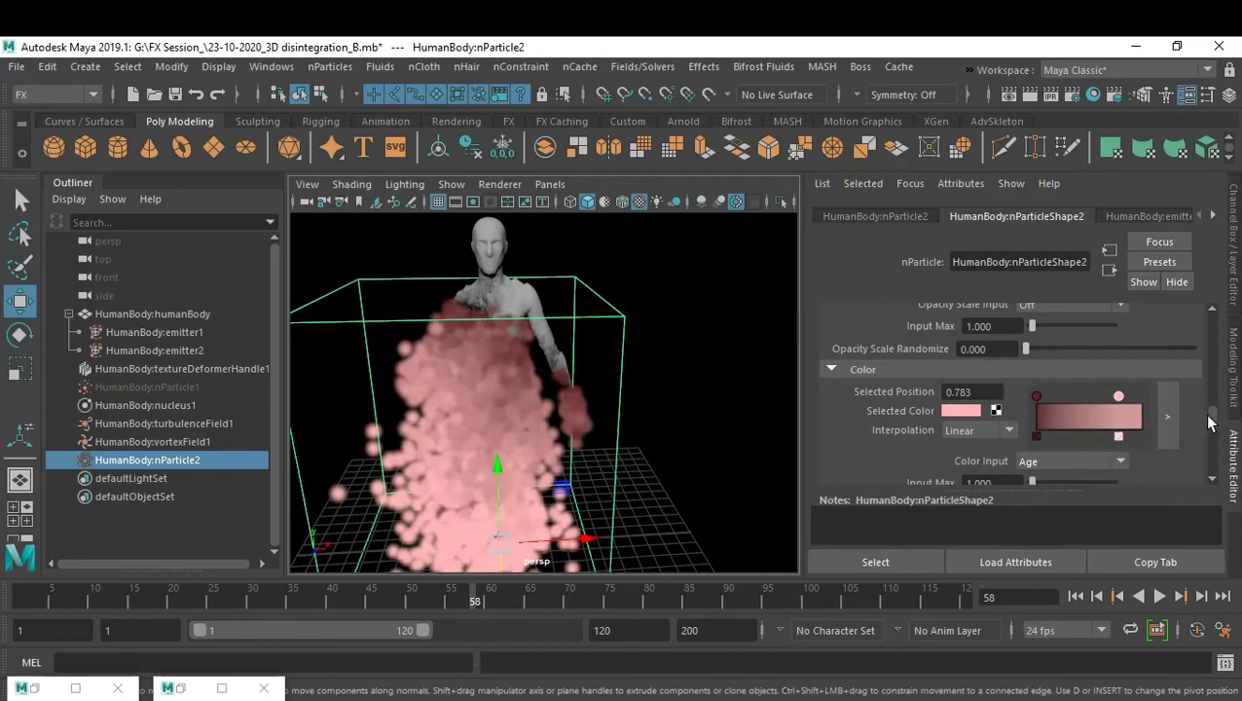
left_click_drag(1211, 418, 1199, 334)
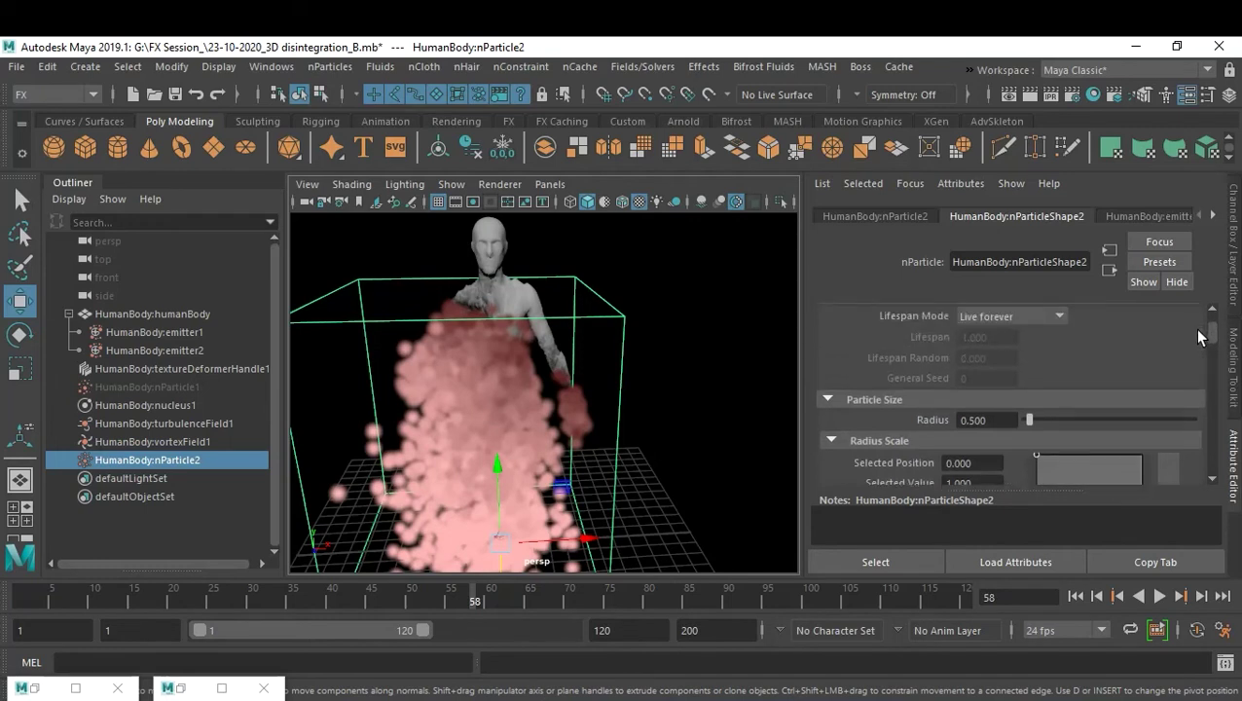
Step: Drive Radius Scale by Age, tapering the ramp down from 0.64 toward zero
scroll(1199, 334, "down", 2)
left_click(1076, 448)
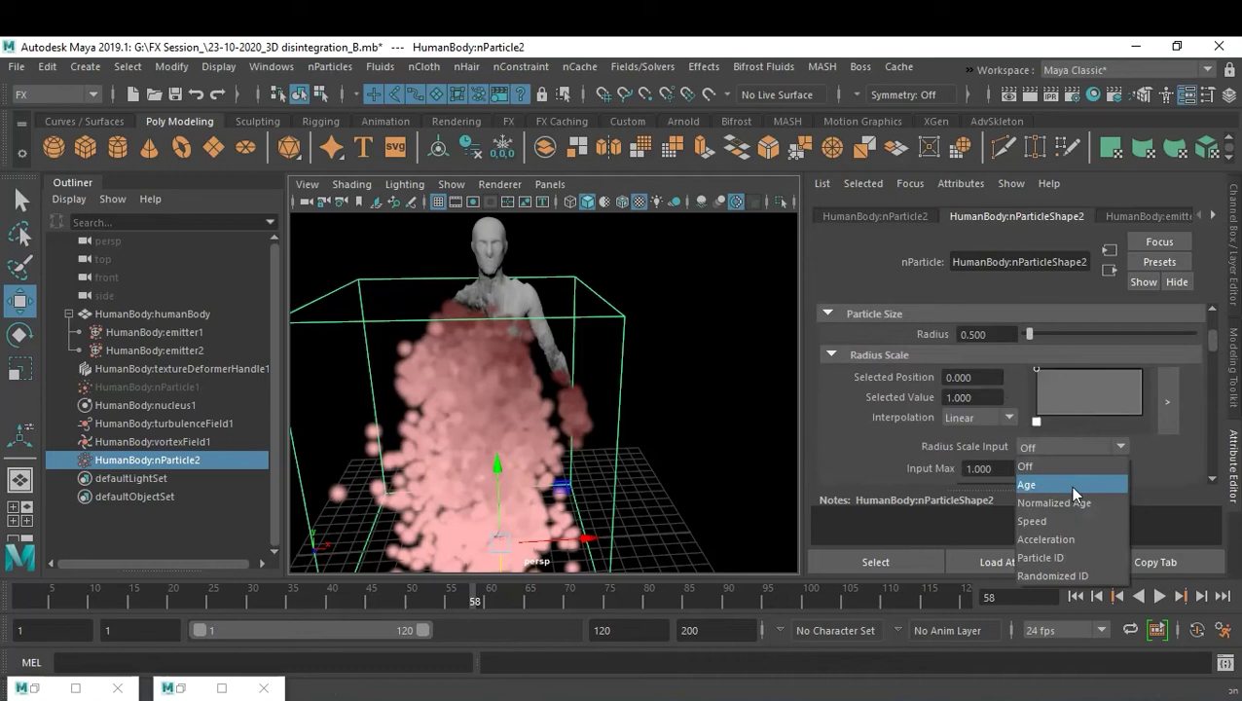
left_click(1069, 485)
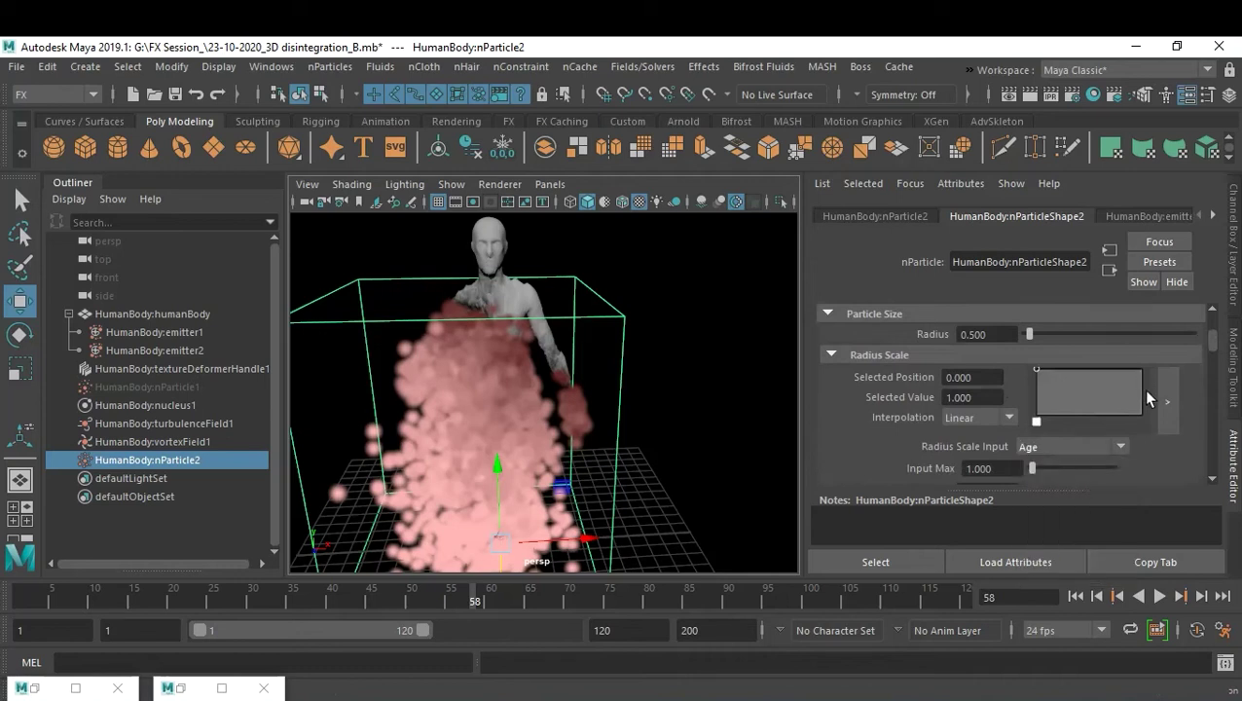
left_click(1141, 392)
left_click_drag(1137, 395, 1143, 409)
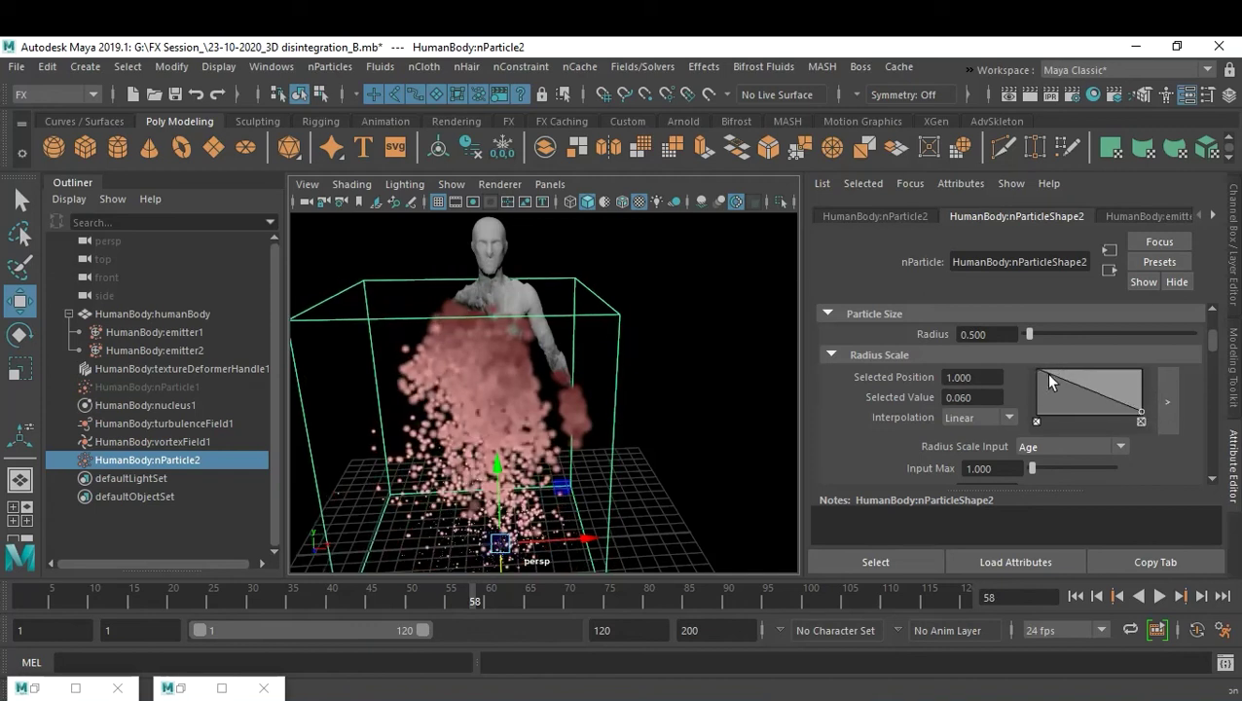
mouse_move(1036, 367)
left_mouse_down()
mouse_move(1018, 398)
mouse_move(1024, 387)
left_mouse_up()
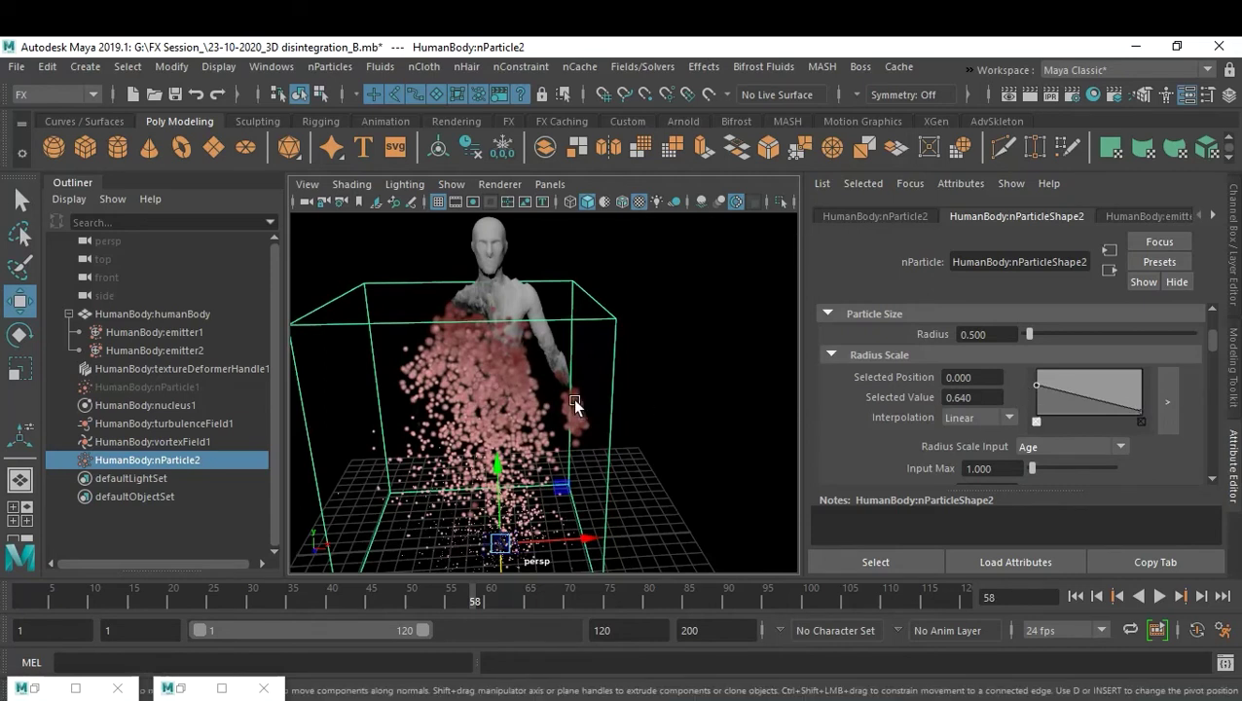
scroll(627, 407, "up", 6)
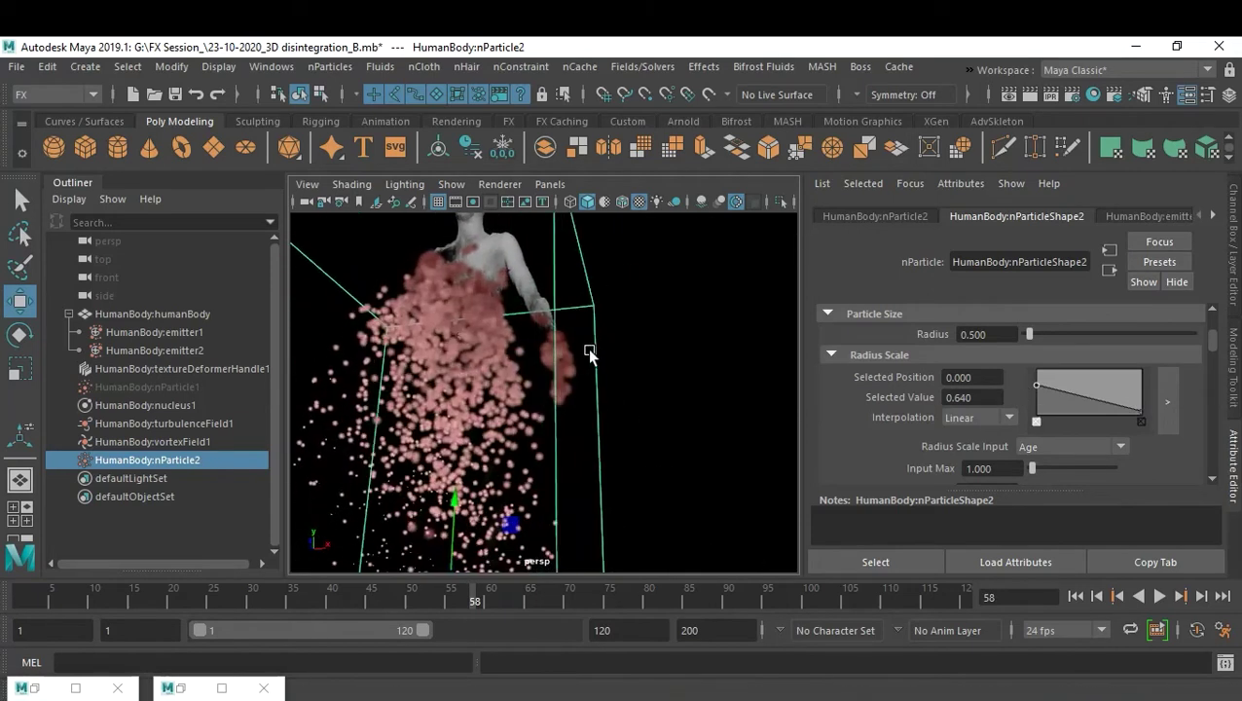
left_click_drag(589, 352, 699, 325, "alt")
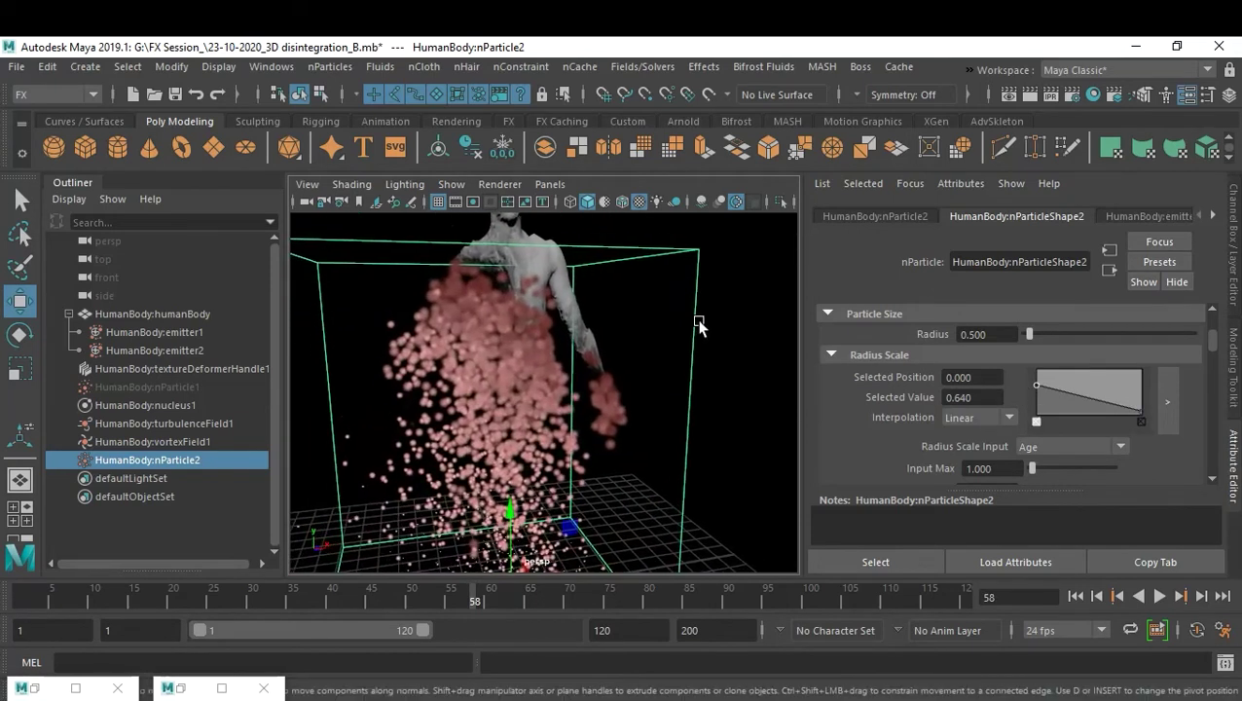
scroll(1182, 408, "down", 4)
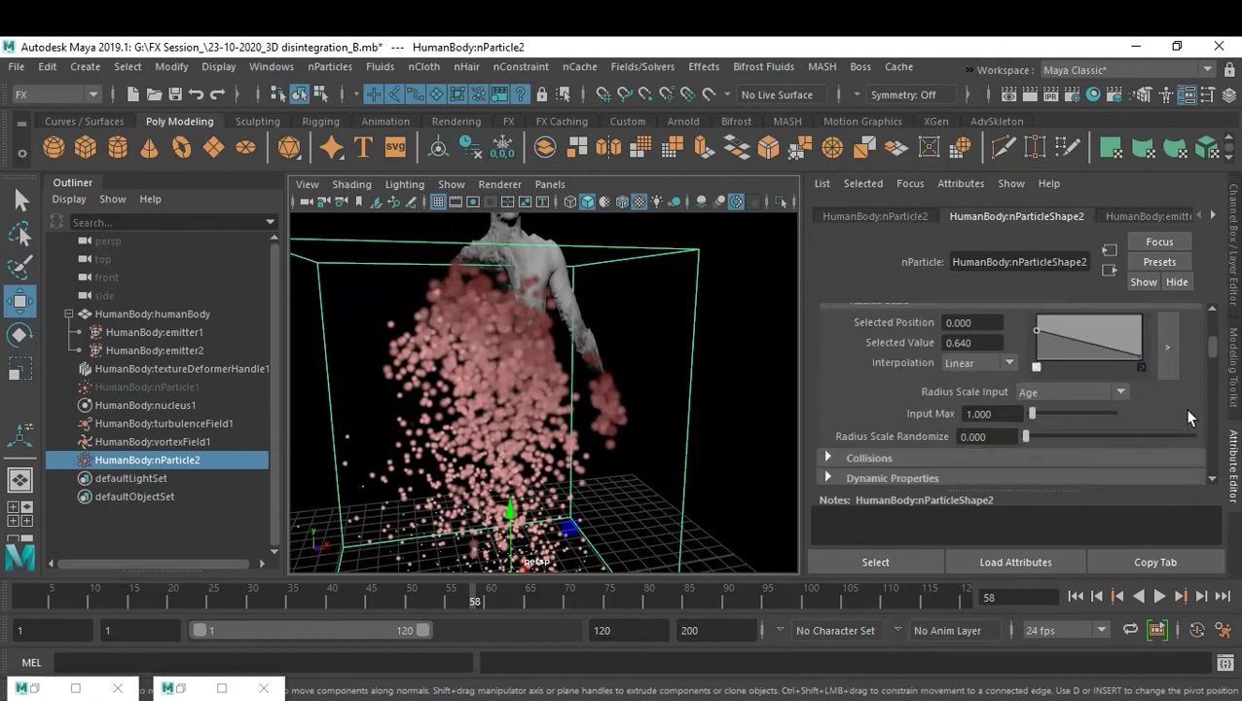
Step: Drive Opacity Scale by Age, ramping from about 0.72 down to zero for the oldest particles
scroll(1186, 411, "down", 10)
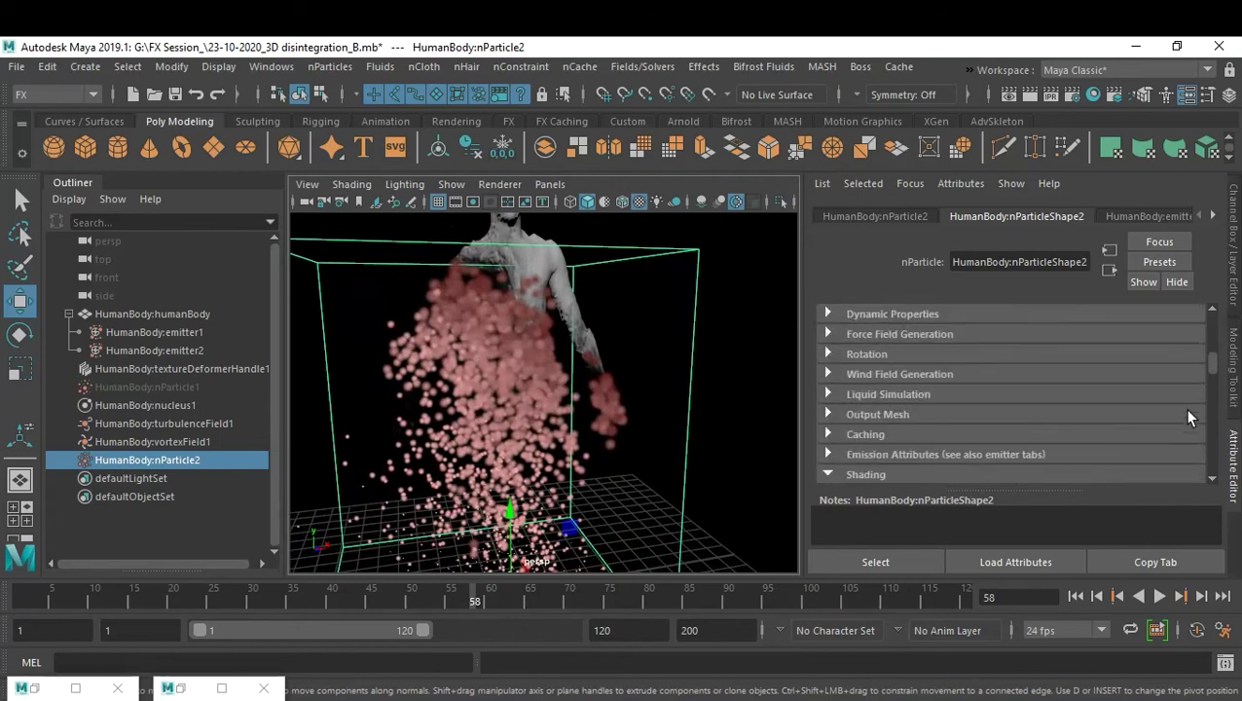
scroll(1189, 416, "down", 4)
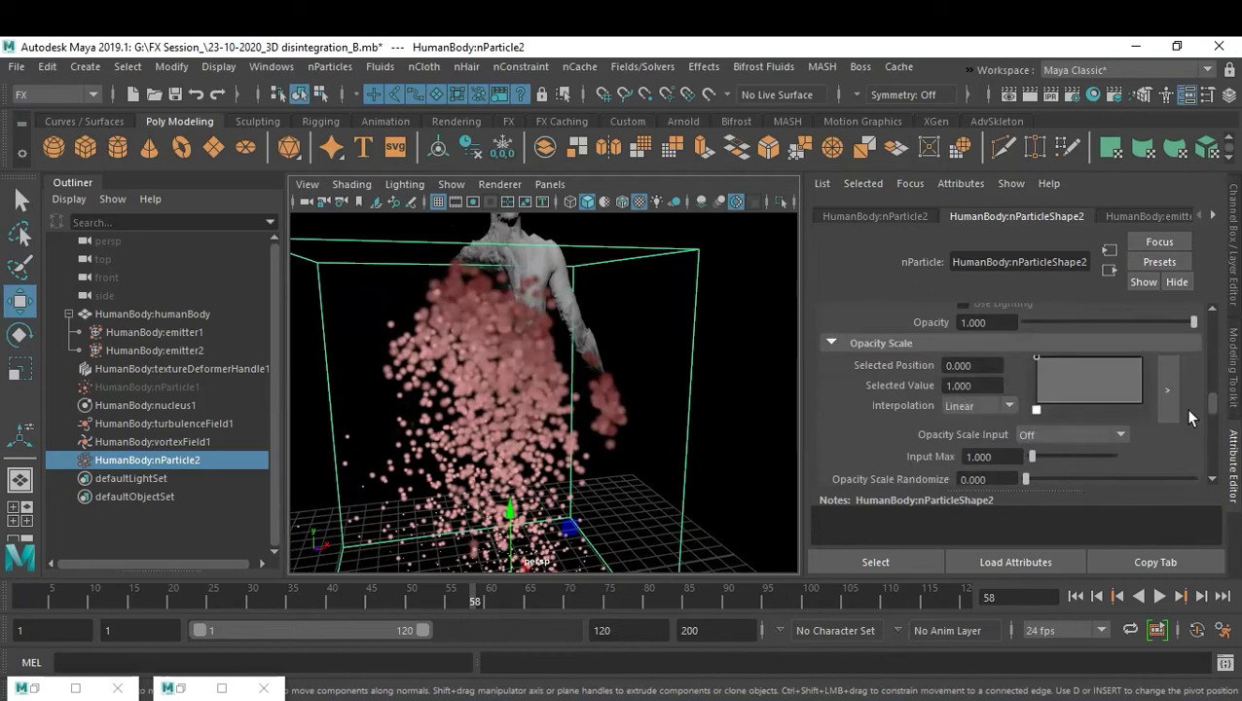
scroll(1188, 417, "up", 2)
left_click(1073, 432)
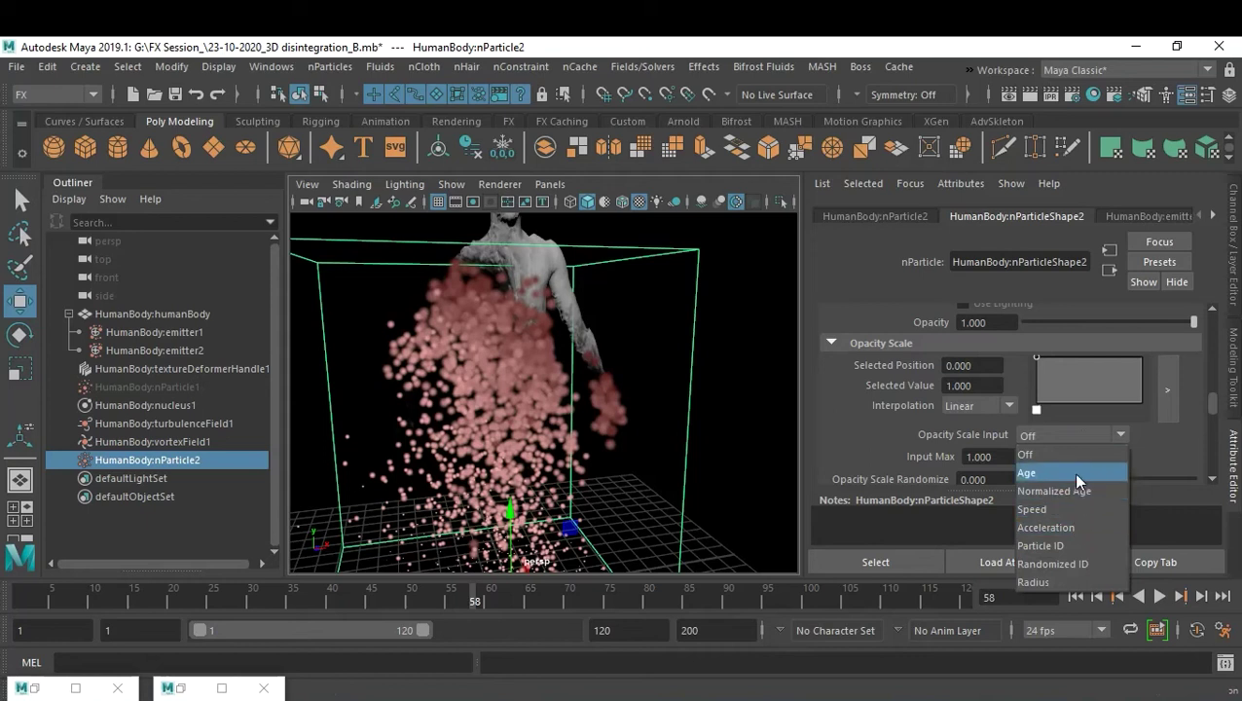
left_click(1072, 472)
left_click_drag(1137, 359, 1144, 402)
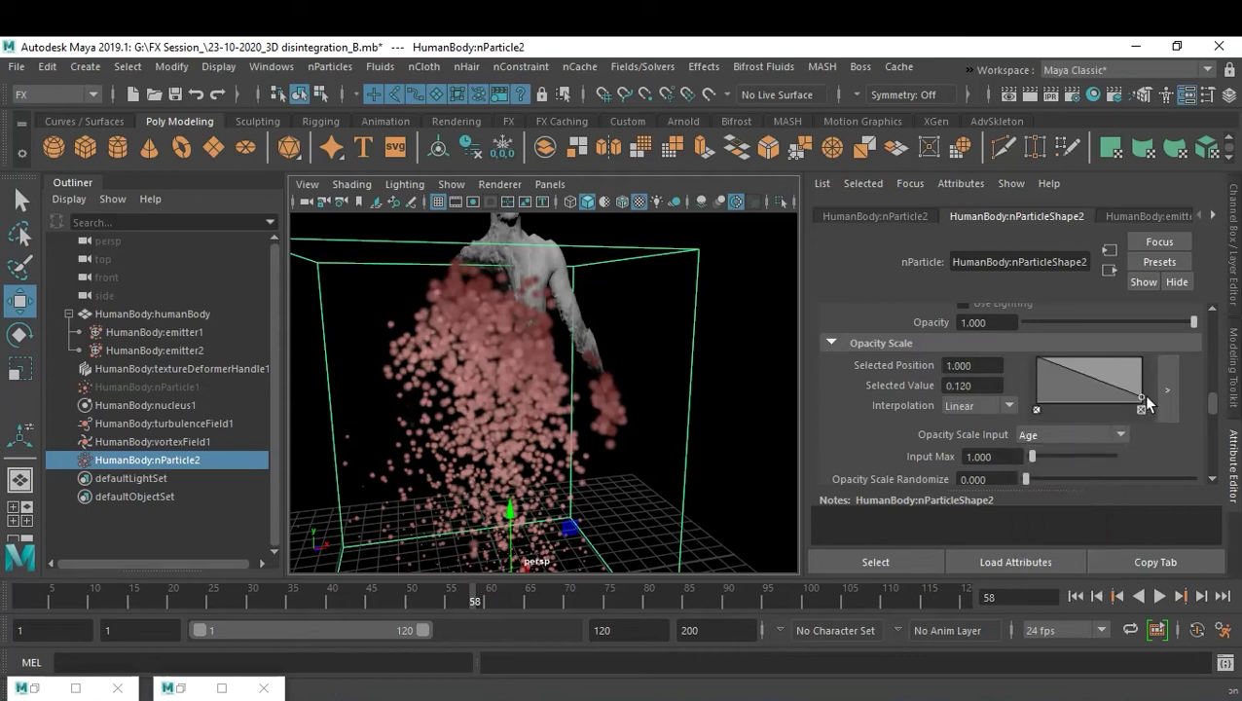
left_click_drag(1064, 368, 1037, 370)
mouse_move(673, 409)
left_mouse_down("alt")
mouse_move(560, 378)
mouse_move(707, 367)
mouse_move(534, 375)
mouse_move(676, 412)
left_mouse_up("alt")
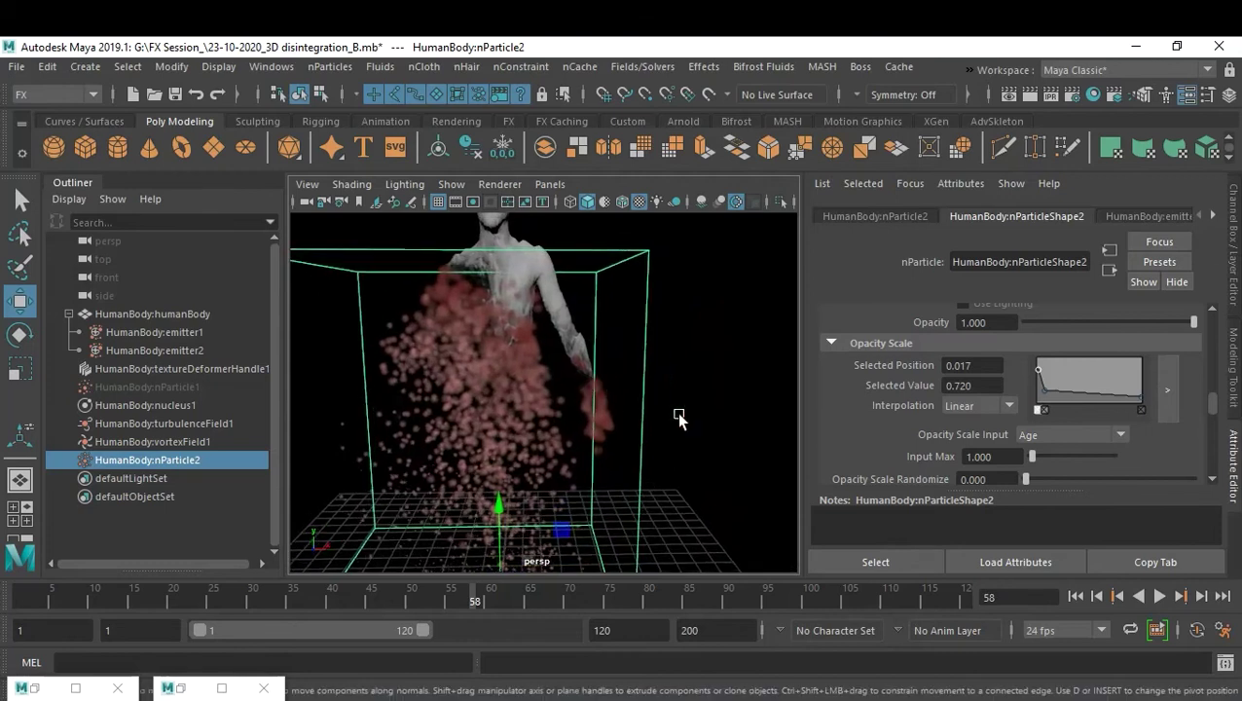
Step: Rewind the simulation to frame 1 and play it back
left_click(1074, 596)
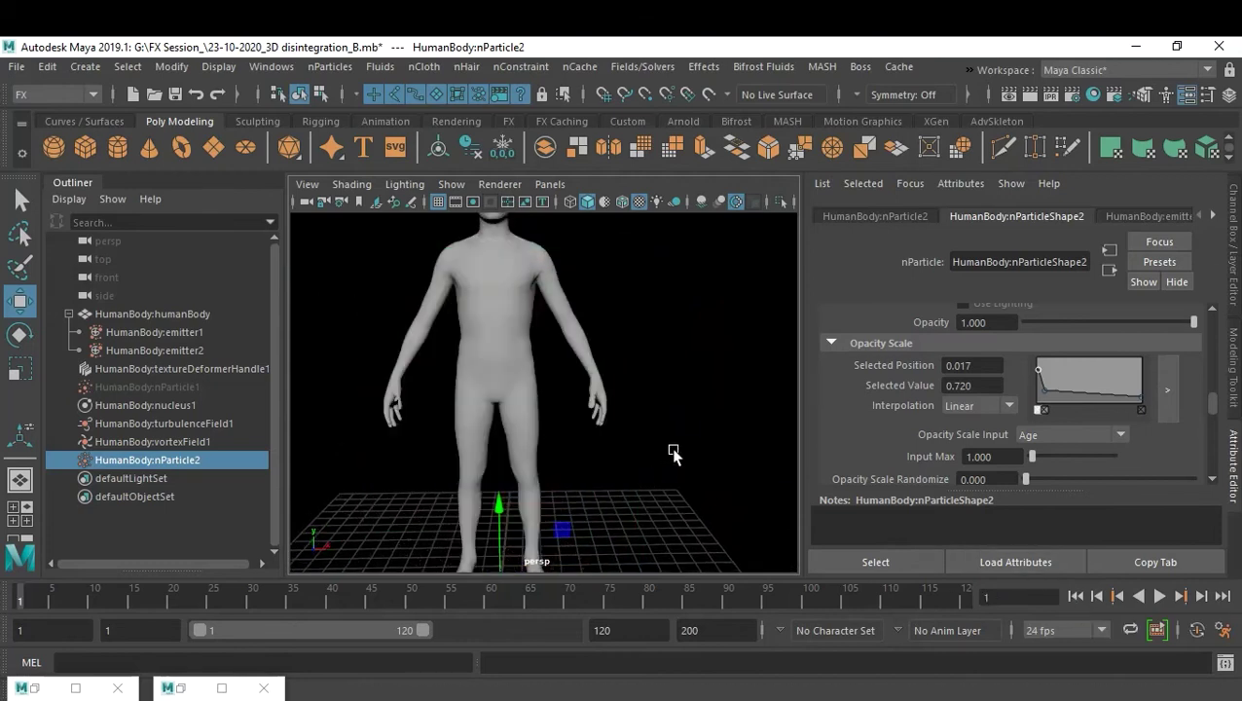
left_click_drag(670, 452, 637, 443, "alt")
left_click(1159, 596)
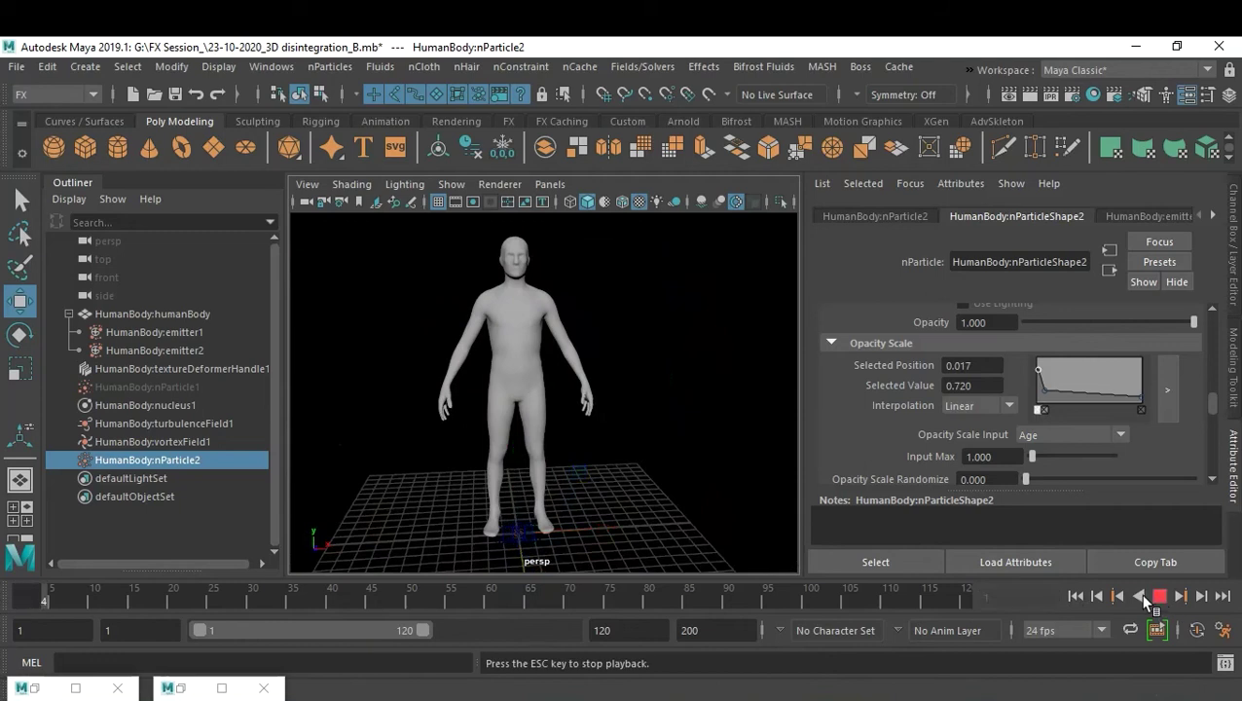
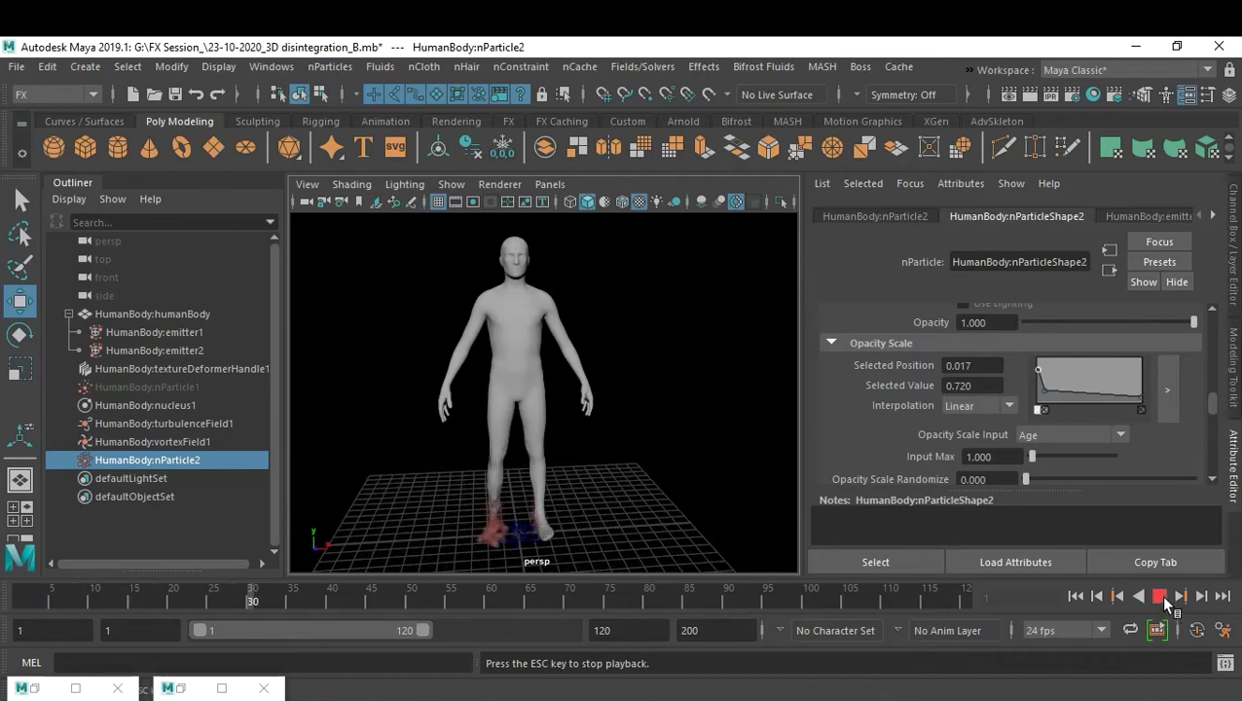
Step: Halt playback at frame 34, unhide nParticle1 from the Outliner, and save the scene
left_click(1159, 595)
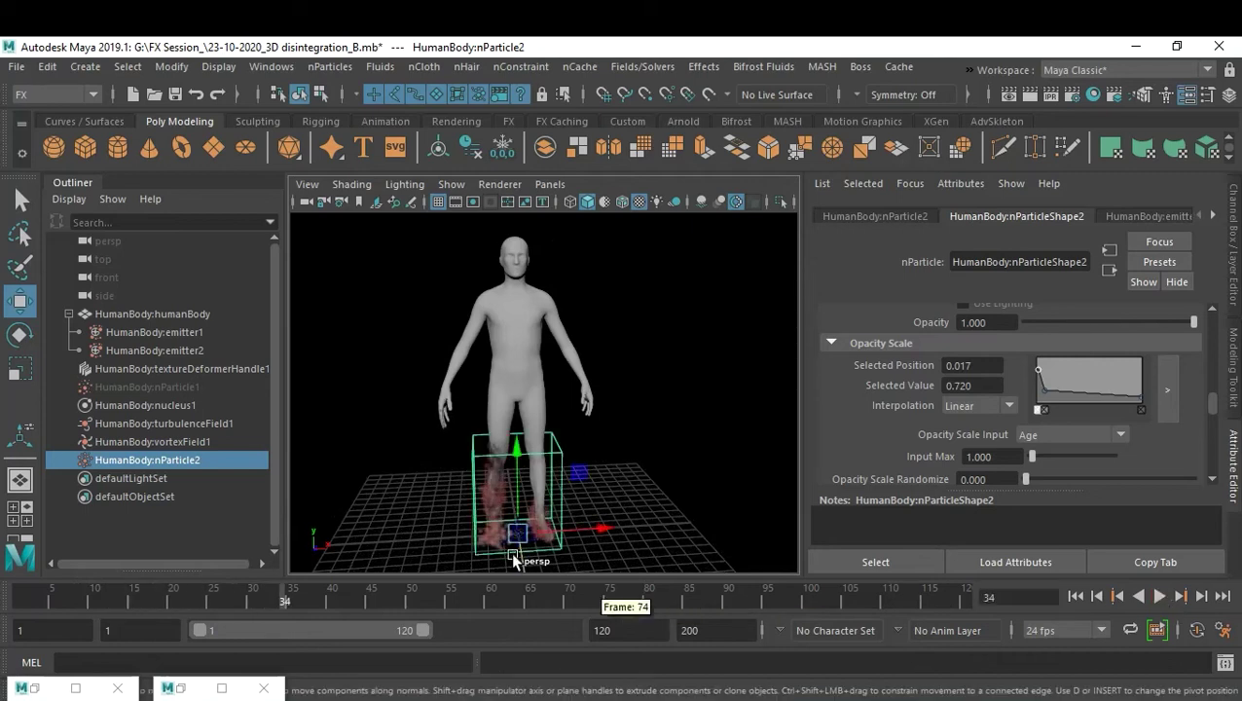
left_click(140, 386)
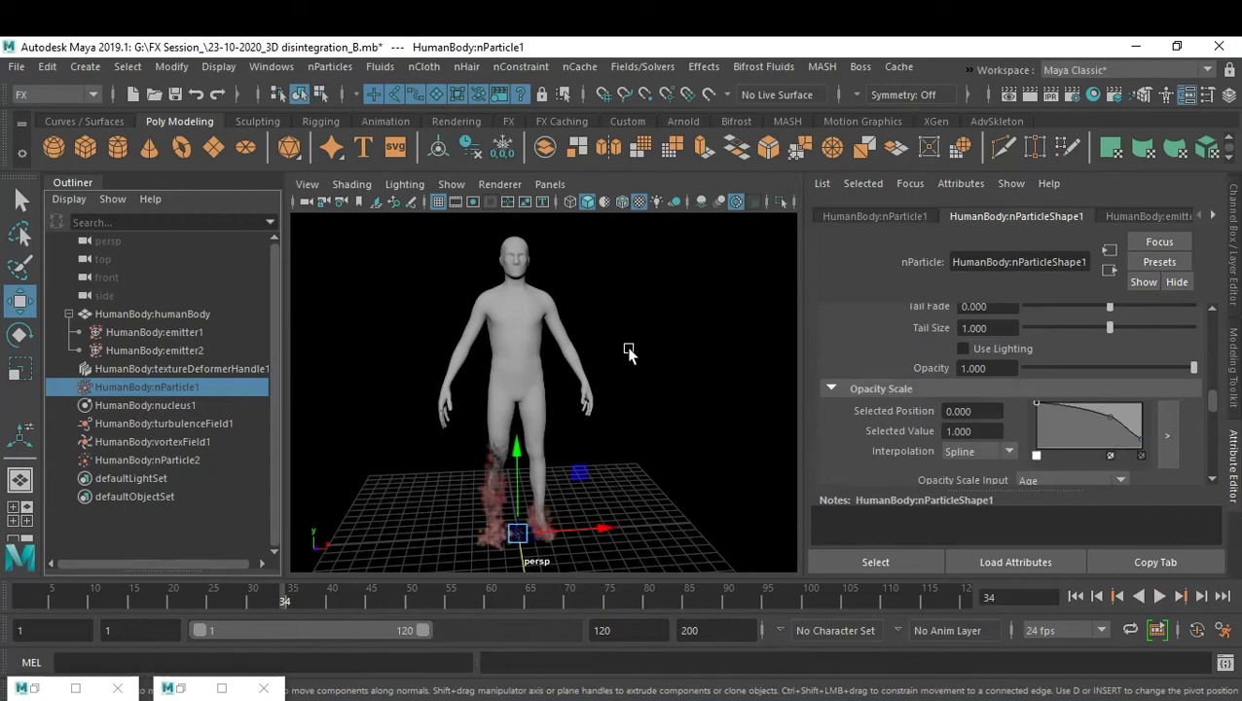
key("shift+h")
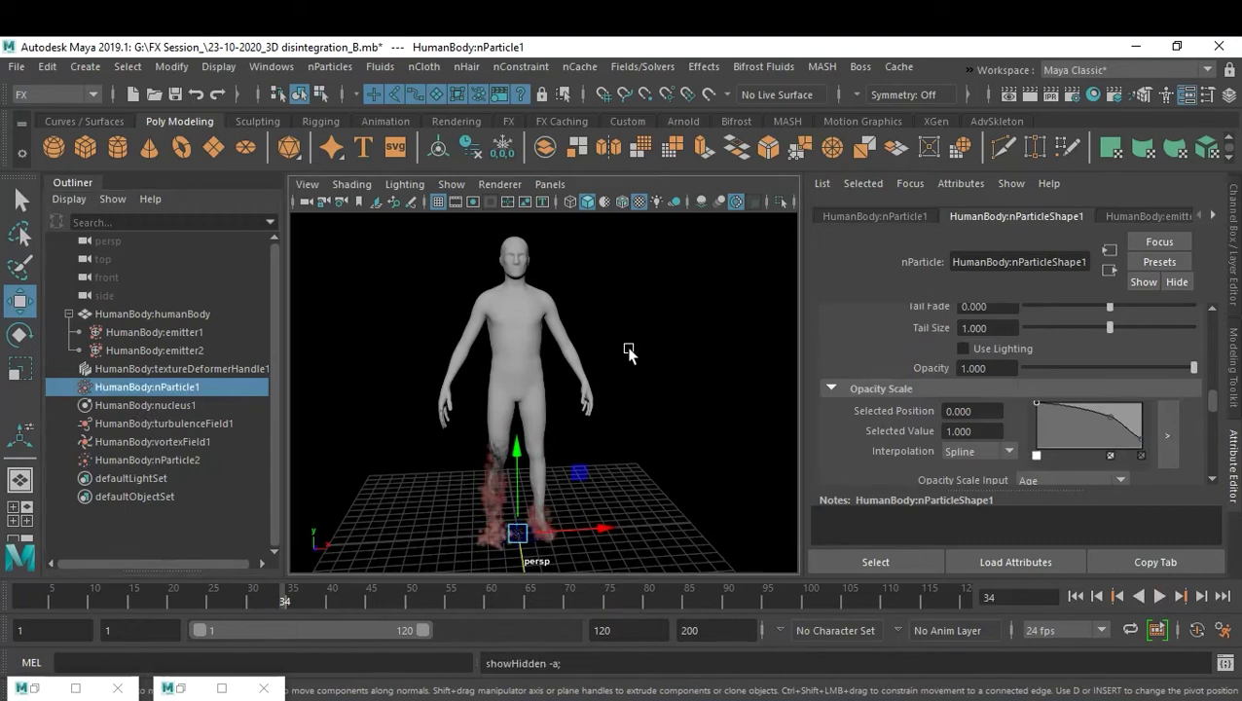
key("ctrl+s")
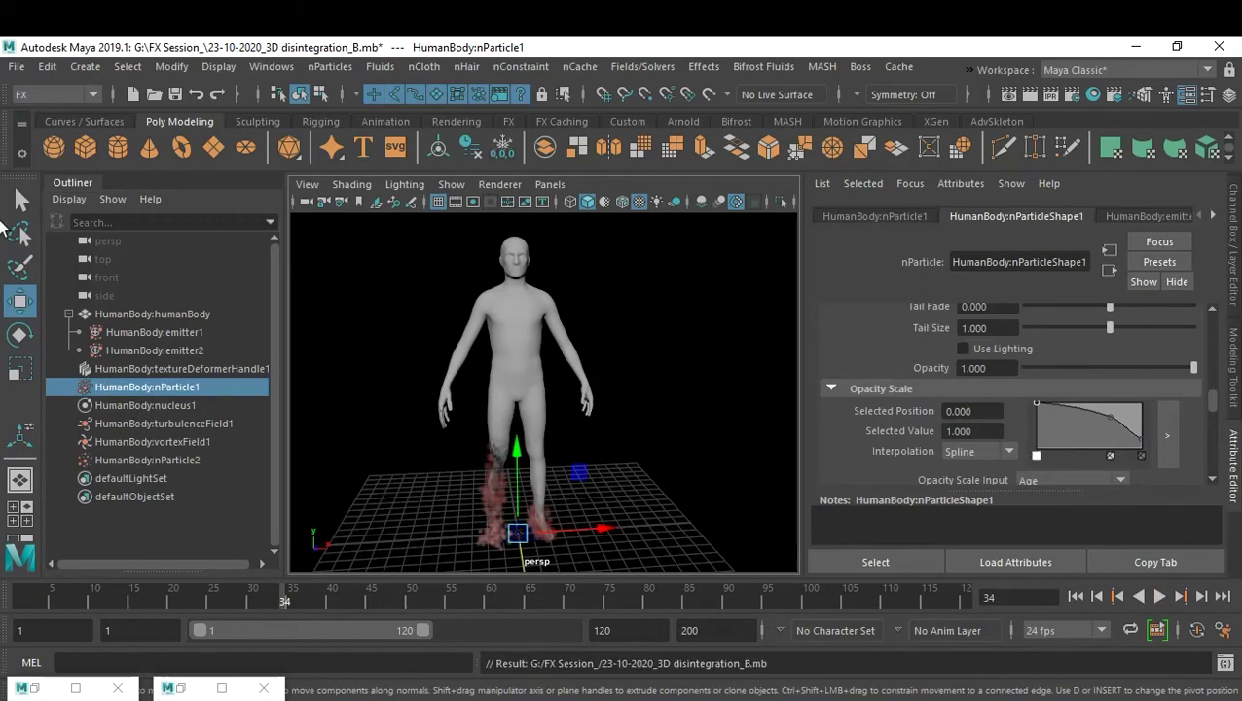
left_click(16, 66)
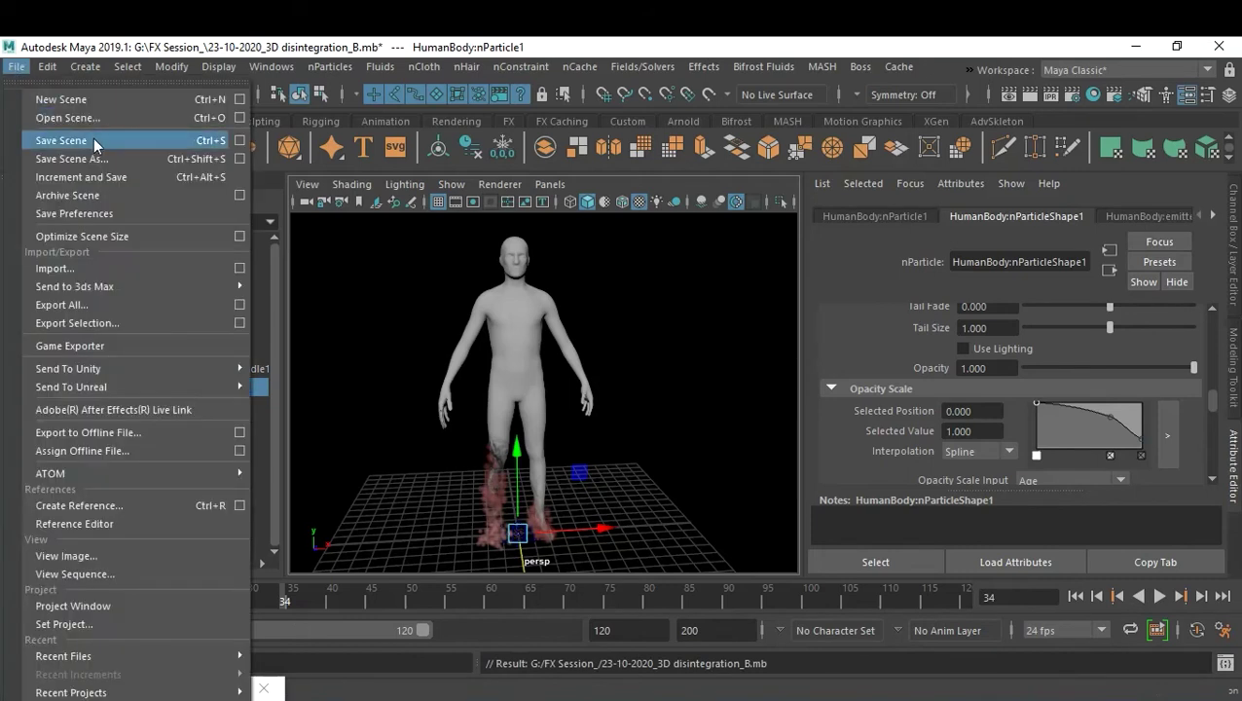
Step: Save the scene as a new version, 23-10-2020_3D disintegration_C.mb
left_click(58, 157)
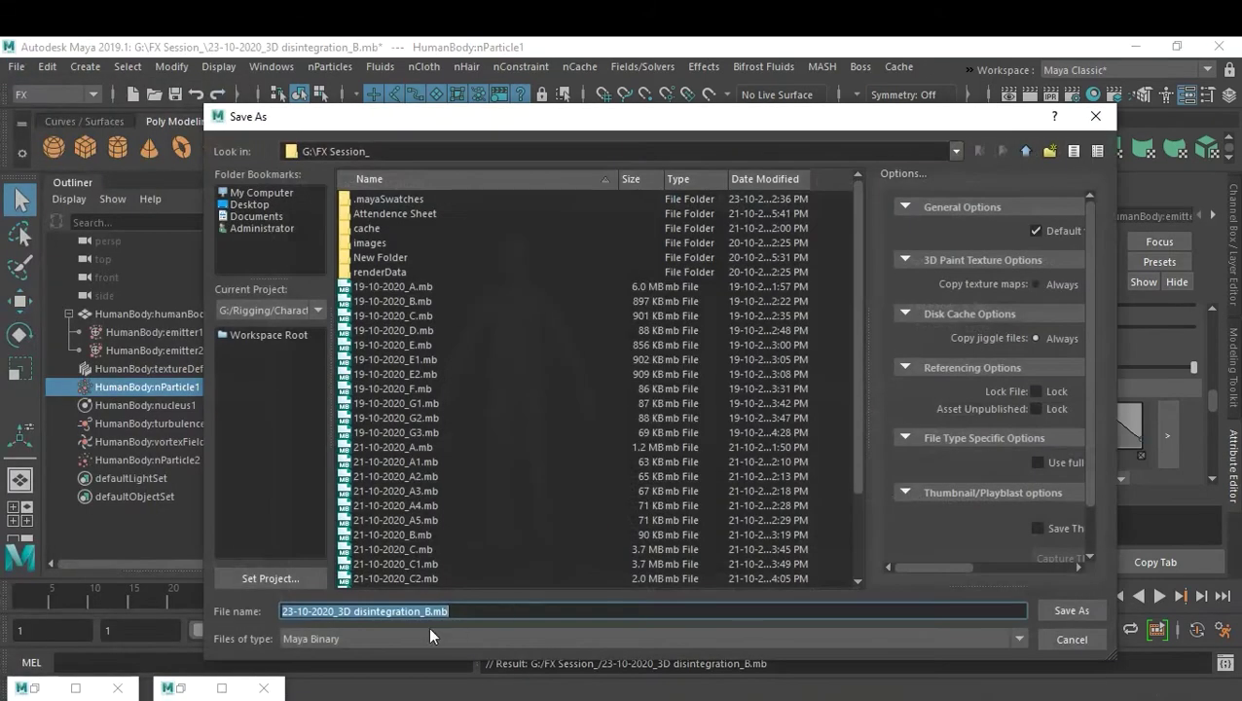
left_click_drag(426, 610, 455, 611)
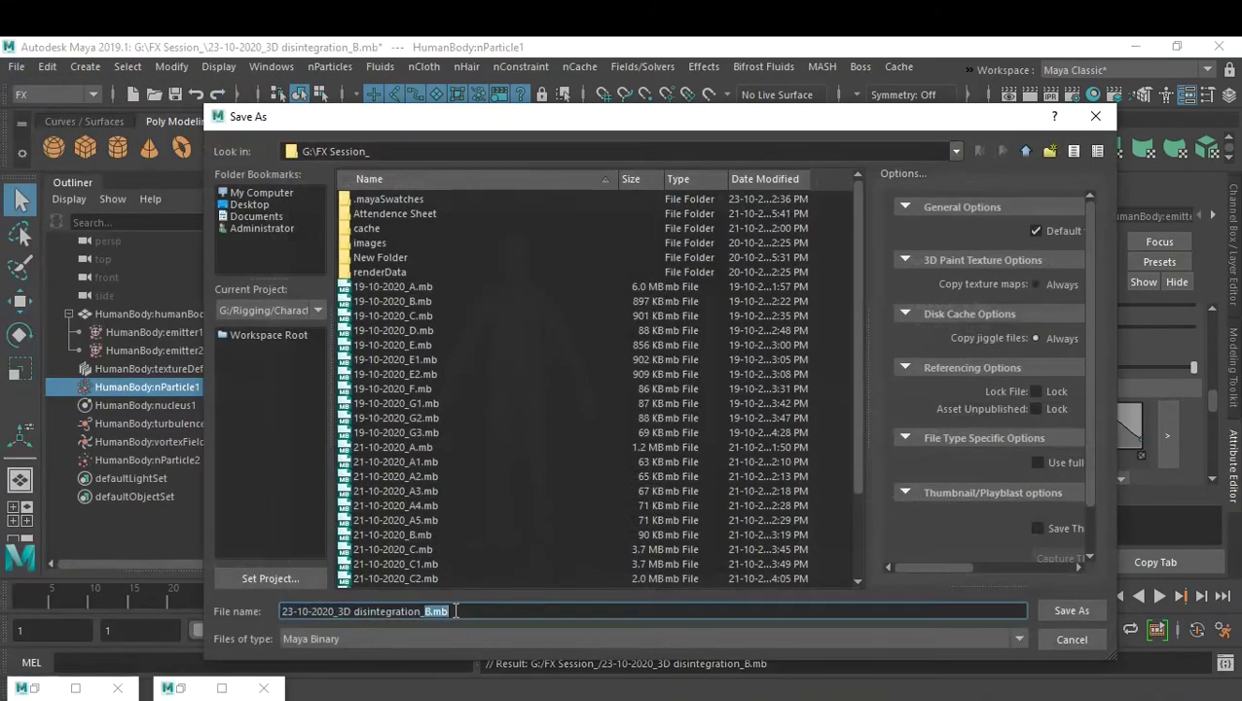
type("C")
key("Return")
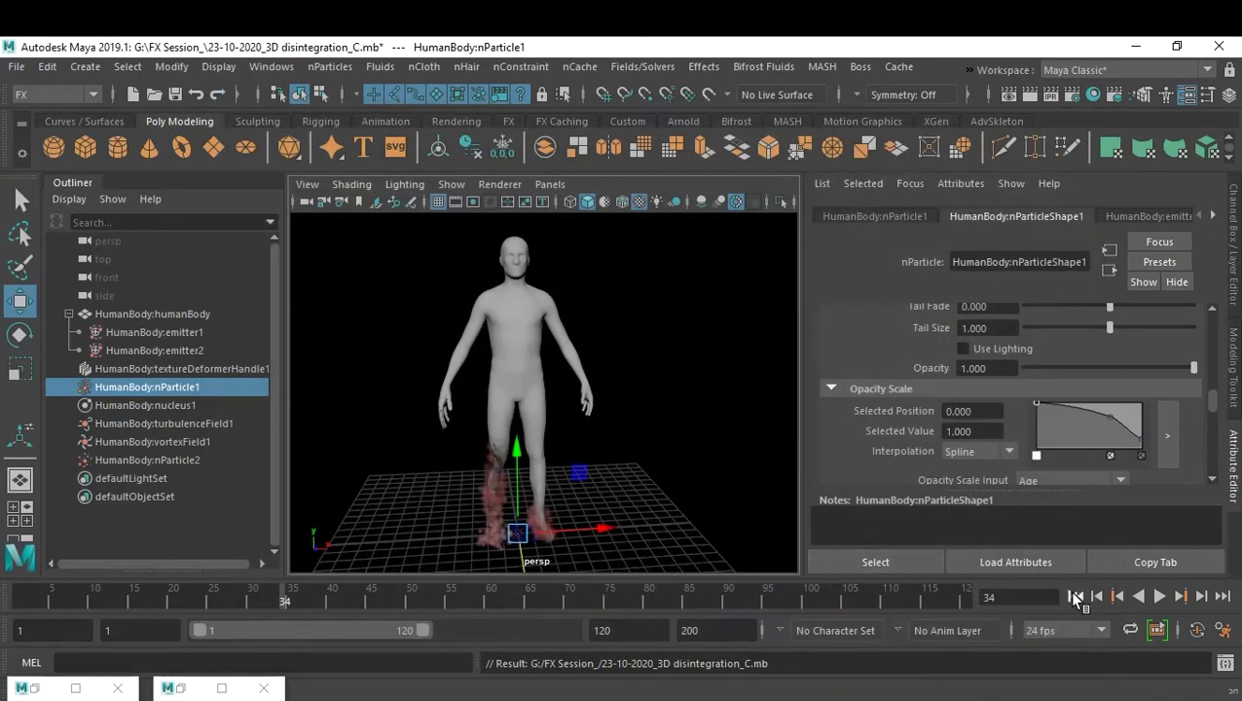
Step: Rewind the animation to frame 1 and clear the nParticle1 selection
left_click(1075, 596)
mouse_move(685, 450)
left_mouse_down("alt")
mouse_move(660, 435)
mouse_move(684, 444)
mouse_move(673, 443)
left_mouse_up("alt")
left_click(656, 425)
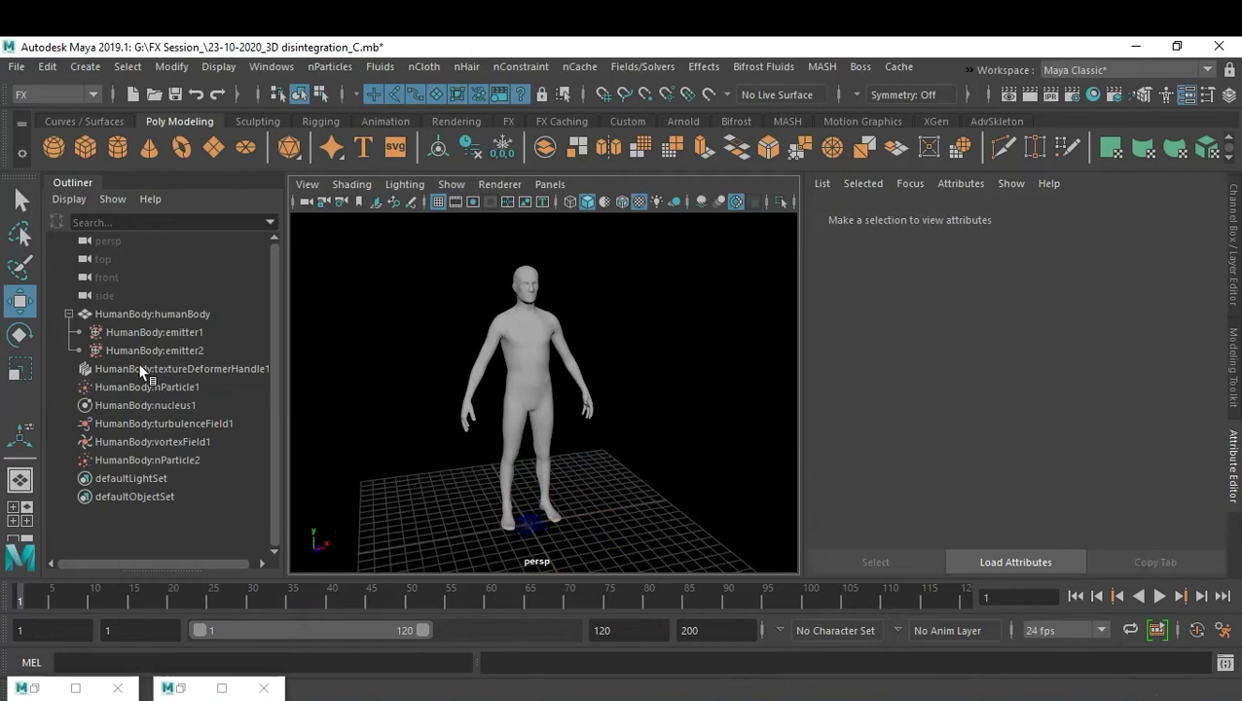
Step: Look through the viewport display menus without changing anything
left_click(336, 185)
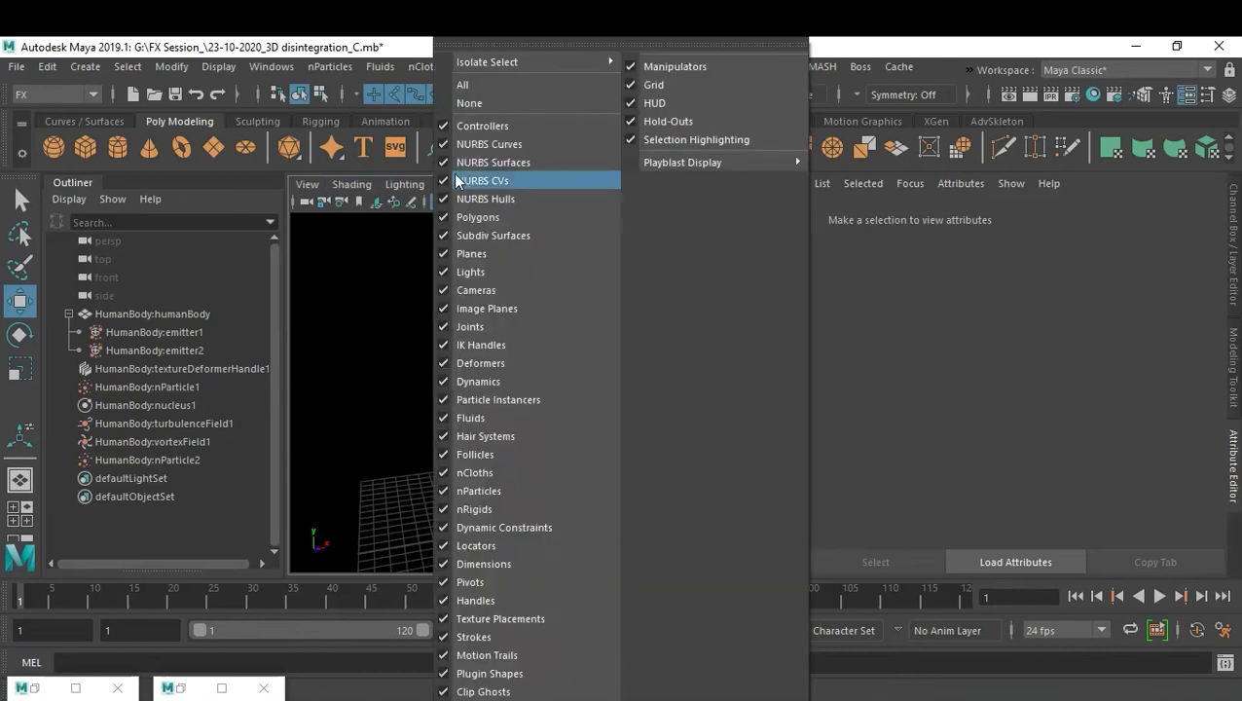
mouse_move(453, 184)
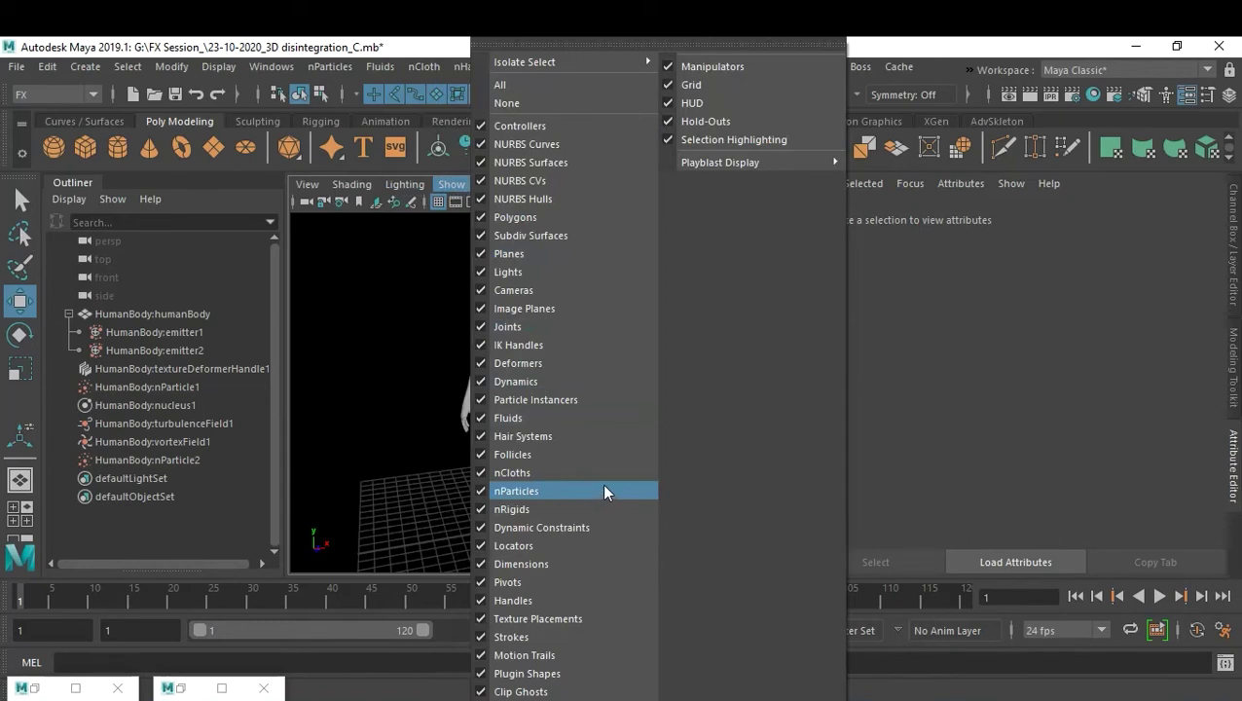
left_click(438, 477)
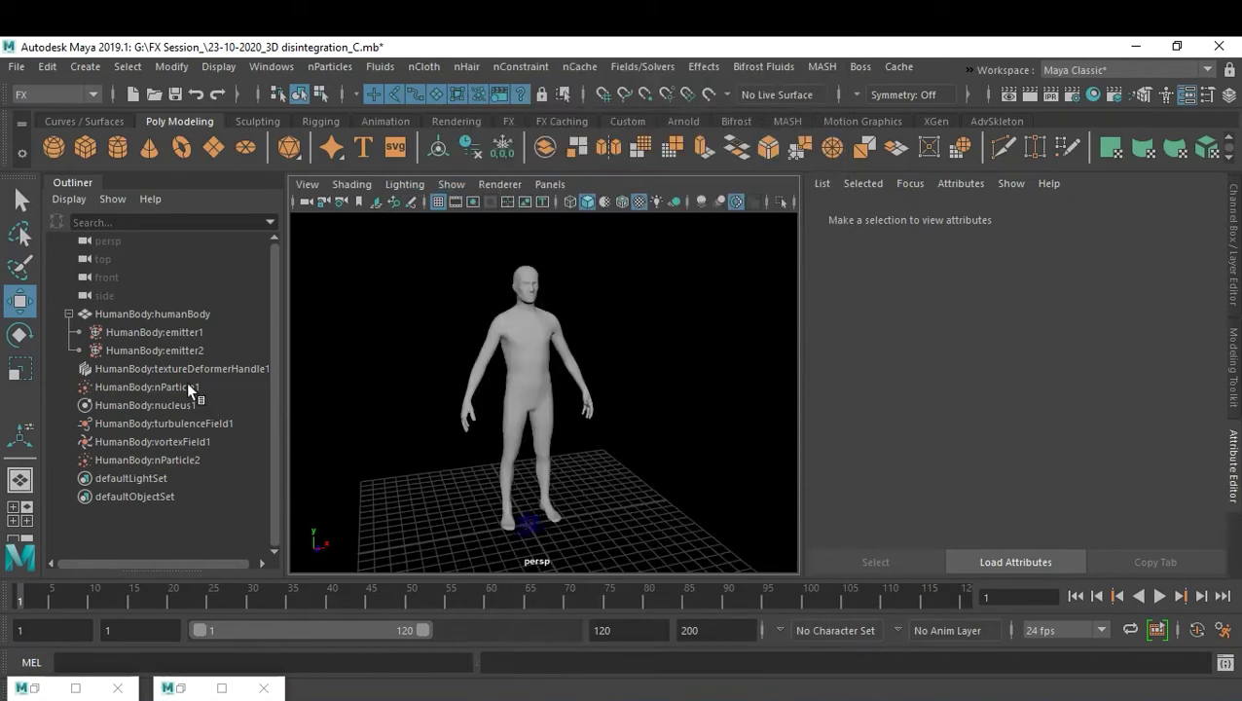
Step: Hide nucleus1, turbulenceField1 and vortexField1 together with Ctrl+H
left_click(158, 371)
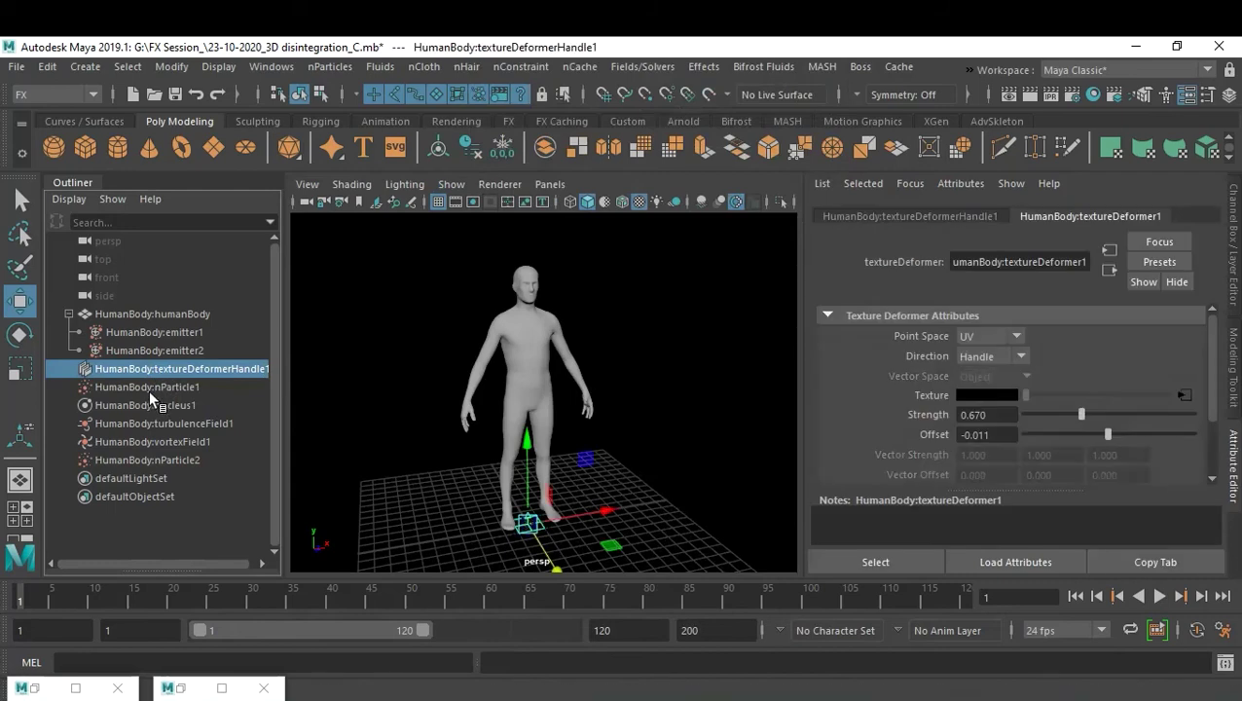
left_click(143, 406, "ctrl")
left_click(138, 424, "ctrl")
left_click(137, 443, "ctrl")
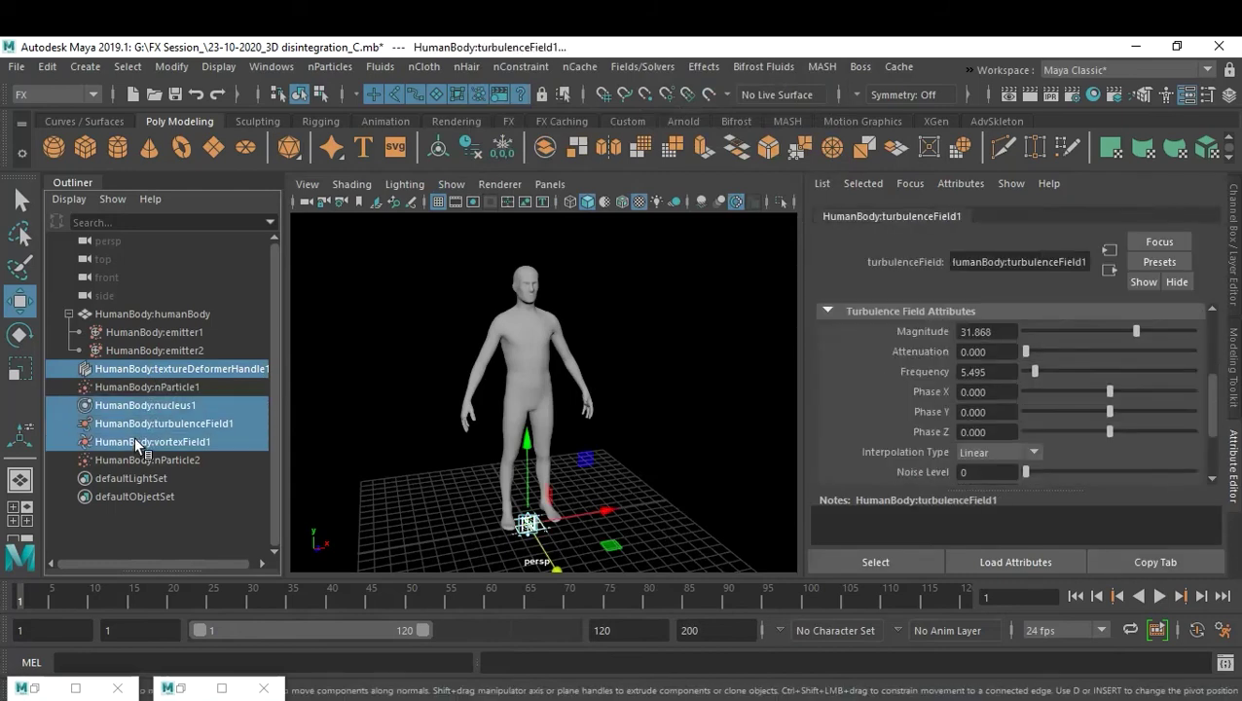
key("ctrl+h")
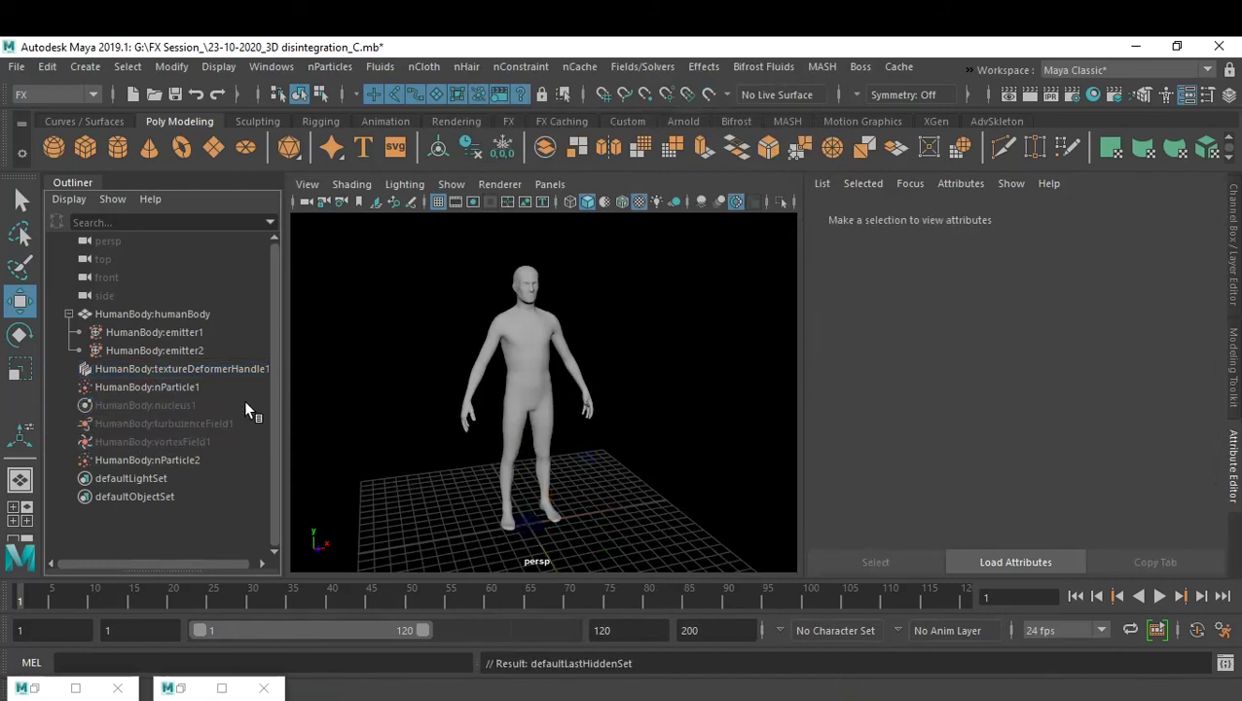
left_click(450, 185)
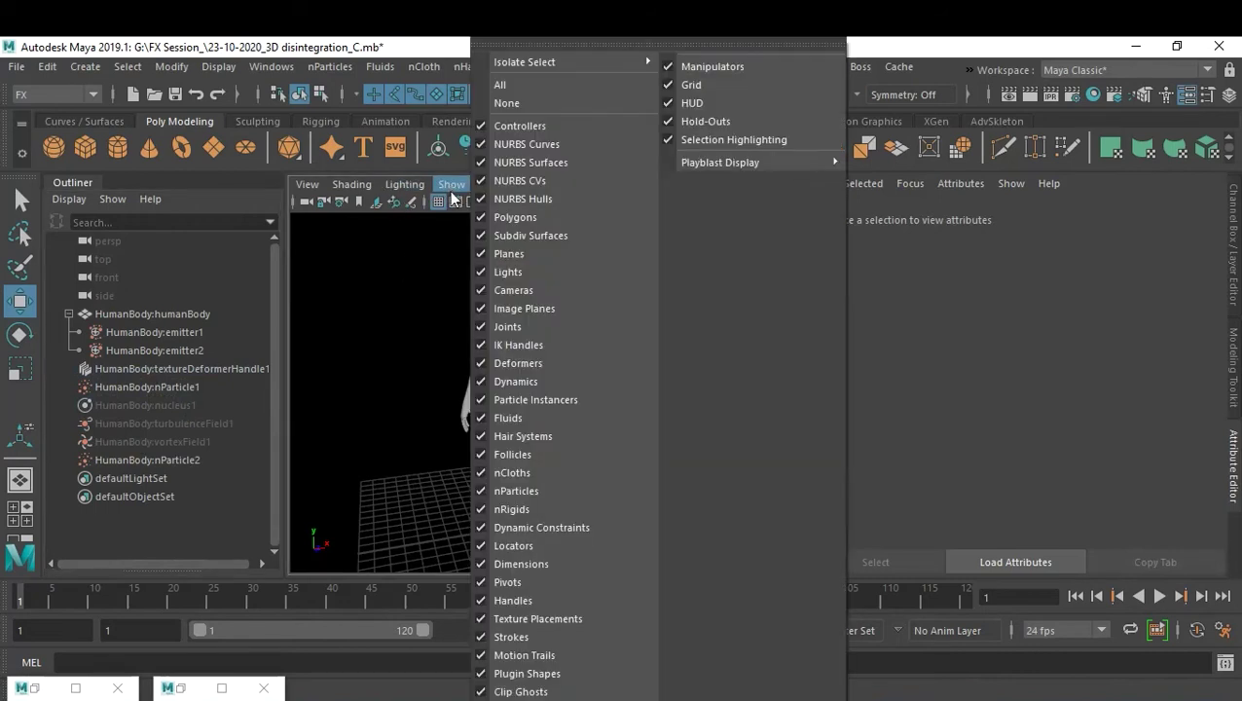
Step: Turn off Dynamics and Deformers in the viewport's Show menu
left_click(557, 383)
scroll(575, 470, "up", 3)
scroll(612, 410, "up", 5)
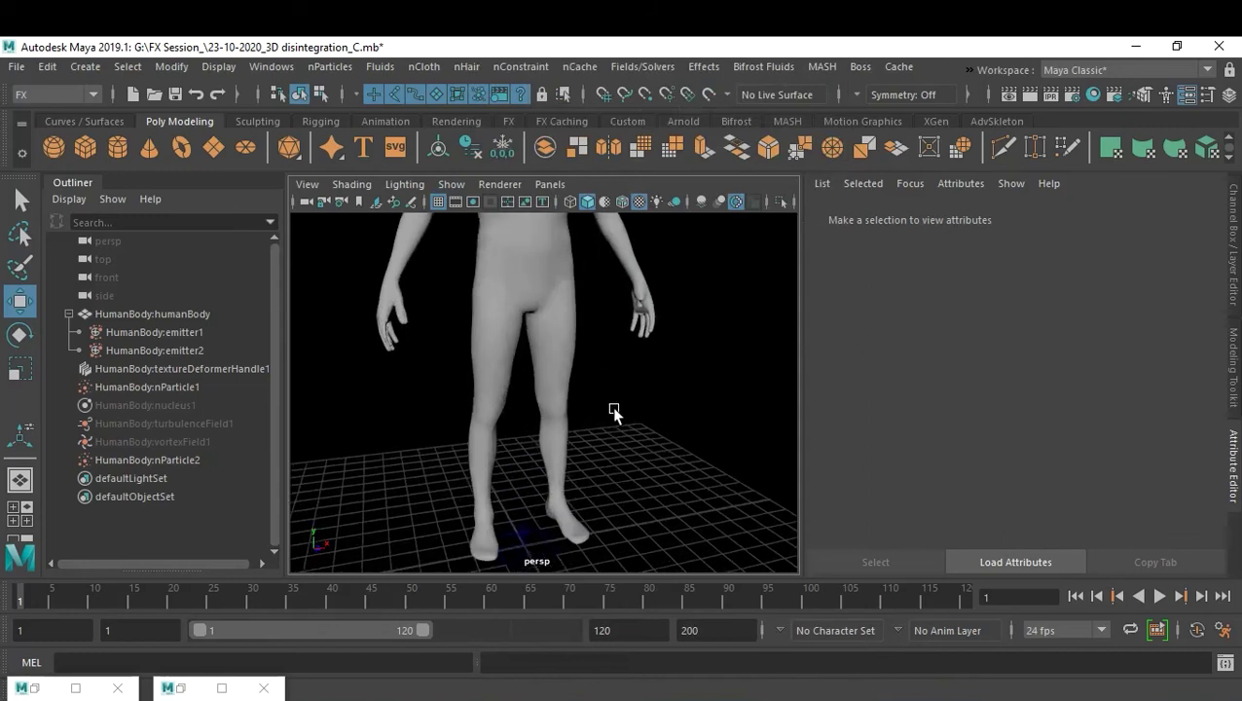
scroll(615, 440, "up", 1)
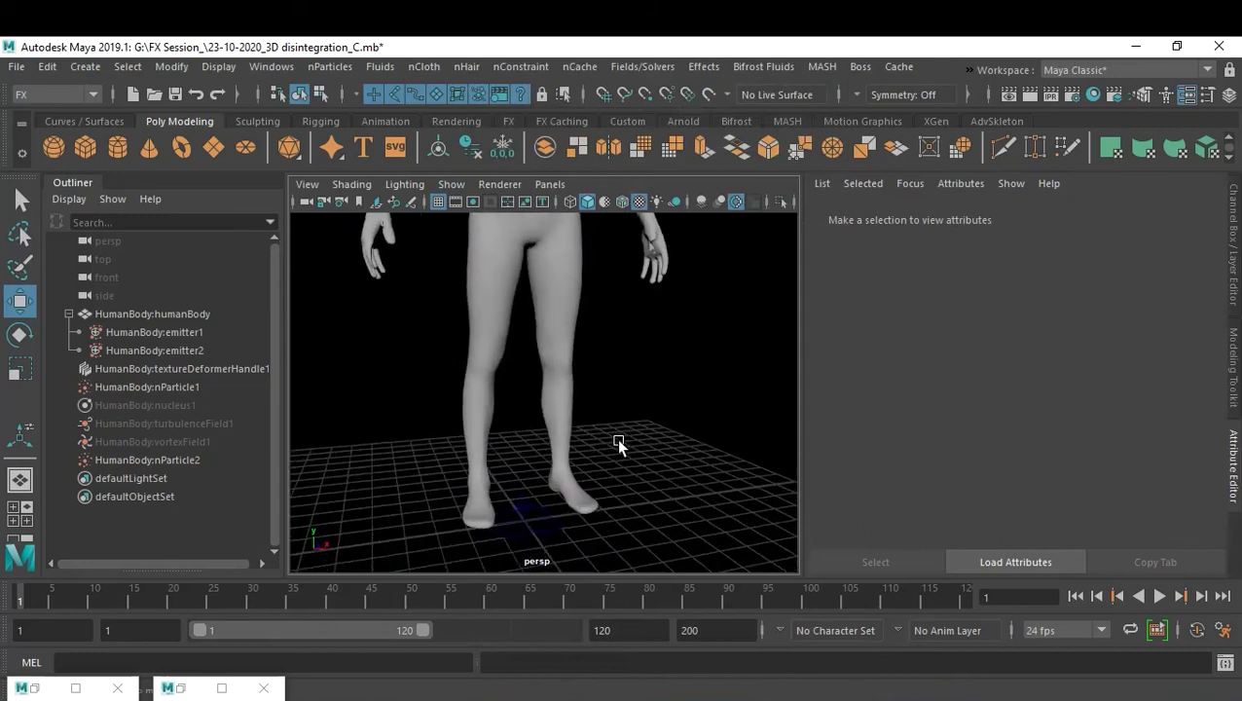
left_click(451, 185)
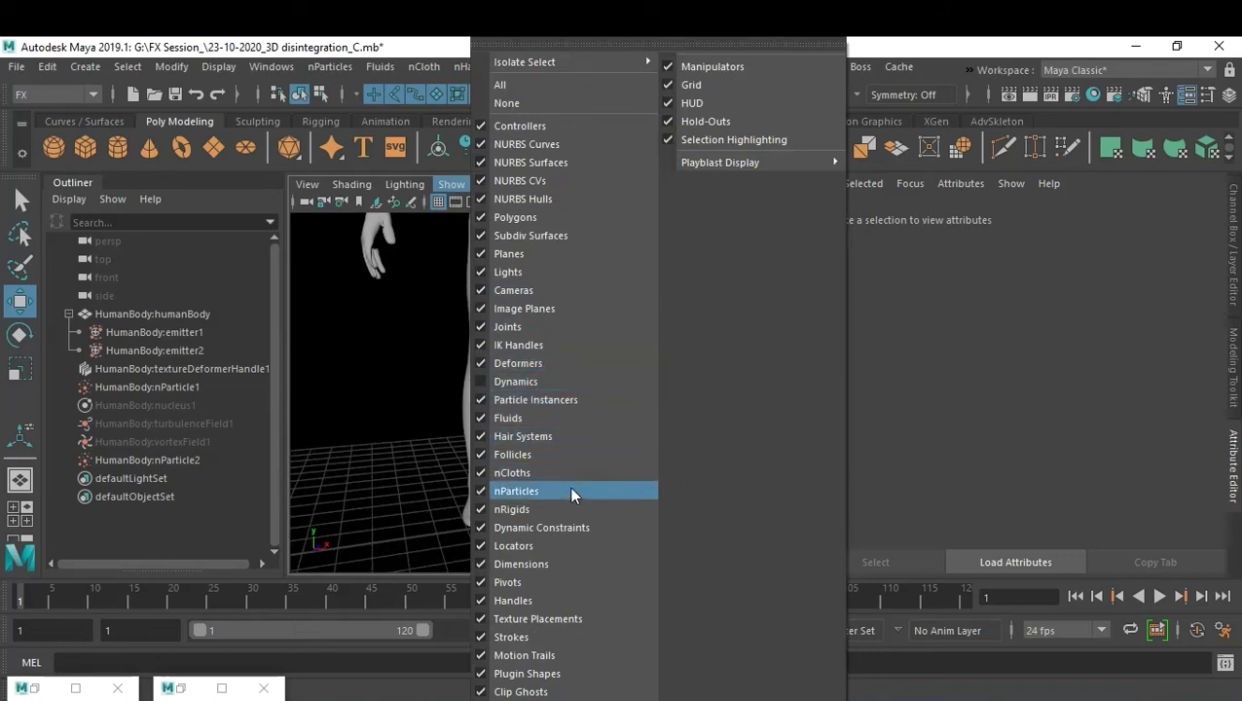
left_click(521, 364)
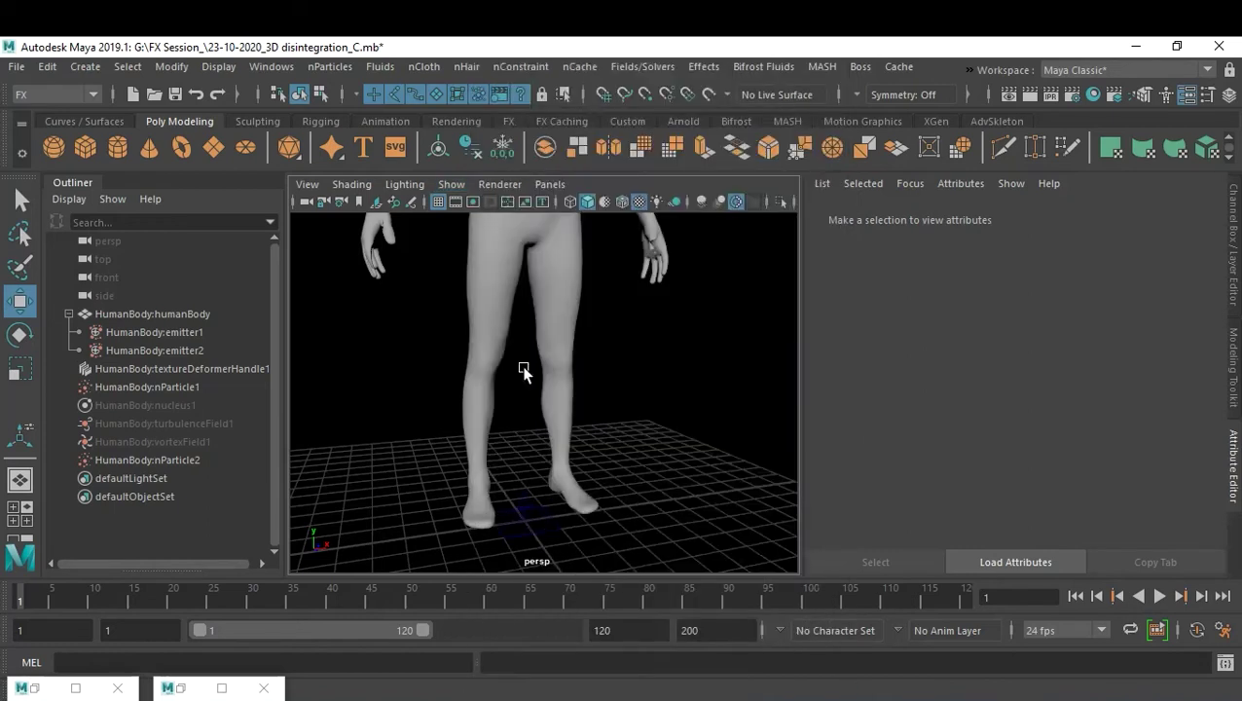
left_click(451, 184)
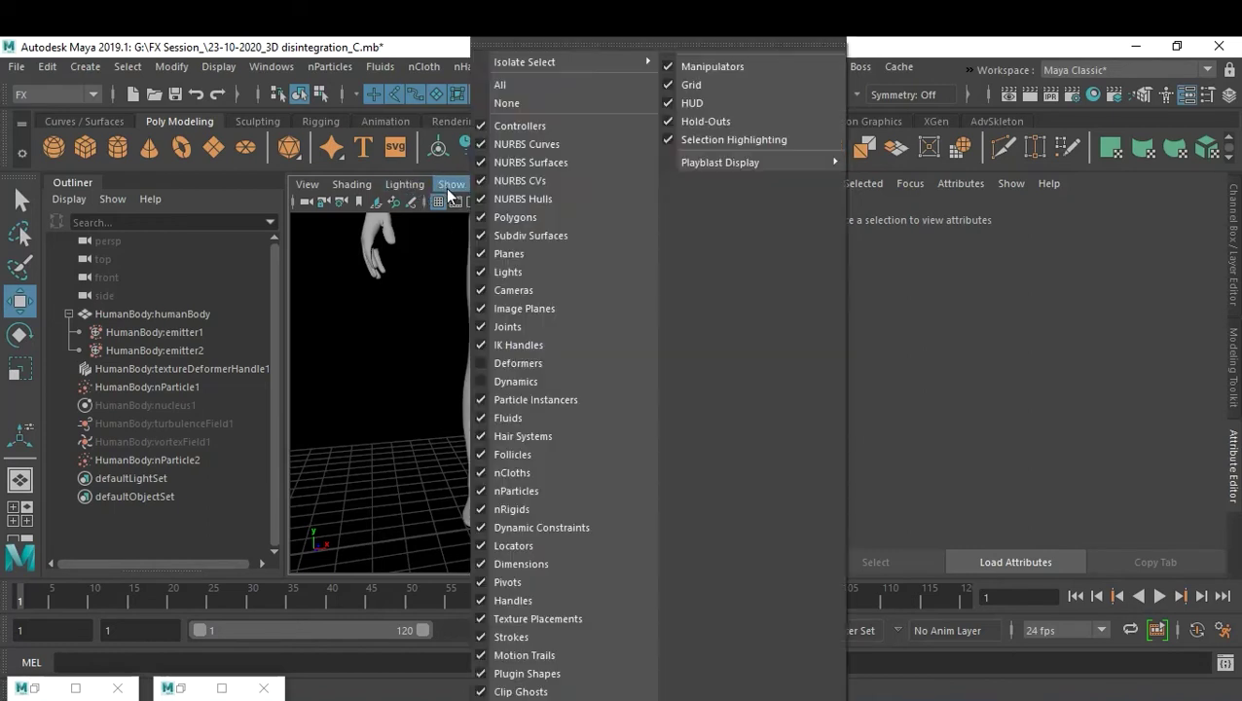
left_click(320, 508)
Step: Put the texture deformer handle into a new display layer, HumanBody:layer1
left_click(542, 516)
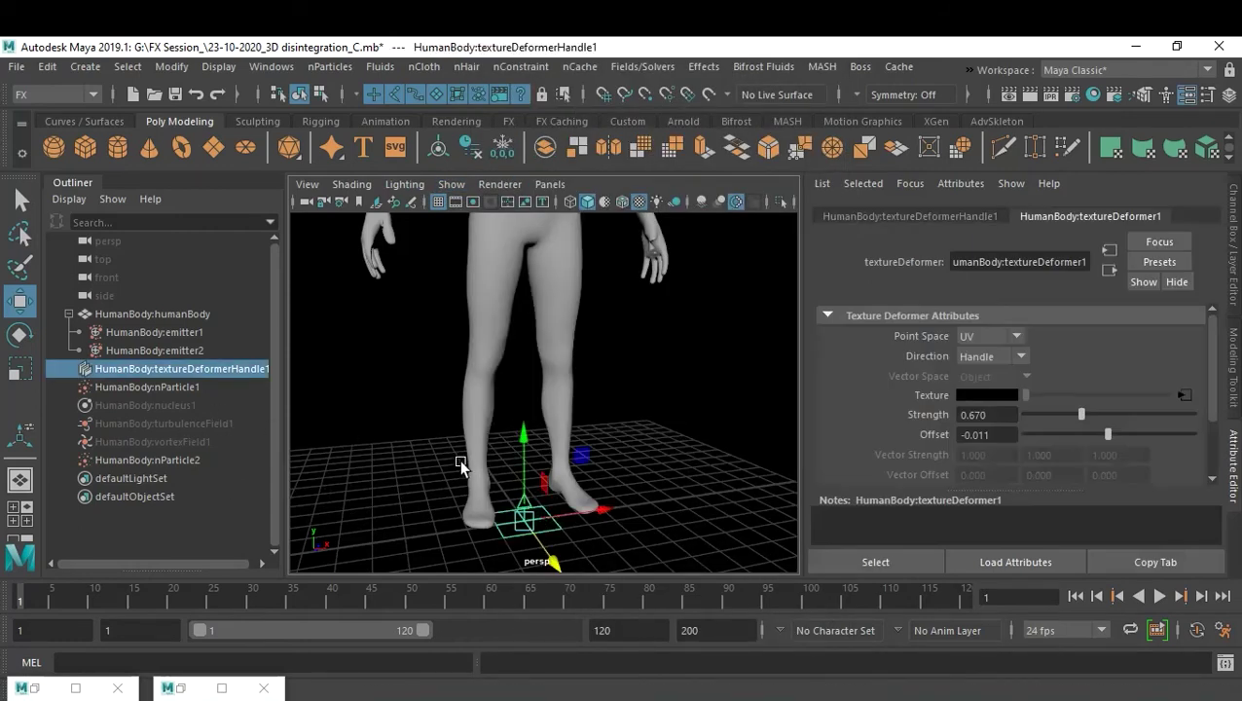
key("ctrl+h")
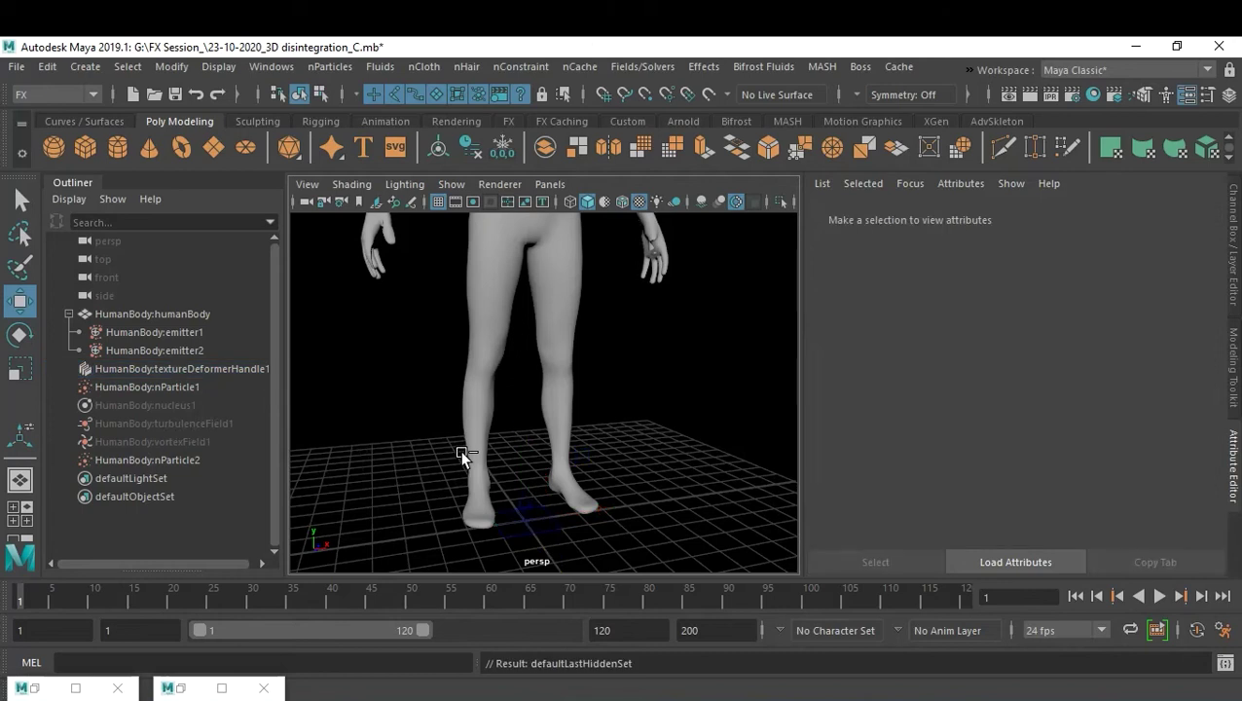
key("ctrl+shift+h")
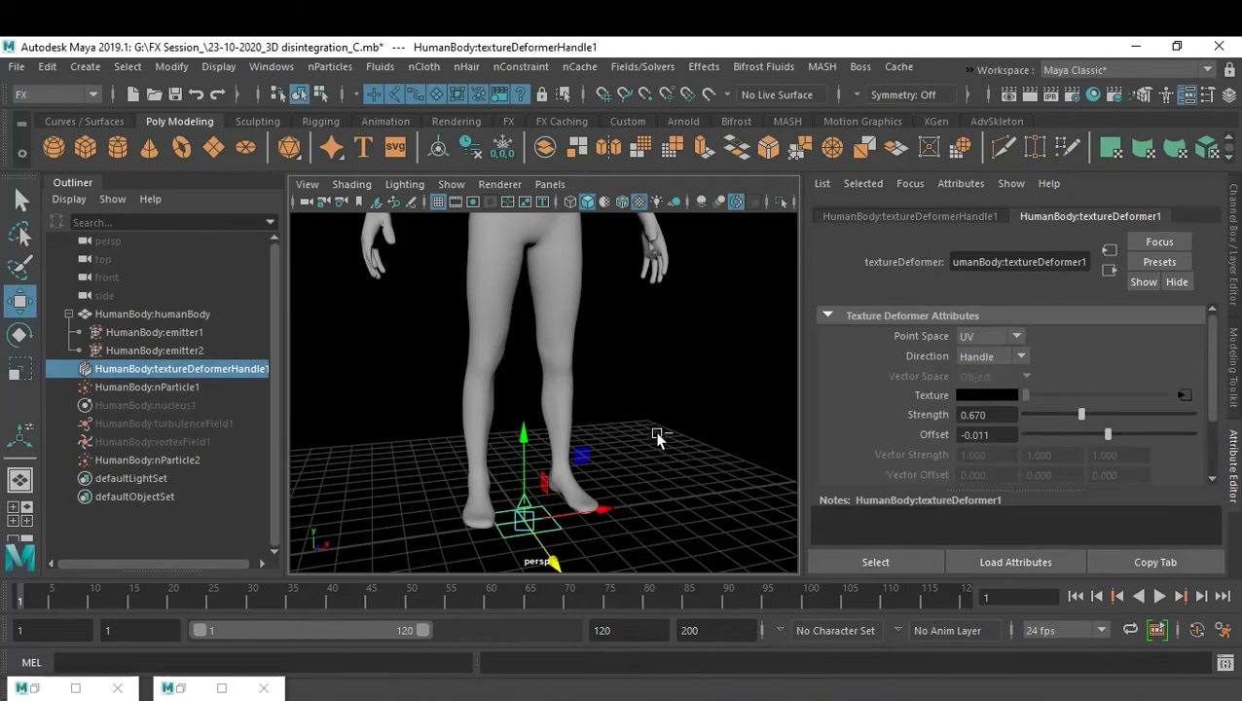
key("ctrl+a")
left_click(1208, 410)
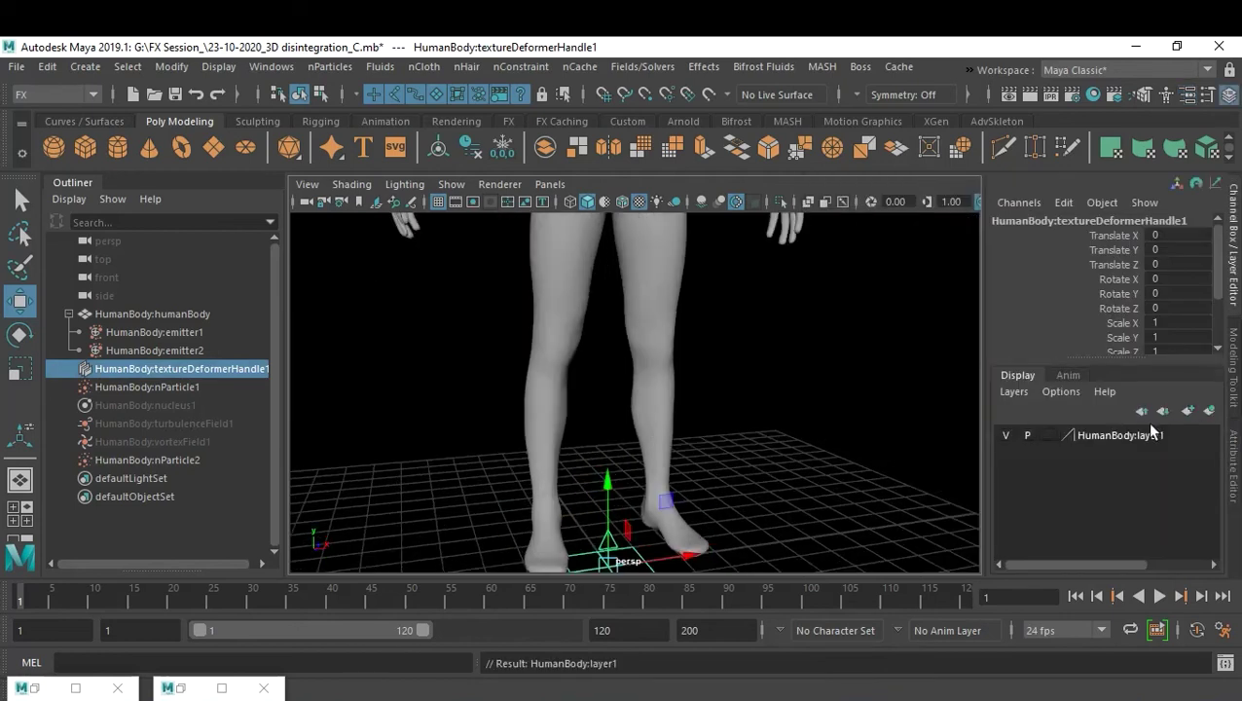
Step: Toggle HumanBody:layer1's visibility off and reframe the view on the whole body
left_click(1005, 437)
right_click_drag(823, 429, 579, 396, "alt")
left_click_drag(579, 396, 636, 362, "alt")
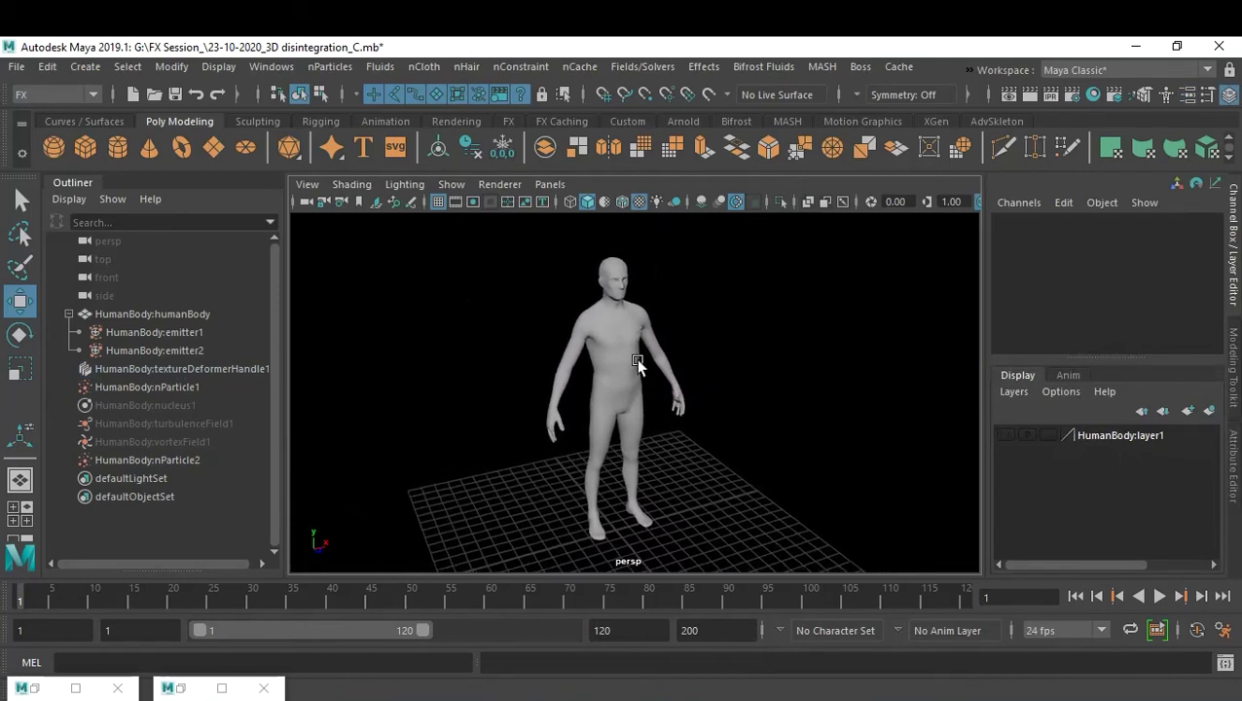
Step: Turn off the View Axis, Caps Lock and Camera Names heads-up displays
left_click(220, 68)
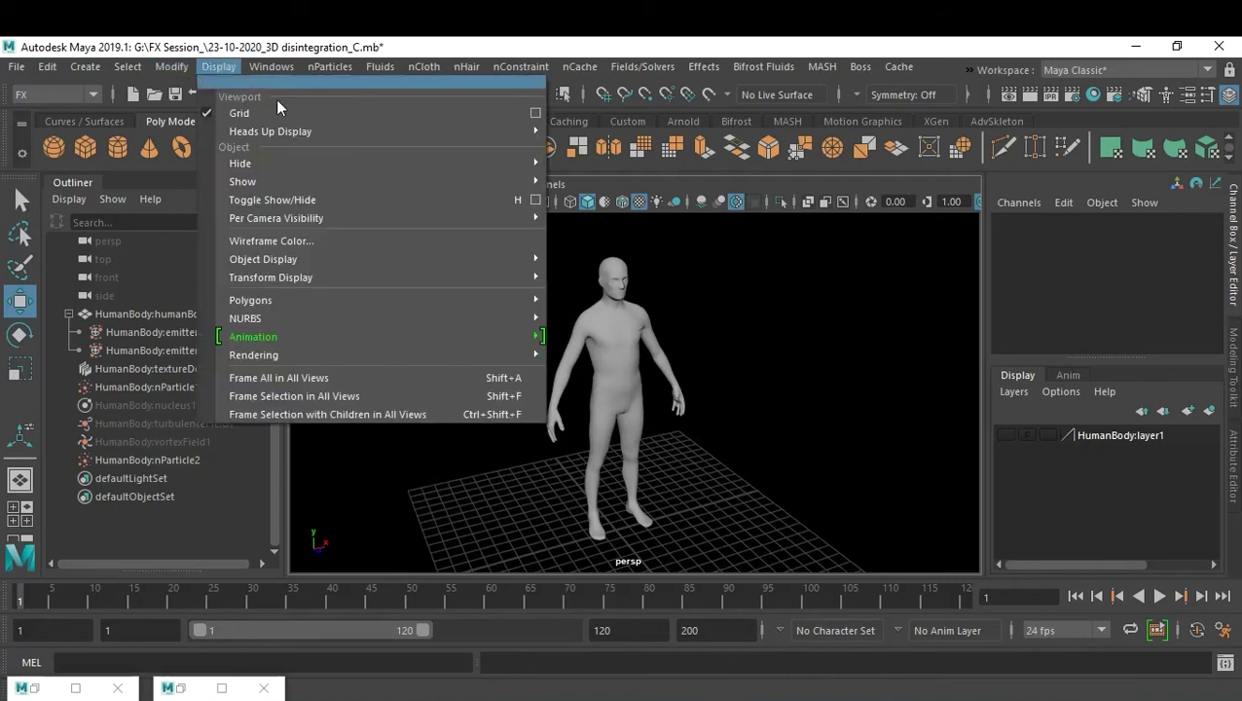
mouse_move(326, 143)
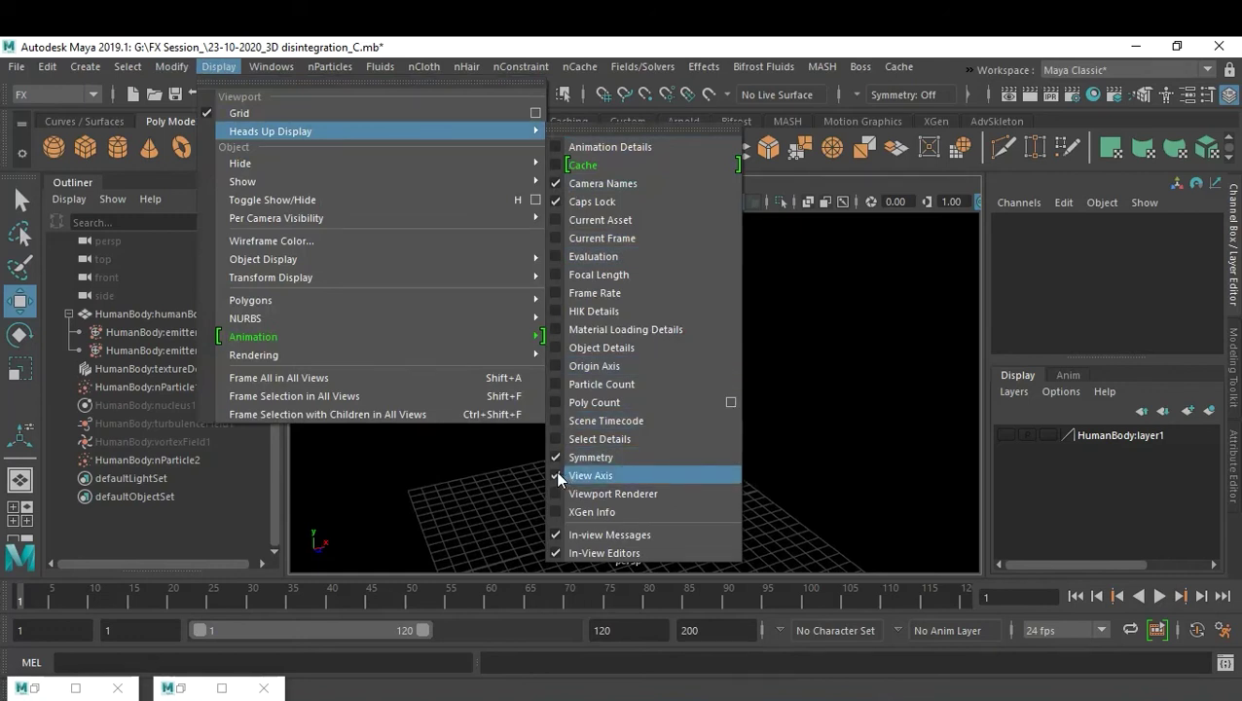
left_click(640, 137)
left_click_drag(640, 135, 837, 143)
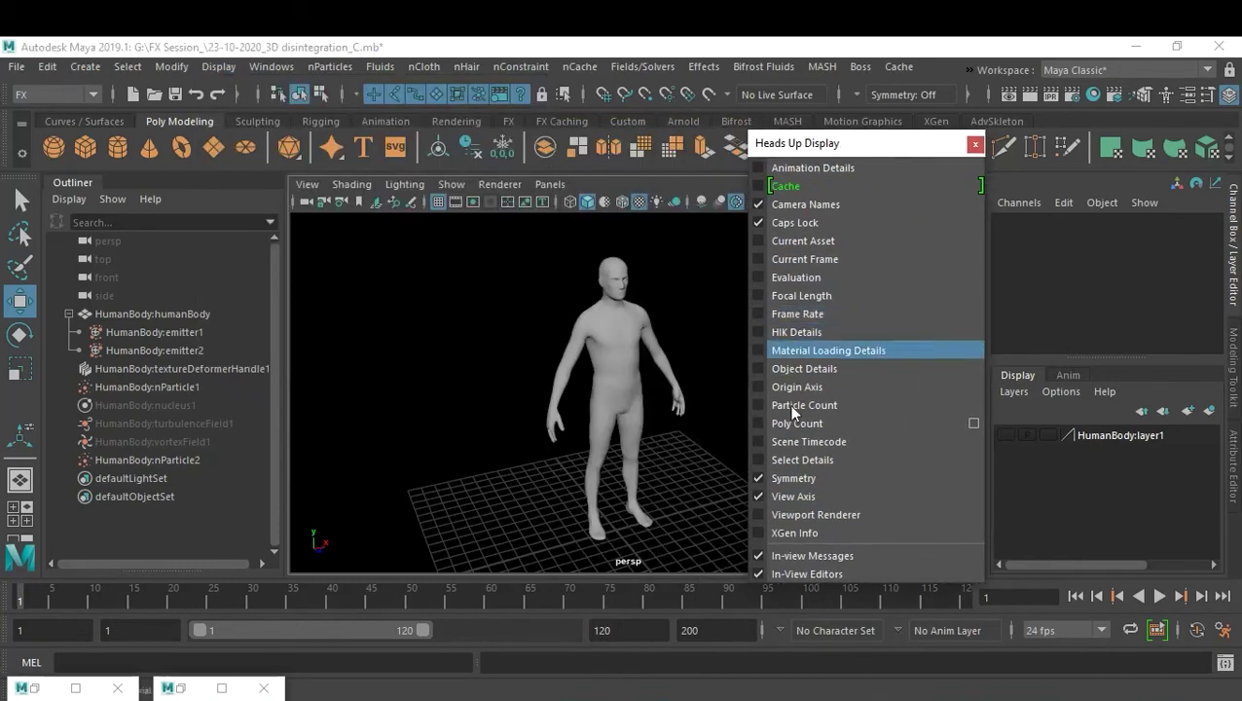
left_click(759, 496)
left_click(758, 223)
left_click(760, 207)
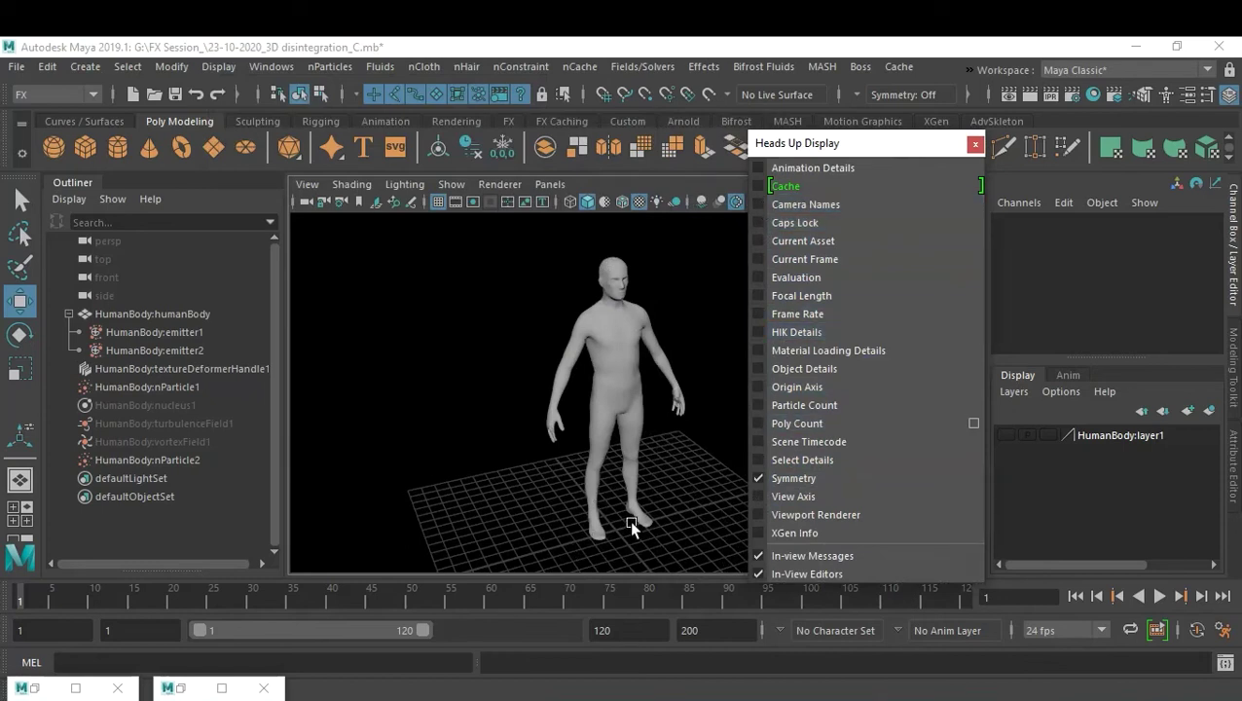
Step: Hide the floor grid so only the body shows on black
left_click(974, 144)
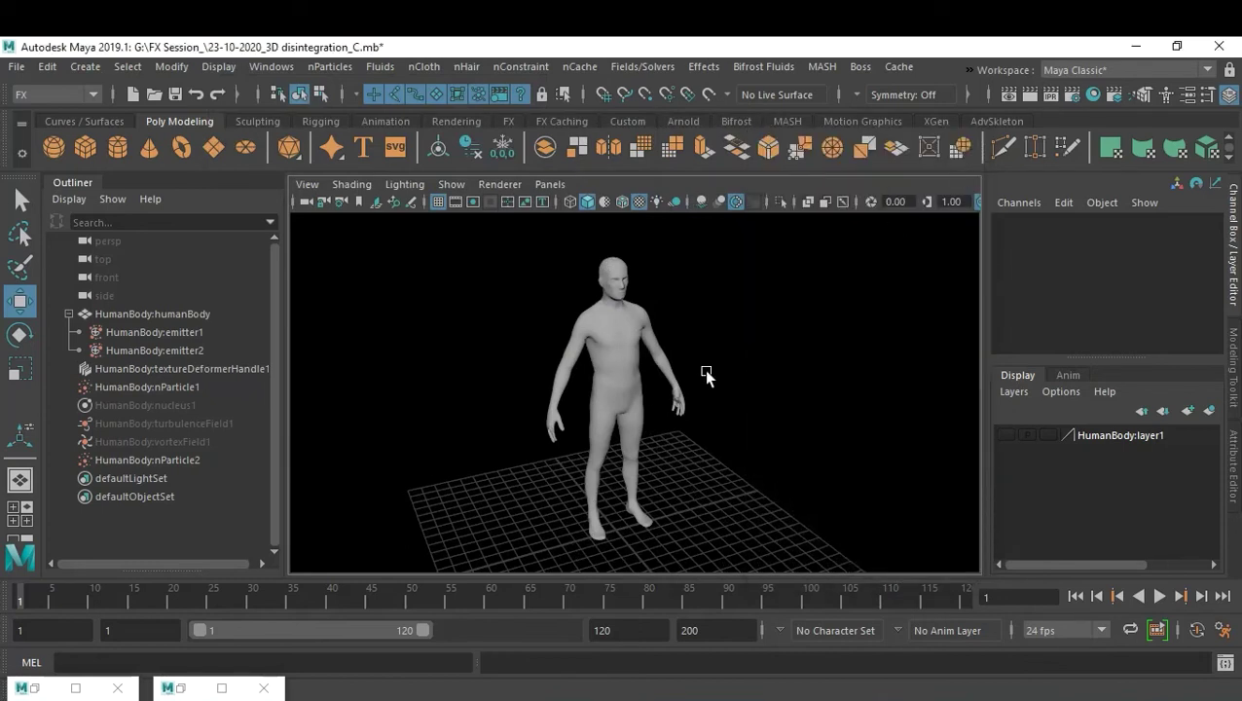
left_click(438, 202)
left_click_drag(676, 353, 743, 356, "alt")
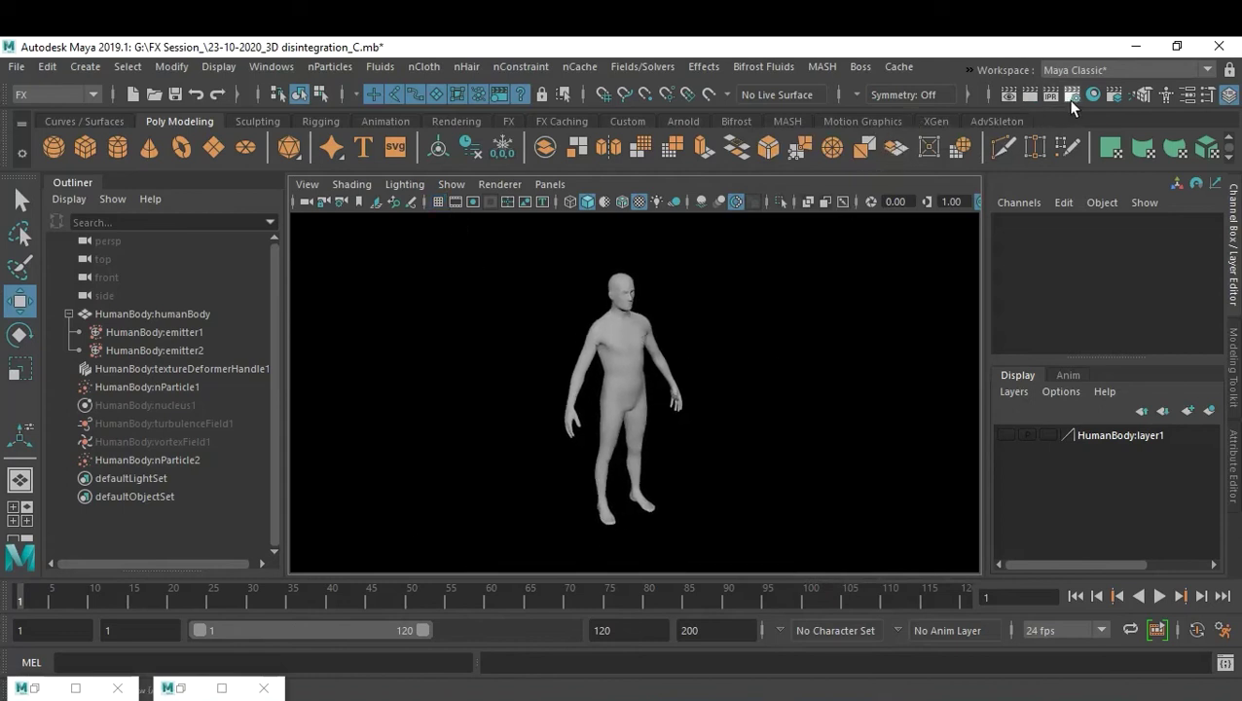
Step: Set the render image size preset to HD_1080 with a resolution of 300 pixels per inch
left_click(1071, 100)
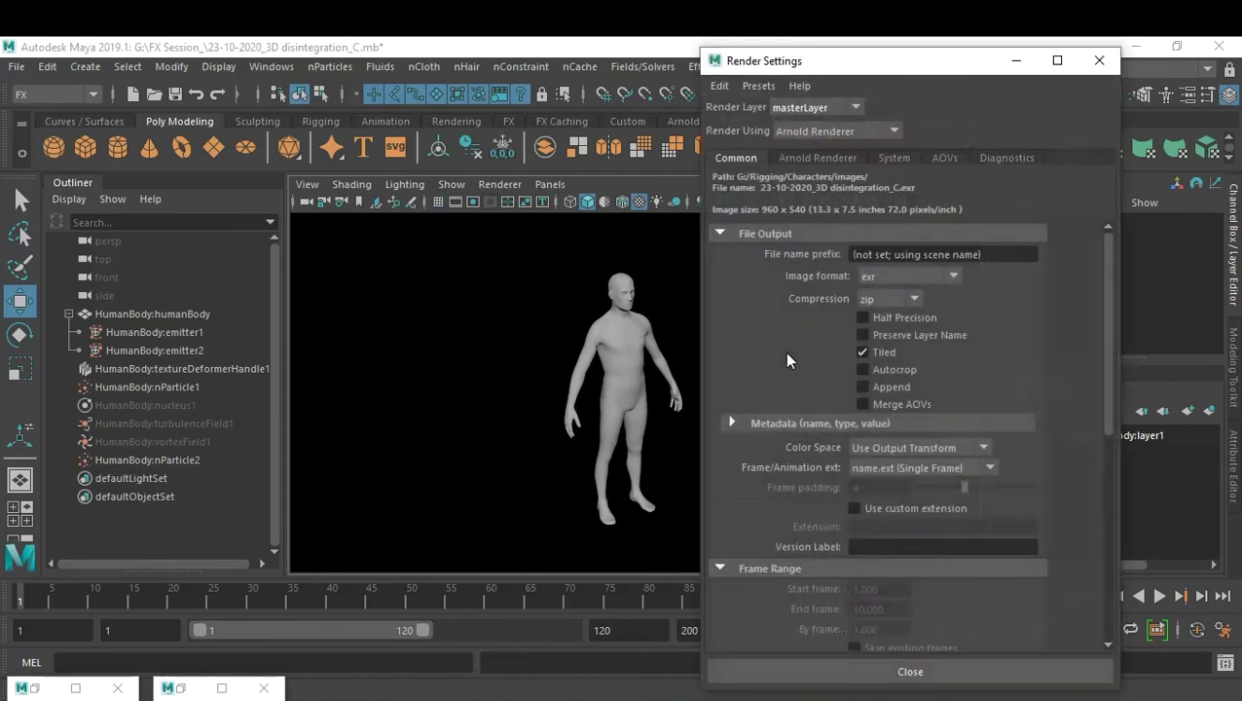
scroll(947, 432, "down", 5)
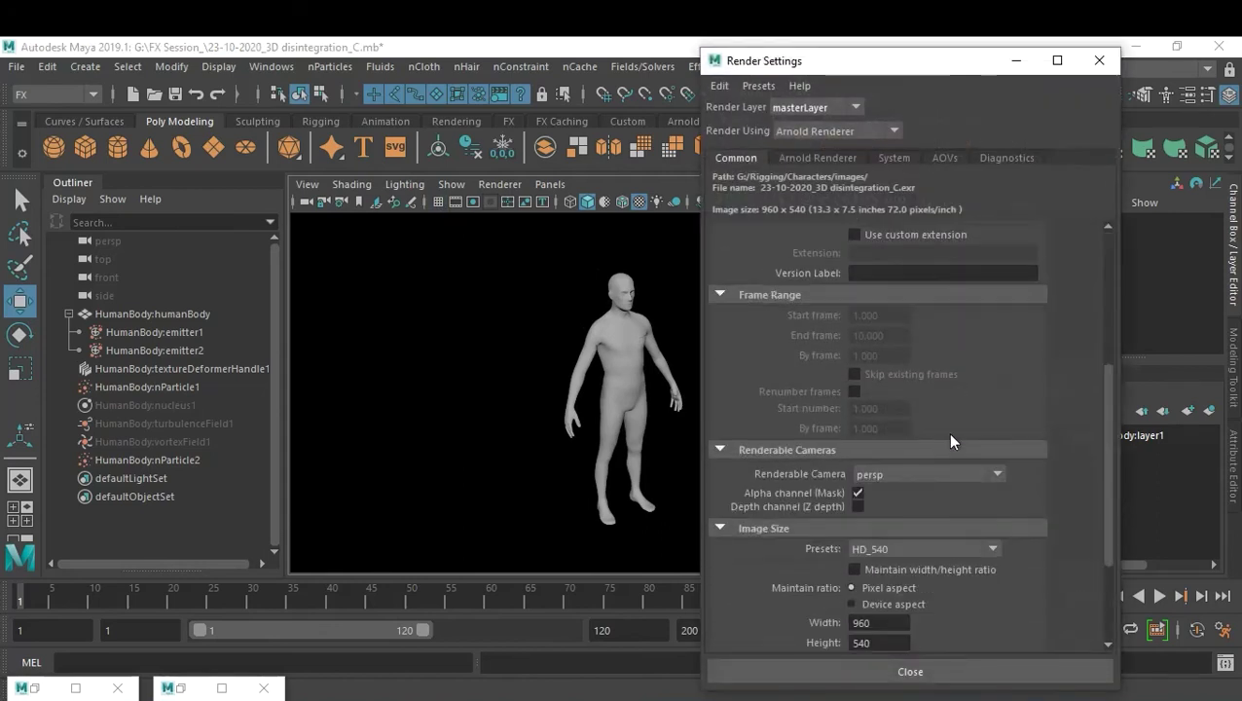
left_click(903, 554)
scroll(905, 498, "down", 1)
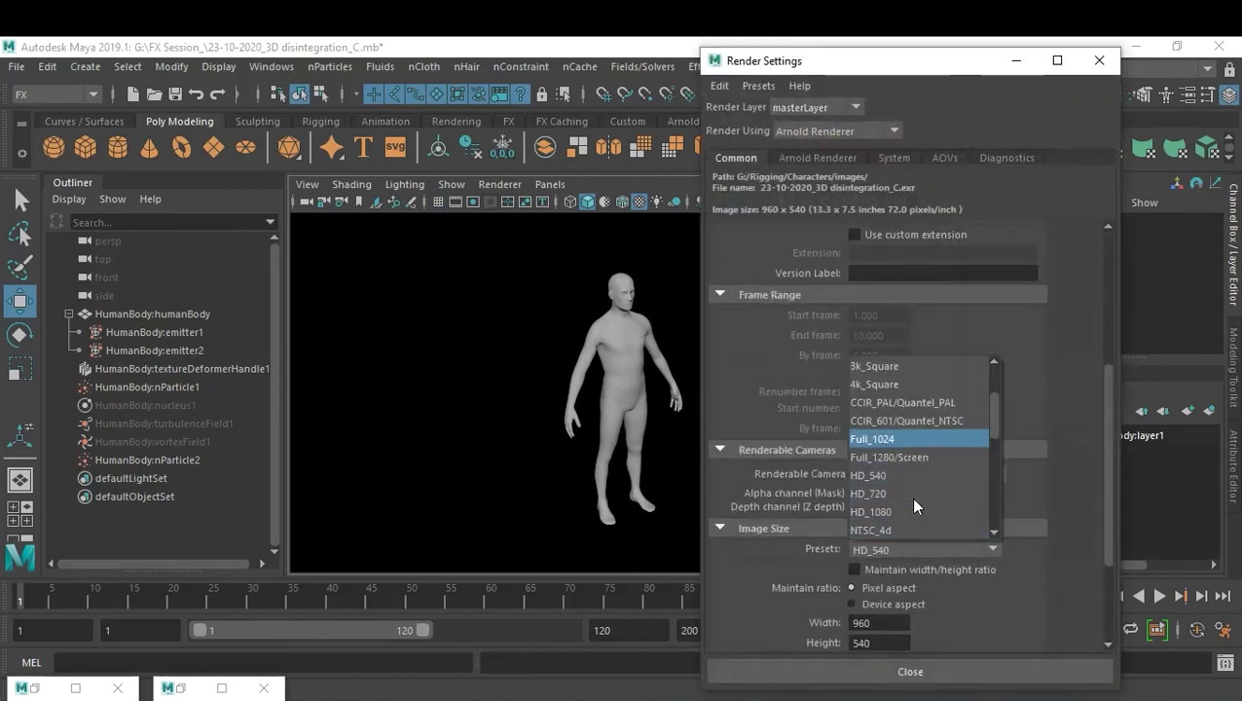
left_click(896, 513)
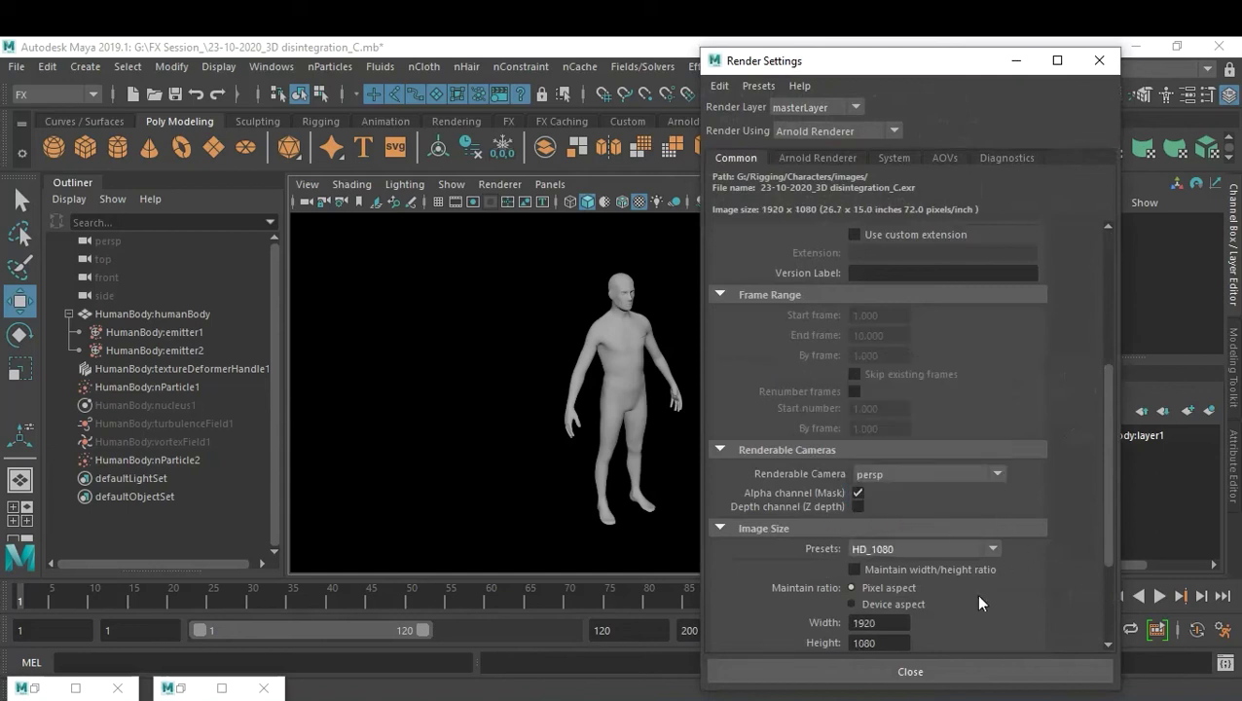
scroll(979, 603, "down", 2)
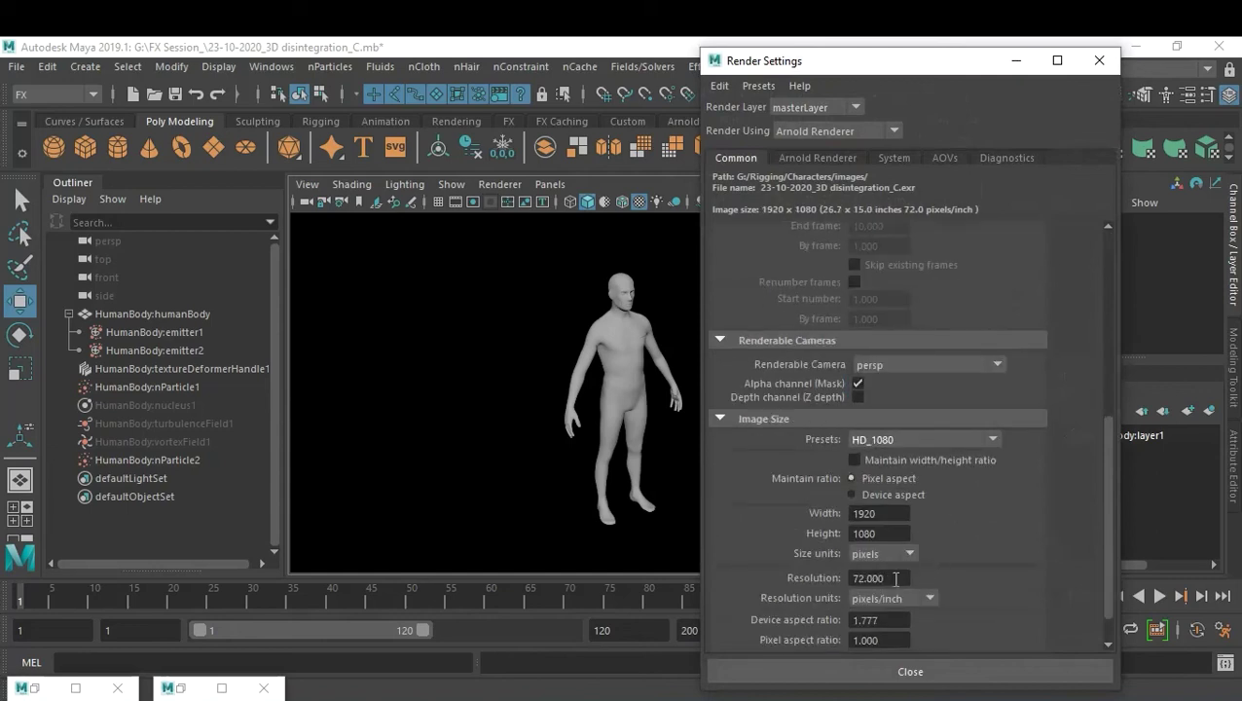
left_click_drag(889, 578, 812, 580)
type("300")
key("Return")
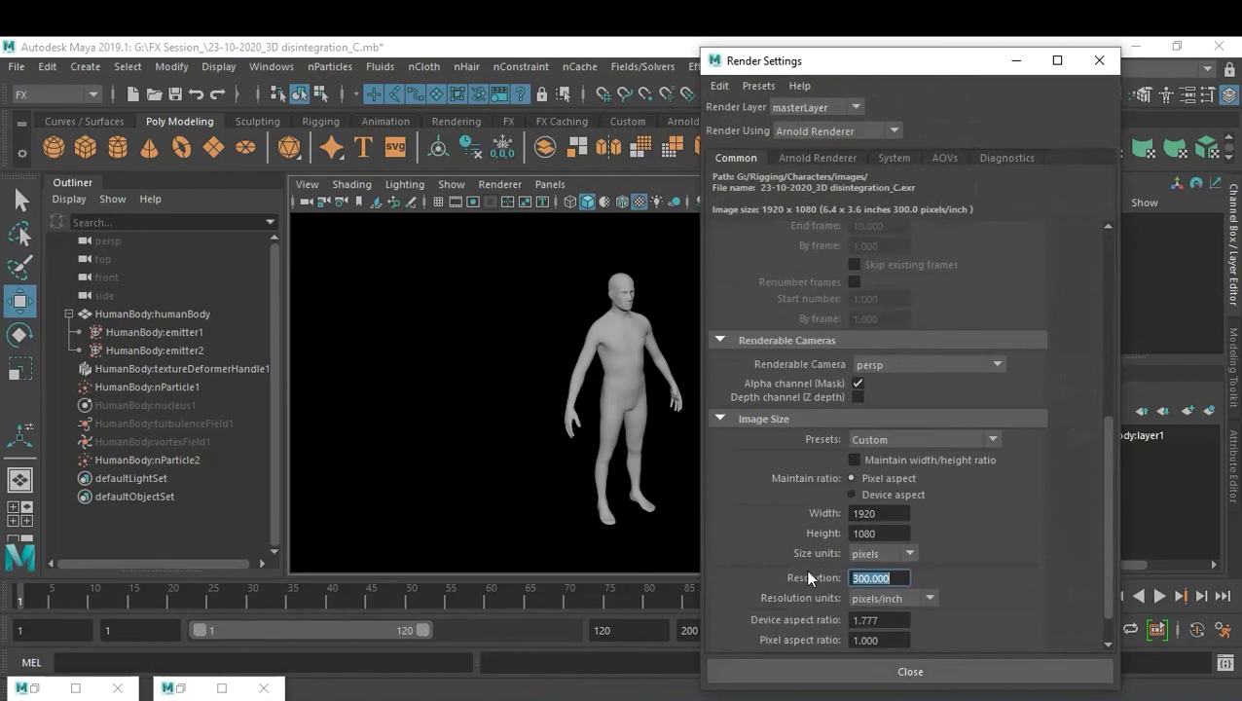
left_click(1093, 64)
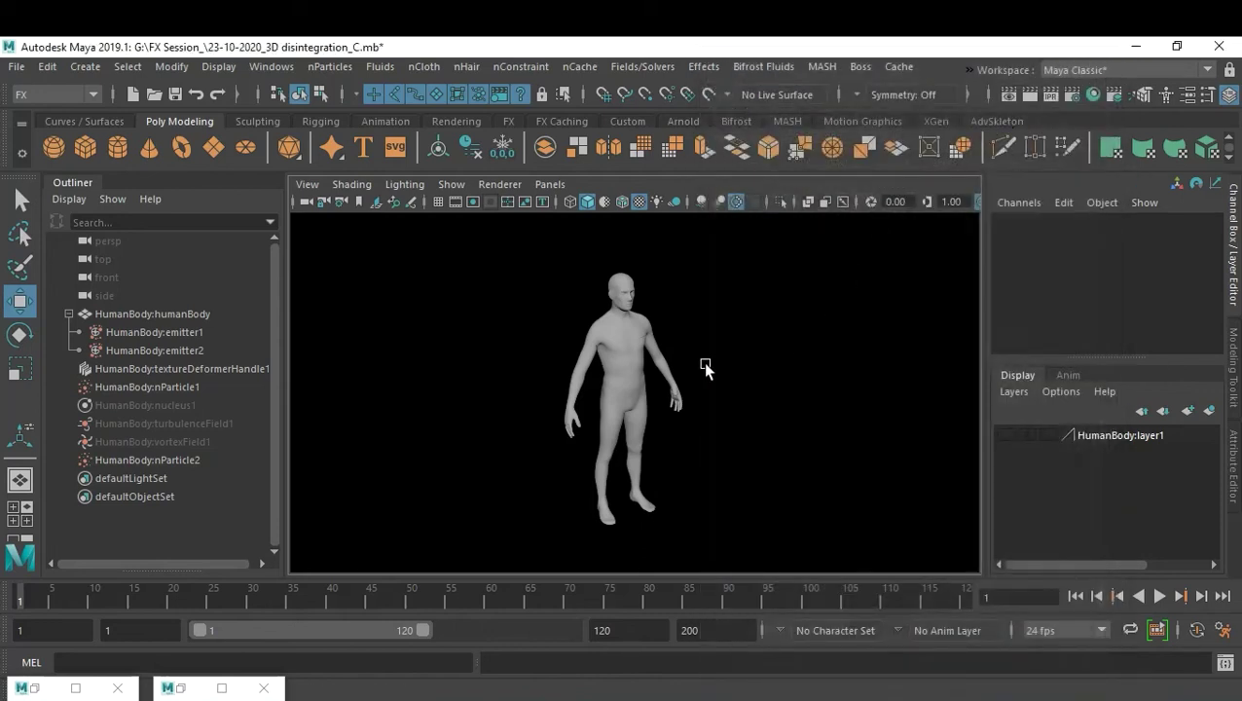
Step: Open the Playblast Options and browse to the G:\FX Session_ folder
right_click(893, 598)
left_click(1075, 589)
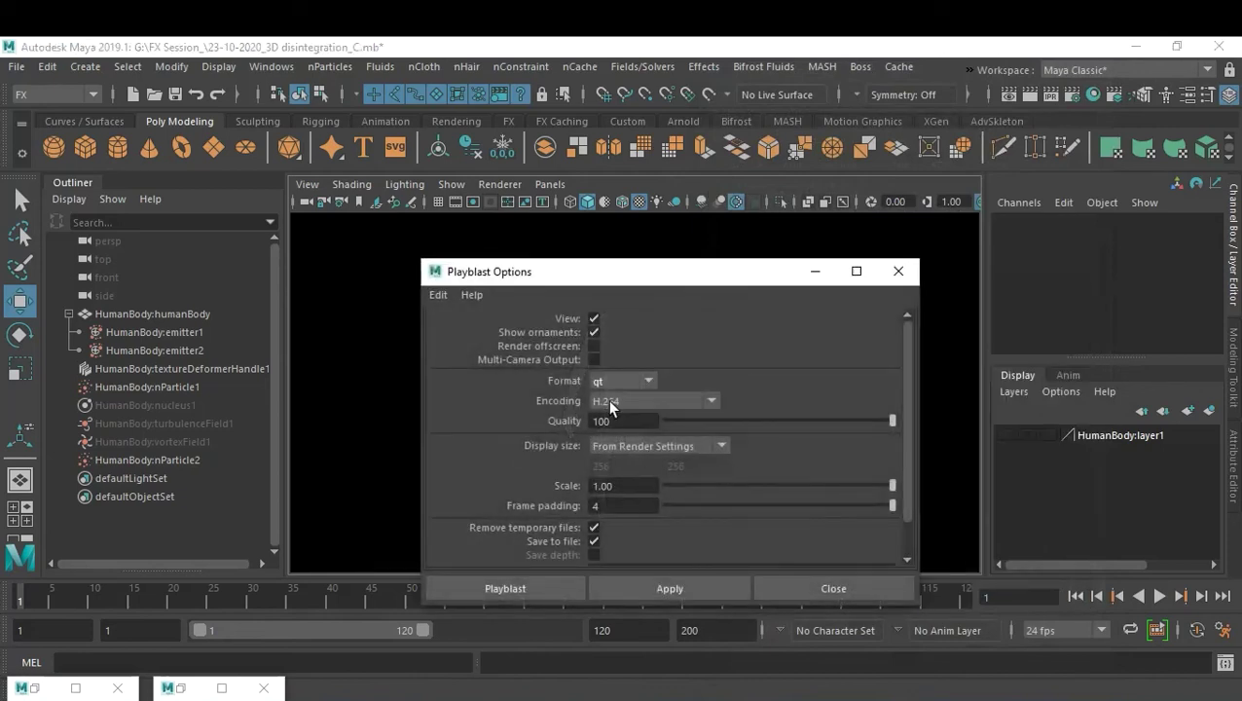
scroll(748, 504, "down", 1)
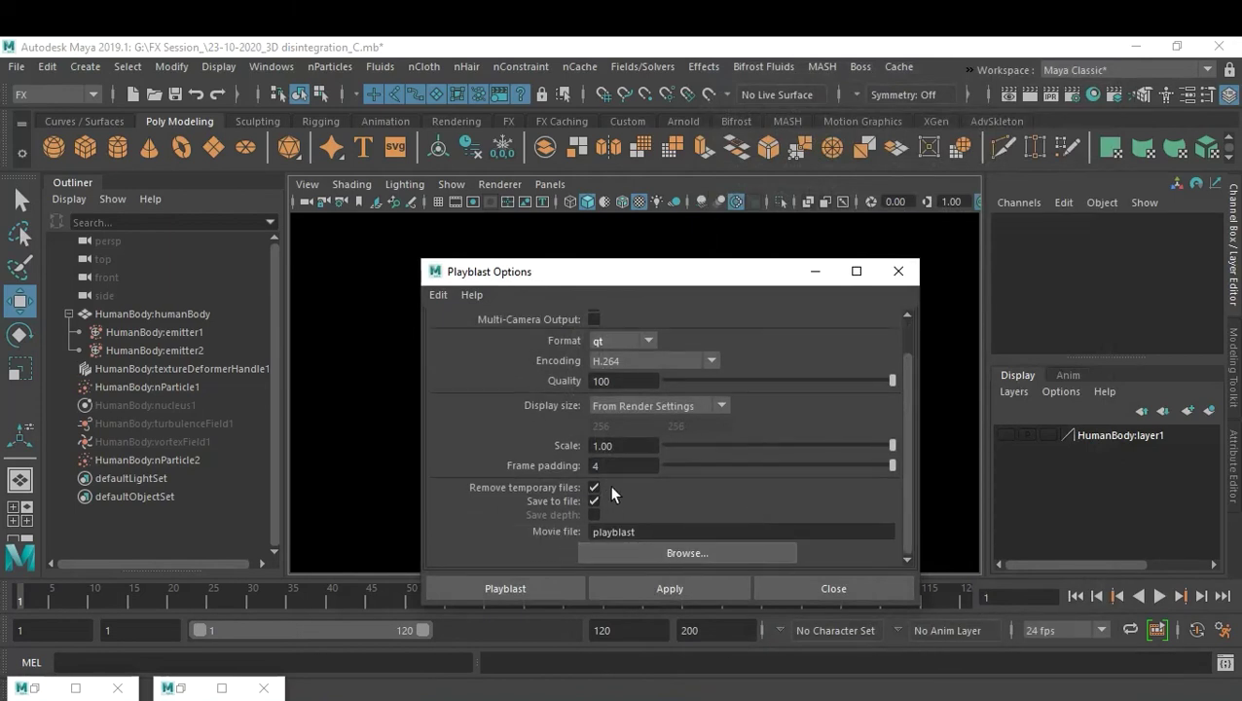
left_click(667, 553)
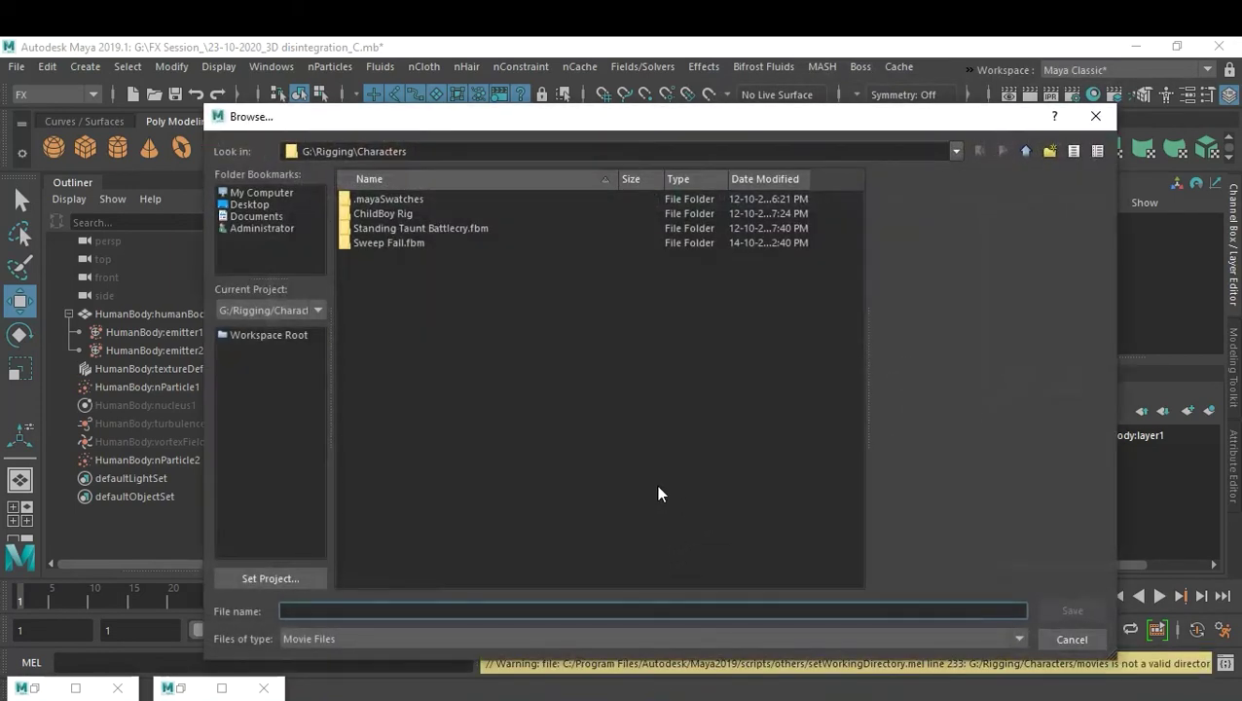
double_click(1023, 152)
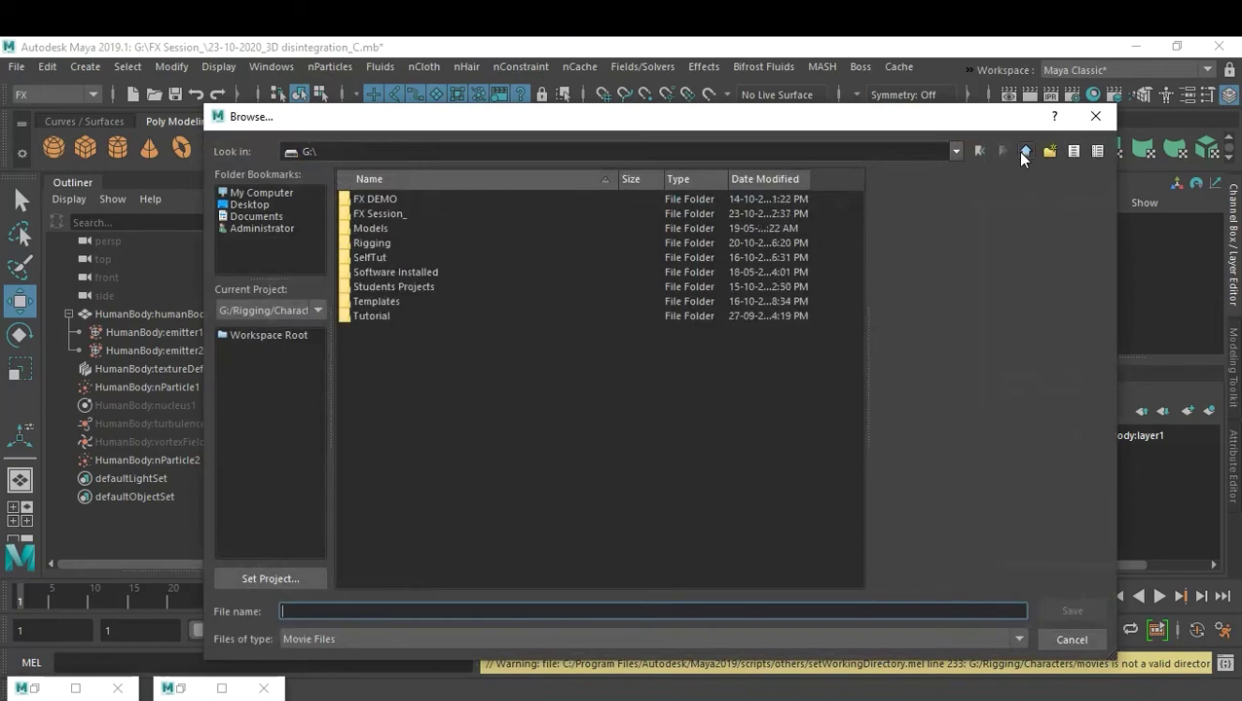
double_click(381, 213)
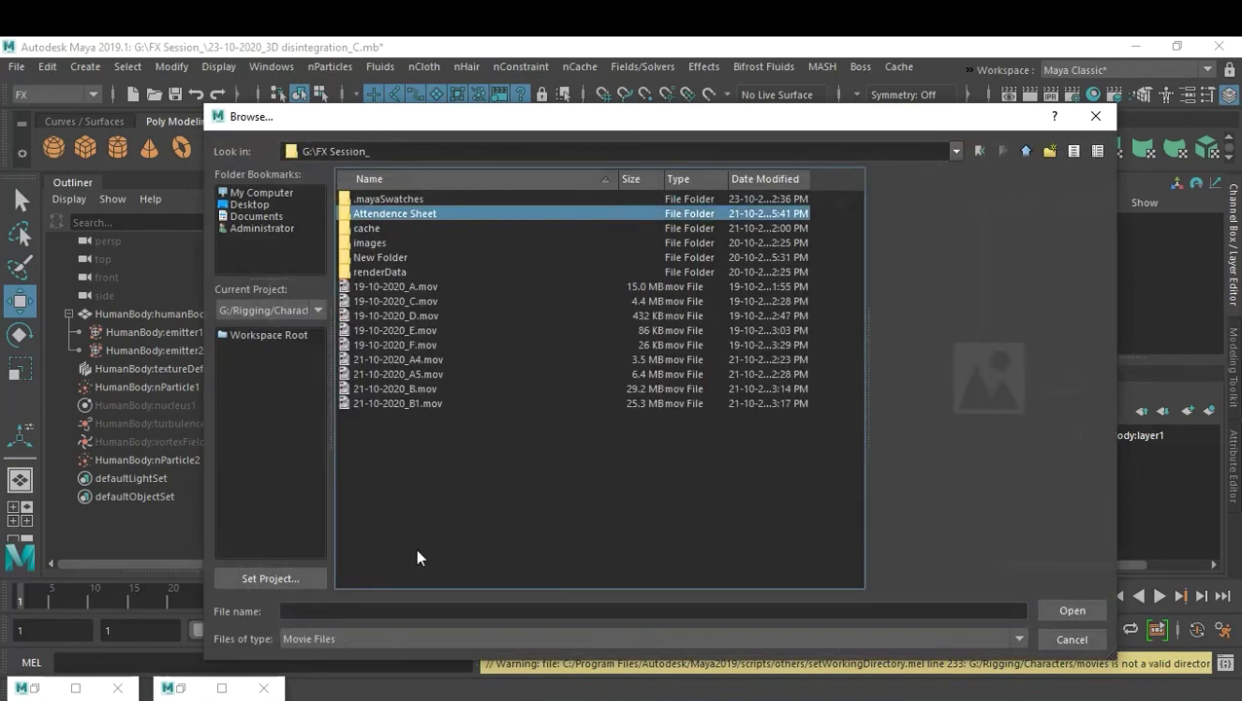
Step: Name the playblast movie 23-10-2020_C and move the options dialog aside
left_click(389, 403)
left_click(289, 610)
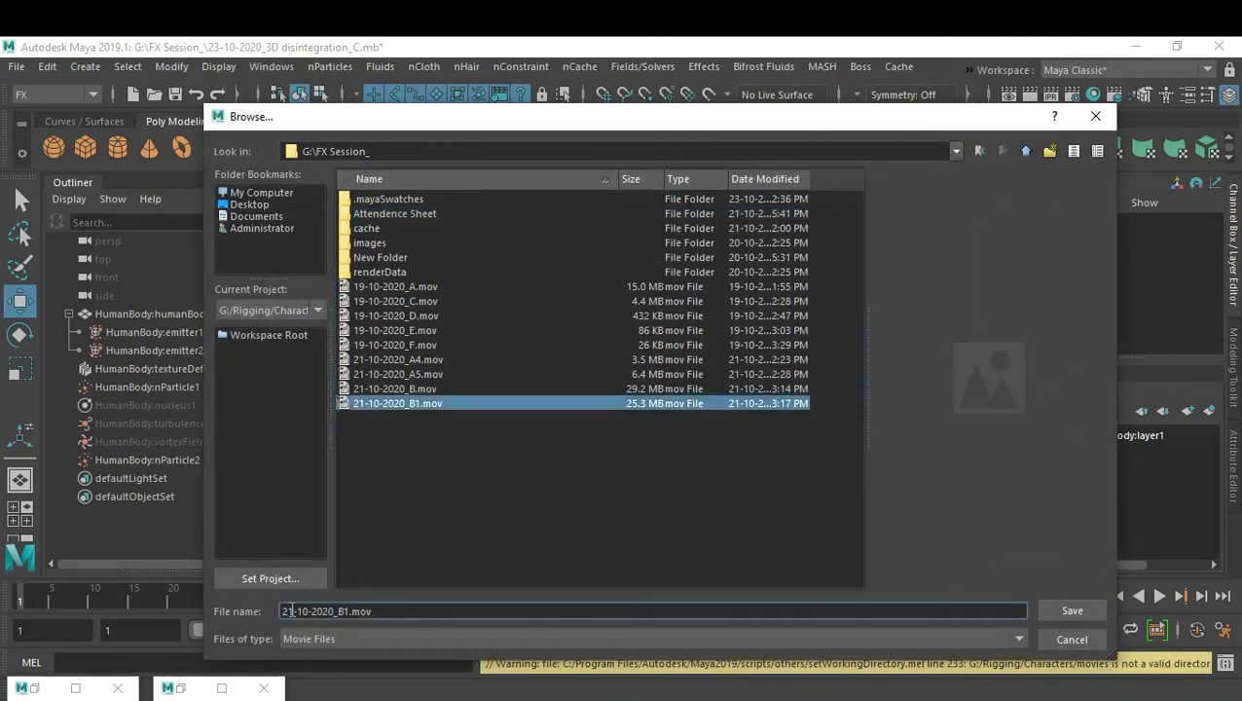
type("3")
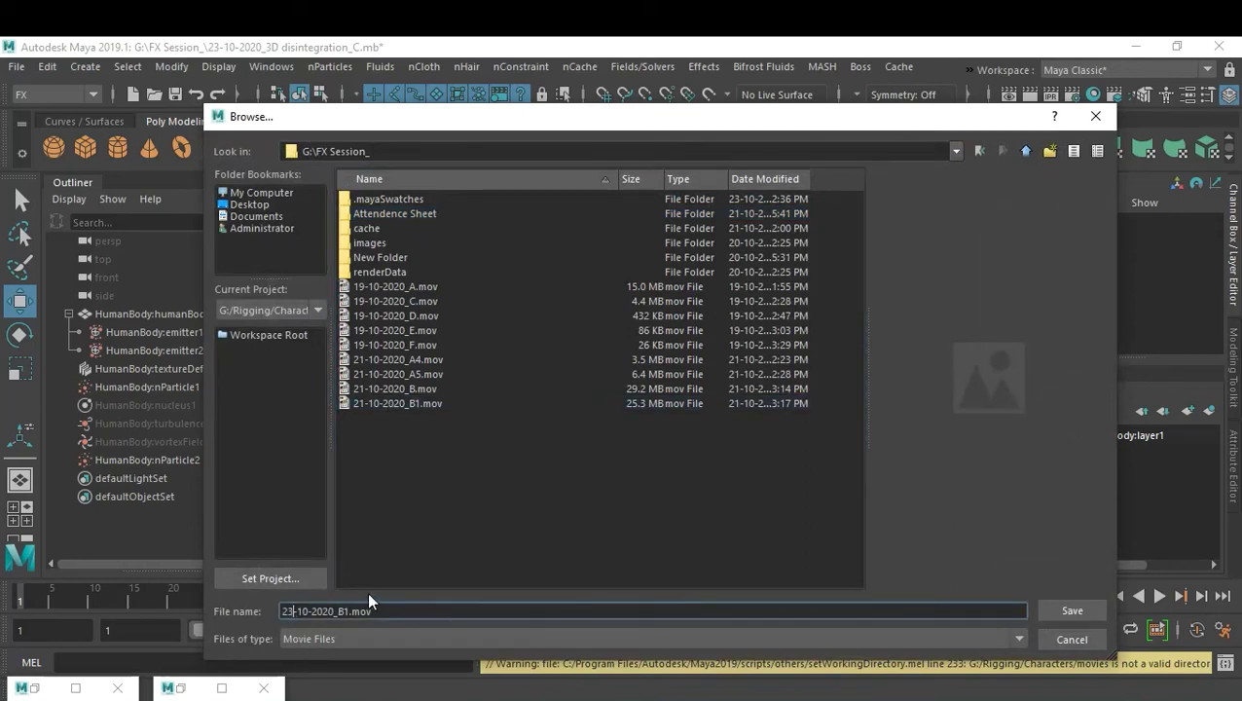
left_click_drag(337, 611, 391, 611)
type("C")
left_click(1071, 605)
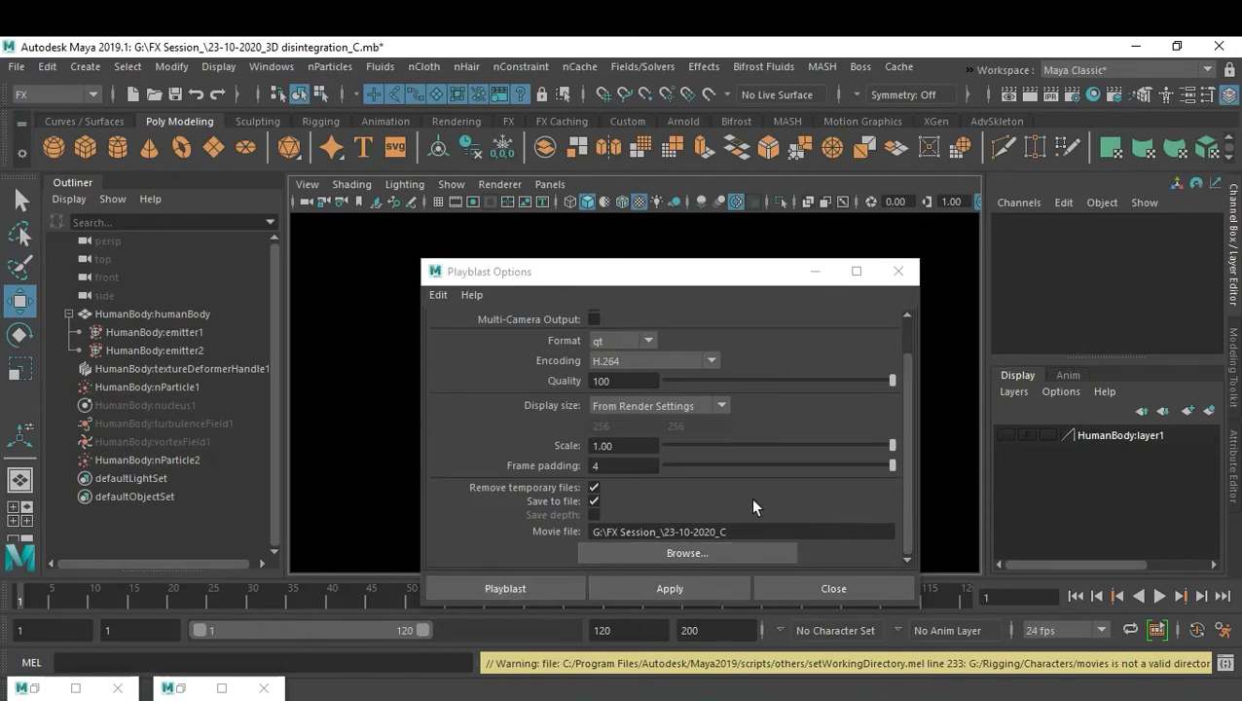
left_click_drag(652, 287, 933, 298)
left_click_drag(526, 347, 523, 348, "alt")
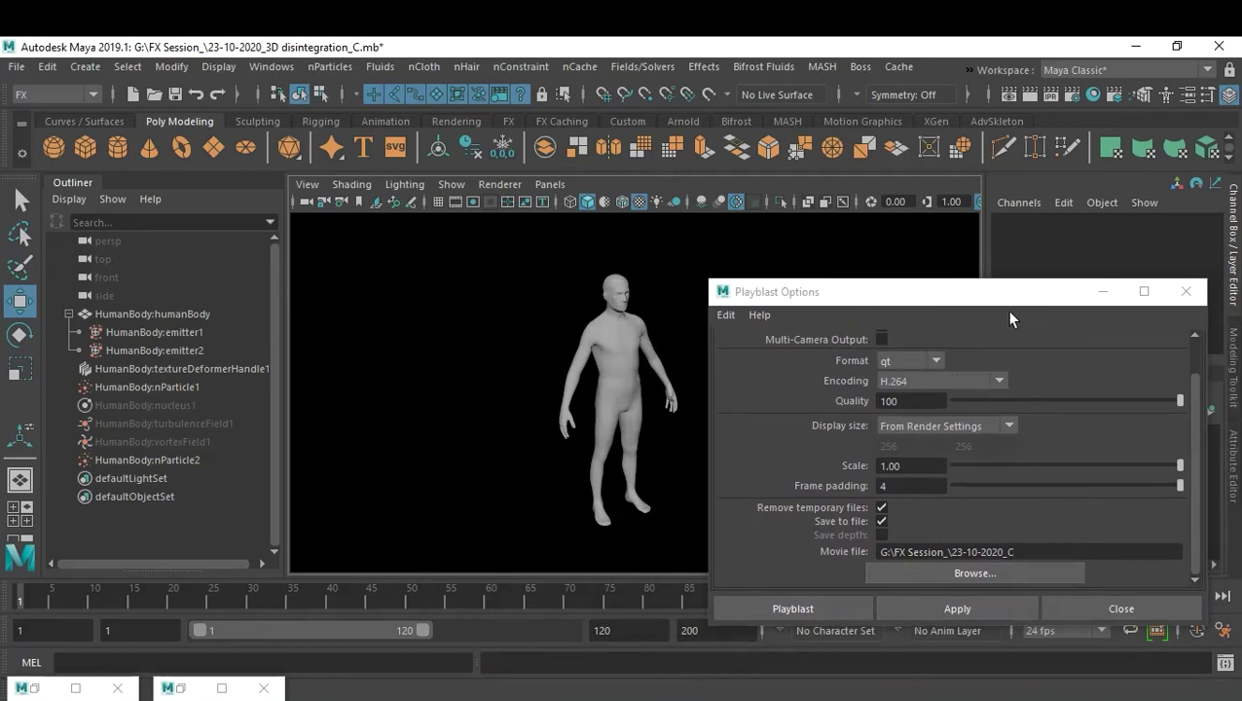
Step: Select the persp camera and key its position at frame 1
left_click(1091, 290)
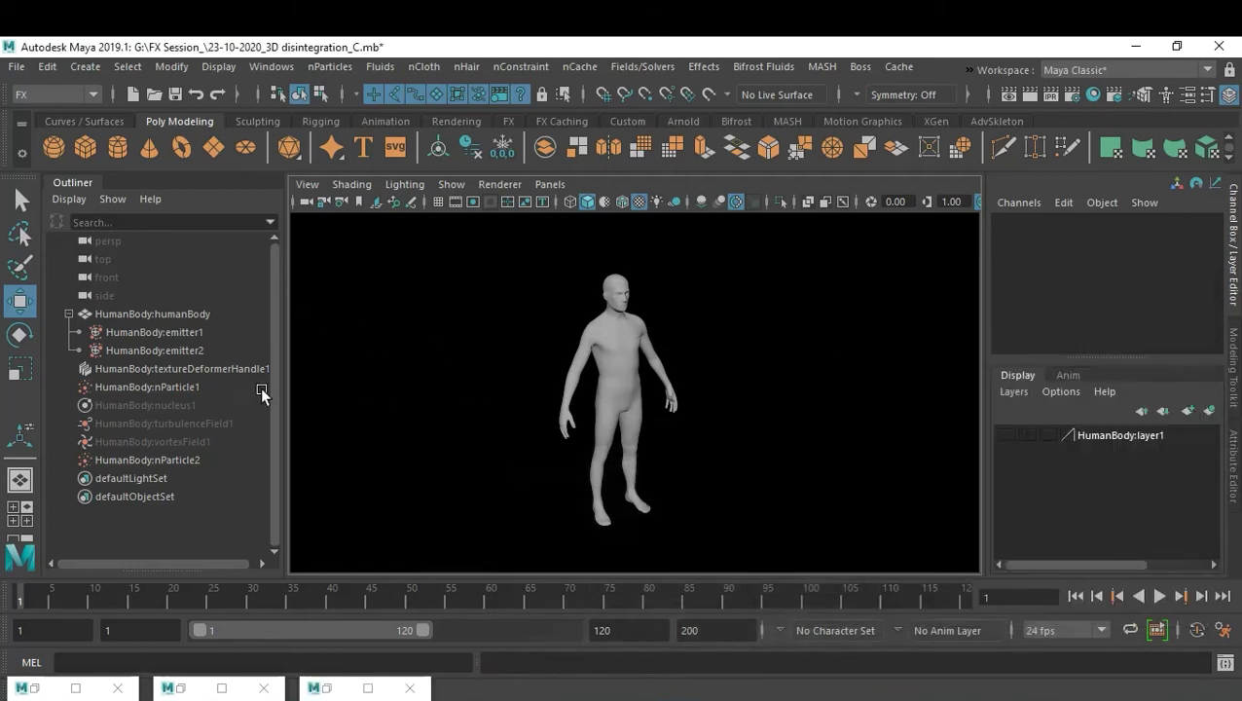
left_click(102, 242)
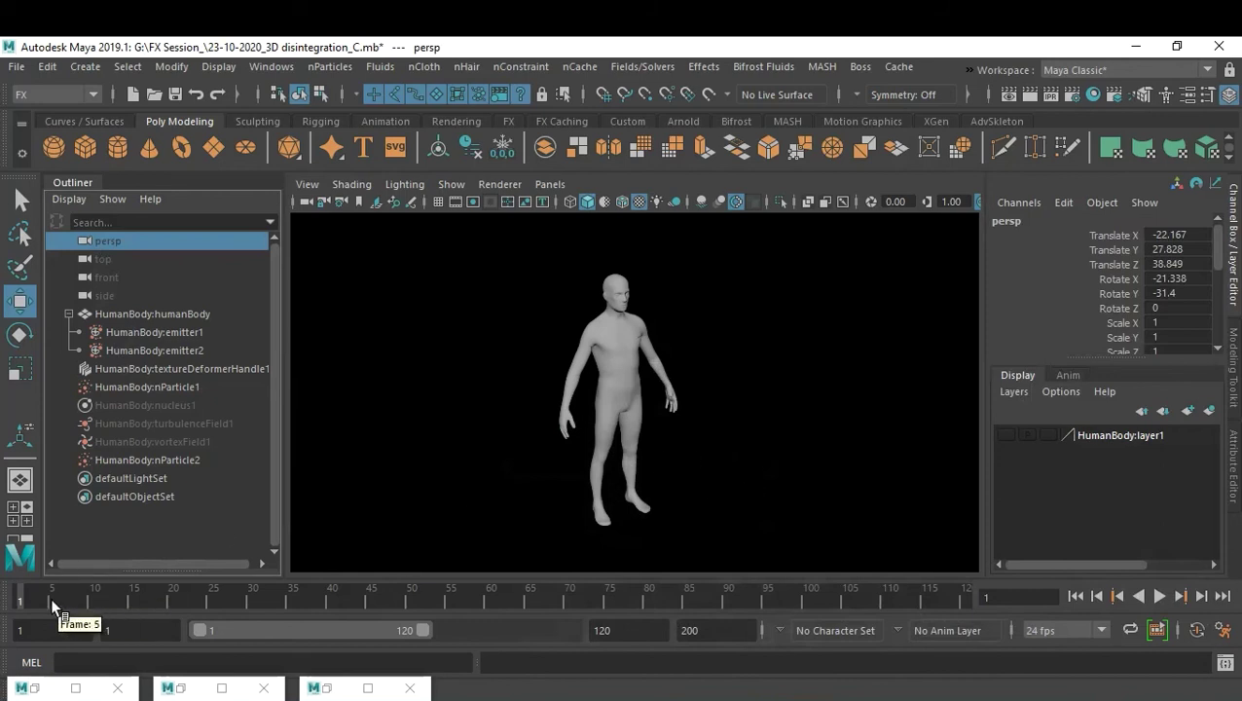
key("alt+v")
left_click(18, 600)
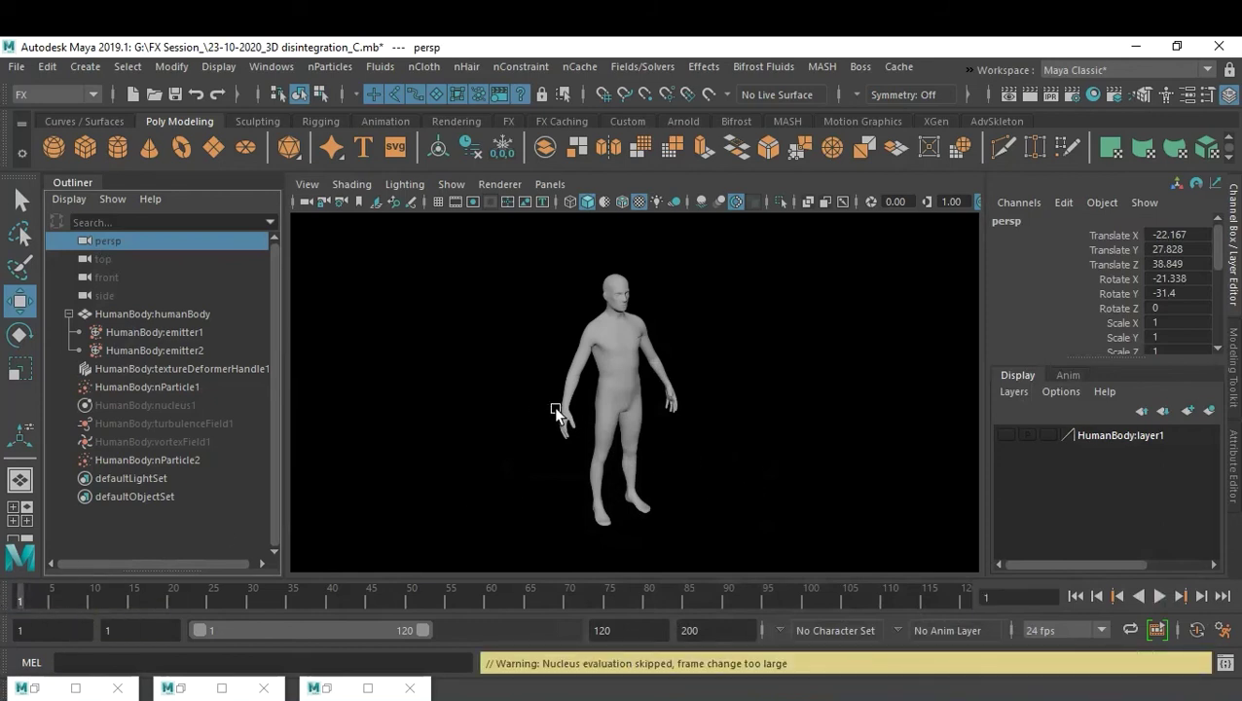
key("s")
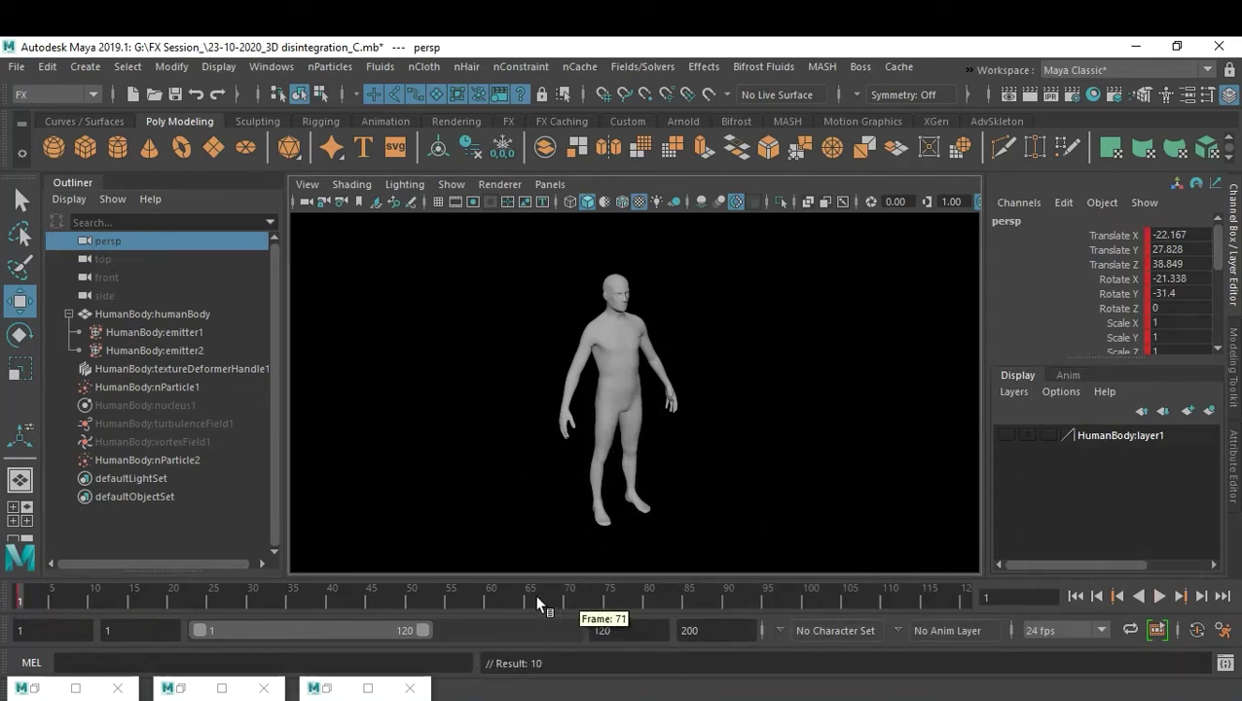
Step: Orbit the camera around the figure and key its new position at frame 60
left_click(491, 600)
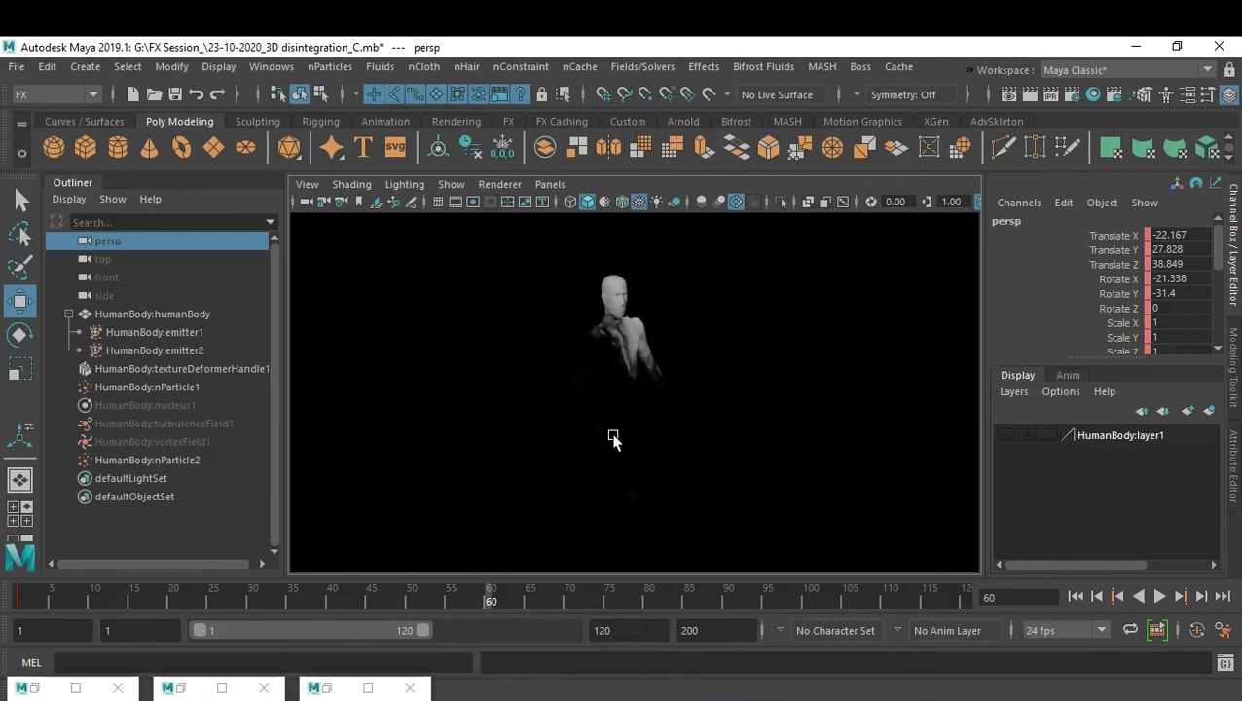
left_click_drag(531, 437, 623, 432, "alt")
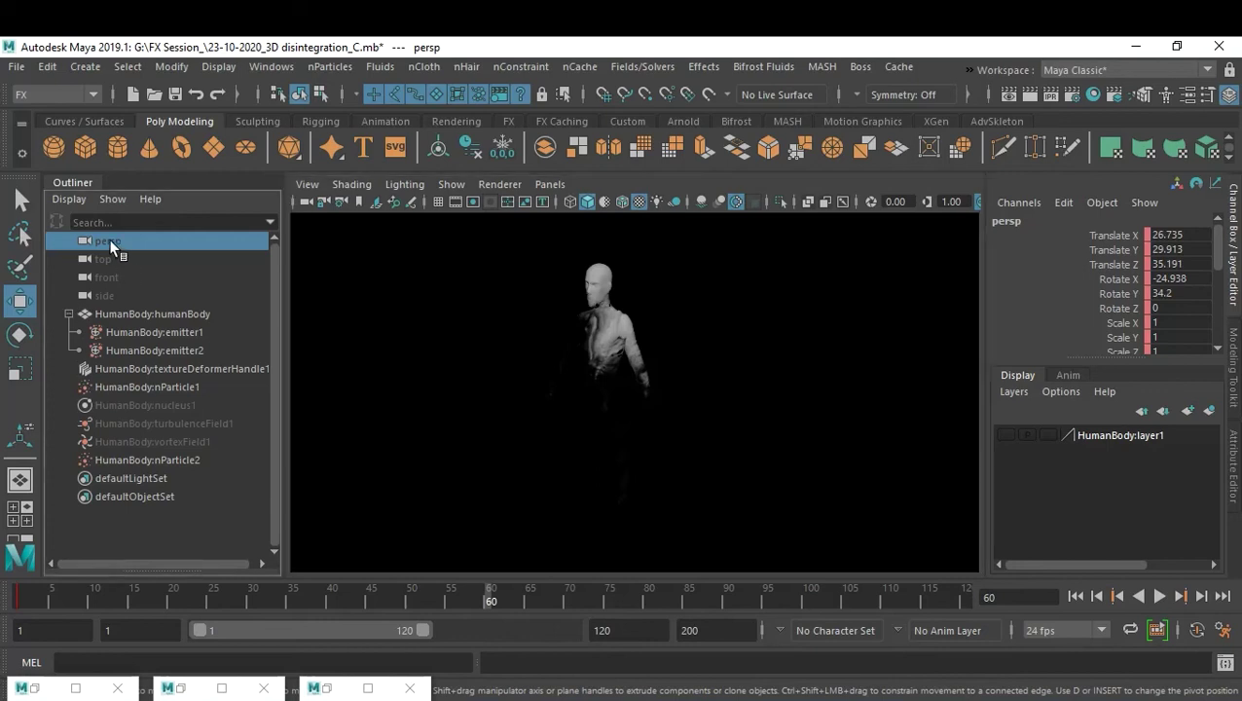
key("s")
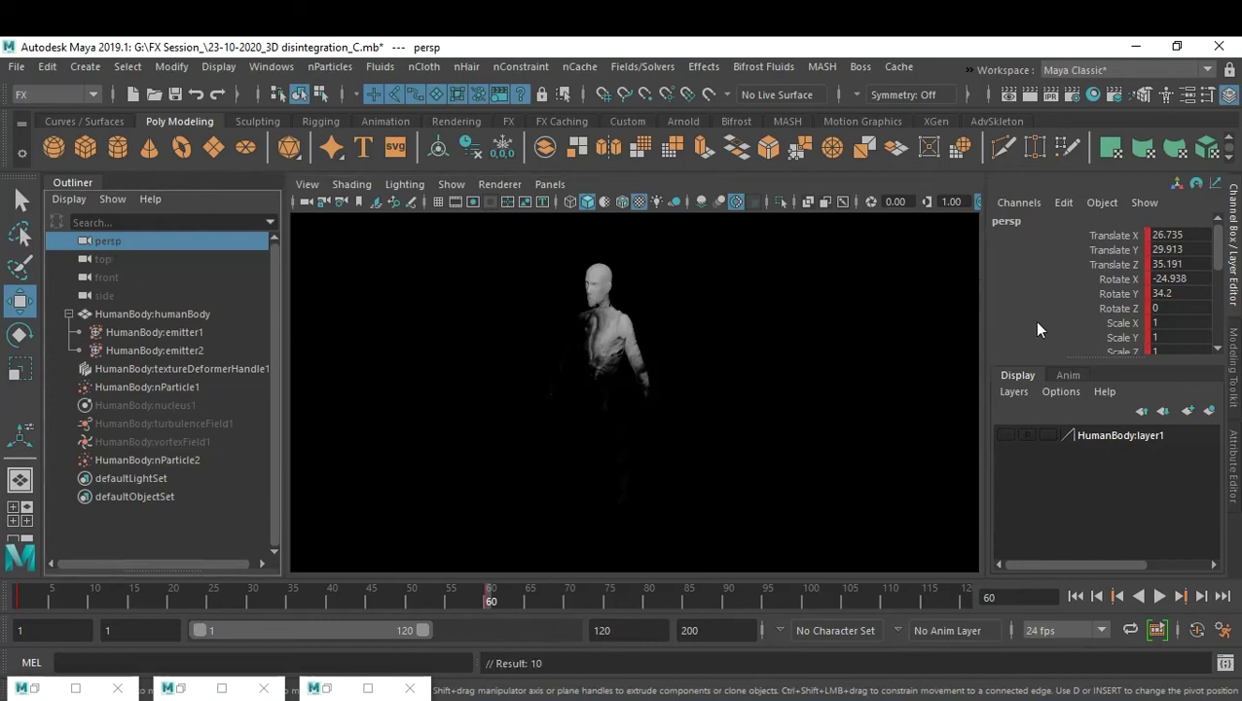
Step: Return to frame 1 and run the playblast
left_click(1076, 596)
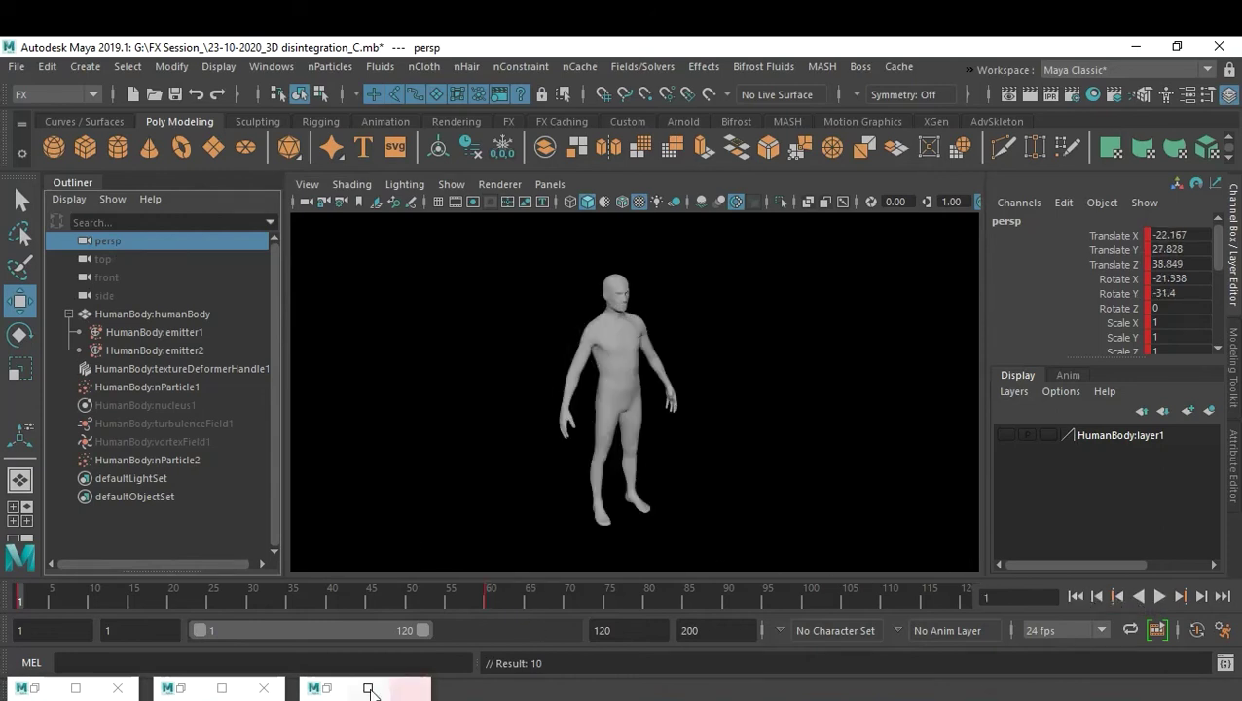
left_click(325, 687)
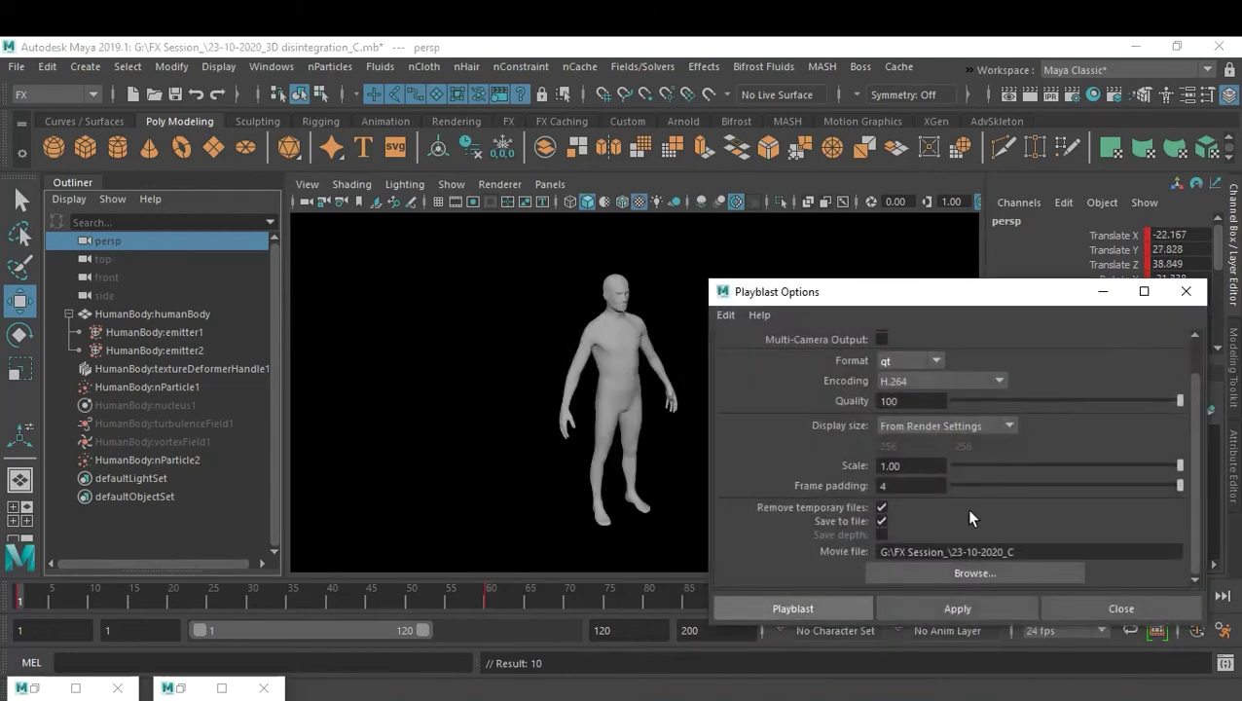
left_click(802, 605)
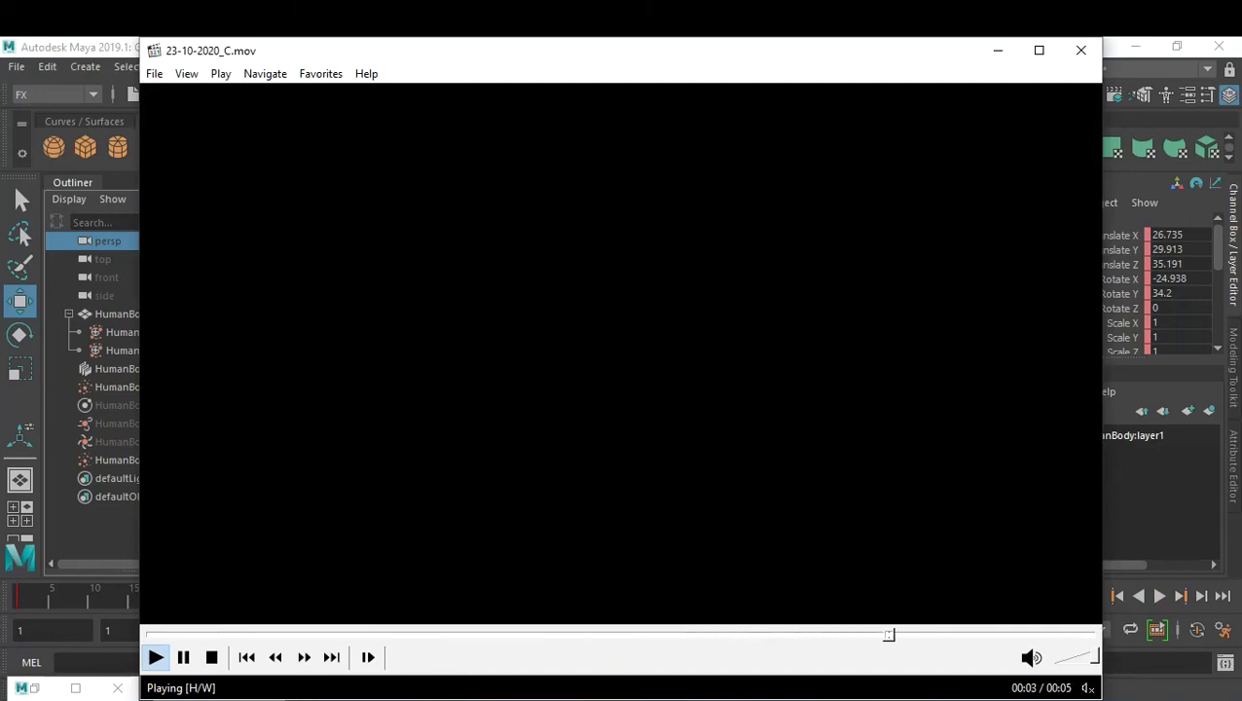
Step: Watch 23-10-2020_C.mov in Media Player Classic, then close the player
left_click(1078, 51)
Step: Replay the particle disintegration up to frame 74, then return to frame 1
left_click(875, 353)
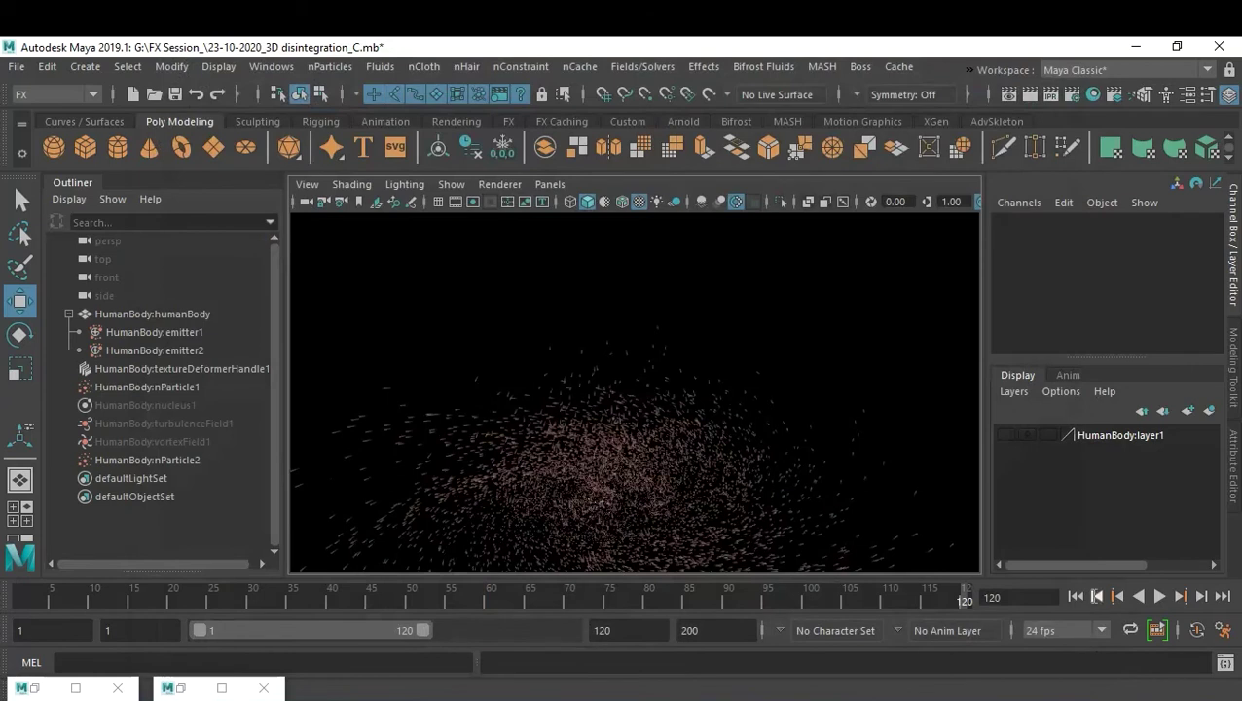
left_click(1076, 596)
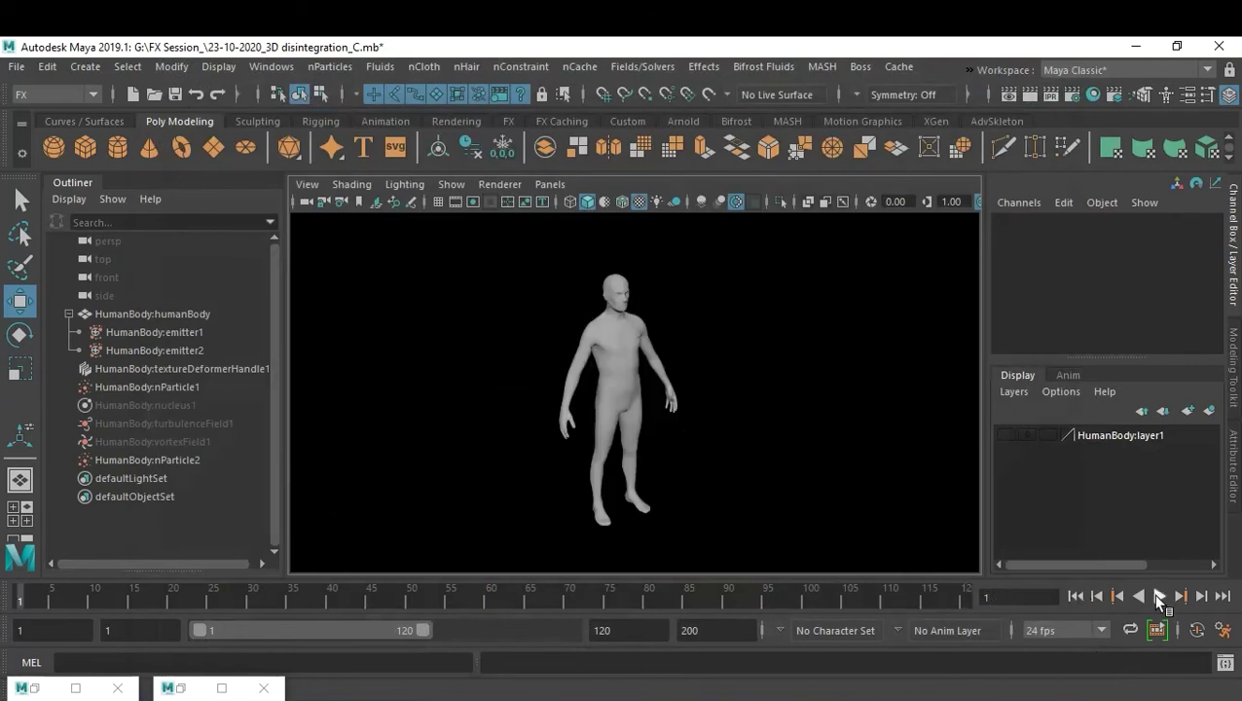
left_click(1157, 596)
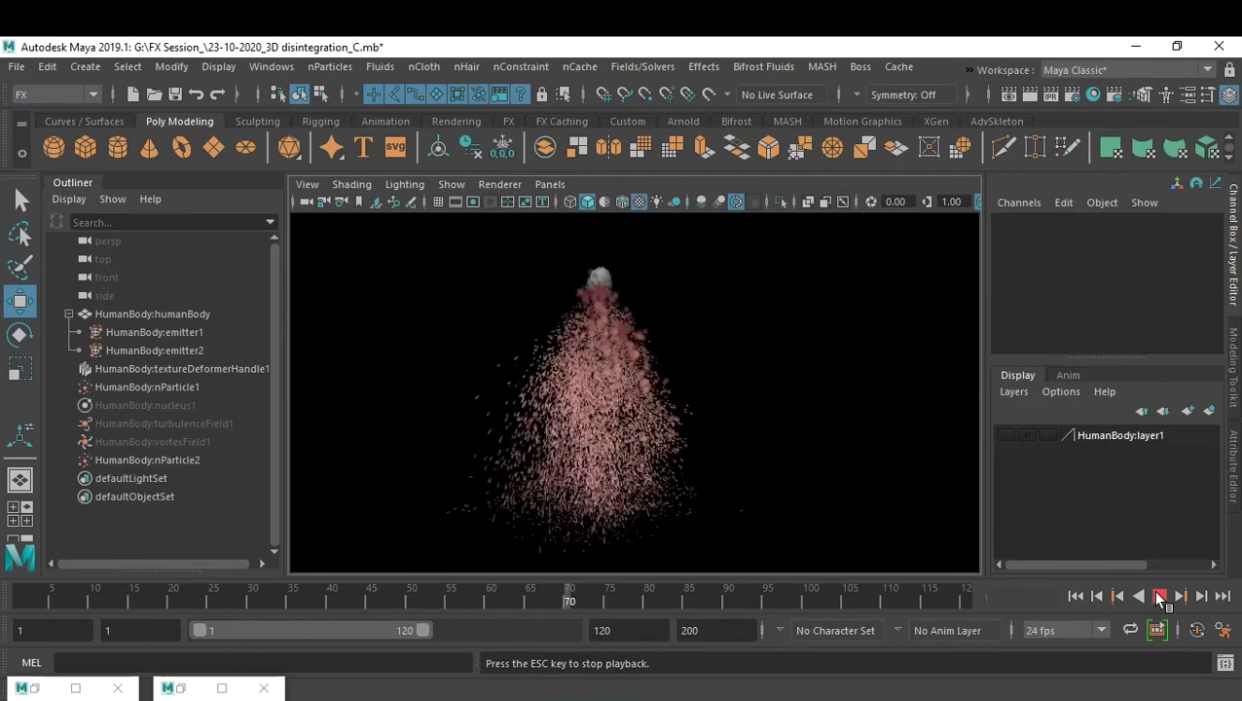
left_click(1159, 596)
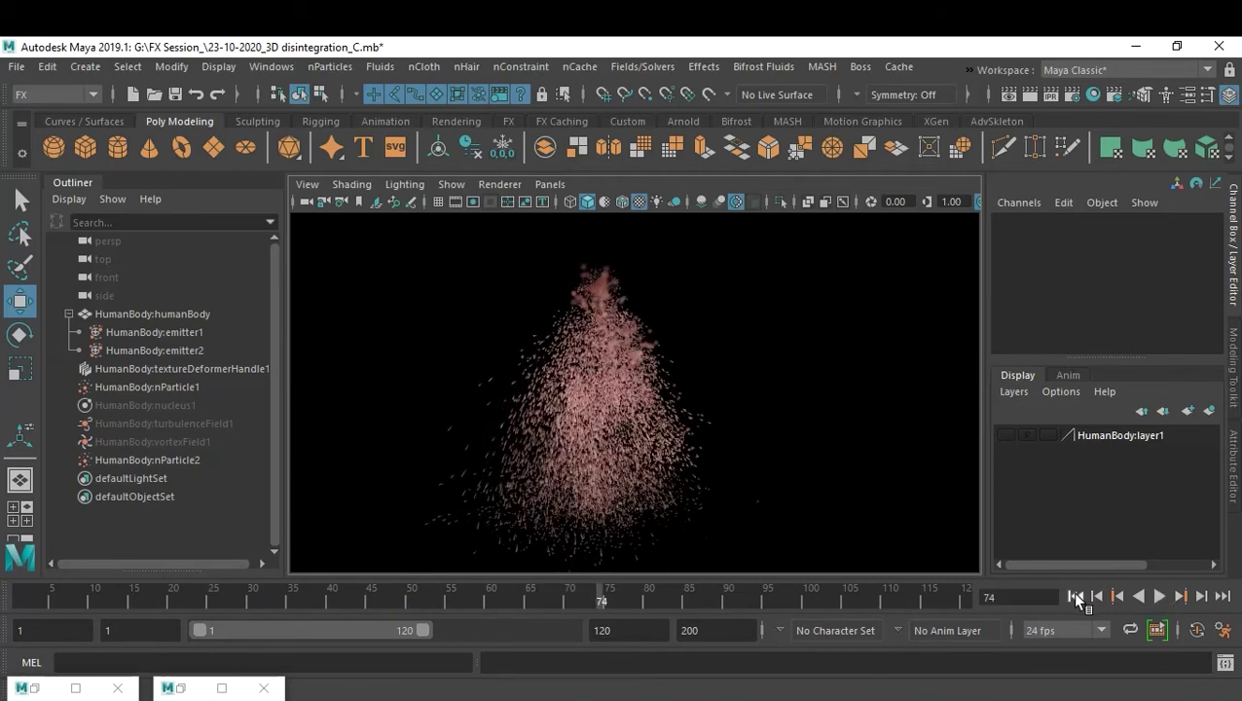
left_click(1076, 596)
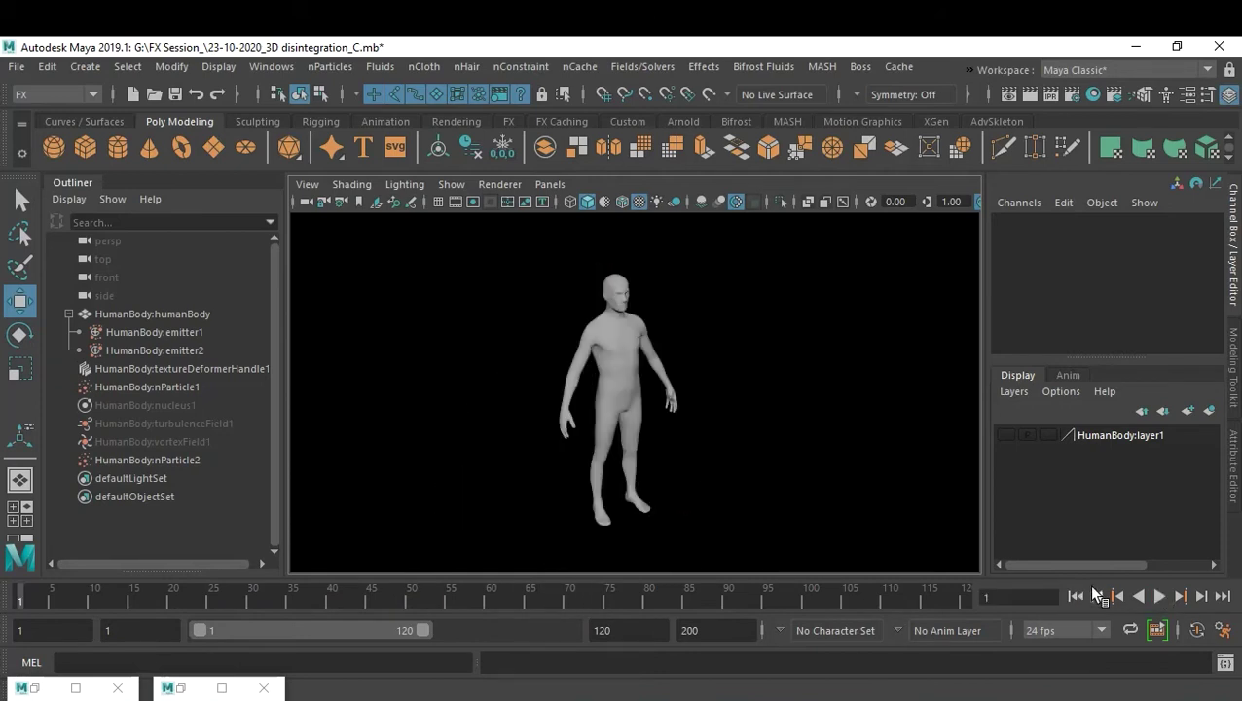
Step: Select the persp camera and highlight its Translate X through Visibility channels
left_click(109, 241)
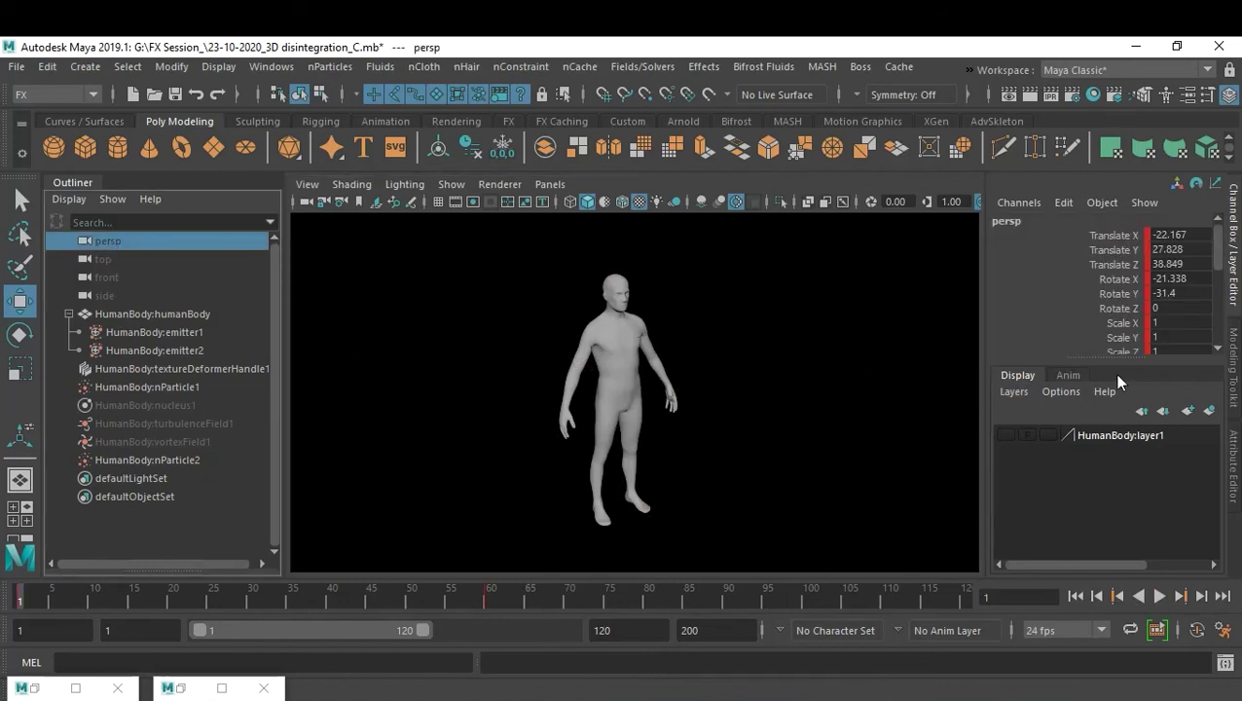
left_click_drag(1111, 362, 1118, 407)
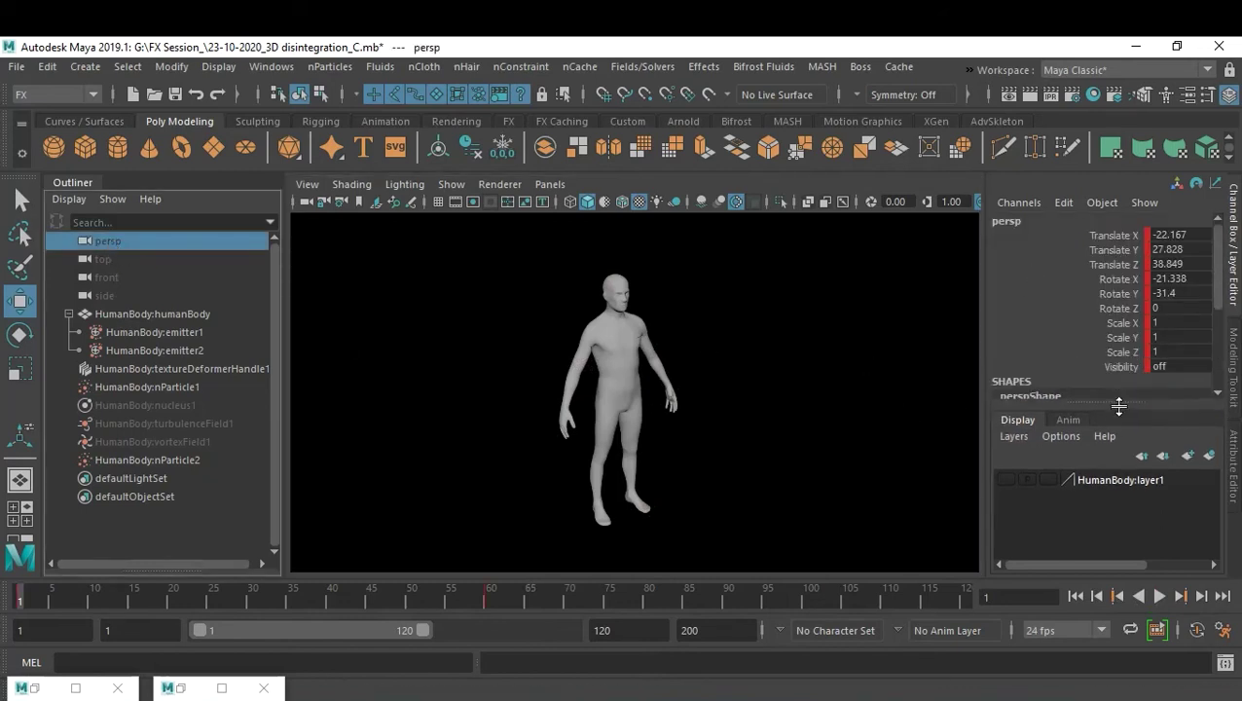
left_click_drag(1103, 237, 1121, 375)
Step: Break the persp camera's channel connections and dolly it closer to the body
right_click(1113, 352)
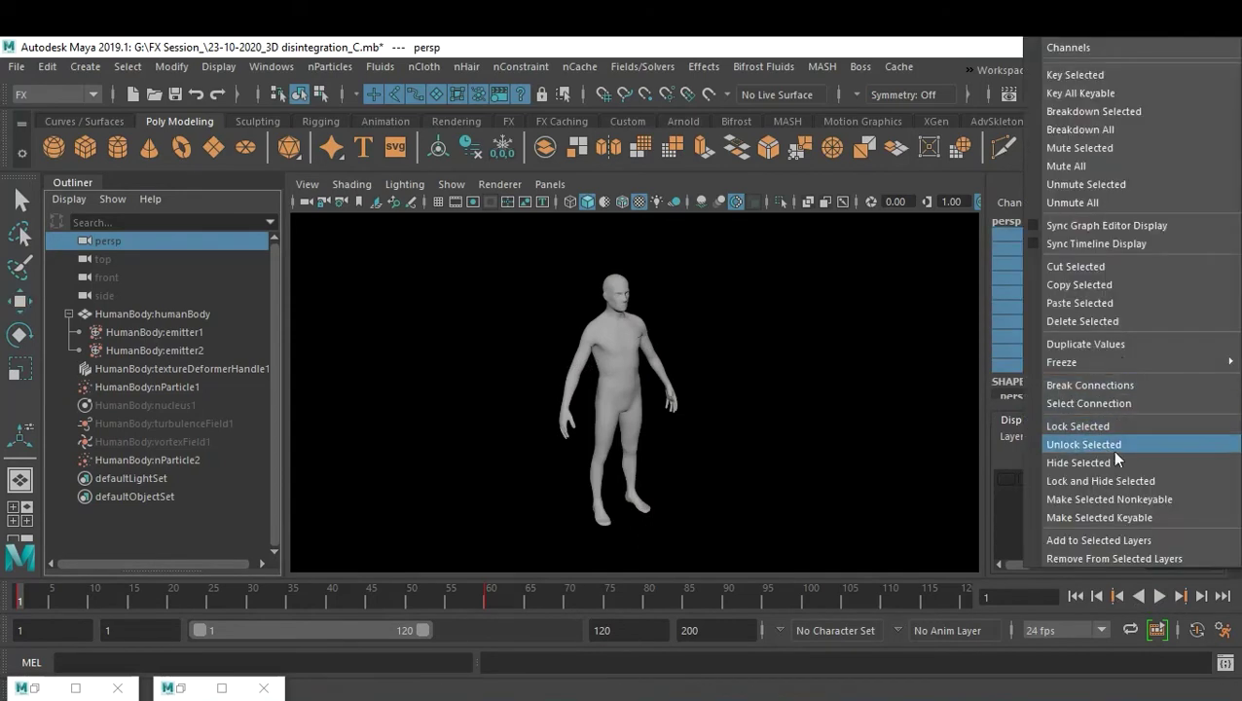
left_click(1097, 388)
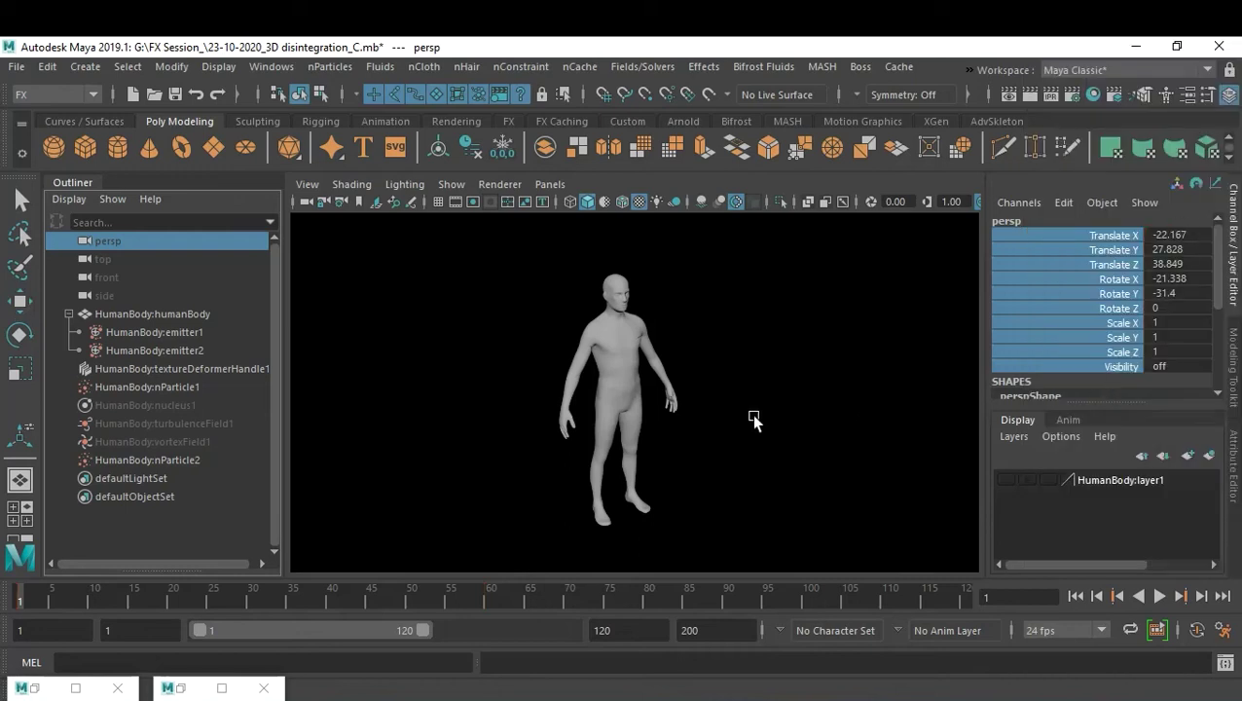
scroll(743, 424, "up", 3)
left_click_drag(761, 427, 779, 433, "alt")
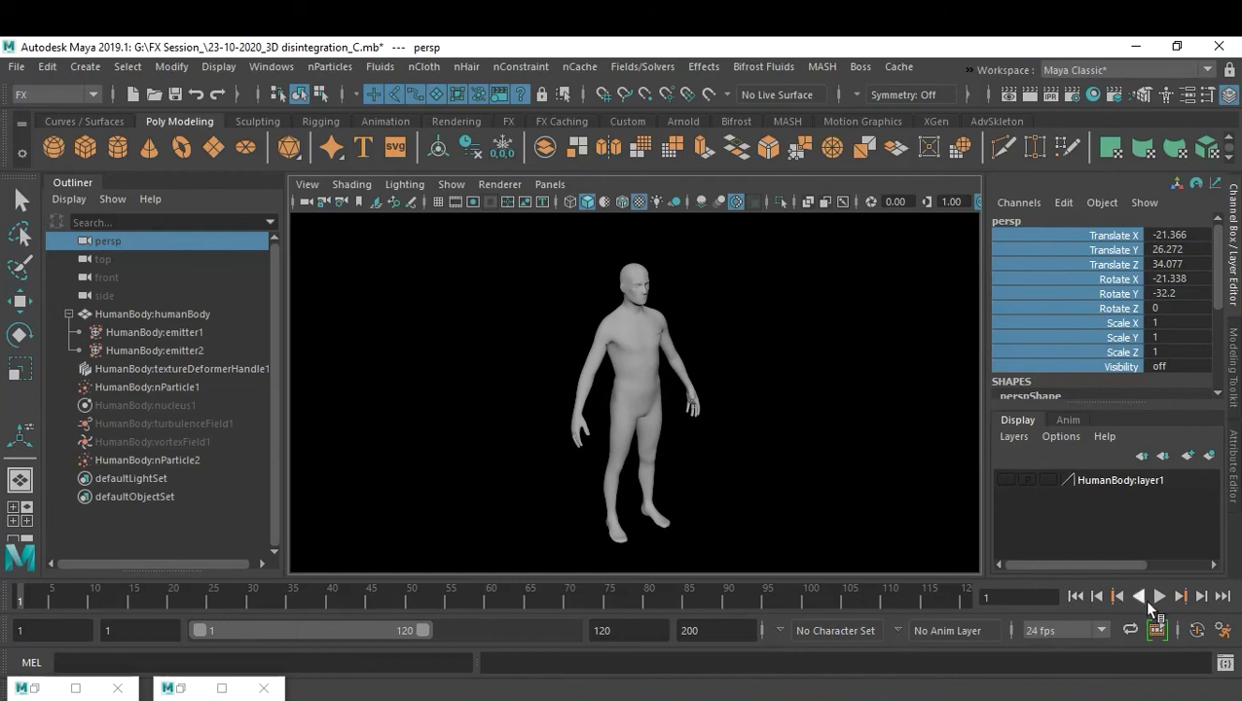
Step: Replay the simulation, stopping at frame 81 with the body nearly dissolved
left_click(1160, 596)
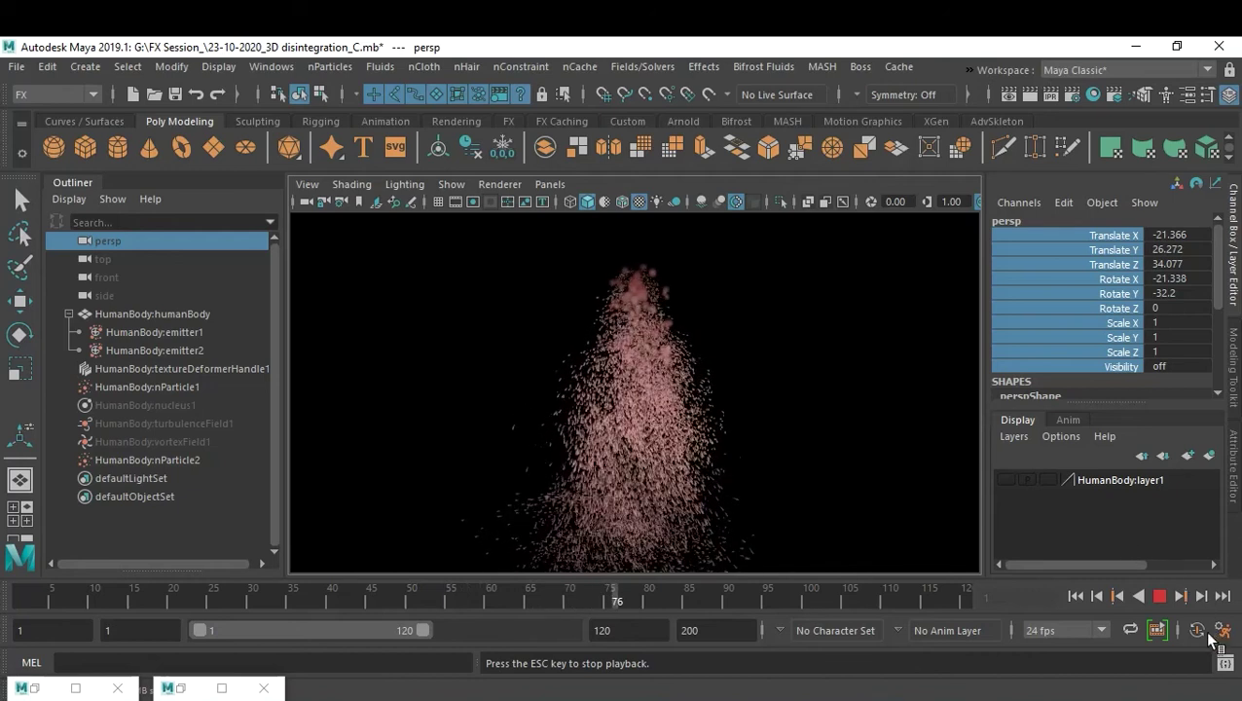
left_click(1159, 596)
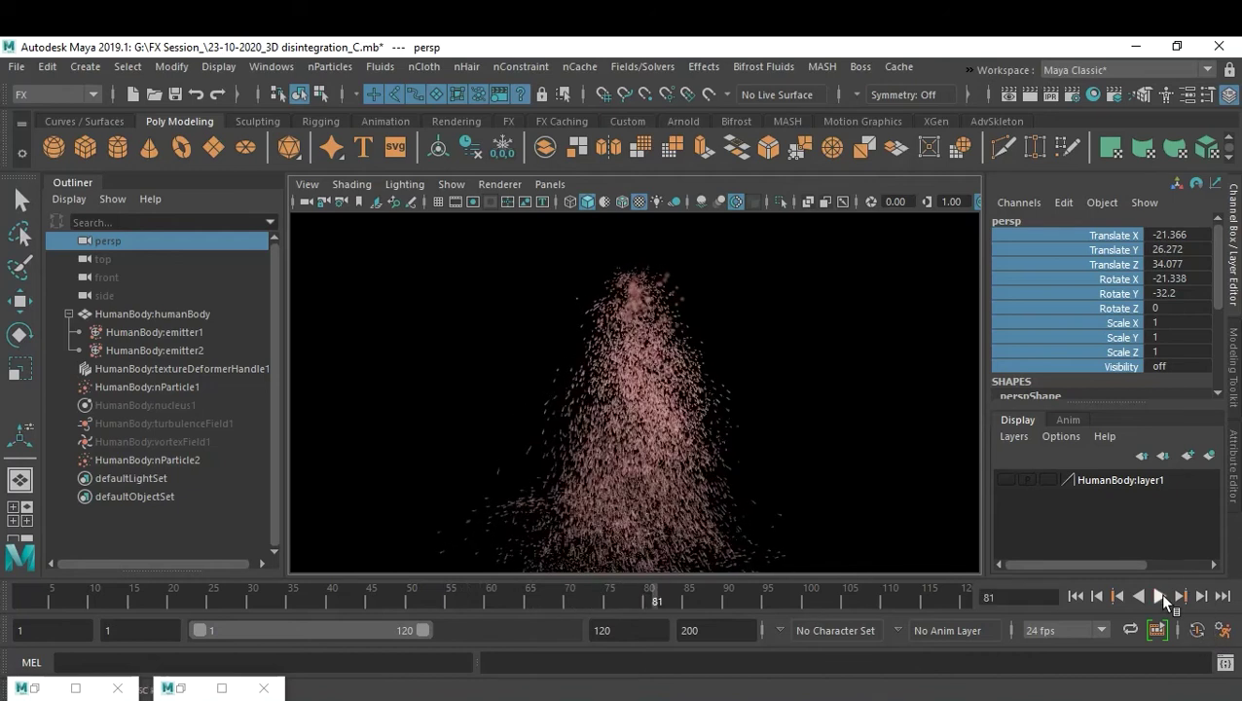
left_click(145, 387)
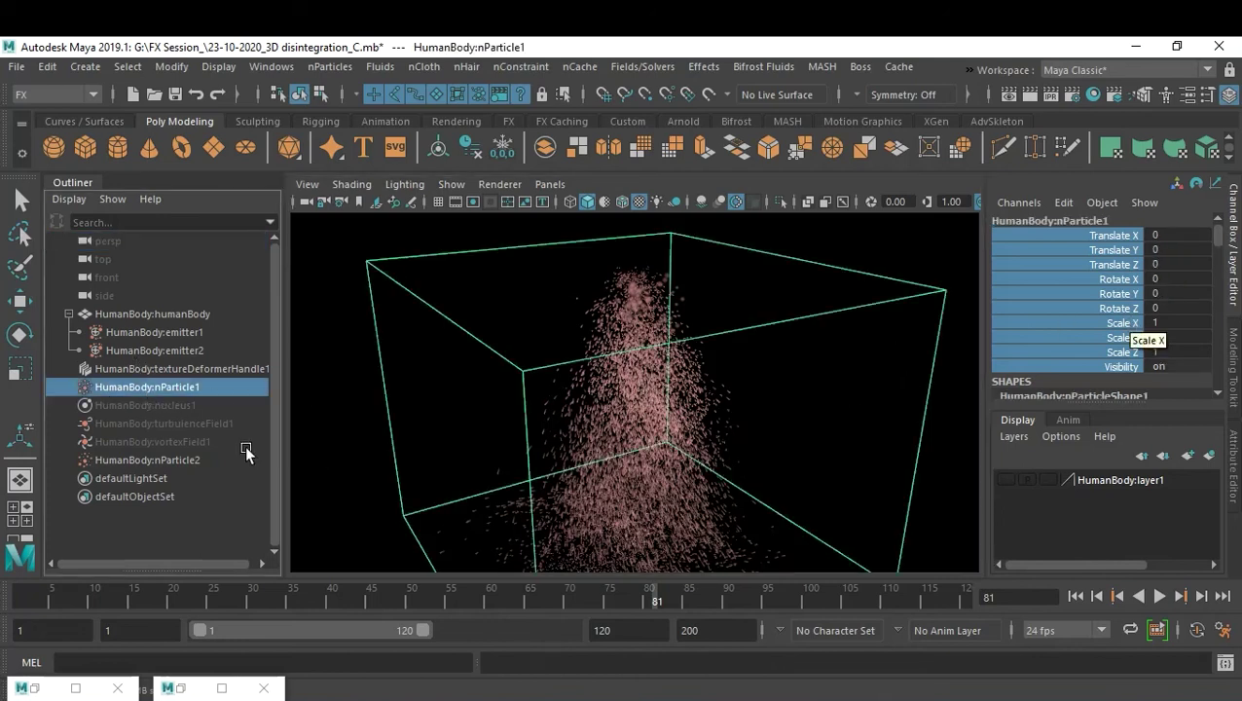
Step: Set nucleus1's ground Plane Normal Z to 1 (0, 1, 1) and rewind to frame 1
left_click(136, 406)
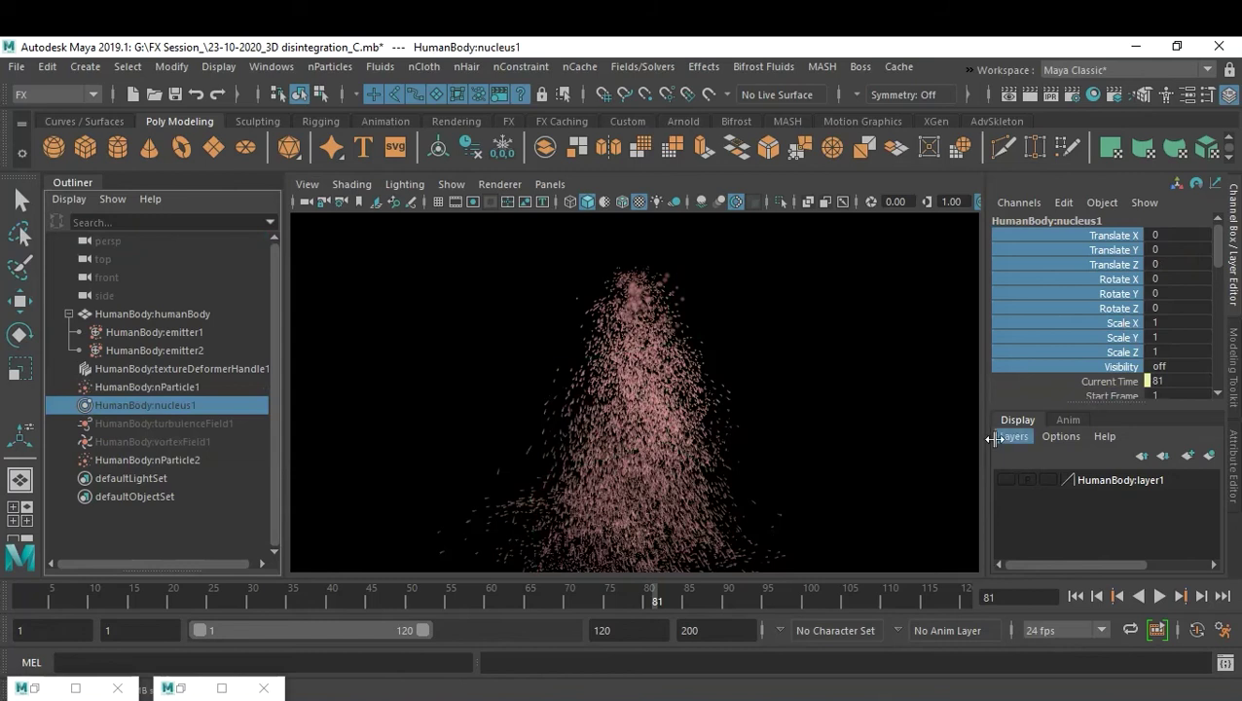
key("w")
key("ctrl+a")
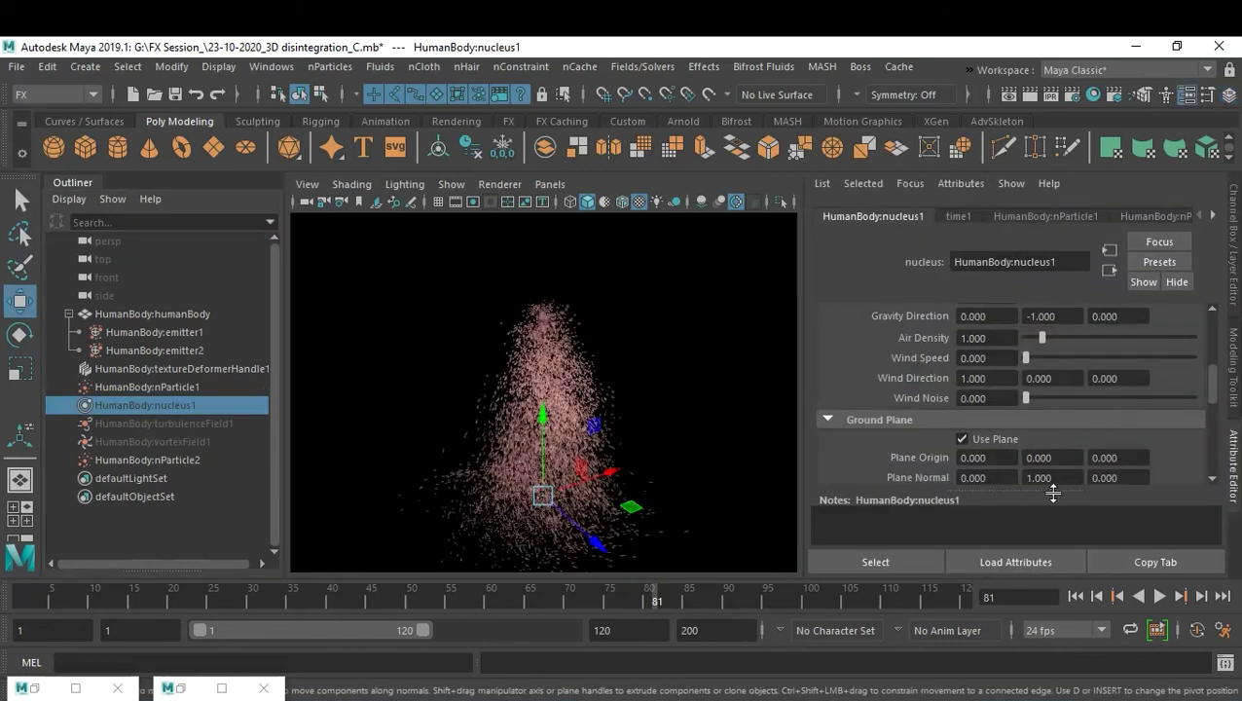
scroll(1046, 468, "down", 2)
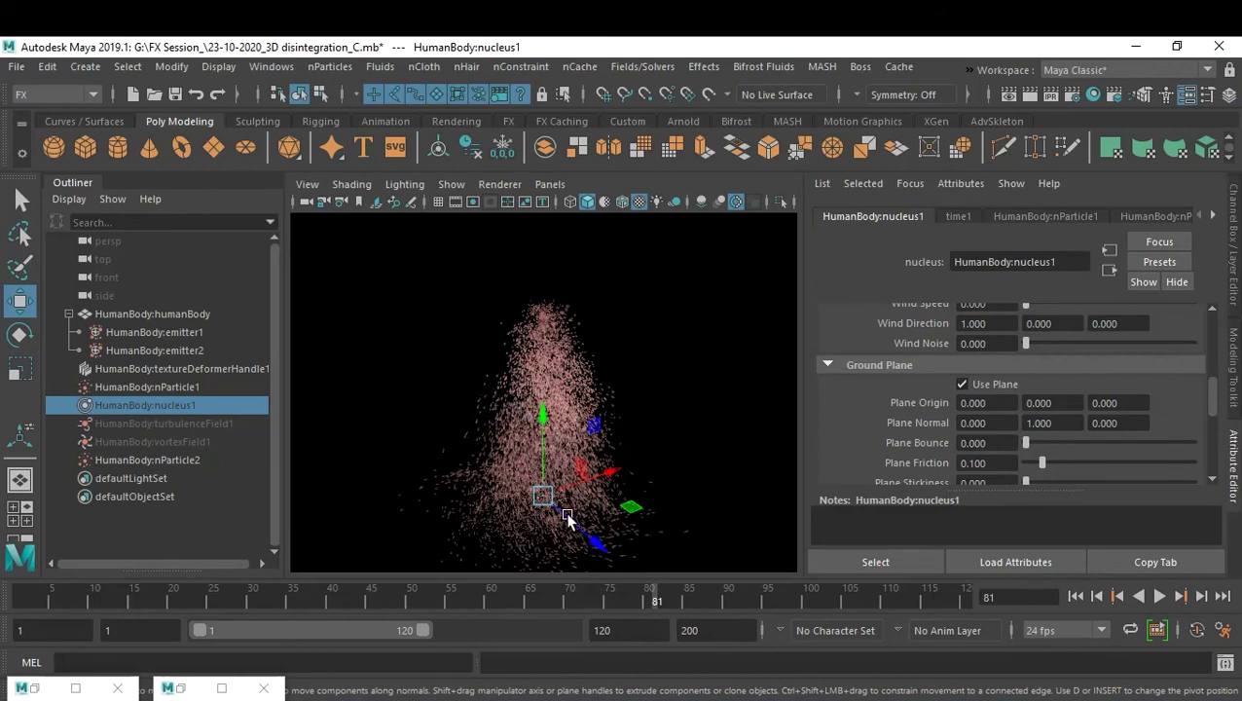
mouse_move(651, 518)
left_mouse_down("alt")
mouse_move(670, 488)
mouse_move(699, 487)
mouse_move(657, 498)
left_mouse_up("alt")
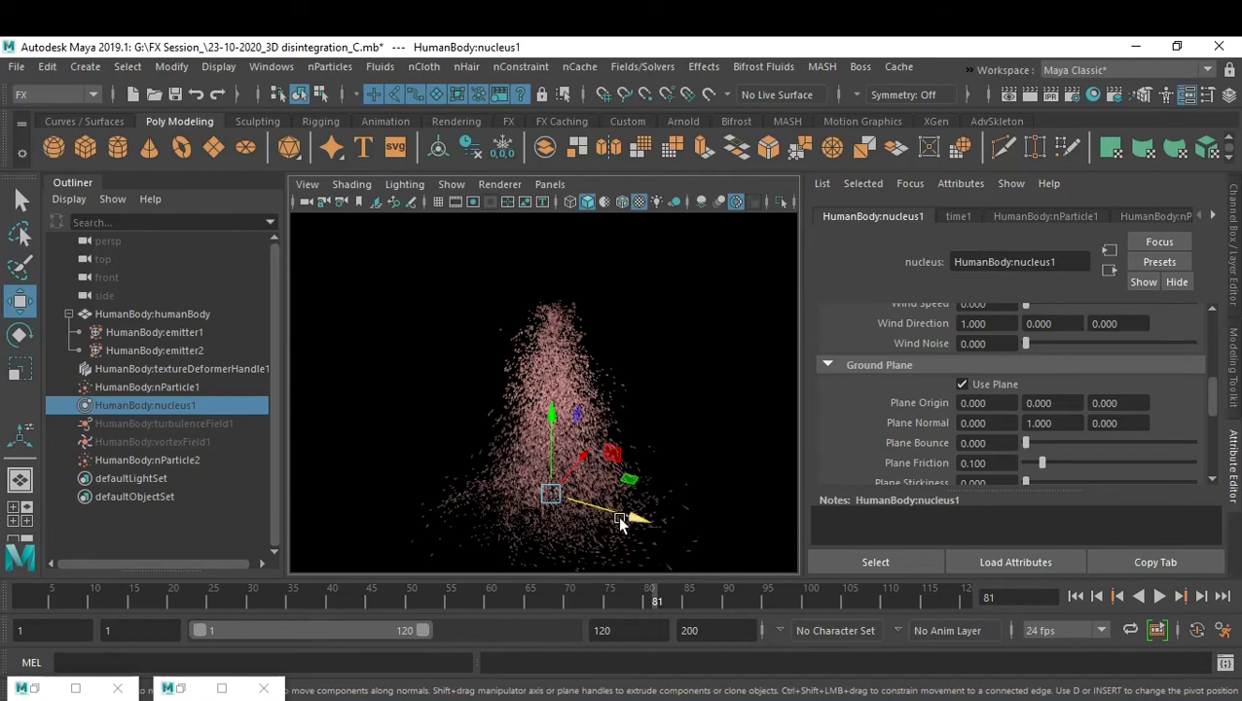
mouse_move(628, 523)
left_mouse_down()
mouse_move(693, 507)
mouse_move(638, 523)
left_mouse_up()
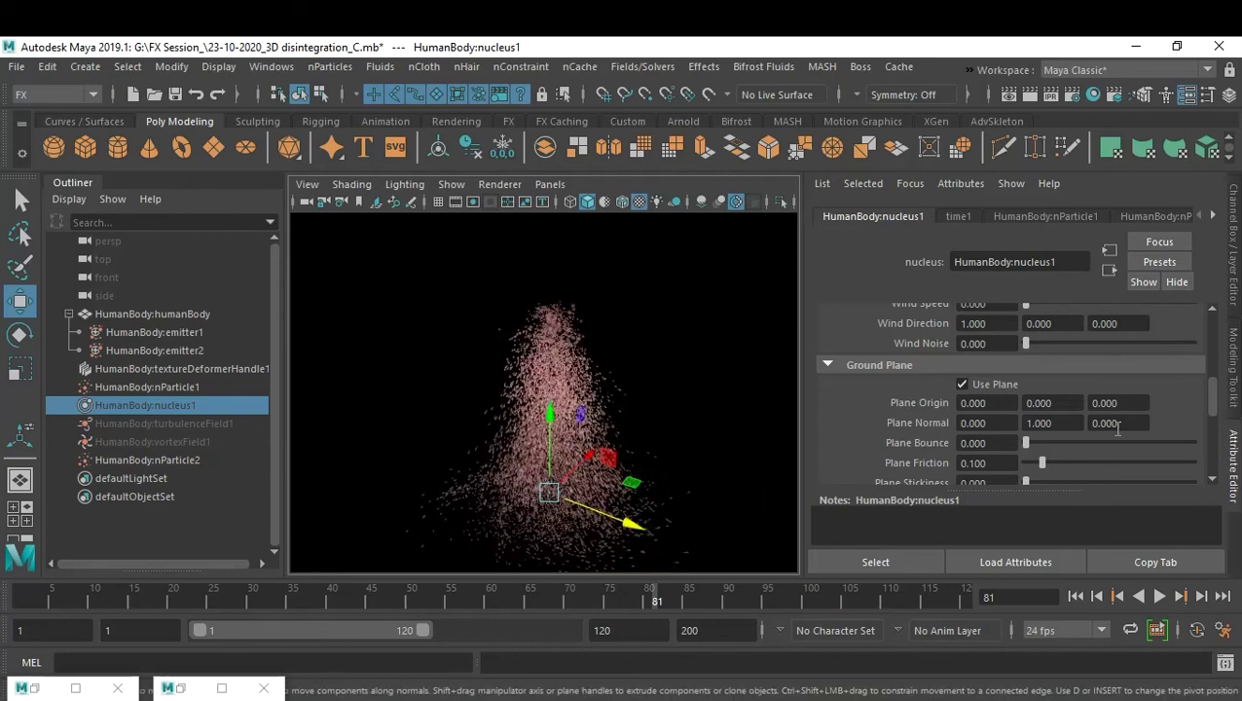
left_click(1137, 422)
key("Return")
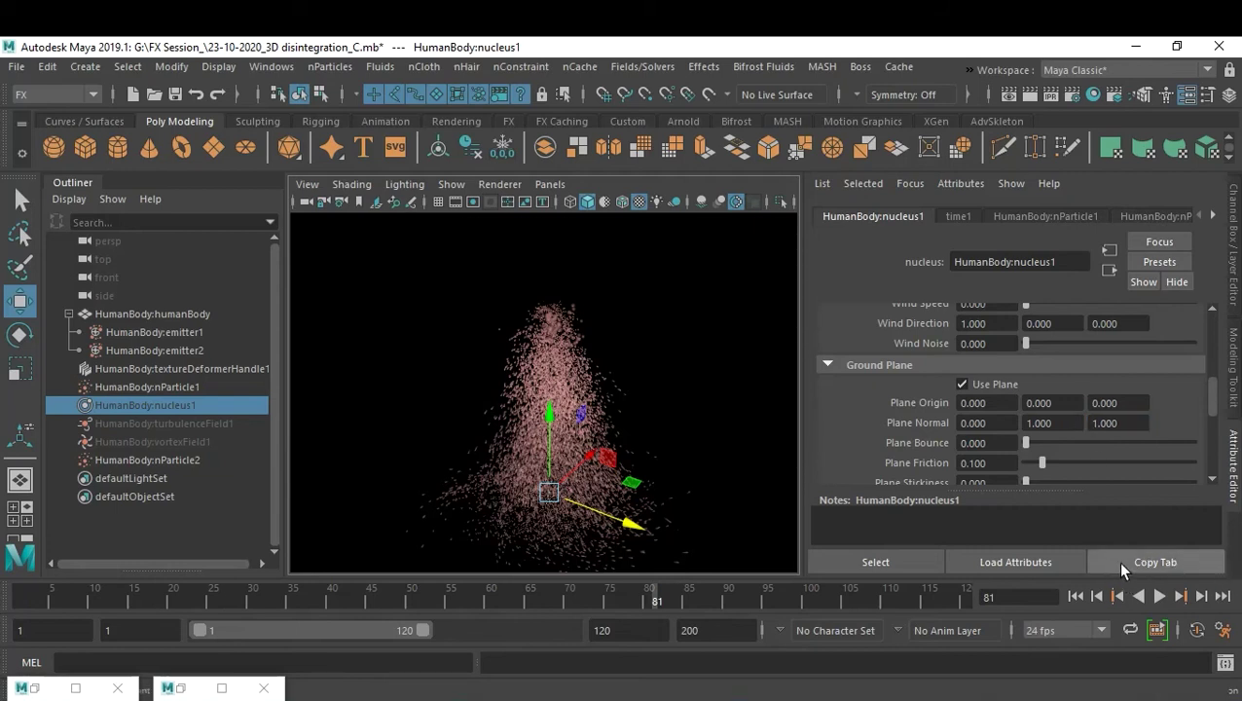
left_click(1074, 596)
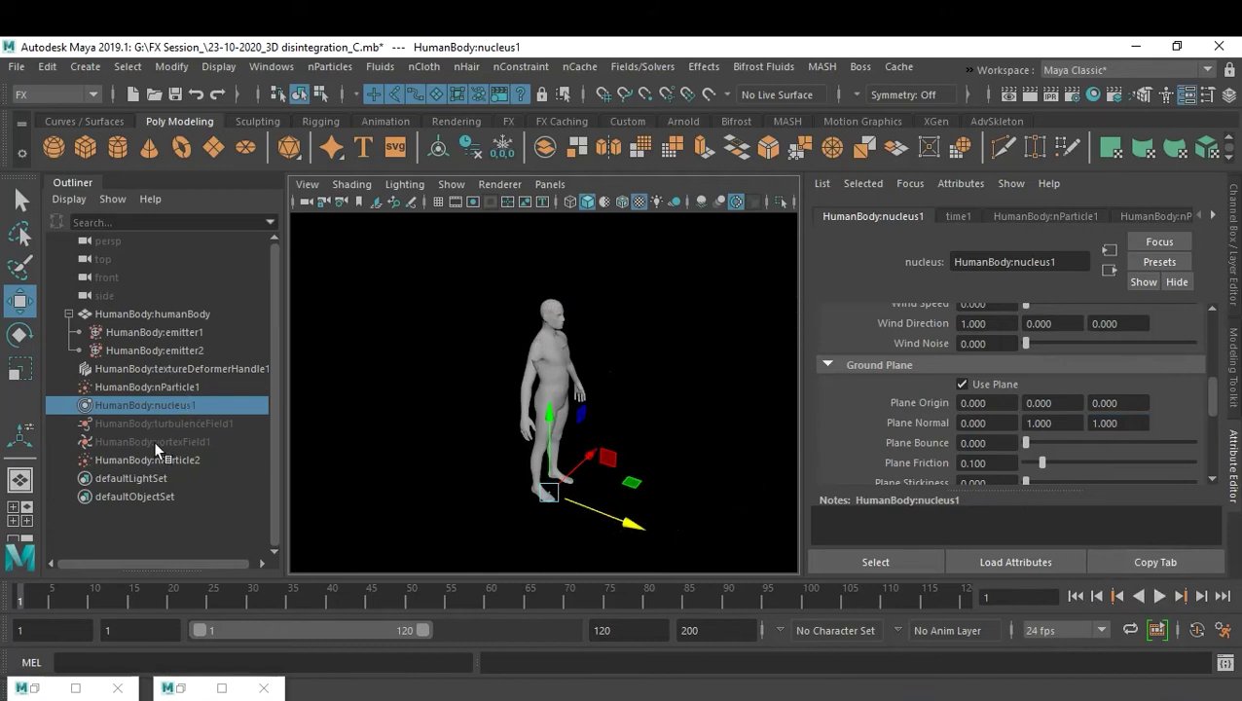
left_click(170, 386)
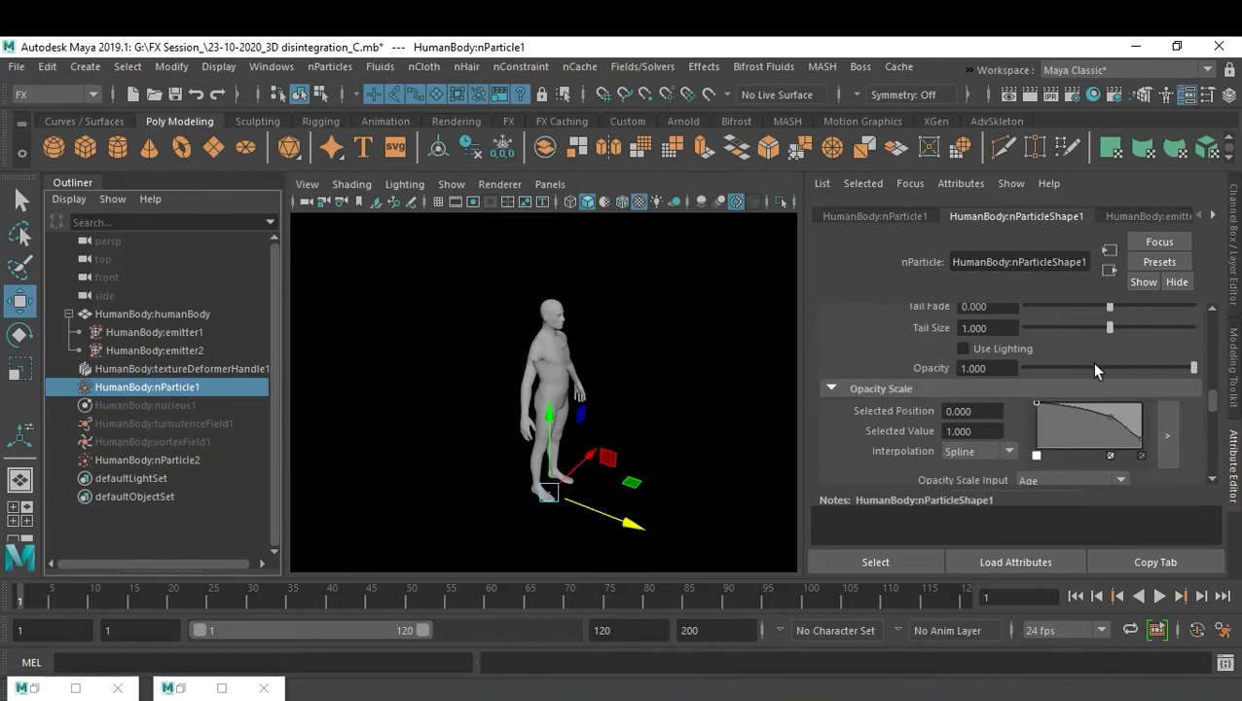
Step: Give nParticle1 a Lifespan of 1 with Lifespan Random 0.5
scroll(1094, 369, "up", 10)
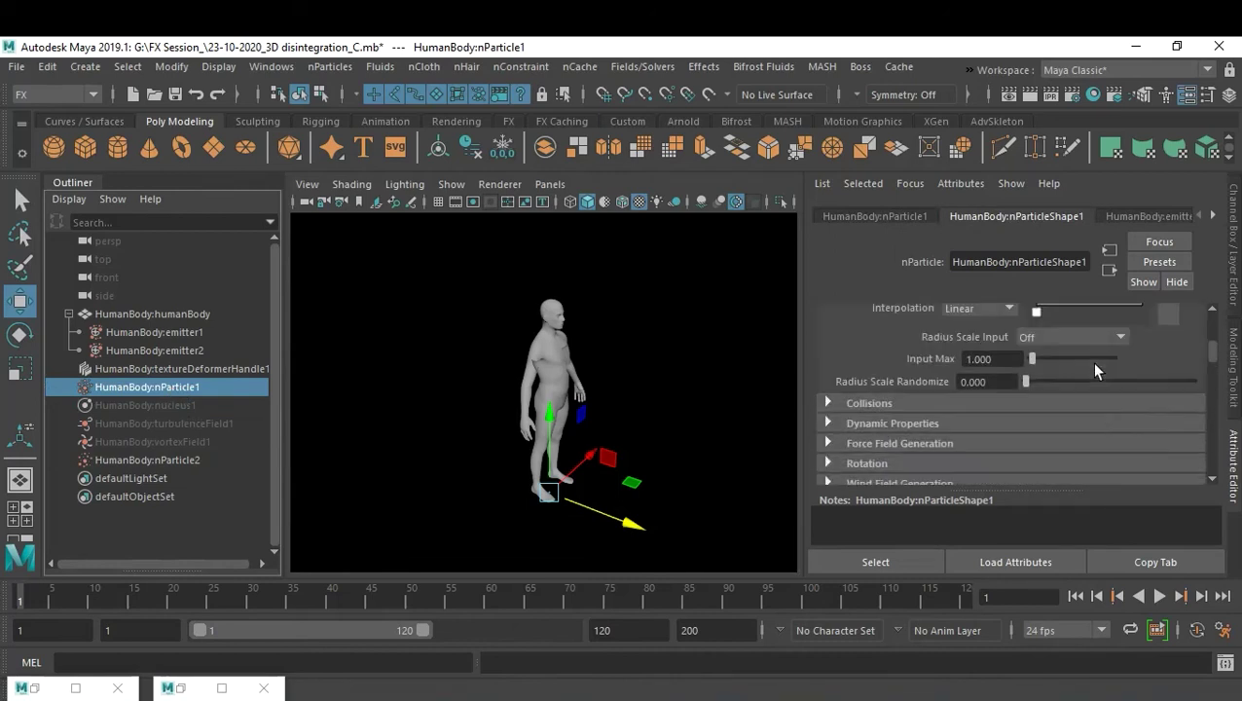
scroll(1093, 368, "up", 8)
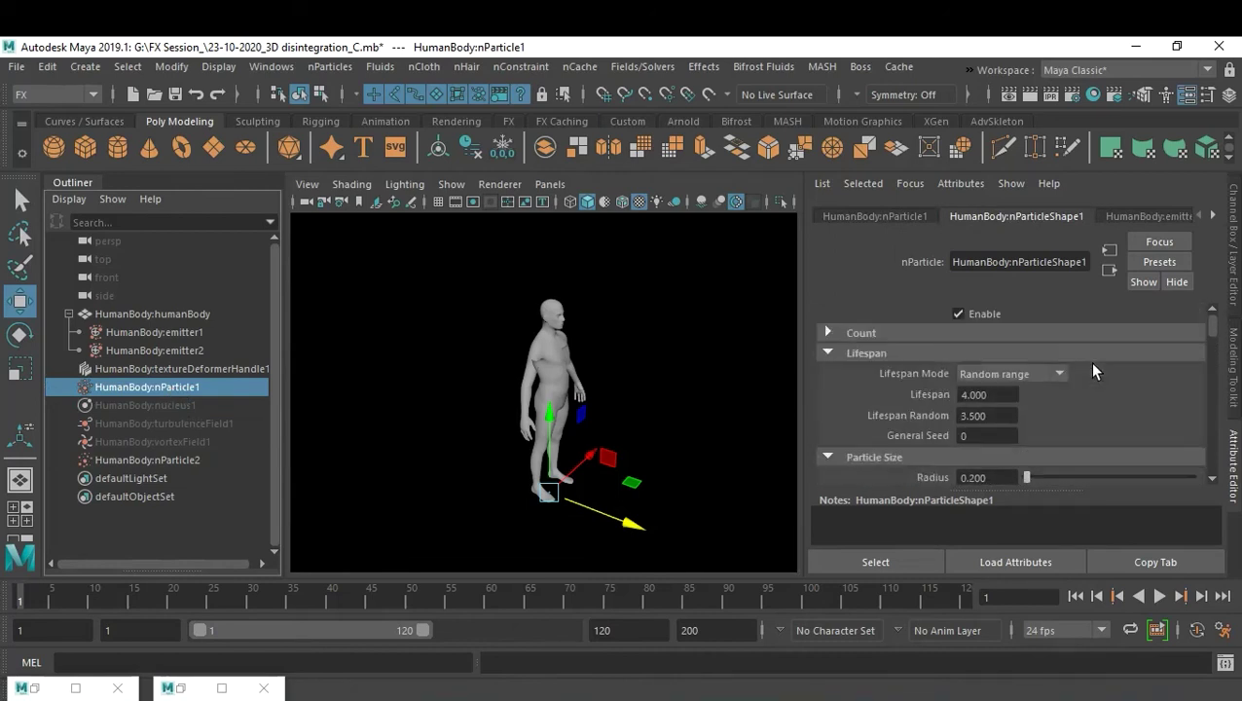
left_click(996, 396)
type("1")
key("Return")
left_click(1011, 416)
type("0.5")
key("Return")
Step: Switch nParticle2 to Random range lifespan with Lifespan 1 and Lifespan Random 0.8, then deselect
left_click(136, 460)
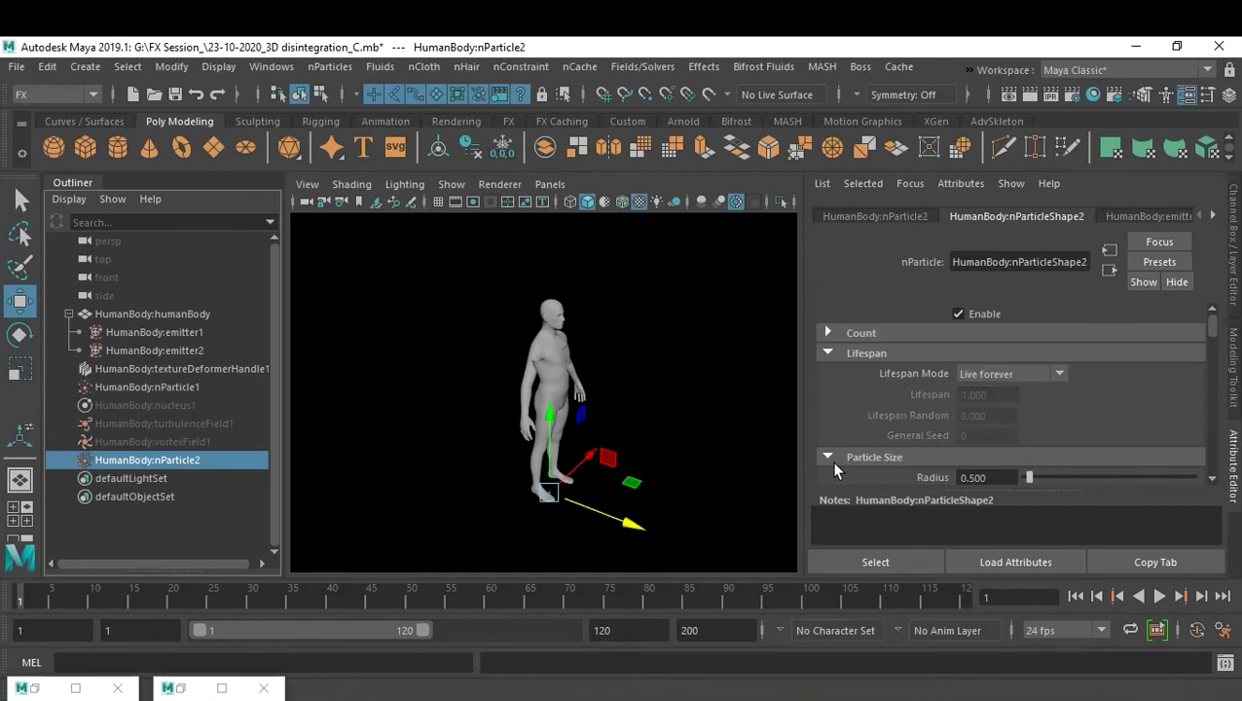
left_click(1009, 373)
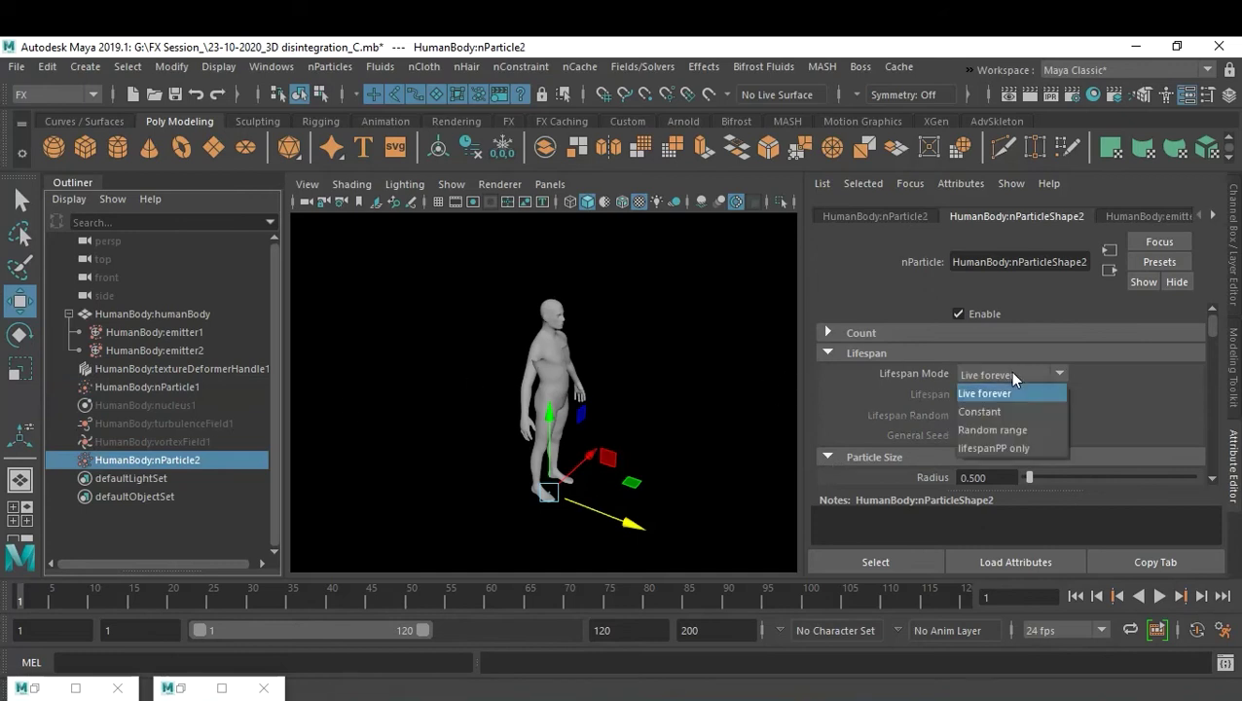
left_click(1026, 425)
left_click_drag(985, 394, 942, 401)
type(".")
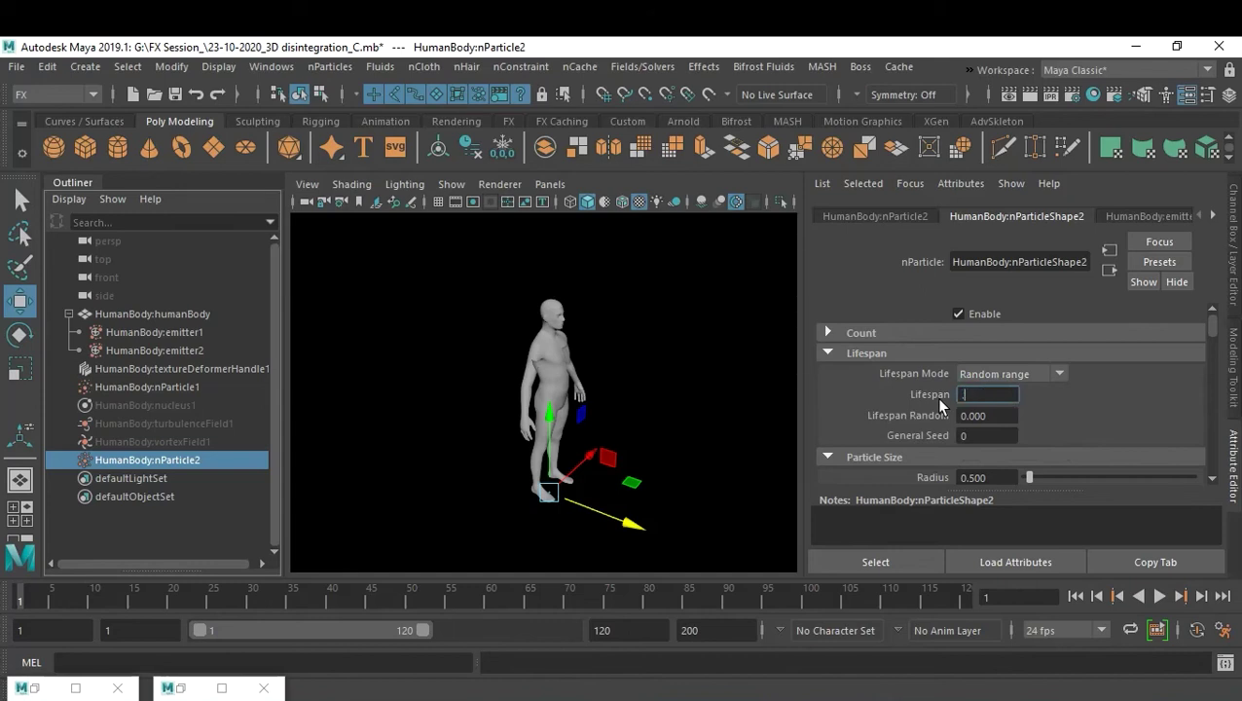
type("1")
key("Tab")
type(".8")
key("Return")
left_click(623, 498)
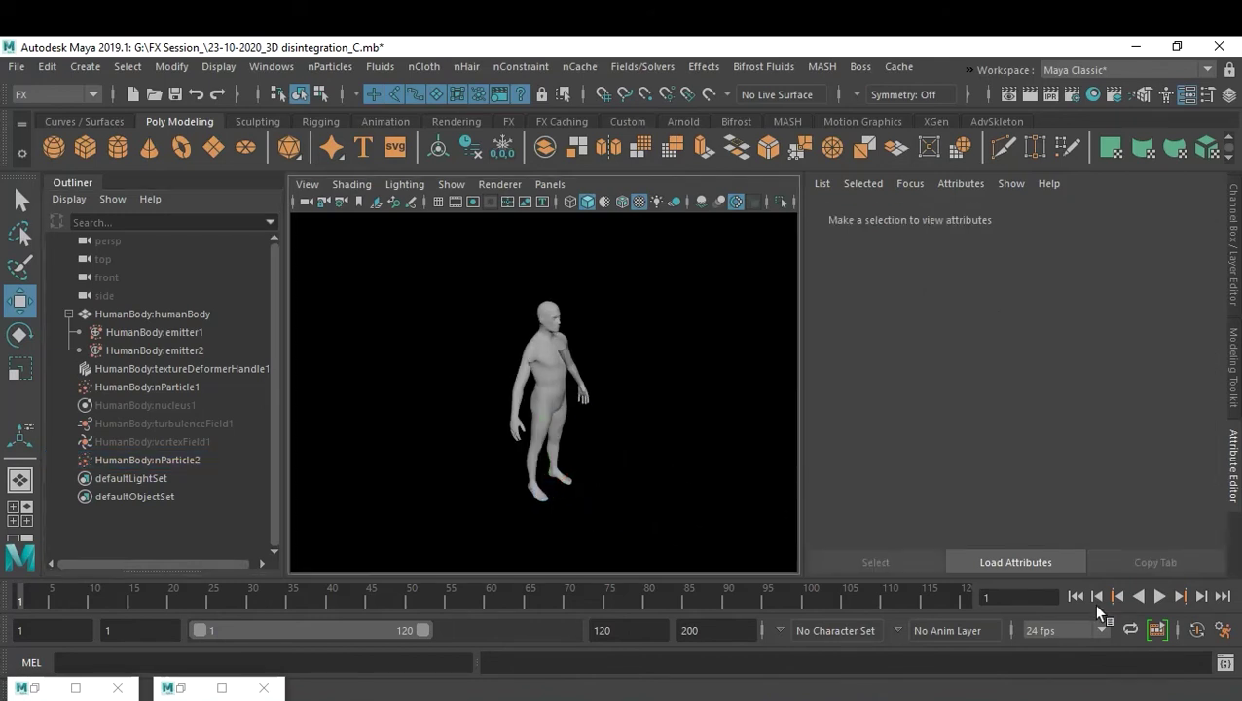
Step: Play the simulation with the shorter lifespans and stop it at frame 109
left_click(1161, 597)
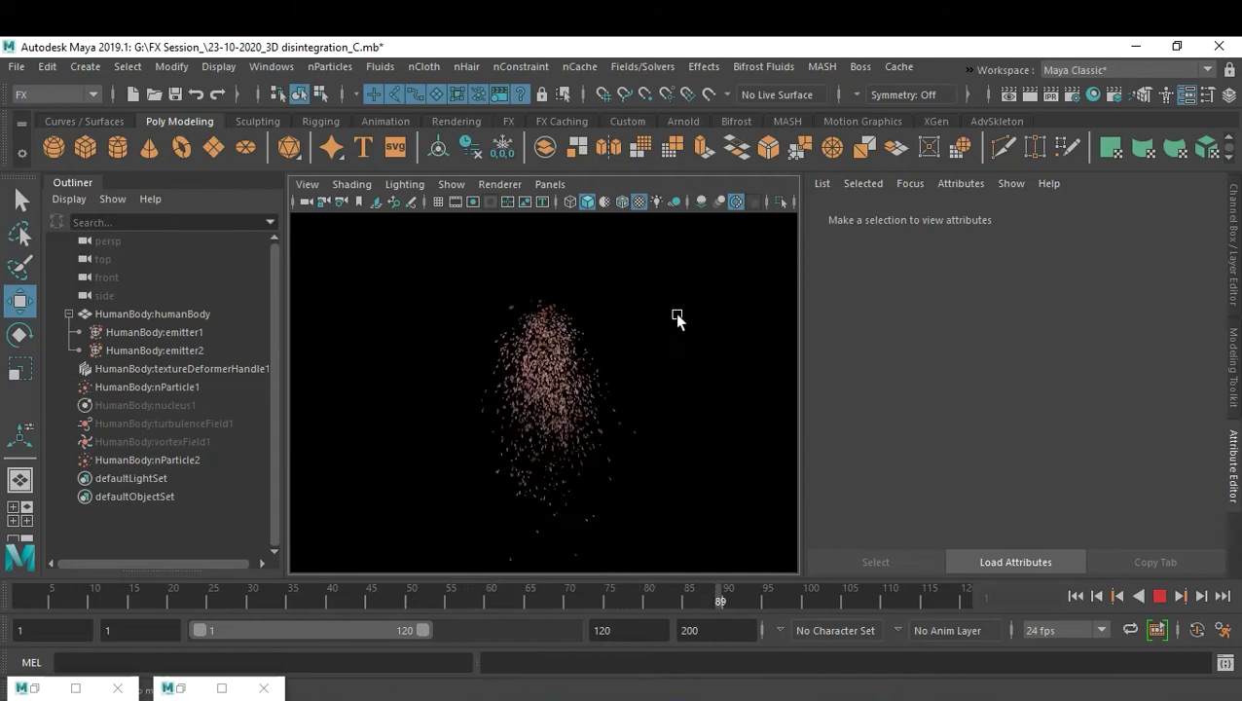
left_click(1160, 597)
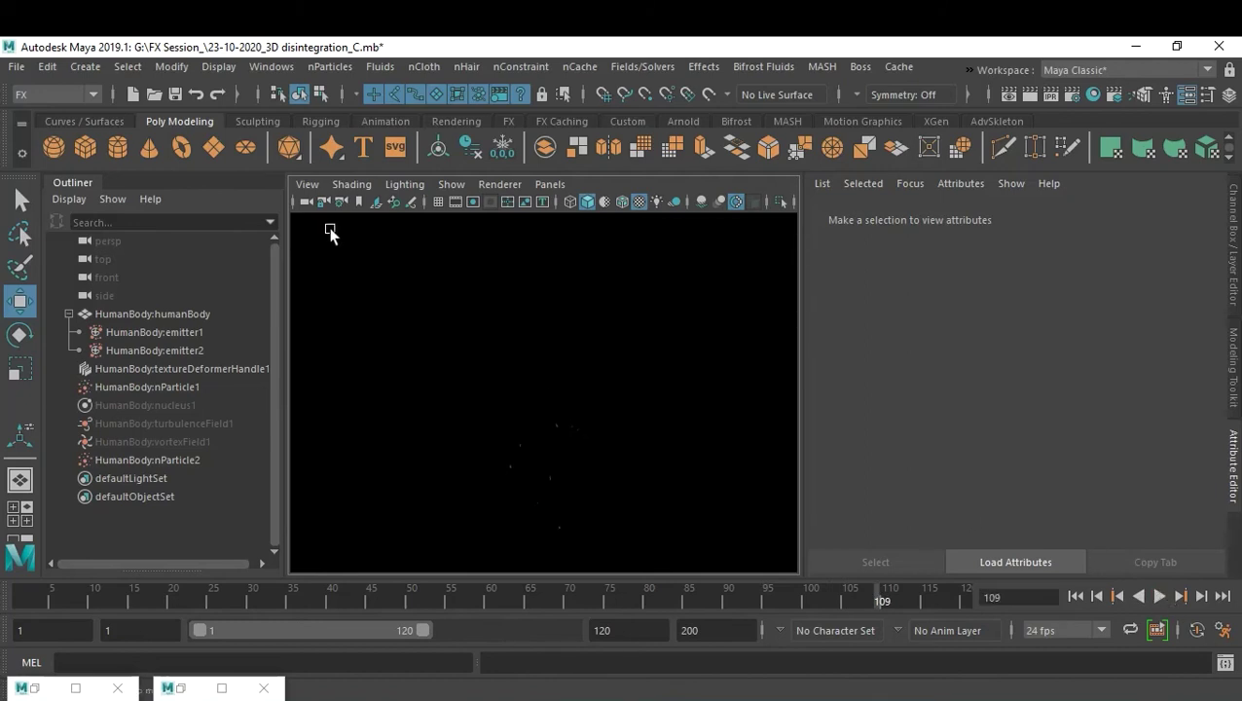
left_click(177, 333)
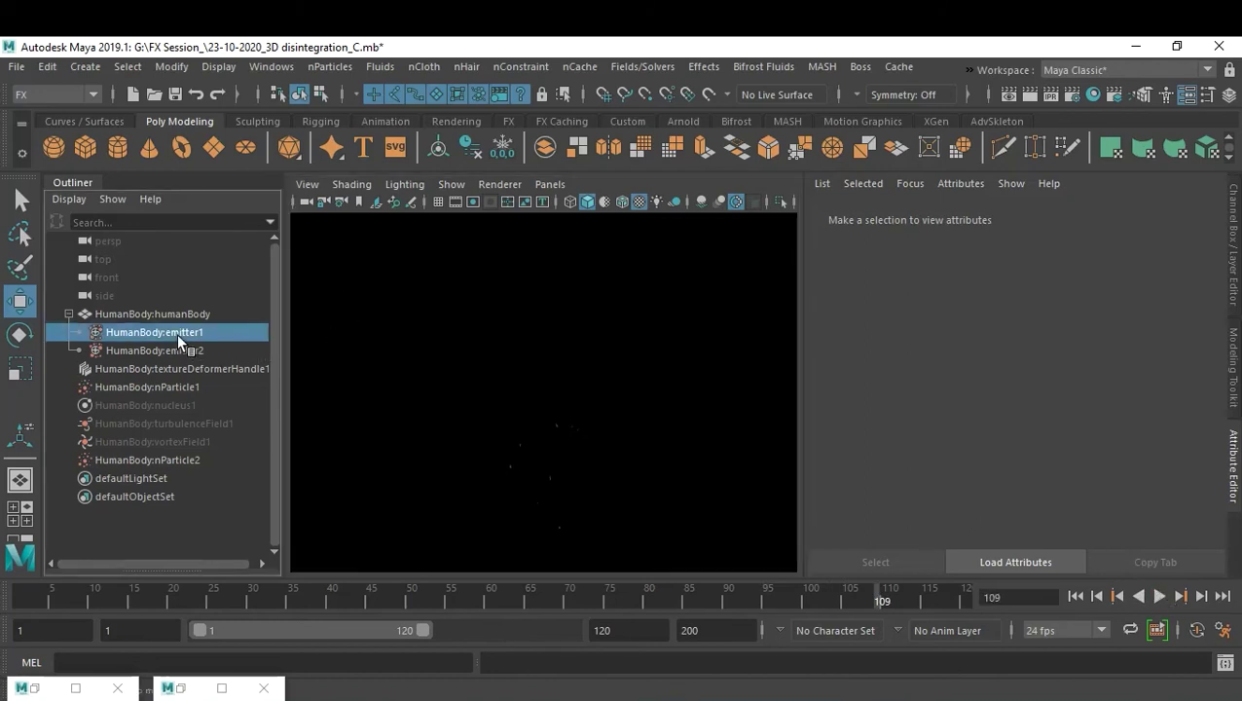
Step: Set emitter1's Speed to 10
scroll(1037, 386, "up", 5)
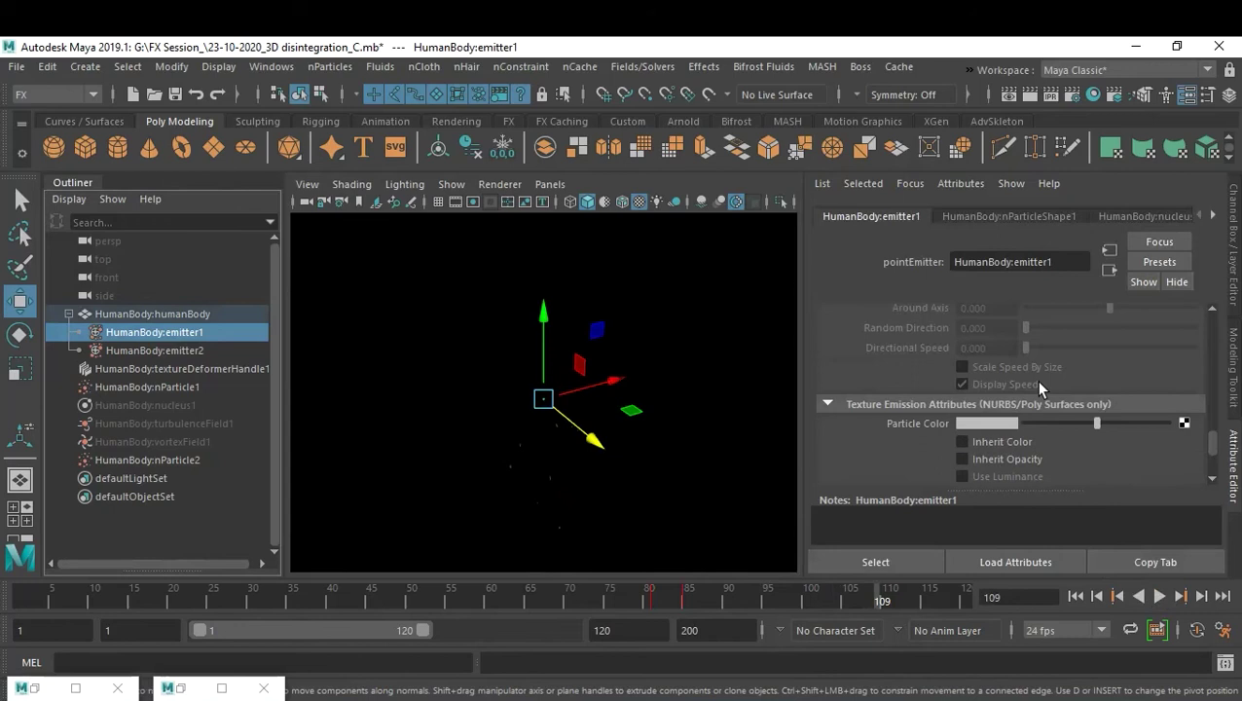
scroll(1037, 386, "up", 2)
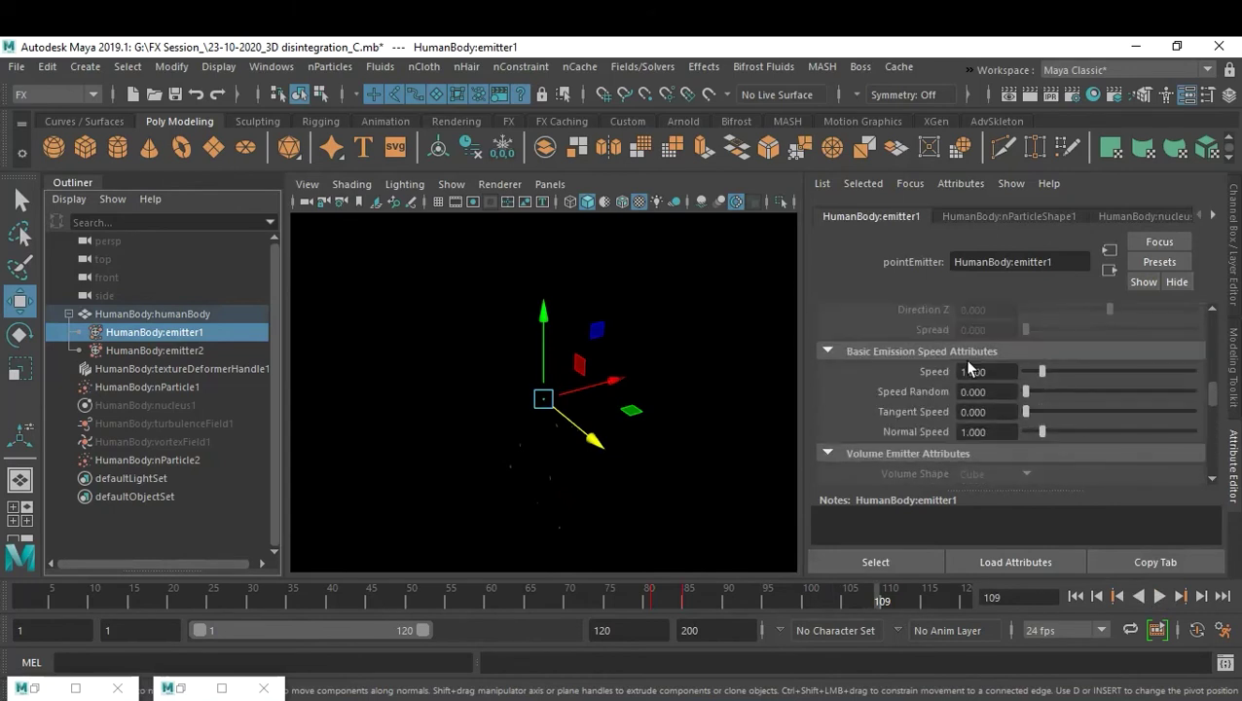
left_click(992, 375)
type("10")
key("Return")
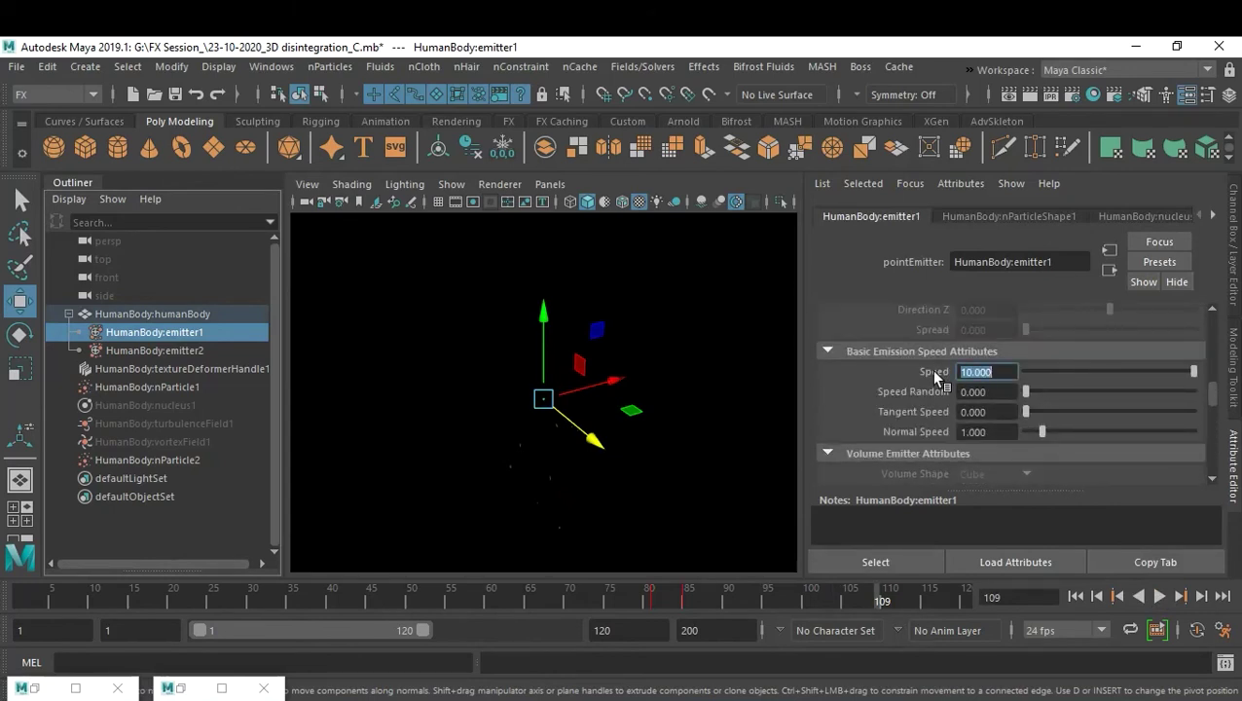
Step: Set emitter2's Speed to 10 as well, then replay from frame 1
left_click(163, 459)
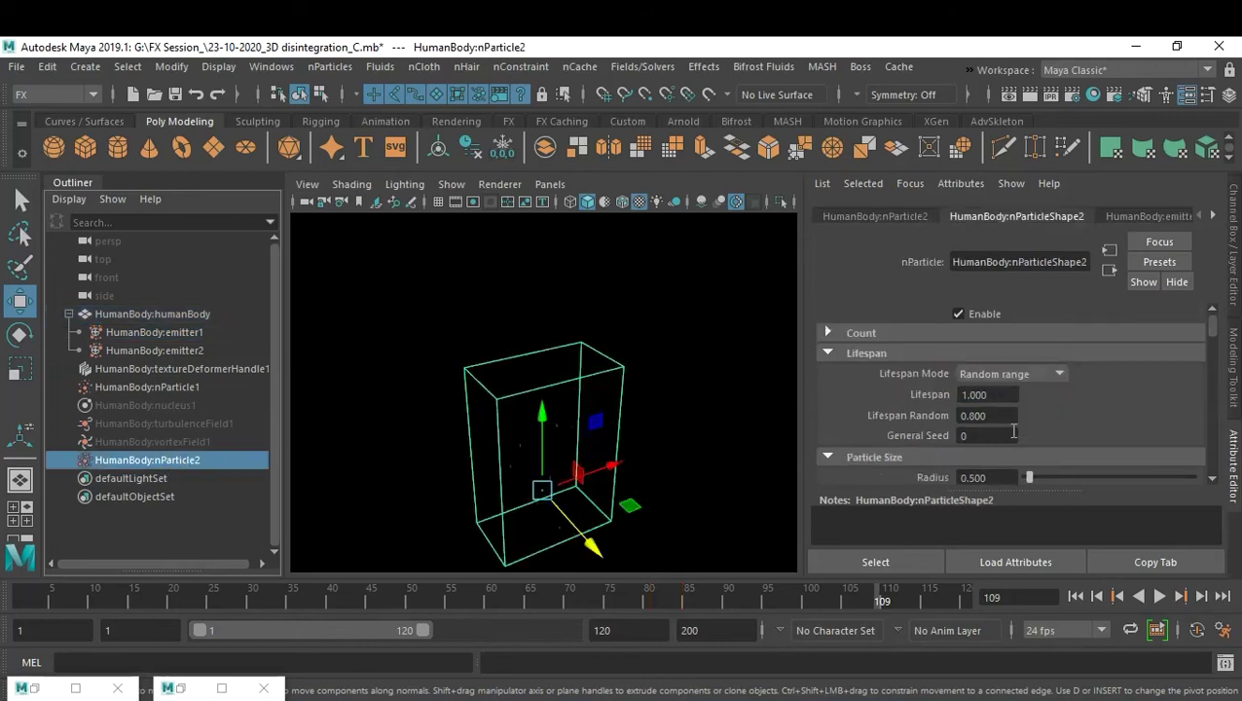
scroll(1012, 425, "down", 2)
scroll(1013, 431, "down", 2)
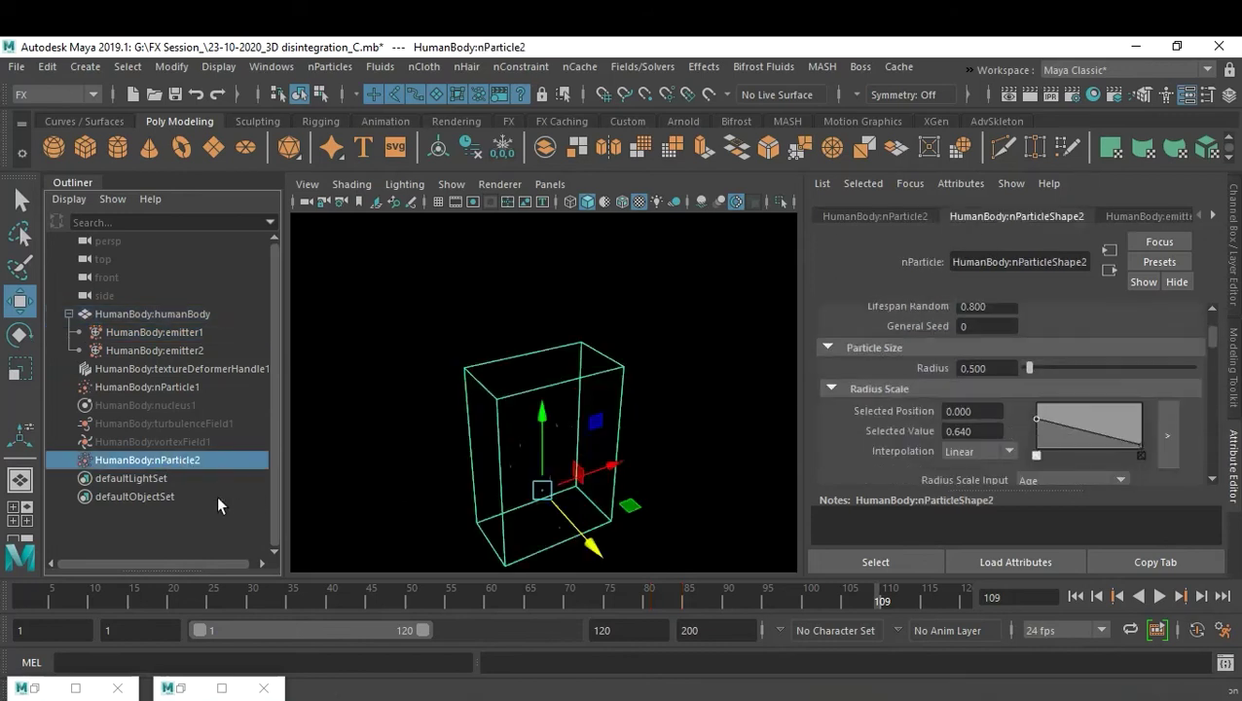
left_click(158, 353)
left_click_drag(1008, 372, 956, 371)
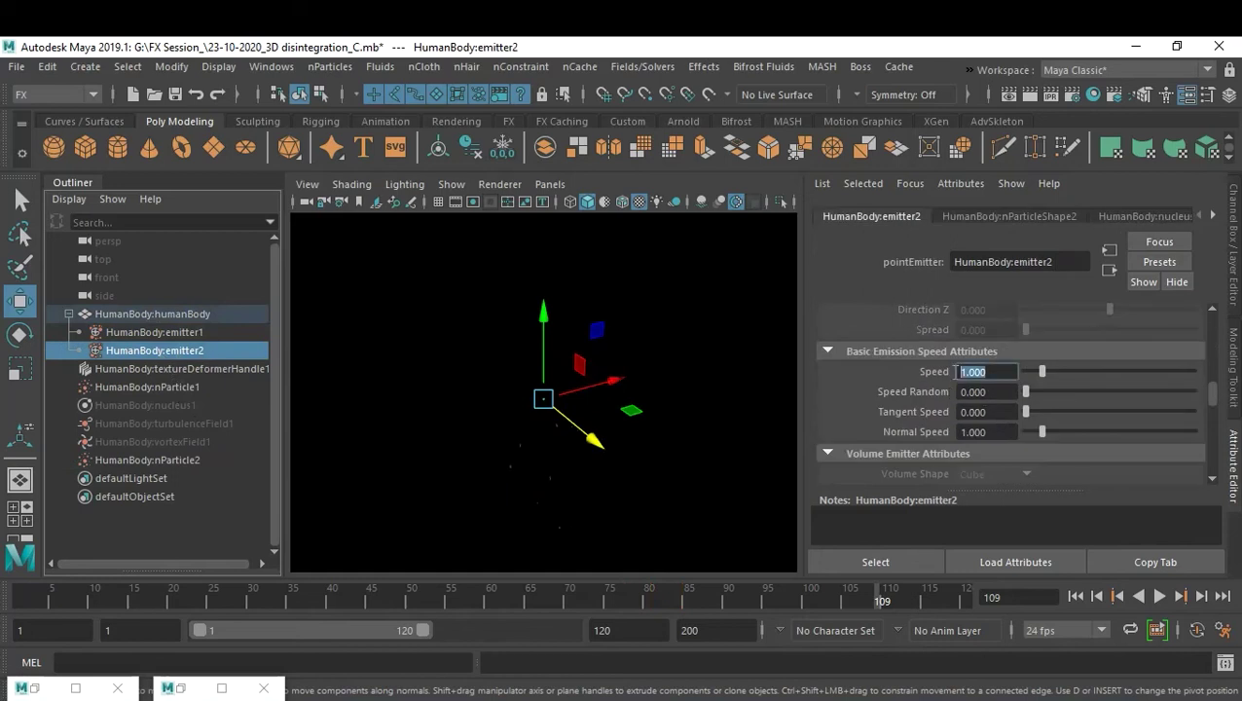
type("10")
key("Return")
left_click(1075, 596)
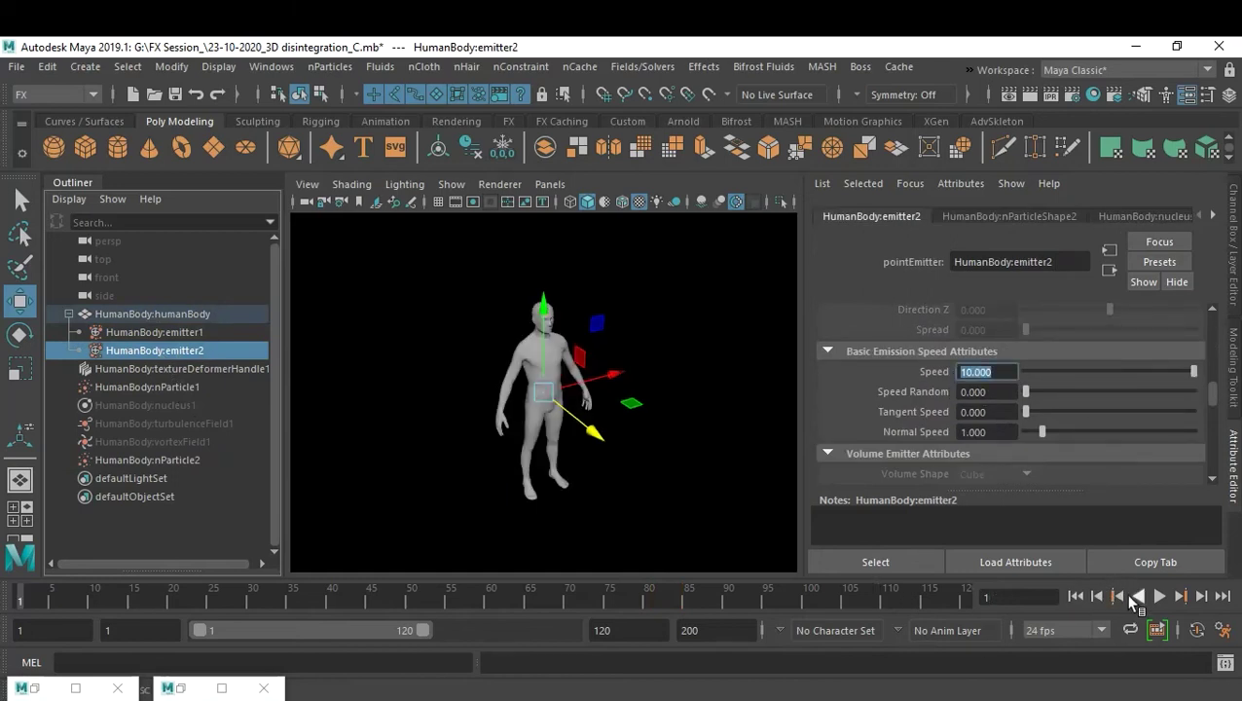
left_click(1158, 596)
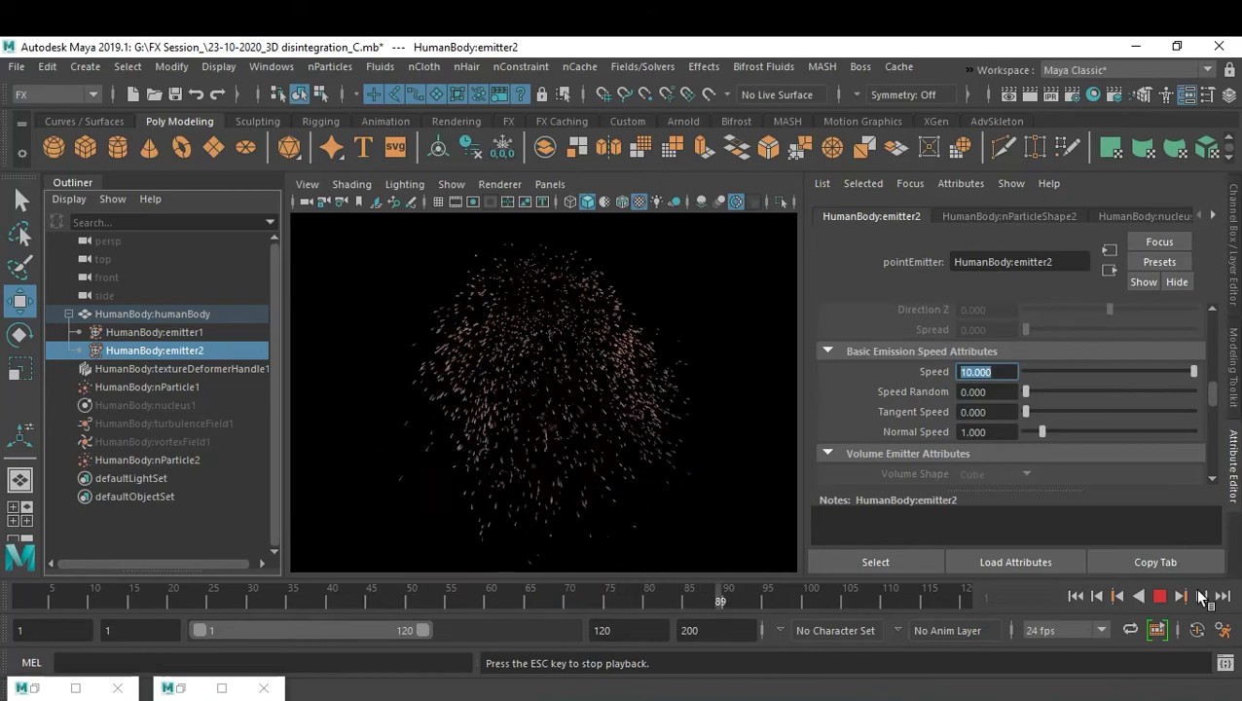
Step: Stop the faster-emission playback at frame 98 and select nParticle2
left_click(1160, 596)
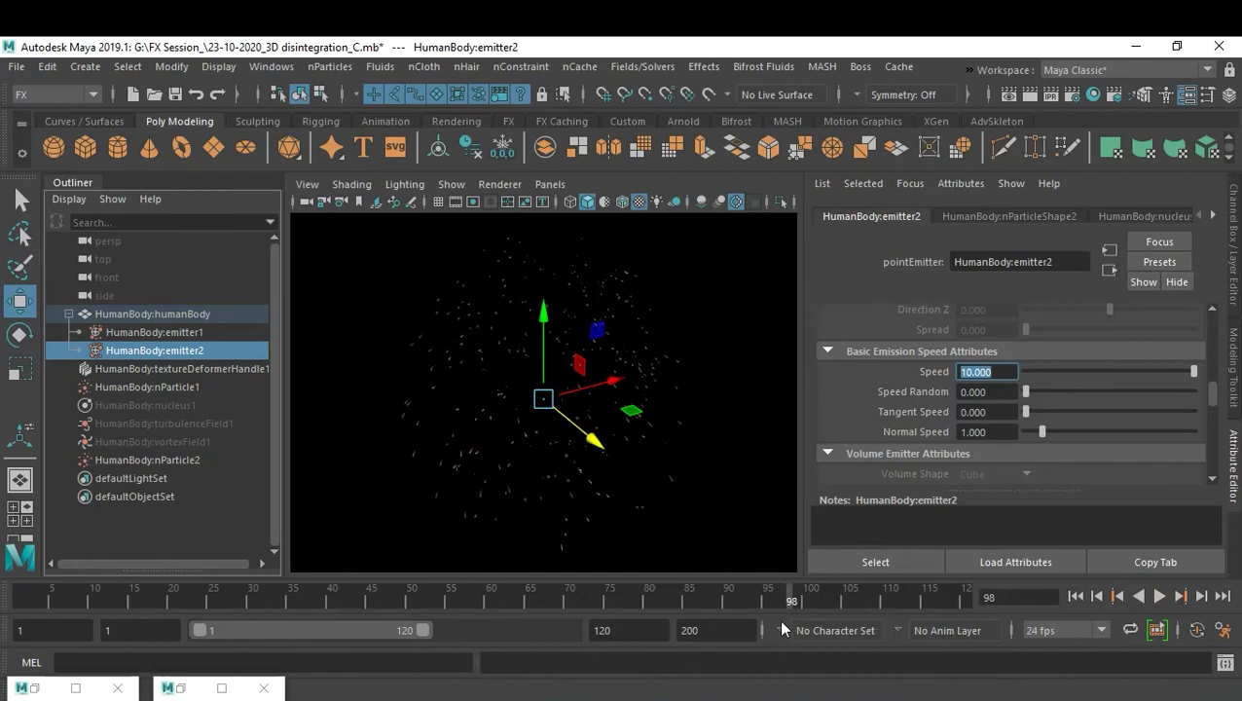
left_click(146, 460)
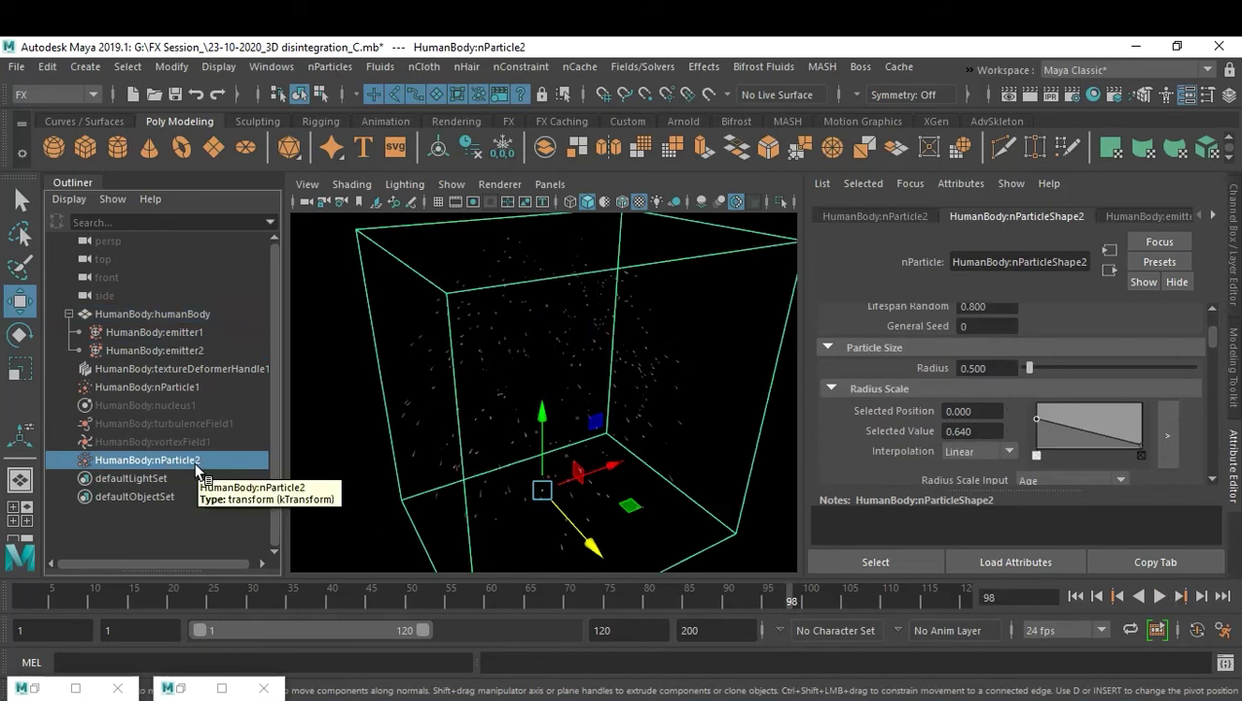
Step: Add a drag field to nParticle2 and set dragField1's Magnitude to 2
left_click(628, 68)
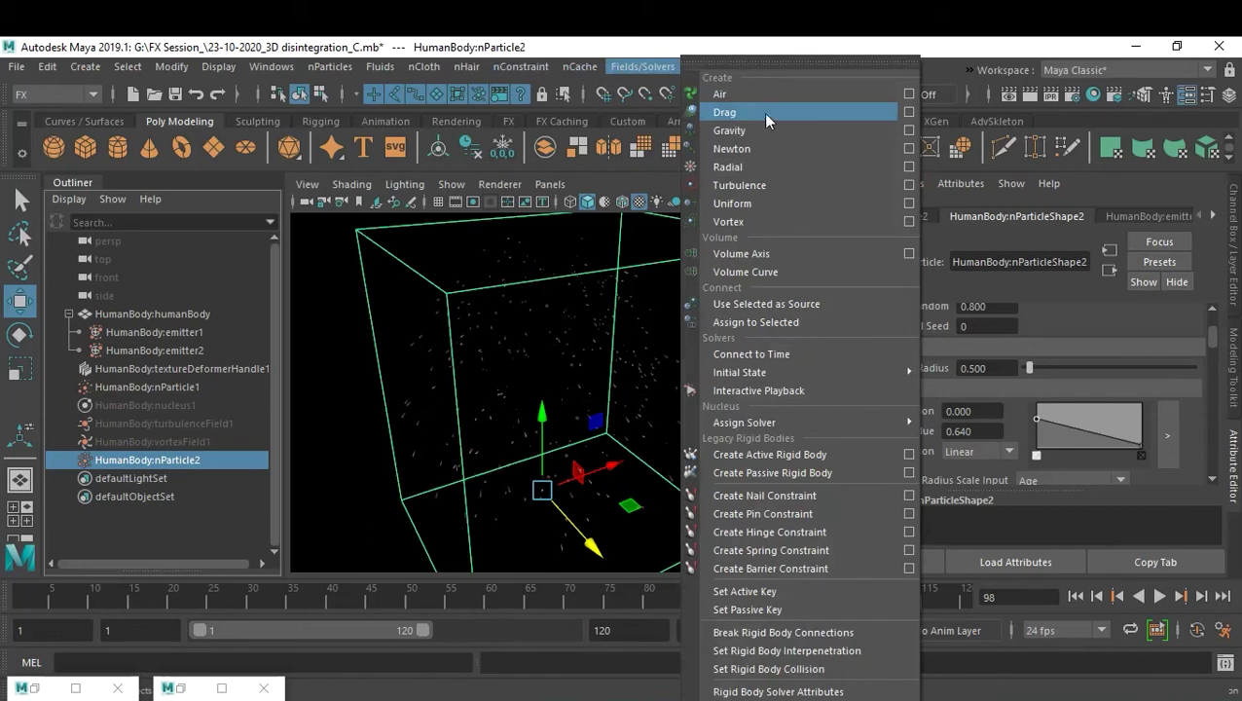
left_click(850, 110)
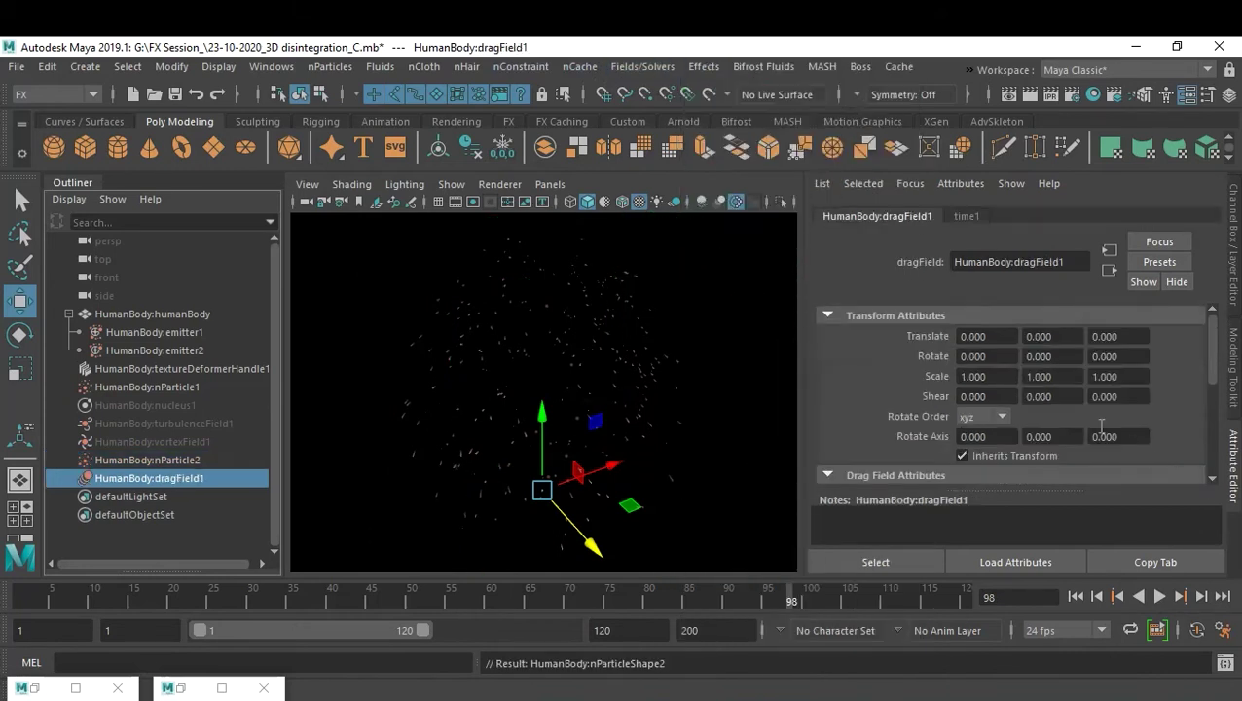
scroll(1078, 408, "down", 2)
scroll(1078, 409, "down", 2)
left_click(991, 386)
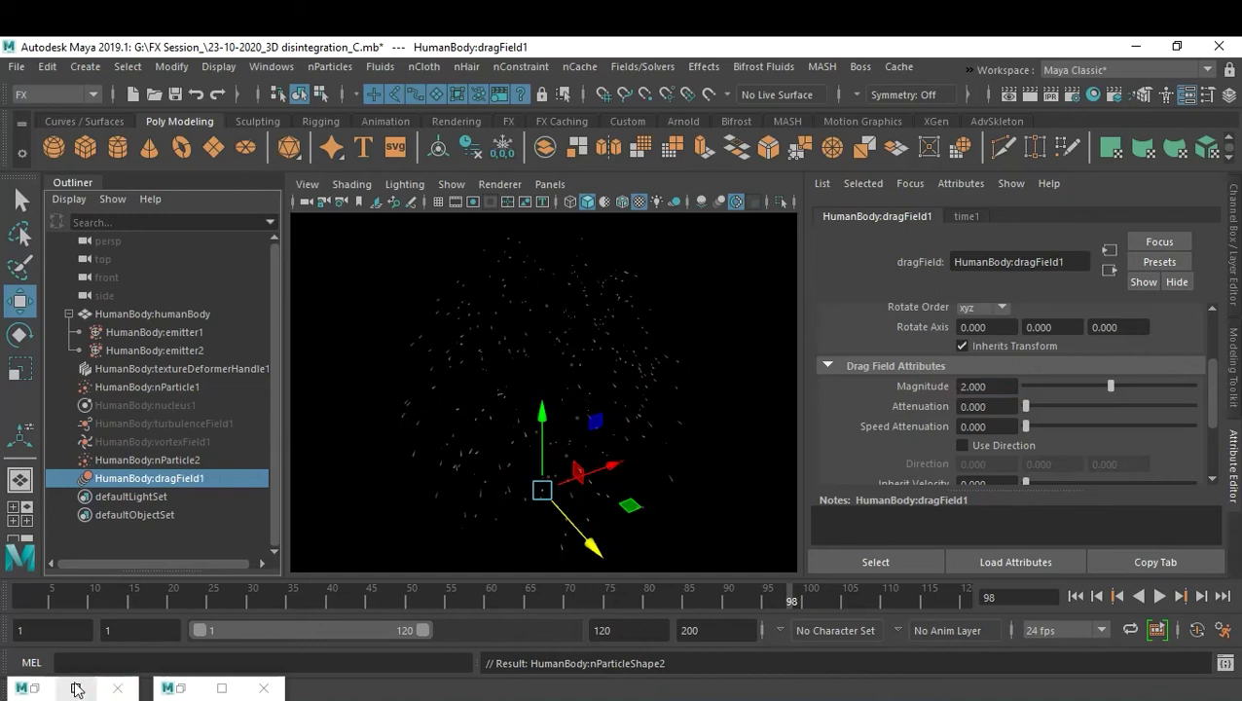
left_click(35, 688)
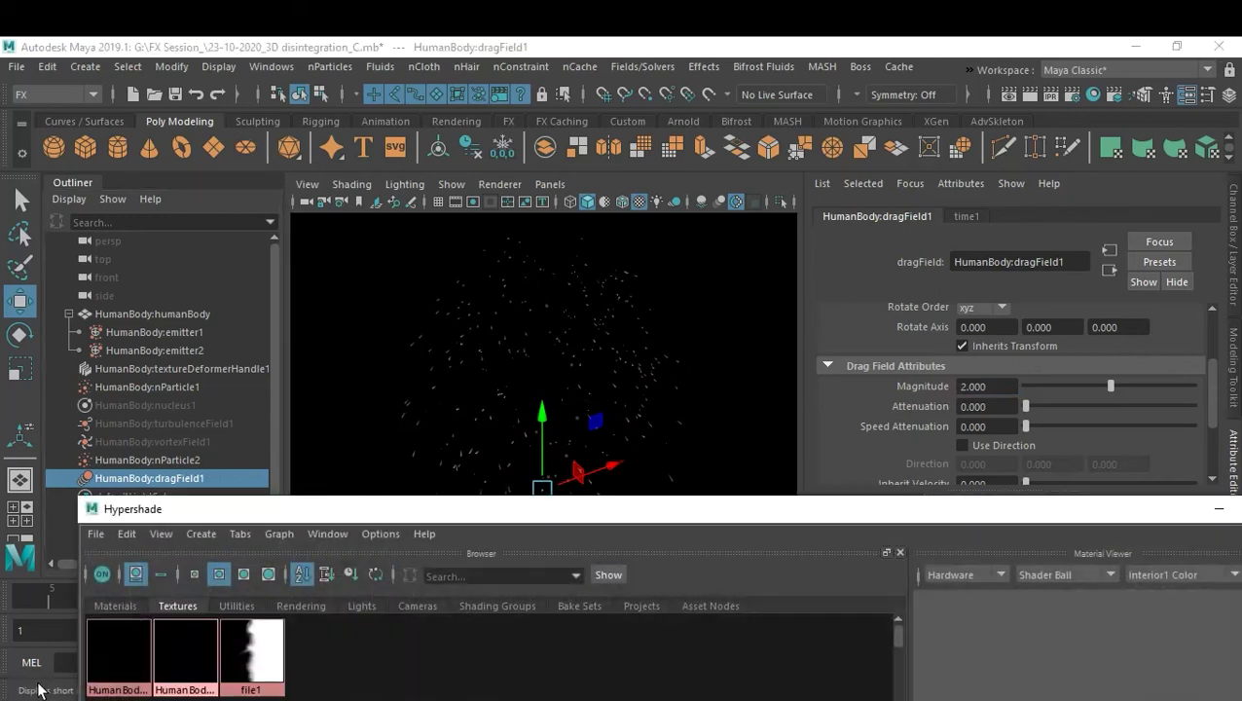
Step: Connect dragField1 to nParticle1 in the Dynamic Relationships Editor, then rewind to frame 1
left_click(1218, 508)
left_click(170, 689)
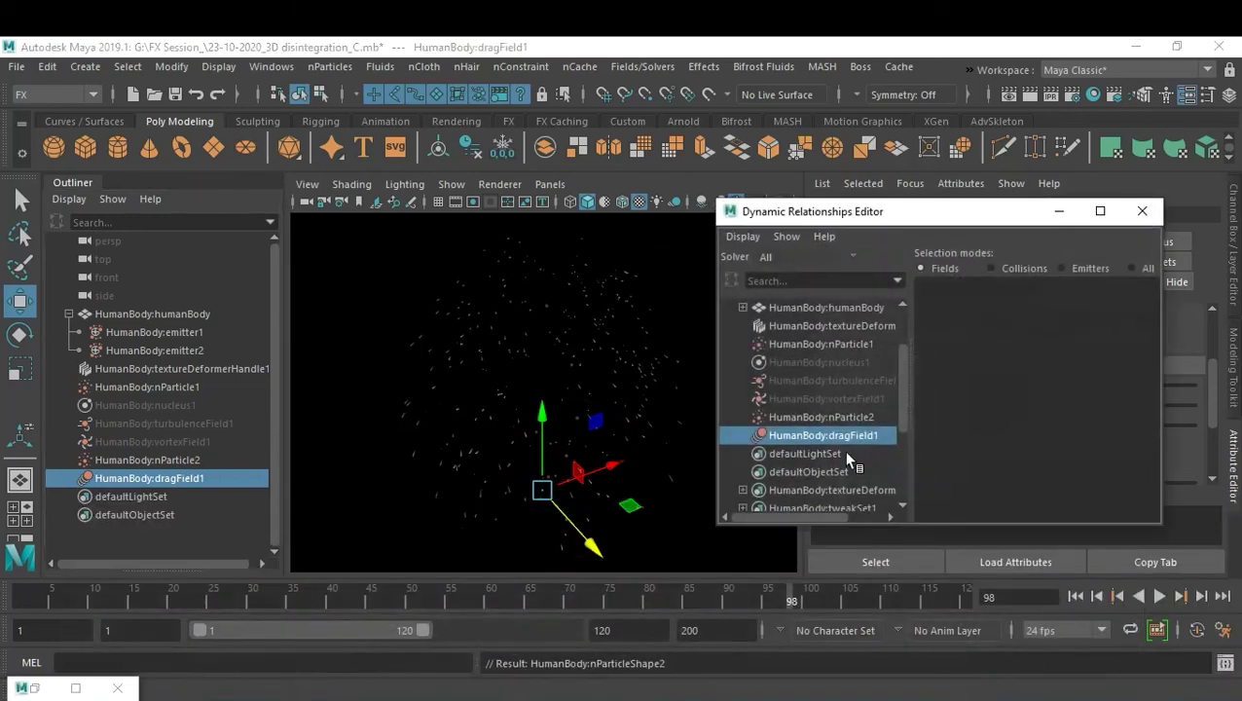
left_click(807, 416)
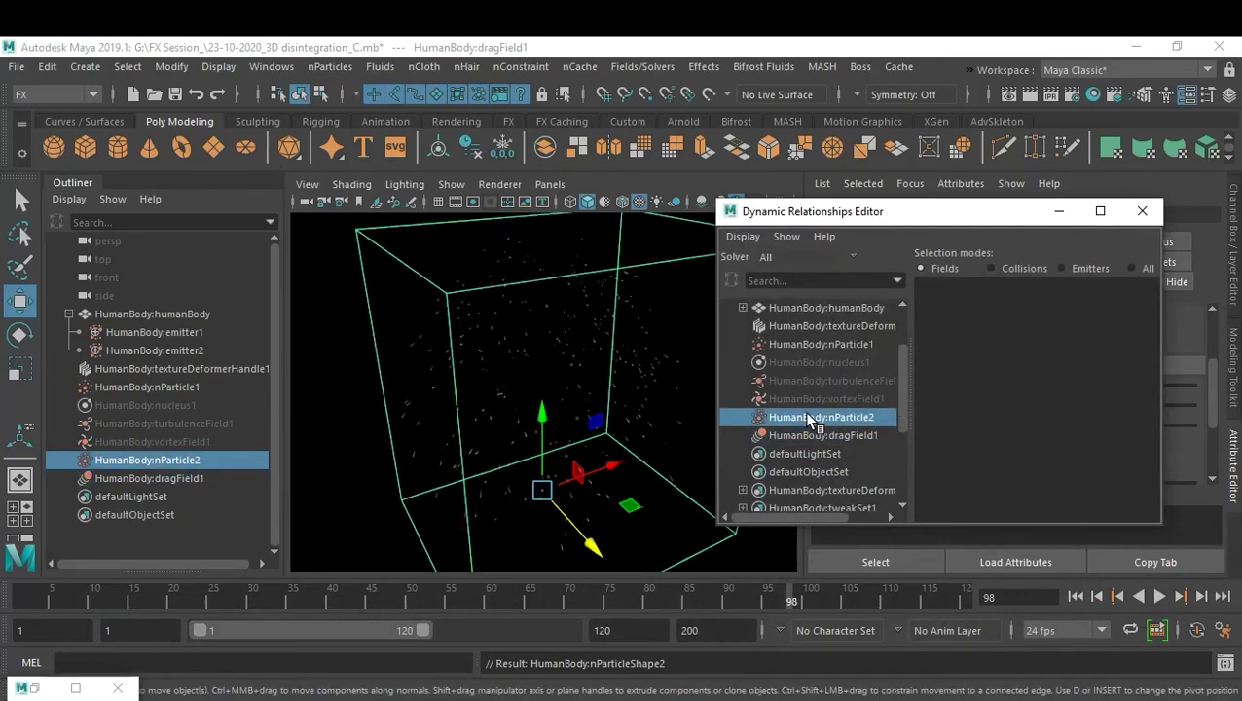
left_click(815, 343)
left_click(1024, 307)
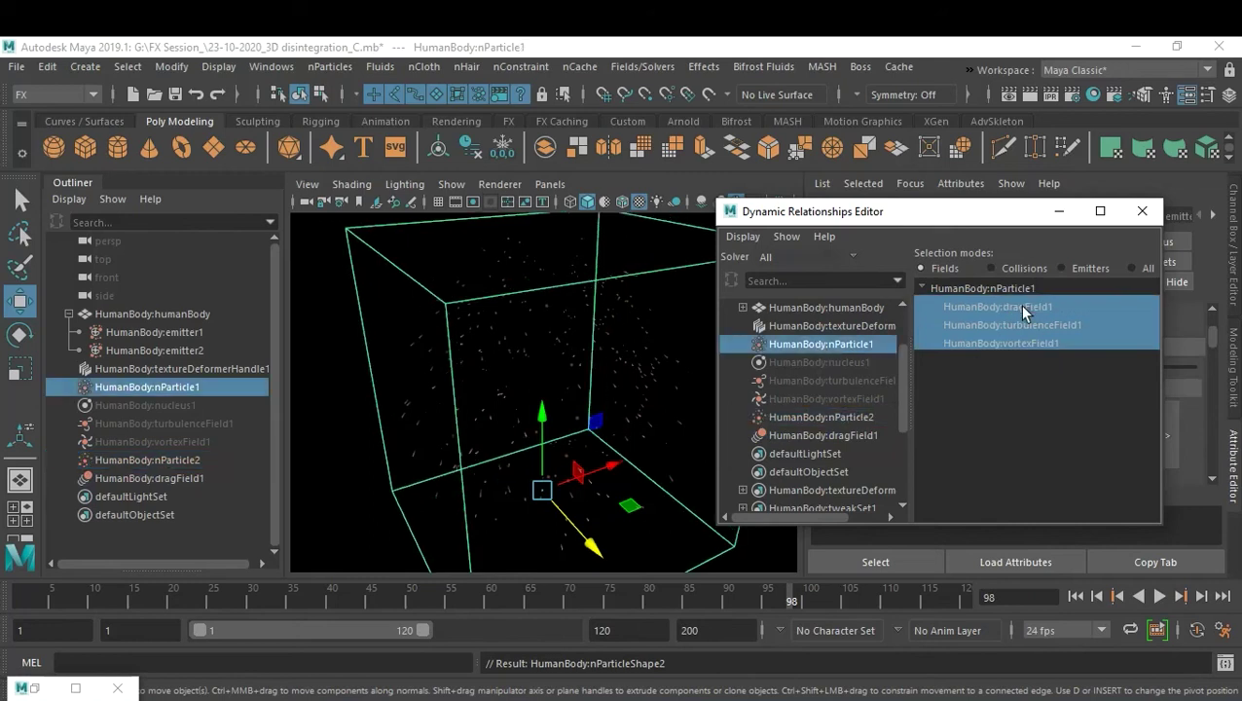
left_click(1059, 212)
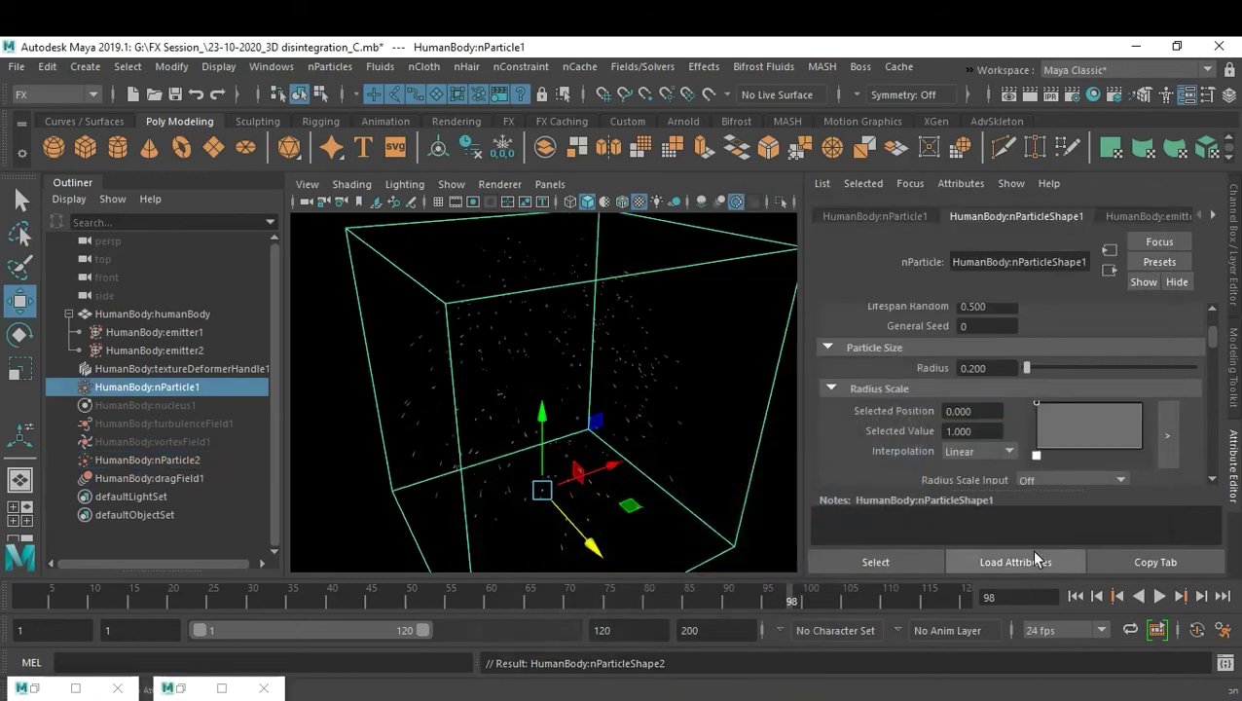
left_click(1075, 596)
Step: Play the drag-affected simulation to frame 106, rewind to frame 1, and select dragField1
left_click(760, 459)
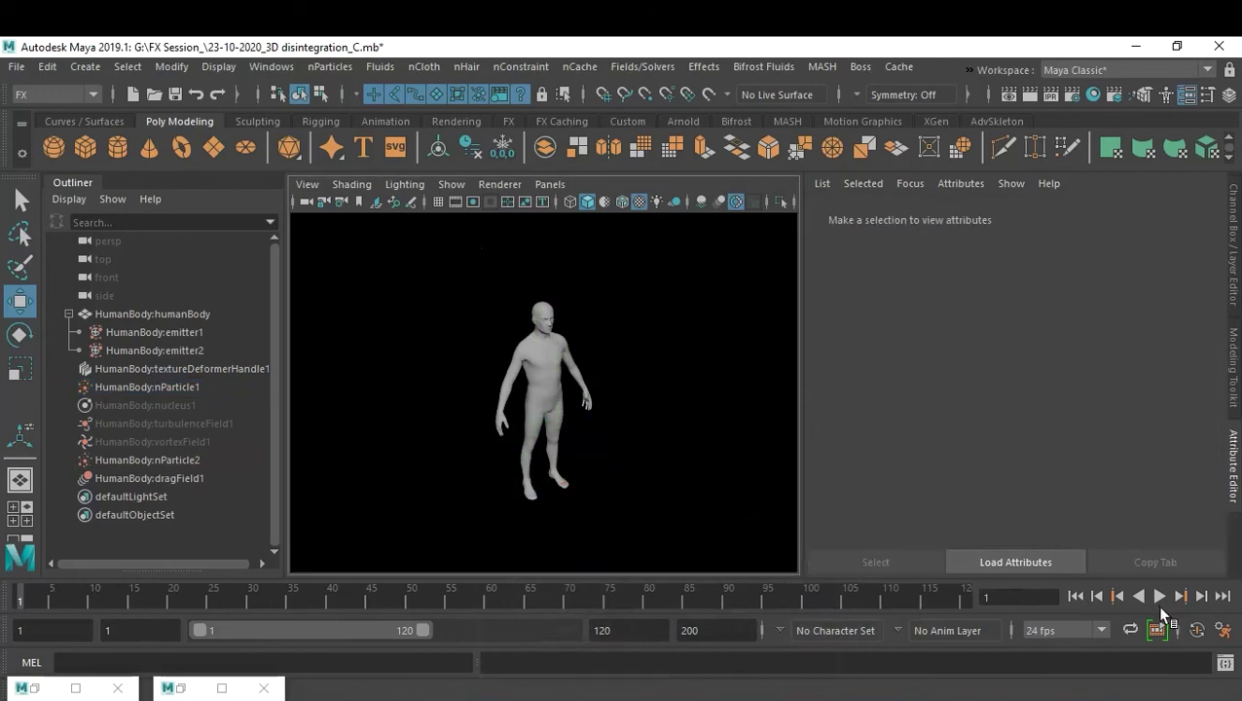
left_click(1159, 595)
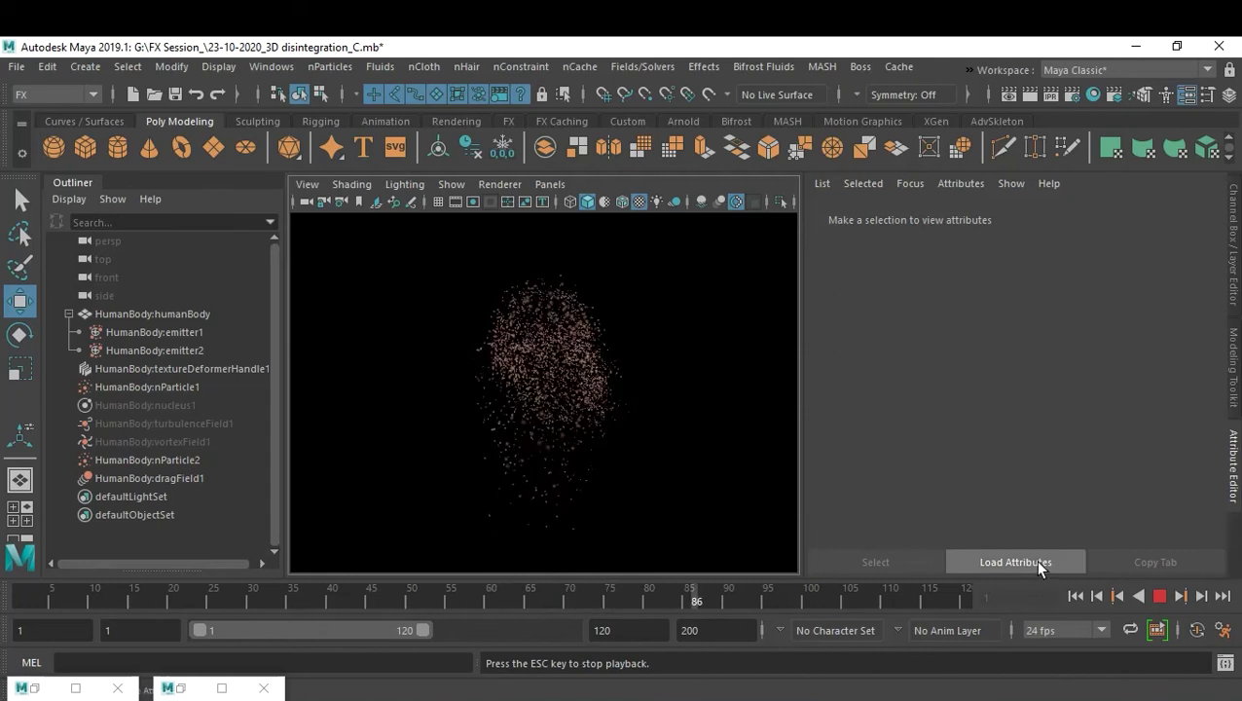
left_click(1158, 595)
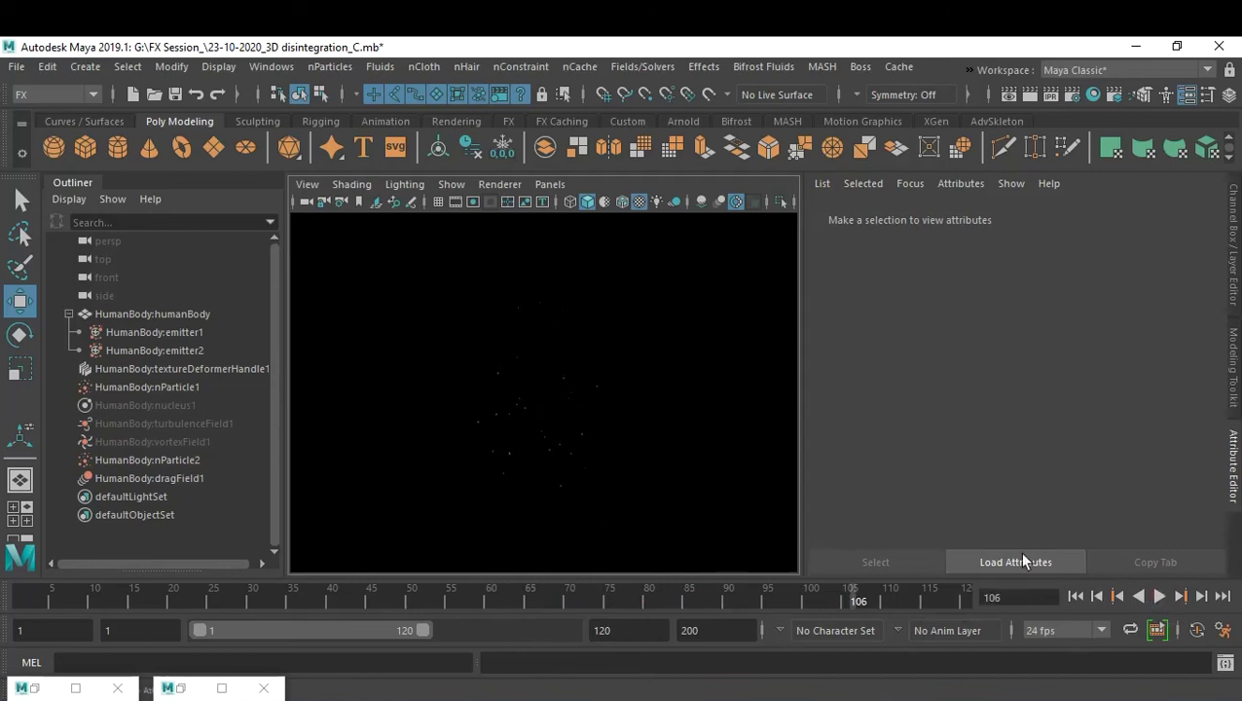
left_click(1075, 597)
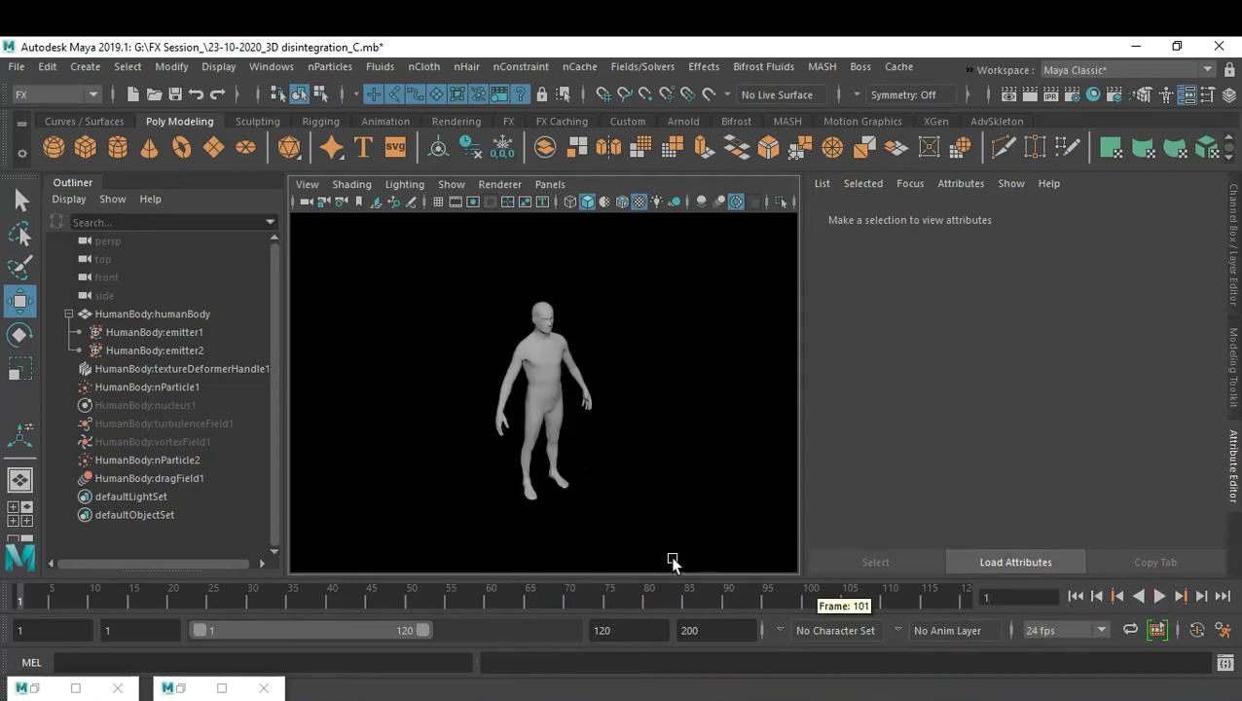
left_click(143, 478)
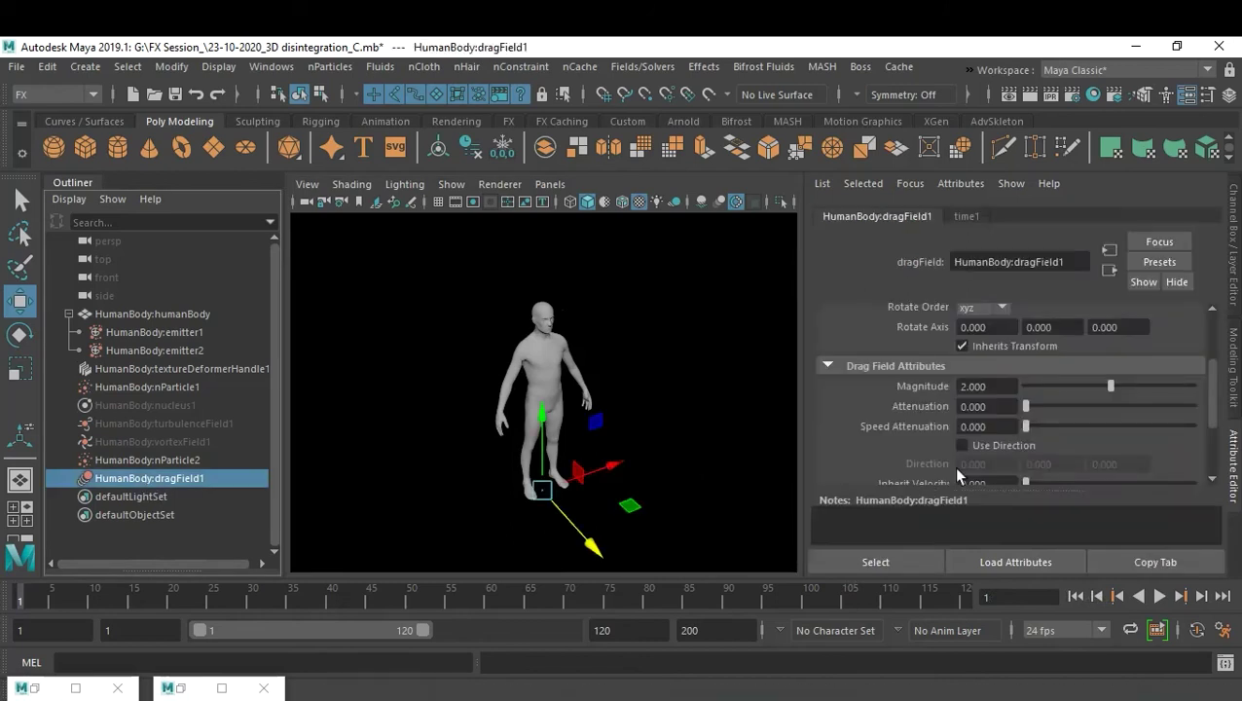
Step: Commit the drag Magnitude of 5, then switch to nucleus1 with a front view of the figure
left_click(994, 384)
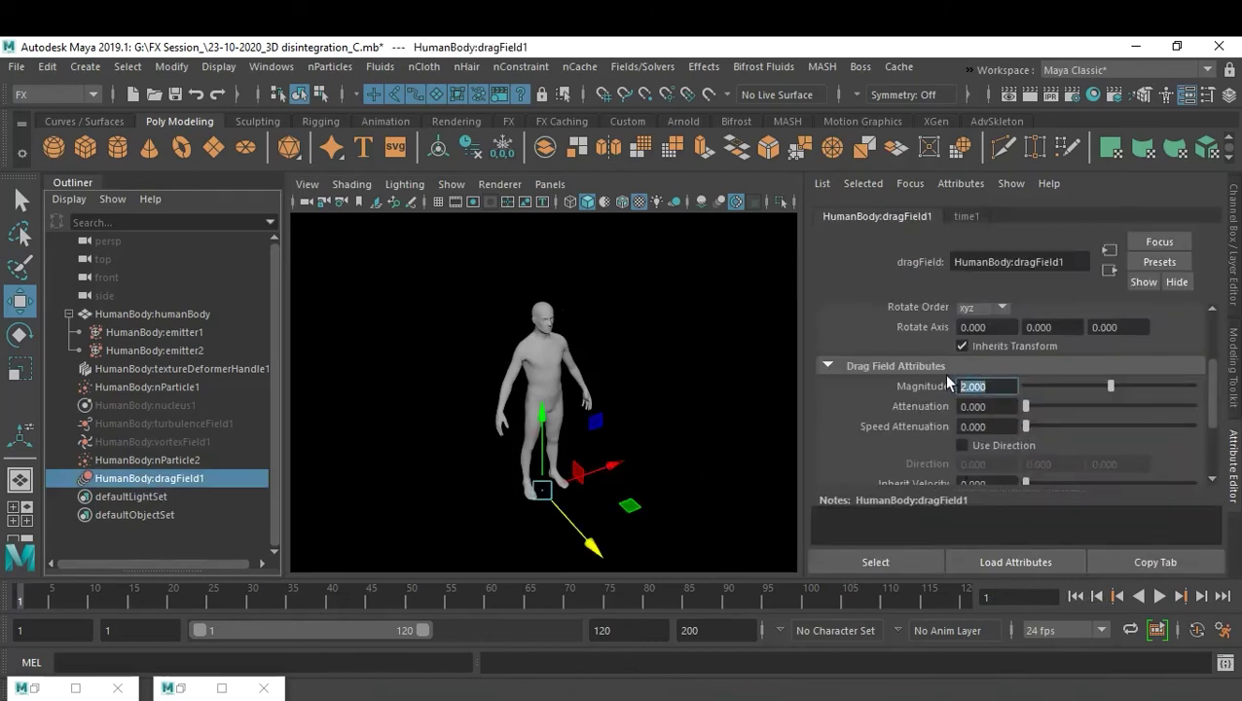
key("Return")
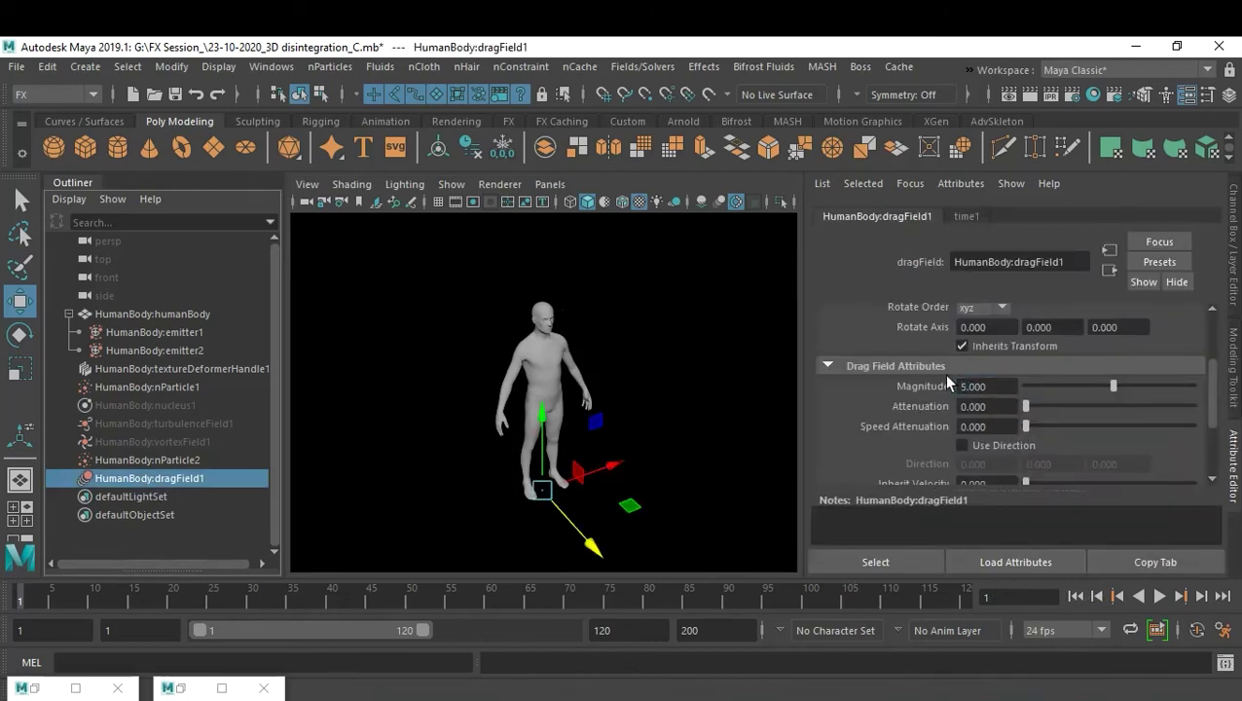
left_click(146, 404)
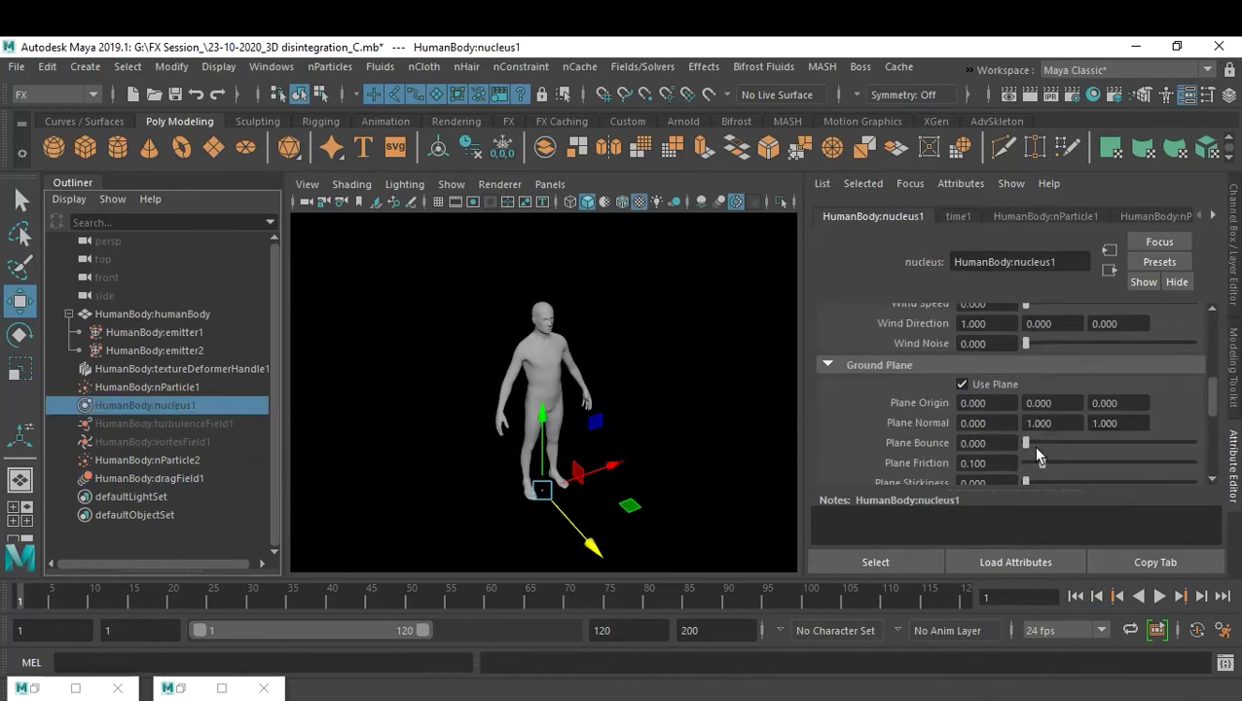
left_click_drag(694, 428, 637, 465, "alt")
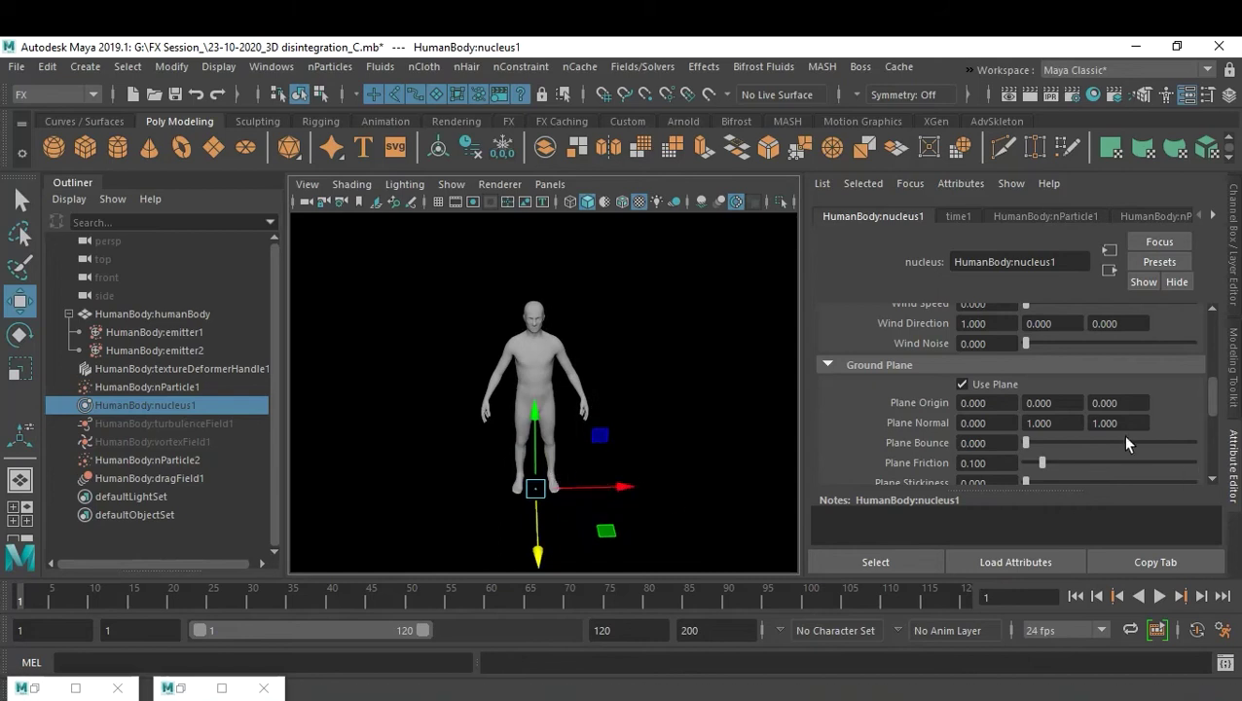
Step: Set the nucleus ground plane normal X to 1 and commit the Z value
left_click(960, 422)
type("1")
key("Return")
left_click(1128, 424)
key("Return")
Step: Select the 9.800 Gravity value under Gravity and Wind and start playback
scroll(1051, 408, "up", 3)
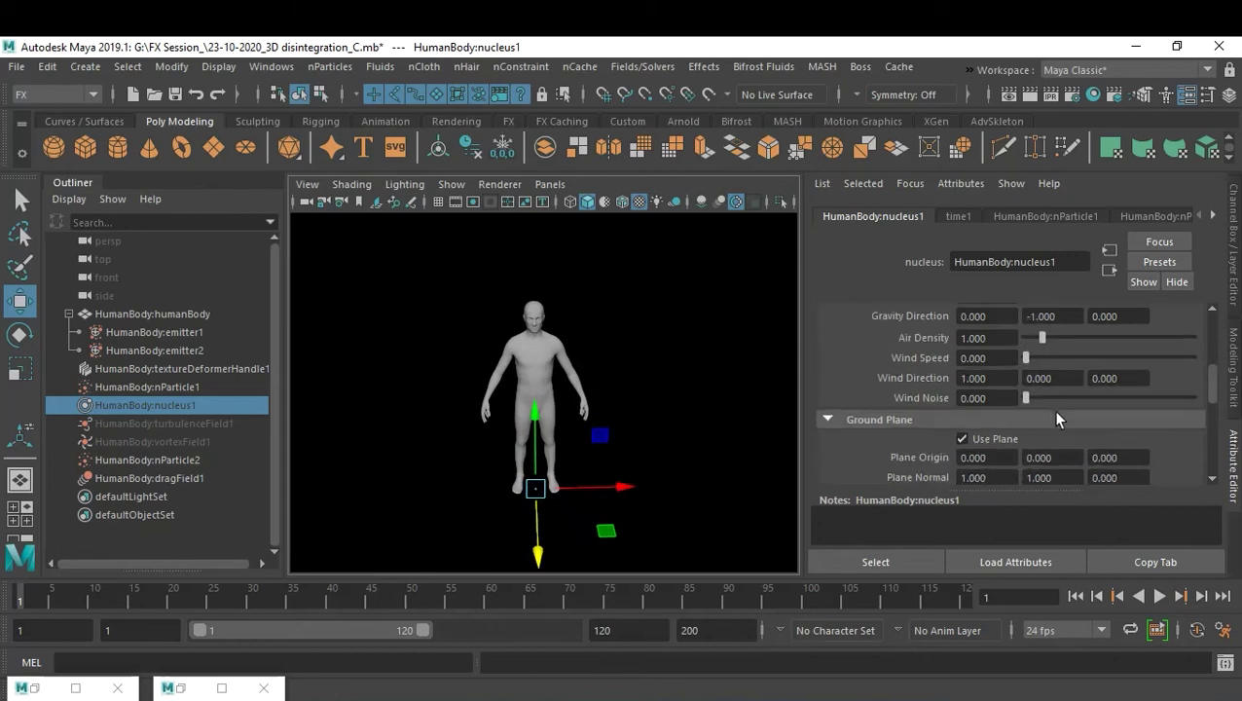
left_click_drag(1000, 355, 972, 352)
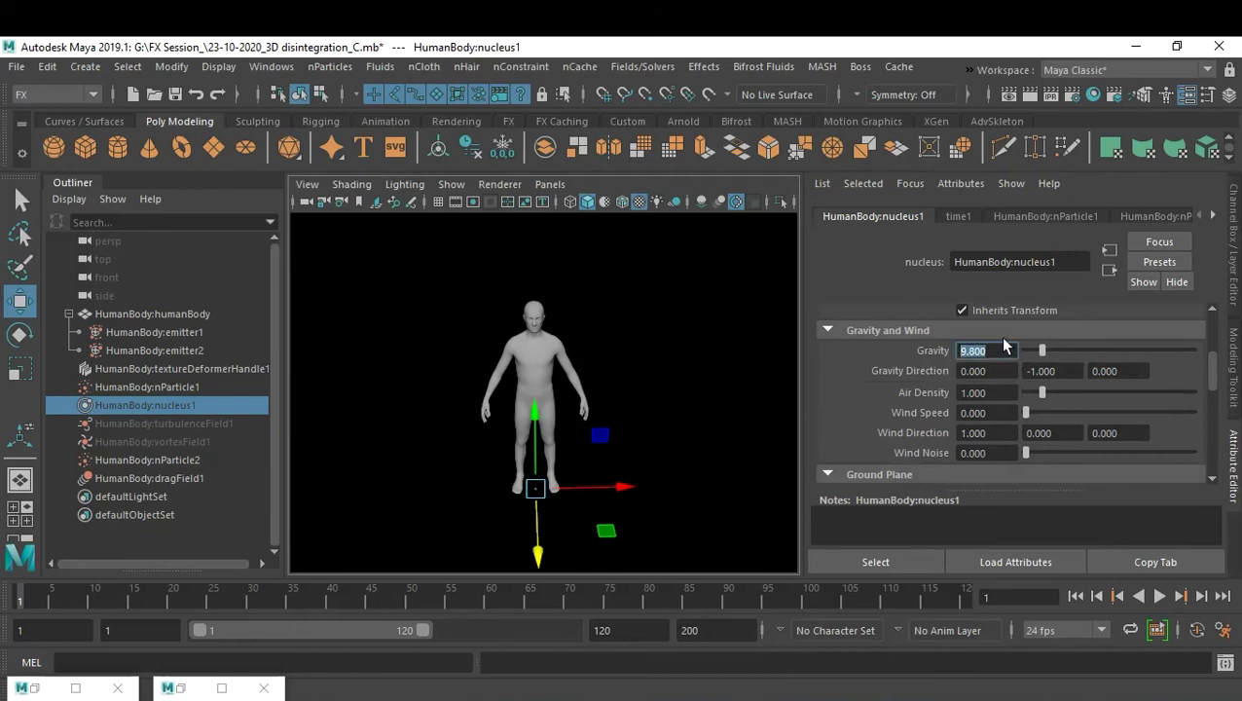
left_click(1159, 597)
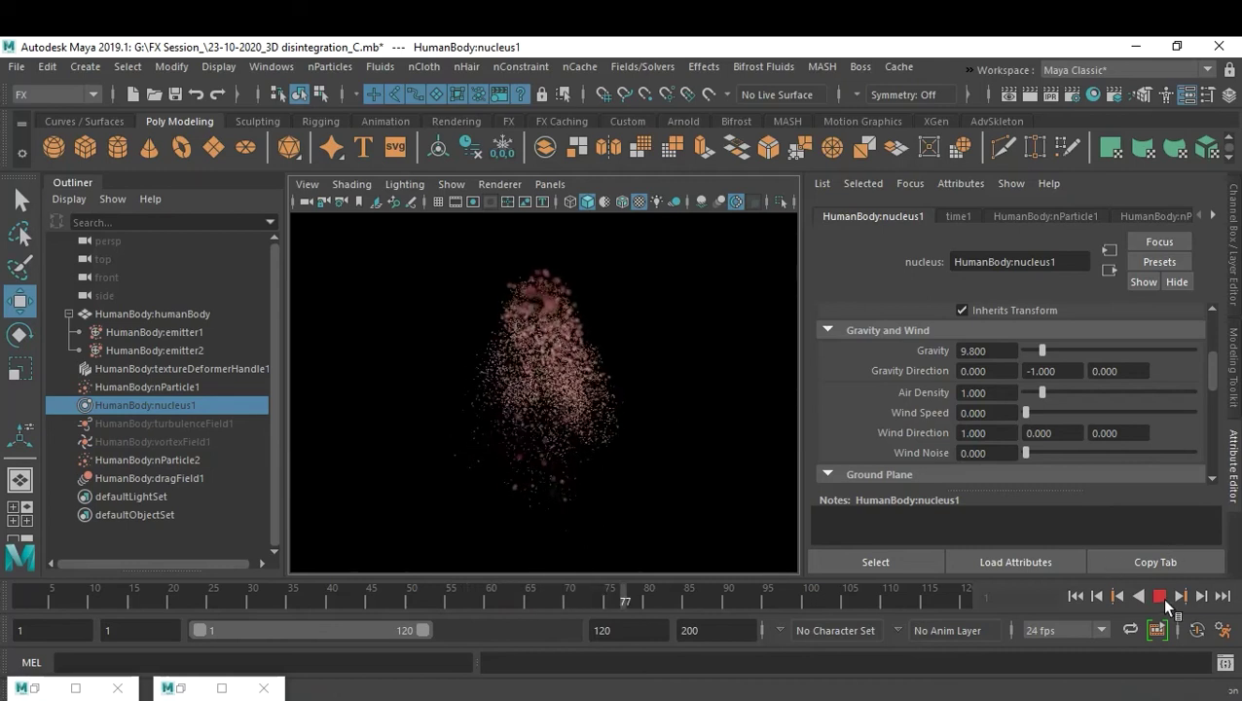
Step: Stop at frame 79 and show turbulenceField1's attributes (Magnitude 31.868, Frequency 5.495)
left_click(1160, 596)
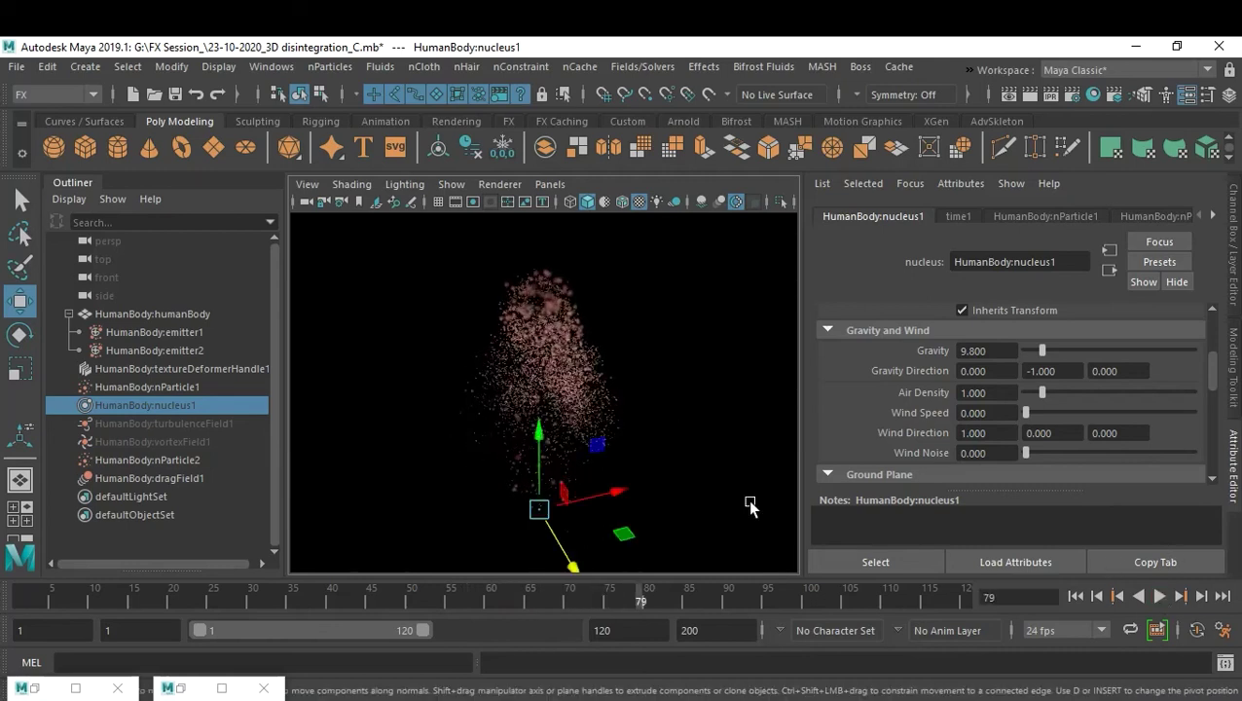
left_click(196, 426)
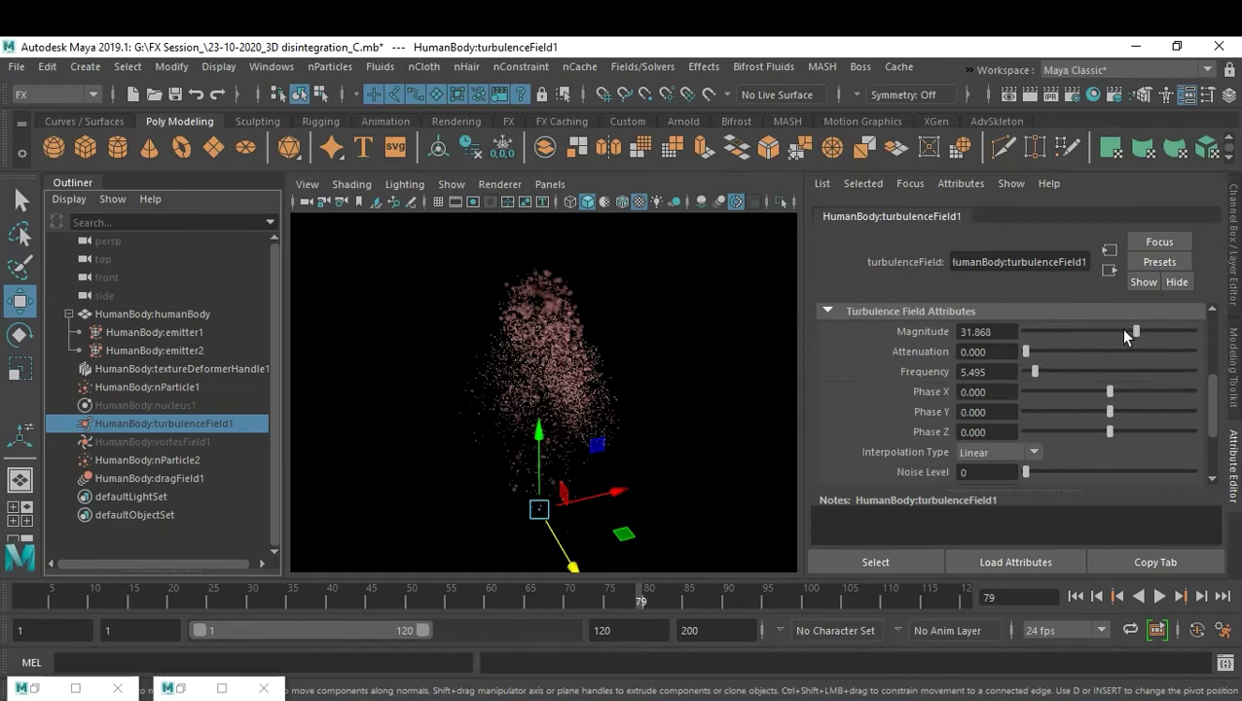
Step: Raise turbulenceField1 Magnitude to 61.538, select both fields, then deselect and replay from the start
left_click_drag(1135, 331, 1158, 332)
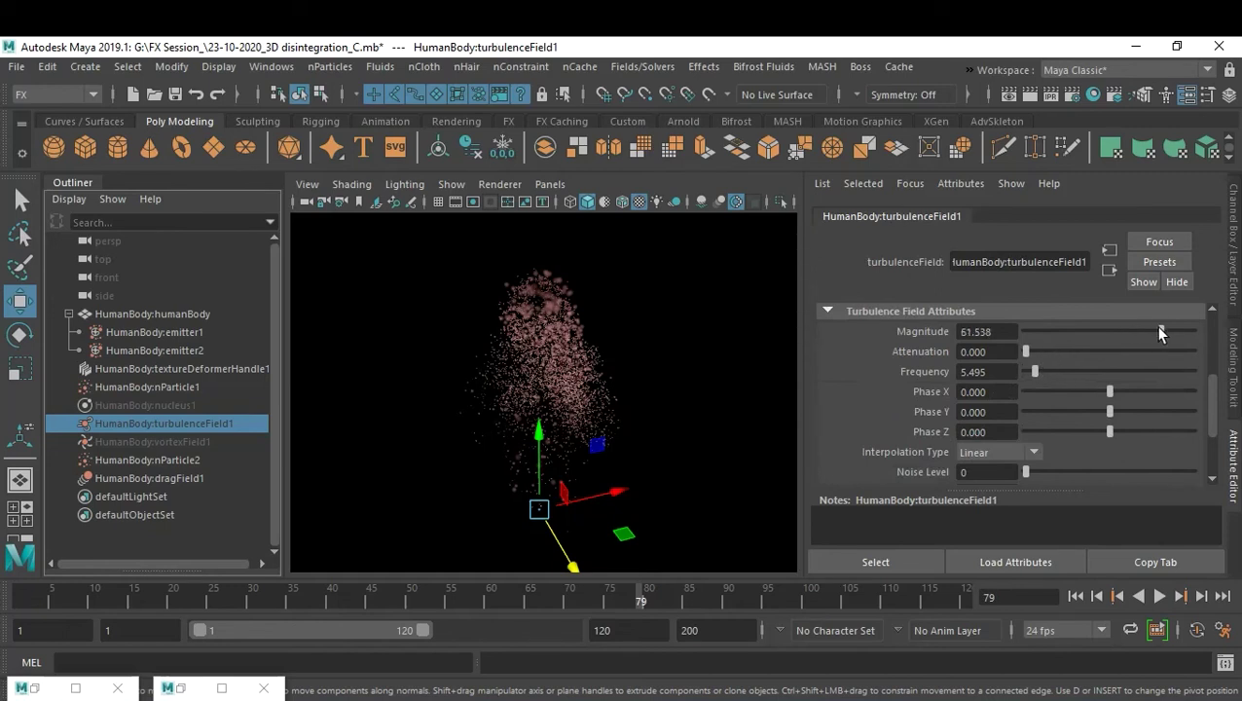
left_click(179, 442)
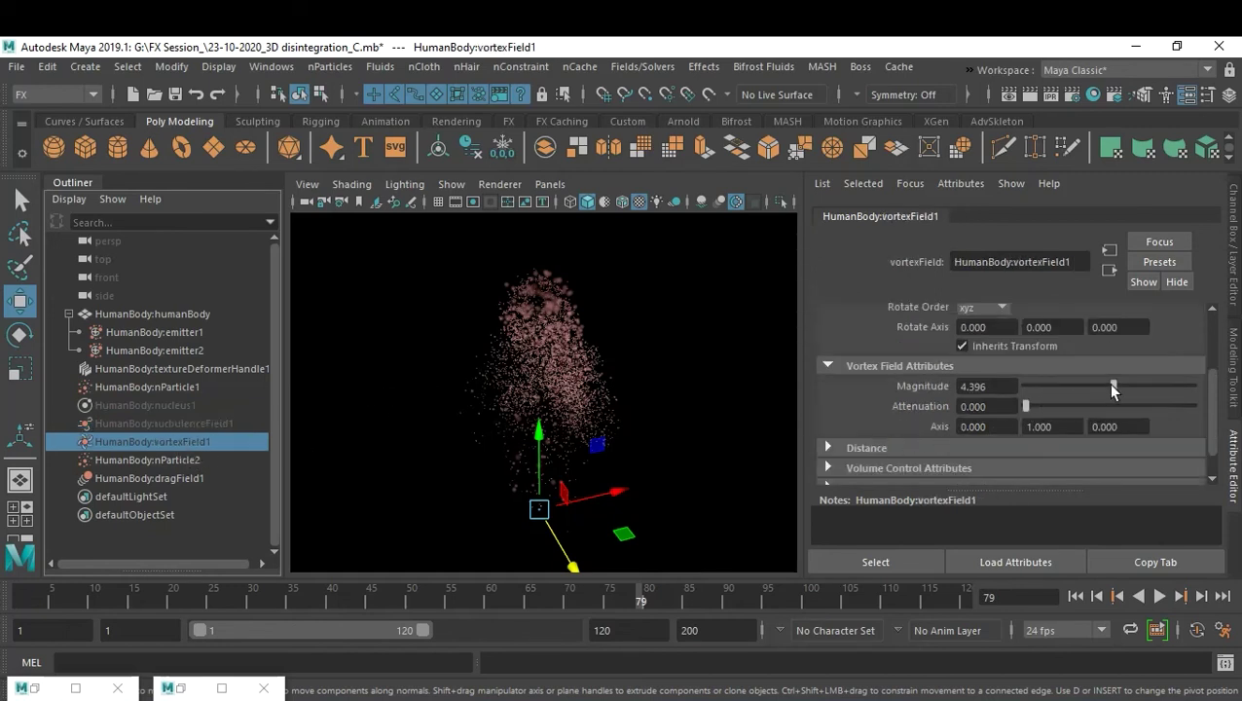
left_click(183, 424, "ctrl")
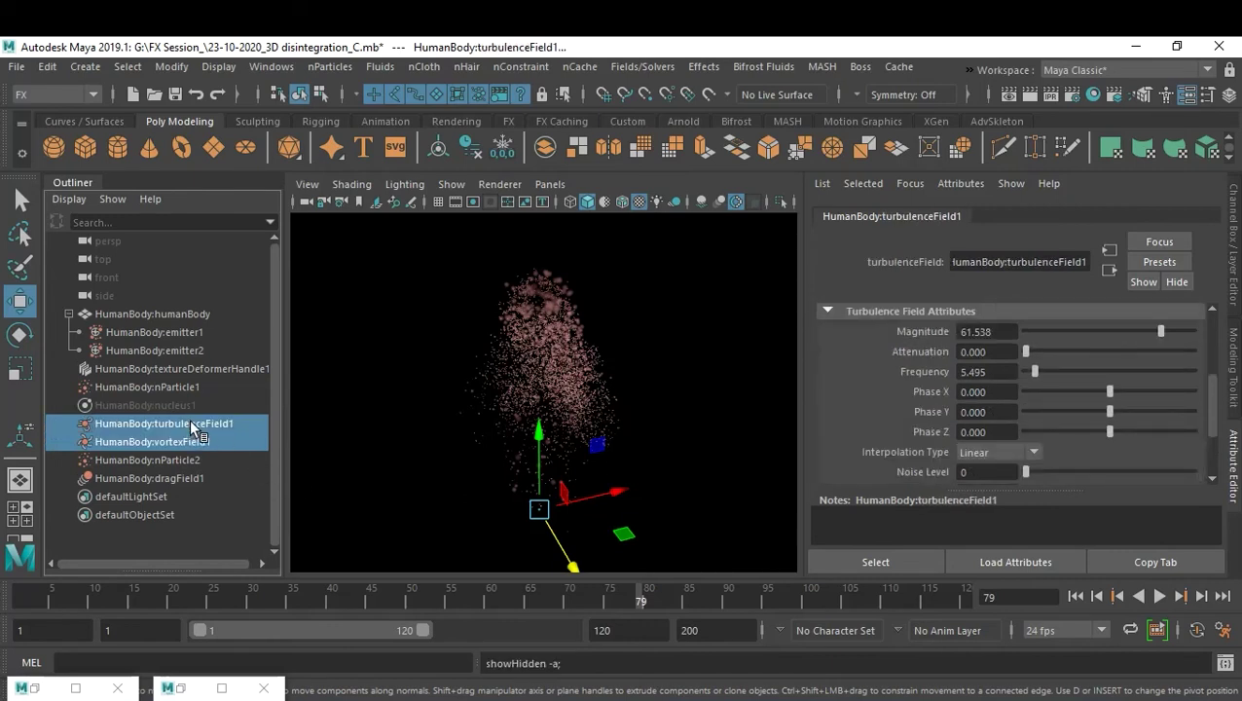
left_click(733, 383)
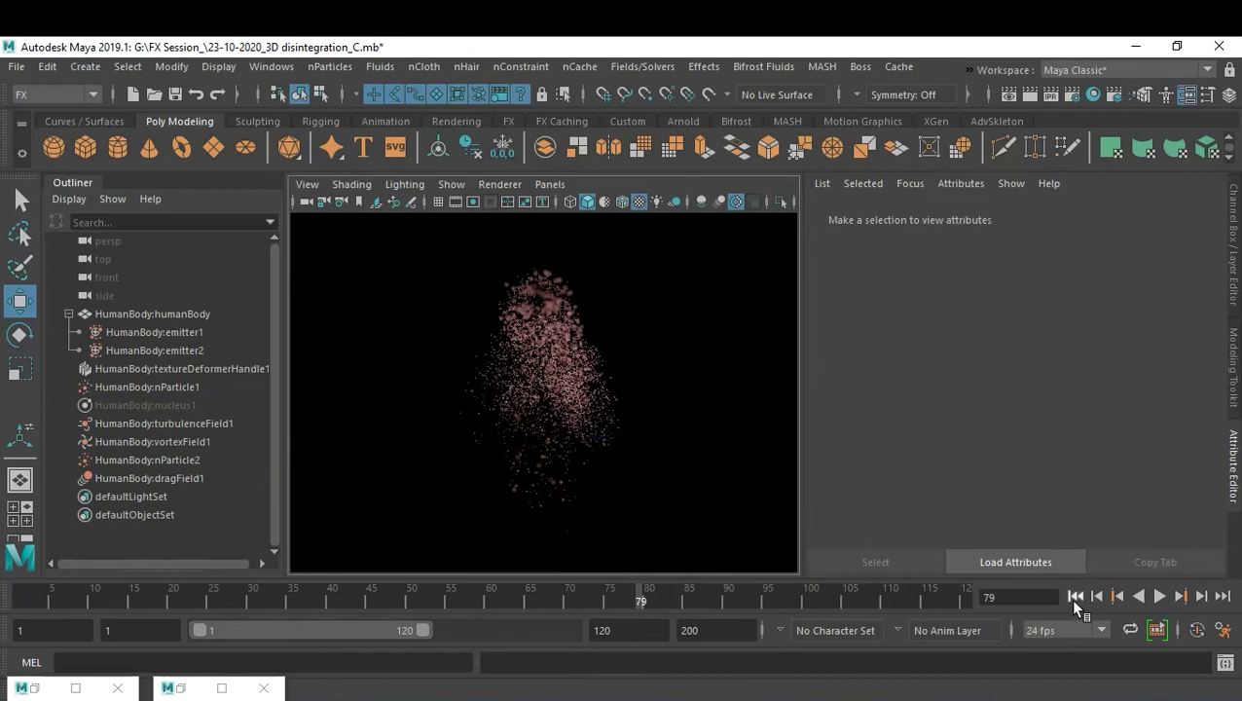
left_click(1074, 600)
Step: Replay the simulation to frame 92, rewind to frame 1, and frame a three-quarter view
left_click(1159, 595)
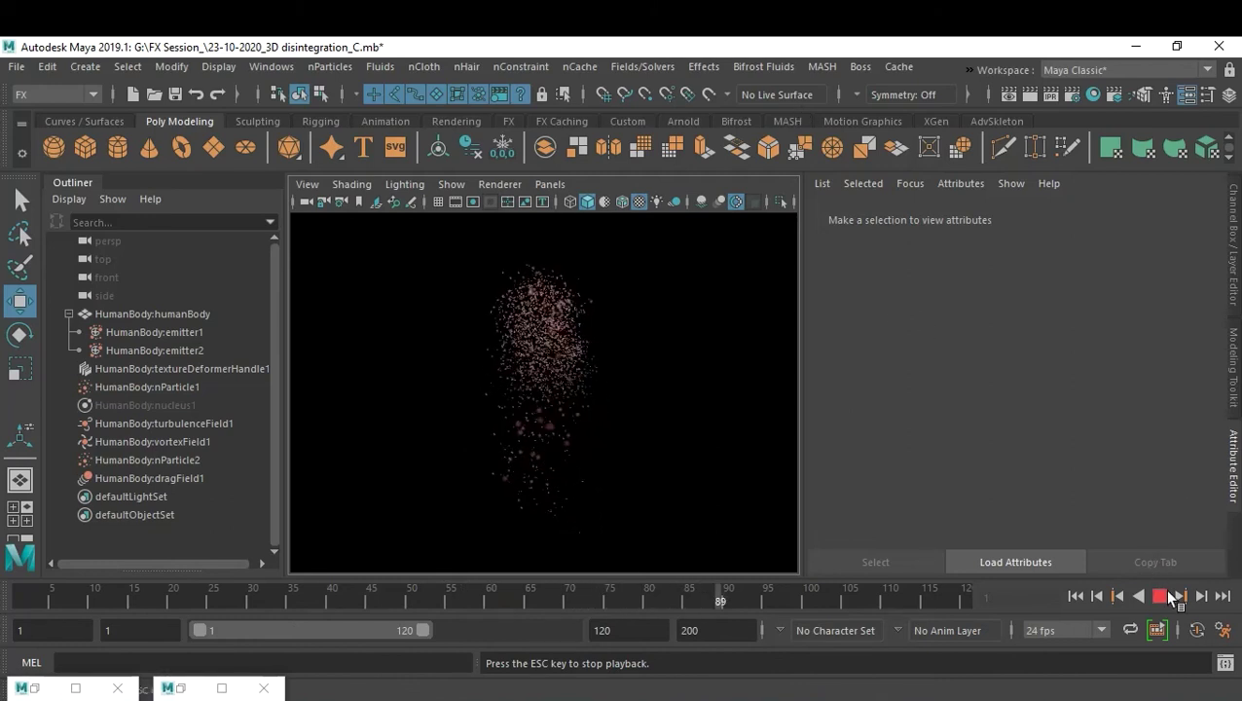
left_click(1162, 593)
left_click(1074, 596)
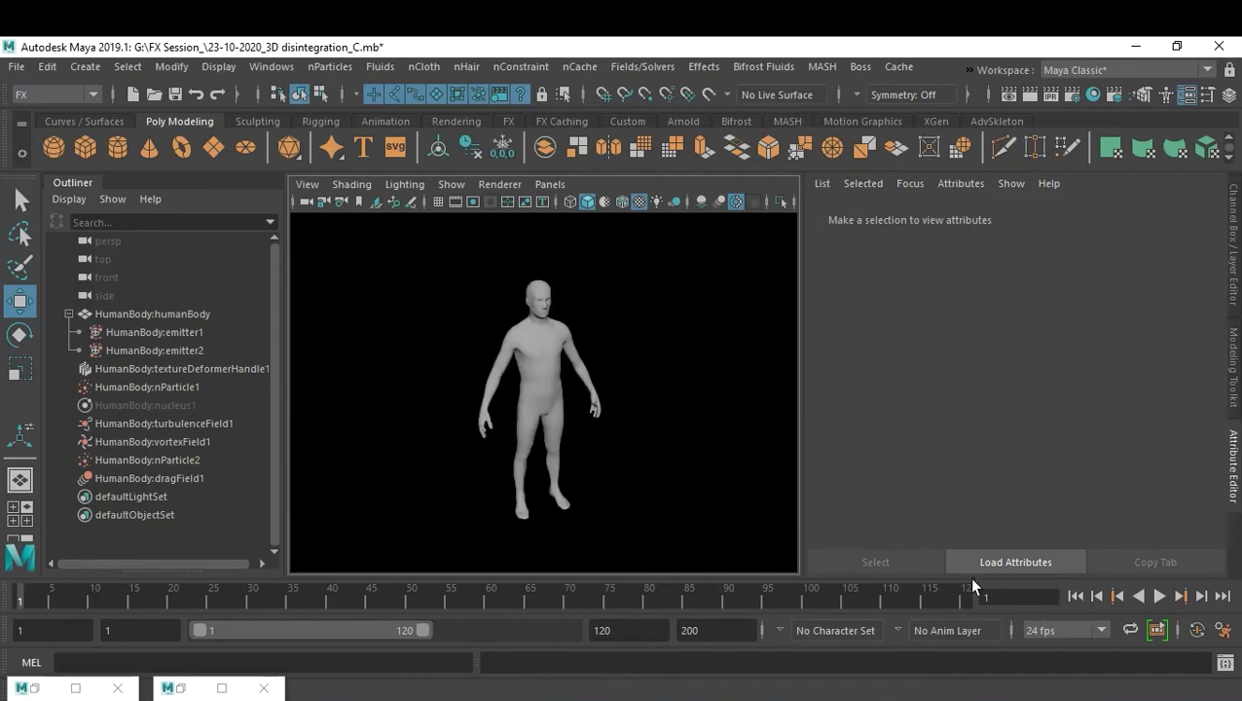
scroll(586, 368, "up", 3)
middle_click_drag(604, 324, 520, 396, "alt")
left_click_drag(521, 396, 653, 397, "alt")
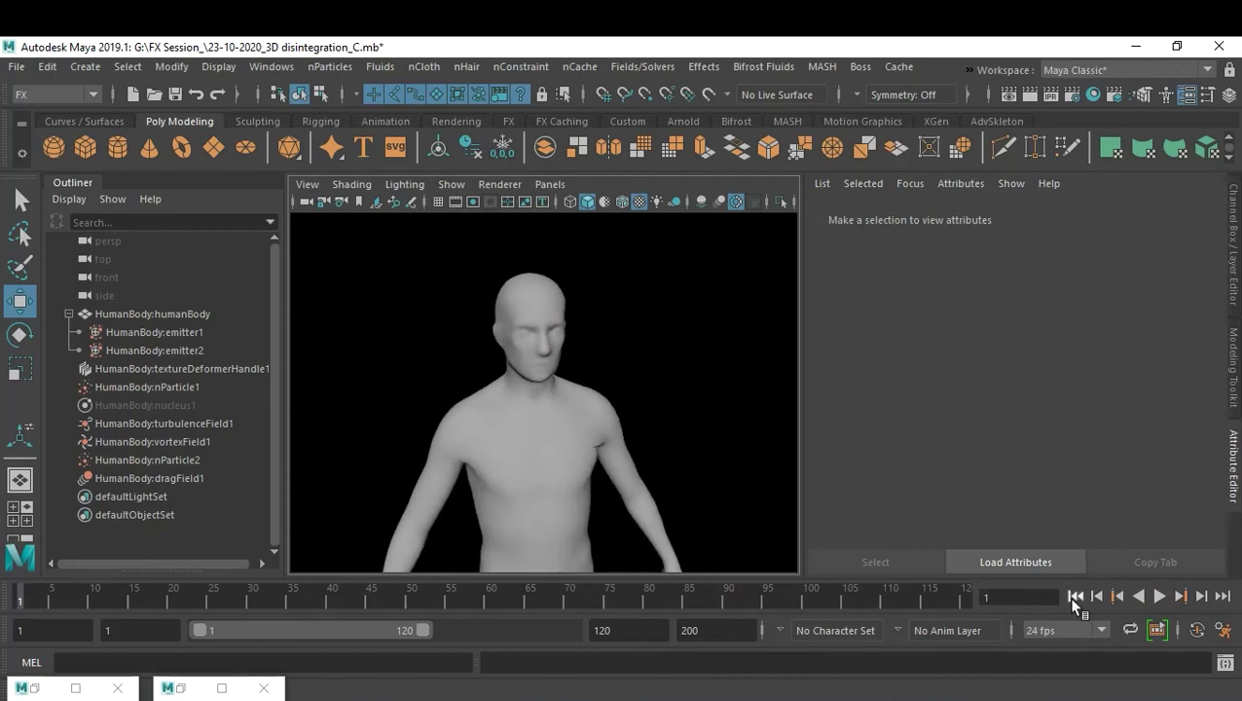
Step: Play again to frame 98, return to frame 1, reframe the figure and save the scene
left_click(1159, 595)
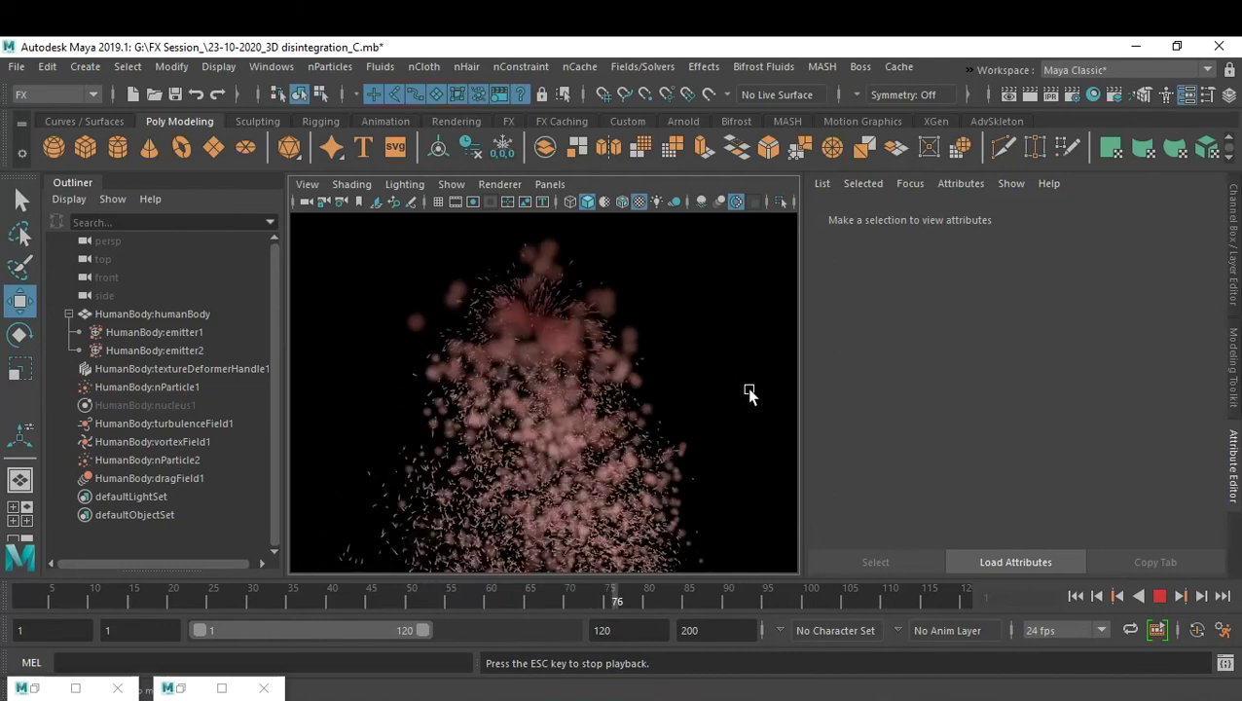
left_click(1159, 597)
left_click(1074, 597)
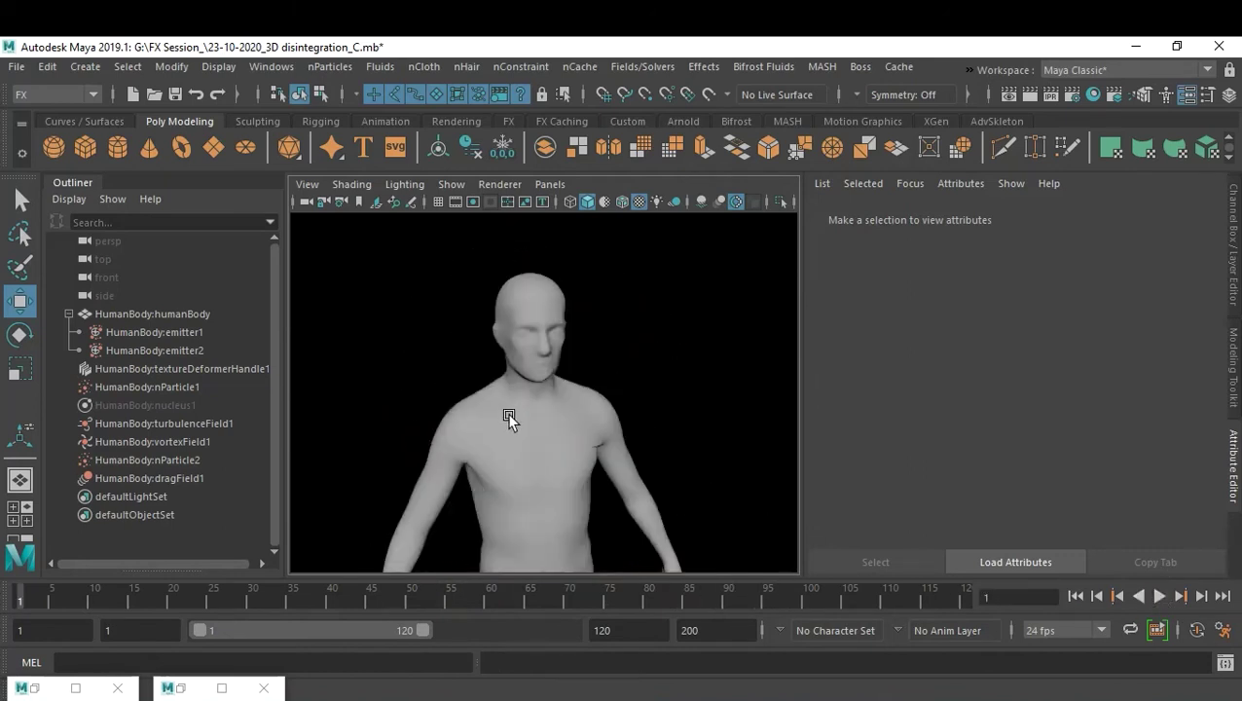
scroll(604, 416, "down", 5)
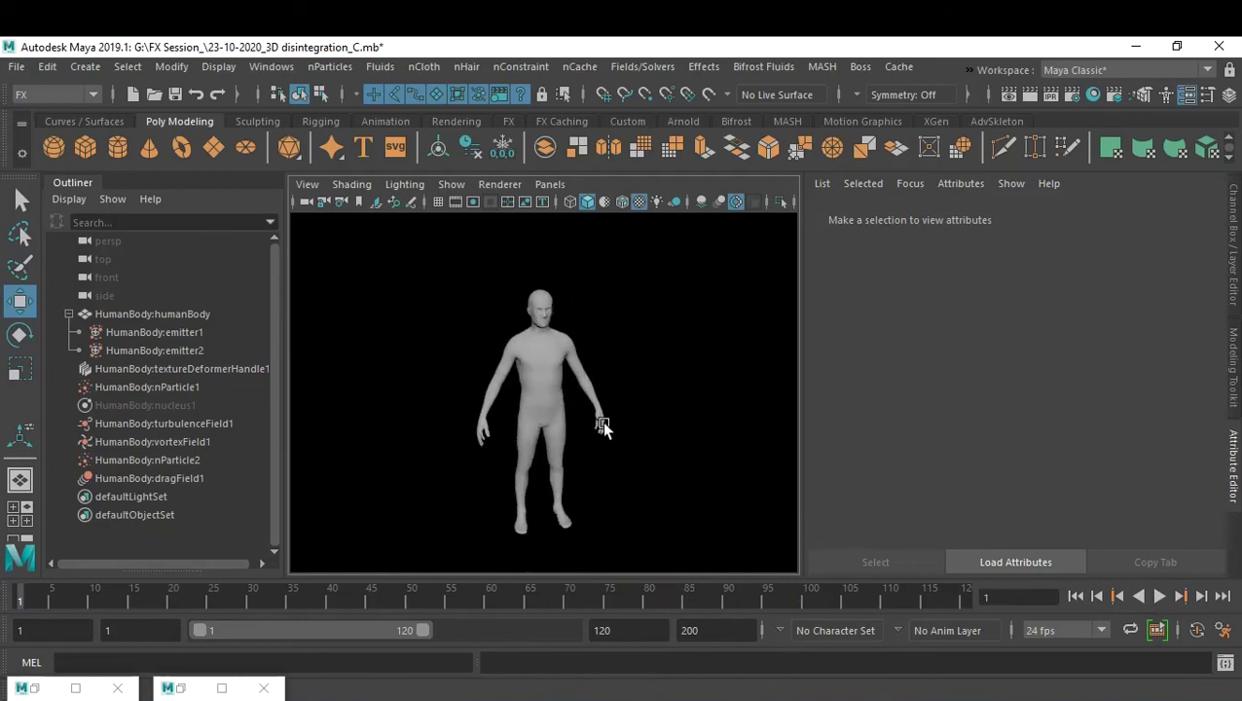
left_click_drag(603, 426, 543, 407, "alt")
left_click_drag(543, 407, 549, 409, "alt")
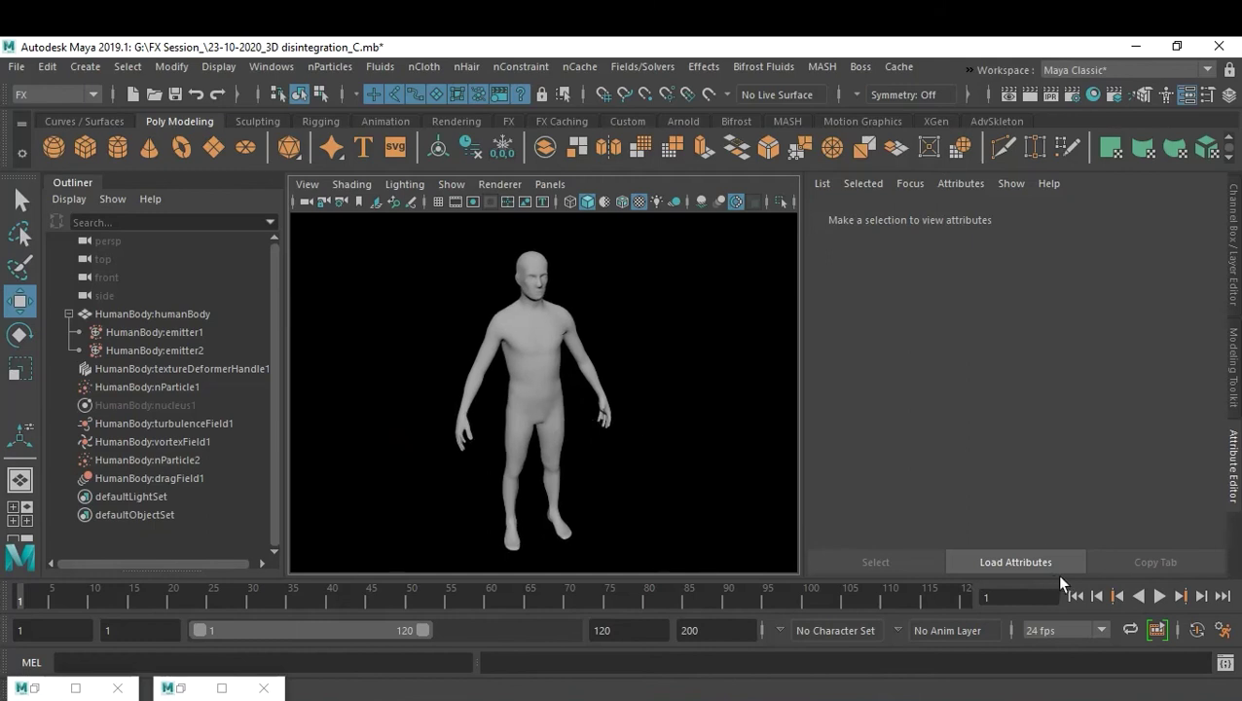
key("ctrl+s")
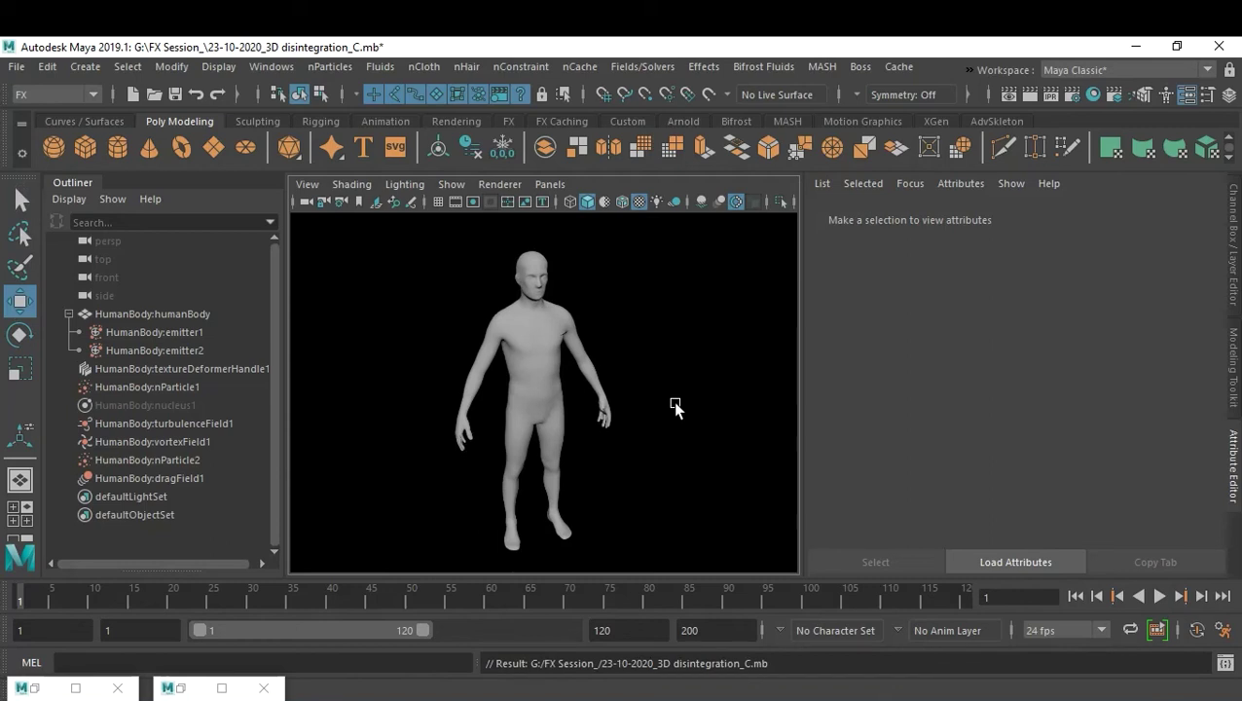
Step: Select the body mesh and scroll its Attribute Editor tabs to reveal the lambert2 material
left_click(542, 362)
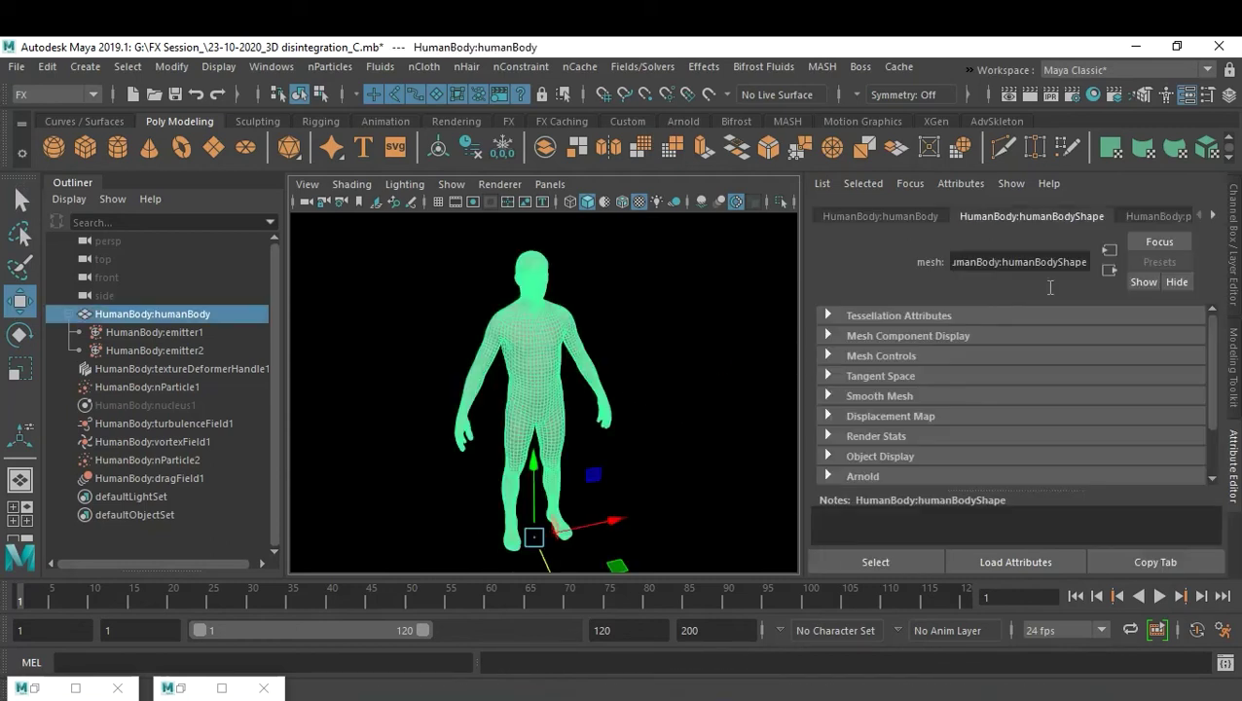
left_click(1215, 215)
left_click(1215, 215)
left_click(1215, 215)
left_click(1215, 215)
left_click(1215, 215)
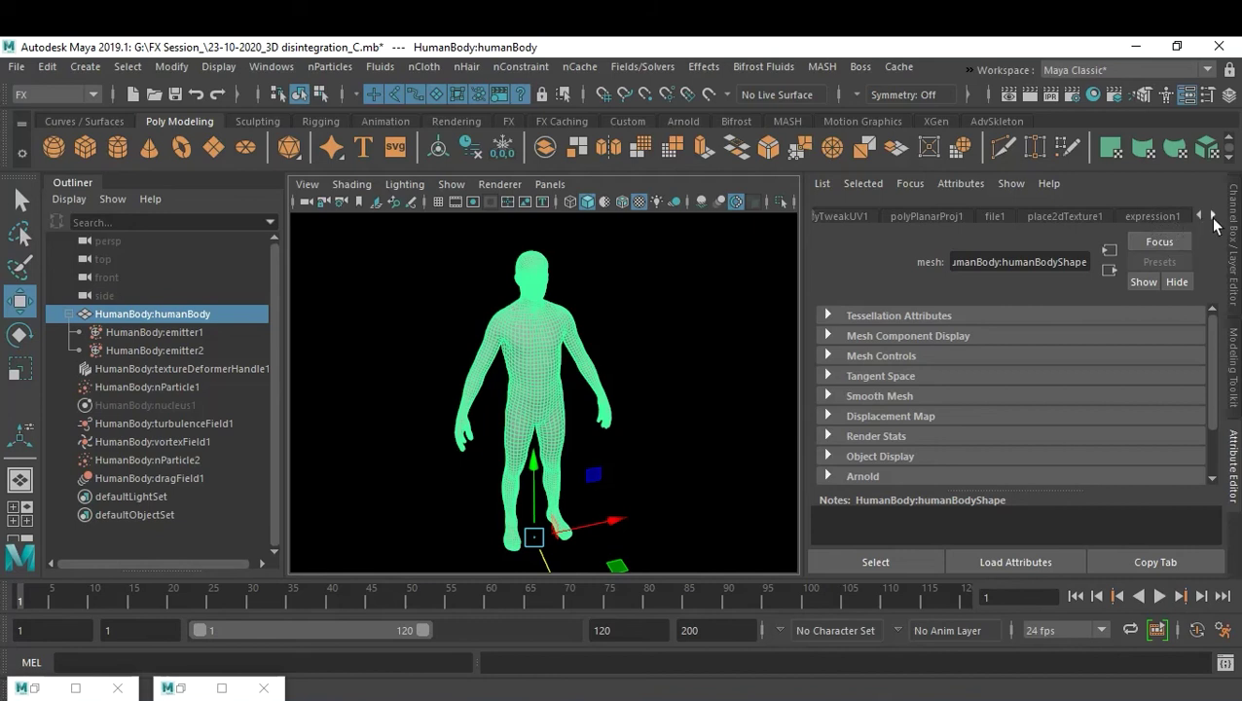
left_click(695, 318)
left_click(572, 339)
left_click(1213, 216)
left_click(1212, 216)
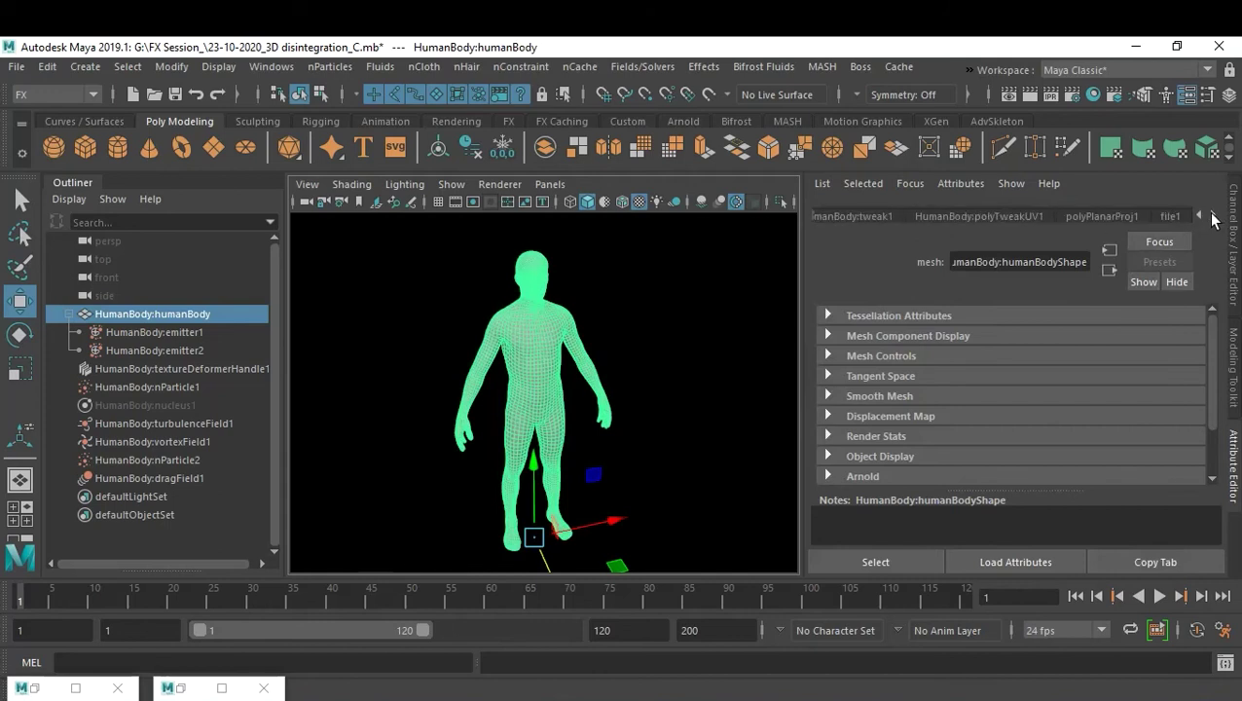
left_click(1212, 216)
left_click(1213, 216)
left_click(1213, 216)
left_click(1212, 216)
left_click(1213, 216)
Step: Show lambert2's attributes and close the Dynamic Relationships window
left_click(1163, 216)
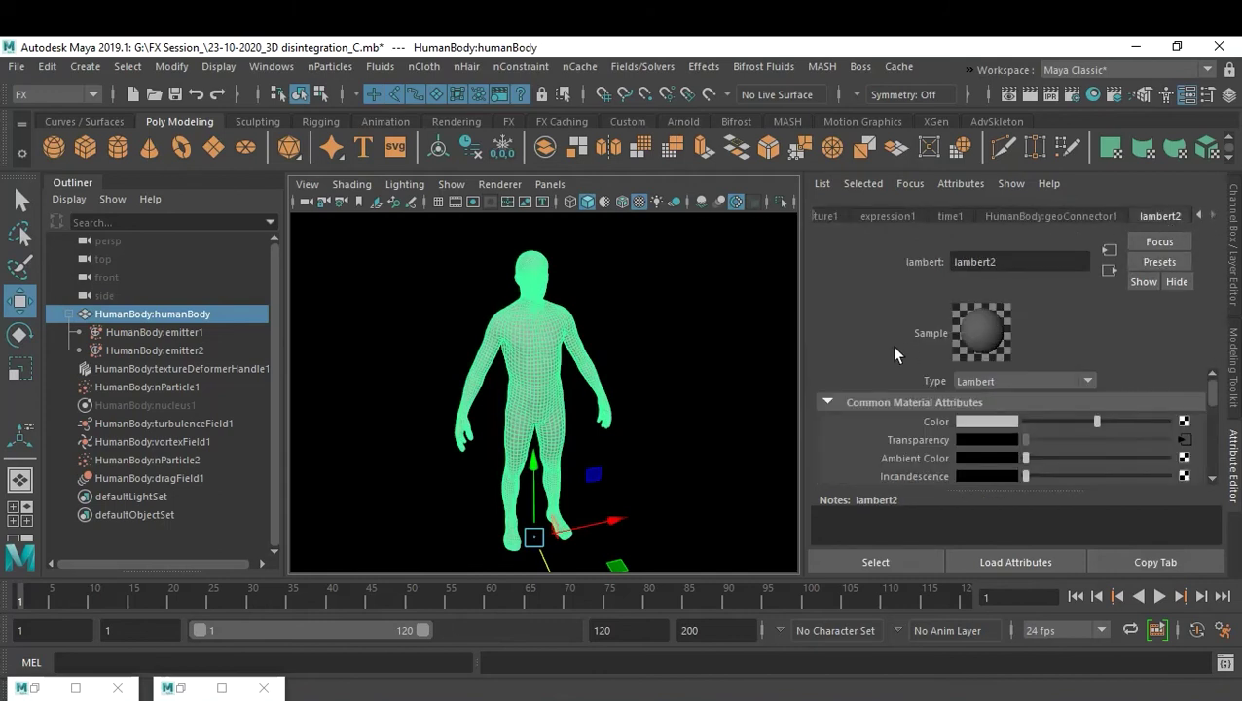
scroll(1073, 446, "down", 2)
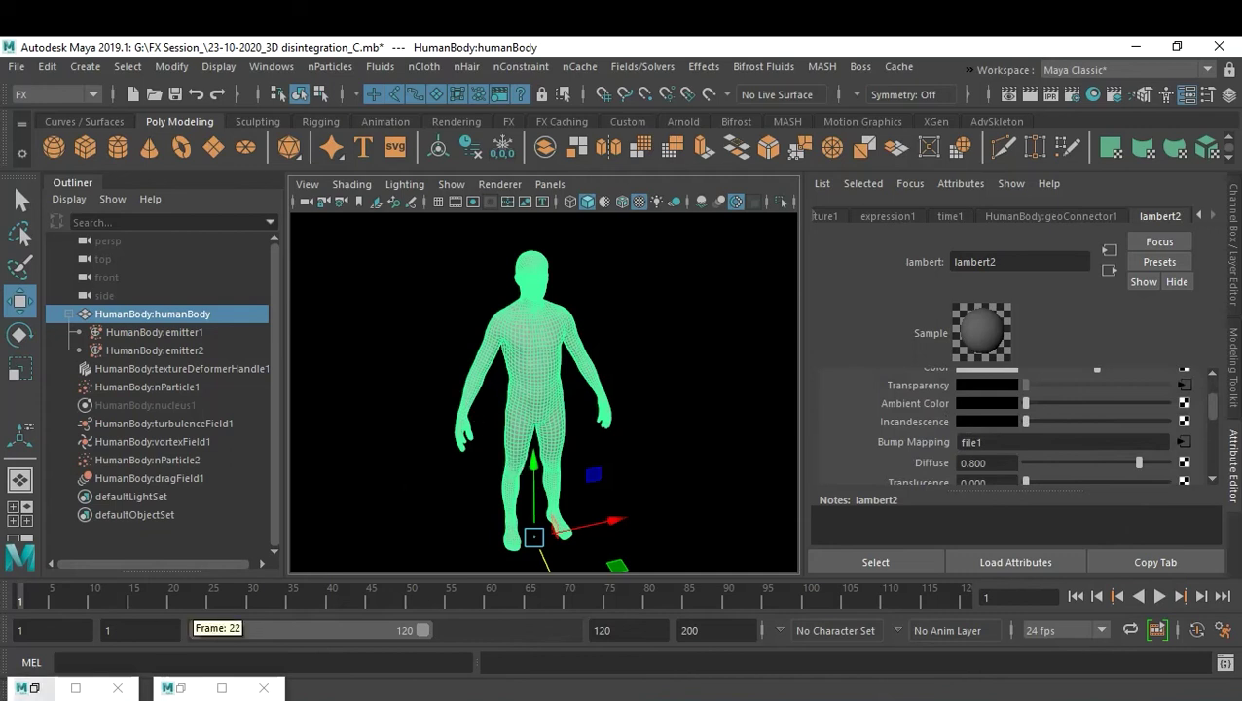
left_click(177, 688)
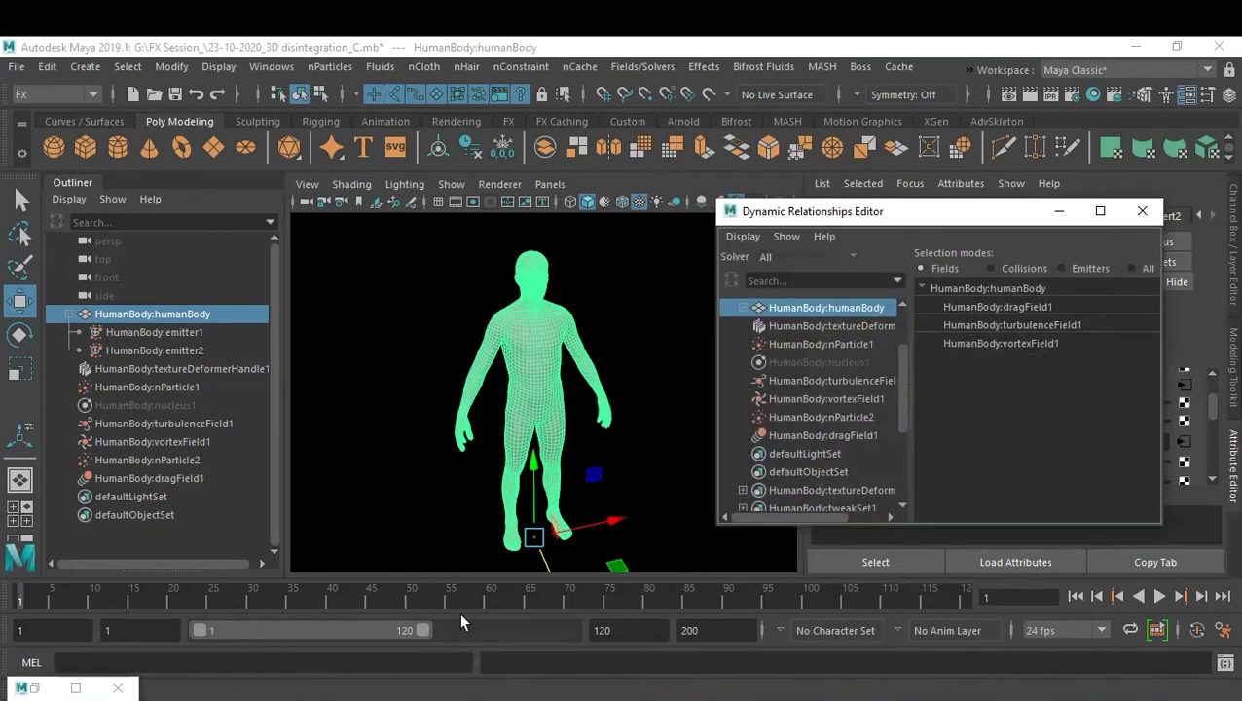
left_click(1141, 210)
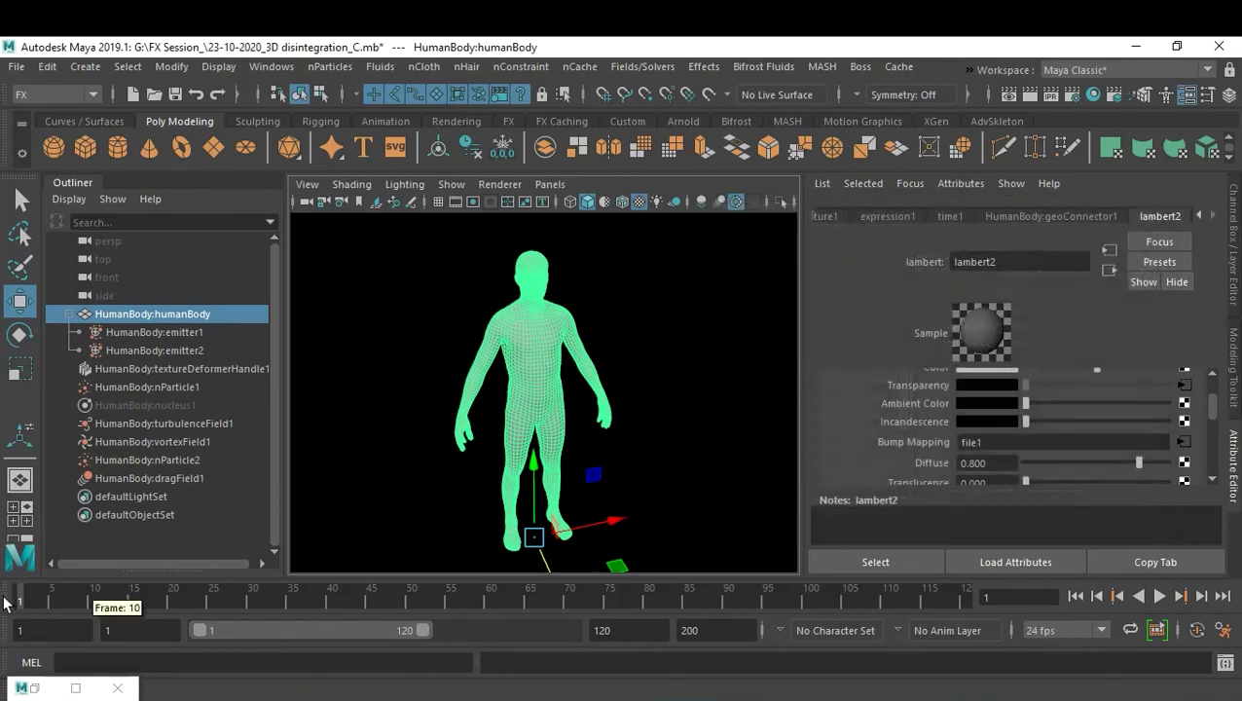
Step: Connect file1 from Hypershade to lambert2's Incandescence, hide Hypershade, and play the simulation
left_click(41, 691)
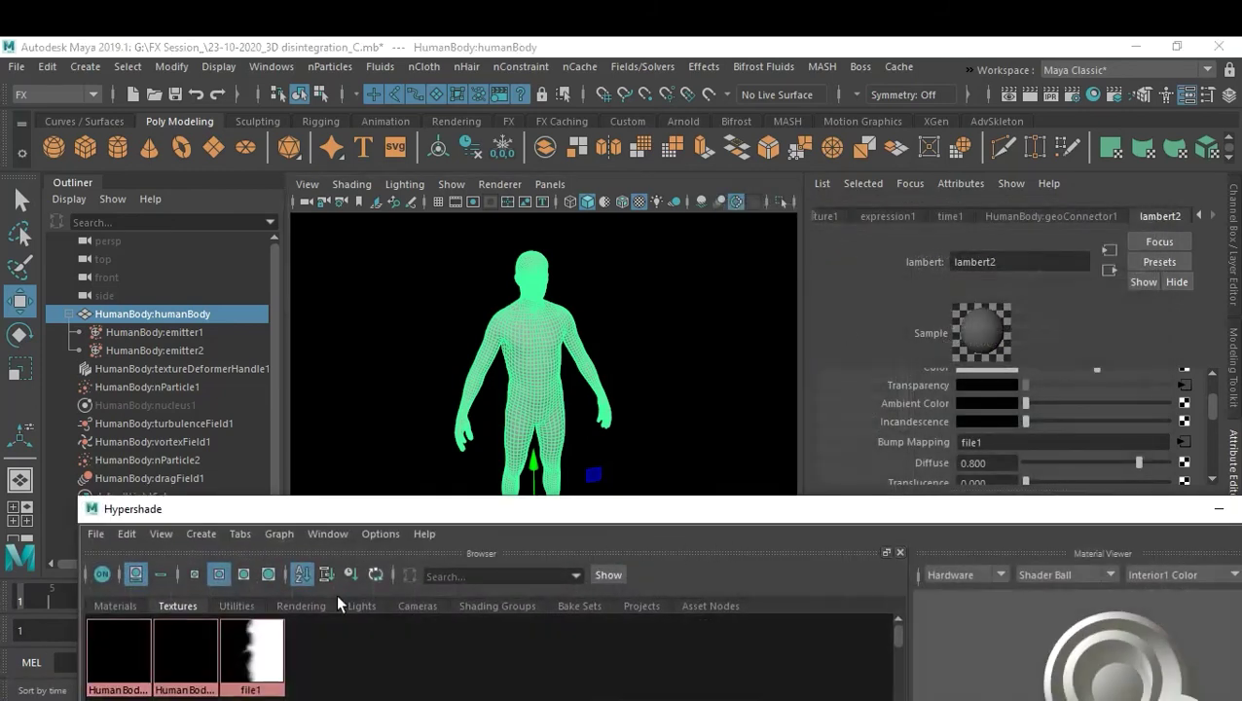
middle_click_drag(186, 665, 902, 410)
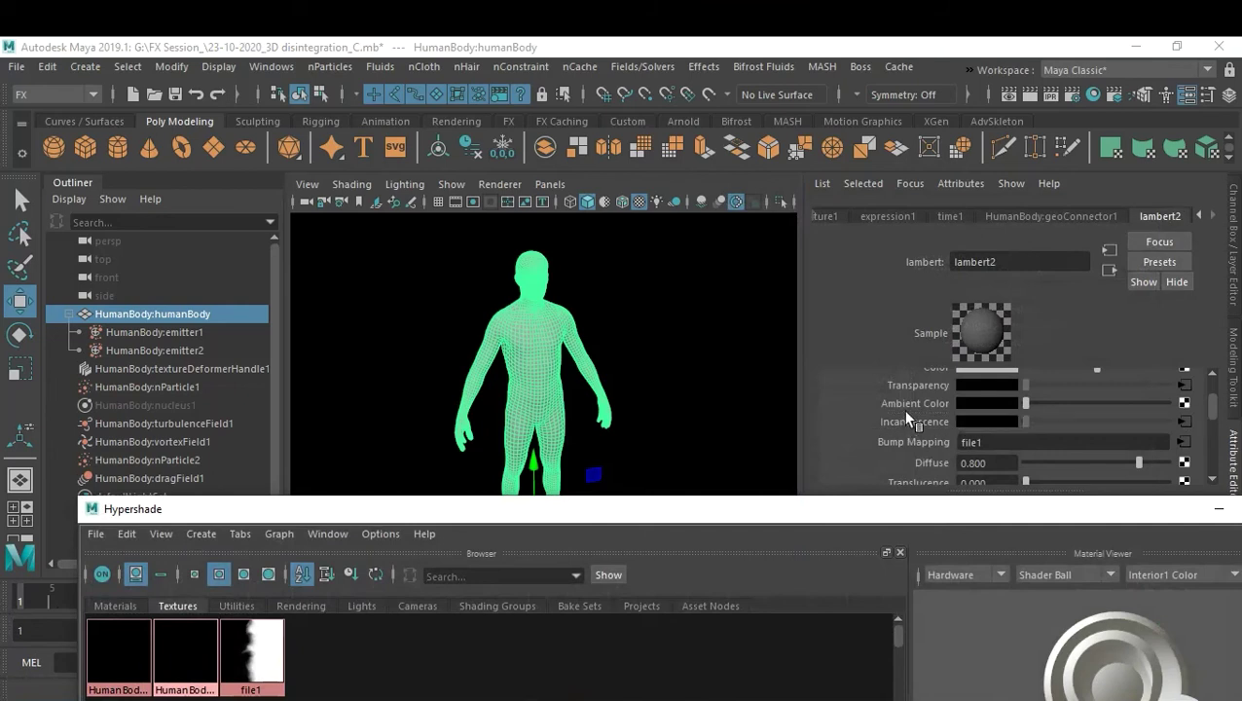
left_click(1218, 507)
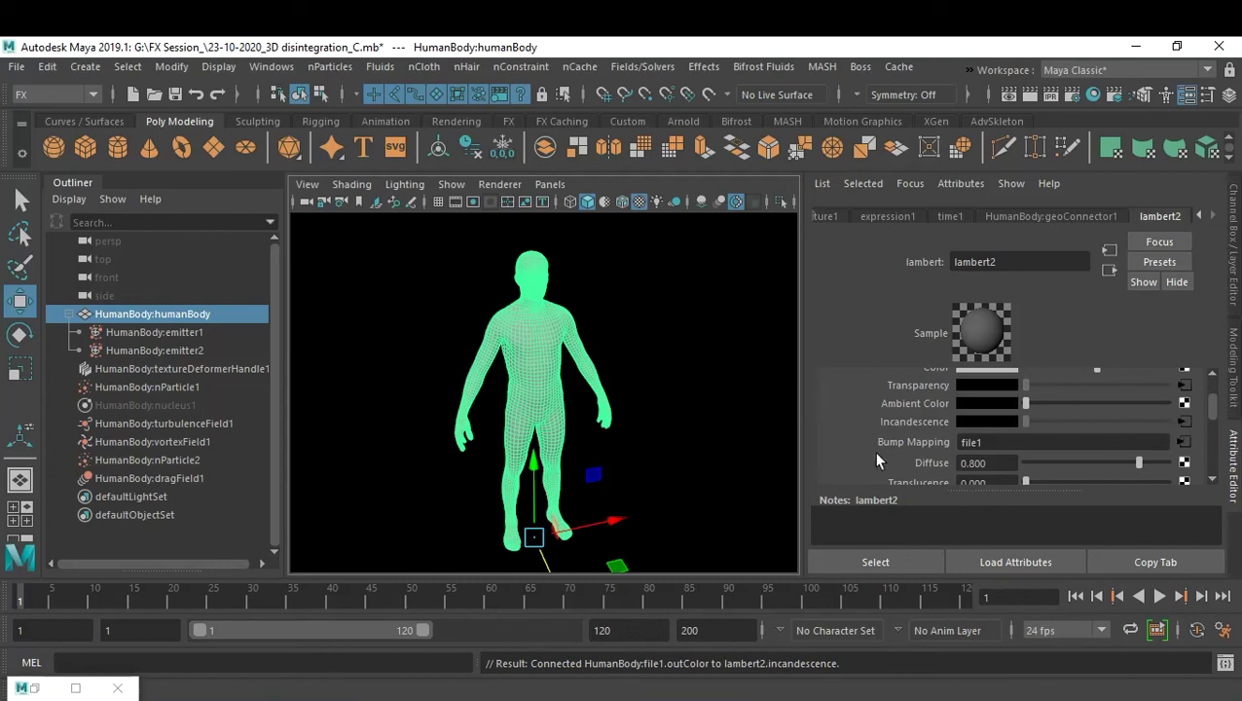
left_click(759, 434)
left_click(1157, 596)
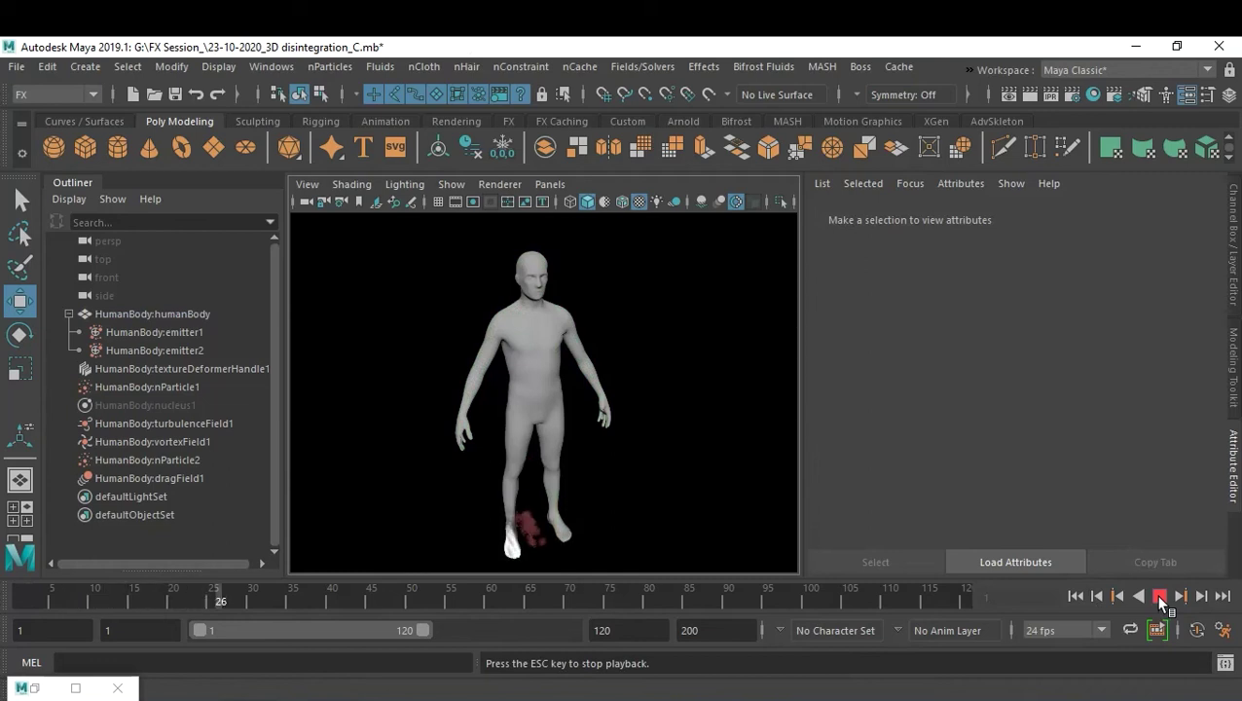
Step: Stop at frame 32, frame the dissolving legs closely, and play on to frame 39
left_click(1158, 596)
scroll(643, 513, "up", 3)
middle_click_drag(644, 513, 646, 343, "alt")
scroll(648, 374, "up", 1)
left_click_drag(647, 373, 690, 382, "alt")
left_click_drag(511, 429, 660, 452, "alt")
left_click(1159, 596)
left_click(1159, 596)
Step: Tumble to the lower body and torso, stop at frame 45, and select the body mesh
left_click_drag(644, 406, 676, 368, "alt")
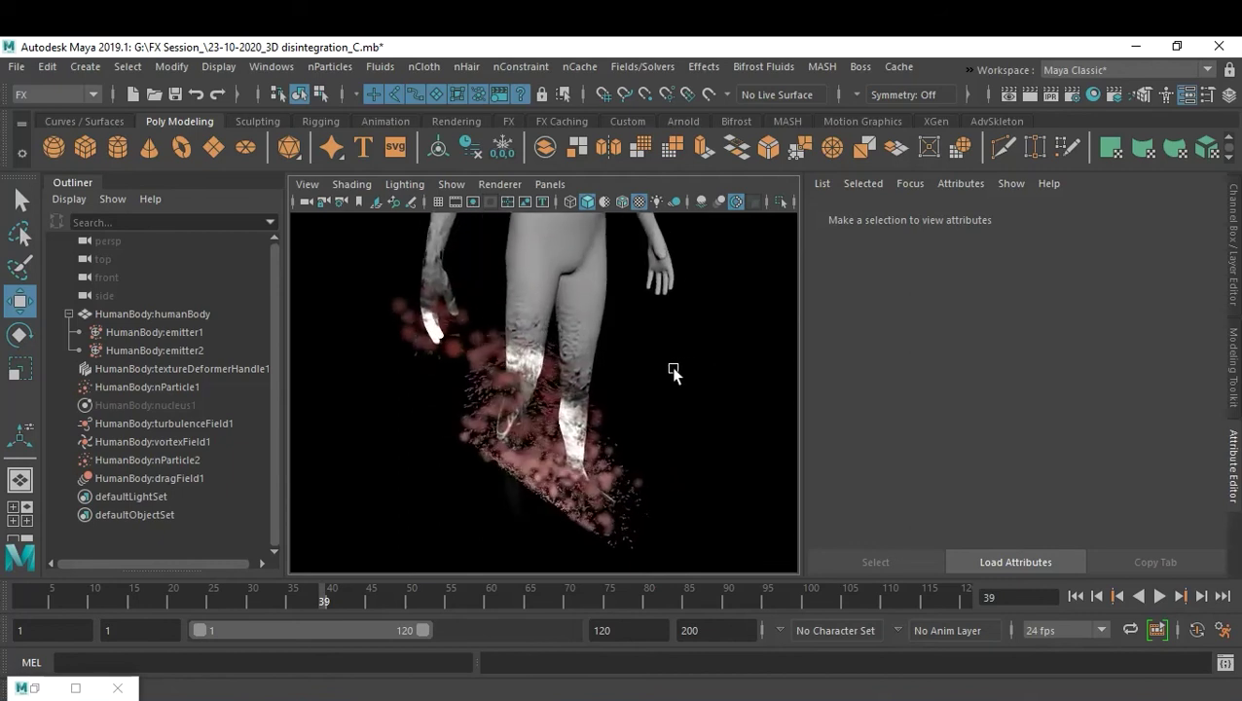
left_click(1159, 596)
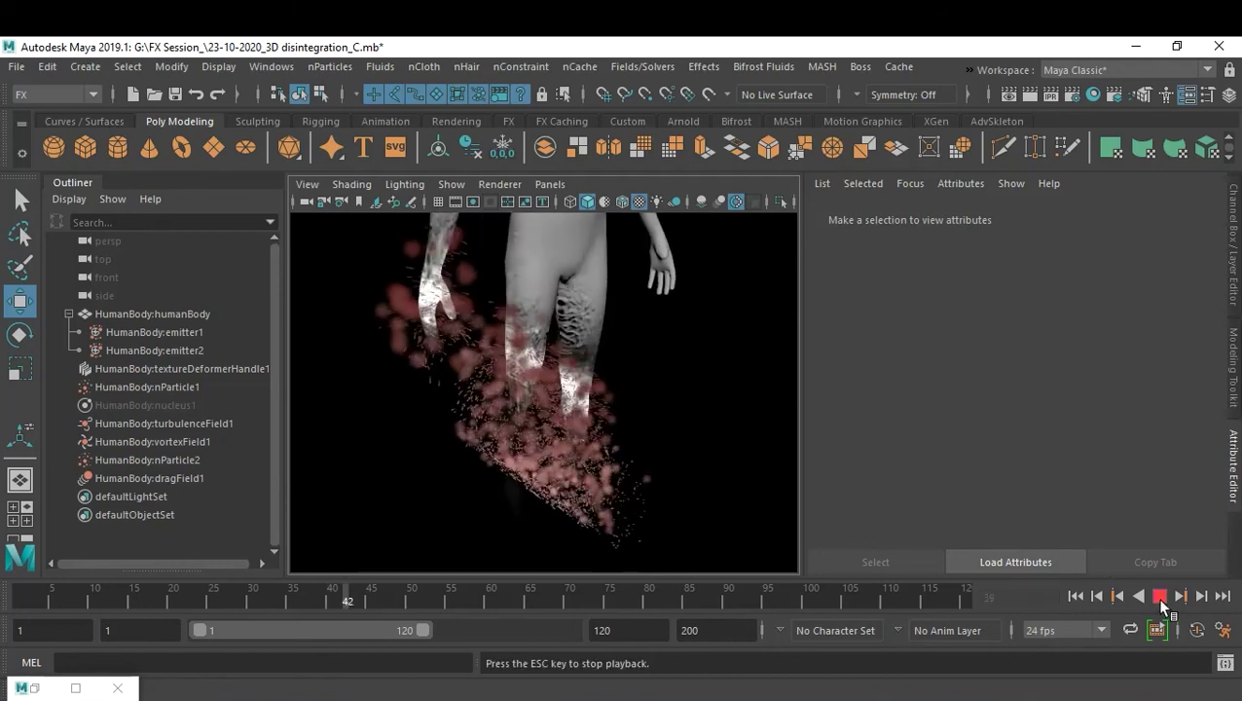
left_click_drag(769, 496, 712, 422, "alt")
key("Escape")
mouse_move(657, 479)
left_mouse_down("alt")
mouse_move(615, 477)
mouse_move(687, 477)
mouse_move(652, 474)
left_mouse_up("alt")
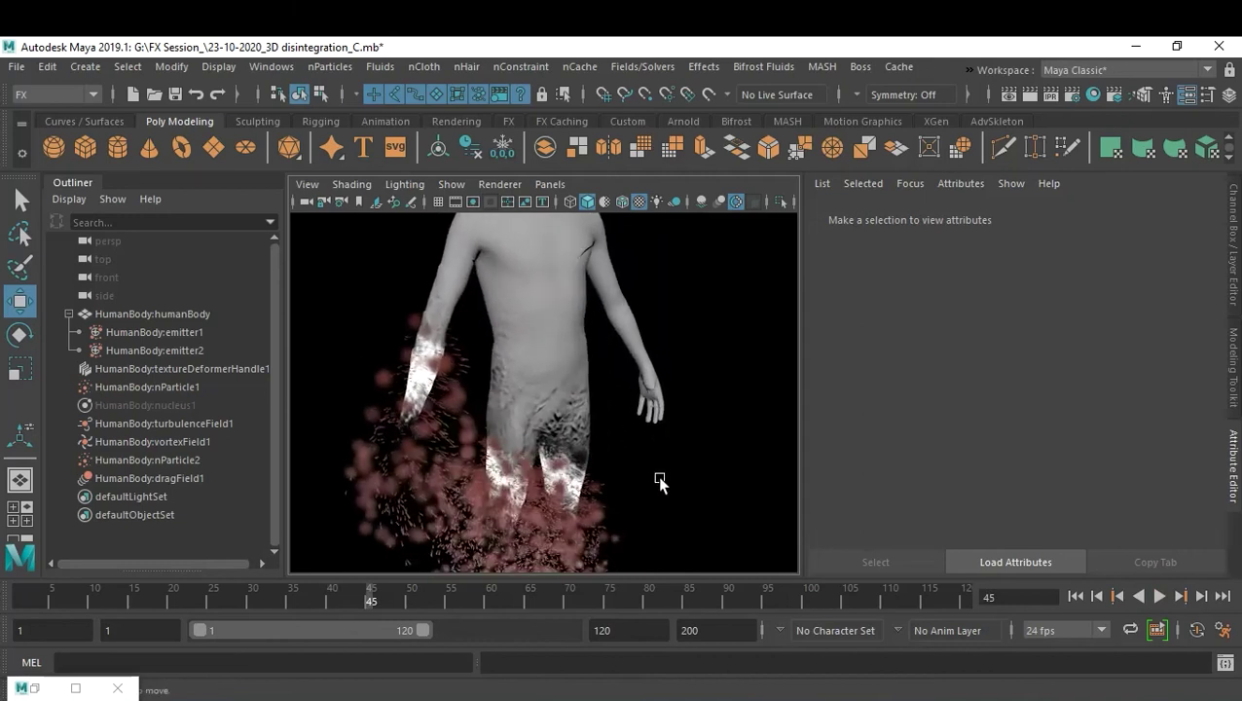
left_click(613, 326)
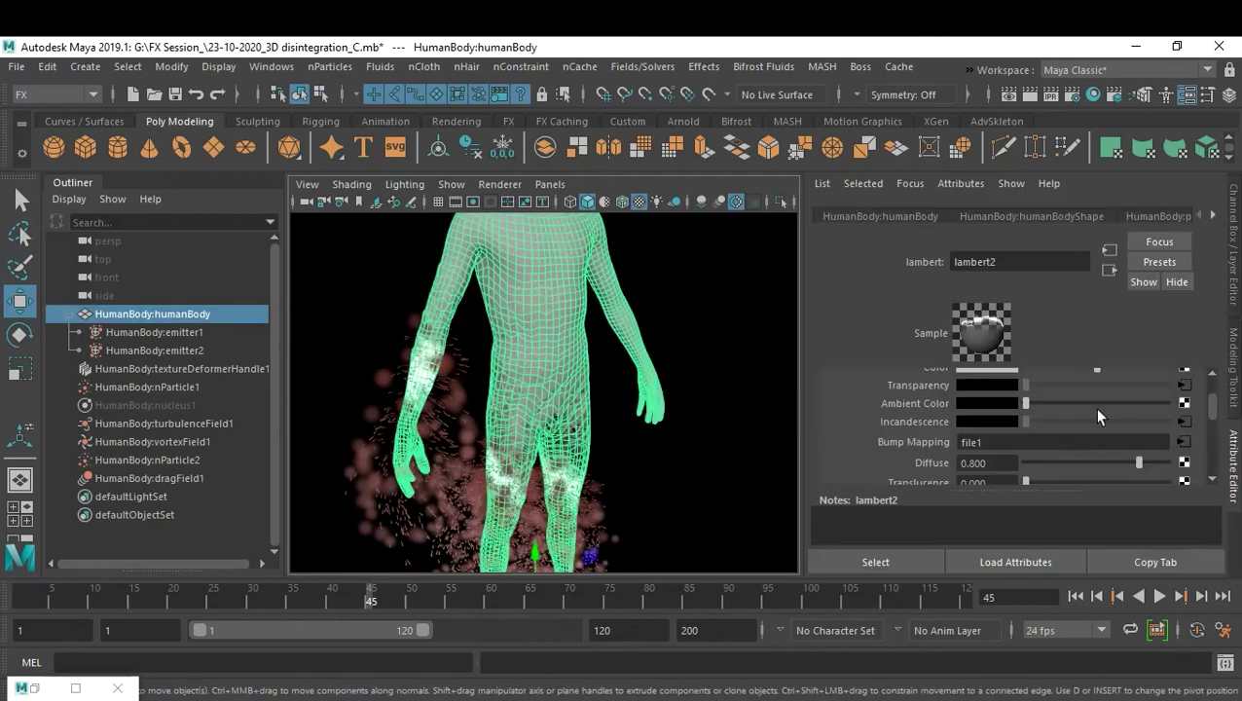
Step: Break the file1 connection on lambert2's Incandescence
left_click(76, 687)
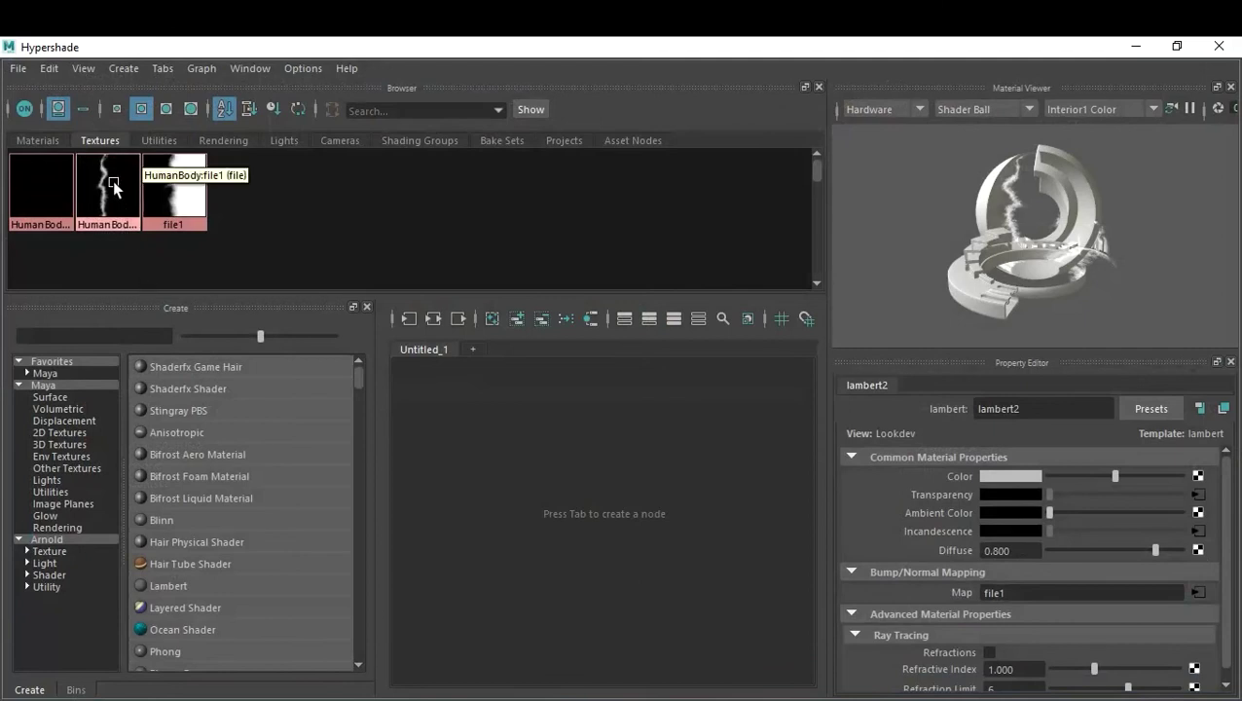
left_click(1129, 45)
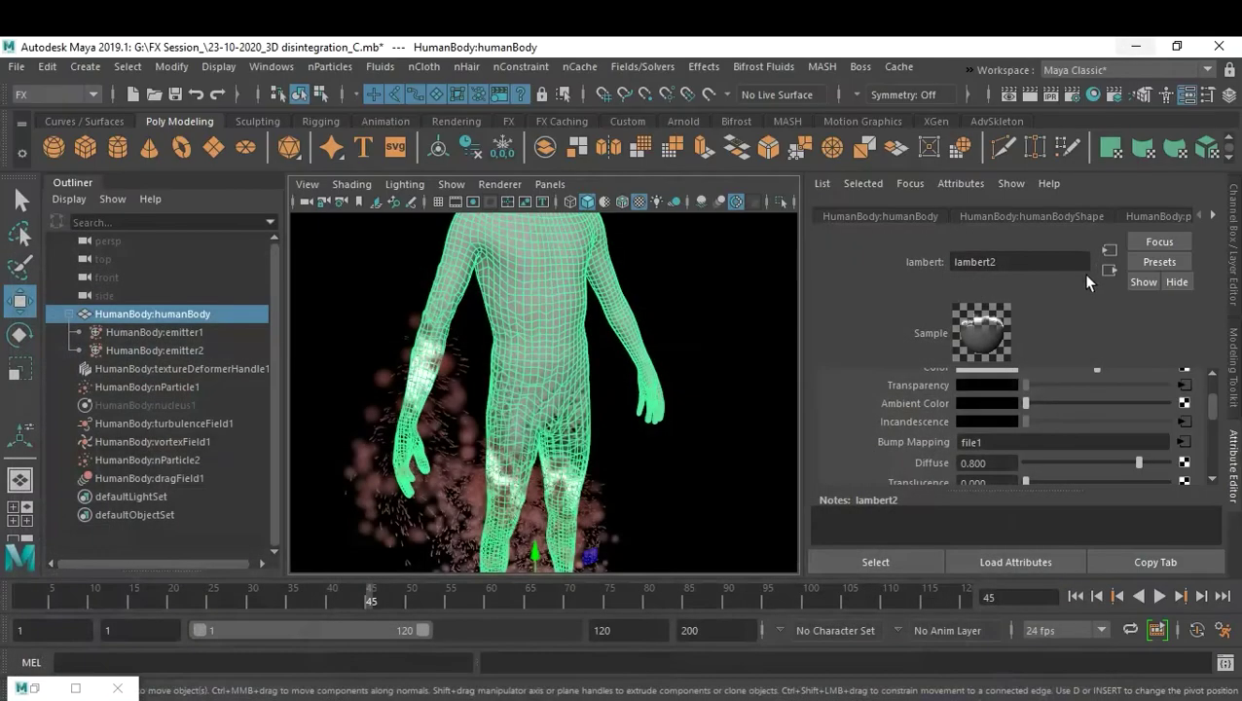
right_click(923, 422)
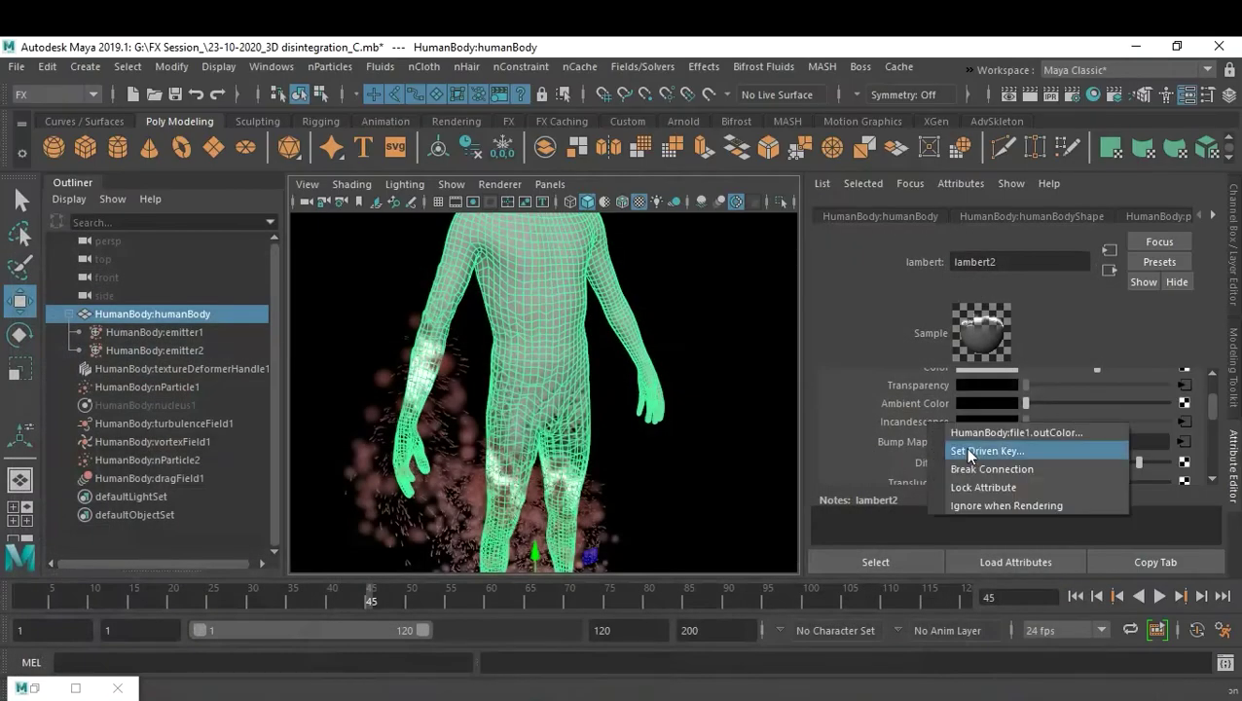
left_click(974, 471)
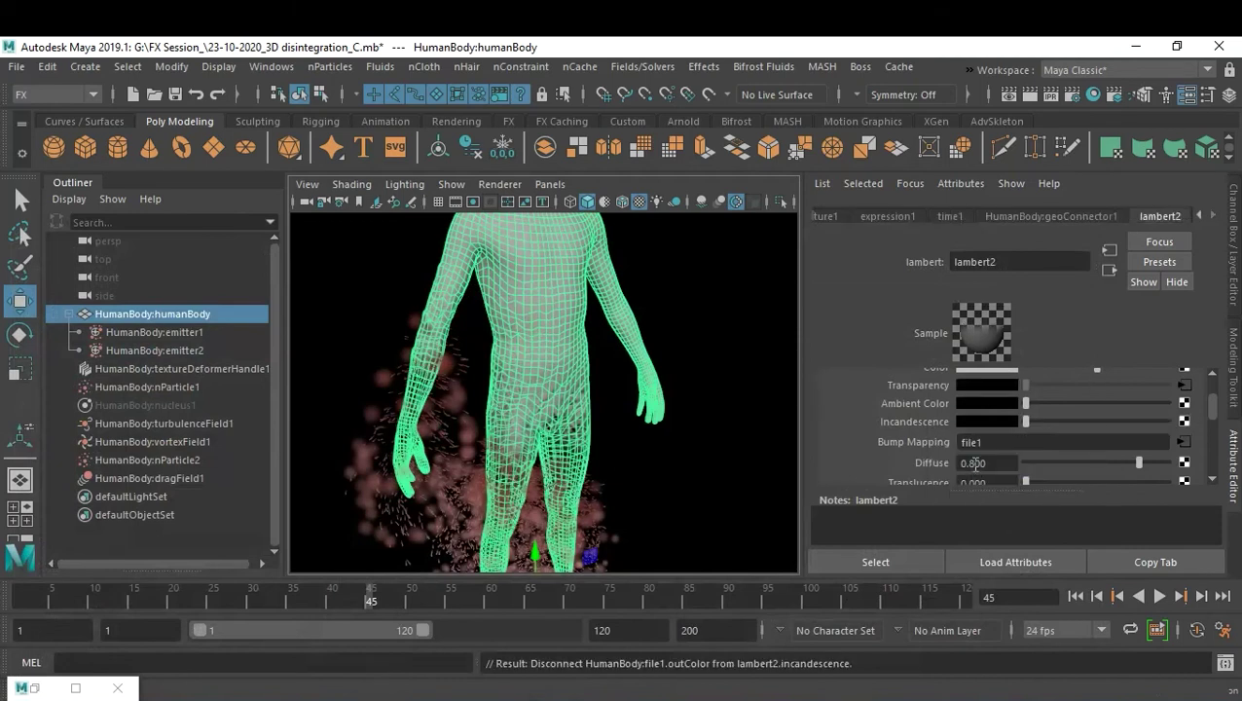
Step: Map a new File texture to Incandescence and load BB021.jpg from the BB folder
left_click(1184, 422)
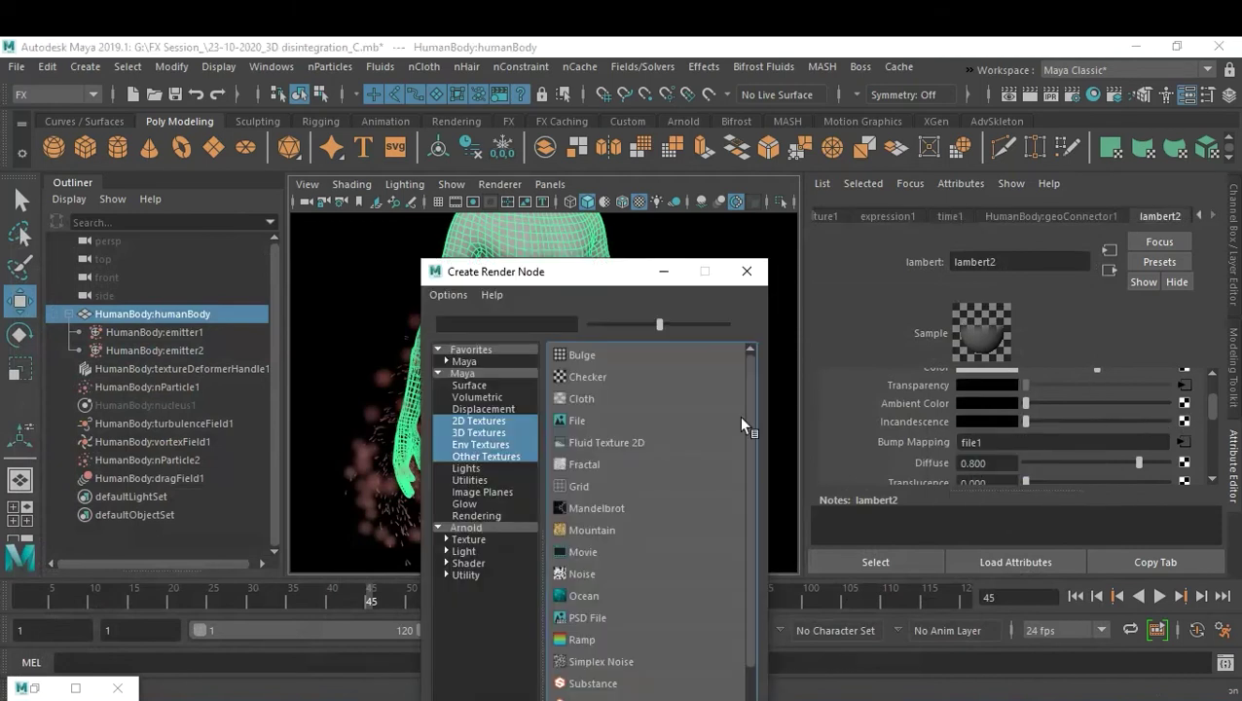
left_click(578, 420)
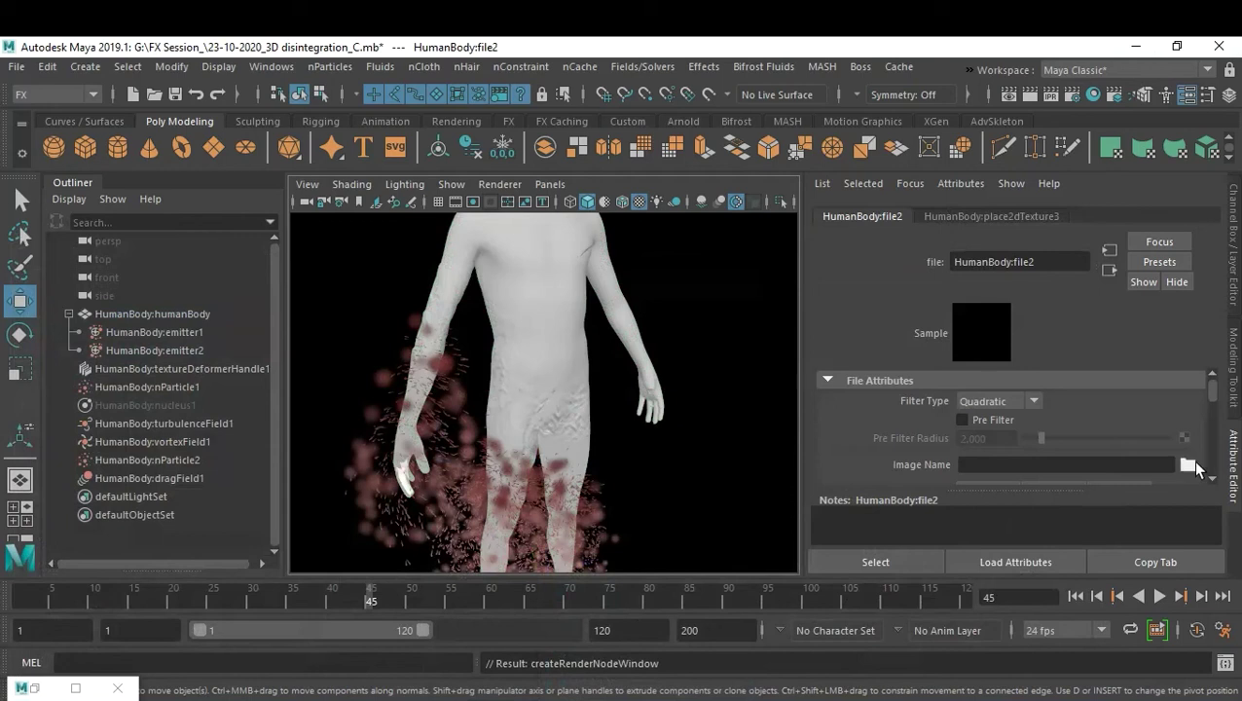
left_click(1189, 464)
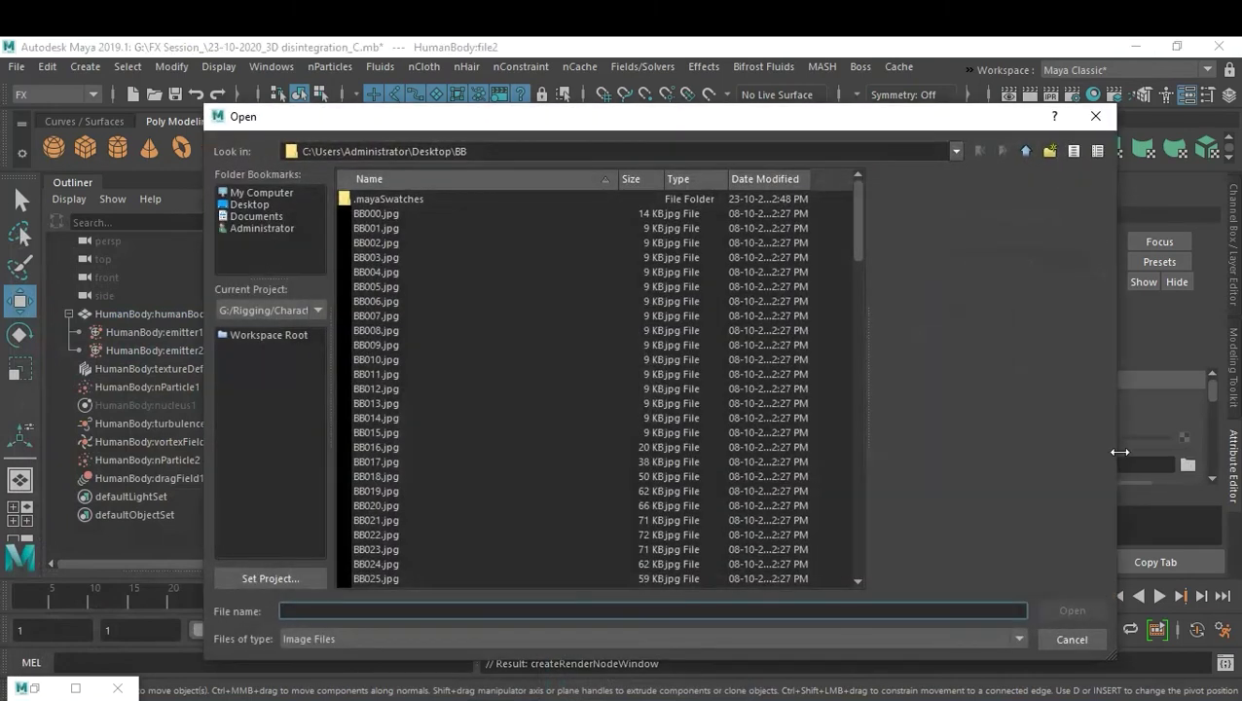
left_click(394, 359)
left_click(410, 447)
left_click(421, 519)
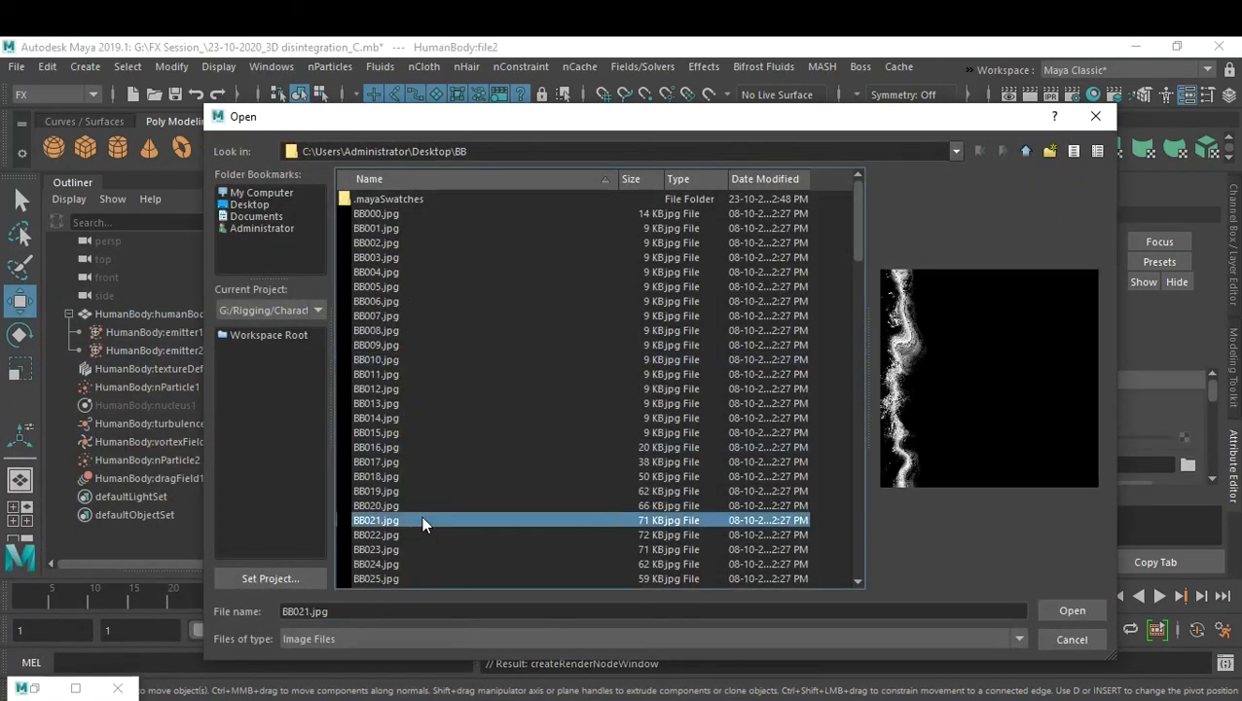
left_click(1072, 611)
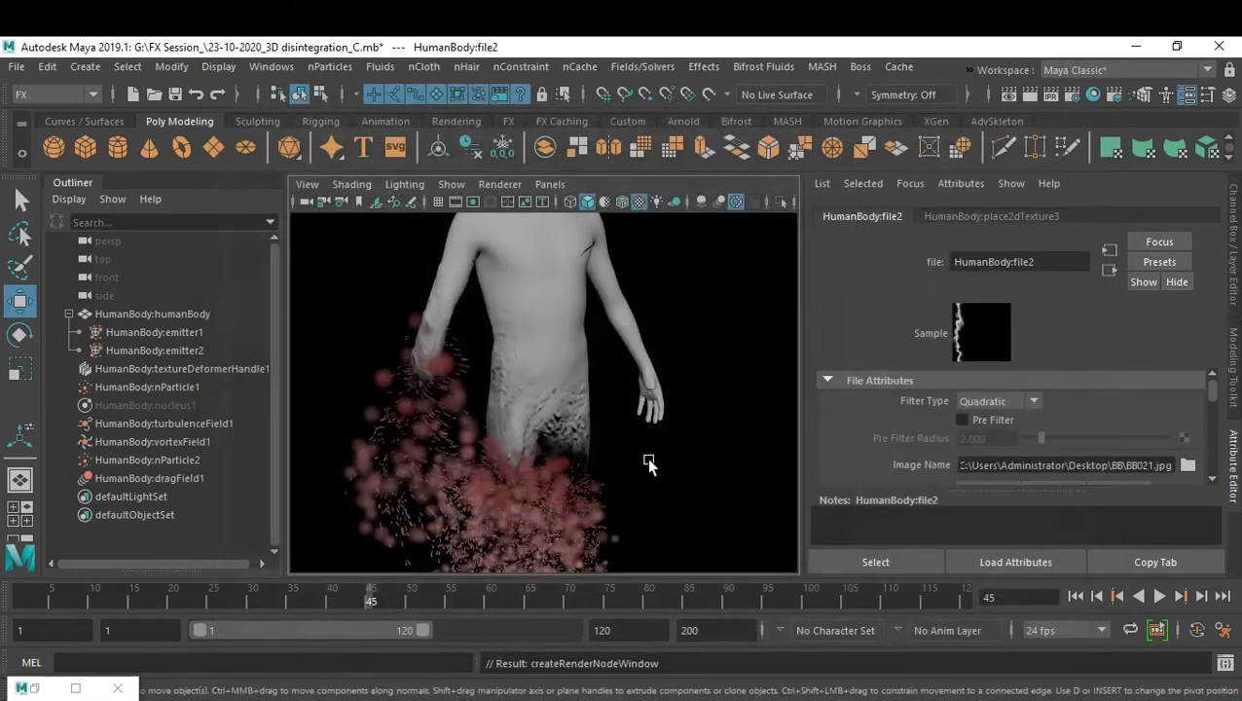
Step: Enable Use Image Sequence on file2 and preview playback up to frame 45
key("alt+v")
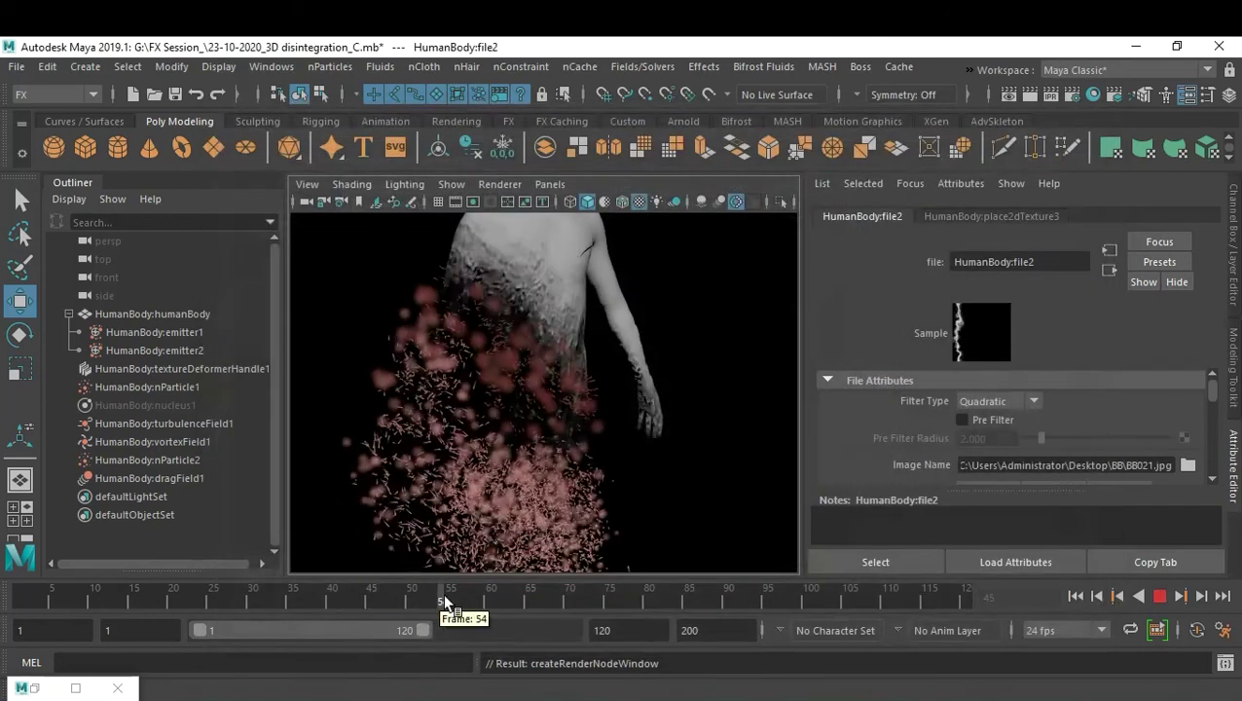
left_click_drag(444, 601, 300, 601)
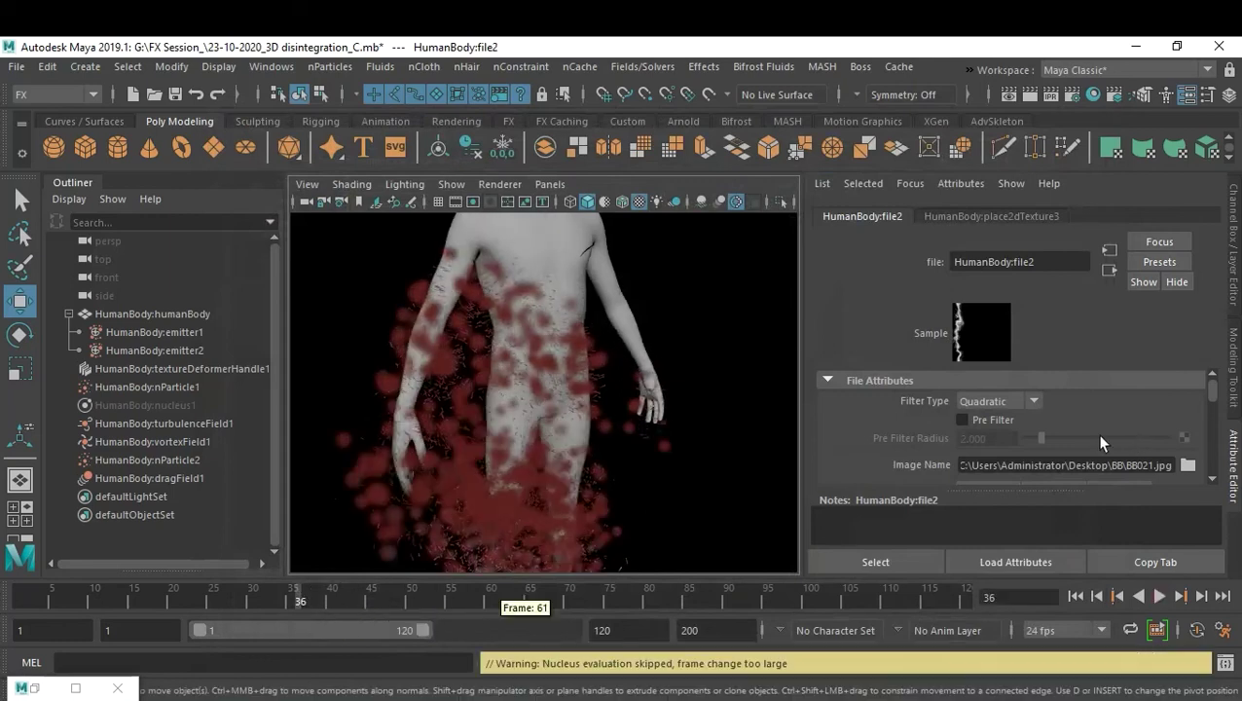
scroll(1011, 474, "down", 3)
left_click(997, 434)
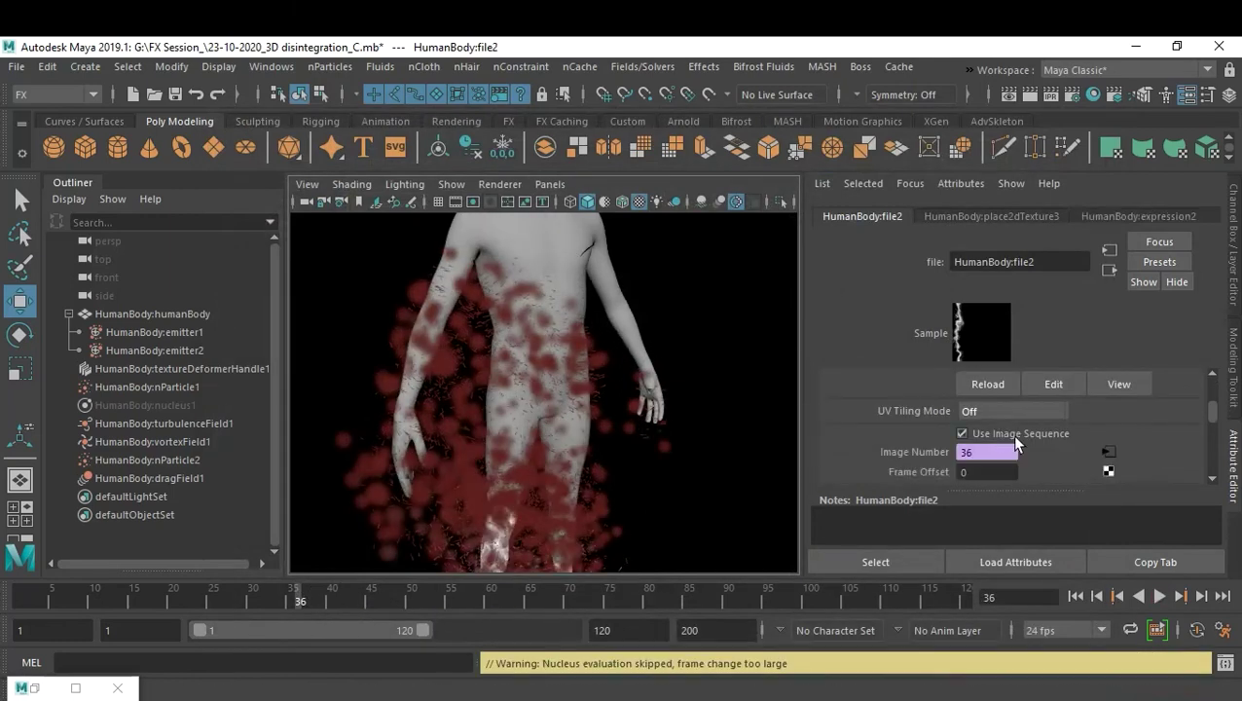
key("alt+v")
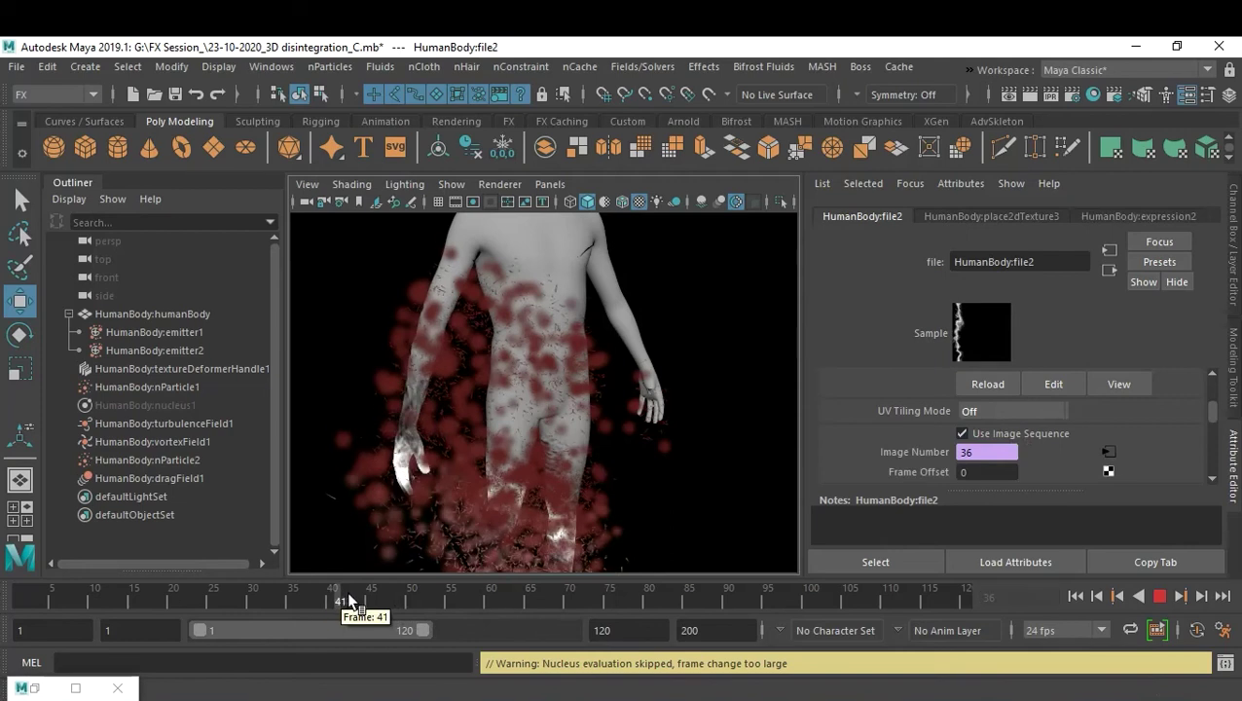
key("alt+v")
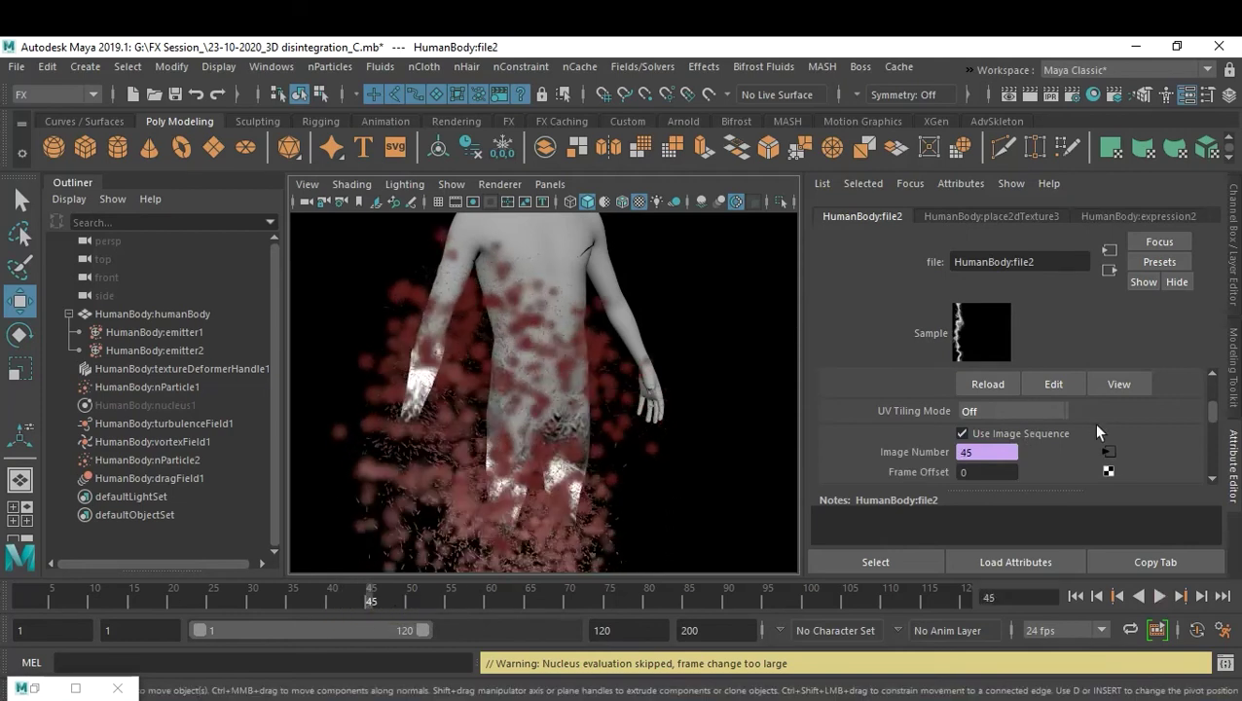
Step: In Color Balance, drop Exposure to about -3 and set Color Gain to dark red
scroll(1147, 430, "down", 6)
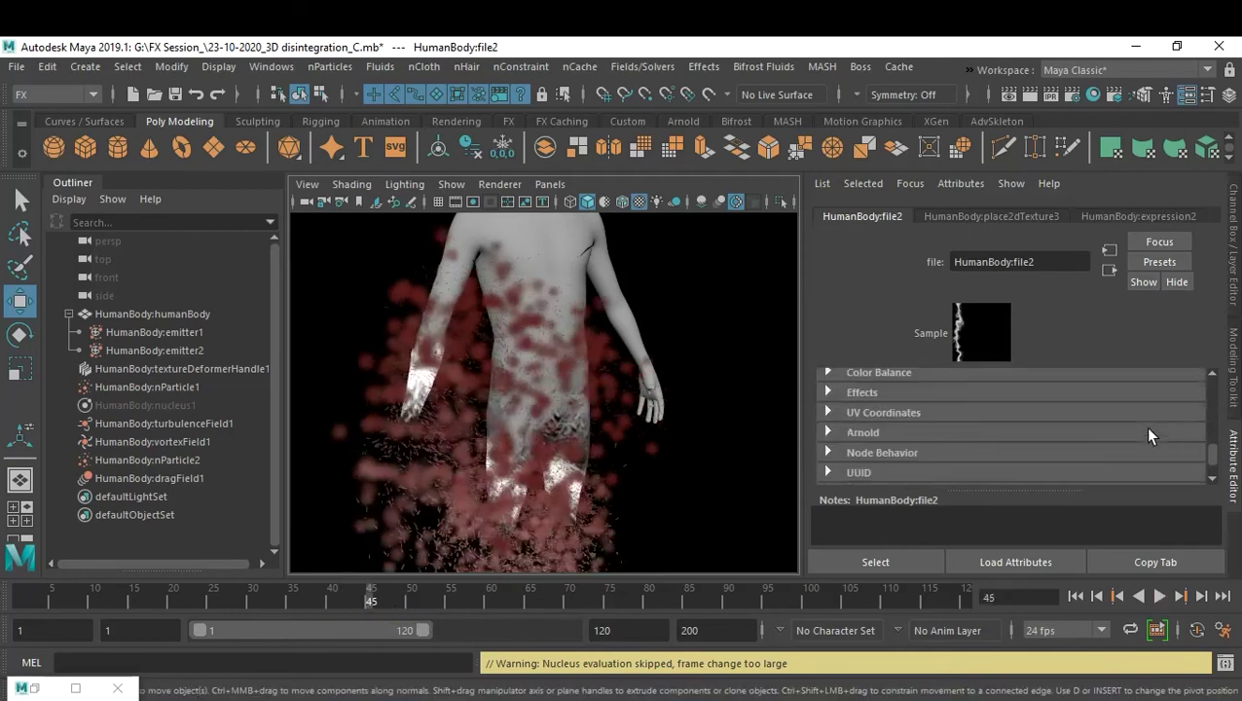
left_click(874, 373)
left_click_drag(1096, 393, 1052, 406)
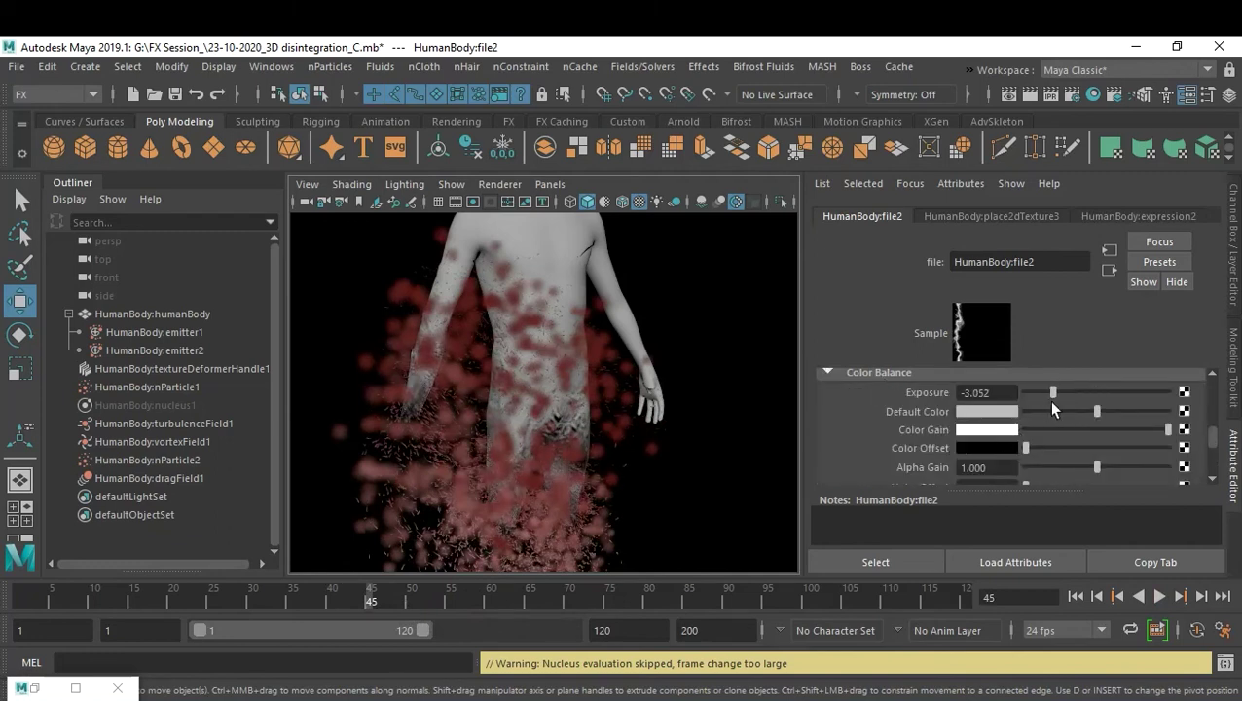
left_click(990, 429)
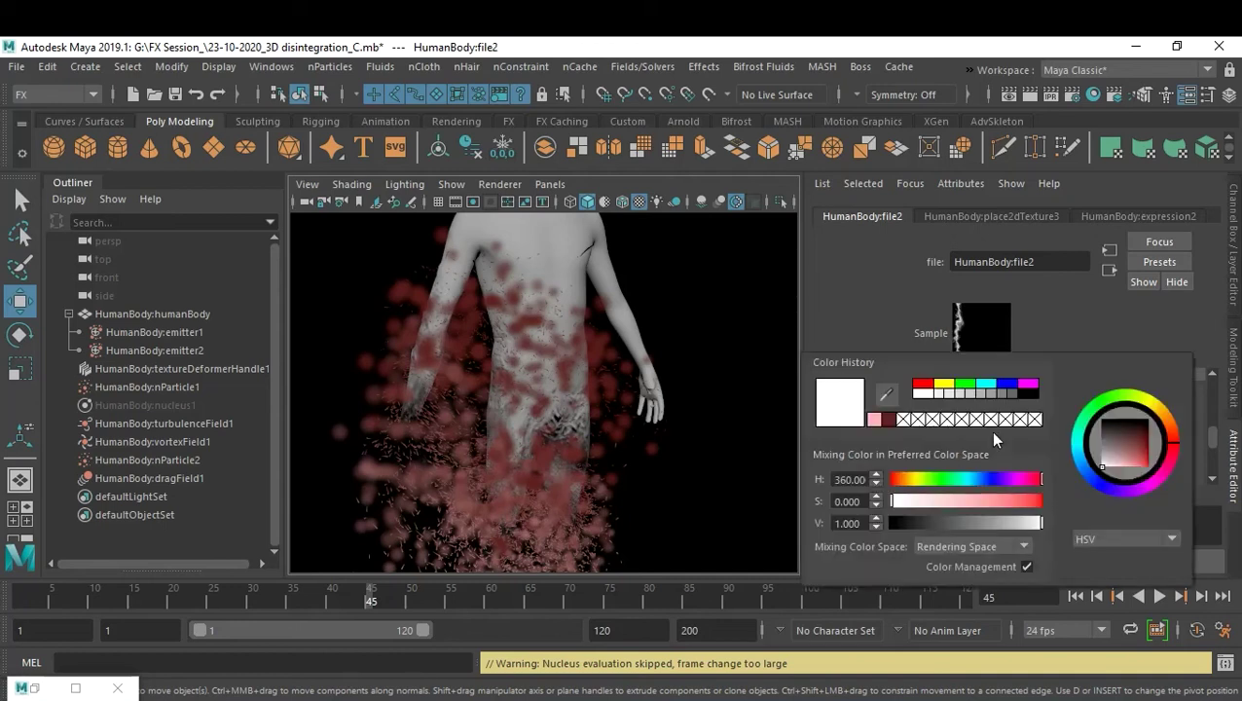
left_click(889, 419)
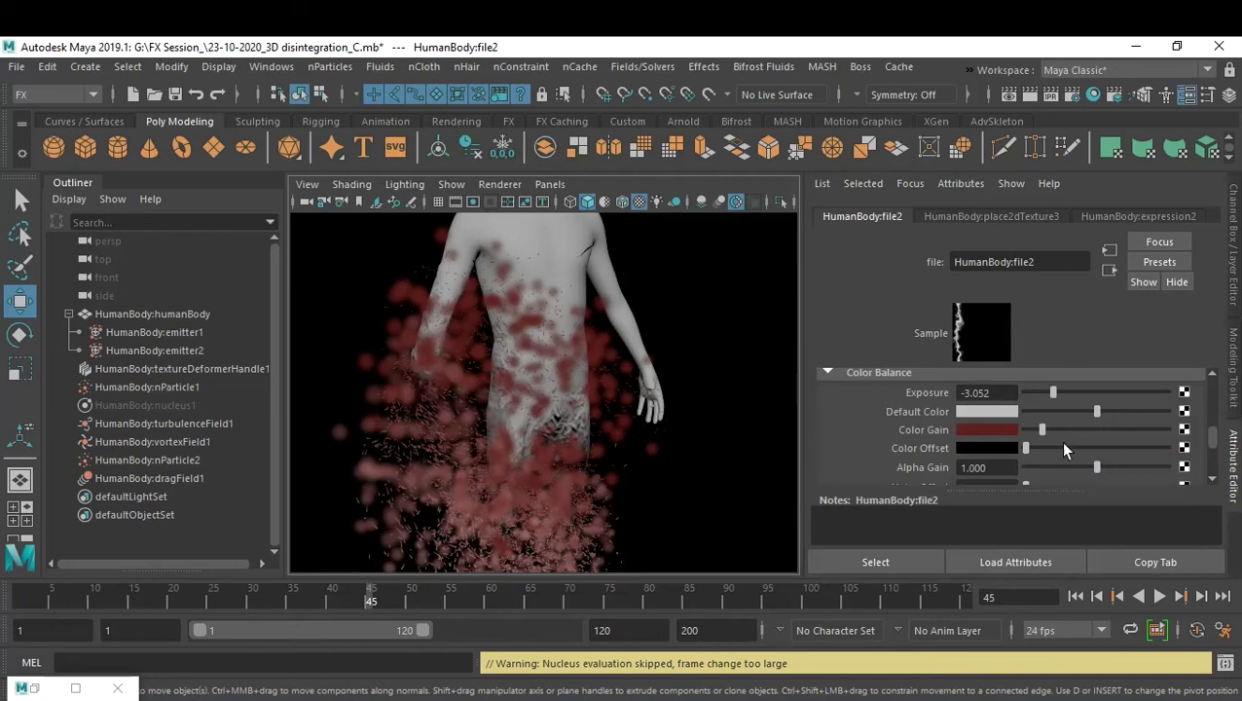
Step: Set Default Color to red, raise Exposure to 2.143, and deselect everything
left_click(989, 412)
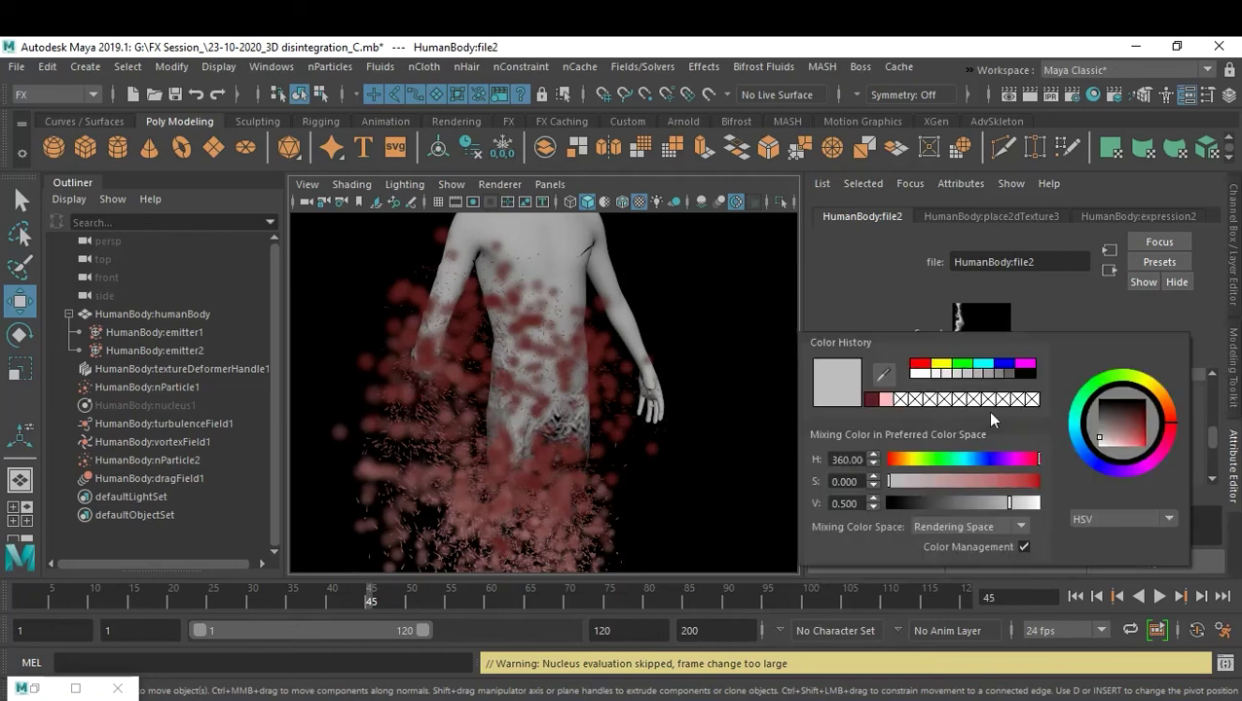
left_click_drag(962, 478, 1037, 502)
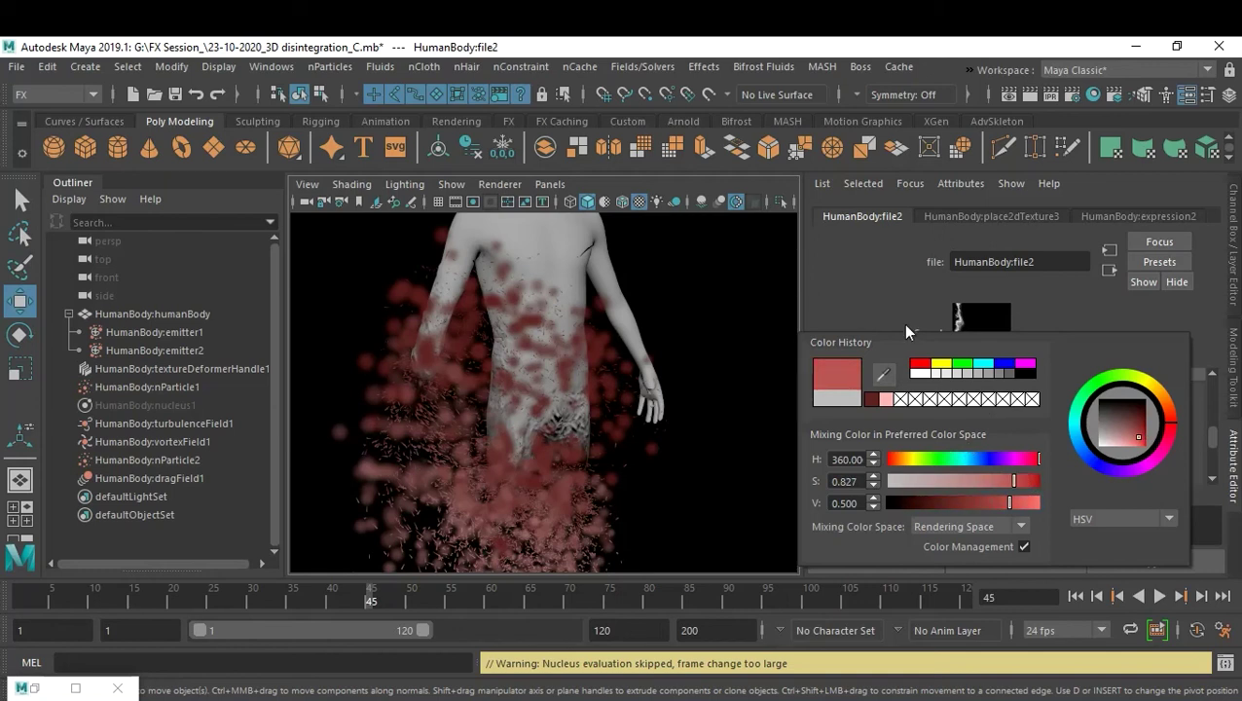
left_click_drag(1054, 394, 1095, 387)
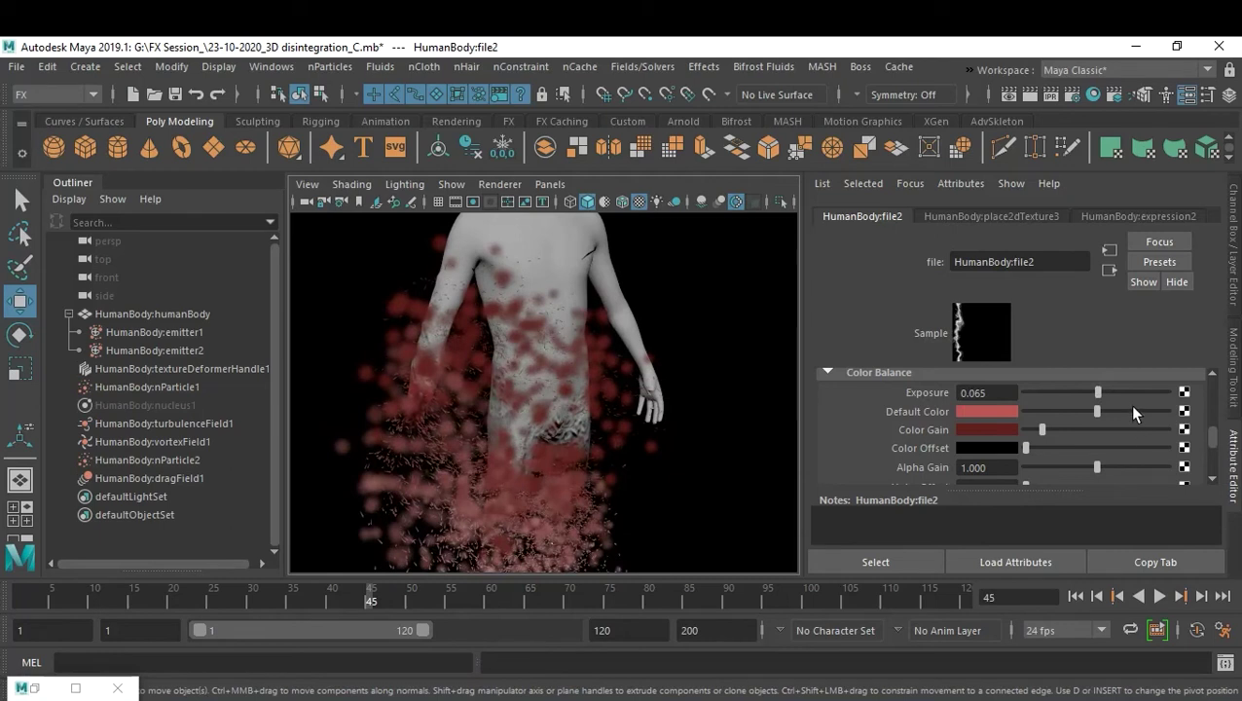
mouse_move(1105, 396)
left_mouse_down()
mouse_move(1135, 393)
mouse_move(1124, 393)
left_mouse_up()
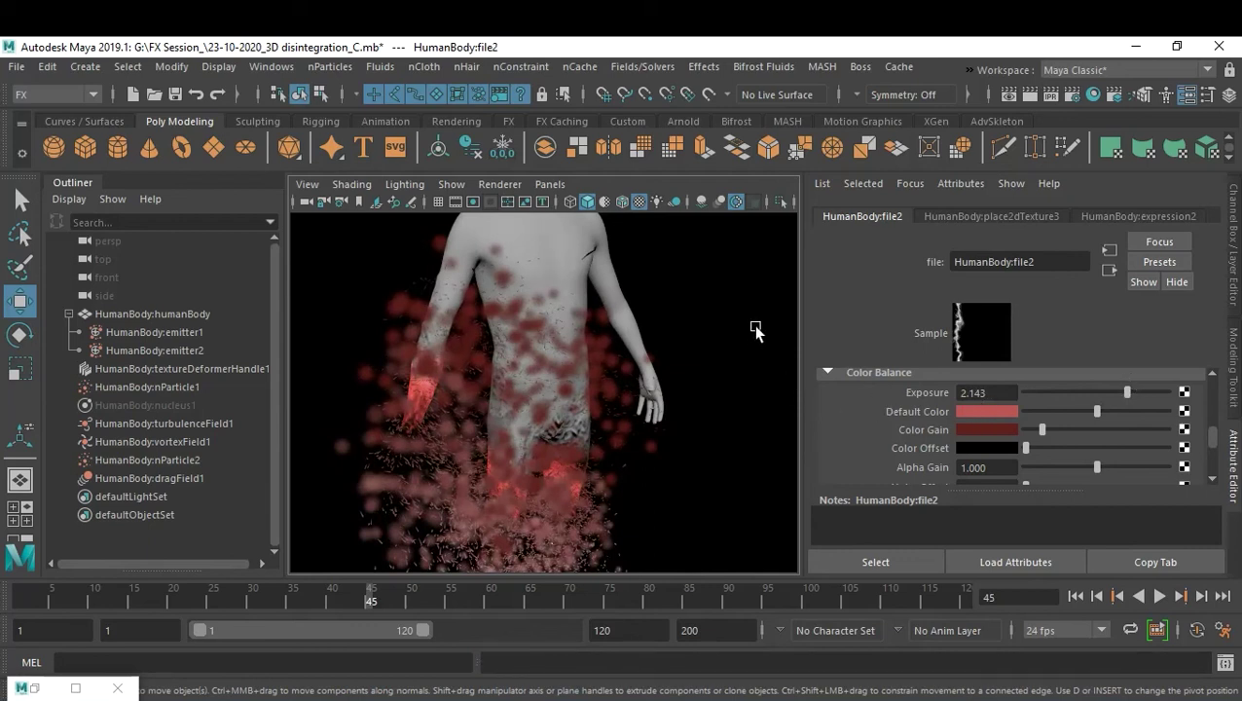
left_click(707, 386)
scroll(623, 378, "down", 5)
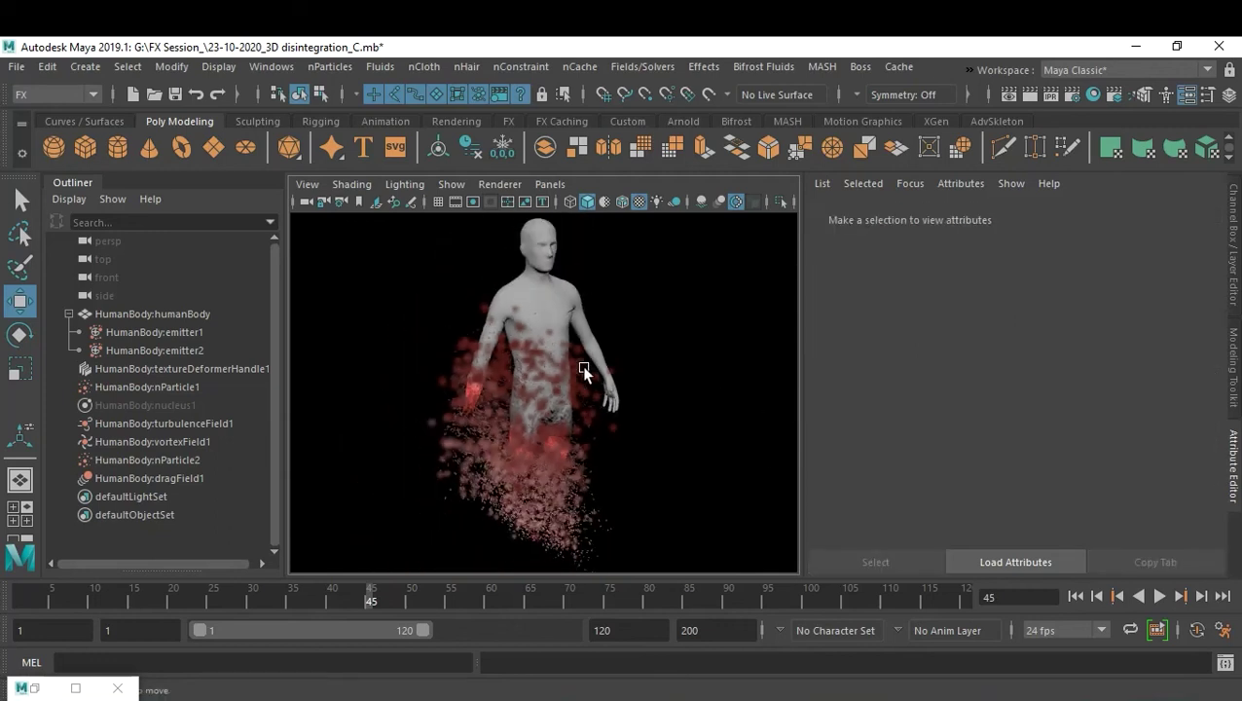
Step: Replay from frame 1, stop at frame 58, and select the nParticle2 system
left_click(1076, 595)
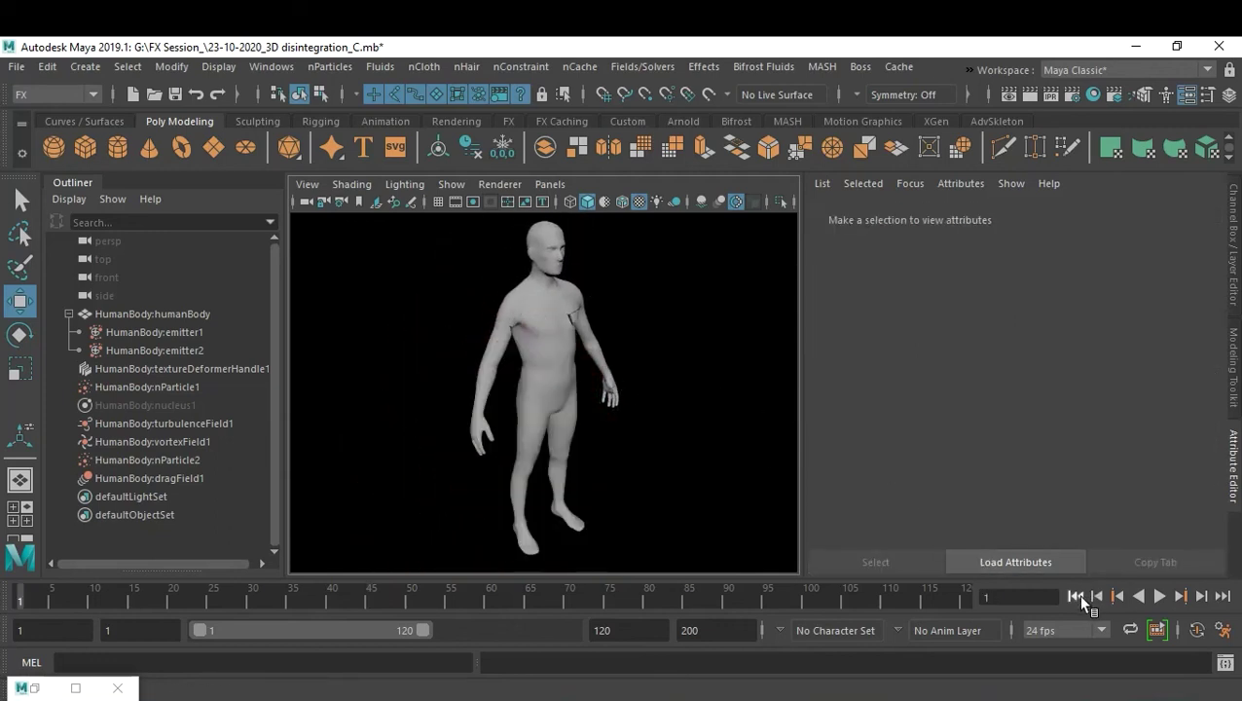
left_click(1159, 595)
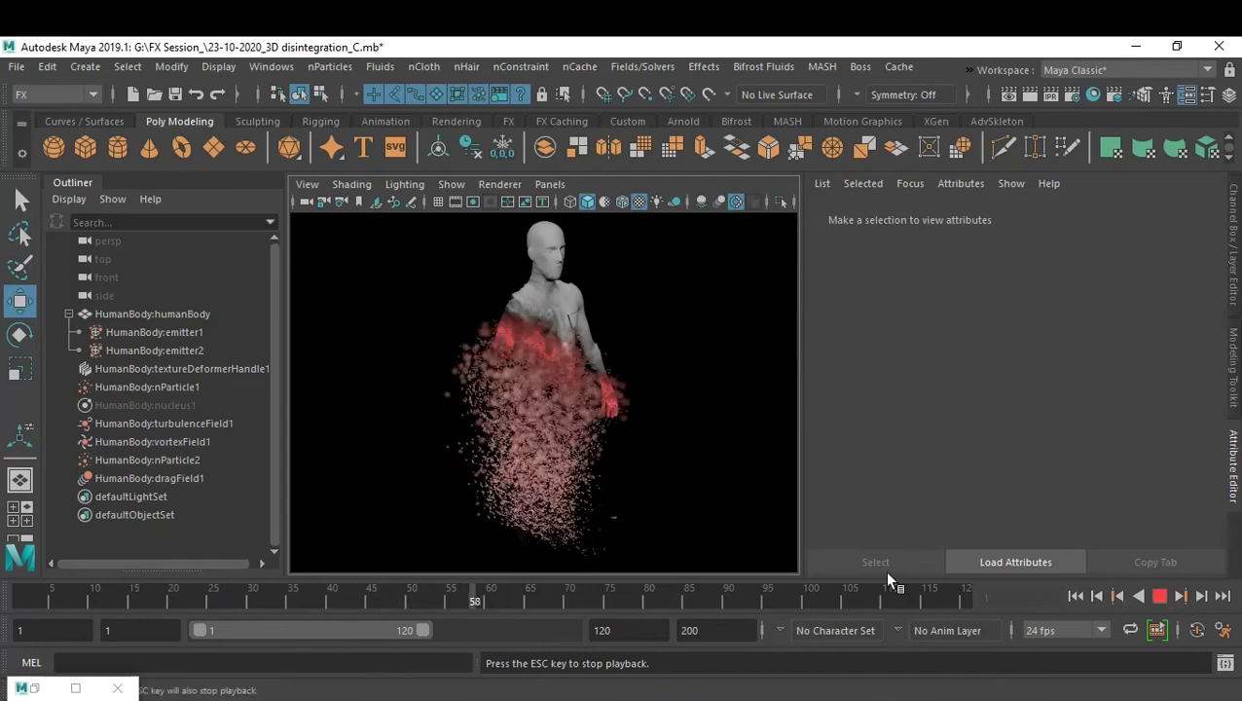
key("Escape")
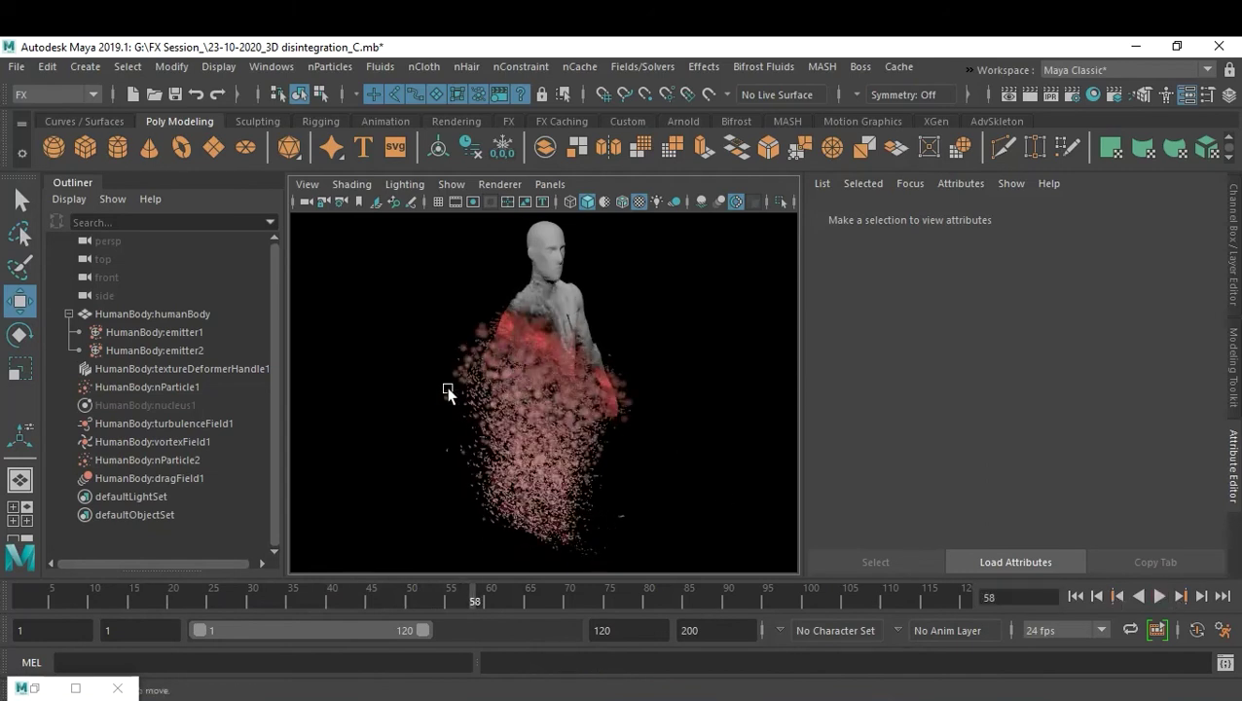
left_click(465, 360)
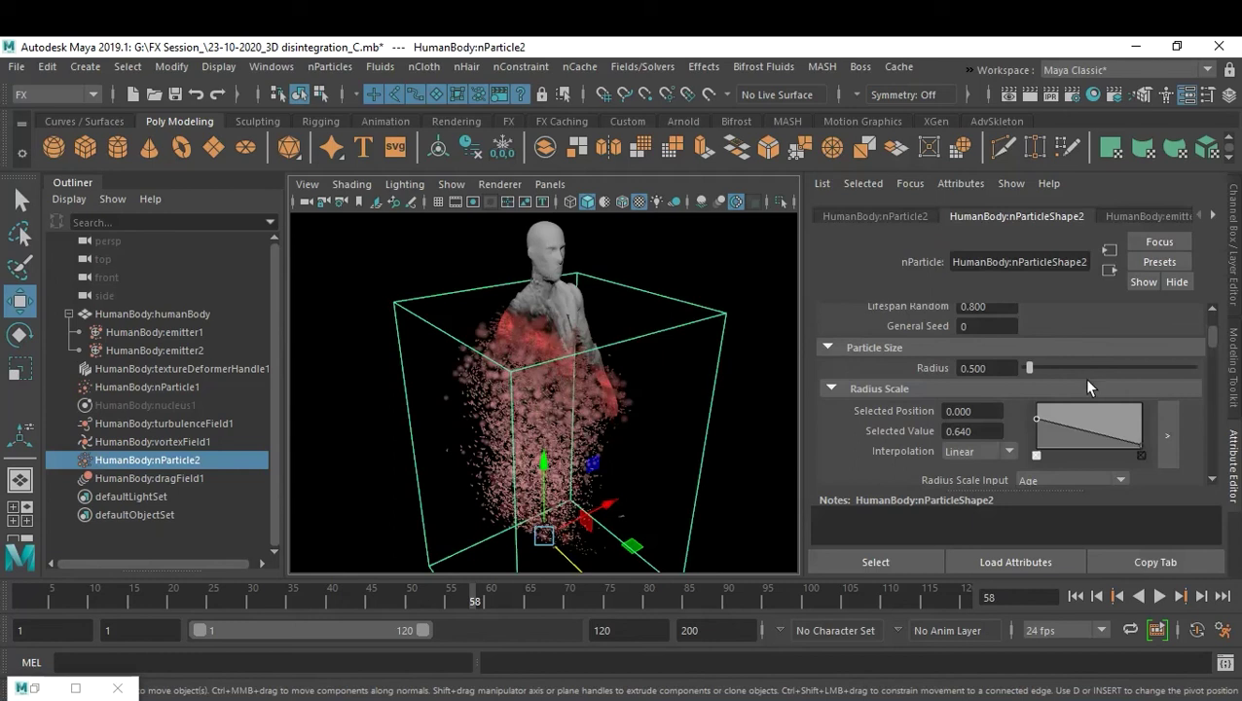
scroll(1139, 461, "down", 5)
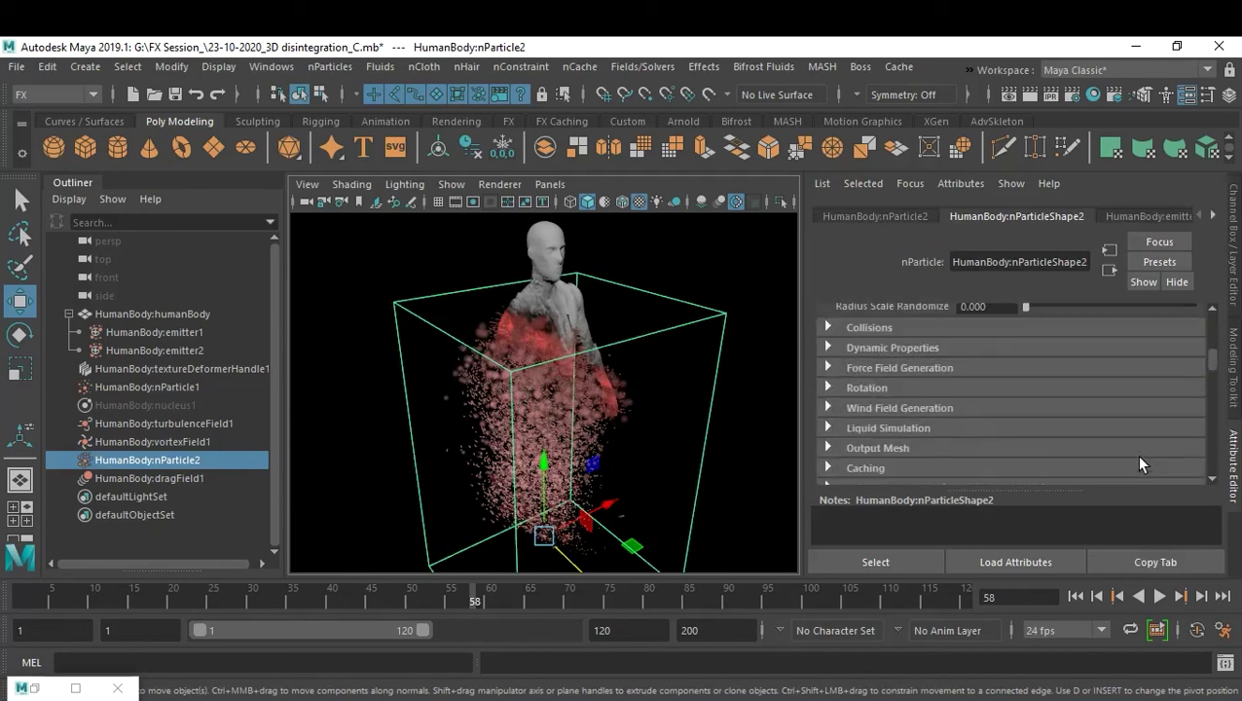
scroll(1140, 457, "down", 8)
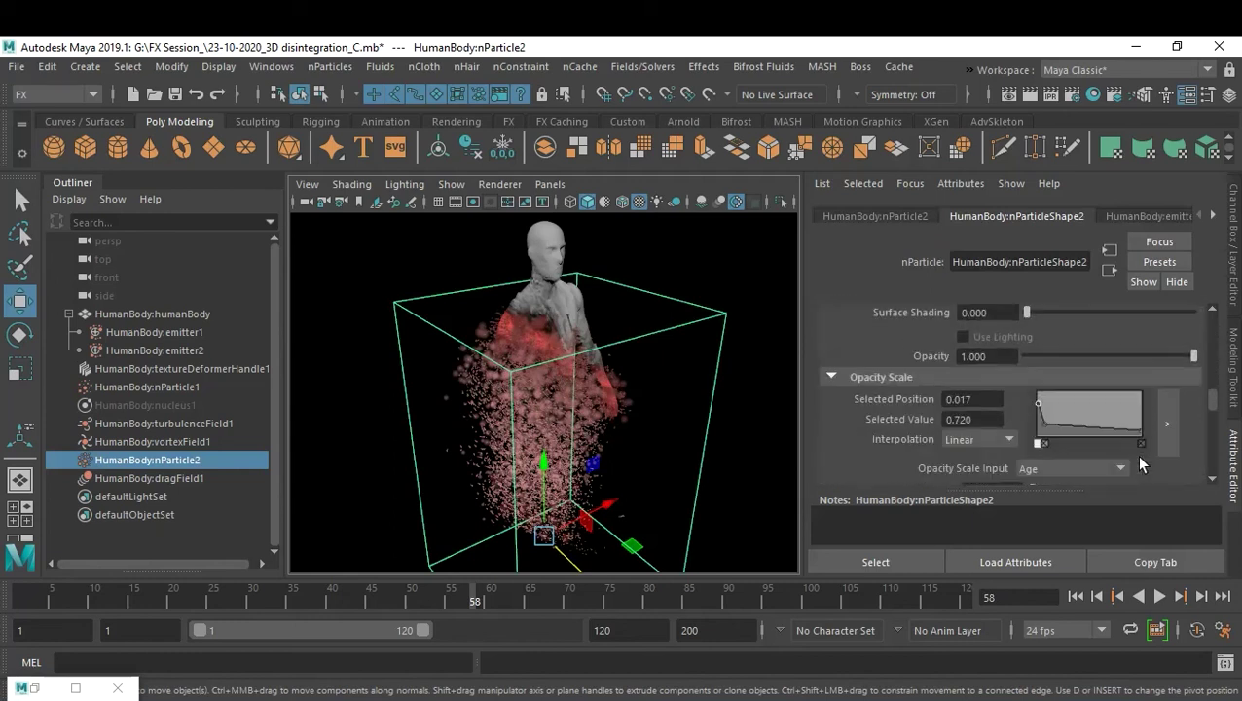
scroll(1135, 455, "down", 3)
left_click(1036, 396)
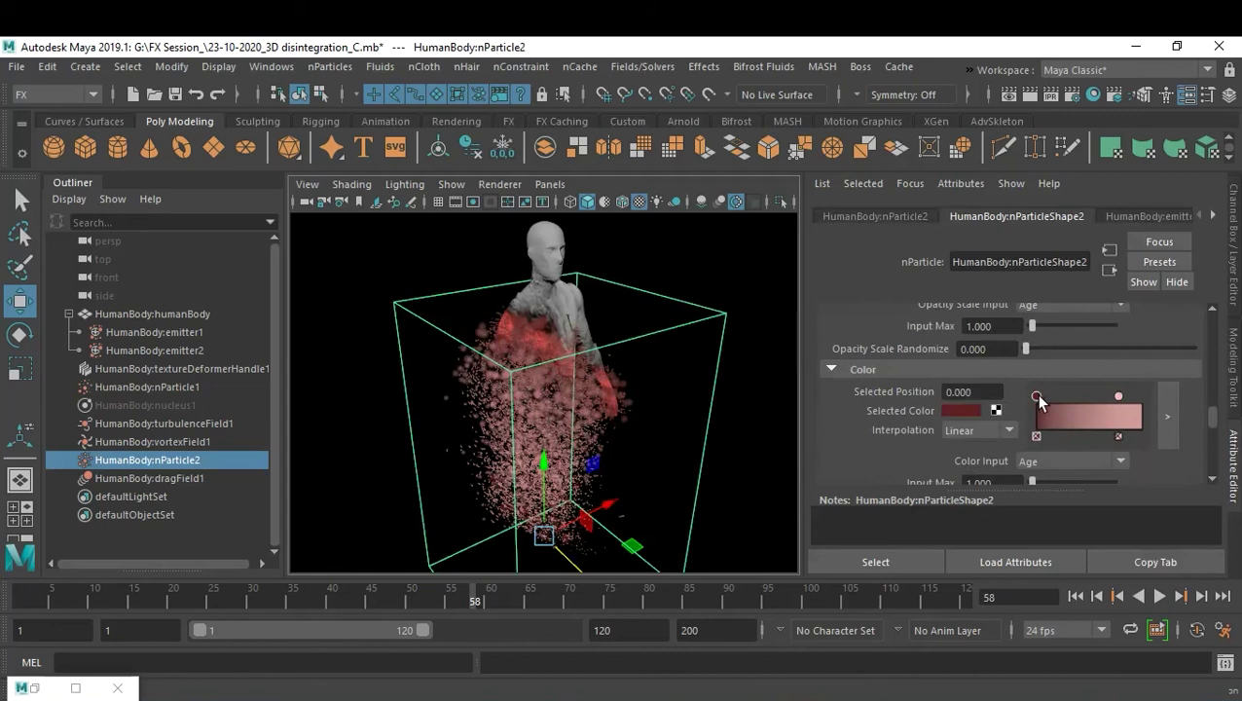
left_click(961, 411)
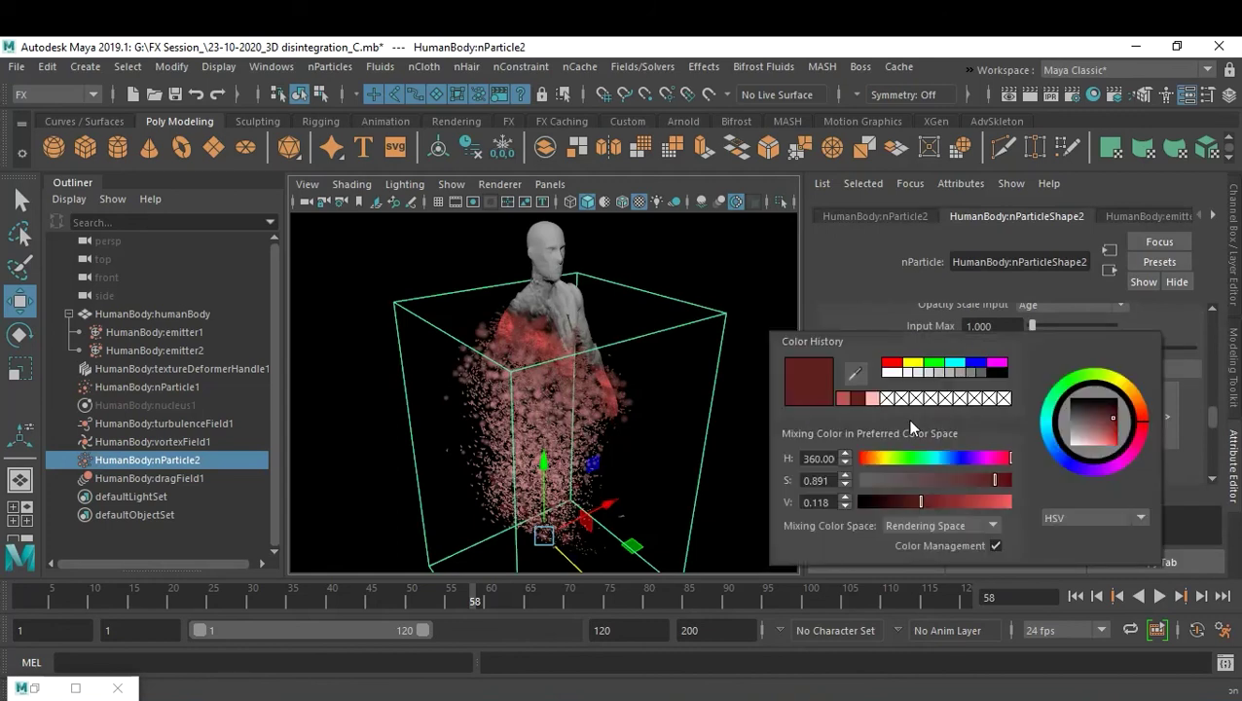
left_click(843, 396)
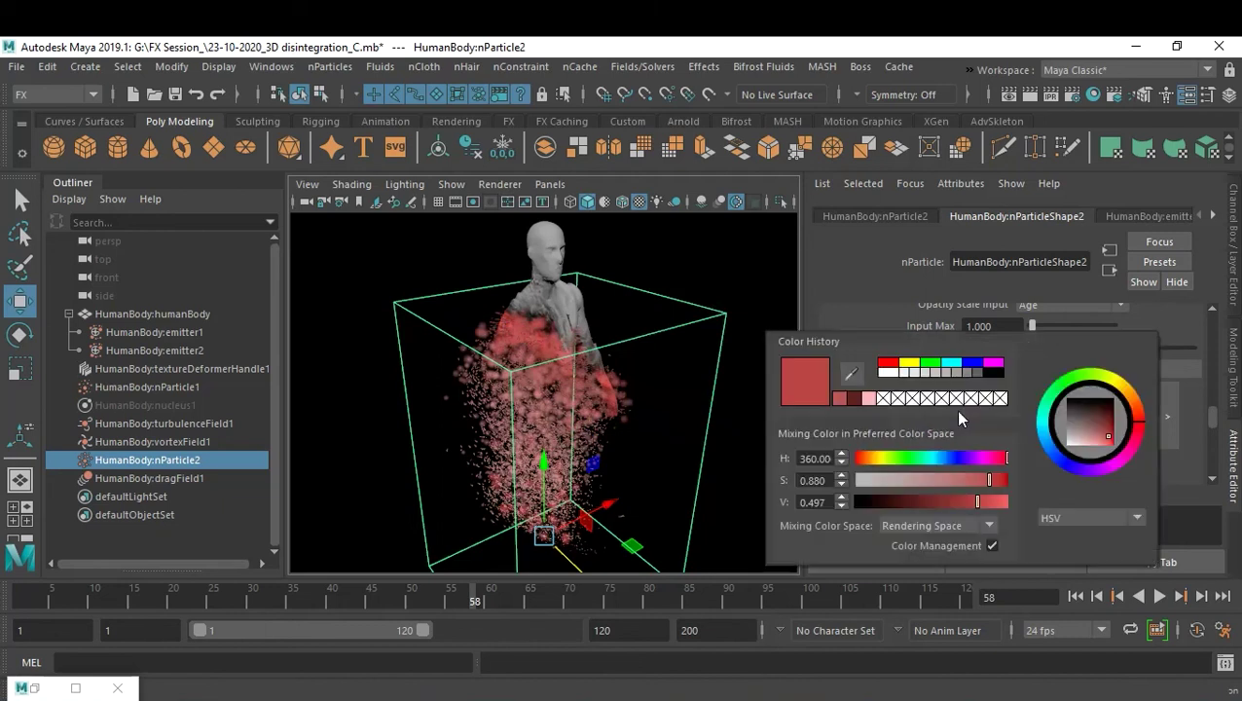
left_click(854, 400)
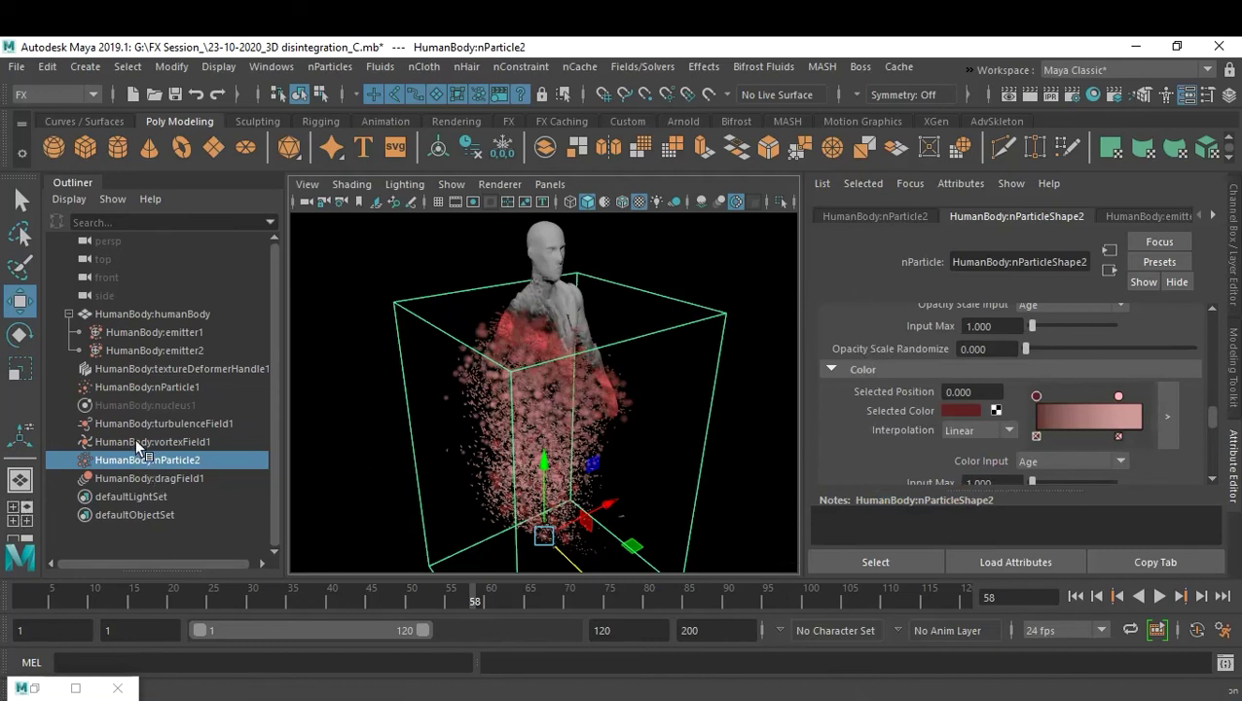
left_click(123, 388)
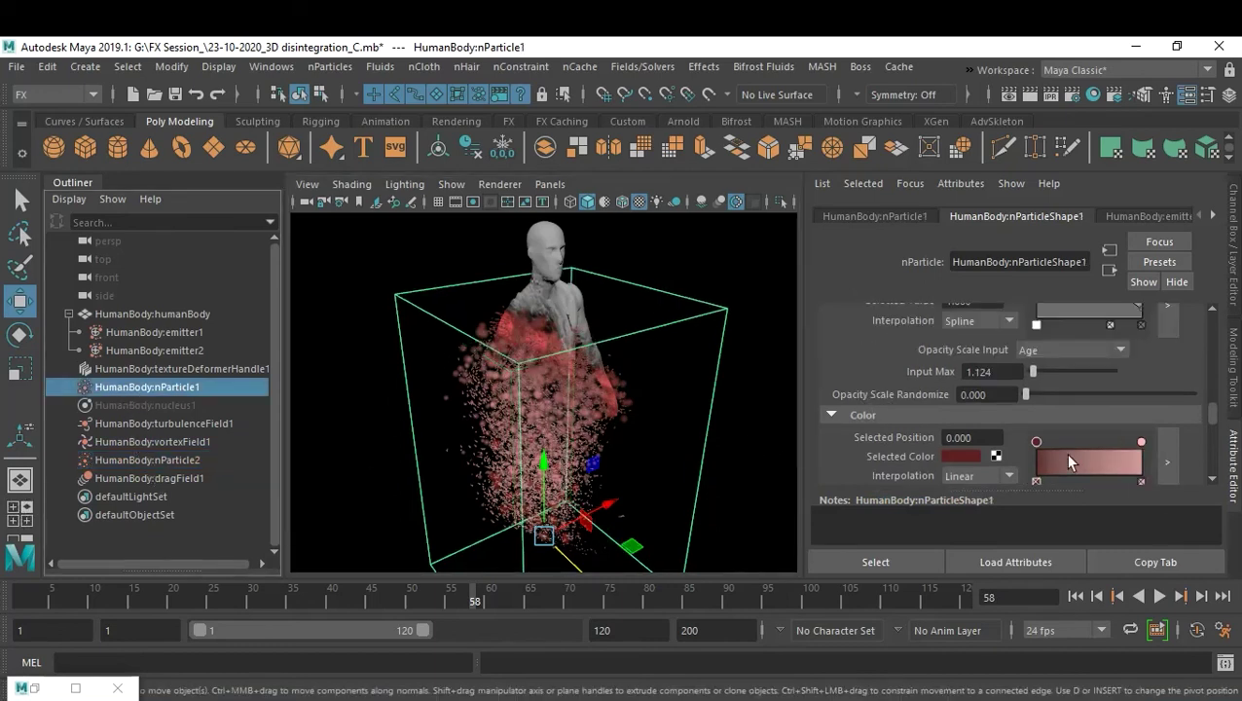
Step: Colour nParticle1's ramp pure red at the left marker and dark red (0.118) at the right
left_click(963, 456)
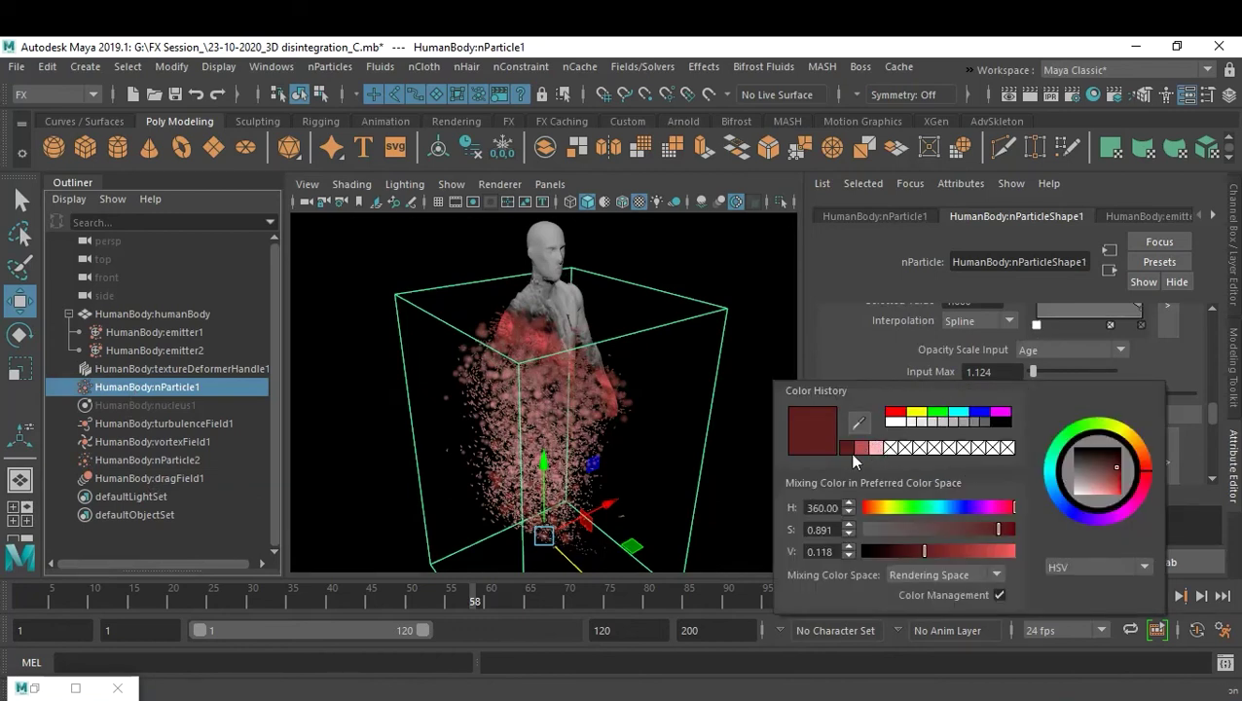
left_click(894, 412)
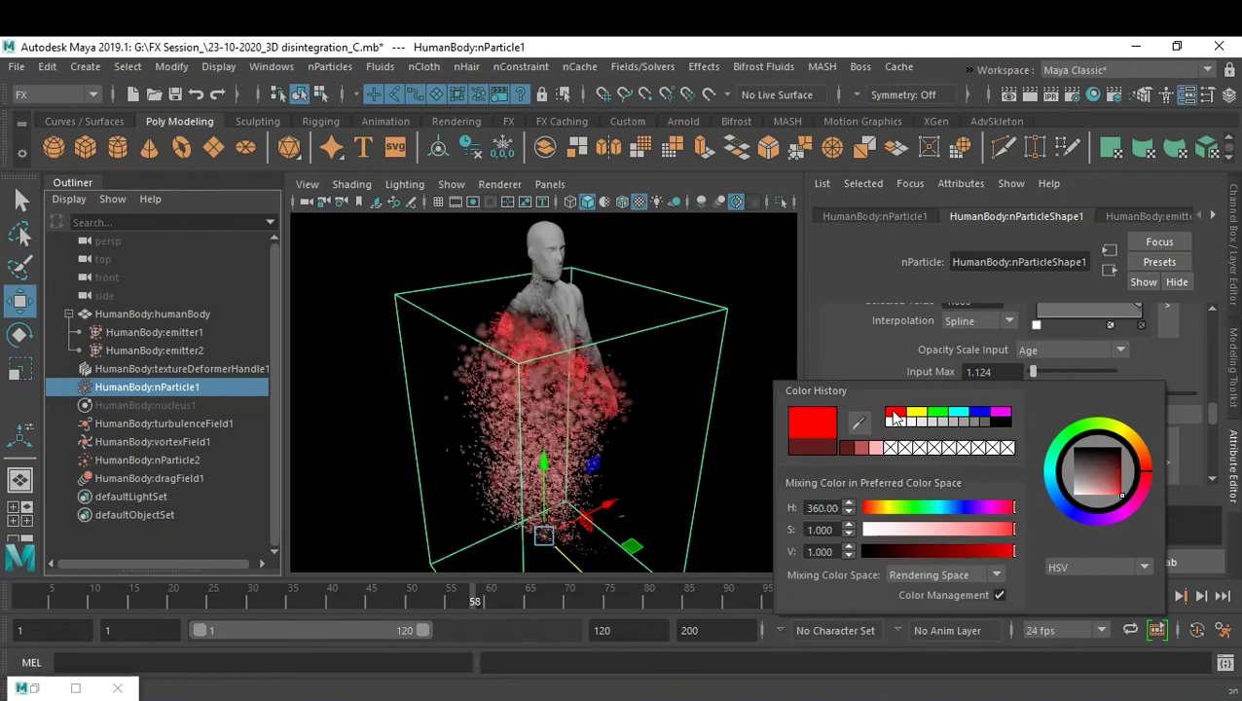
left_click(698, 263)
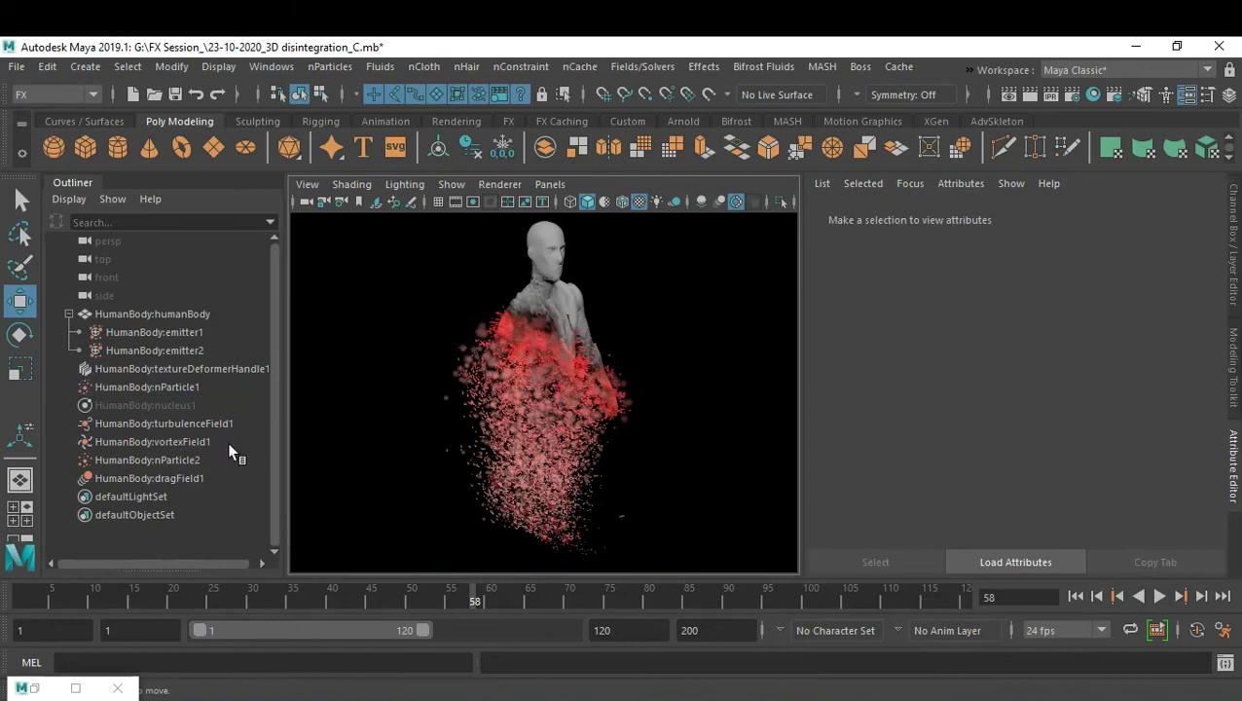
left_click(143, 387)
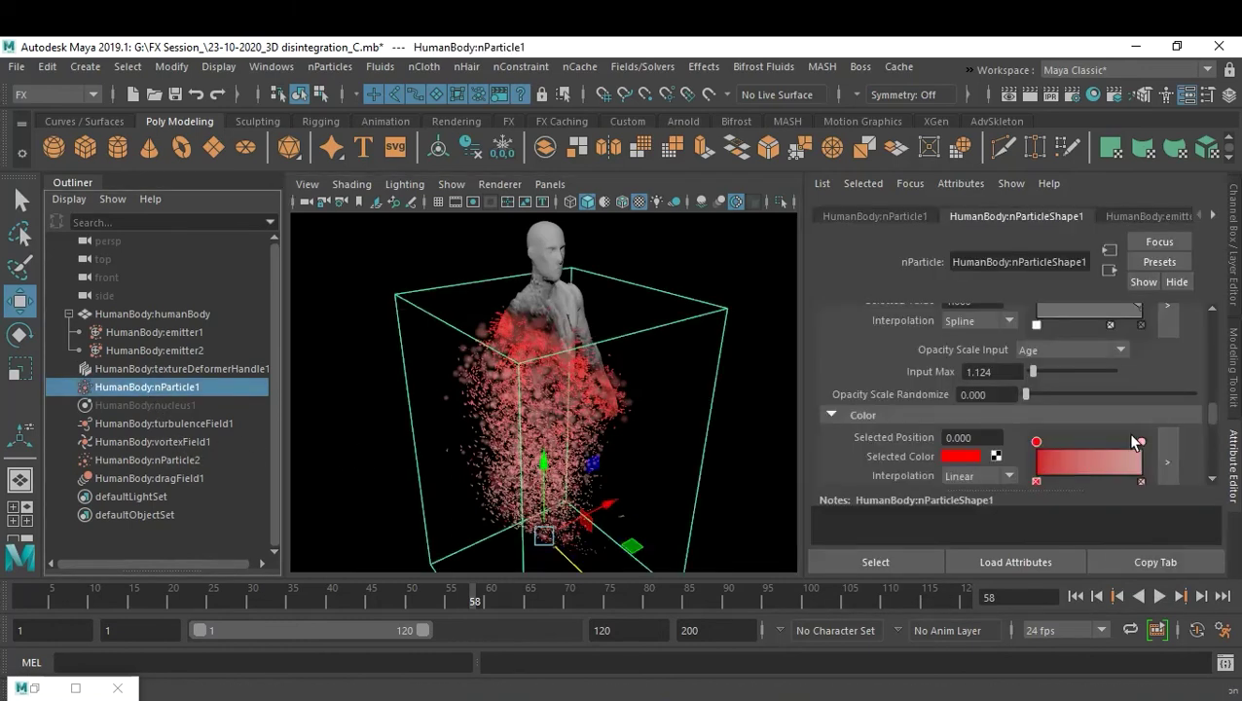
left_click(1141, 441)
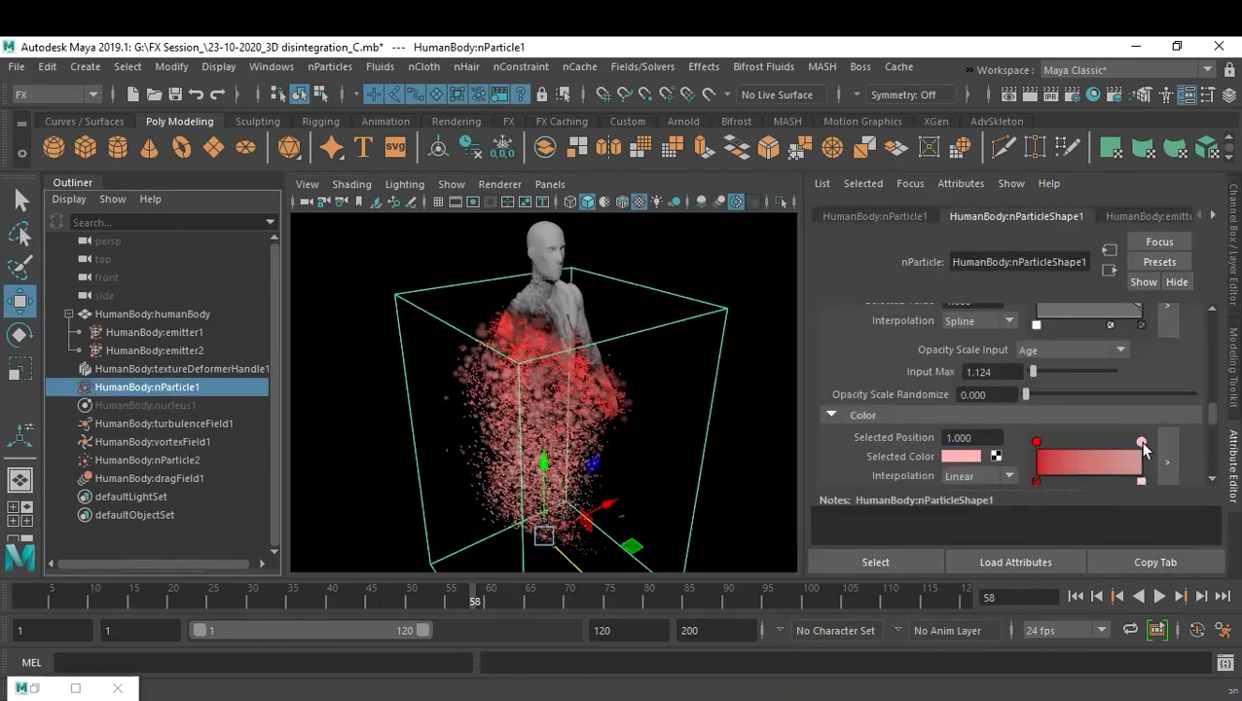
left_click(953, 457)
left_click(850, 443)
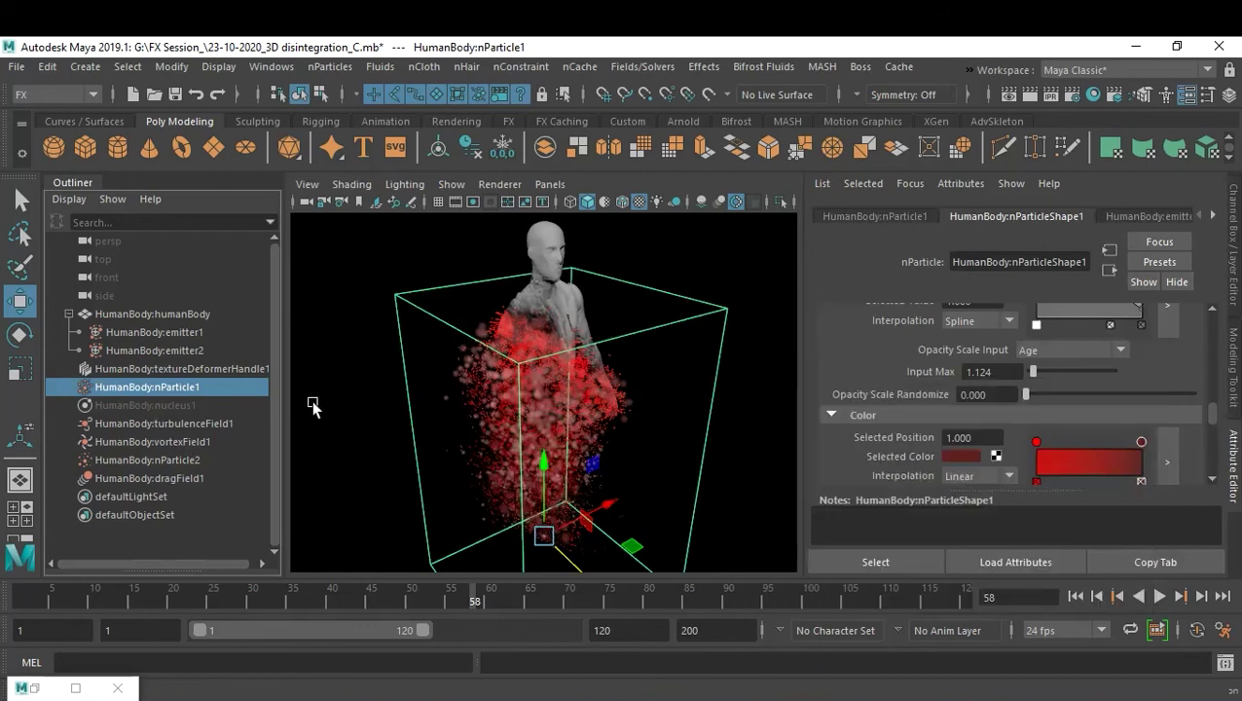
left_click(133, 460)
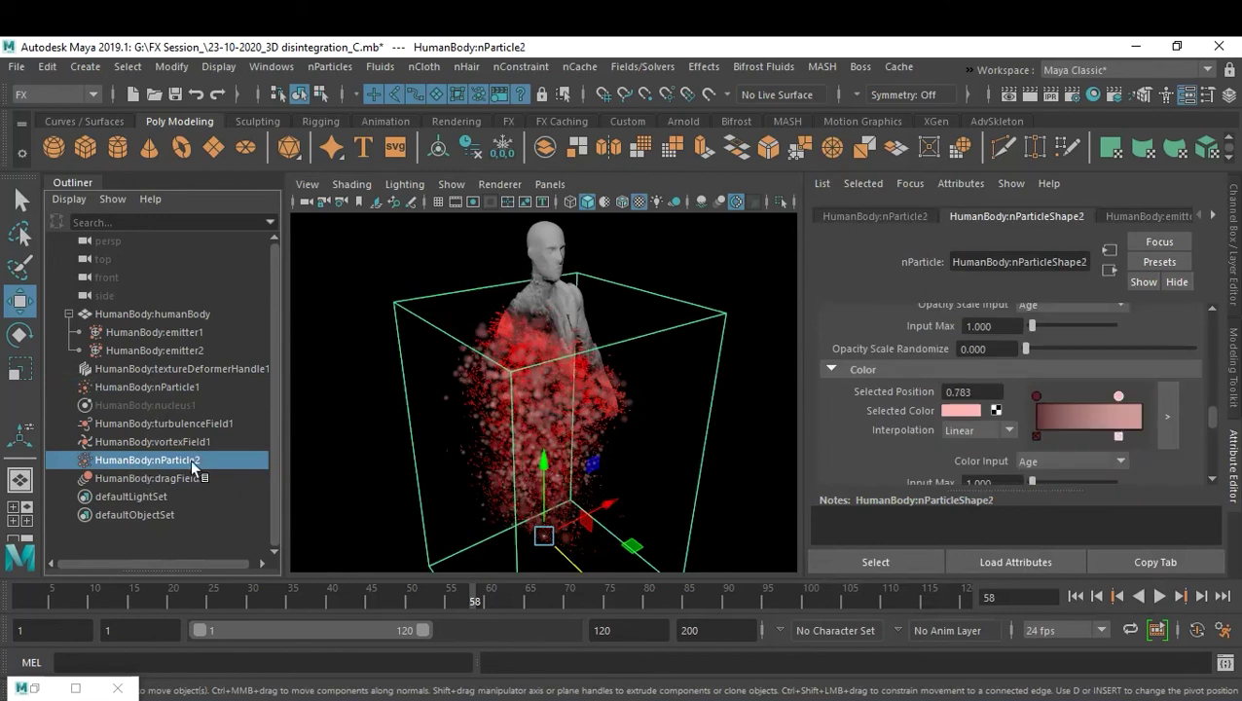
Step: Change nParticle2's pink ramp point to pure red
left_click(953, 410)
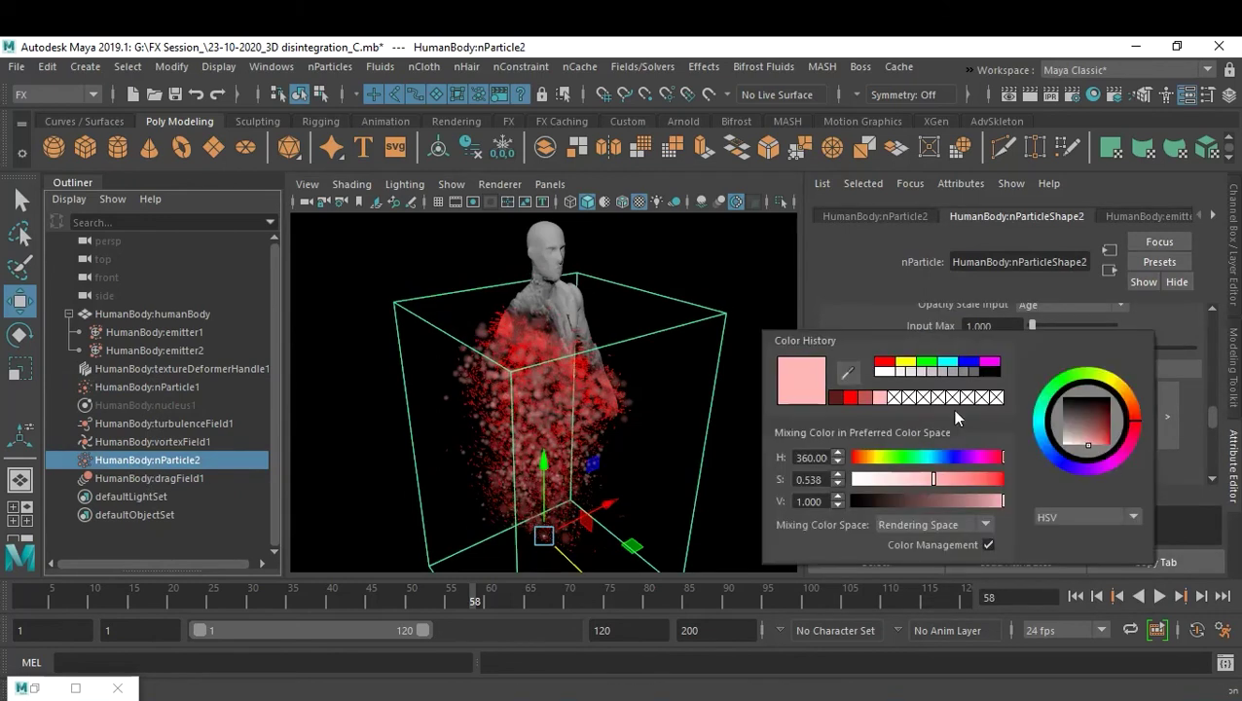
left_click(861, 398)
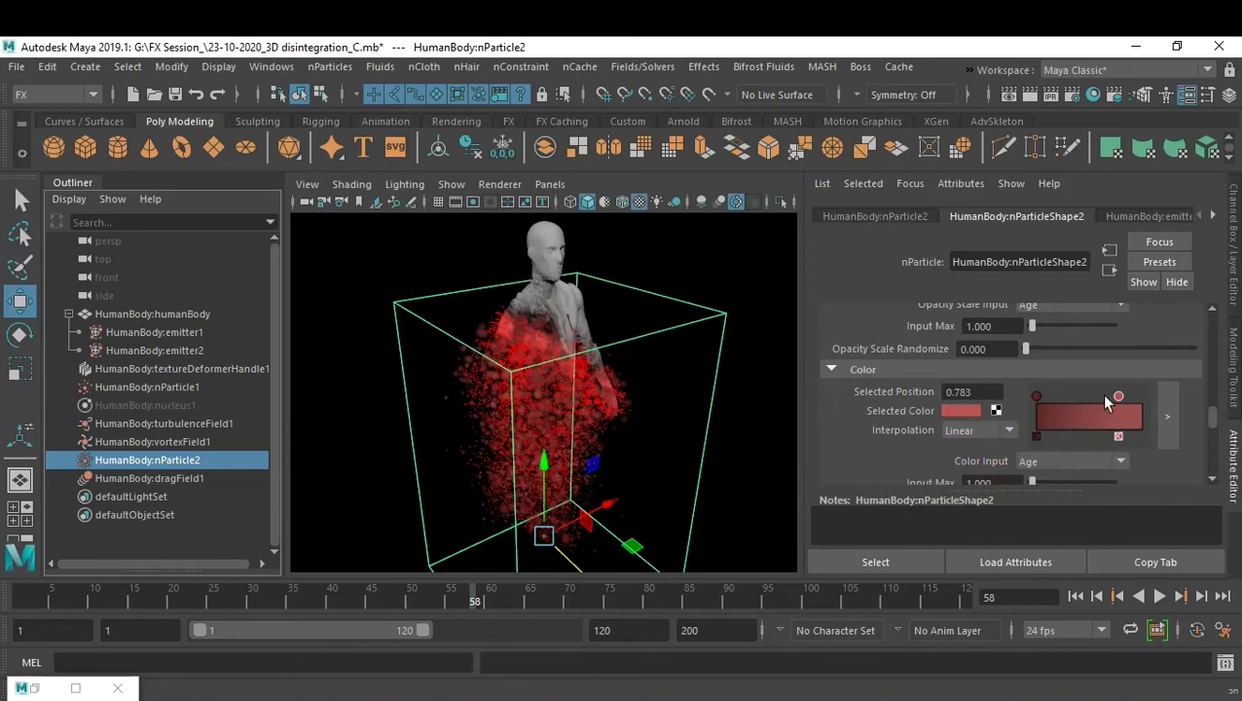
left_click(962, 412)
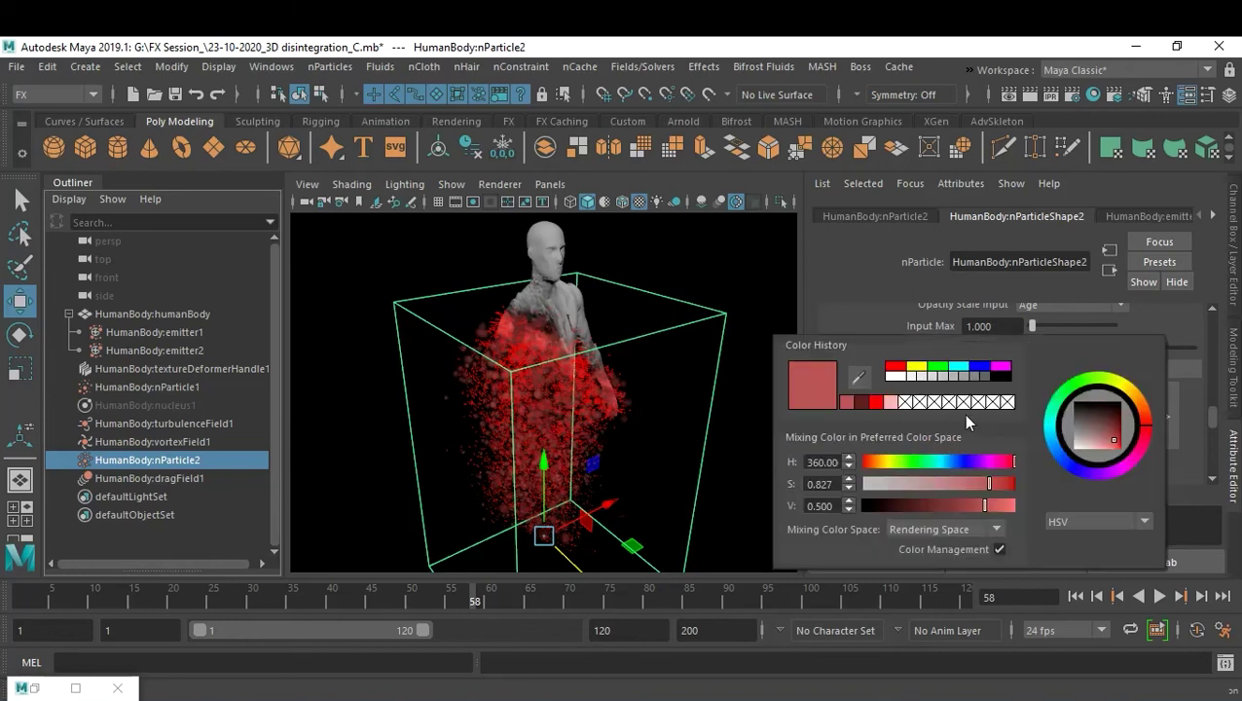
left_click(875, 402)
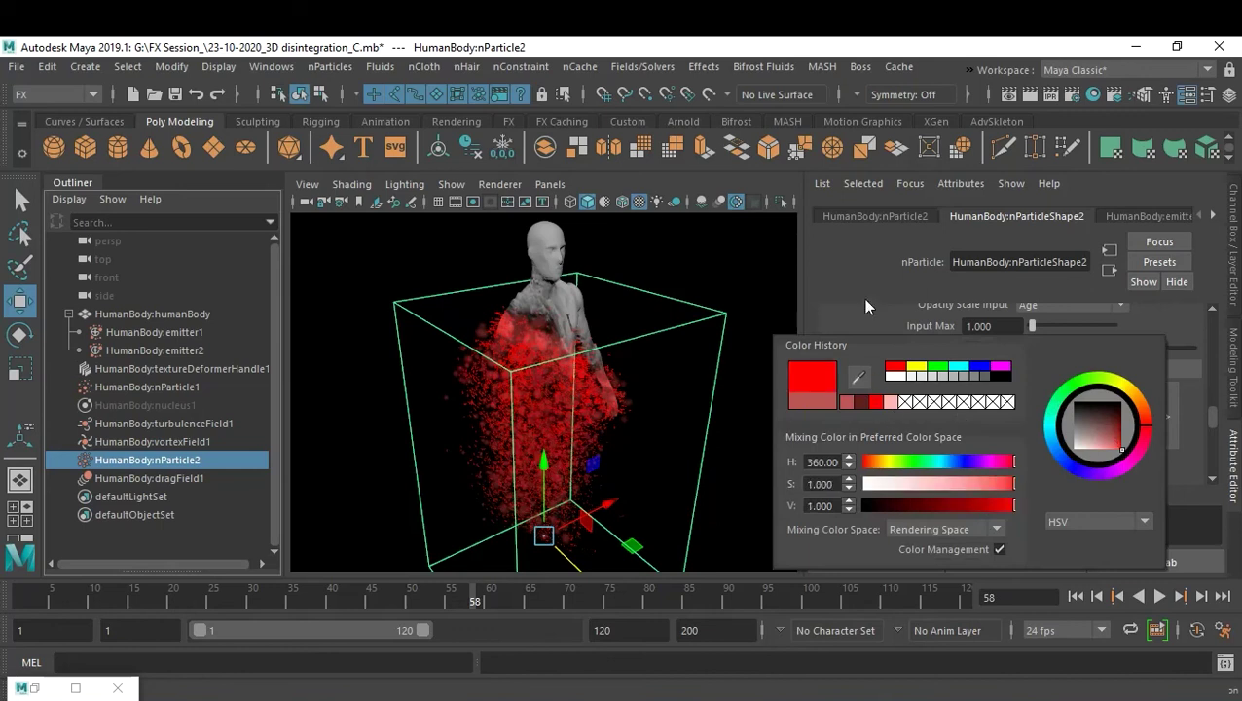
Step: Add a mid-ramp colour point to nParticle2's ramp and set its hue to 30 (orange)
left_click(1075, 410)
left_click(960, 411)
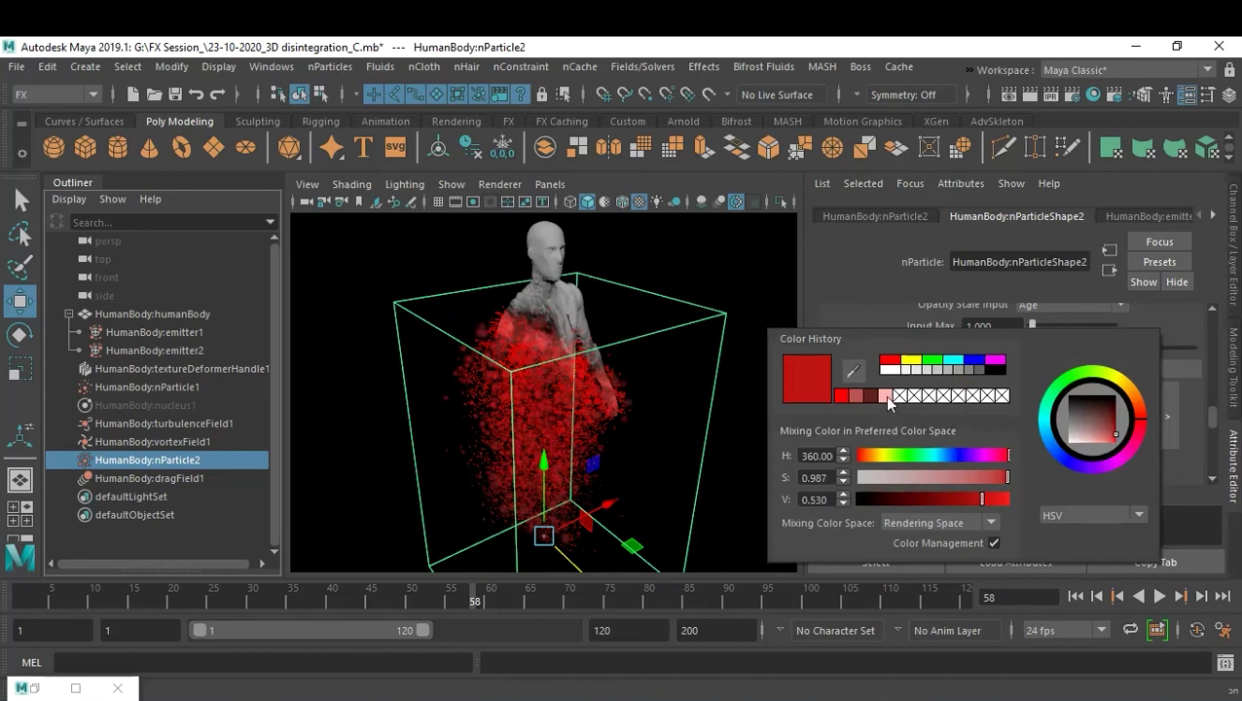
left_click(868, 455)
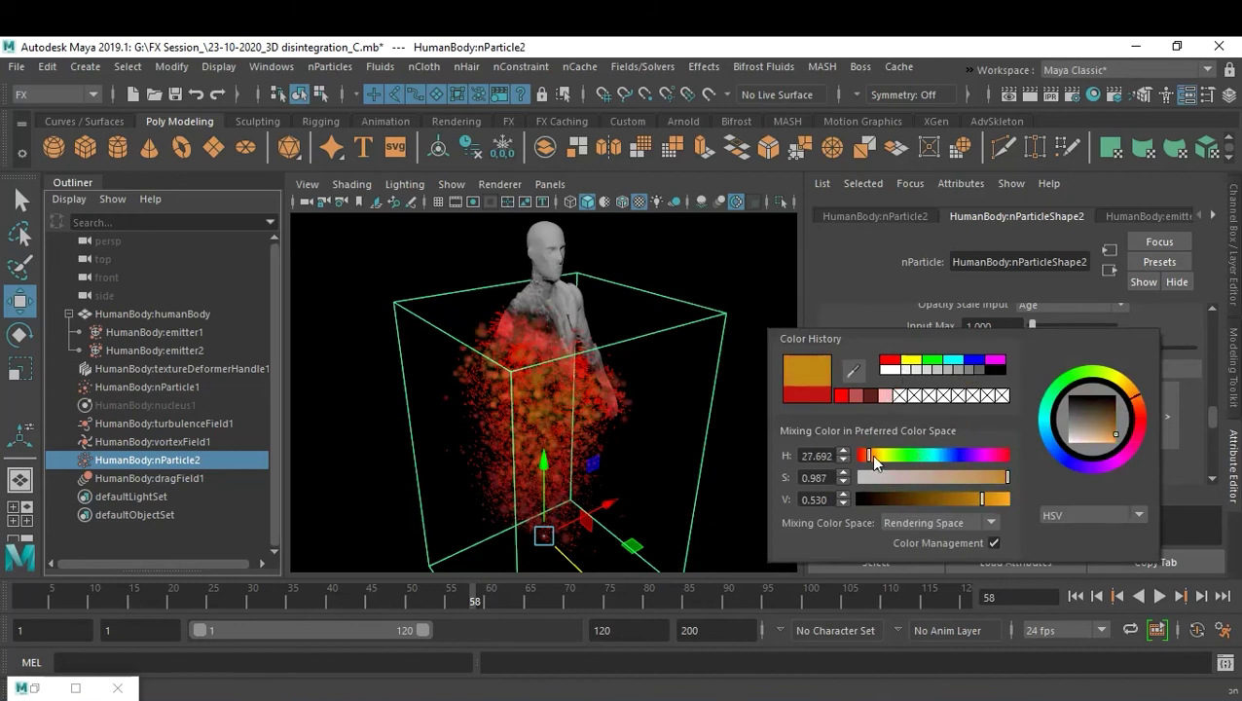
left_click_drag(870, 454, 872, 454)
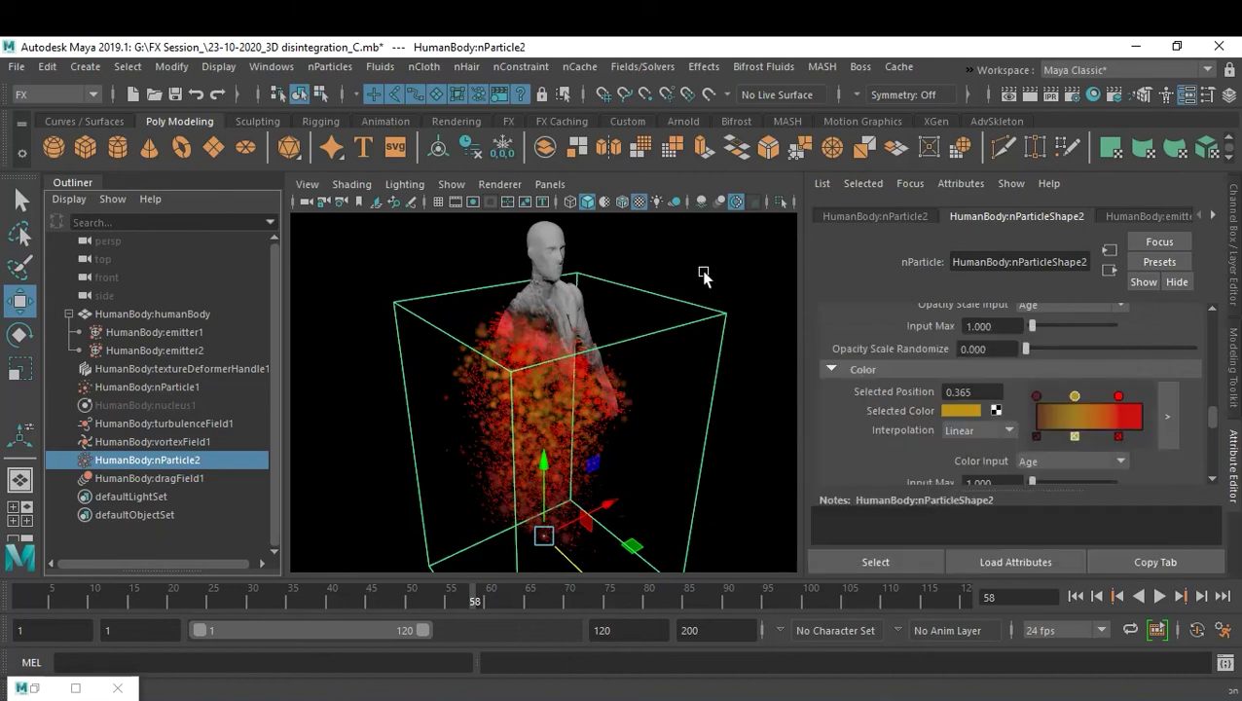
Step: Deselect the particles and rewind the animation to frame 1
left_click(702, 324)
left_click_drag(703, 324, 652, 345, "alt")
left_click(1074, 596)
left_click_drag(593, 458, 667, 476, "alt")
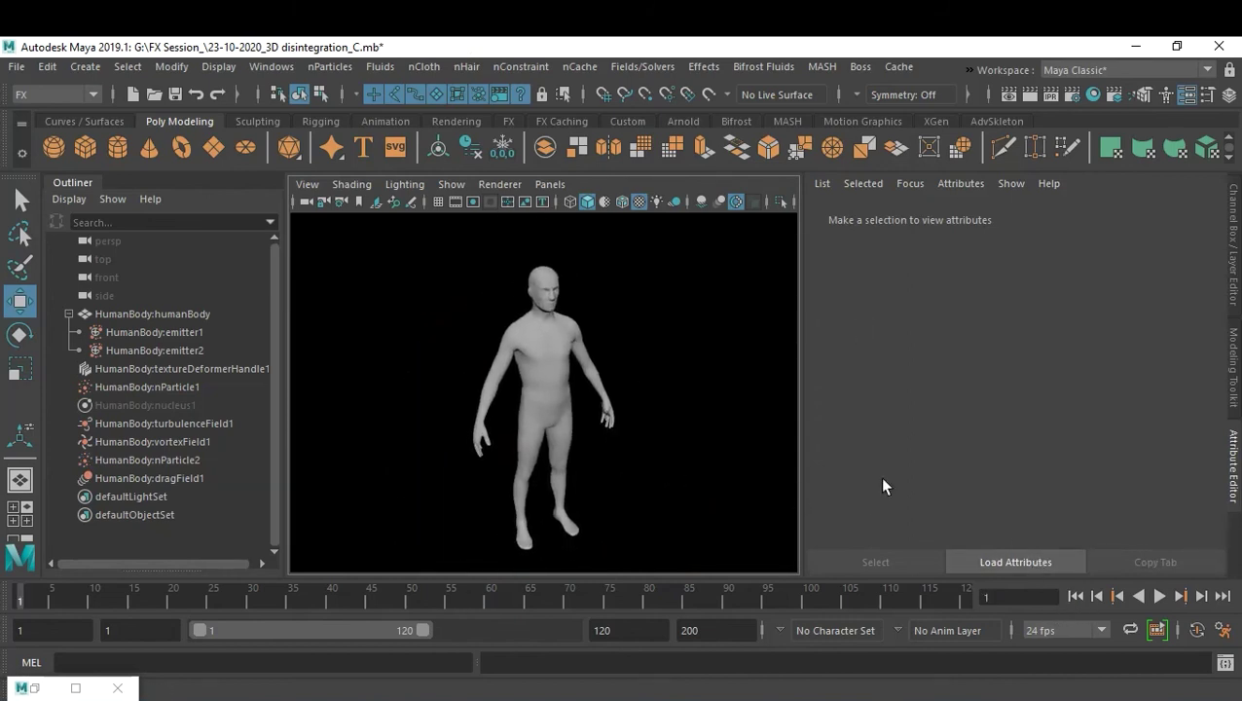
Step: Play the particle simulation, stop it at frame 60, then select nParticle1
left_click(1158, 596)
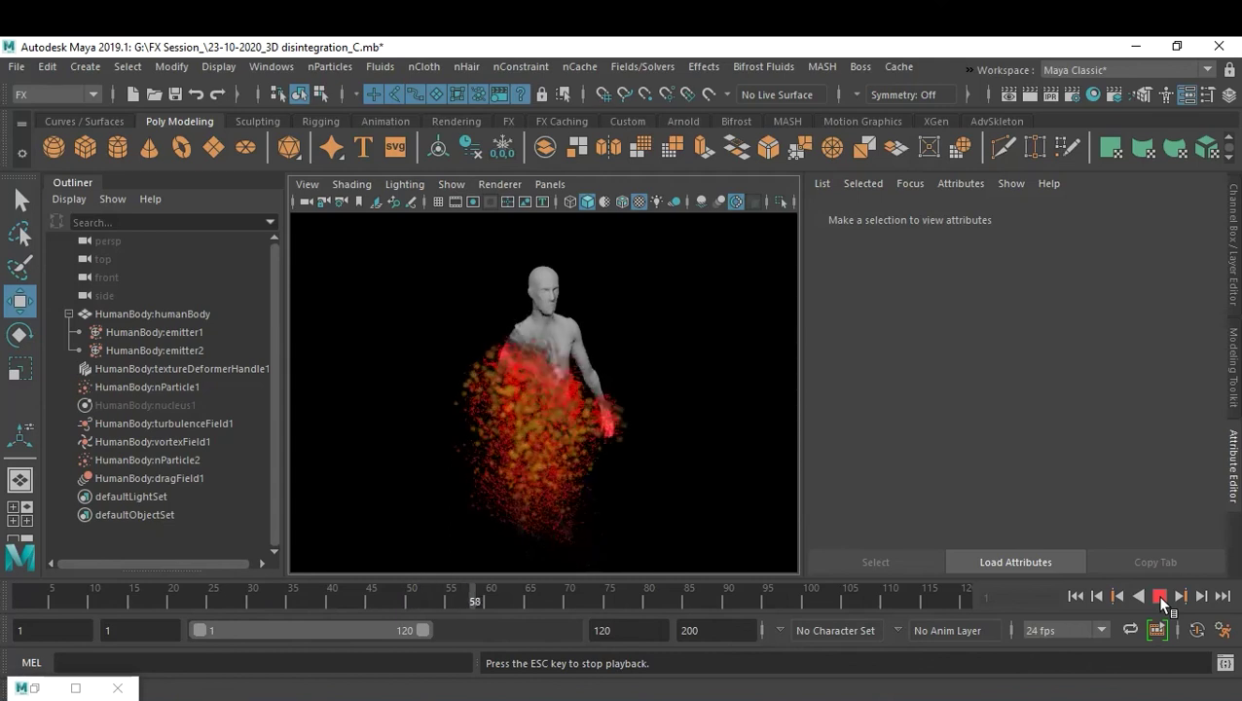
left_click(1160, 596)
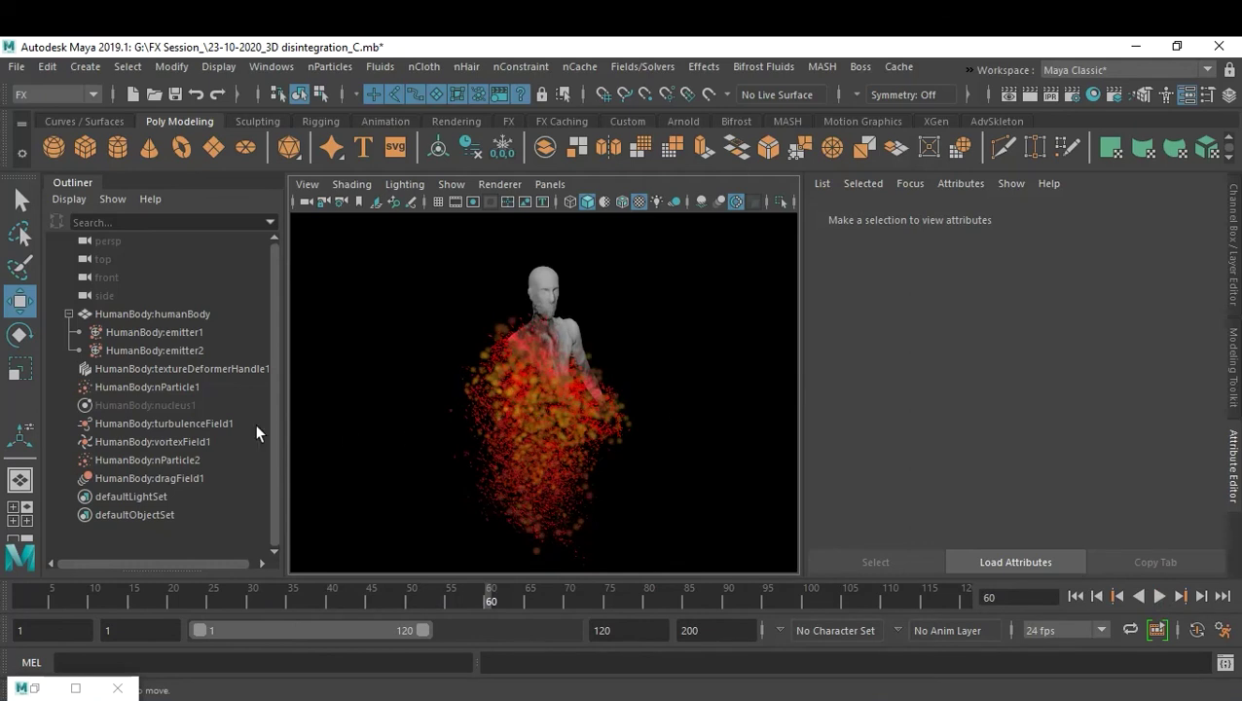
left_click(128, 388)
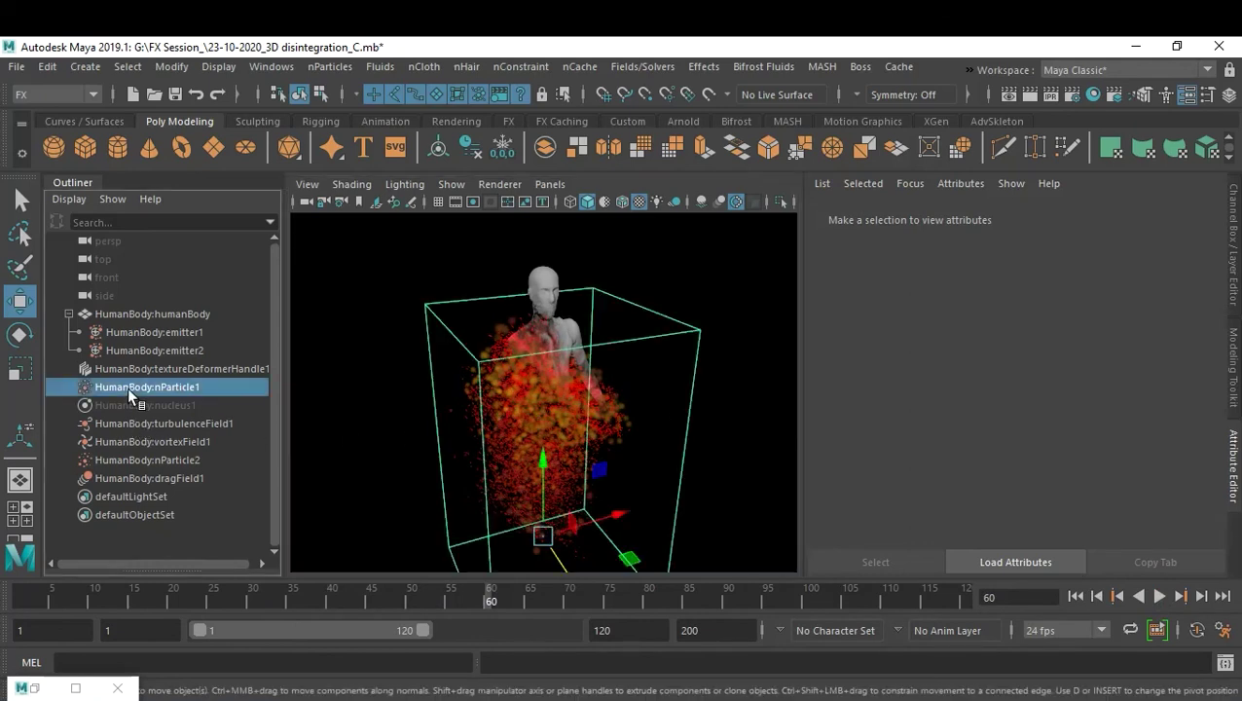
Step: Remove nParticle2's yellow ramp midpoint and tone its bright red point down to medium red
left_click(107, 459)
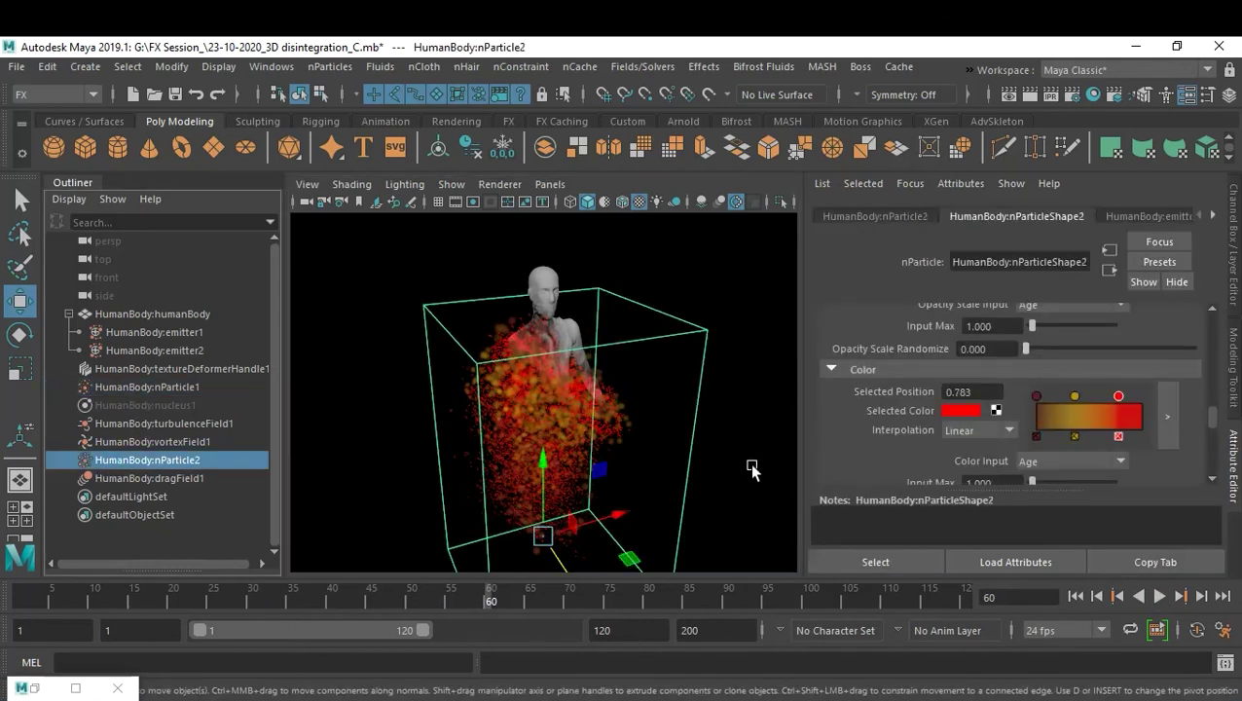
left_click(1074, 437)
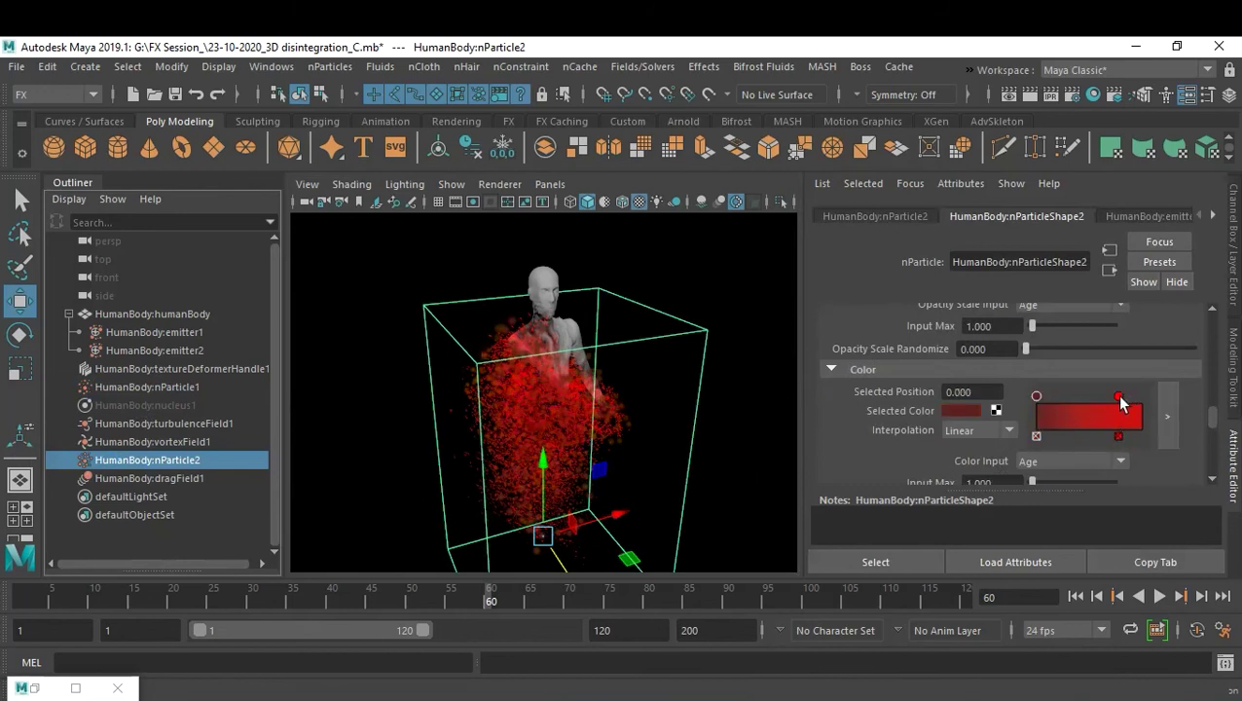
left_click(1118, 398)
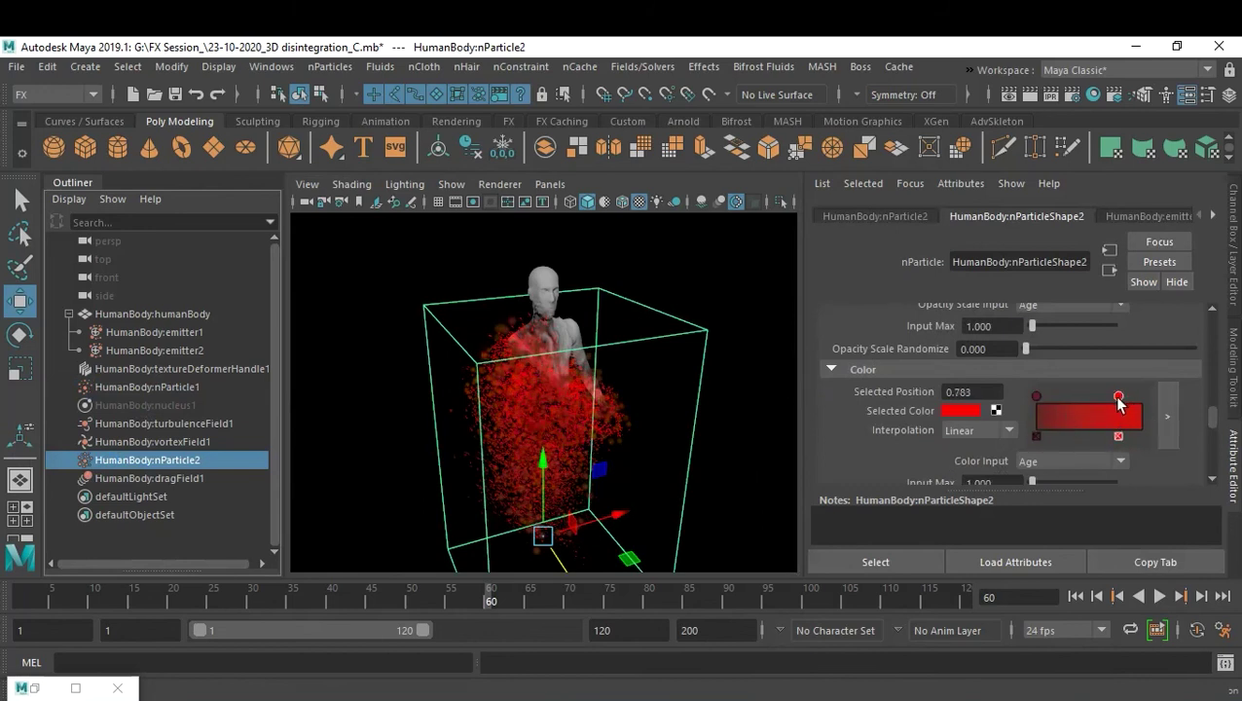
left_click(960, 414)
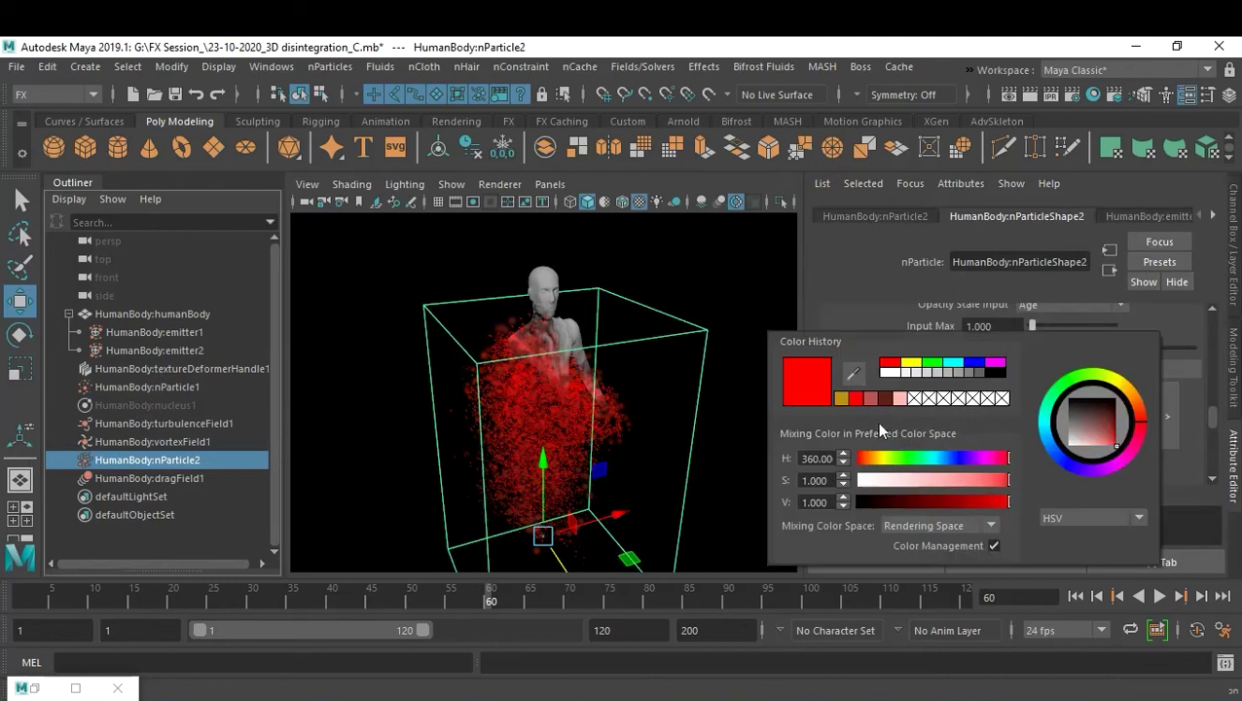
left_click(868, 398)
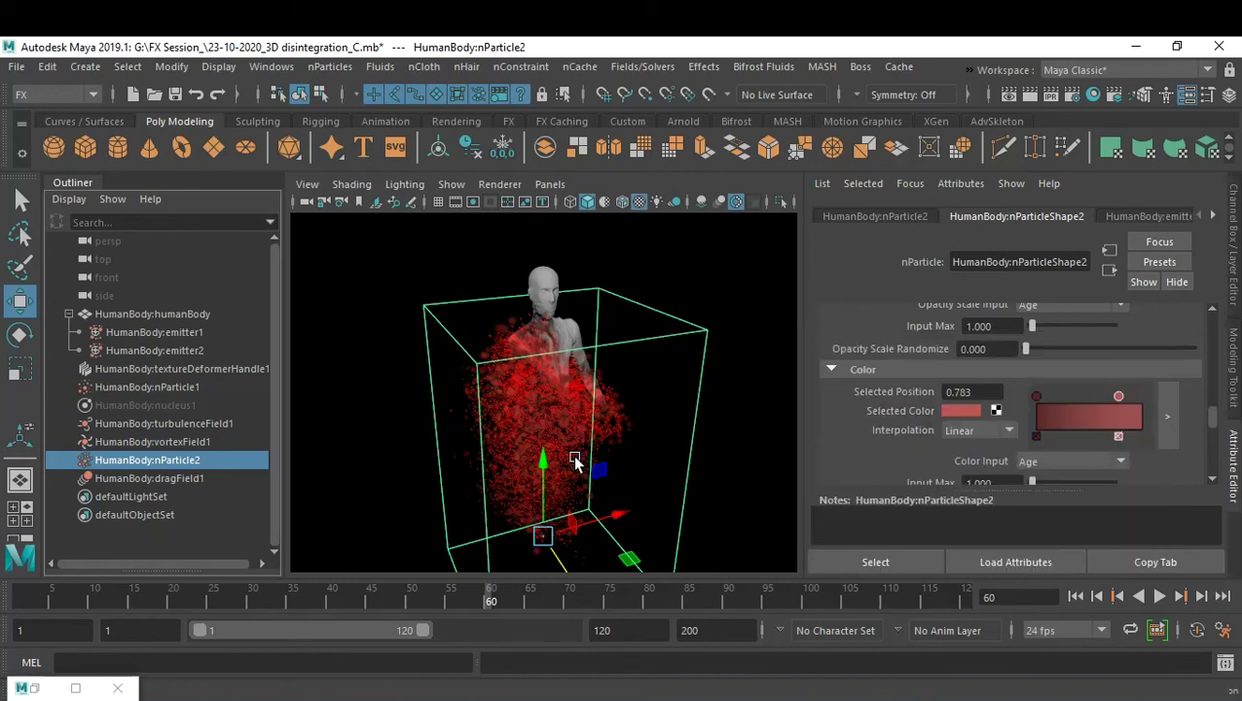
Step: Move nParticle1's end colour point to ramp position 0.200, deselect, and save the scene
left_click(159, 383)
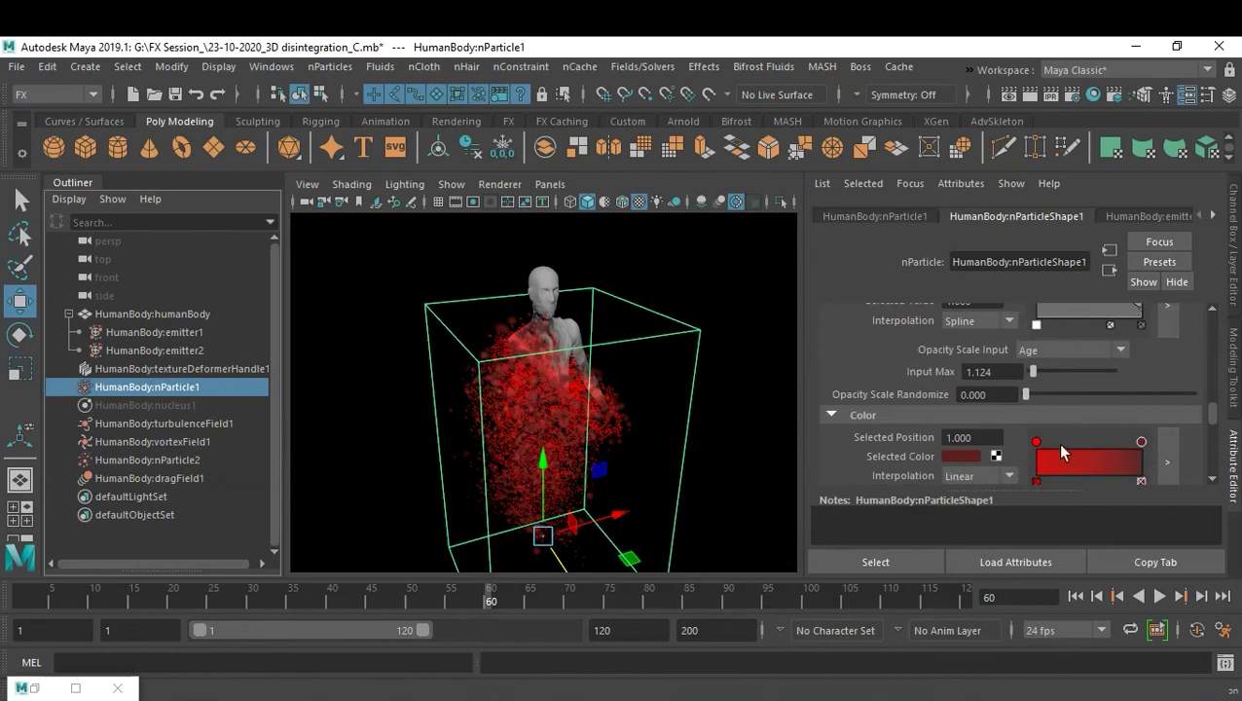
mouse_move(1140, 443)
left_mouse_down()
mouse_move(1044, 459)
mouse_move(1058, 461)
left_mouse_up()
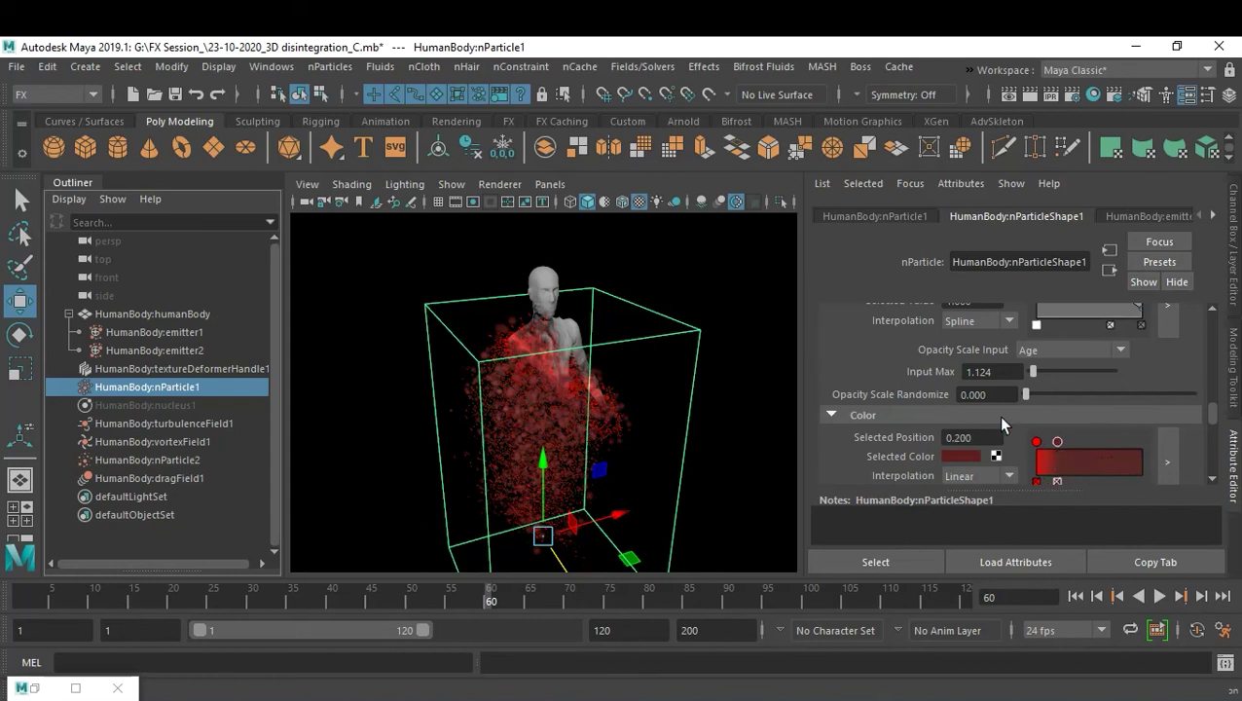
left_click(726, 354)
left_click_drag(518, 367, 645, 329, "alt")
key("ctrl+s")
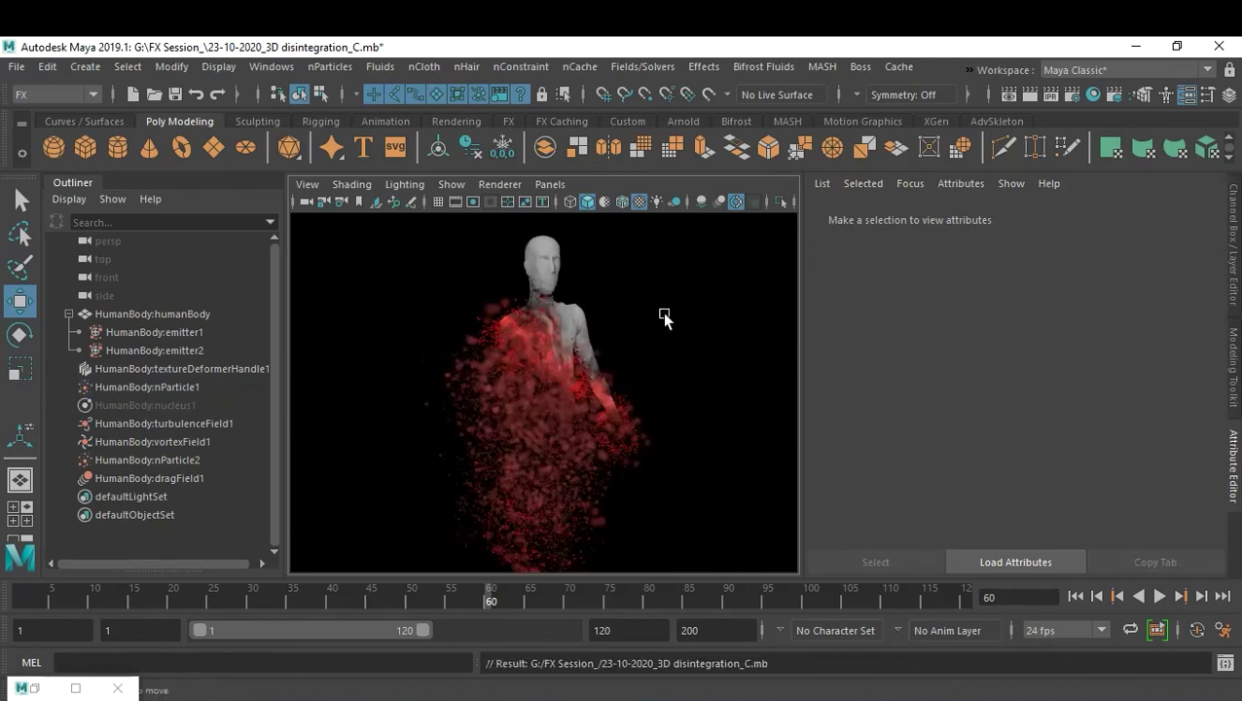
Step: Select the humanBody mesh and page through its connected node tabs
left_click_drag(552, 351, 590, 360, "alt")
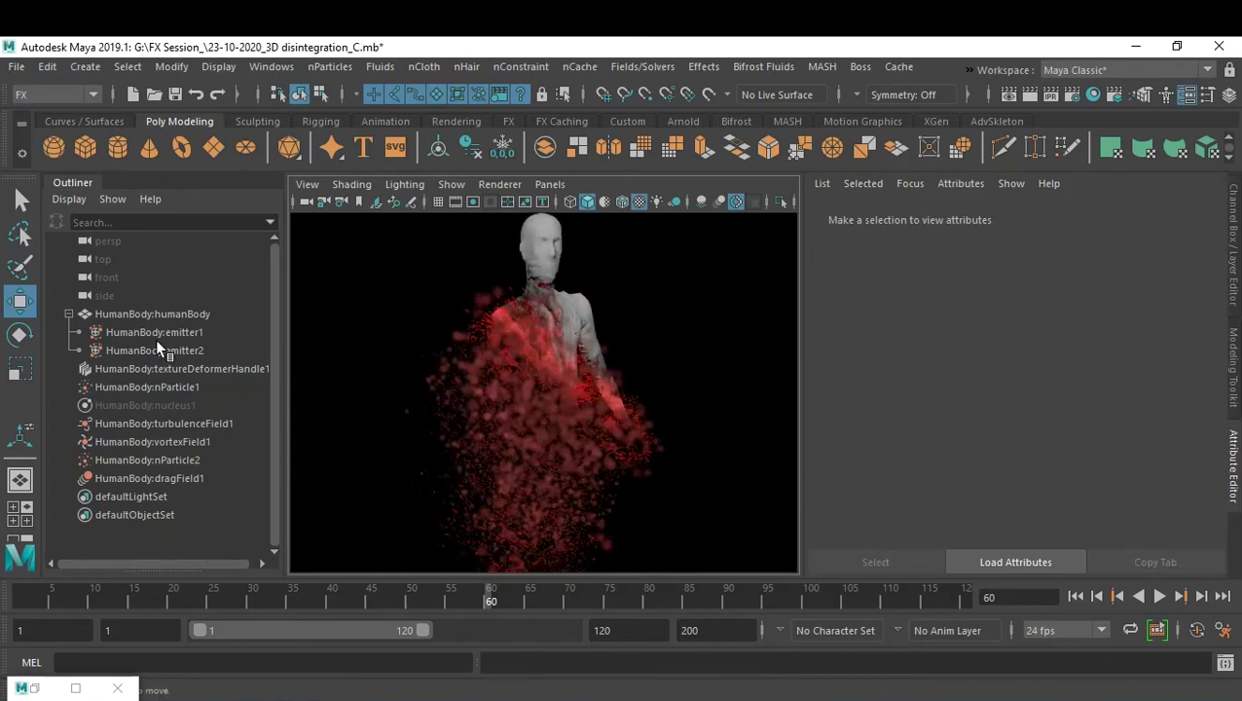
left_click(591, 317)
left_click(1211, 215)
left_click(1211, 214)
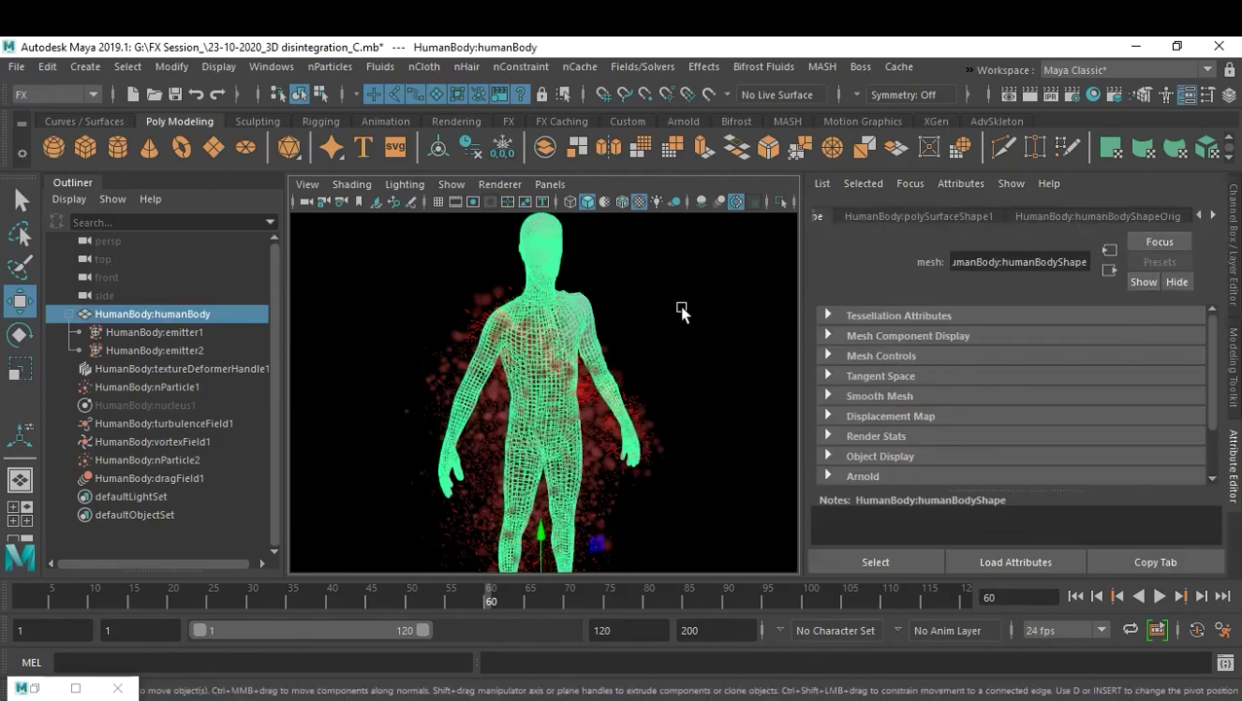
Step: Page the node tabs to lambert2 and map a texture onto its Ambient Color
left_click(1212, 215)
left_click(1212, 215)
left_click(1212, 215)
left_click(1211, 215)
left_click(1211, 215)
left_click(1212, 215)
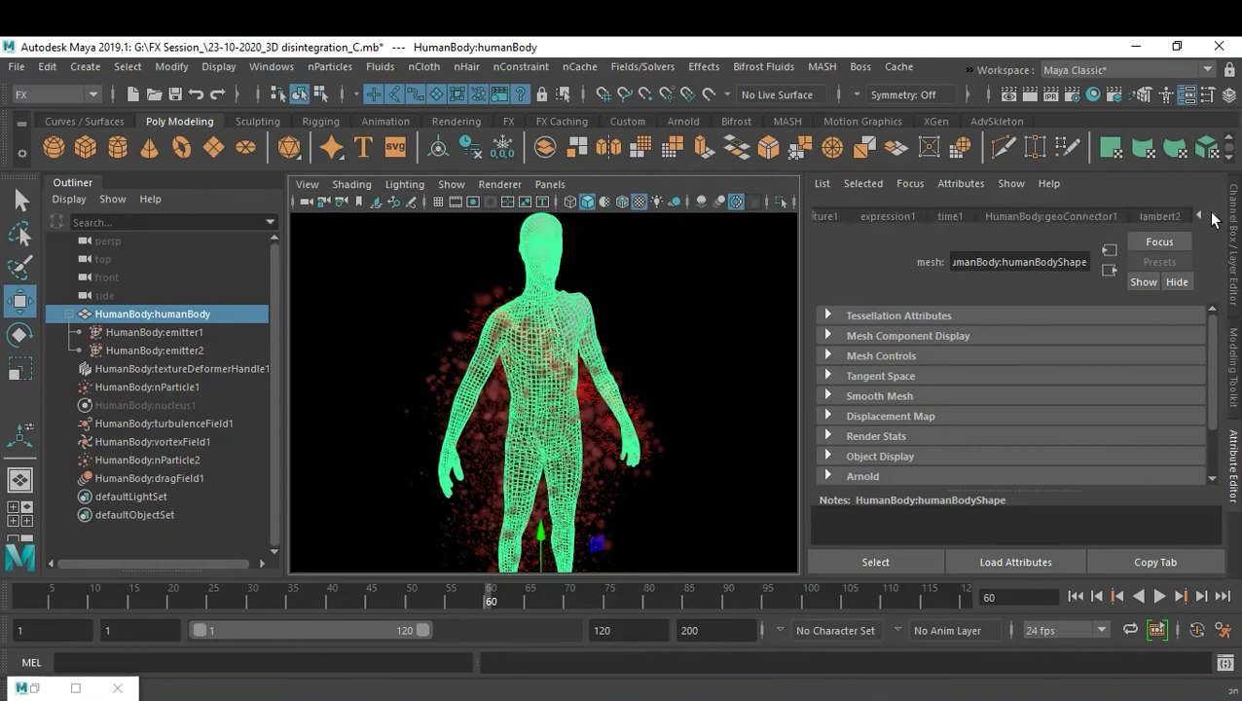
left_click(1160, 215)
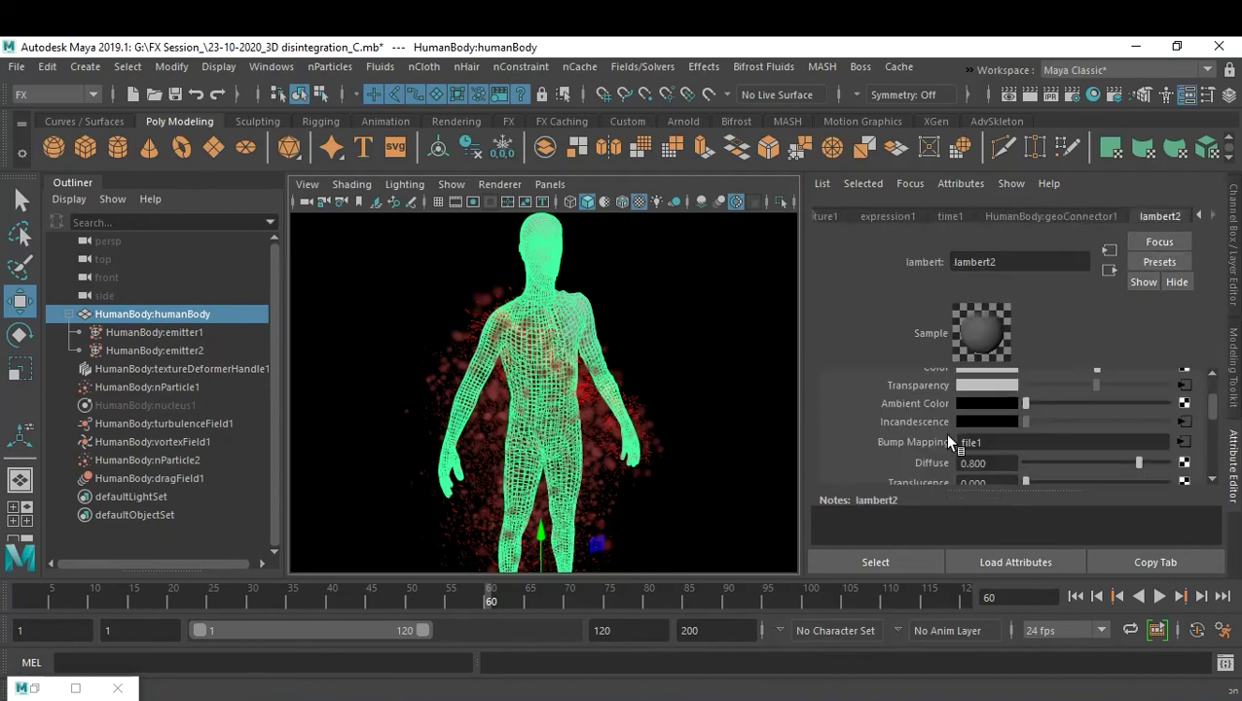
scroll(958, 436, "up", 2)
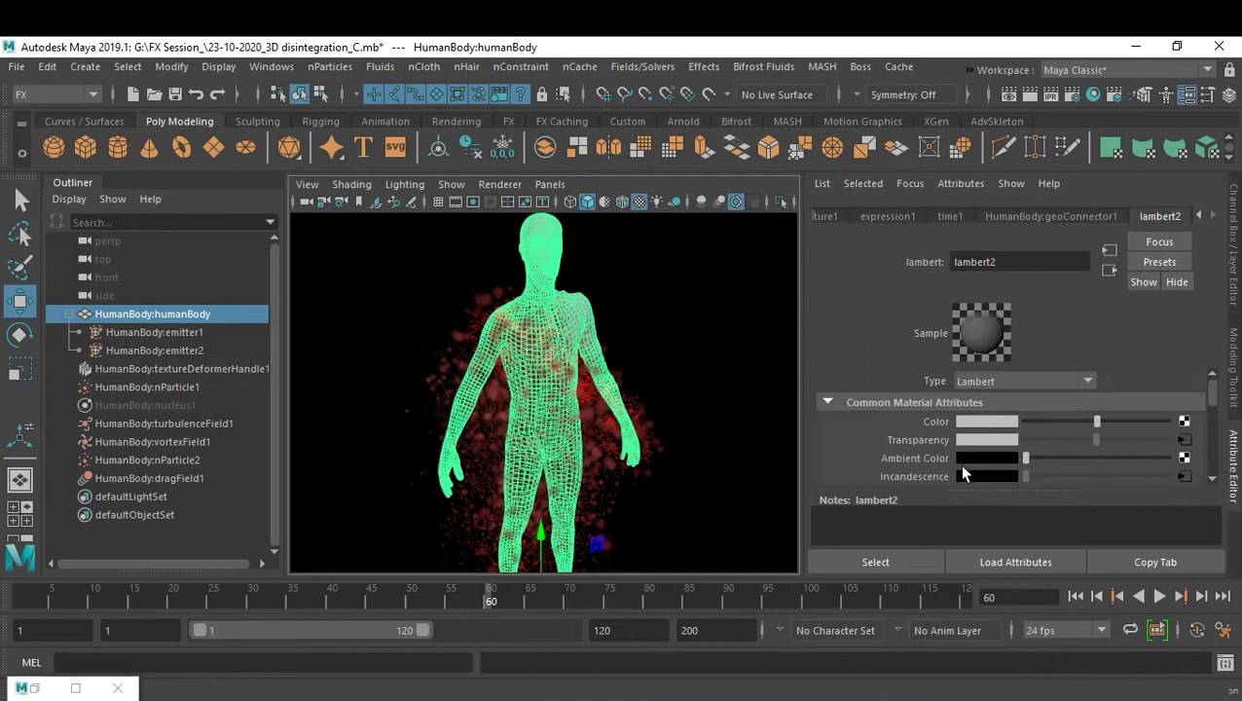
left_click(1183, 458)
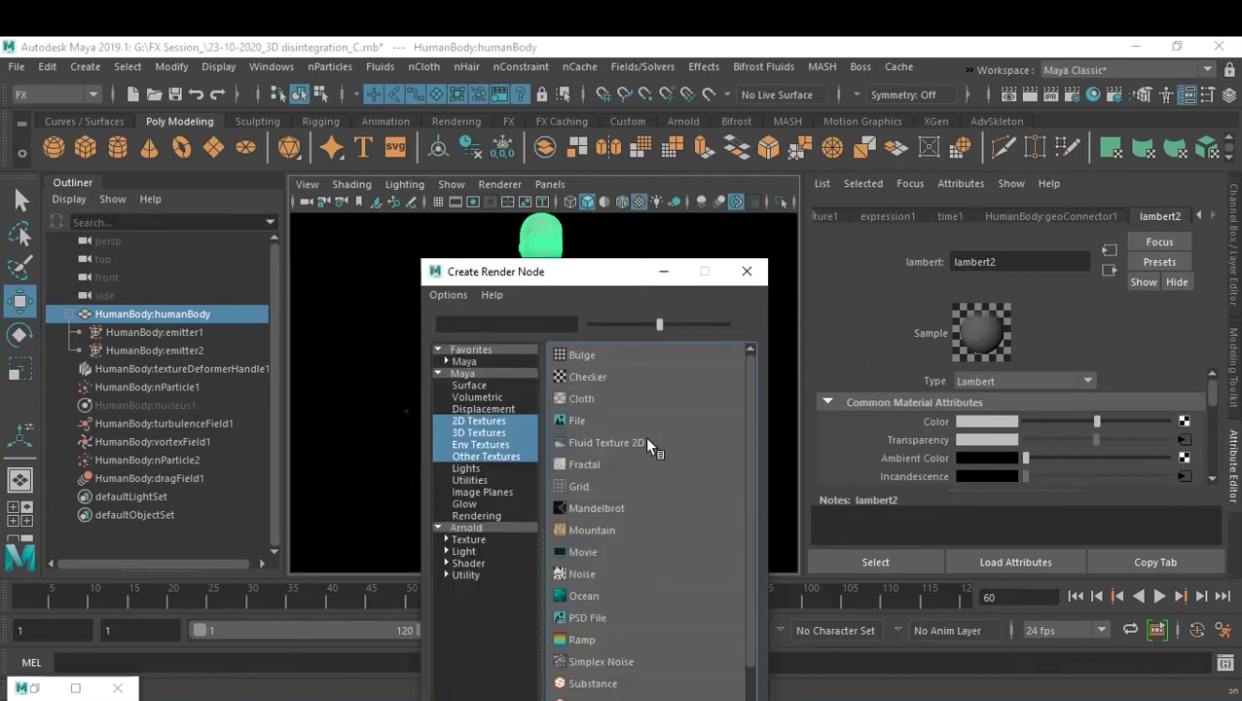
Step: Create a File texture node and load the burn sequence's first image, BB000.jpg
left_click(574, 422)
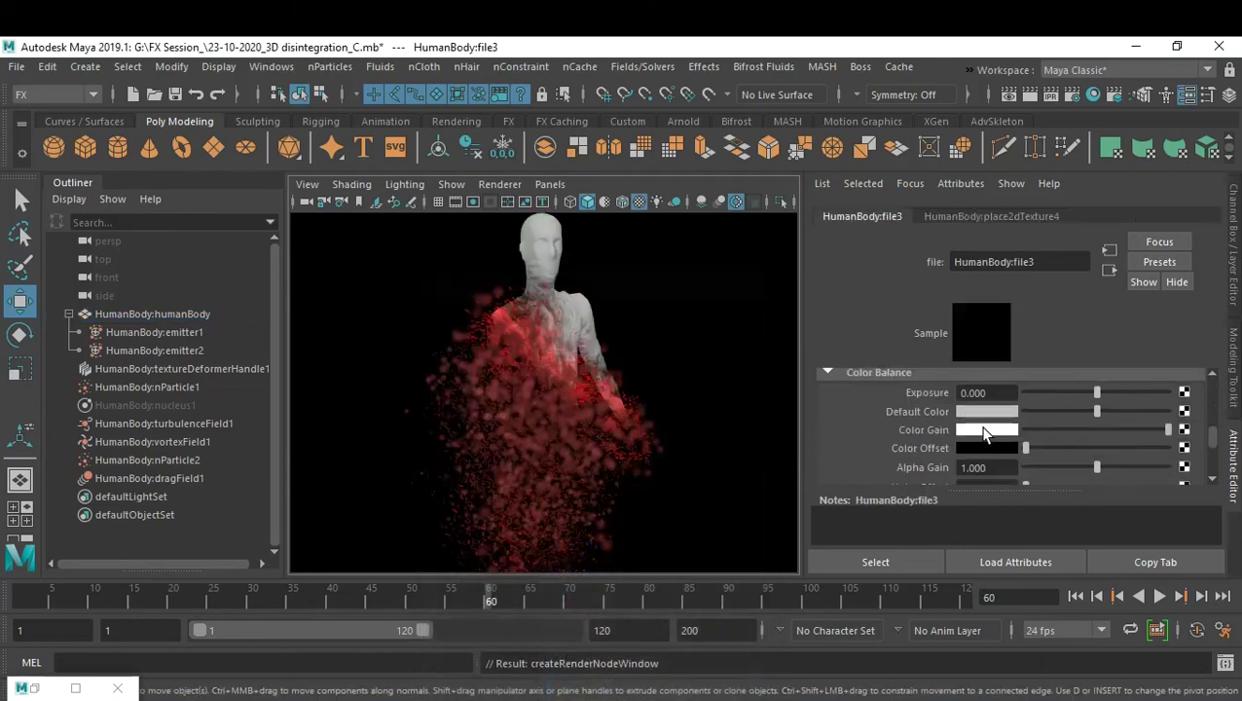
scroll(1111, 433, "up", 5)
scroll(1110, 438, "up", 3)
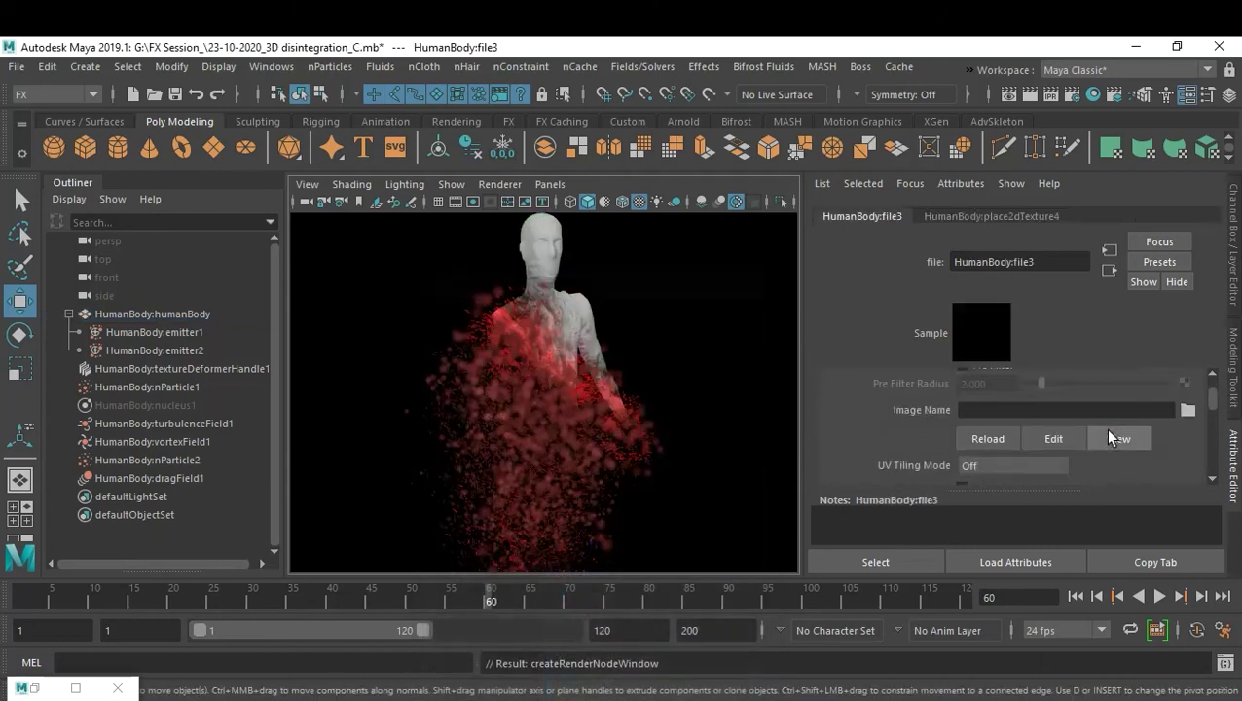
left_click(1188, 411)
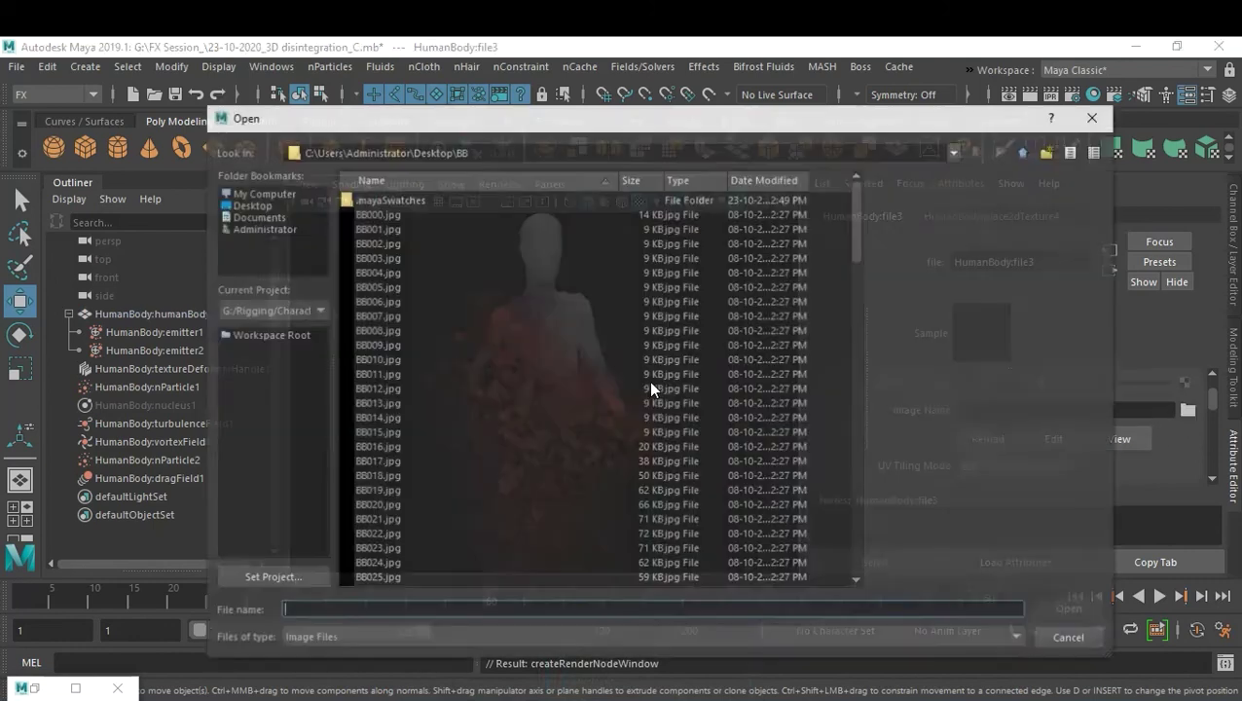
left_click(388, 302)
left_click(380, 389)
left_click(374, 490)
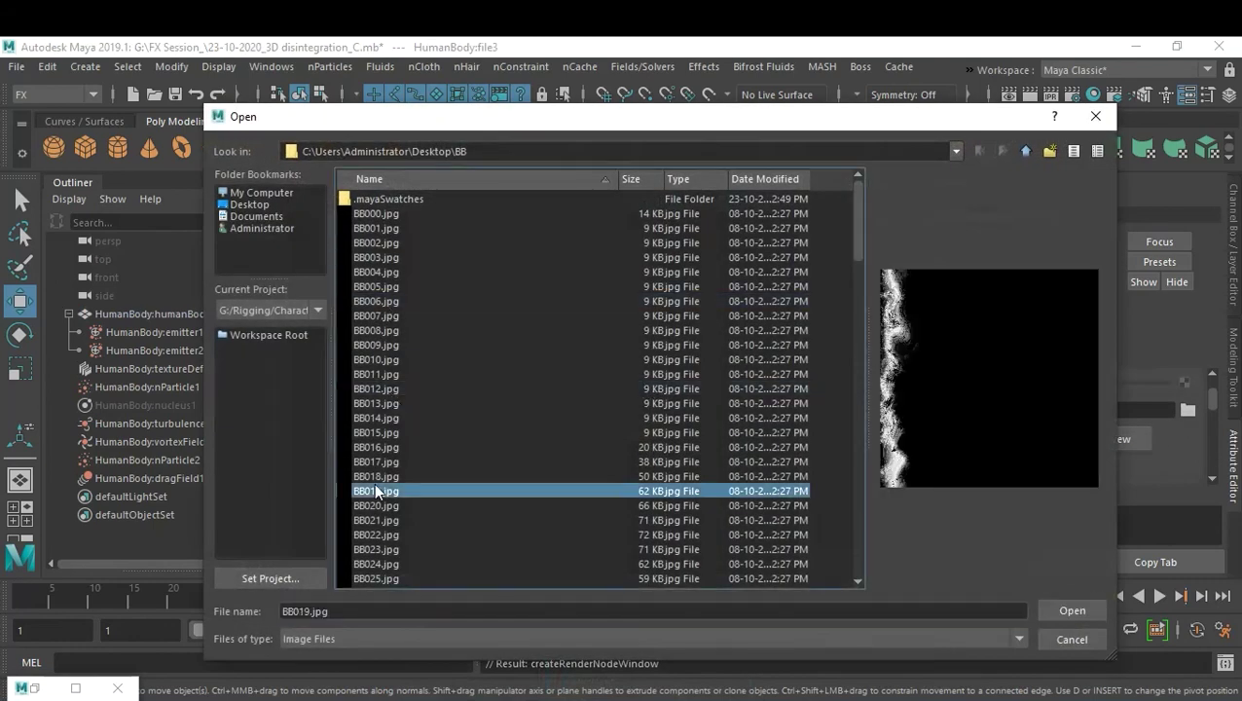
left_click(378, 213)
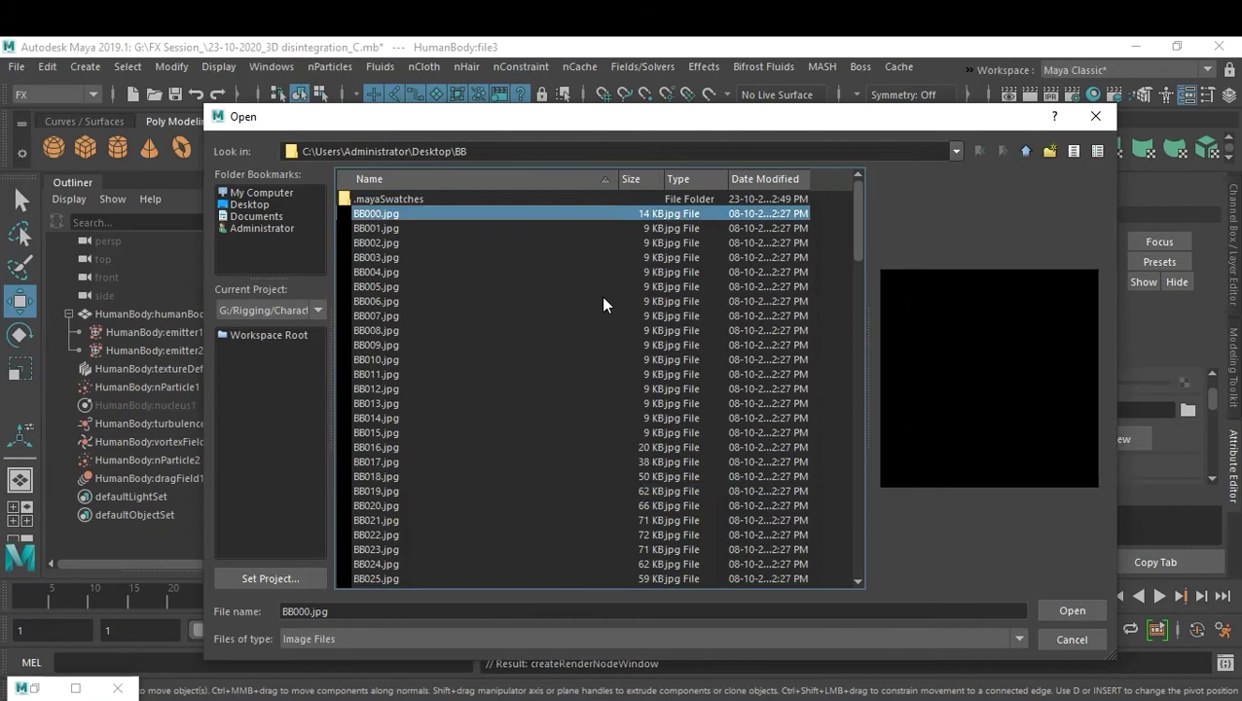
left_click(1069, 611)
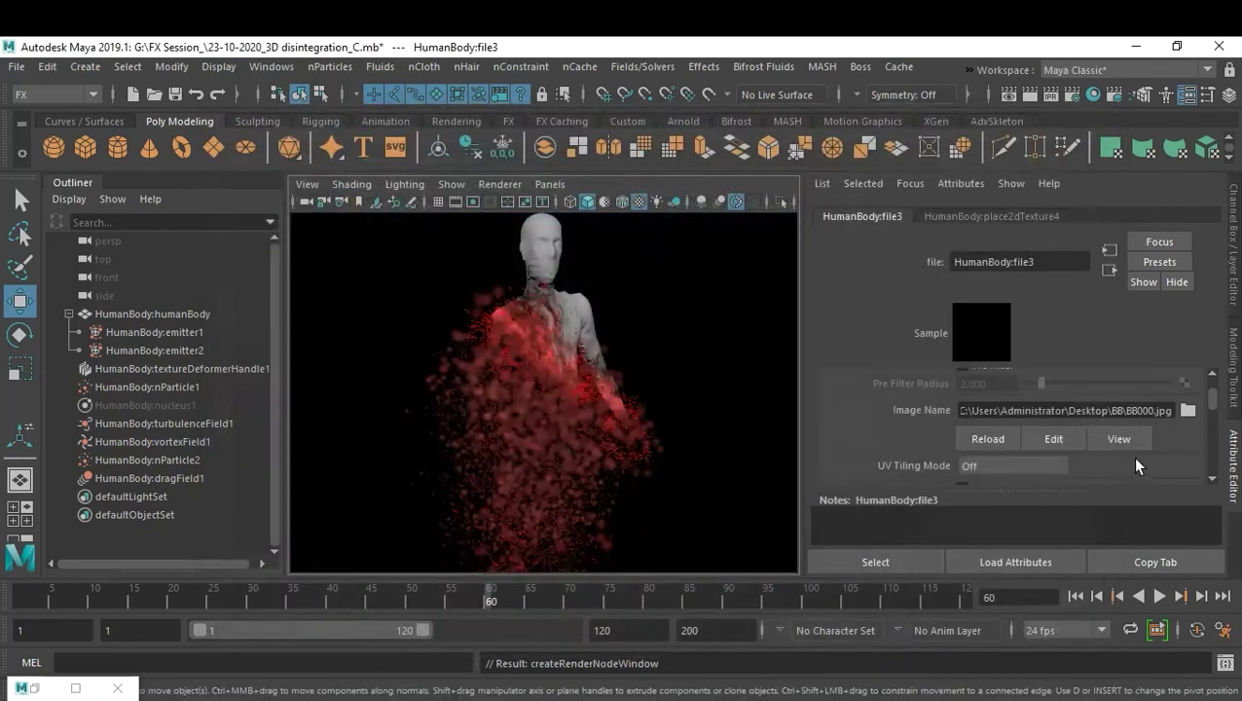
Step: Enable Use Image Sequence on the texture, rewind to frame 1, and play the animation
scroll(1144, 454, "down", 2)
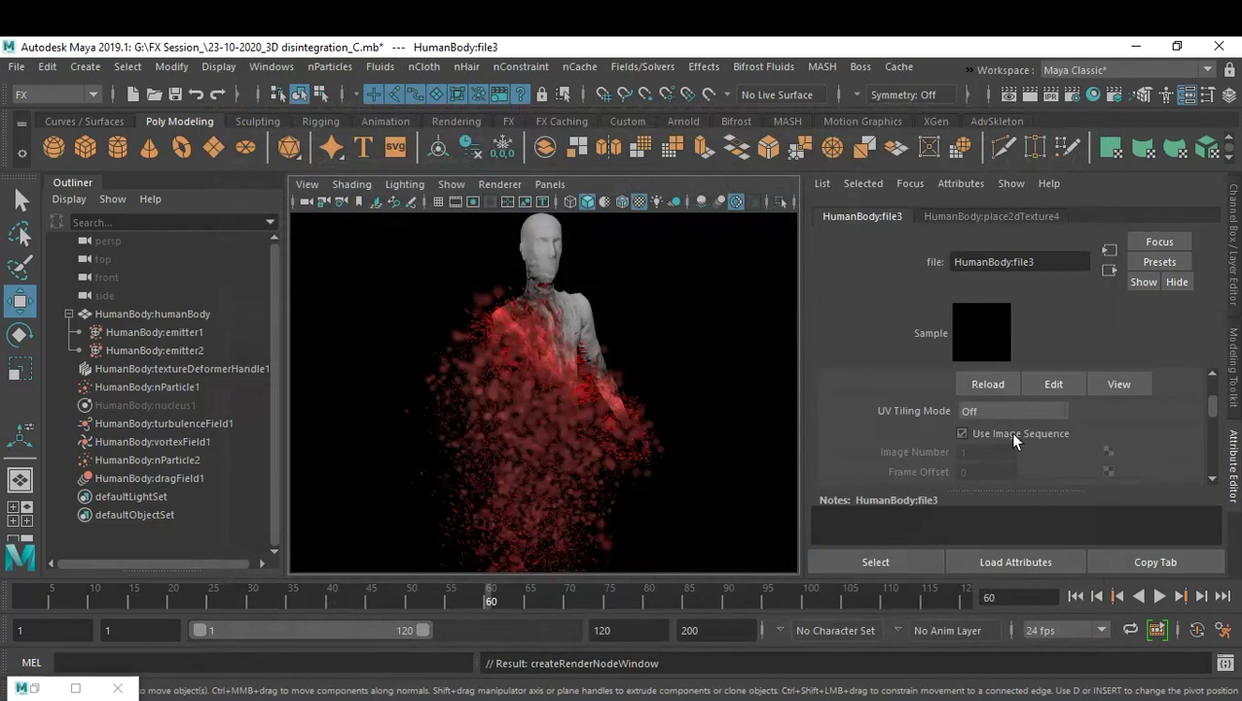
left_click(962, 433)
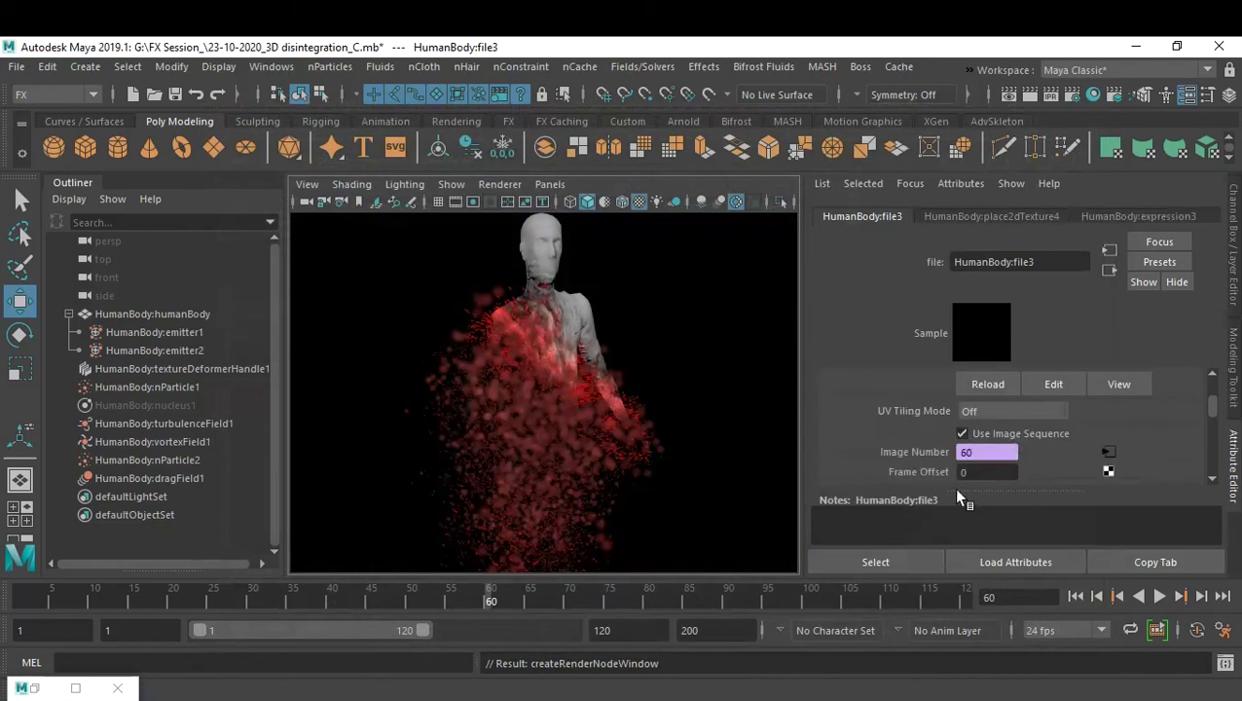
left_click(1075, 596)
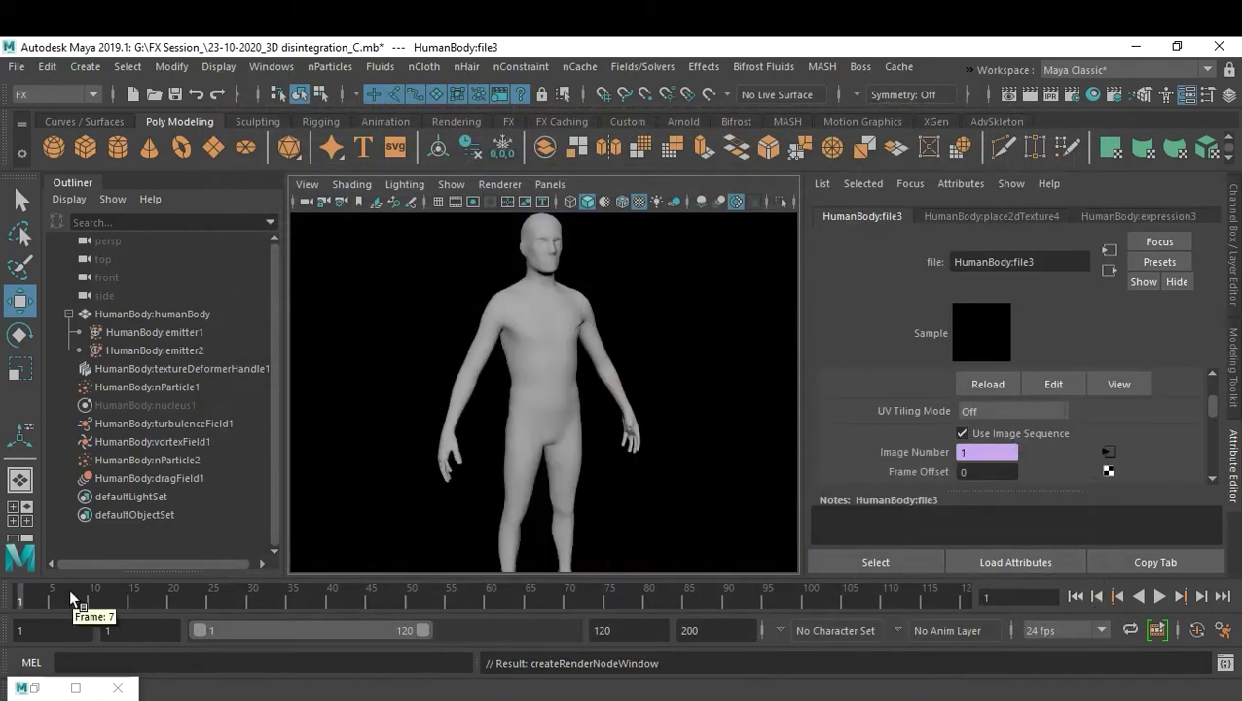
key("alt+v")
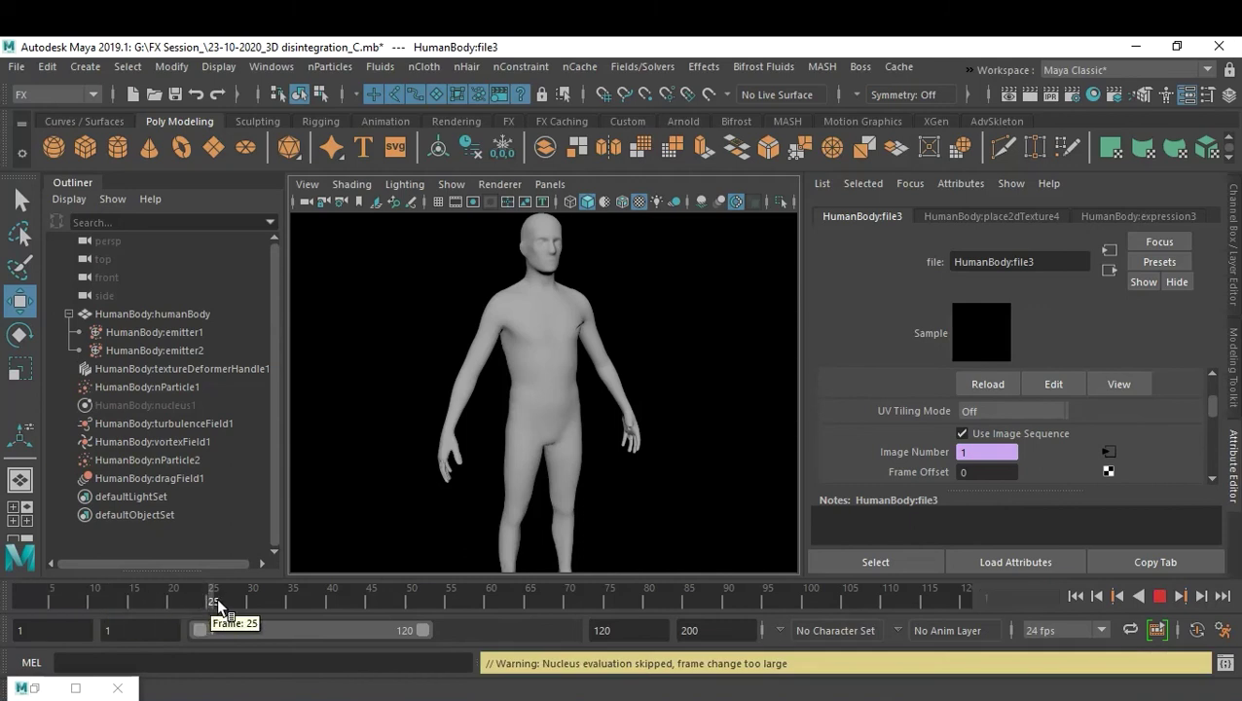
Step: Stop playback at frame 39 and bring the view in close on the burning legs
left_click(321, 593)
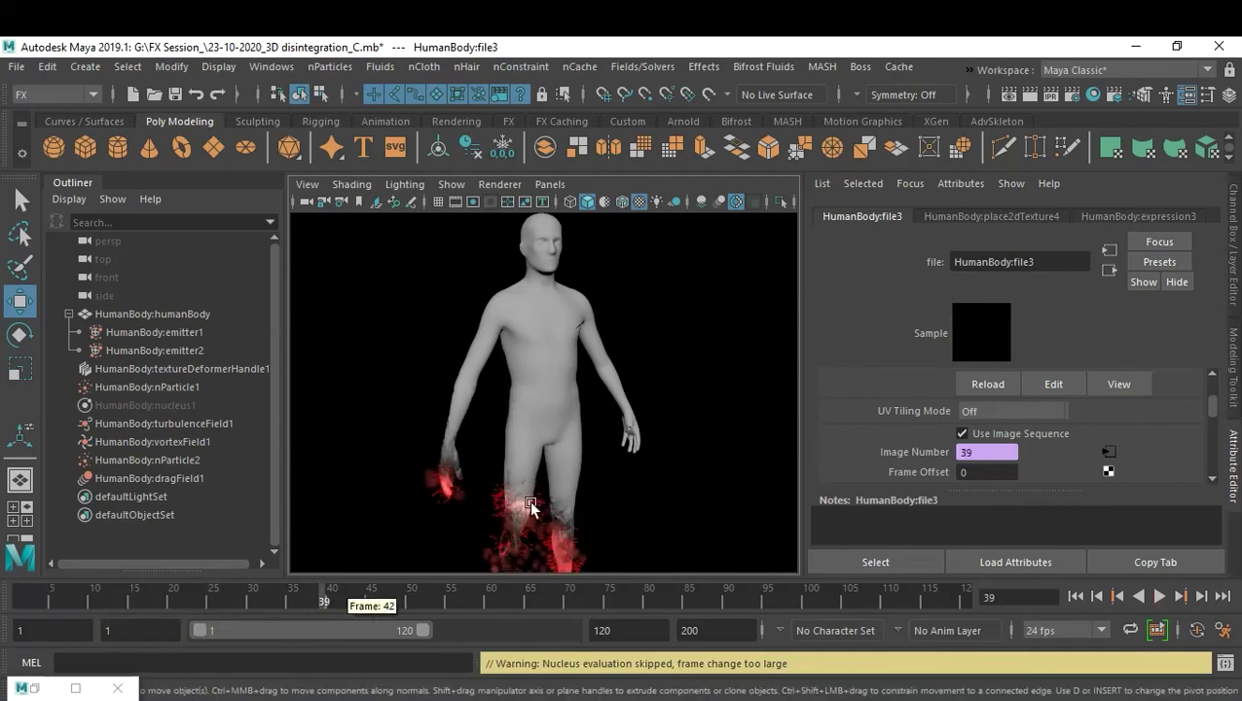
middle_click_drag(583, 448, 584, 343, "alt")
right_click_drag(513, 360, 652, 397, "alt")
left_click_drag(652, 397, 592, 399, "alt")
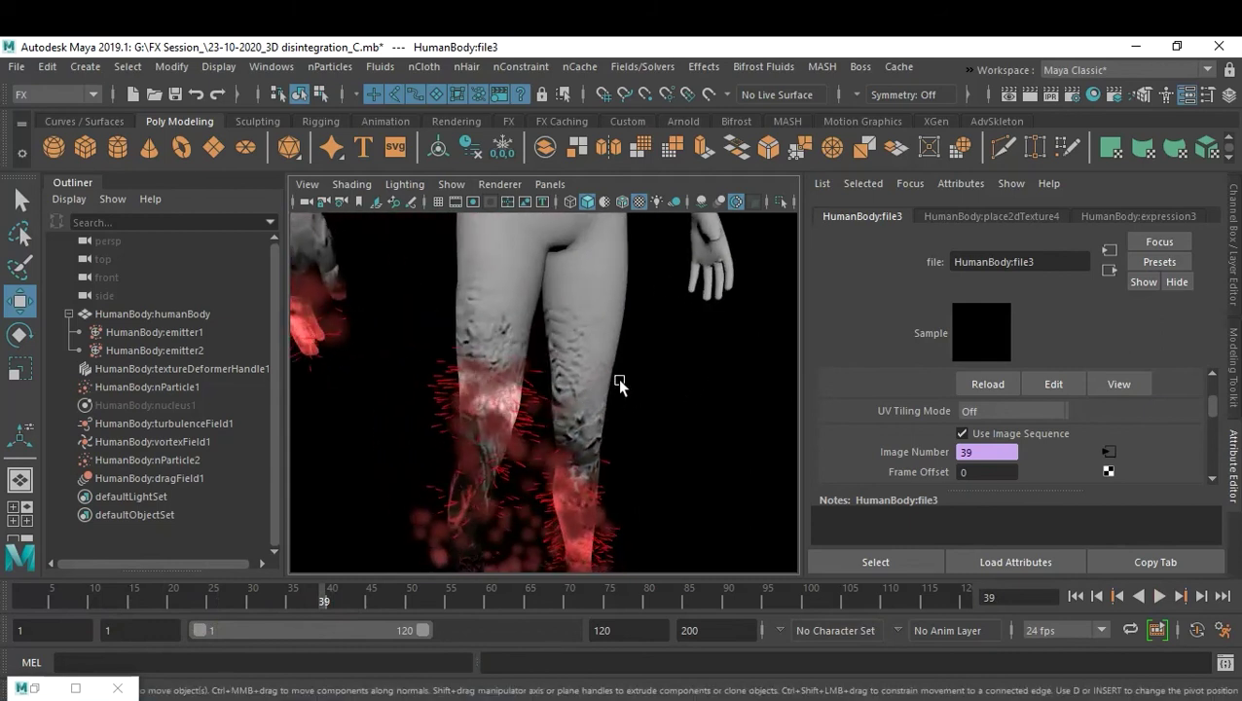
scroll(1178, 418, "down", 3)
scroll(1179, 424, "down", 3)
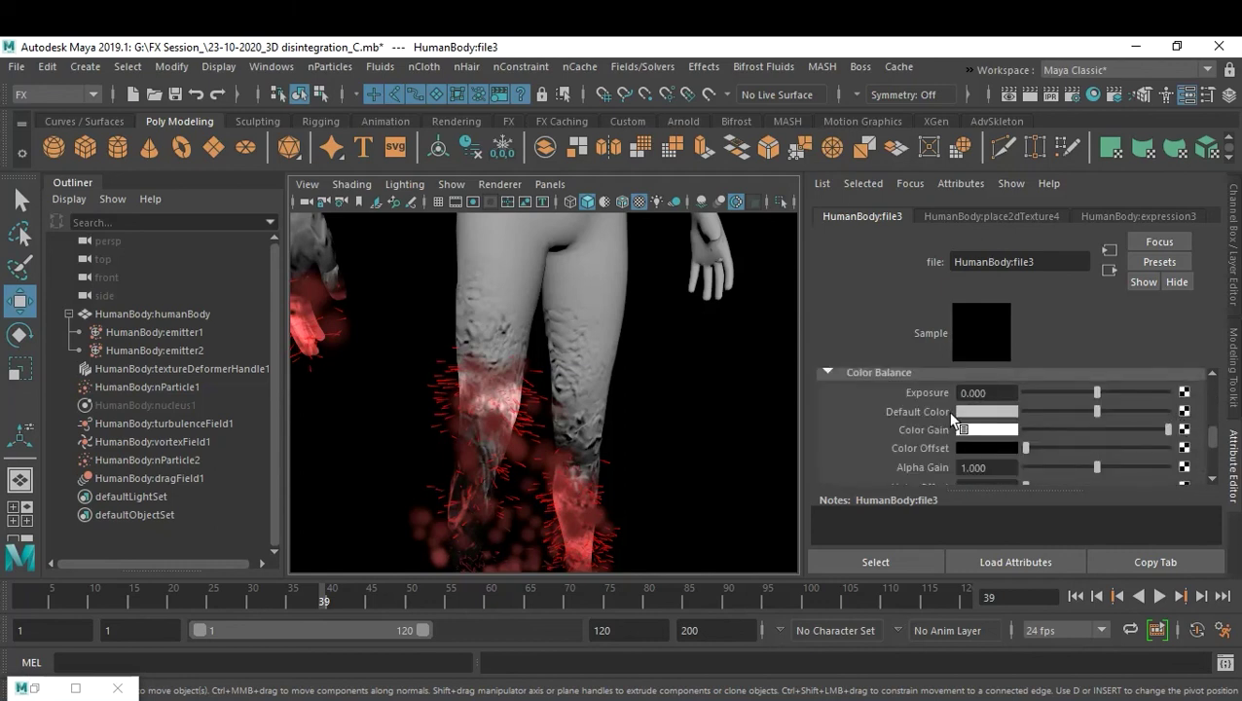
left_click_drag(525, 382, 570, 386, "alt")
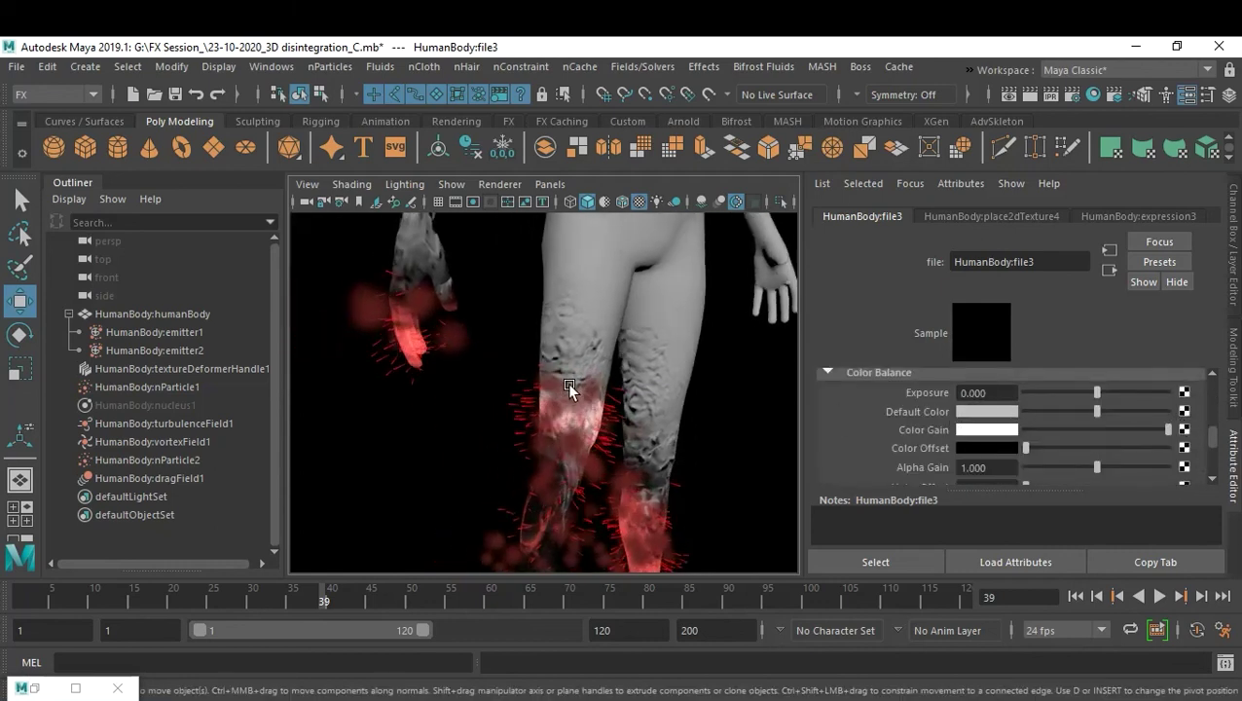
left_click(976, 413)
left_click(902, 401)
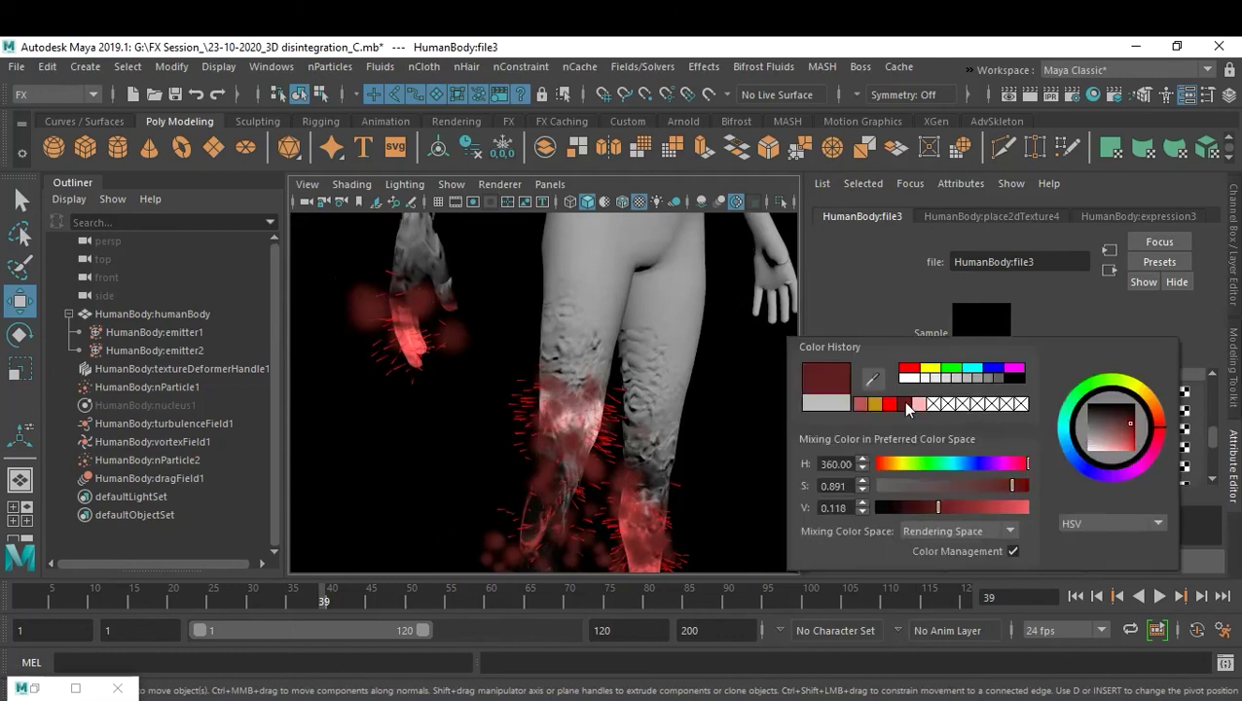
left_click(975, 429)
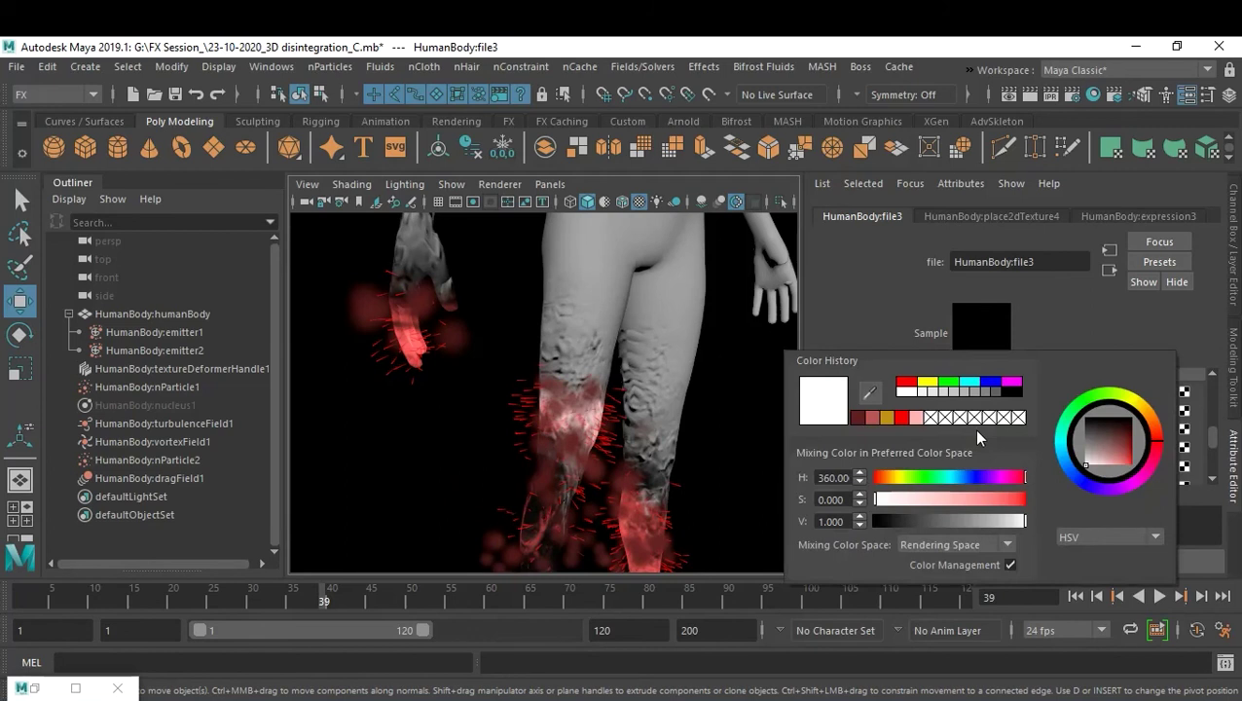
left_click(887, 417)
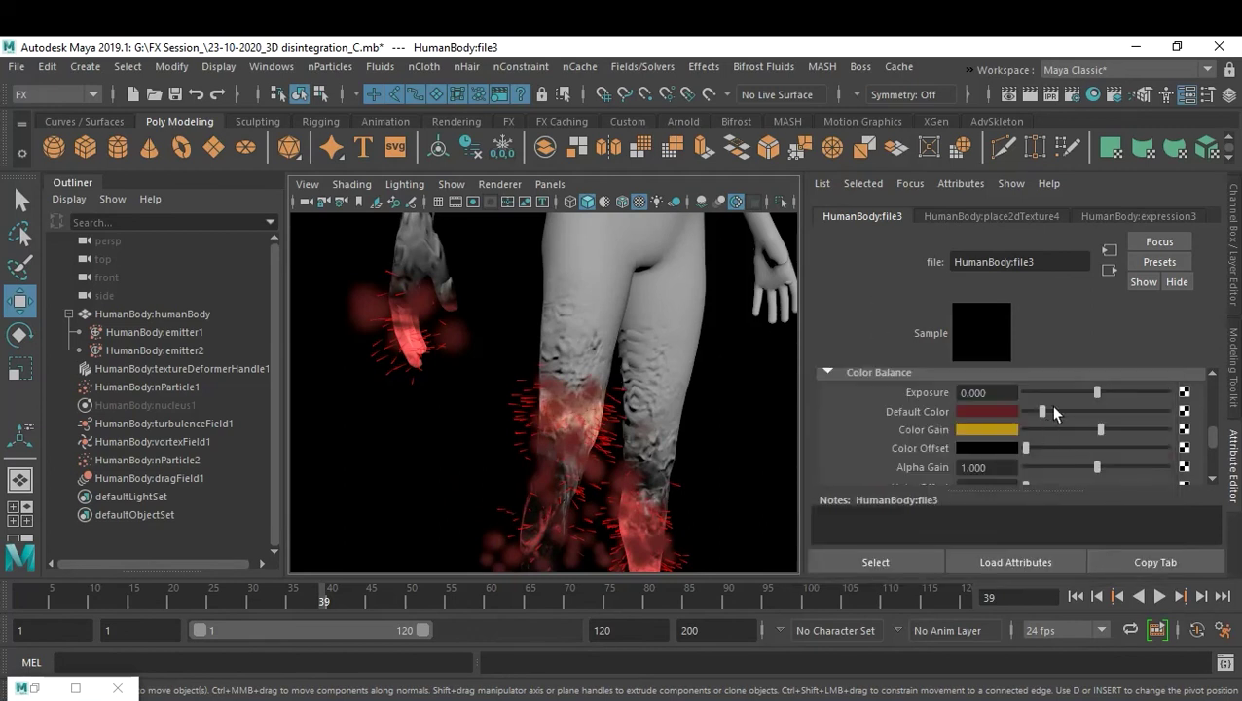
mouse_move(1097, 392)
left_mouse_down()
mouse_move(1125, 393)
mouse_move(1113, 393)
left_mouse_up()
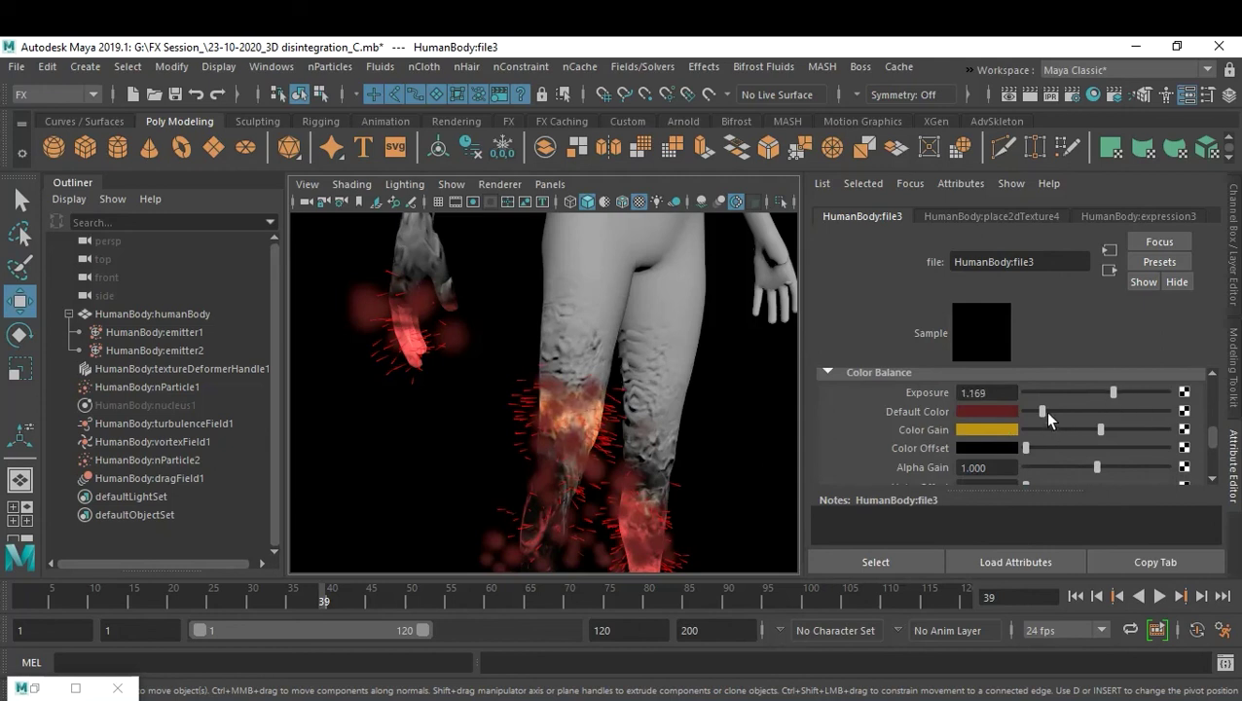
left_click_drag(1121, 393, 1080, 412)
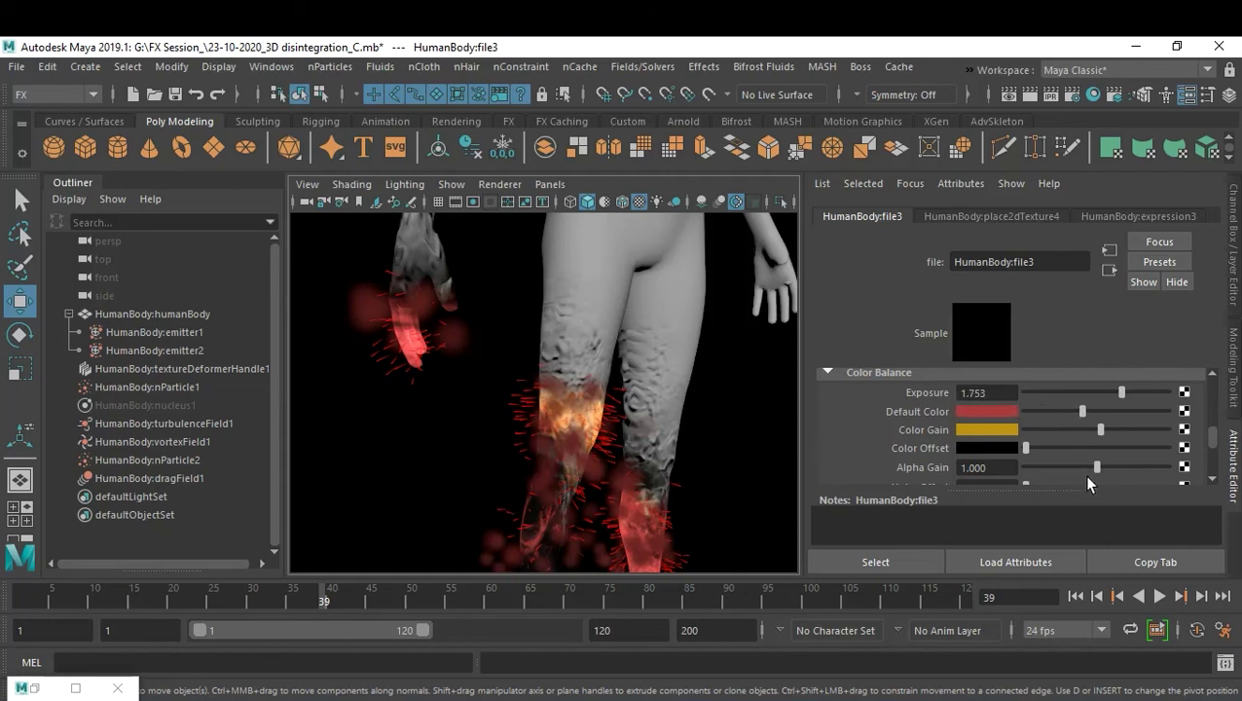
left_click_drag(1098, 466, 1062, 466)
scroll(1083, 467, "down", 2)
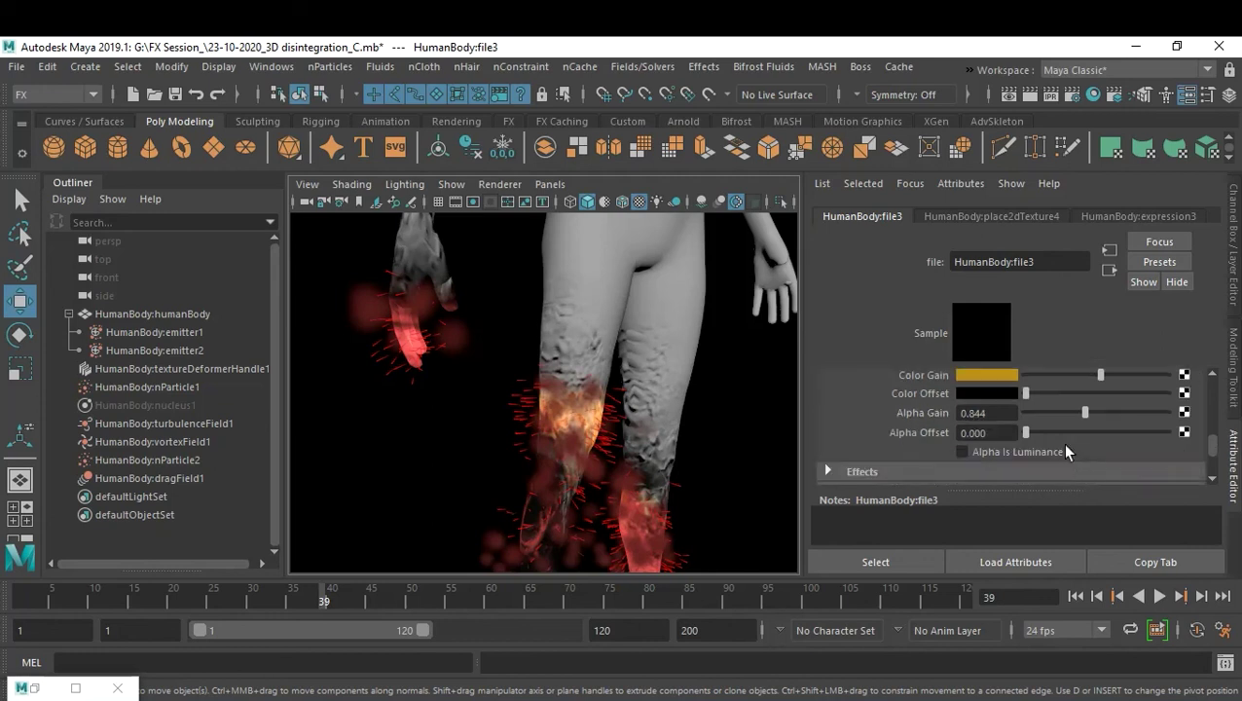
left_click_drag(1028, 433, 1041, 395)
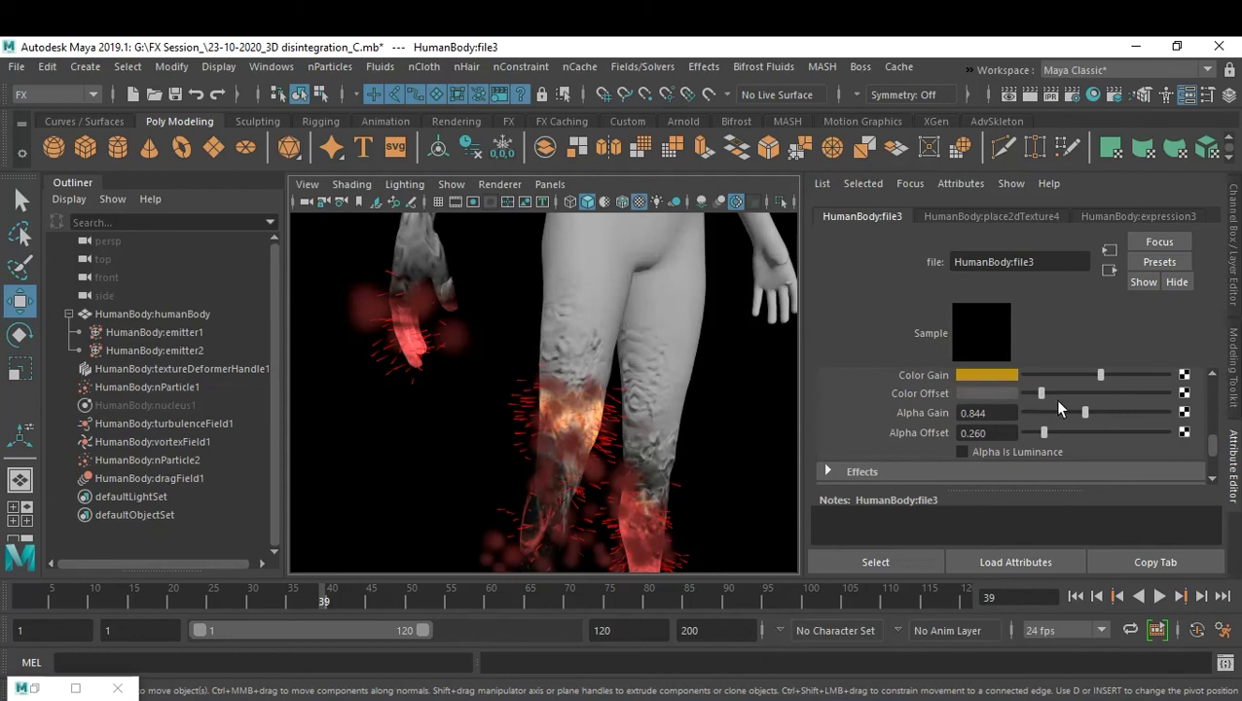
scroll(608, 379, "down", 3)
left_click(700, 383)
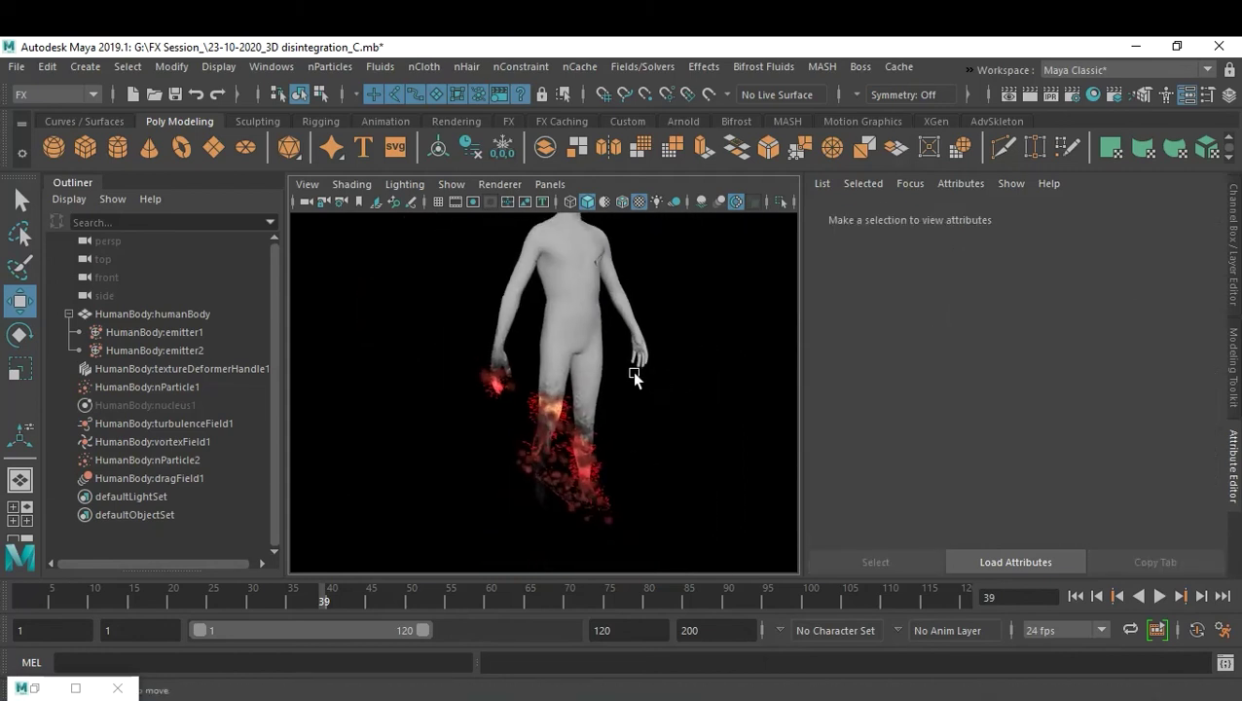
Step: Set the body's HumanBody:file2 Frame Offset to 2 and preview the result
left_click(586, 328)
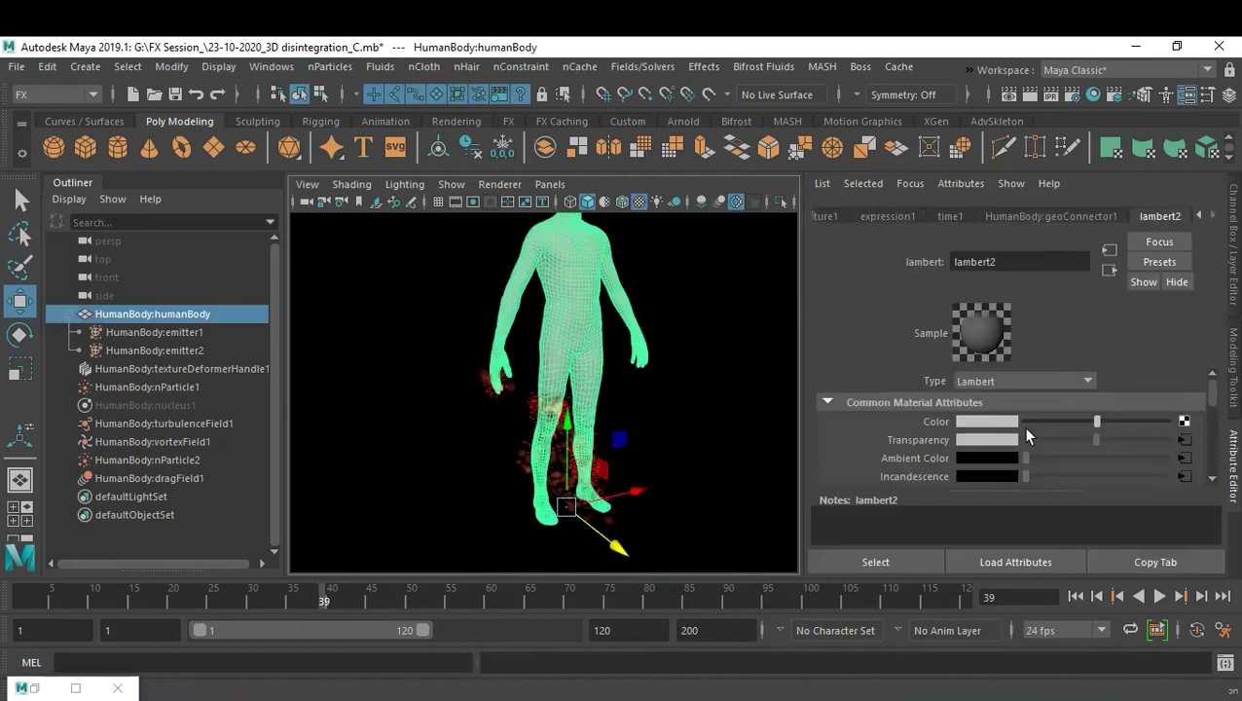
left_click(1183, 477)
scroll(1082, 448, "down", 3)
scroll(1081, 433, "up", 4)
scroll(1081, 433, "up", 2)
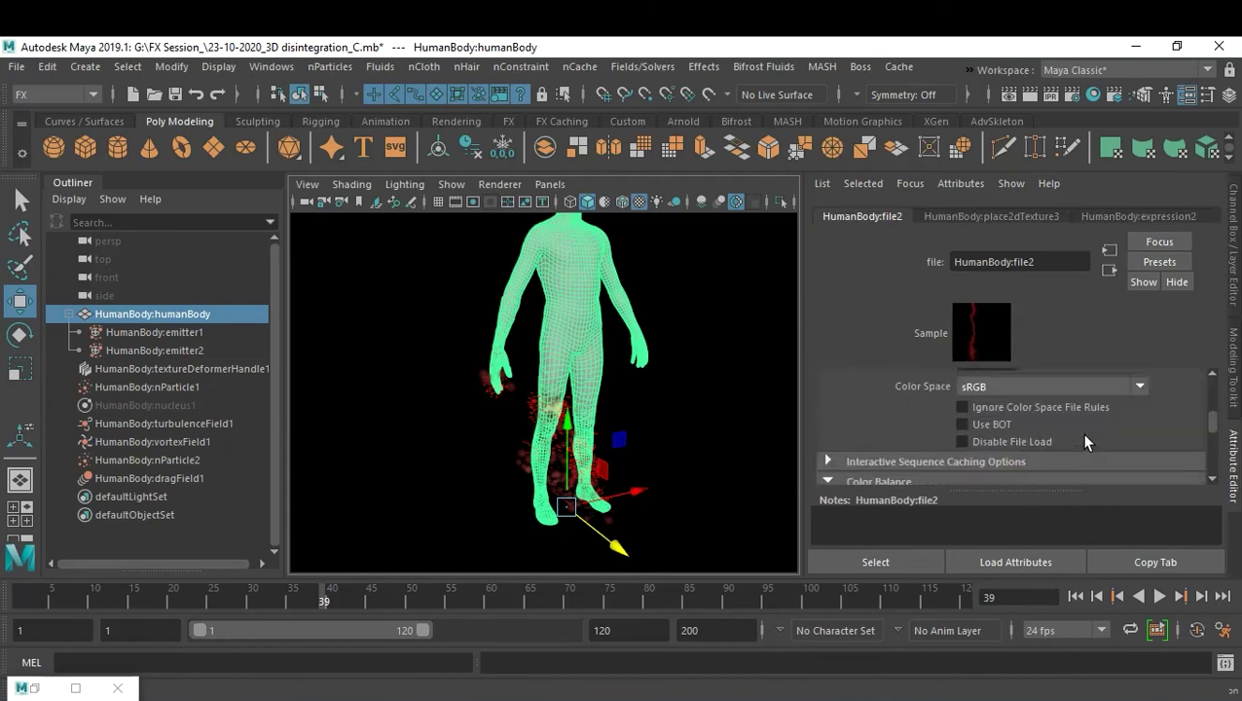
scroll(1081, 433, "up", 1)
left_click(975, 417)
type("2")
key("Return")
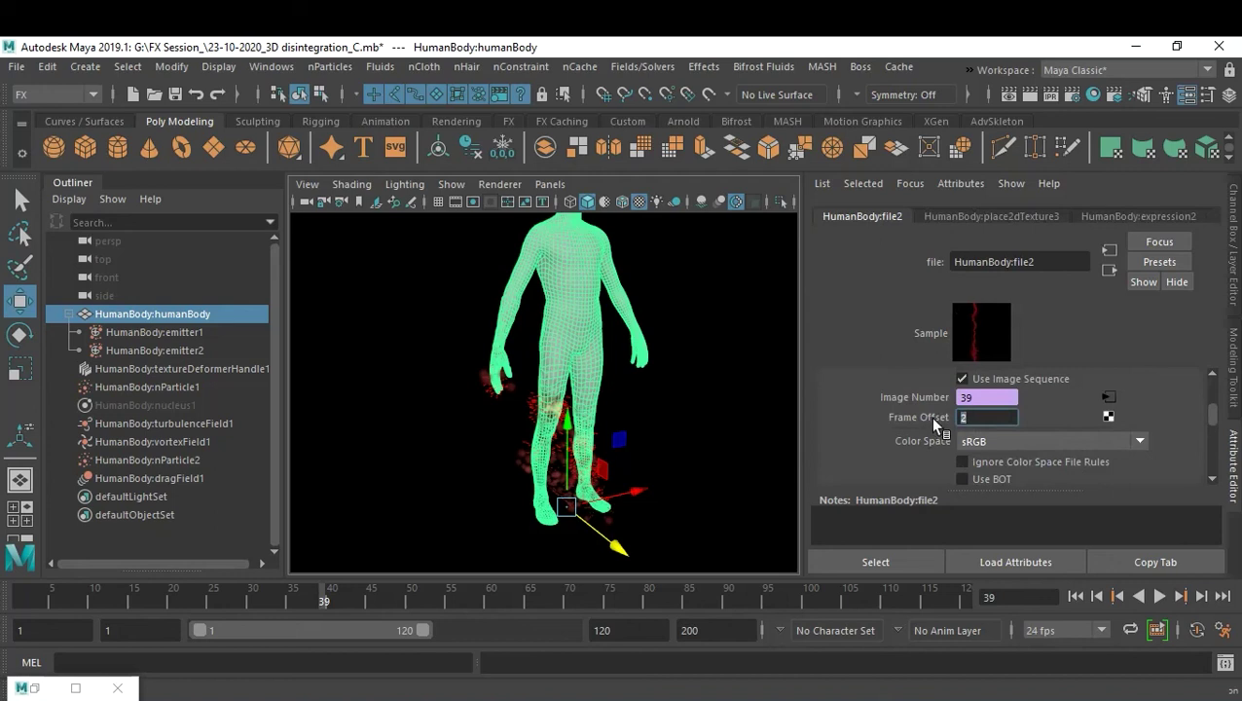
left_click(671, 426)
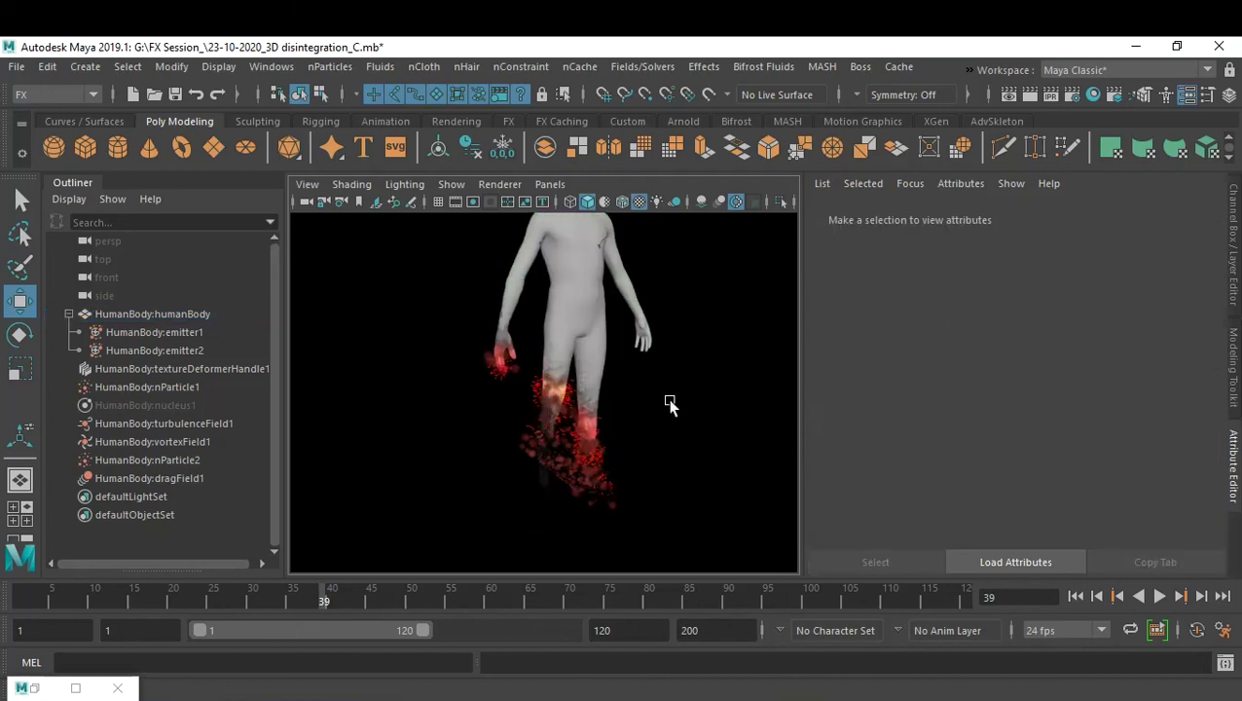
scroll(671, 389, "up", 3)
mouse_move(590, 328)
left_mouse_down("alt")
mouse_move(659, 333)
mouse_move(509, 313)
mouse_move(590, 321)
left_mouse_up("alt")
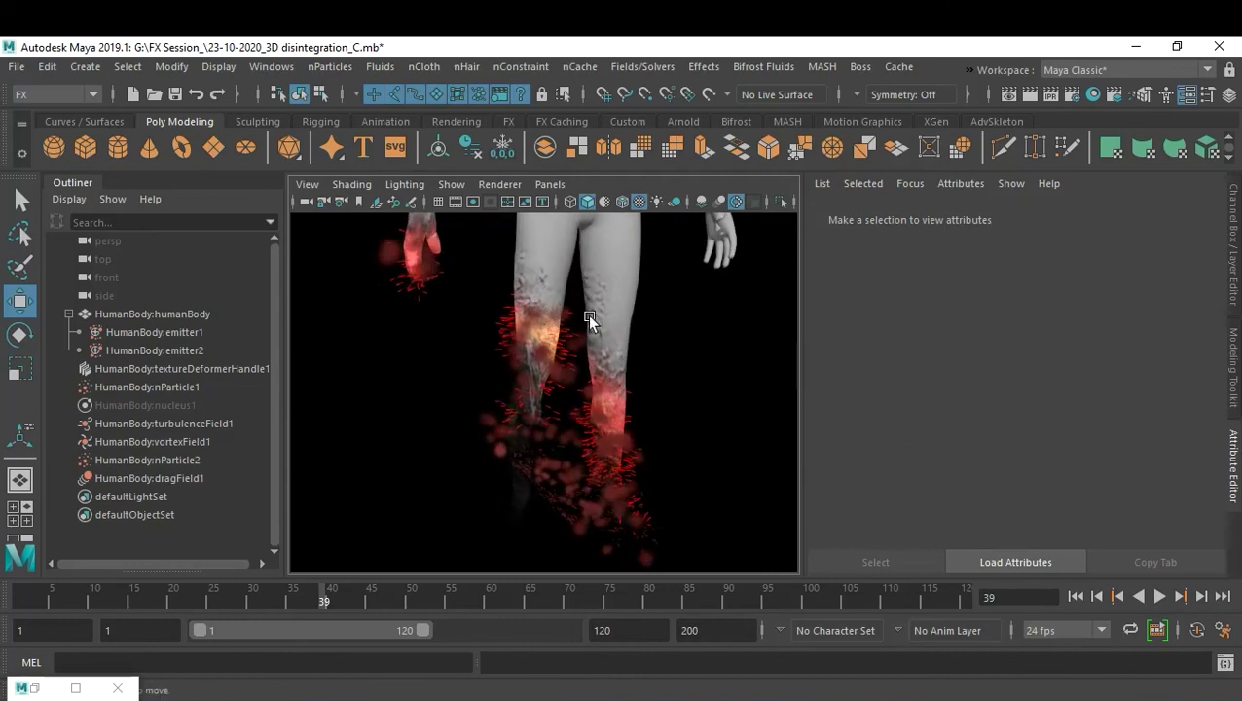
Step: Change HumanBody:file2's Frame Offset to 5 and check the whole body
left_click(623, 282)
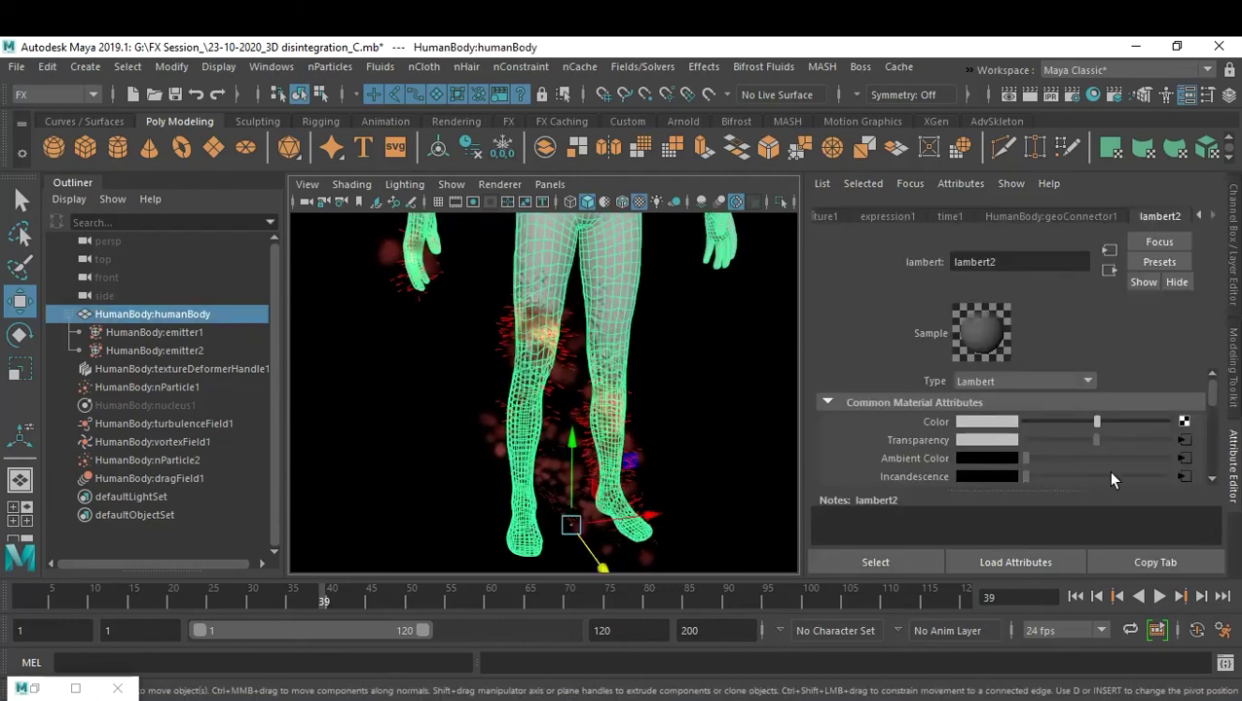
left_click(1184, 475)
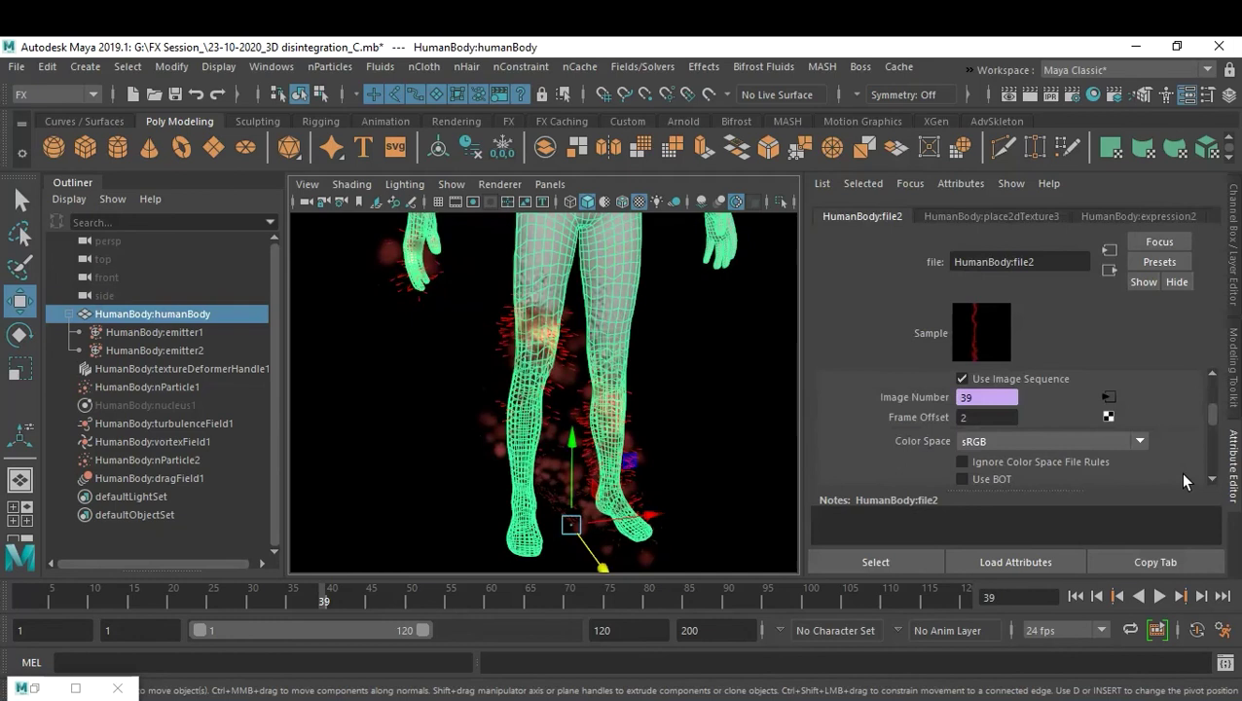
left_click_drag(985, 419, 937, 418)
key("Return")
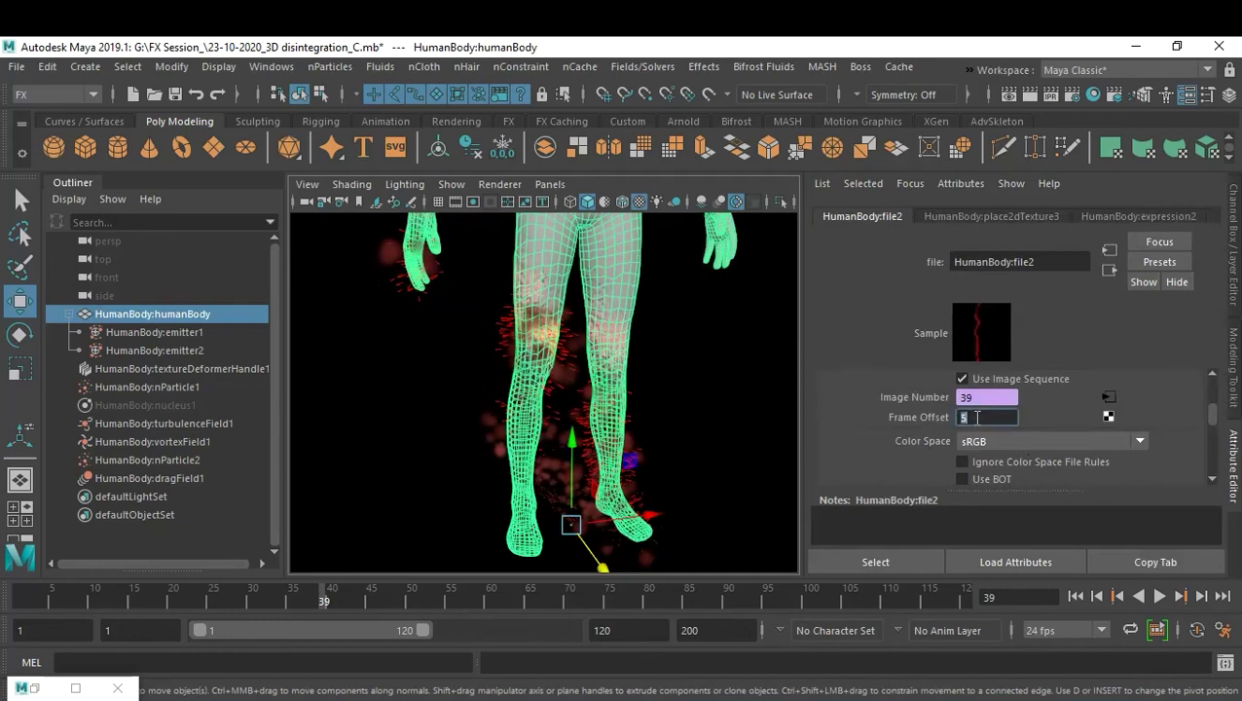
left_click(707, 343)
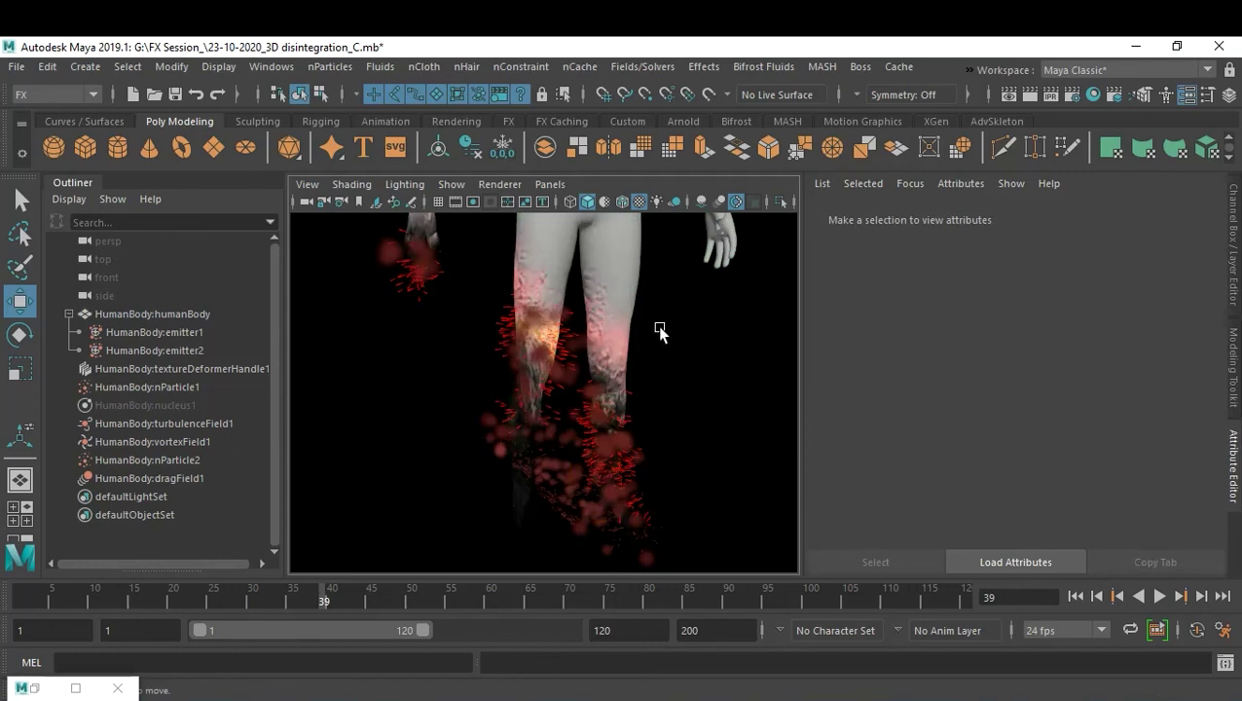
left_click_drag(644, 335, 673, 415, "alt")
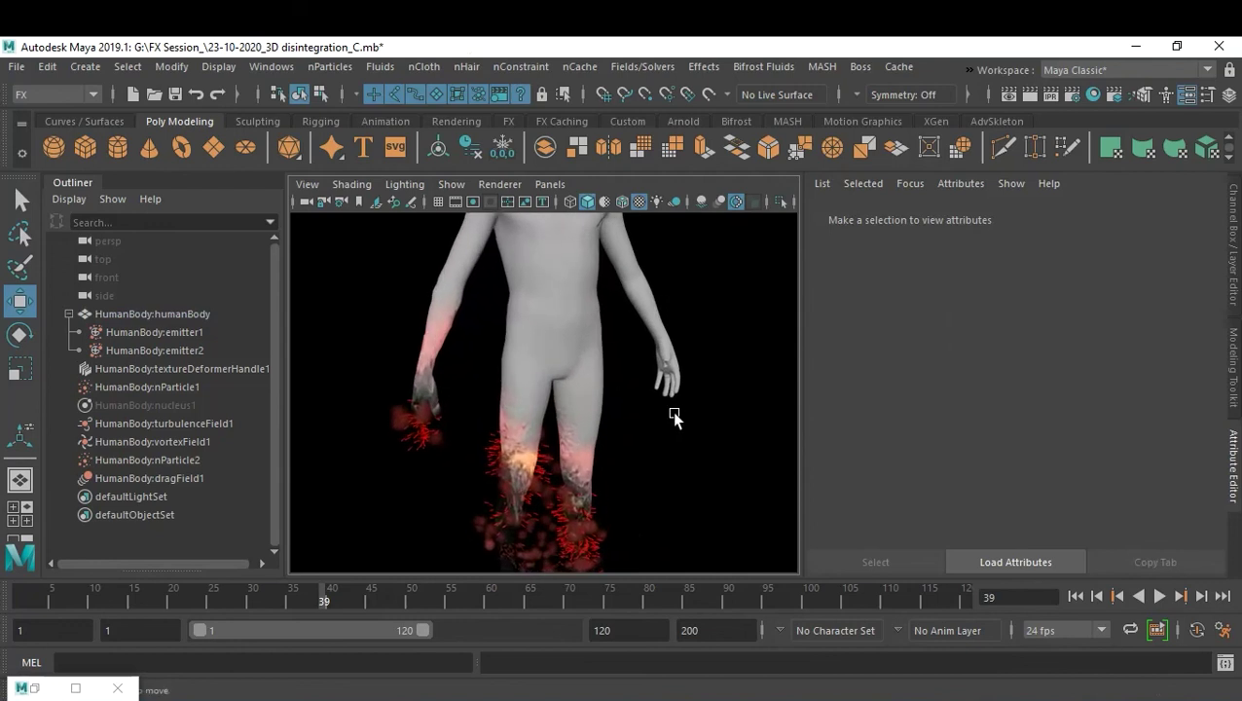
Step: Set the HumanBody:file3 glow texture's Frame Offset to 3 and view the body up close
left_click(590, 354)
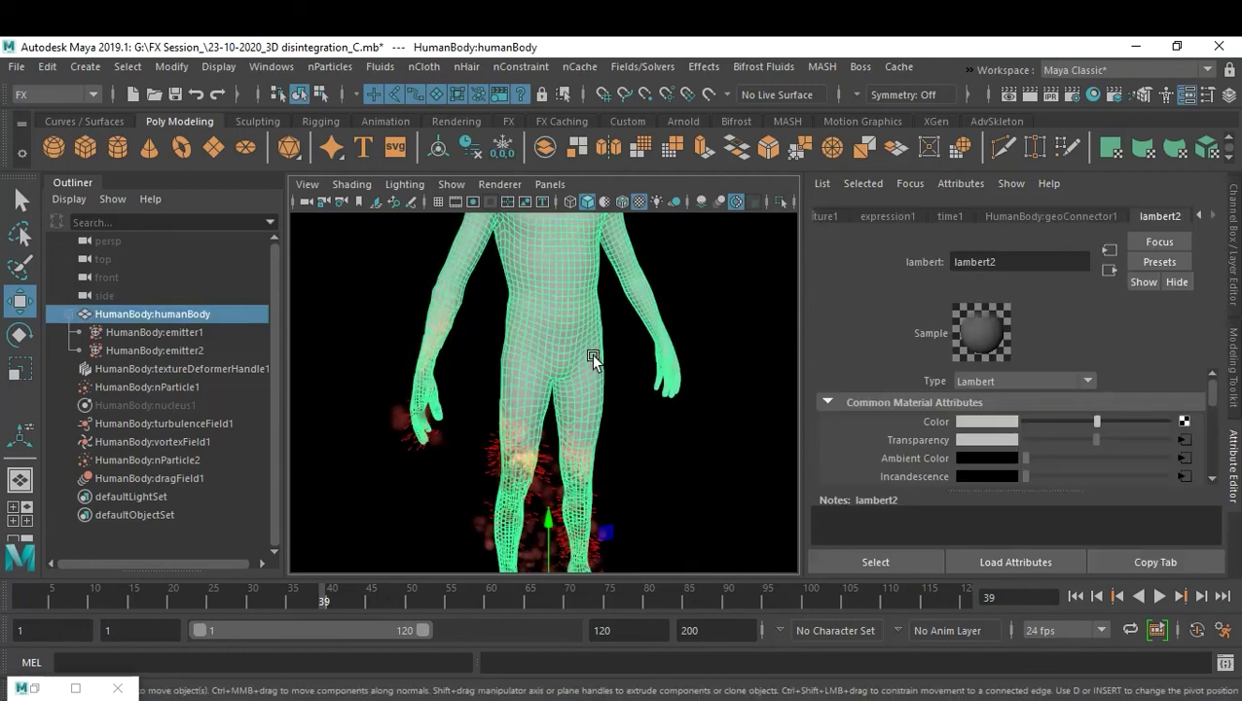
left_click(1181, 457)
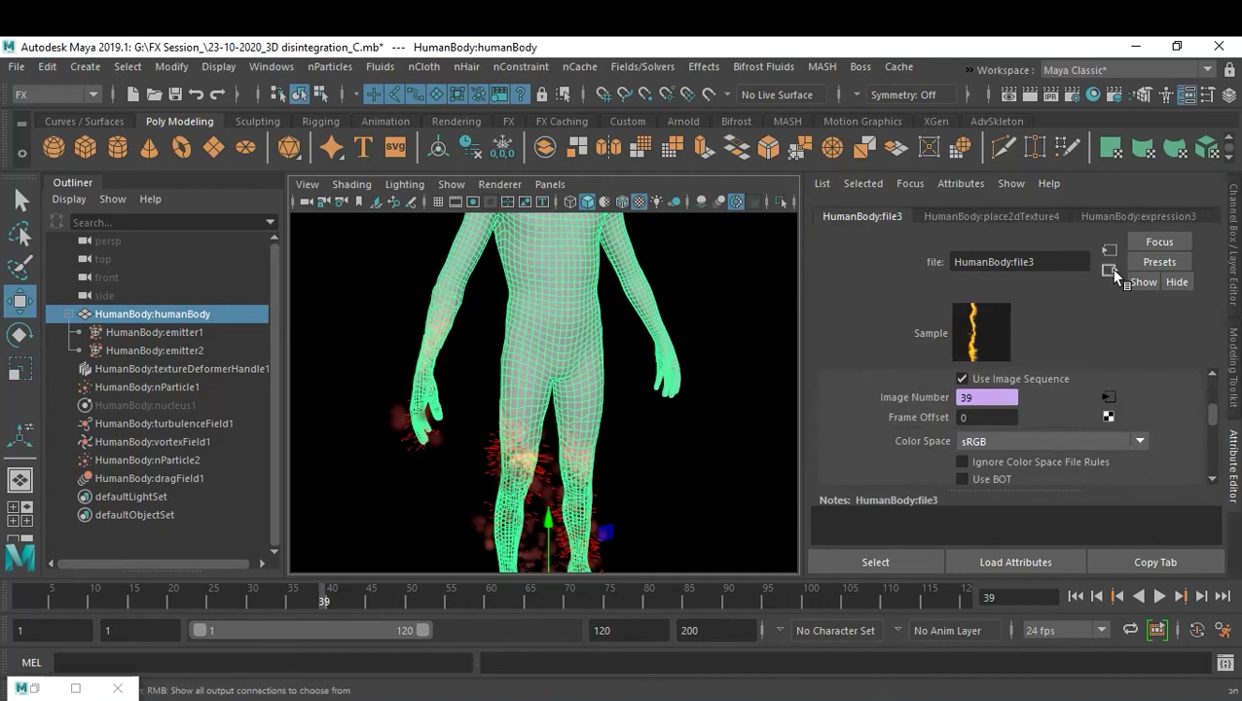
left_click(980, 417)
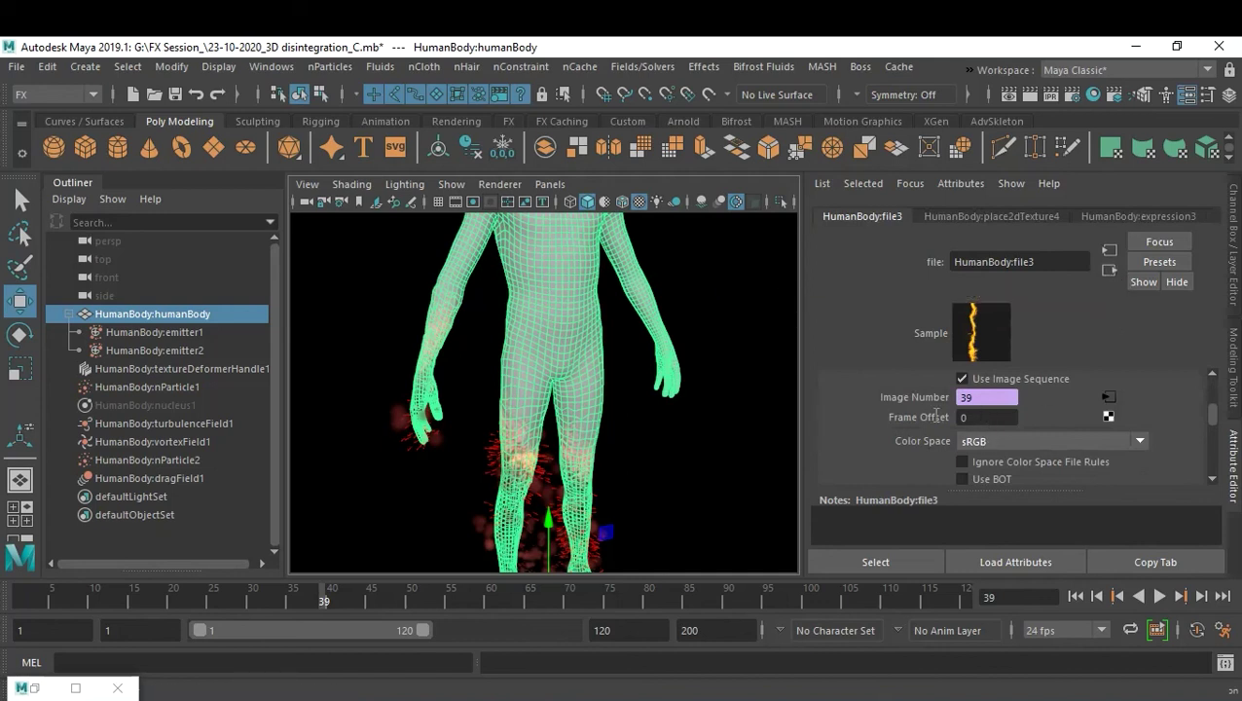
type("3")
left_click(714, 425)
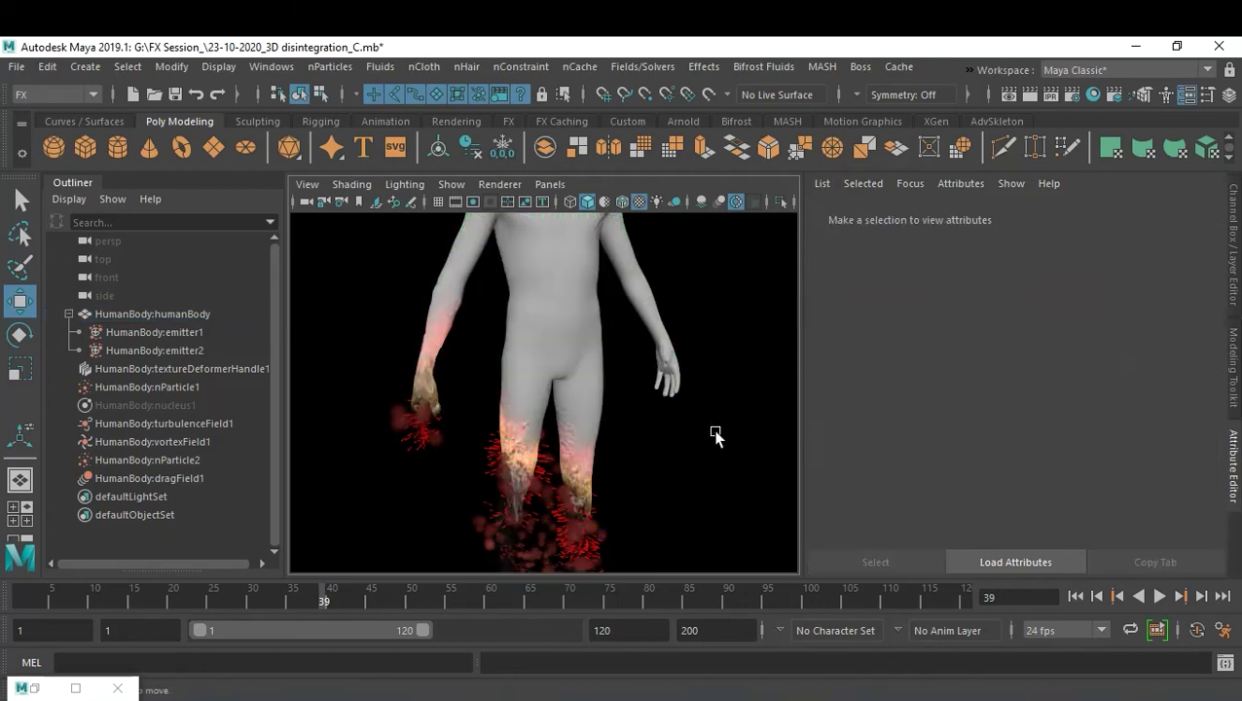
right_click_drag(609, 369, 669, 394, "alt")
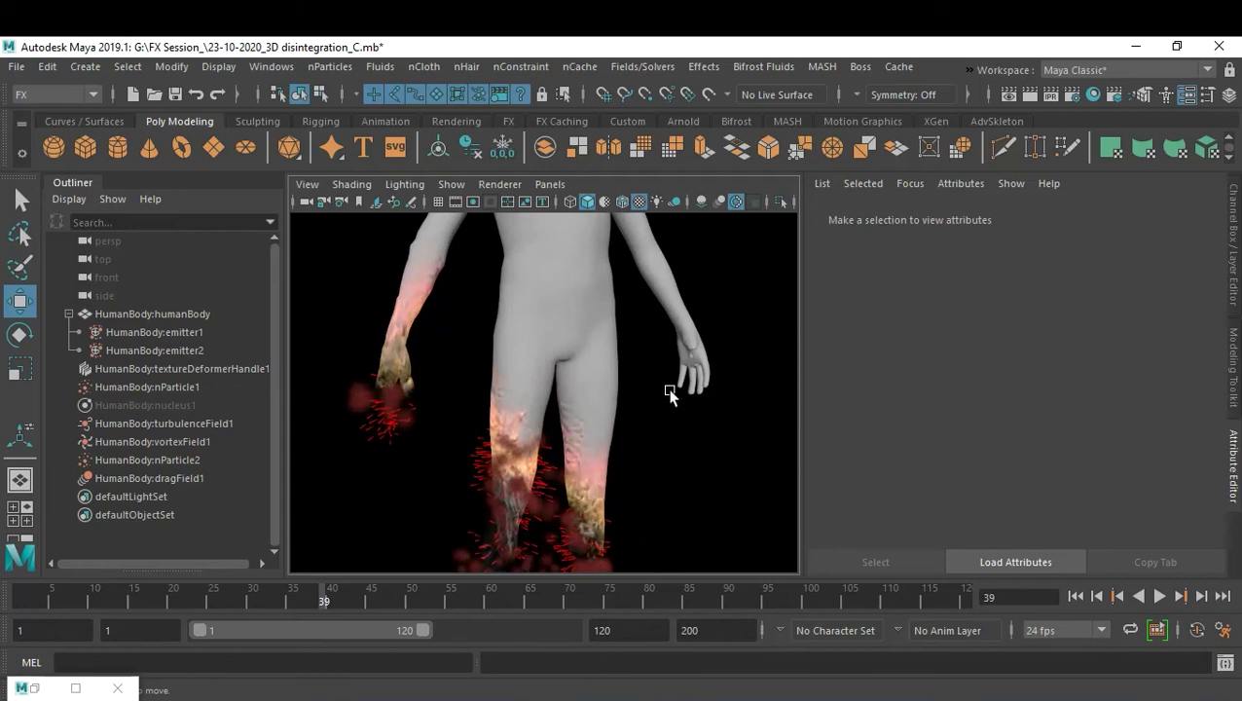
left_click(615, 396)
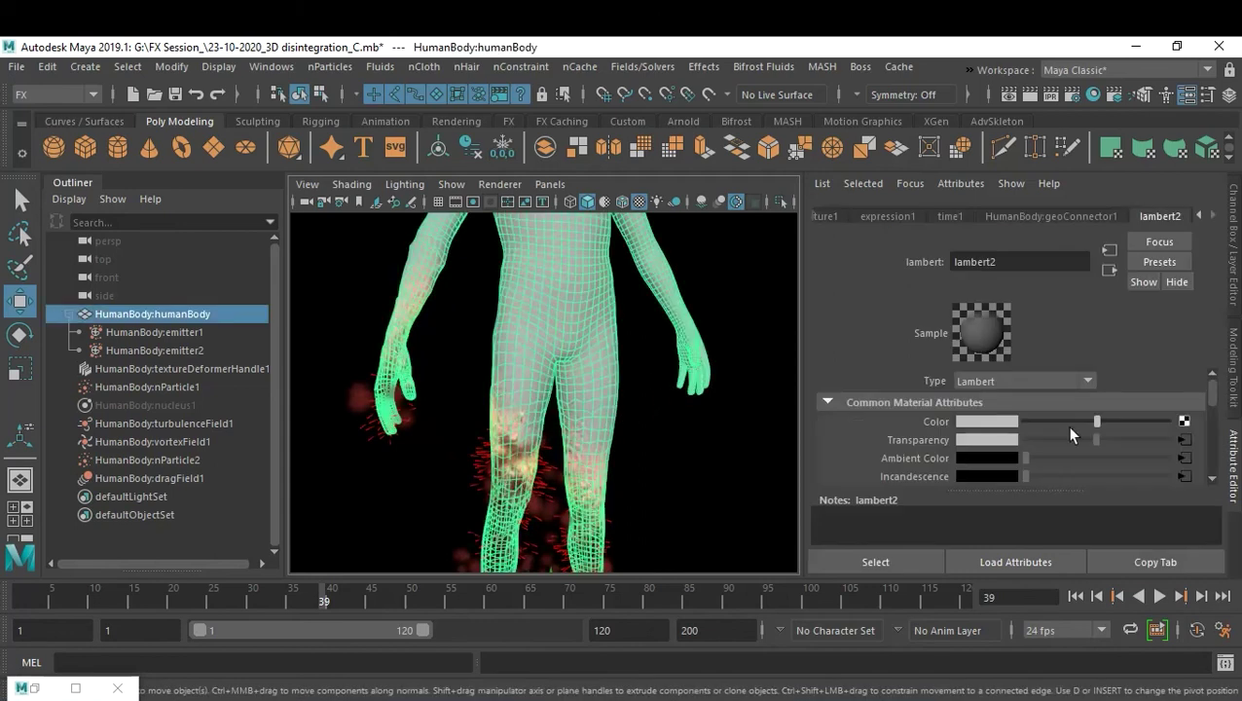
Step: Raise HumanBody:file3's Exposure to 3.636 and preview the brighter yellow glow
left_click(1181, 455)
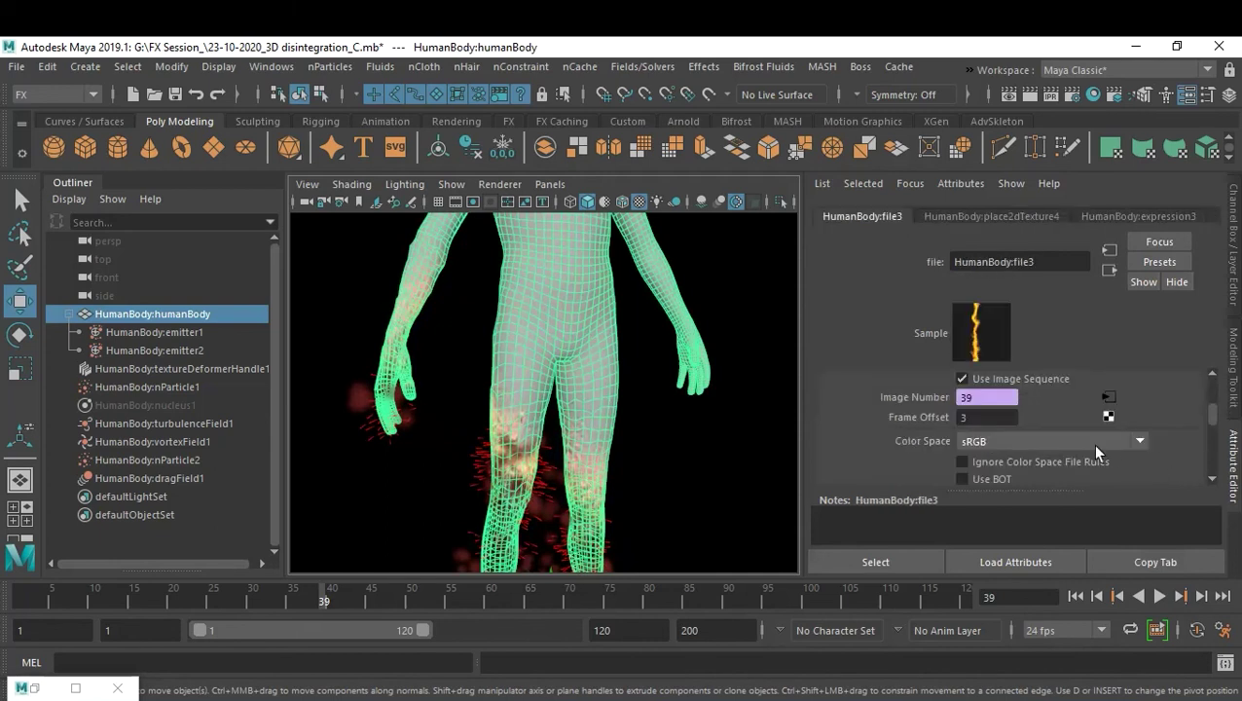
scroll(1095, 449, "down", 5)
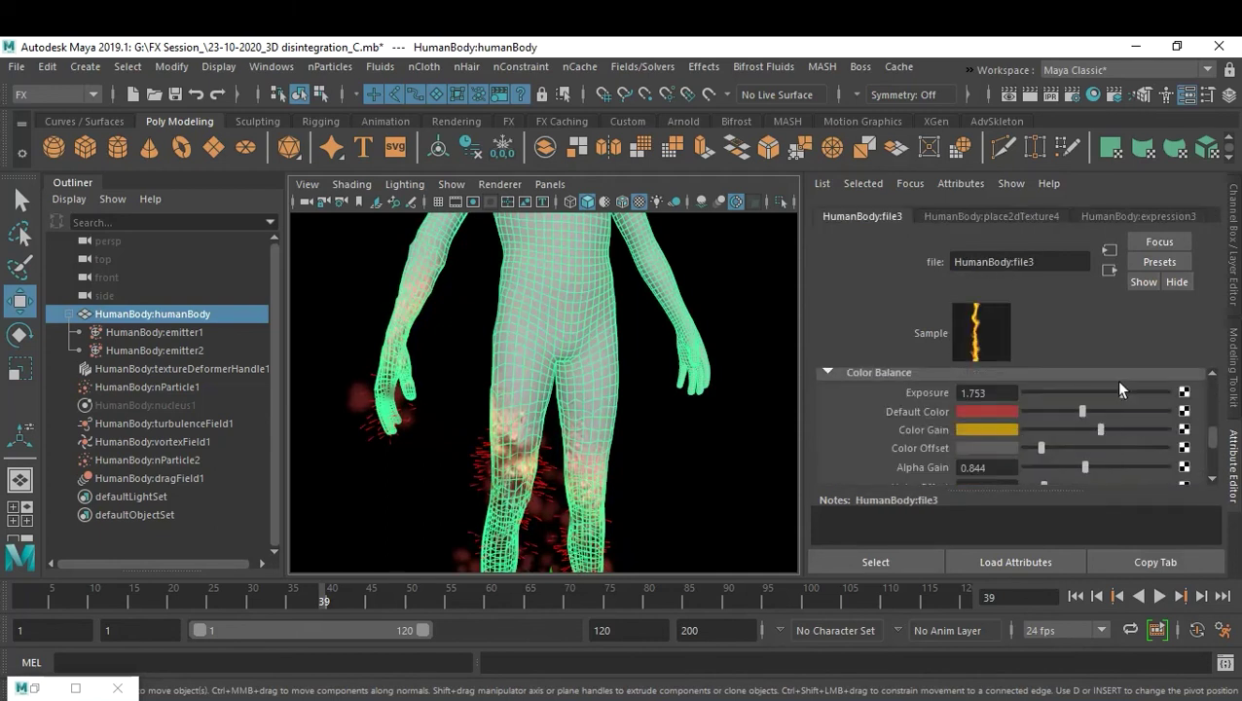
left_click_drag(1123, 395, 1146, 399)
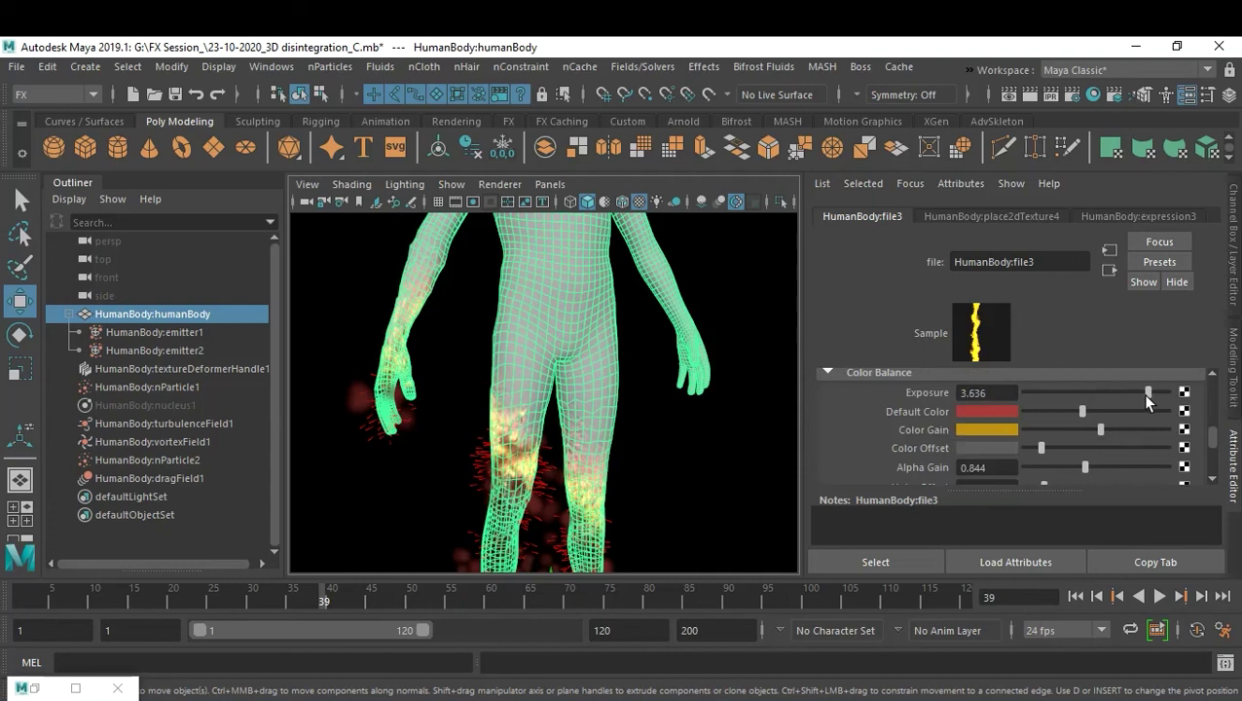
left_click(672, 440)
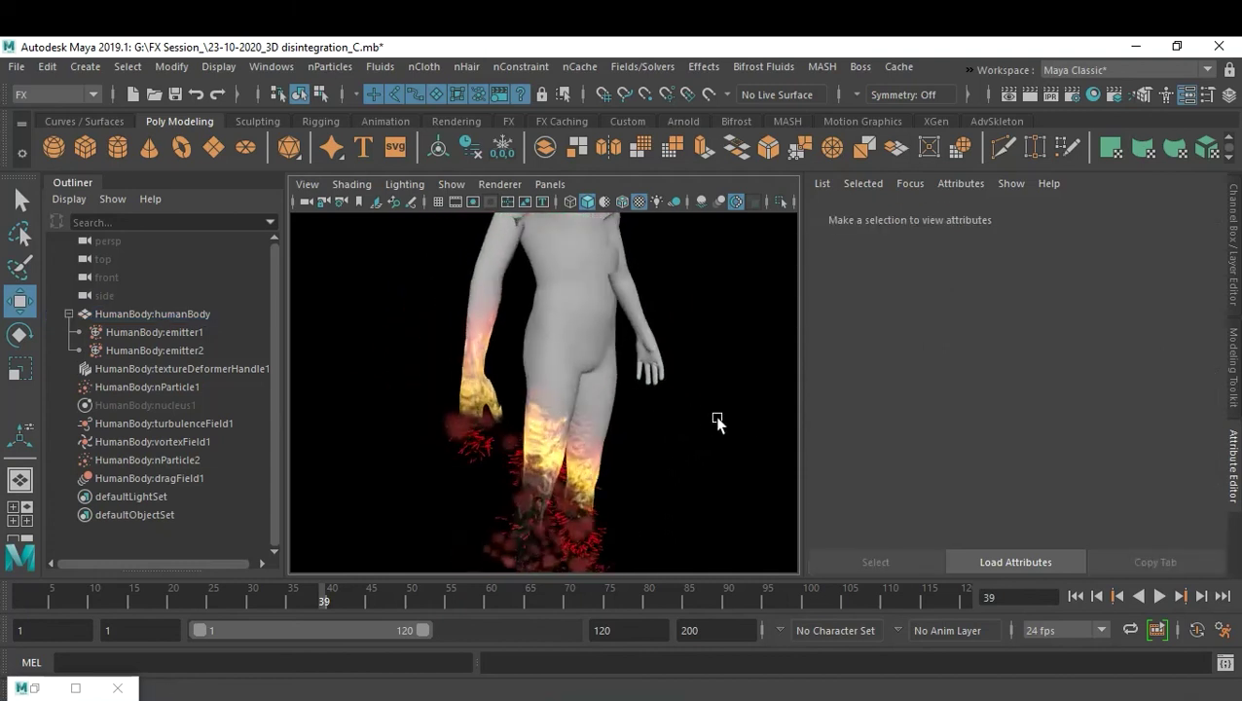
mouse_move(717, 420)
left_mouse_down("alt")
mouse_move(759, 421)
mouse_move(649, 421)
left_mouse_up("alt")
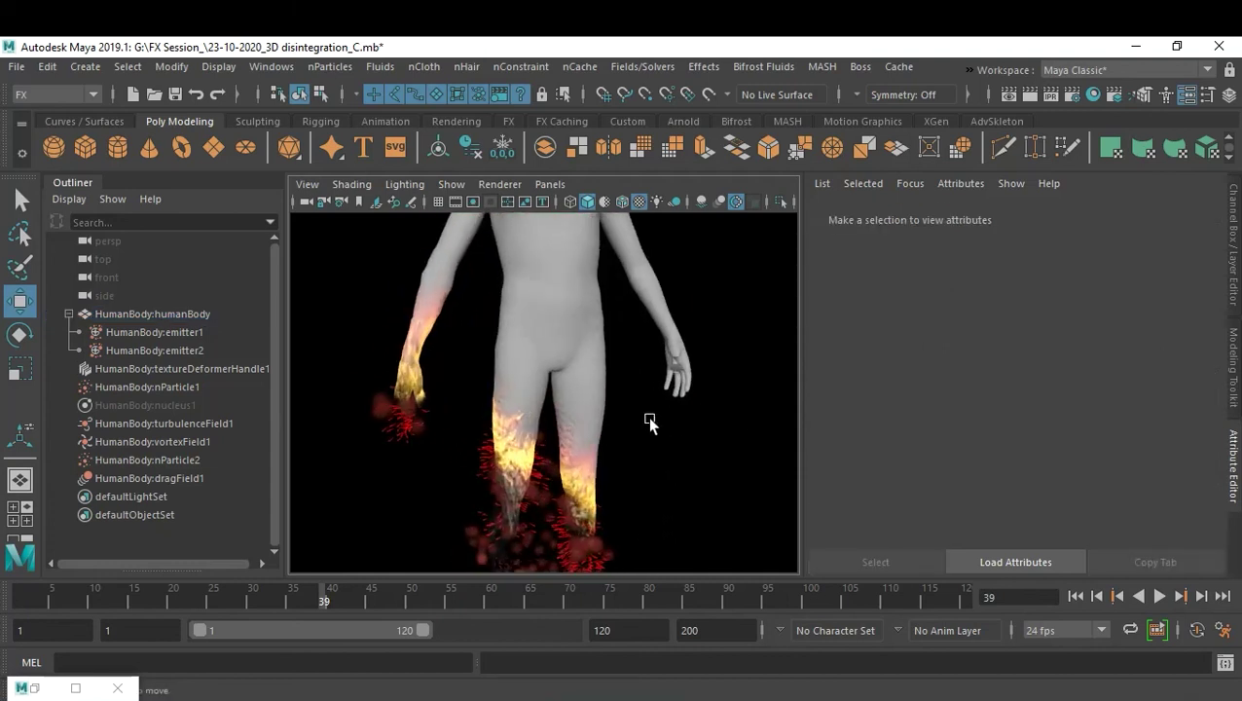
left_click(598, 408)
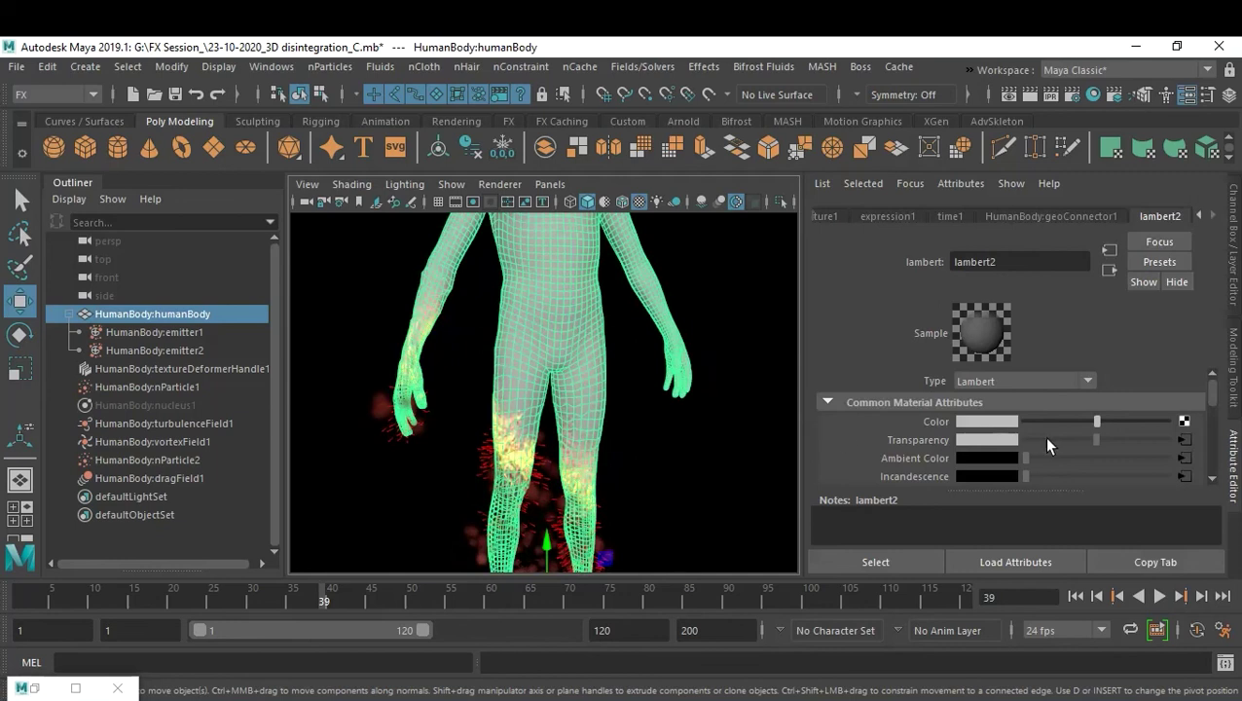
Step: Raise file2's Color Balance Exposure to 4.675, then deselect and orbit to view the glowing body
left_click(1185, 476)
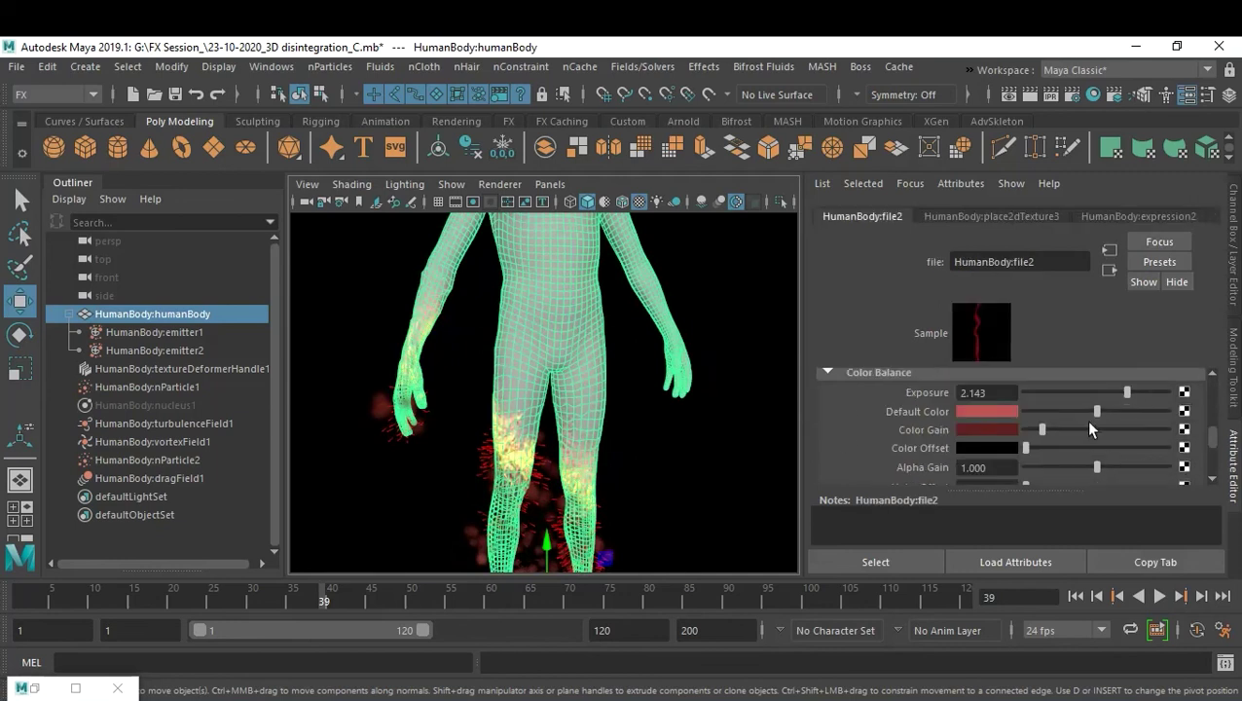
left_click_drag(1136, 392, 1158, 392)
left_click(637, 446)
left_click_drag(643, 444, 651, 402, "alt")
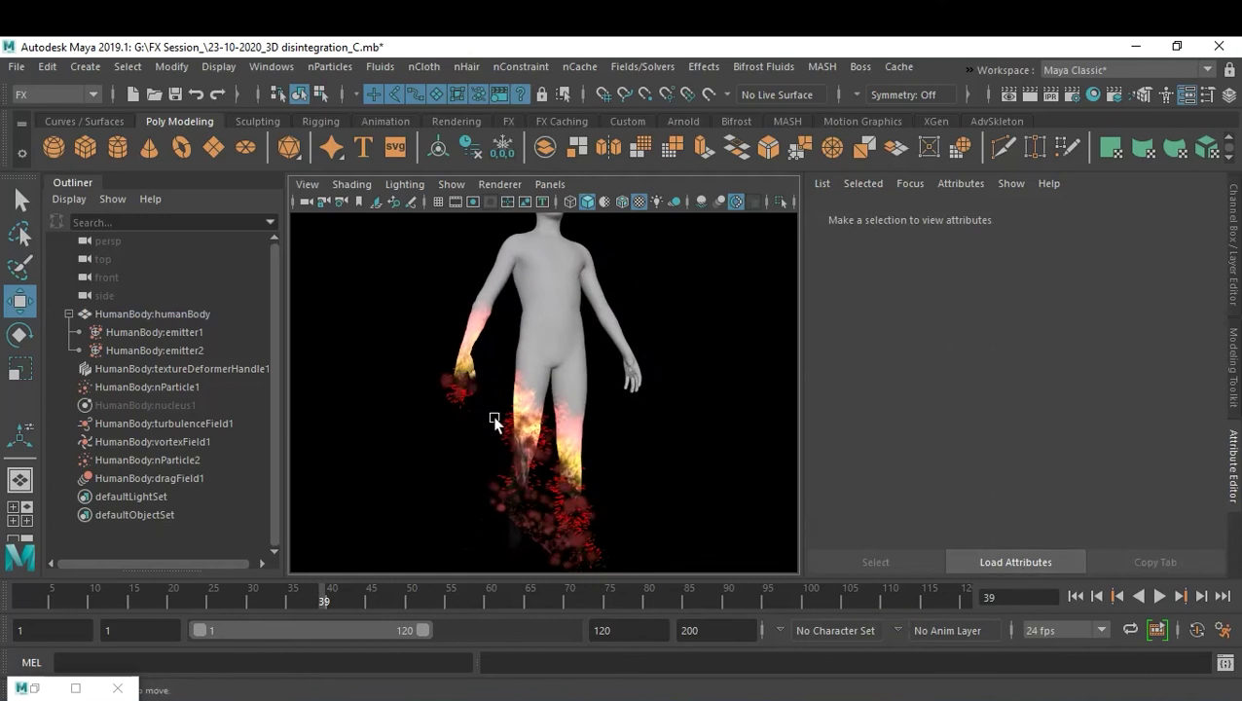
left_click_drag(679, 444, 679, 471, "alt")
Step: Rewind the timeline to frame 1 and play back the disintegration animation
left_click(1076, 595)
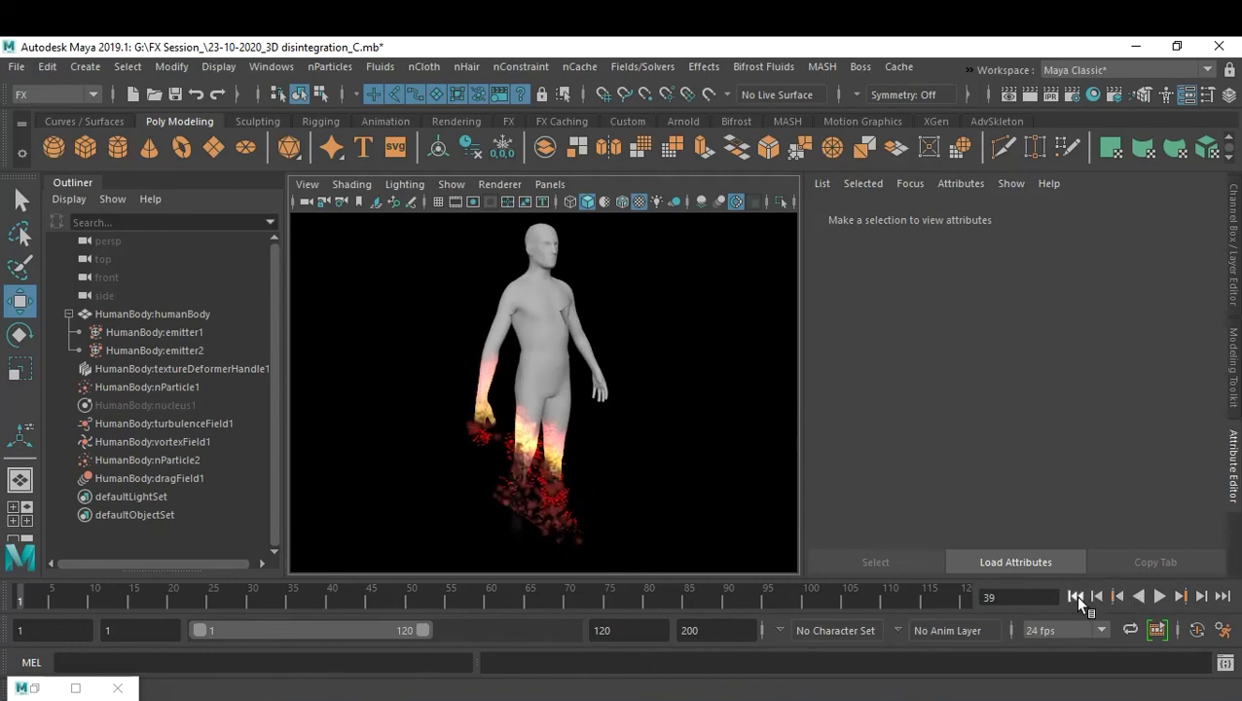
left_click(1159, 596)
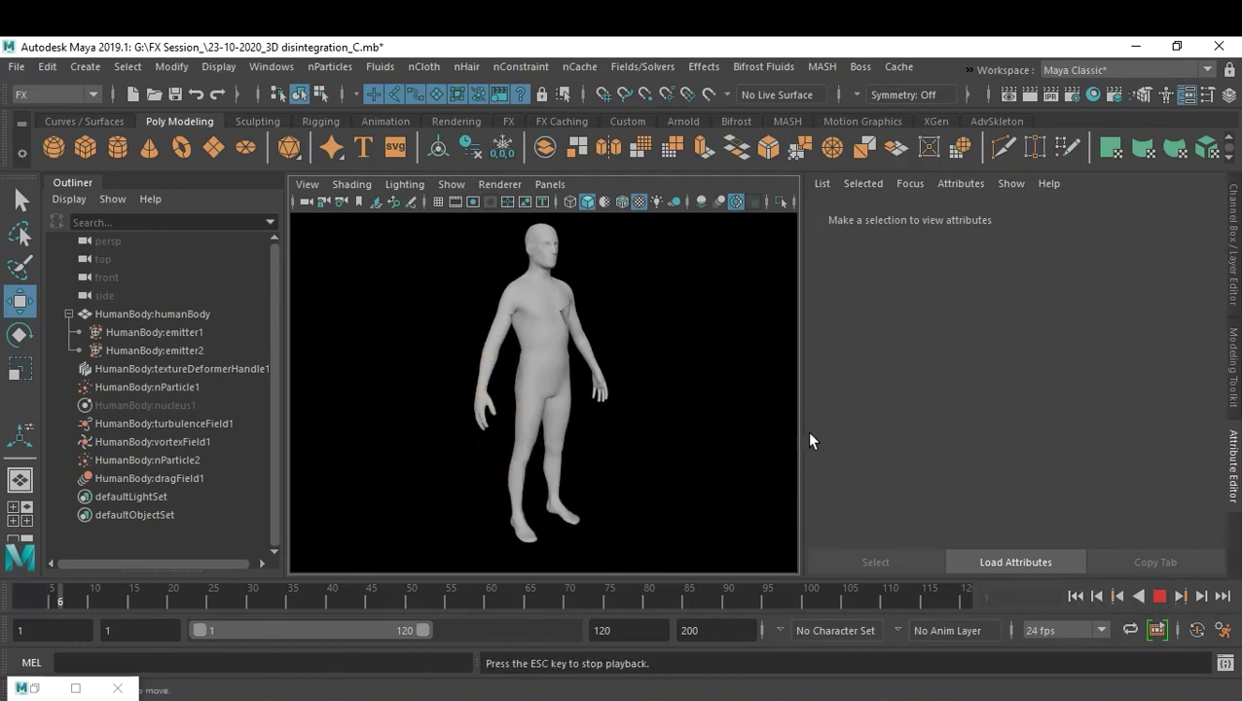
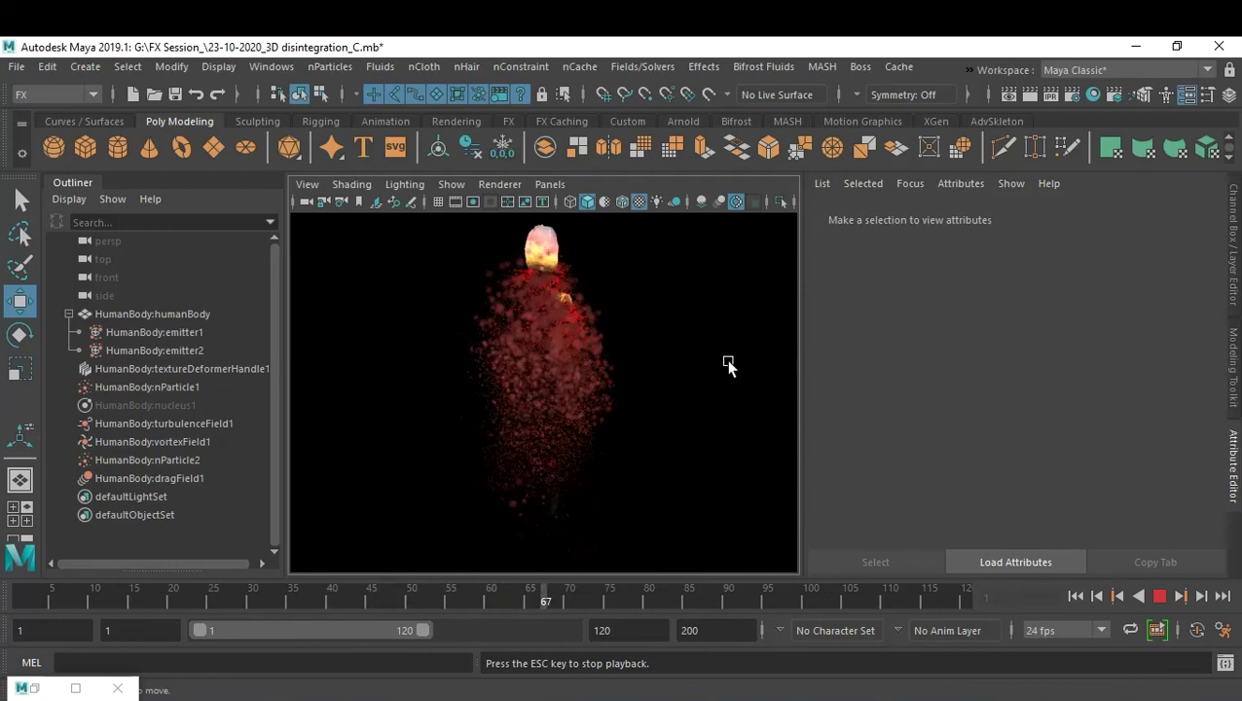
Step: Replay the simulation from frame 1 with HumanBody:nParticle2 selected for editing
left_click(1158, 595)
left_click(1074, 595)
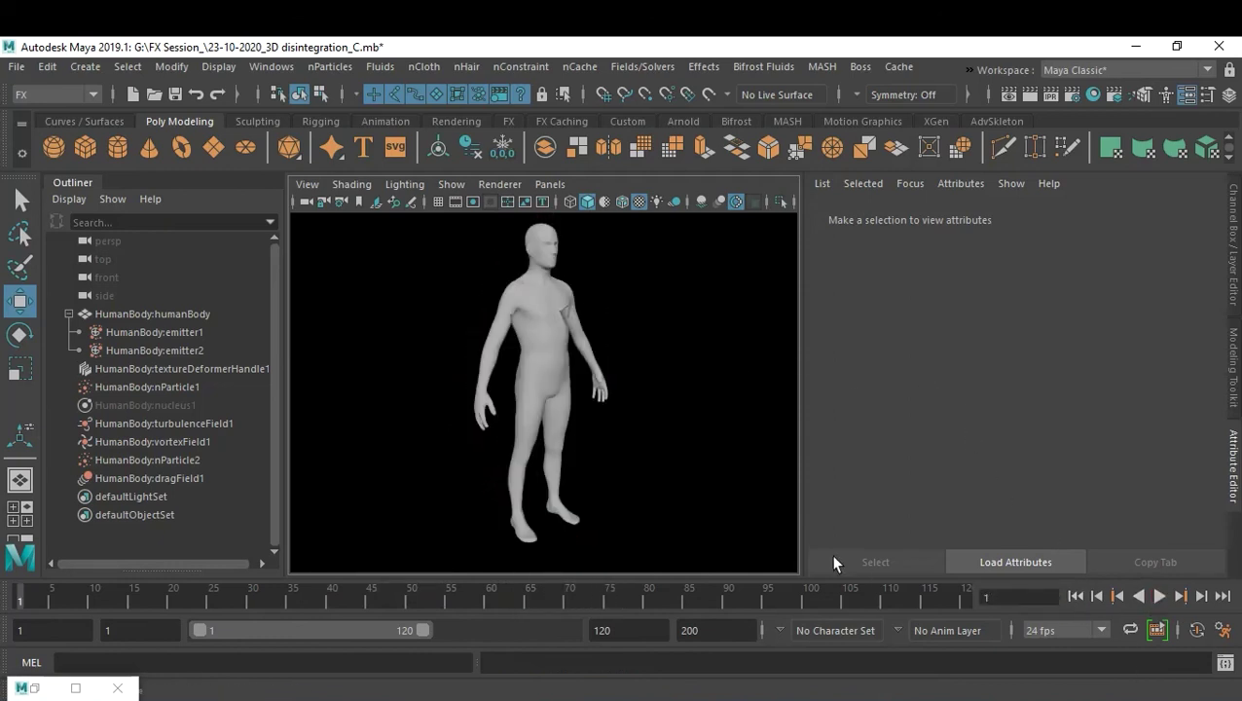
left_click(134, 457)
left_click(1159, 595)
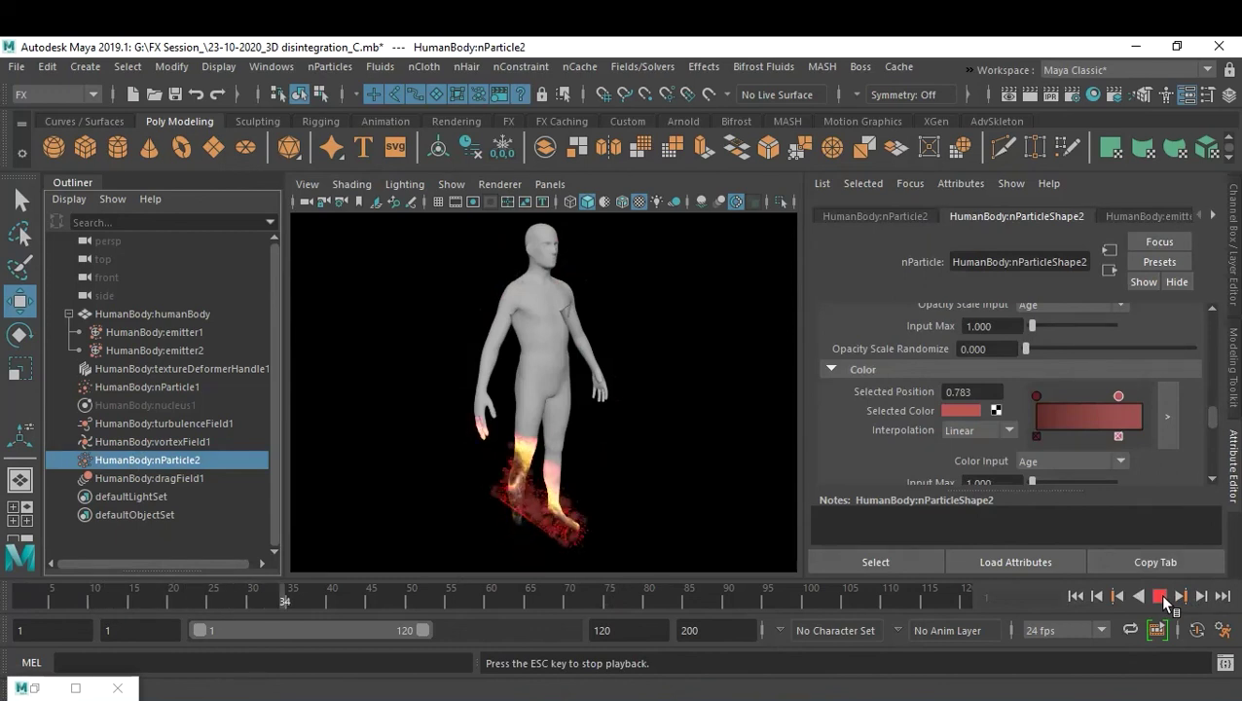
Step: At frame 40, make nParticle2's Color ramp start pale yellow and move the red point to about 0.23
left_click(1159, 595)
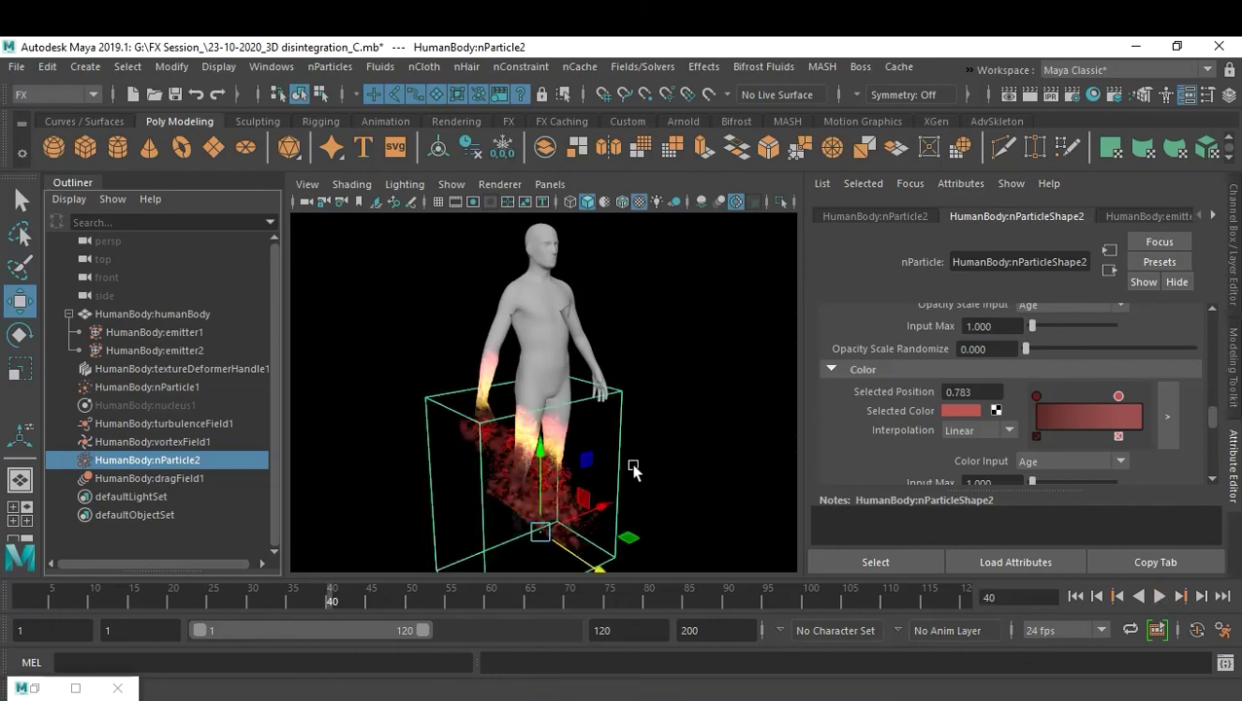
left_click(1034, 397)
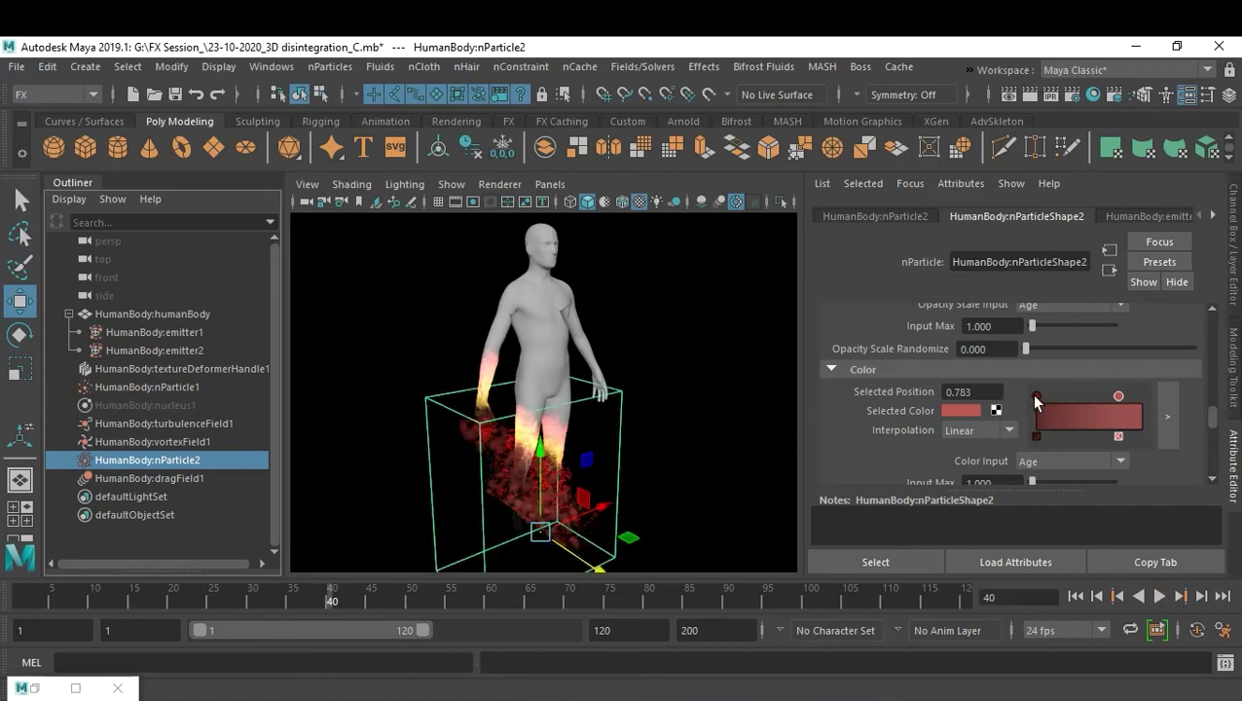
left_click(959, 410)
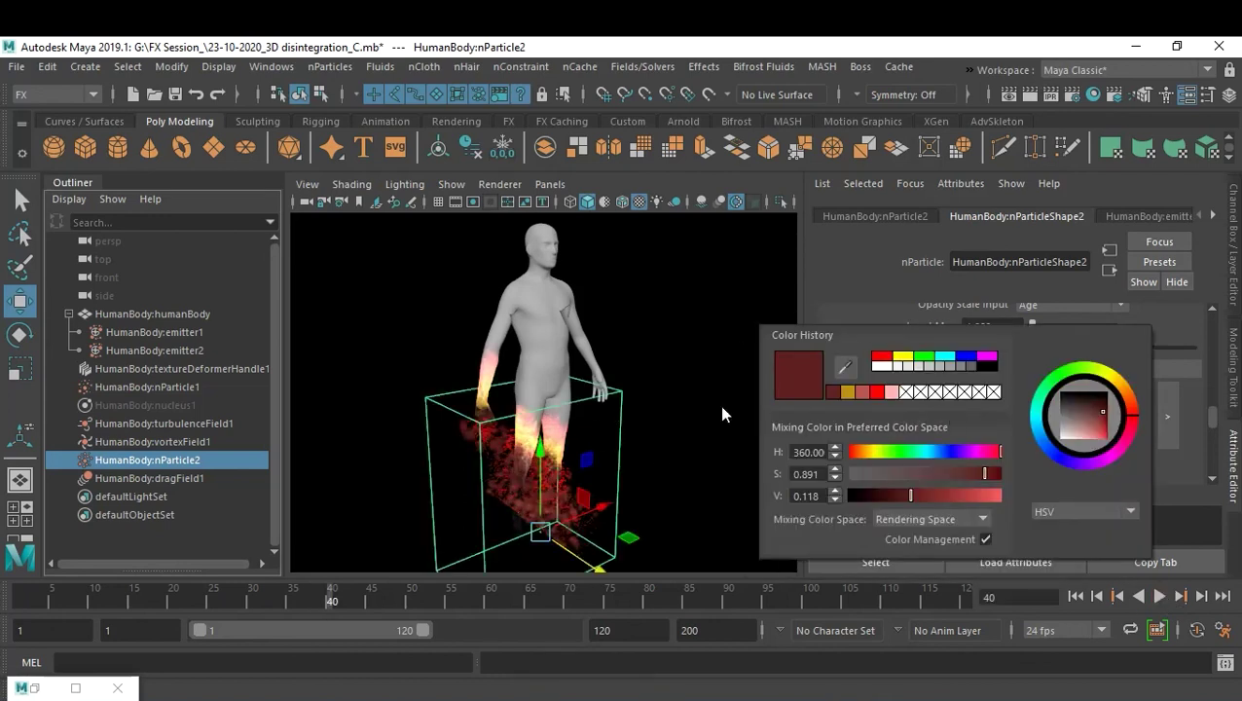
left_click(954, 413)
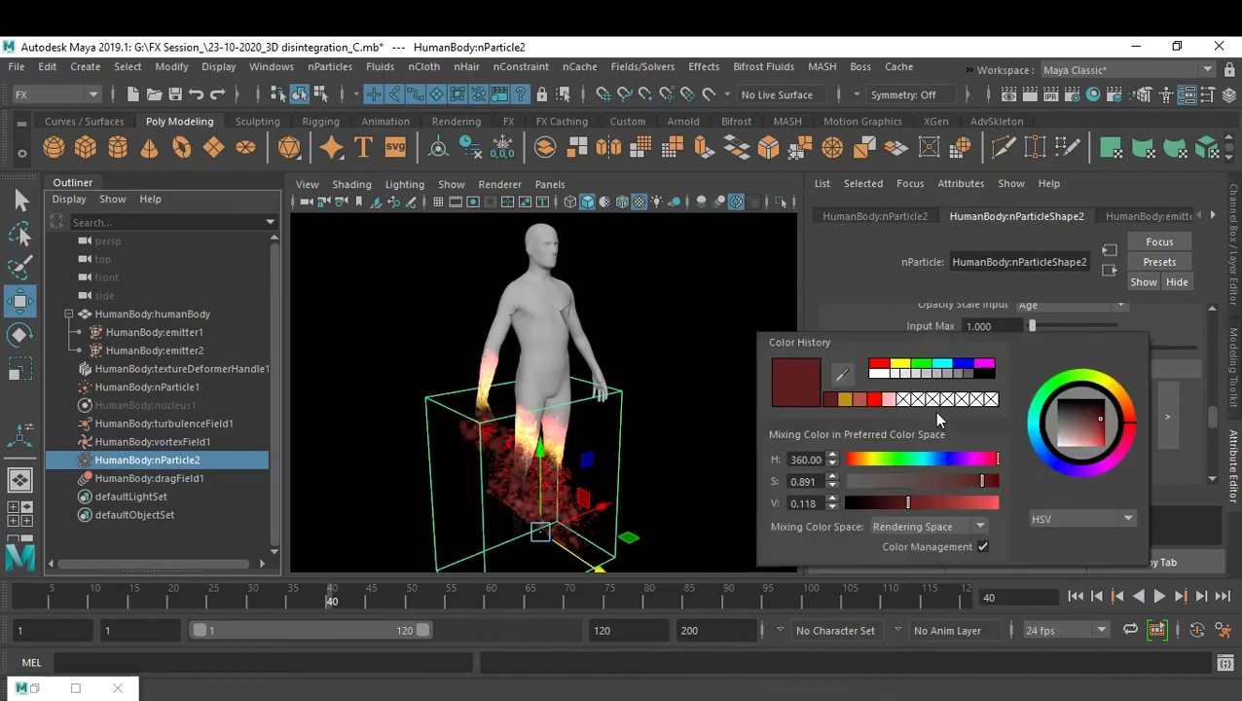
left_click(527, 436)
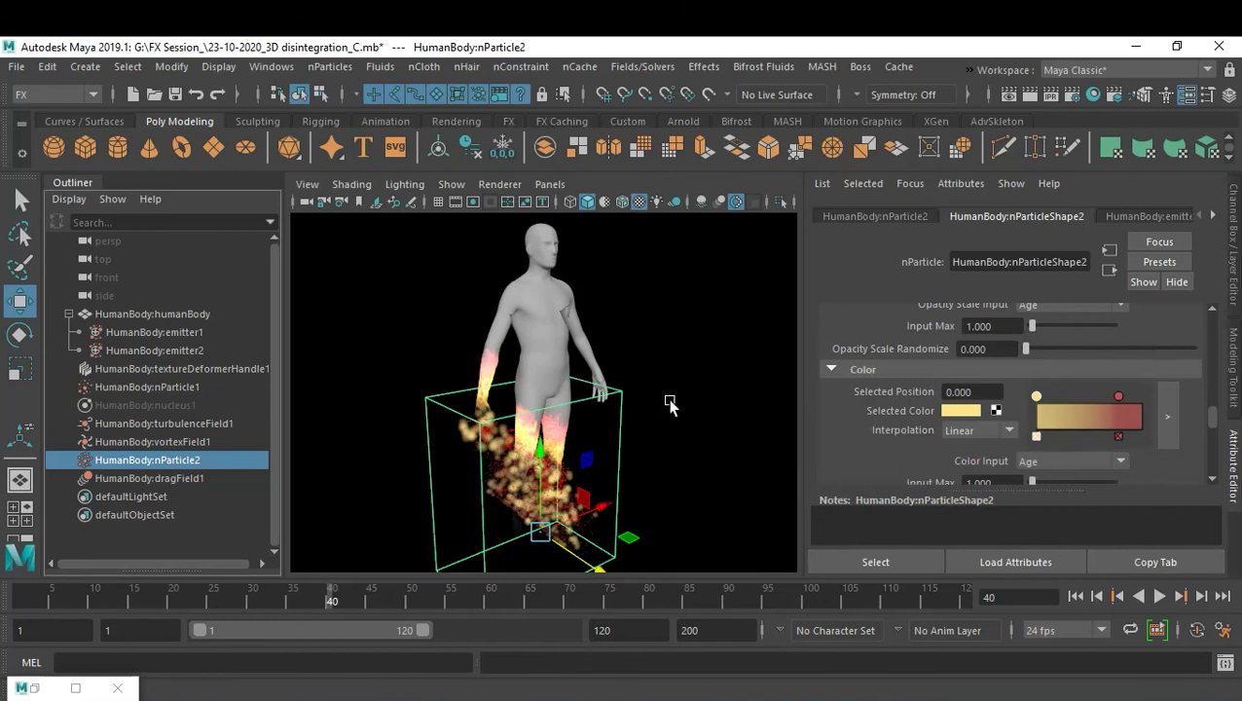
scroll(643, 419, "up", 5)
left_click_drag(698, 447, 587, 385, "alt")
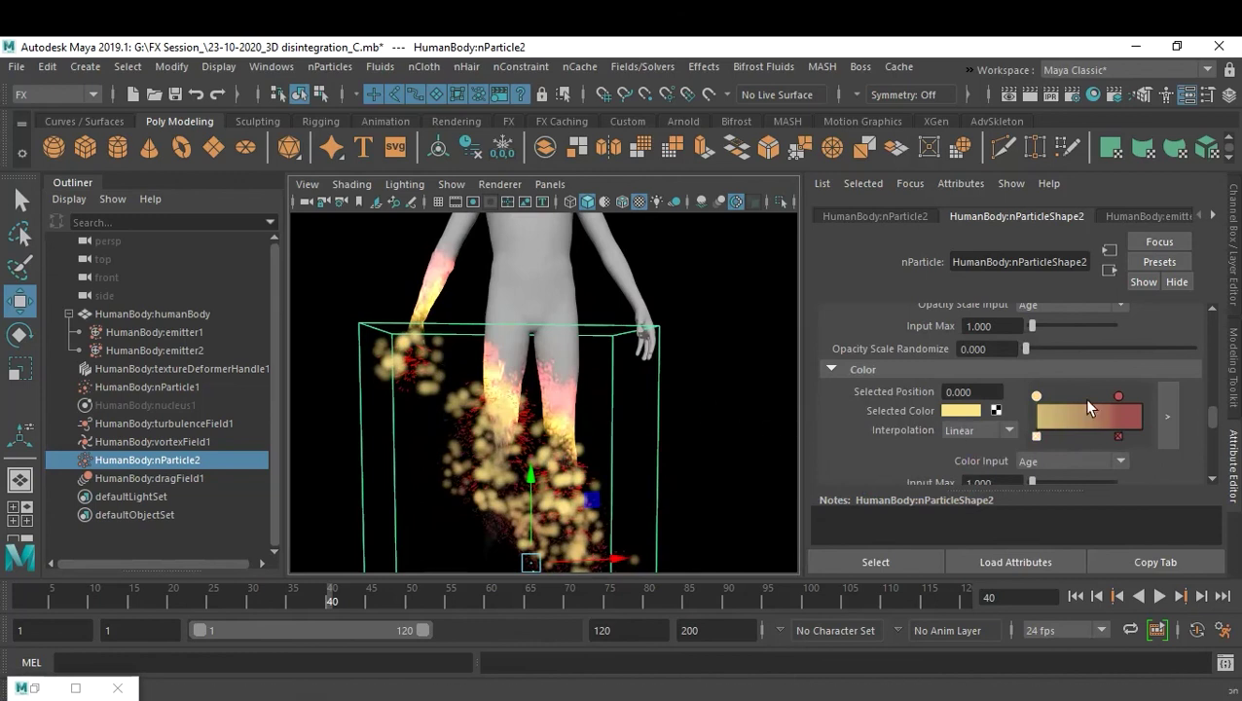
mouse_move(1119, 399)
left_mouse_down()
mouse_move(1036, 400)
mouse_move(1063, 405)
left_mouse_up()
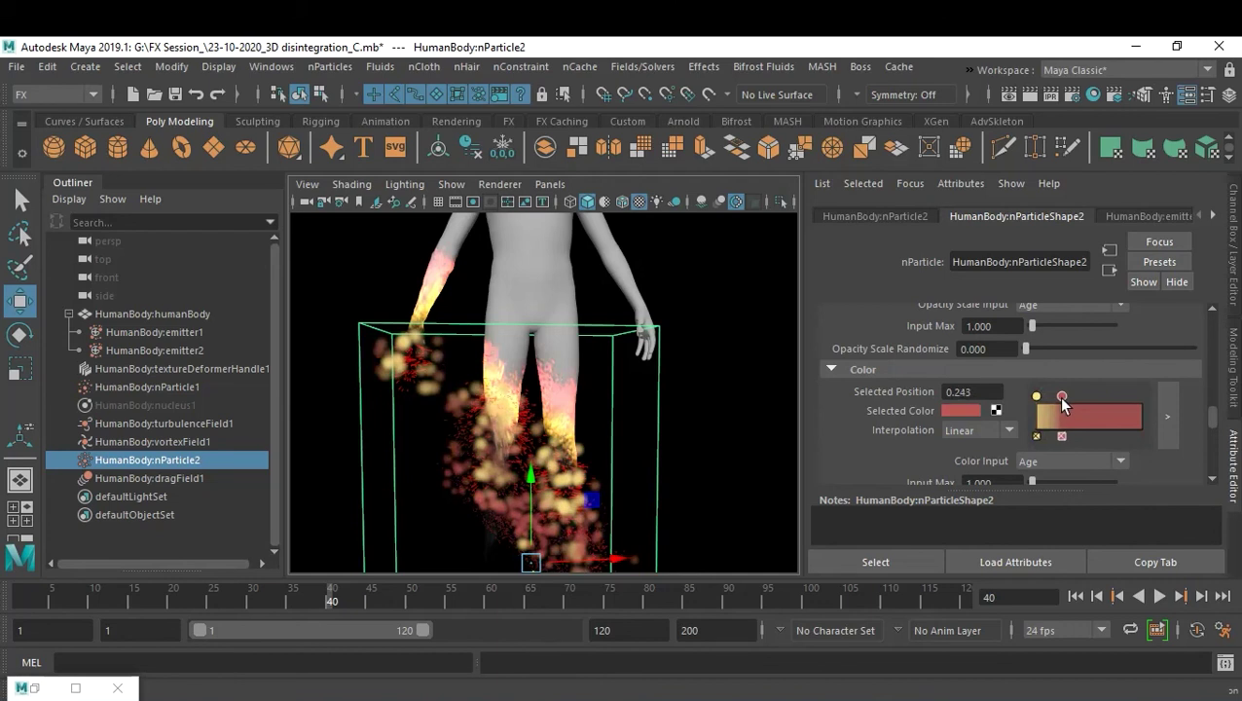
Step: Delete the middle Opacity Scale ramp point and raise the starting point to 1.0
scroll(1123, 375, "up", 3)
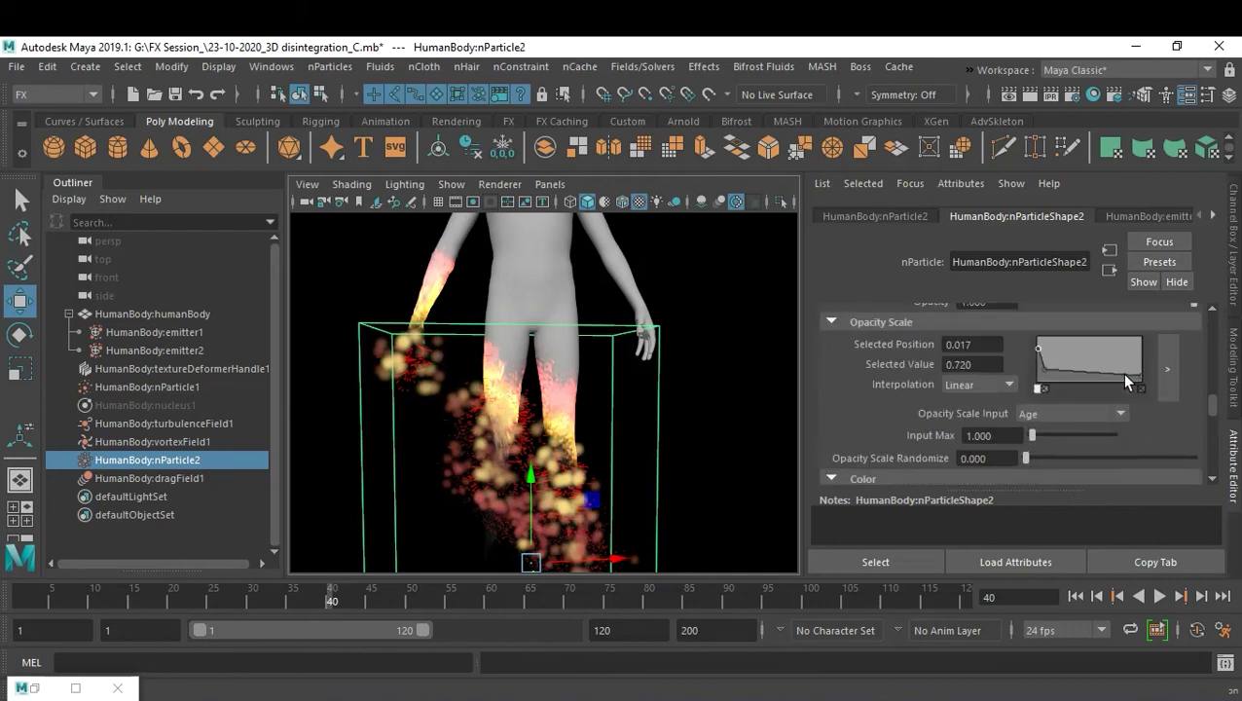
left_click(1044, 388)
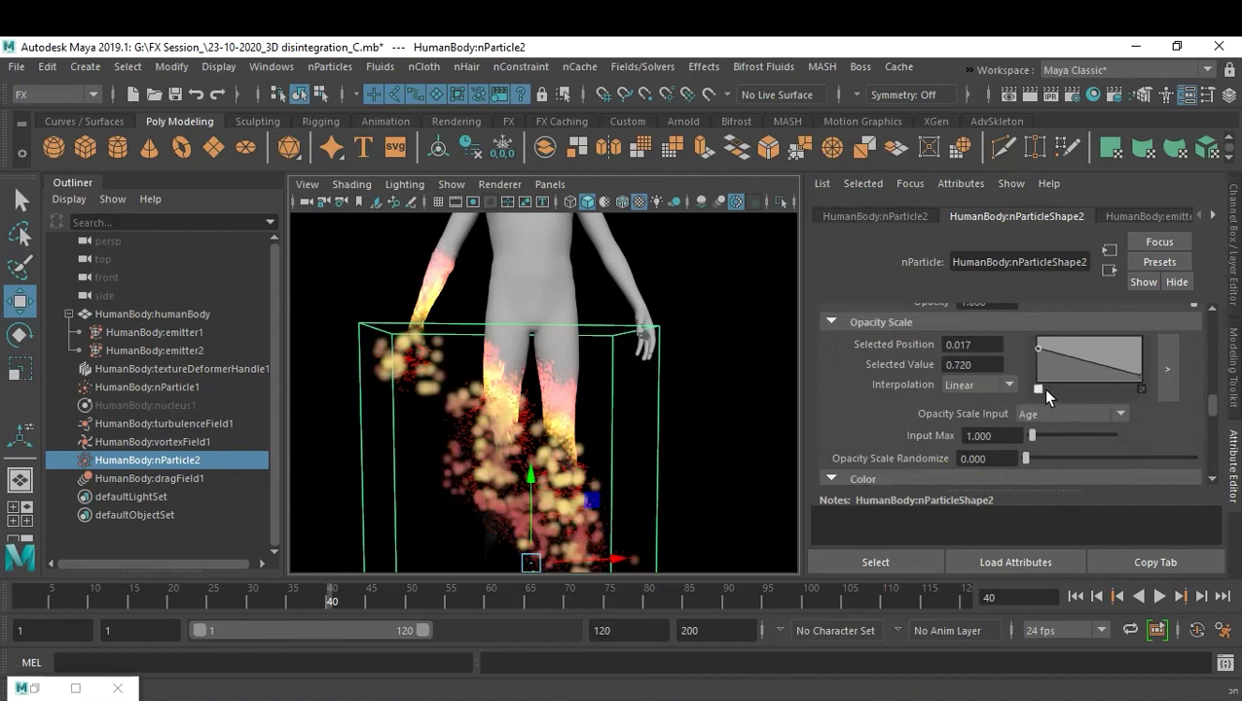
left_click_drag(1037, 345, 1034, 334)
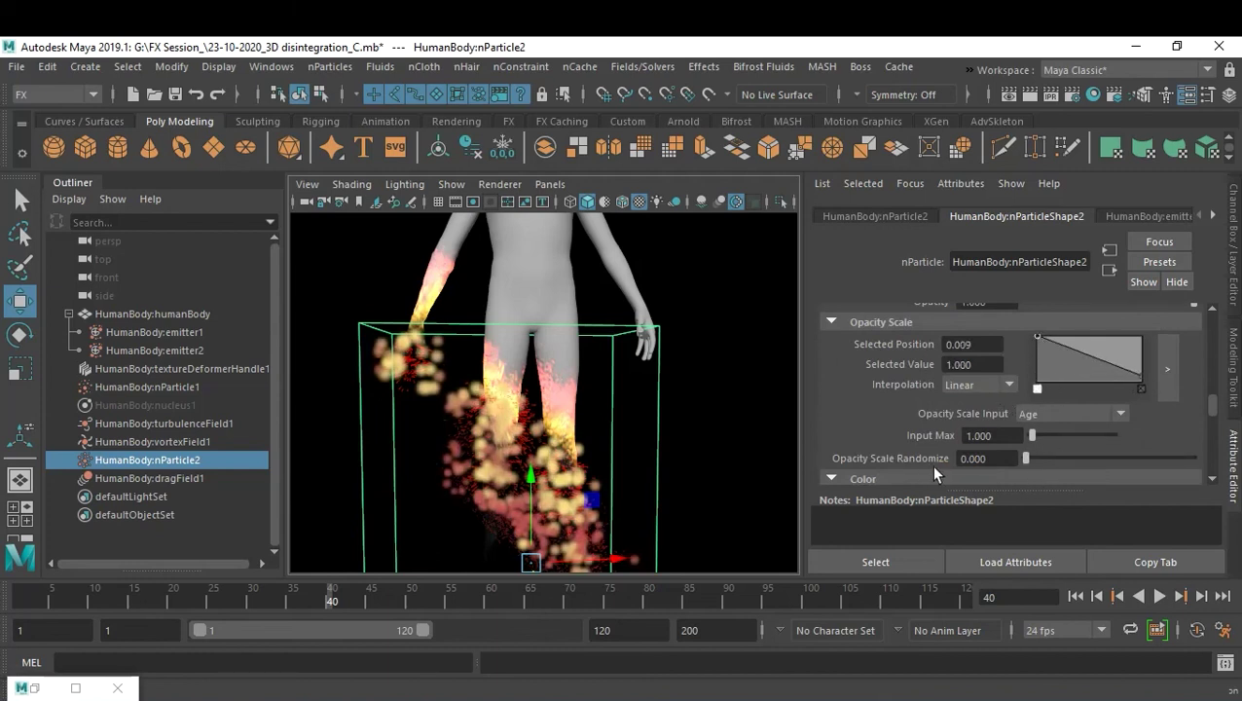
Step: Set emitter2's Rate (Particles/Sec) to 1000, deselect, and save the scene
left_click(156, 351)
scroll(1097, 397, "down", 3)
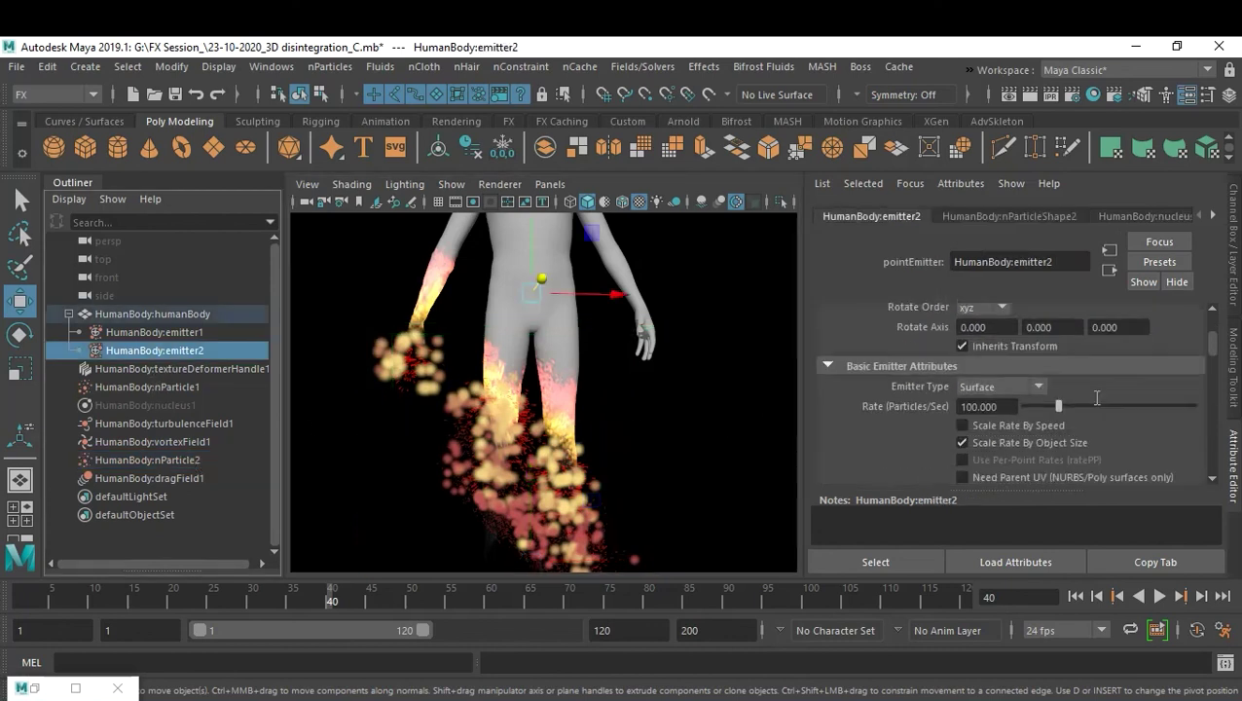
left_click_drag(996, 409, 945, 408)
type("1000")
key("Return")
left_click(766, 409)
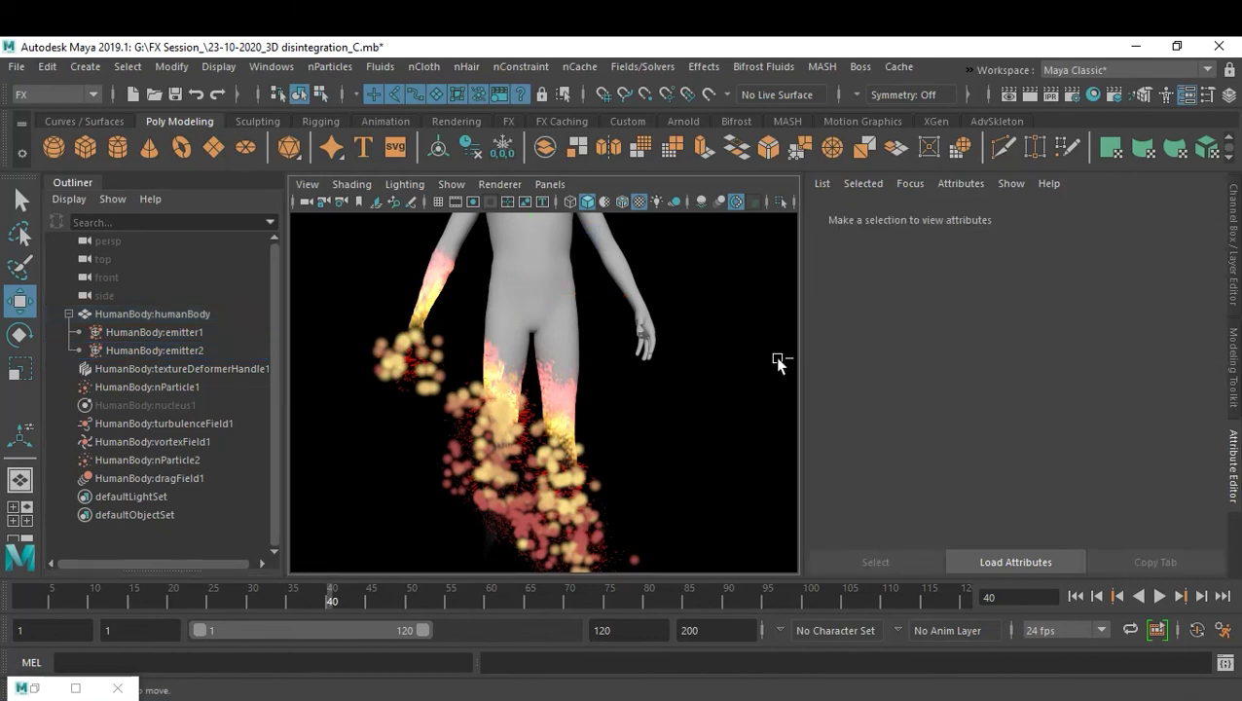
key("ctrl+s")
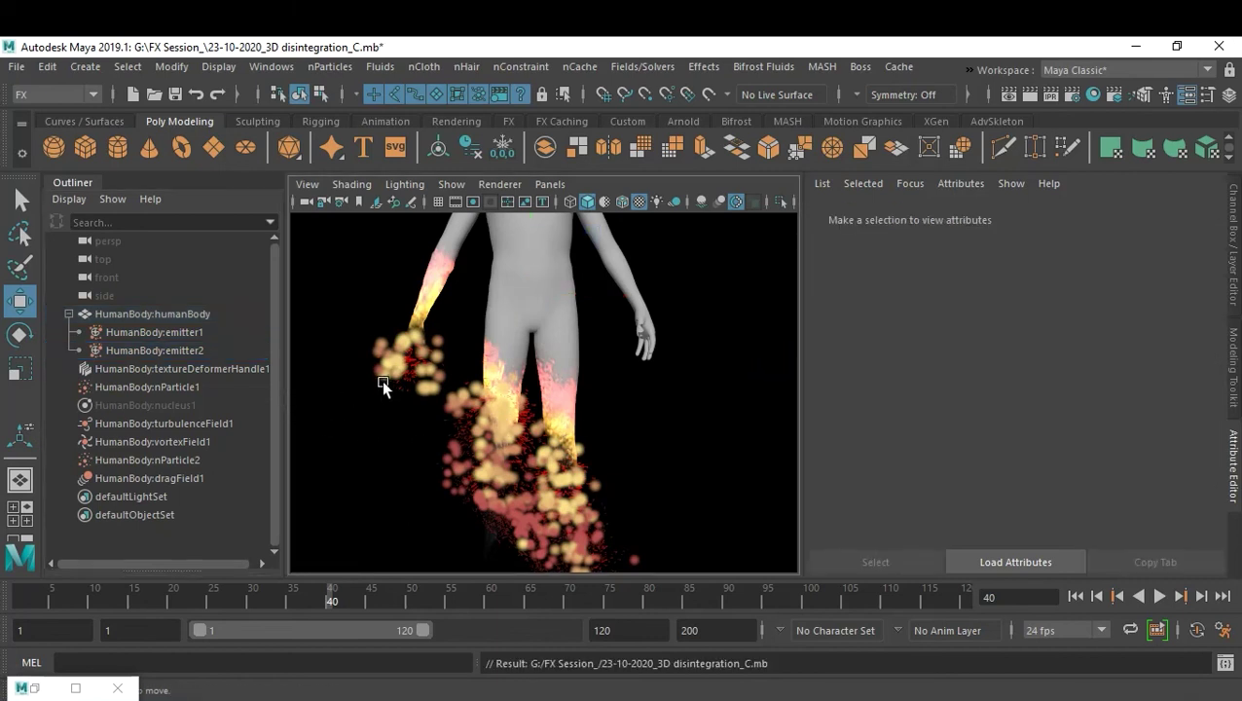
Step: Select nParticle1 and scroll its Attribute Editor to the Lifespan and Particle Size settings
left_click(379, 350)
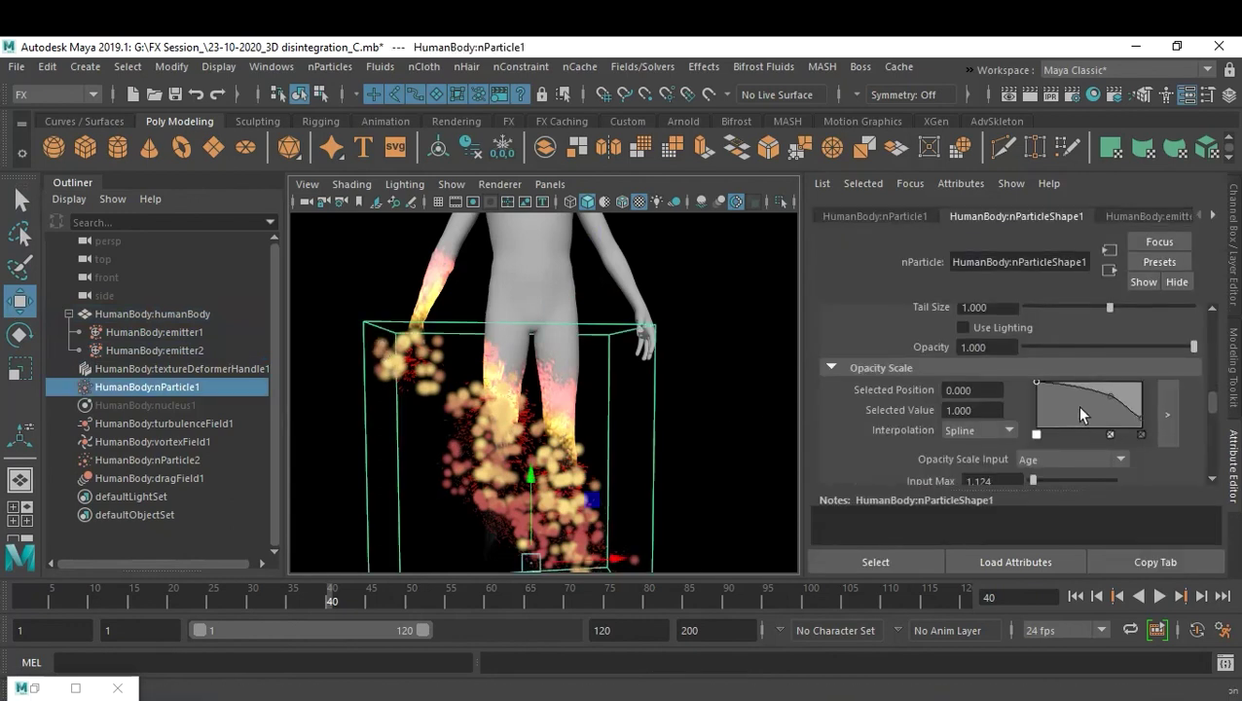
scroll(1102, 422, "up", 1)
scroll(1103, 422, "up", 10)
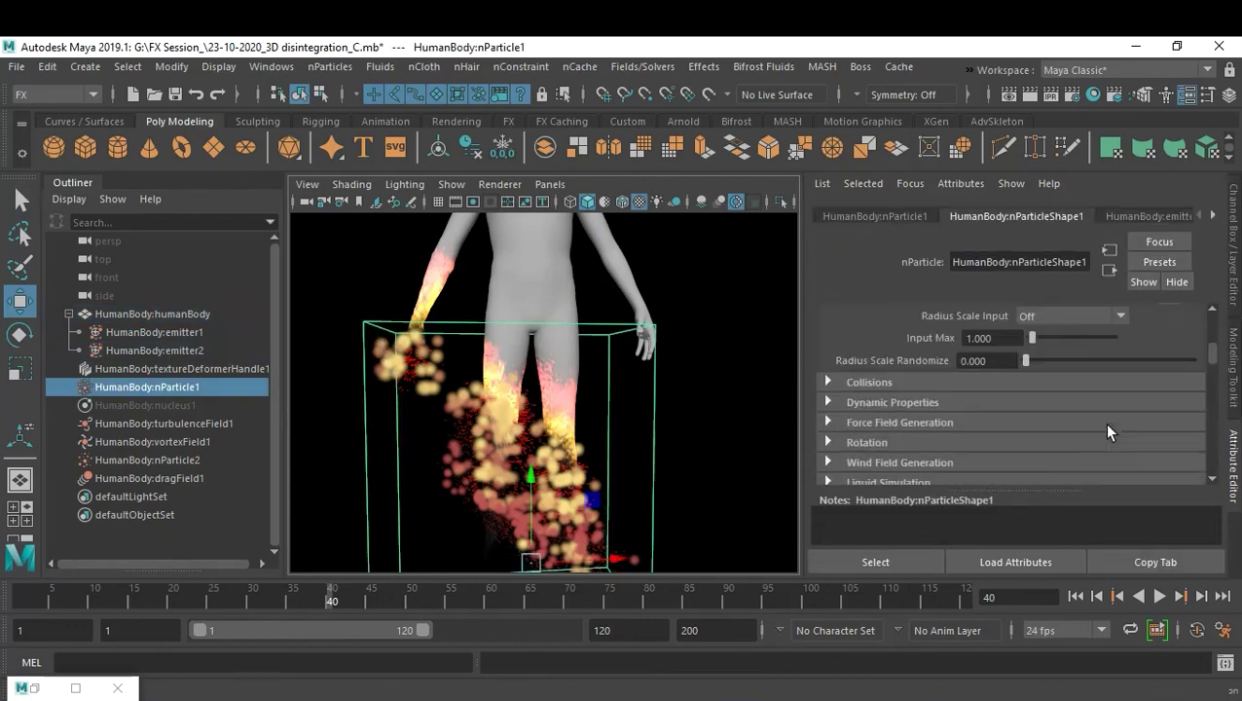
scroll(1106, 432, "up", 3)
scroll(1107, 432, "down", 1)
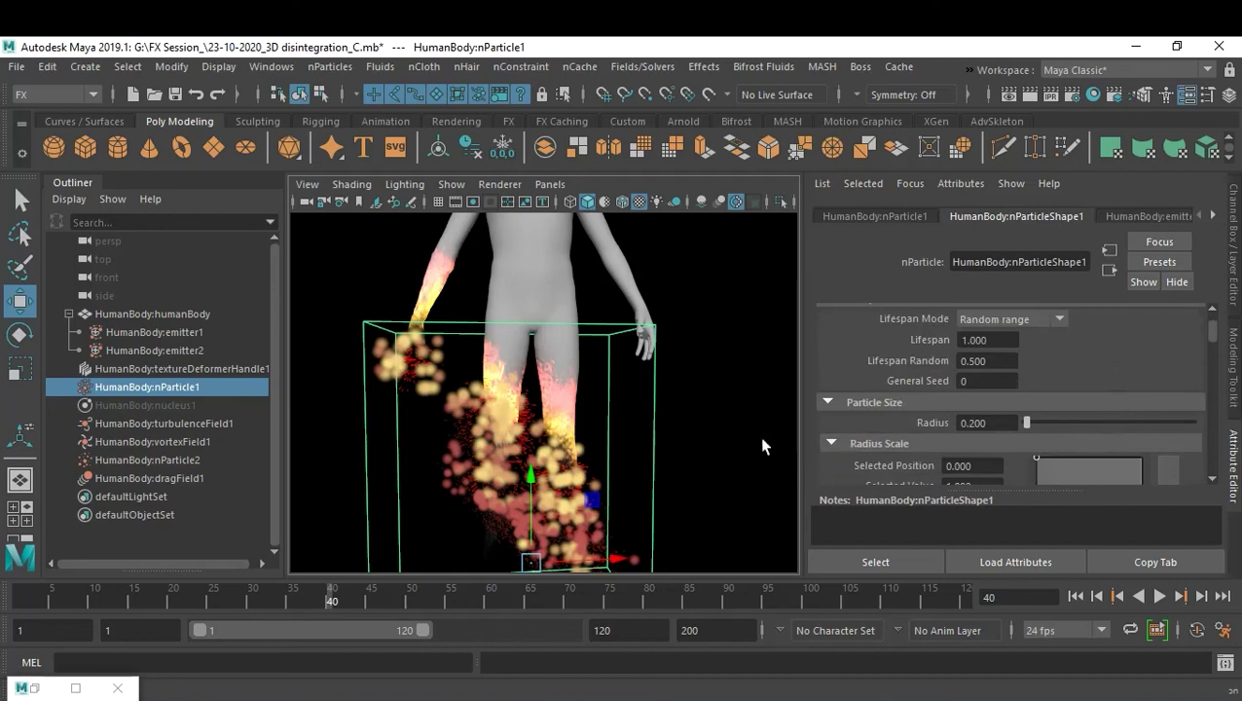
Step: Set nParticle2's Particle Size radius to 1 after trying 2, then save disintegration_C.mb
left_click(185, 460)
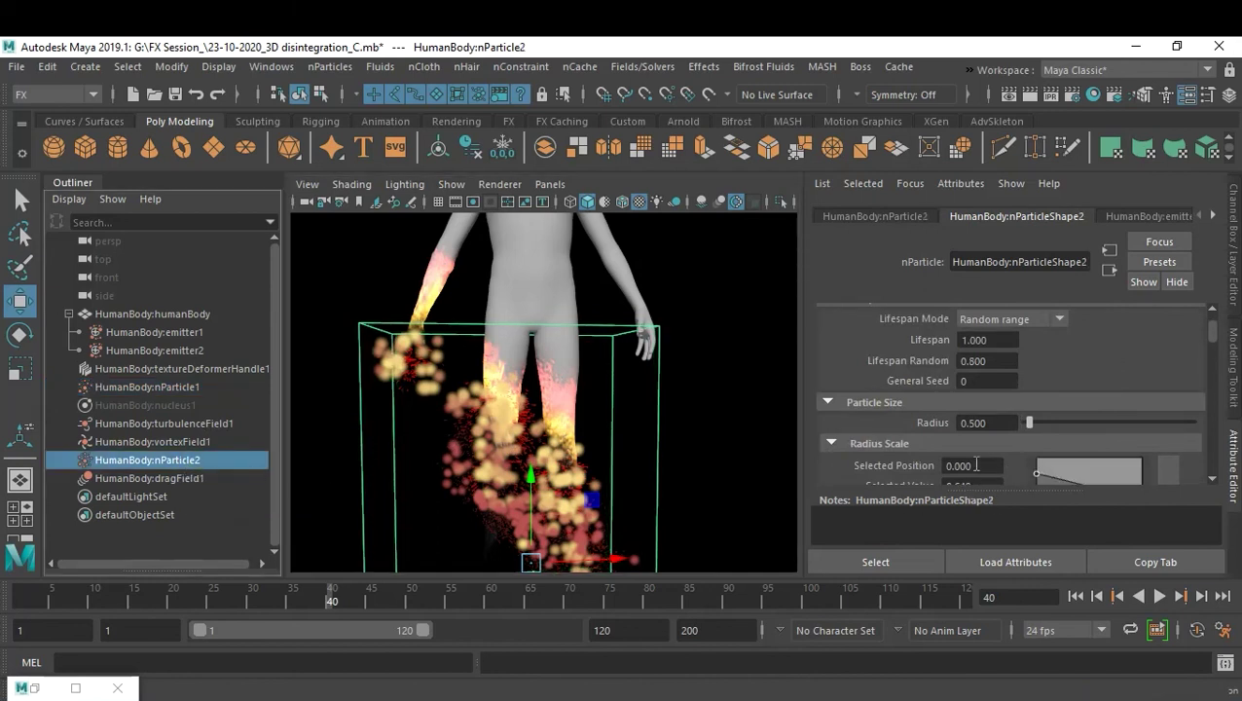
left_click(994, 422)
type("1")
key("Return")
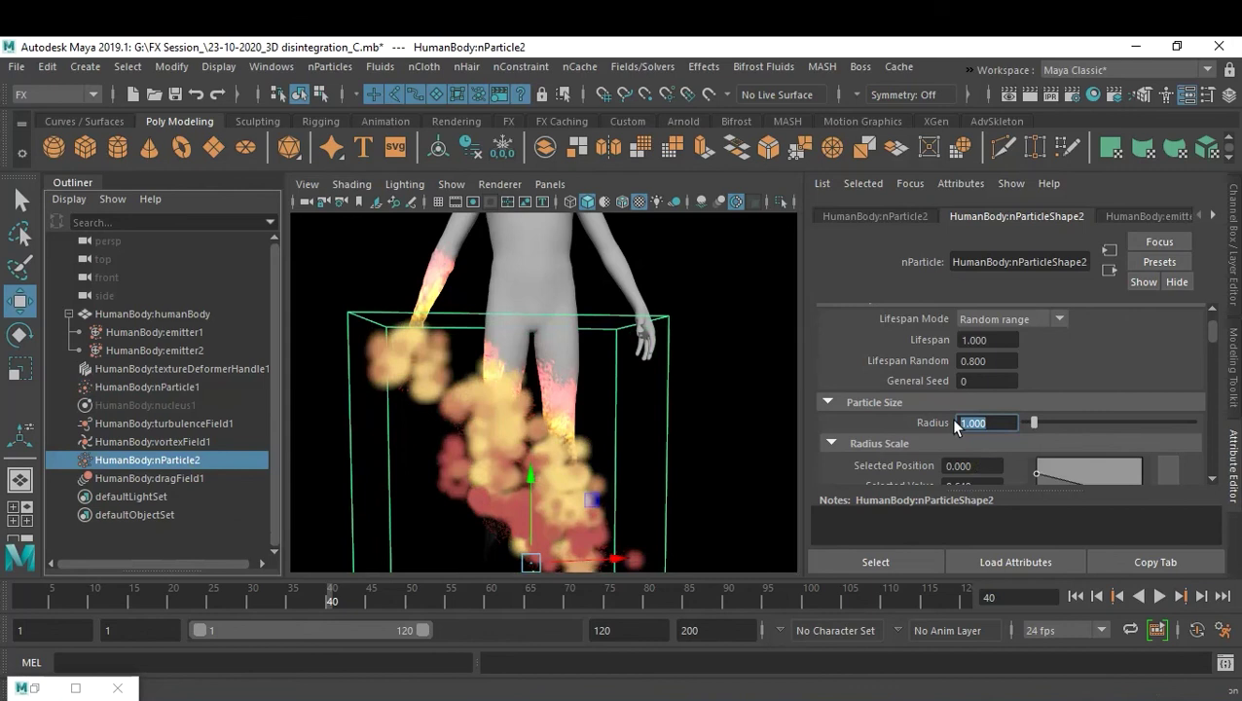
type("2")
key("Return")
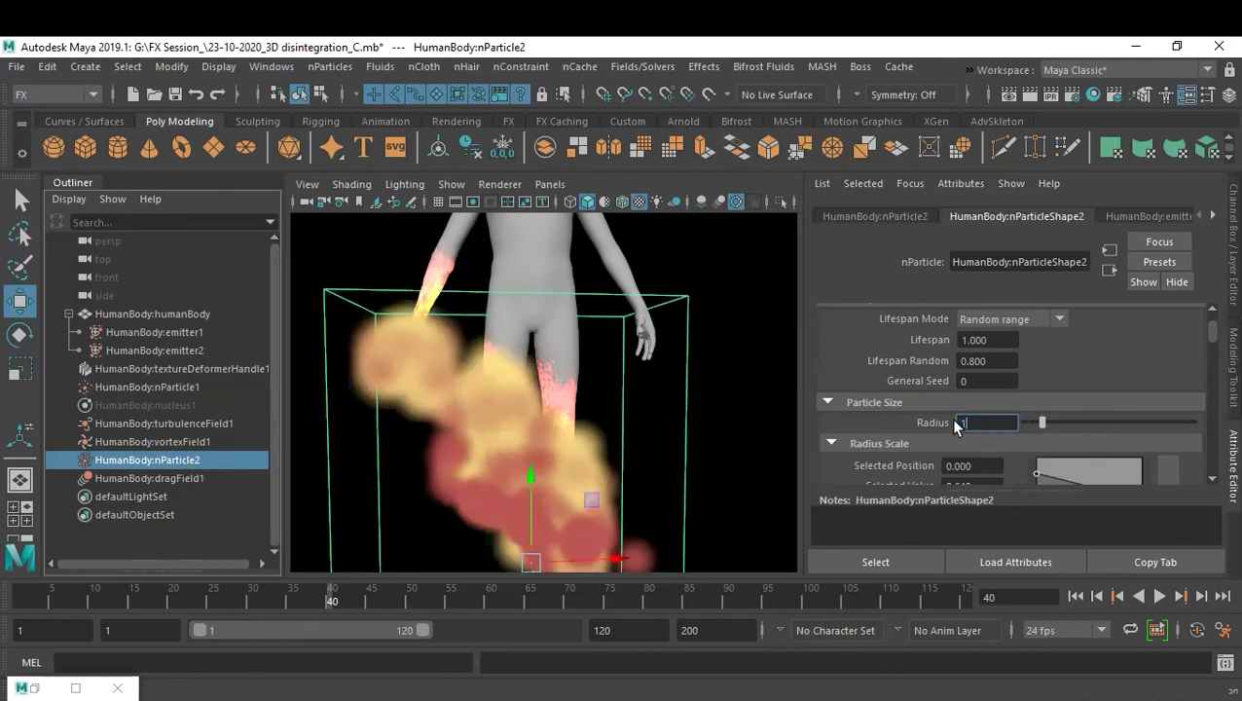
key("Return")
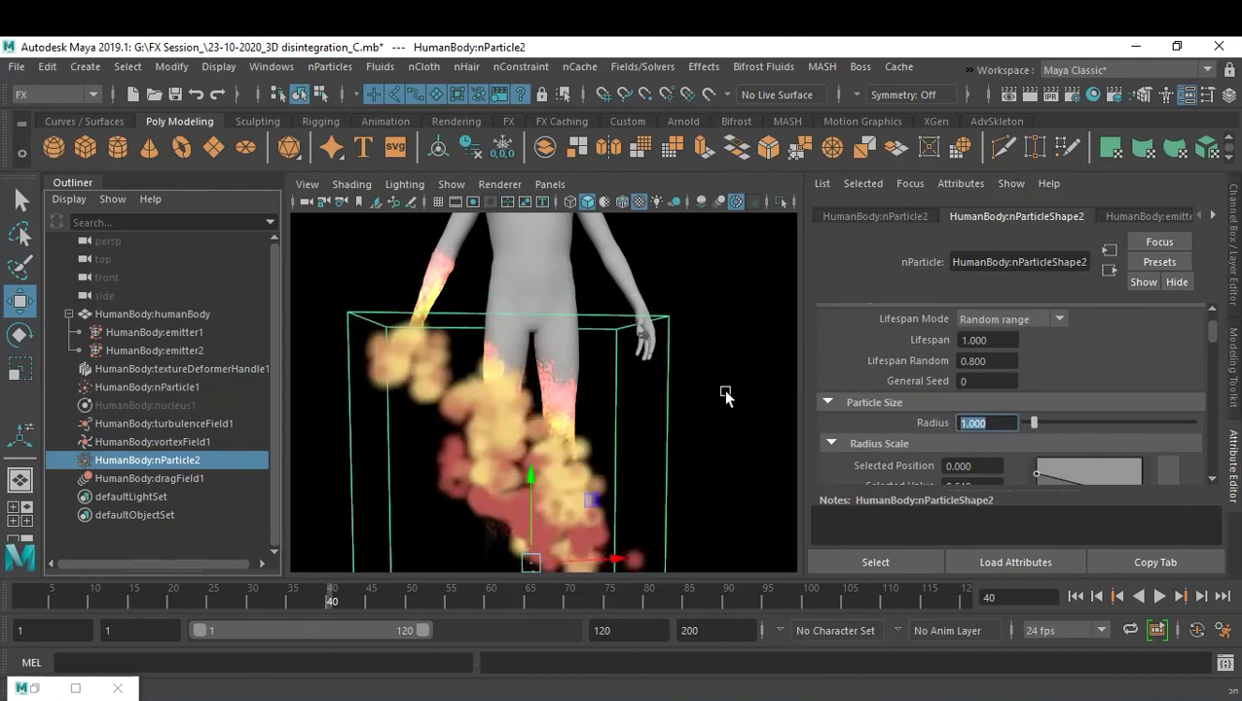
left_click_drag(629, 380, 613, 402, "alt")
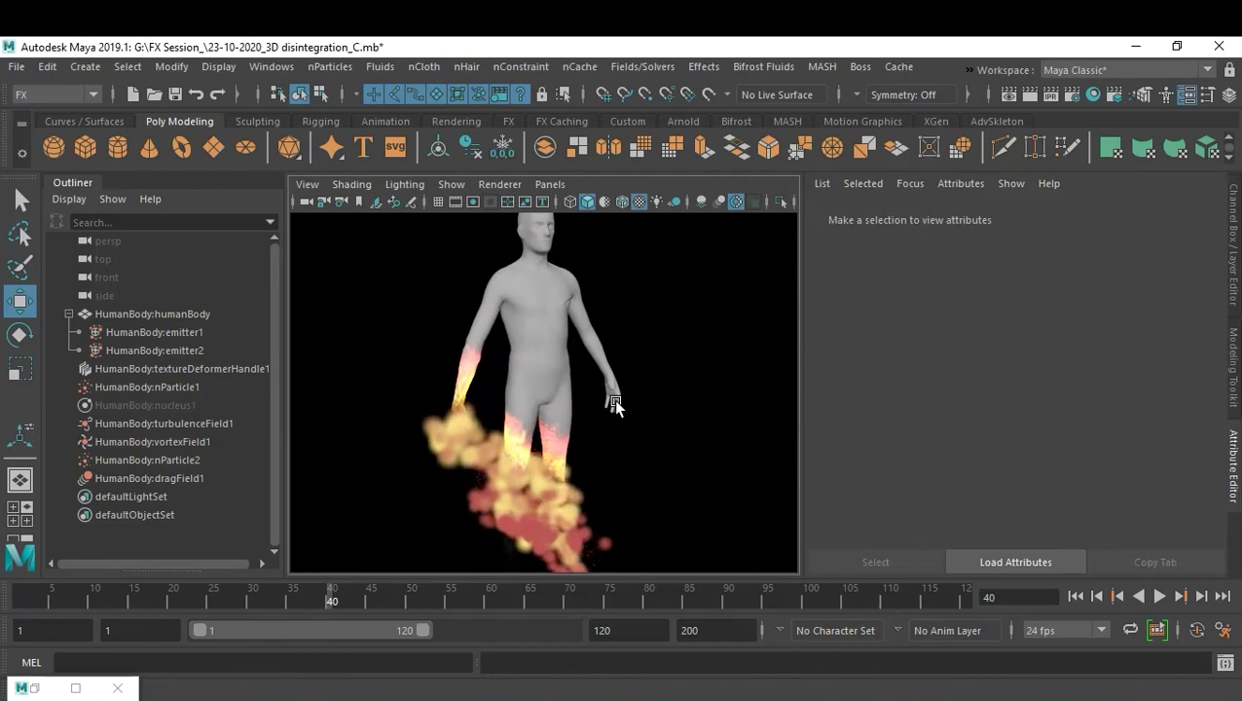
key("ctrl+s")
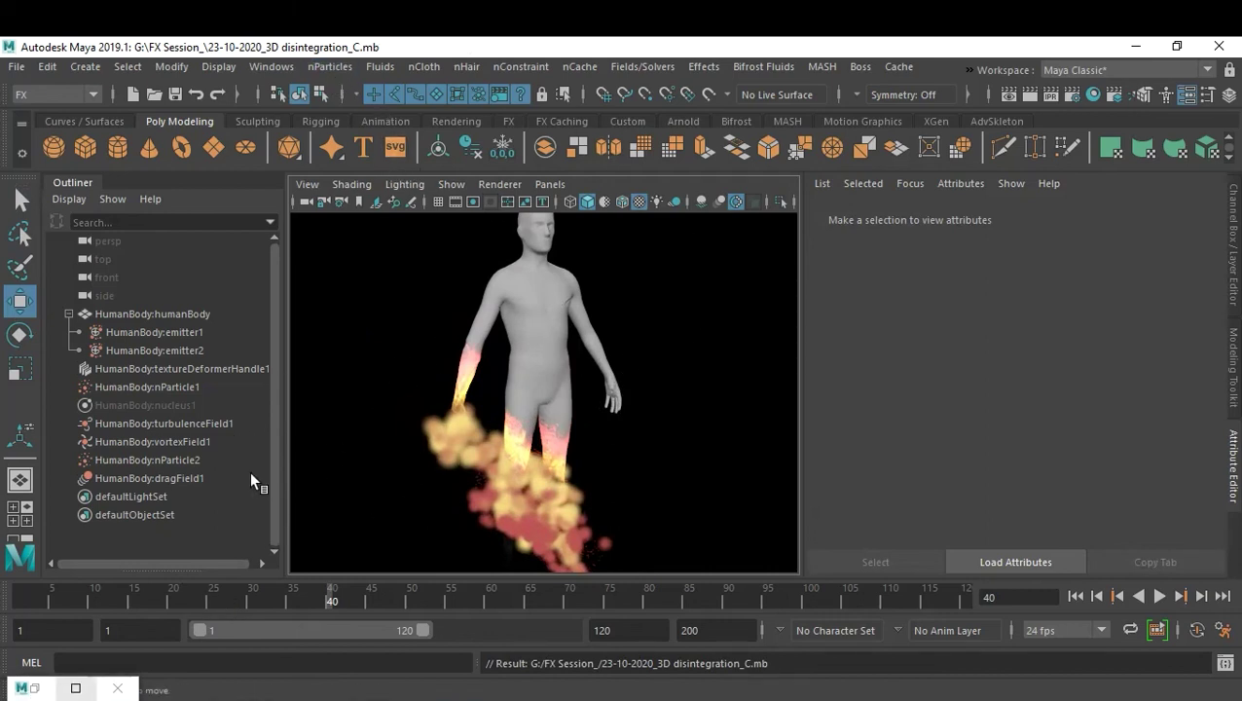
Step: In the Dynamic Relationships Editor, show nParticle1's fields and disconnect dragField1
left_click(270, 66)
mouse_move(392, 223)
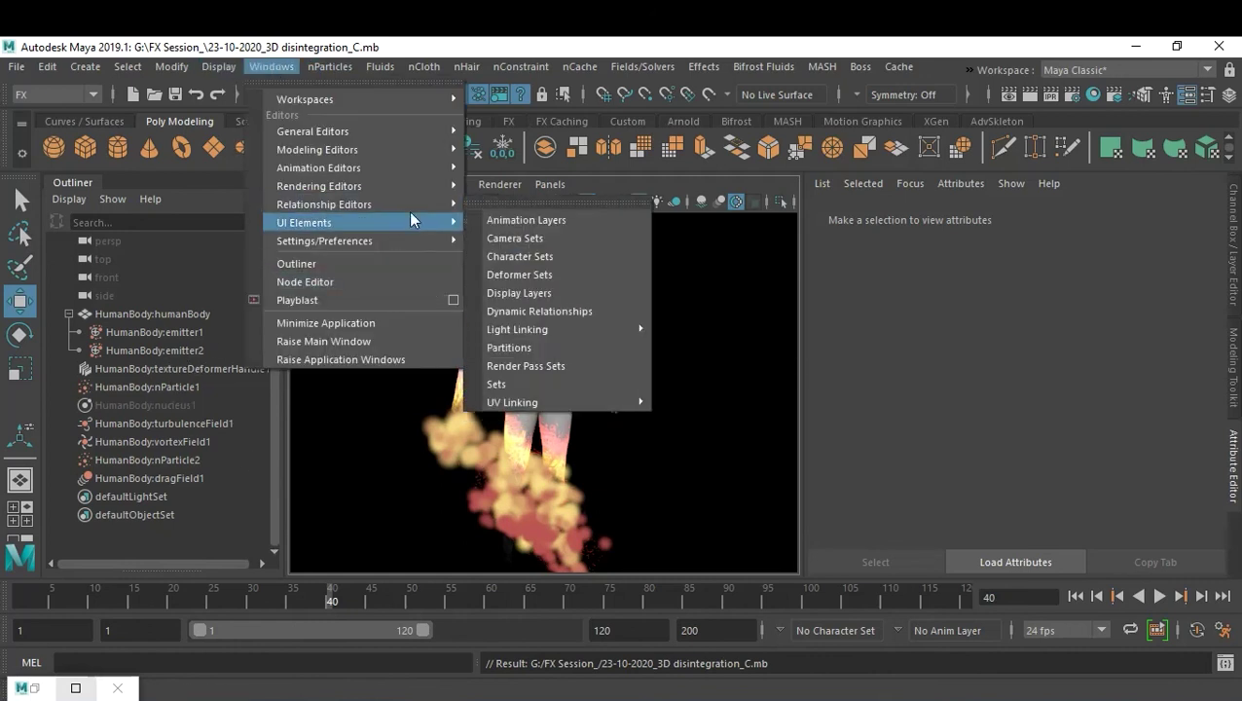
left_click(572, 311)
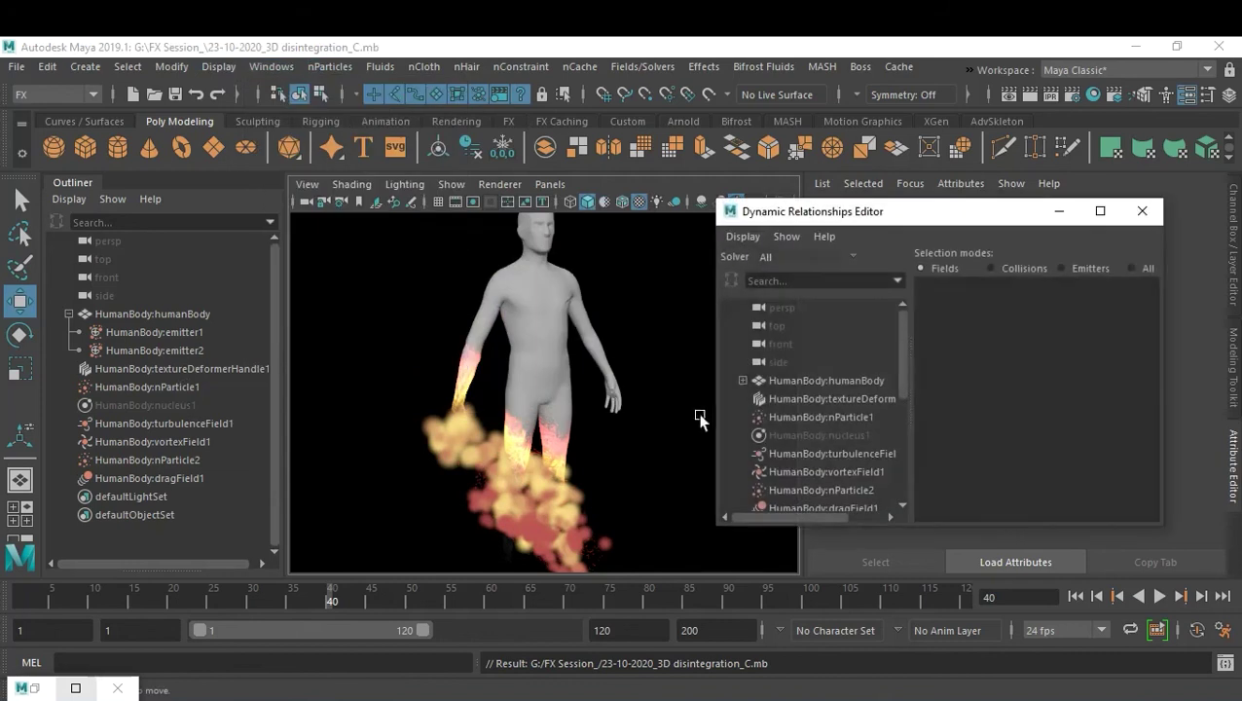
left_click(832, 420)
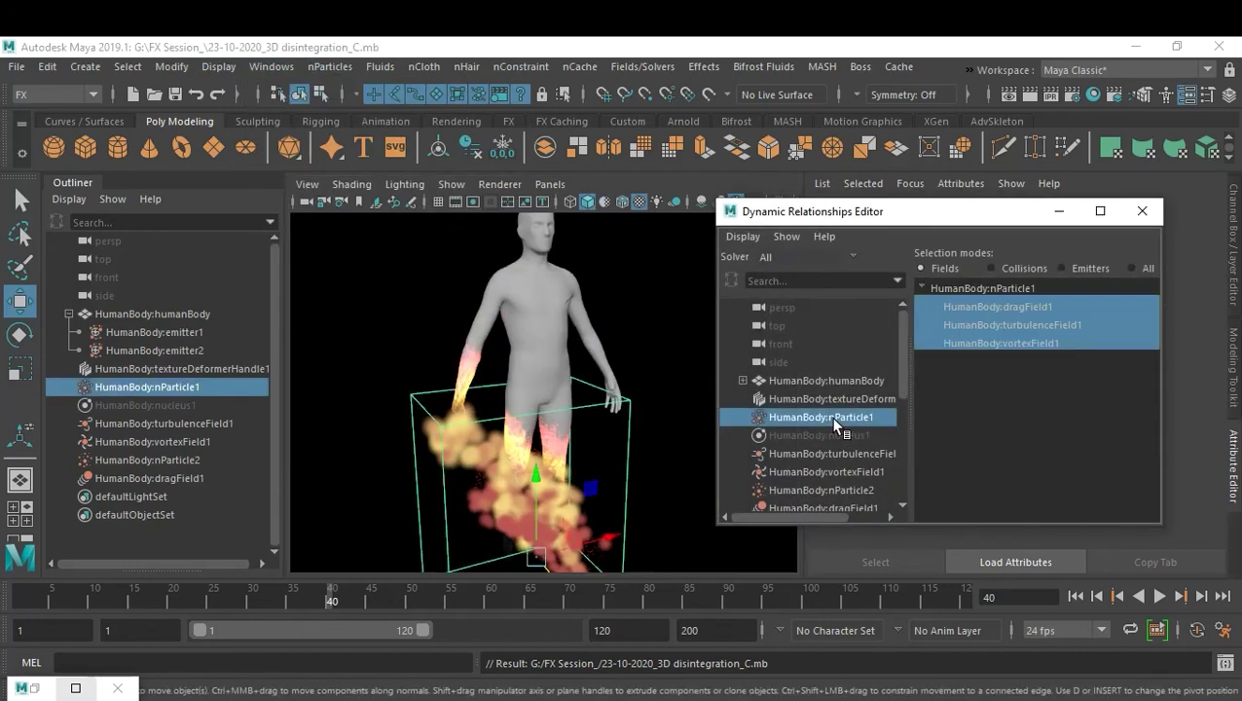
left_click(1003, 307)
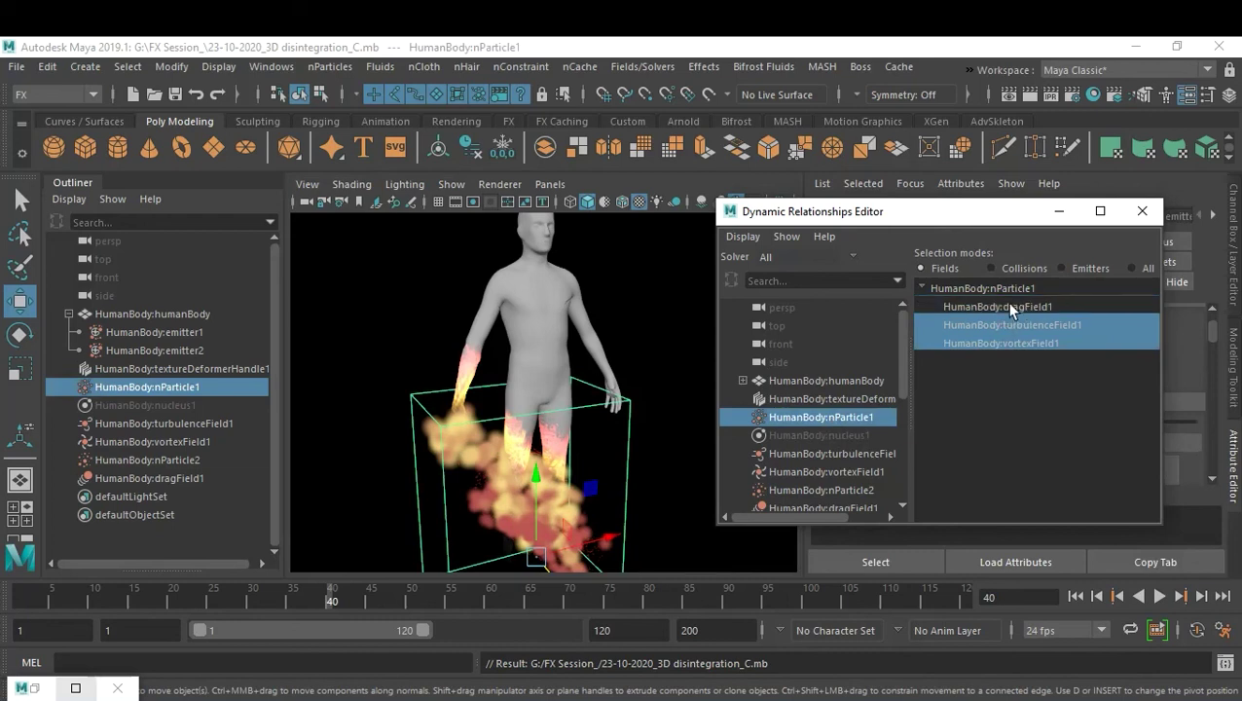
Step: Minimize the relationships editor, deselect, and play the simulation from frame 1
left_click(1058, 212)
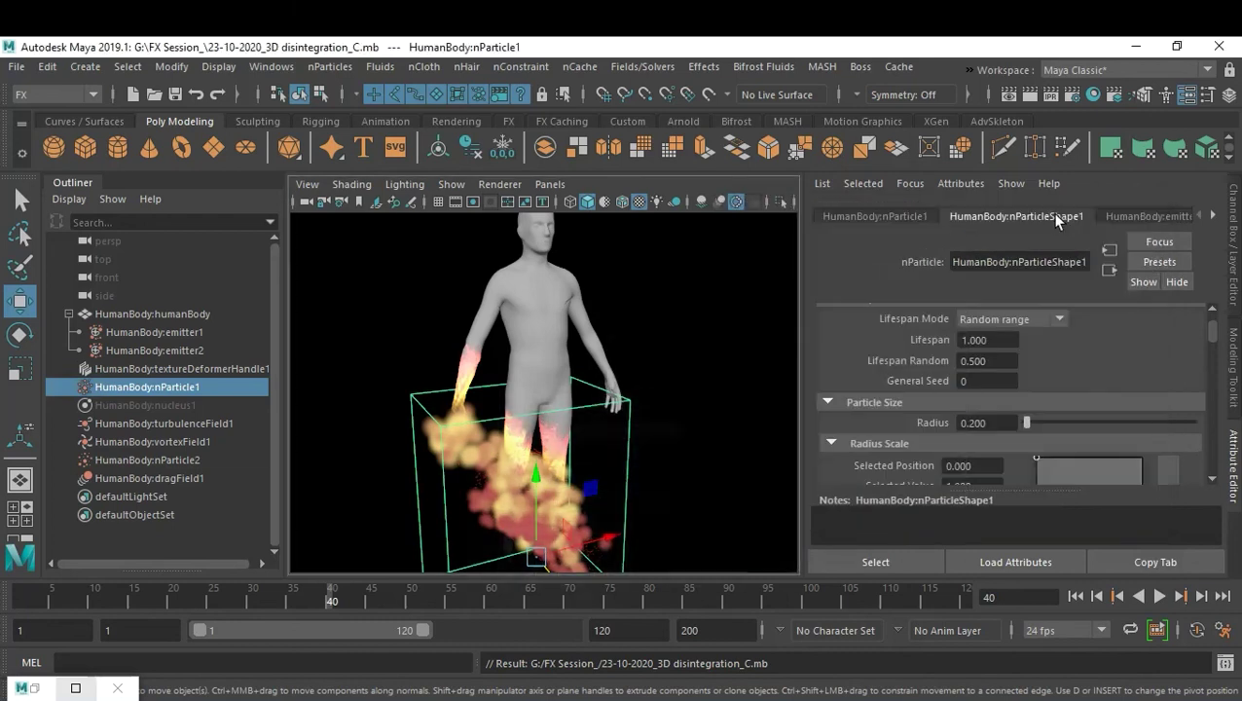
left_click(713, 410)
right_click_drag(707, 402, 657, 410, "alt")
left_click(1075, 596)
left_click(1159, 595)
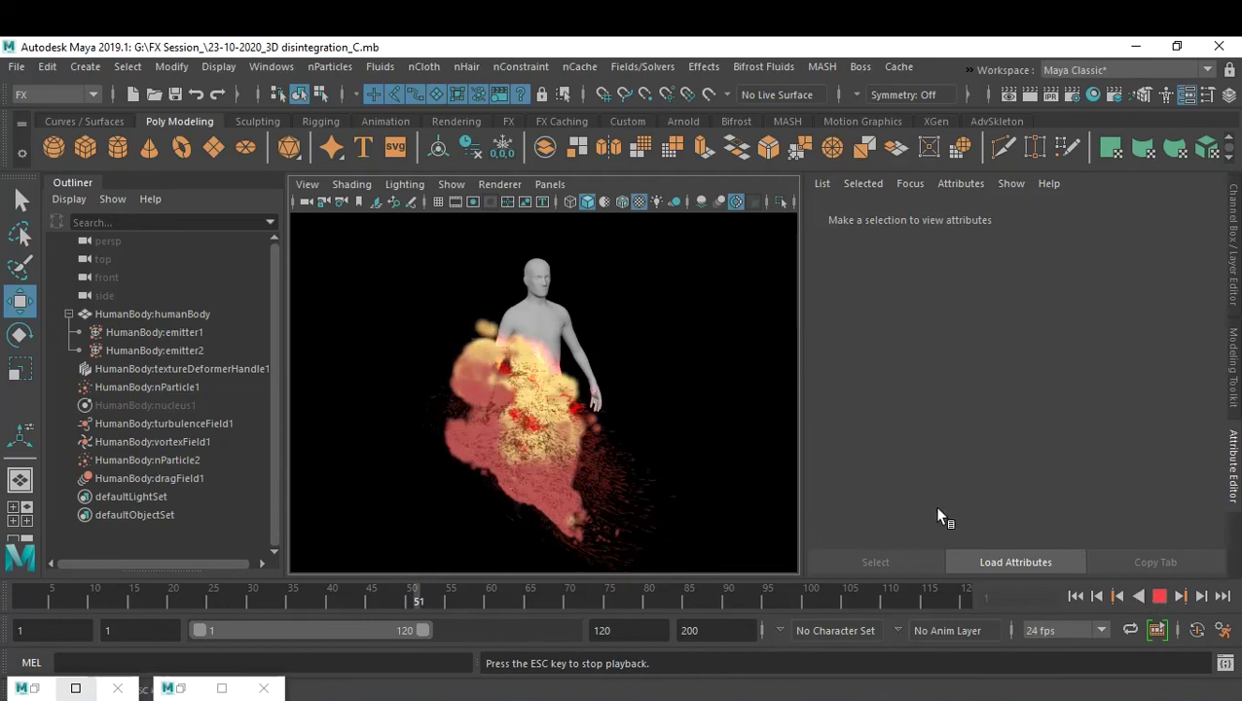
Step: Stop the simulation playback at frame 51
key("Escape")
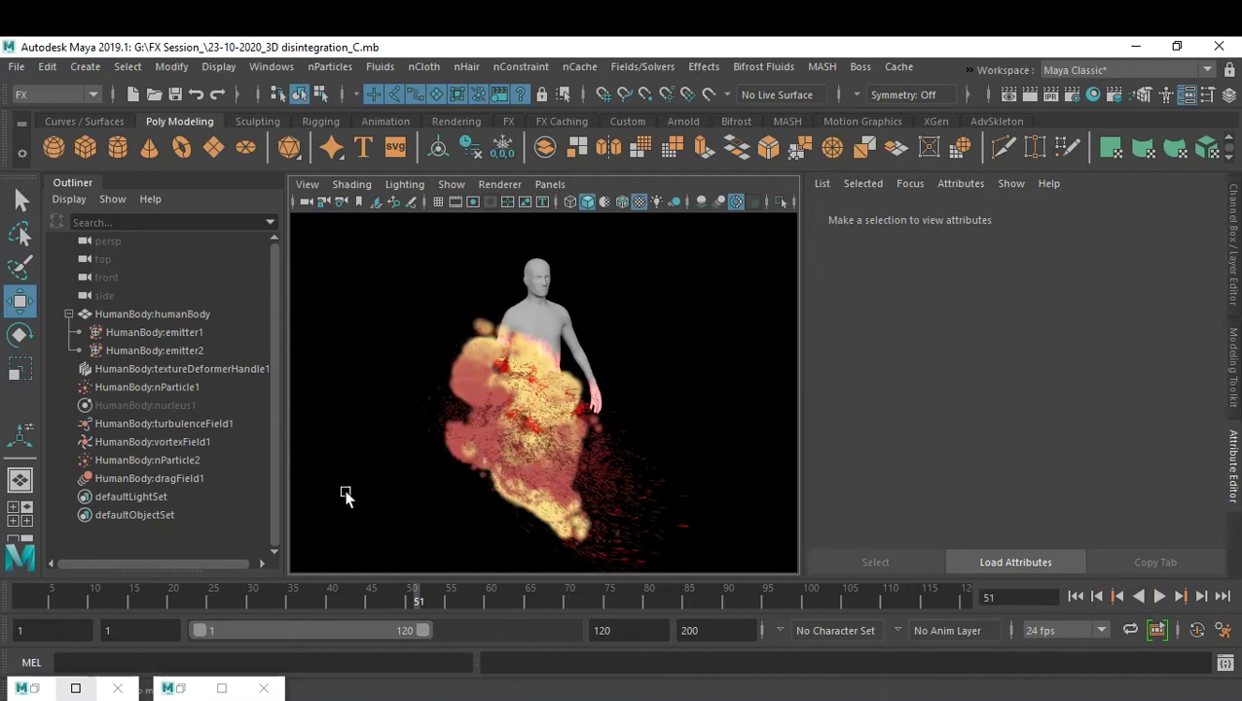
Step: Reduce nParticle2's radius to 0.2, orbit to inspect, then select nParticle1
left_click(143, 460)
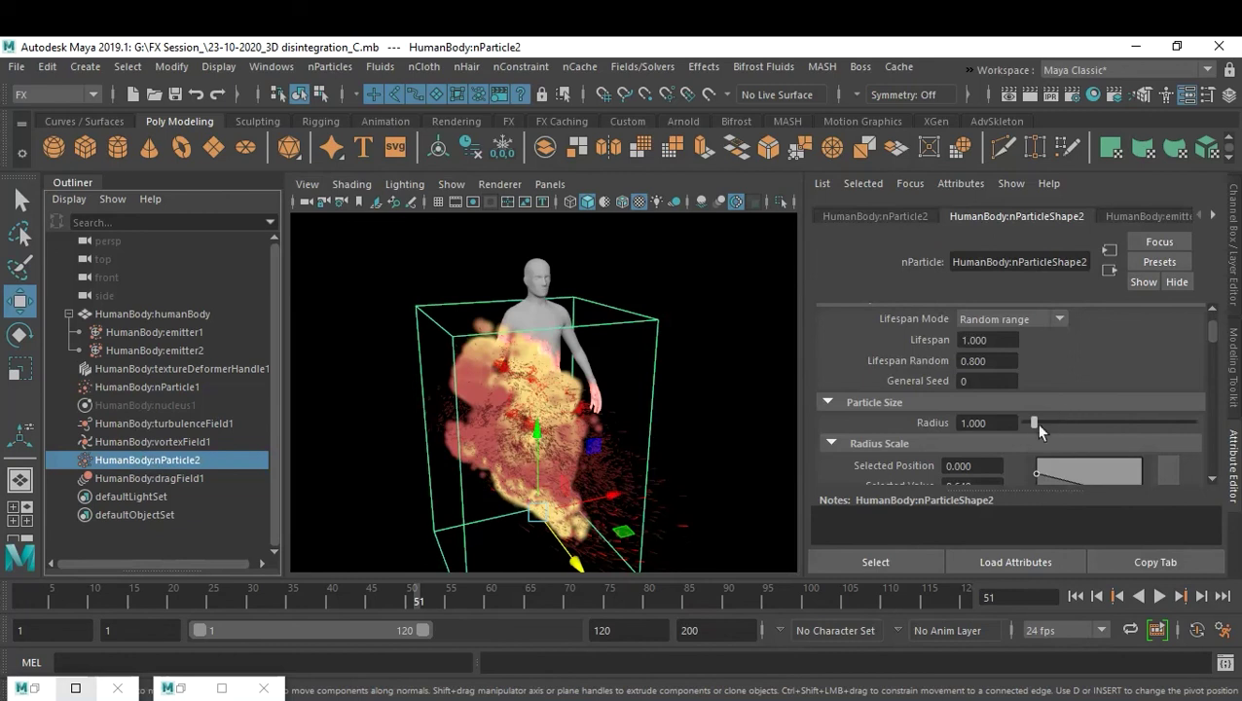
left_click_drag(1009, 421, 932, 421)
type("0.2")
key("Return")
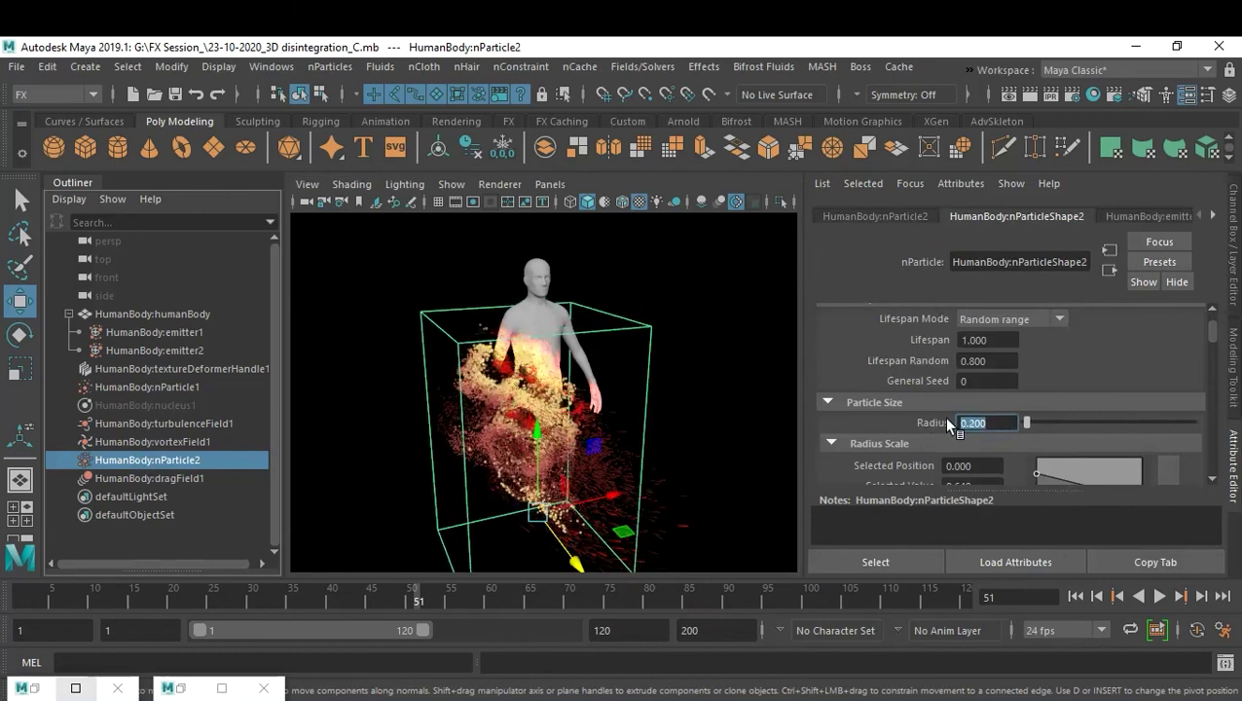
left_click(685, 341)
left_click_drag(685, 340, 603, 413, "alt")
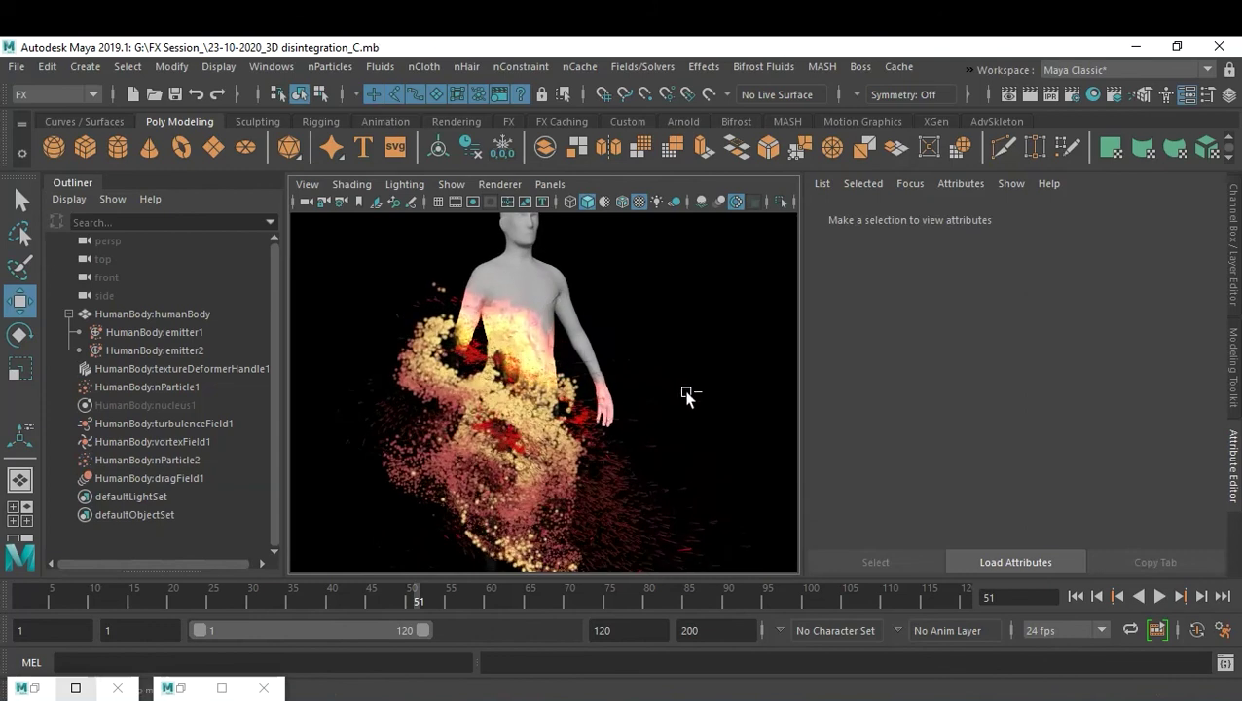
left_click(610, 501)
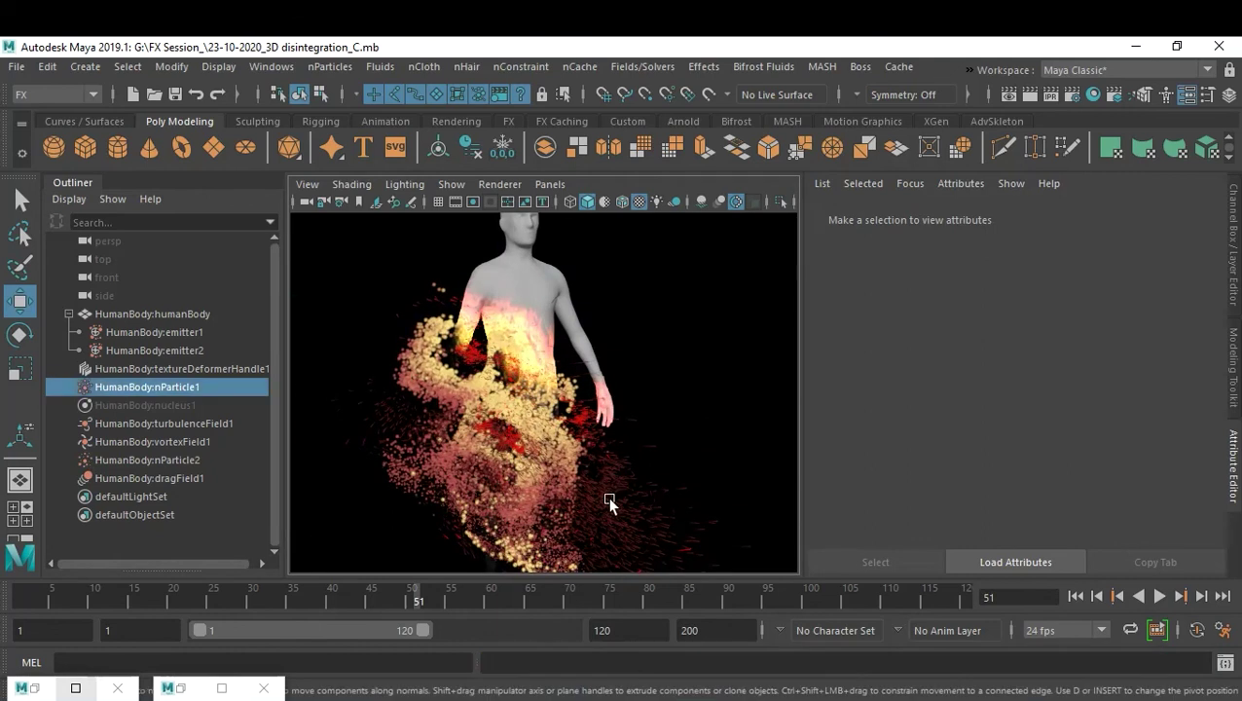
scroll(1039, 425, "down", 6)
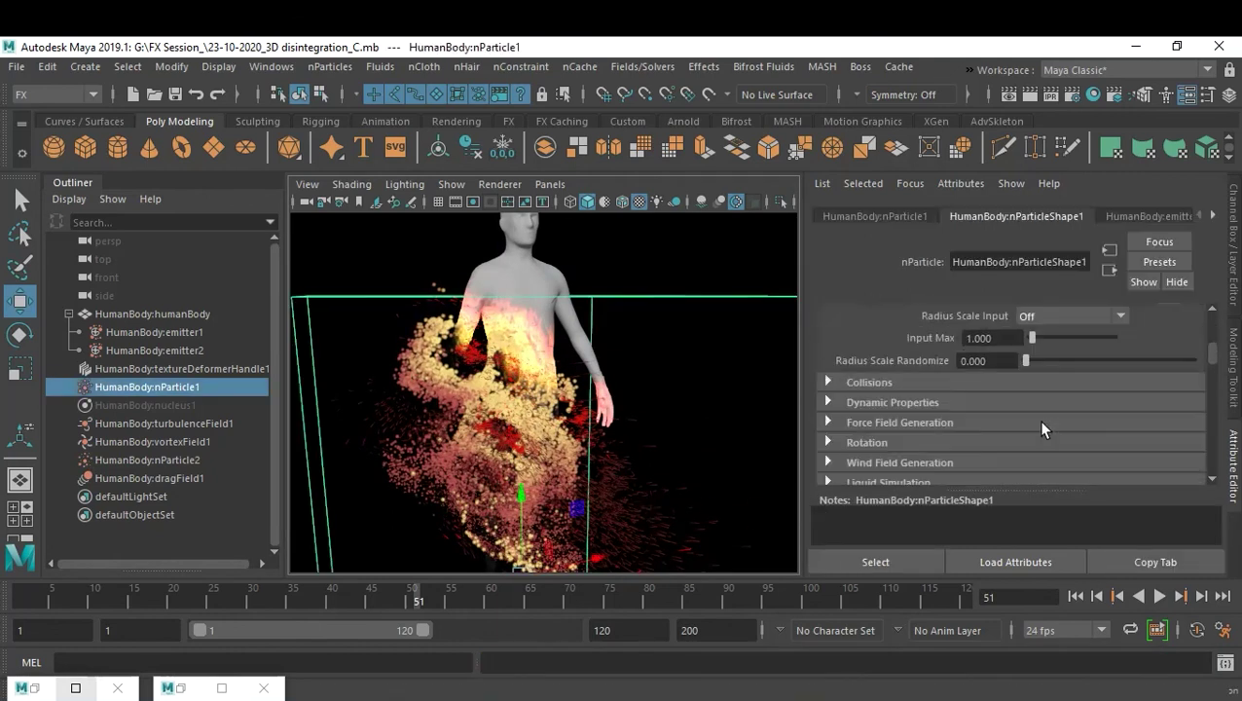
scroll(1034, 421, "down", 2)
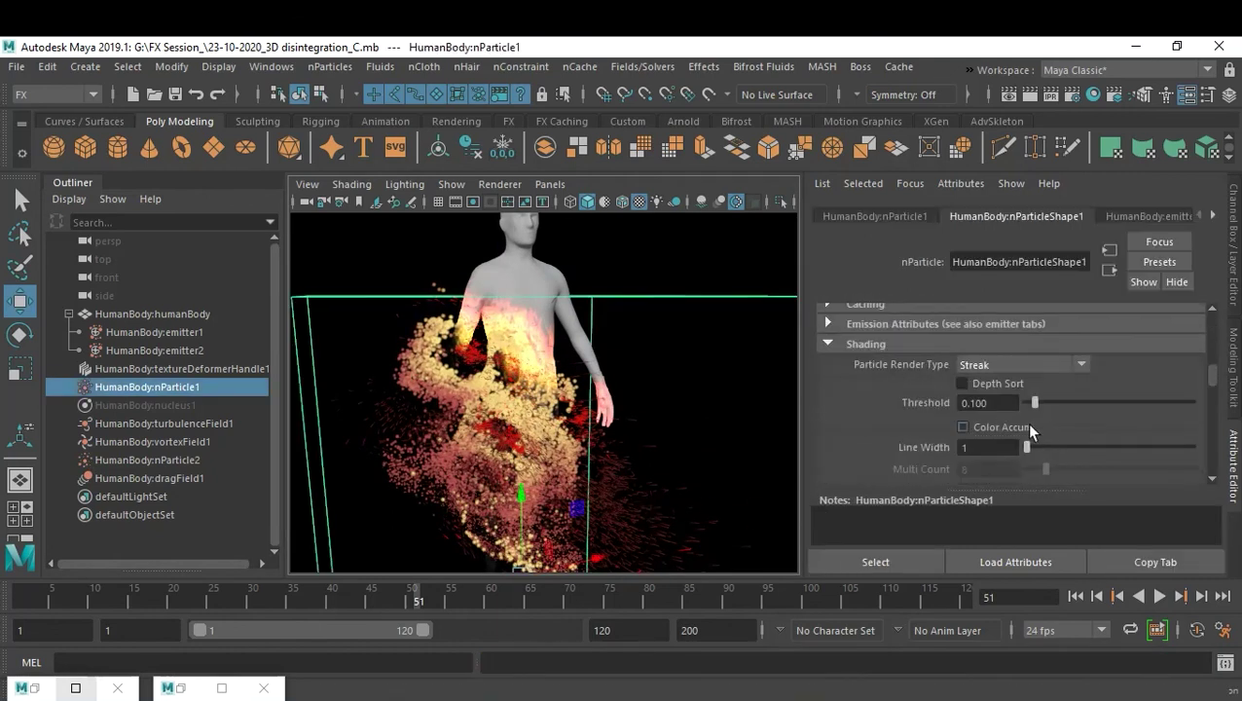
left_click(161, 458)
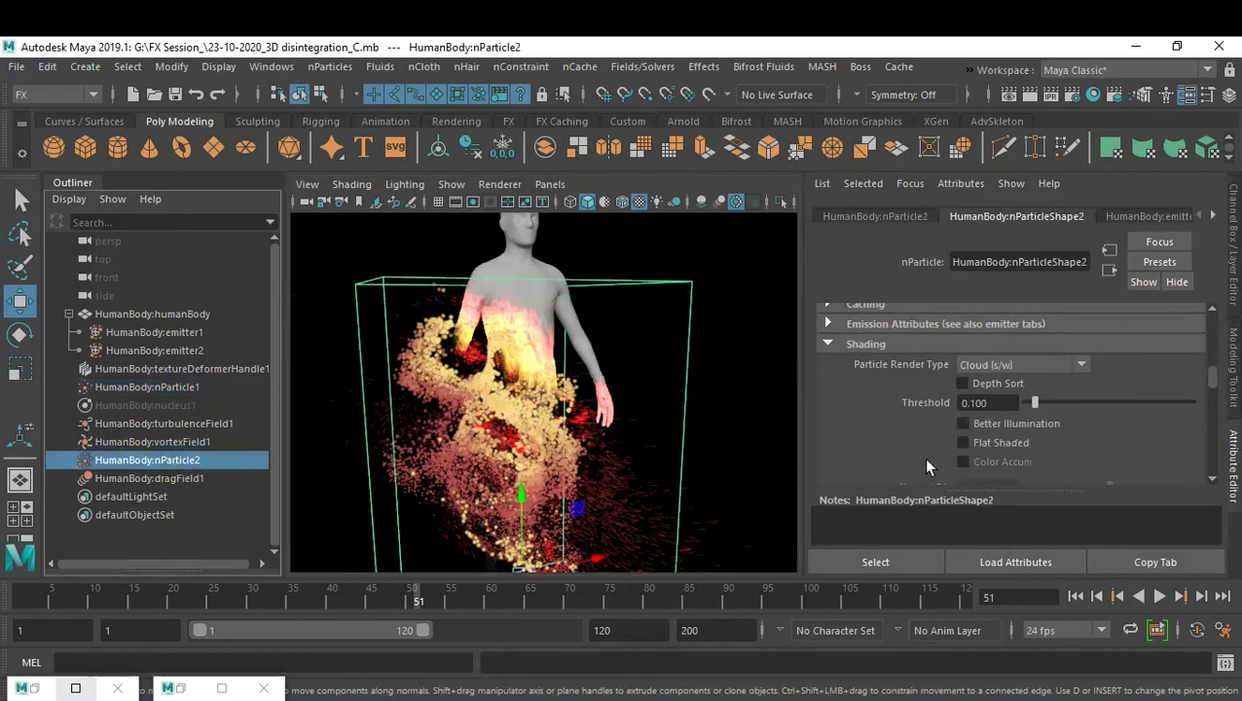
scroll(1086, 438, "down", 2)
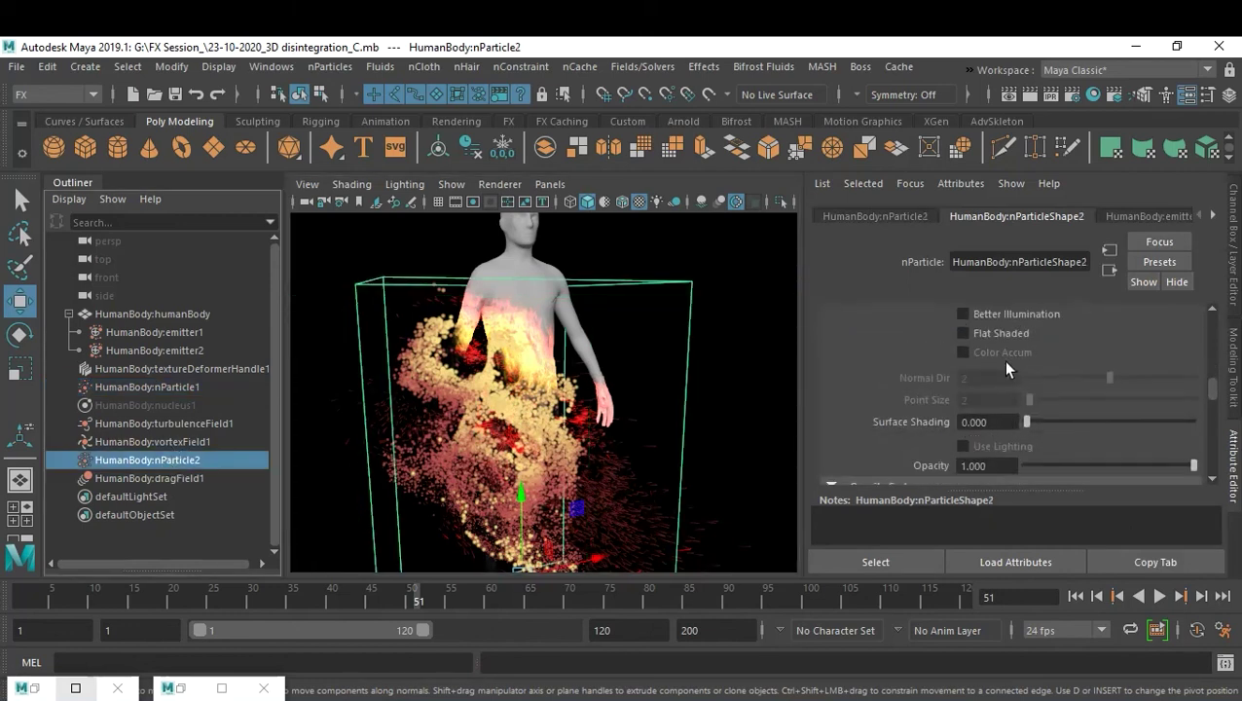
left_click(751, 324)
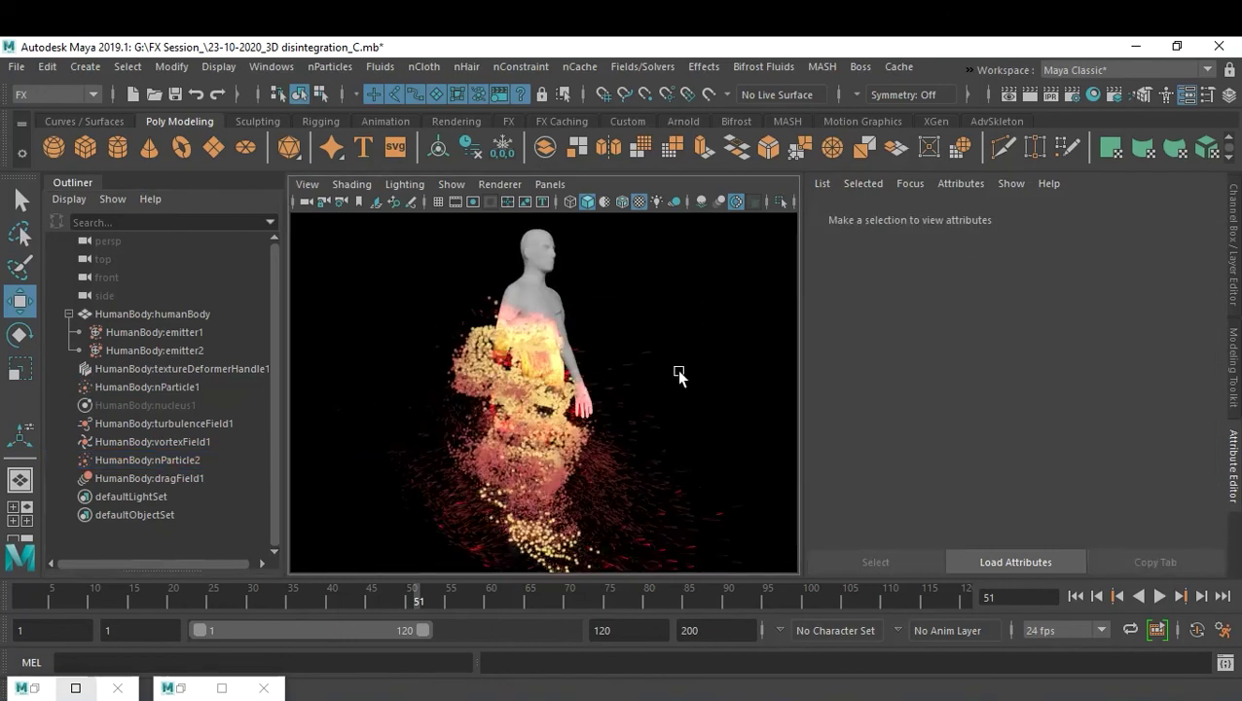
Step: Turn off Use Plane in the nucleus1 Ground Plane settings
left_click(133, 407)
scroll(1036, 433, "down", 5)
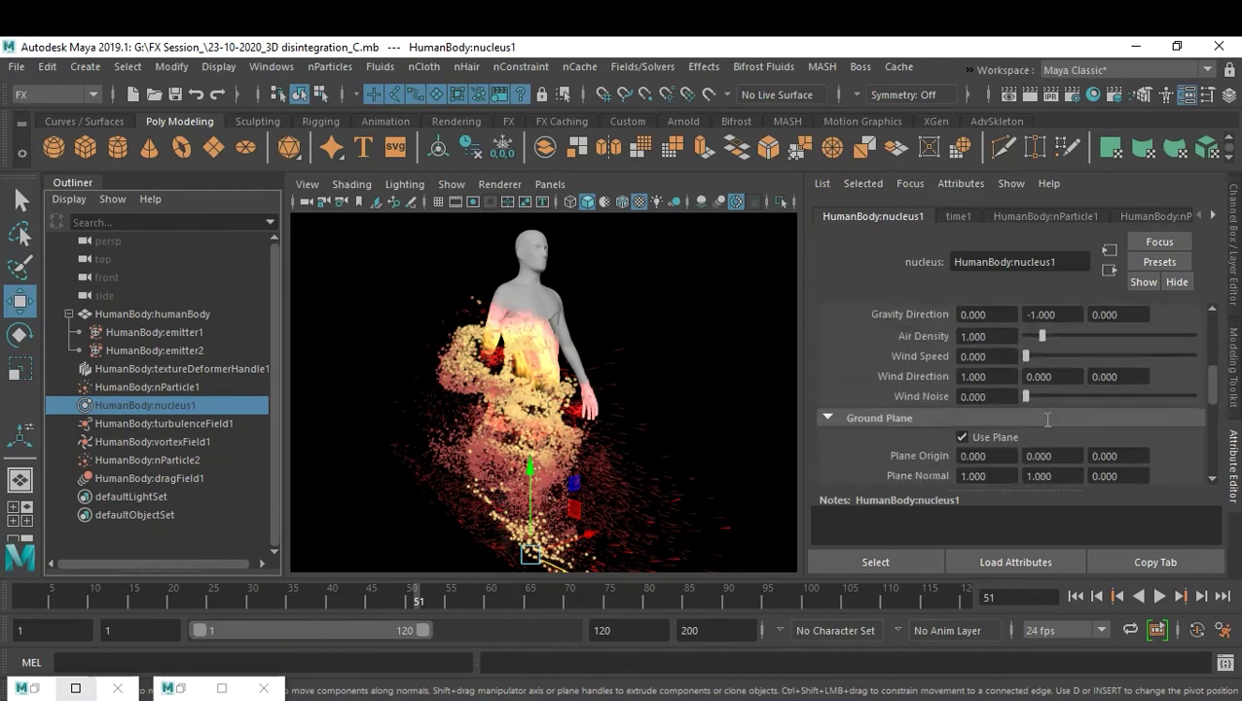
scroll(1047, 419, "down", 2)
left_click(963, 383)
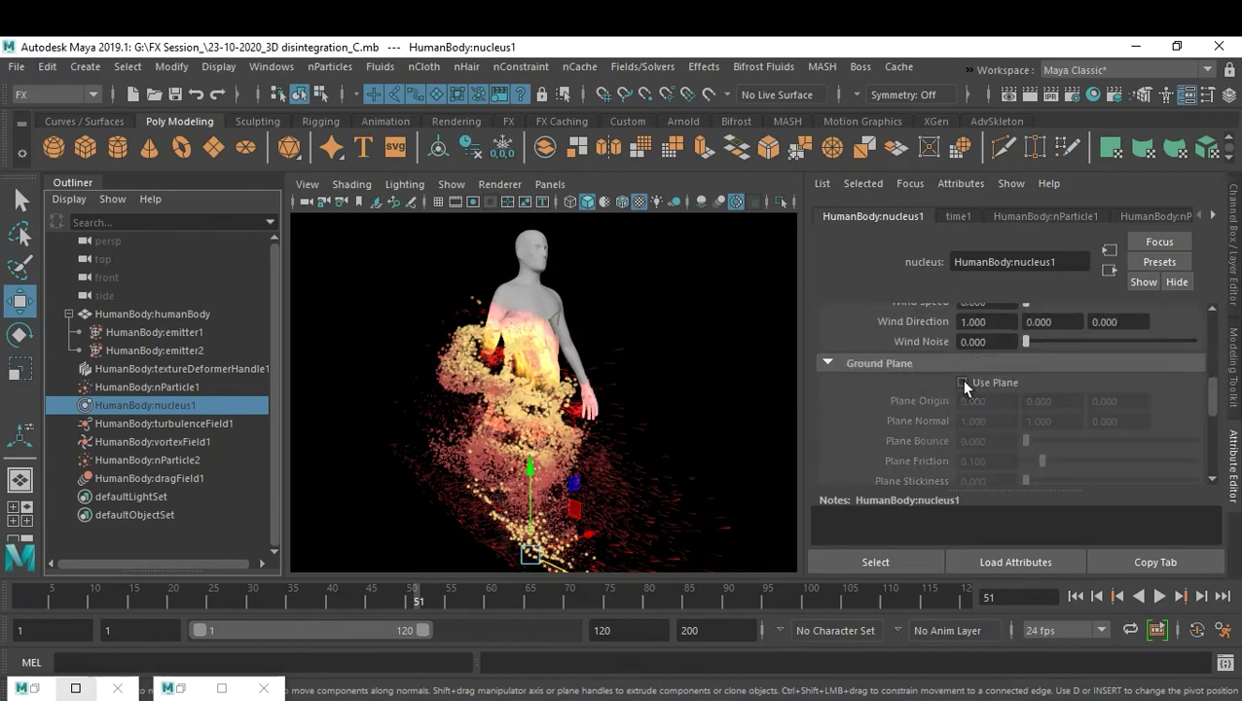
Step: Deselect, orbit to face the figure frontally, and save the scene
left_click(709, 378)
left_click_drag(623, 399, 576, 388, "alt")
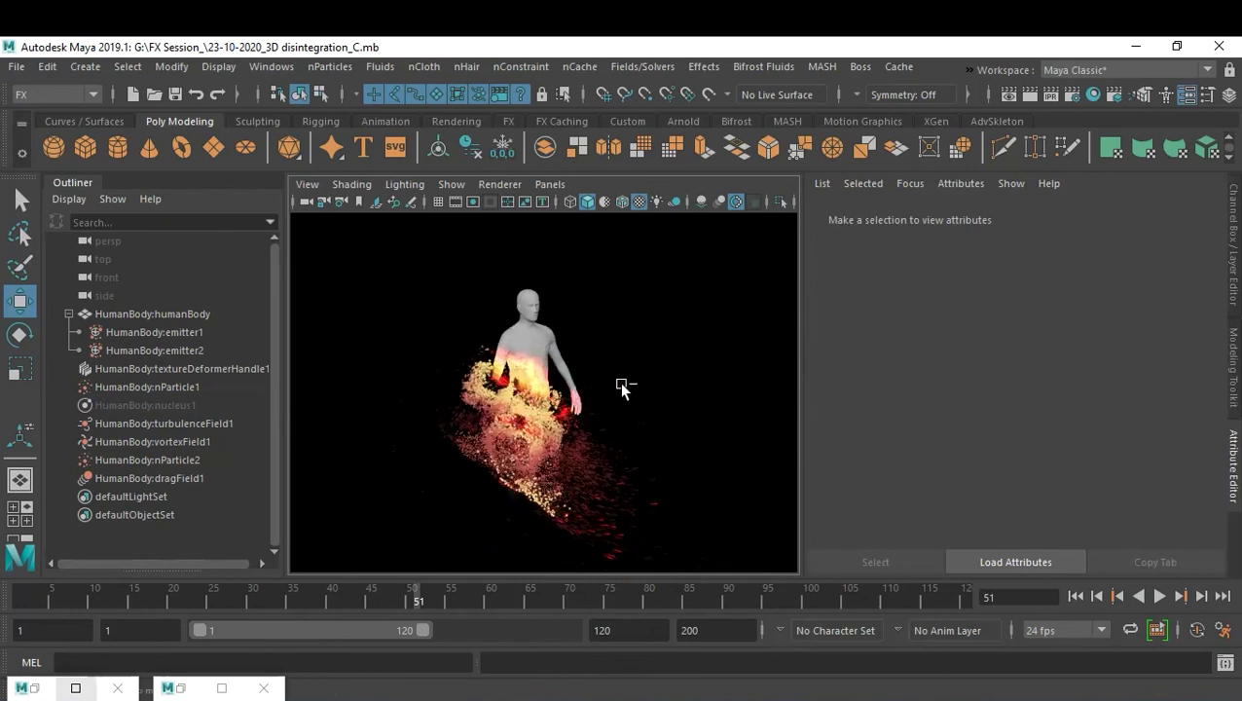
key("ctrl+s")
left_click(17, 67)
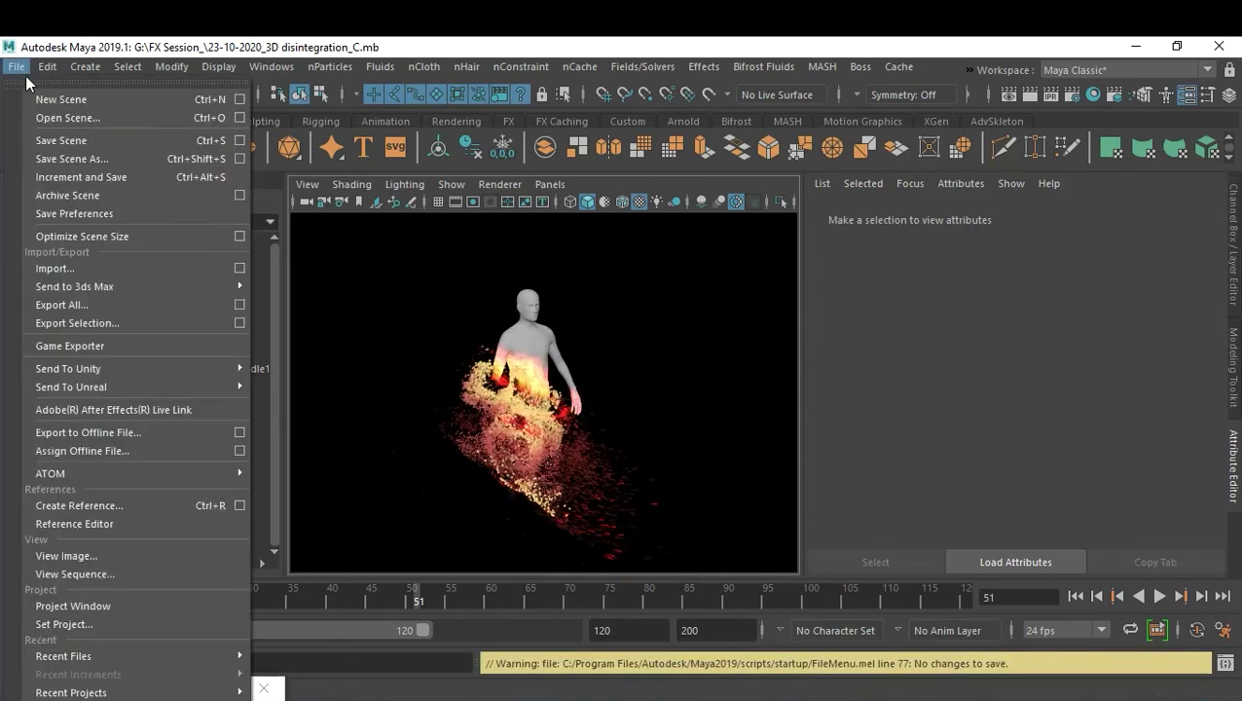
Step: Save a new version as 23-10-2020_3D disintegration_D.mb, replacing C with D, then rewind to frame 1
left_click(78, 159)
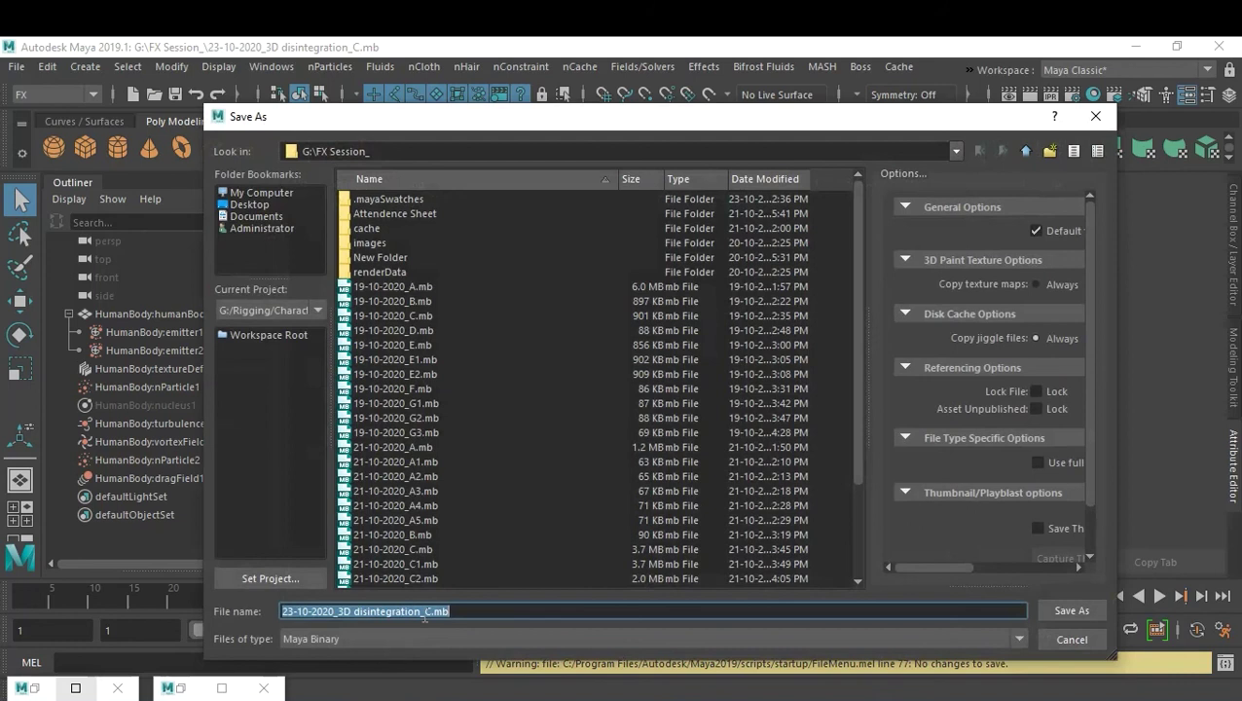
left_click_drag(424, 613, 466, 612)
type("D")
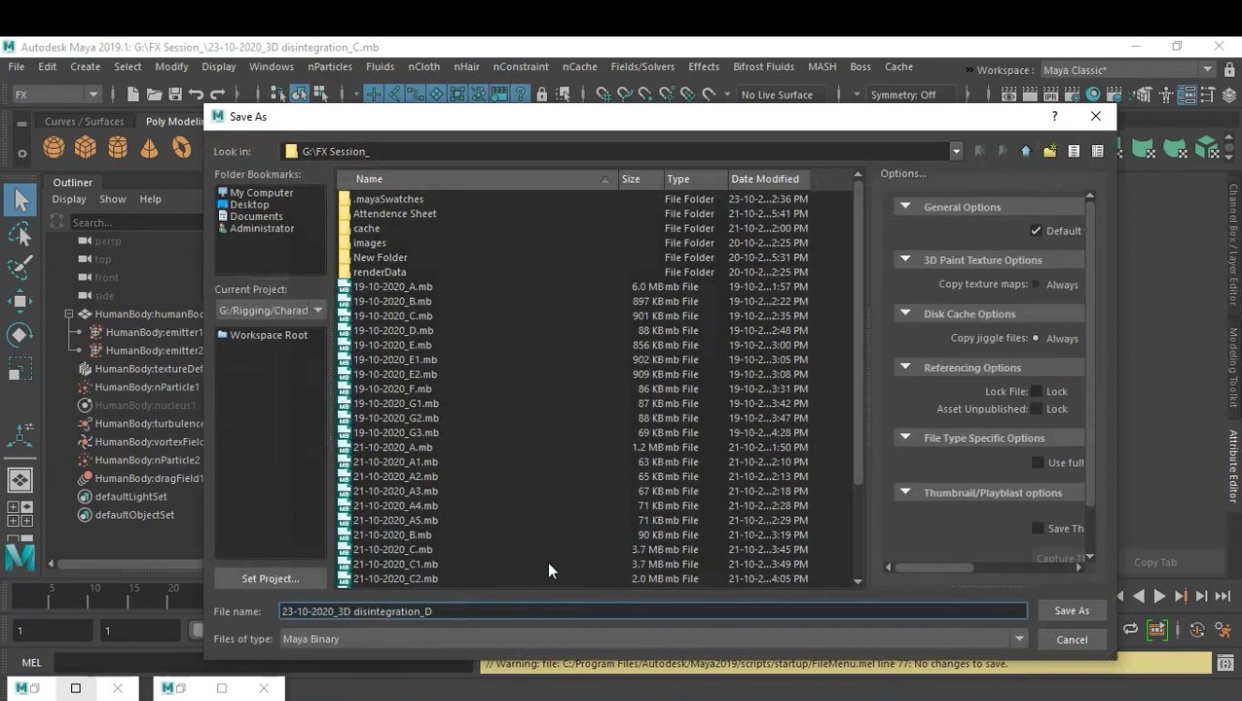
key("Return")
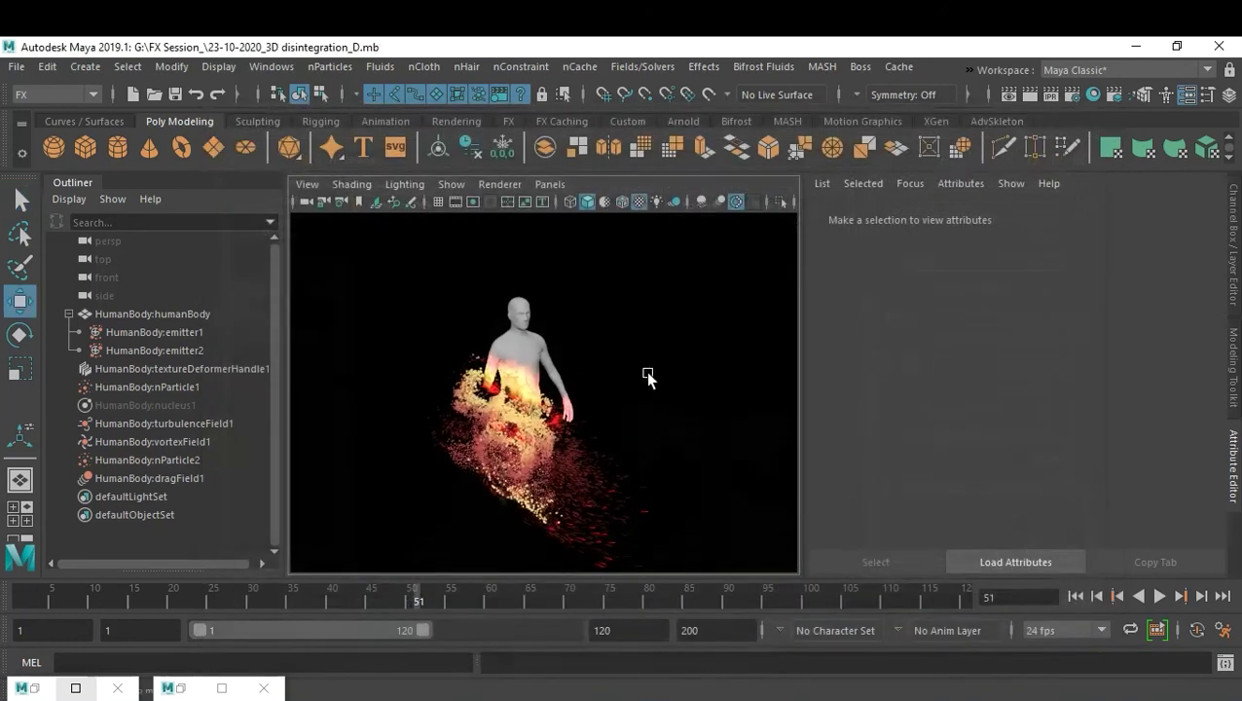
left_click(1075, 596)
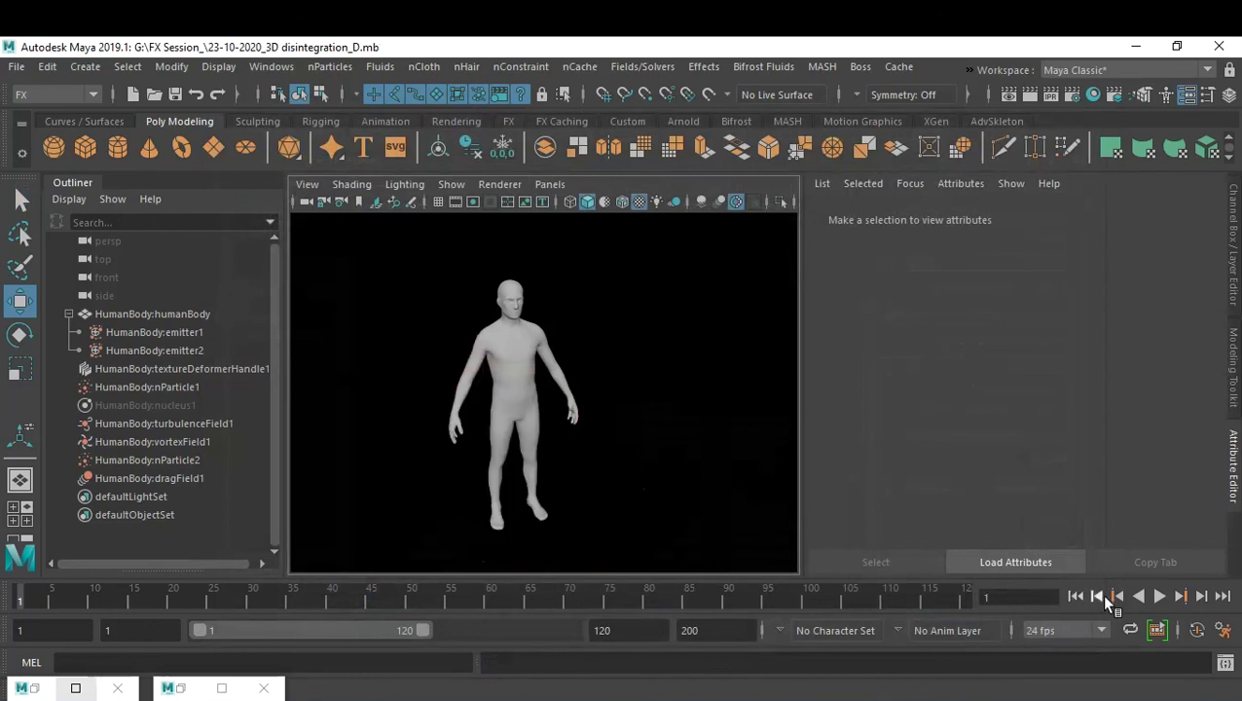
left_click(1159, 595)
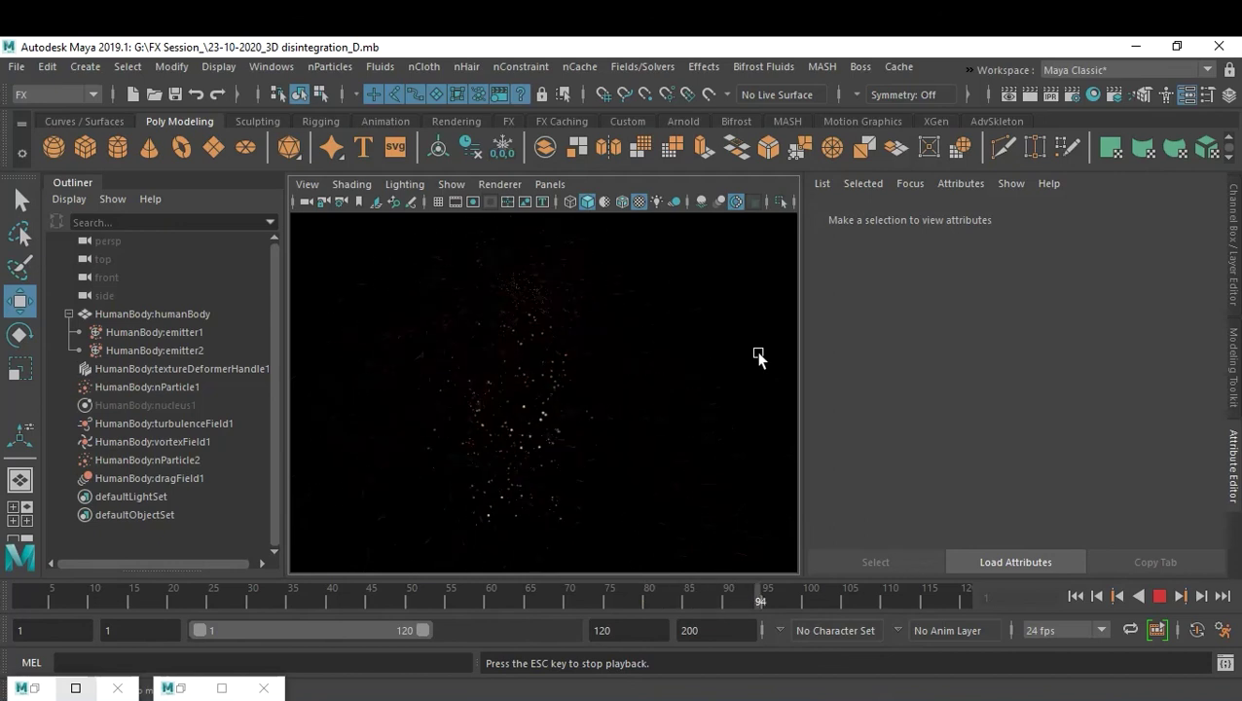
left_click(1158, 596)
left_click(1077, 597)
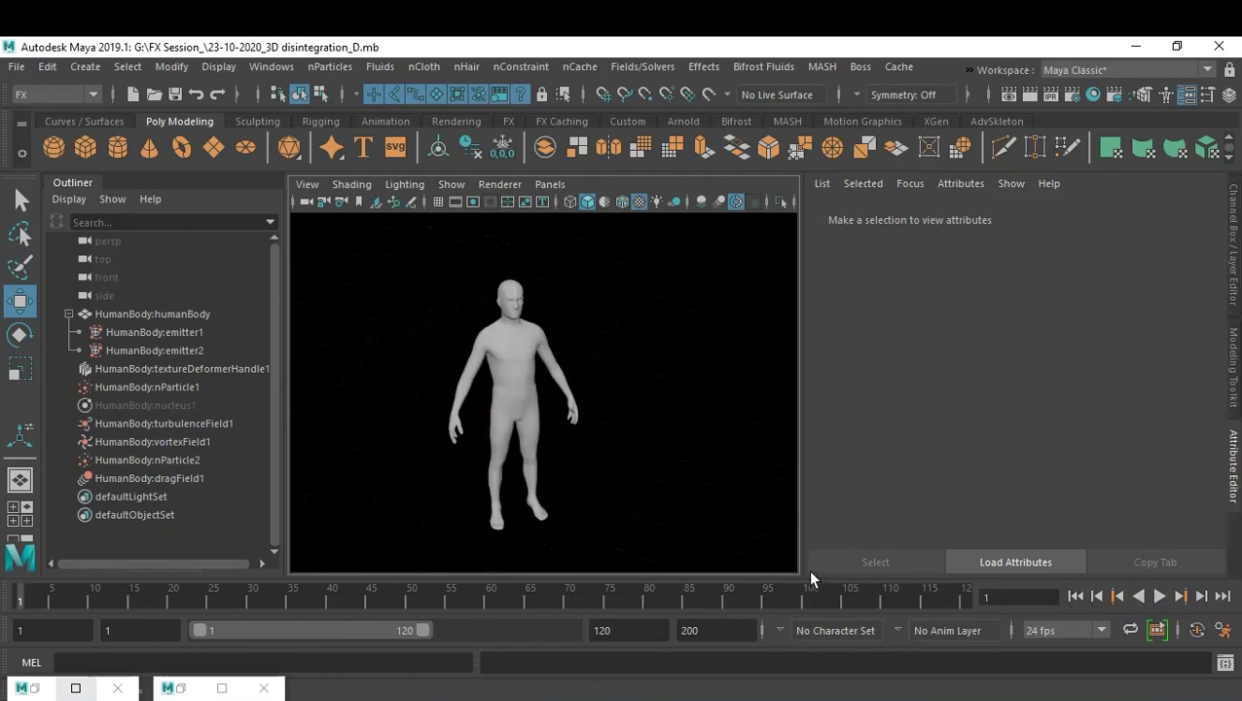
right_click(778, 595)
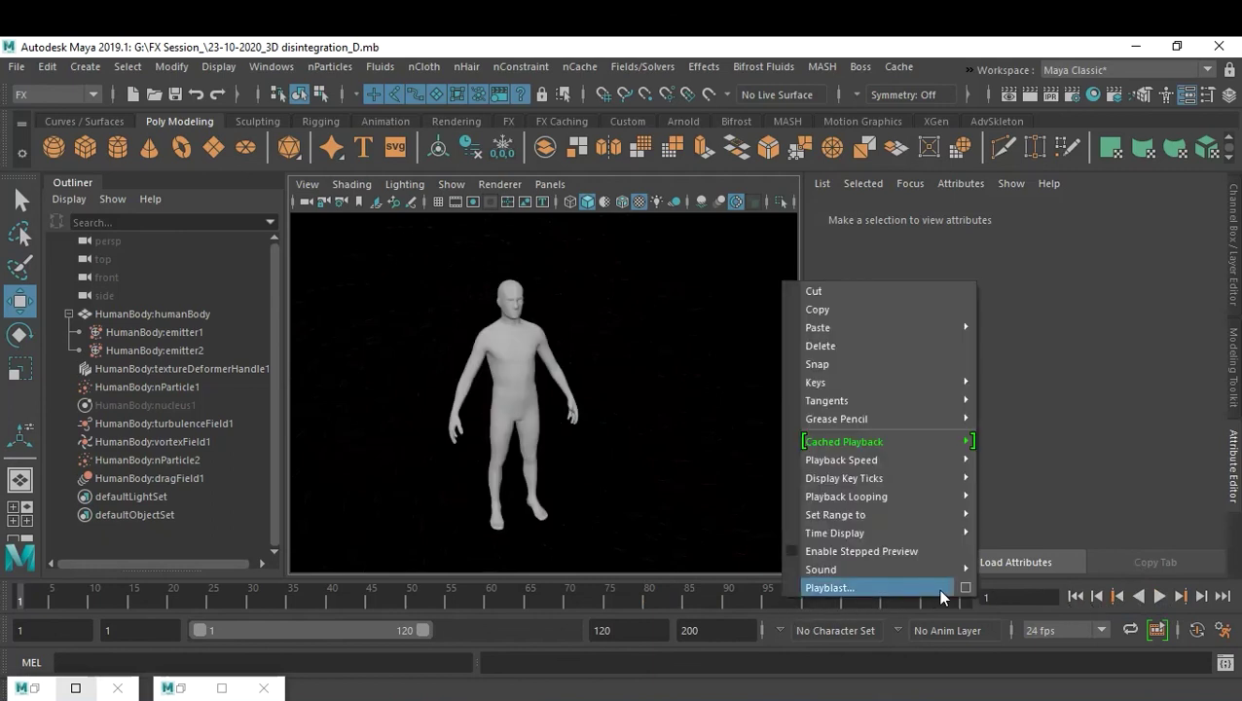
Step: Playblast the animation as qt/H.264 to 23-10-2020_D.mov and watch it fullscreen
left_click(966, 591)
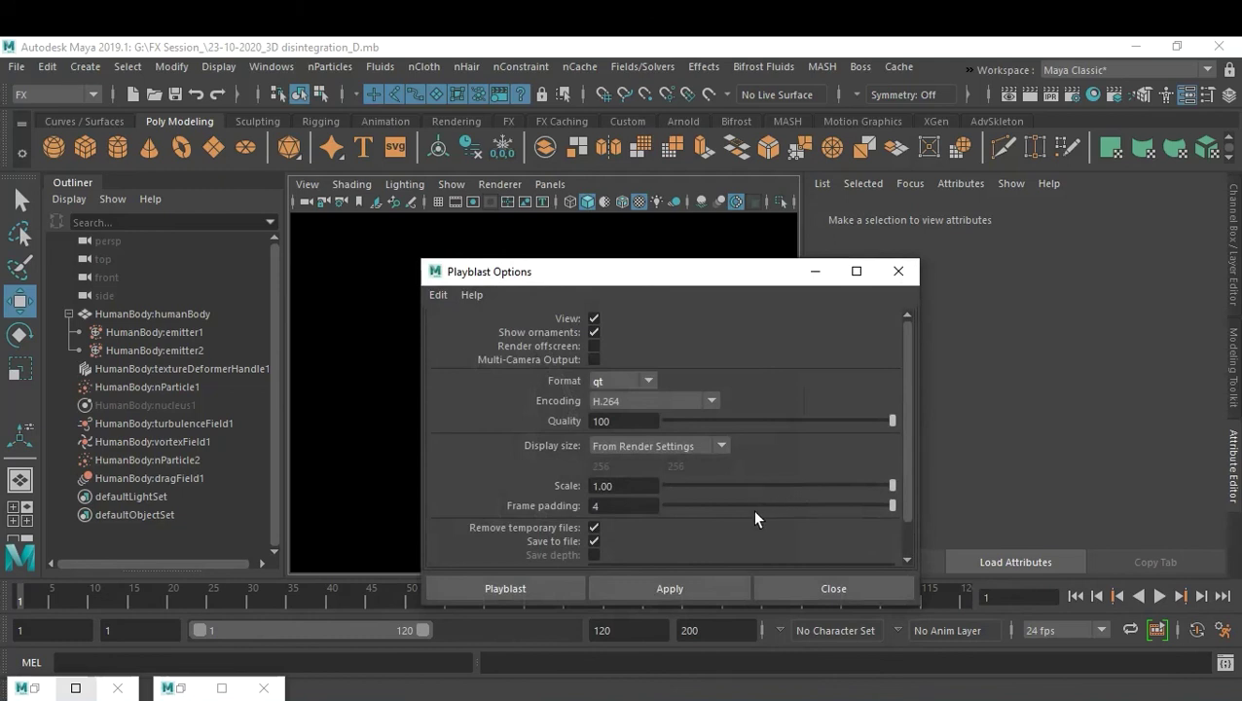
scroll(752, 508, "down", 1)
left_click(751, 534)
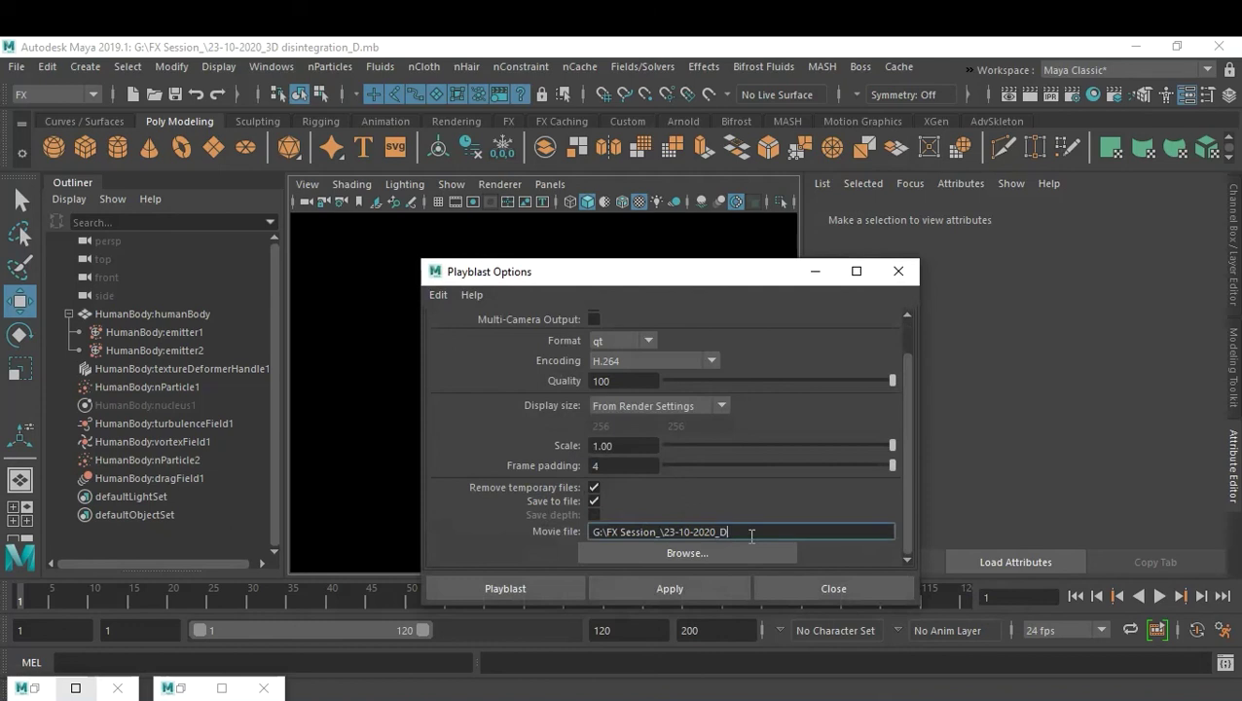
left_click(498, 588)
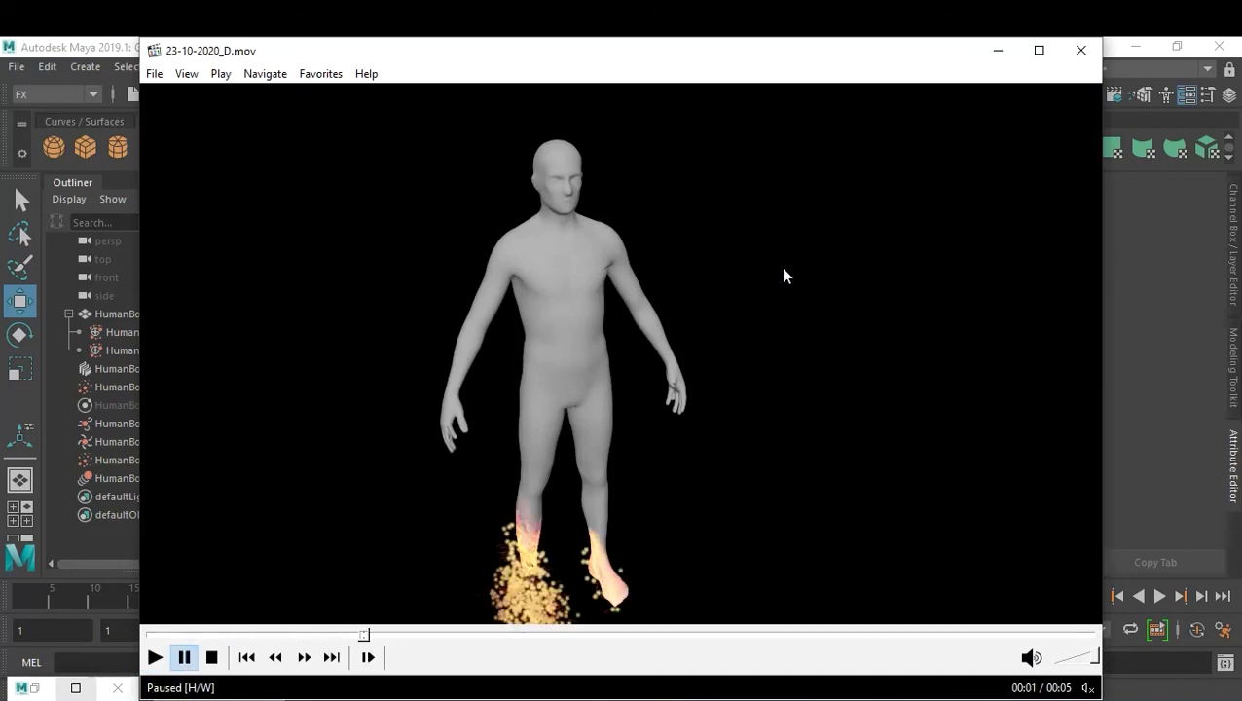
double_click(784, 274)
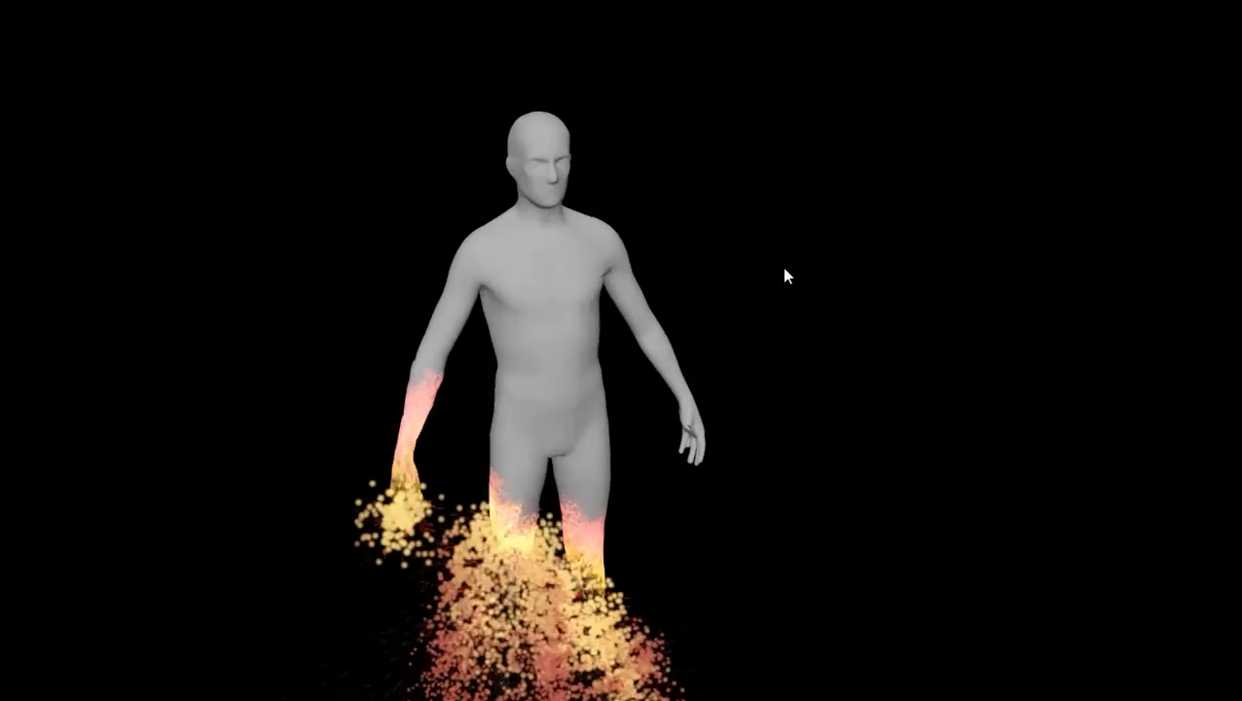